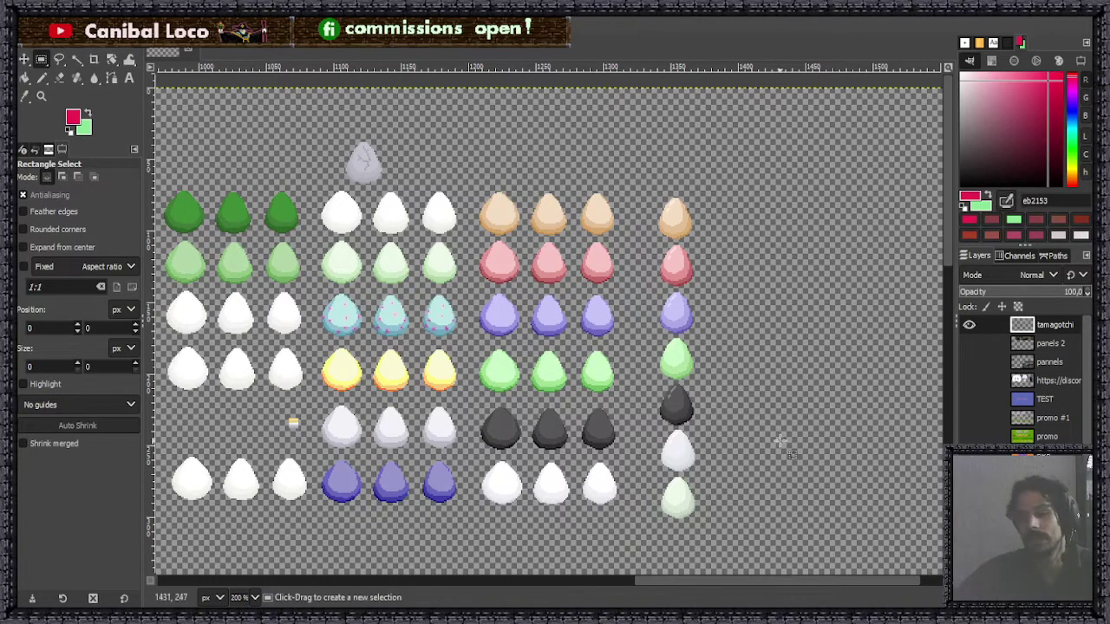
Compare the three-size egg rows with the single column of shaded eggs beside them, checking the pink eggs closely.
scroll(681, 451, "down", 2)
scroll(719, 364, "up", 2)
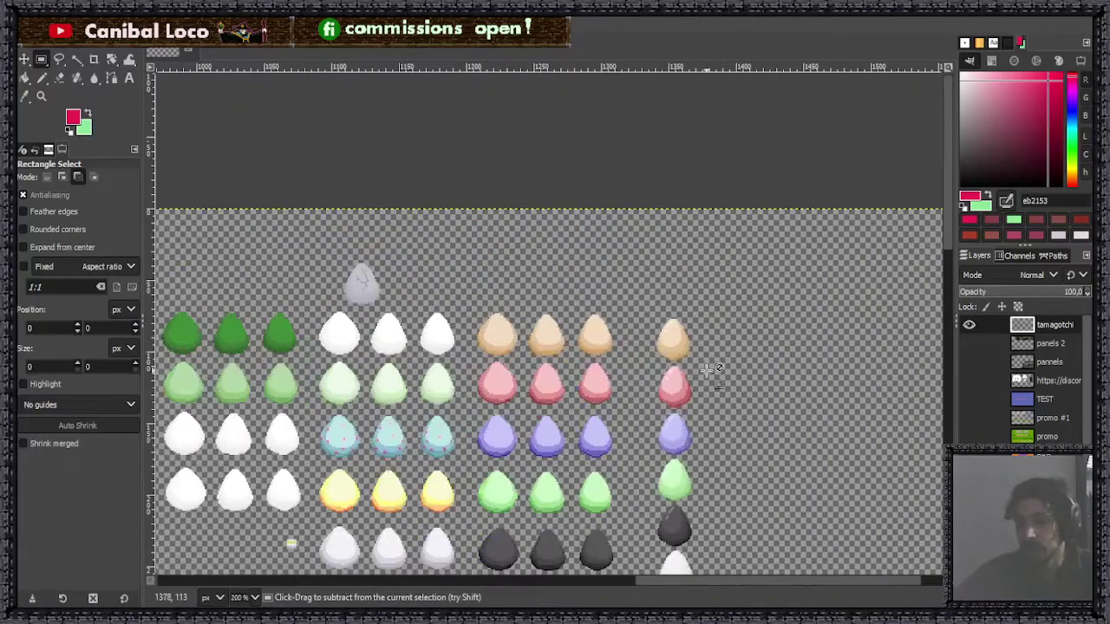
scroll(711, 394, "up", 1)
scroll(712, 396, "up", 1)
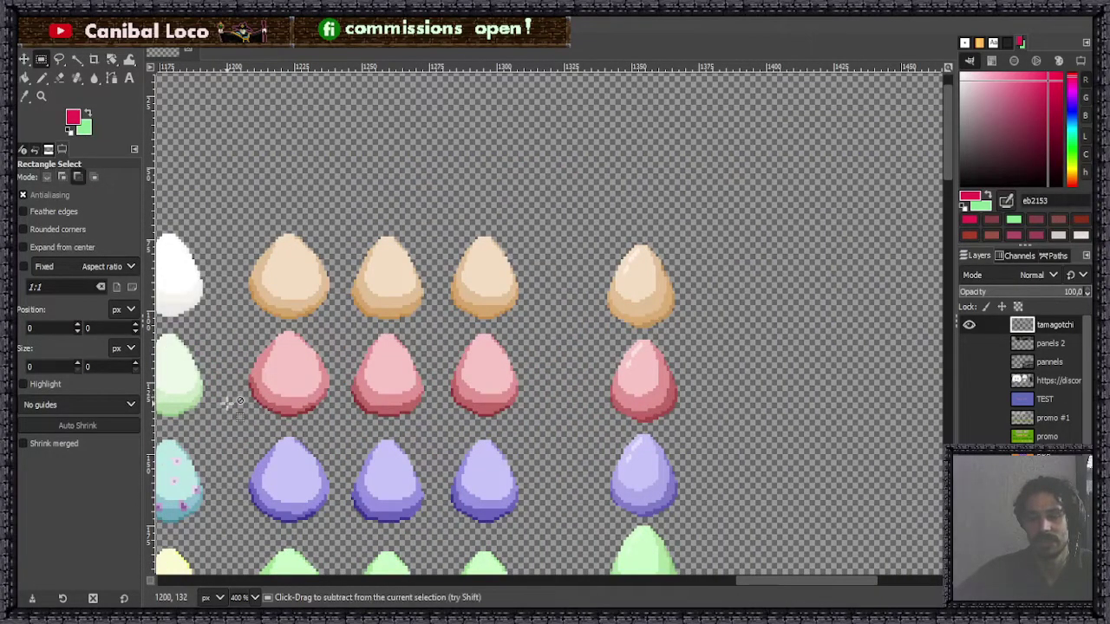
scroll(234, 397, "up", 1)
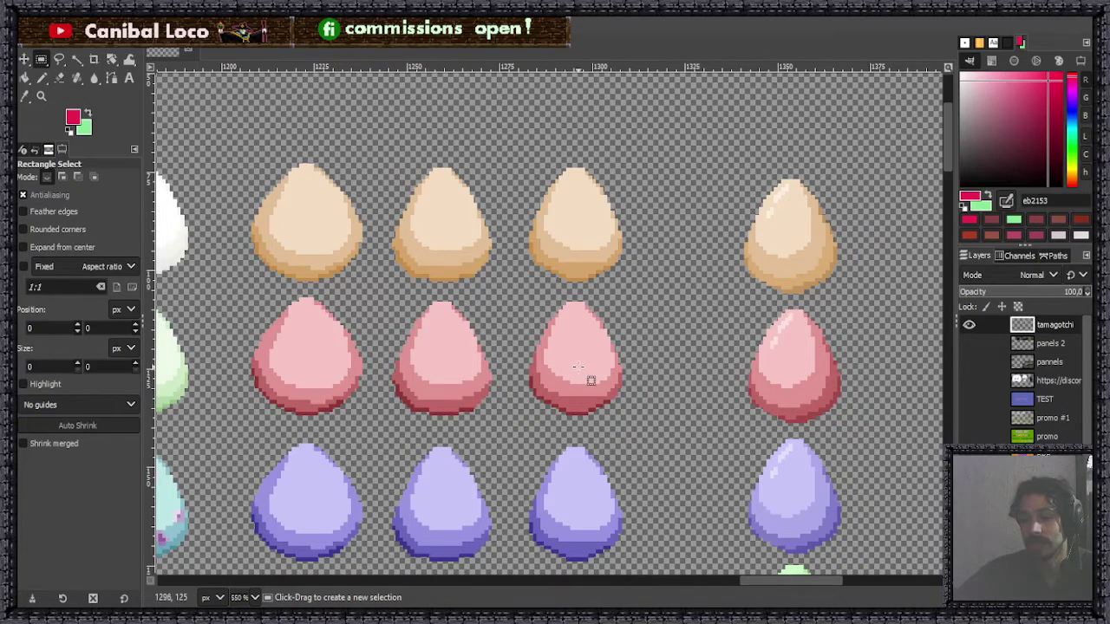
left_click(516, 295)
left_click_drag(516, 296, 650, 429)
left_click(681, 379)
scroll(642, 325, "down", 4)
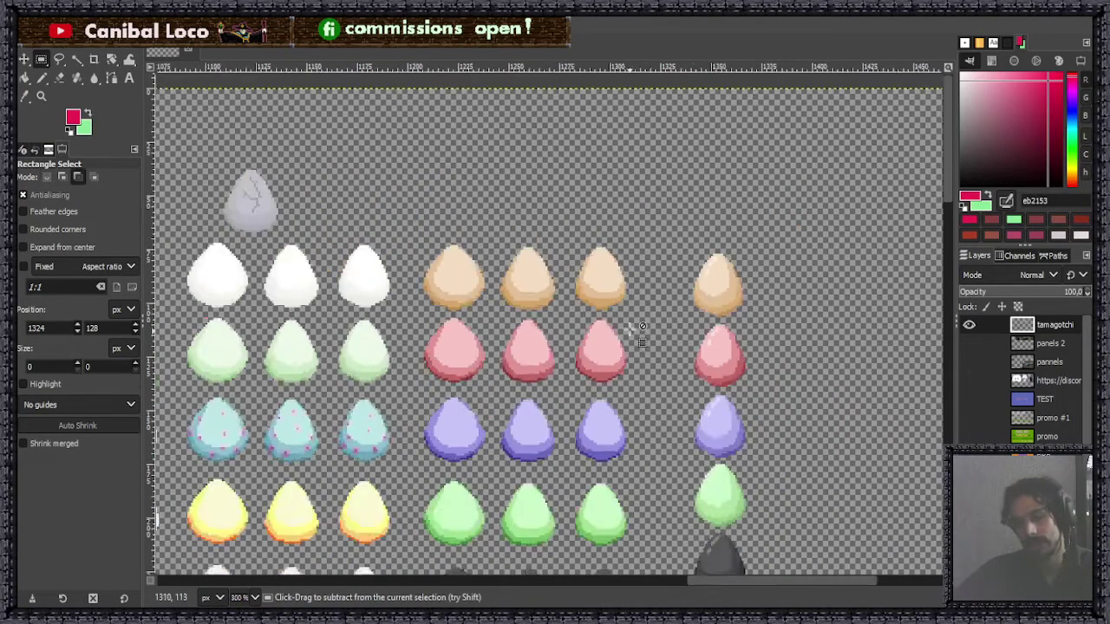
scroll(689, 330, "up", 2)
scroll(680, 451, "down", 3)
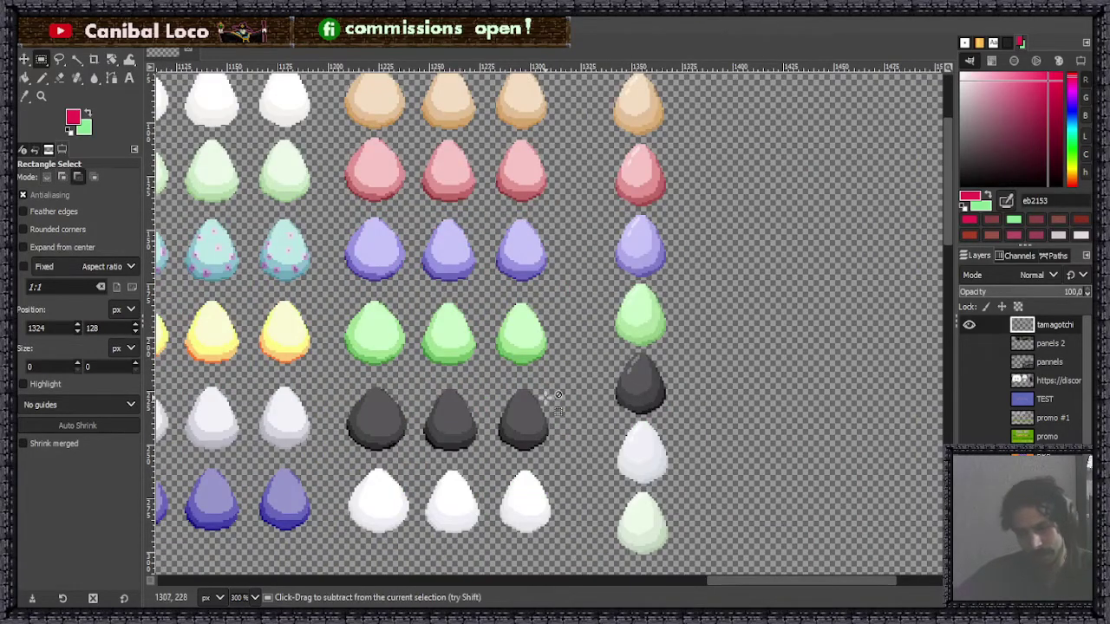
scroll(639, 396, "down", 3)
scroll(579, 348, "up", 1)
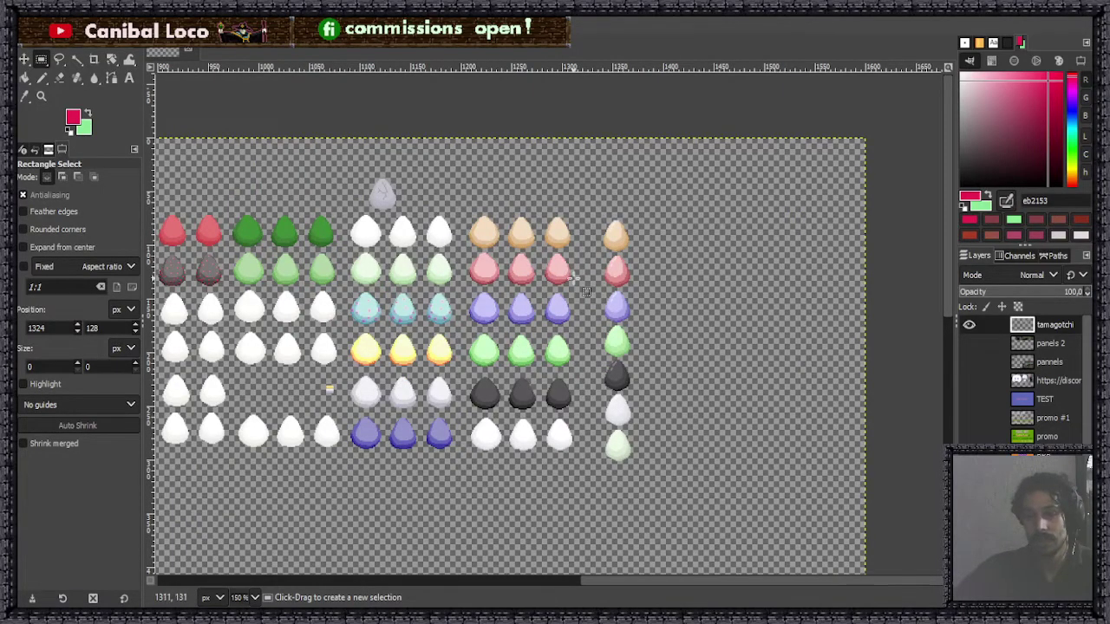
key("ctrl")
scroll(566, 256, "up", 3)
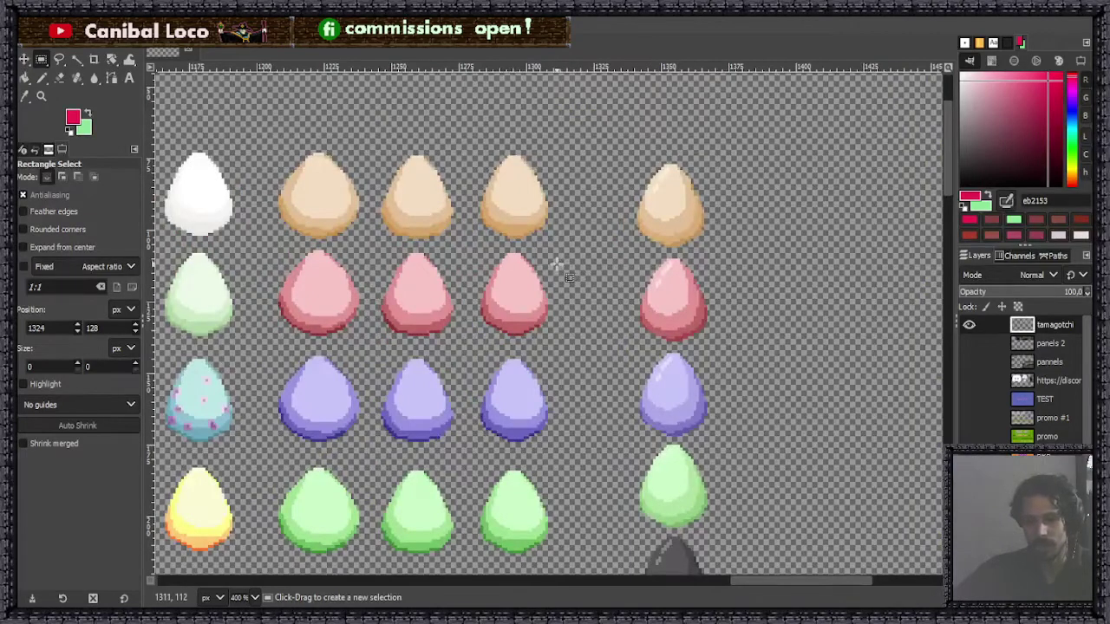
left_click_drag(606, 248, 731, 355)
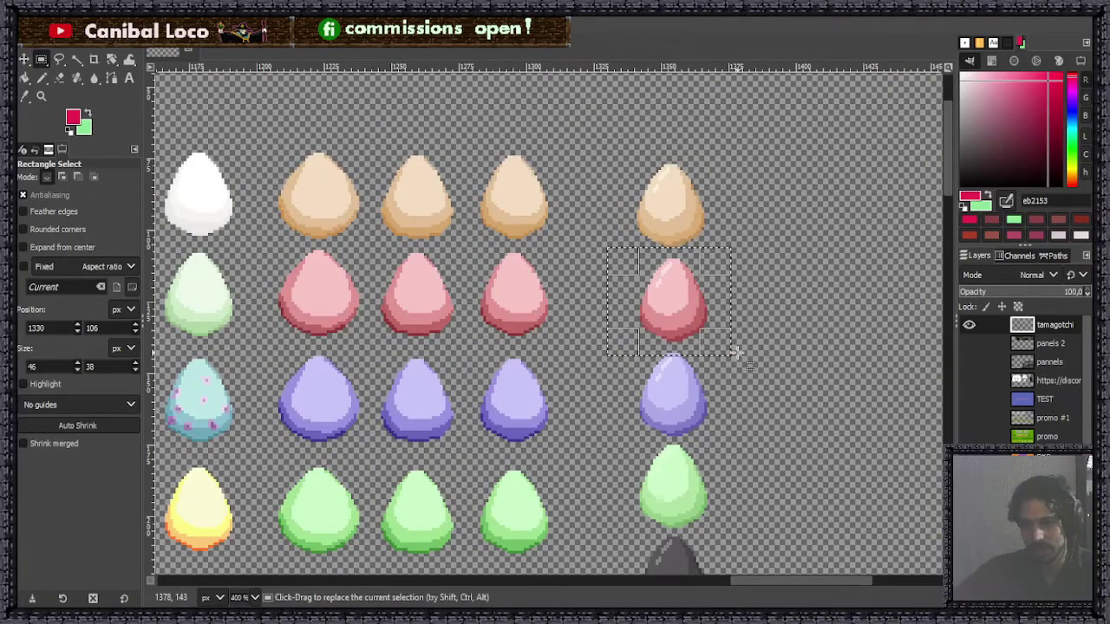
left_click_drag(610, 253, 728, 353)
left_click(784, 358)
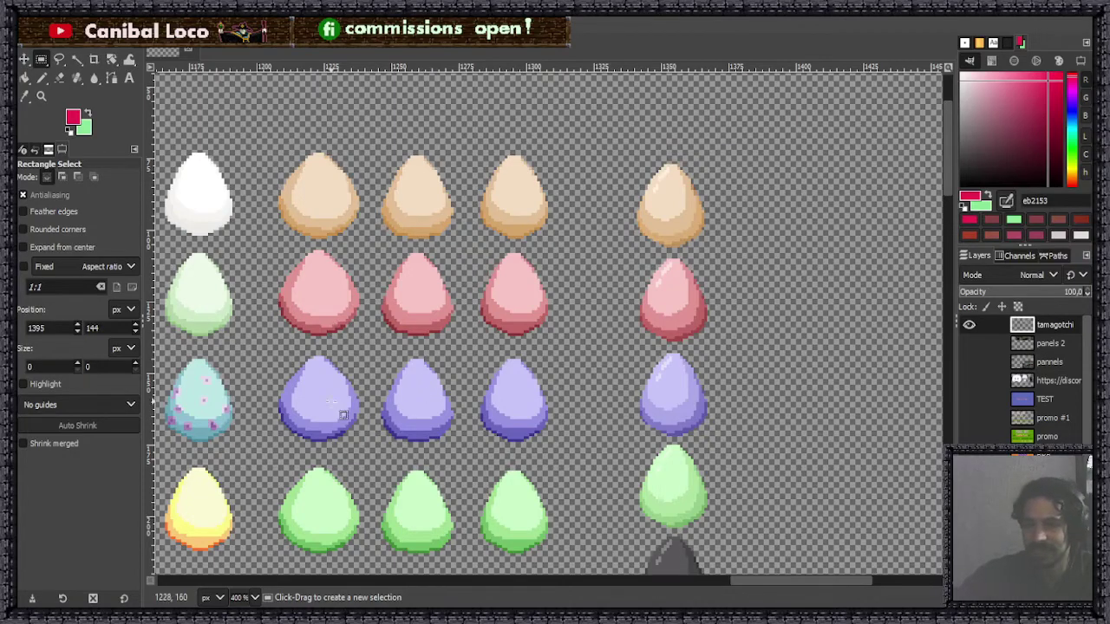
scroll(546, 396, "down", 4)
scroll(586, 451, "up", 3)
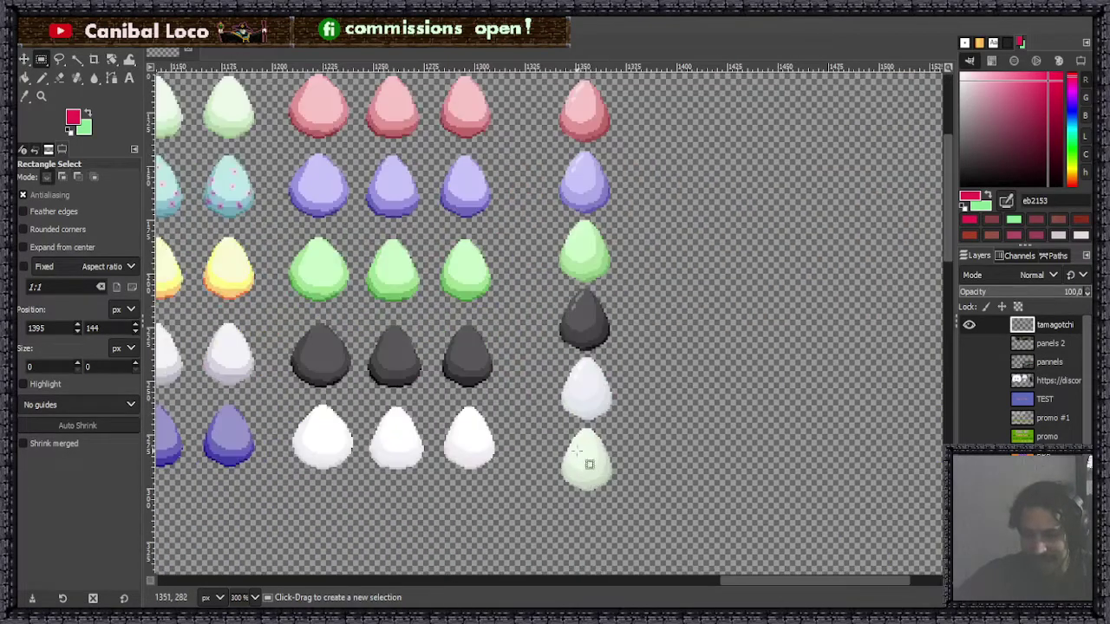
scroll(595, 386, "down", 1)
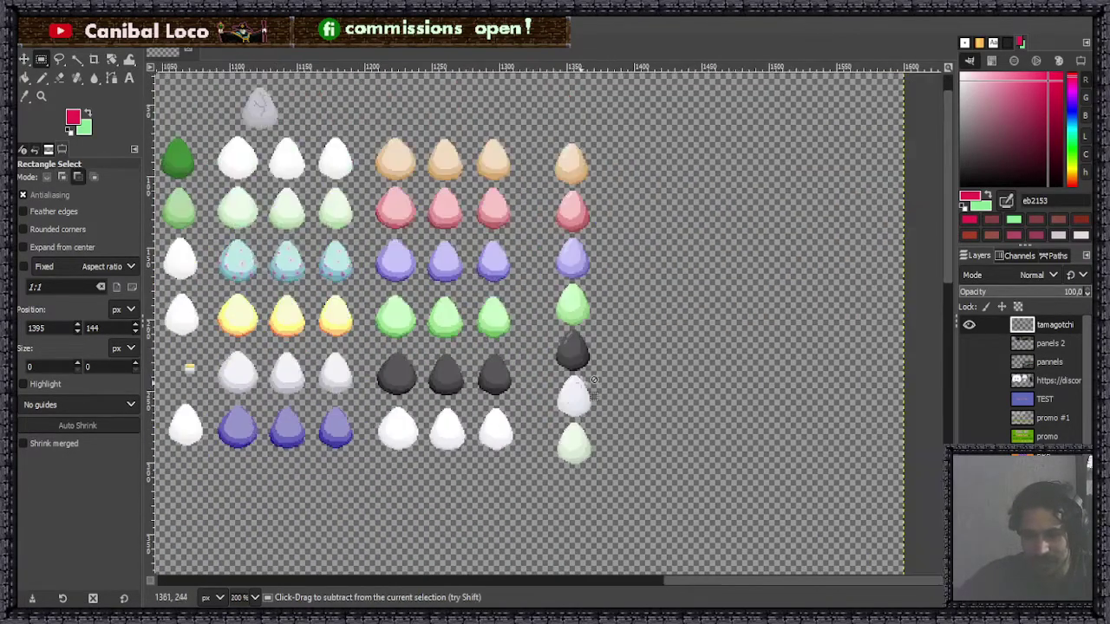
scroll(595, 382, "down", 2)
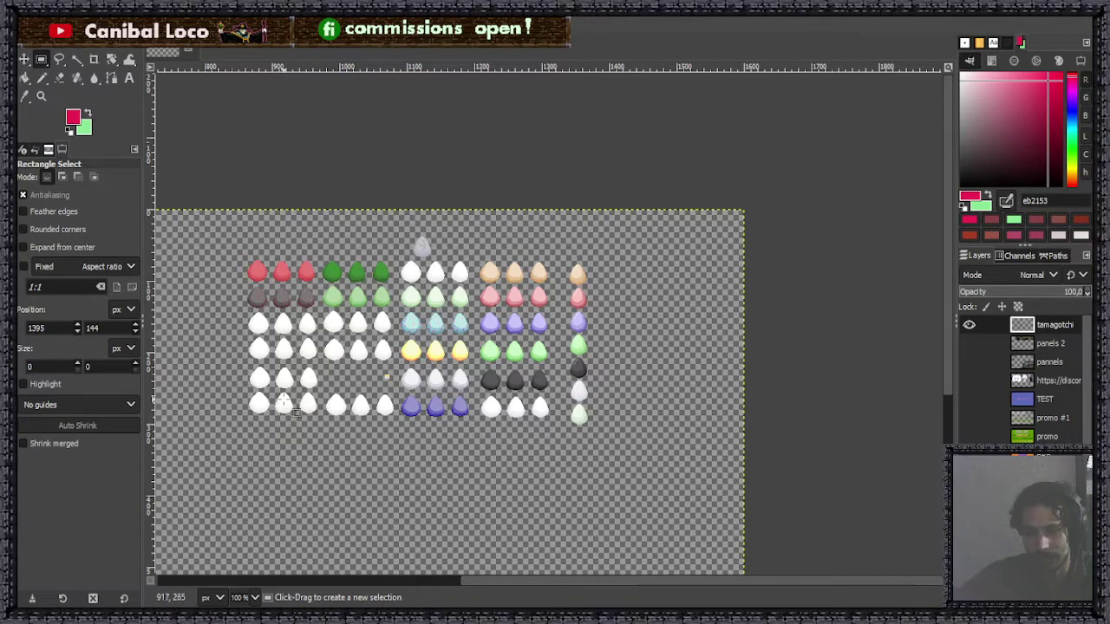
left_click(232, 240)
left_click_drag(232, 239, 297, 442)
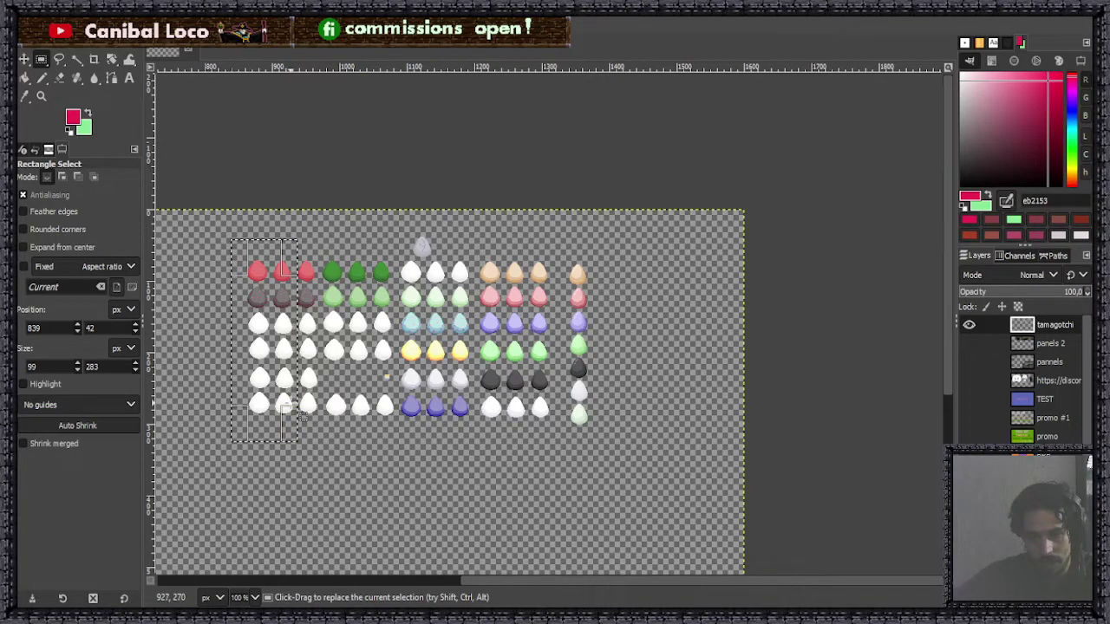
left_click(352, 432)
key("2")
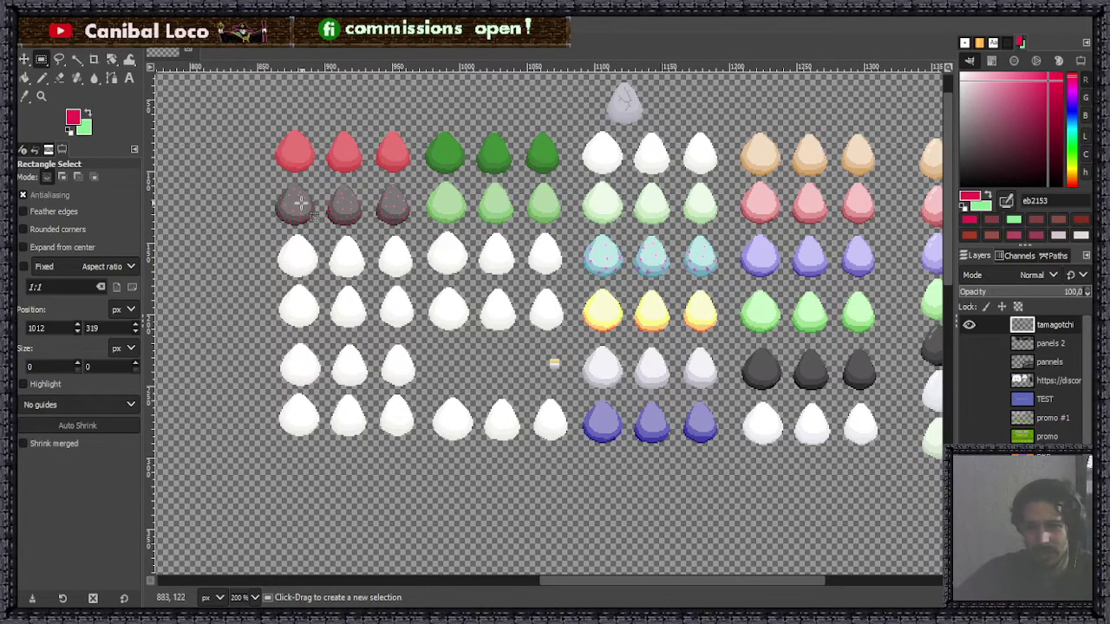
left_click_drag(252, 115, 351, 464)
left_click(351, 464)
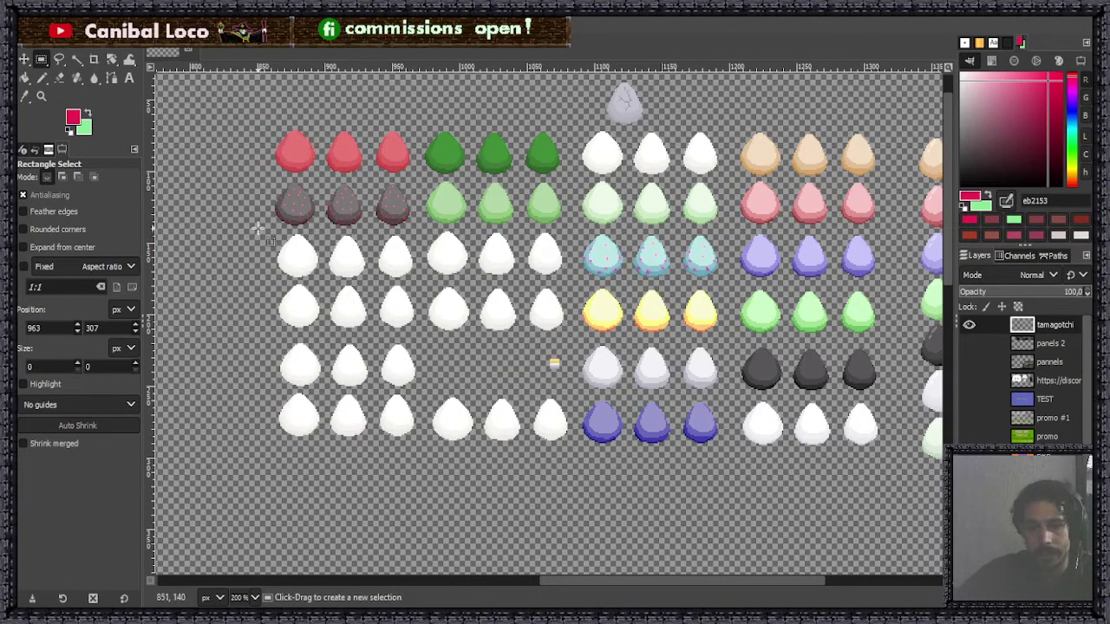
Delete the plain white eggs beneath the speckled grey and green eggs, keeping only their rightmost column, and clear the selection.
left_click_drag(258, 230, 526, 462)
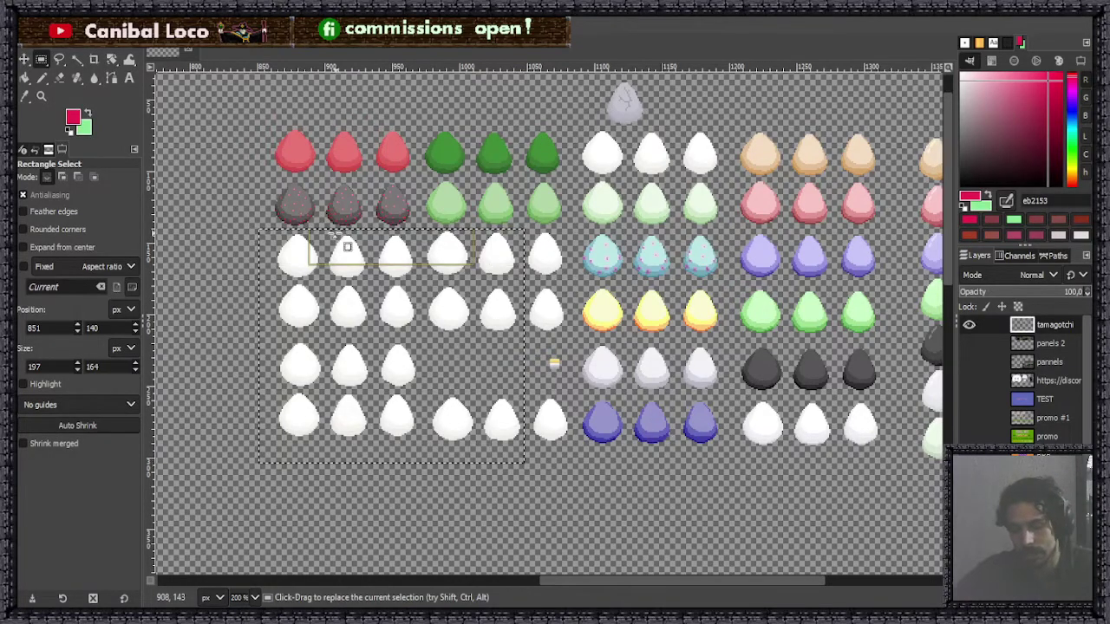
key("Delete")
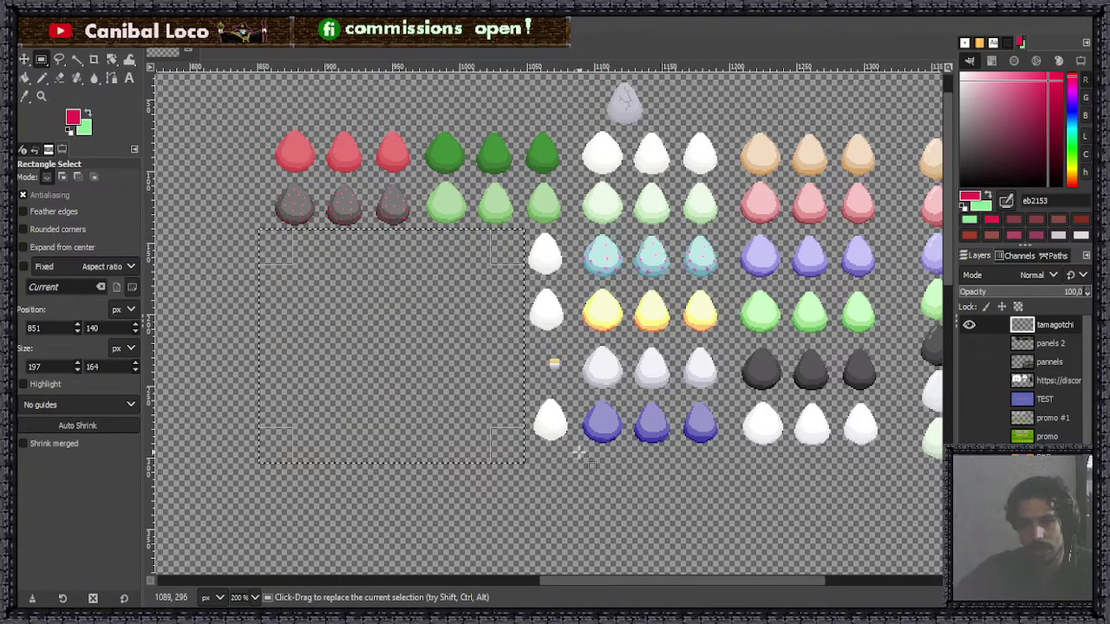
left_click(575, 482)
Examine the remaining egg groups across the sheet and inspect the pink egg in the single shaded column up close.
scroll(563, 425, "down", 3, "ctrl")
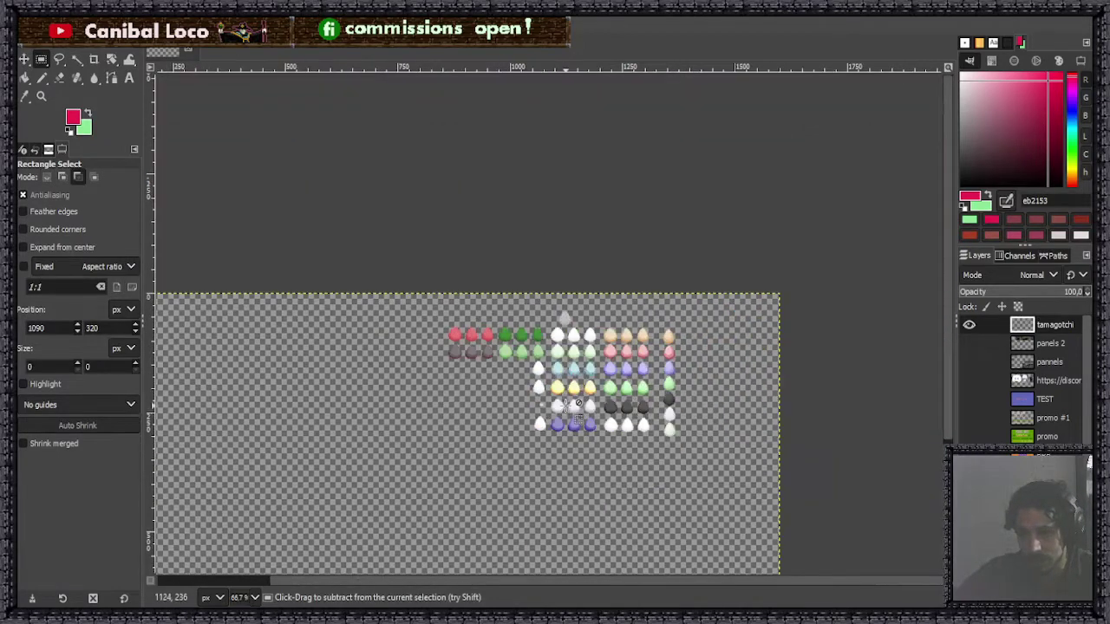
scroll(559, 426, "up", 3, "ctrl")
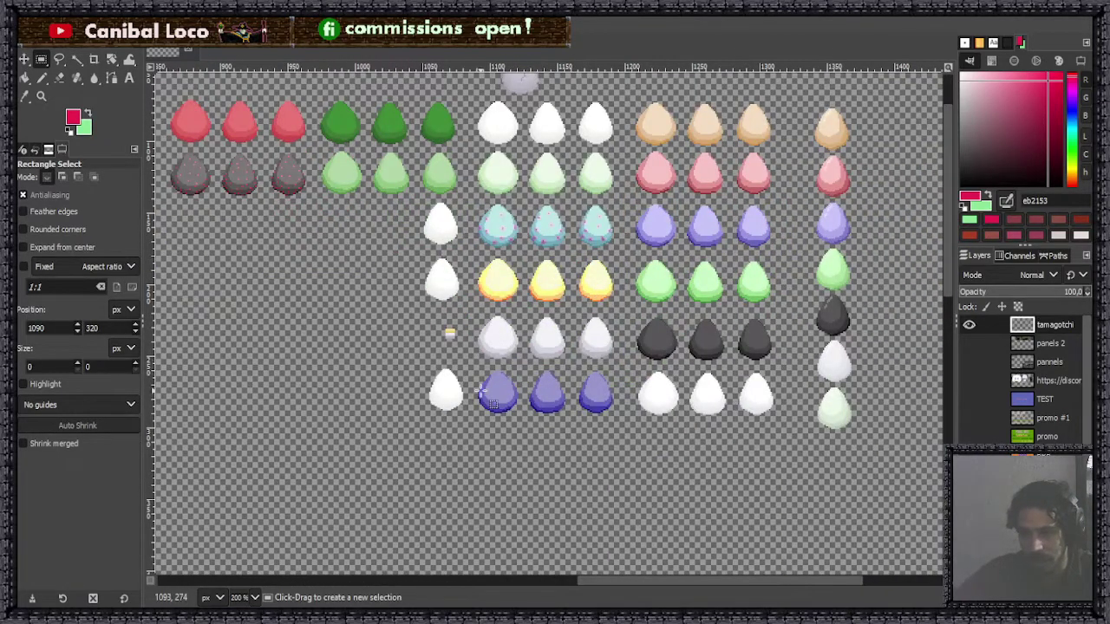
scroll(460, 383, "down", 3, "ctrl")
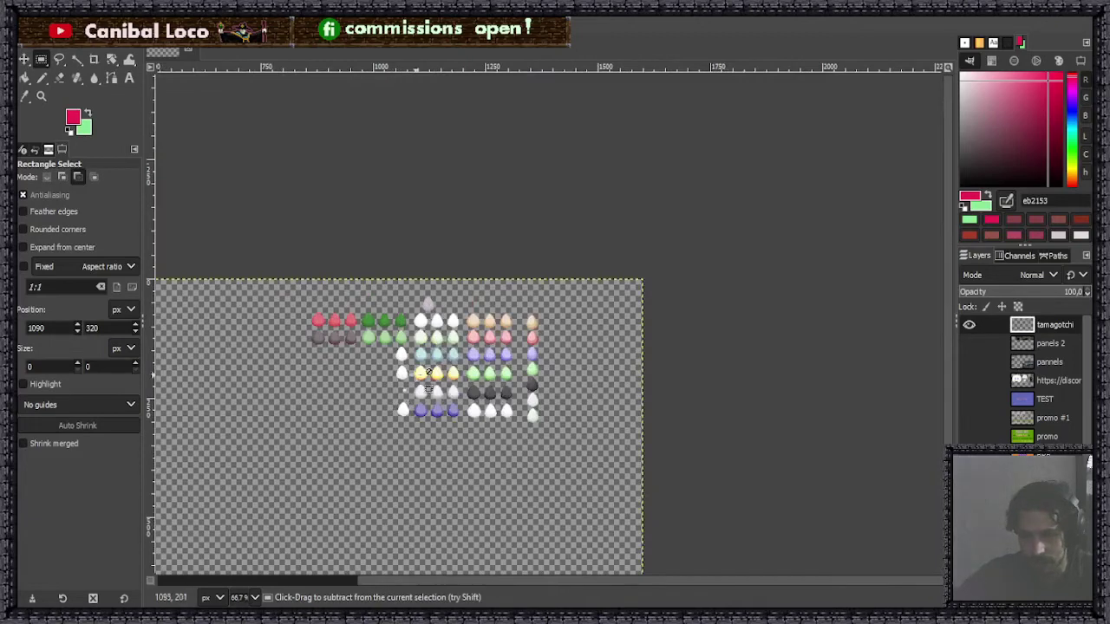
scroll(457, 388, "up", 2, "ctrl")
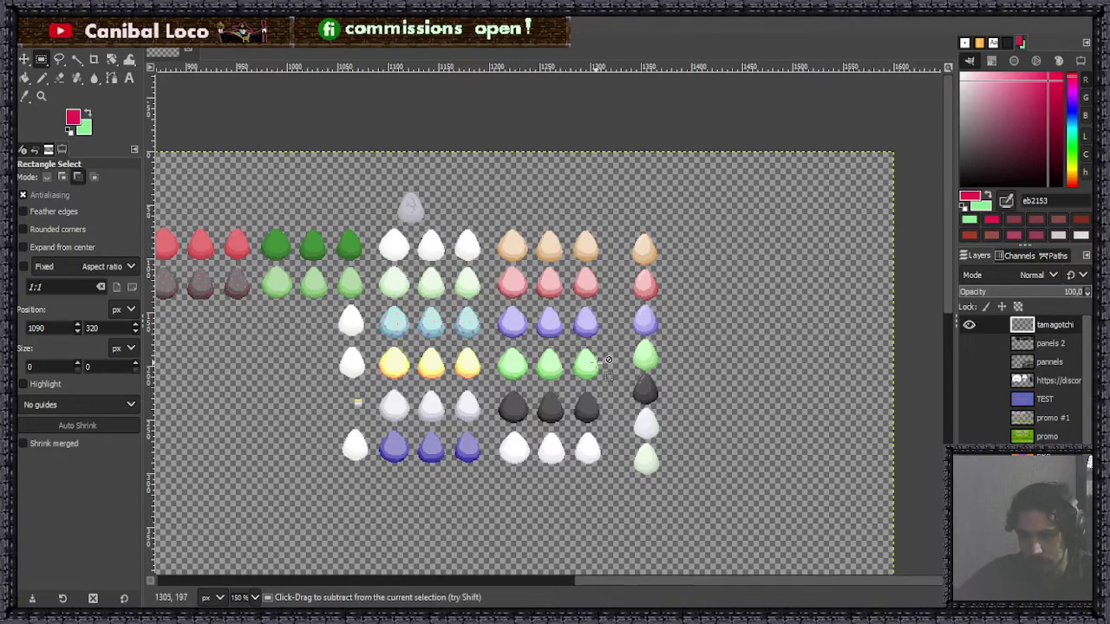
scroll(654, 325, "down", 4, "ctrl")
scroll(347, 338, "up", 3, "ctrl")
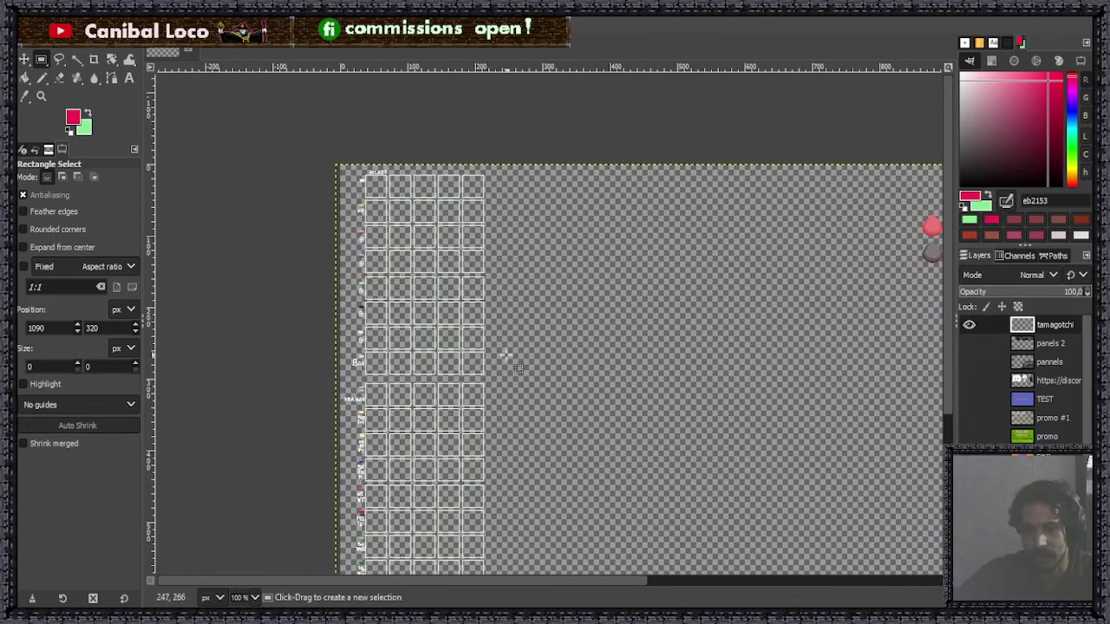
scroll(656, 319, "down", 3, "ctrl")
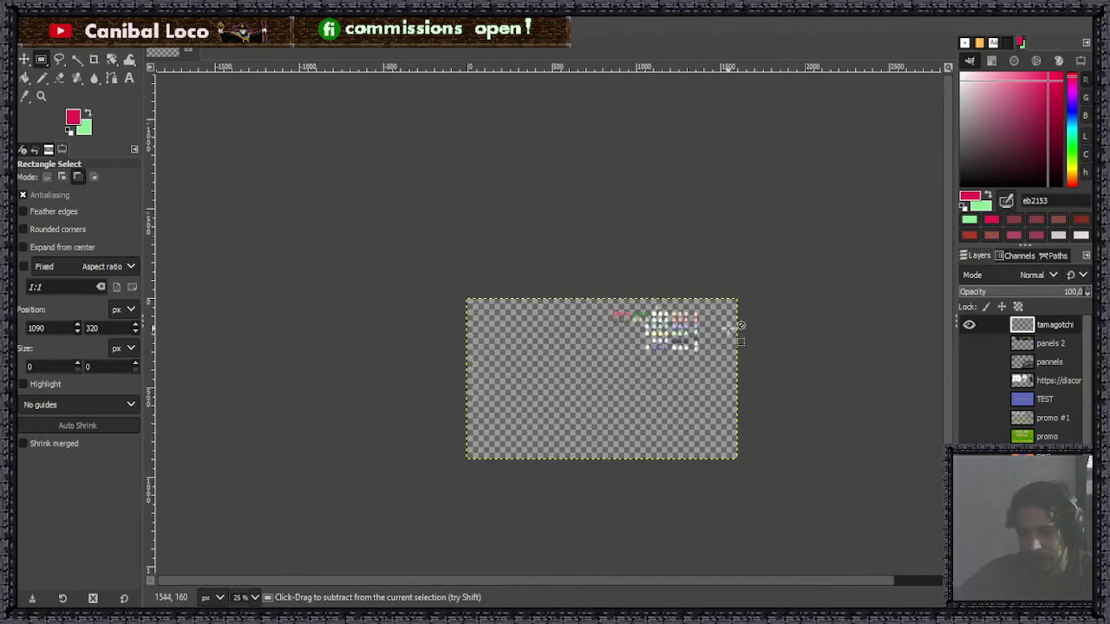
scroll(663, 334, "up", 5, "ctrl")
scroll(581, 322, "up", 1, "ctrl")
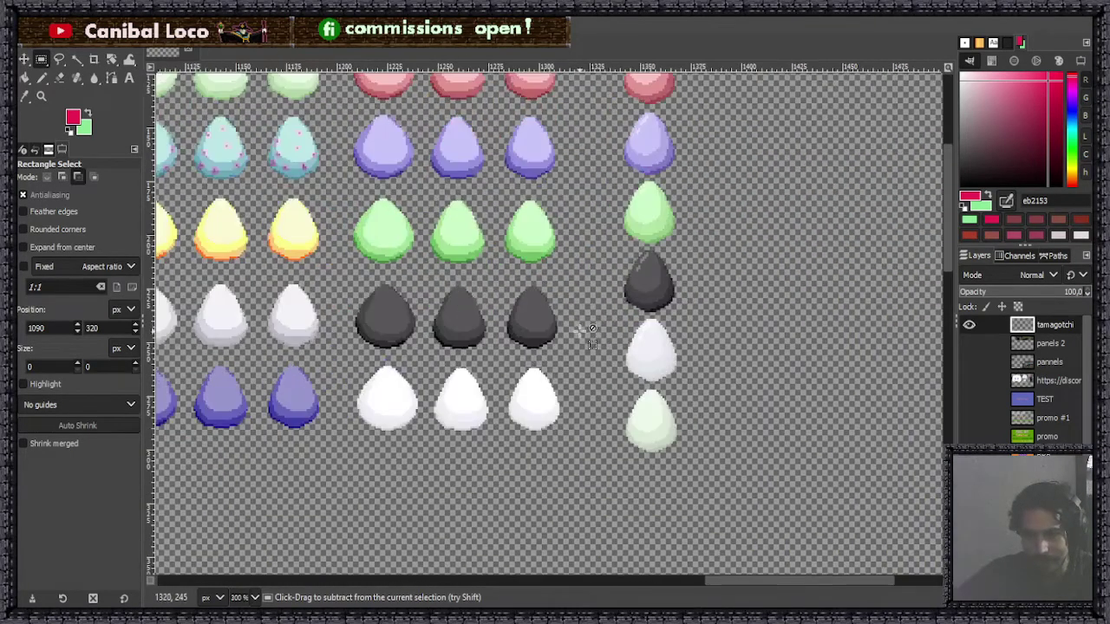
scroll(607, 334, "up", 3)
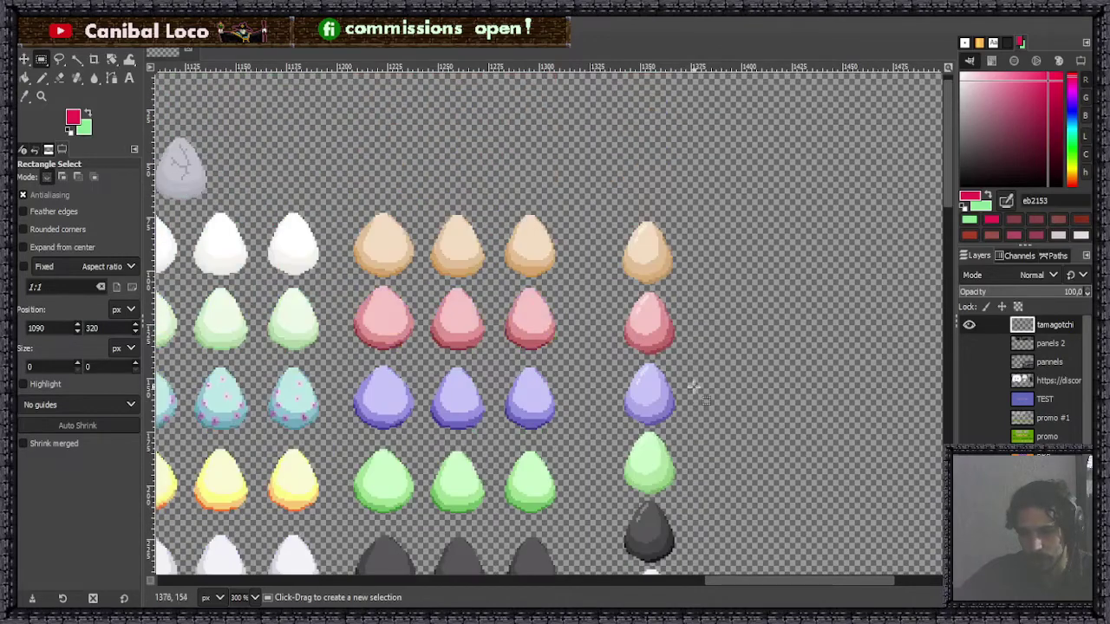
scroll(639, 373, "down", 4, "ctrl")
scroll(646, 260, "up", 3, "ctrl")
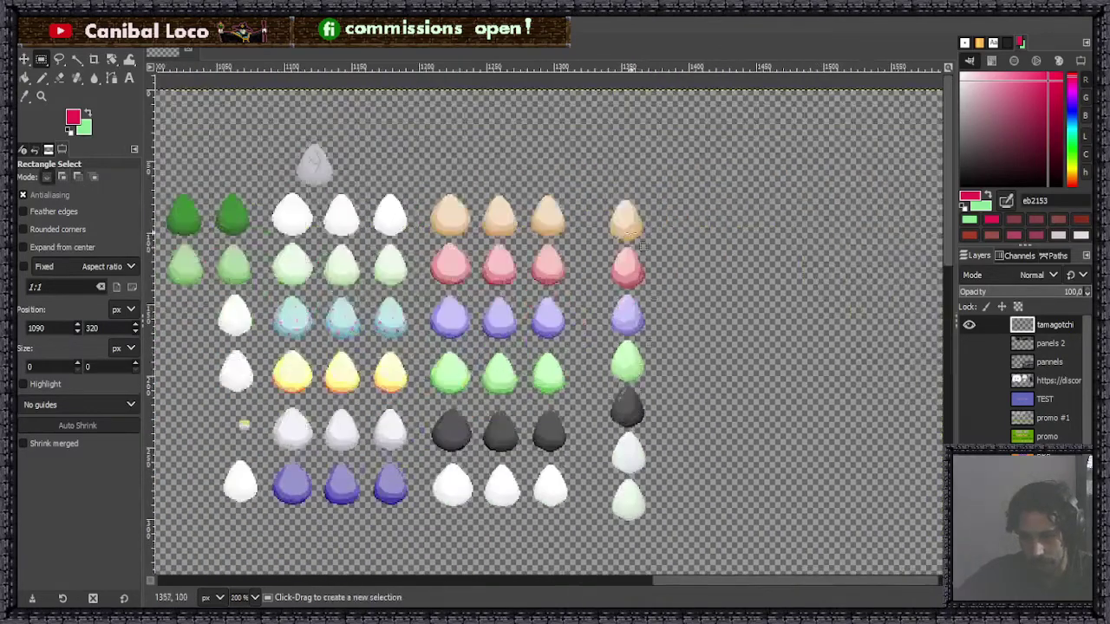
scroll(644, 268, "up", 3, "ctrl")
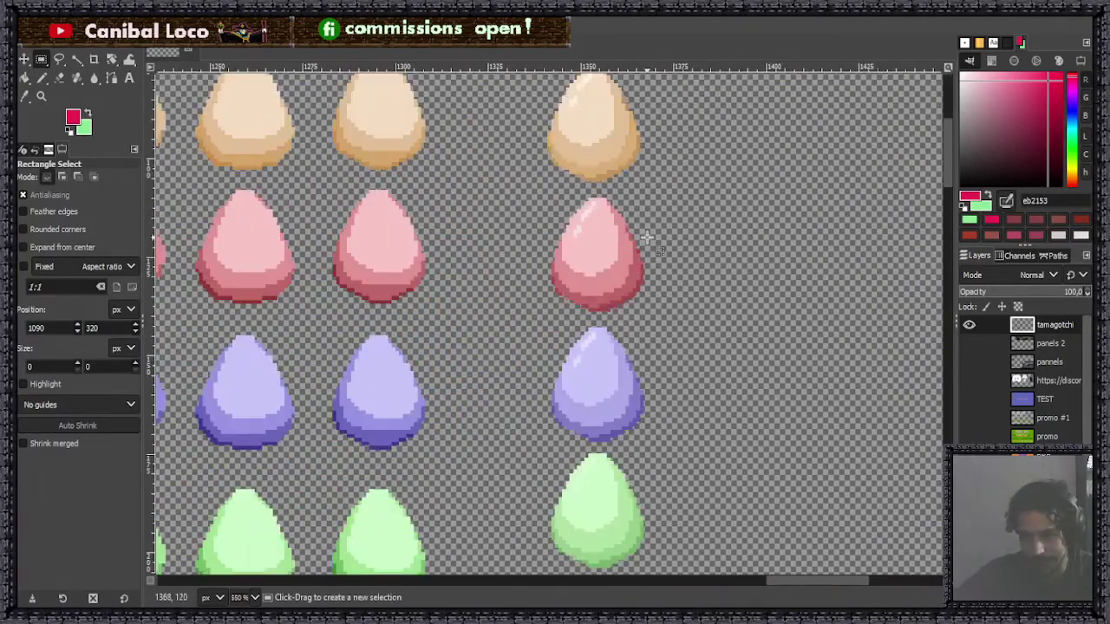
left_click_drag(533, 188, 657, 319)
left_click(466, 352)
scroll(461, 371, "down", 3, "ctrl")
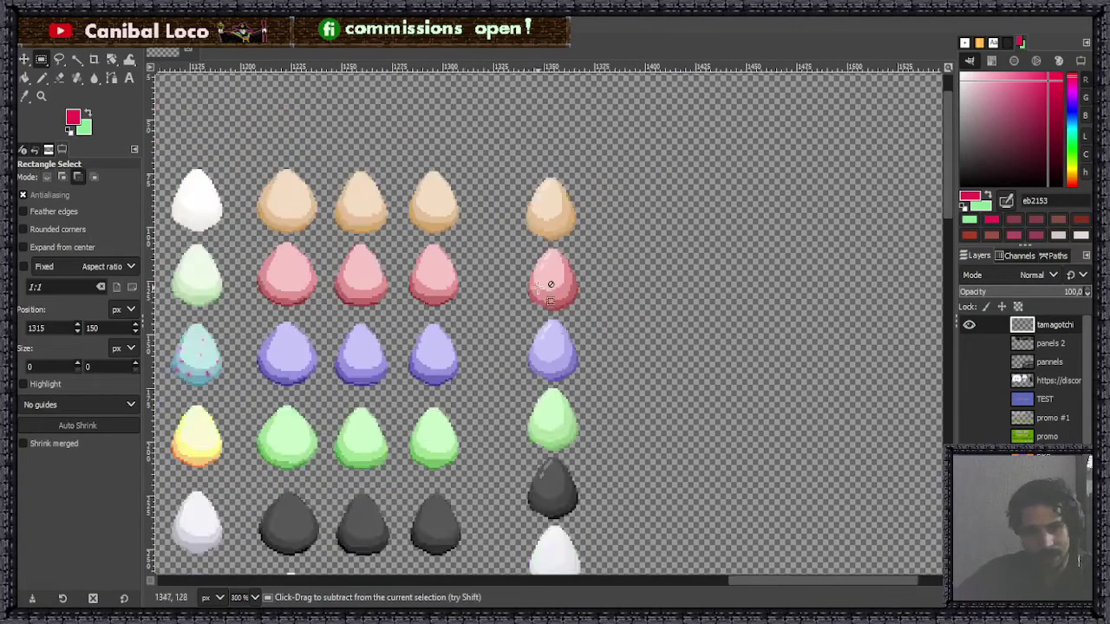
scroll(461, 371, "up", 1, "ctrl")
scroll(455, 295, "down", 3, "ctrl")
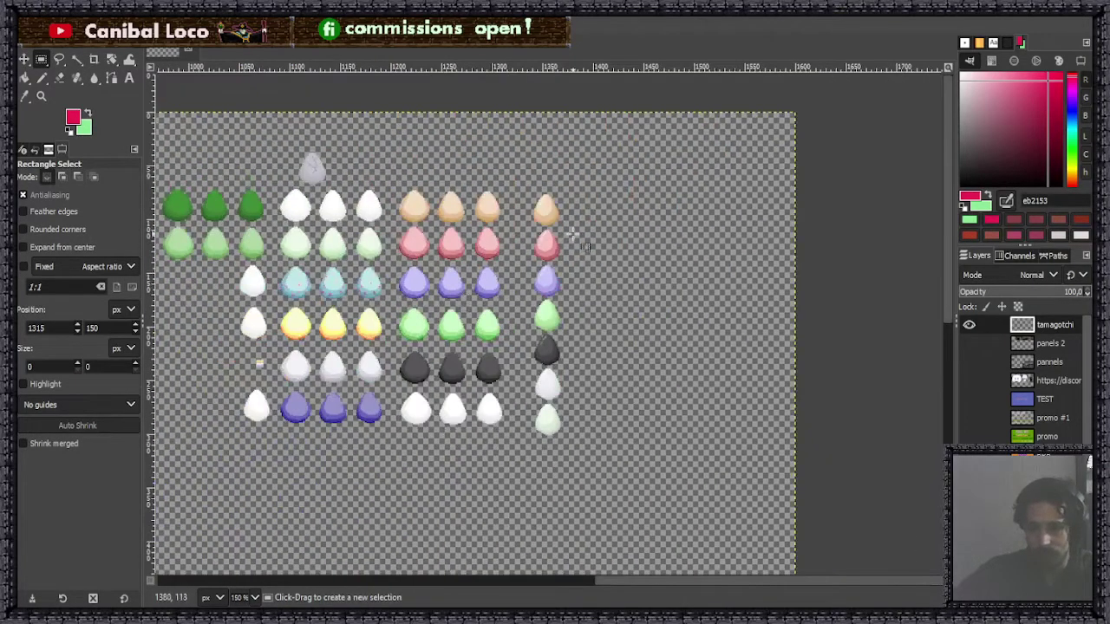
scroll(493, 303, "up", 1, "ctrl")
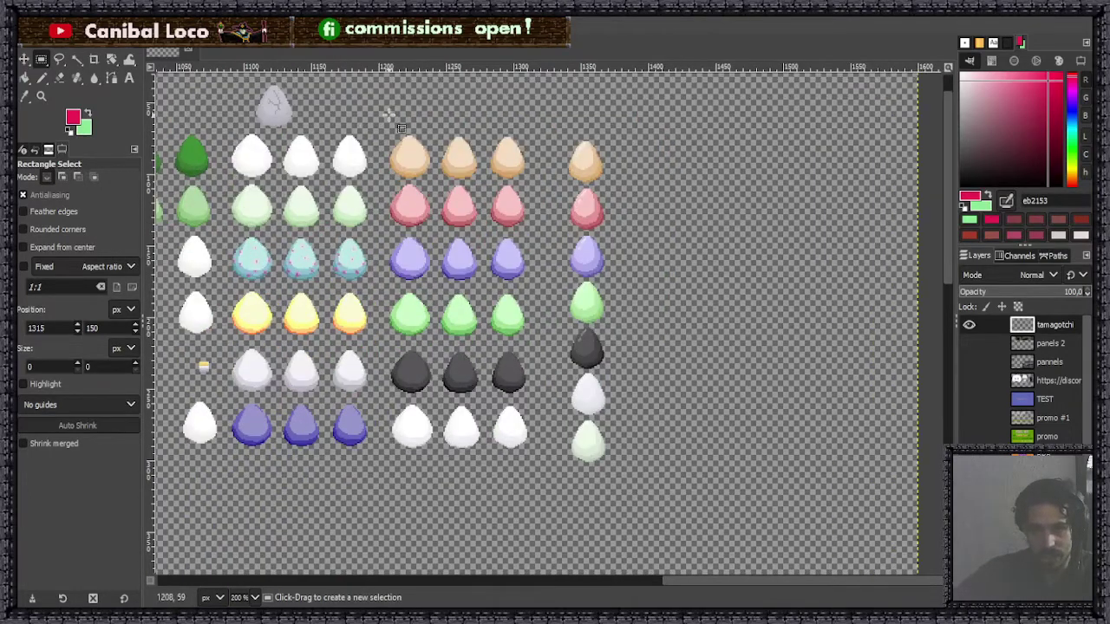
Delete the two larger-size columns of the tan, pink, purple, green, black and white egg set, keeping its third column, and deselect.
left_click_drag(379, 119, 498, 482)
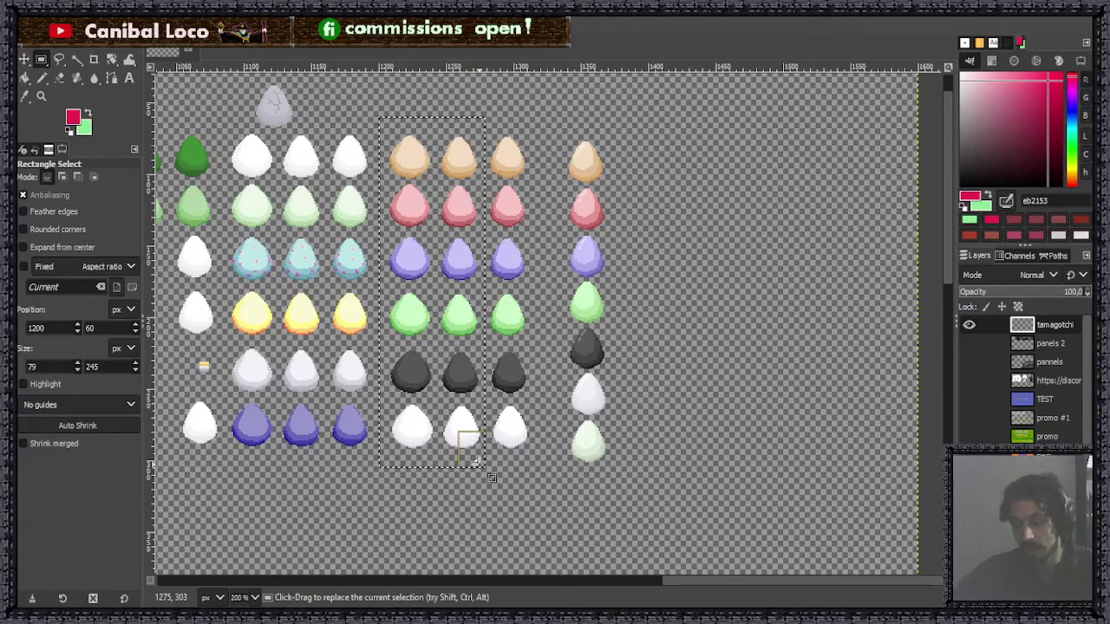
key("Delete")
left_click(614, 369)
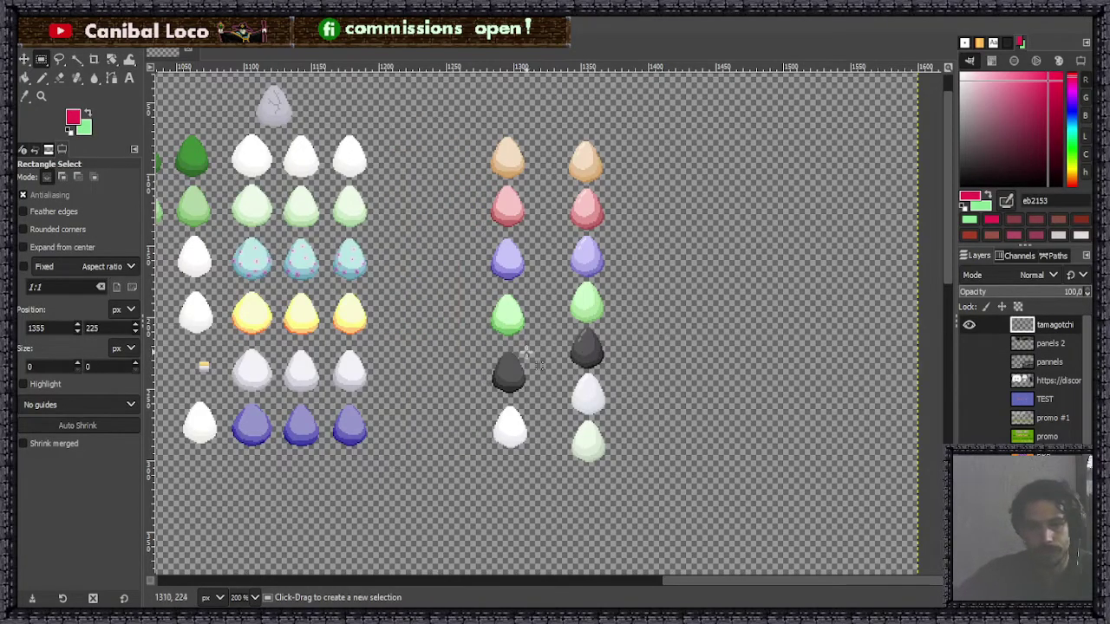
Delete the first two columns of both the red and speckled grey eggs and the dark and light green eggs.
scroll(451, 305, "down", 1)
scroll(206, 325, "down", 3)
scroll(209, 312, "up", 4)
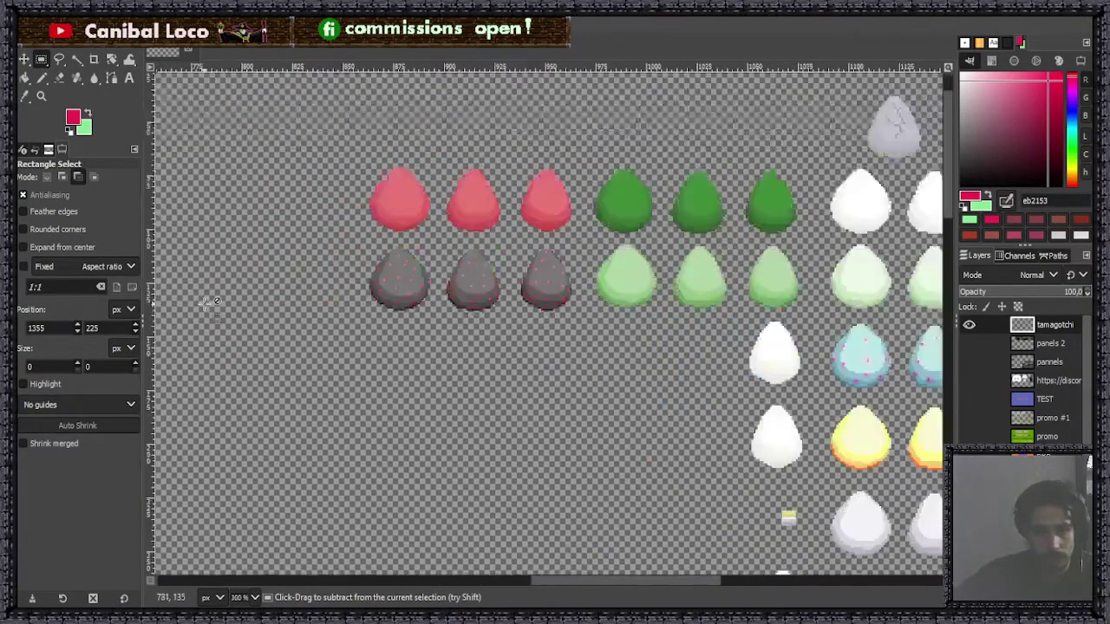
left_click_drag(267, 183, 408, 334)
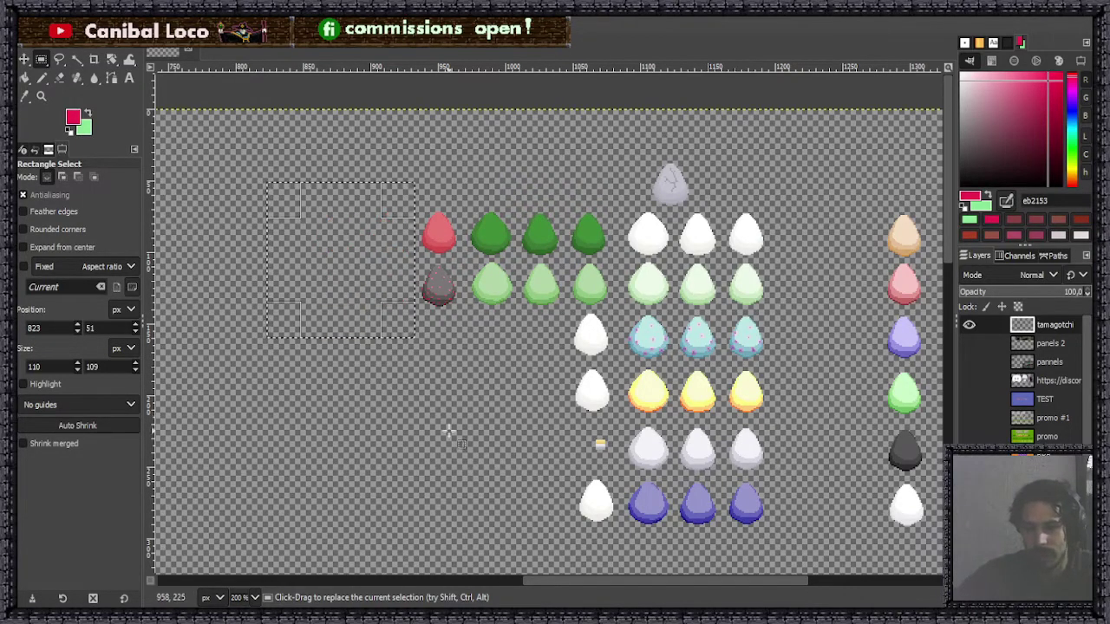
left_click_drag(460, 197, 565, 319)
key("Delete")
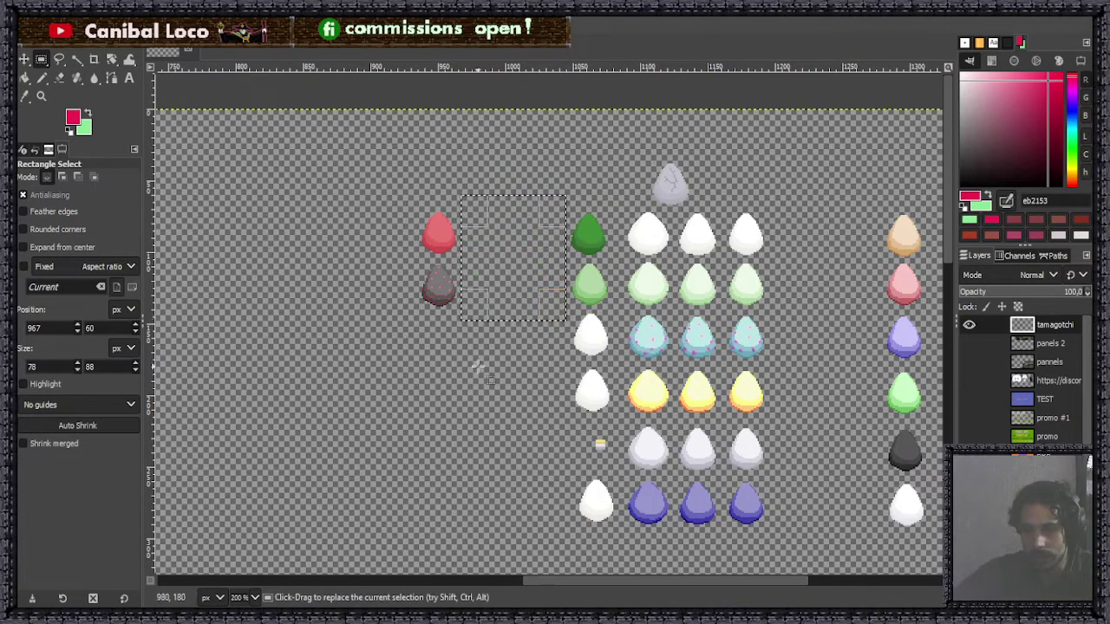
Move the column of dark green, light green and white eggs to just beside the red and speckled grey eggs, on their outer side.
left_click(433, 382)
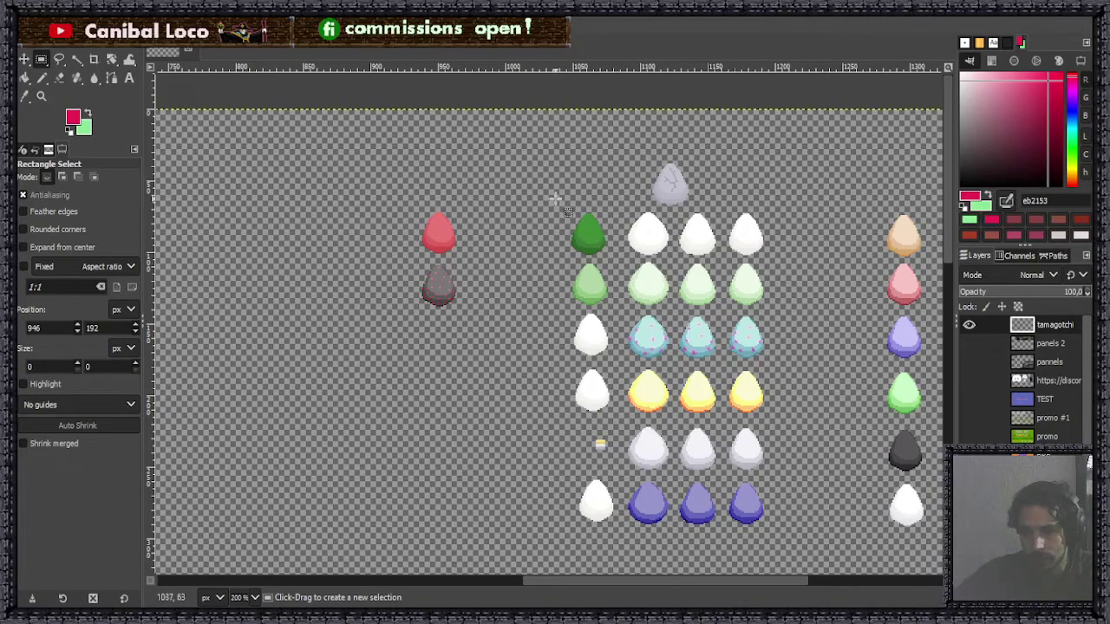
left_click_drag(550, 198, 620, 544)
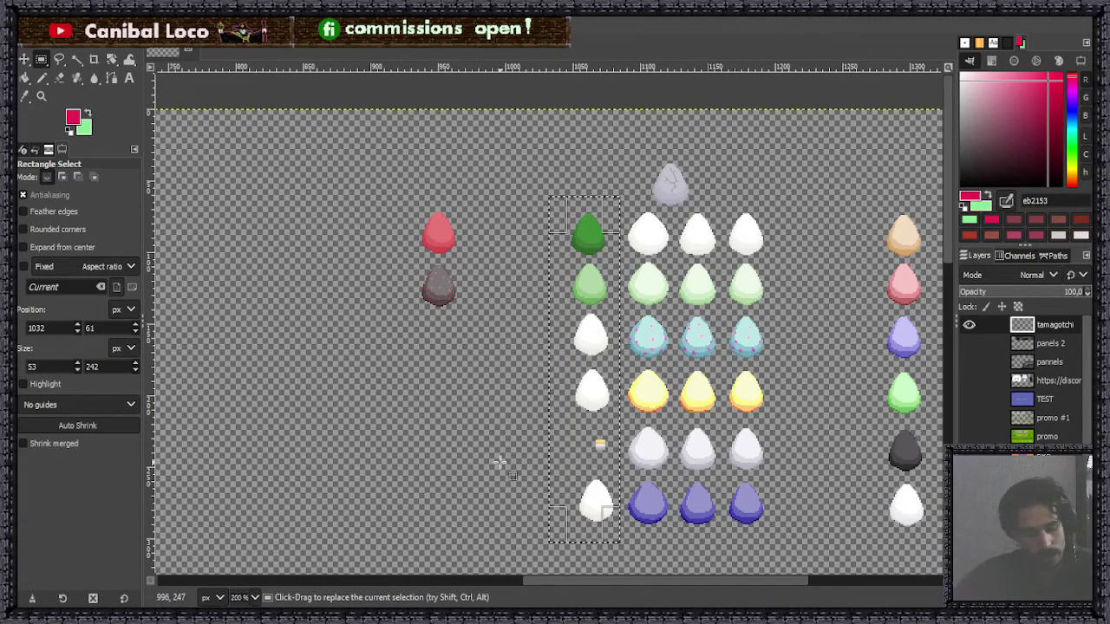
key("ctrl+x")
key("ctrl+v")
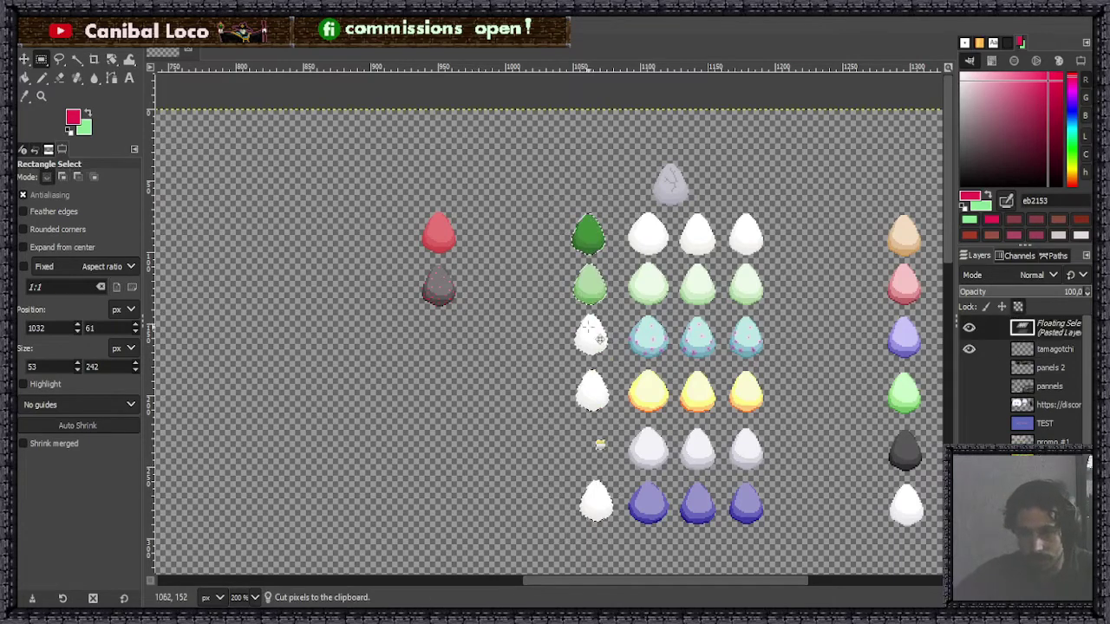
left_click_drag(596, 339, 397, 341)
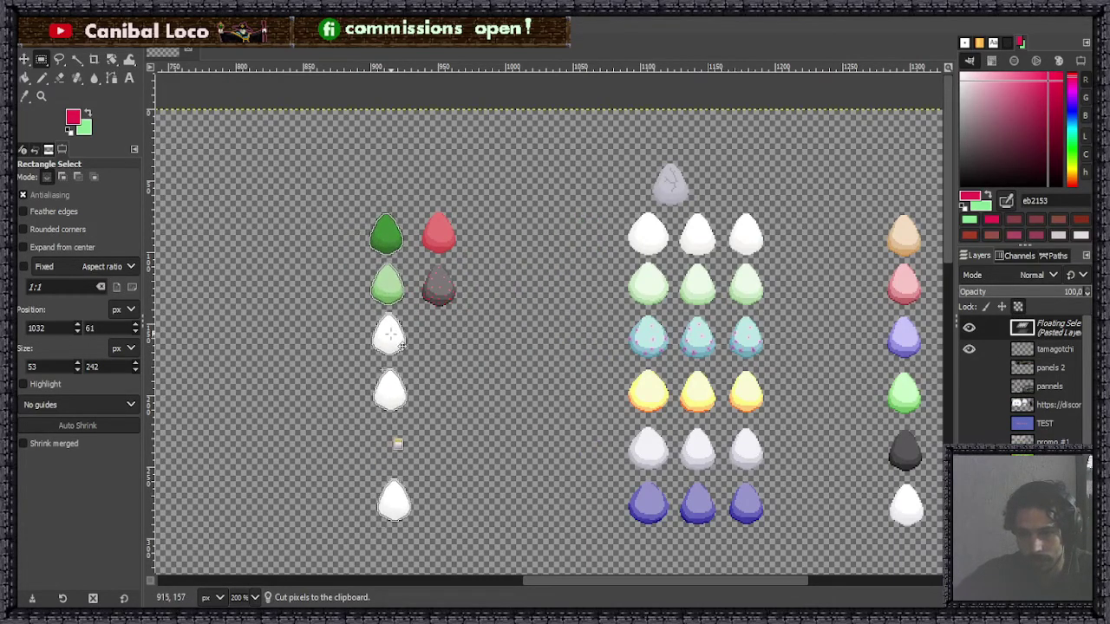
left_click(595, 347)
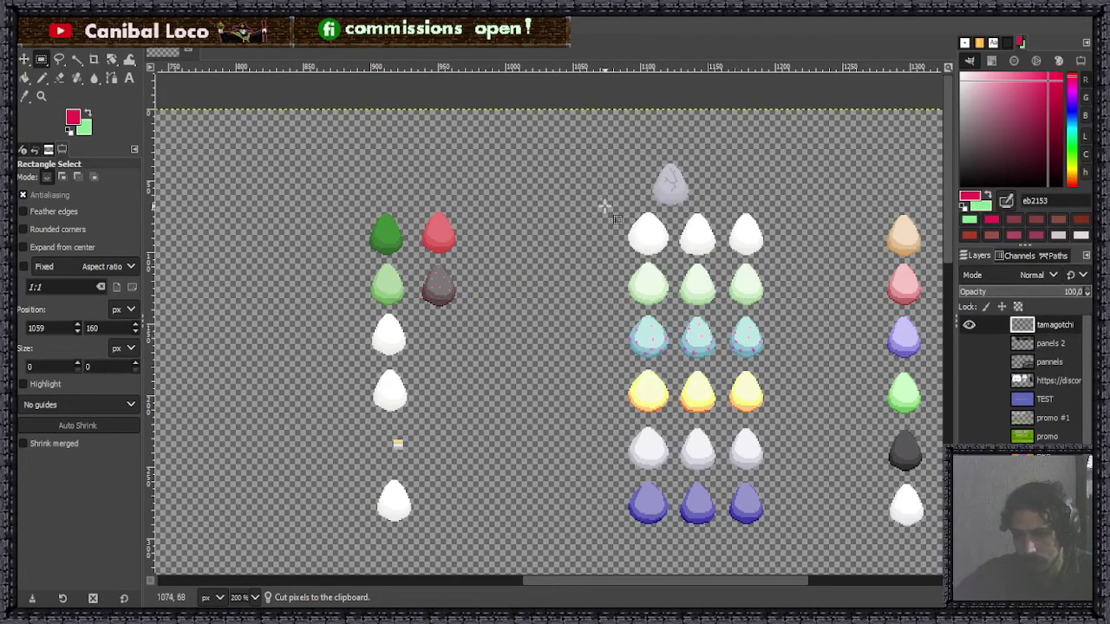
Delete the first two columns of the white, pale green, speckled blue, yellow, grey and purple egg set, keeping its third column.
left_click_drag(605, 206, 722, 534)
key("ctrl+x")
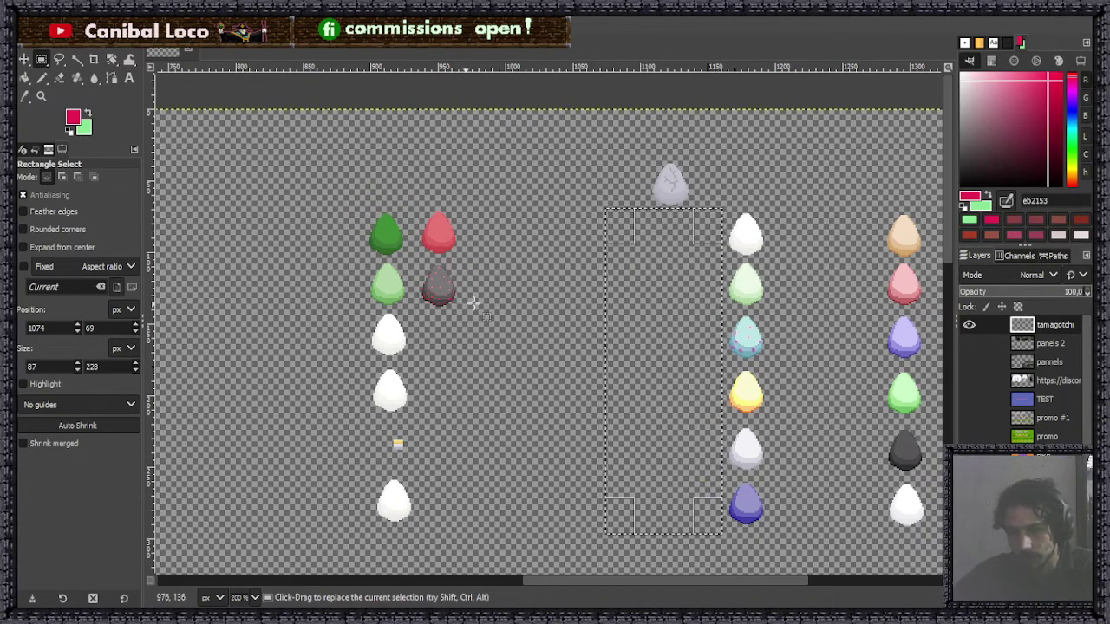
left_click(801, 309)
left_click_drag(715, 204, 781, 530)
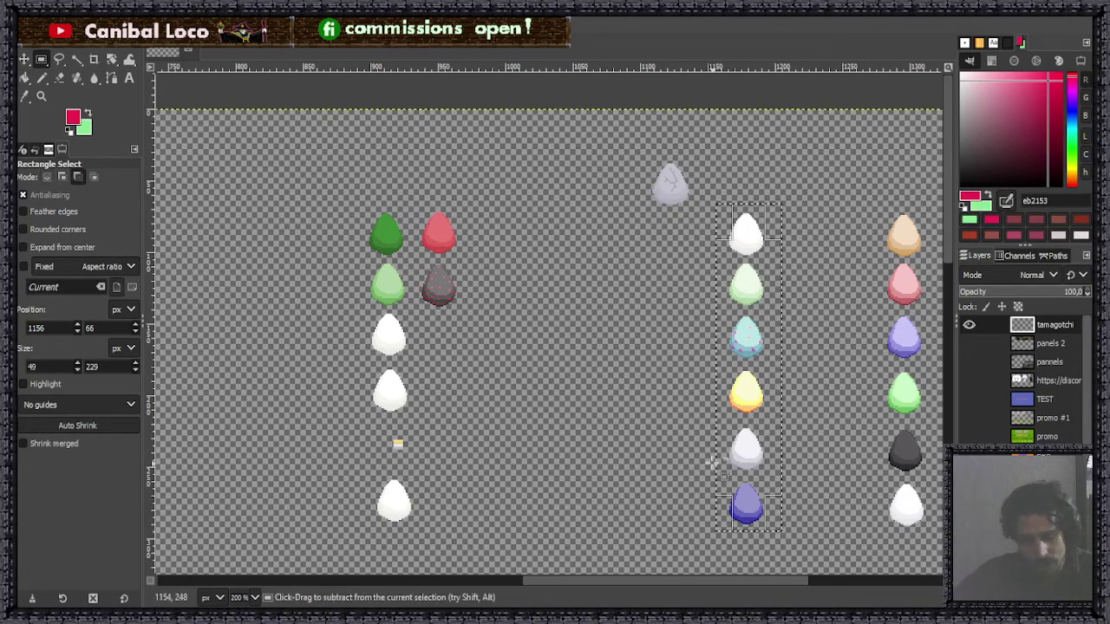
left_click_drag(716, 257, 725, 366)
scroll(724, 367, "down", 3)
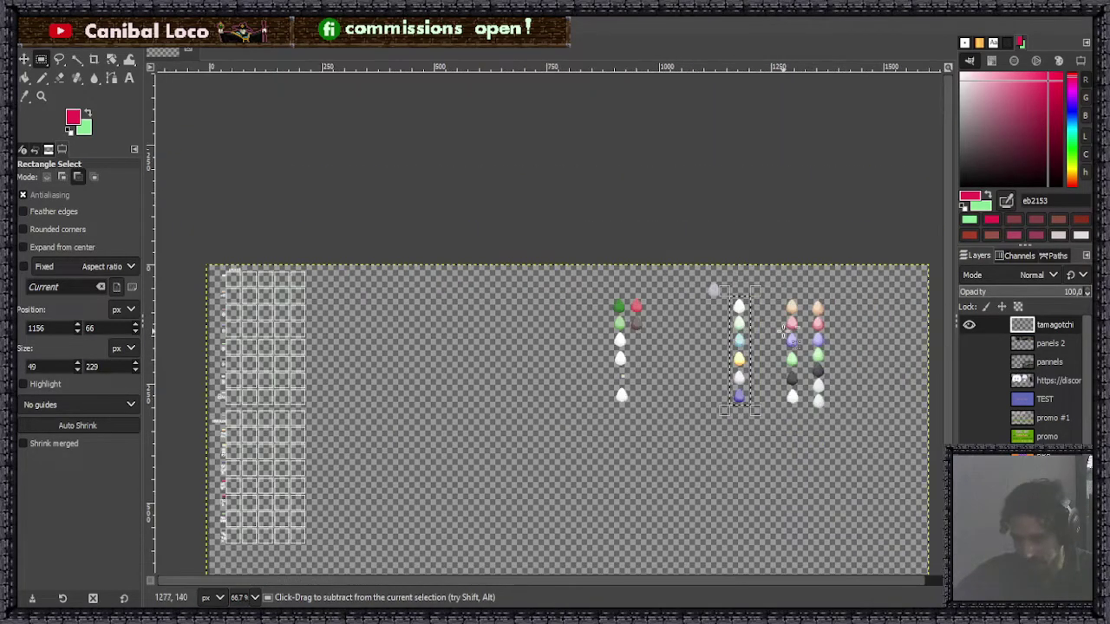
scroll(772, 408, "up", 3)
left_click(796, 323)
Move the tan, pink, purple, green, black and white egg column next to the column containing the speckled blue and yellow eggs.
scroll(760, 310, "down", 1)
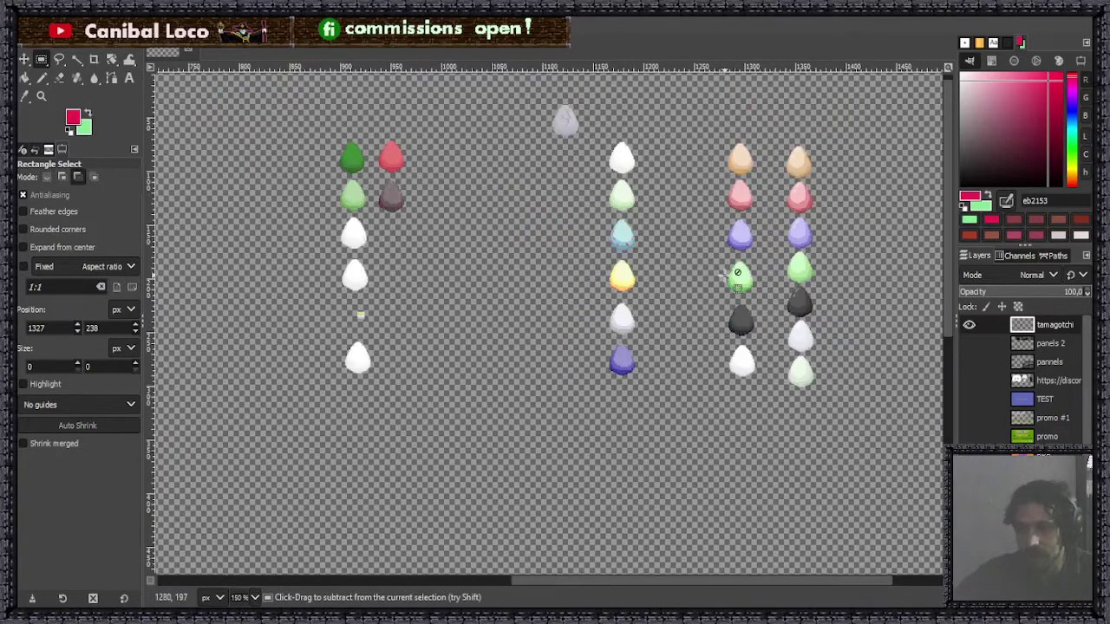
left_click_drag(715, 129, 779, 417)
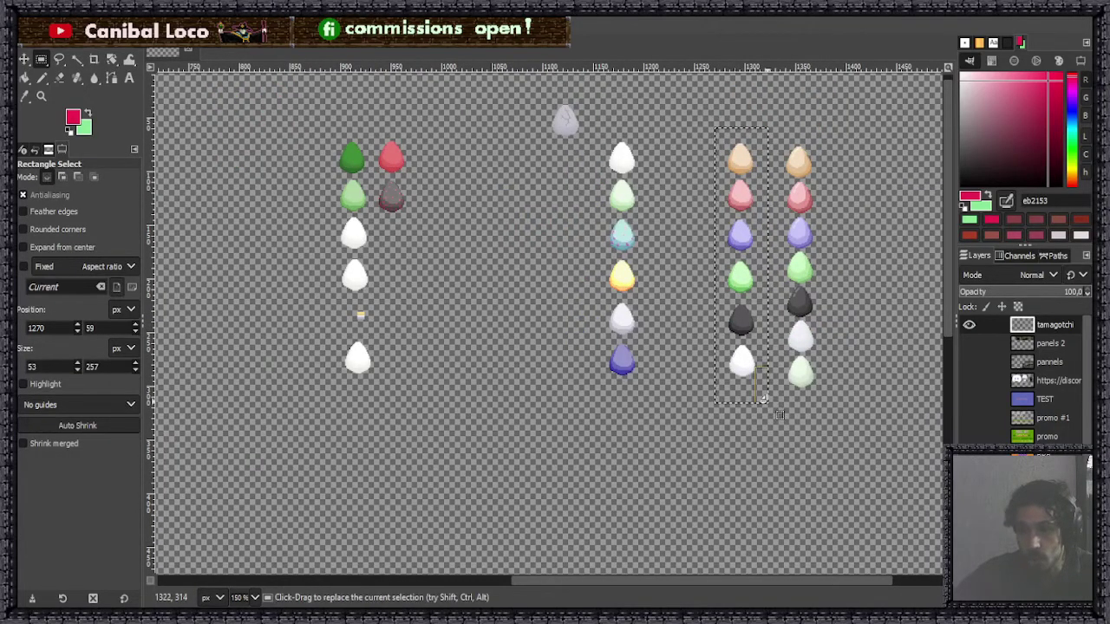
key("ctrl+x")
key("ctrl+v")
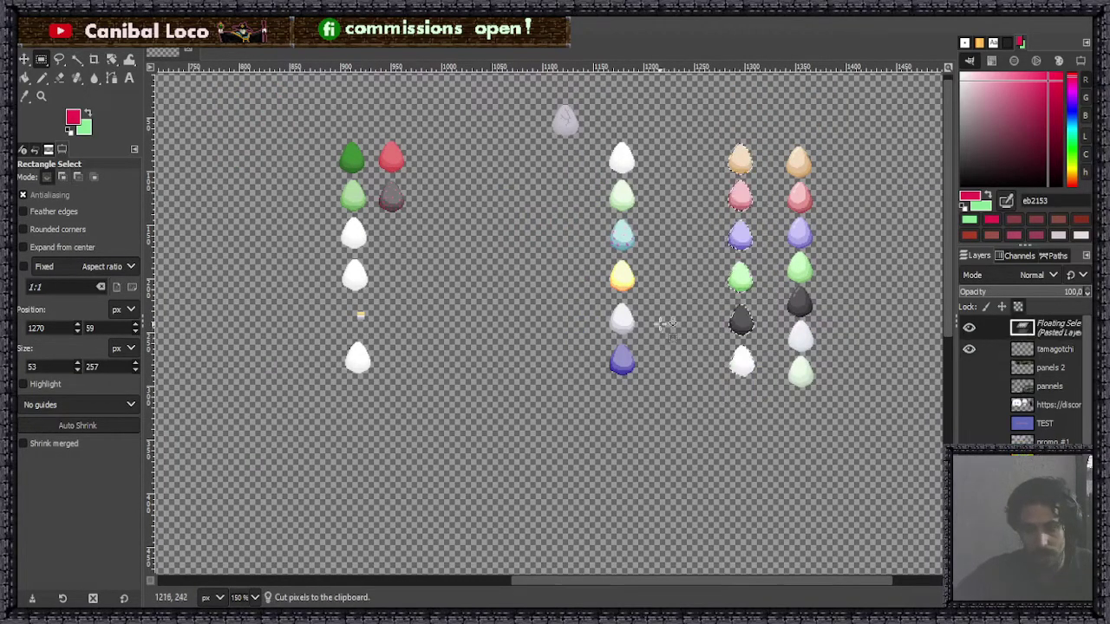
left_click_drag(758, 373, 678, 371)
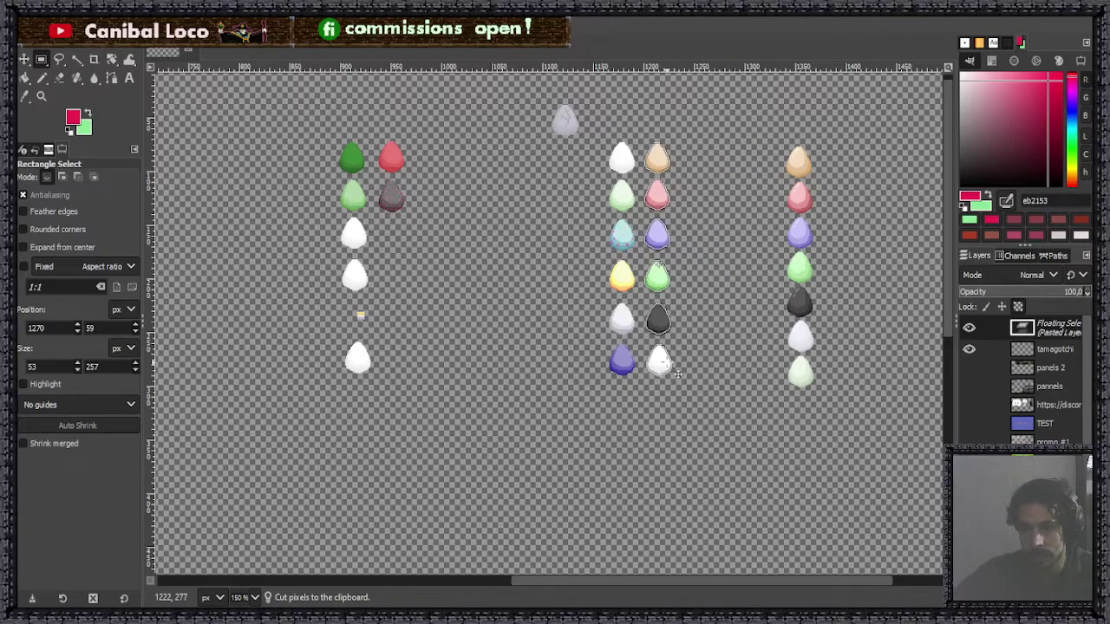
left_click(734, 366)
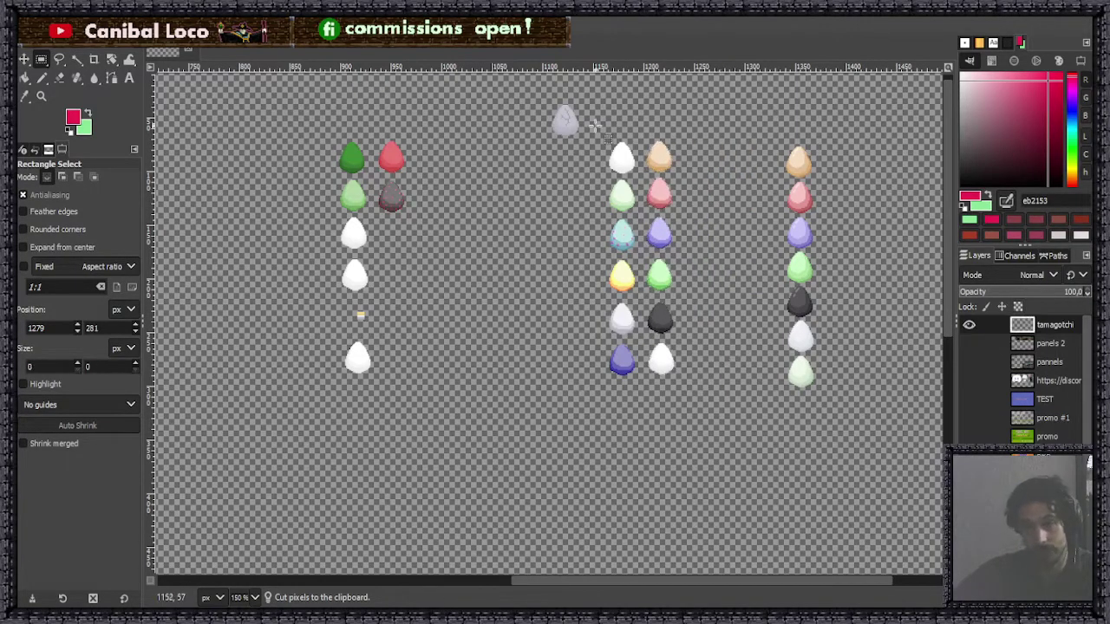
Move the two adjacent six-egg columns together so they sit directly beside the red and speckled grey eggs.
left_click_drag(595, 125, 702, 390)
key("ctrl+x")
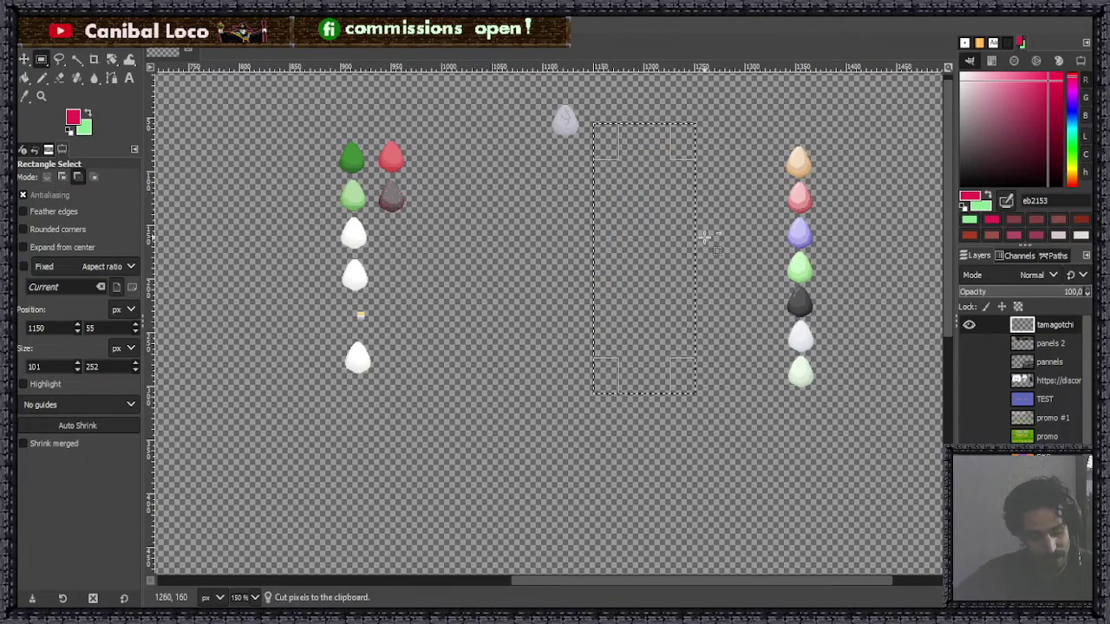
key("ctrl+v")
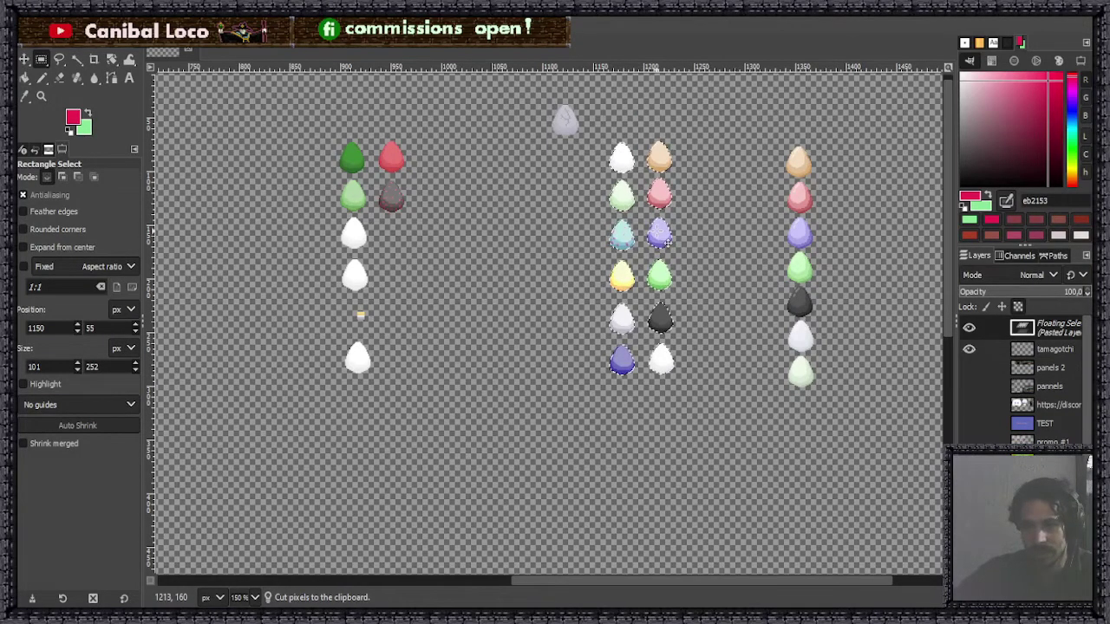
left_click_drag(659, 236, 466, 245)
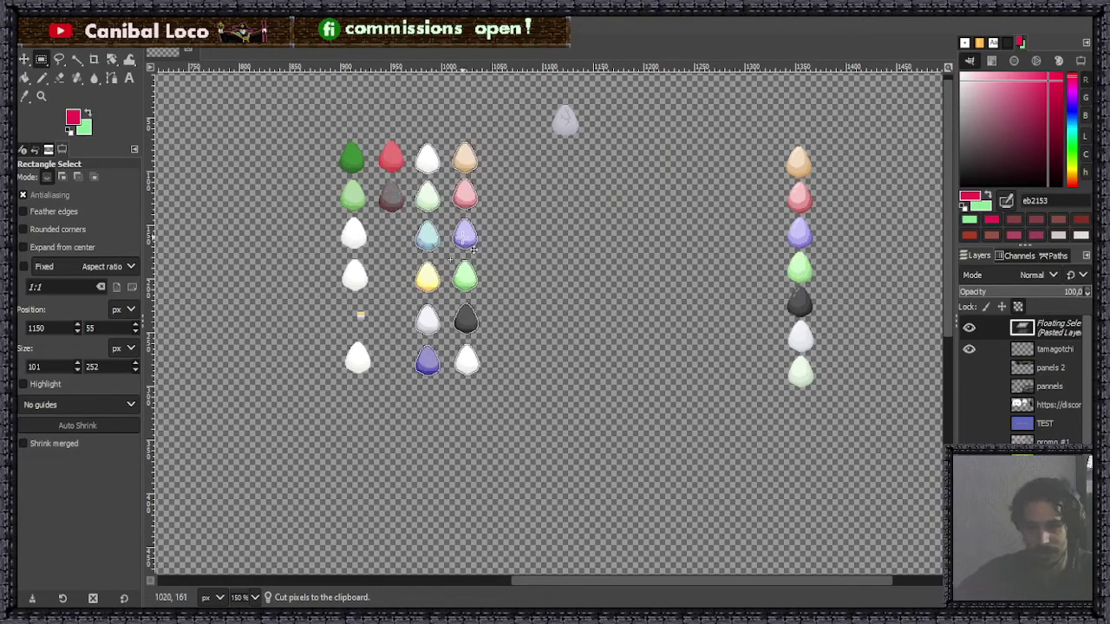
left_click(636, 250)
Move the cracked grey egg to just above the red egg and anchor it.
left_click_drag(543, 94, 407, 119)
key("ctrl+x")
key("ctrl+v")
left_click(662, 255)
Move the far column of seven shaded eggs closer to the grouped columns, level with them but separated by a gap, and anchor it.
left_click_drag(763, 135, 834, 406)
key("ctrl+x")
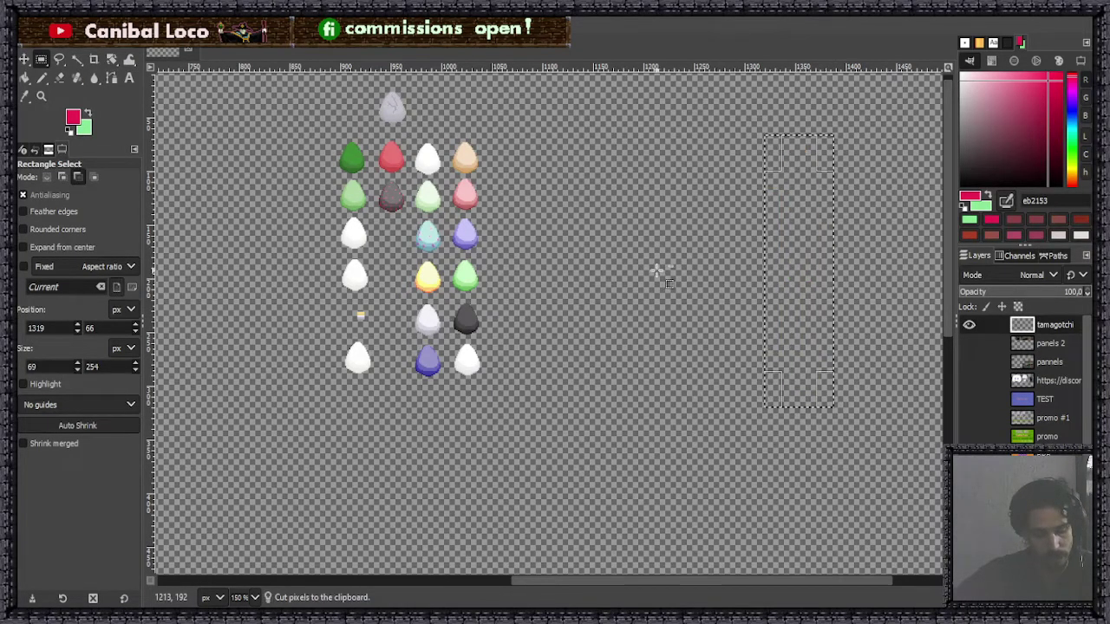
key("ctrl+v")
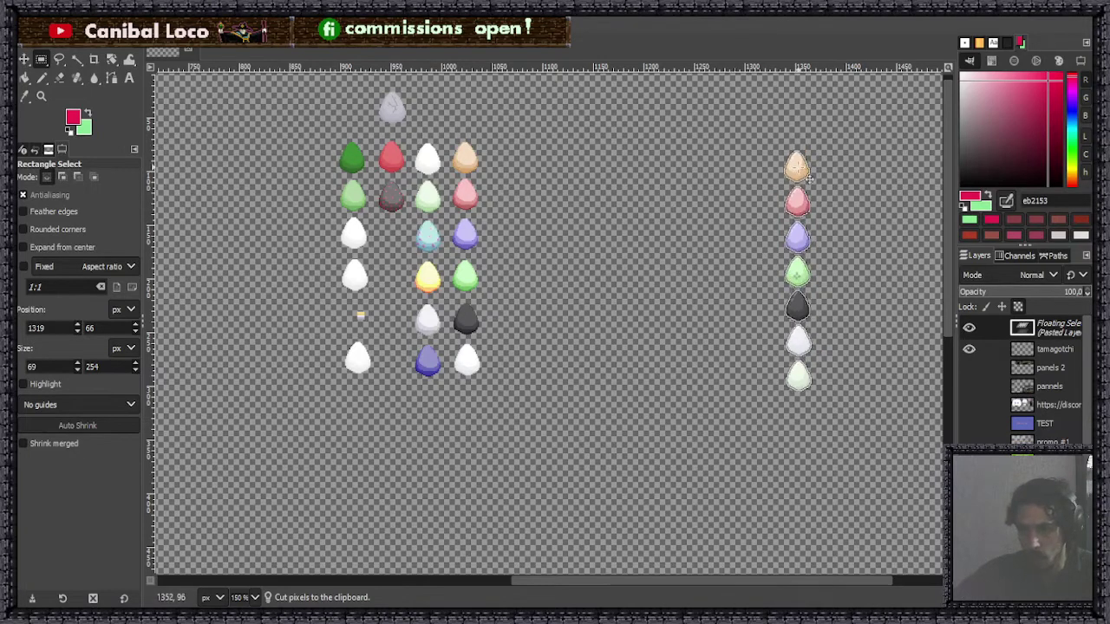
left_click_drag(816, 170, 370, 495)
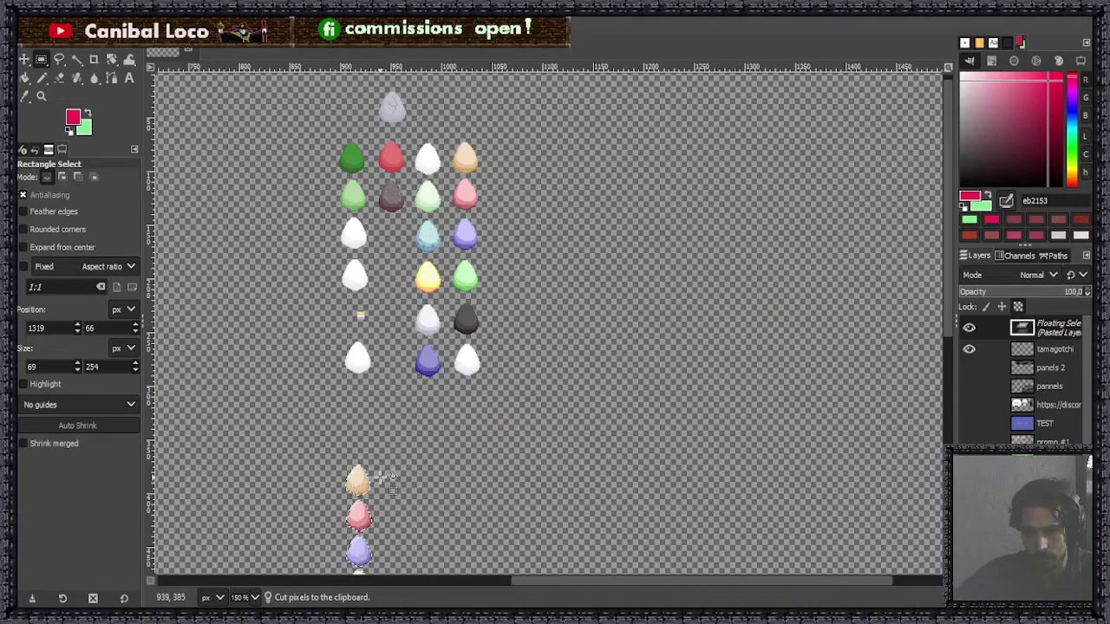
scroll(468, 408, "down", 3)
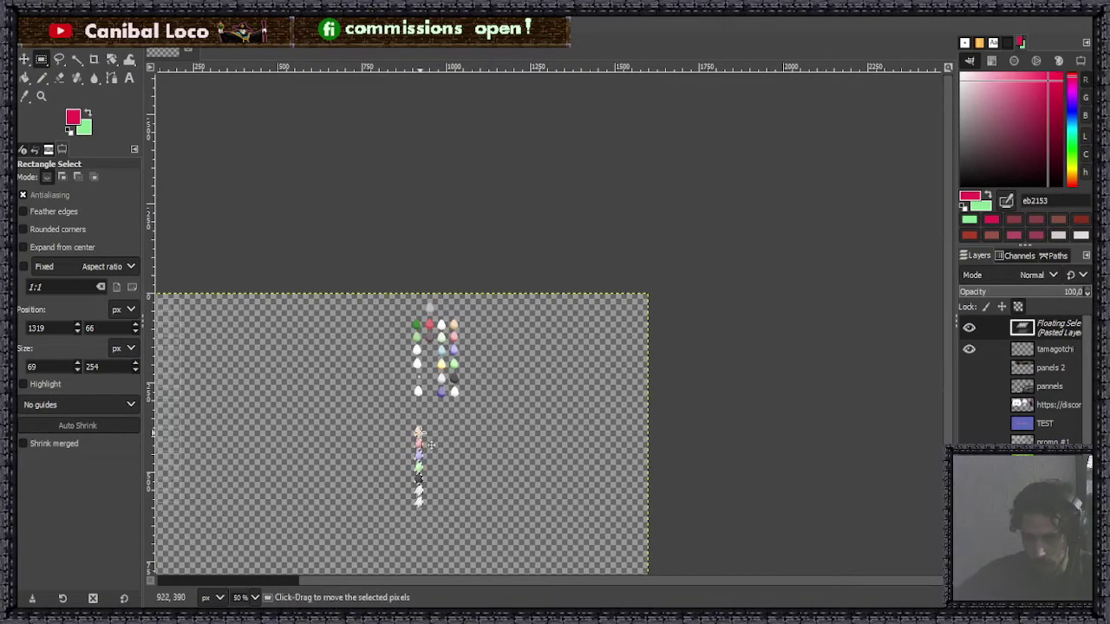
left_click_drag(418, 430, 501, 326)
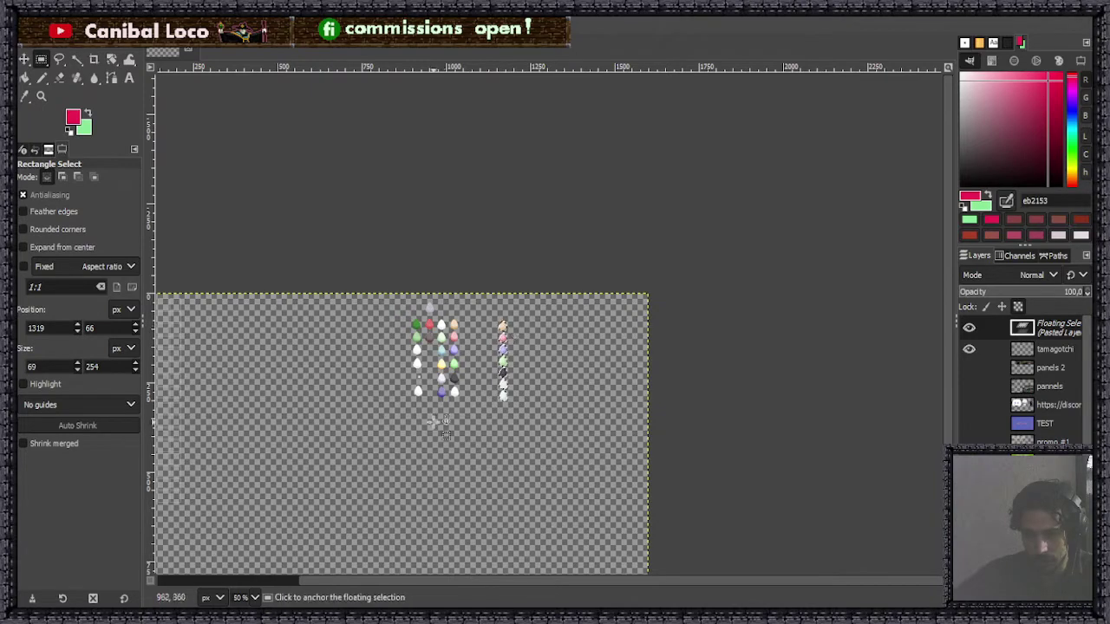
left_click(455, 433)
Duplicate the column of seven shaded eggs, place the copy directly beside the original and anchor it.
scroll(424, 364, "up", 3)
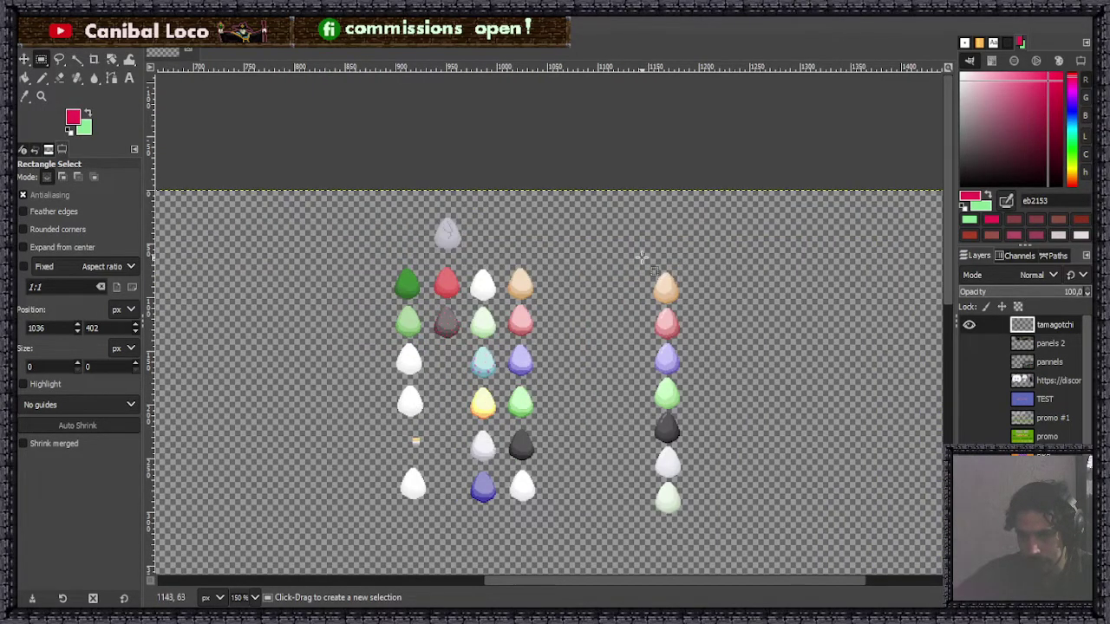
left_click_drag(640, 257, 695, 521)
scroll(699, 390, "up", 4)
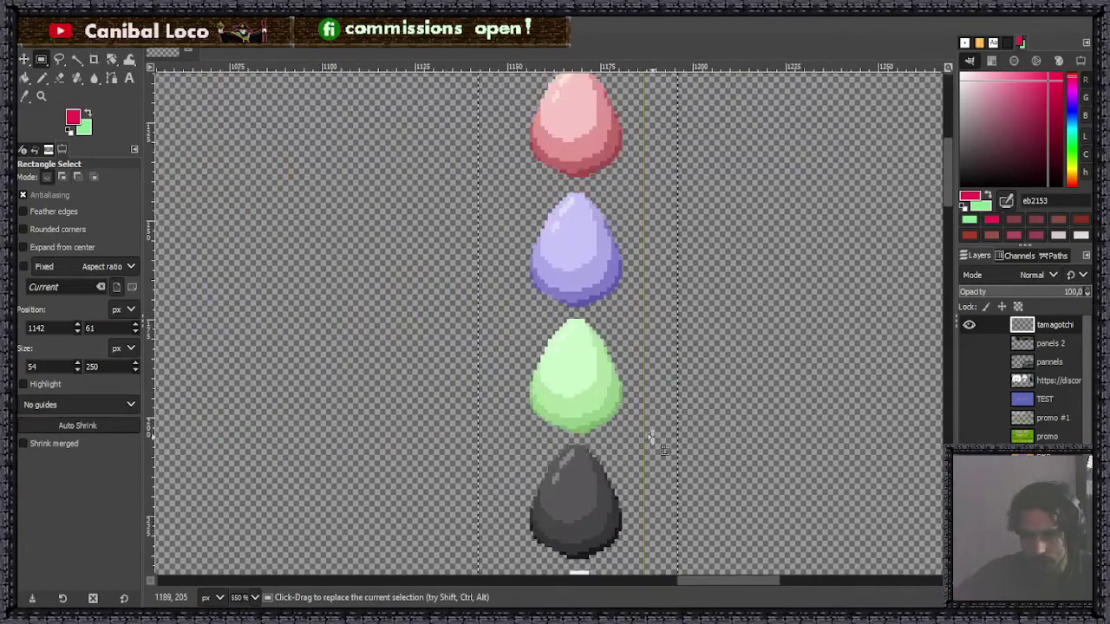
scroll(691, 421, "down", 5)
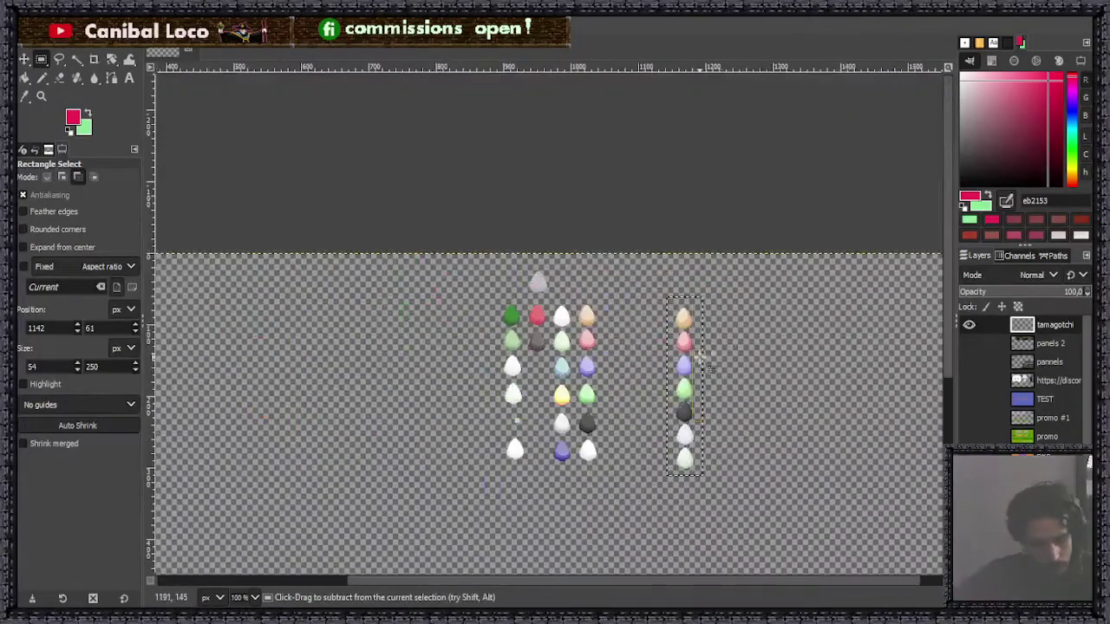
key("ctrl+c")
key("ctrl+v")
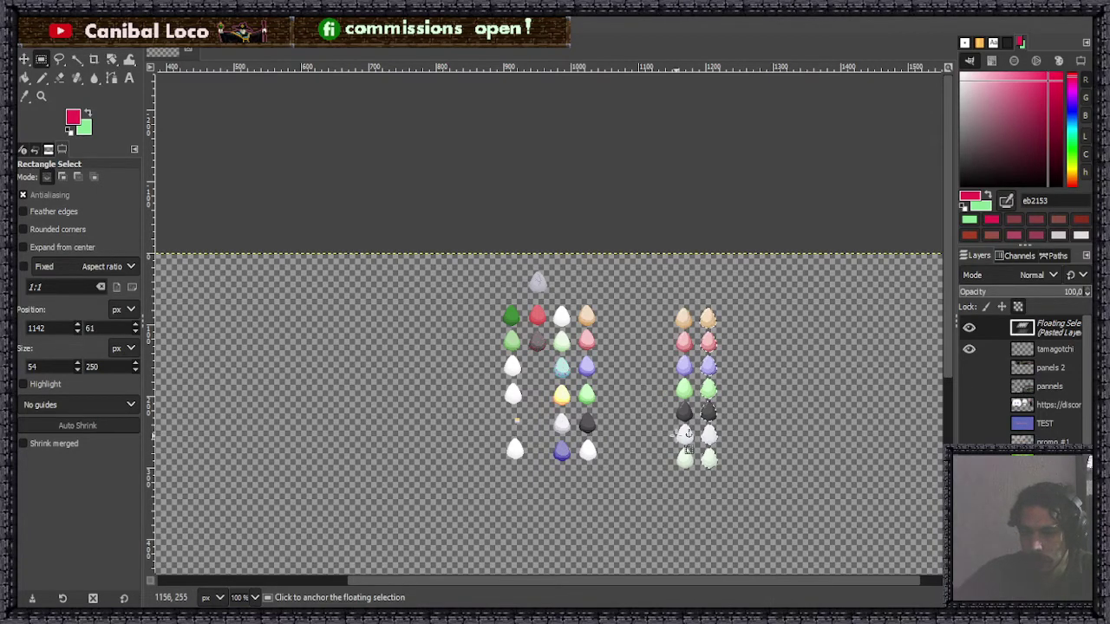
left_click(633, 425)
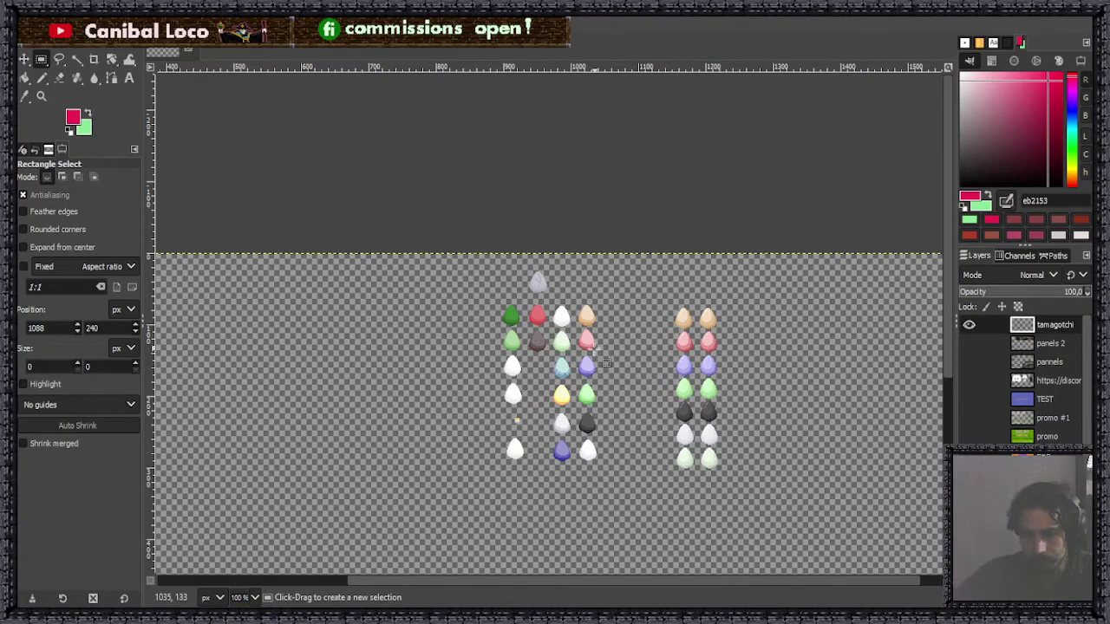
key("ctrl")
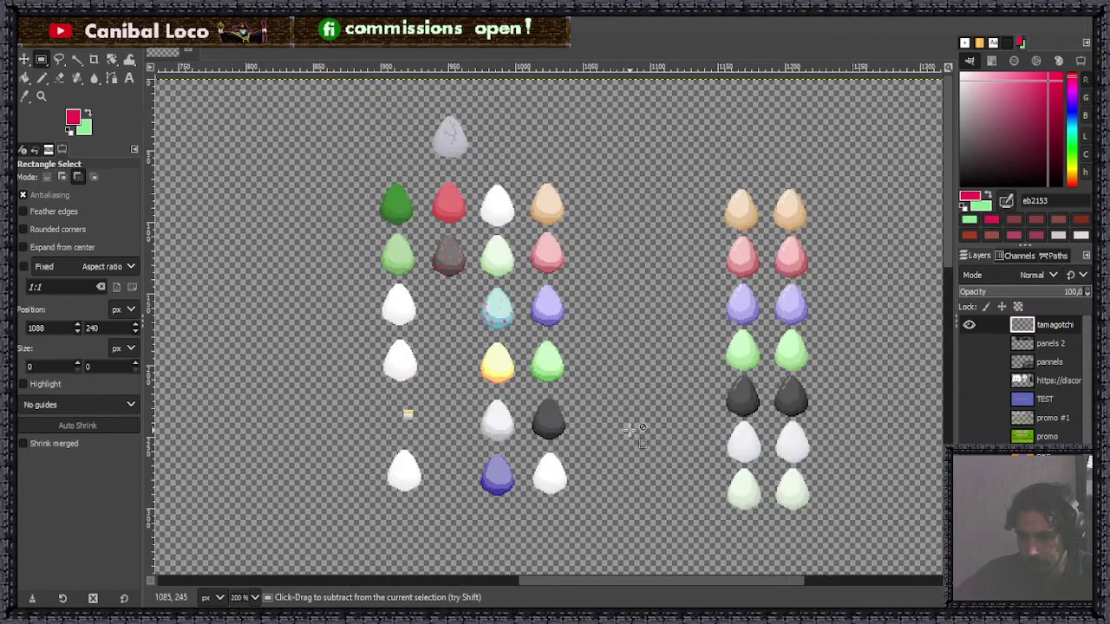
scroll(602, 326, "up", 2)
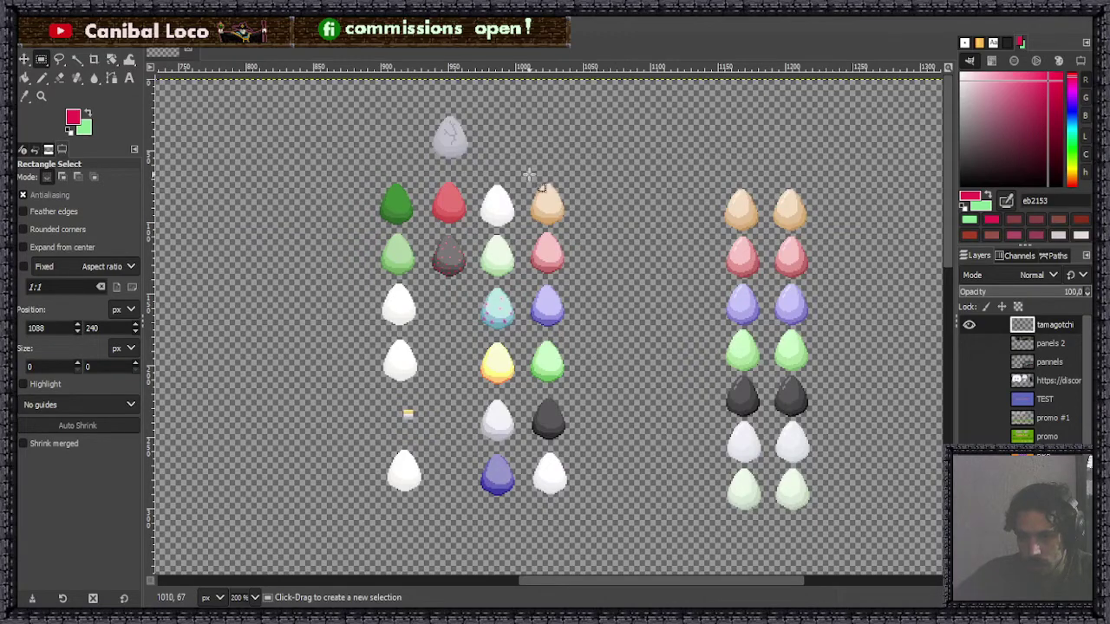
left_click_drag(522, 178, 592, 512)
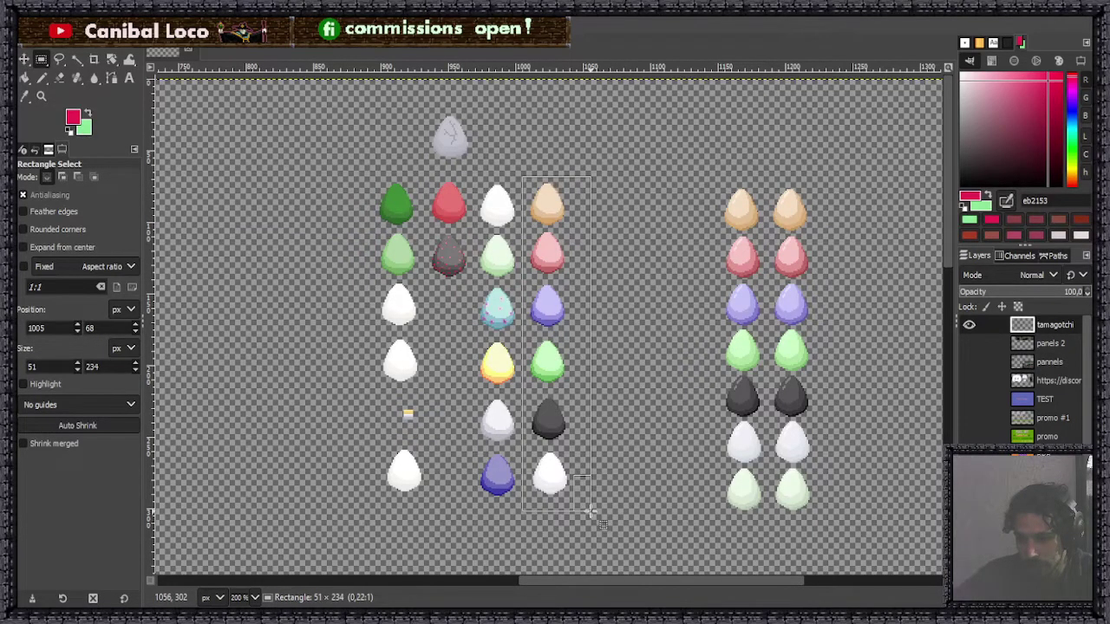
left_click(615, 513)
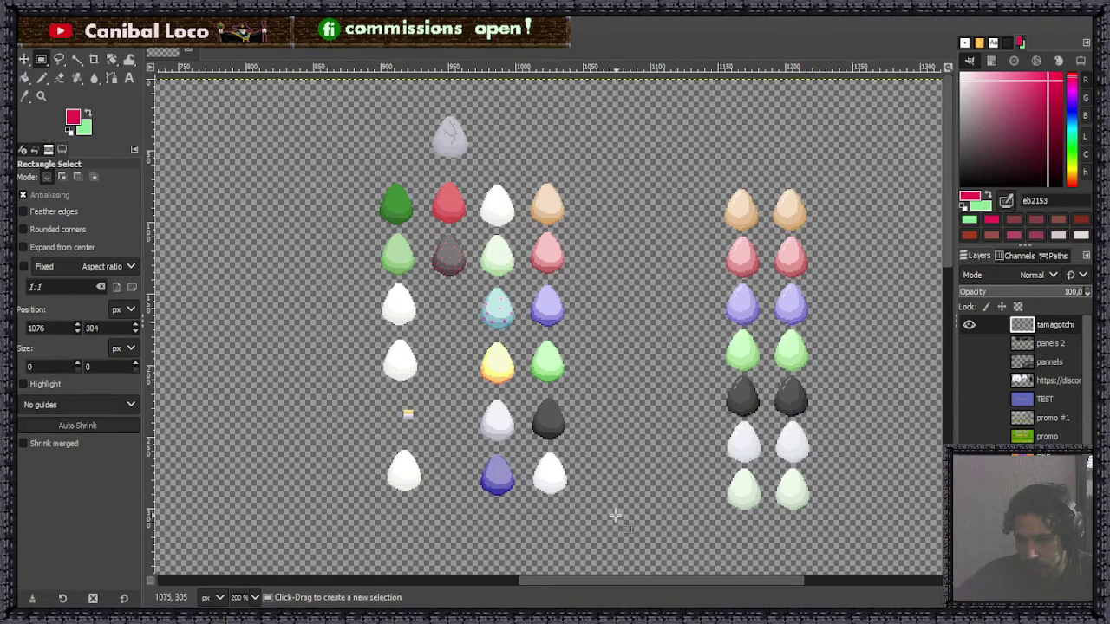
Set the Pencil size to 1 and pick the light grey d3d2dd from the bottom edge of the white egg beneath the black one.
key("ctrl")
scroll(547, 378, "up", 4)
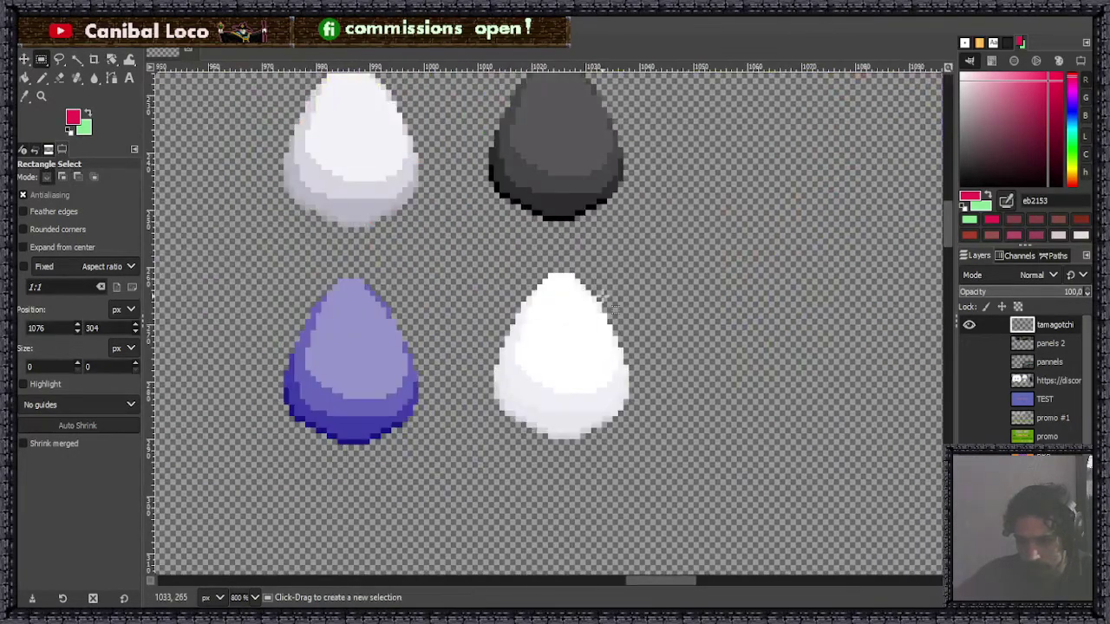
key("n")
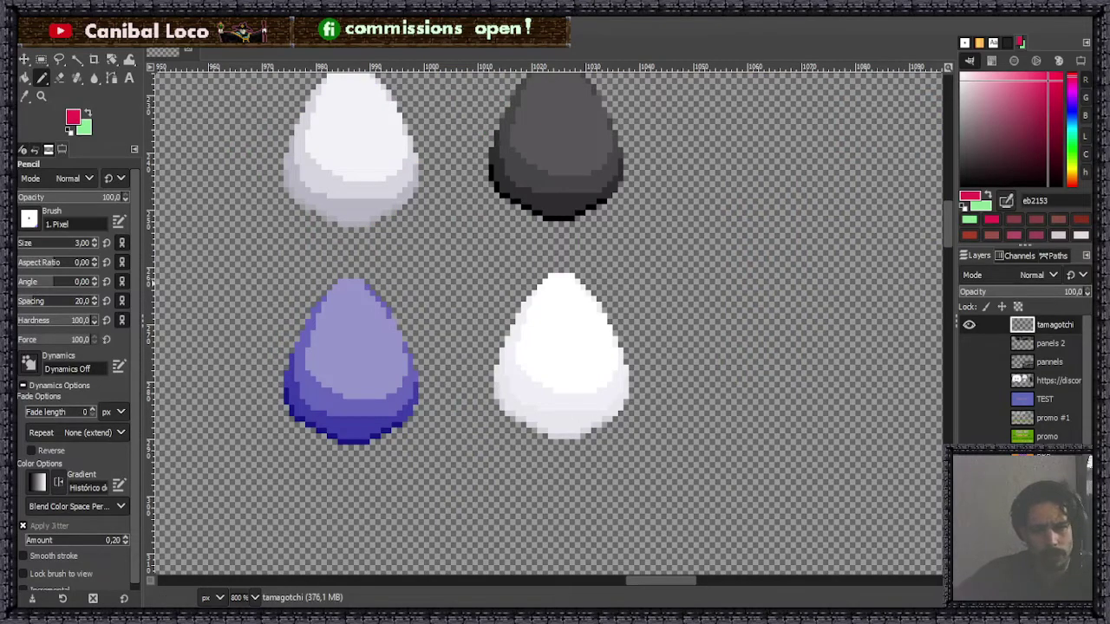
left_click(93, 246)
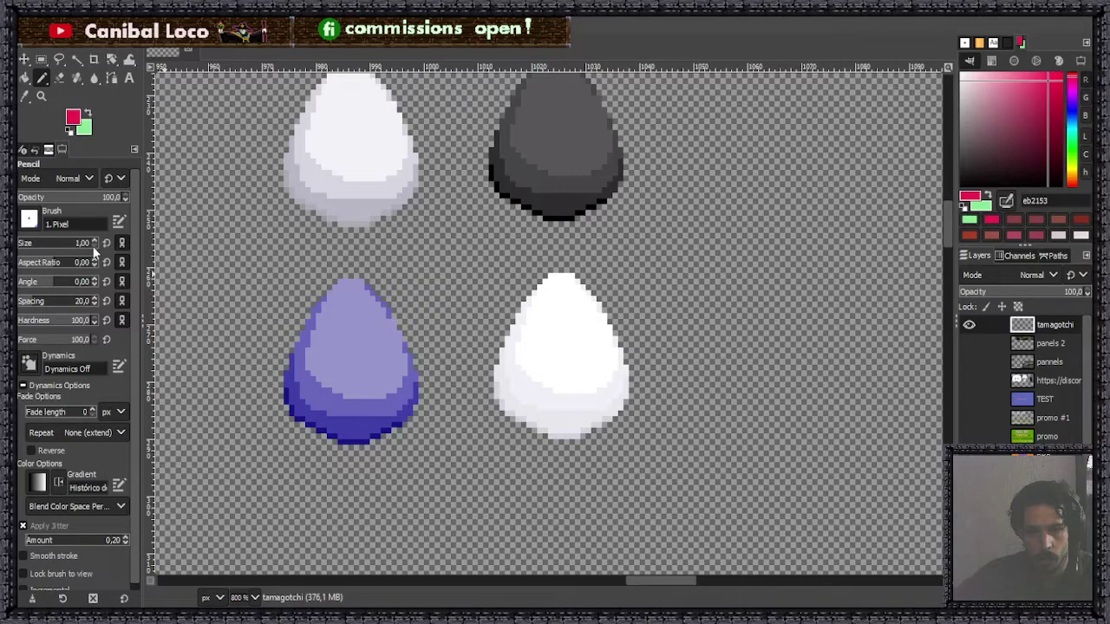
scroll(652, 429, "up", 3)
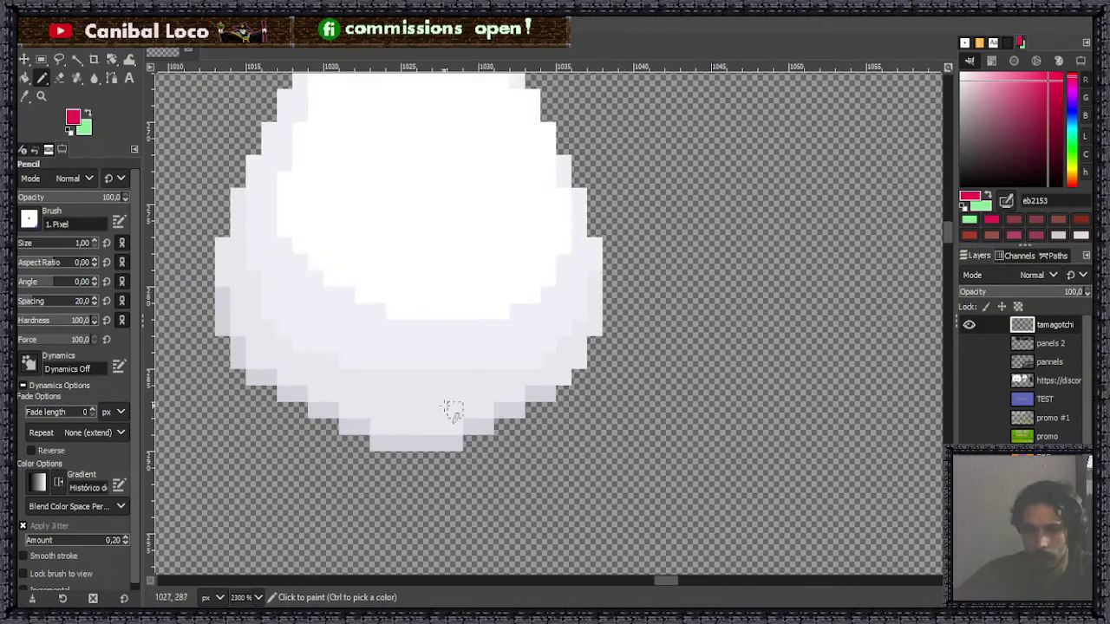
left_click(390, 442, "ctrl")
scroll(408, 408, "down", 3)
scroll(401, 396, "down", 3)
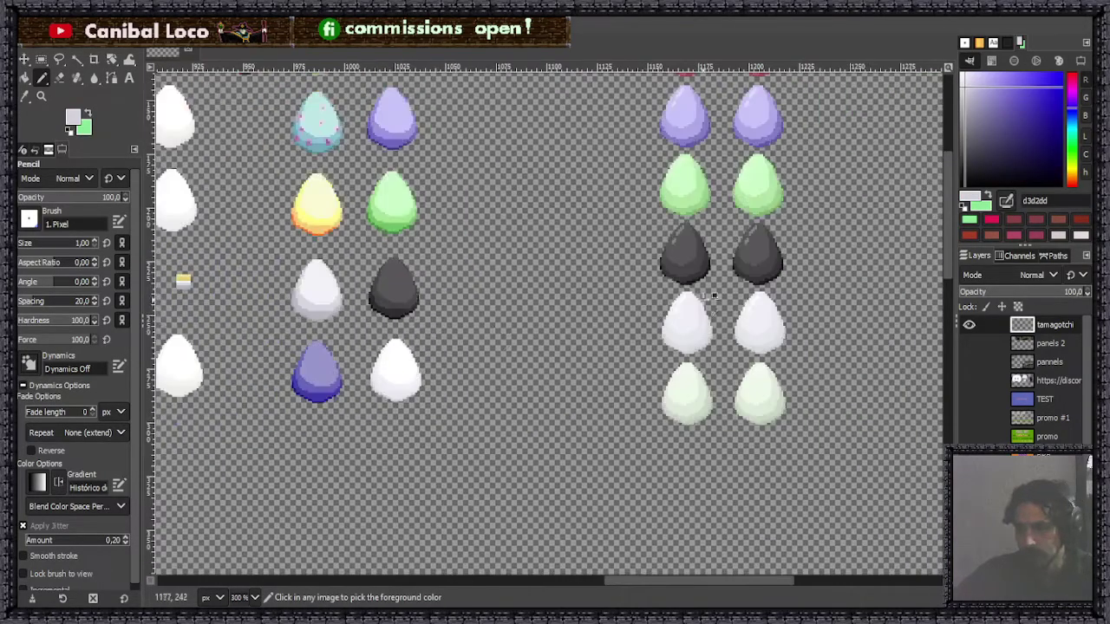
Sample the shading greys of the shaded white egg beneath the black one, from e4e7ec through d9dde2 to caced6 at its lower edge.
scroll(681, 347, "up", 4)
left_click(641, 273, "ctrl")
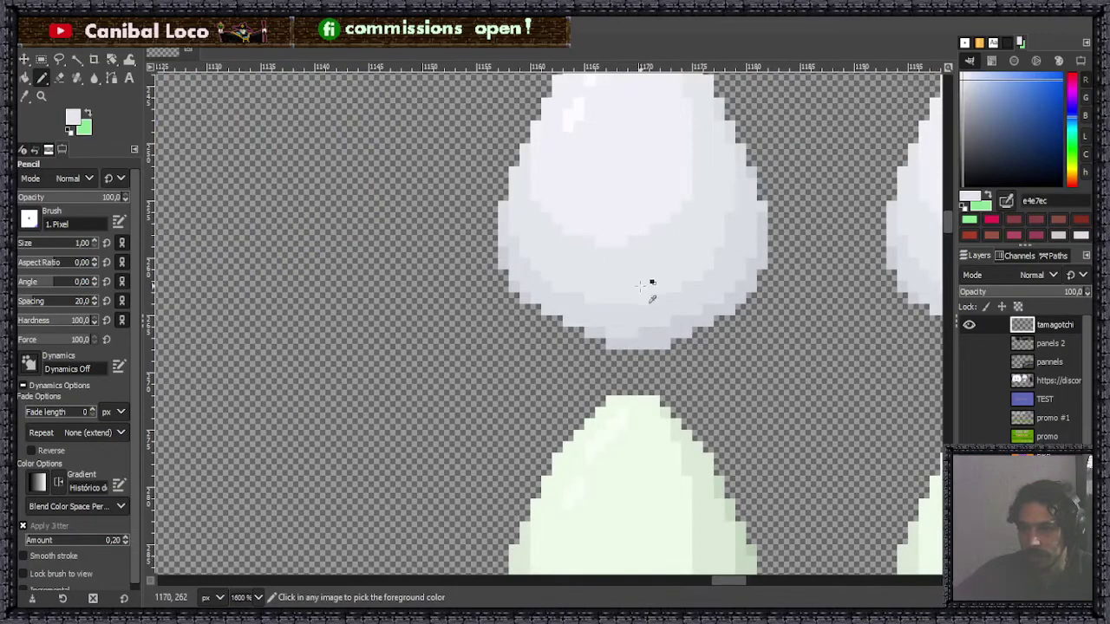
left_click(669, 305, "ctrl")
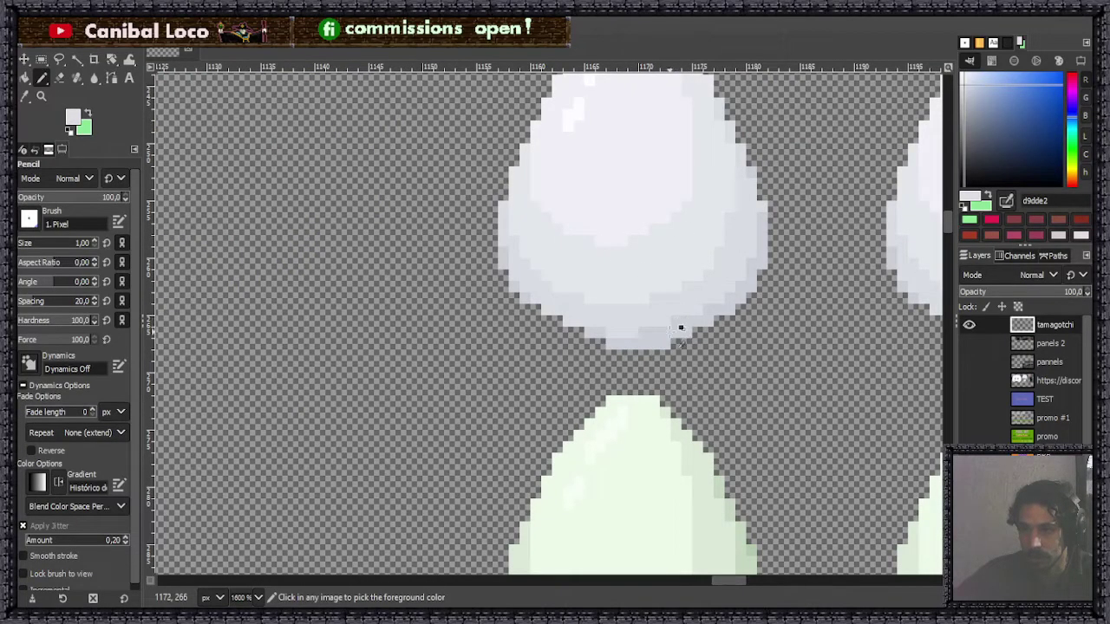
left_click(680, 327, "ctrl")
Examine the grouped egg columns, the two shaded columns and the color swatches beside the empty grid rows.
scroll(596, 346, "down", 5)
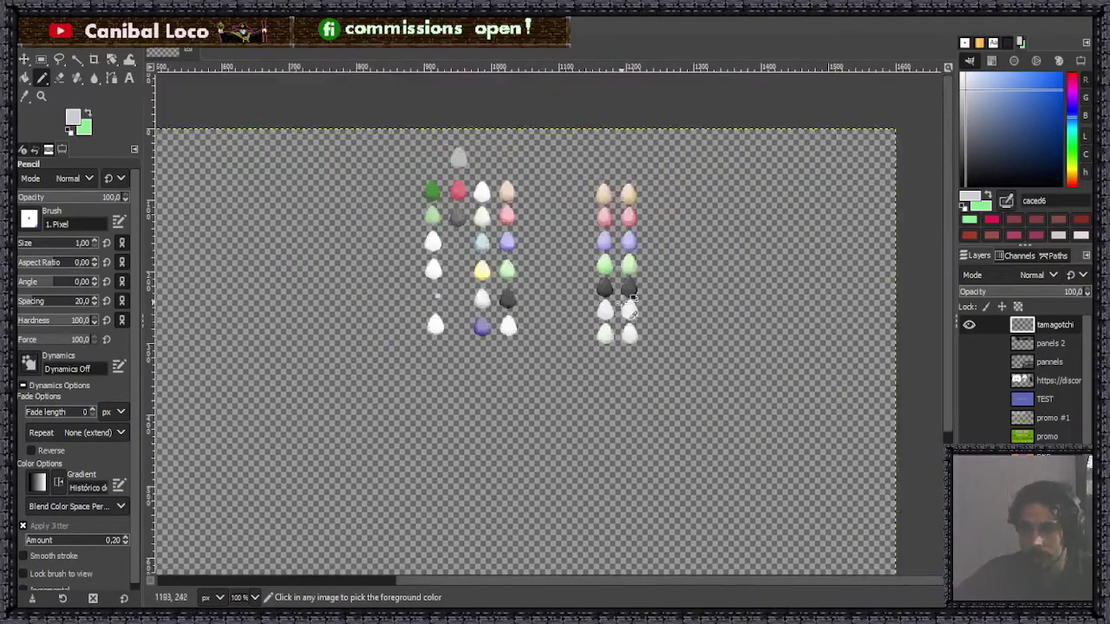
scroll(632, 299, "down", 1)
scroll(589, 286, "up", 3)
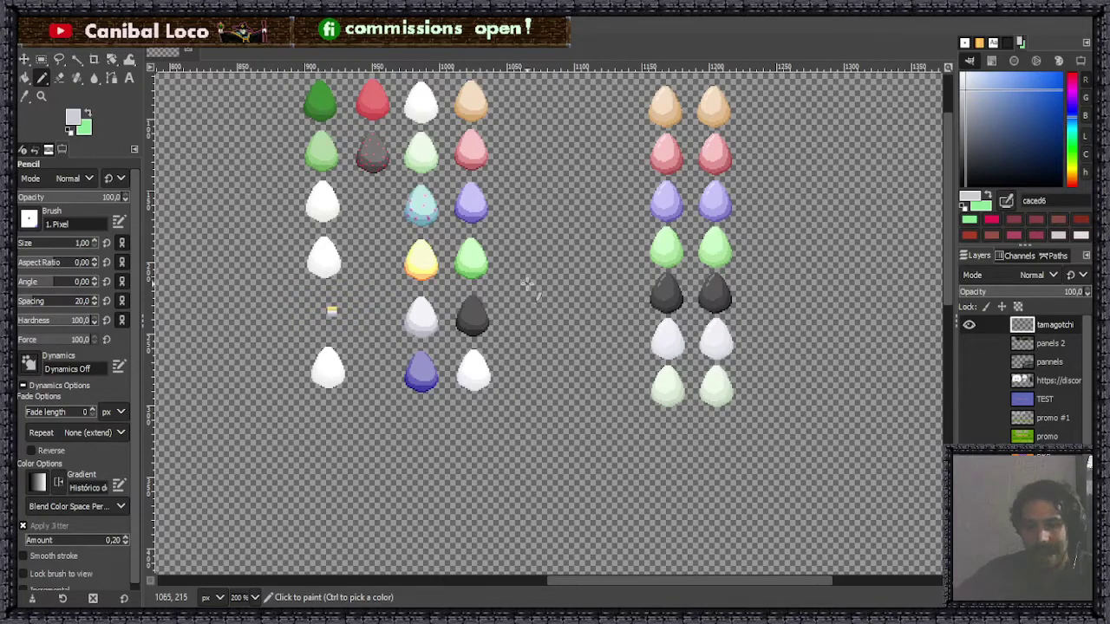
scroll(528, 310, "up", 2)
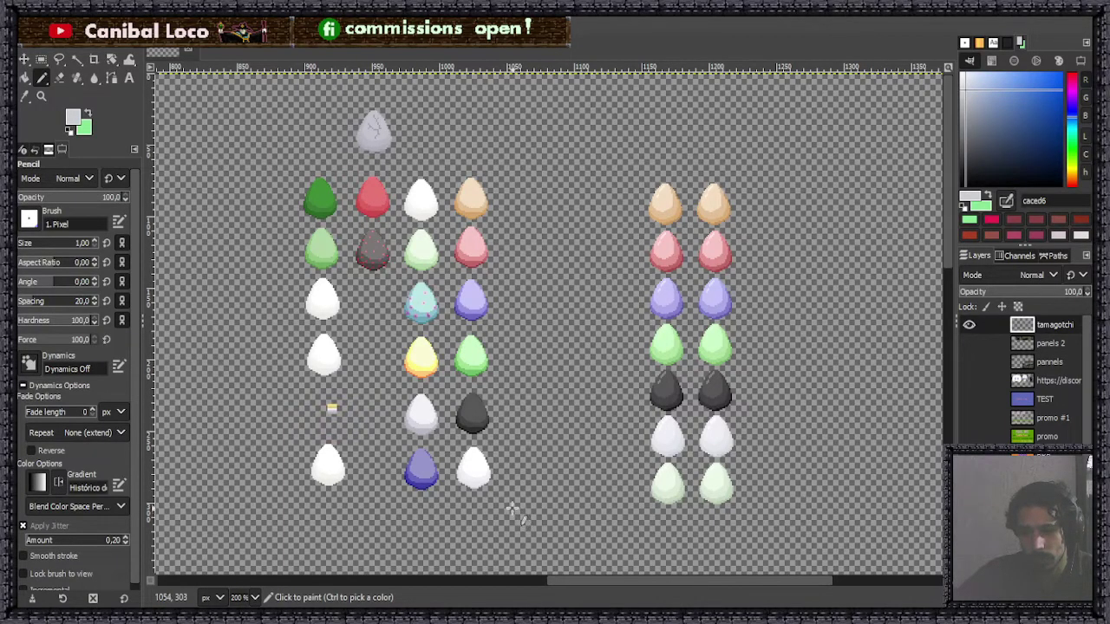
scroll(572, 377, "down", 3)
scroll(431, 362, "down", 2)
scroll(379, 366, "up", 4)
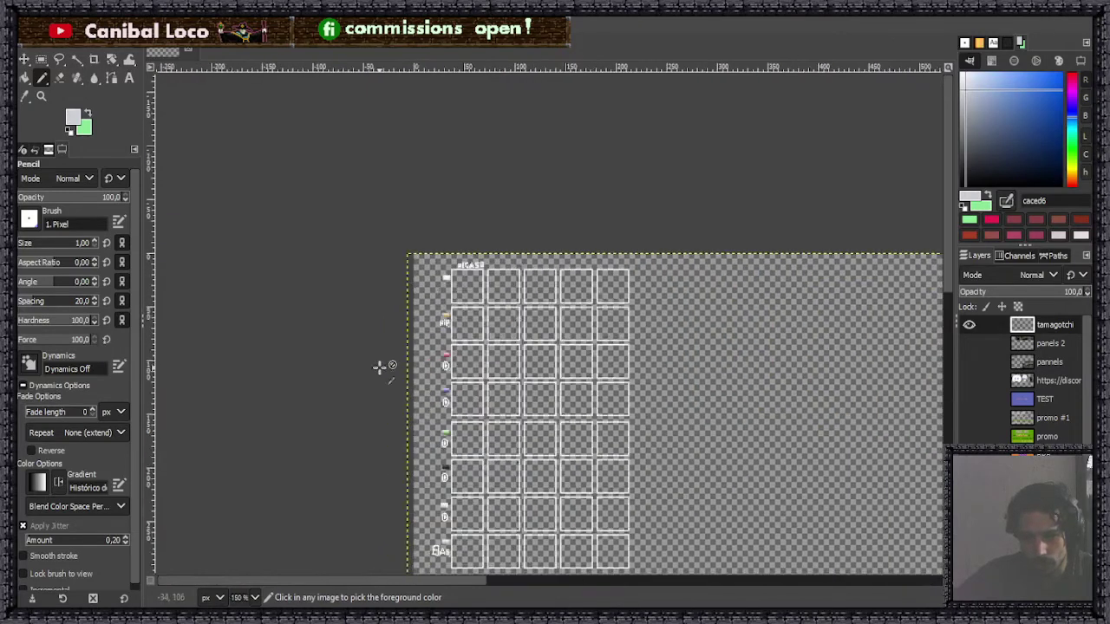
scroll(379, 367, "up", 4)
scroll(668, 369, "down", 6)
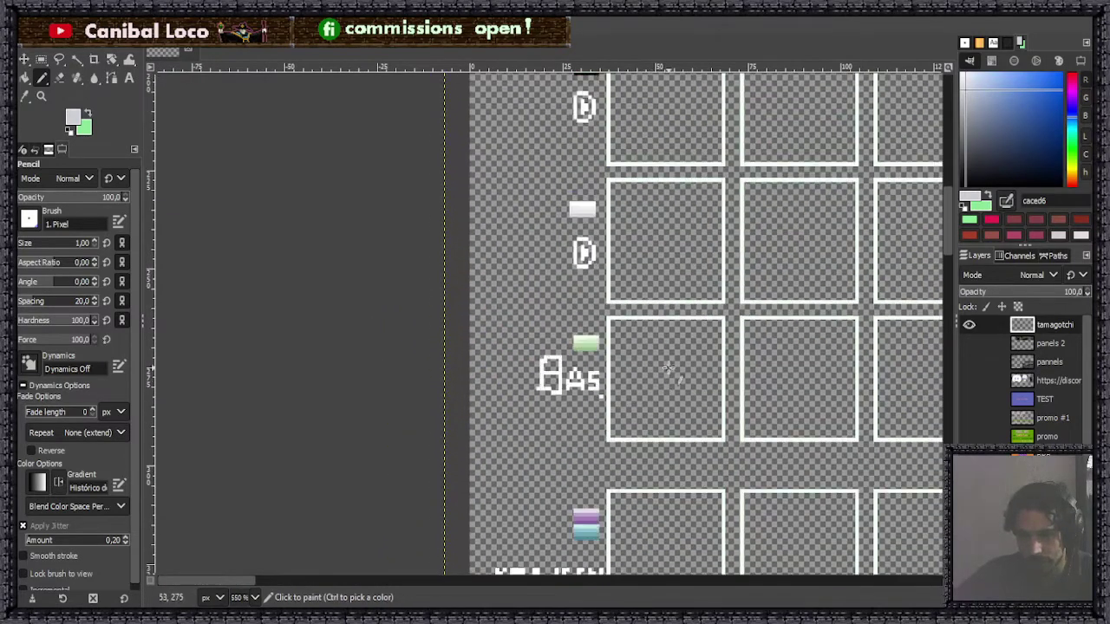
scroll(668, 368, "down", 3)
scroll(671, 402, "up", 6)
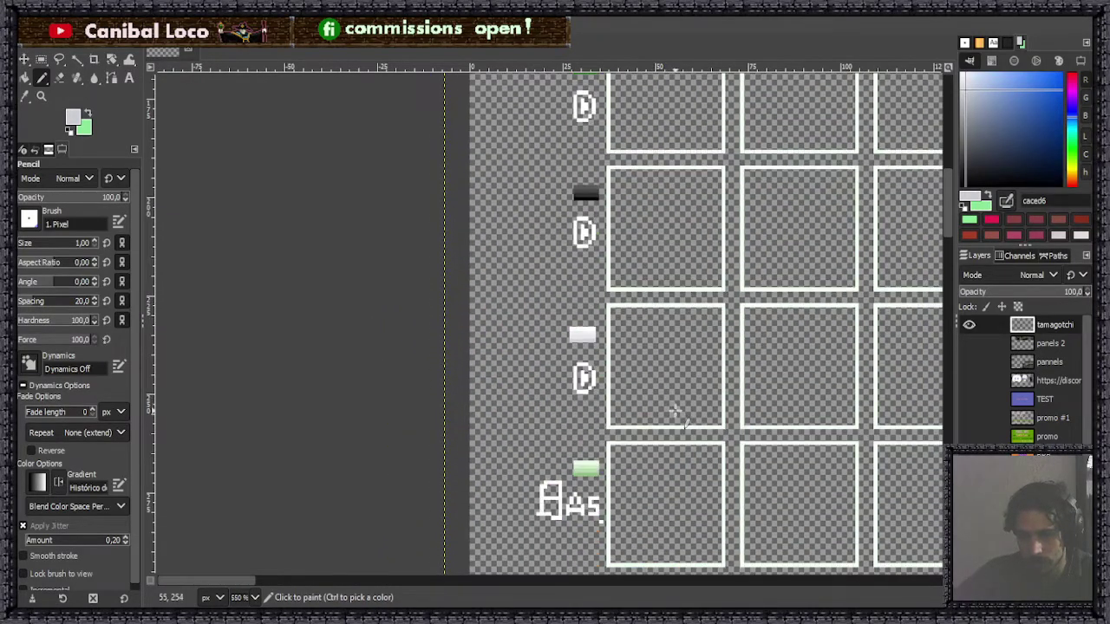
scroll(673, 411, "down", 8)
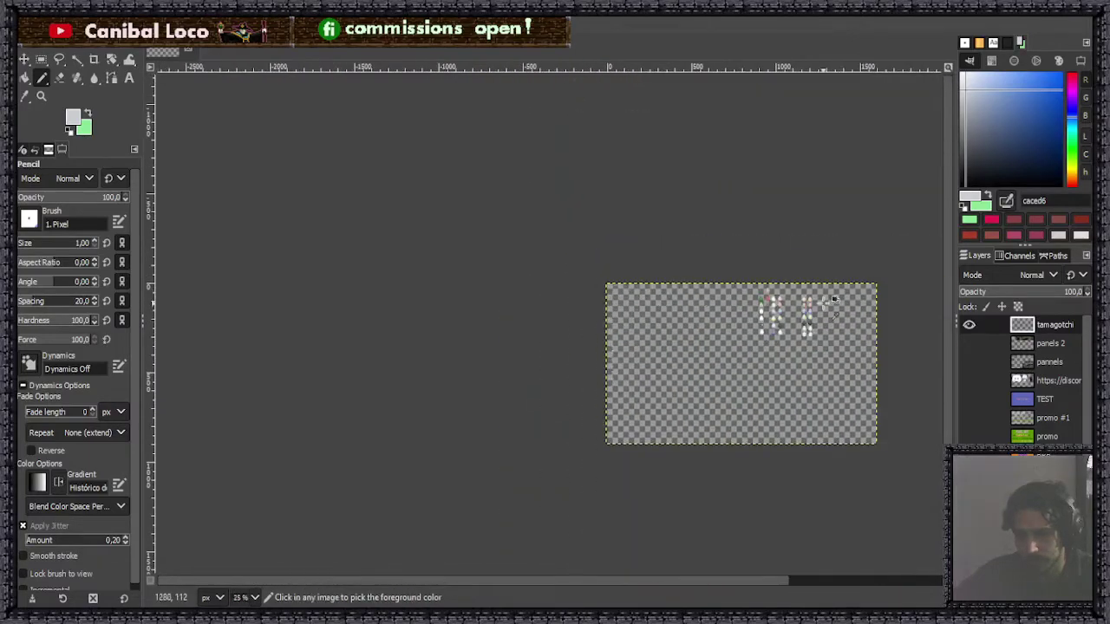
scroll(824, 320, "up", 5)
scroll(527, 295, "down", 3)
scroll(527, 295, "up", 4)
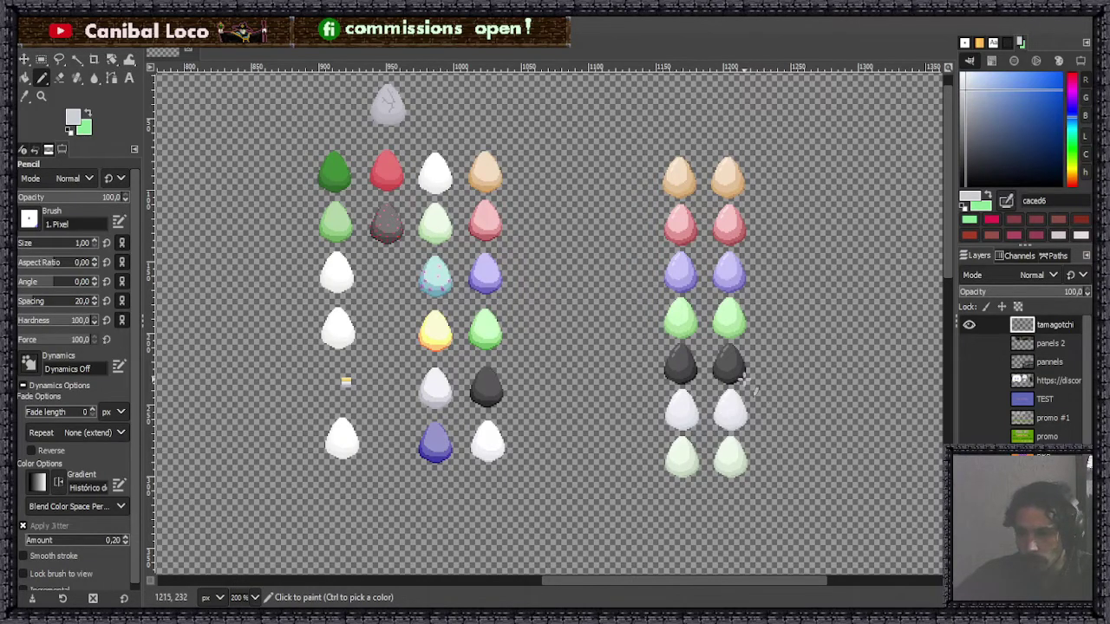
scroll(659, 438, "down", 4)
scroll(676, 407, "up", 5)
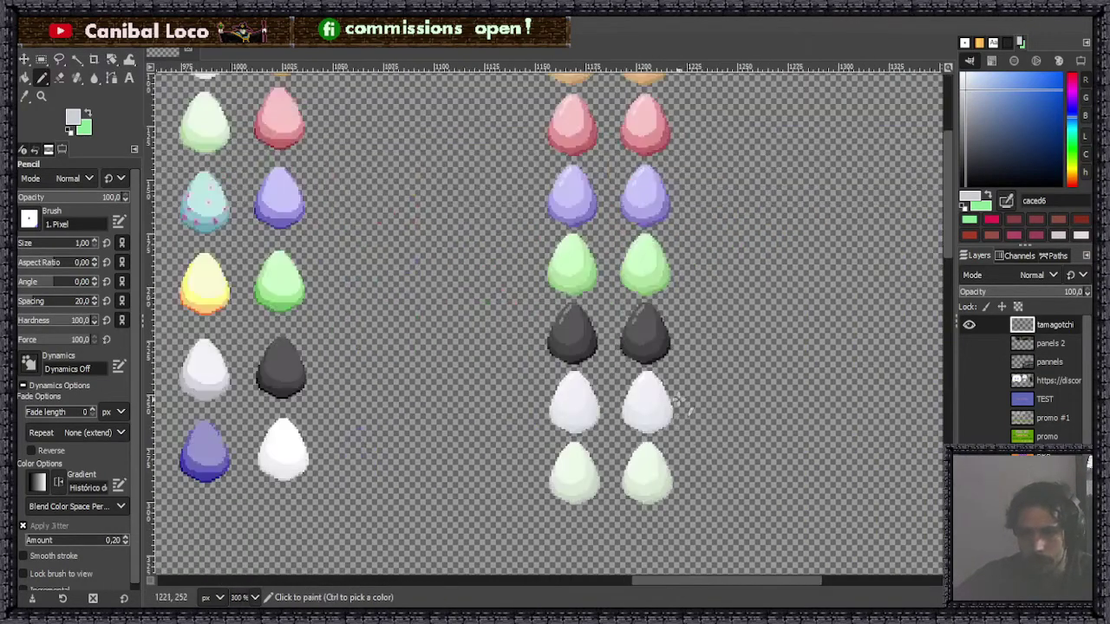
scroll(659, 403, "down", 2)
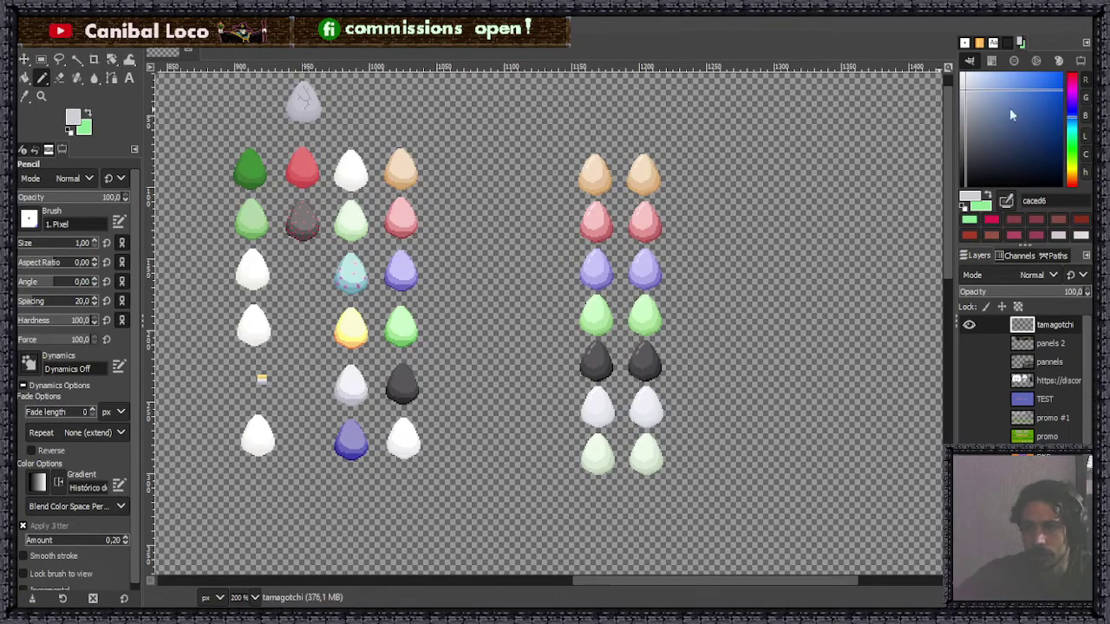
Set the foreground color to green 4bae26 and draw check marks beside the tan, pink, purple, bright green, black and pale green eggs.
left_click(1075, 173)
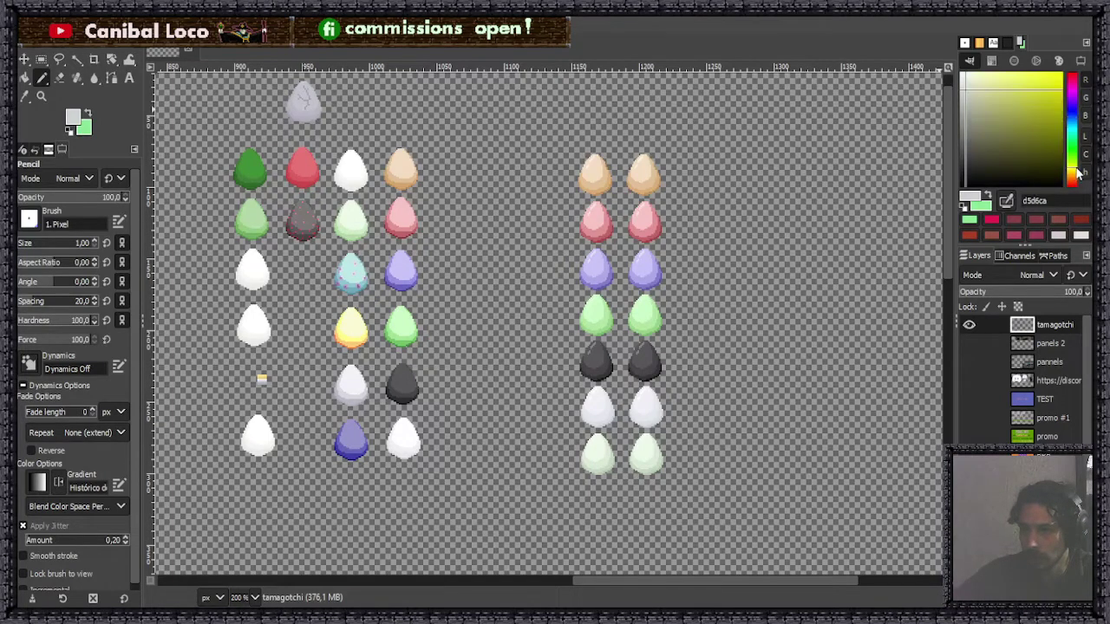
left_click(1073, 156)
left_click(1040, 108)
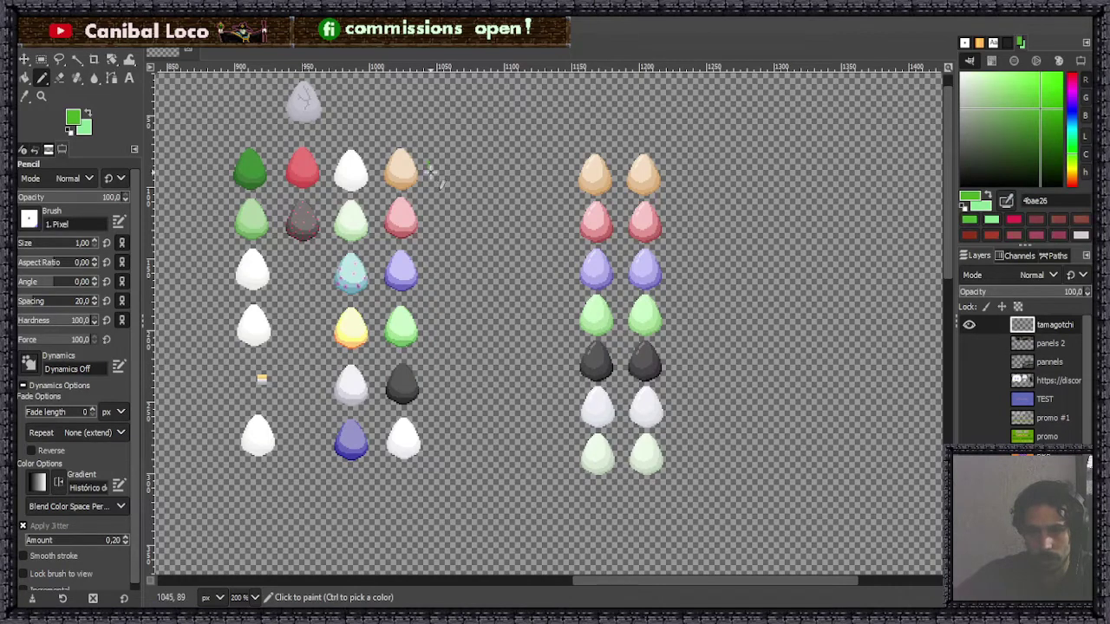
left_click_drag(426, 171, 472, 150)
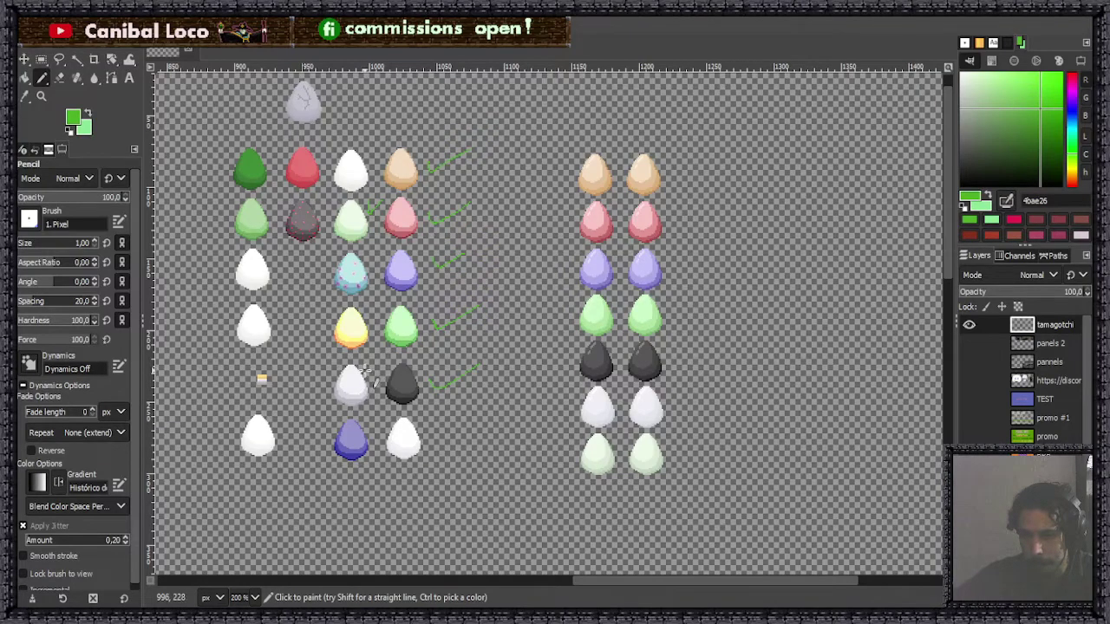
Compare the checked and unchecked eggs in the grouped columns with the two shaded columns to see which still need shading.
scroll(394, 407, "up", 4, "ctrl")
scroll(401, 414, "down", 2, "ctrl")
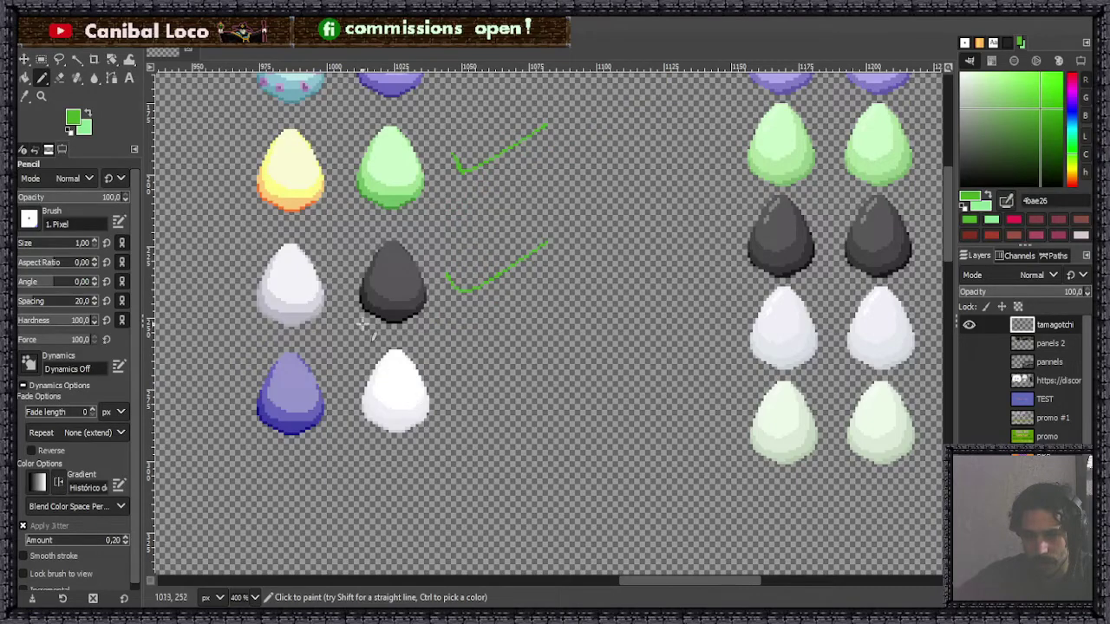
scroll(414, 286, "down", 3, "ctrl")
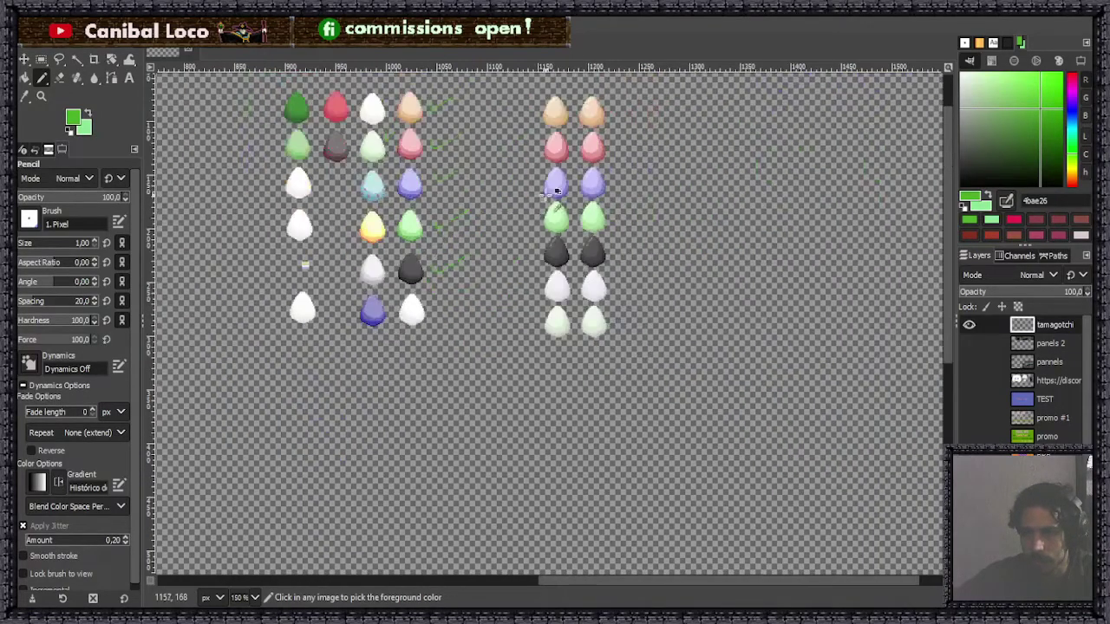
scroll(652, 263, "up", 2)
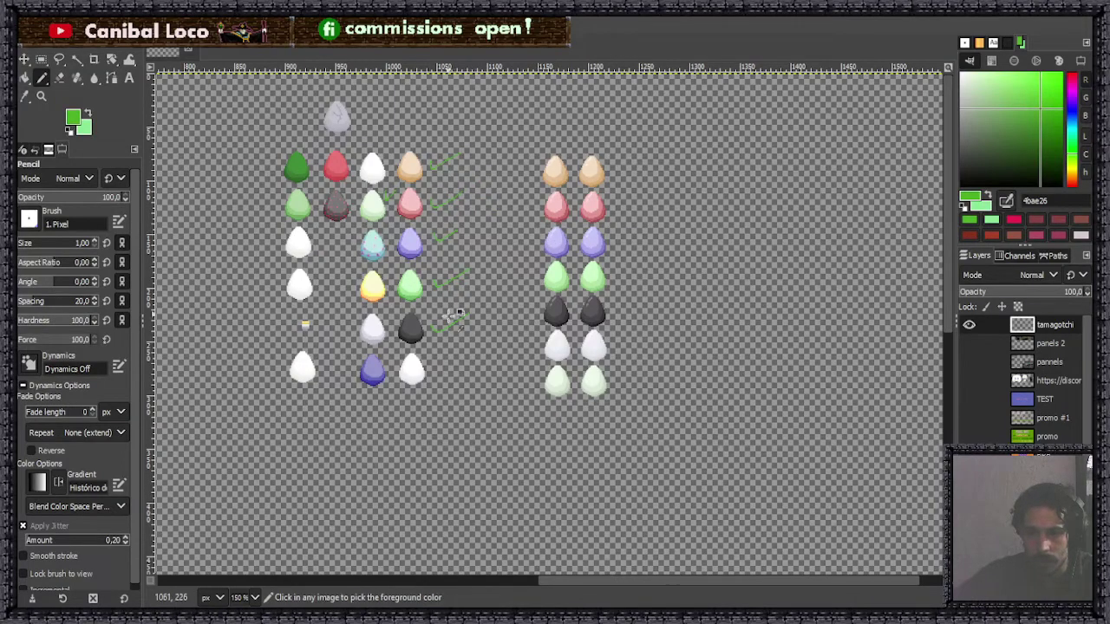
scroll(437, 303, "up", 2)
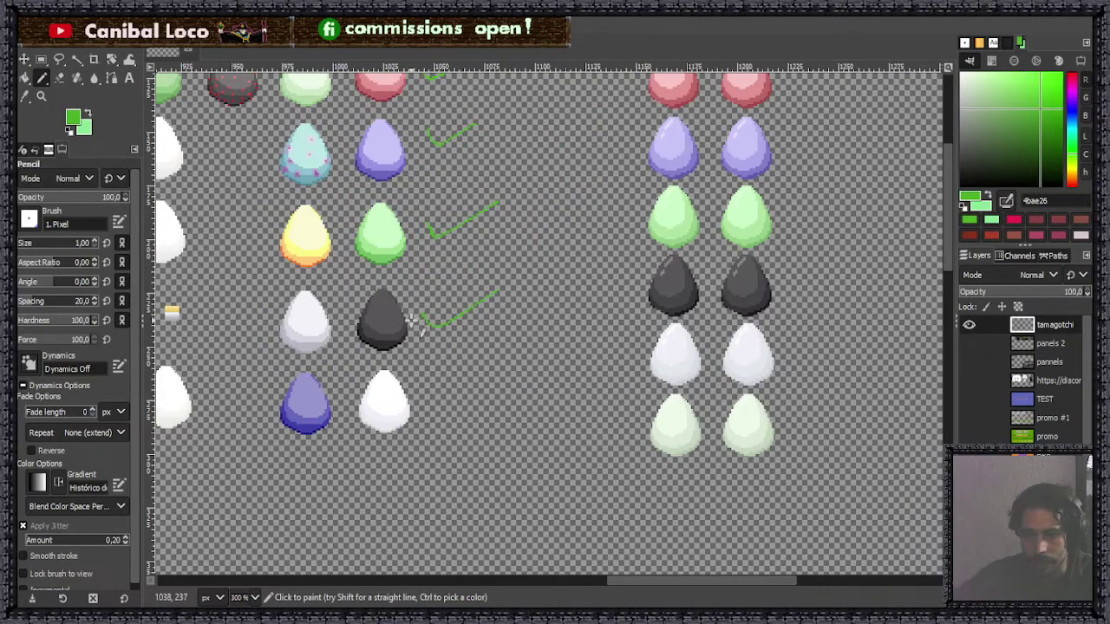
scroll(424, 318, "up", 3)
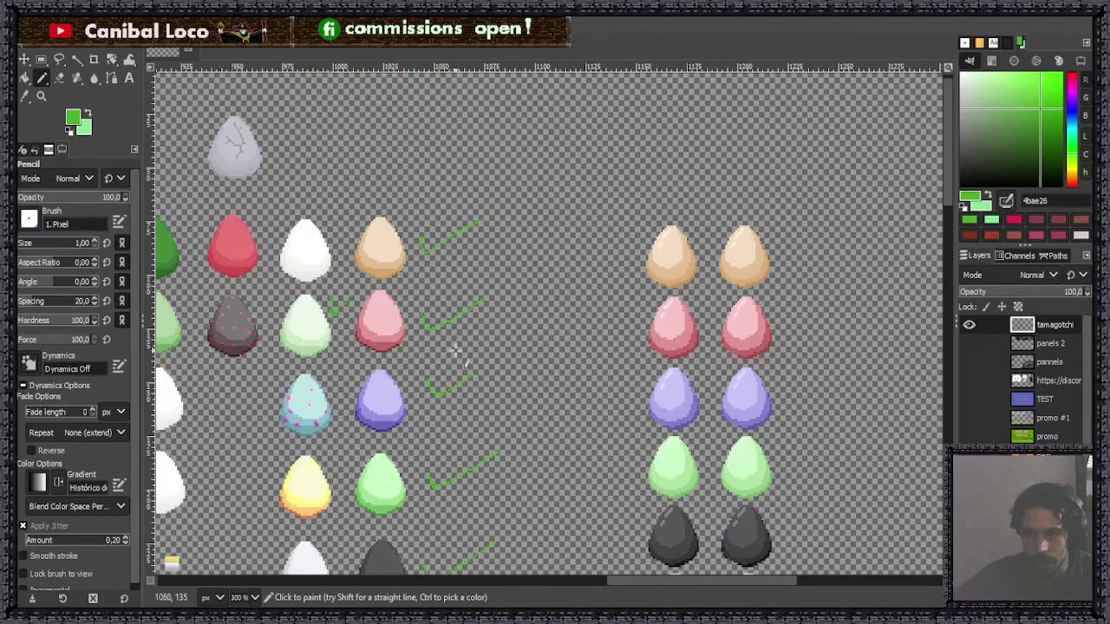
scroll(460, 322, "down", 3)
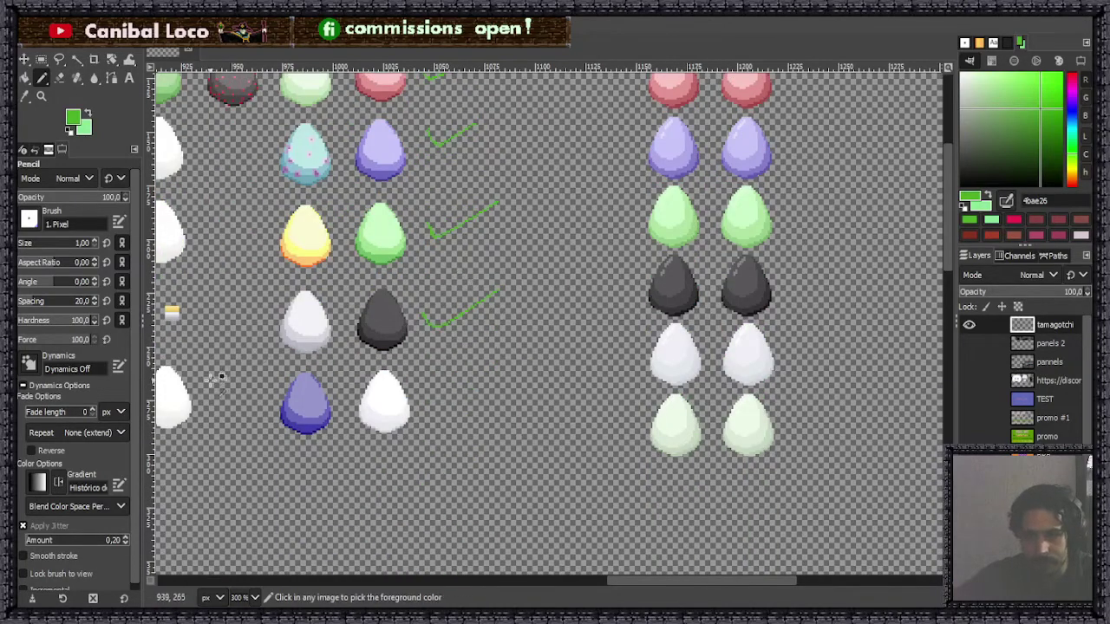
scroll(218, 374, "down", 2)
scroll(222, 377, "up", 2)
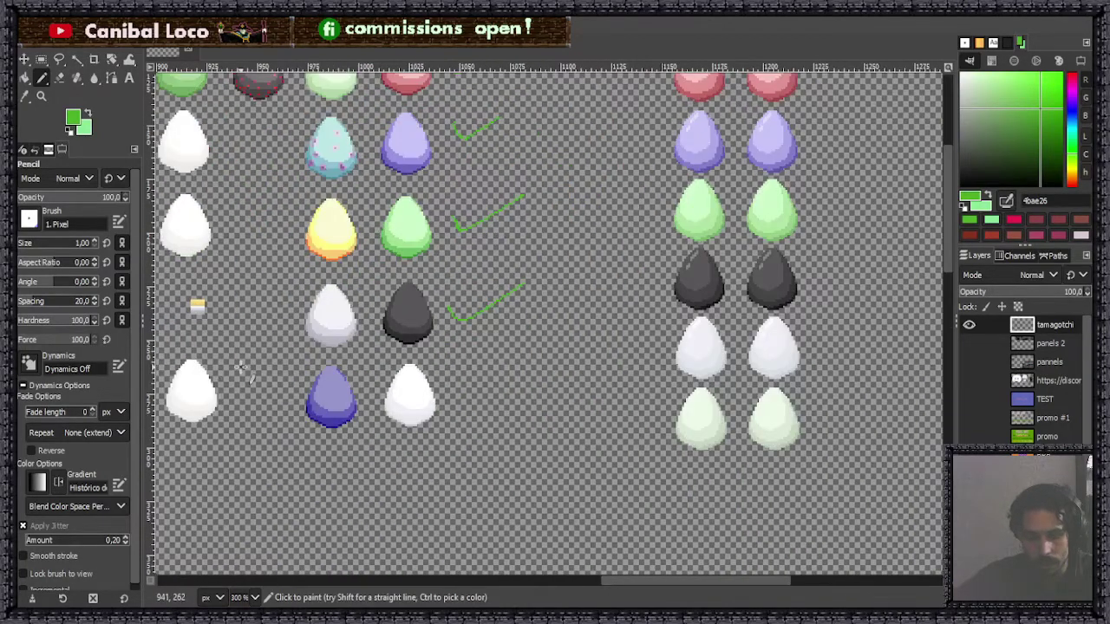
Pick the blue-violet 9797cb from the upper area of the indigo egg with the Pencil.
key("shift+b")
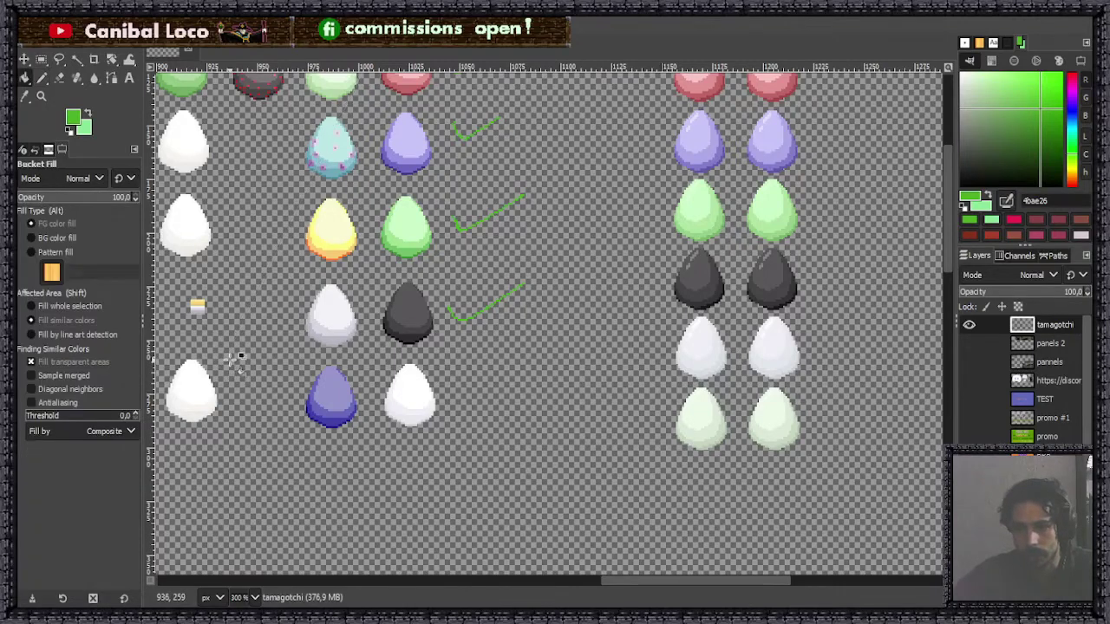
key("n")
left_click(332, 388, "ctrl")
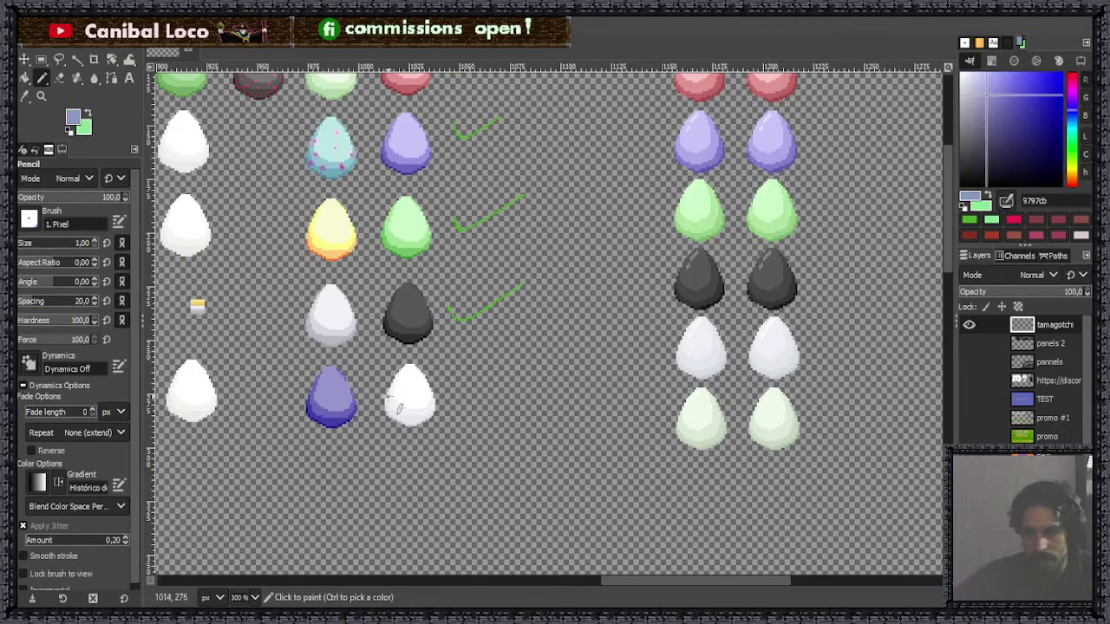
Try a short blue-violet pencil stroke on the light area of the copied purple egg and undo it.
scroll(391, 396, "down", 3)
scroll(633, 239, "up", 4)
scroll(636, 247, "up", 4)
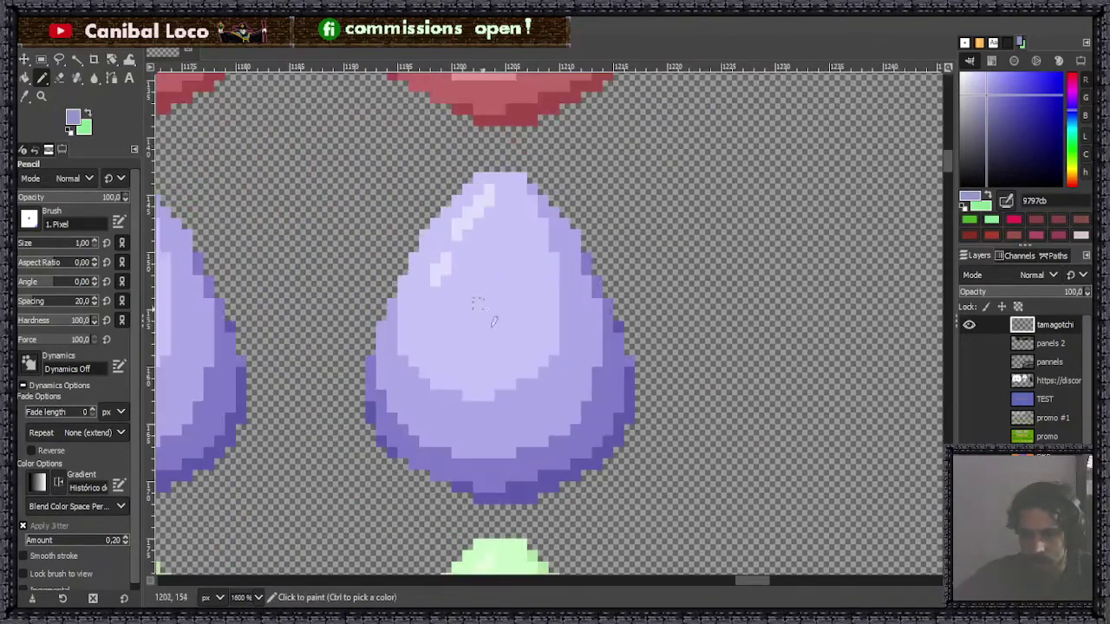
mouse_move(486, 305)
left_mouse_down()
mouse_move(457, 323)
mouse_move(516, 279)
left_mouse_up()
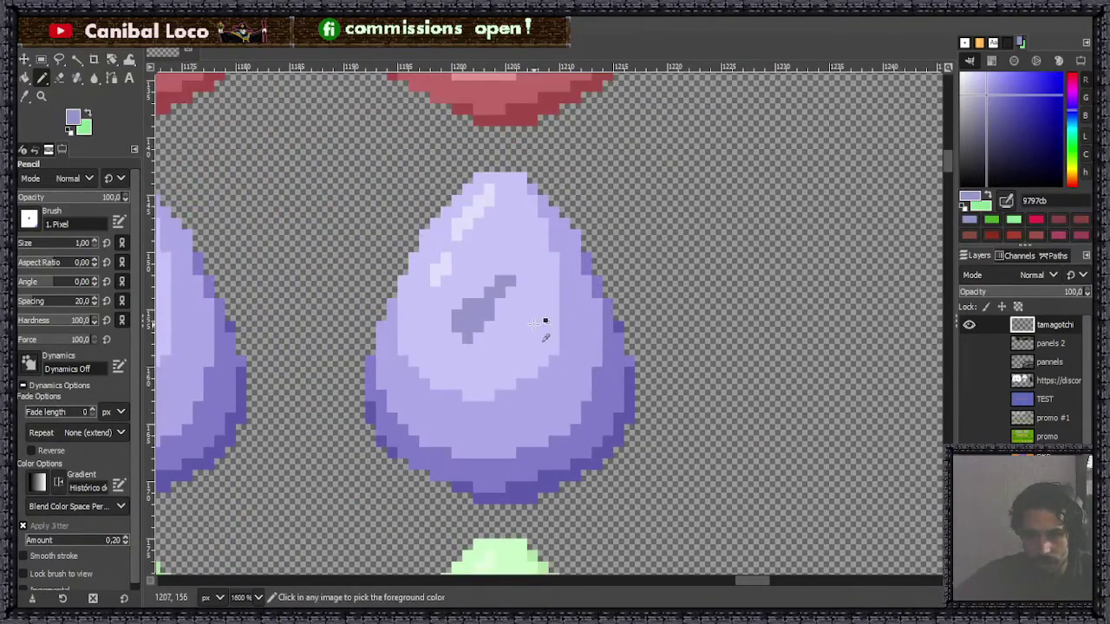
key("ctrl+z")
Bucket-fill the lightest main area of the copied tan egg with blue-violet 9797cb.
scroll(575, 287, "down", 5)
scroll(589, 119, "up", 5)
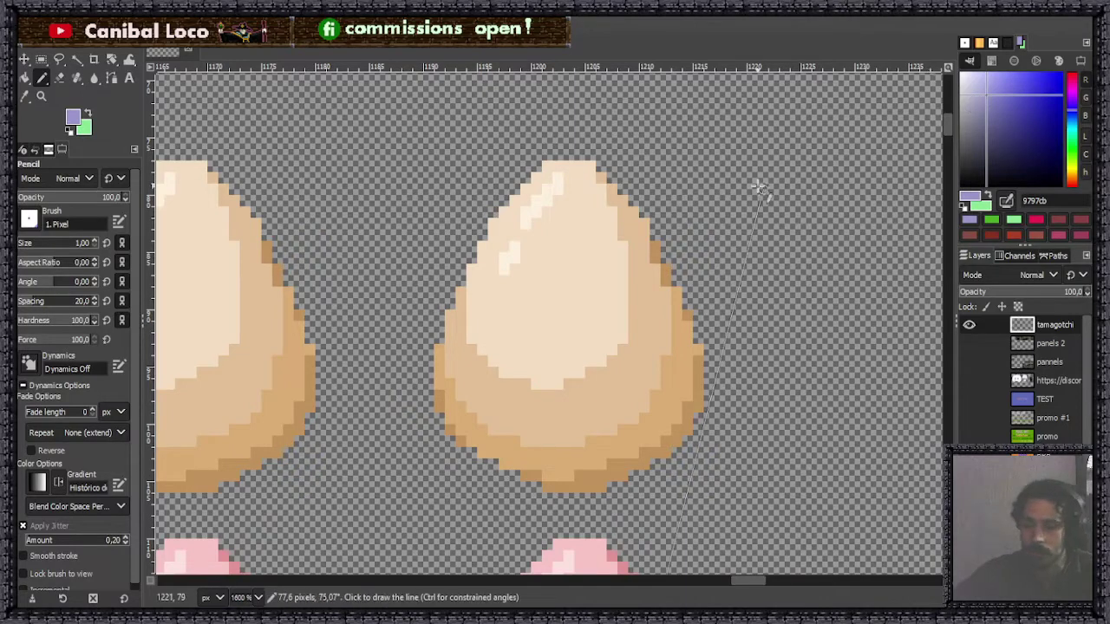
key("shift+b")
left_click(553, 312)
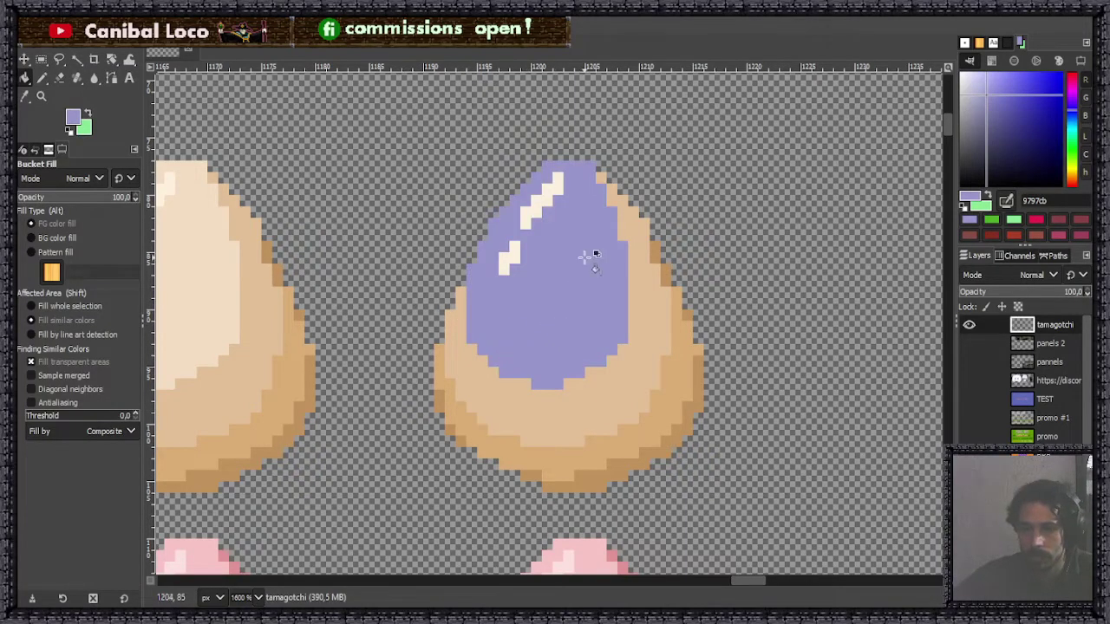
Lighten the foreground color to aeaed7 and refill the main light area of the copied tan egg with it.
key("n")
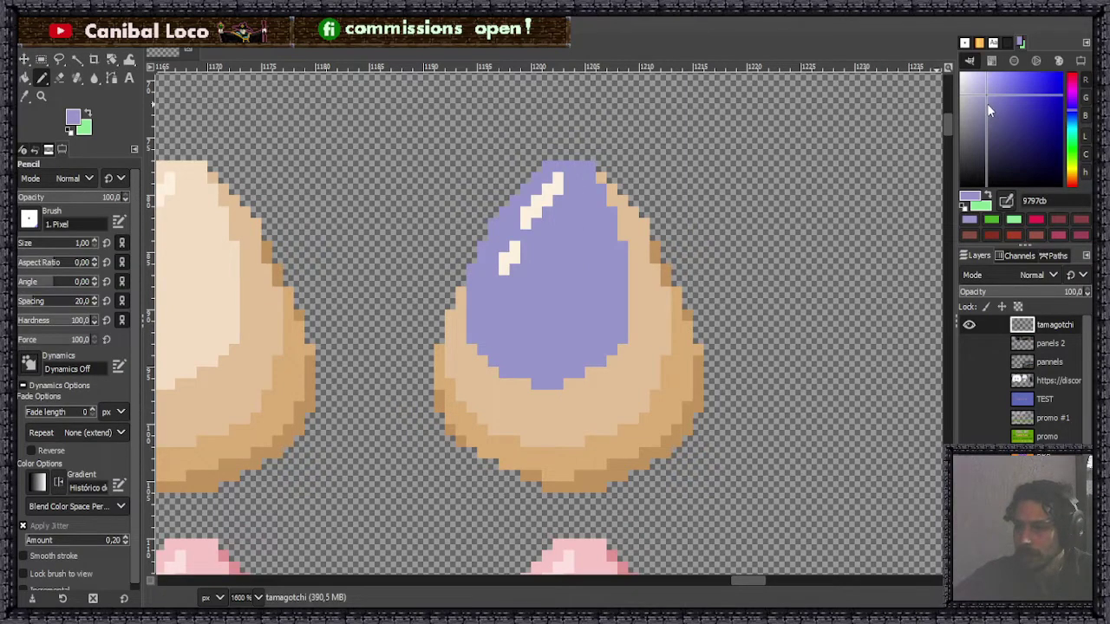
left_click_drag(983, 98, 981, 89)
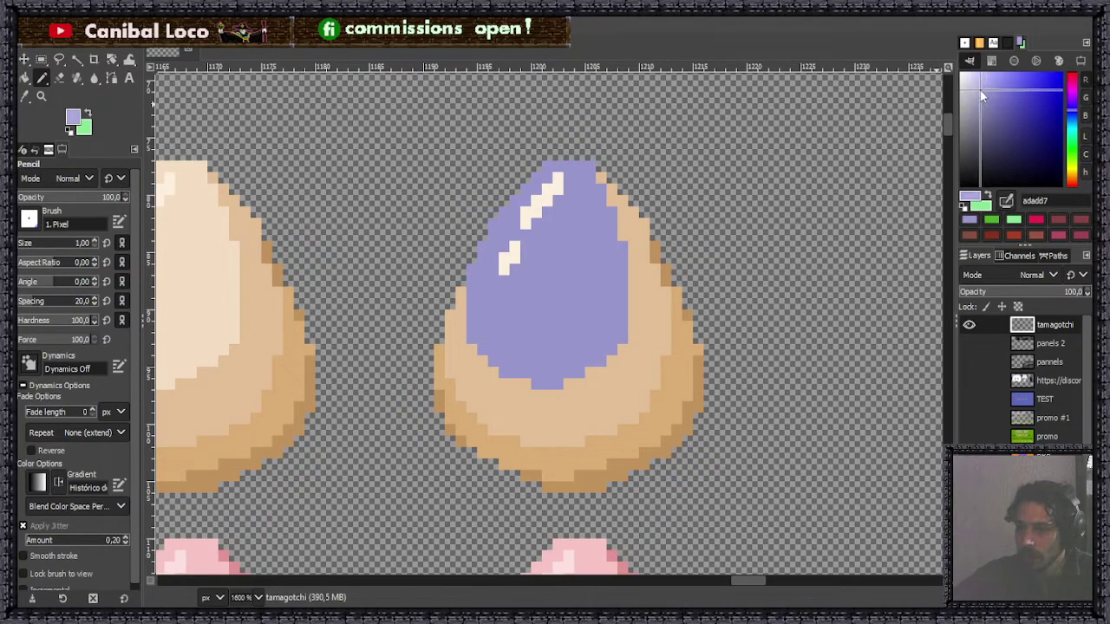
key("shift+b")
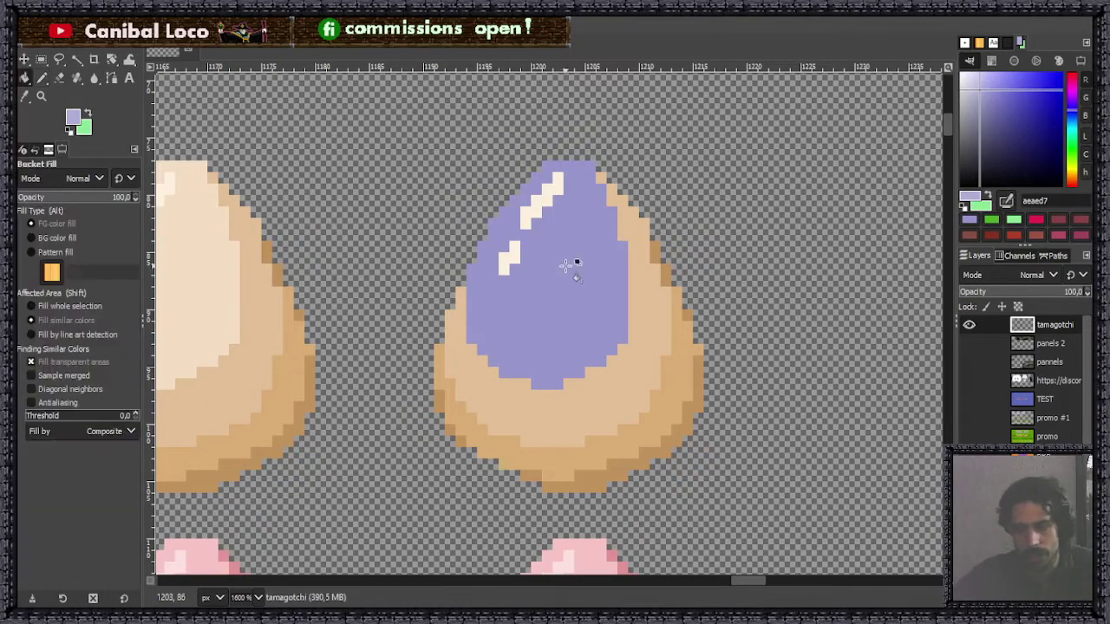
left_click(619, 292)
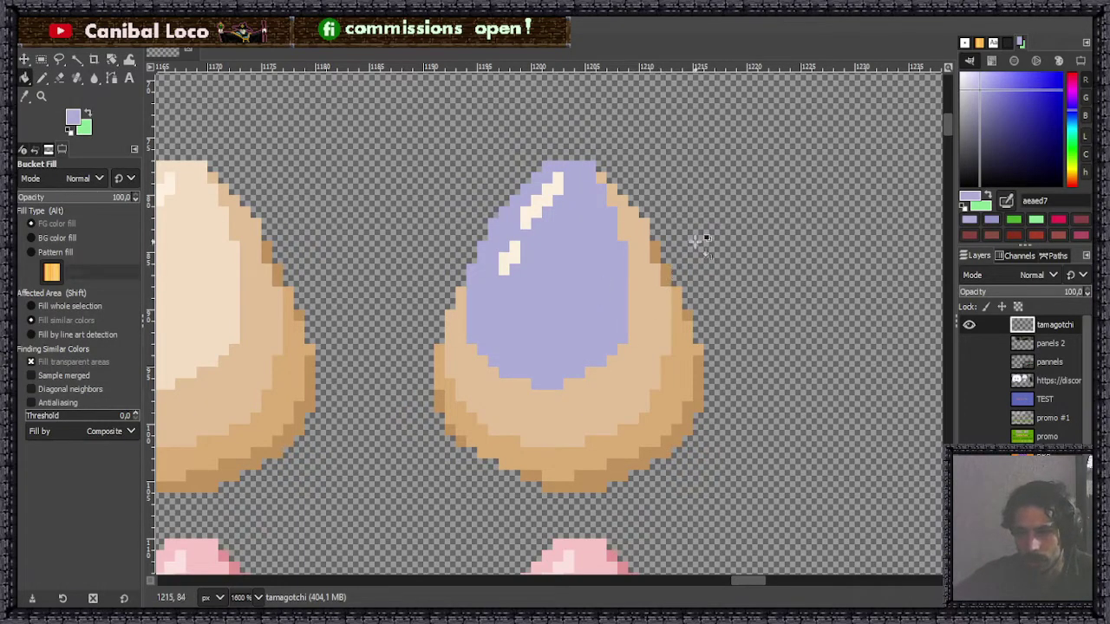
Darken the foreground color to 9898c1 and fill the second shading band around the egg's light area.
key("n")
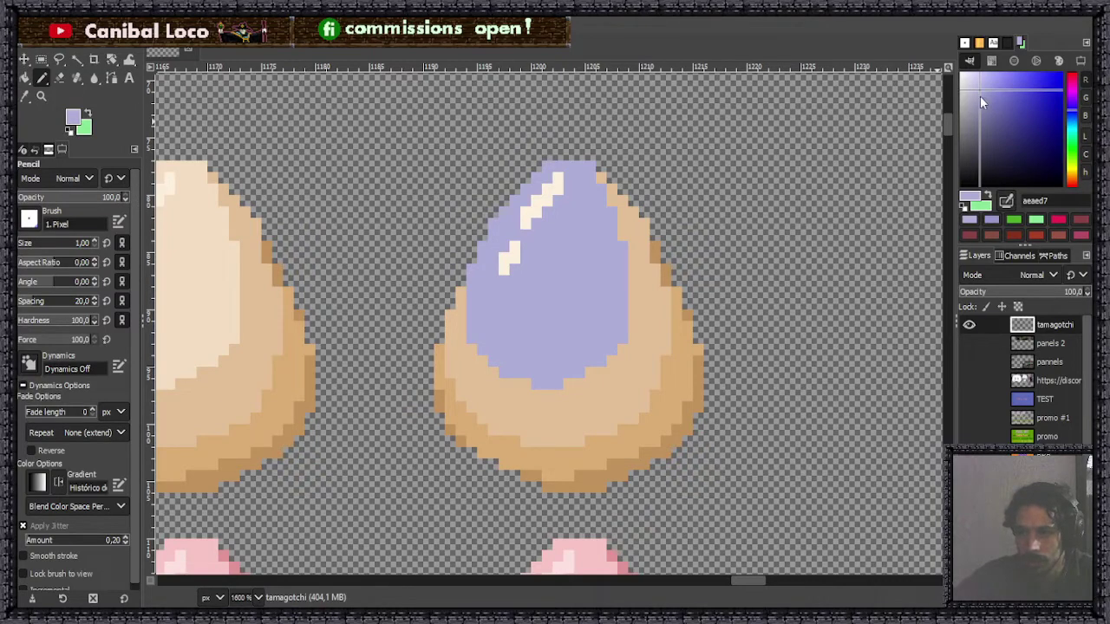
left_click_drag(979, 97, 983, 103)
key("shift+b")
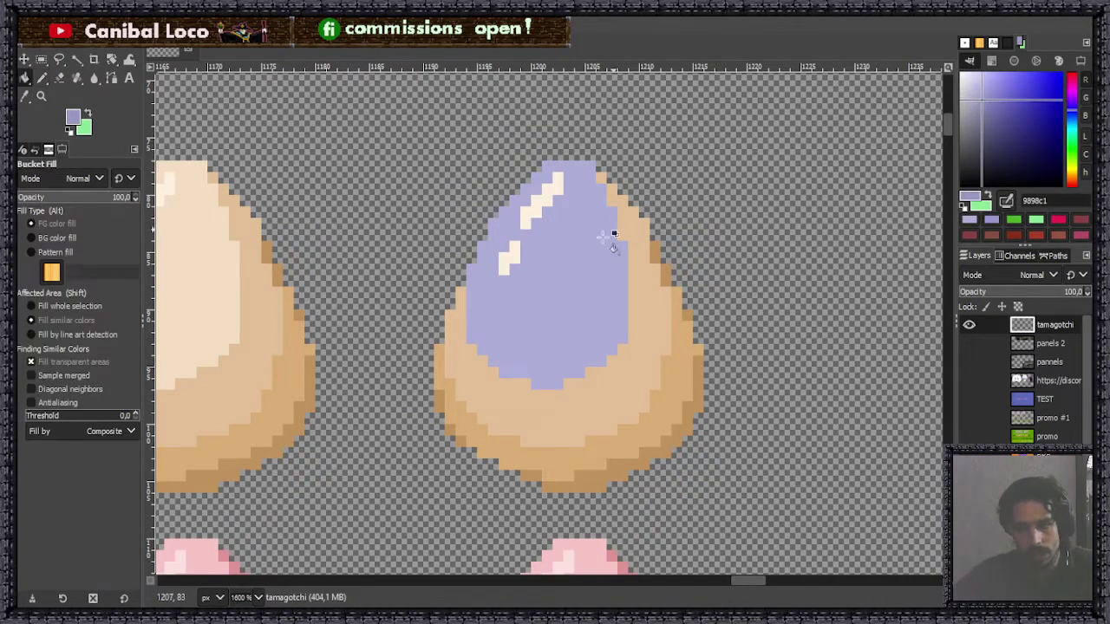
left_click(622, 373)
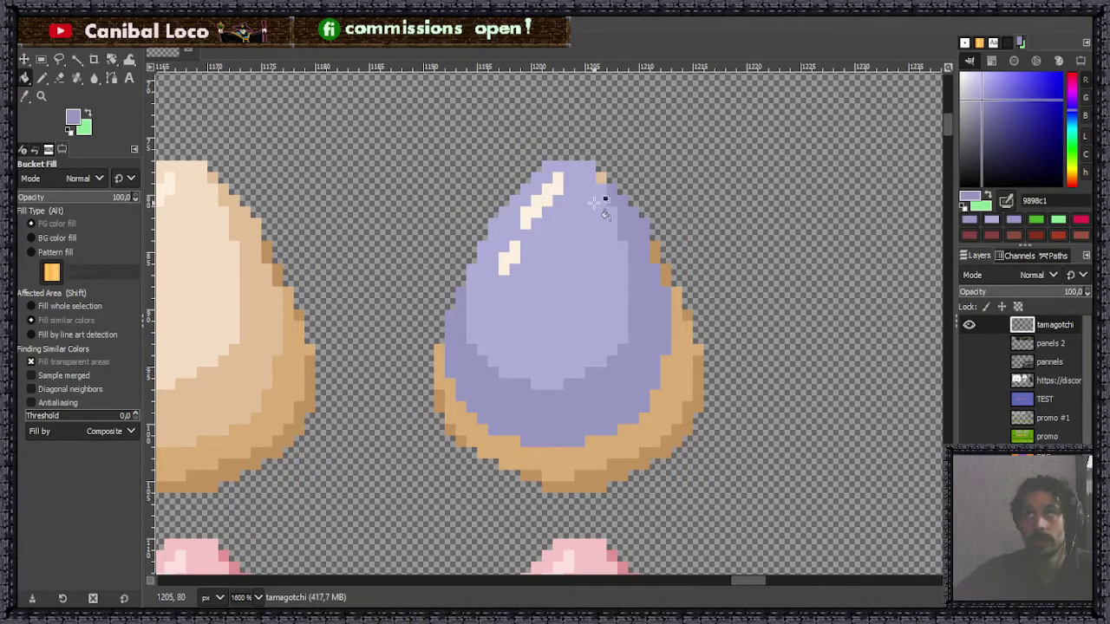
Fill the stray tan pixels near the copied egg's tip with 9898c1 and recolor both cream highlights with light lavender c5c5ef.
left_click(606, 177)
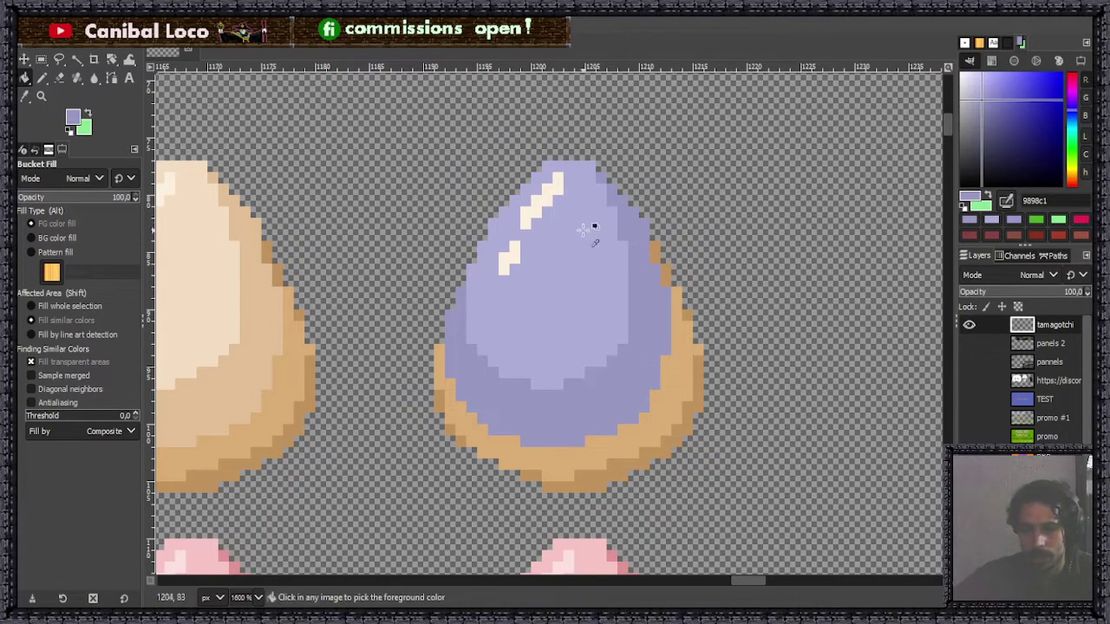
scroll(582, 228, "up", 3)
left_click(568, 262, "ctrl")
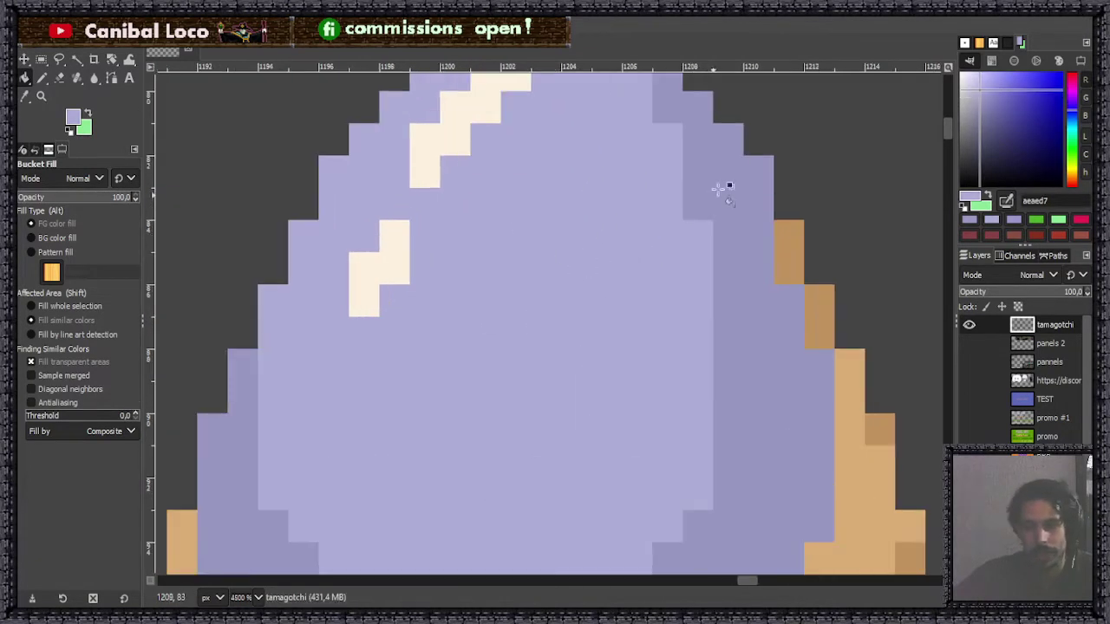
left_click(980, 85)
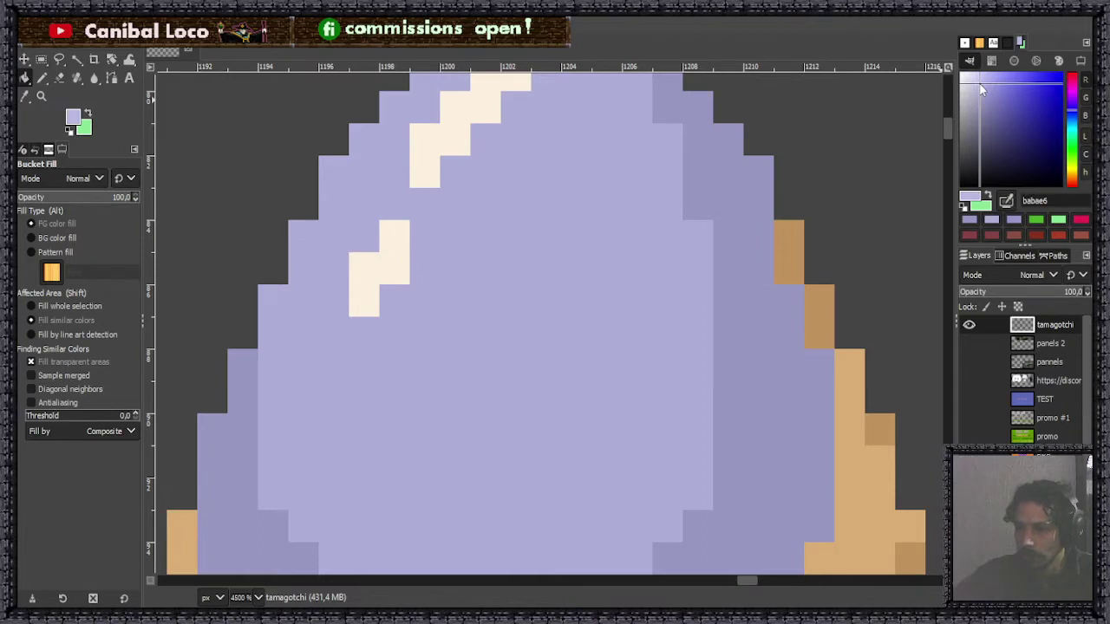
left_click(978, 83)
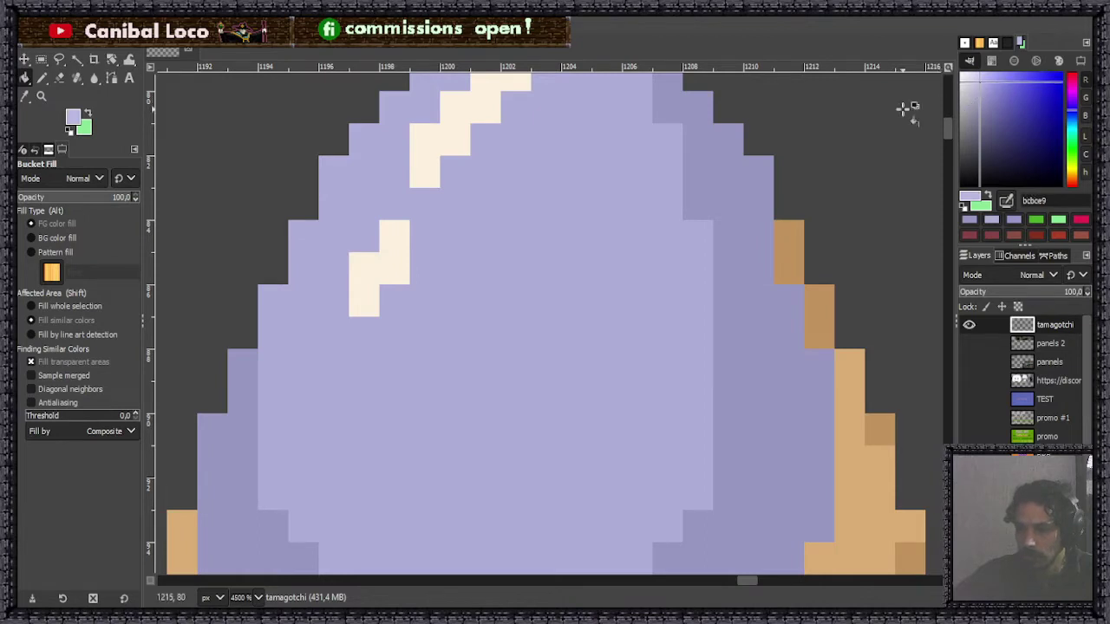
left_click(392, 234)
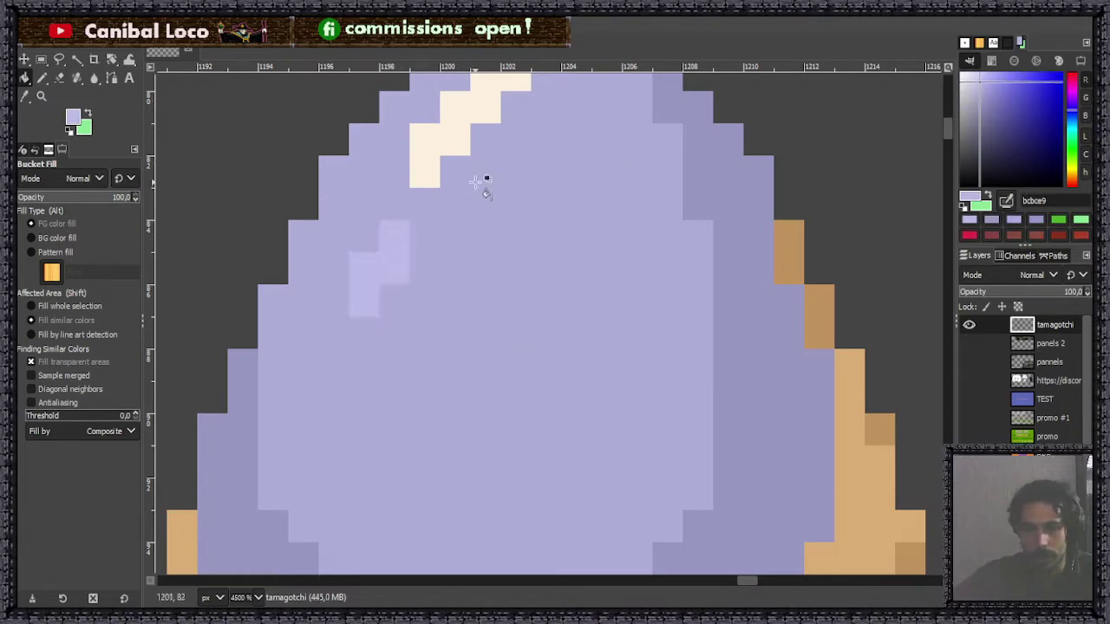
left_click(981, 83)
left_click(444, 156)
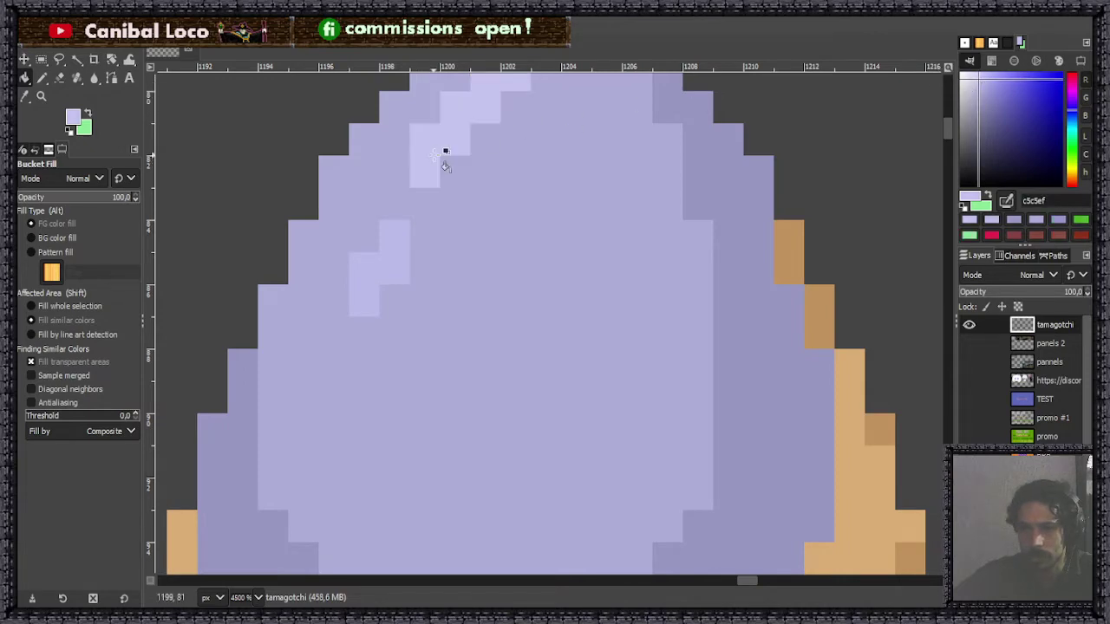
left_click(403, 249)
Lighten the sampled shading color to 9f9fc4 and refill the second shading band around the egg's light area with it.
scroll(421, 252, "down", 4)
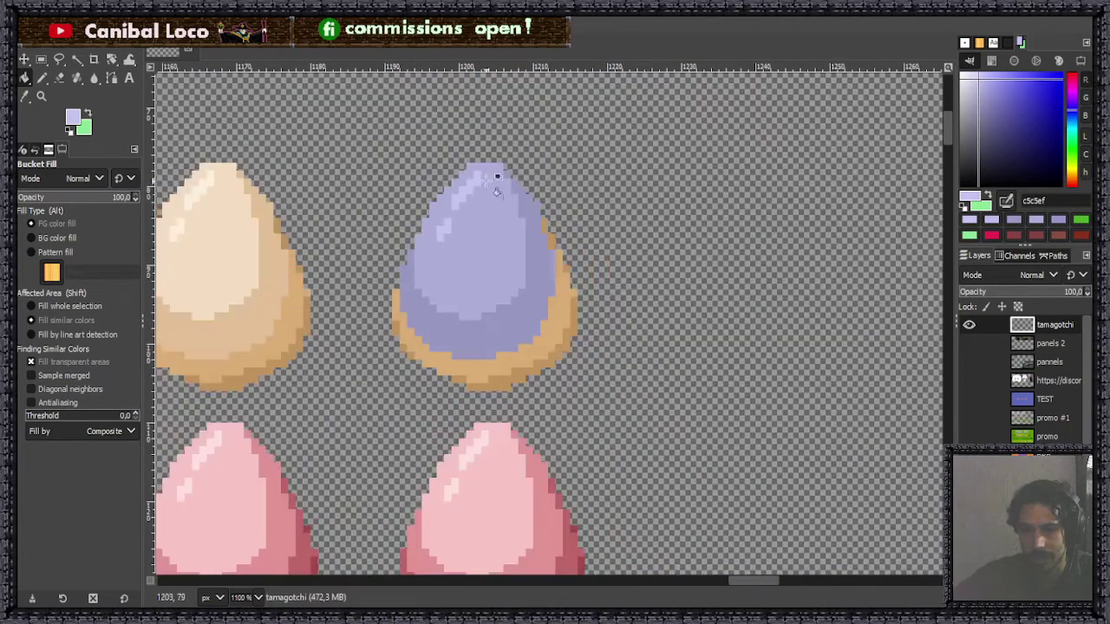
scroll(497, 184, "up", 2)
key("n")
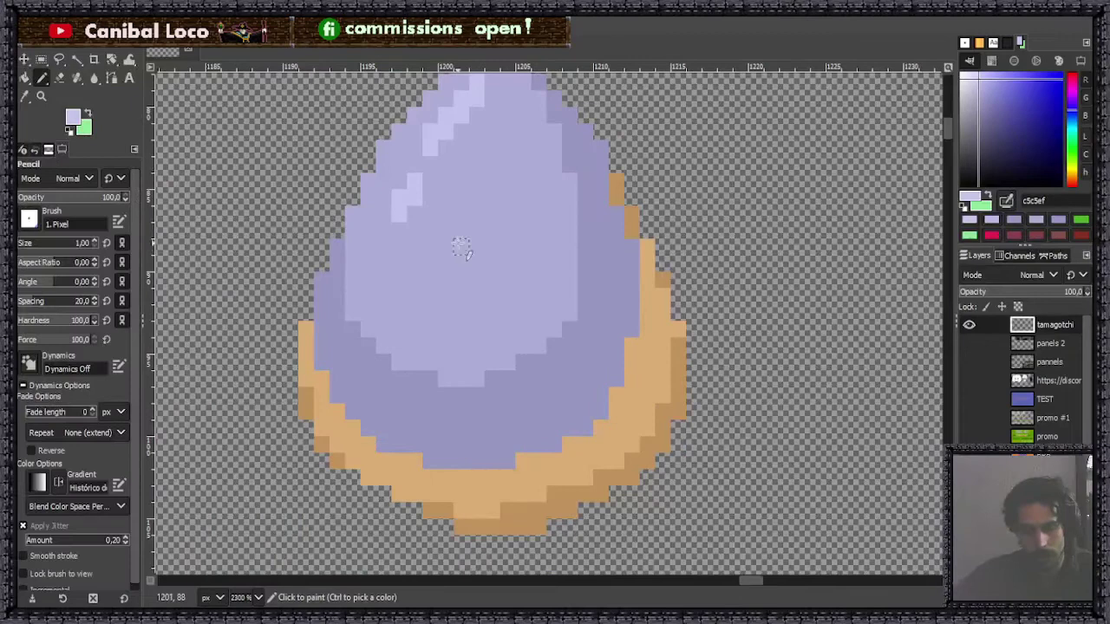
left_click(522, 321, "ctrl")
left_click(546, 375, "ctrl")
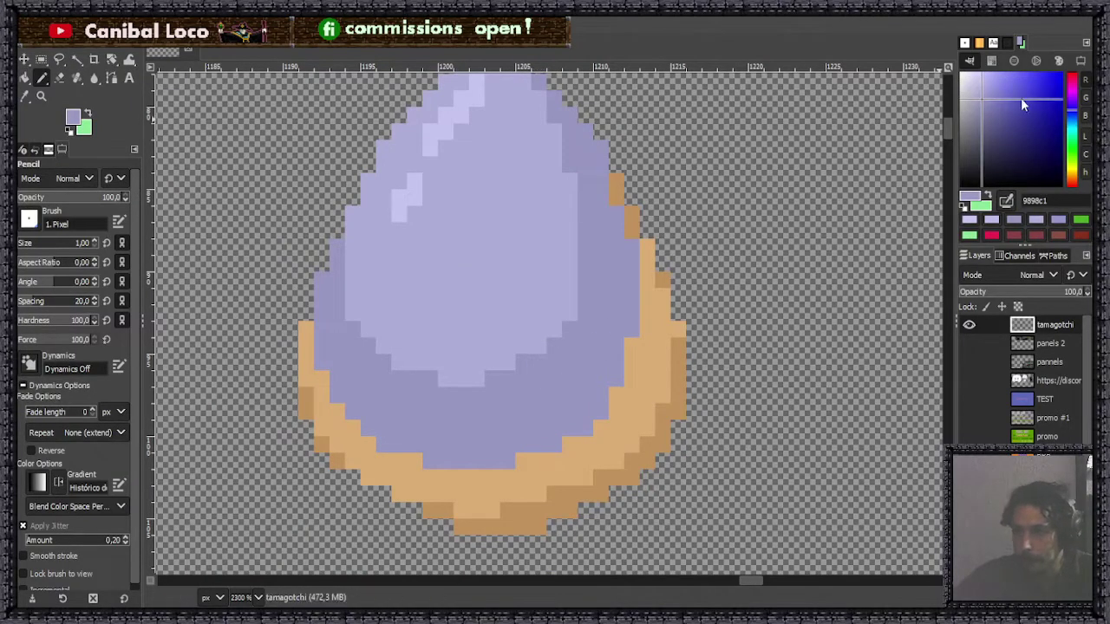
left_click(980, 101)
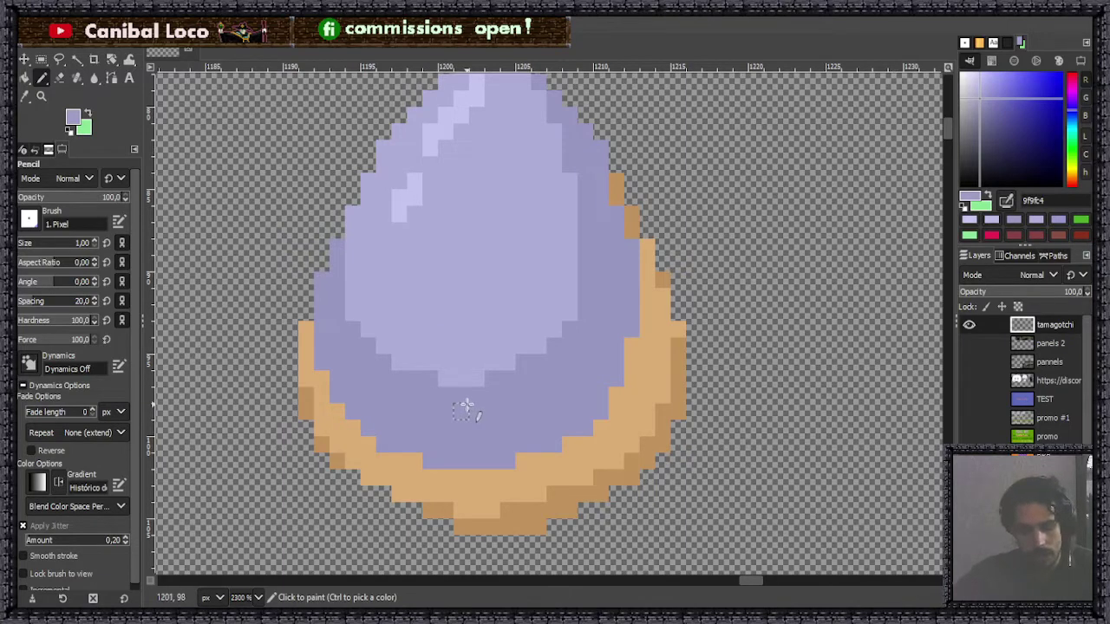
key("shift+b")
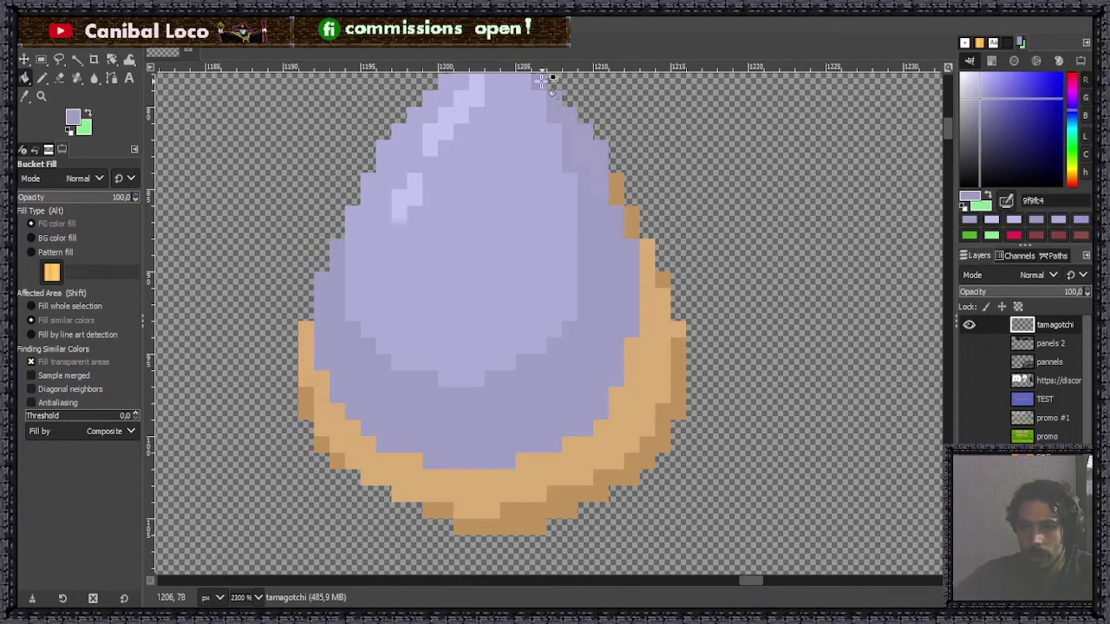
Try filling the third, lighter tan shading band with grayish lavender 8e8eaf and undo the fill.
scroll(673, 272, "down", 6)
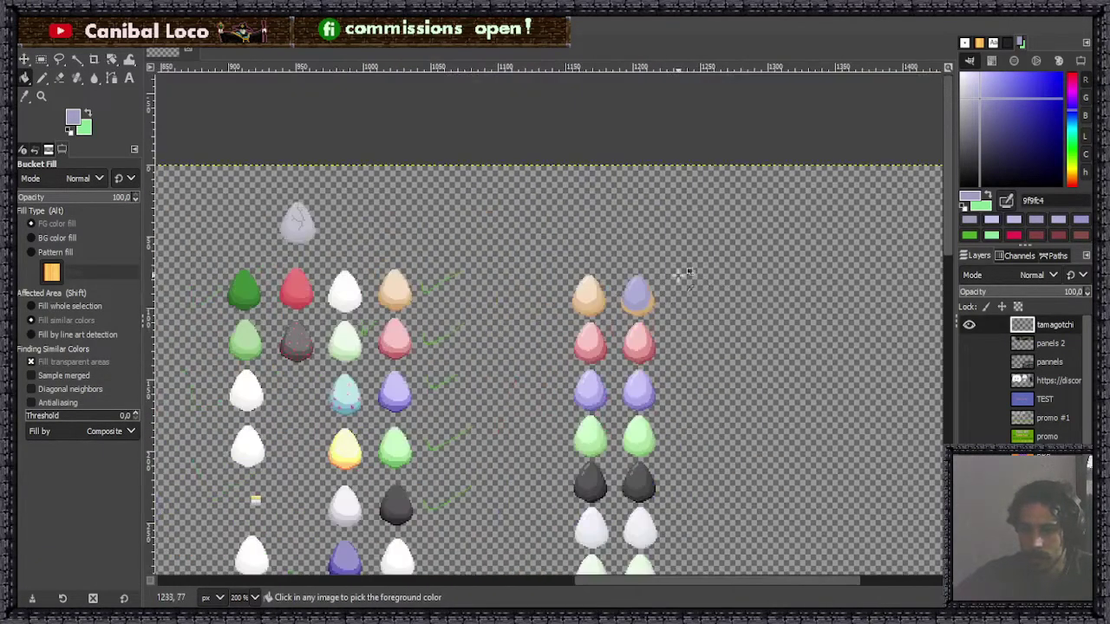
scroll(659, 295, "up", 3)
scroll(657, 294, "up", 3)
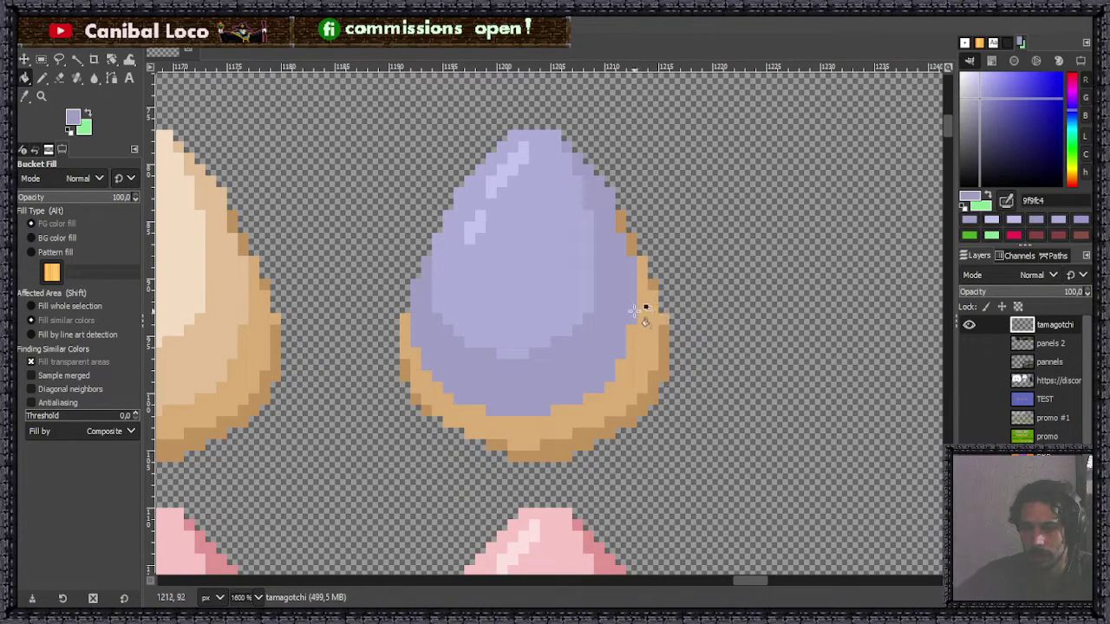
left_click(980, 108)
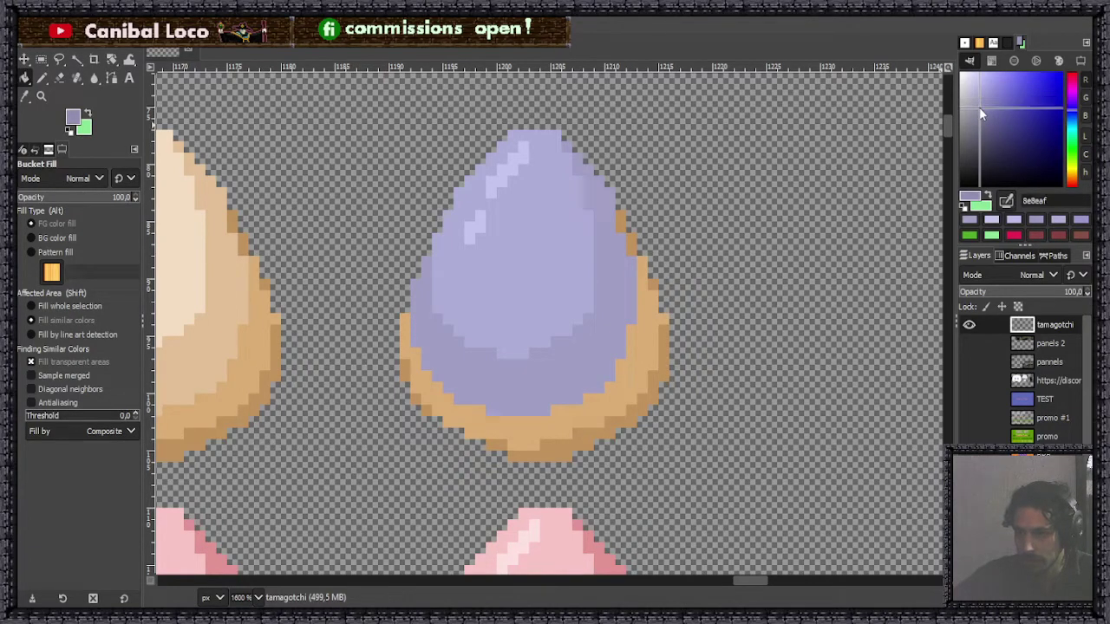
left_click(642, 359)
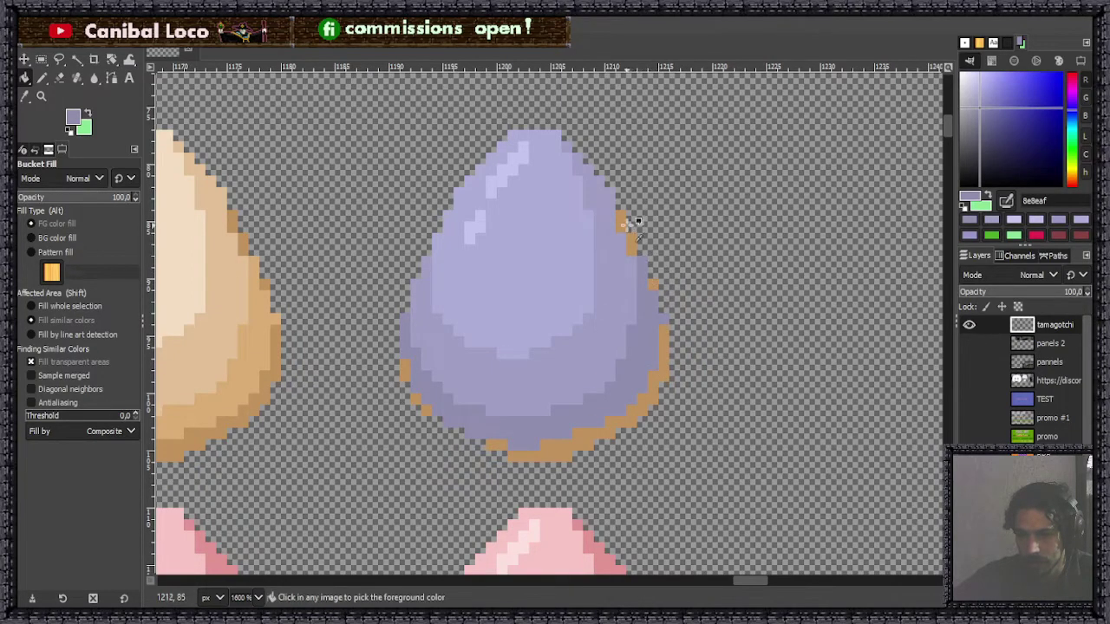
scroll(660, 253, "up", 3, "ctrl")
scroll(706, 309, "down", 4, "ctrl")
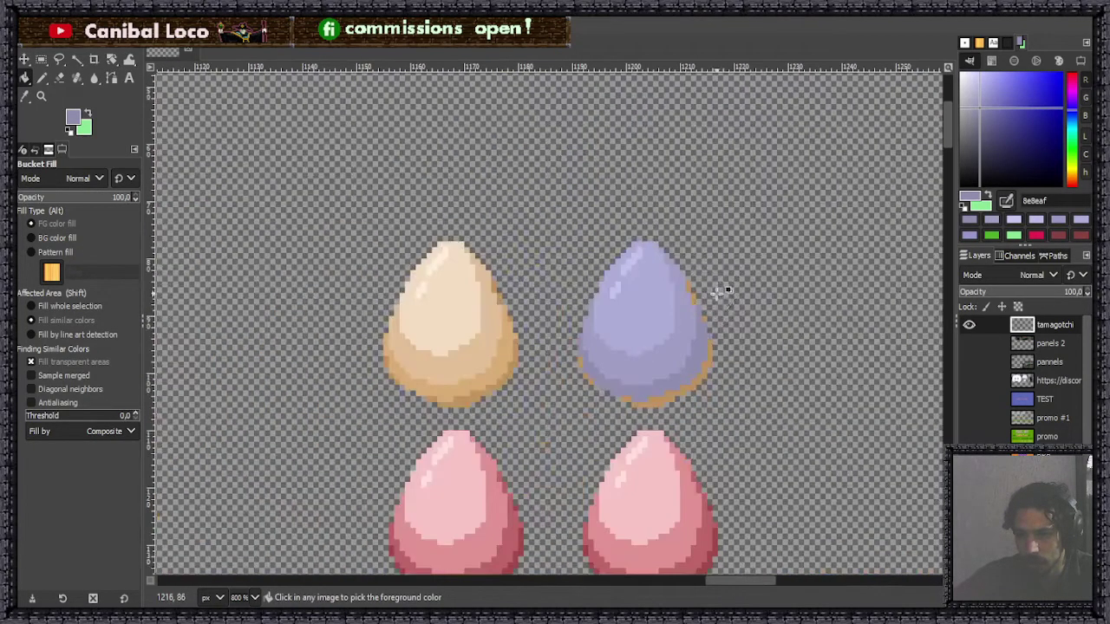
scroll(712, 292, "up", 1, "ctrl")
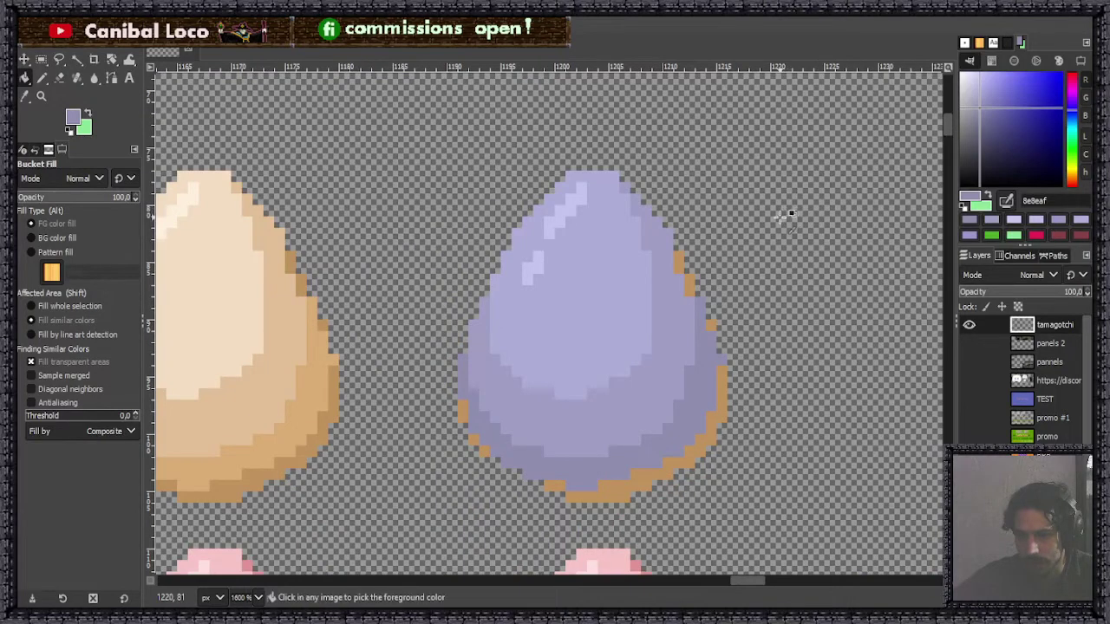
key("ctrl+z")
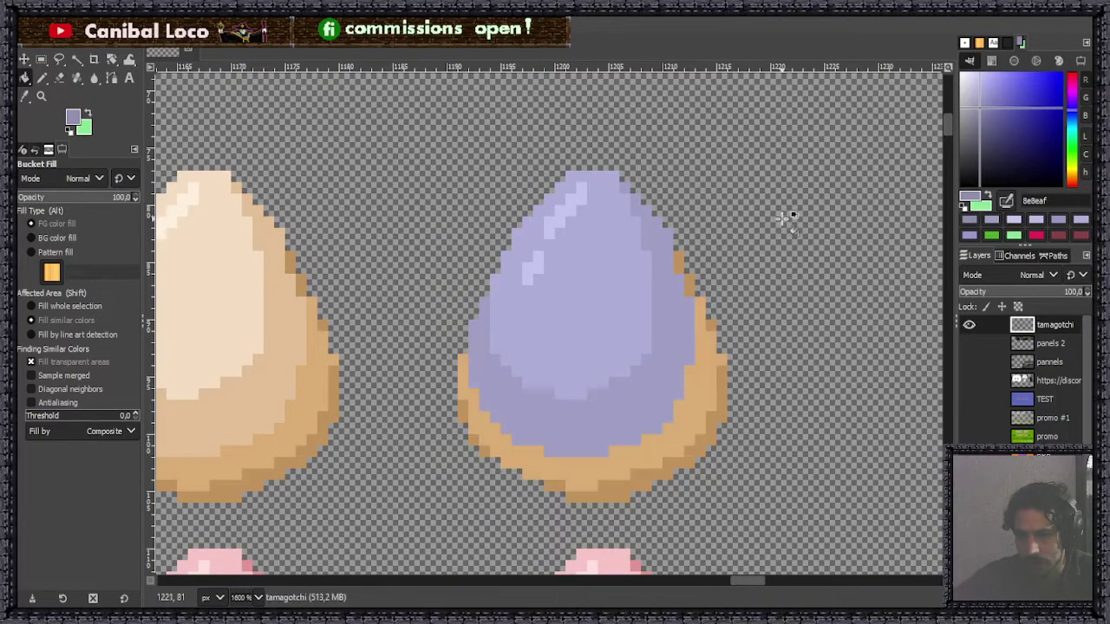
Fill the third shading band with 8e8eaf, compare it with the neighboring shade, and refill it with the lighter 9393b4.
left_click(702, 387)
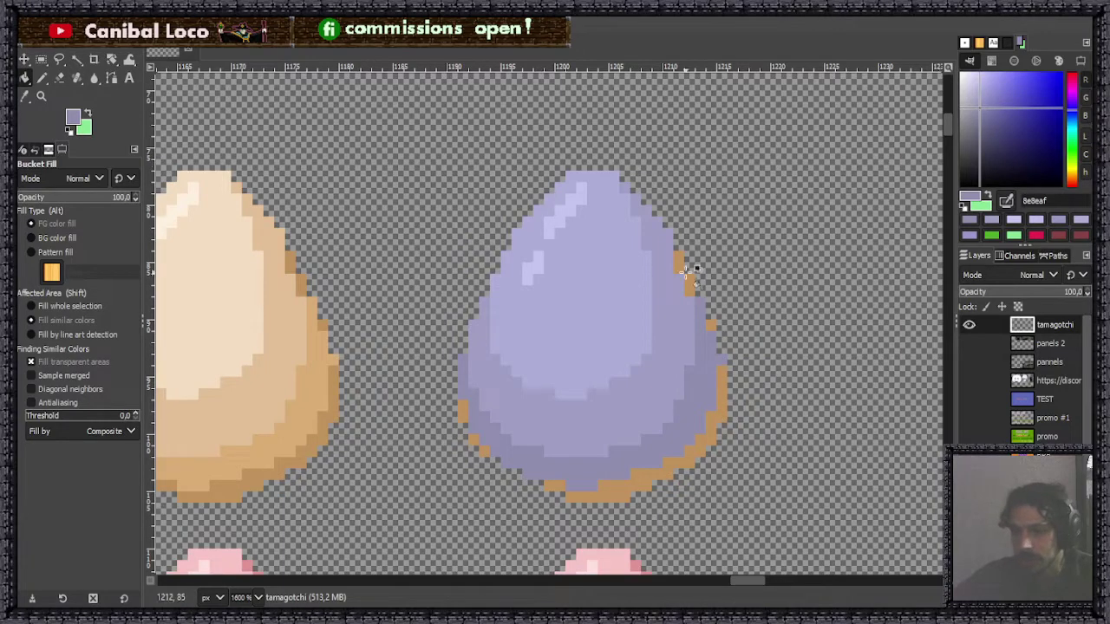
key("ctrl")
left_click(654, 407, "ctrl")
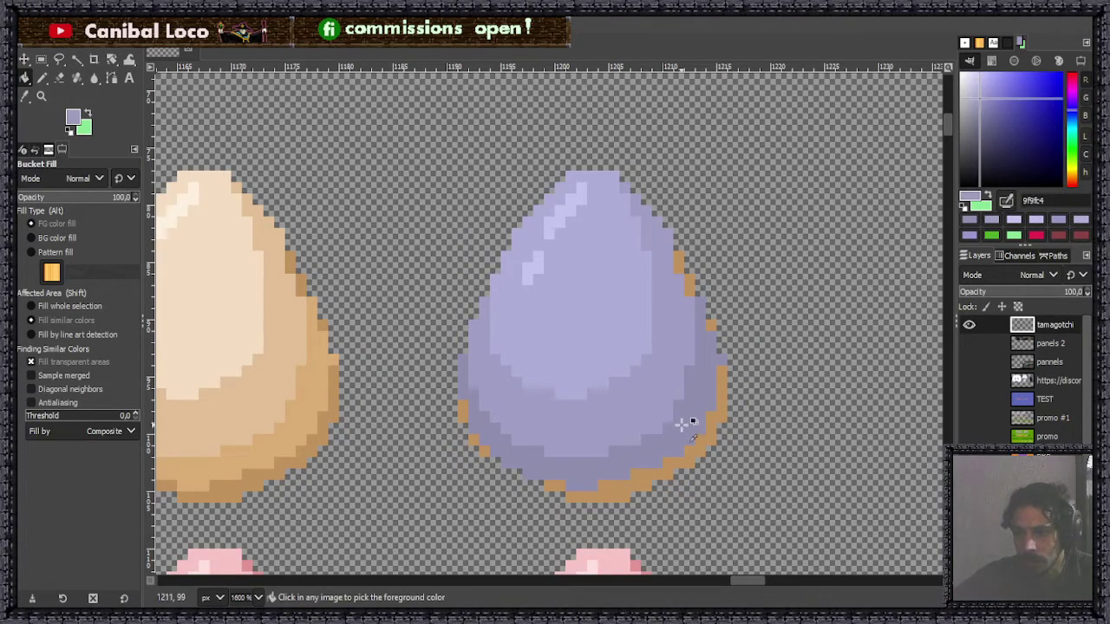
left_click(688, 424, "ctrl")
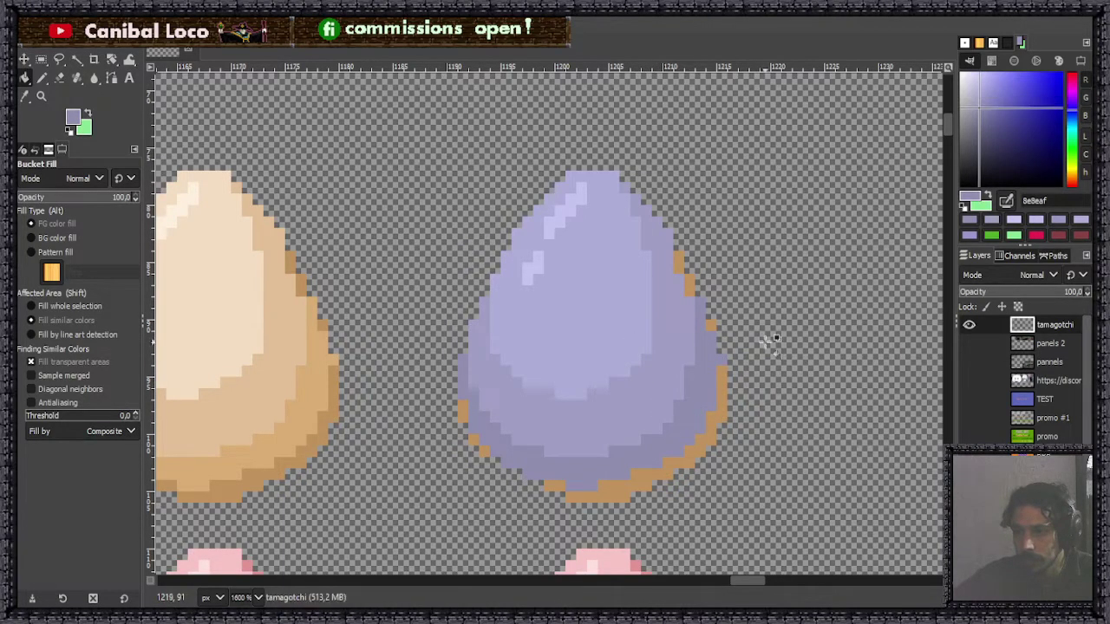
left_click(980, 107)
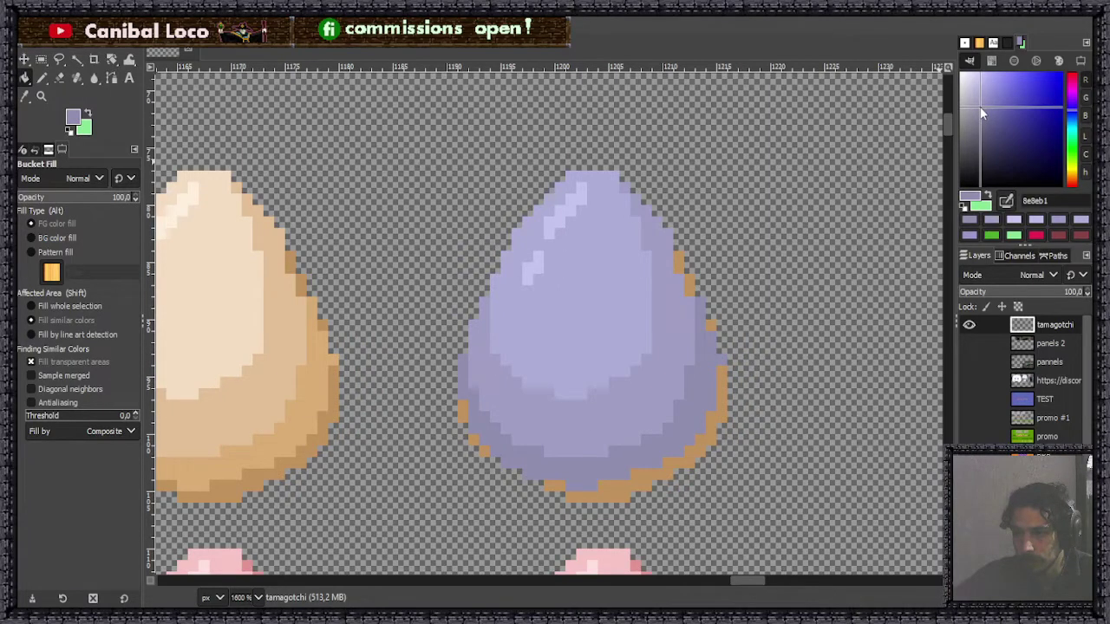
left_click(979, 105)
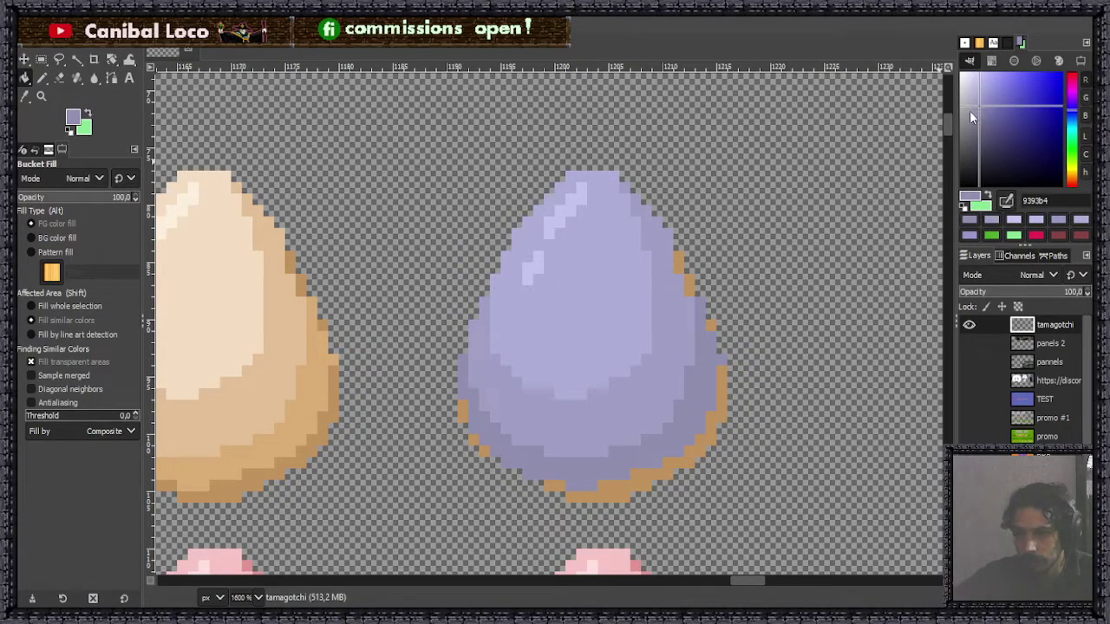
left_click(675, 445)
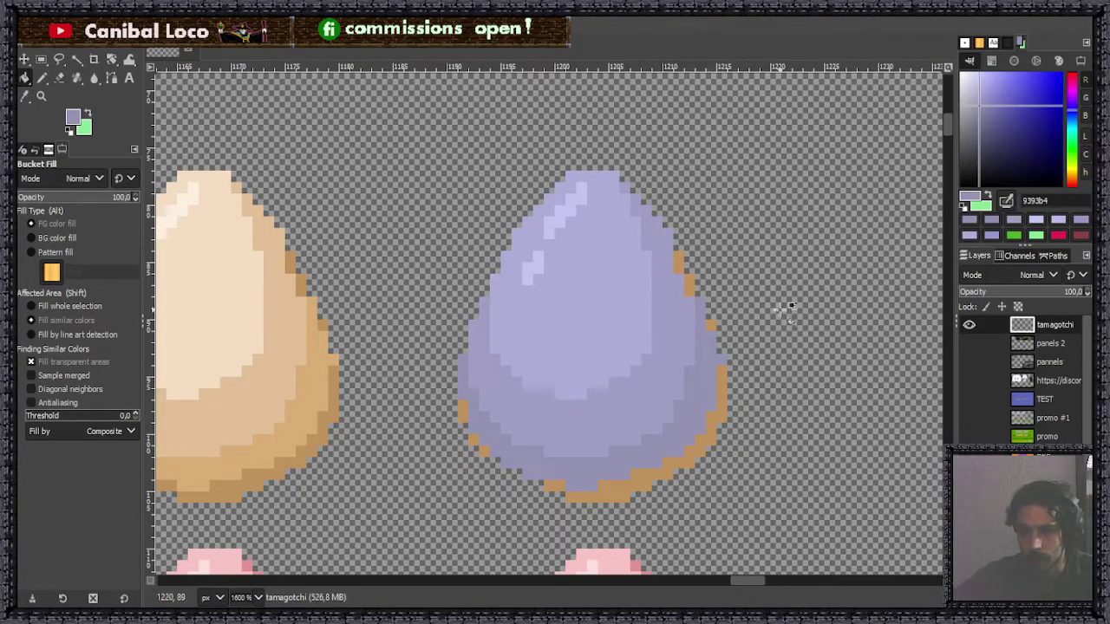
Darken the foreground color to 8282a1 and fill all remaining tan edge pixels along the sides and base of the egg.
left_click(979, 114)
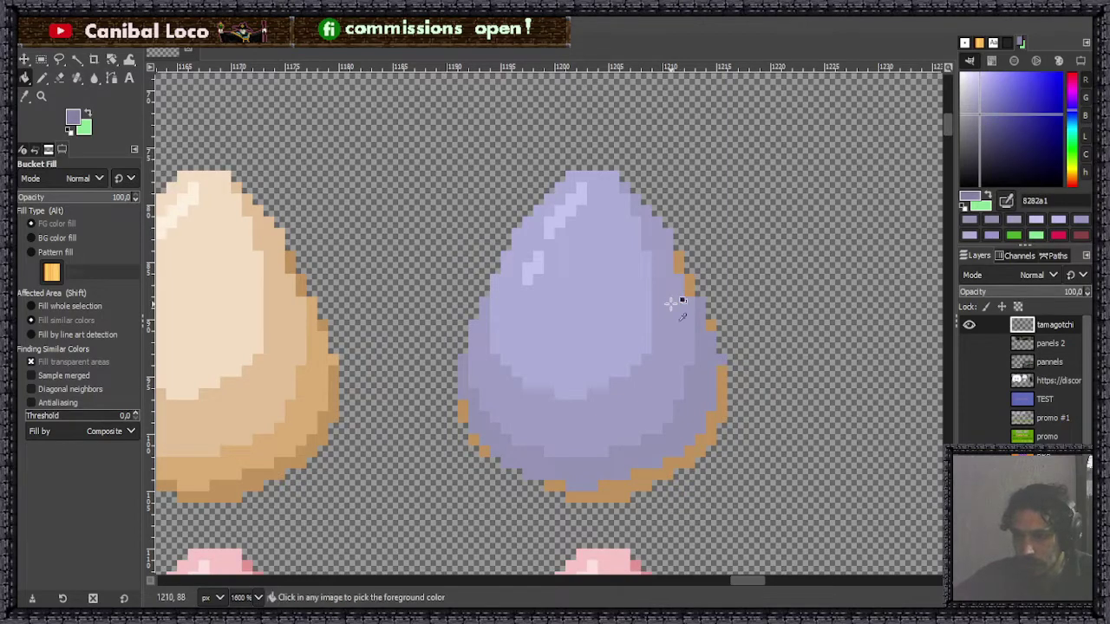
scroll(671, 303, "up", 2)
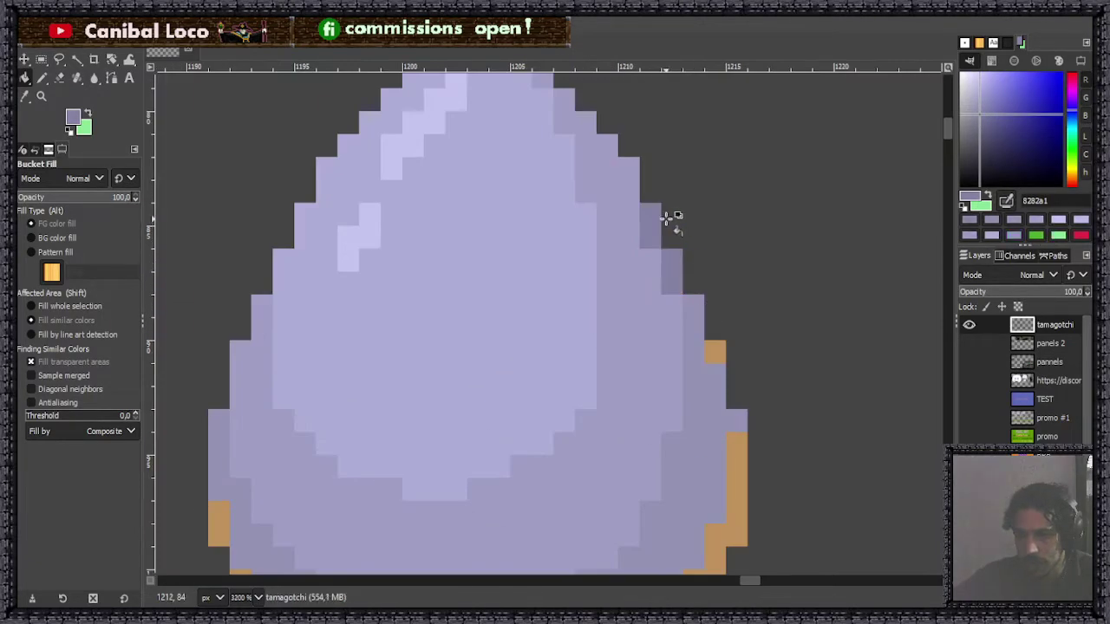
left_click(714, 355)
left_click(736, 451)
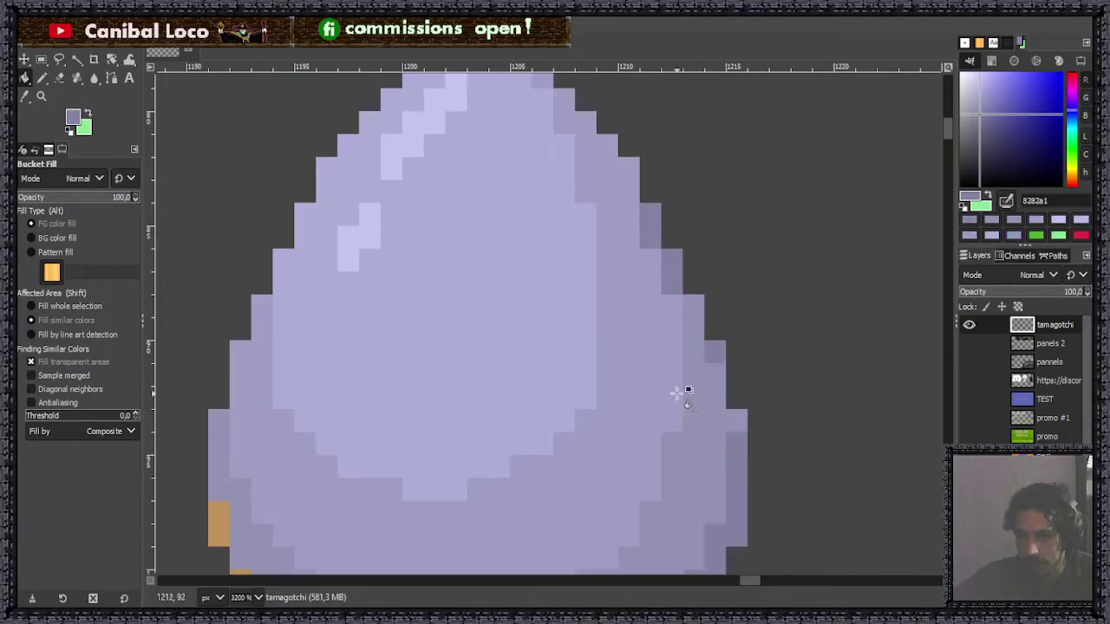
scroll(684, 394, "down", 5)
left_click(399, 296)
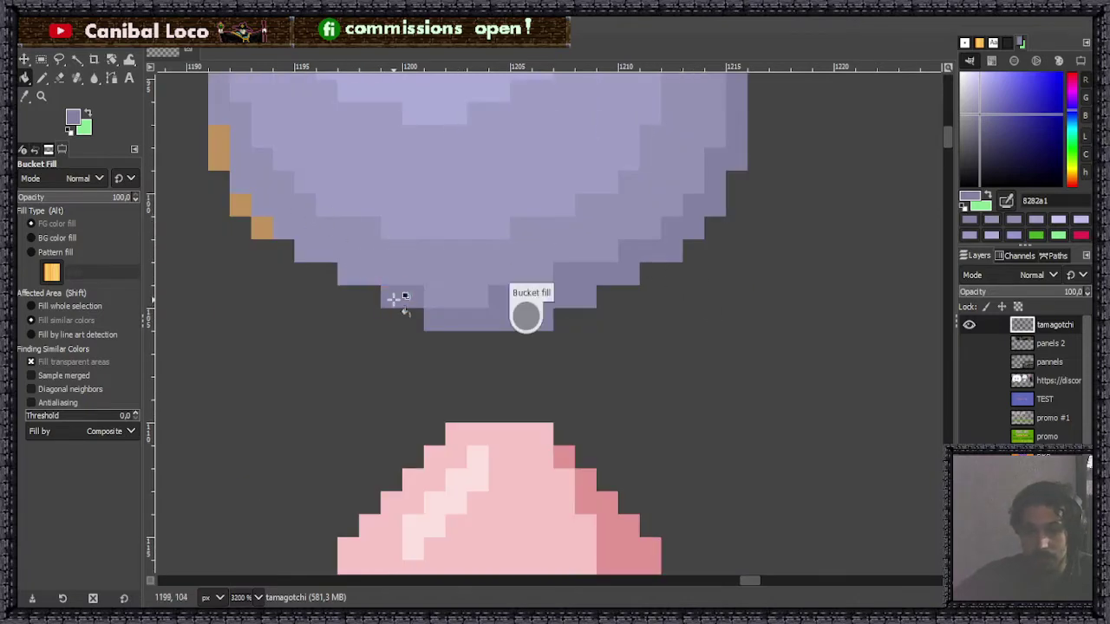
left_click(260, 226)
left_click(241, 205)
left_click(222, 146)
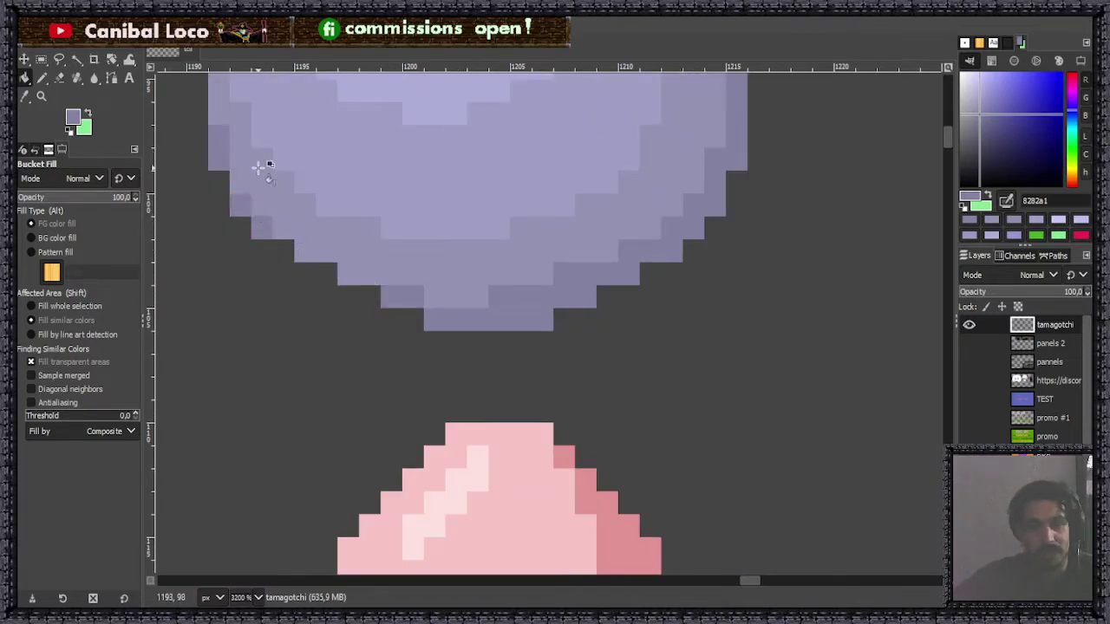
Compare the recolored lavender egg with the original and shaded eggs, both close up and across the sprite sheet.
scroll(260, 167, "down", 6)
scroll(438, 148, "up", 2)
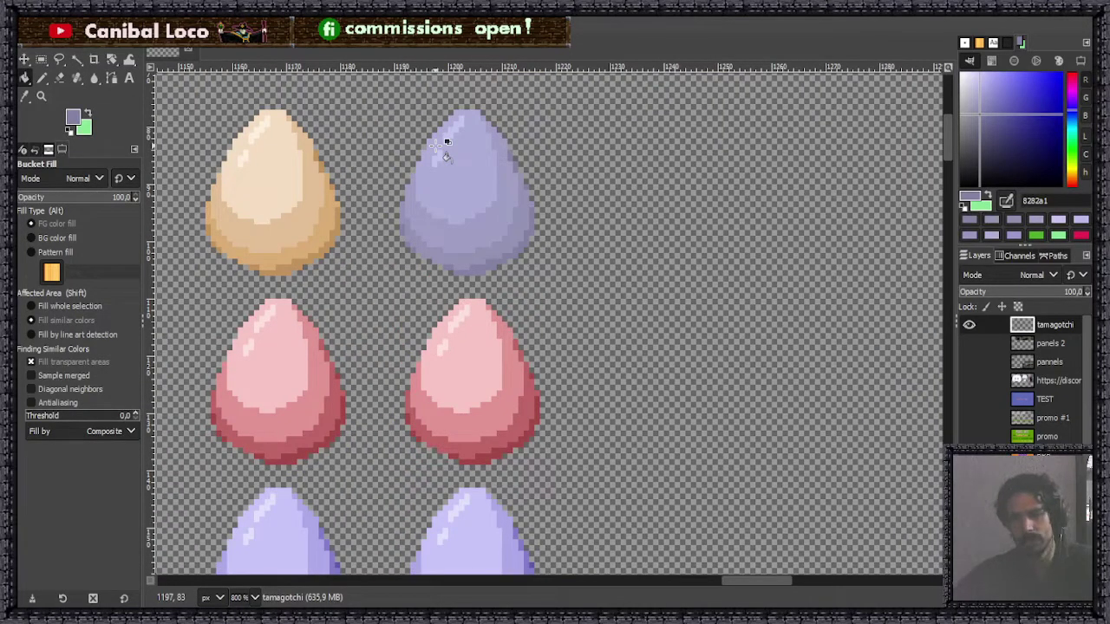
scroll(463, 325, "down", 4)
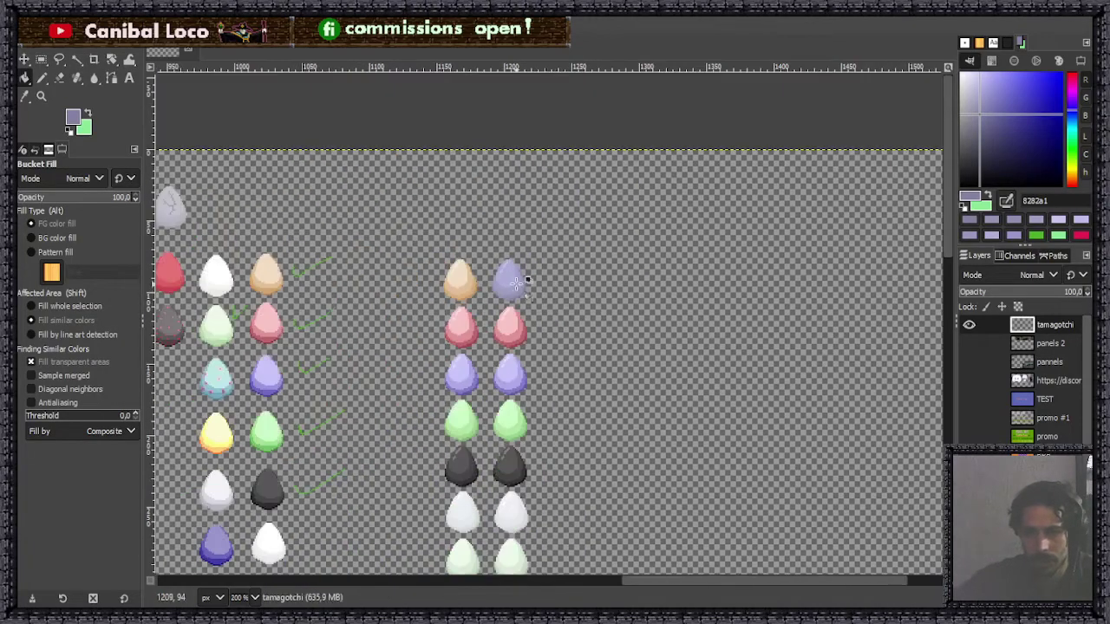
scroll(514, 323, "up", 3)
scroll(514, 323, "up", 1)
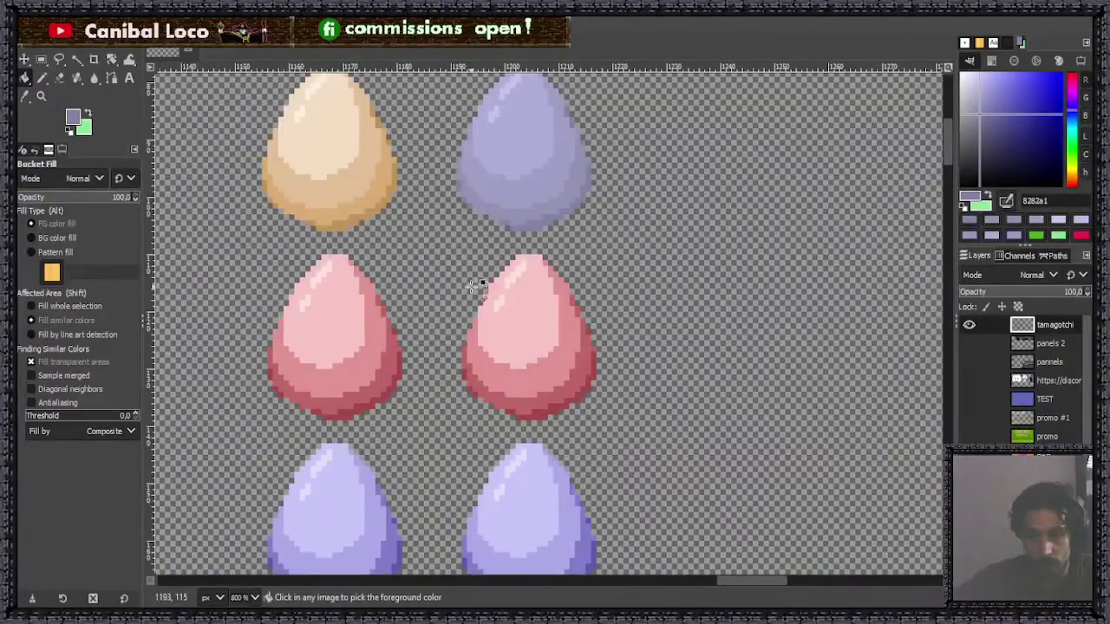
scroll(471, 285, "down", 2)
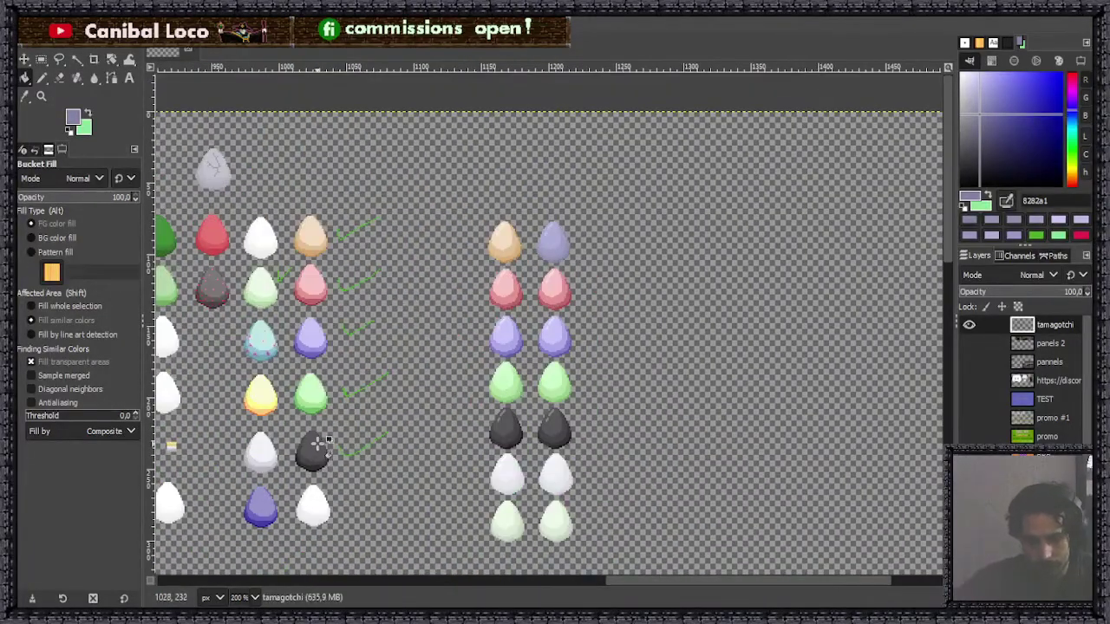
key("n")
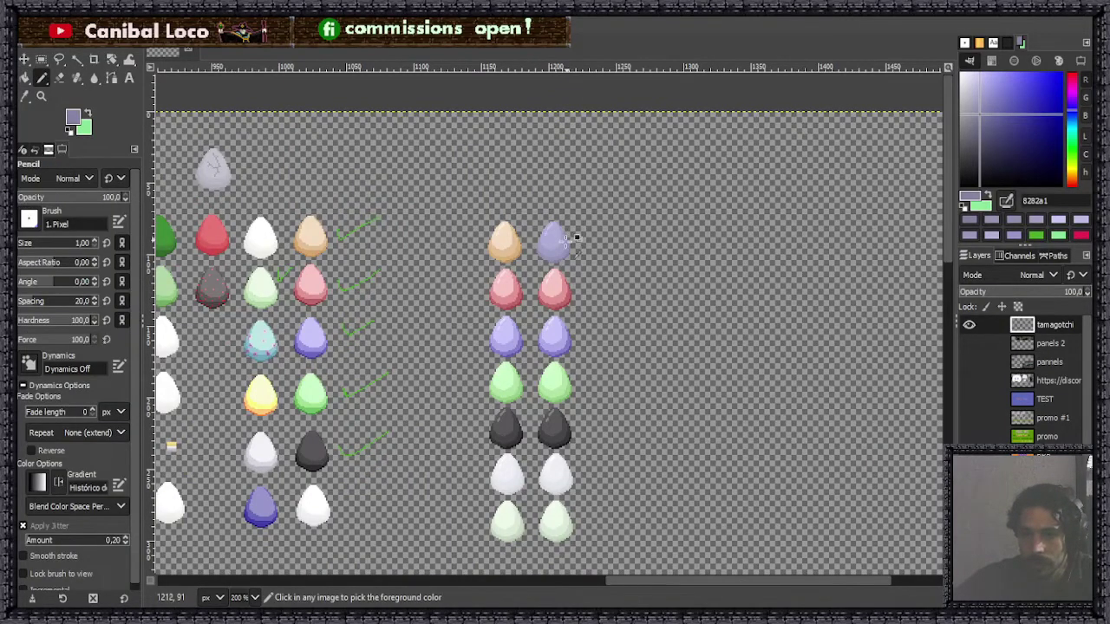
scroll(564, 245, "up", 5)
scroll(601, 276, "down", 8)
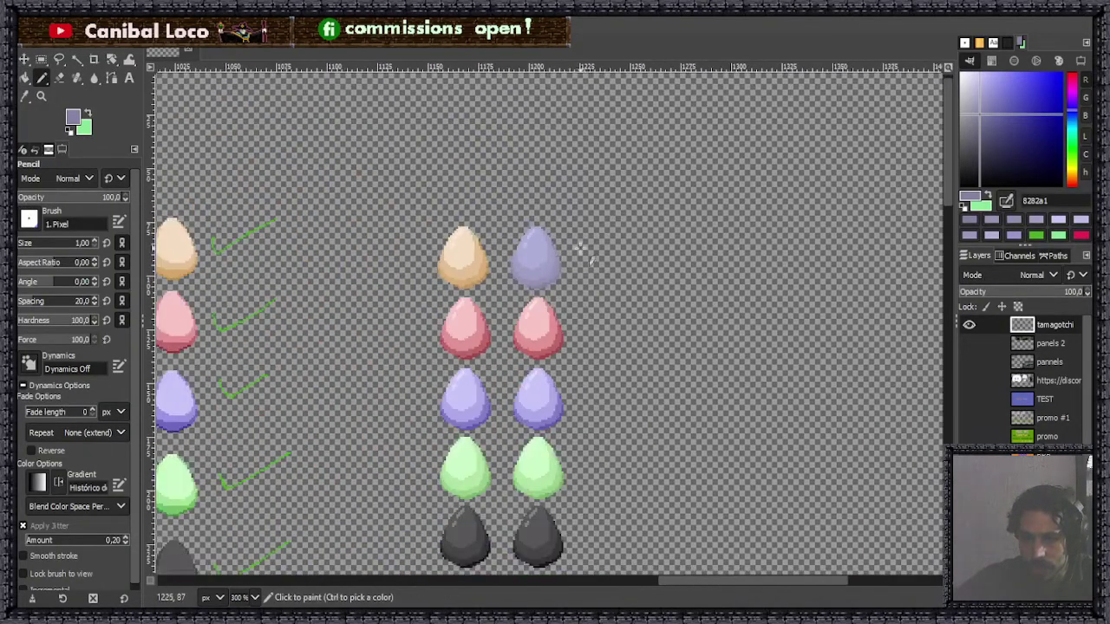
Sample the green 4bae26 from an existing check mark and draw a matching check mark beside the indigo egg.
scroll(535, 337, "up", 1)
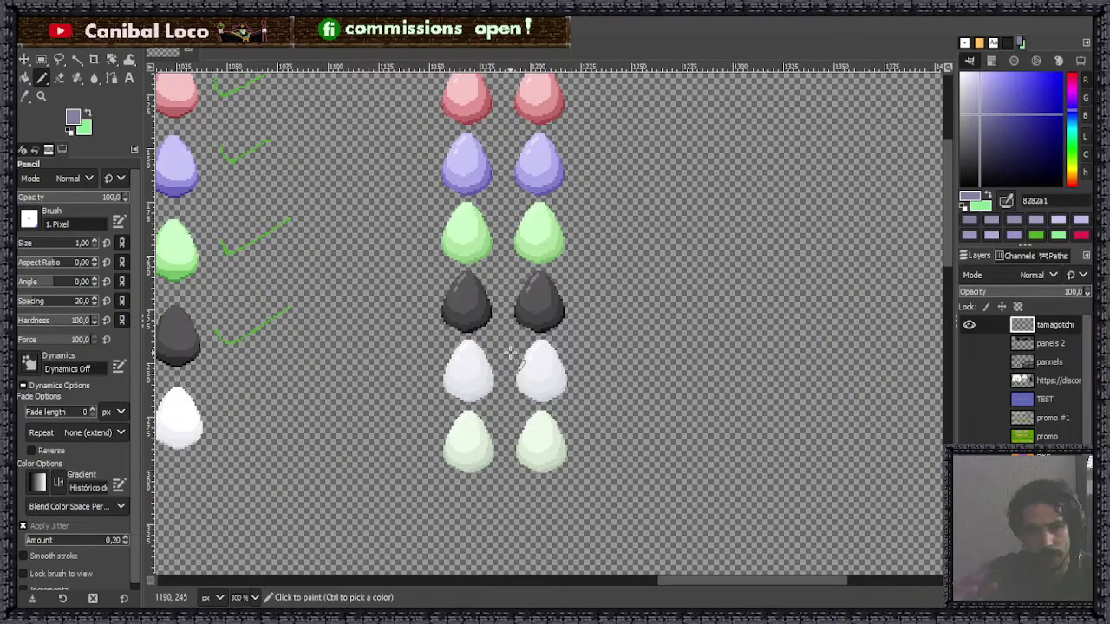
left_click(230, 247, "ctrl")
scroll(345, 247, "down", 3)
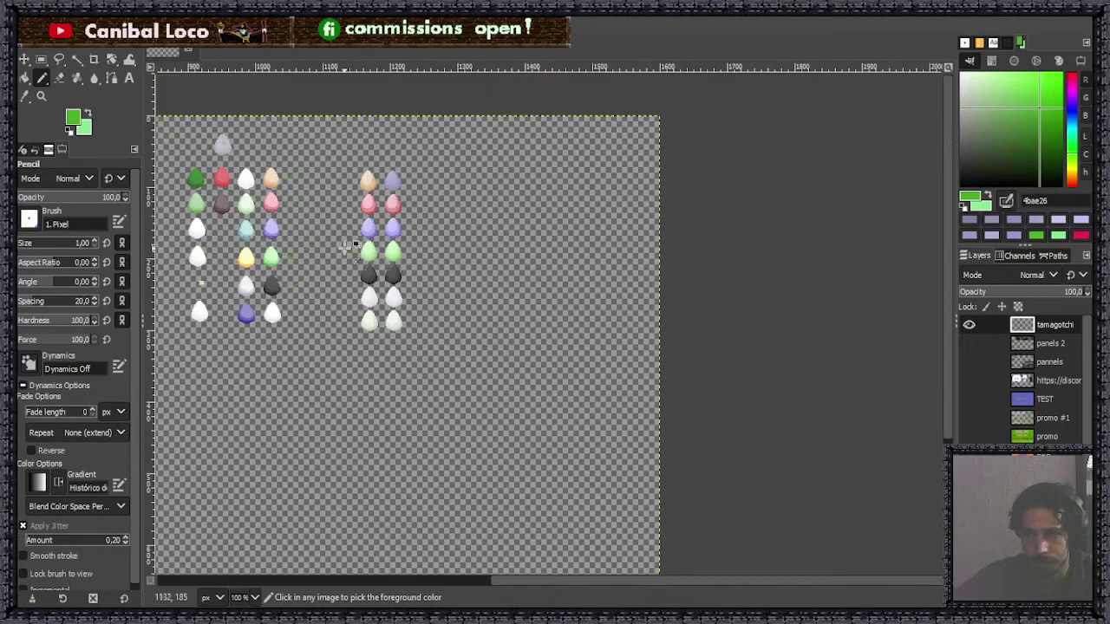
scroll(227, 309, "up", 3)
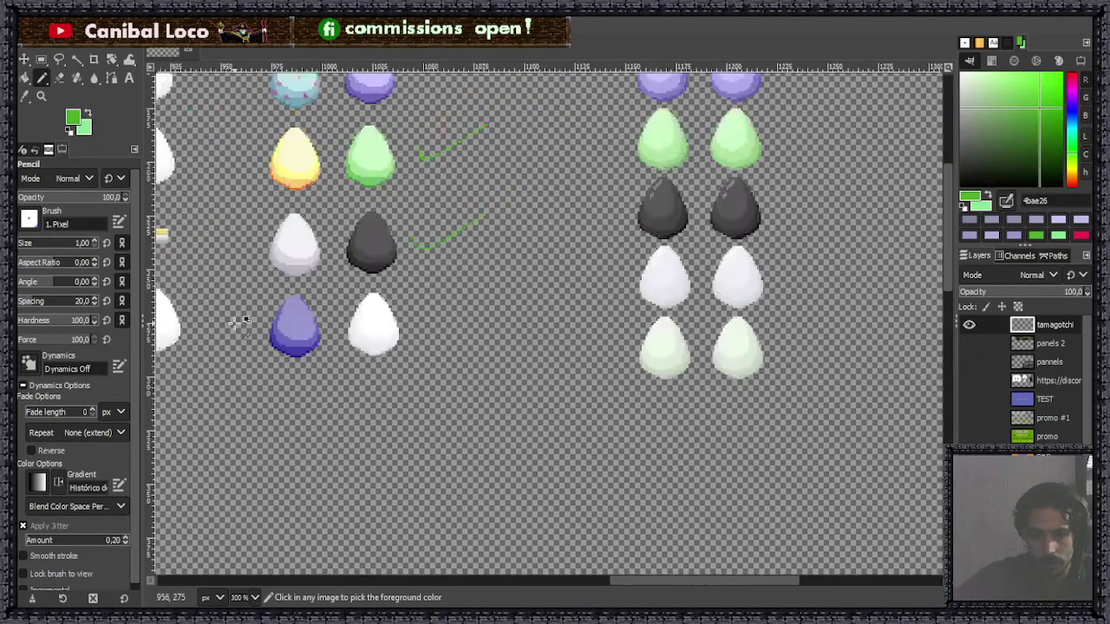
scroll(237, 321, "up", 1)
left_click_drag(346, 292, 382, 286)
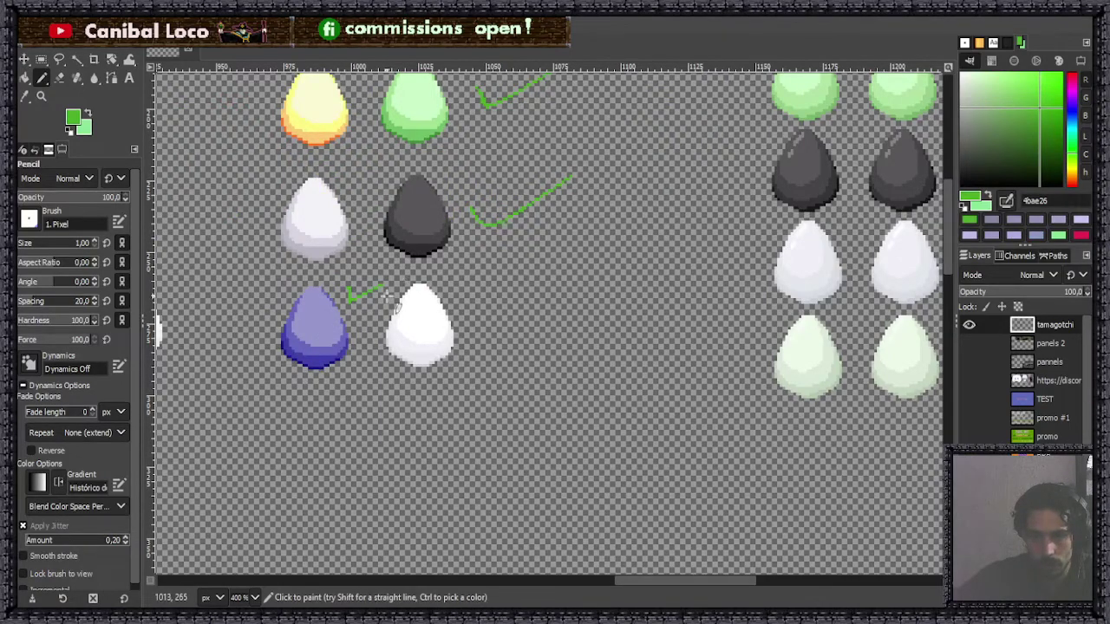
Inspect the recolored lavender egg up close and survey the egg columns for the next one needing a shaded version.
scroll(396, 304, "down", 4)
scroll(513, 151, "up", 4)
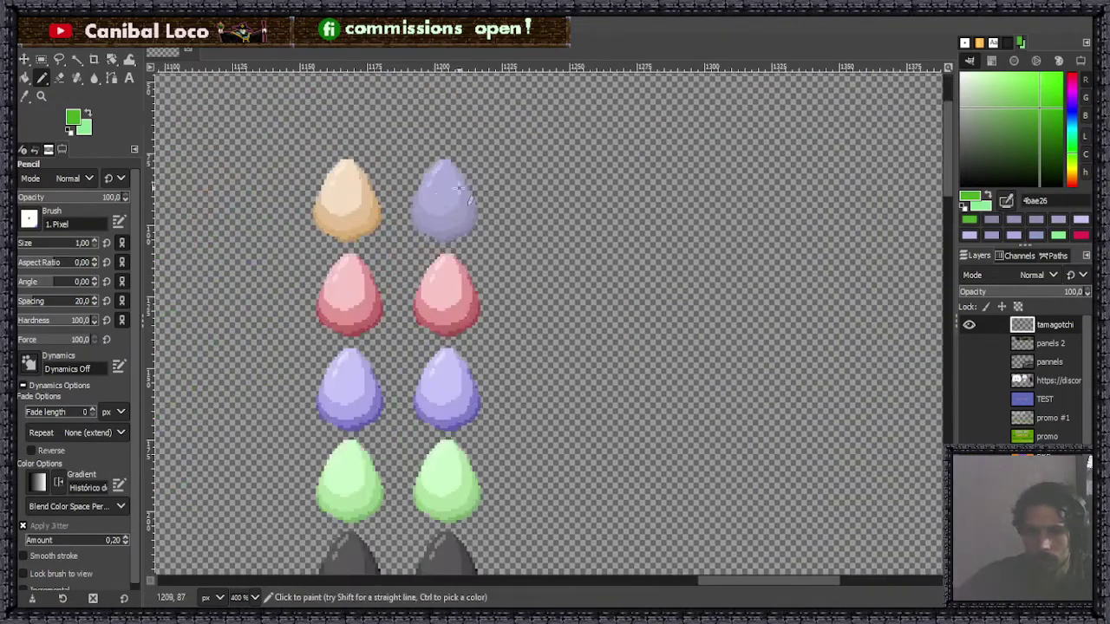
scroll(414, 173, "up", 3)
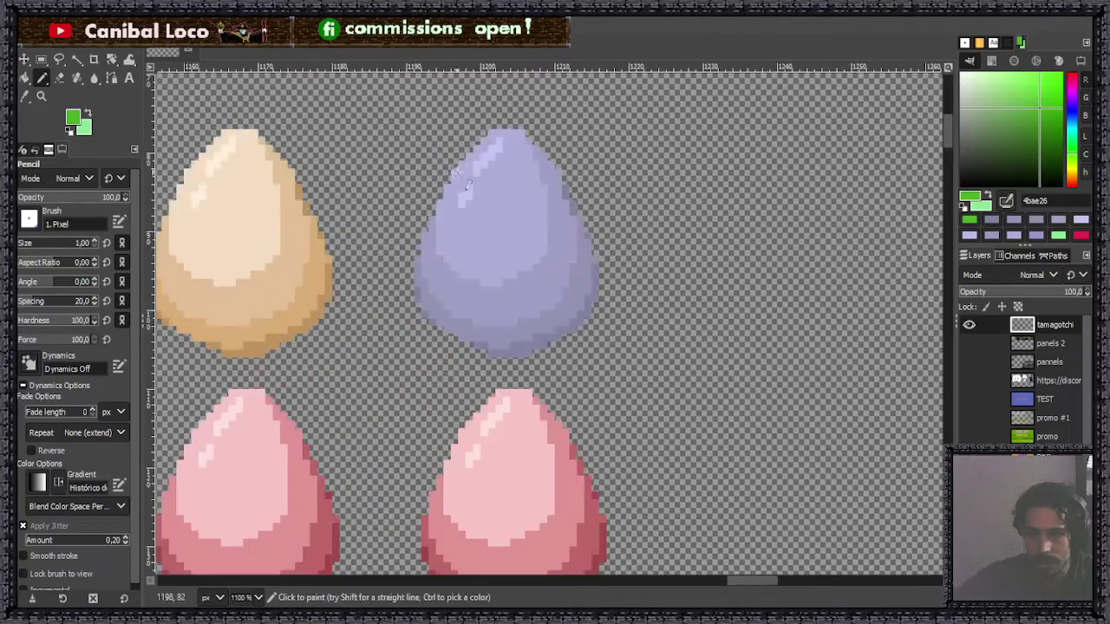
left_click(501, 252, "ctrl")
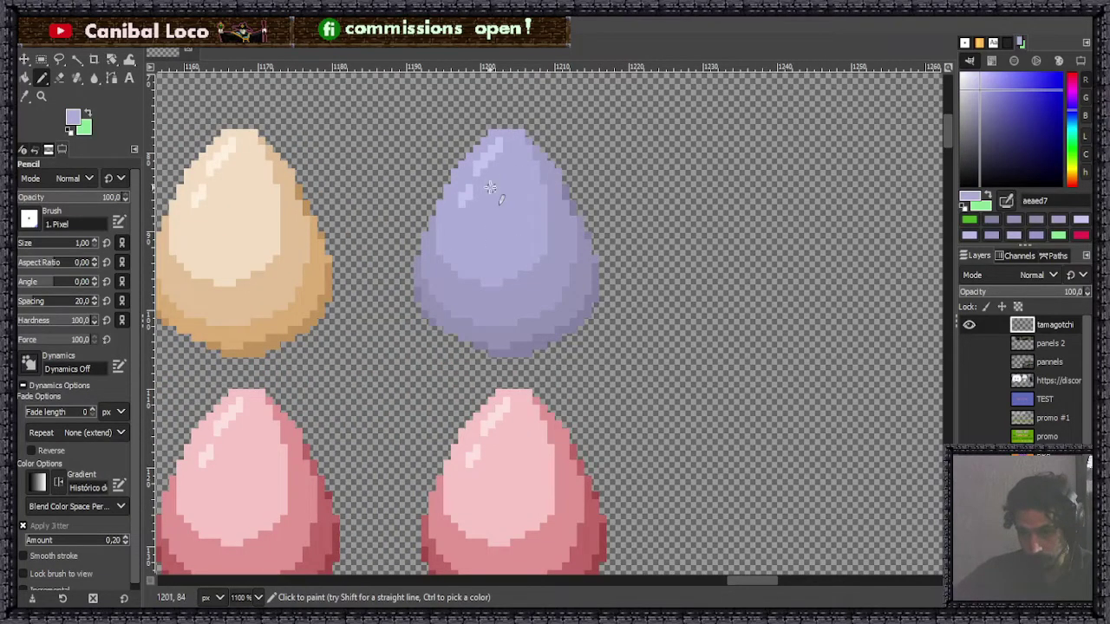
scroll(490, 182, "up", 3)
scroll(489, 216, "down", 3)
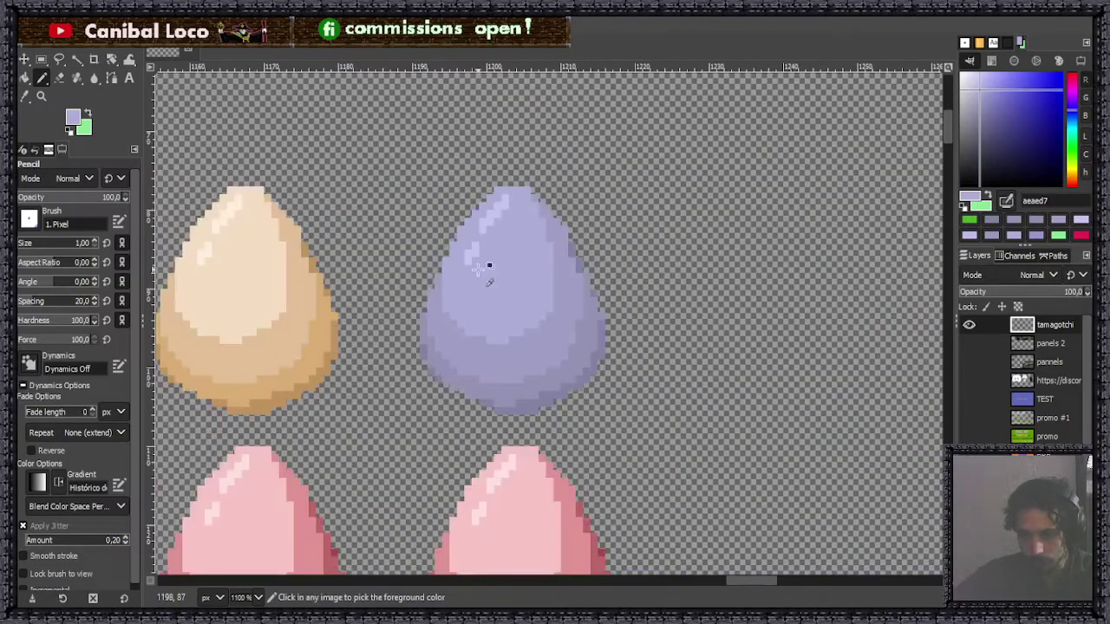
scroll(488, 266, "up", 2)
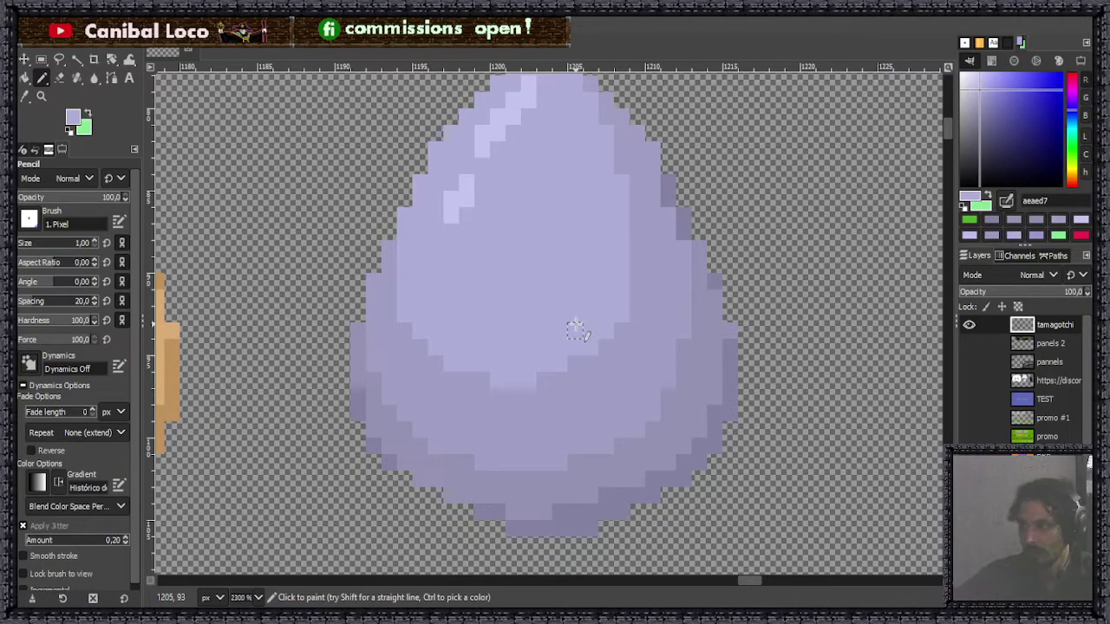
scroll(529, 329, "down", 9)
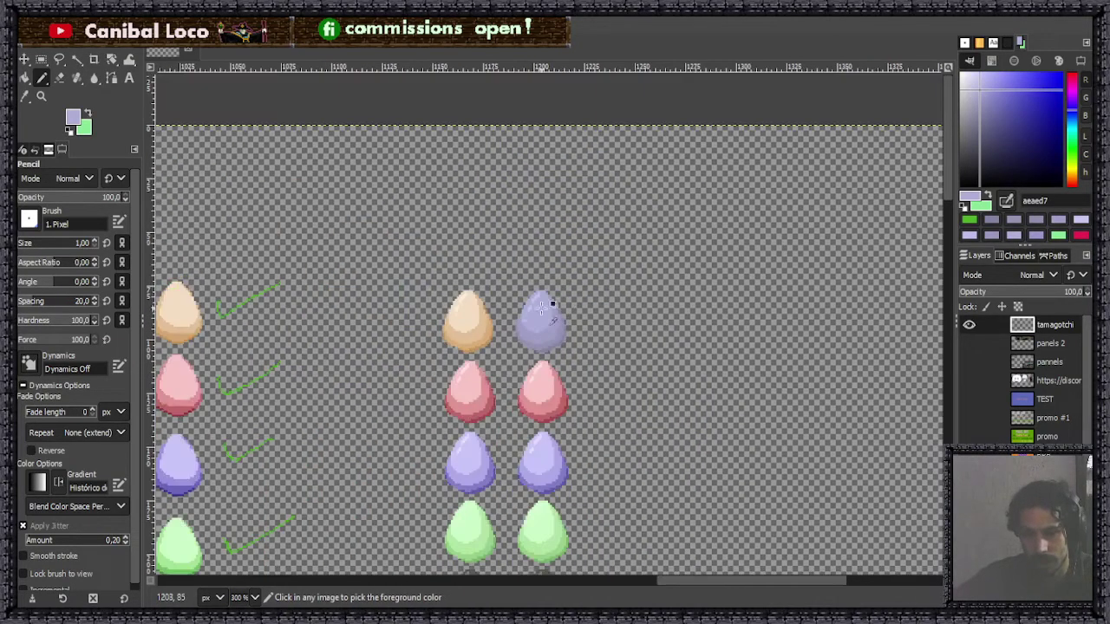
scroll(314, 391, "up", 5)
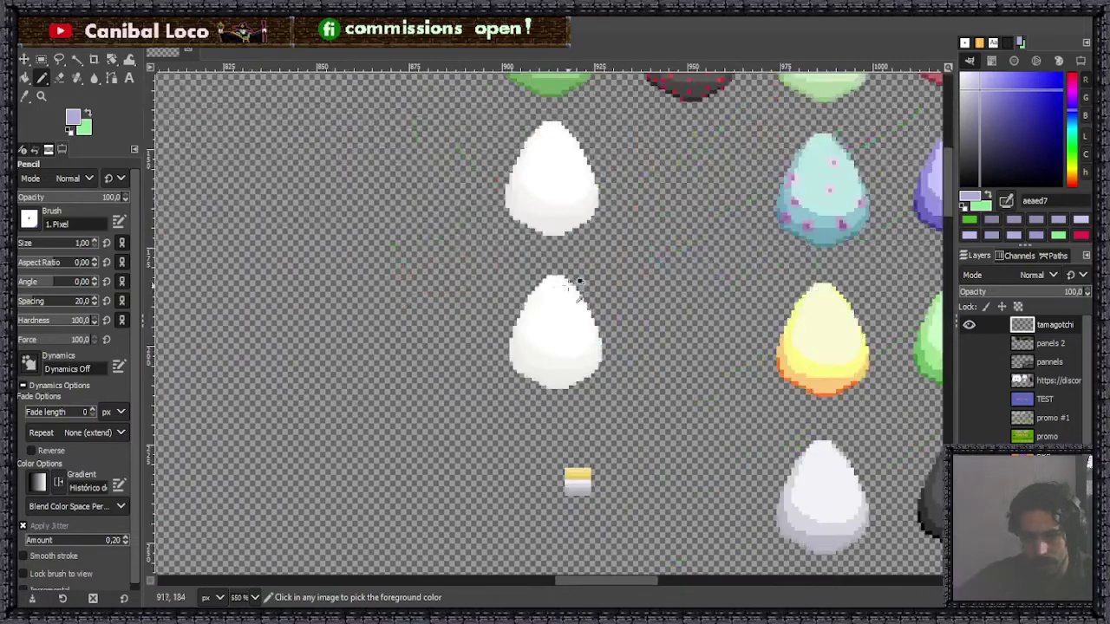
scroll(539, 371, "down", 4)
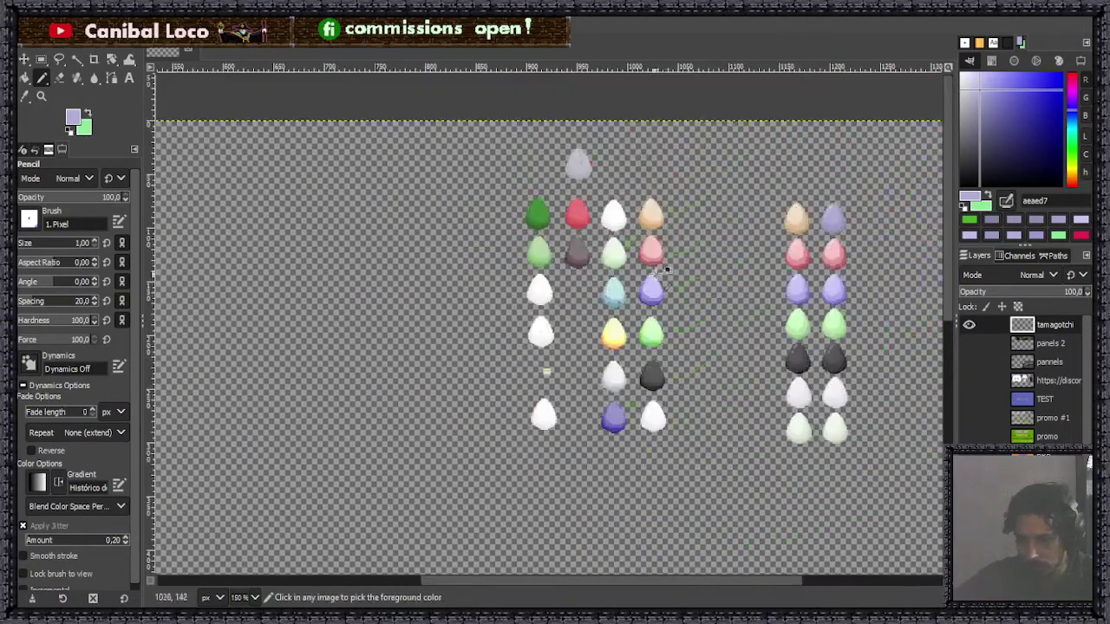
scroll(826, 391, "up", 3)
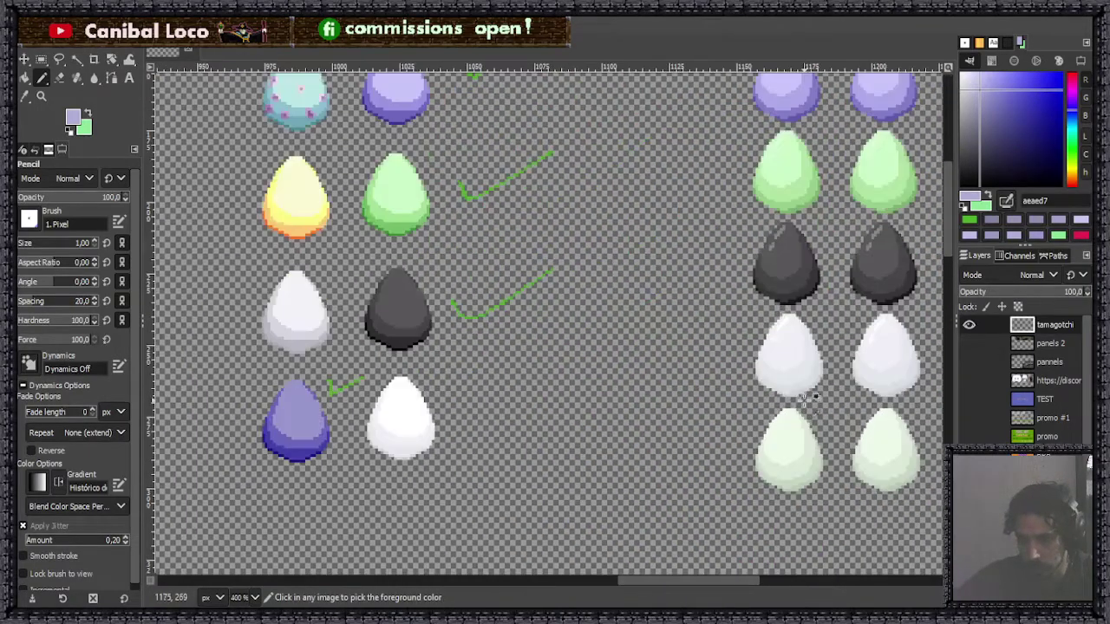
Copy the shaded whitish egg with the lavender tint and place the copy in the empty area beside the white eggs.
key("r")
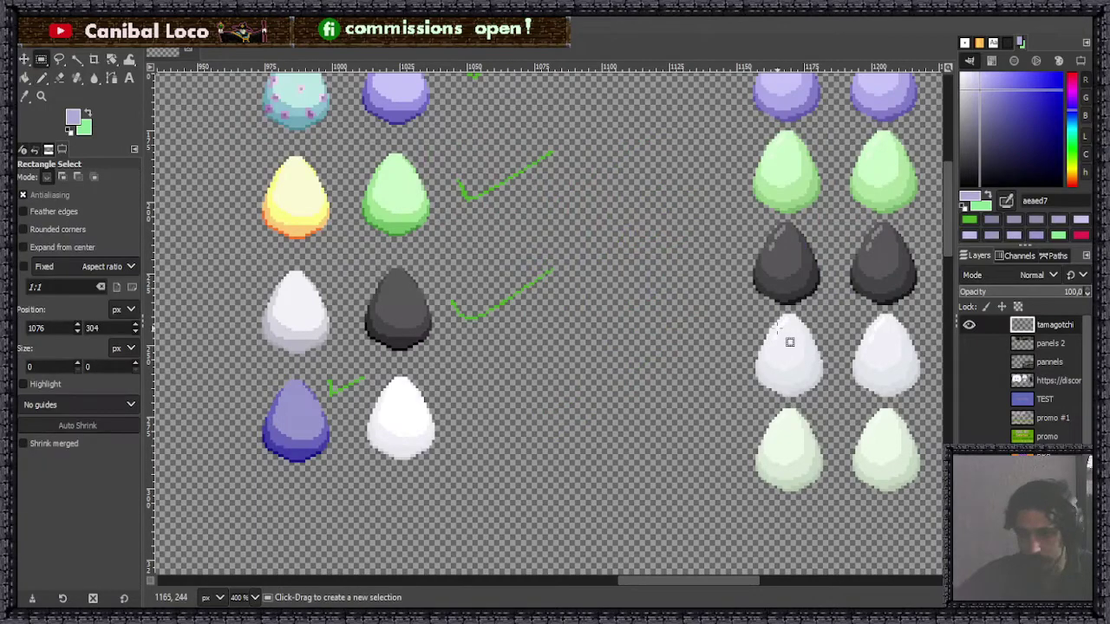
mouse_move(744, 307)
left_mouse_down()
mouse_move(813, 345)
mouse_move(835, 401)
left_mouse_up()
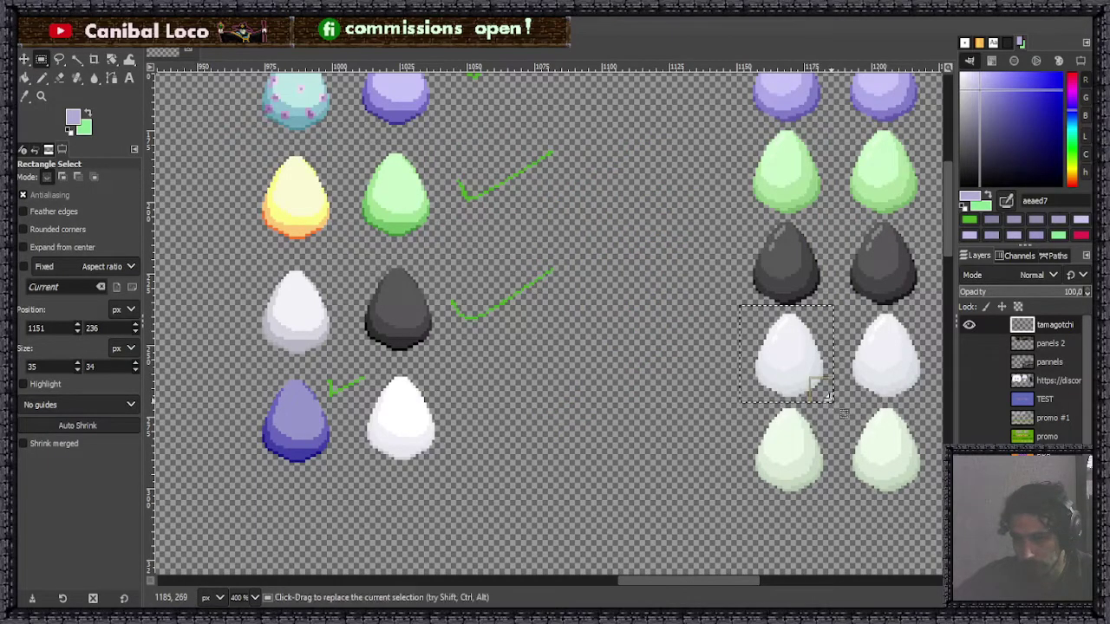
key("ctrl+c")
key("ctrl+v")
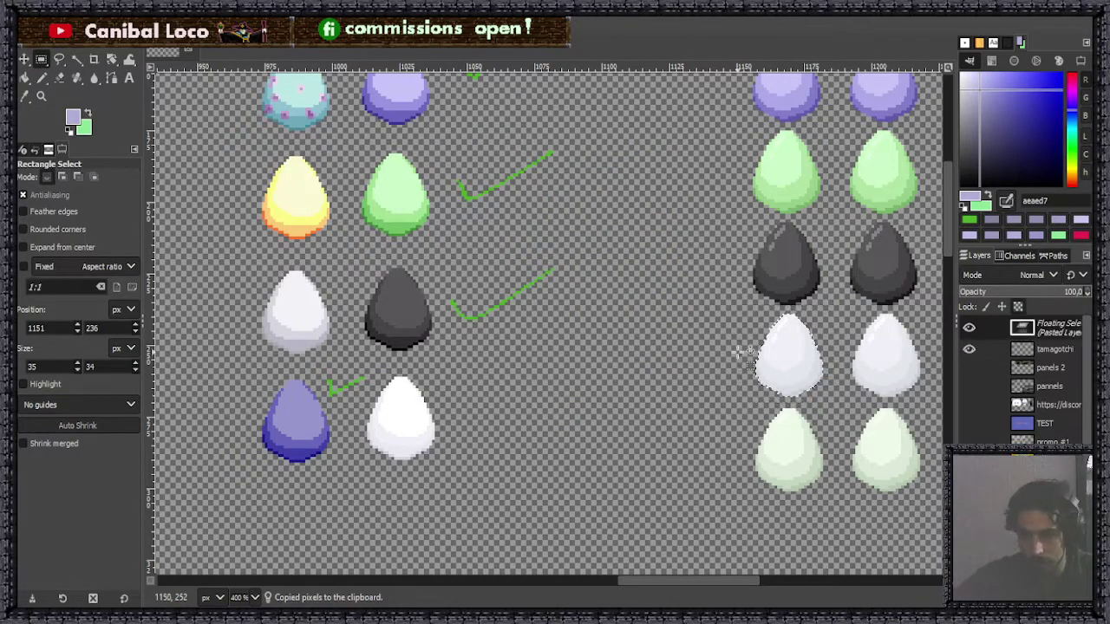
left_click_drag(808, 368, 479, 343)
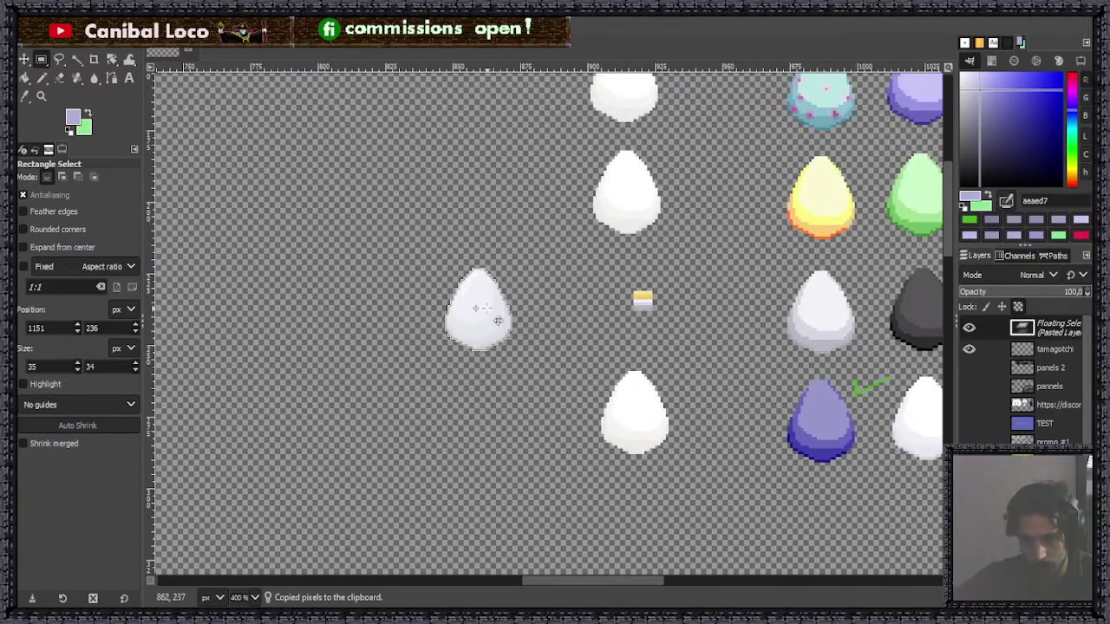
left_click(563, 295)
Bucket fill the egg copy's main body with pure white and its second band with f6f5f0, both sampled from the white egg.
key("shift+b")
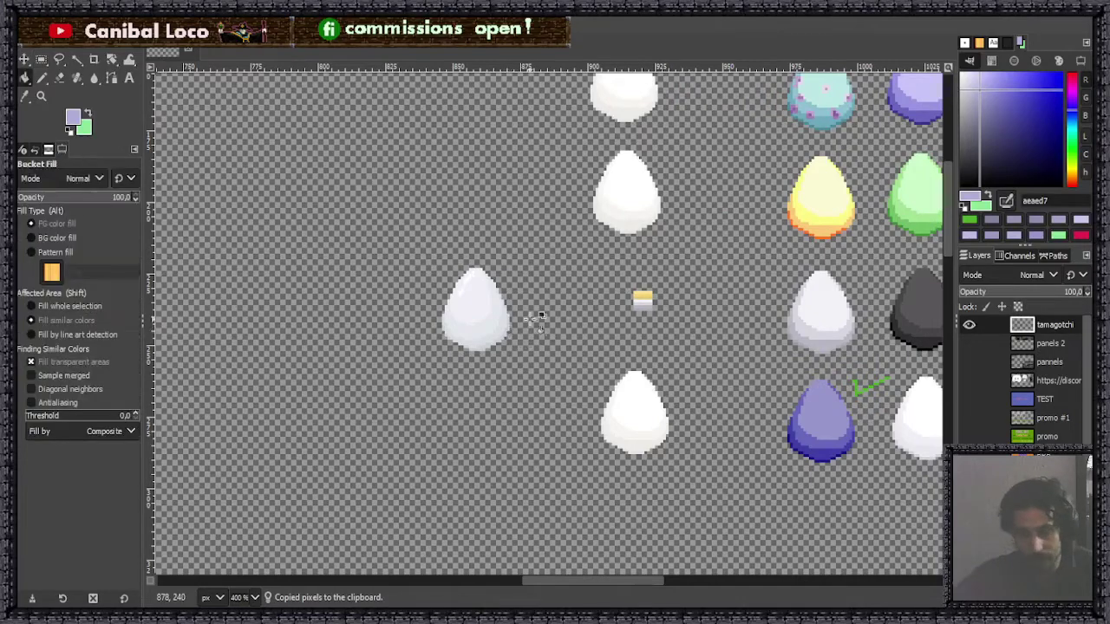
scroll(540, 226, "up", 1)
left_click(651, 185, "ctrl")
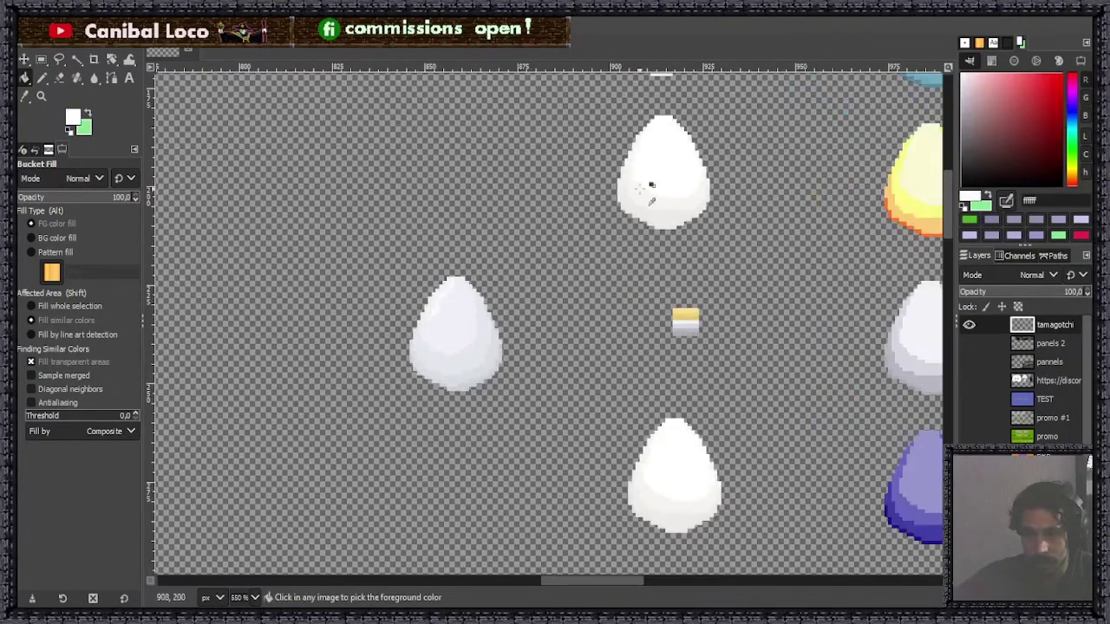
left_click(463, 340)
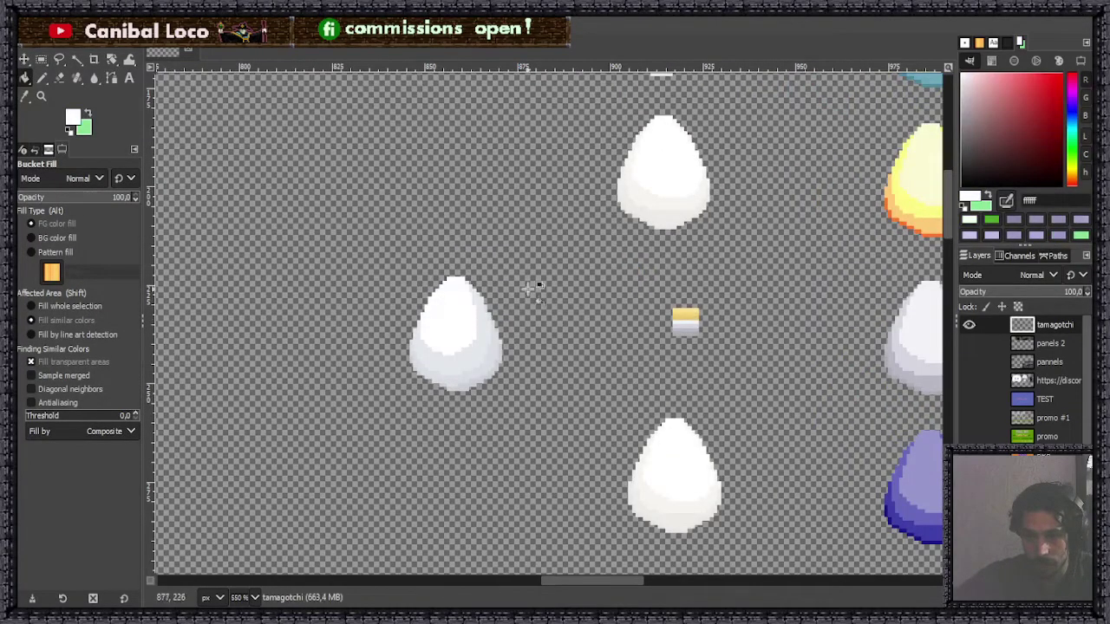
left_click(667, 208, "ctrl")
left_click(475, 358)
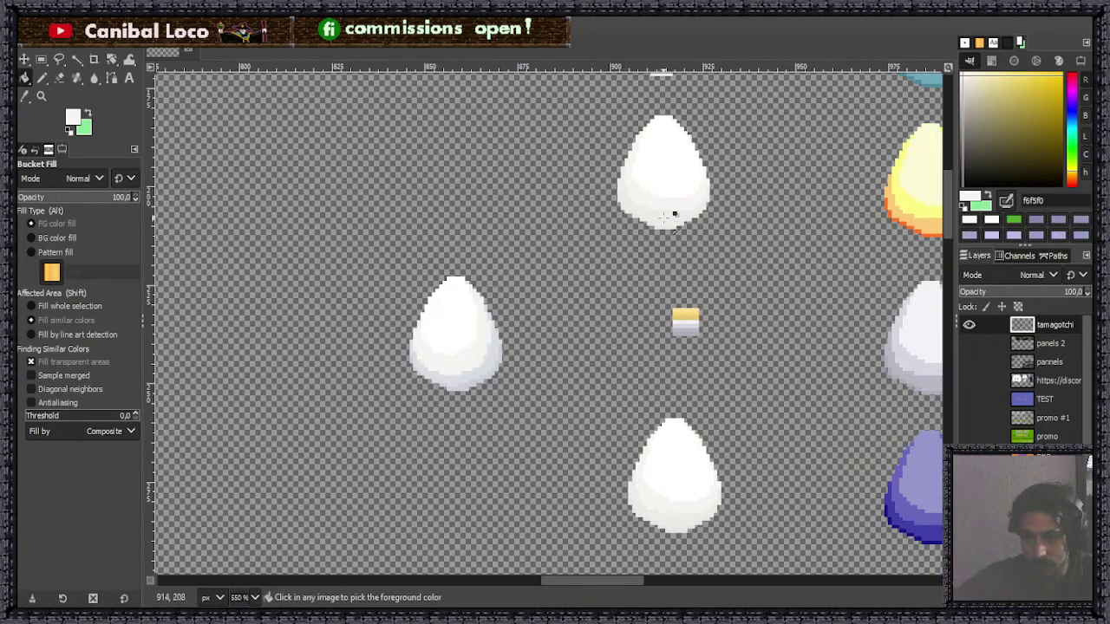
Fill the copy's third shading band with ecebe7 and its darkest base shade with e5e5e5, sampled from the white egg.
left_click(673, 214, "ctrl")
left_click(491, 371)
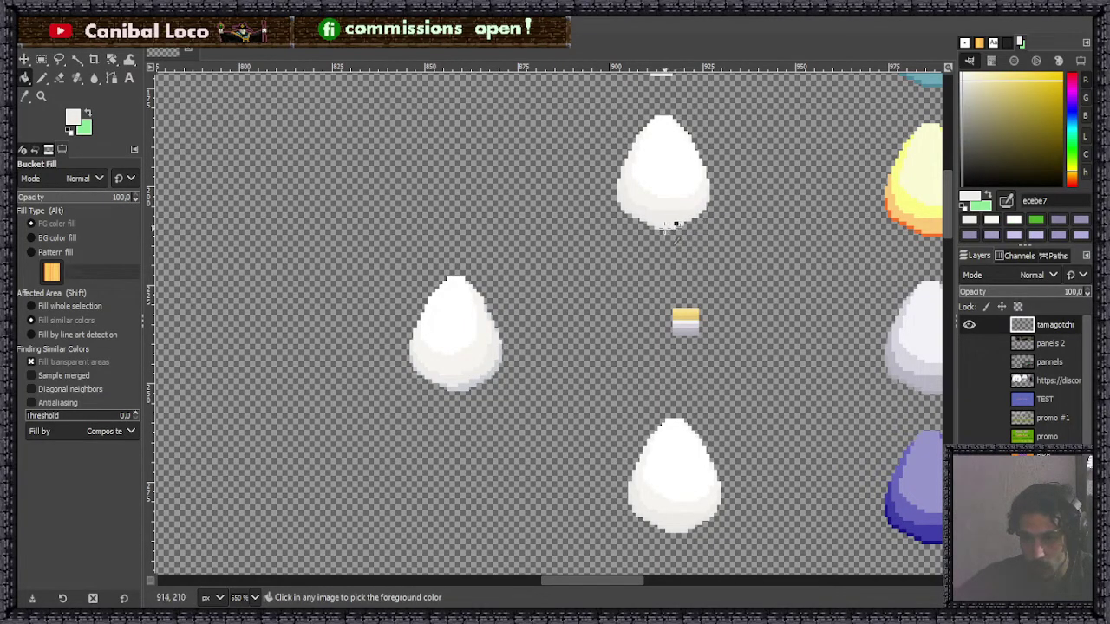
left_click(673, 223, "ctrl")
left_click(475, 381)
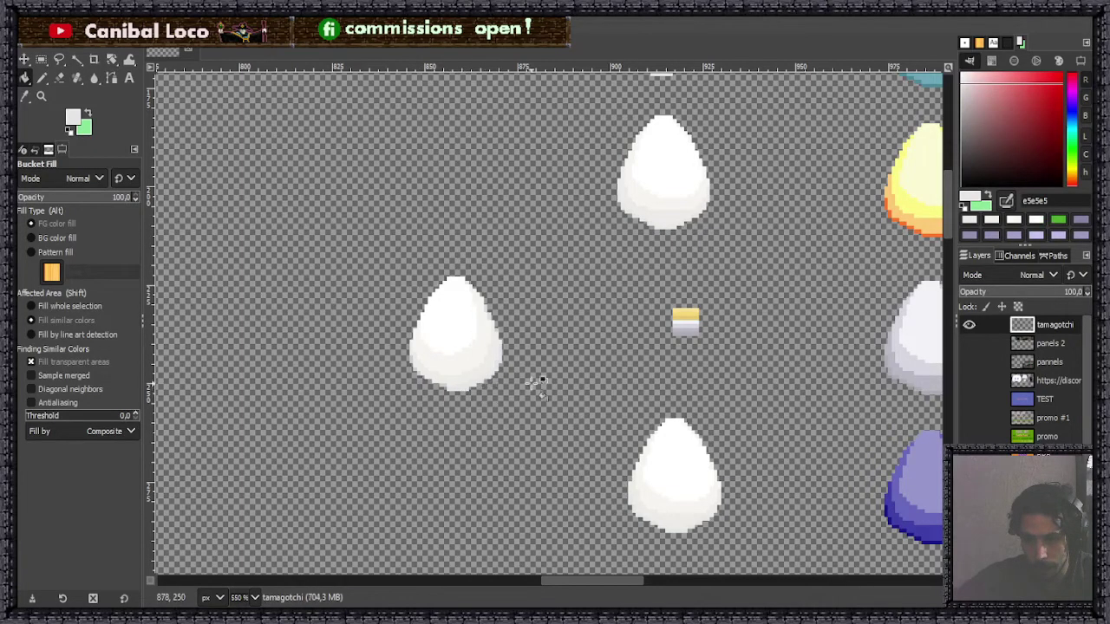
Fill the leftover lavender edge pixels along the sides of the white egg copy with e5e5e5.
scroll(485, 373, "up", 6, "ctrl")
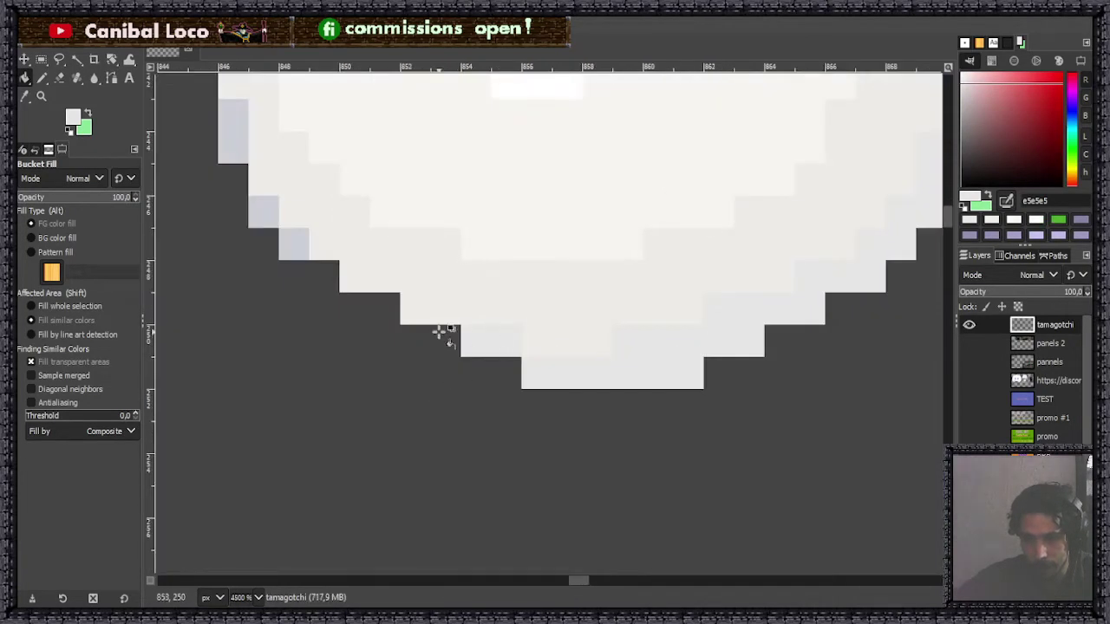
left_click(293, 243)
left_click(265, 212)
left_click(235, 143)
scroll(483, 218, "down", 4)
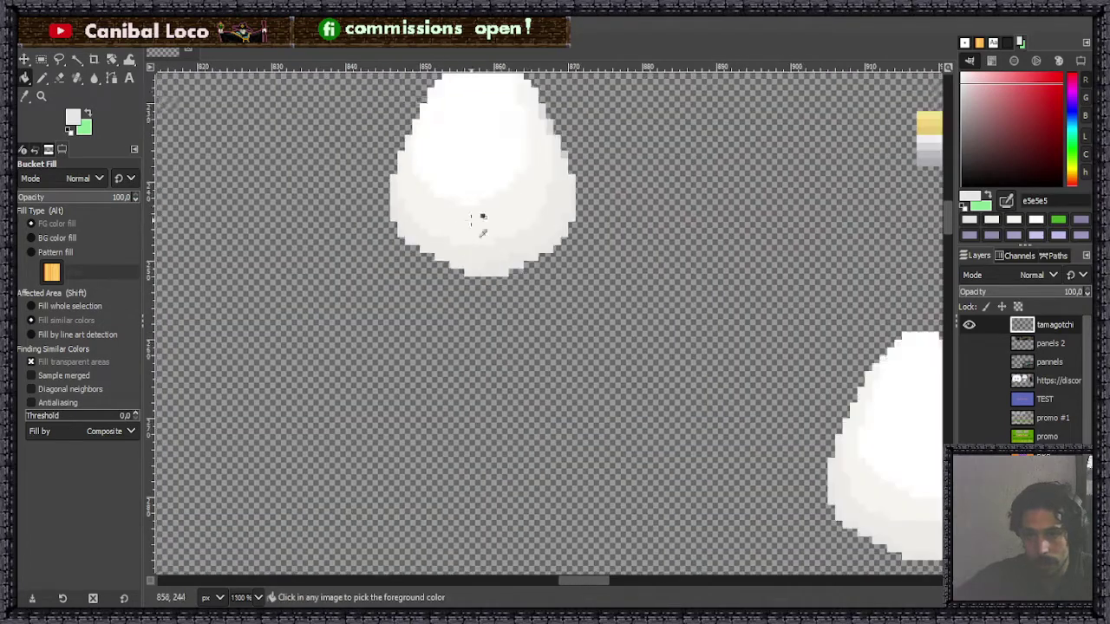
scroll(529, 123, "up", 2)
left_click(606, 185)
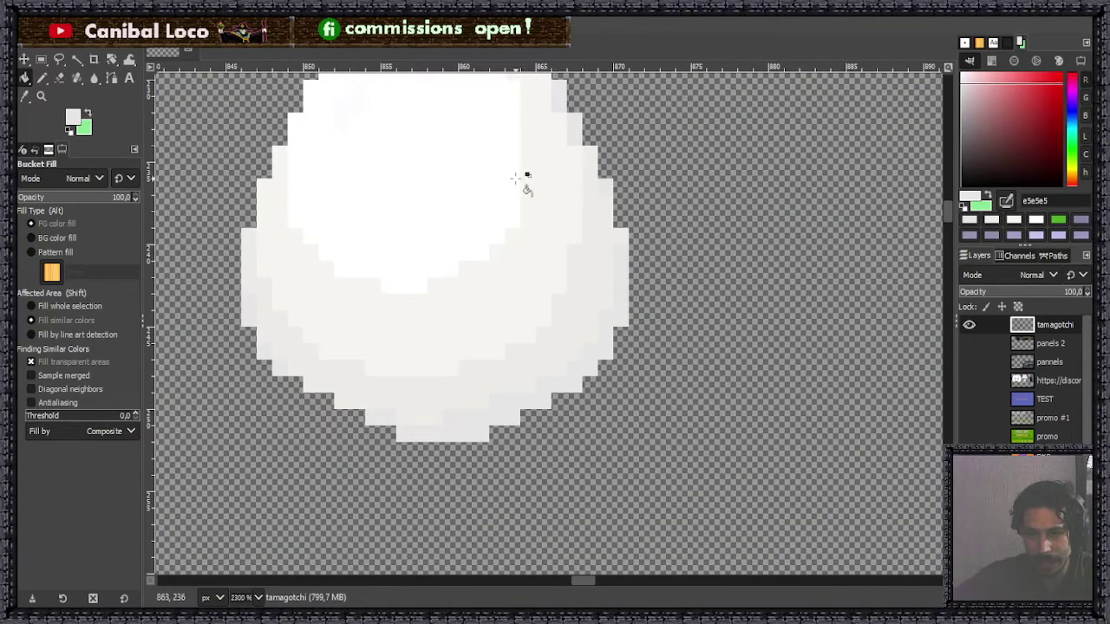
Mark the two faint highlight patches on the white egg copy by bucket filling them with red c46262.
scroll(520, 187, "up", 2)
scroll(357, 176, "up", 2)
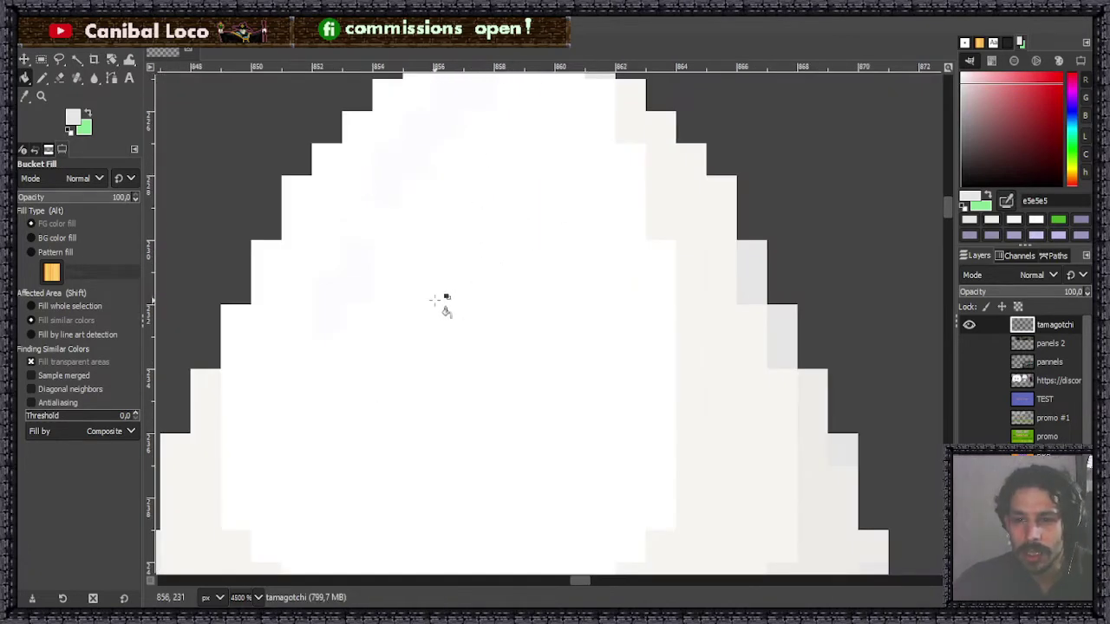
left_click(476, 127, "ctrl")
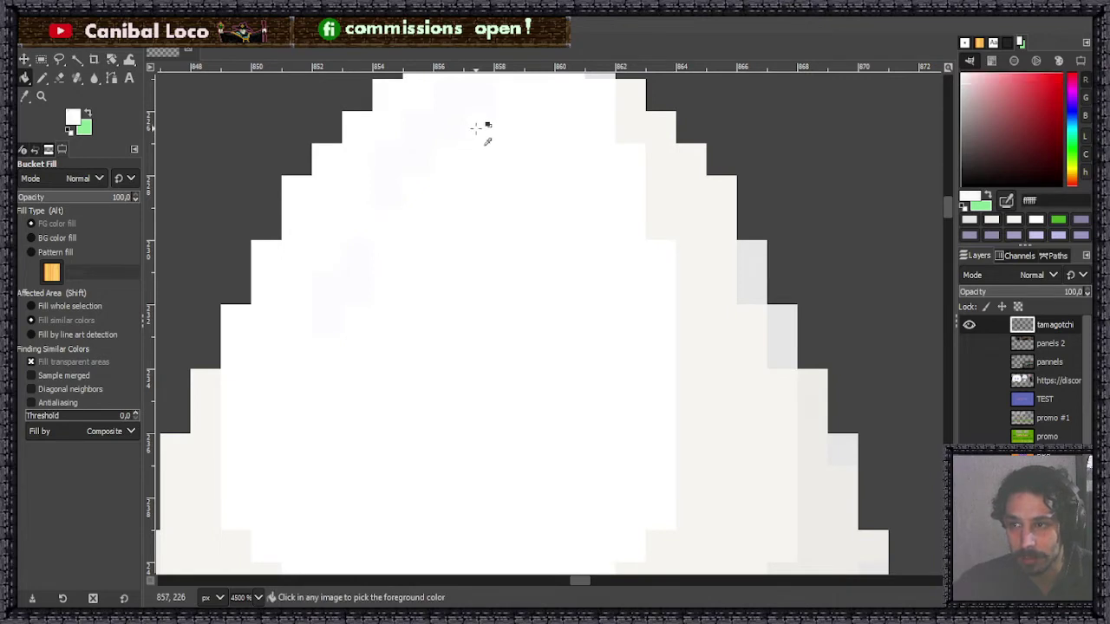
left_click(983, 121)
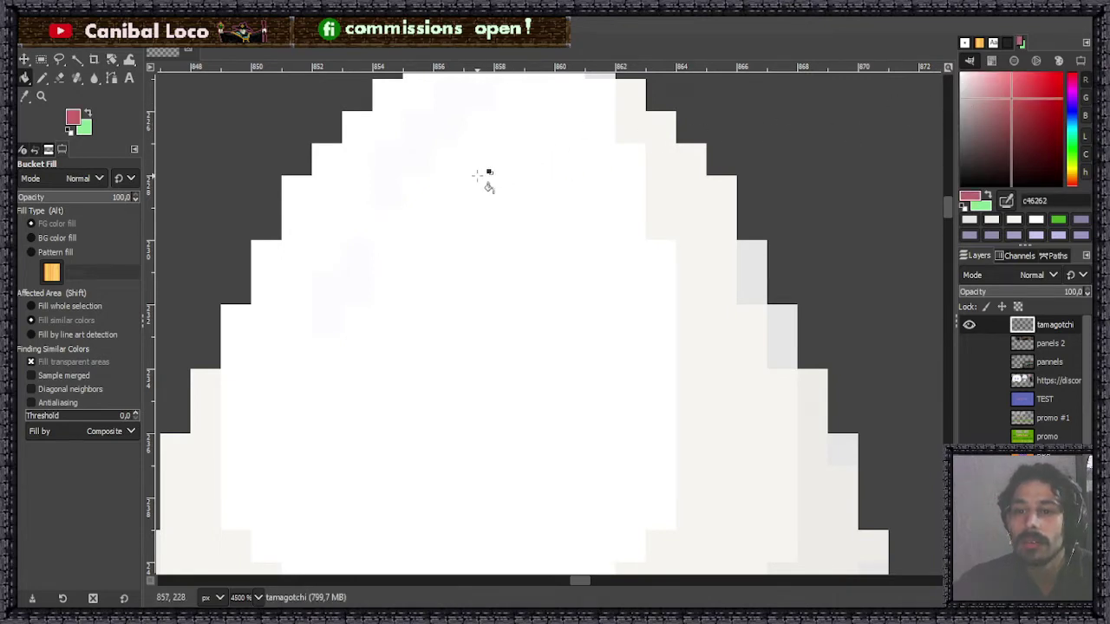
left_click(406, 209)
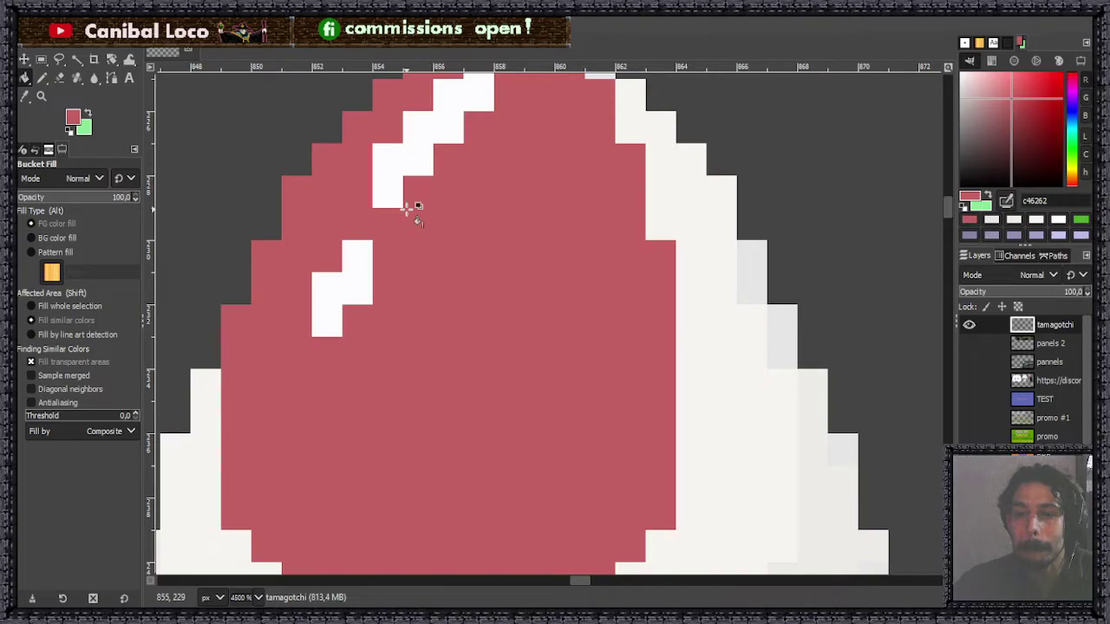
key("ctrl+z")
left_click(408, 166)
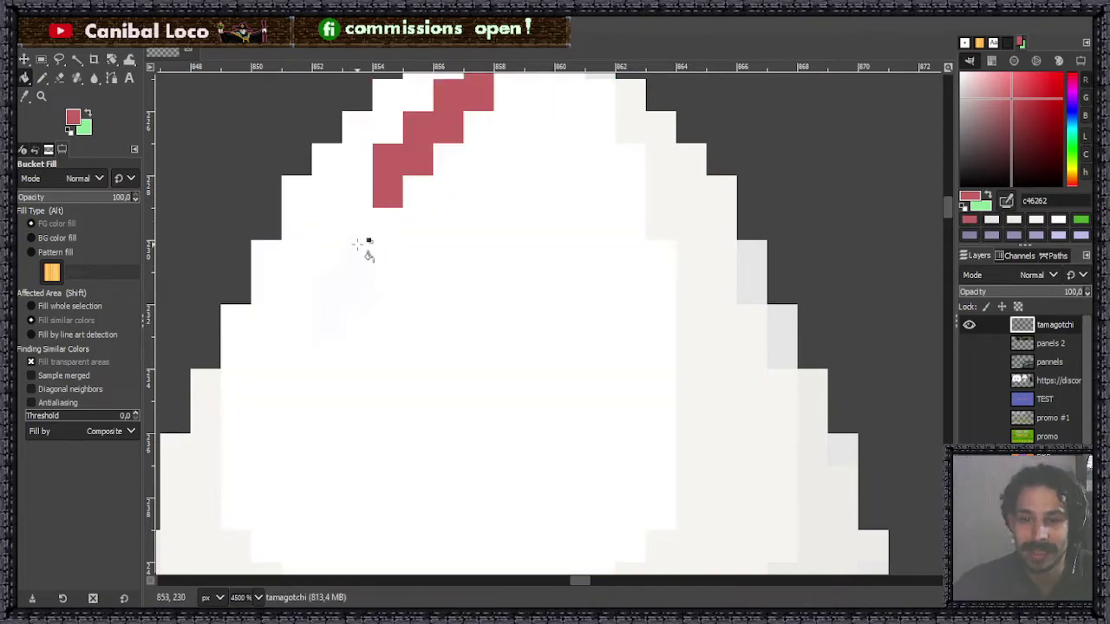
left_click(358, 244)
scroll(537, 196, "down", 6)
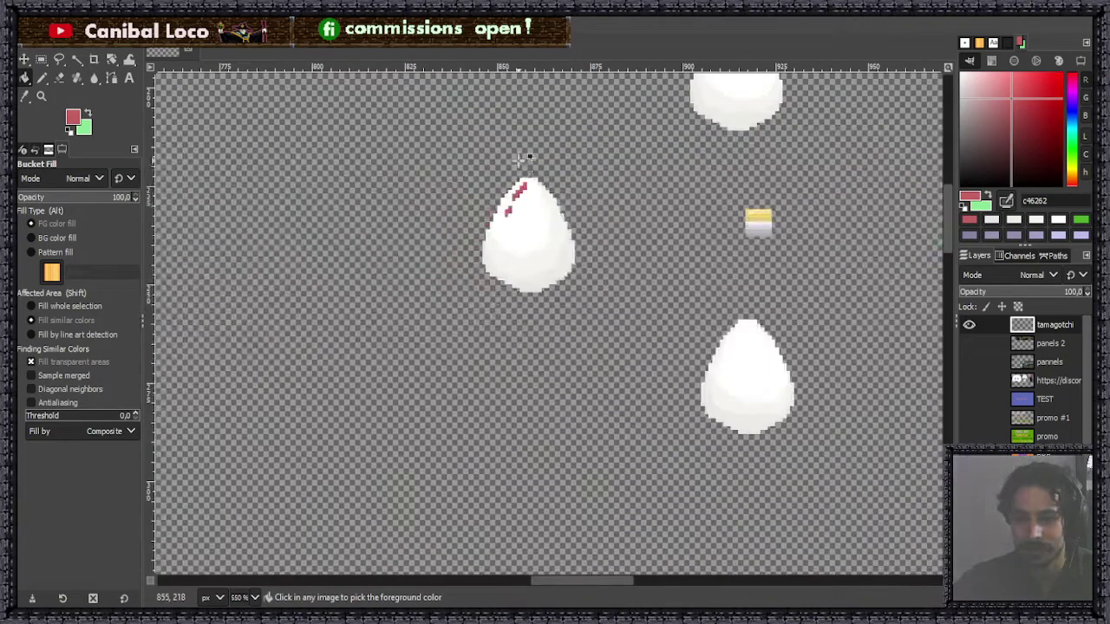
Repaint both red highlight patches on the white egg copy with f6f5f0 sampled from its second band, and save the image.
scroll(520, 158, "up", 3)
key("n")
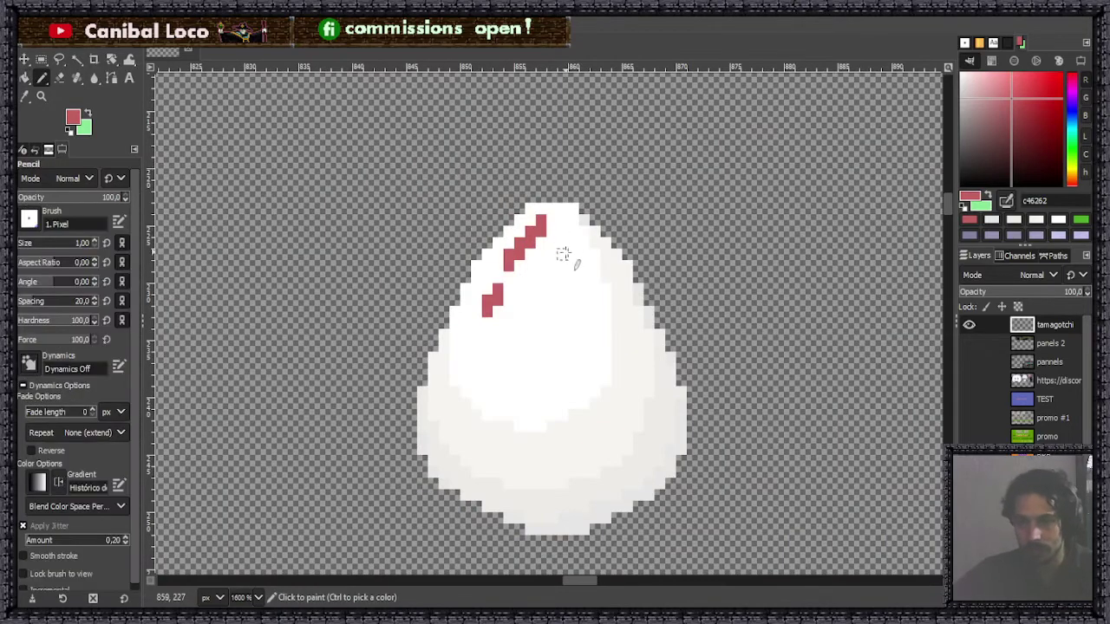
left_click(612, 431, "ctrl")
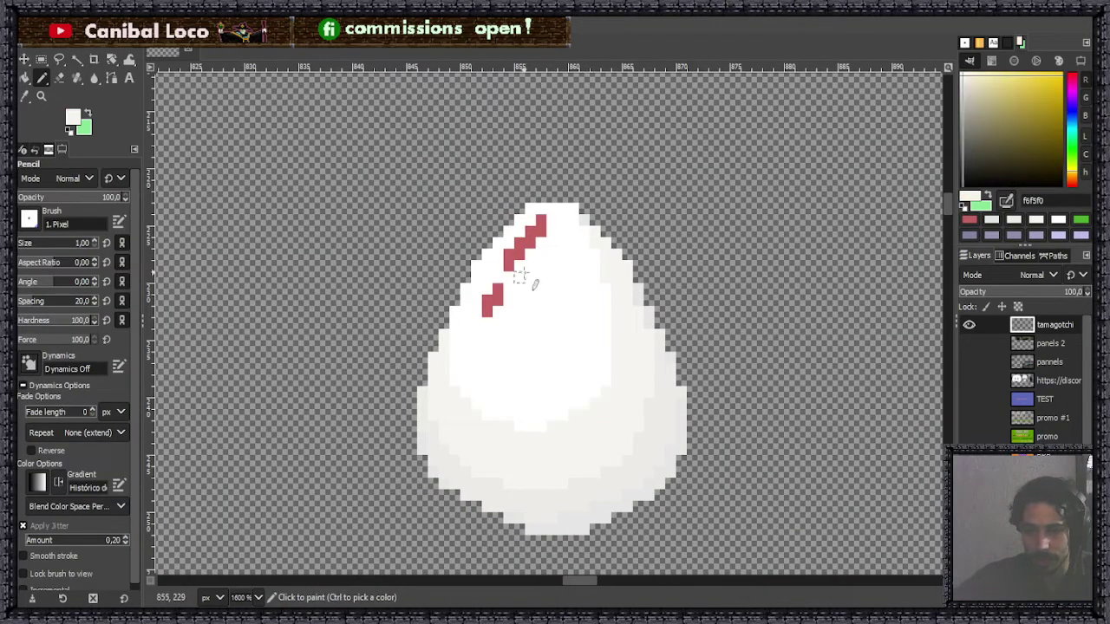
left_click(497, 293)
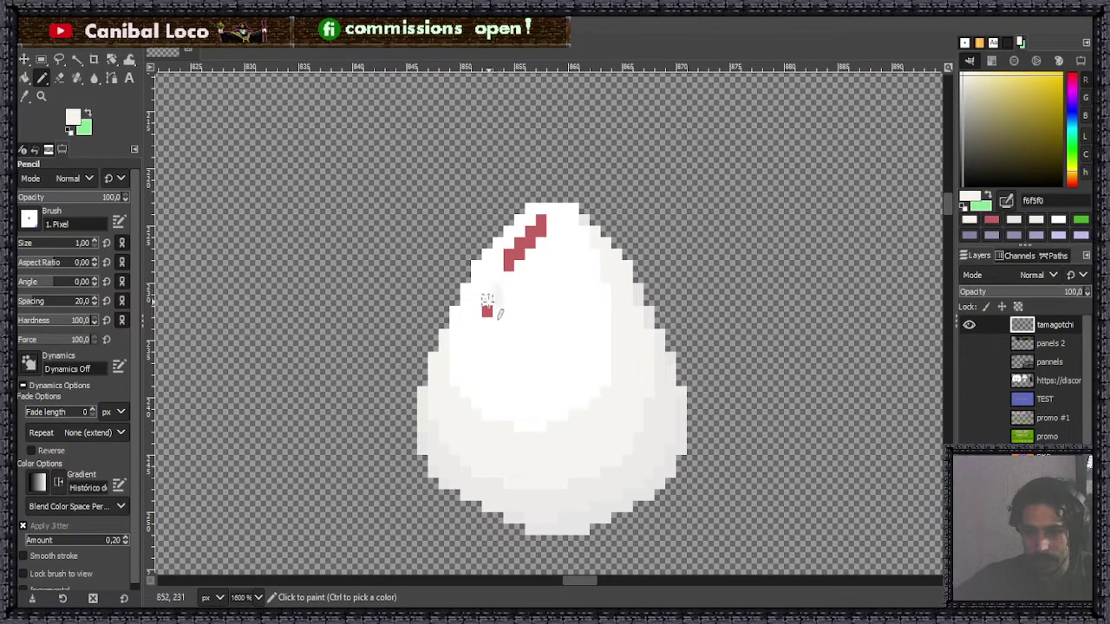
left_click(487, 310)
key("shift+b")
left_click(524, 248)
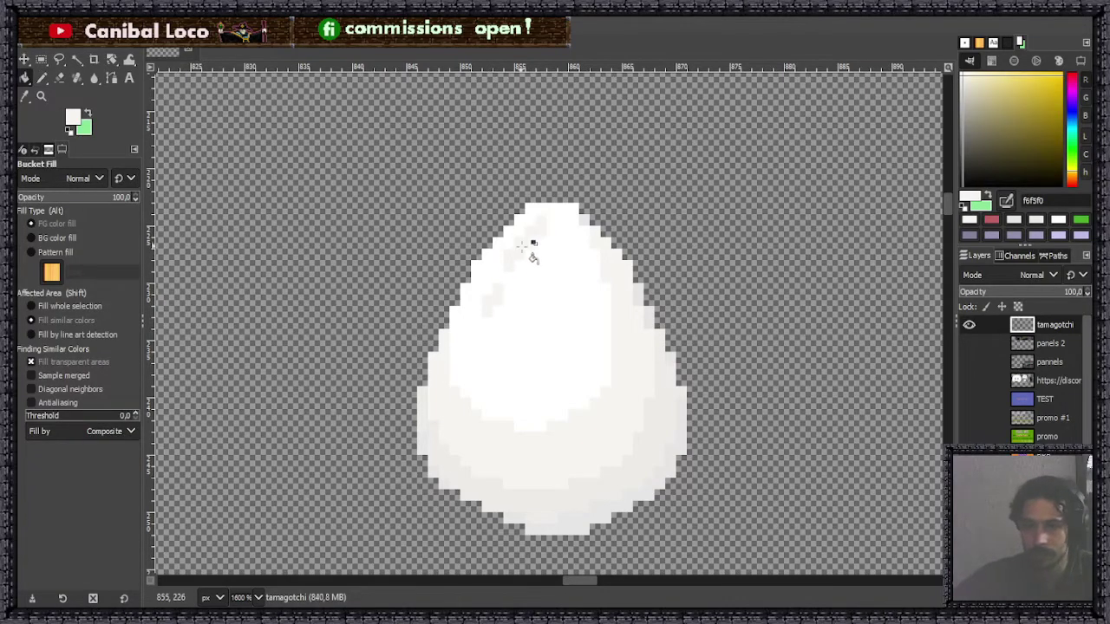
key("ctrl+s")
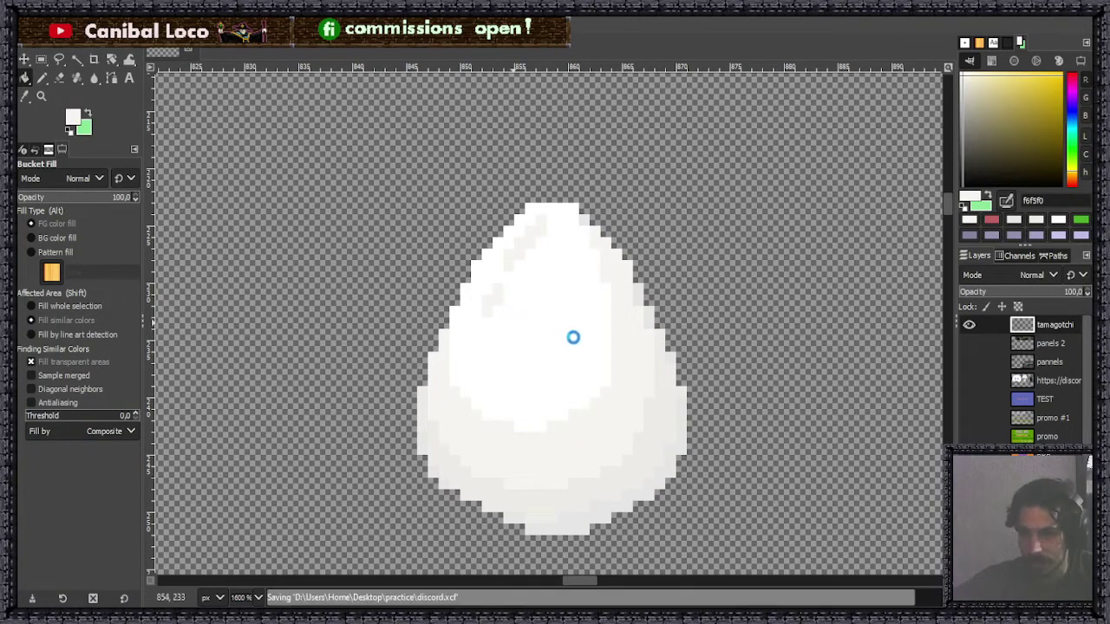
Delete the two spare white egg copies below the pale green egg and clear the selection.
scroll(542, 330, "down", 3)
scroll(530, 287, "up", 1)
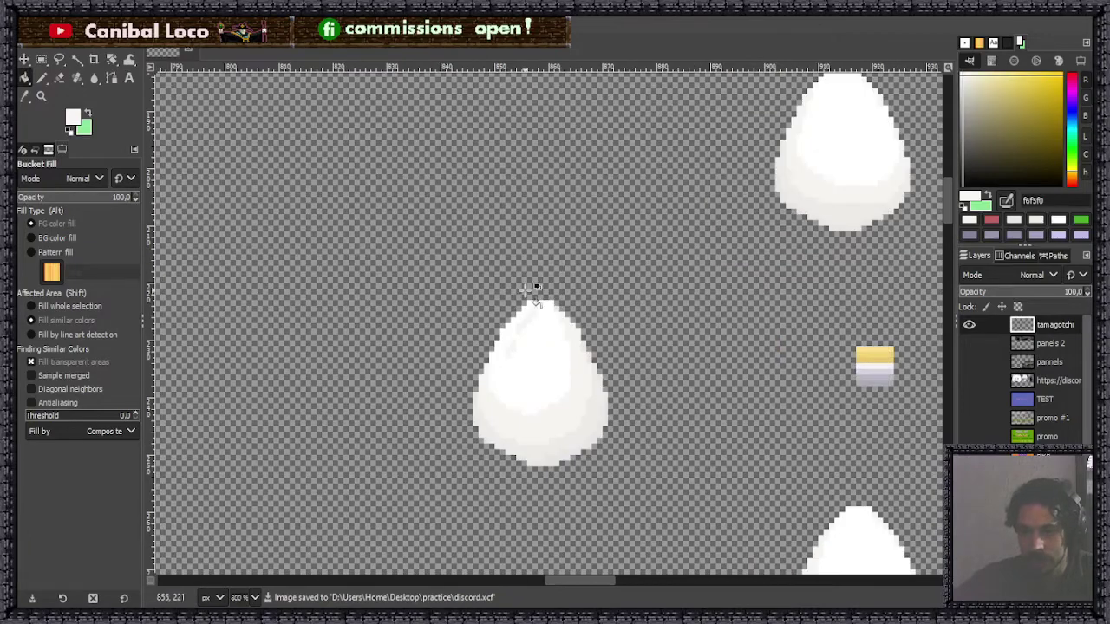
key("n")
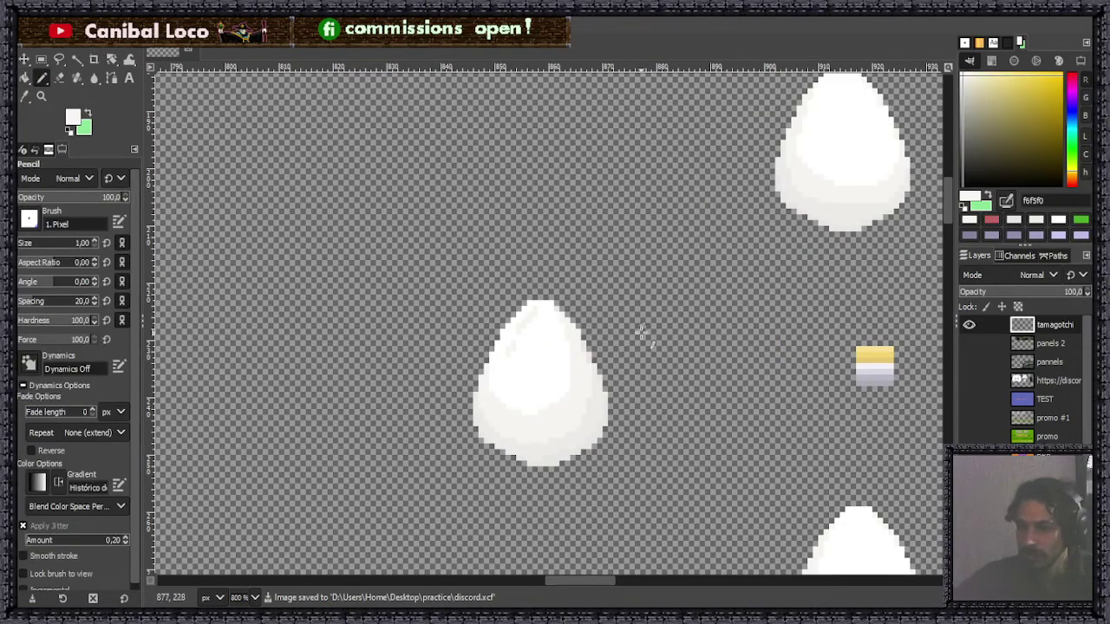
scroll(643, 425, "down", 5)
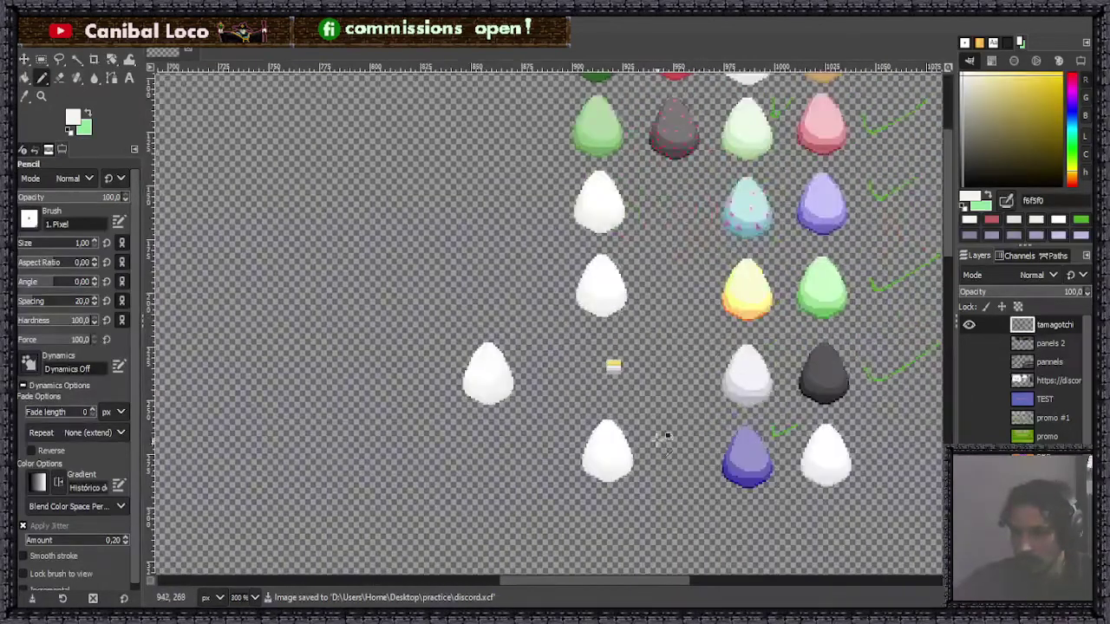
scroll(663, 416, "down", 1)
scroll(631, 274, "up", 2)
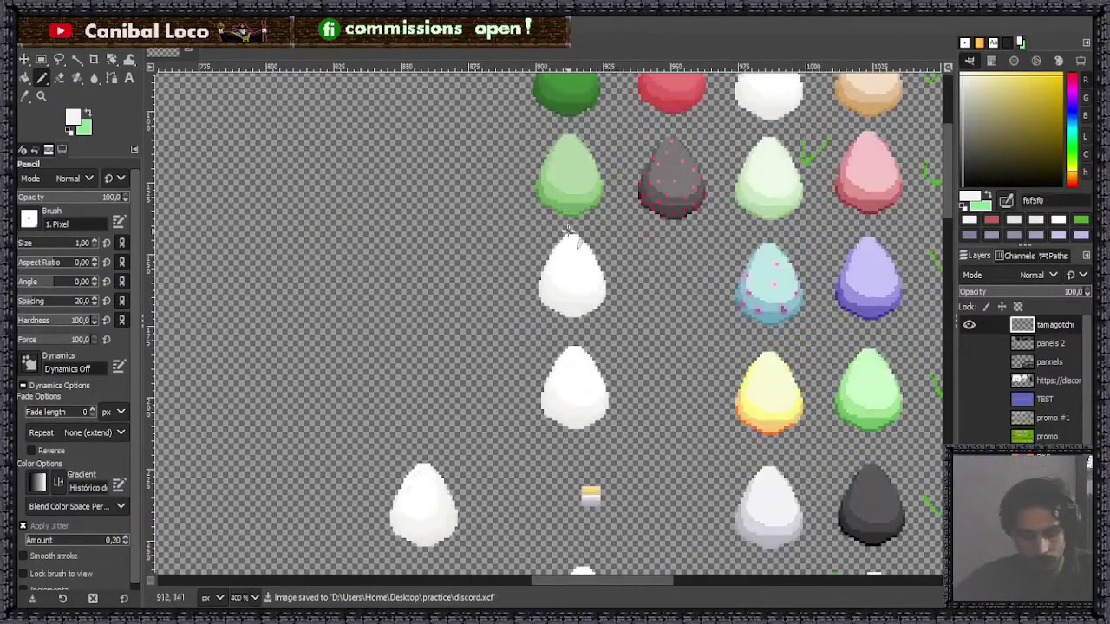
key("r")
mouse_move(512, 232)
left_mouse_down()
mouse_move(577, 279)
mouse_move(637, 446)
left_mouse_up()
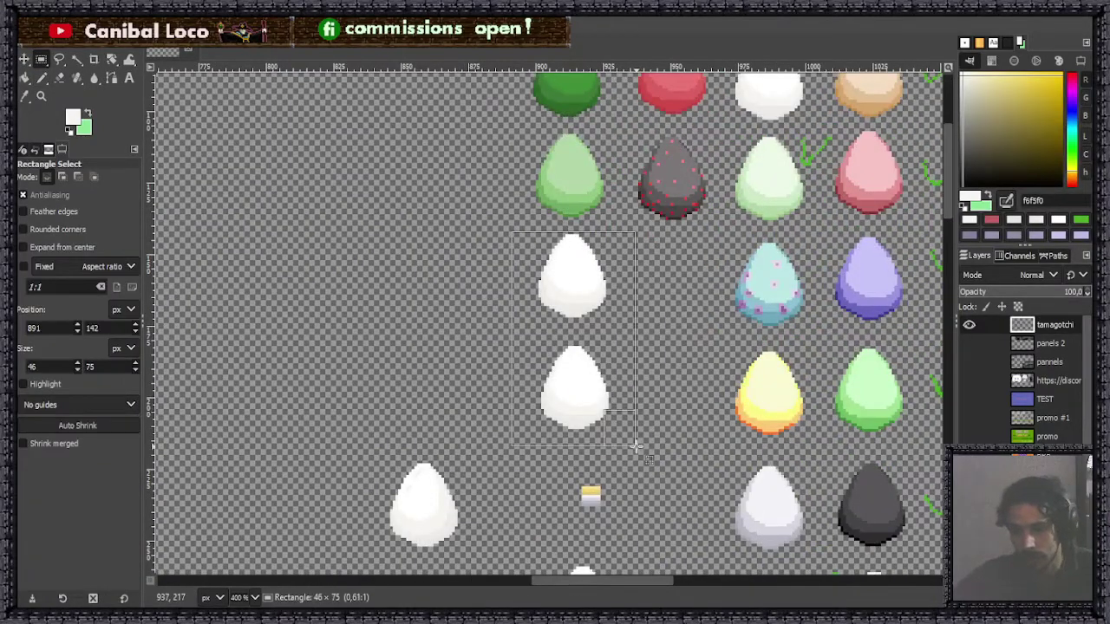
key("Delete")
left_click(685, 433)
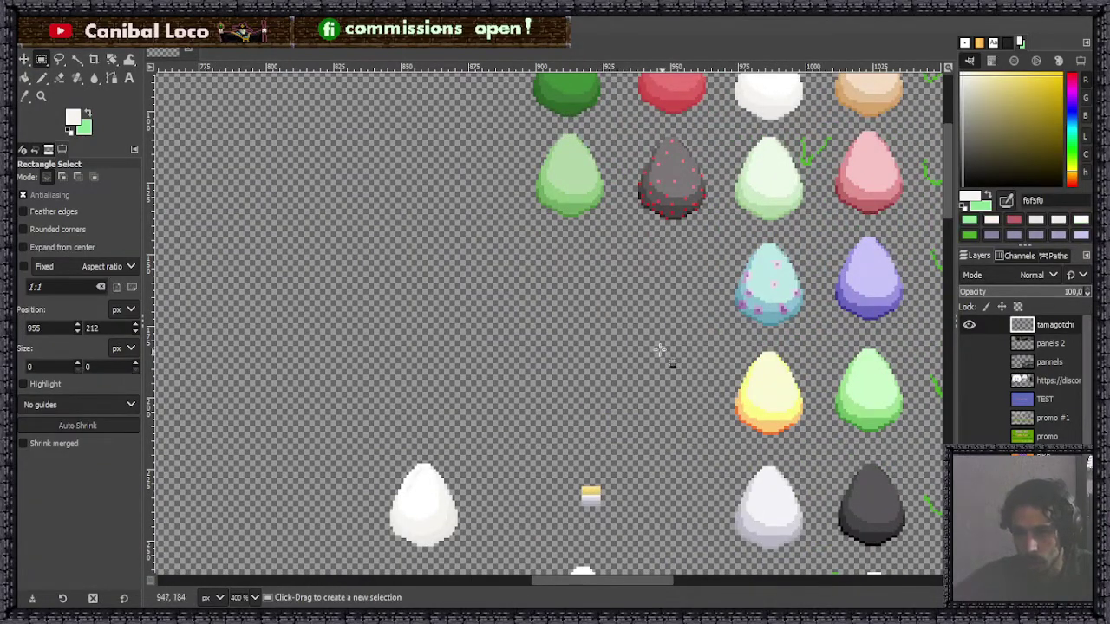
Delete the remaining spare white egg copy below the small yellow and grey palette swatch, and clear the selection.
scroll(641, 431, "up", 3)
scroll(618, 342, "down", 6)
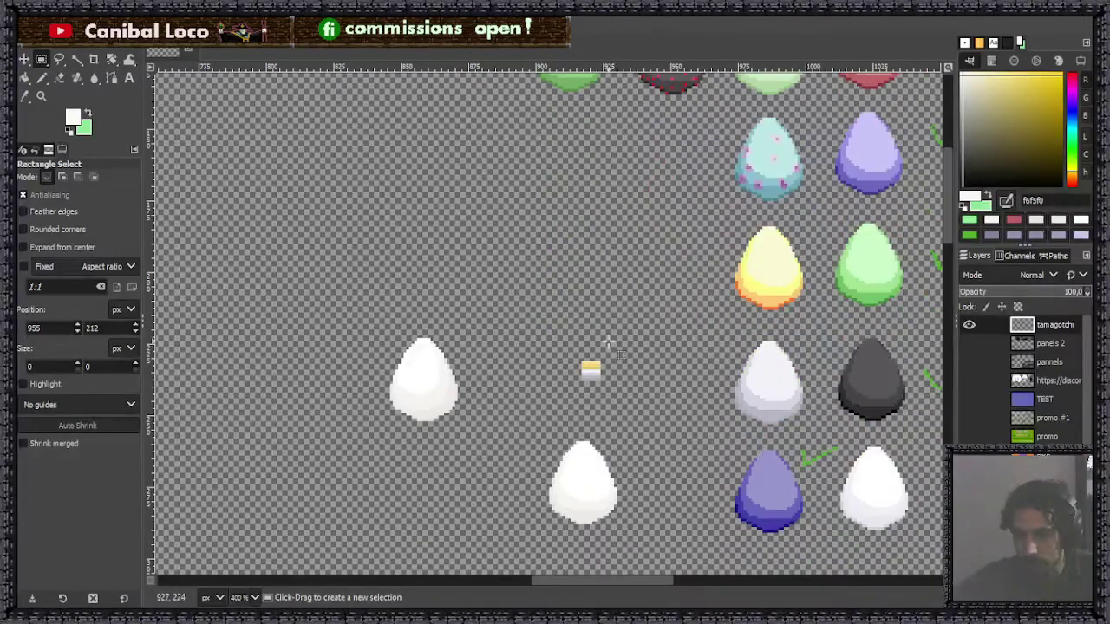
left_click_drag(511, 418, 663, 539)
key("Delete")
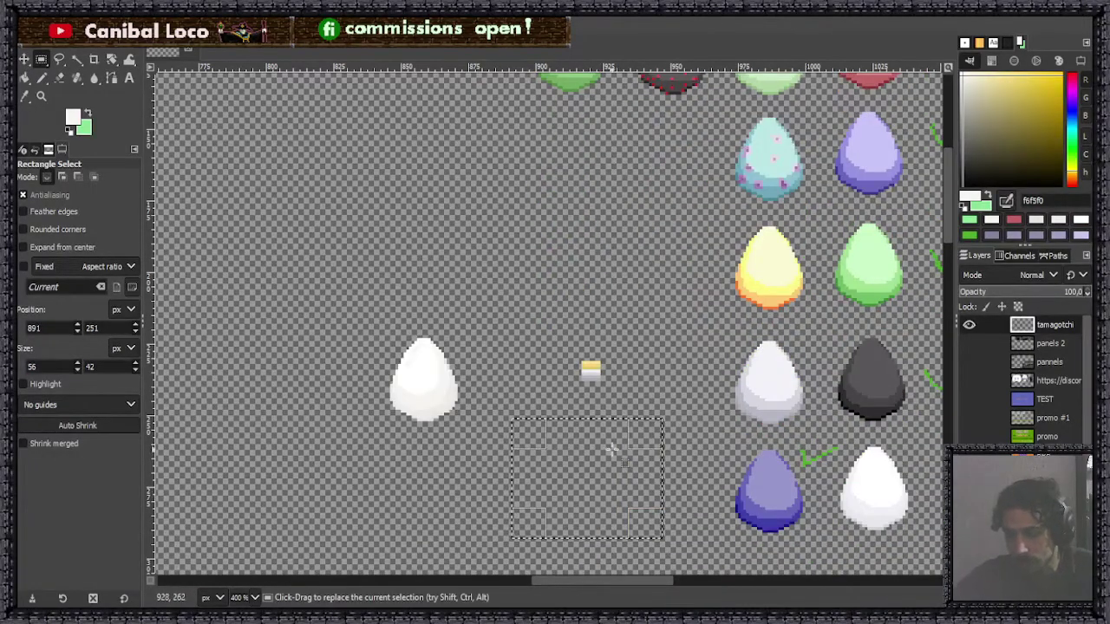
left_click(639, 244)
scroll(607, 309, "down", 3)
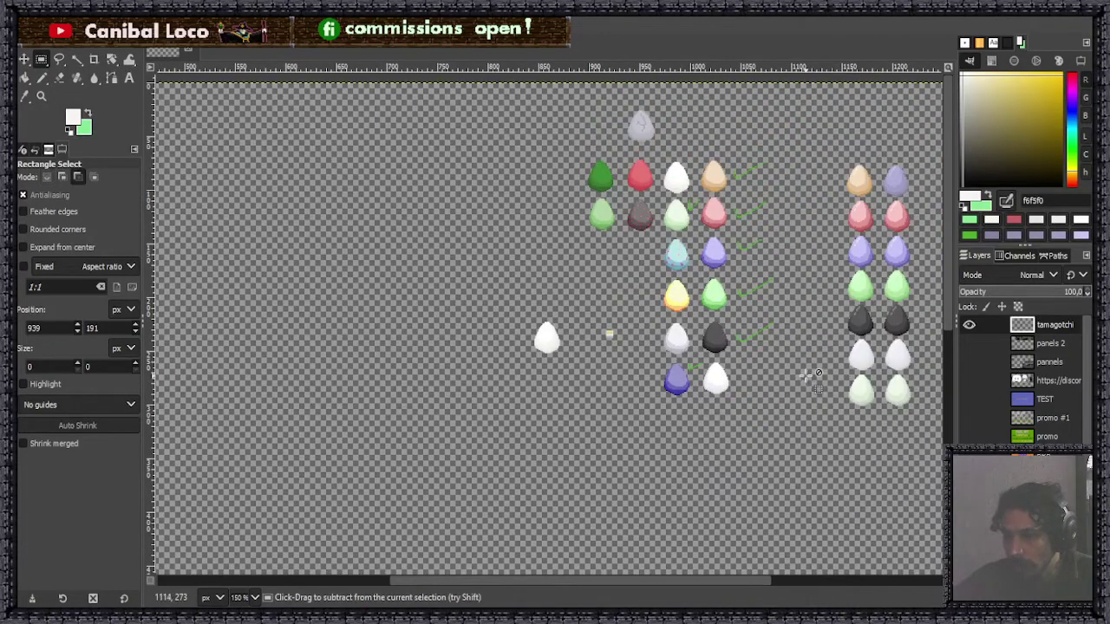
Pencil a check mark beside the original white egg in green 4bae26 sampled from the existing marks, and save the image.
scroll(763, 386, "up", 3)
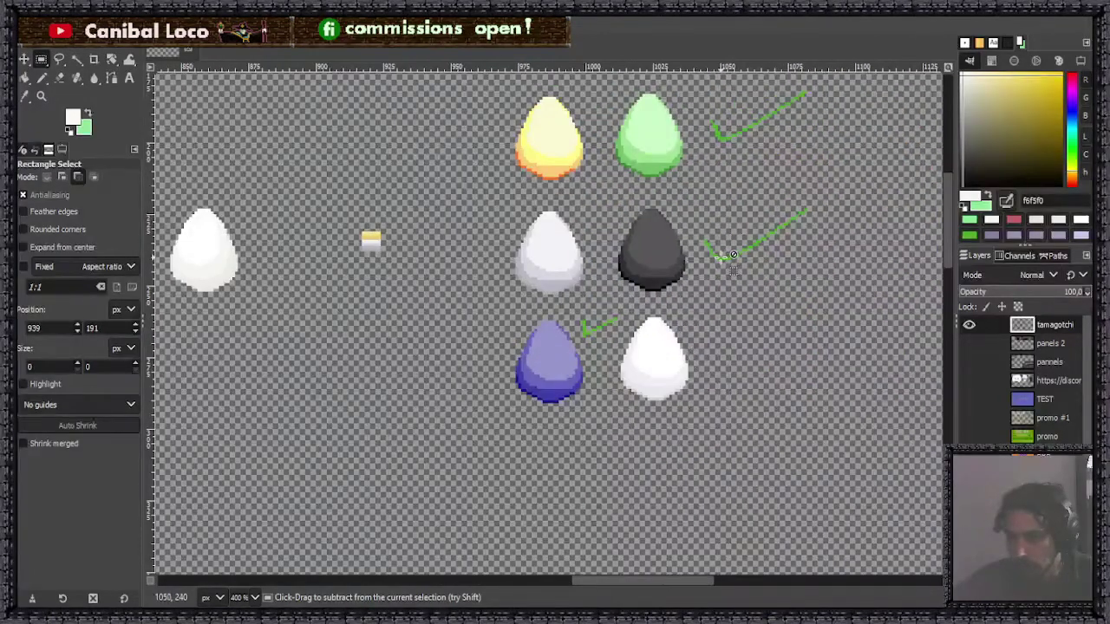
key("n")
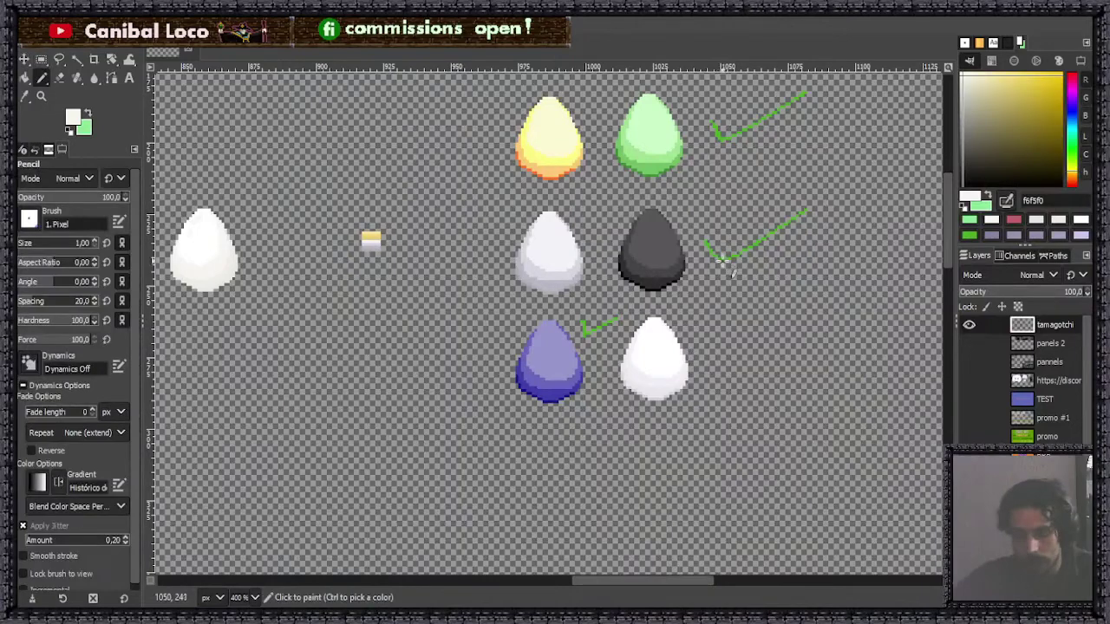
left_click(597, 326, "ctrl")
left_click_drag(712, 347, 756, 354)
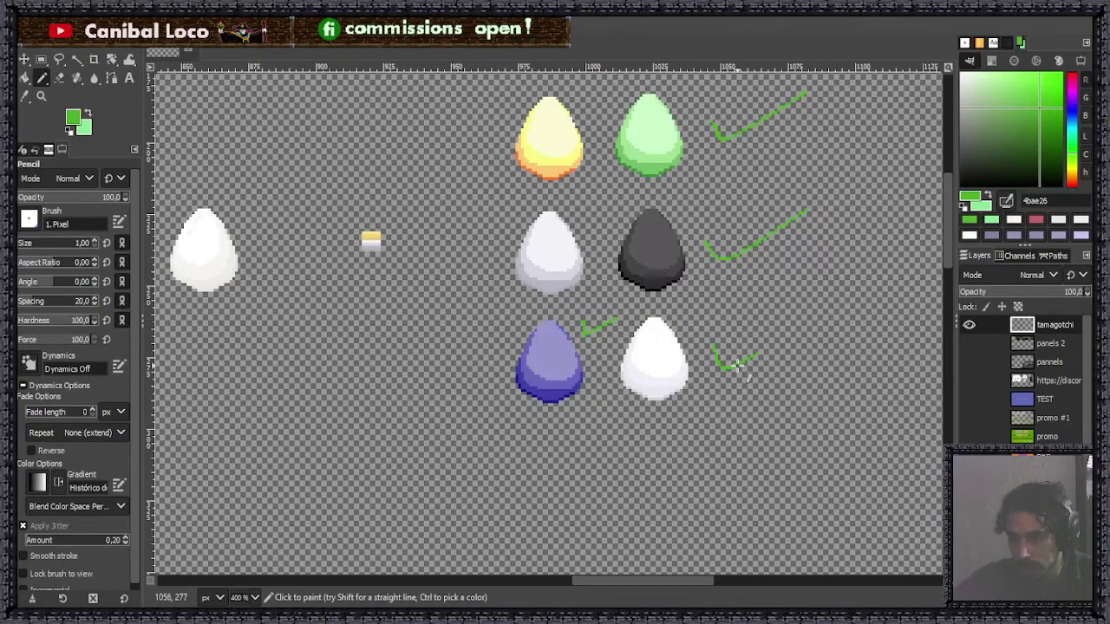
scroll(834, 317, "down", 5)
key("ctrl+s")
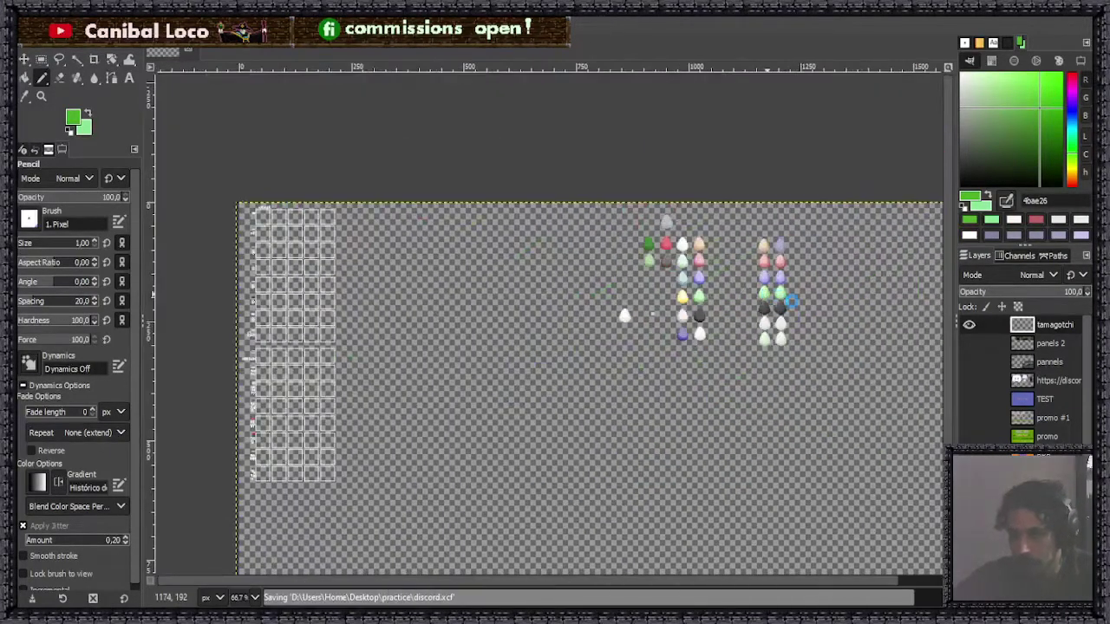
Look over the original eggs and their shaded copies for what remains, saving the image again.
scroll(795, 298, "up", 3)
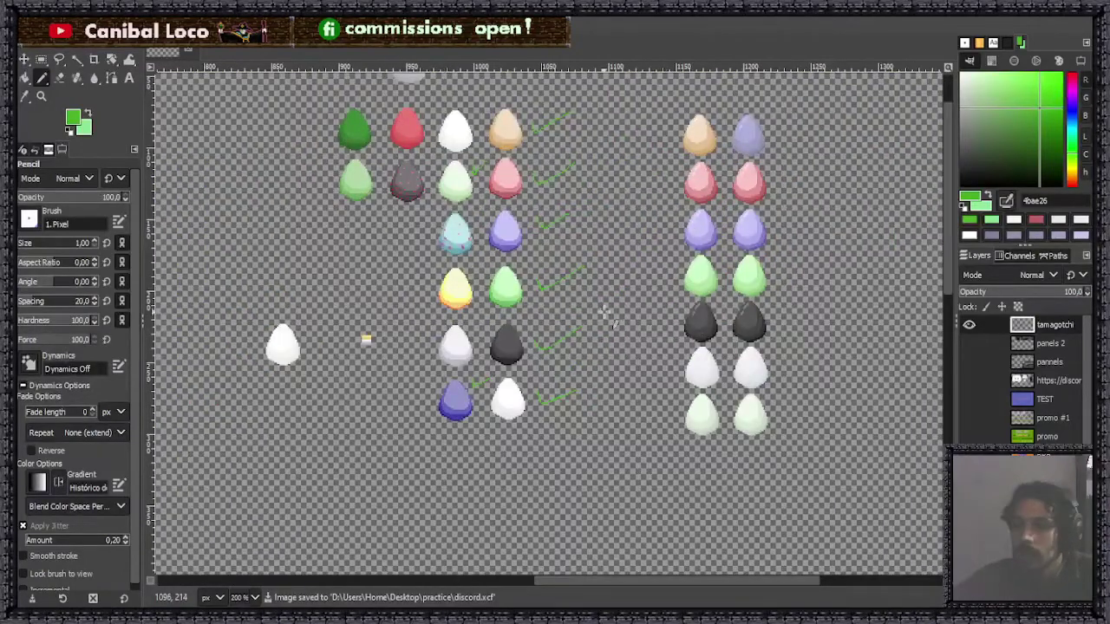
scroll(605, 316, "up", 2)
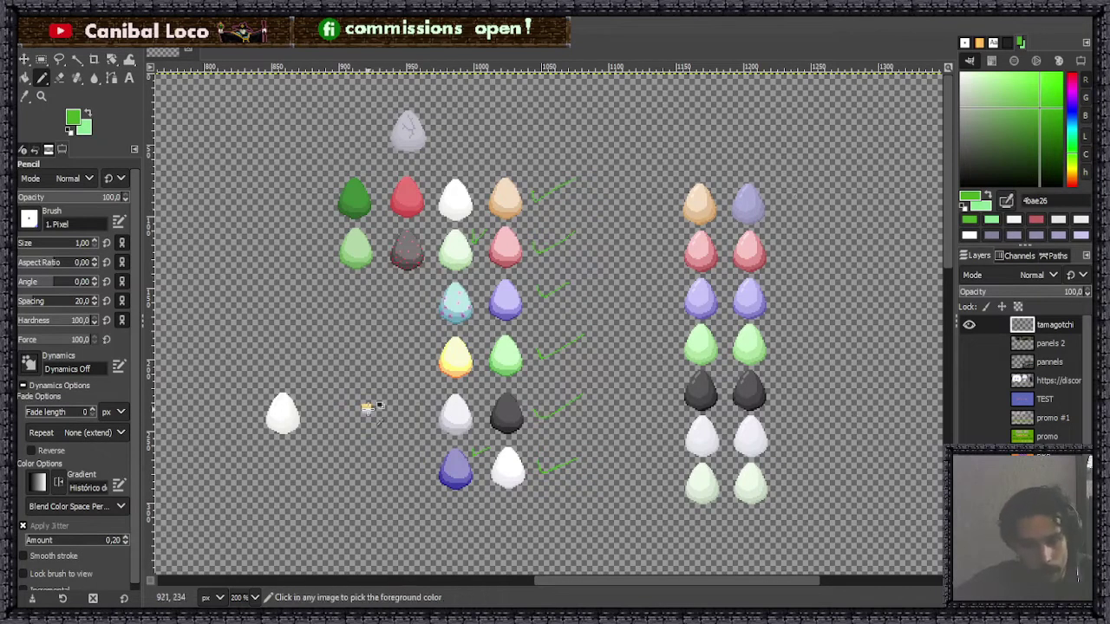
scroll(316, 390, "down", 3)
scroll(313, 386, "up", 5)
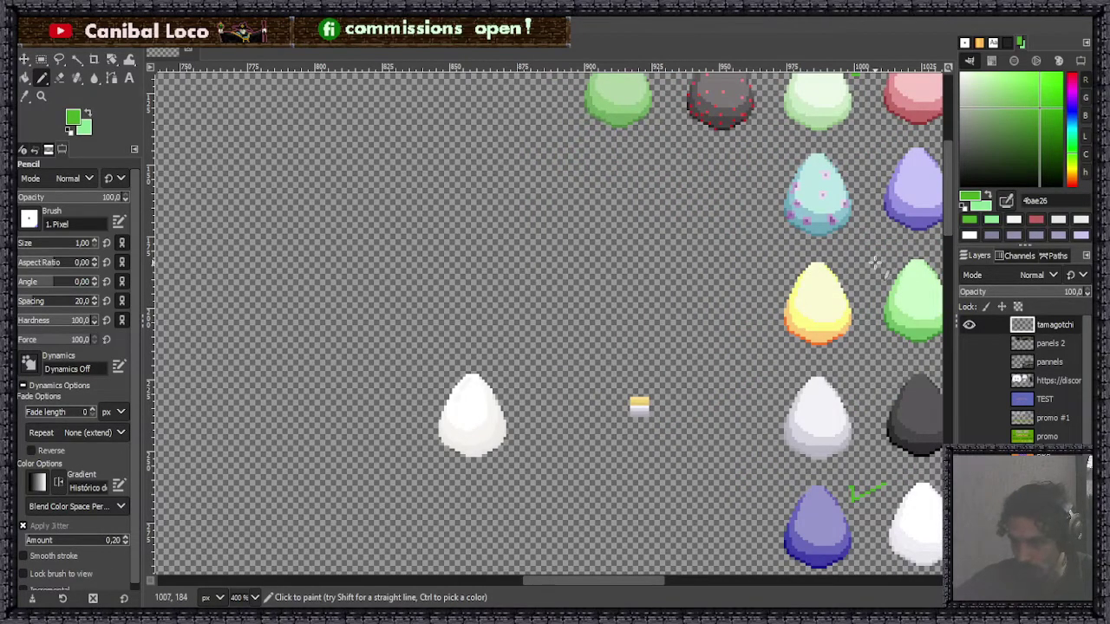
key("ctrl+s")
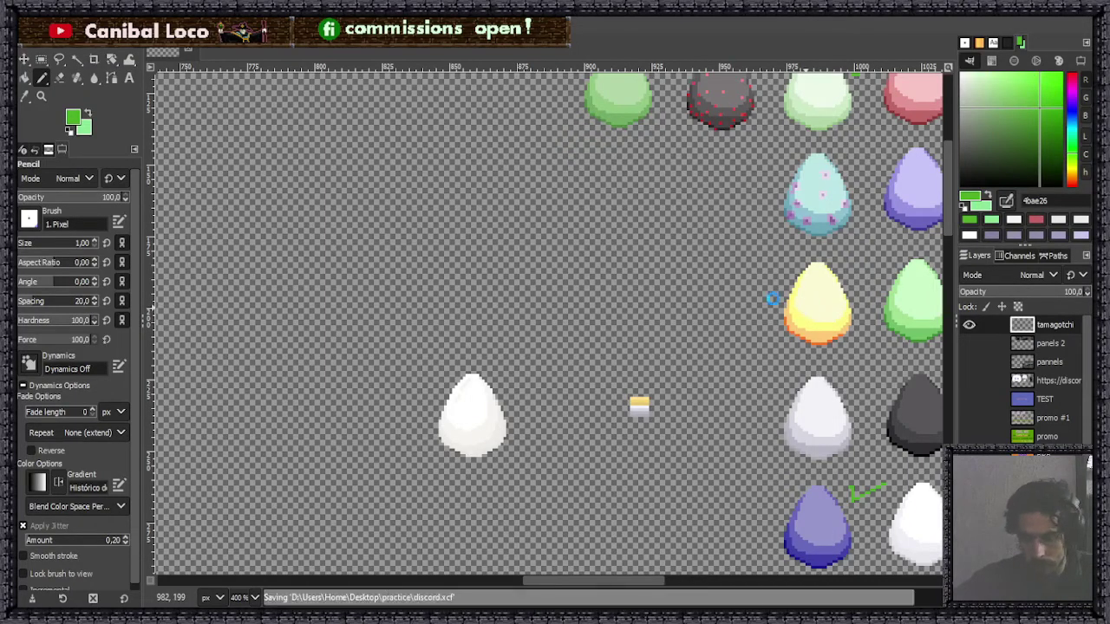
scroll(678, 332, "down", 5)
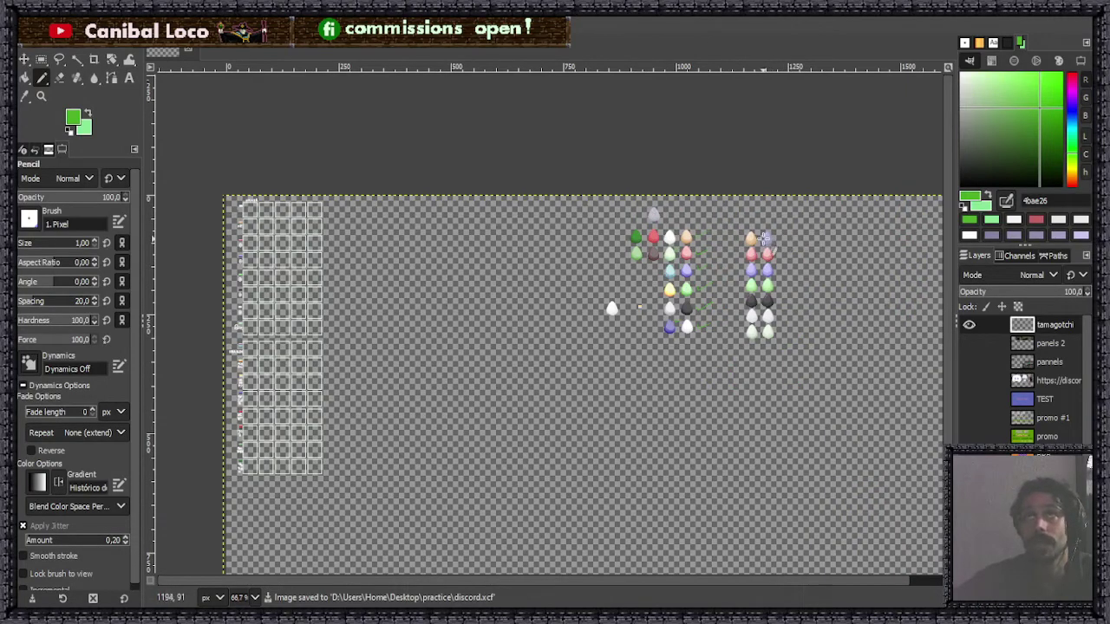
scroll(761, 239, "up", 6)
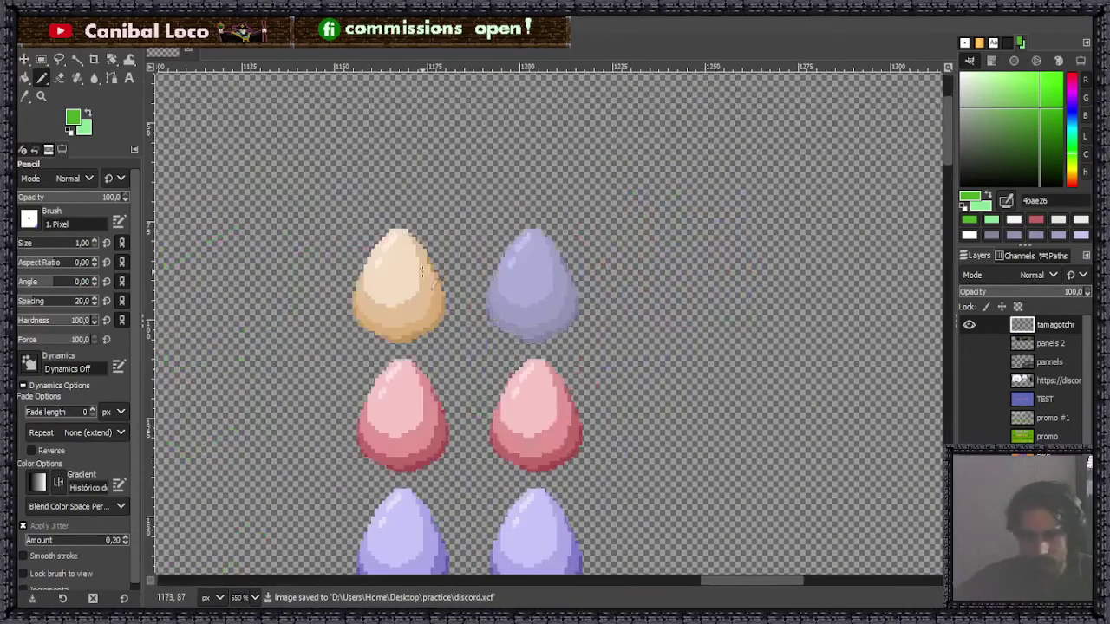
key("r")
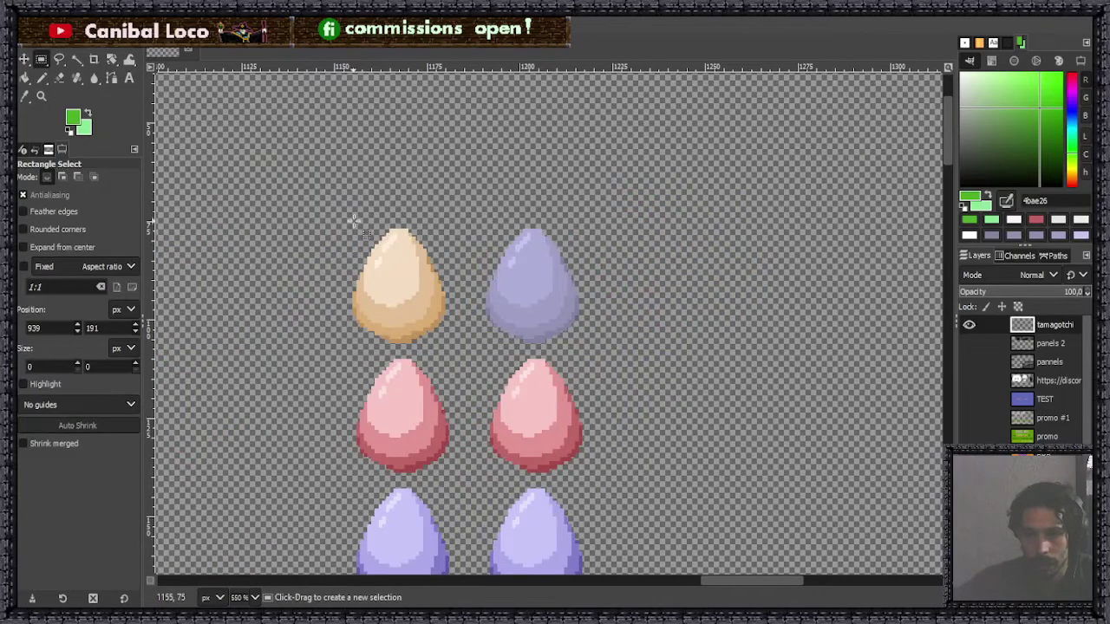
scroll(493, 236, "down", 7, "ctrl")
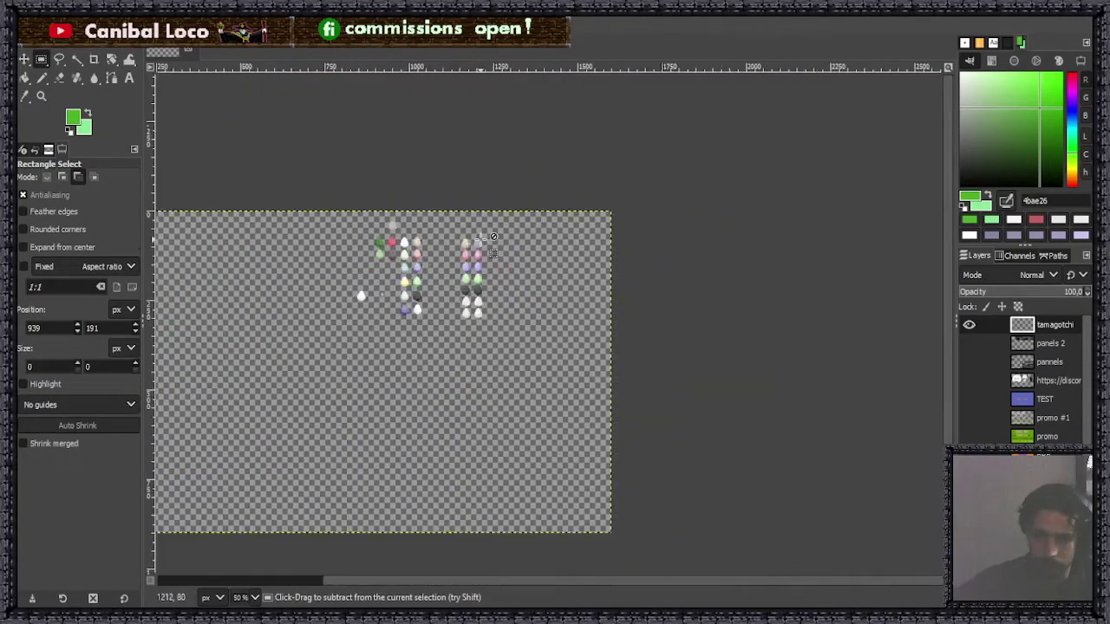
scroll(520, 225, "up", 6, "ctrl")
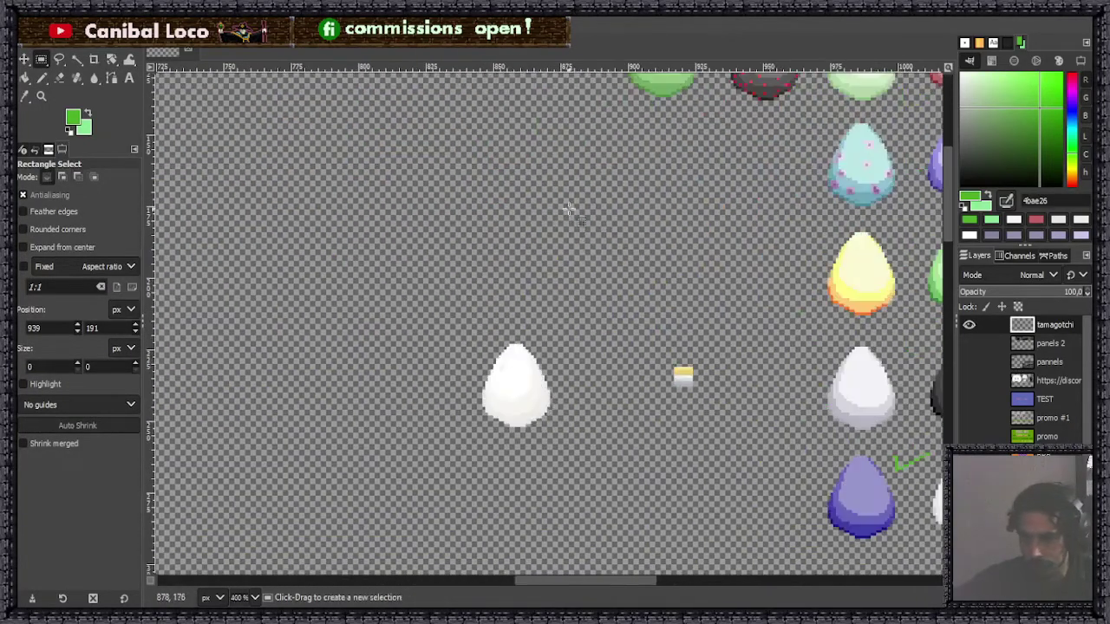
Choose yellow ece46d and pencil two vertical bars, each one pixel wide and three tall, above the white egg copy.
key("n")
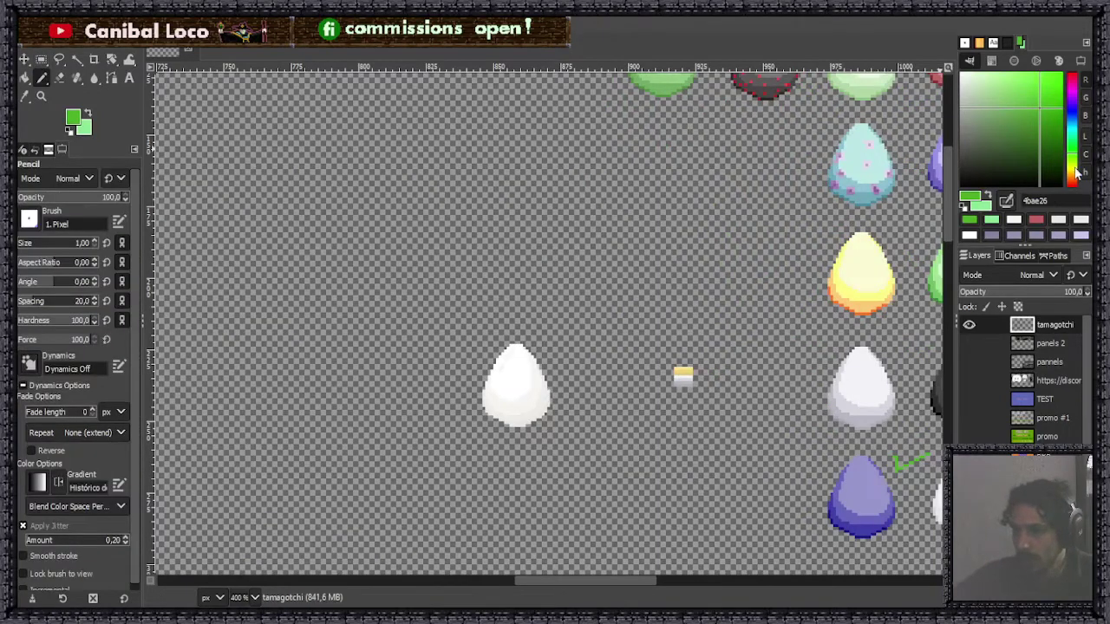
left_click_drag(1075, 173, 1071, 178)
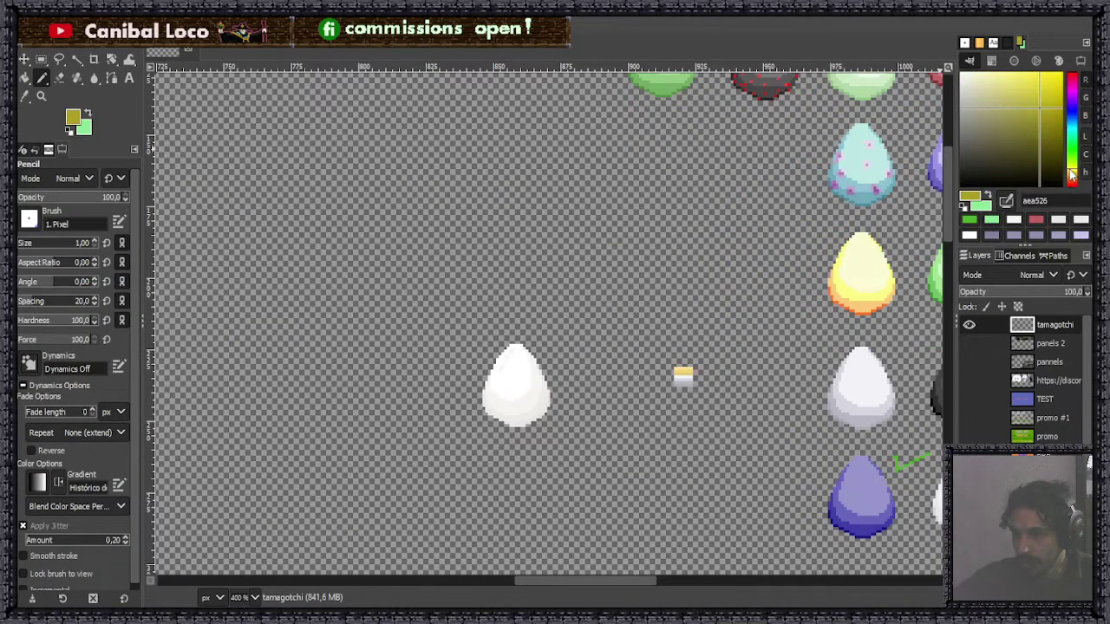
left_click_drag(1049, 96, 1016, 80)
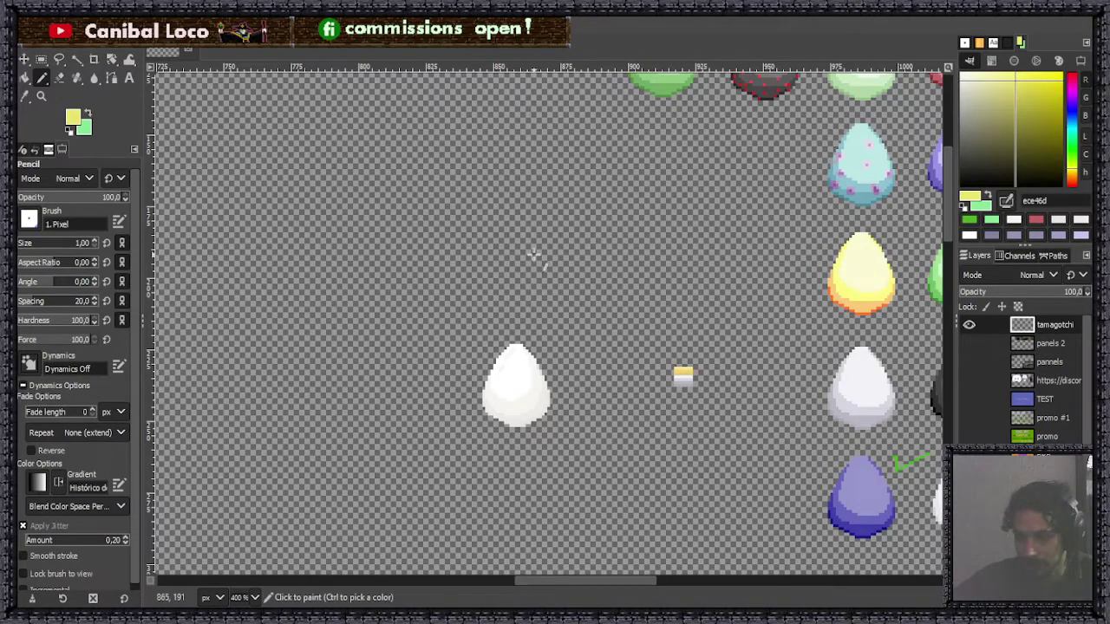
left_click_drag(460, 279, 464, 262)
key("ctrl+z")
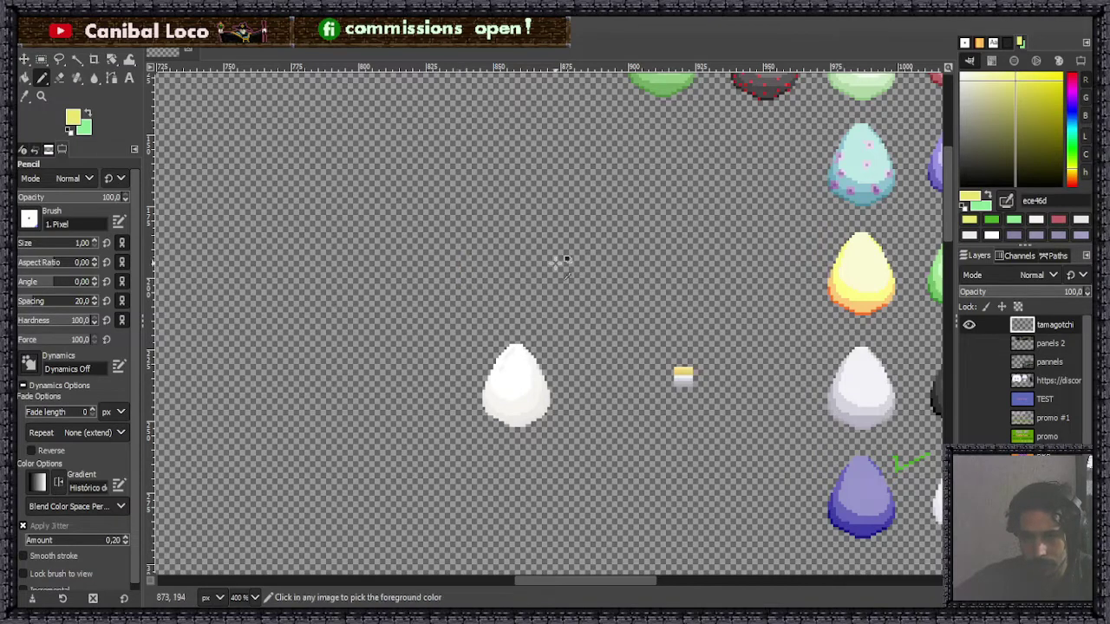
scroll(502, 300, "up", 2)
left_click(459, 317)
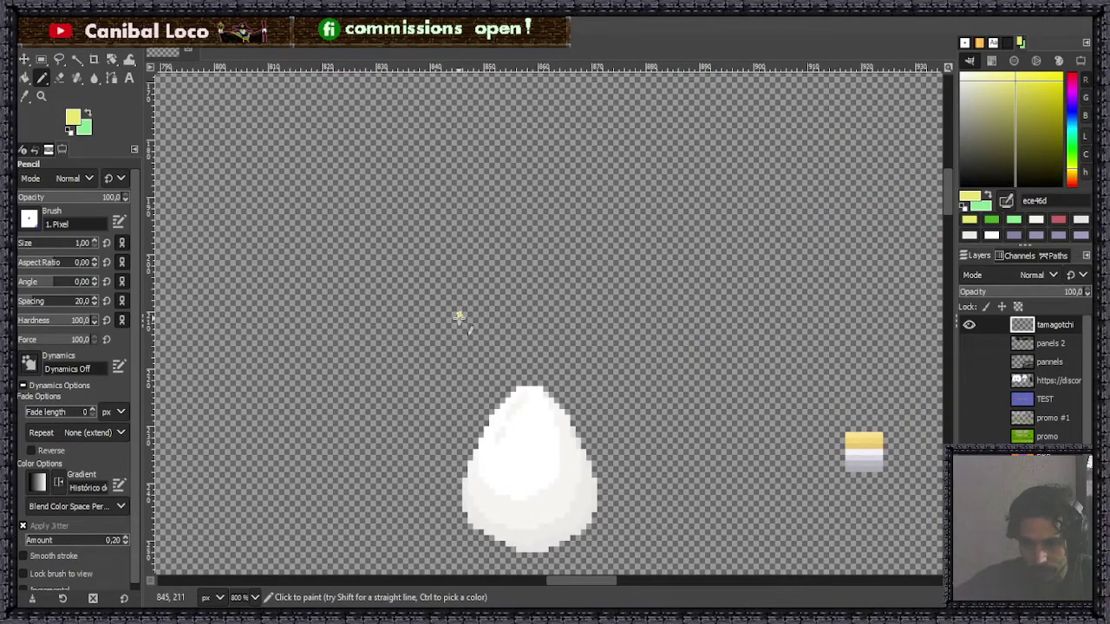
left_click(468, 318)
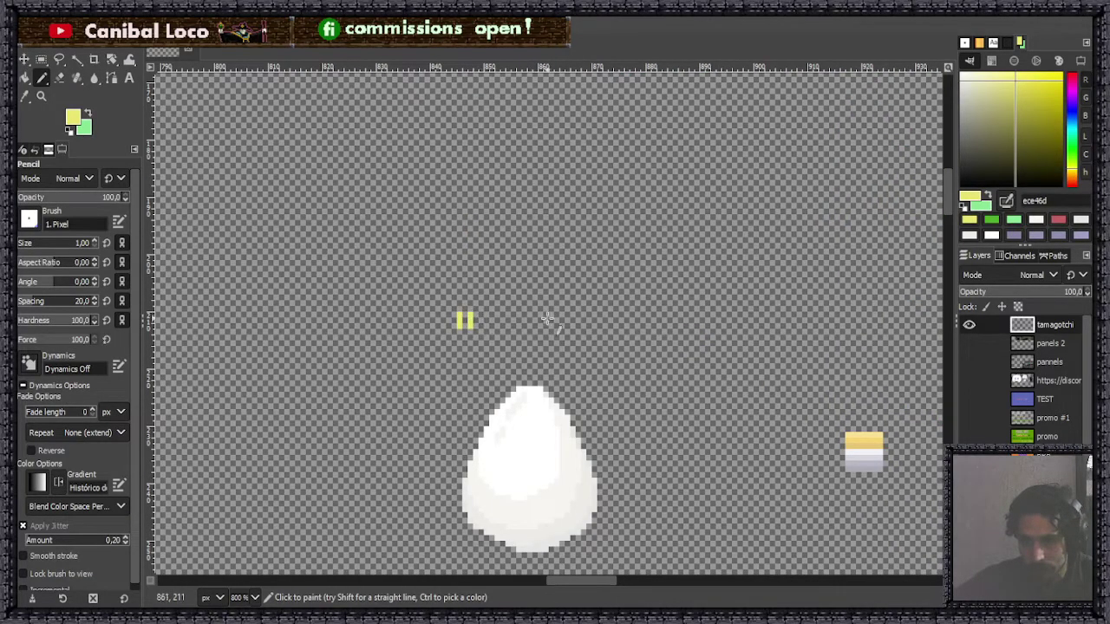
Pencil a black 000000 stripe, three pixels tall, between the two yellow bars.
left_click(901, 198, "ctrl")
scroll(404, 317, "up", 3)
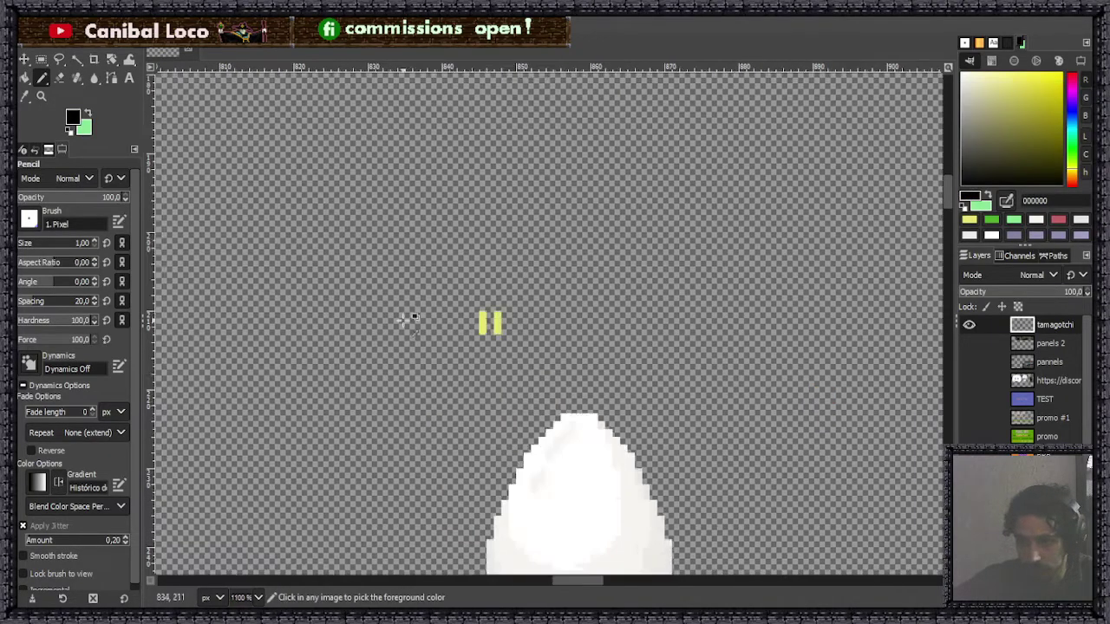
left_click(581, 320)
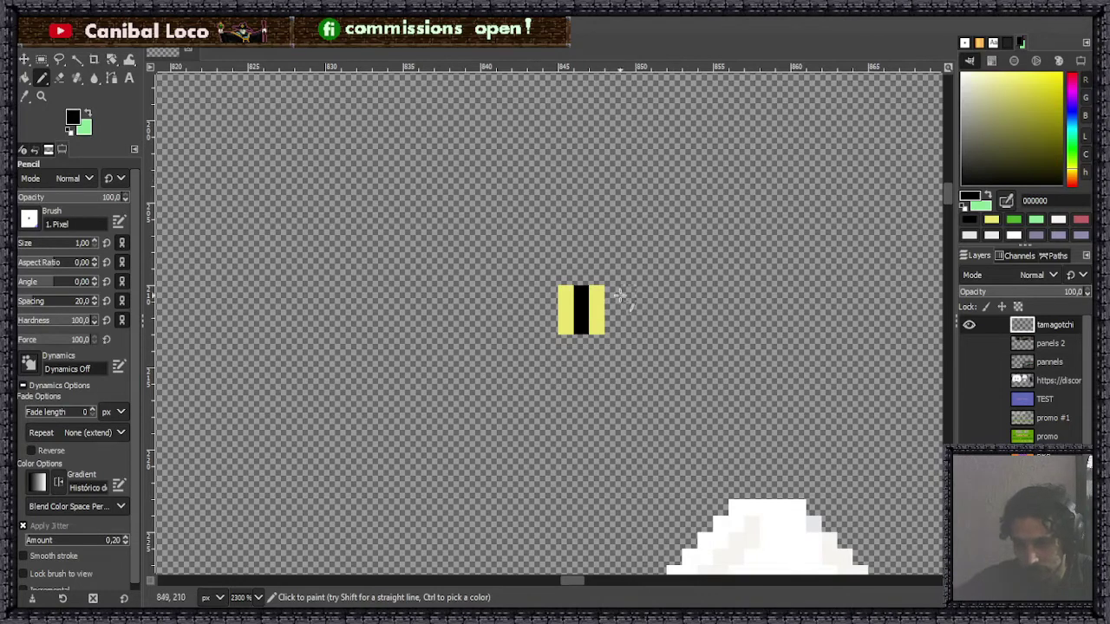
Finish the striped block with a black stripe on its right, and pencil a 3 by 4 pixel block of alternating black and yellow horizontal stripes diagonally below-left.
left_click(614, 305)
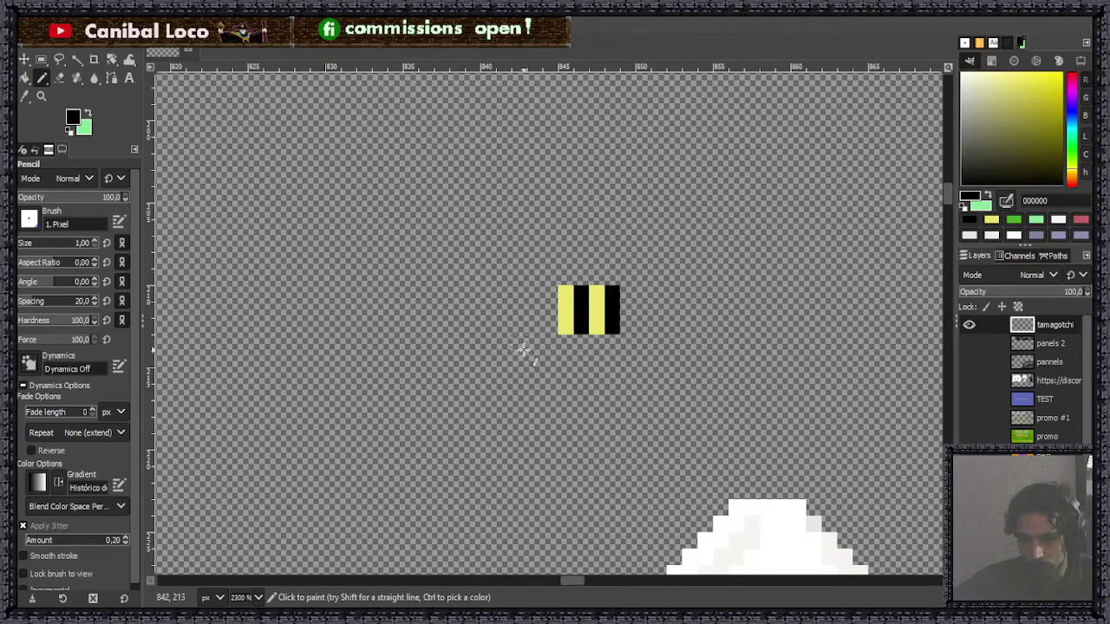
left_click_drag(548, 343, 521, 343)
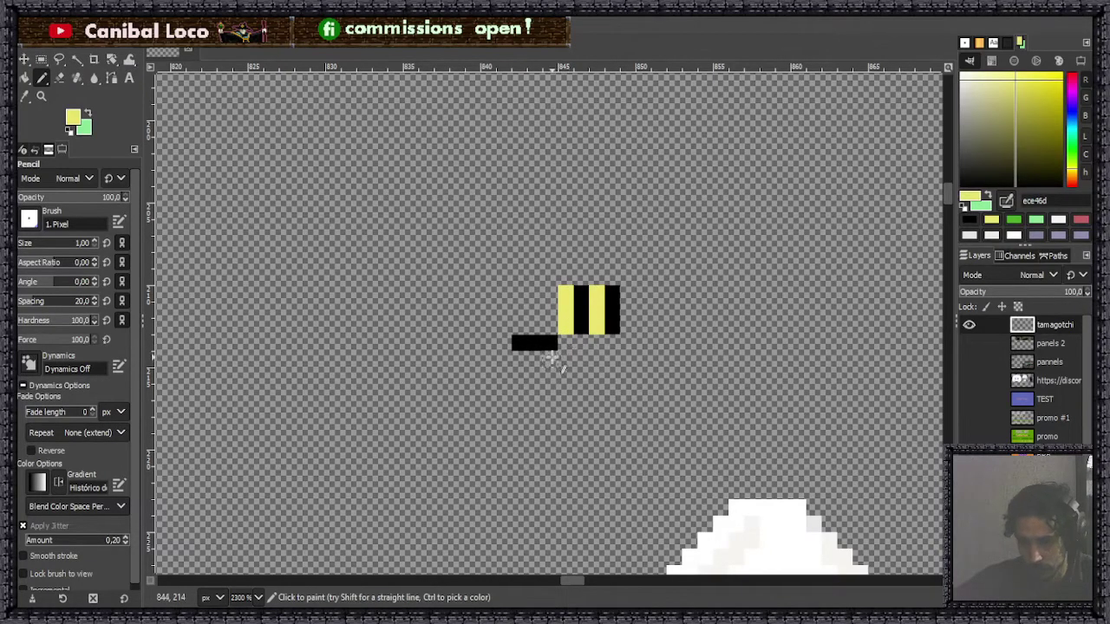
left_click_drag(551, 358, 515, 374)
left_click(576, 311, "ctrl")
left_click(565, 317, "ctrl")
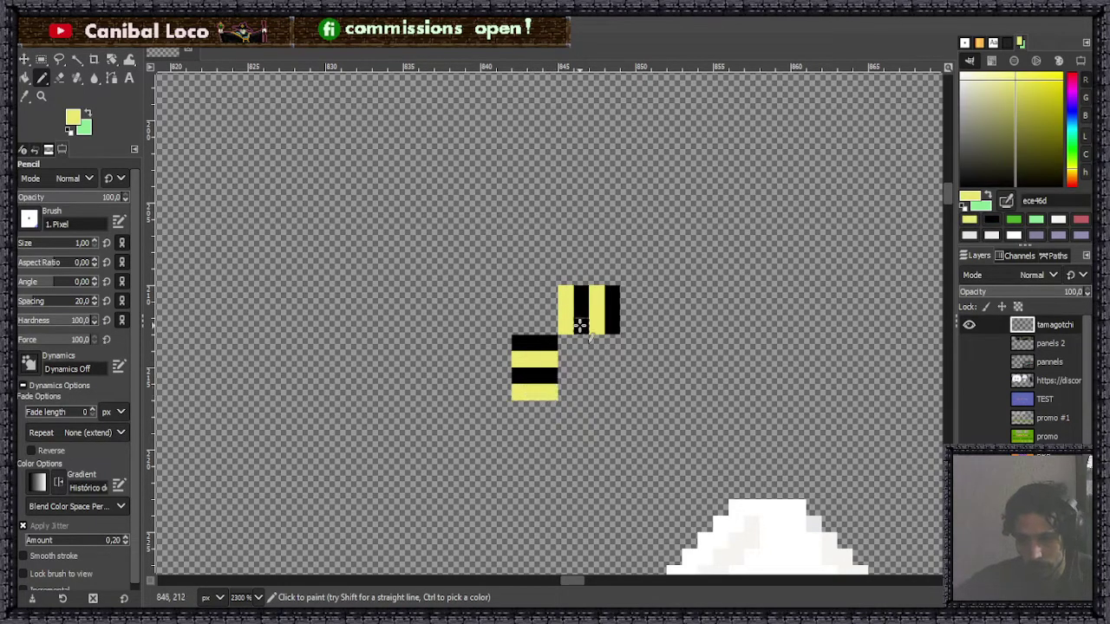
Copy the 4 by 3 pixel vertical-striped block and paste copies end to end rightward, forming a row 28 pixels long.
key("r")
left_click_drag(569, 299, 830, 326)
key("ctrl+c")
key("ctrl+v")
key("ctrl+v")
key("ctrl+v")
key("ctrl+v")
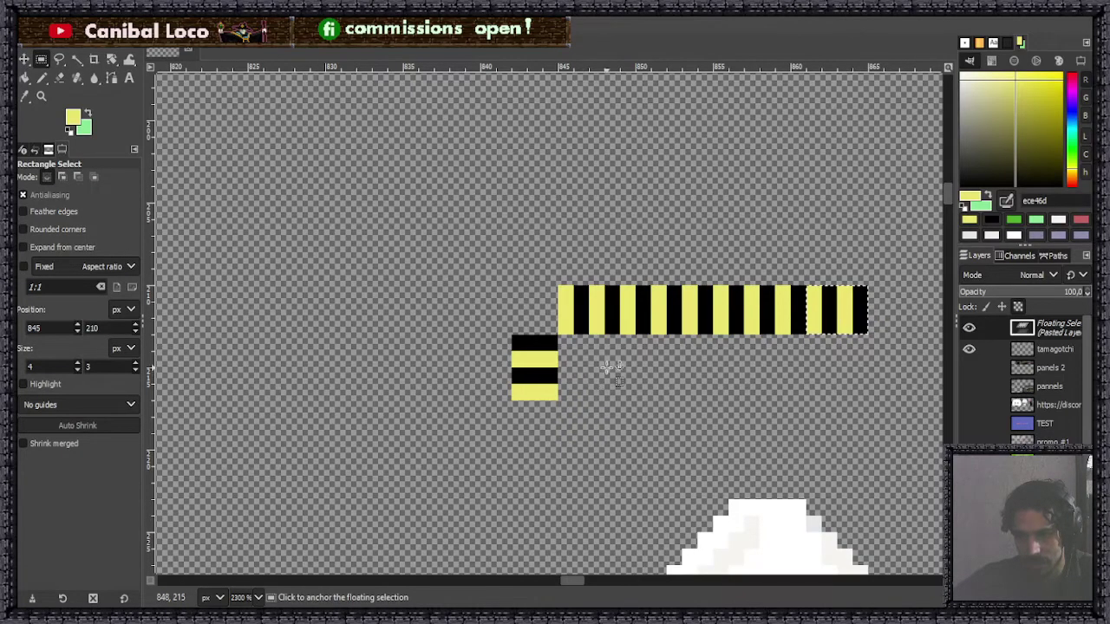
scroll(611, 368, "down", 2)
scroll(694, 245, "up", 2)
key("ctrl+v")
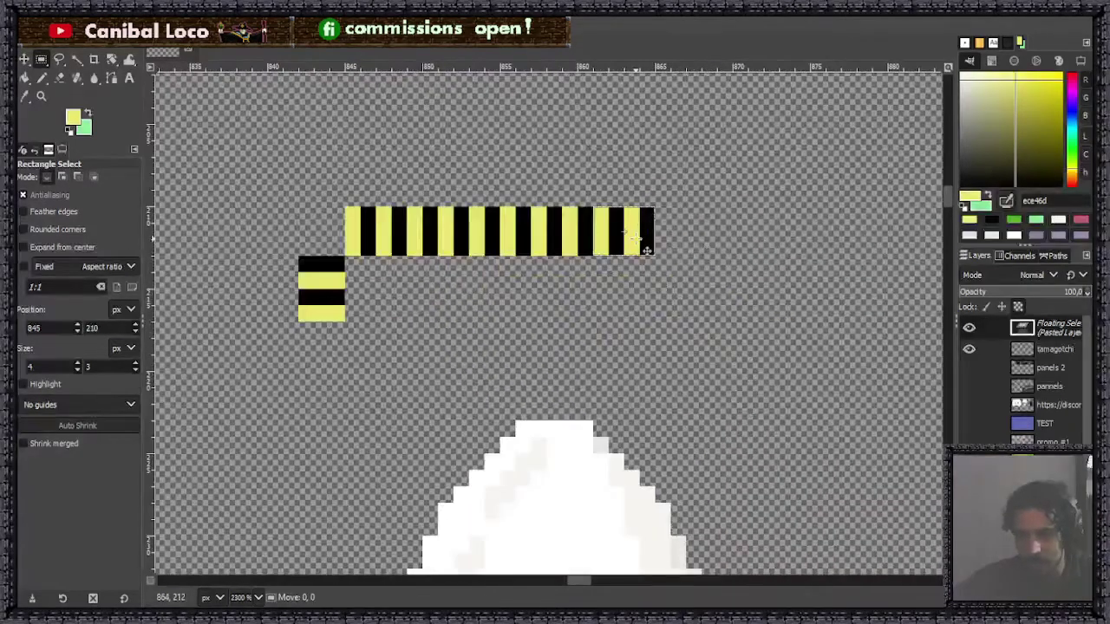
left_click_drag(644, 235, 771, 231)
key("ctrl+v")
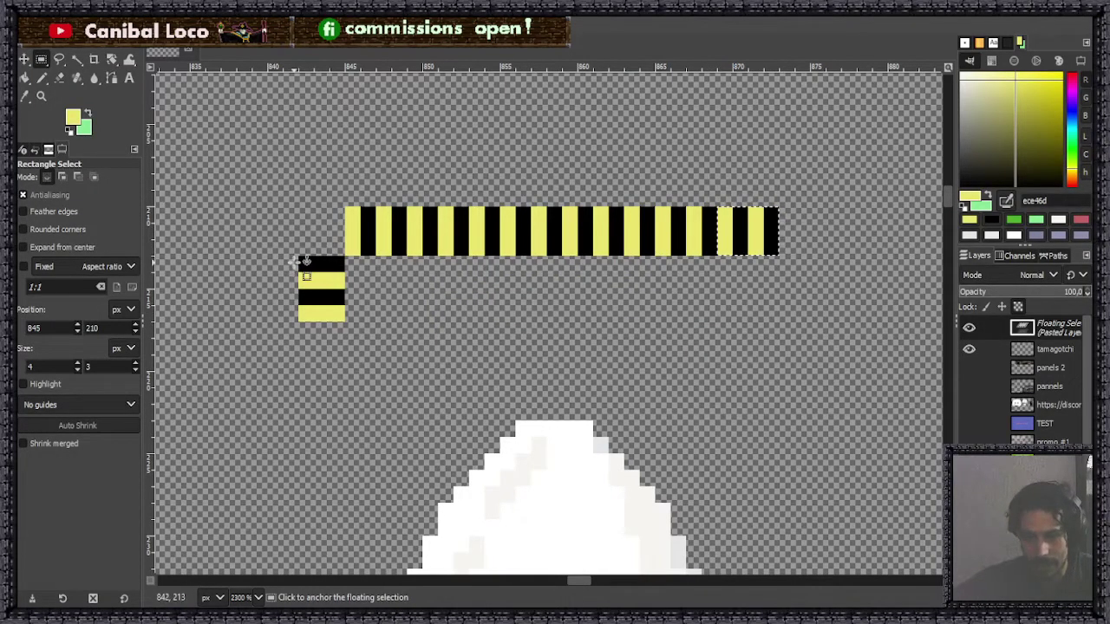
left_click(302, 253)
left_click_drag(355, 317, 343, 323)
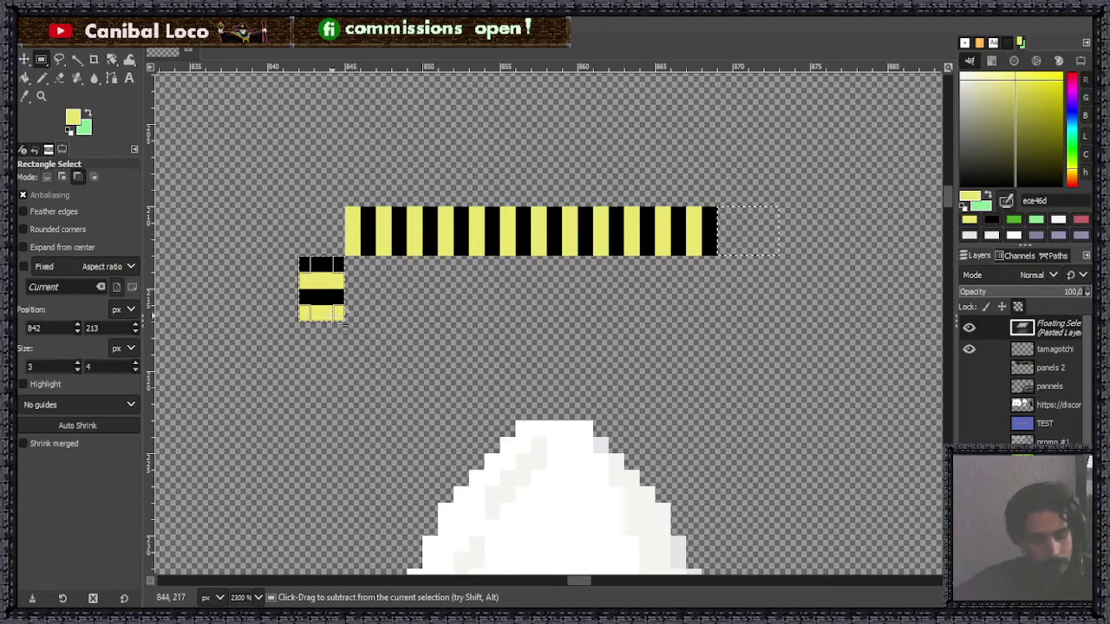
key("ctrl+c")
key("ctrl+v")
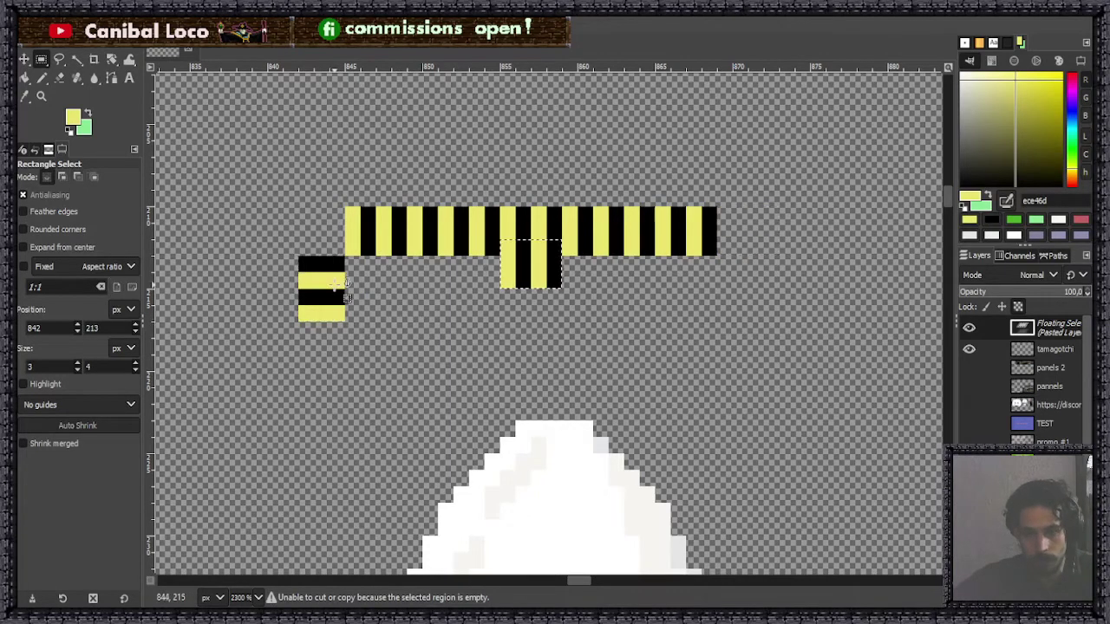
key("ctrl+z")
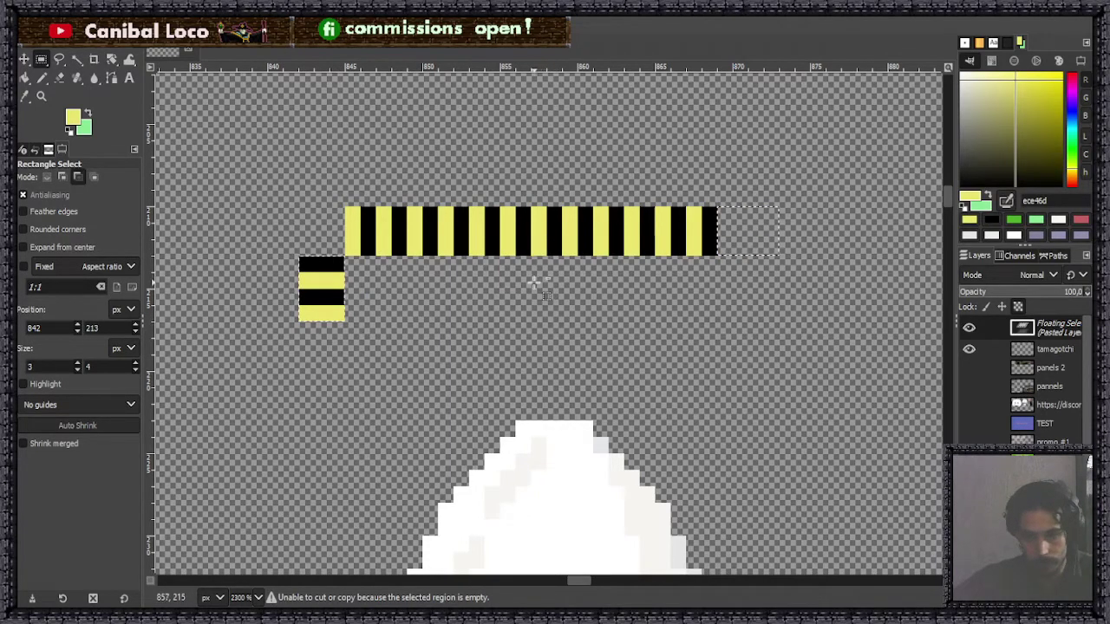
Anchor the row's last piece, then copy the 3 by 4 pixel horizontal-striped block and stack copies below it into a 16-pixel-tall column.
left_click(476, 304)
left_click_drag(298, 254, 352, 323)
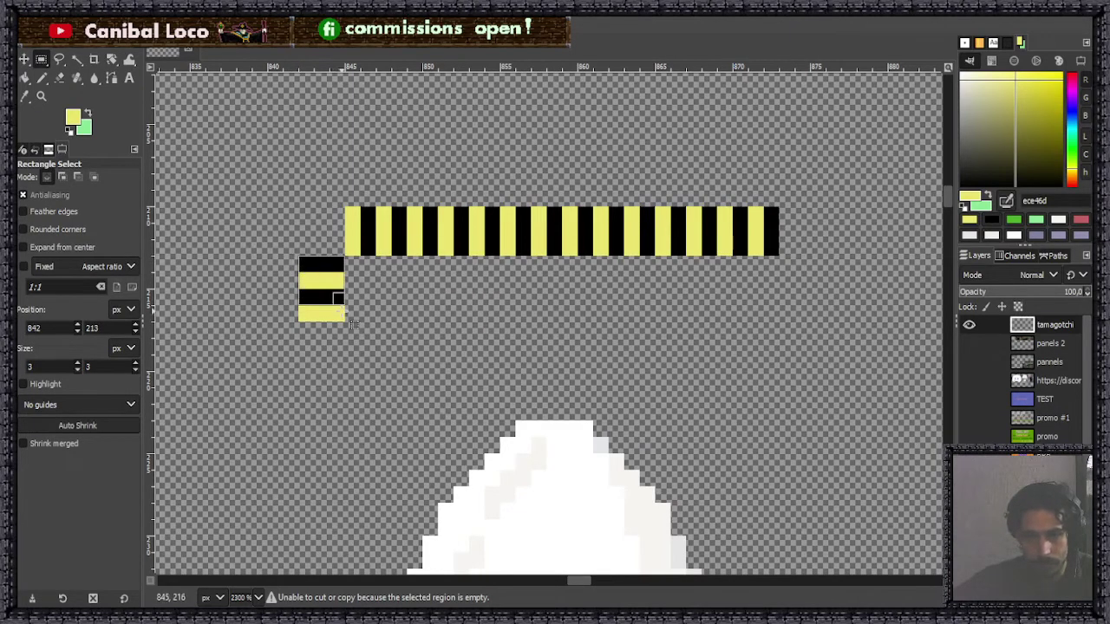
key("ctrl+c")
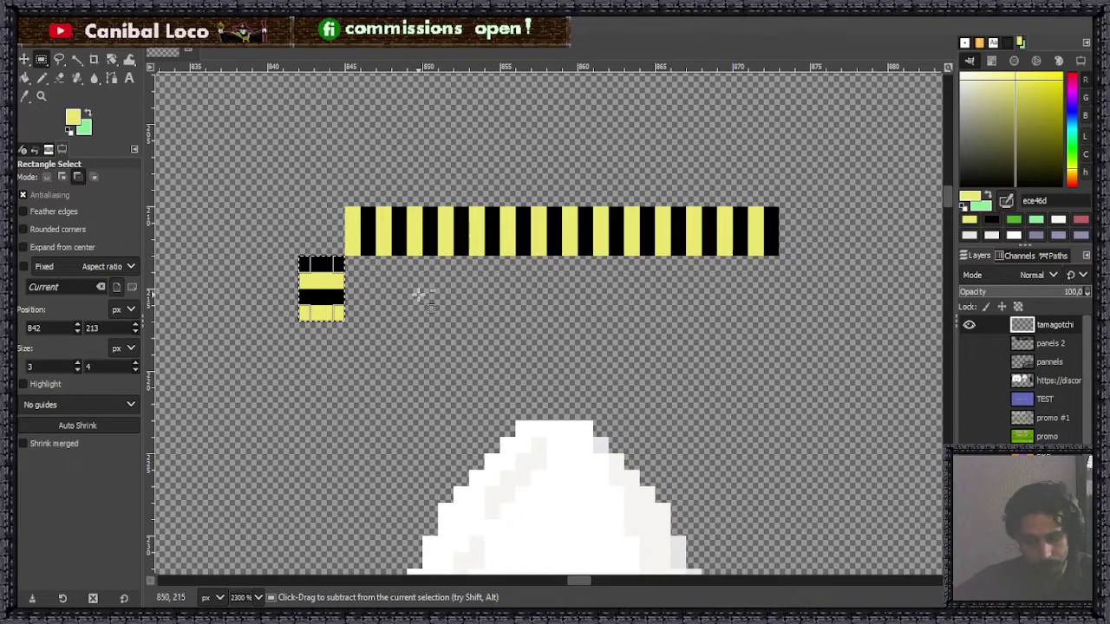
key("ctrl+v")
left_click_drag(326, 289, 357, 496)
key("ctrl+v")
key("ctrl+v")
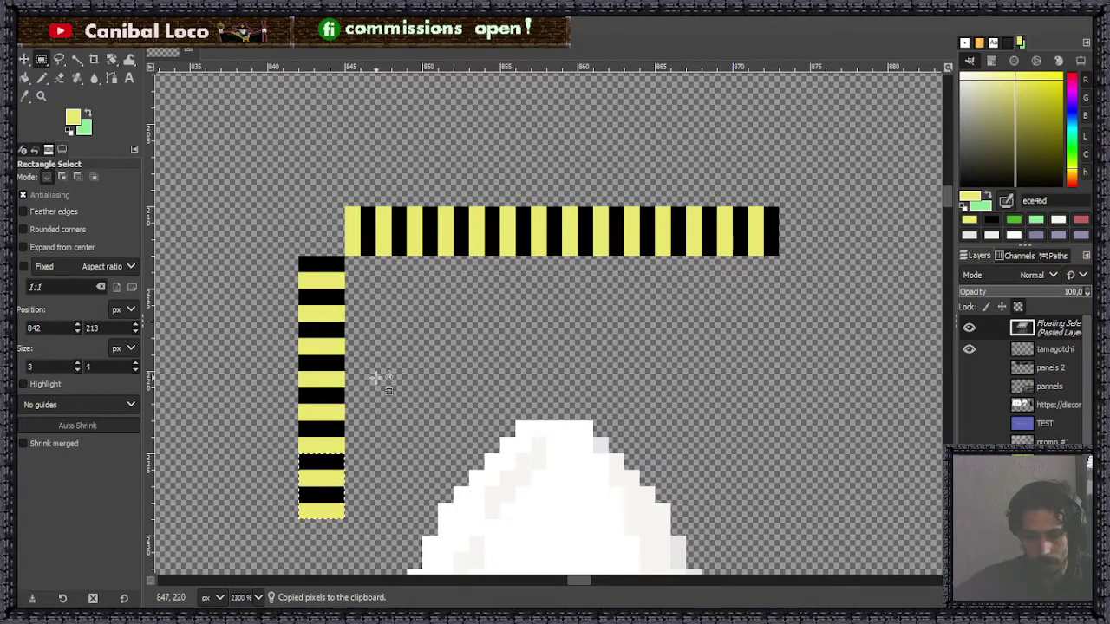
Continue stacking copies of the striped block until the left column is 44 pixels tall, reaching past the egg's base.
scroll(379, 376, "down", 5)
left_click_drag(322, 249, 325, 446)
key("ctrl+v")
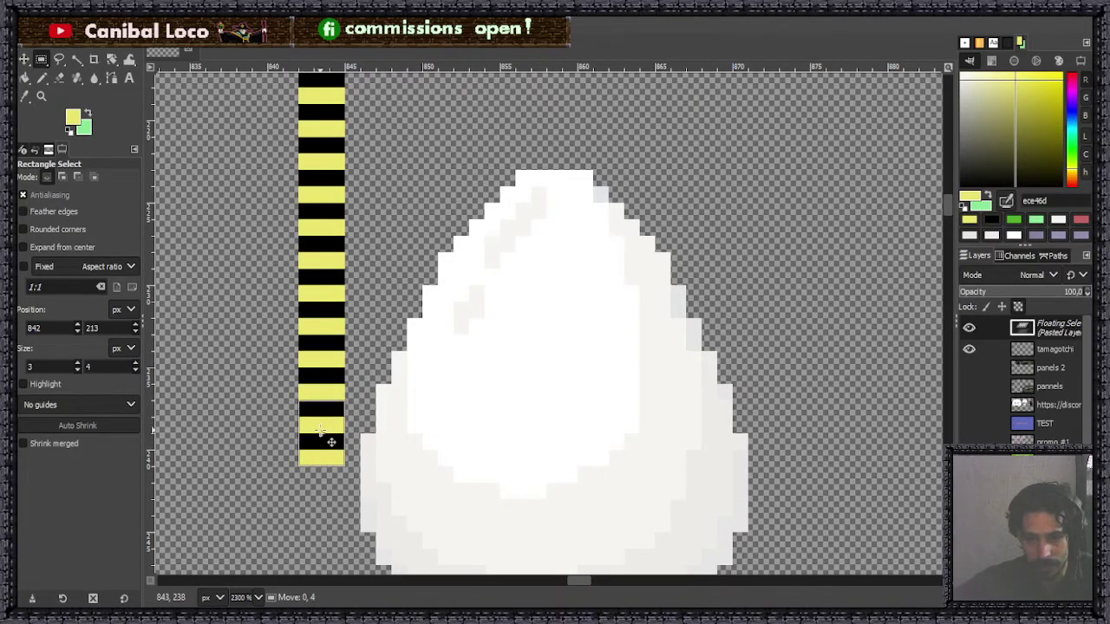
scroll(390, 355, "down", 2)
left_click_drag(325, 299, 338, 381)
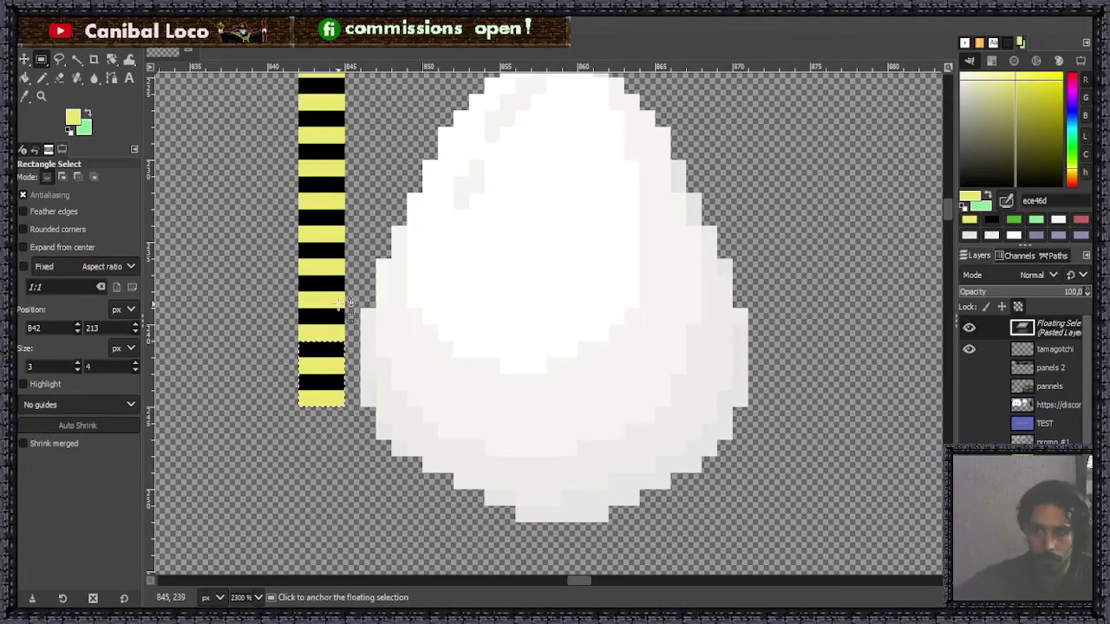
scroll(456, 300, "down", 4)
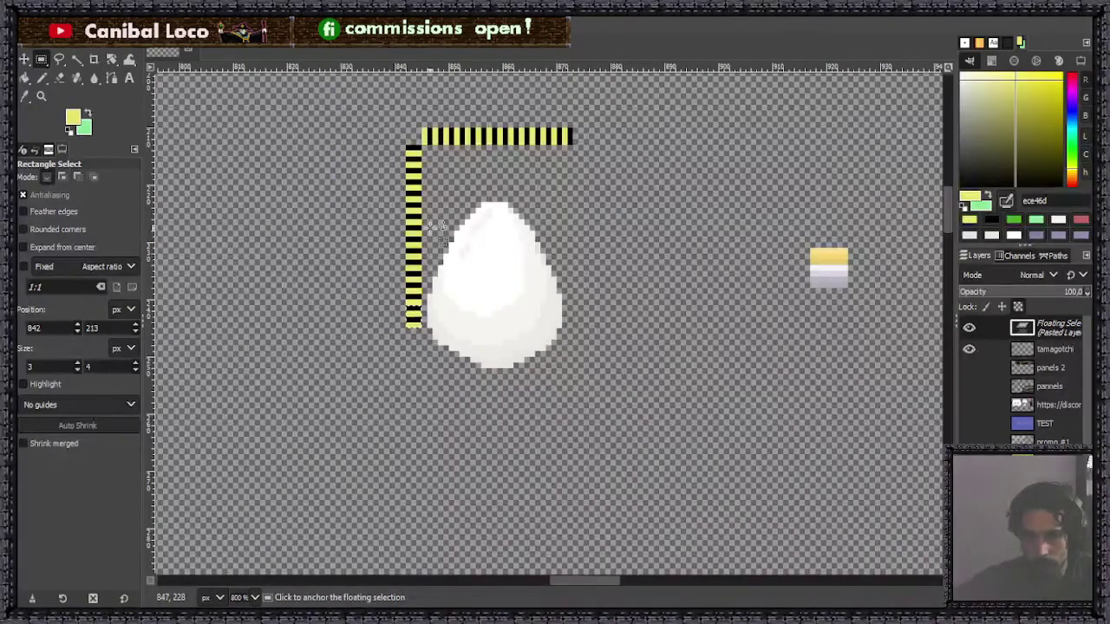
scroll(411, 324, "up", 4)
left_click_drag(456, 246, 454, 526)
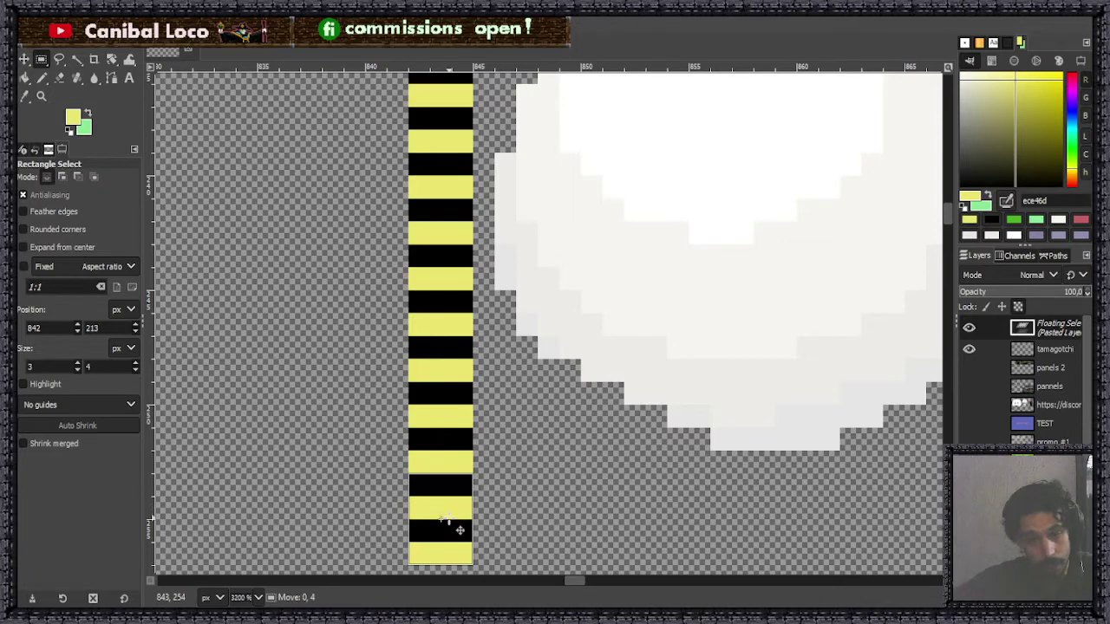
left_click(548, 412)
Cut and paste the white egg copy, moving it about 8 pixels right and 2 pixels up, away from the striped column.
scroll(525, 326, "up", 4)
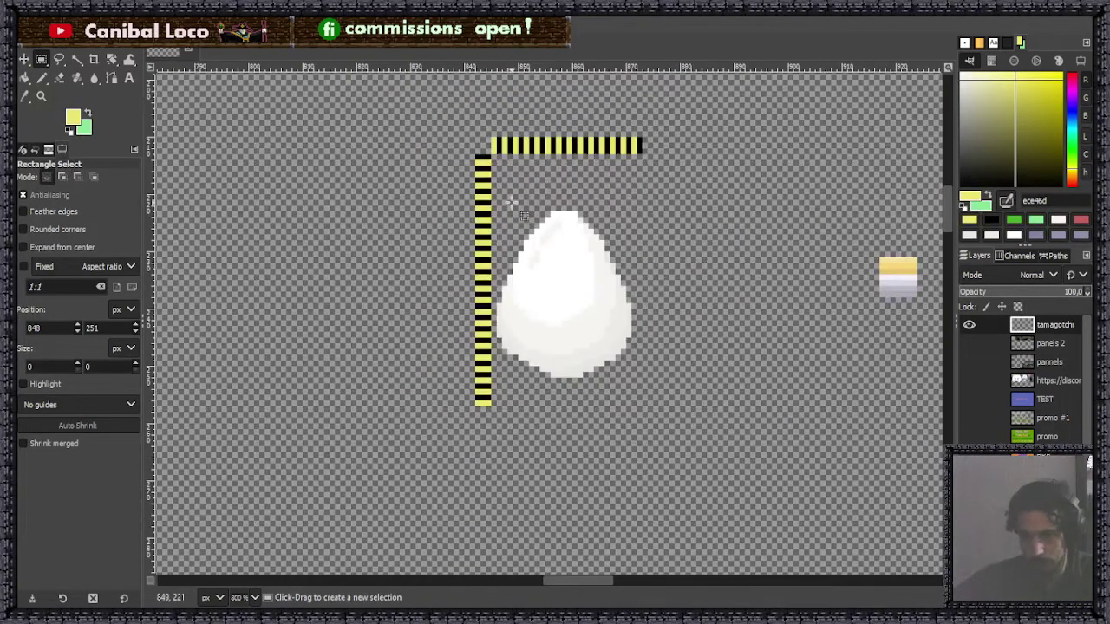
left_click_drag(496, 203, 637, 388)
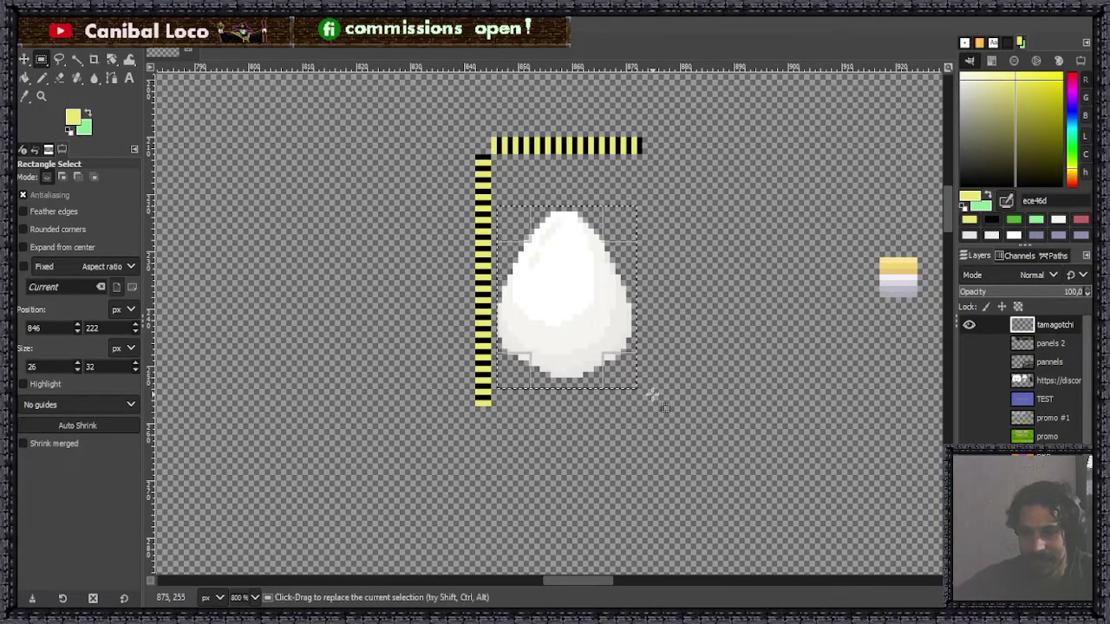
key("ctrl+x")
key("ctrl+v")
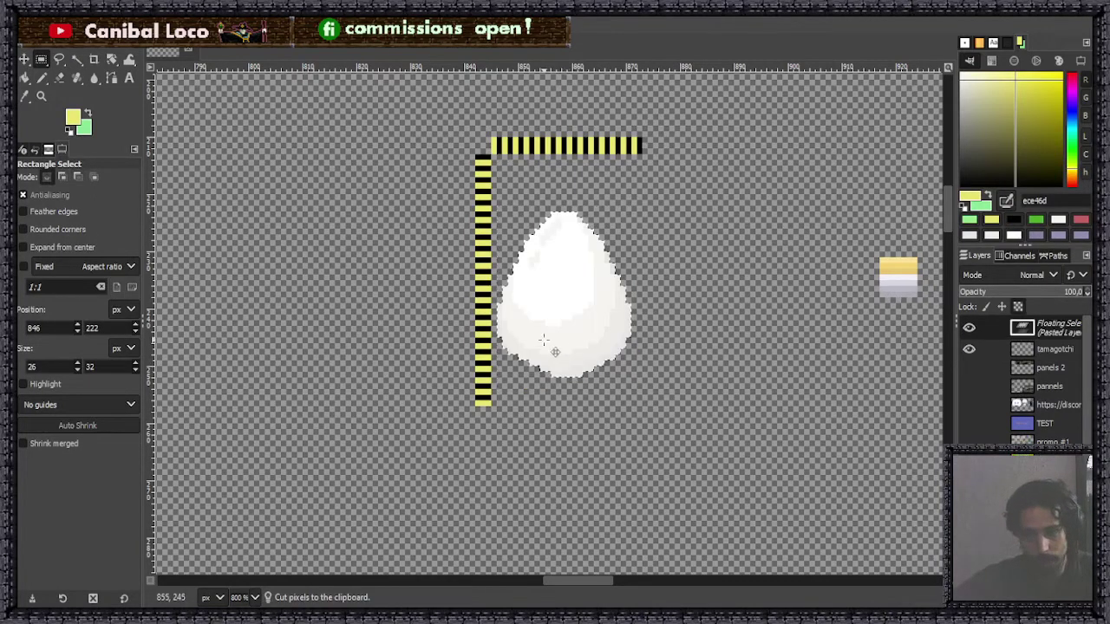
left_click_drag(556, 347, 597, 324)
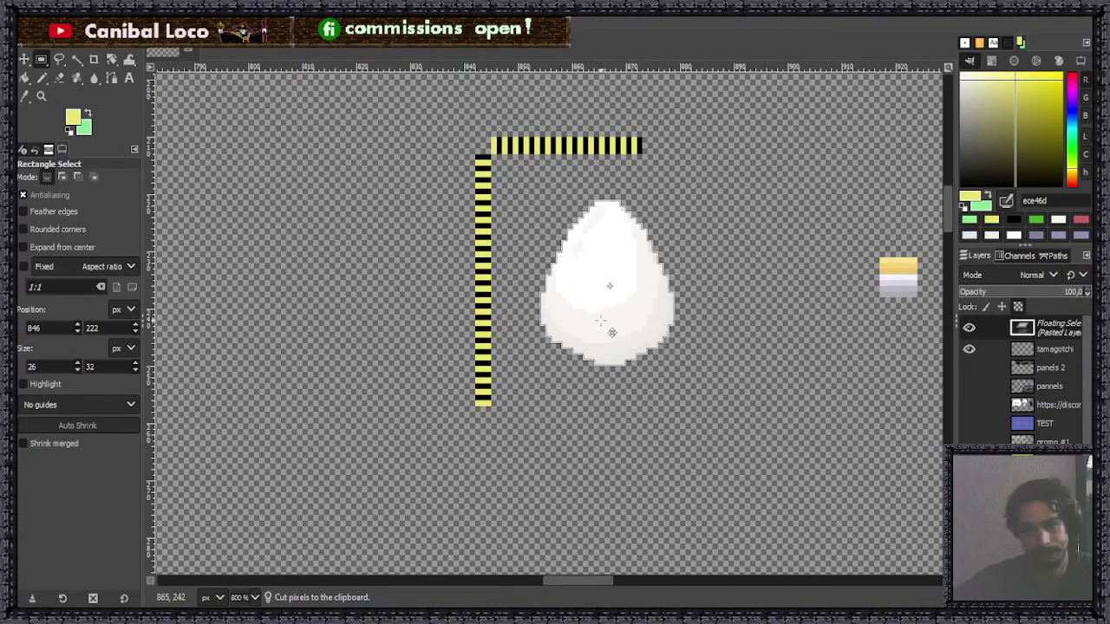
left_click(721, 307)
Extend the striped row above the egg to 40 pixels long with pasted copies of its stripes.
scroll(648, 124, "up", 3)
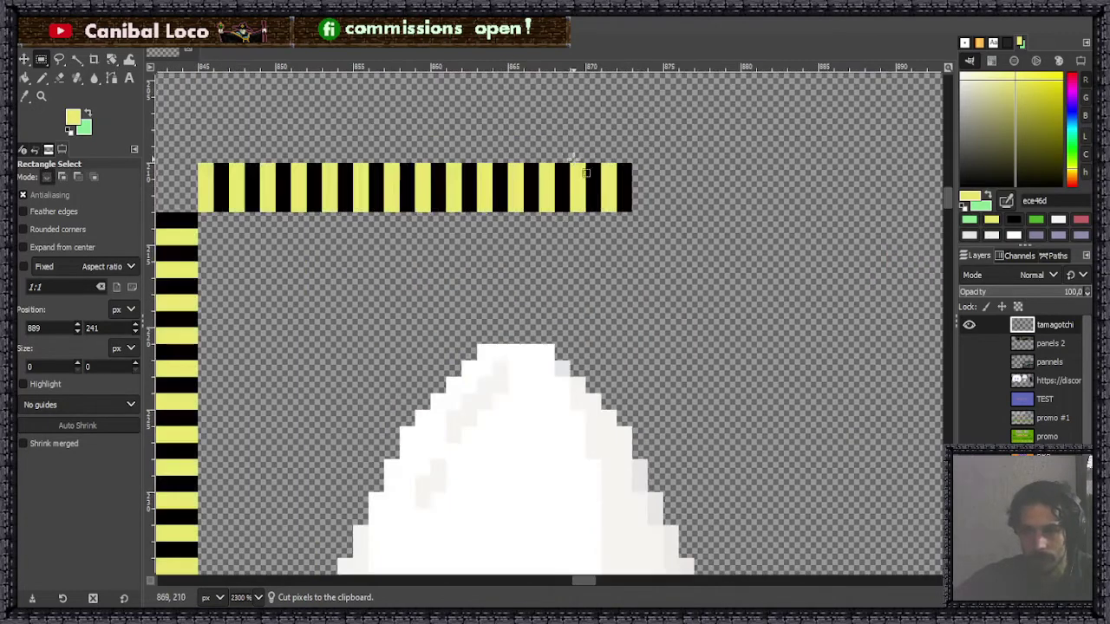
left_click_drag(568, 158, 787, 191)
key("ctrl+c")
key("ctrl+v")
left_click(690, 273)
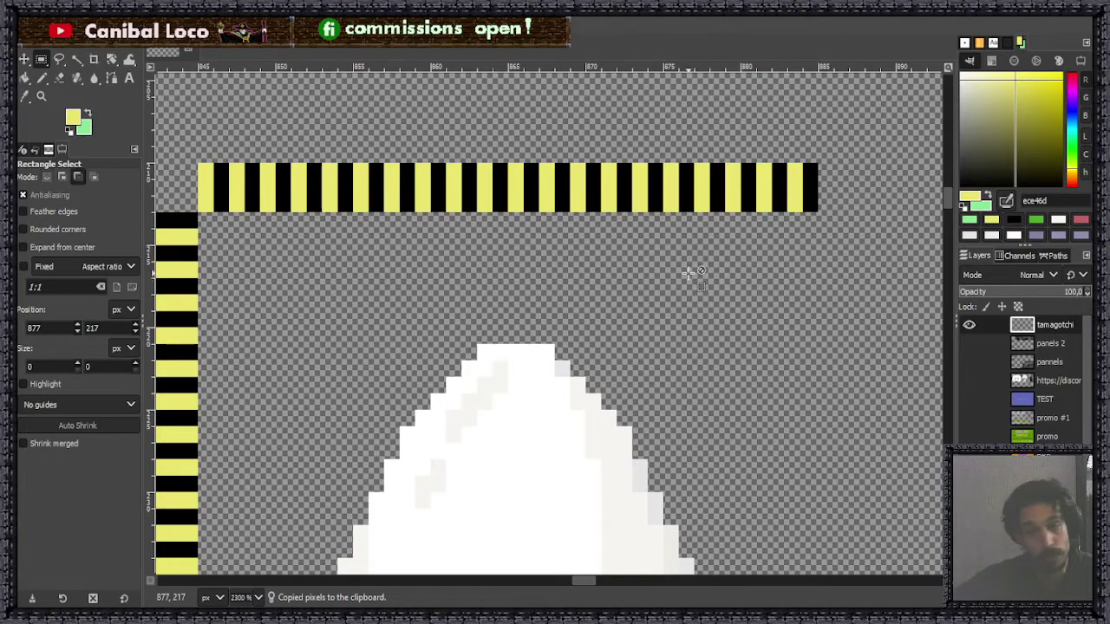
Copy the 3 by 44 pixel striped column and place the copy just beyond the right end of the striped row.
scroll(690, 273, "down", 5)
scroll(664, 394, "up", 2)
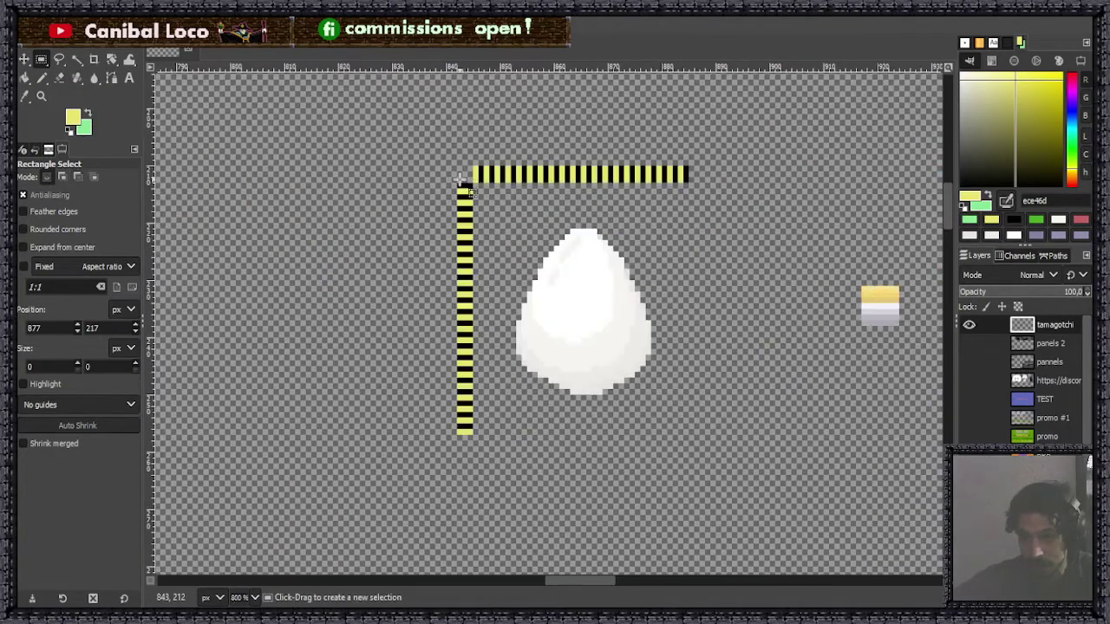
left_click_drag(459, 182, 476, 437)
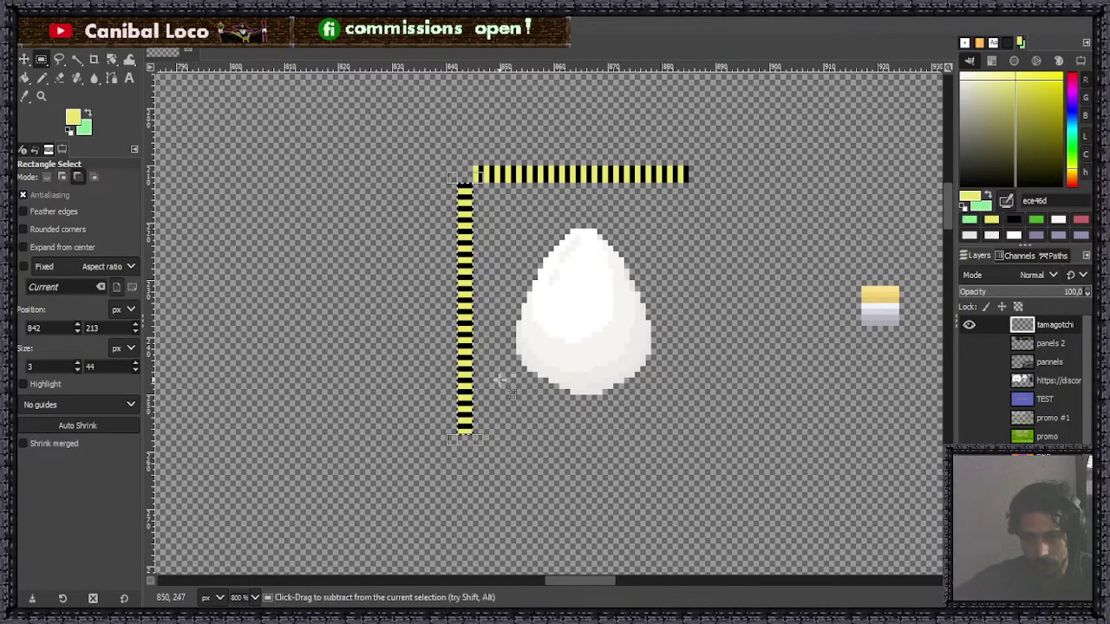
key("ctrl+c")
key("ctrl+v")
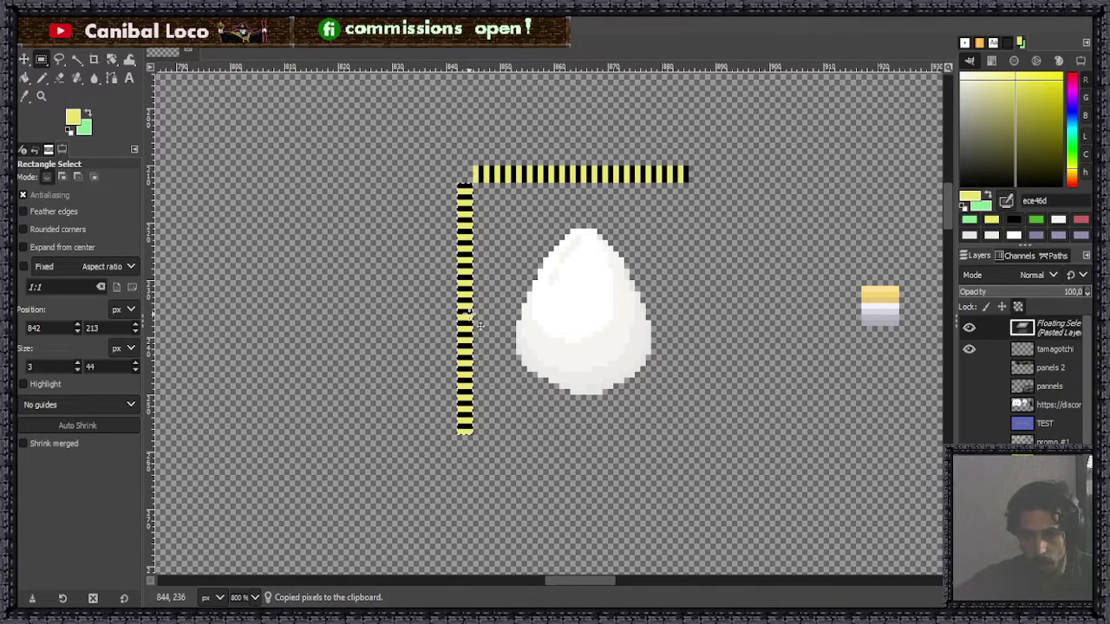
left_click_drag(468, 308, 694, 310)
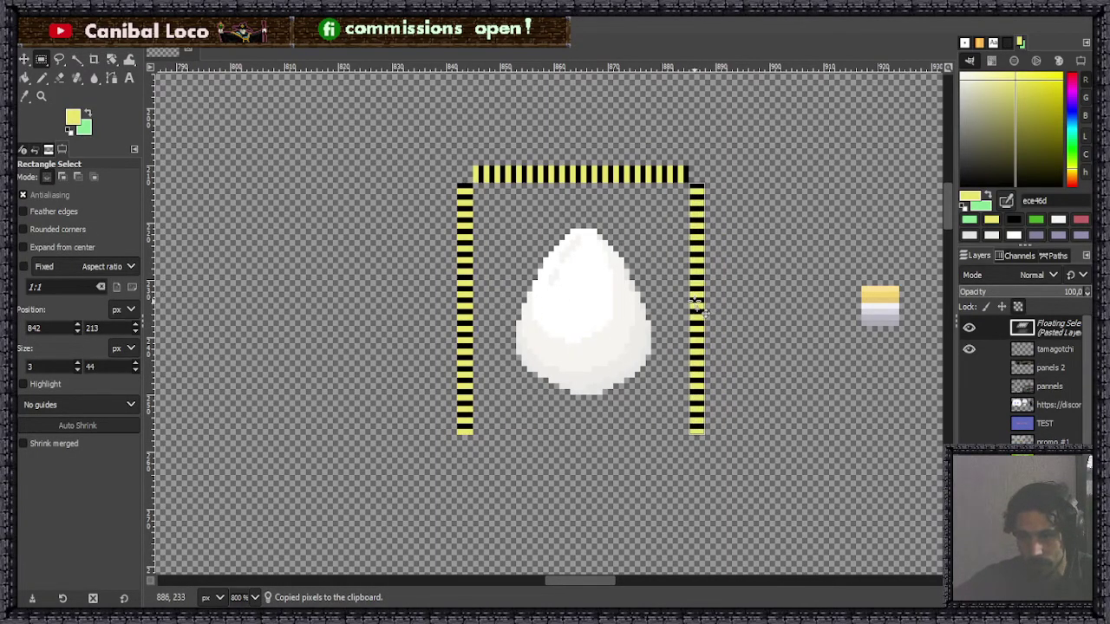
key("Right")
left_click(737, 279)
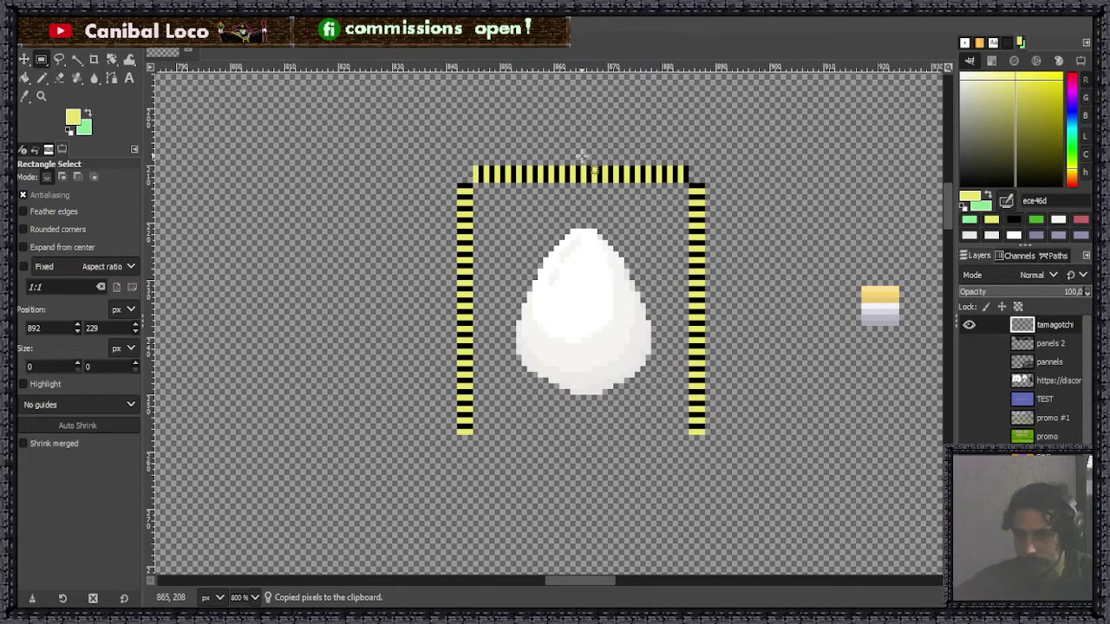
Copy the 40 by 3 pixel striped row and place it below the egg, joining the lower ends of both columns.
left_click_drag(484, 178, 694, 185)
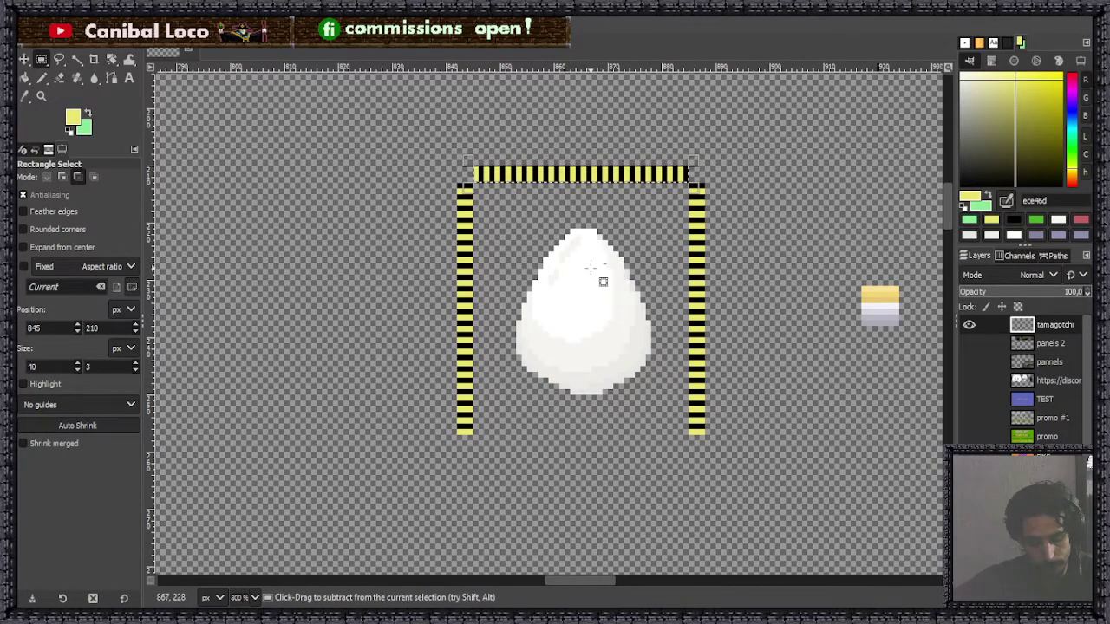
key("ctrl+c")
key("ctrl+v")
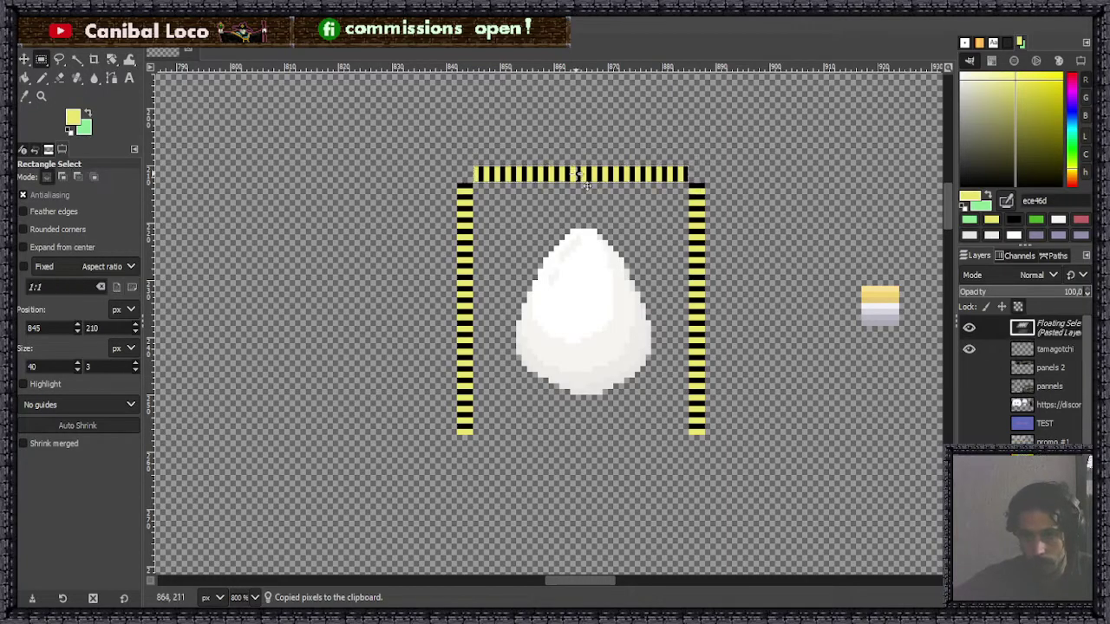
left_click_drag(582, 176, 590, 450)
left_click(659, 414)
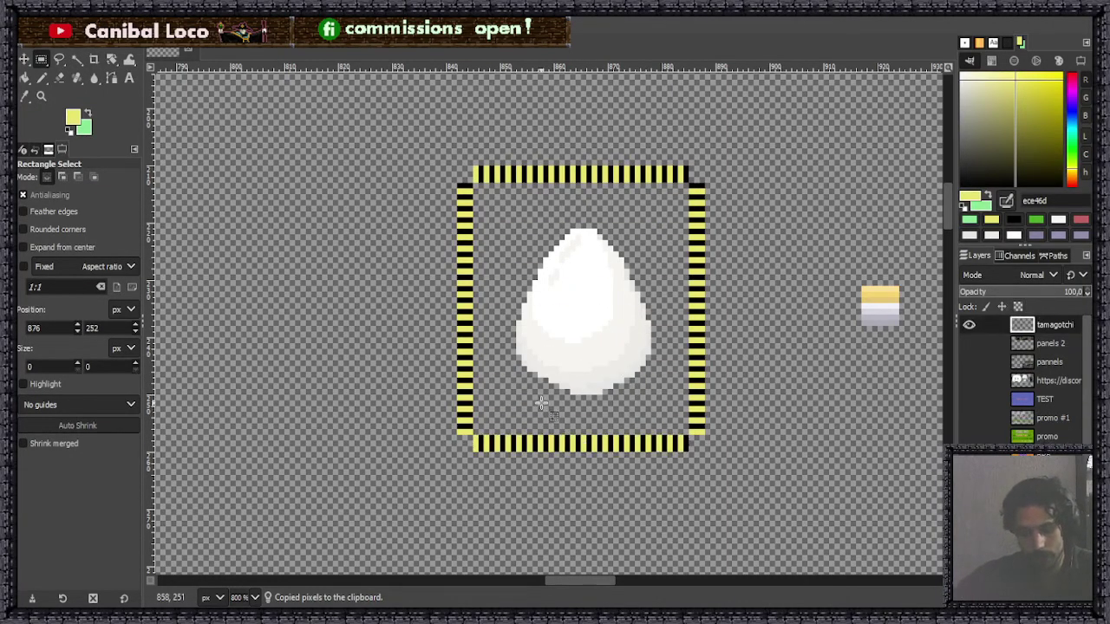
Save the image, then sample black 000000 and pencil the frame's empty lower-left 3 by 3 pixel corner solid.
key("n")
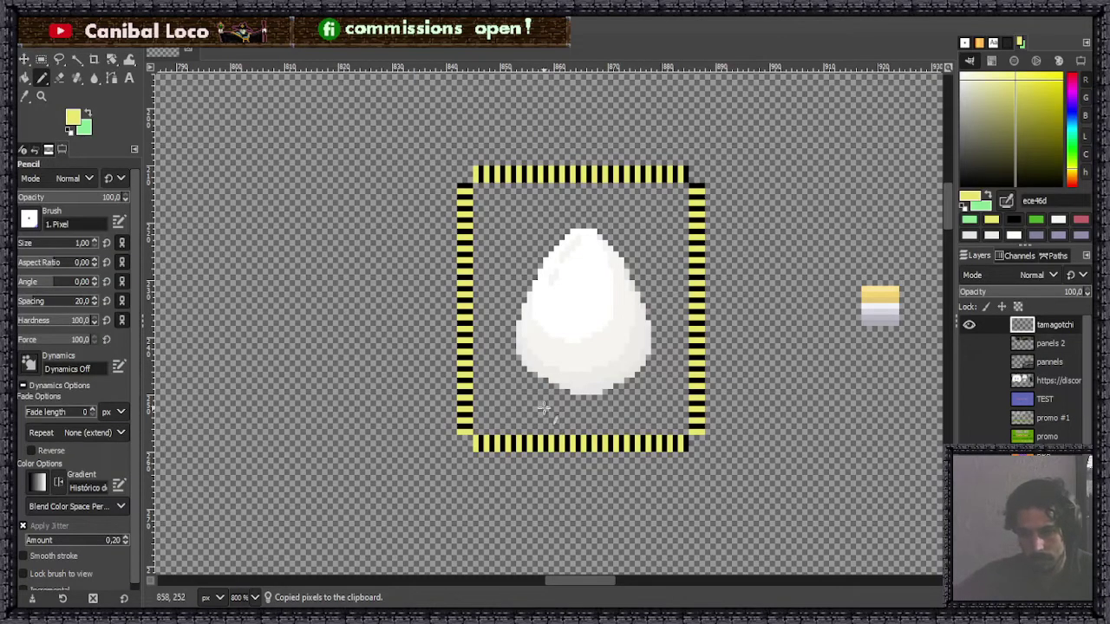
scroll(478, 448, "up", 2)
scroll(486, 419, "up", 2)
key("ctrl+s")
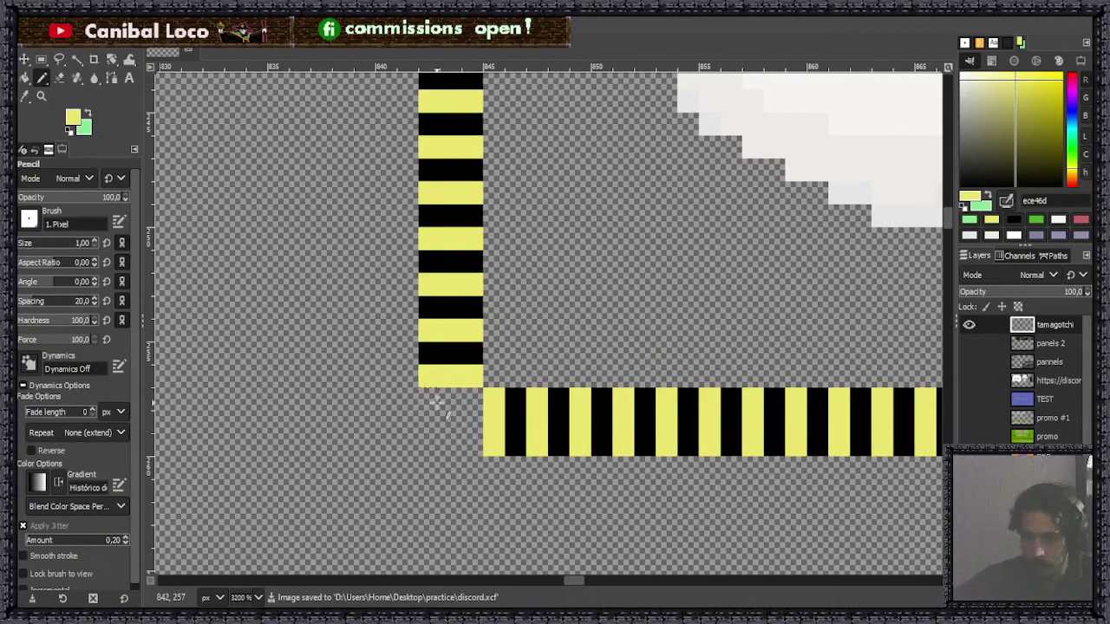
left_click(517, 418, "ctrl")
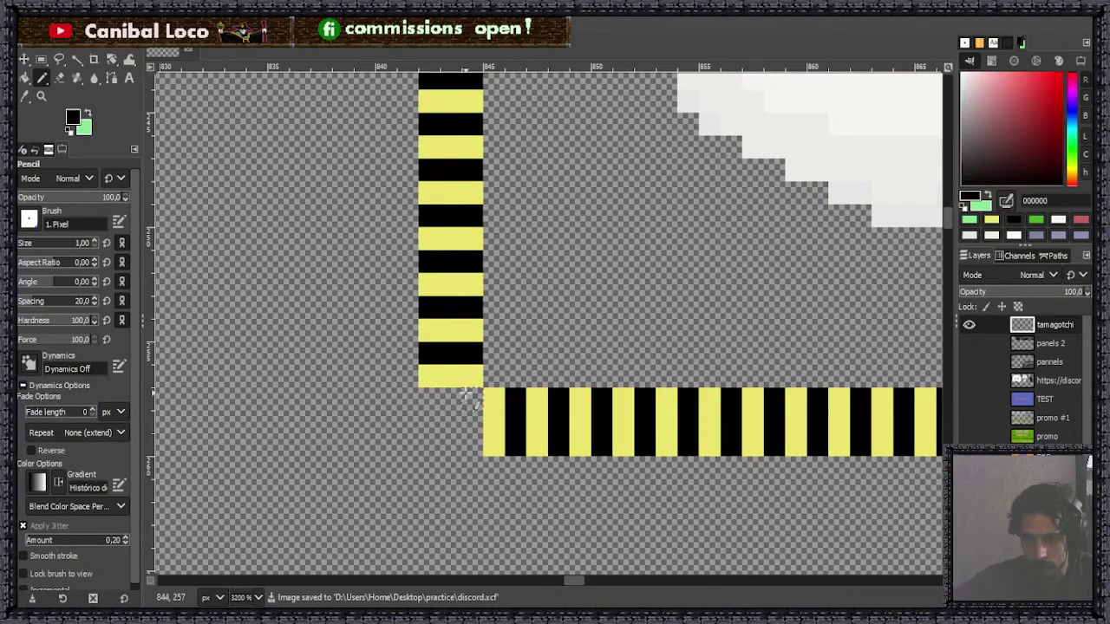
mouse_move(473, 398)
left_mouse_down()
mouse_move(424, 396)
mouse_move(426, 444)
mouse_move(468, 449)
mouse_move(469, 419)
mouse_move(444, 421)
left_mouse_up()
Sample yellow ece46d and pencil a three-pixel diagonal across the black corner from its upper right to its lower left.
left_click(503, 422, "ctrl")
left_click(471, 399)
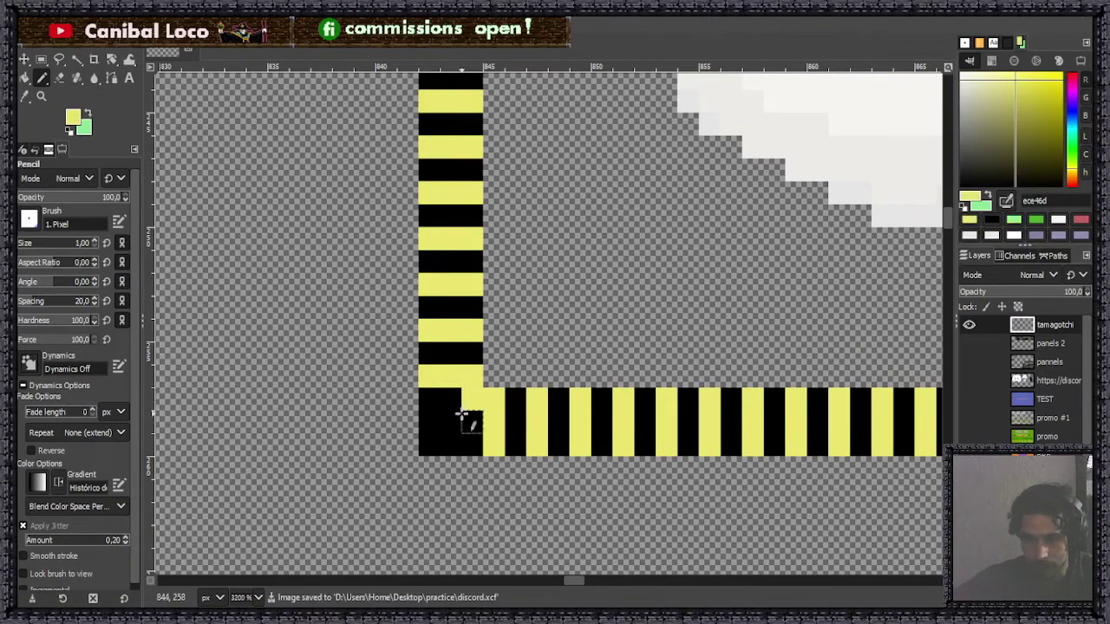
left_click(451, 420)
left_click(429, 443)
scroll(451, 450, "down", 3)
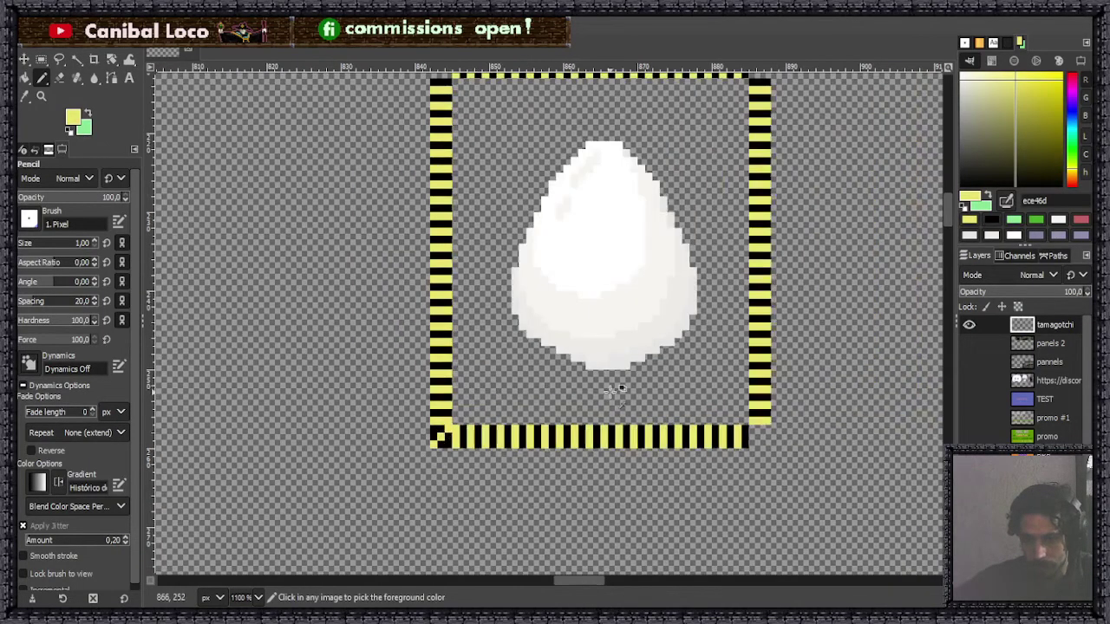
Pencil the frame's lower-right 3 by 3 pixel corner black 000000 with a yellow ece46d diagonal from its upper left to its lower right.
scroll(763, 429, "up", 4)
left_click(652, 407, "ctrl")
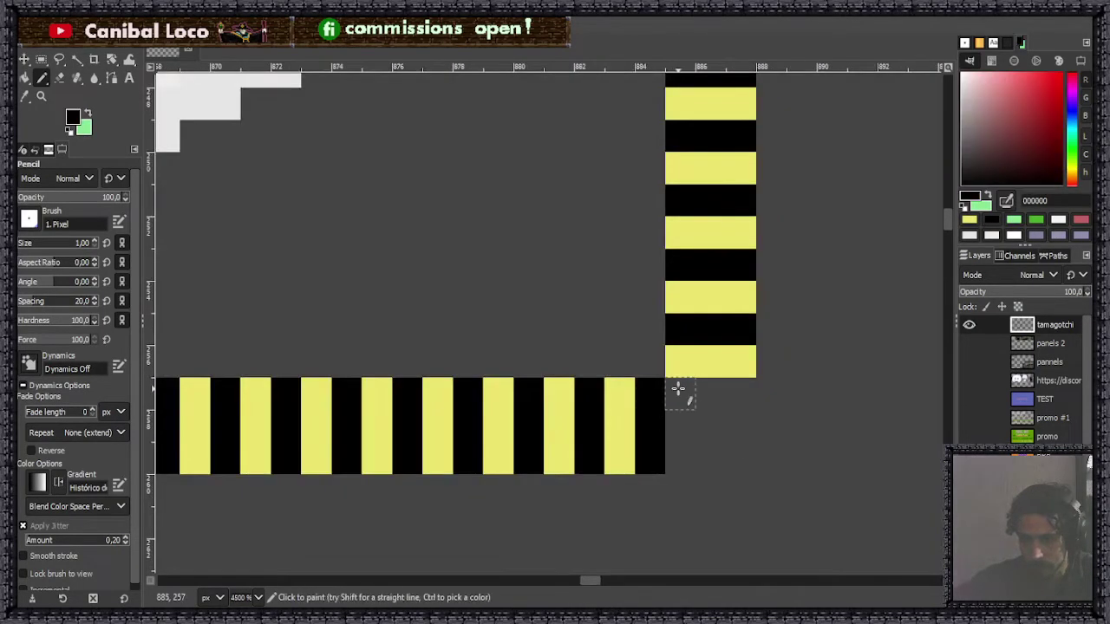
mouse_move(678, 388)
left_mouse_down()
mouse_move(714, 392)
mouse_move(743, 413)
mouse_move(740, 445)
mouse_move(693, 450)
mouse_move(680, 408)
left_mouse_up()
left_click(706, 371, "ctrl")
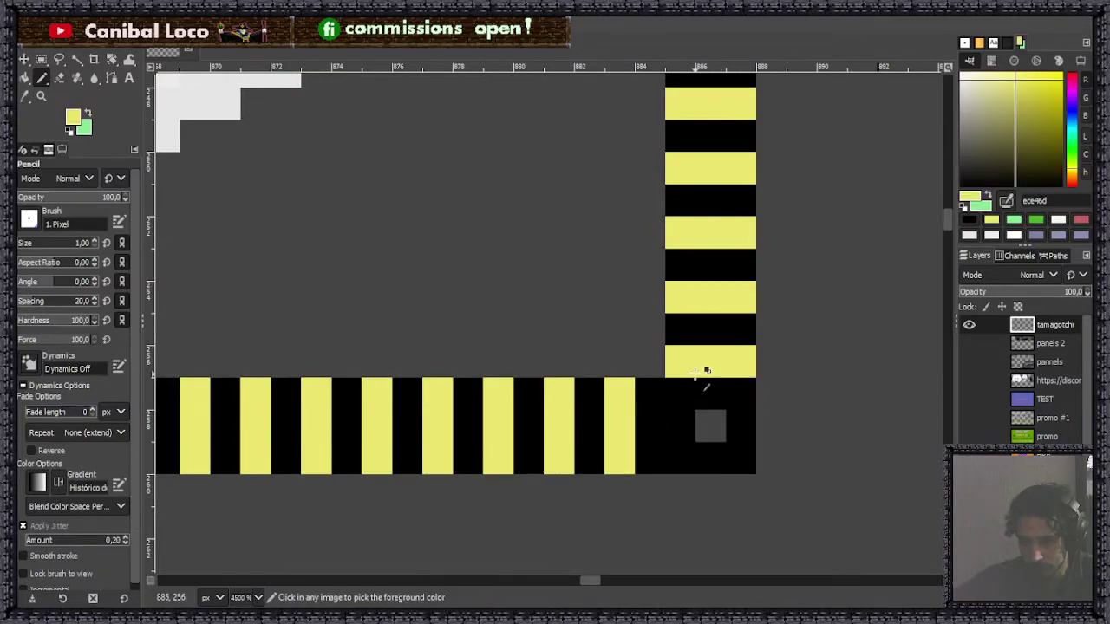
left_click(681, 393)
left_click(711, 426)
scroll(745, 456, "down", 8)
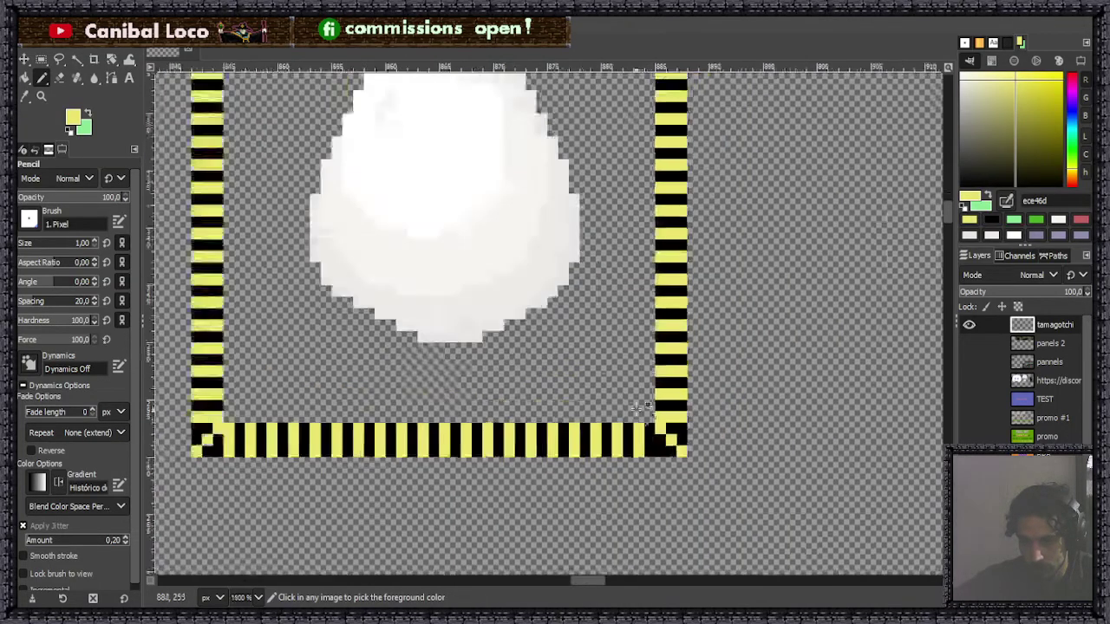
Pencil the frame's upper-left 3 by 3 pixel corner with a yellow diagonal from upper left to lower right and black 000000 around it.
scroll(512, 256, "up", 8)
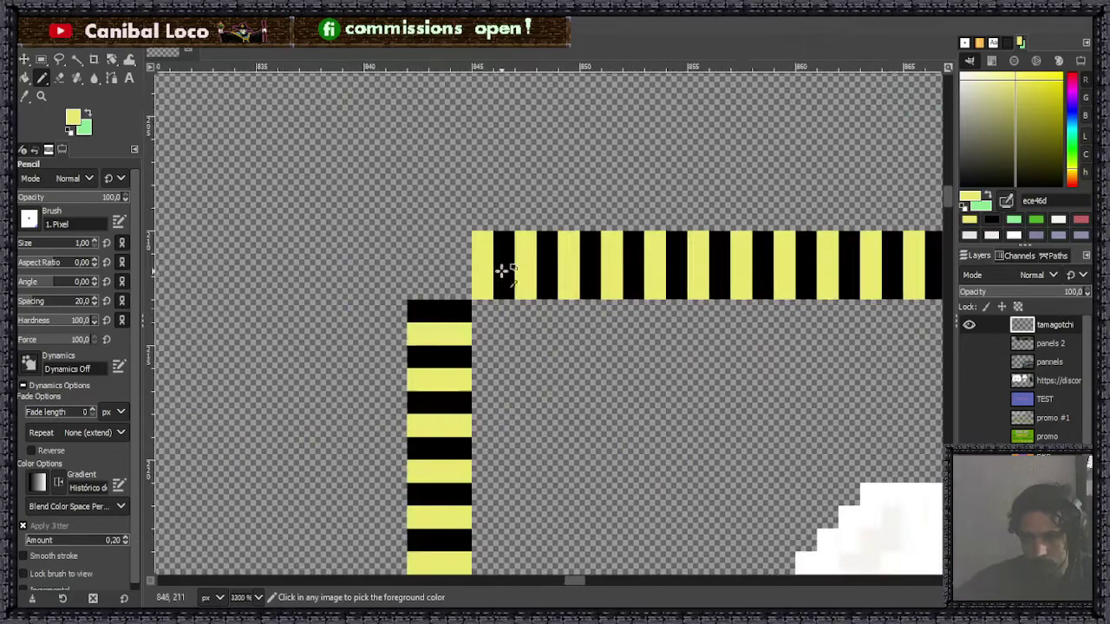
left_click(460, 289)
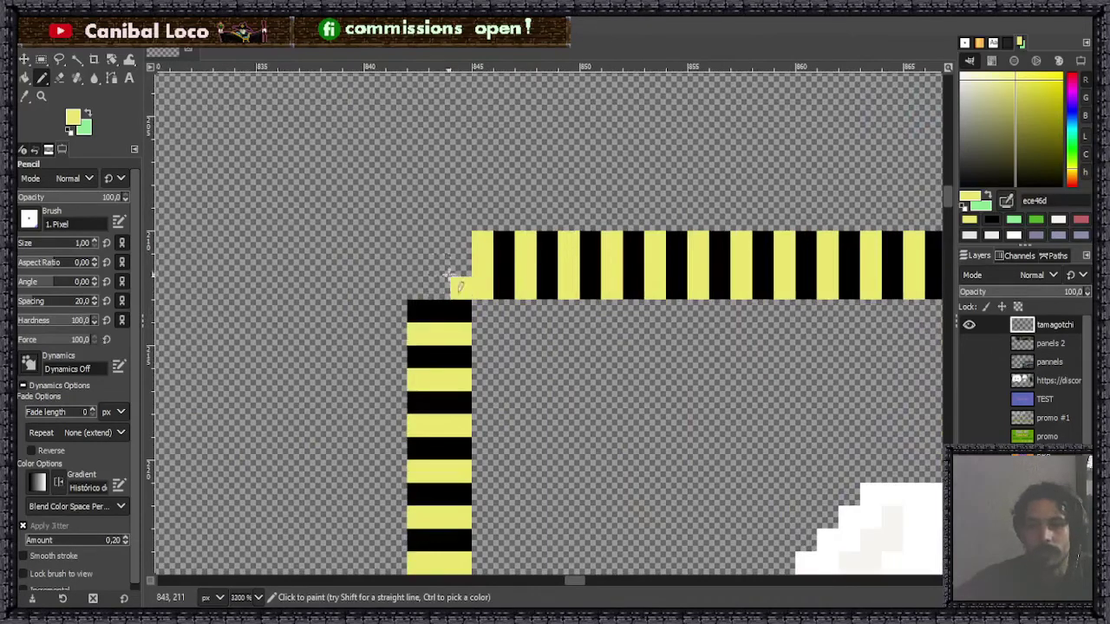
left_click(498, 260, "ctrl")
left_click(461, 264)
left_click(460, 242)
left_click(439, 243)
left_click_drag(420, 279, 439, 289)
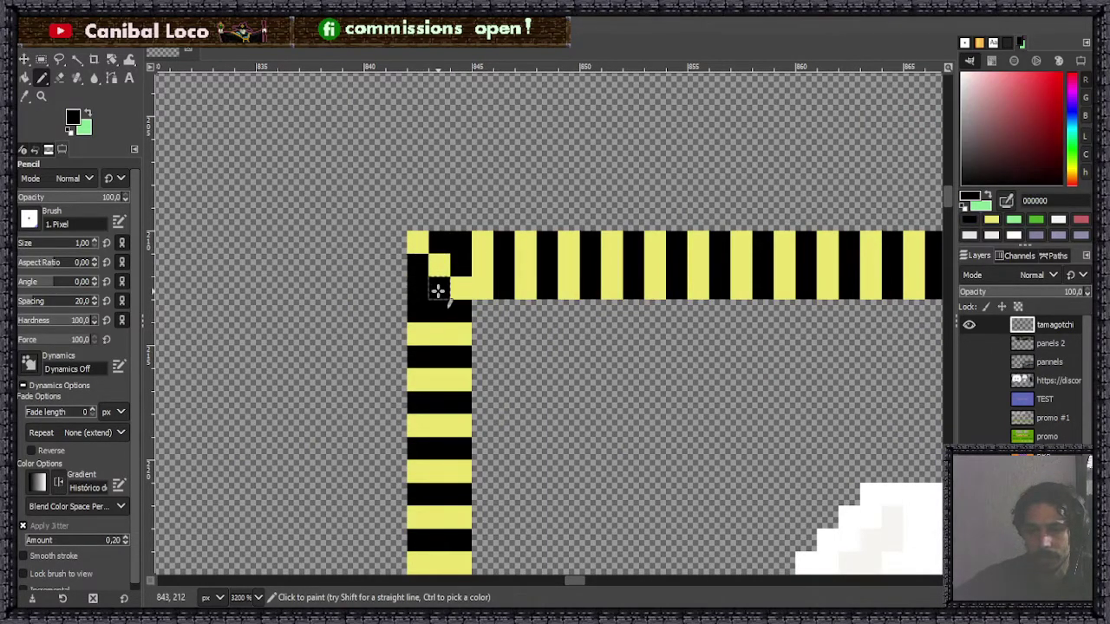
scroll(439, 290, "down", 5)
Pencil the upper-right 3 by 3 pixel corner black with a yellow ece46d diagonal from lower left to upper right, and save the image.
scroll(632, 317, "up", 5)
mouse_move(572, 236)
left_mouse_down()
mouse_move(637, 246)
mouse_move(616, 309)
mouse_move(562, 289)
mouse_move(572, 268)
mouse_move(601, 266)
left_mouse_up()
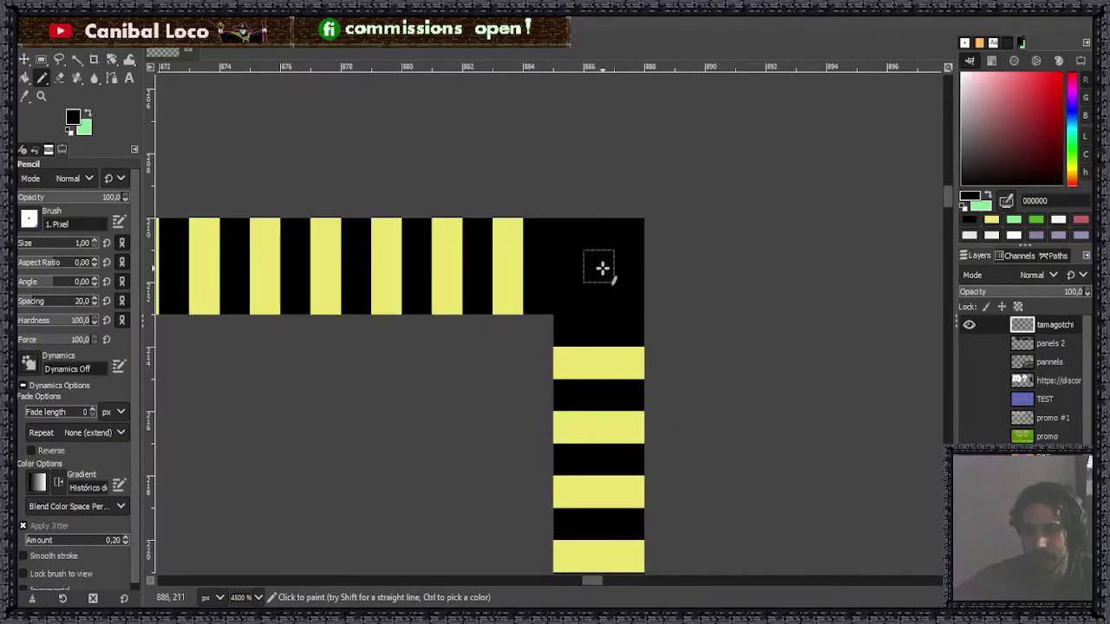
left_click(508, 260, "ctrl")
left_click(576, 302)
left_click(606, 274)
left_click(629, 234)
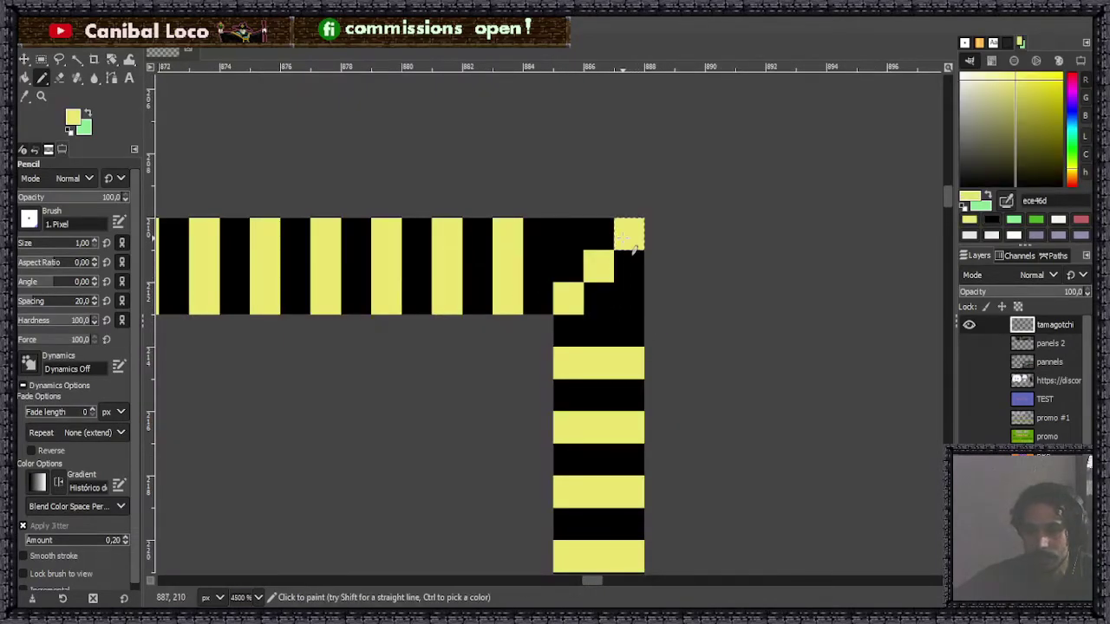
scroll(589, 252, "down", 6)
scroll(488, 397, "up", 2)
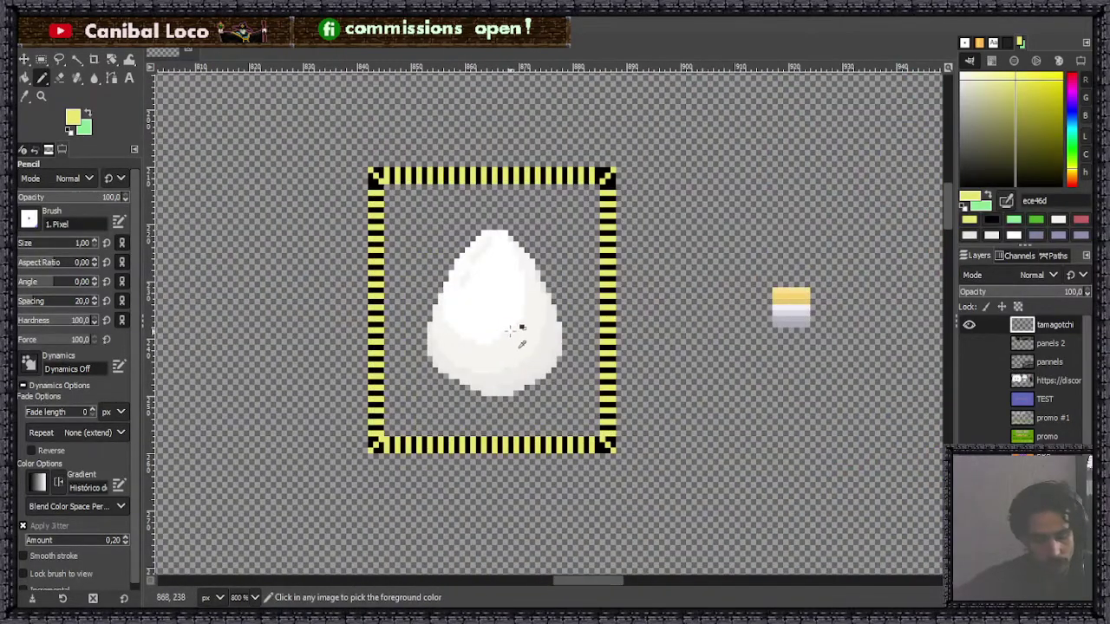
key("ctrl+s")
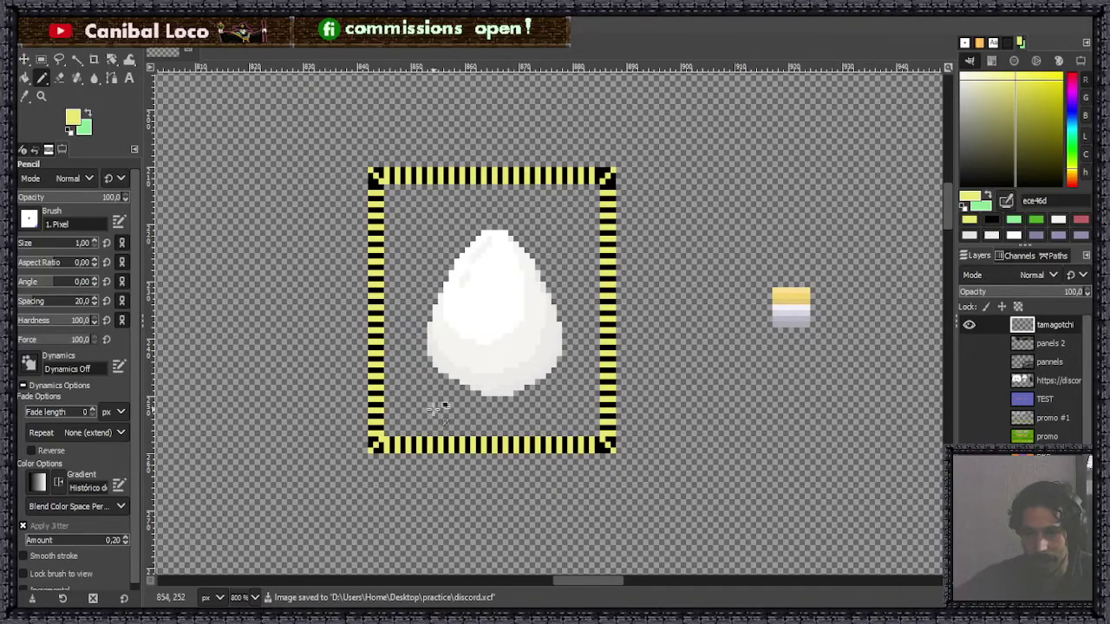
Examine the framed egg against the rows of coloured eggs and the separate paired columns, and save the image.
scroll(442, 408, "down", 4)
scroll(417, 285, "up", 3)
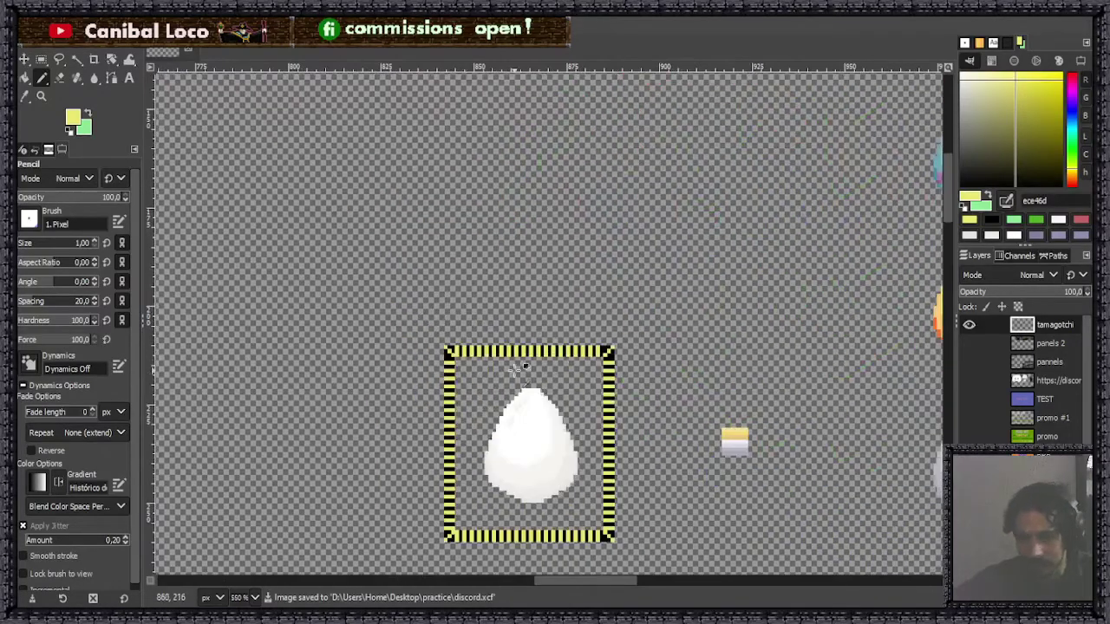
scroll(572, 381, "down", 4)
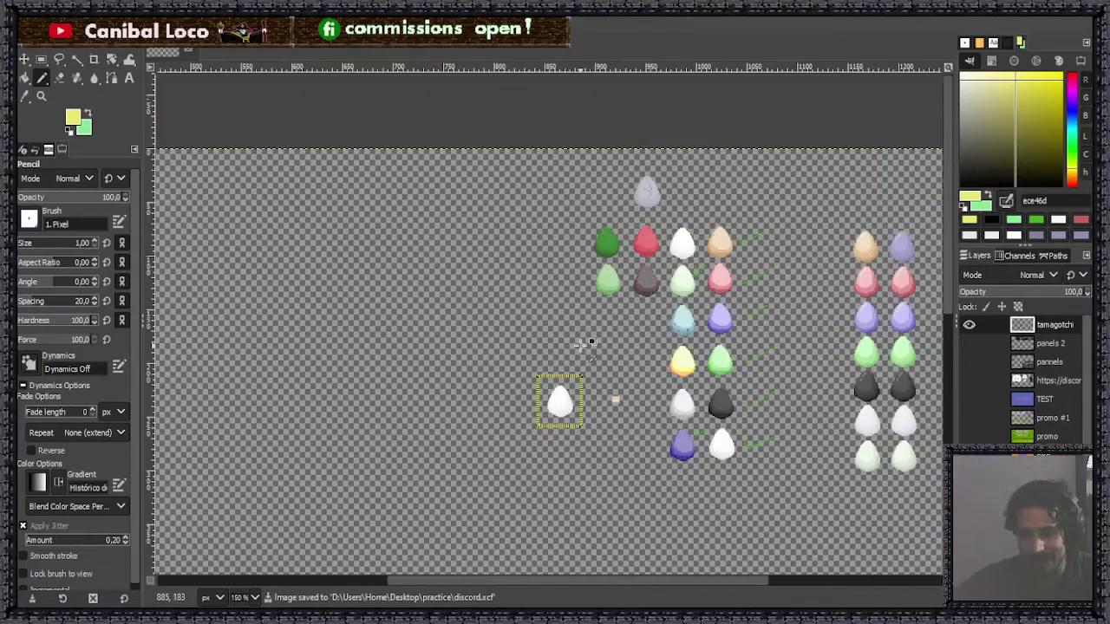
scroll(750, 434, "up", 1)
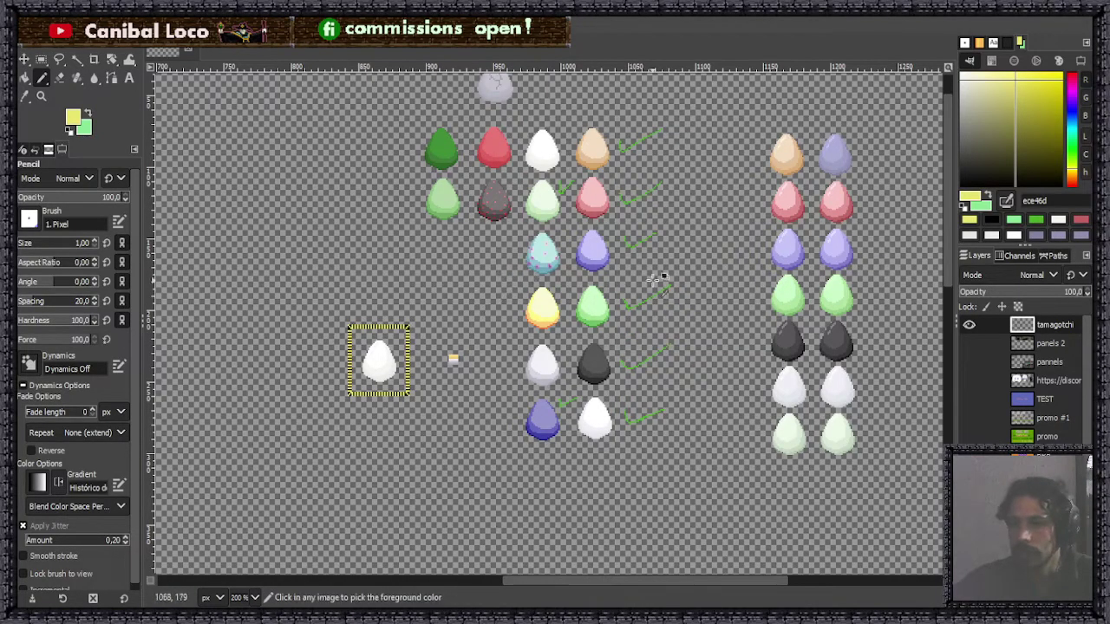
scroll(693, 304, "down", 3)
scroll(733, 254, "up", 3)
scroll(732, 254, "up", 2)
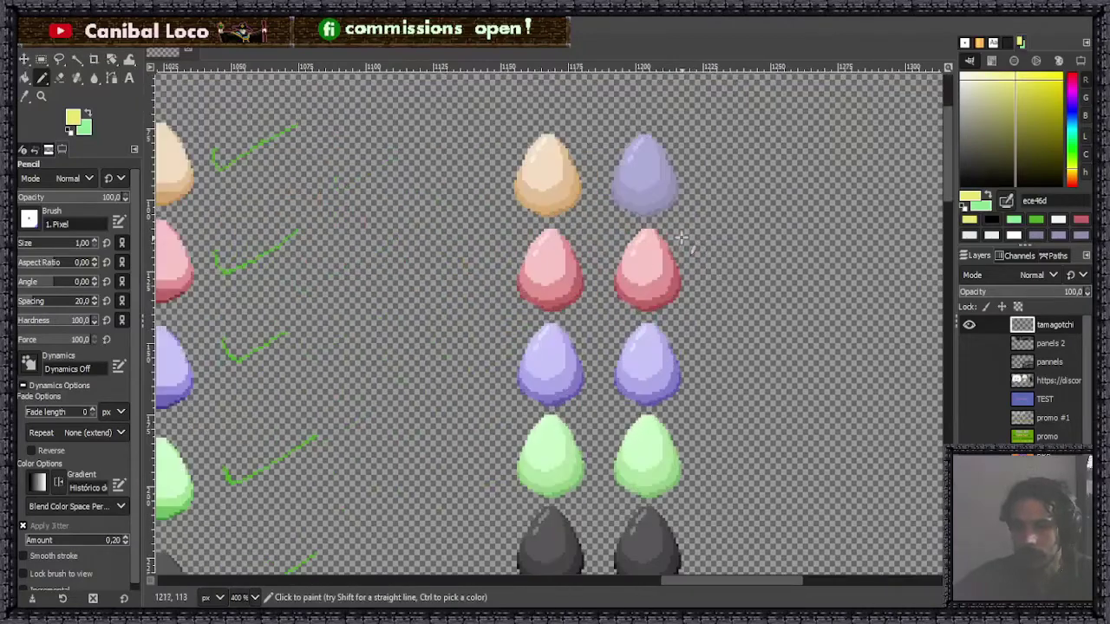
scroll(751, 243, "down", 3)
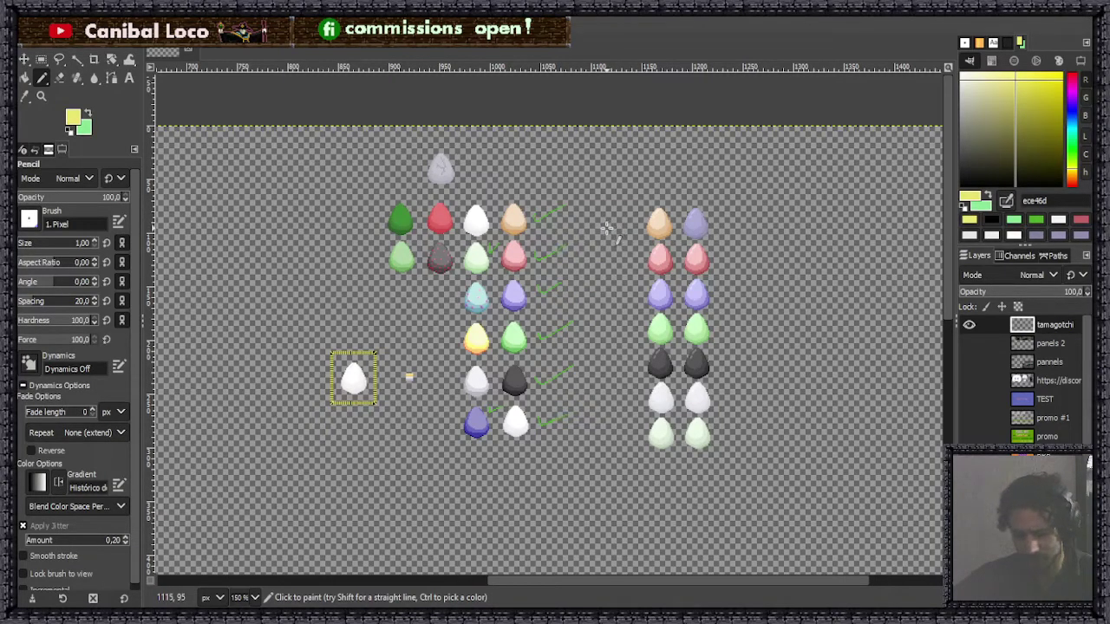
key("ctrl+s")
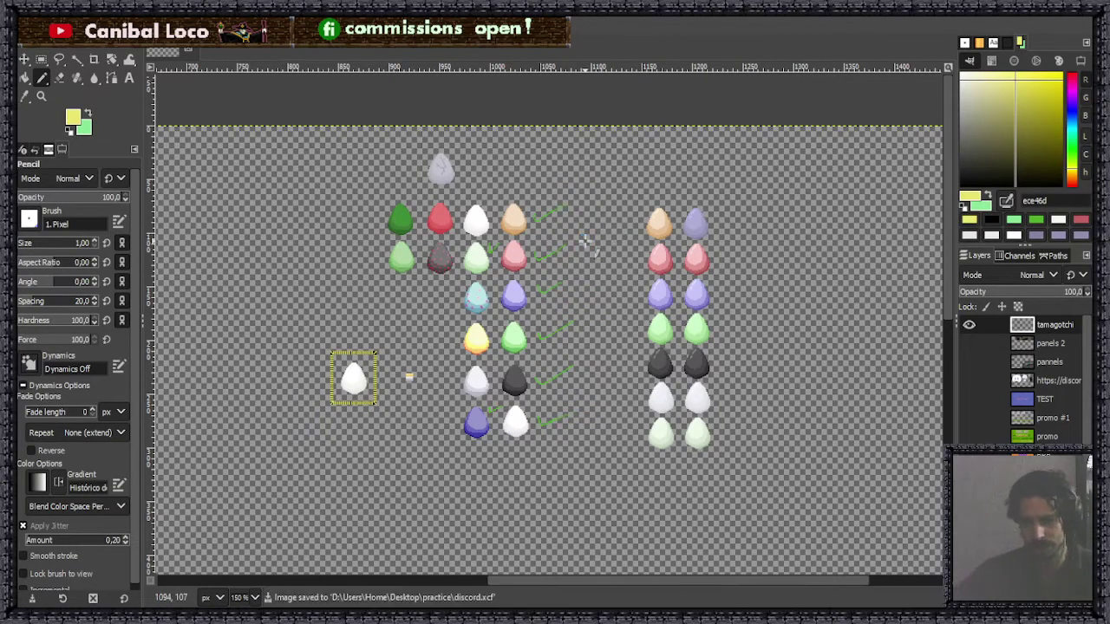
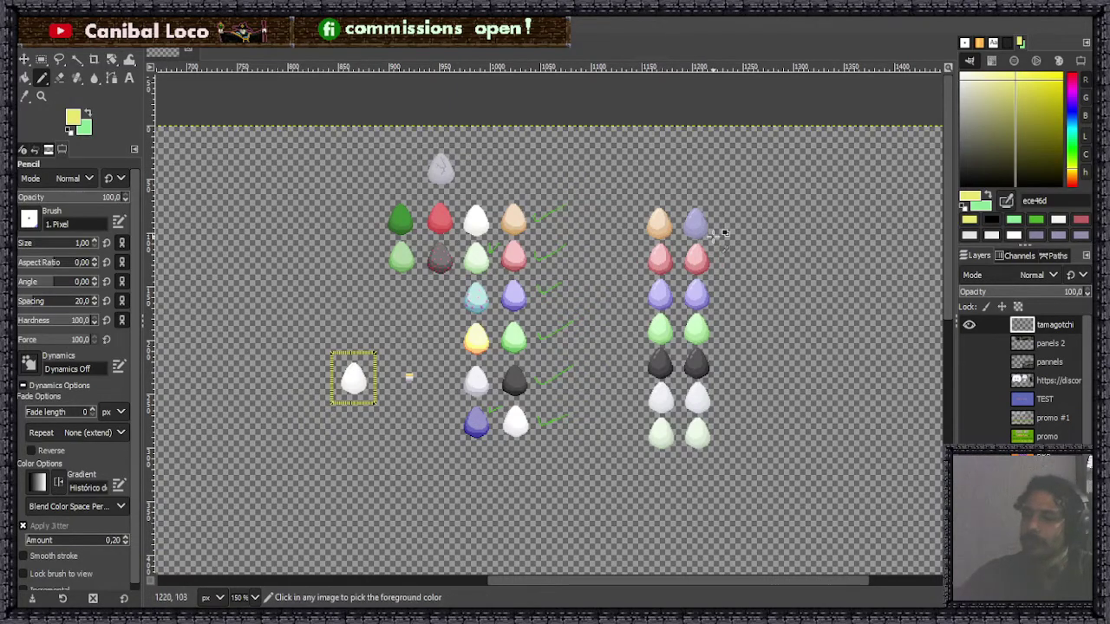
Try a Bucket Fill of pink e48d9a on the lightest body area of the second pink egg in the paired columns, and undo it.
scroll(695, 259, "up", 4, "ctrl")
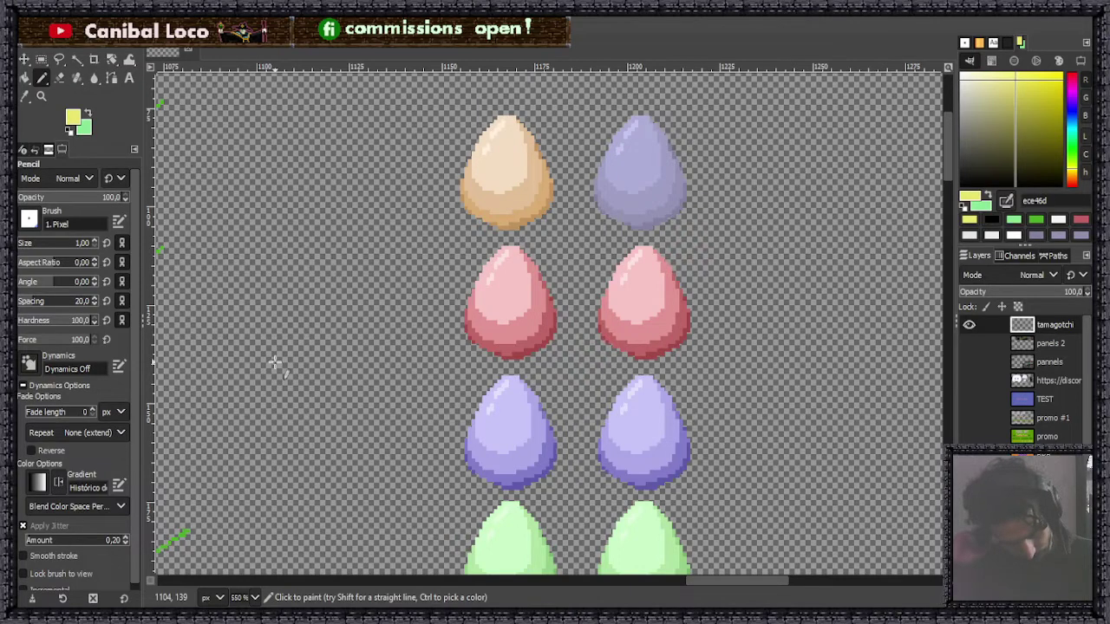
key("shift+b")
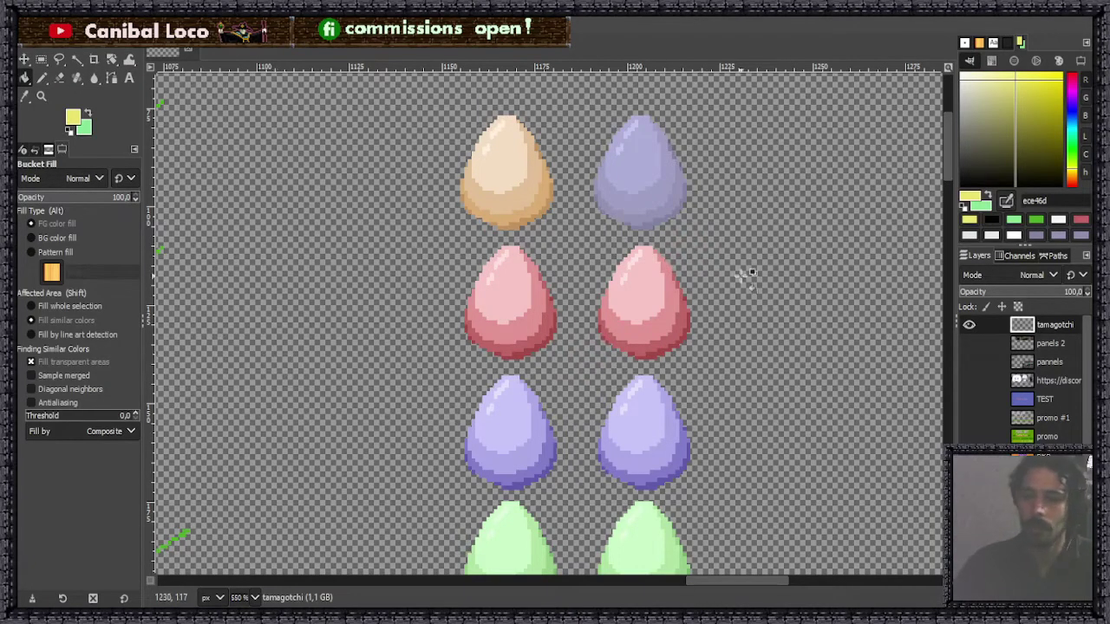
scroll(689, 279, "up", 2)
left_click(590, 305, "ctrl")
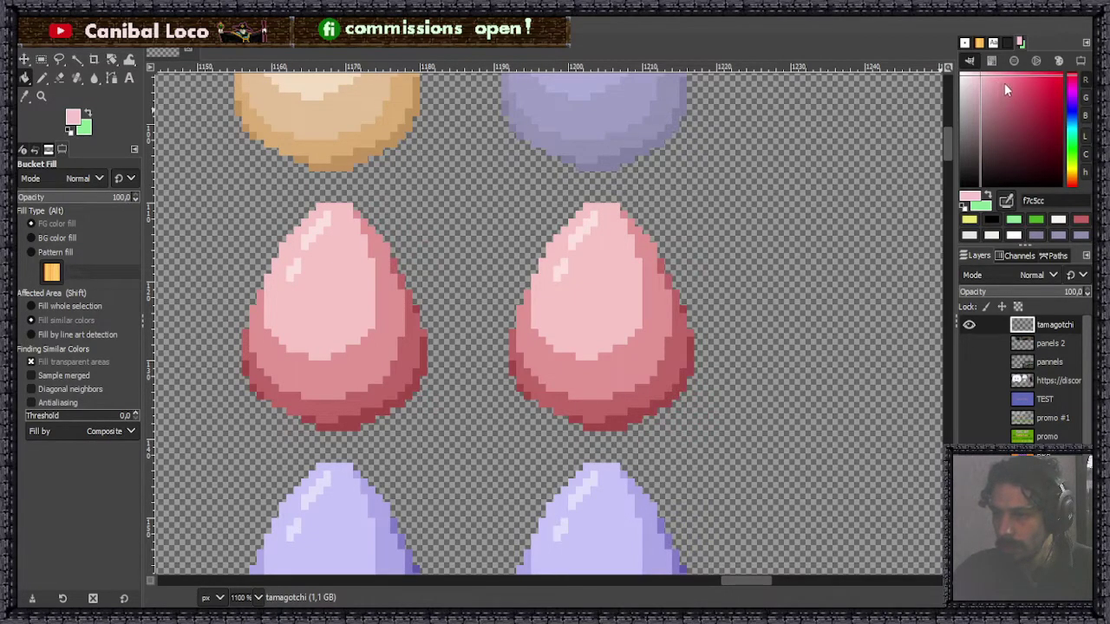
left_click_drag(1007, 77, 1000, 84)
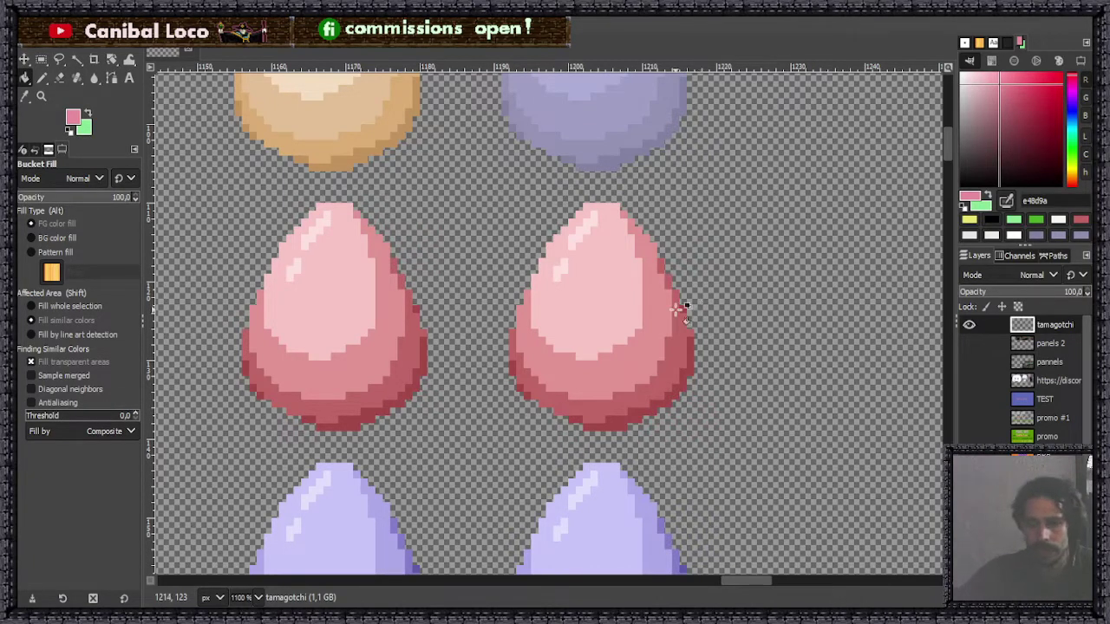
left_click(642, 310)
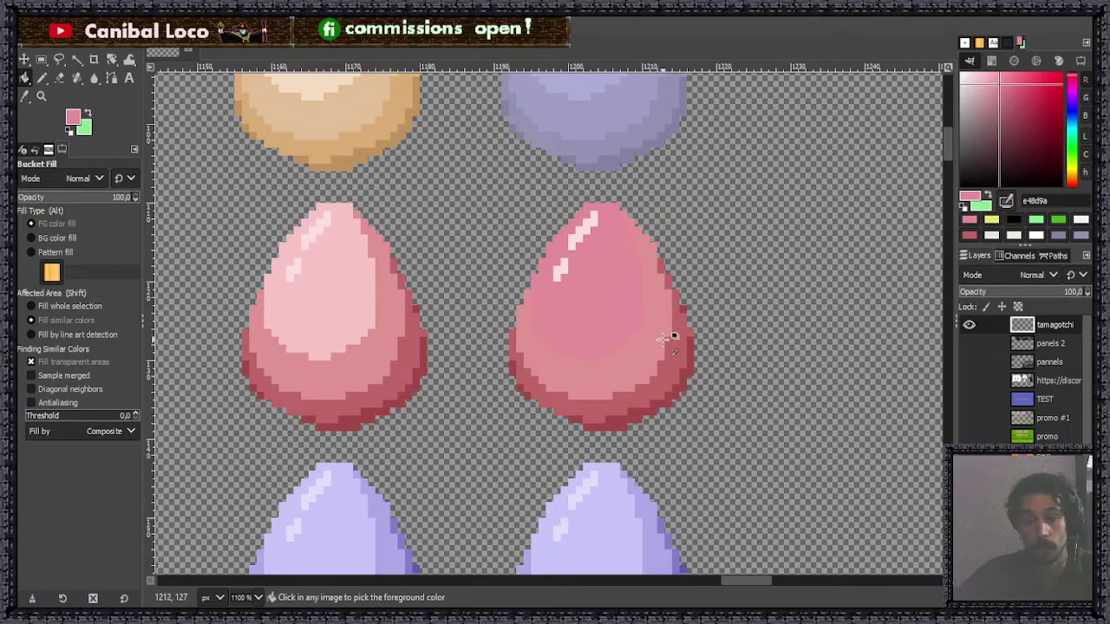
key("ctrl+z")
Bucket-fill the second pink egg's lightest body area with eda6b0 and the shading band around it with de99a3.
left_click_drag(998, 82, 990, 77)
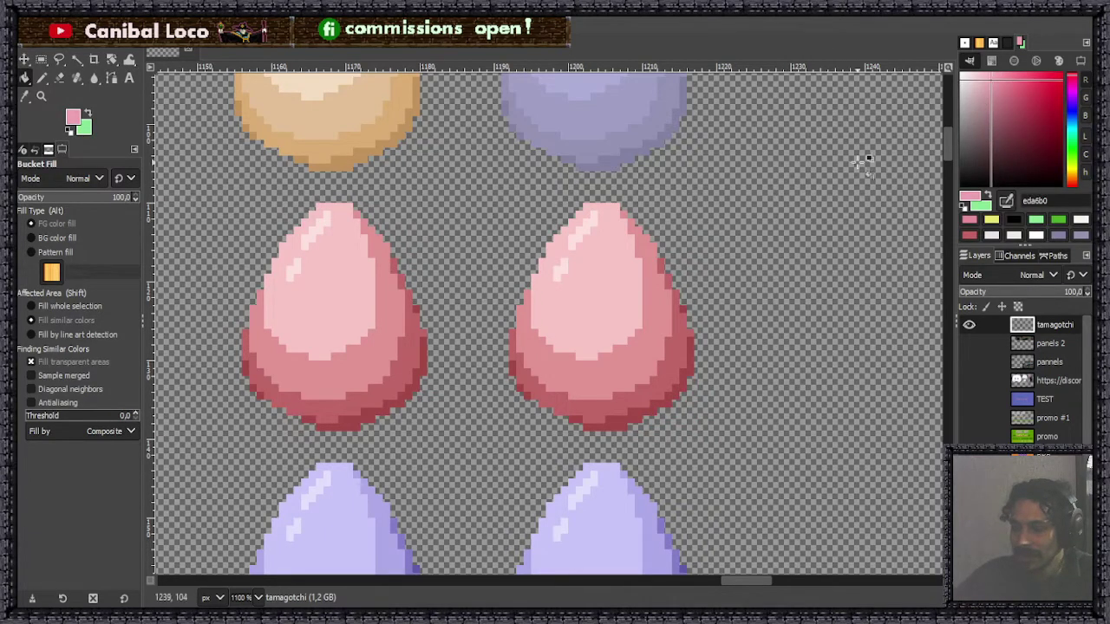
scroll(651, 310, "up", 2)
left_click(567, 313)
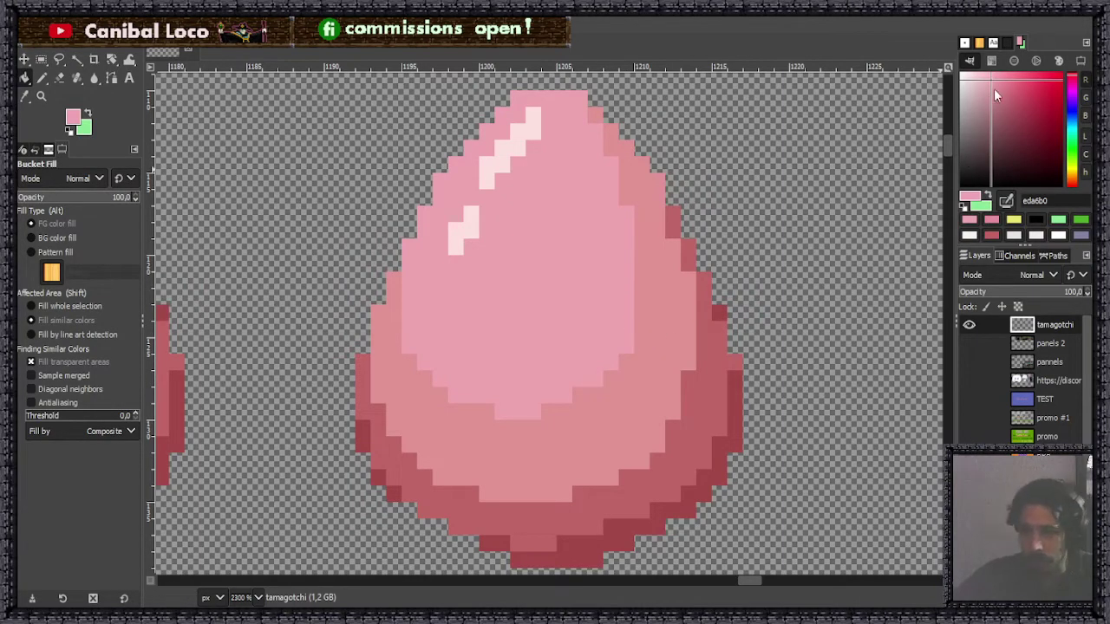
left_click_drag(992, 86, 990, 85)
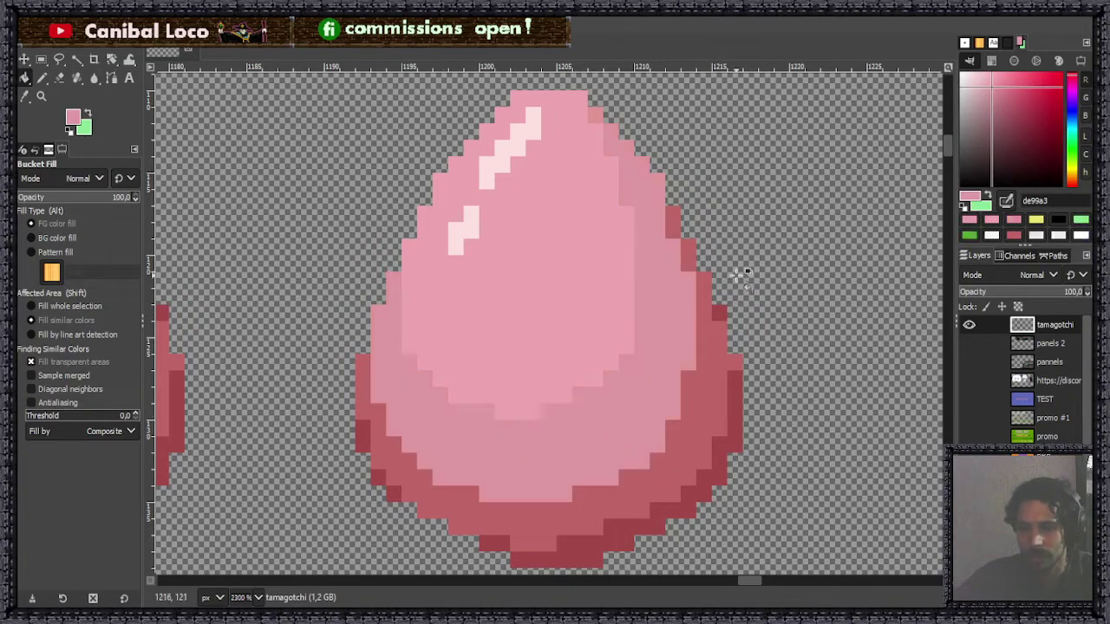
Sample the egg's body pink, lighten it to f5cbd2, and fill both highlight marks on the egg with it.
left_click(520, 250, "ctrl")
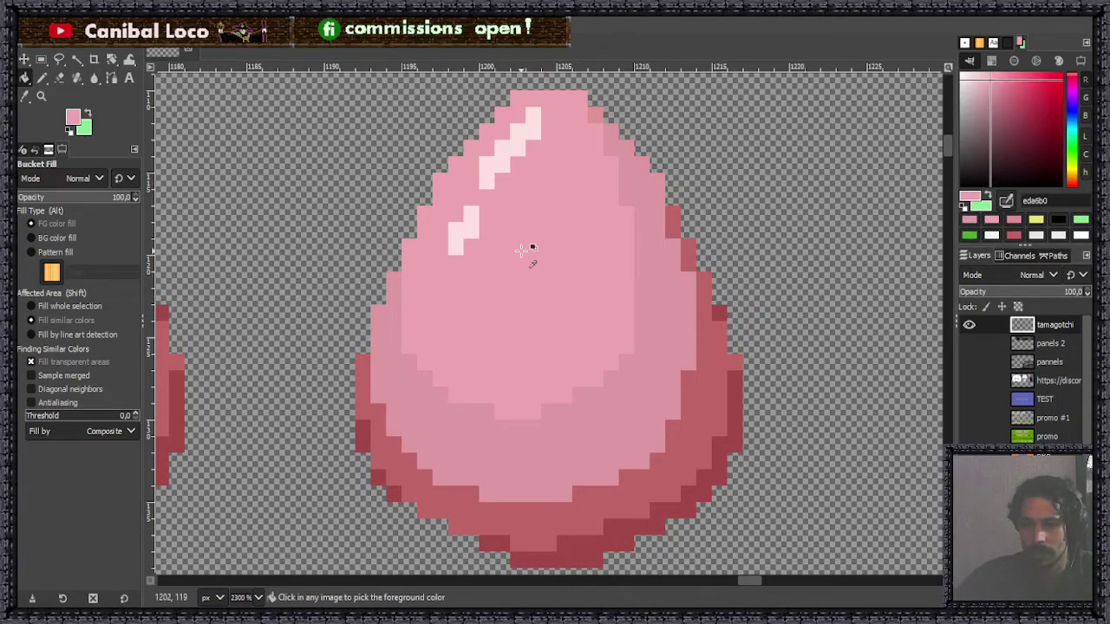
left_click(984, 83)
left_click(979, 77)
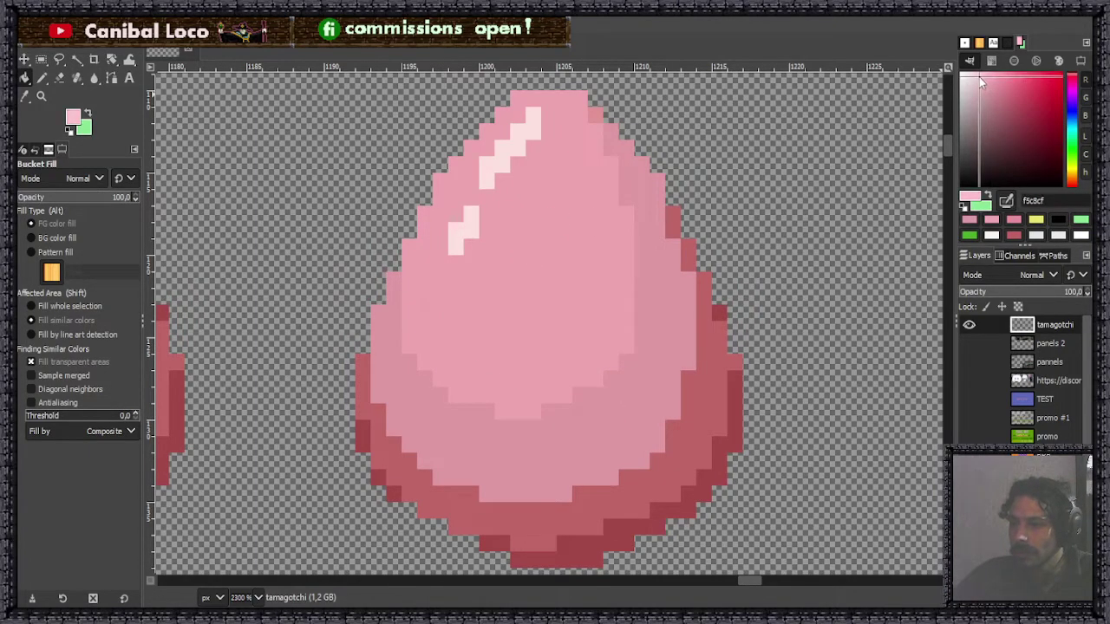
left_click(471, 221)
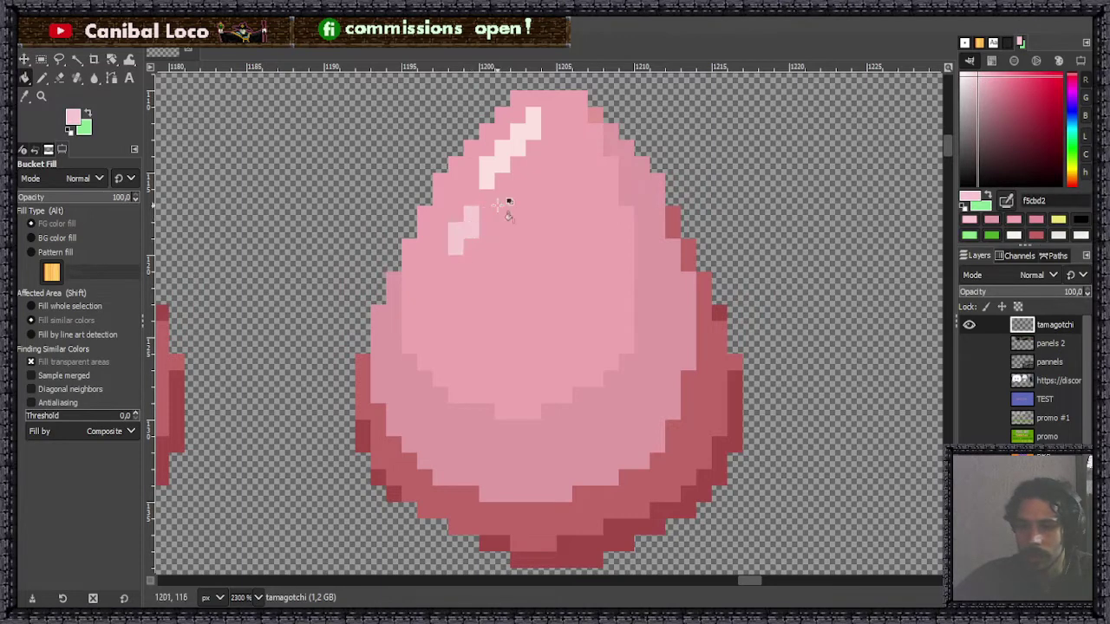
left_click(509, 156)
scroll(554, 214, "down", 4)
Sample the de99a3 band, darken it to cf8e98, and fill the egg's next darker shading band and its detached right-edge pixels.
scroll(587, 203, "up", 3)
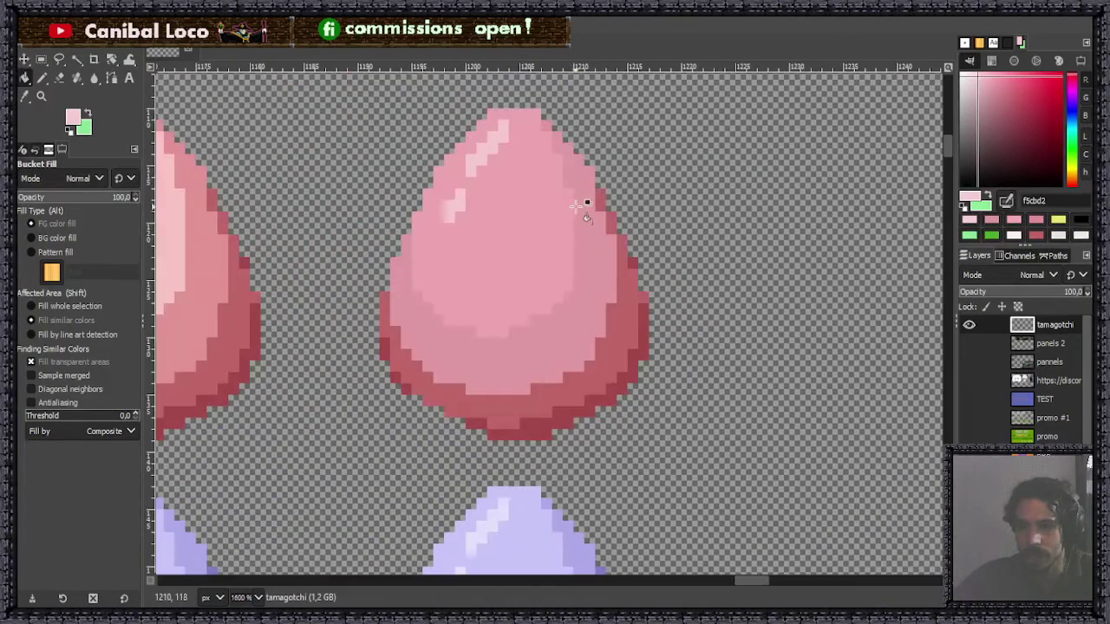
left_click(554, 293)
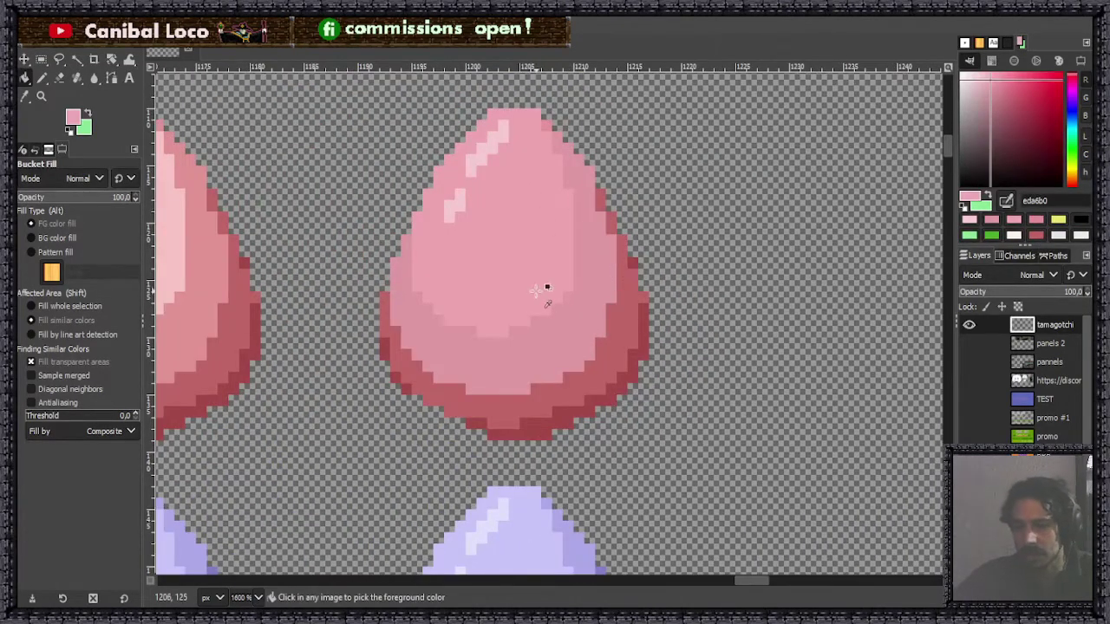
left_click(560, 331, "ctrl")
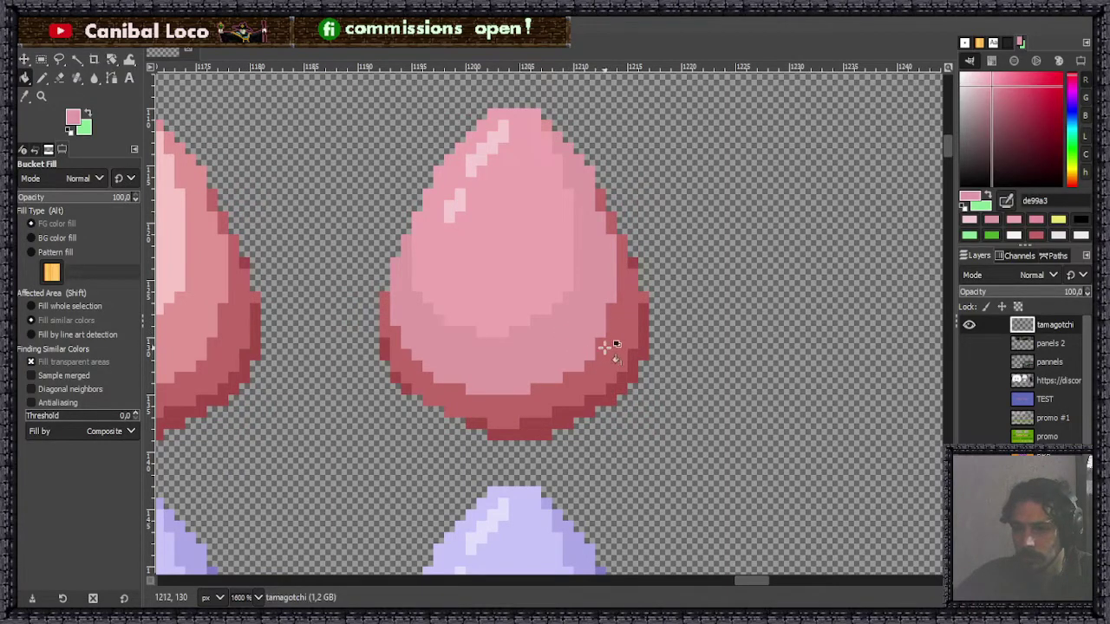
left_click(992, 93)
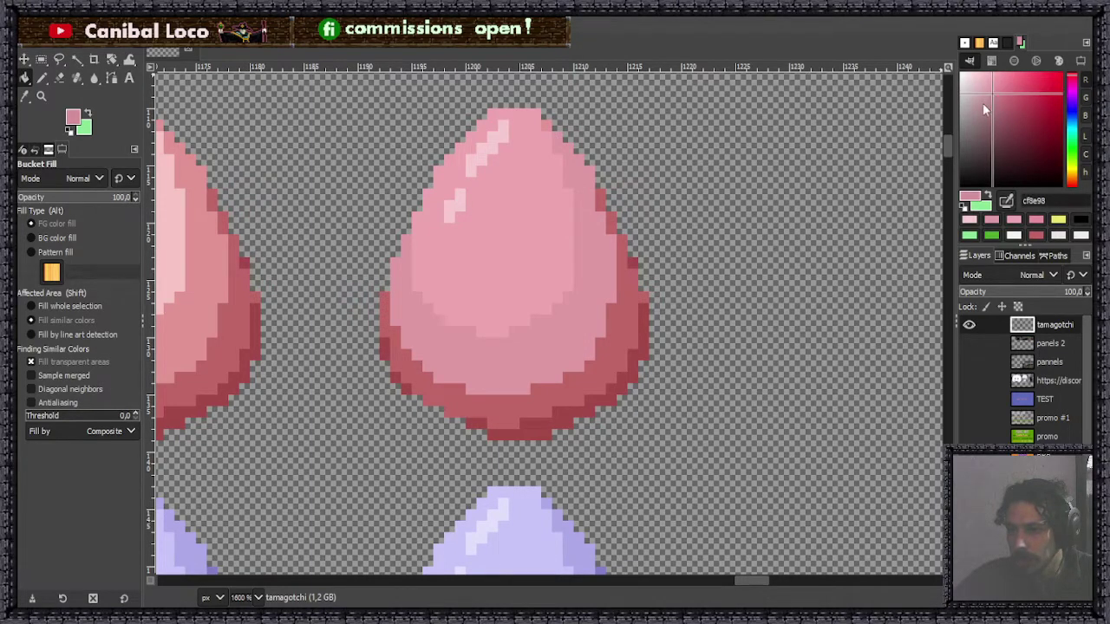
left_click(617, 356)
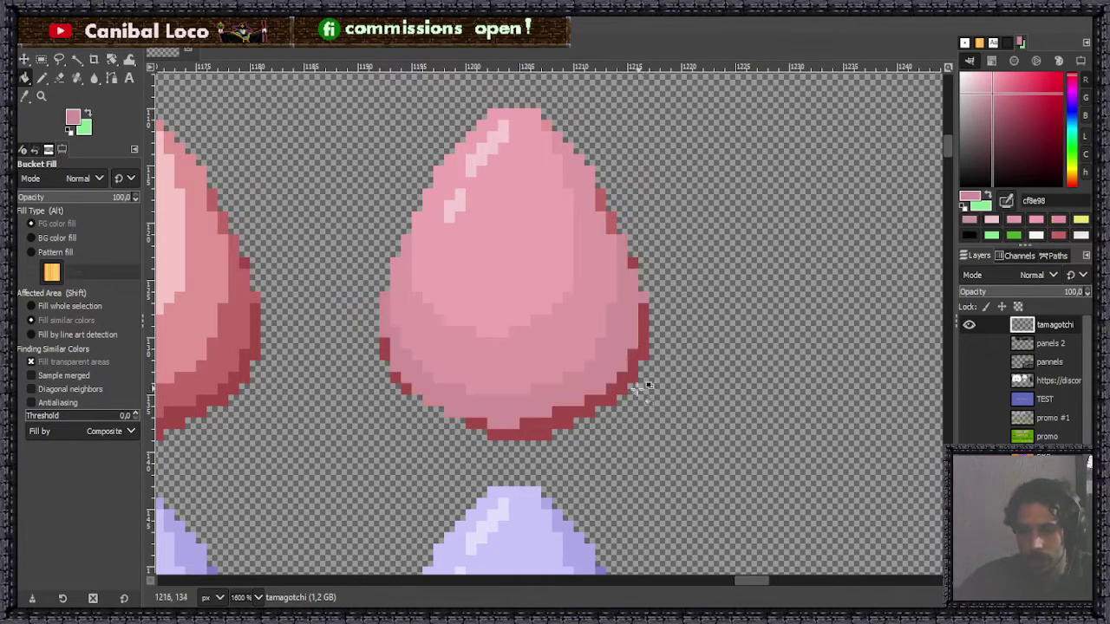
scroll(700, 193, "up", 3)
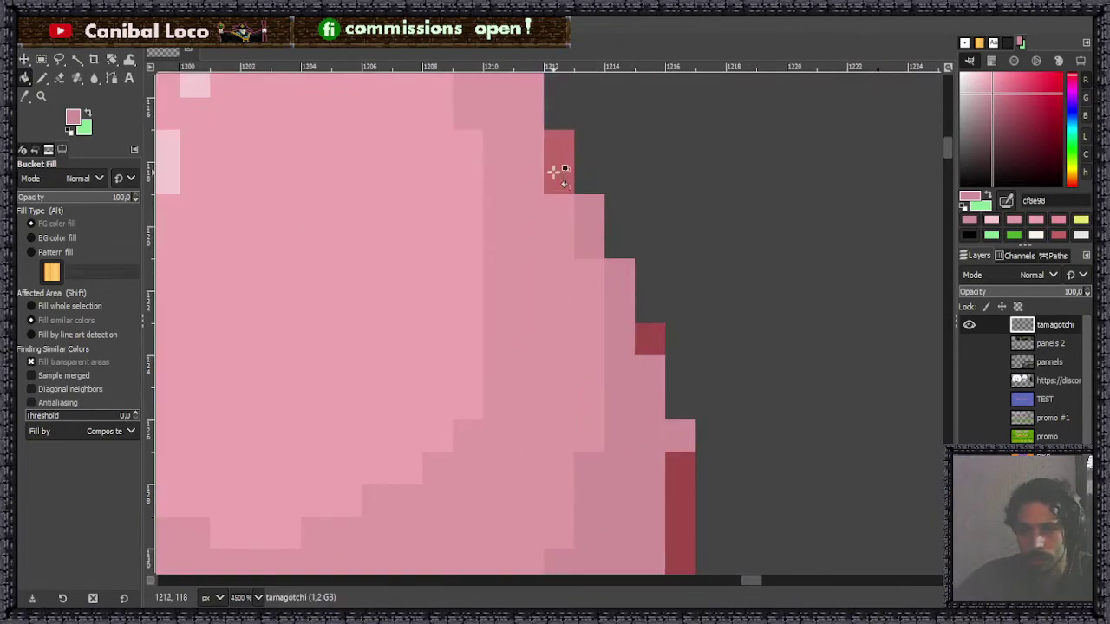
left_click(554, 170)
scroll(617, 193, "down", 8)
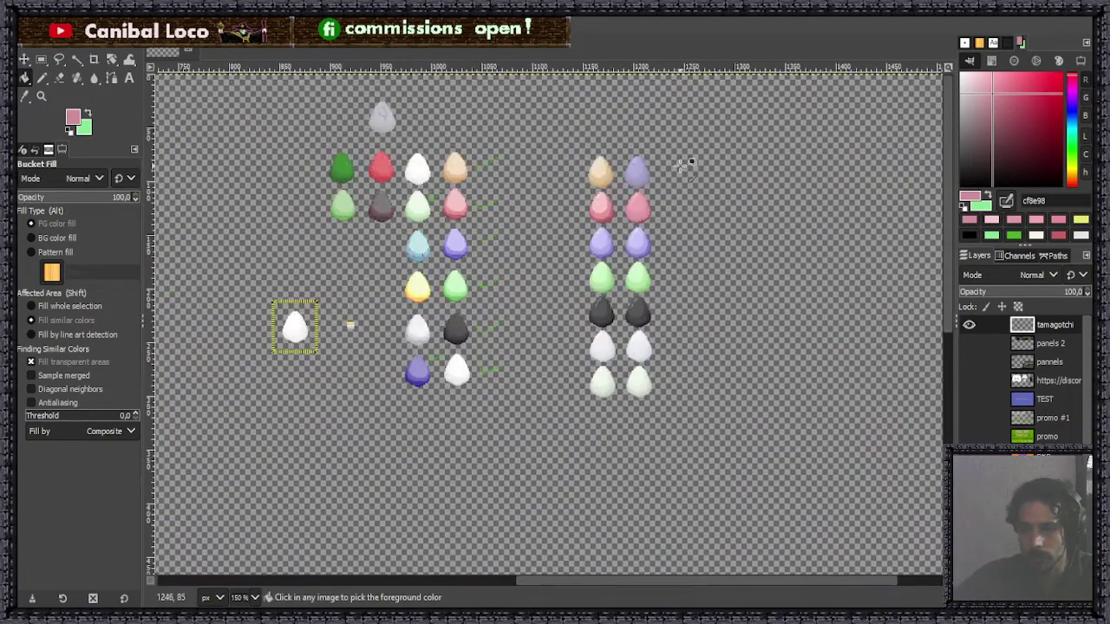
Darken the fill colour to ce8a94 and refill the second pink egg's darker shading band.
scroll(644, 228, "up", 8)
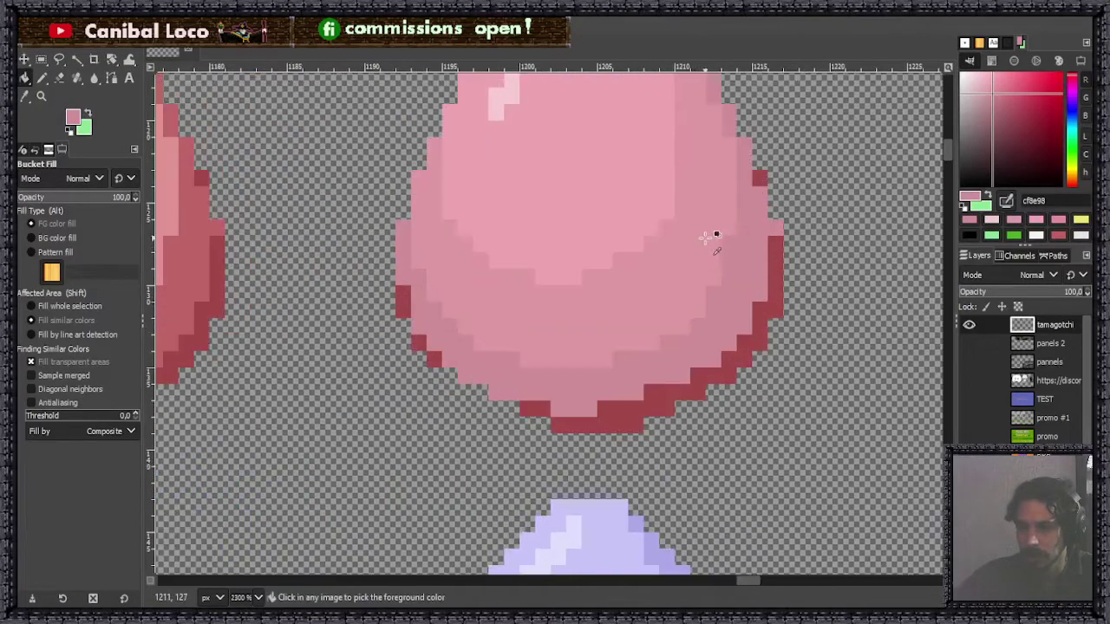
left_click(995, 98)
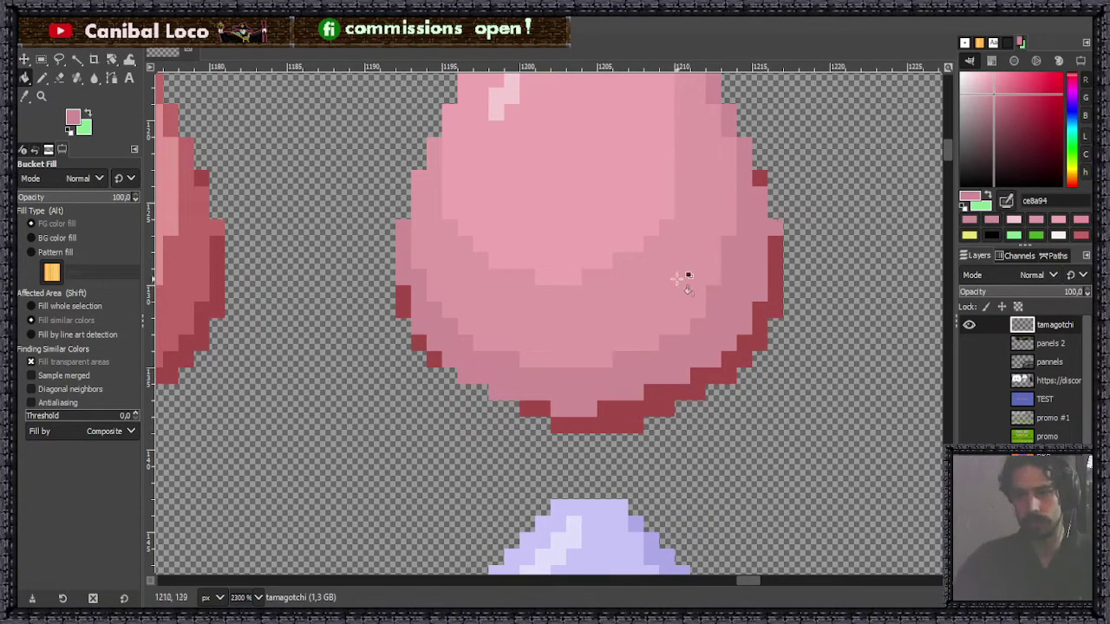
scroll(687, 282, "up", 3)
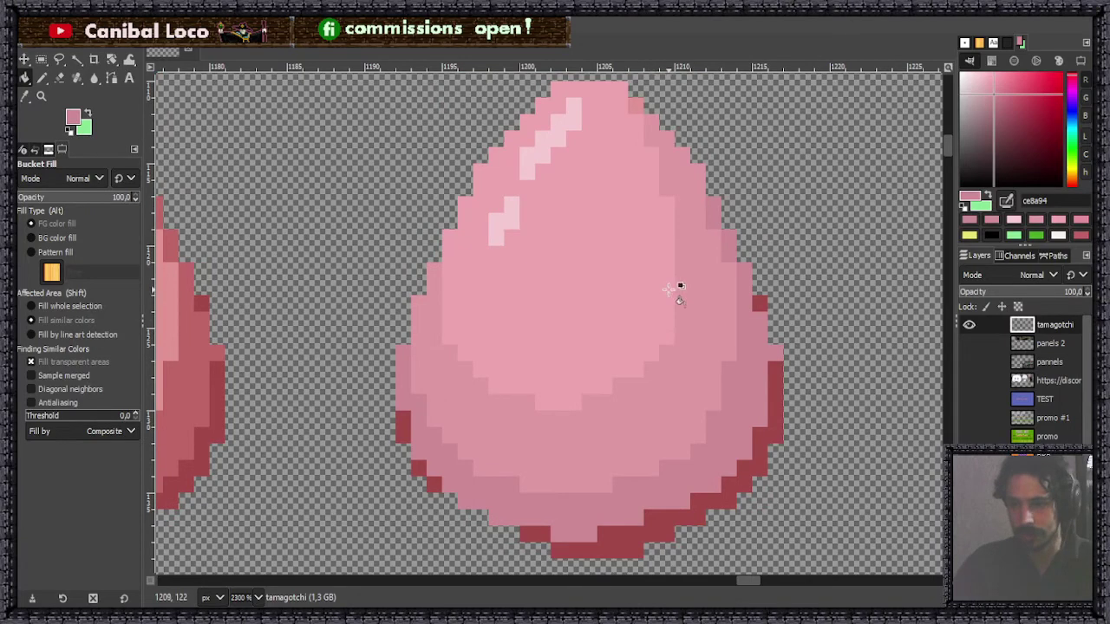
Sample the de99a3 shading band near the second pink egg's tip, and save the image.
left_click(653, 126, "ctrl")
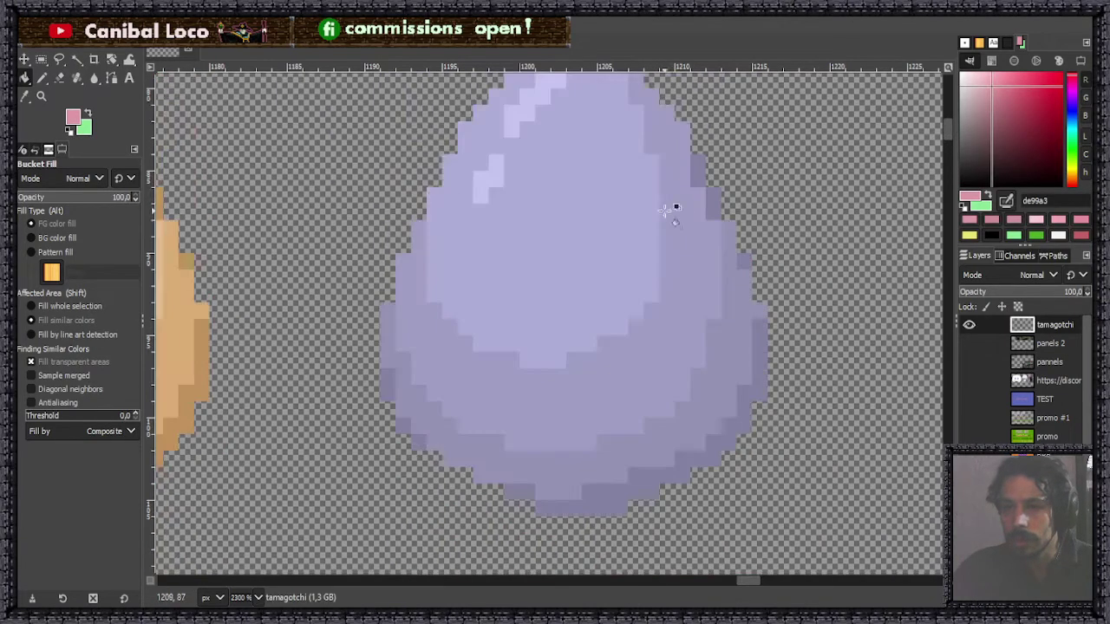
scroll(674, 209, "up", 2)
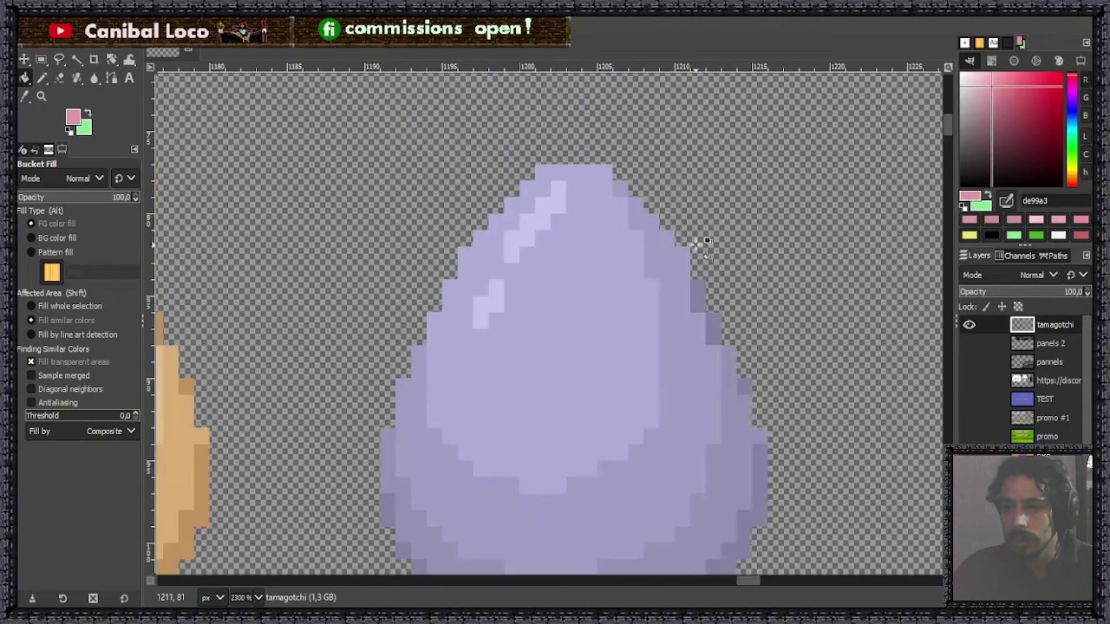
scroll(728, 200, "down", 10)
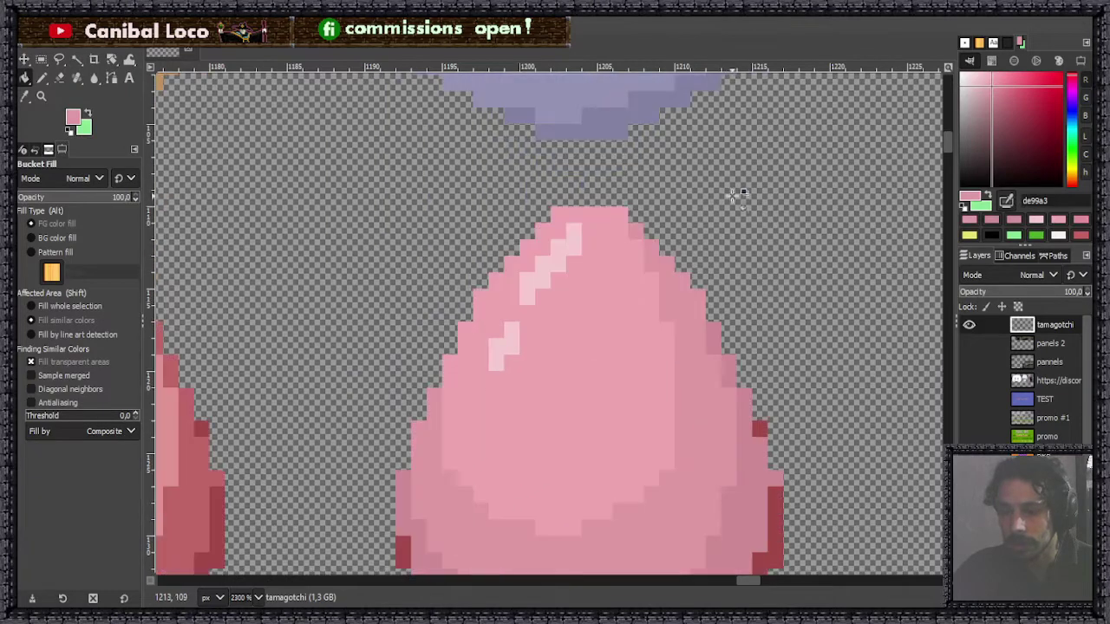
key("ctrl+s")
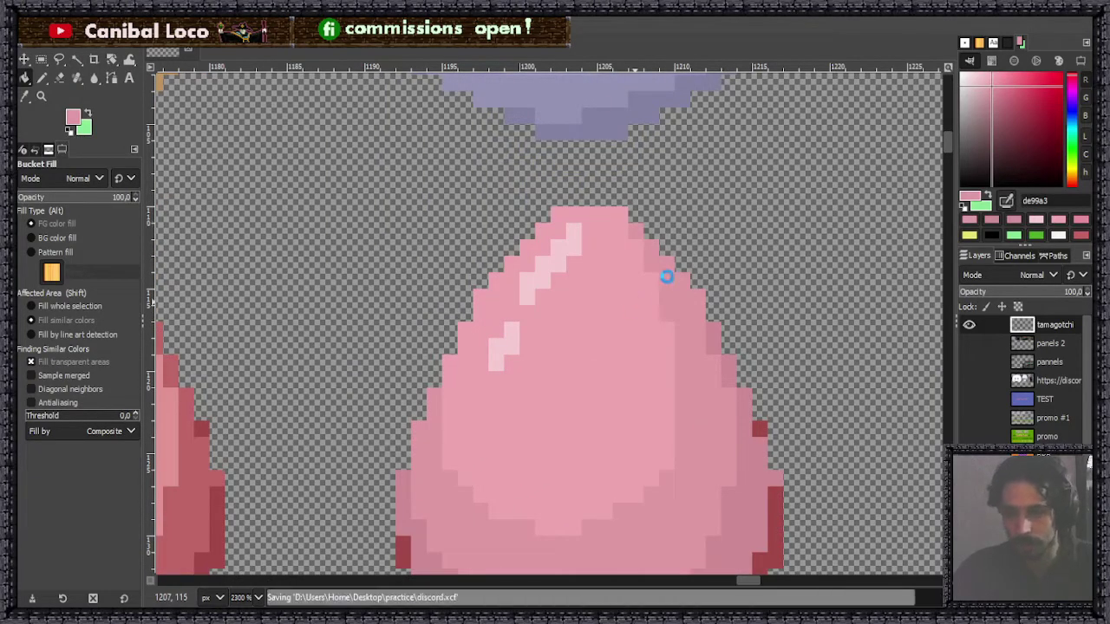
Sample the ce8a94 band, darken it to be7c85, and fill the detached rim pixel on the pink egg's upper right edge.
scroll(572, 316, "down", 5)
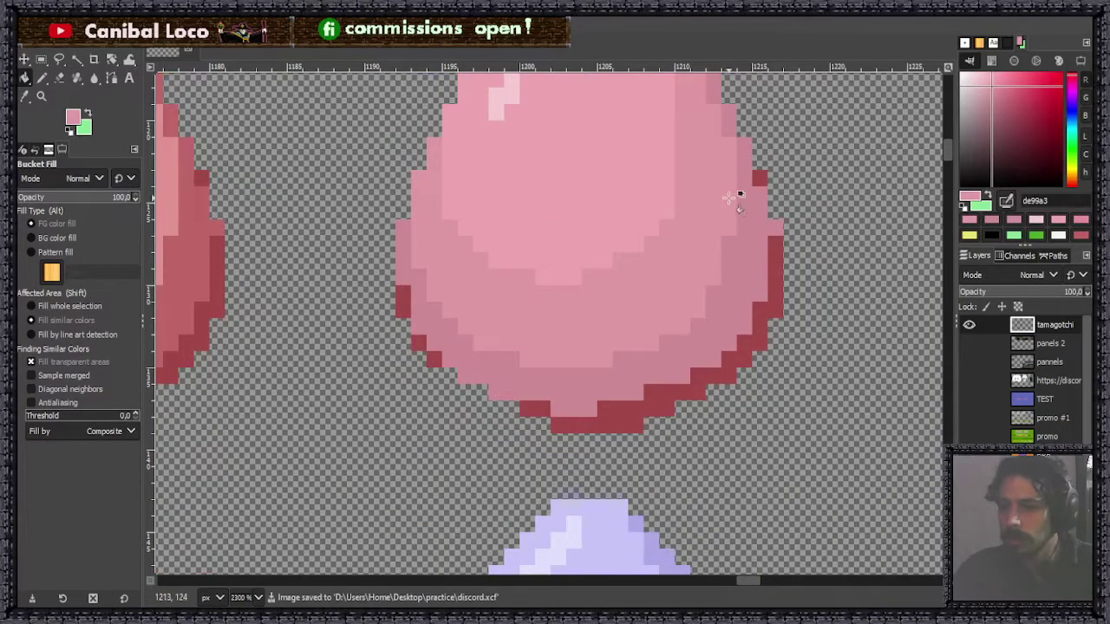
left_click(728, 305, "ctrl")
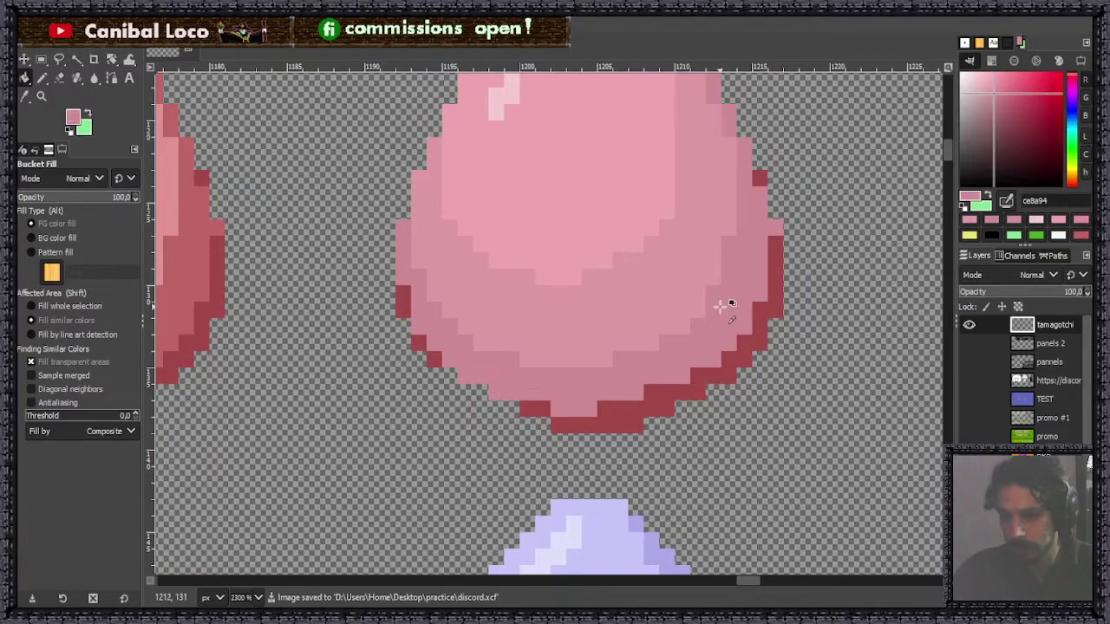
left_click(995, 101)
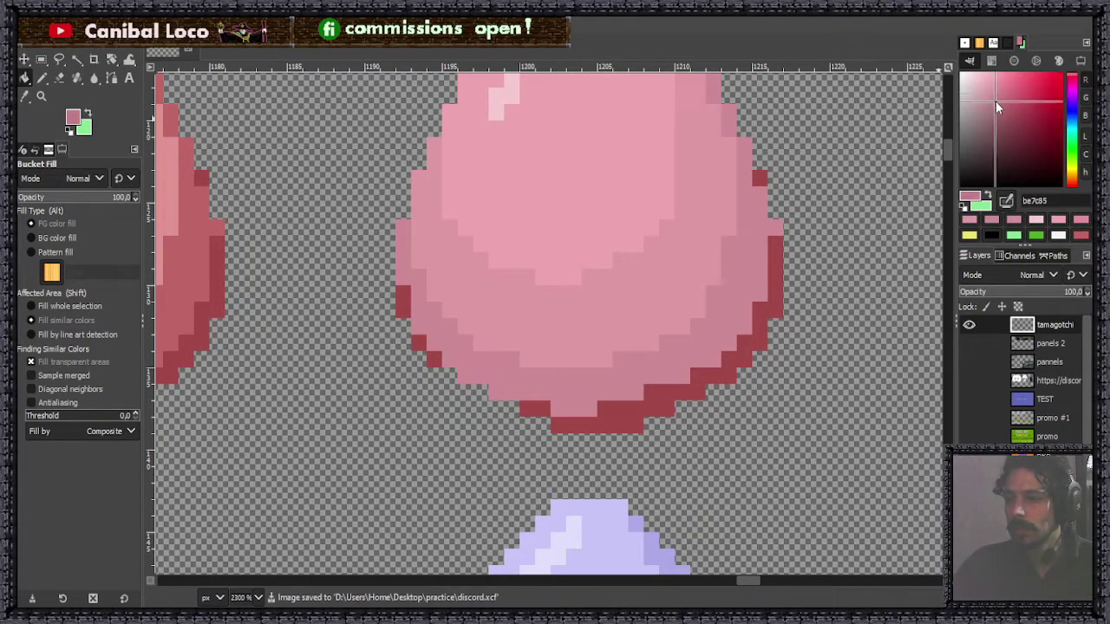
left_click(759, 178)
left_click(779, 260)
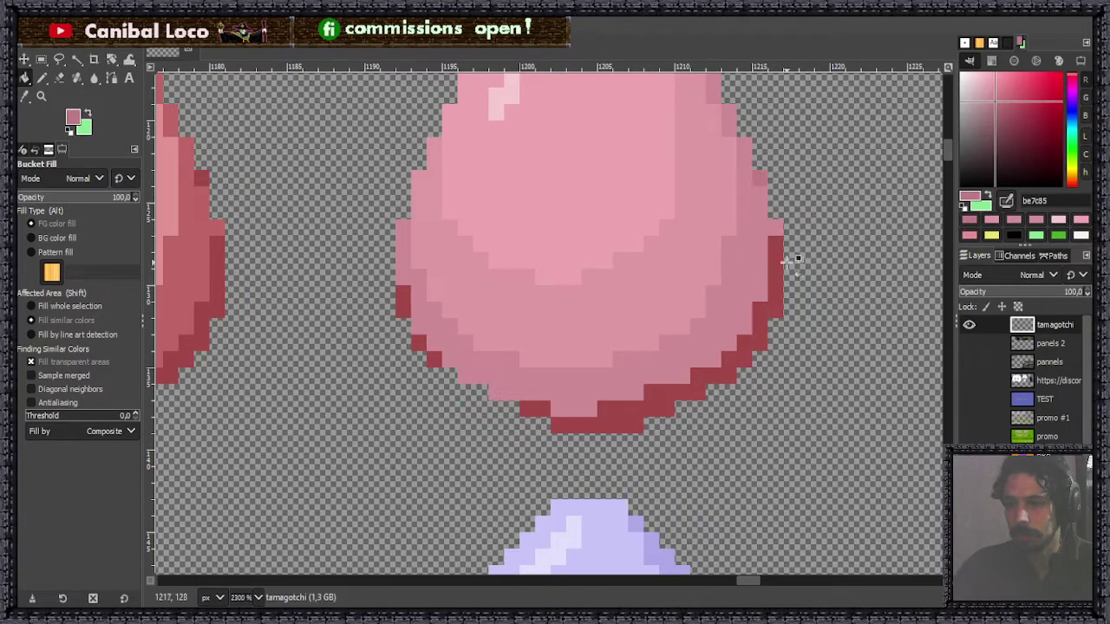
Fill the pink egg's darkest lower rim and its detached left-edge pixels with b97781, and save the image.
left_click(997, 105)
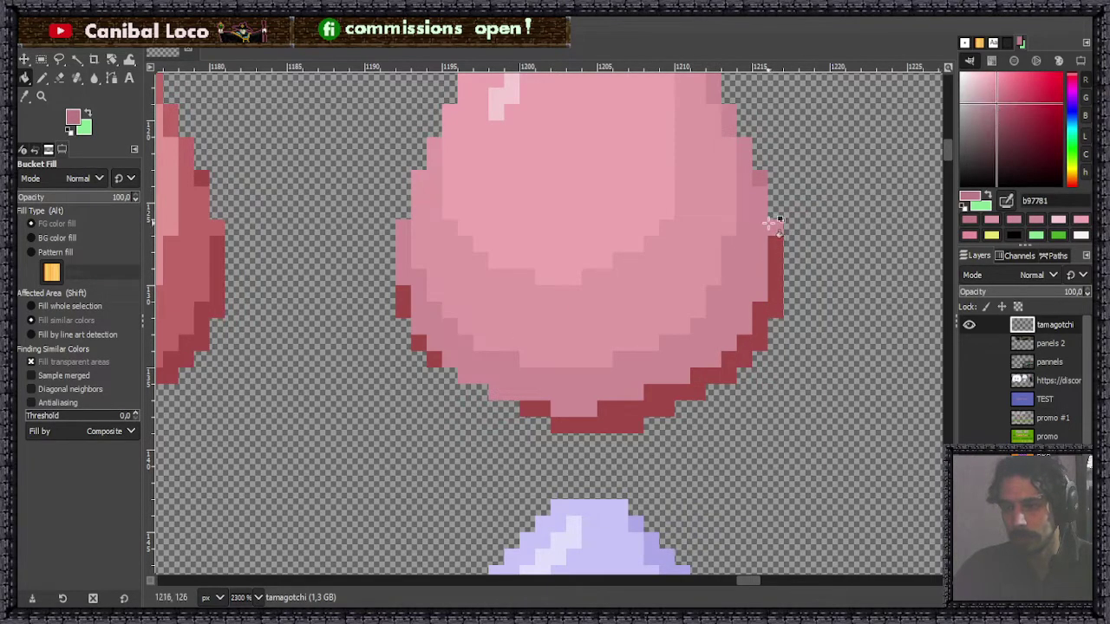
left_click(773, 275)
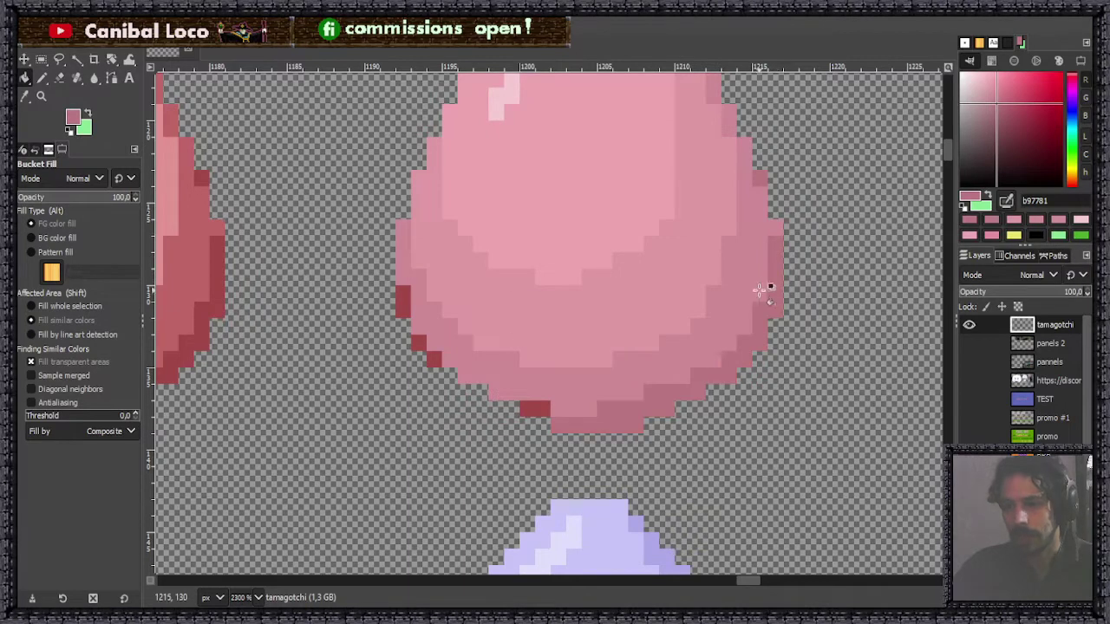
left_click(536, 407)
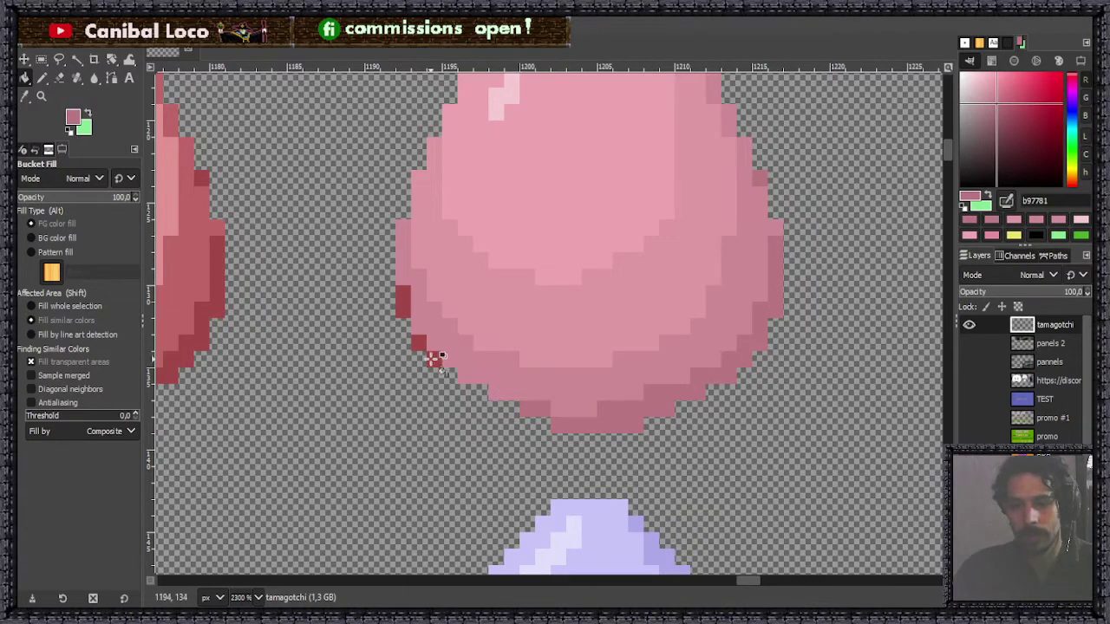
left_click(419, 341)
left_click(401, 299)
scroll(476, 350, "down", 1, "ctrl")
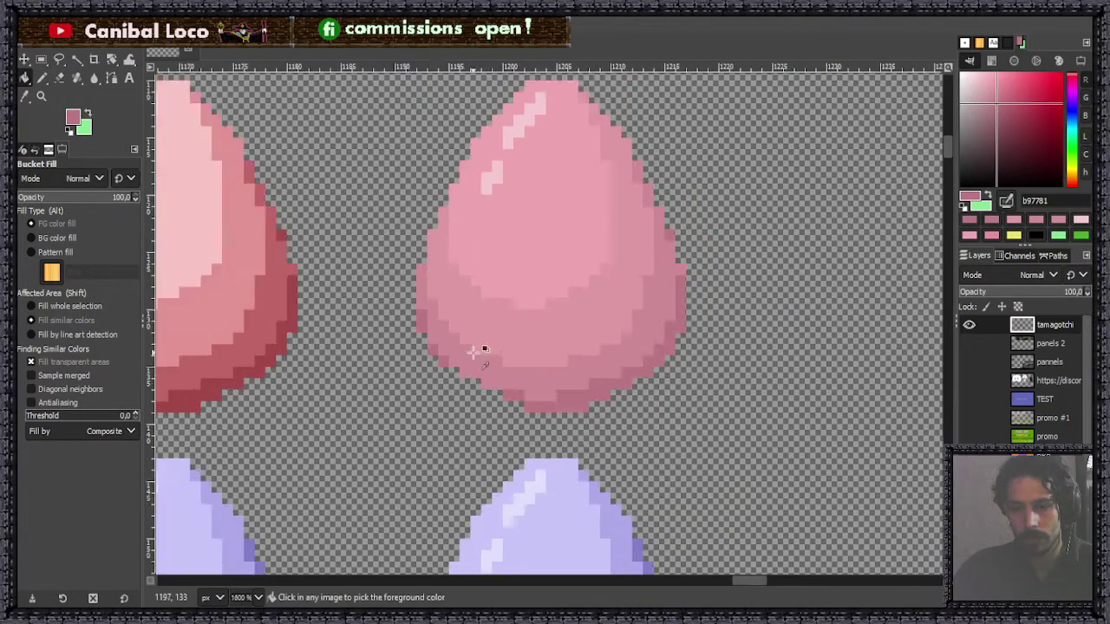
scroll(621, 230, "down", 8, "ctrl")
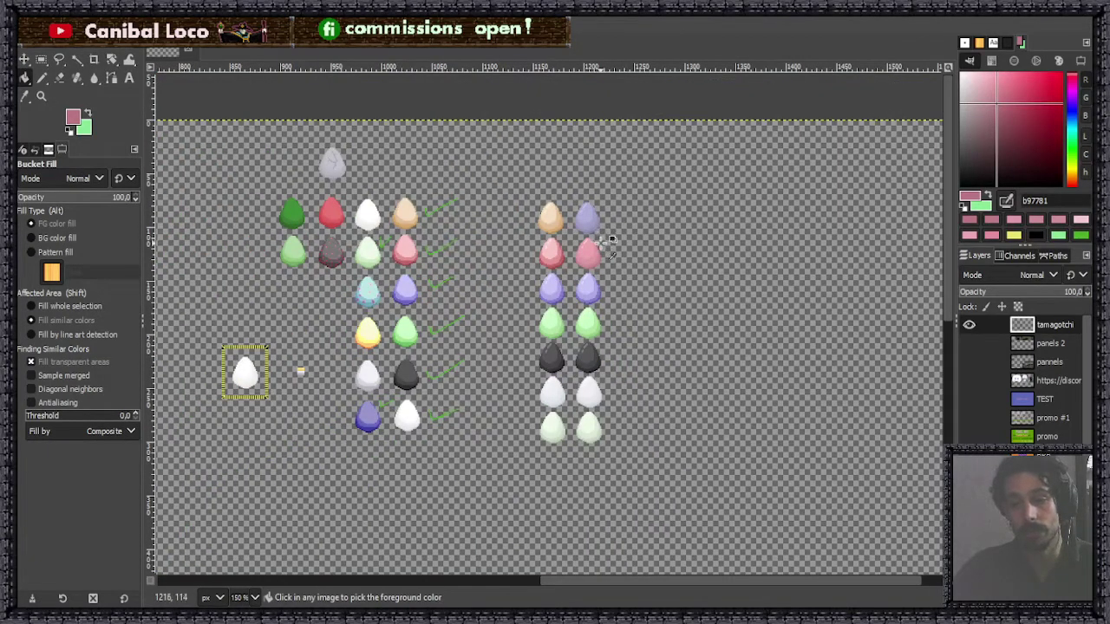
scroll(564, 253, "up", 8, "ctrl")
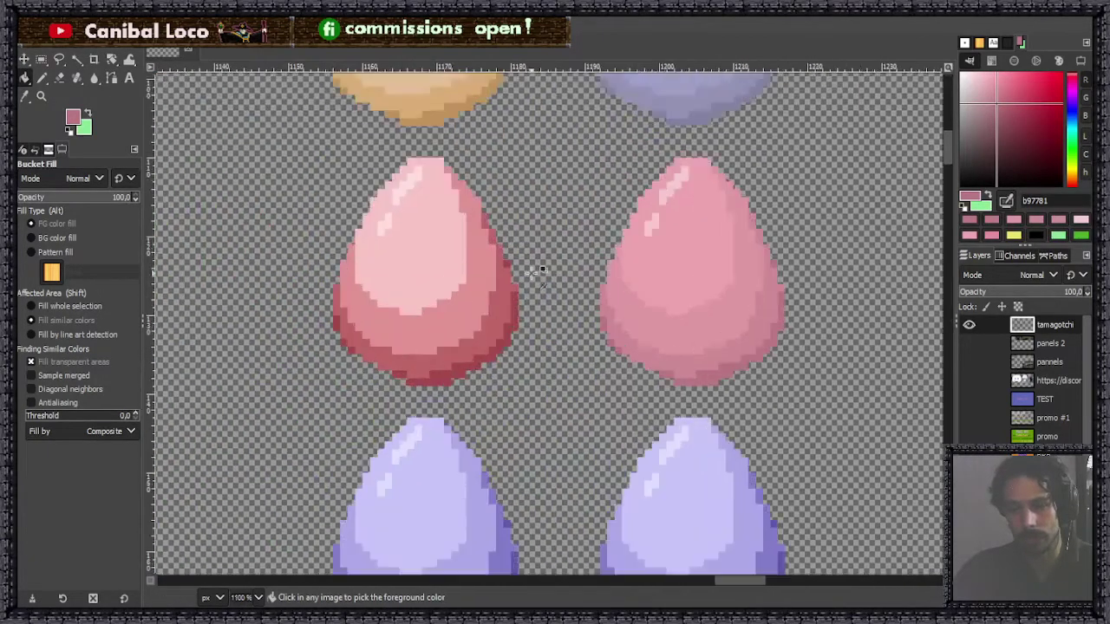
scroll(442, 271, "down", 8, "ctrl")
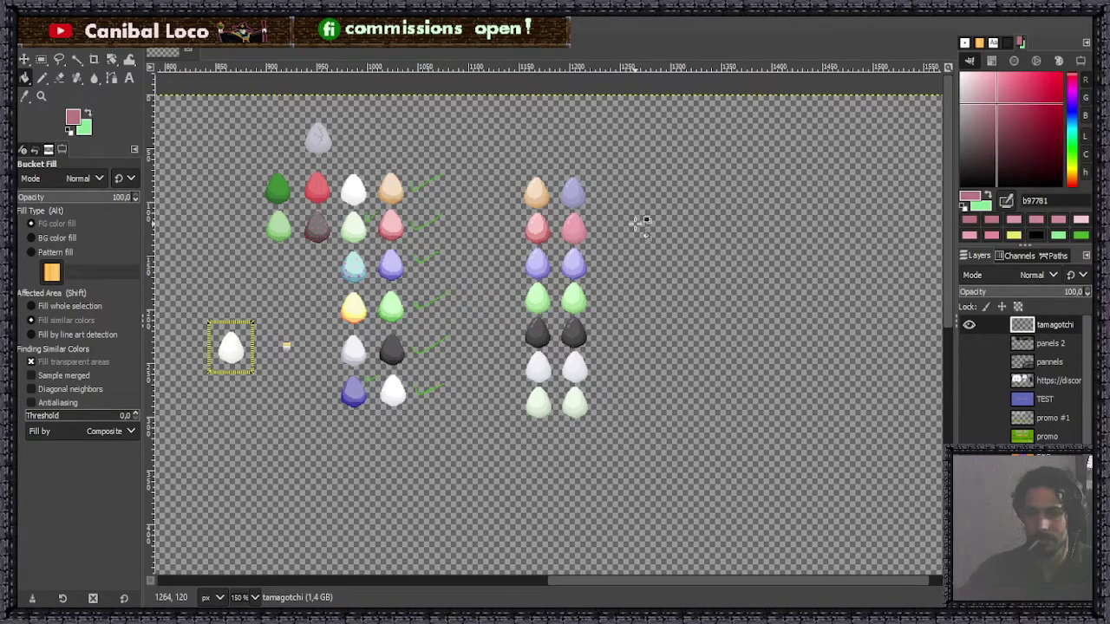
key("ctrl+s")
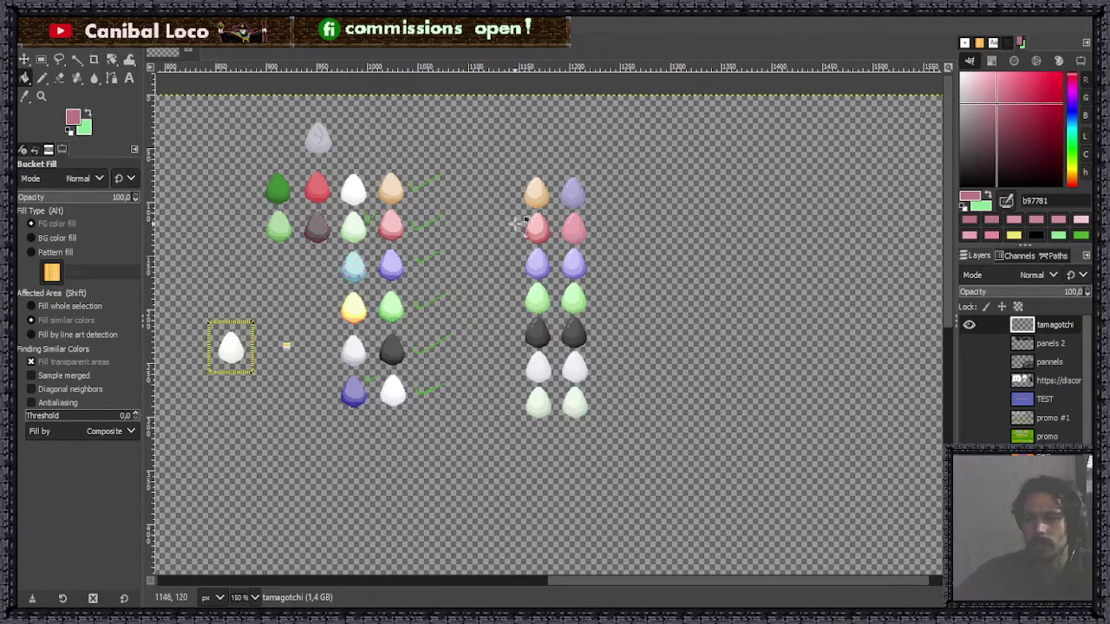
Sample the first pink egg's body colour, shift it to the warm red d47f74, and fill the second purple egg's lightest body area.
scroll(572, 223, "up", 5)
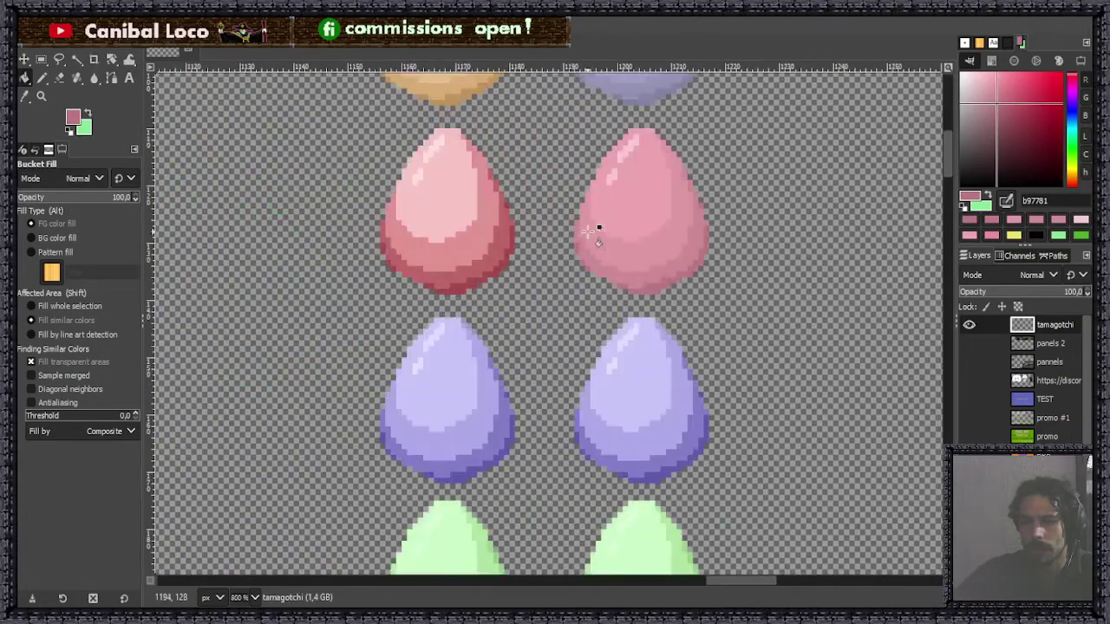
scroll(659, 260, "down", 5)
scroll(650, 217, "up", 5)
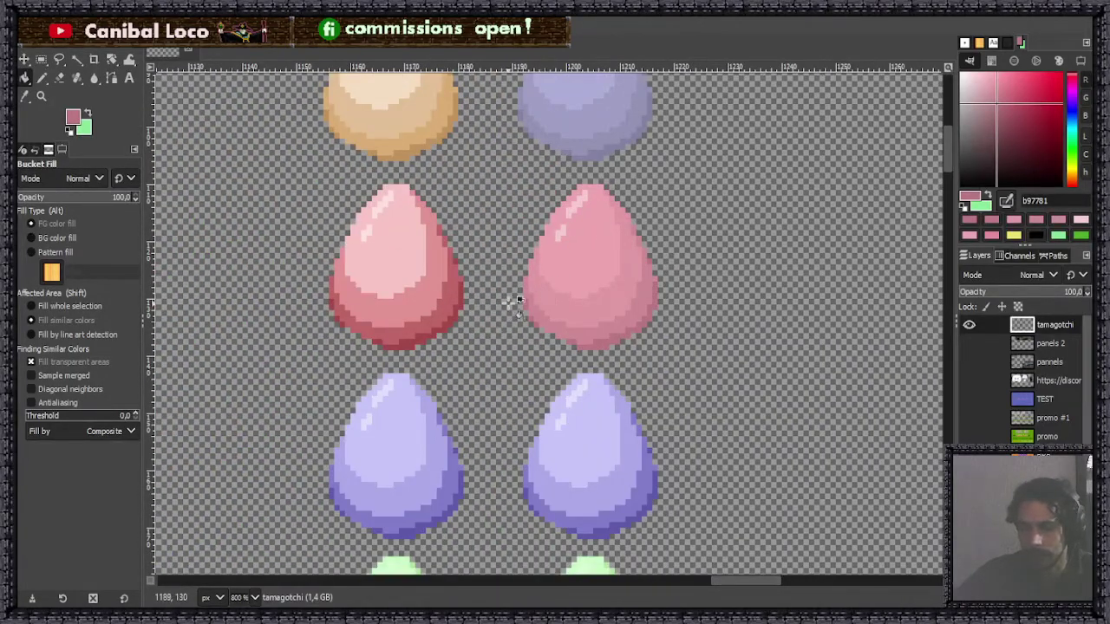
left_click(403, 261, "ctrl")
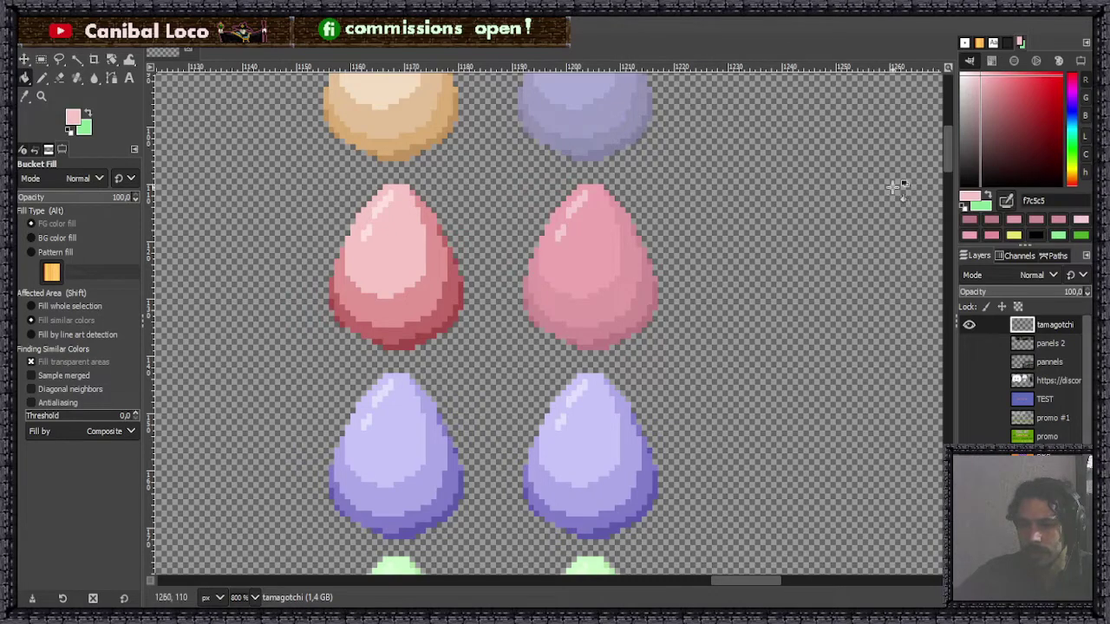
left_click(1071, 185)
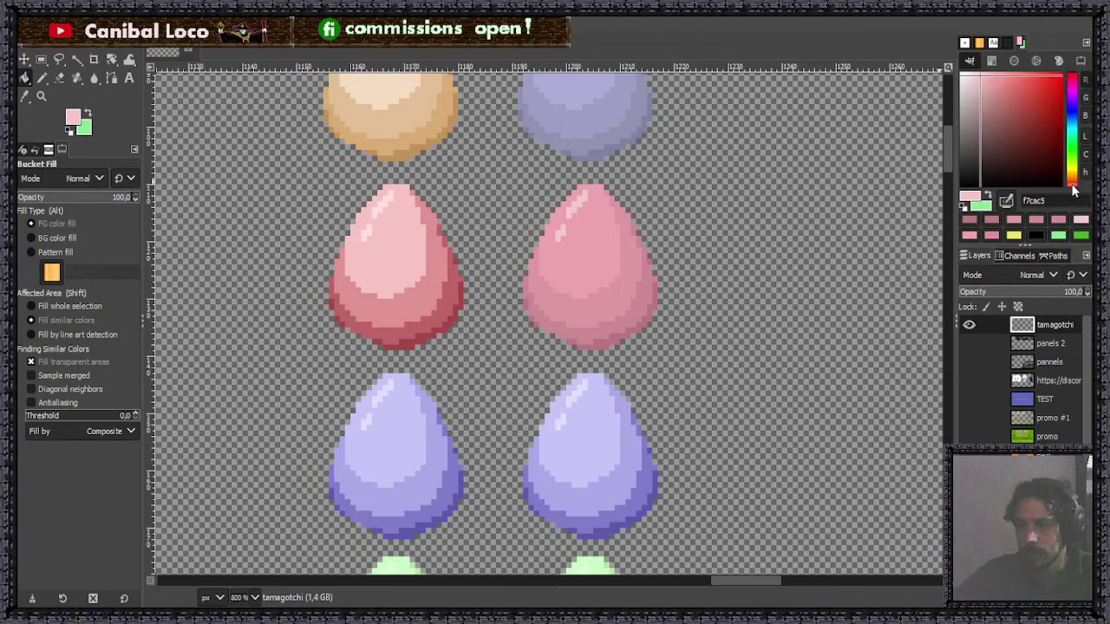
mouse_move(1006, 97)
left_mouse_down()
mouse_move(1003, 84)
mouse_move(1009, 95)
left_mouse_up()
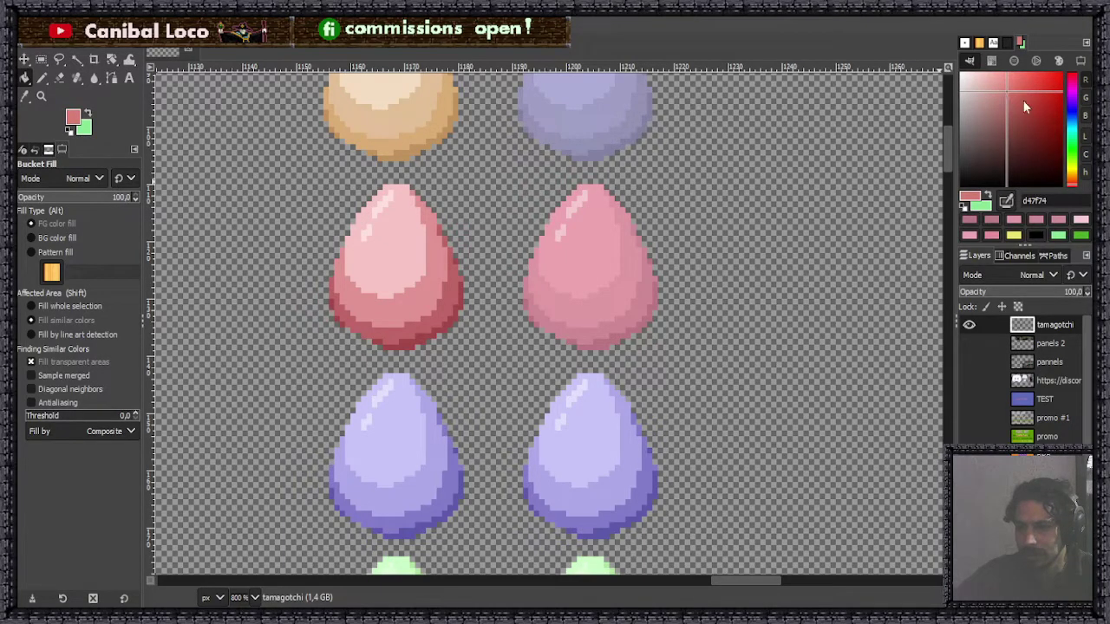
key("shift")
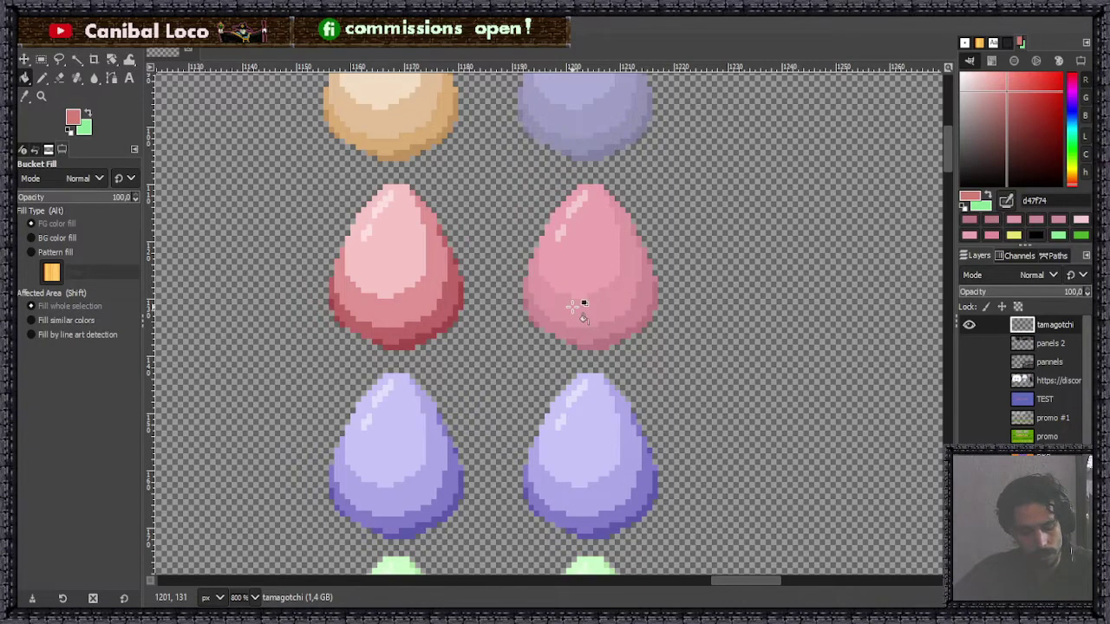
left_click(596, 438)
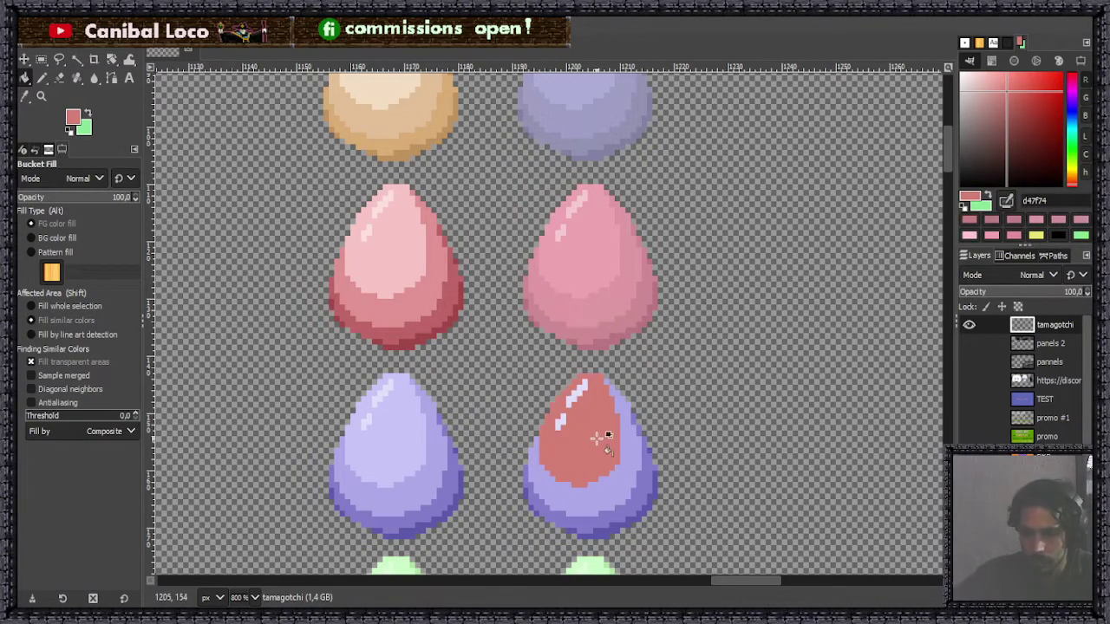
Darken the red to c7776d and fill the shading band around the same egg's body.
scroll(598, 438, "down", 5)
scroll(631, 140, "up", 3, "ctrl")
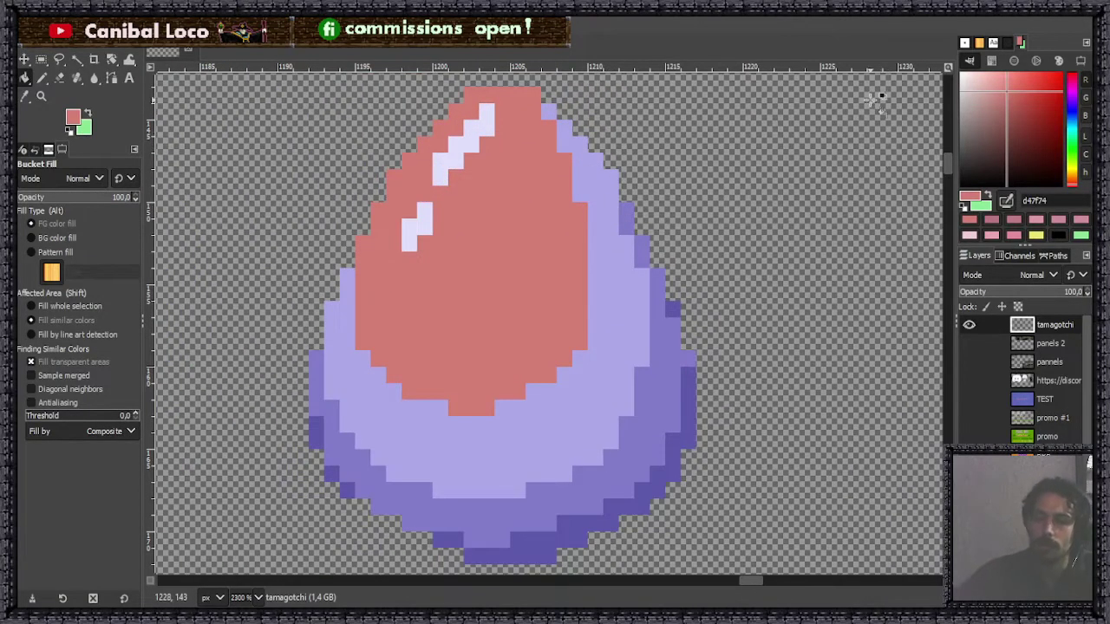
left_click(1006, 97)
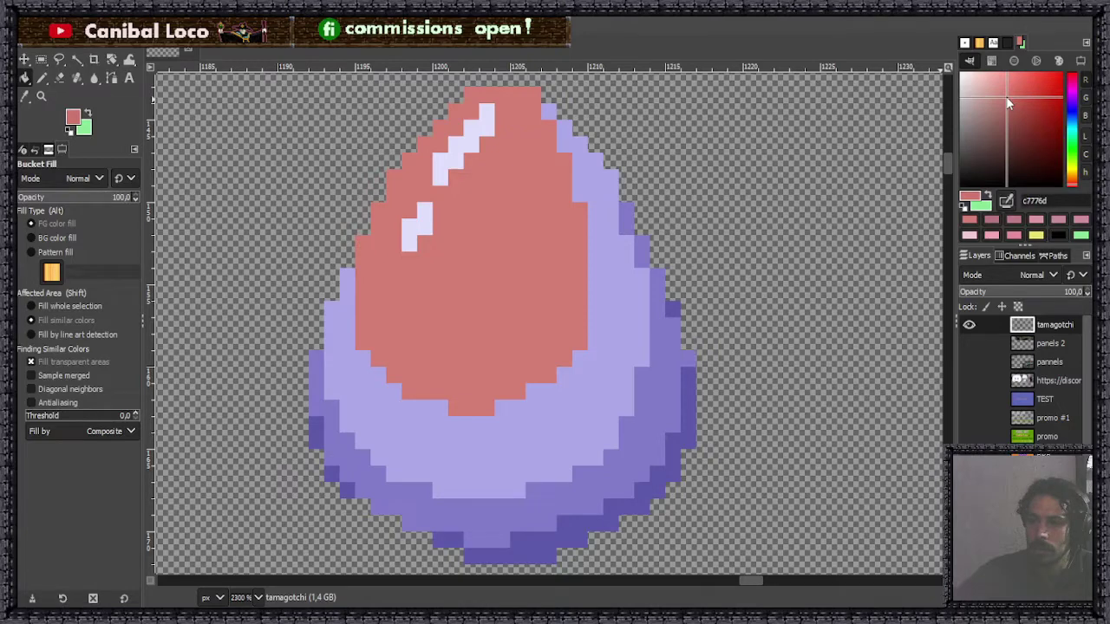
left_click(563, 421)
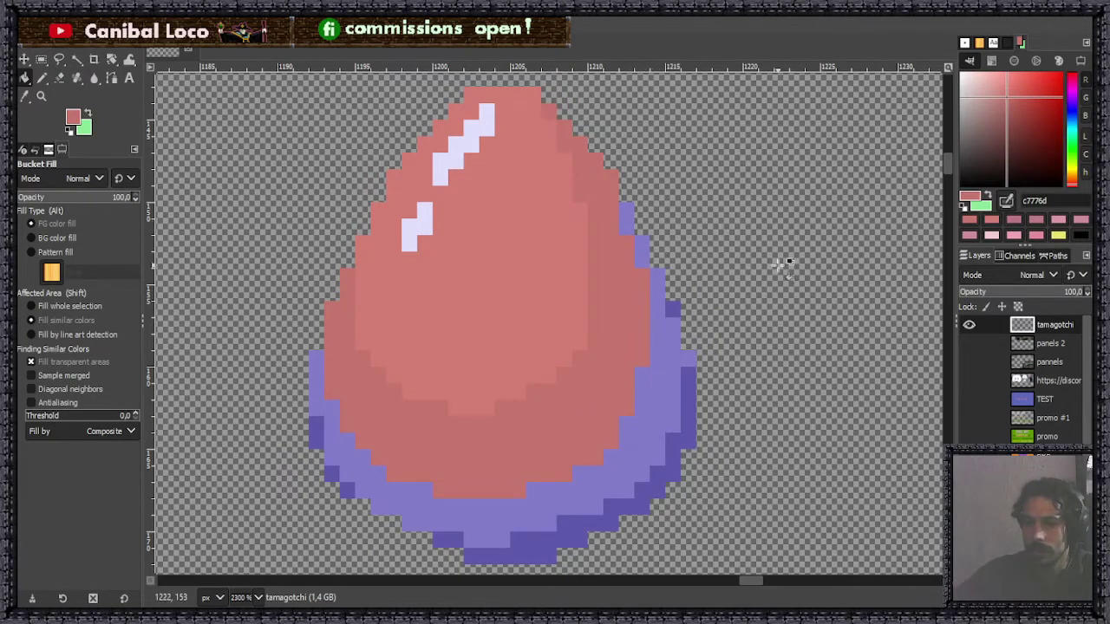
Darken the red to b96e65 and fill the egg's next darker shading band and its detached right-edge pixels.
left_click(1007, 105)
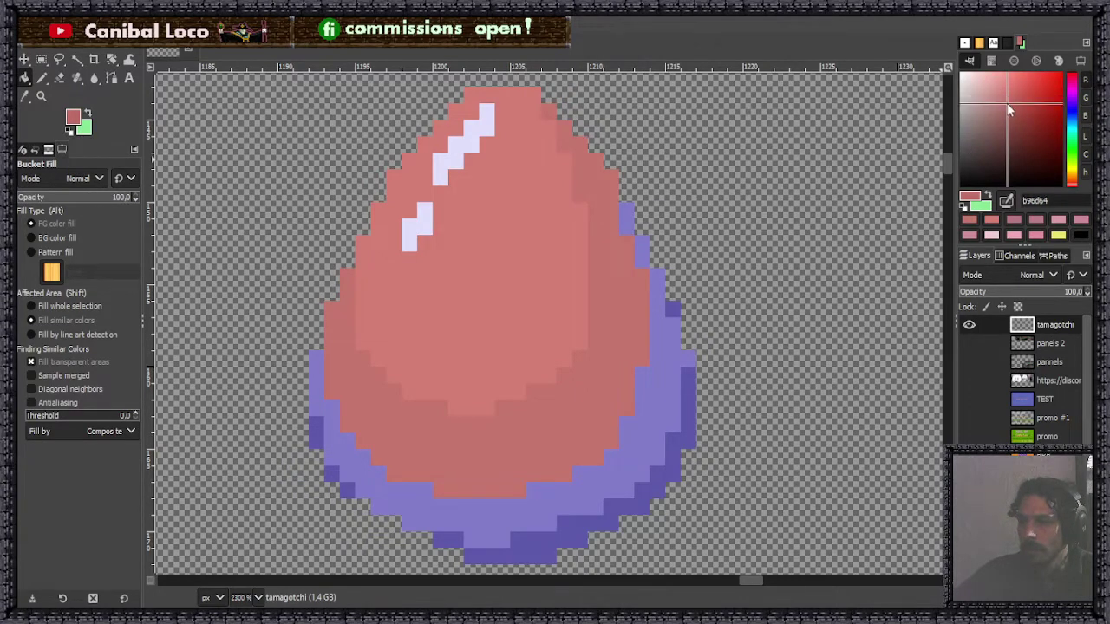
left_click(669, 384)
left_click(639, 245)
left_click(627, 218)
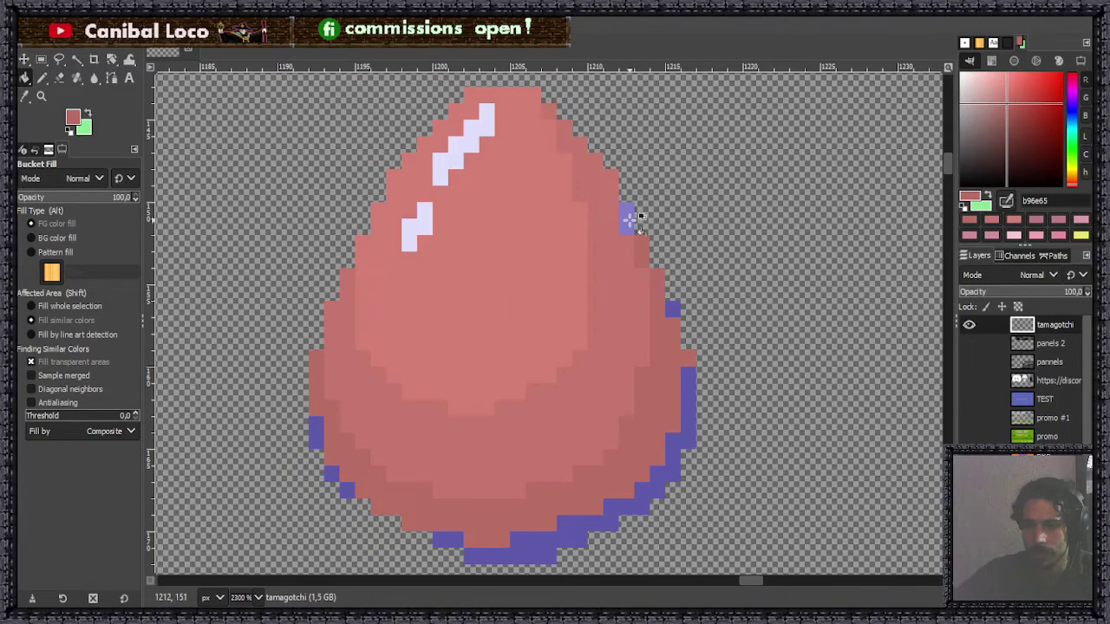
Darken the red to a9645b and fill the darkest lower rim of the second egg in the third row.
scroll(631, 257, "down", 4)
scroll(731, 156, "up", 5)
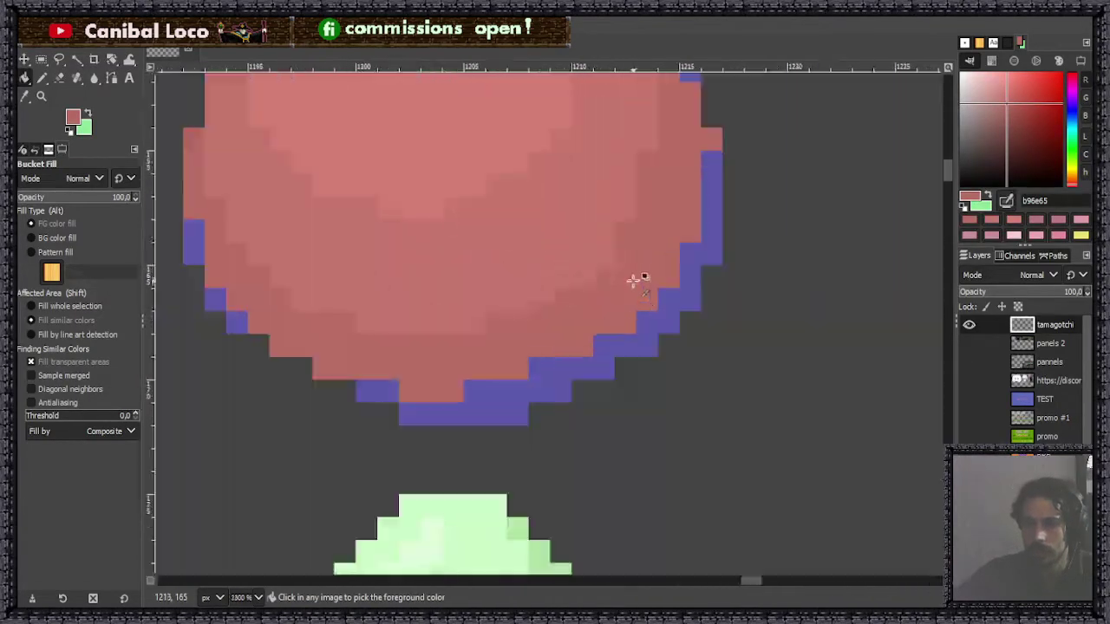
scroll(704, 191, "down", 7)
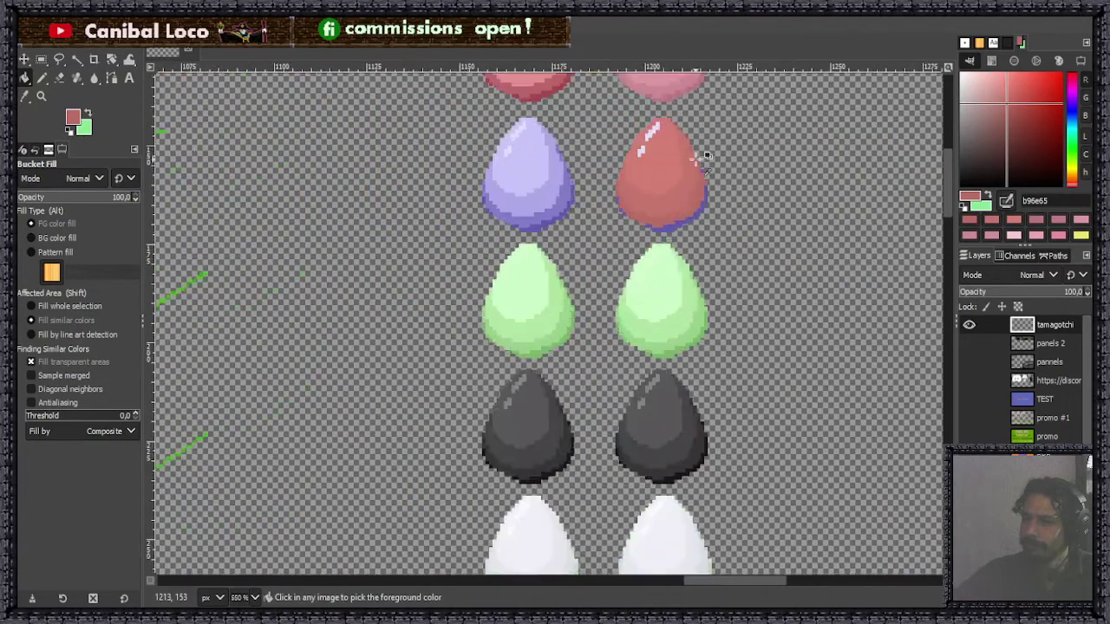
scroll(702, 153, "up", 5)
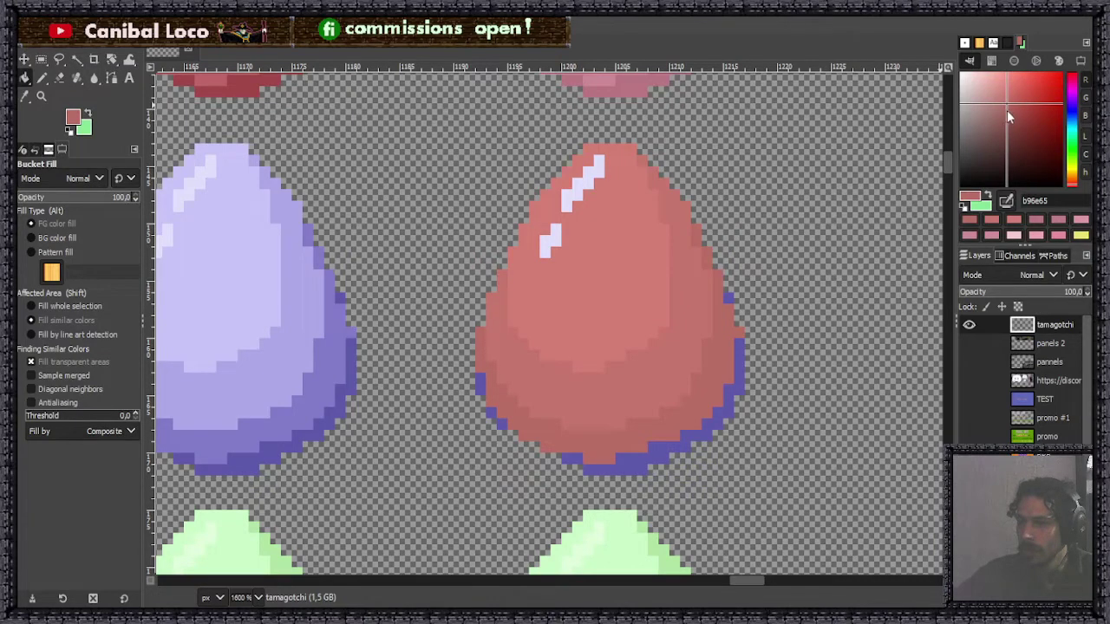
left_click(1008, 111)
left_click(1007, 115)
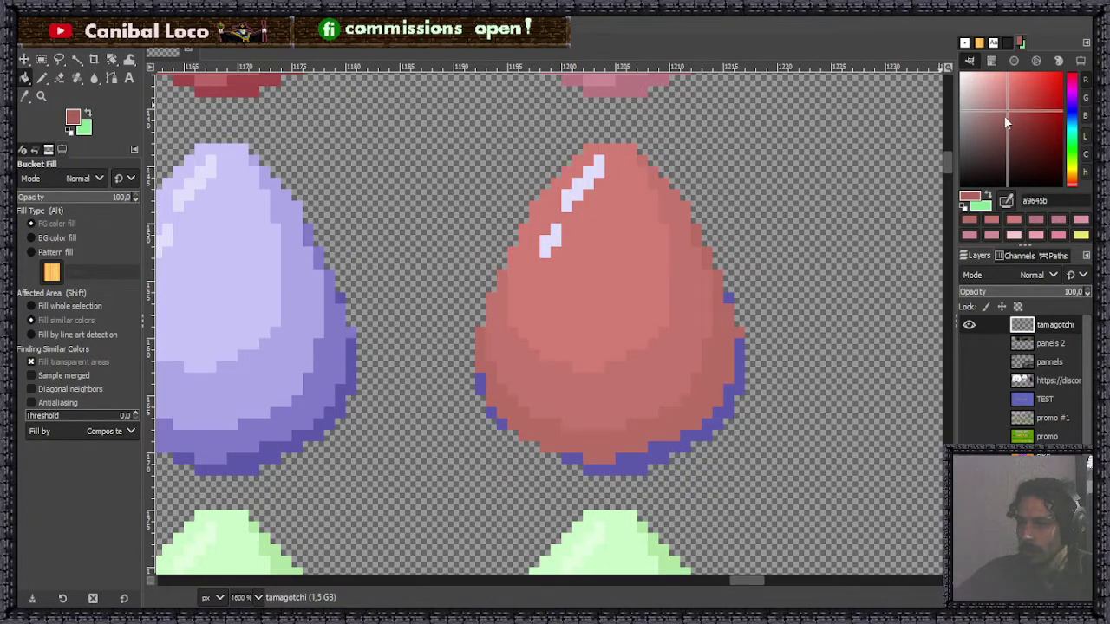
left_click(742, 386)
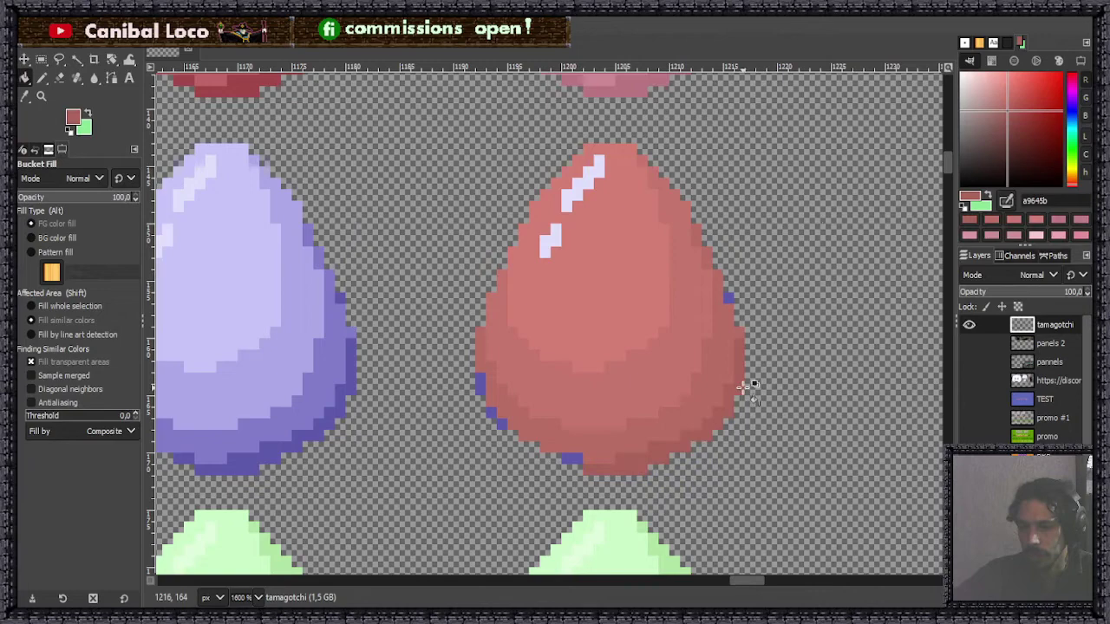
Fill the red egg's detached purple pixels along the lower-left edge and the right edge with a9645b.
scroll(557, 449, "up", 3)
left_click(577, 448)
left_click(379, 353)
left_click(350, 321)
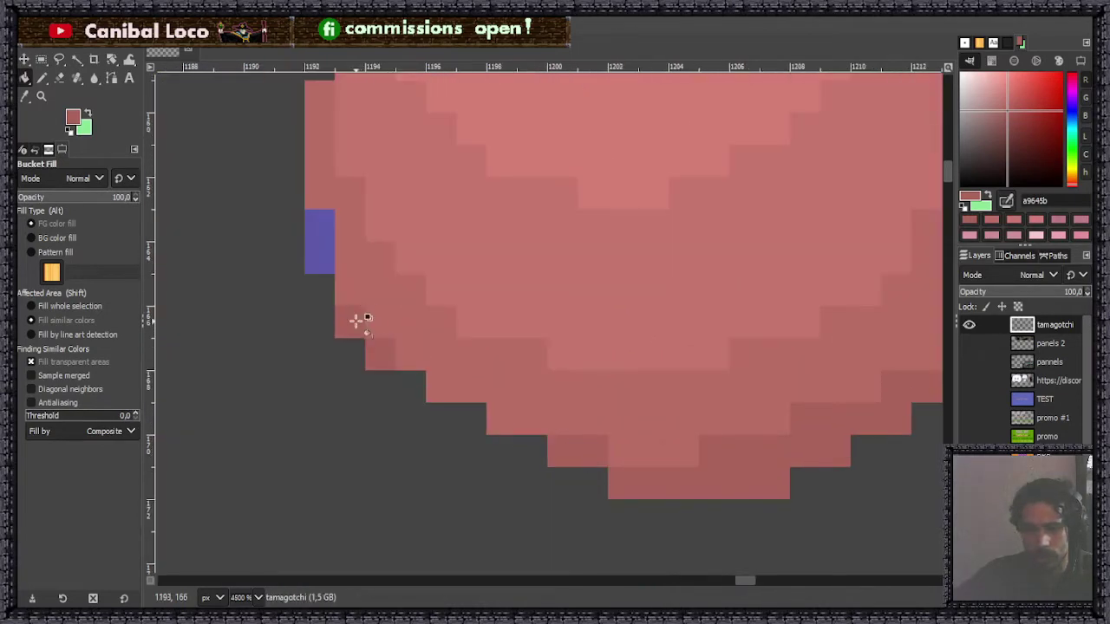
left_click(329, 232)
scroll(373, 248, "down", 5)
scroll(484, 139, "up", 3)
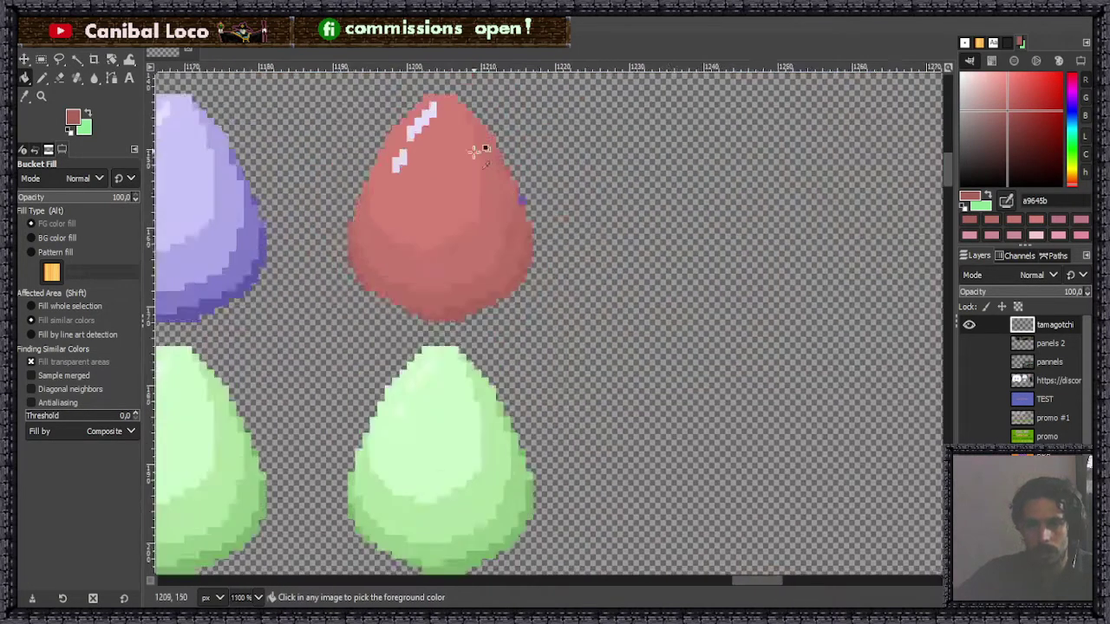
left_click(576, 252)
Sample the red egg's body colour, lighten it to e48d82, and fill both highlight streaks.
scroll(532, 313, "down", 4)
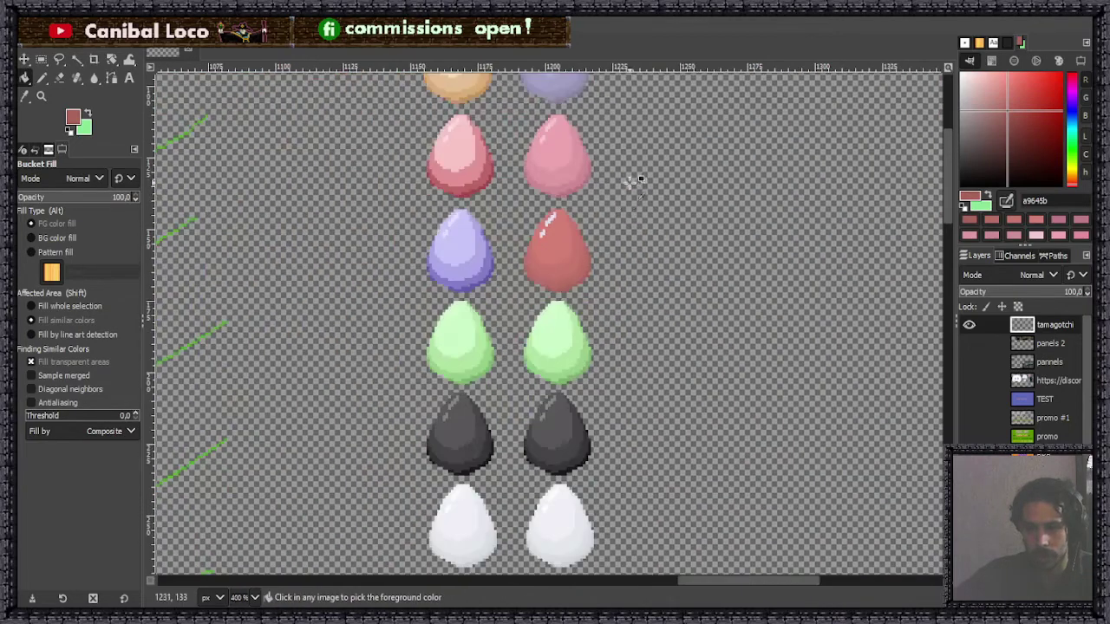
scroll(576, 201, "up", 5)
left_click(481, 257, "ctrl")
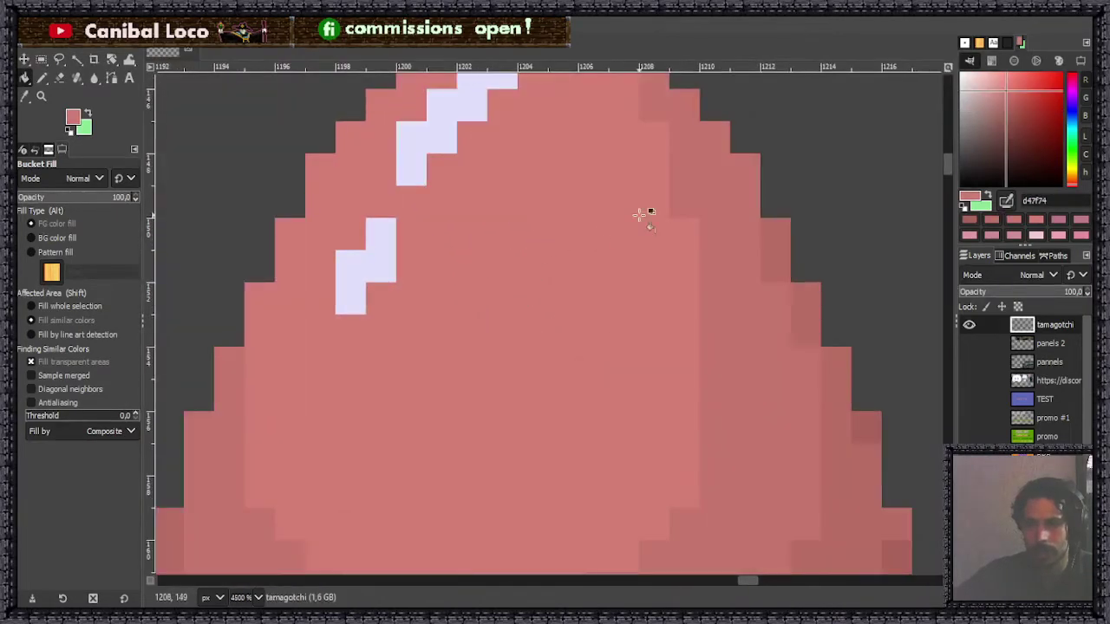
left_click(1003, 83)
left_click(352, 279)
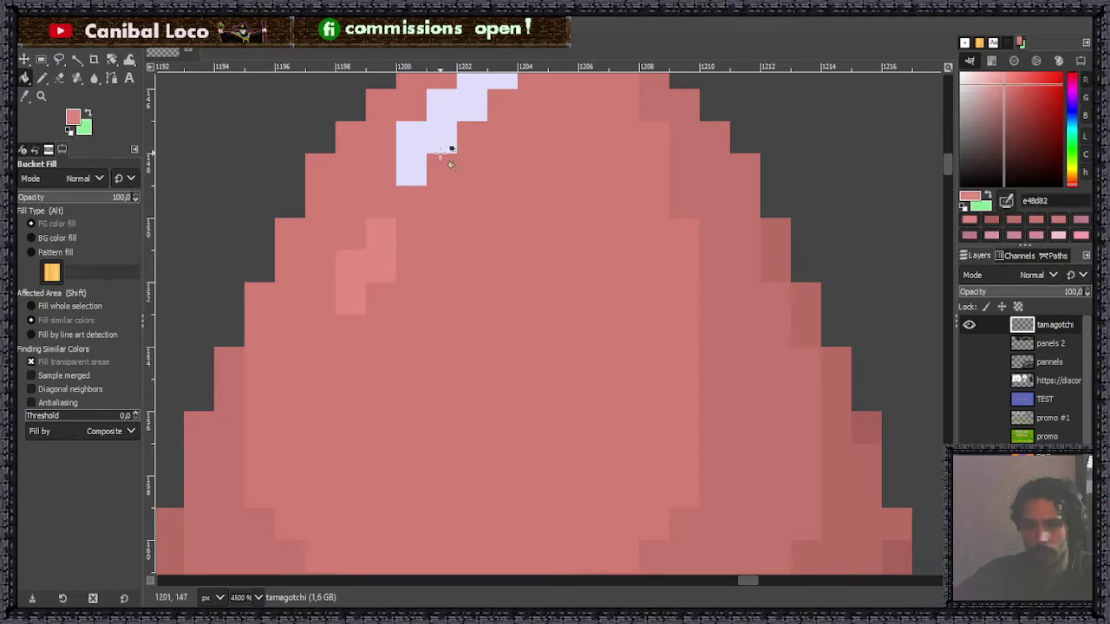
left_click(440, 152)
Lighten the highlight colour to e69489, refill both streaks on the red egg, and save the image.
scroll(465, 149, "down", 6)
scroll(653, 116, "up", 3)
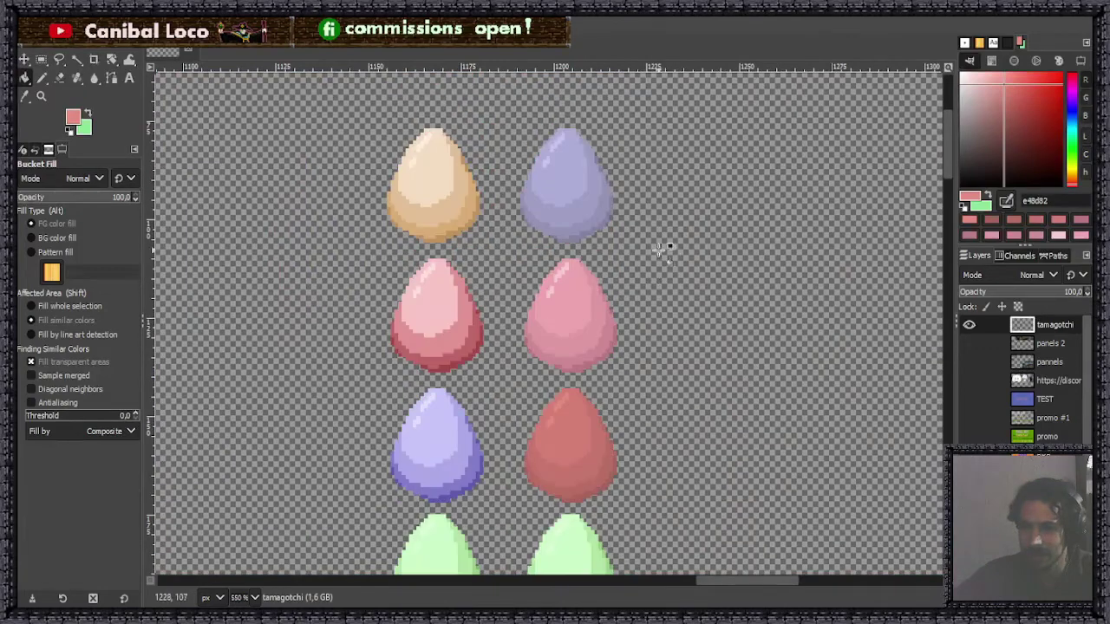
scroll(639, 310, "down", 3)
scroll(706, 263, "up", 1)
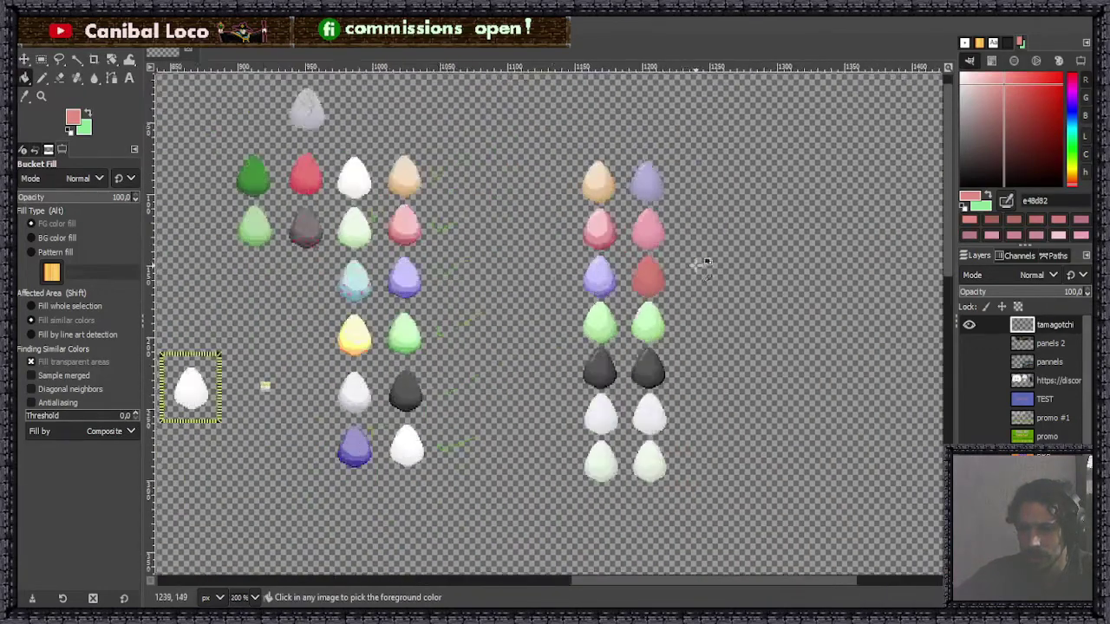
scroll(601, 231, "up", 8)
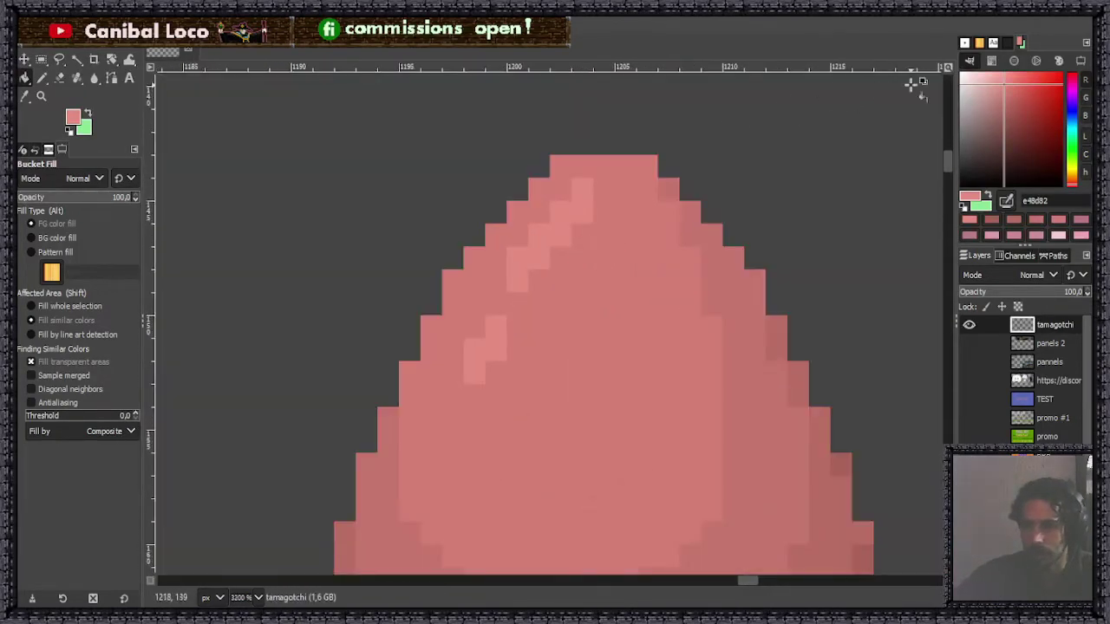
left_click(1001, 84)
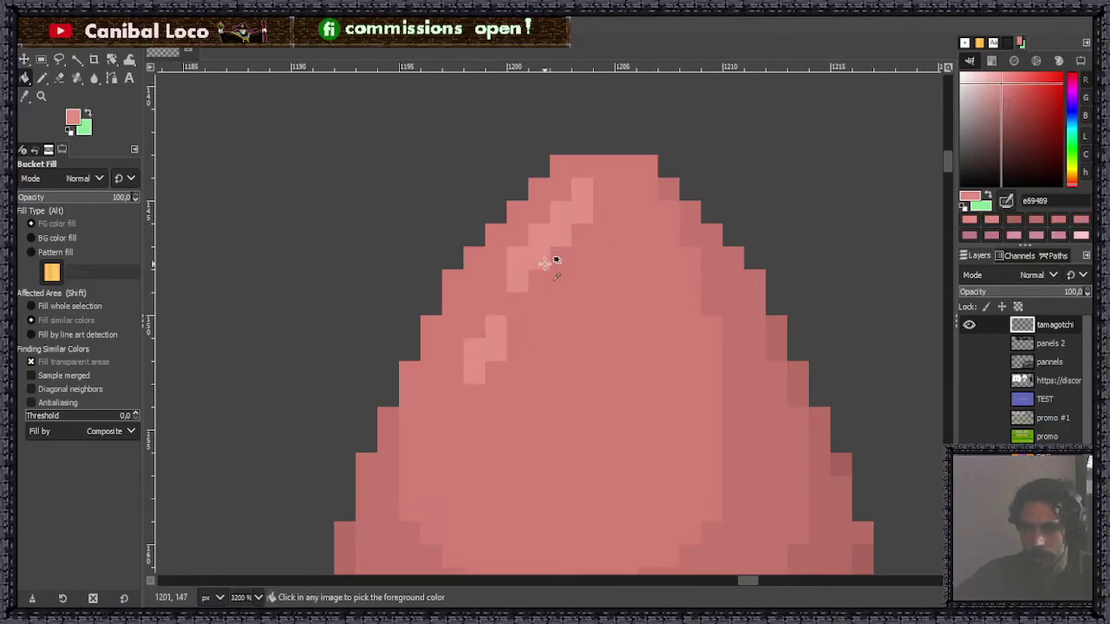
scroll(544, 262, "down", 8)
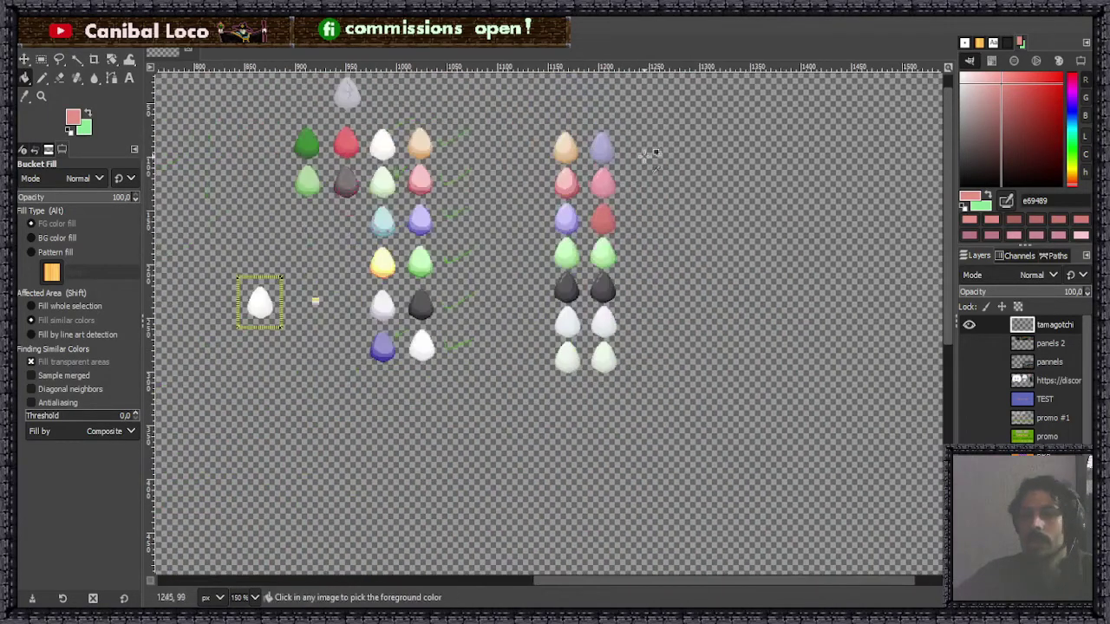
scroll(656, 154, "up", 4)
key("ctrl+s")
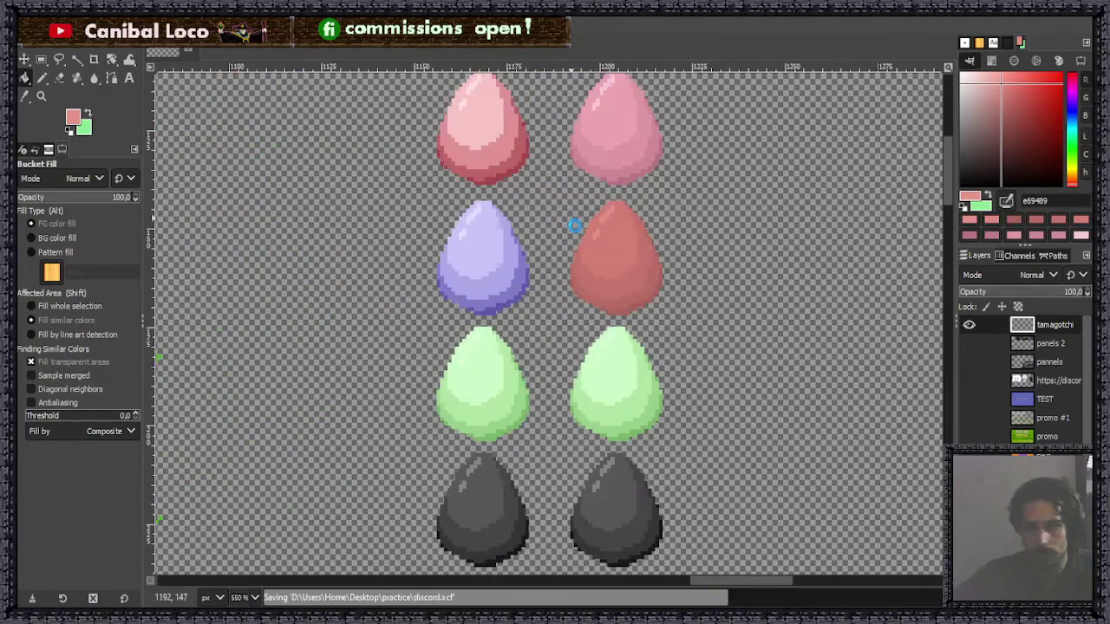
Sample the check-mark green 4bae26, pencil a 1-pixel check mark beside the red egg in the original set, and save the image.
scroll(619, 248, "down", 3)
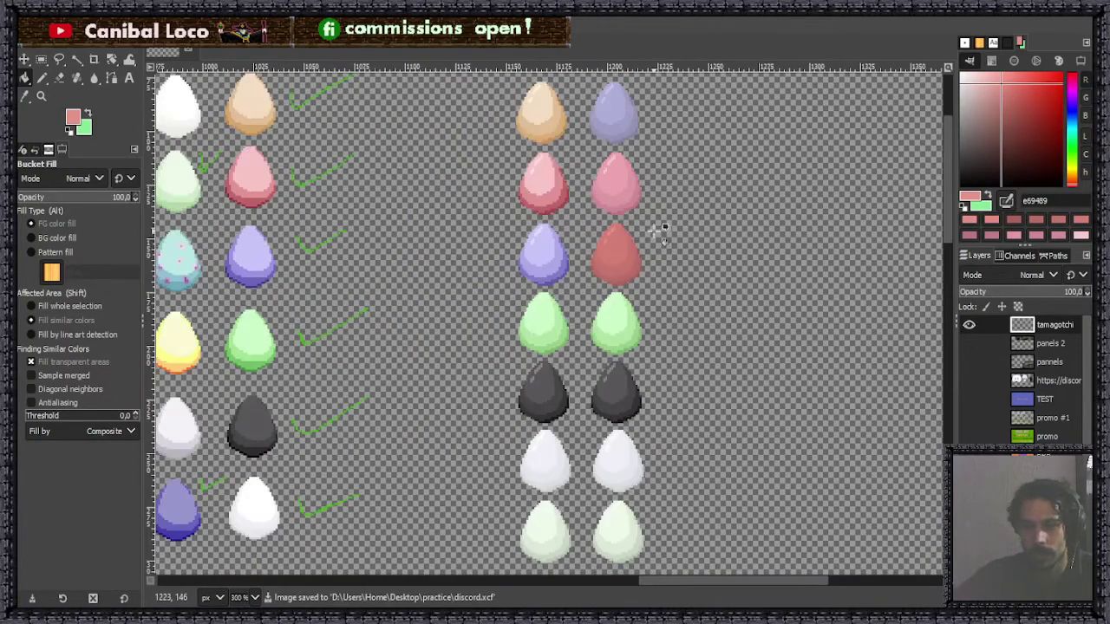
scroll(294, 247, "up", 7)
left_click(419, 277, "ctrl")
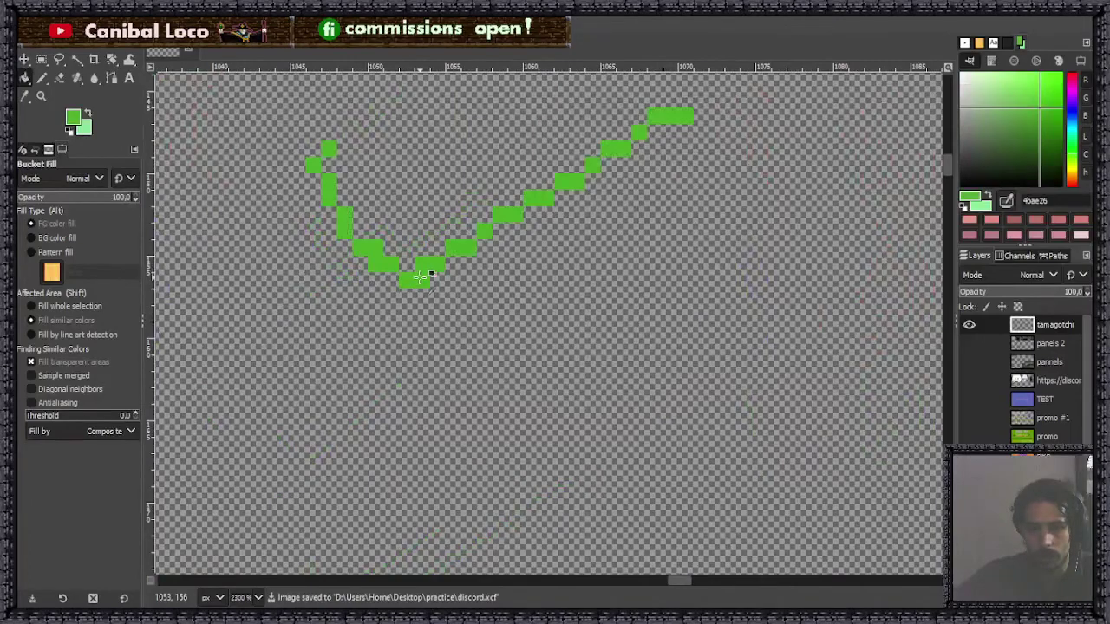
scroll(420, 278, "down", 7)
scroll(442, 139, "up", 4)
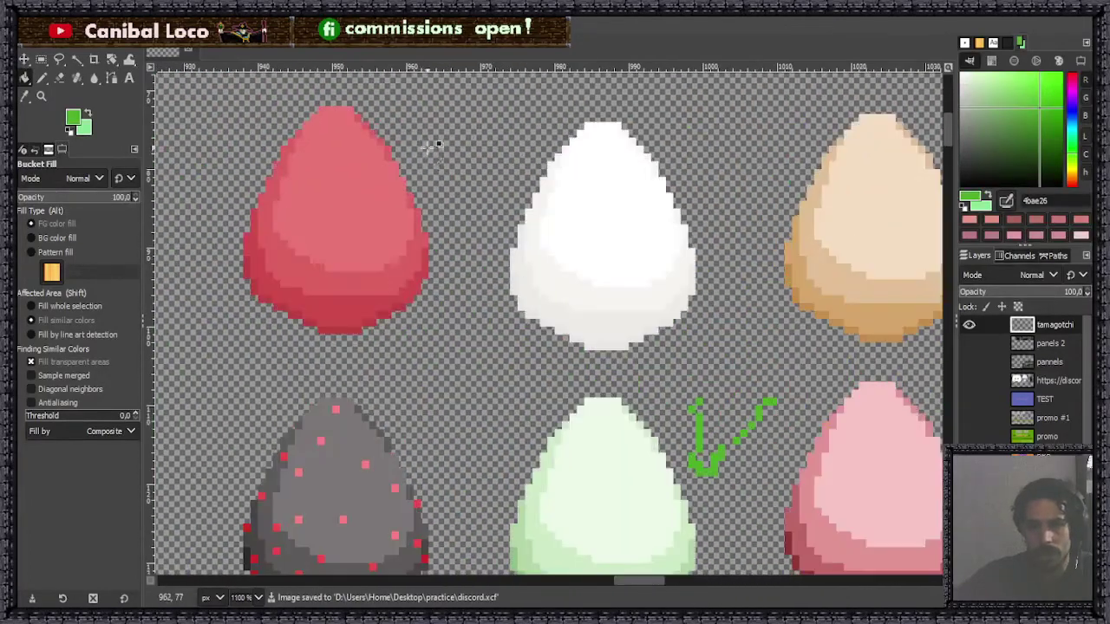
left_click(439, 149)
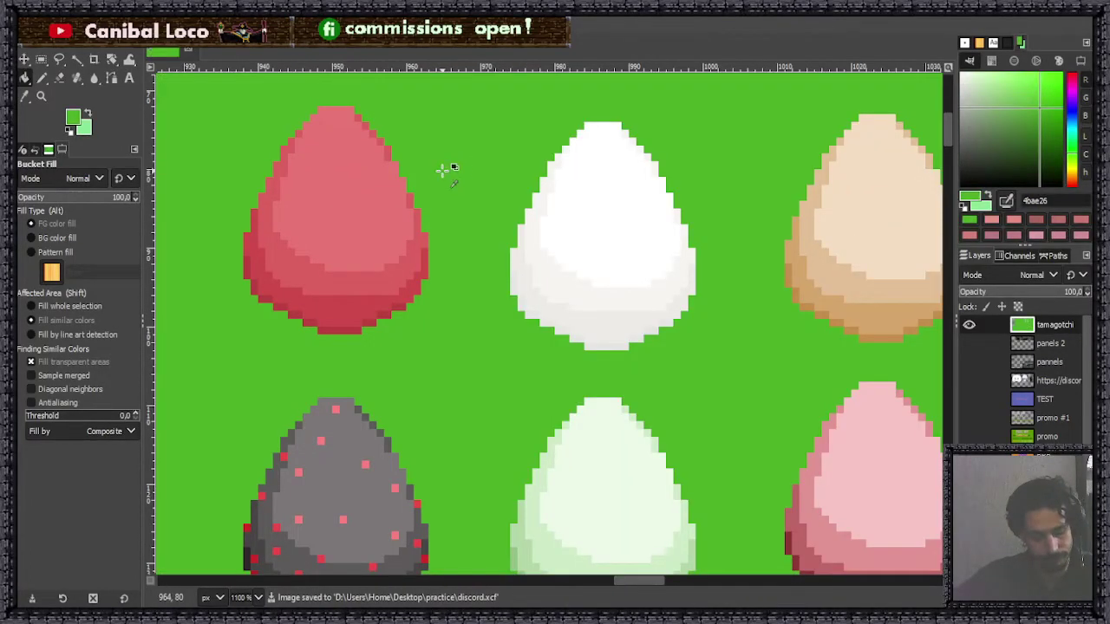
key("ctrl+z")
key("n")
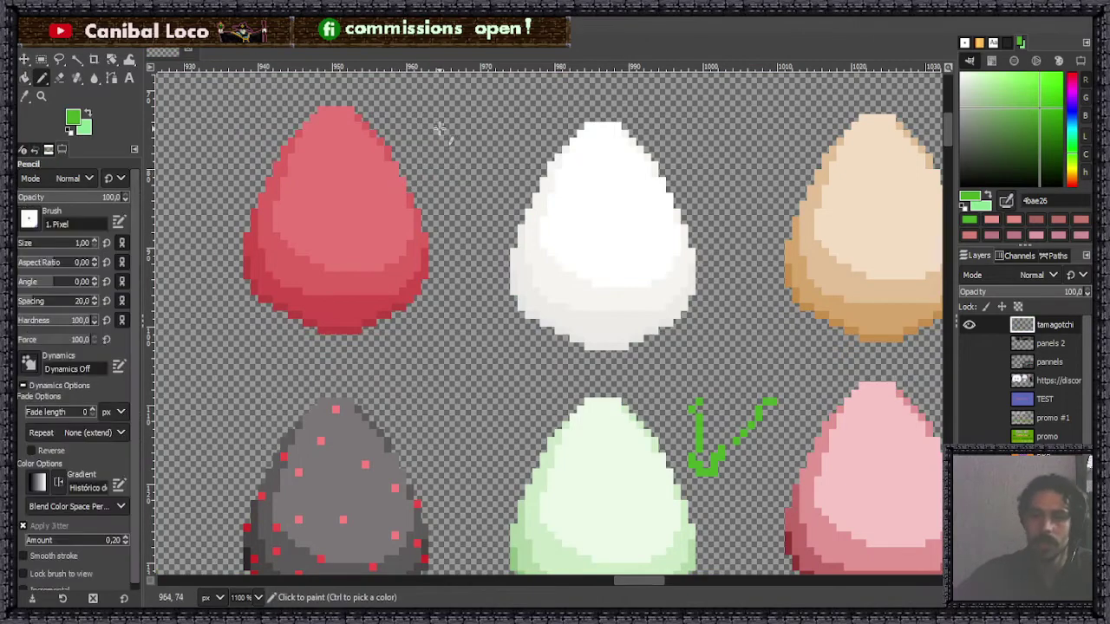
left_click_drag(440, 129, 512, 112)
scroll(491, 221, "down", 7)
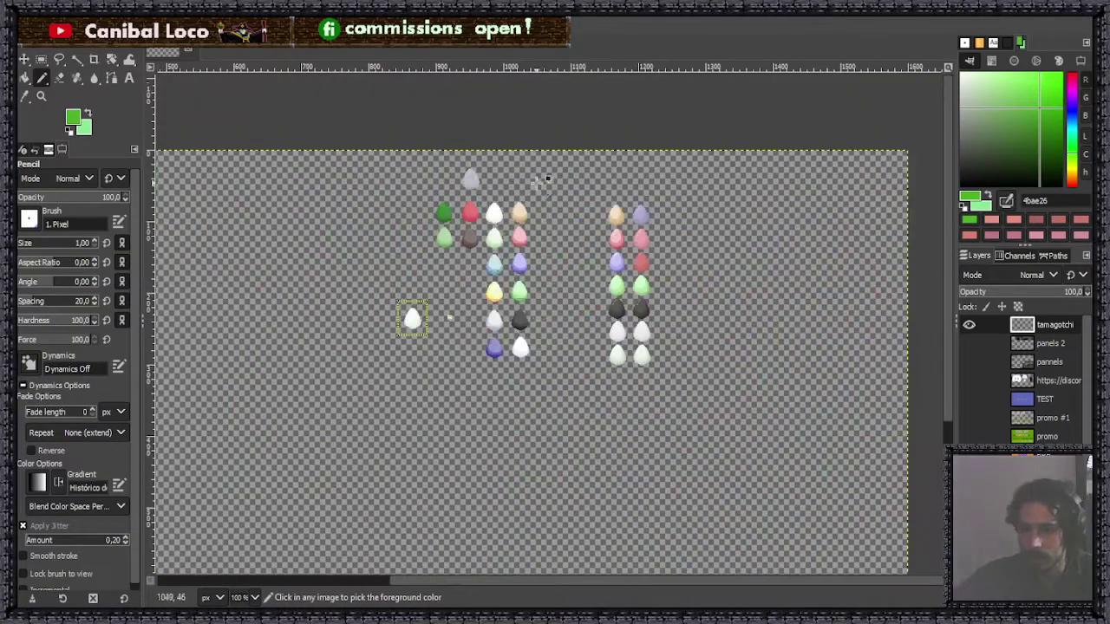
scroll(676, 281, "up", 3)
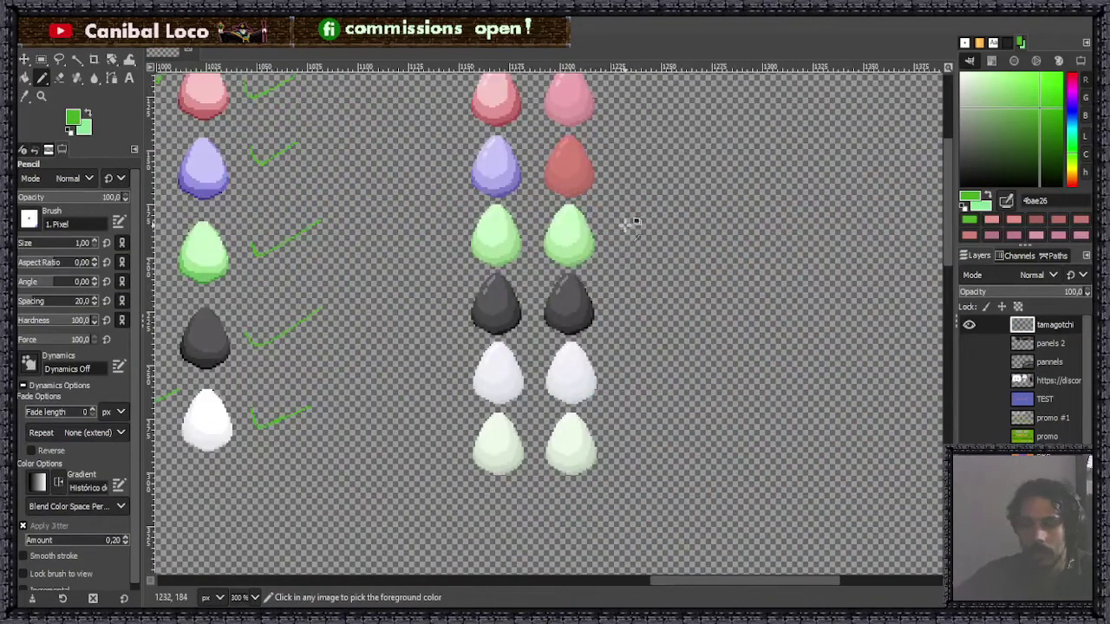
key("ctrl+s")
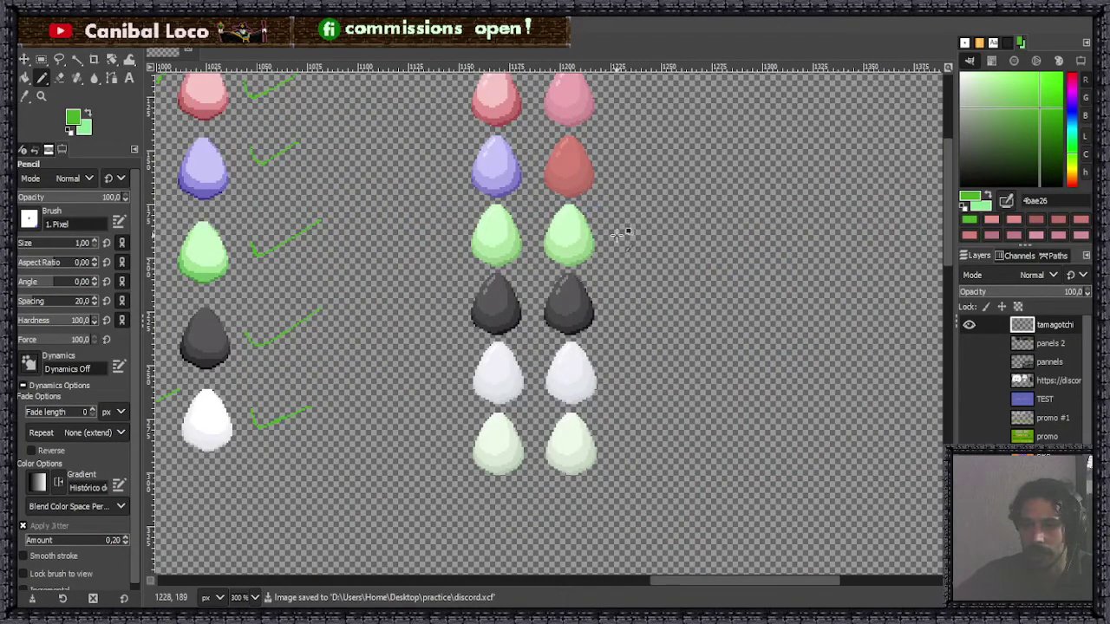
scroll(624, 229, "down", 2)
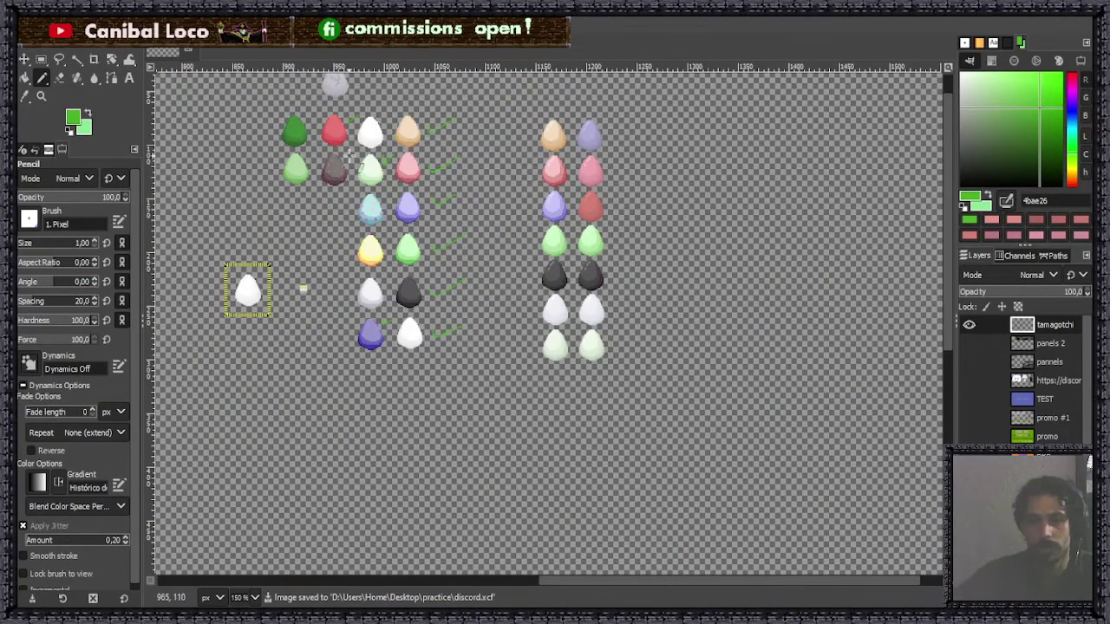
scroll(607, 219, "up", 3)
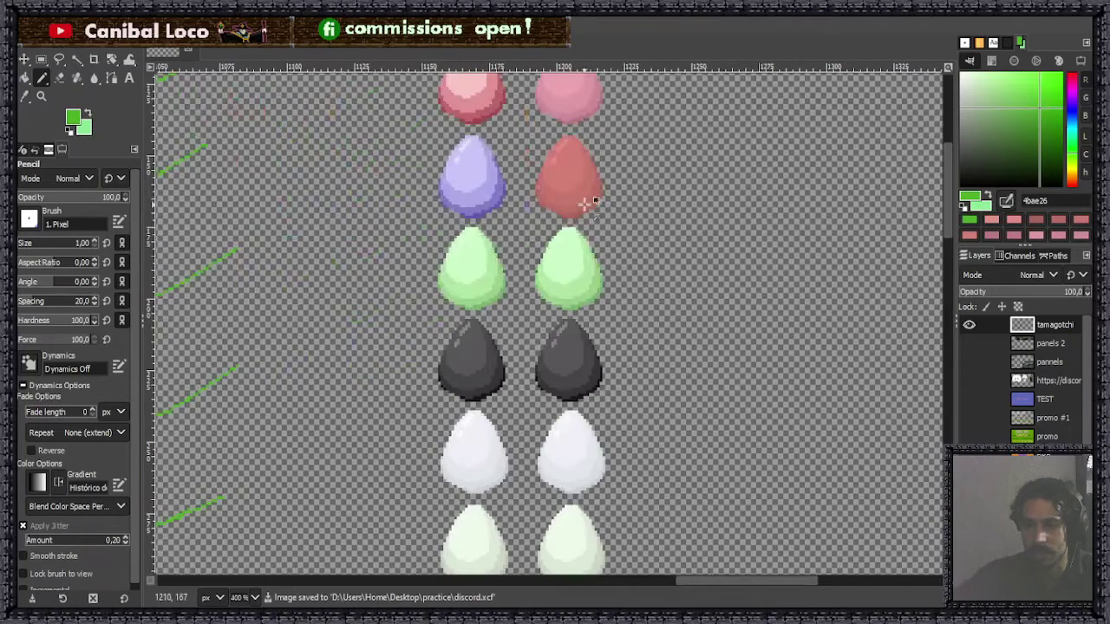
scroll(579, 206, "up", 1)
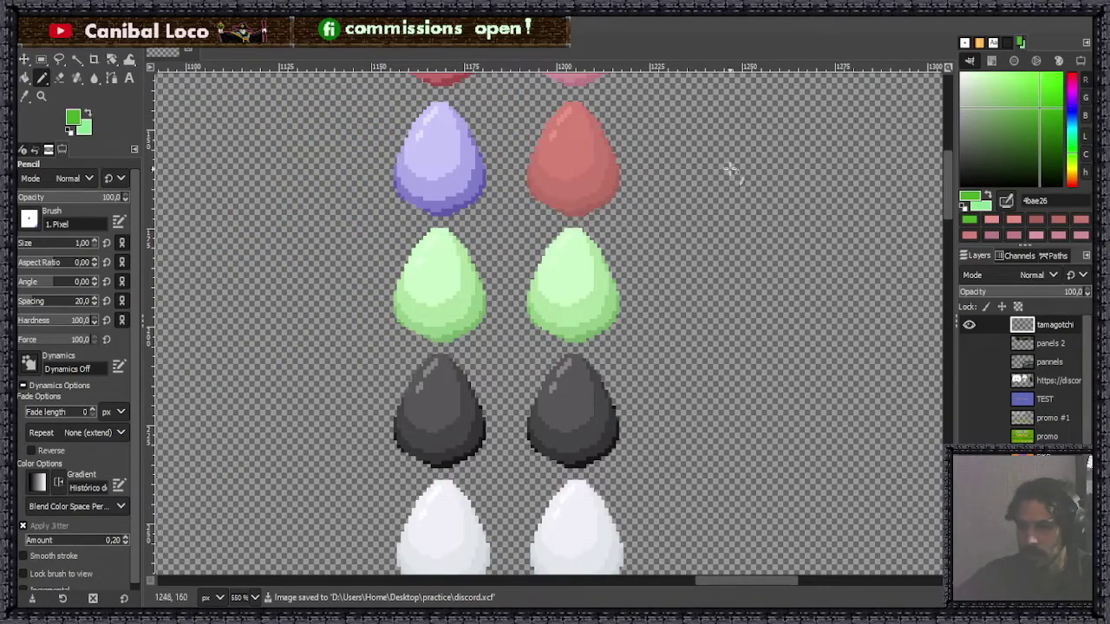
scroll(602, 223, "down", 4)
key("ctrl")
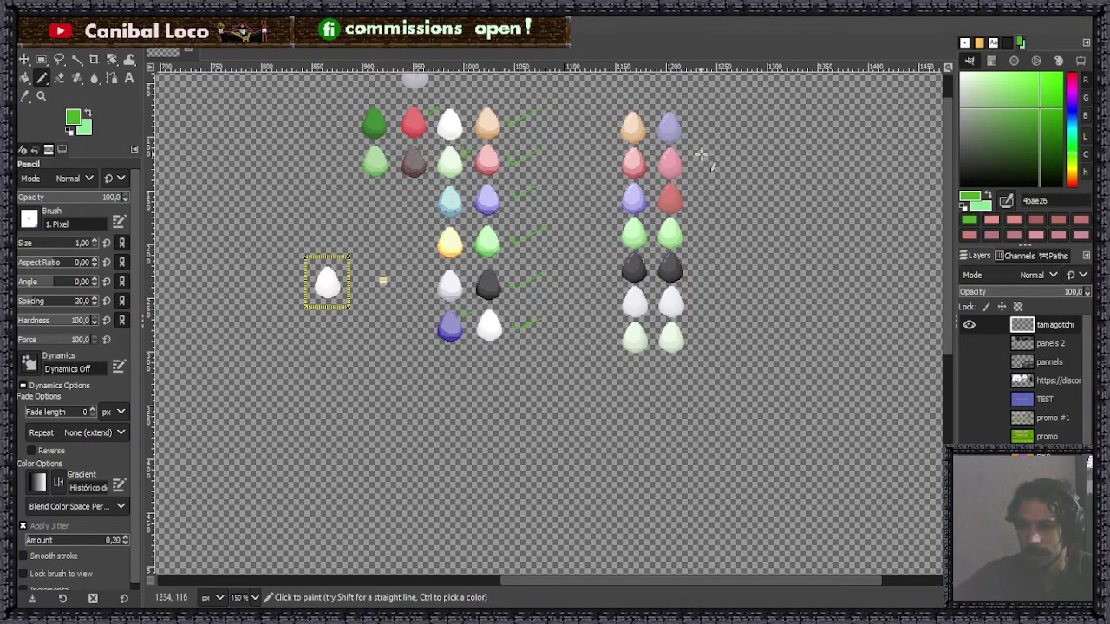
key("4")
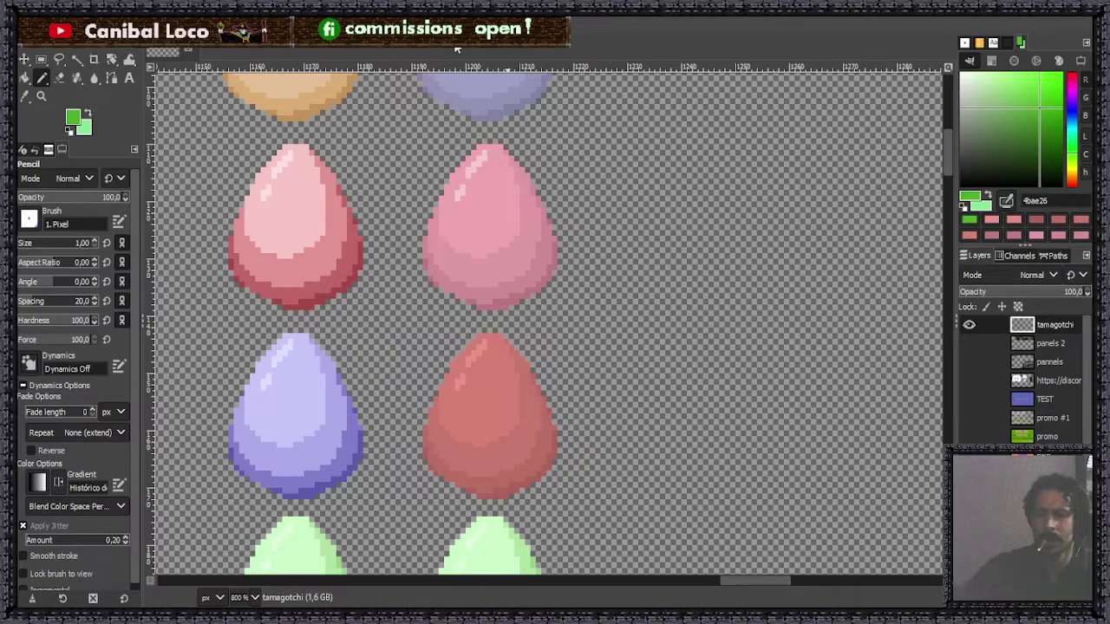
Save the image.
scroll(541, 364, "down", 2, "ctrl")
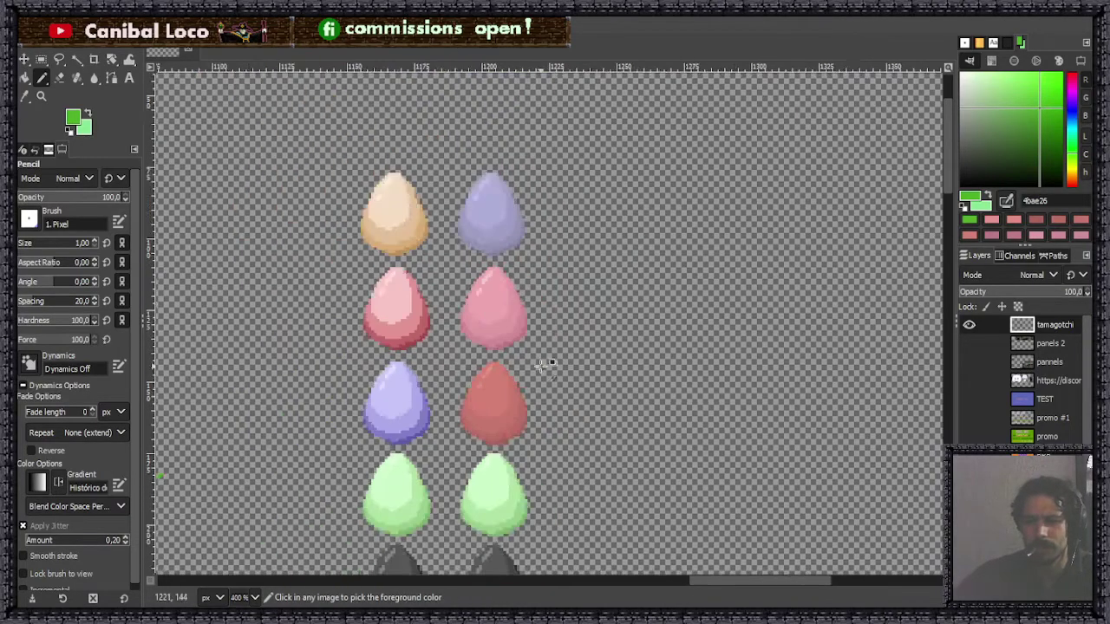
scroll(542, 364, "down", 2, "ctrl")
key("ctrl+s")
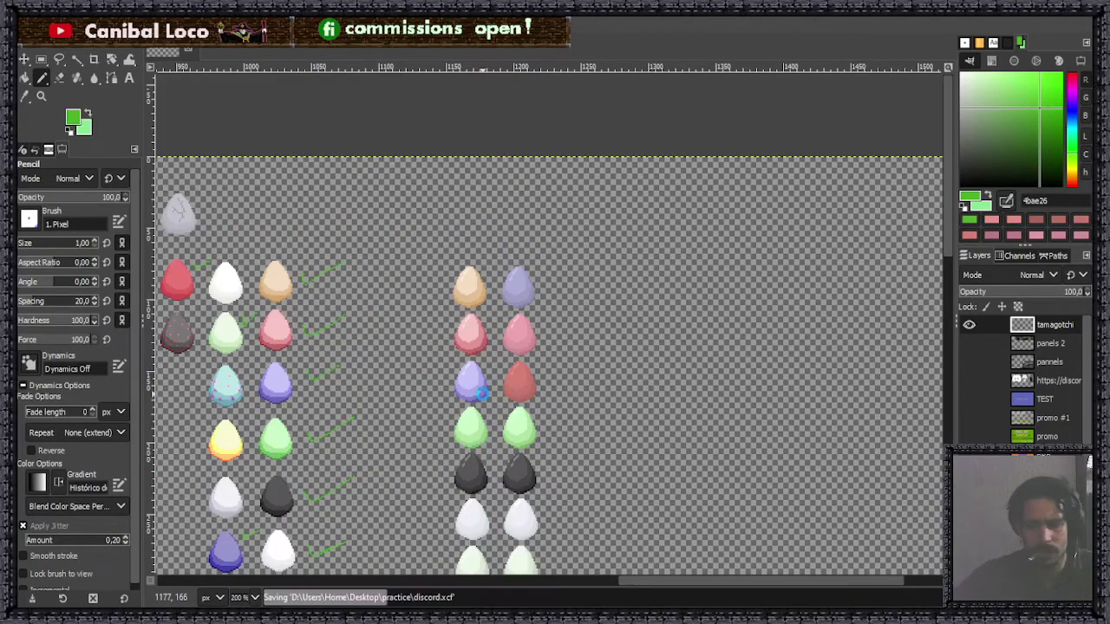
Sample pale green b2d7a8 from the light green egg in the original set and pencil a small swatch beside the second green egg.
scroll(511, 429, "down", 3, "ctrl")
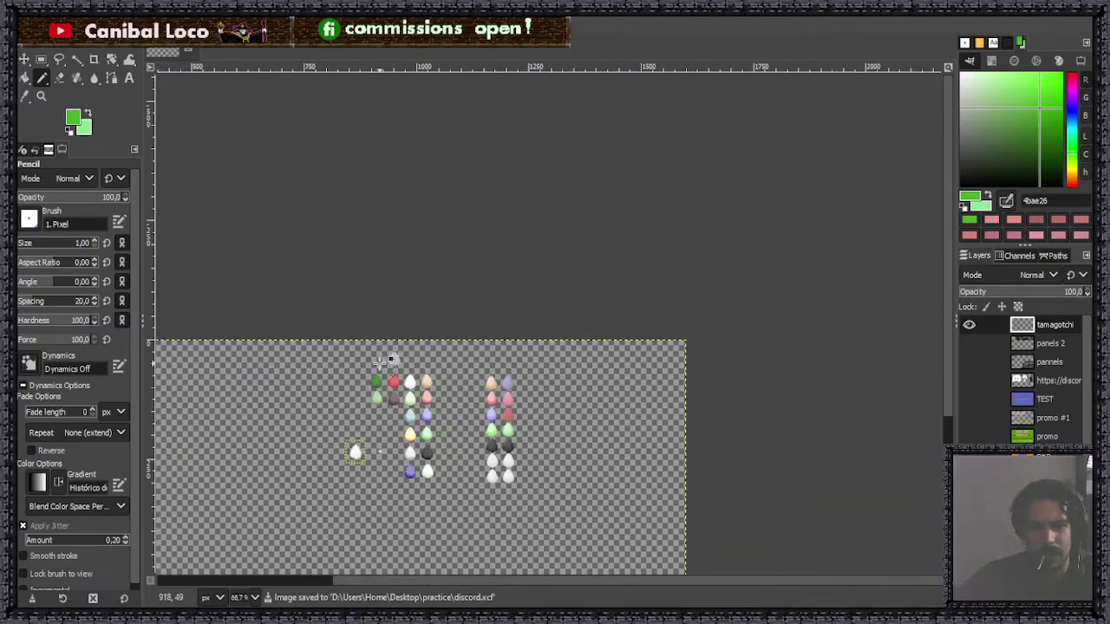
scroll(379, 362, "up", 5, "ctrl")
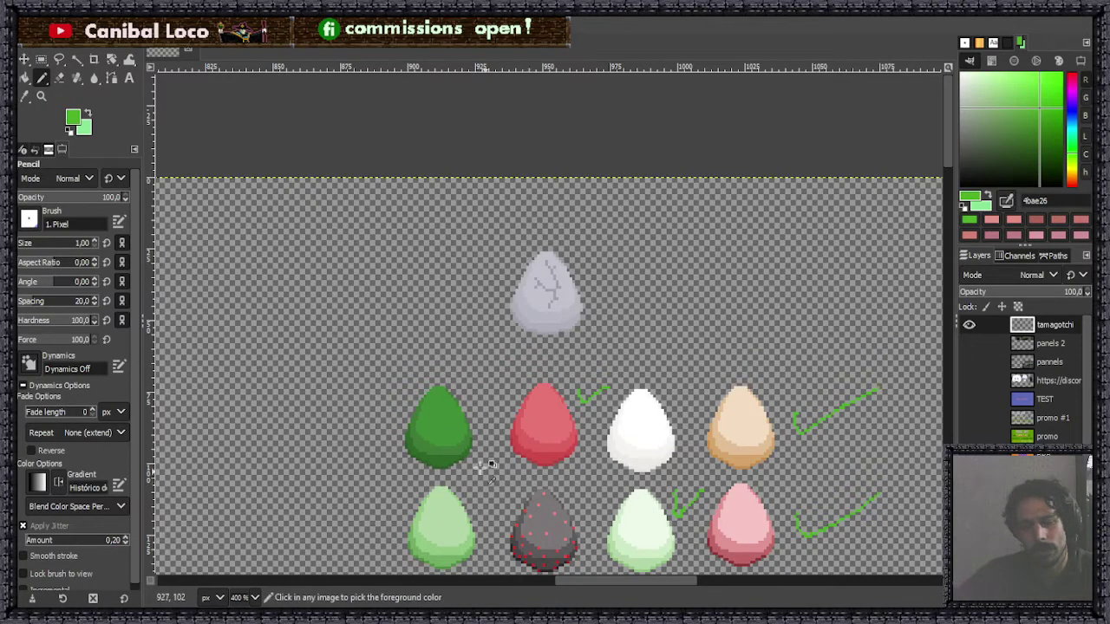
scroll(482, 460, "down", 4, "ctrl")
scroll(685, 405, "up", 5, "ctrl")
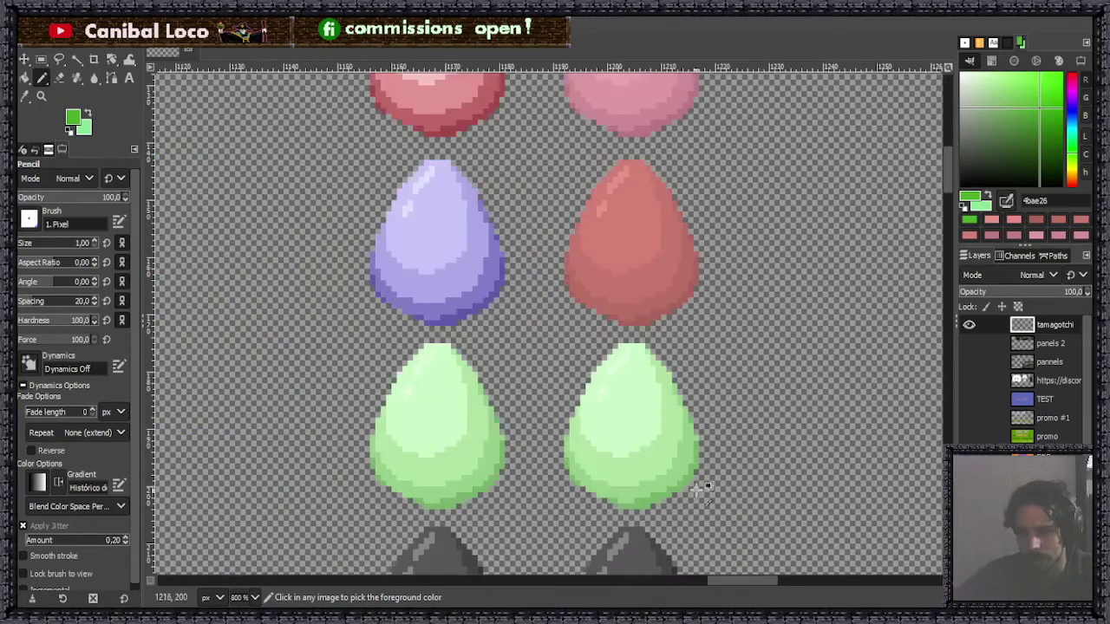
scroll(639, 468, "down", 4, "ctrl")
left_click(303, 324, "ctrl")
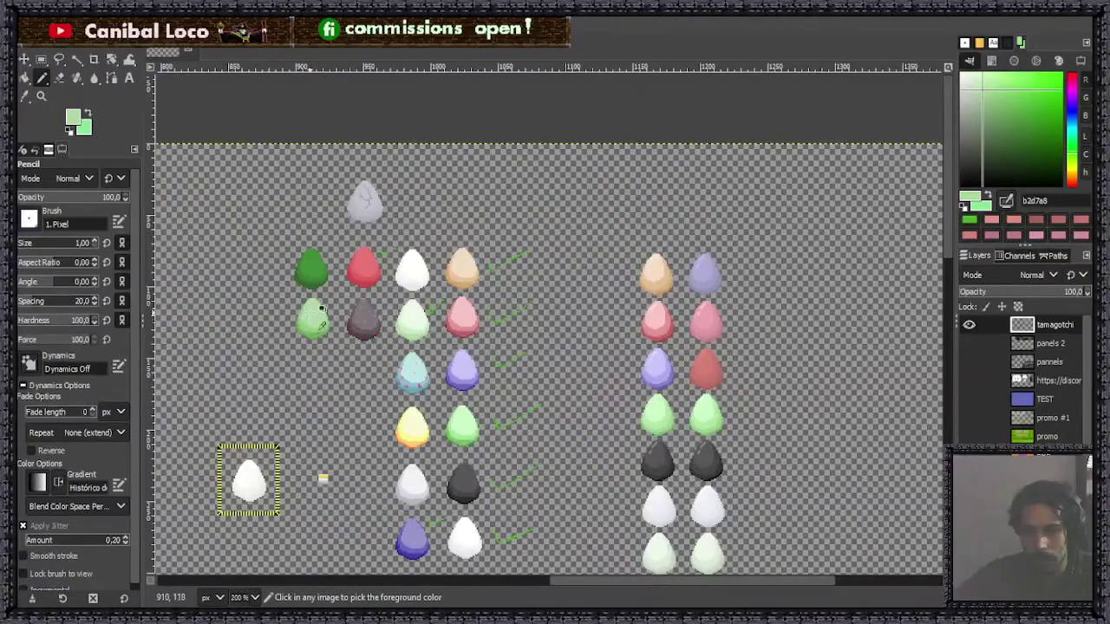
scroll(715, 397, "up", 5, "ctrl")
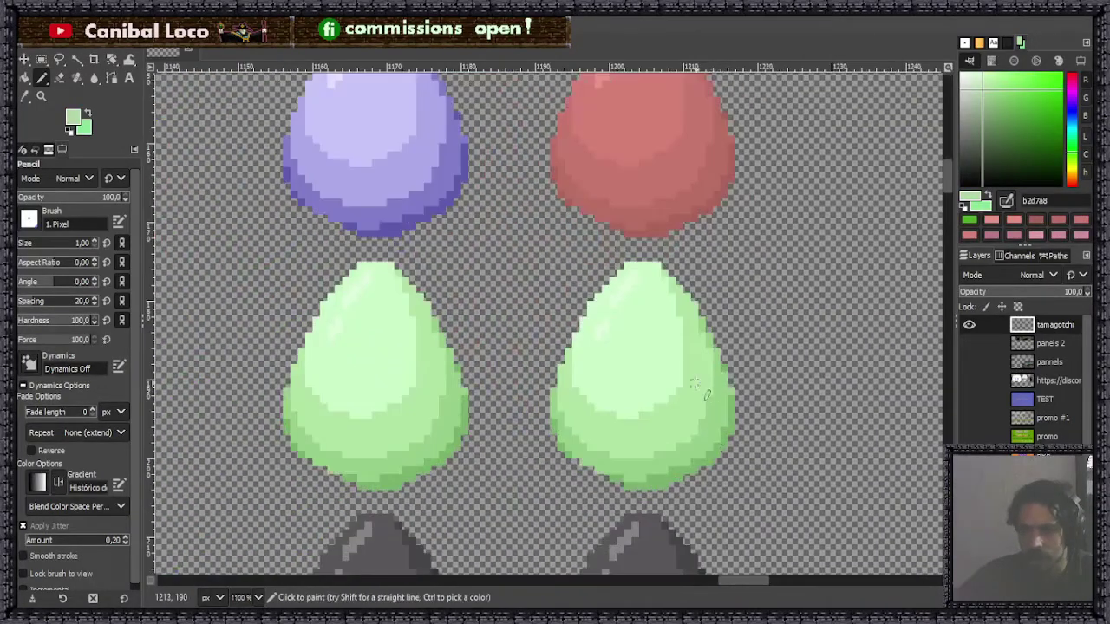
left_click(774, 307)
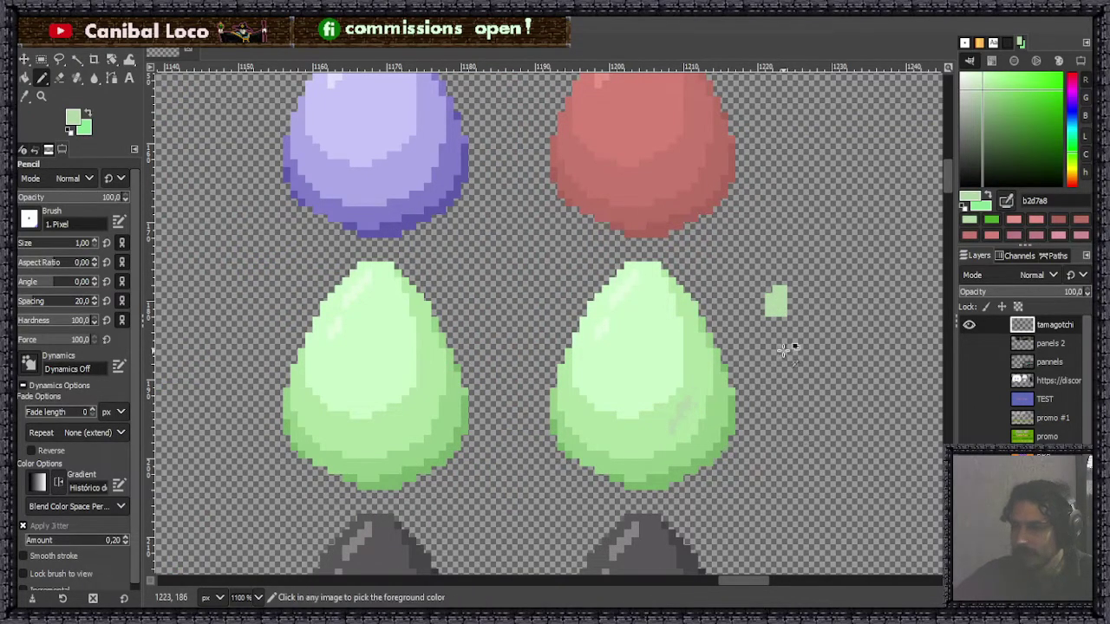
Shift the sampled green to a1d694 and bucket-fill the main body area of the second green egg.
left_click(991, 90)
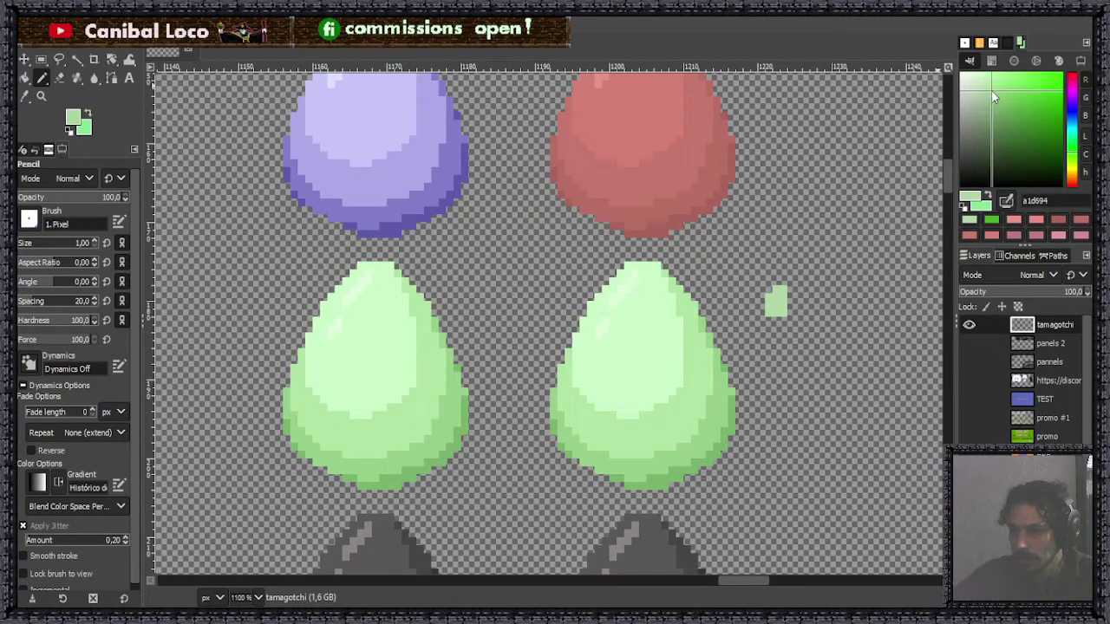
key("shift+b")
left_click(638, 339)
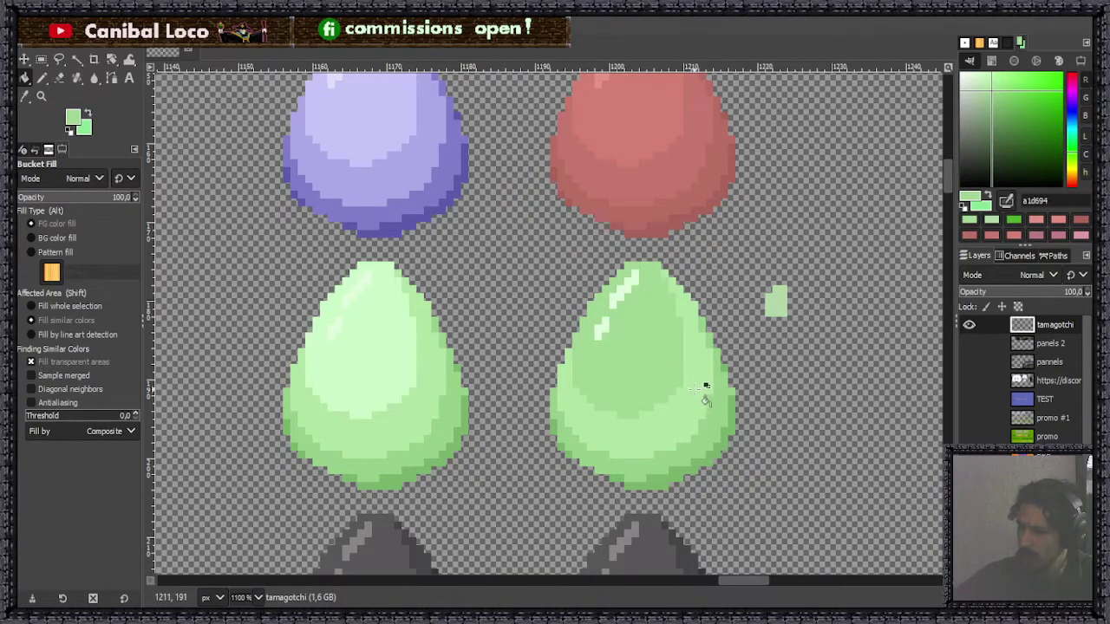
Darken the green to 95c689 and fill the first shading band around the body of the second green egg.
left_click(991, 96)
left_click(691, 424)
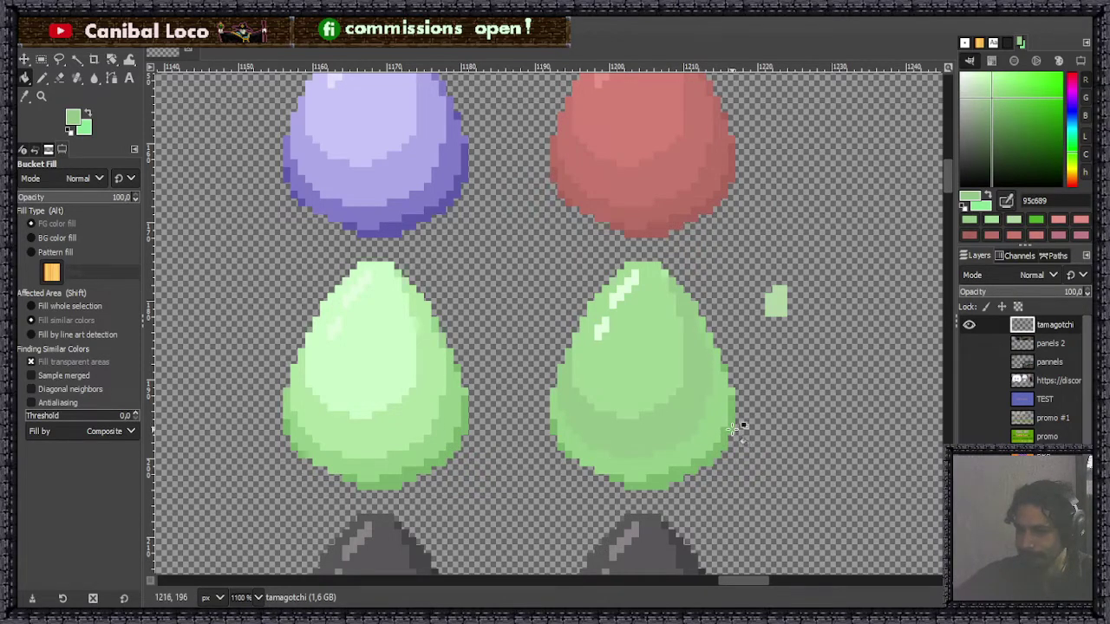
scroll(624, 307, "up", 4)
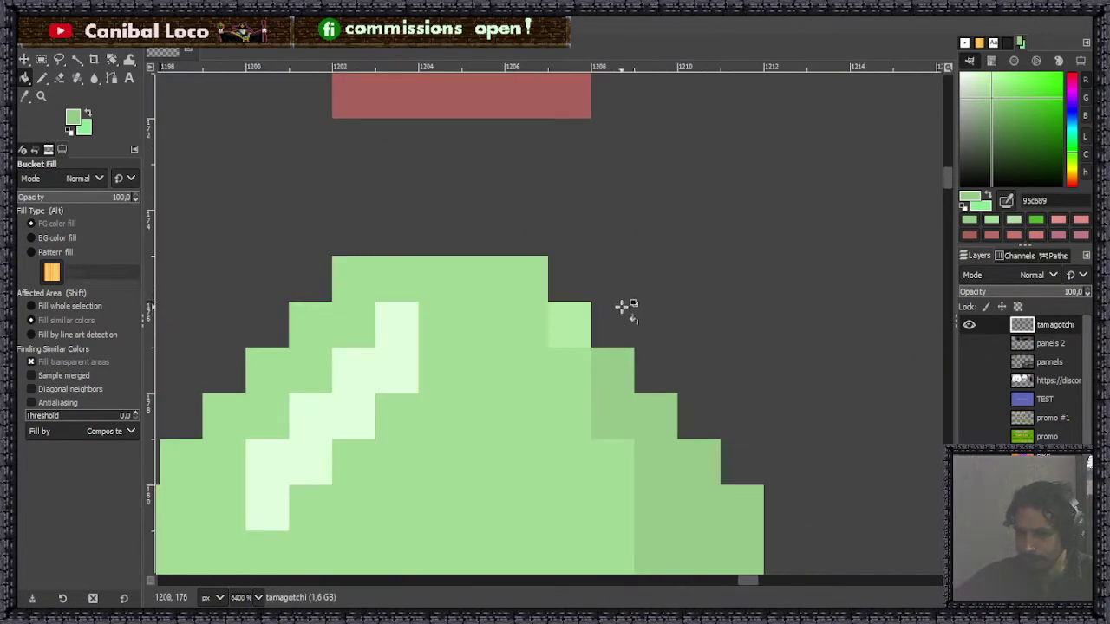
scroll(612, 299, "down", 3)
scroll(685, 321, "down", 2)
scroll(685, 319, "up", 2)
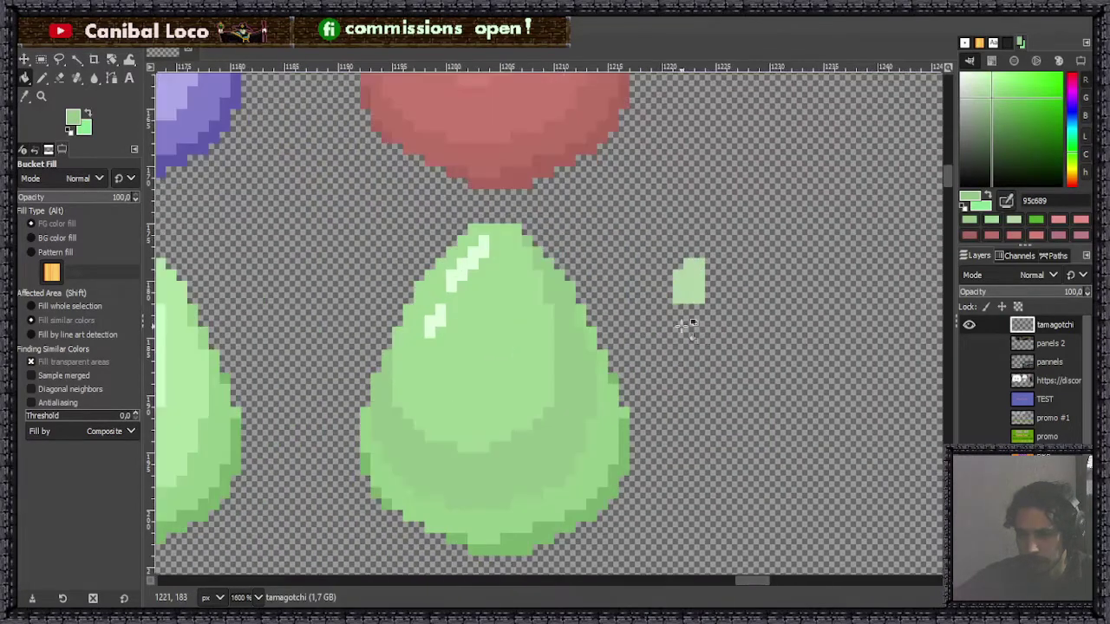
Erase the pale green swatch beside the second green egg and save the image.
key("shift+e")
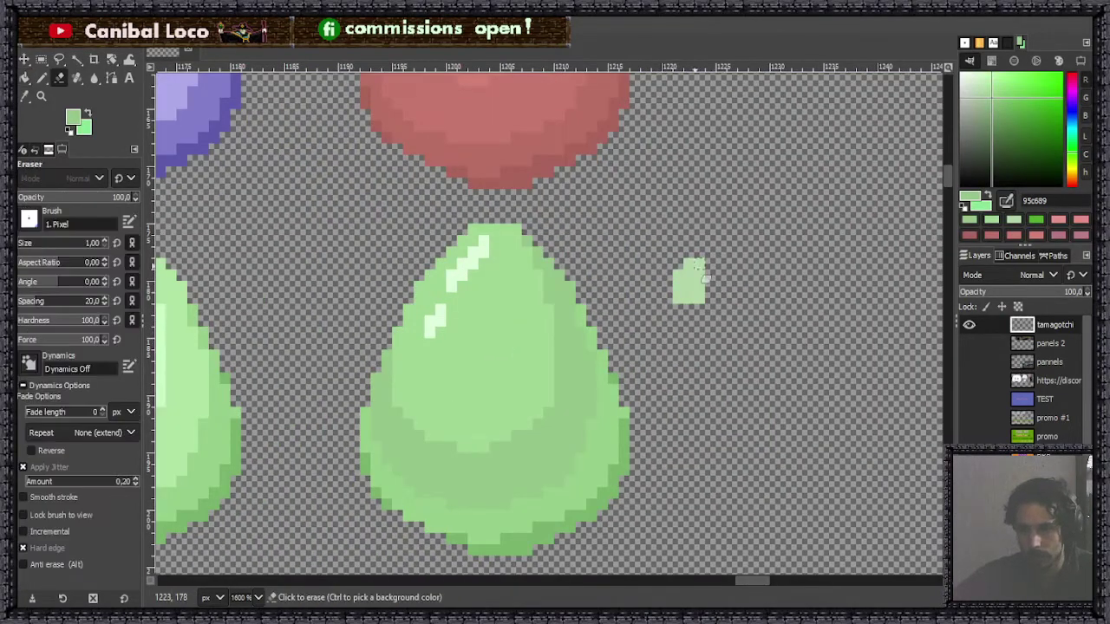
left_click_drag(678, 336, 689, 278)
key("n")
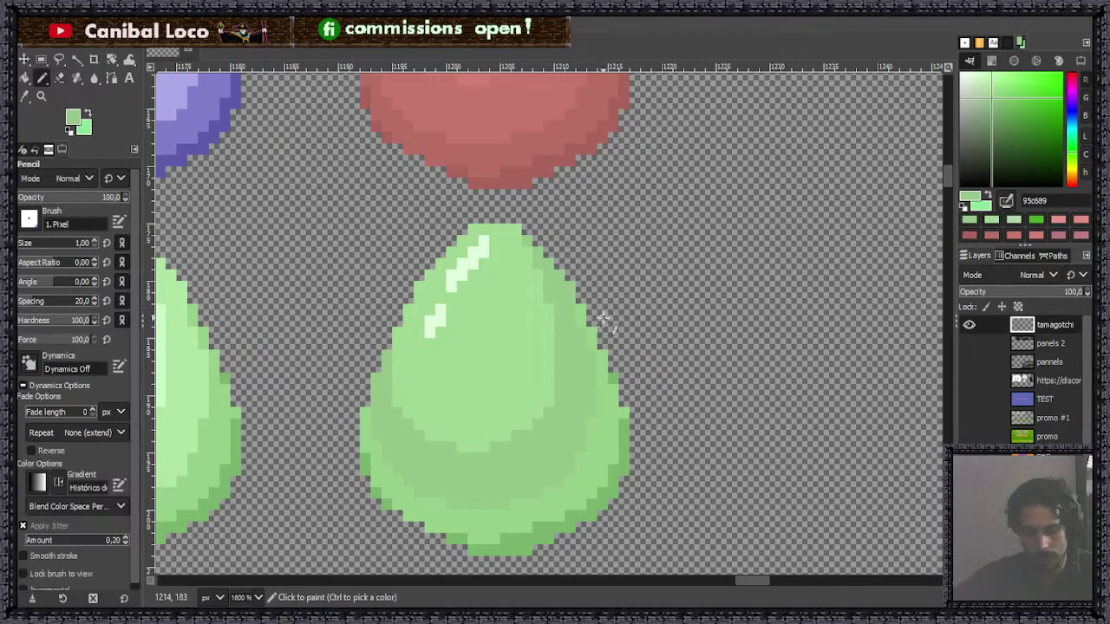
key("shift+b")
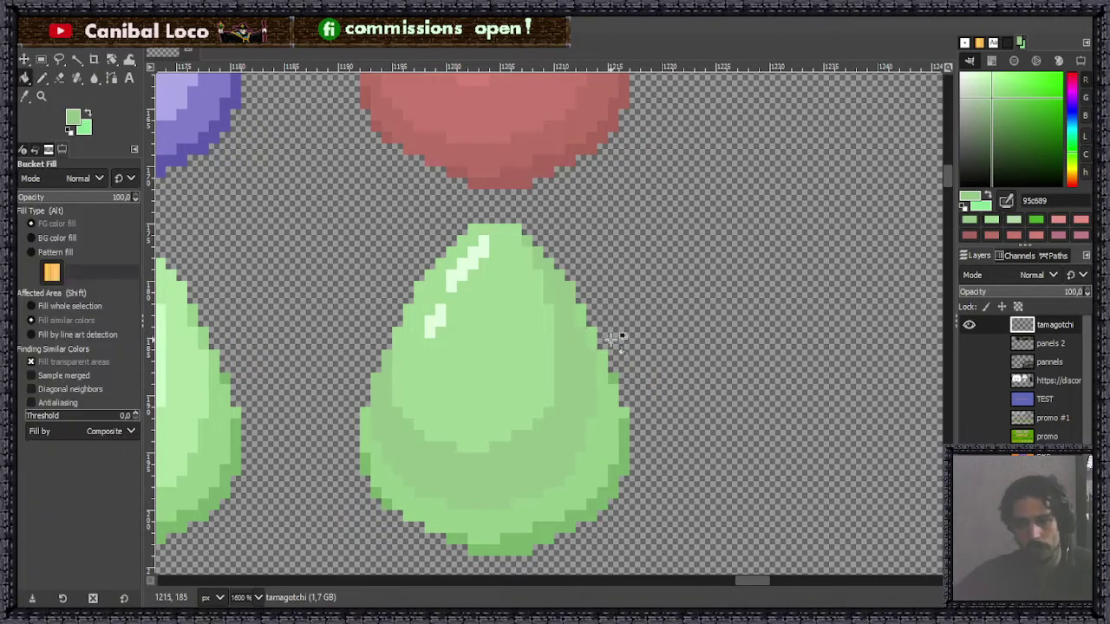
key("ctrl")
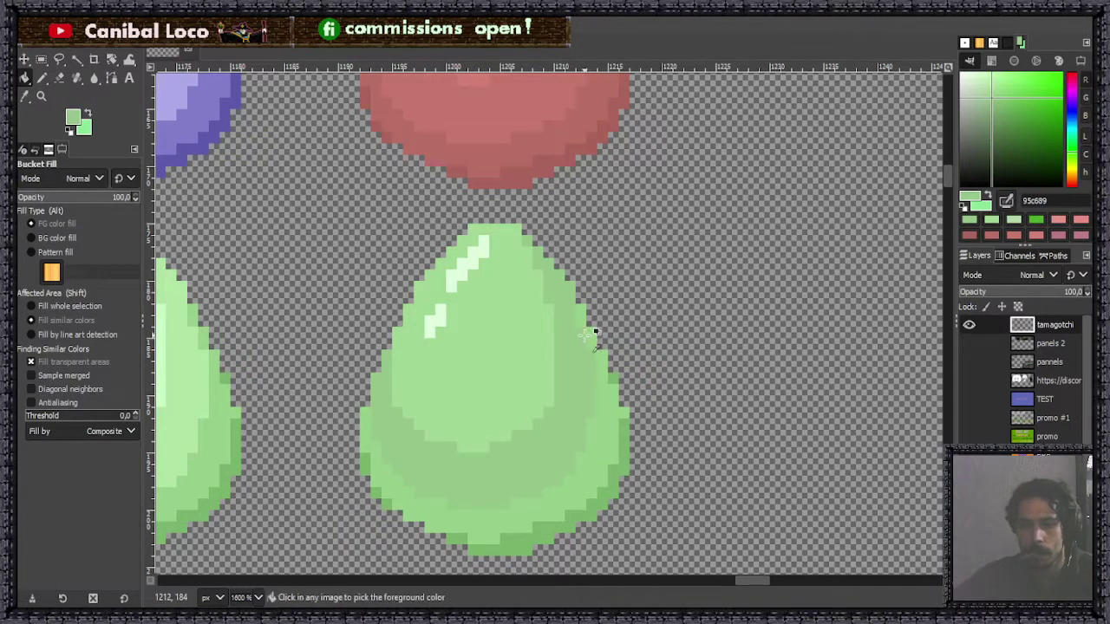
key("ctrl+s")
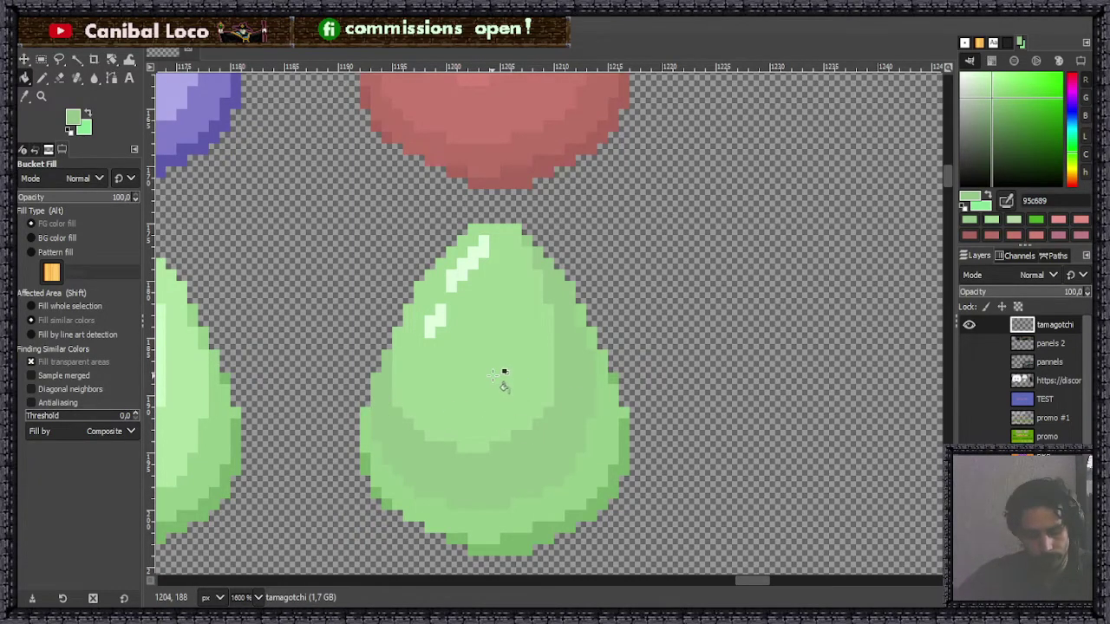
key("n")
key("shift+b")
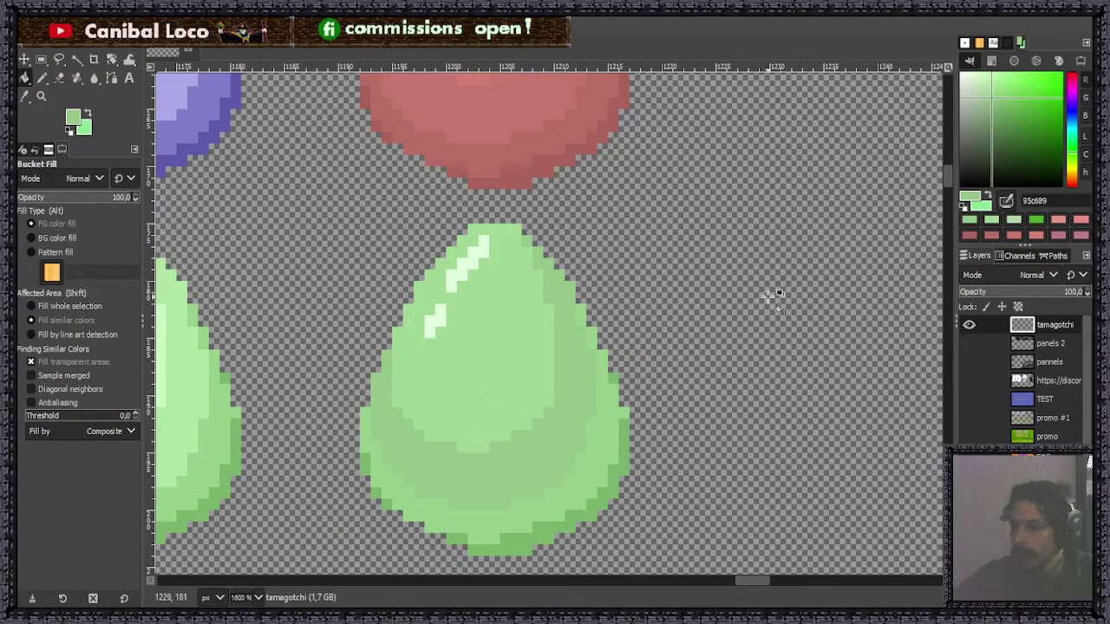
Adjust the shading green to 93c686 and refill the first shading band of the second green egg.
left_click(513, 388, "ctrl")
left_click(549, 444, "ctrl")
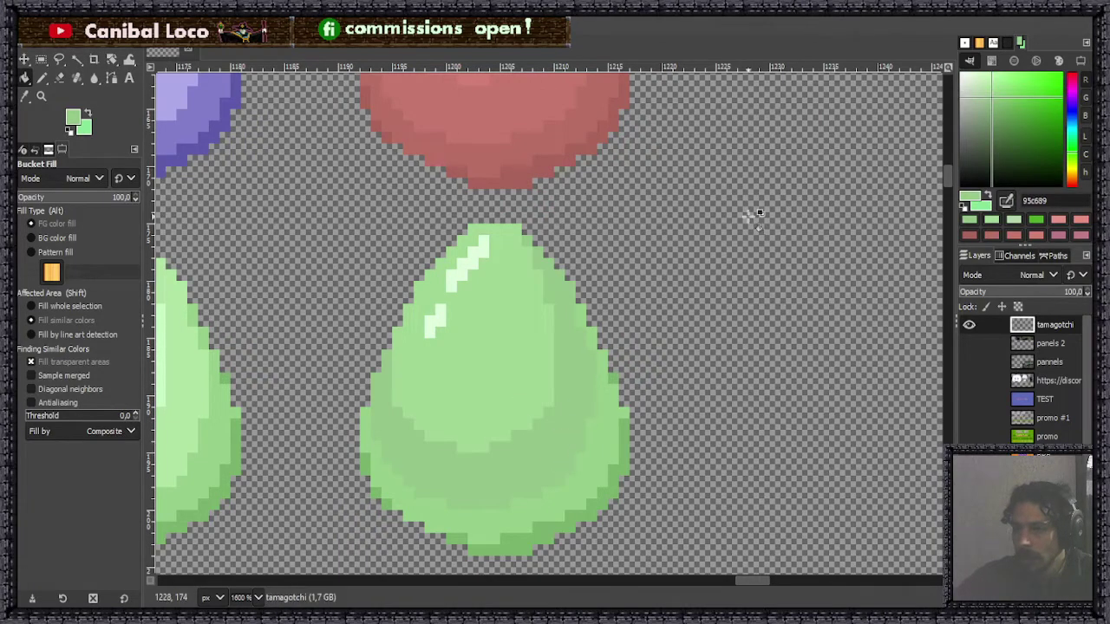
left_click(992, 97)
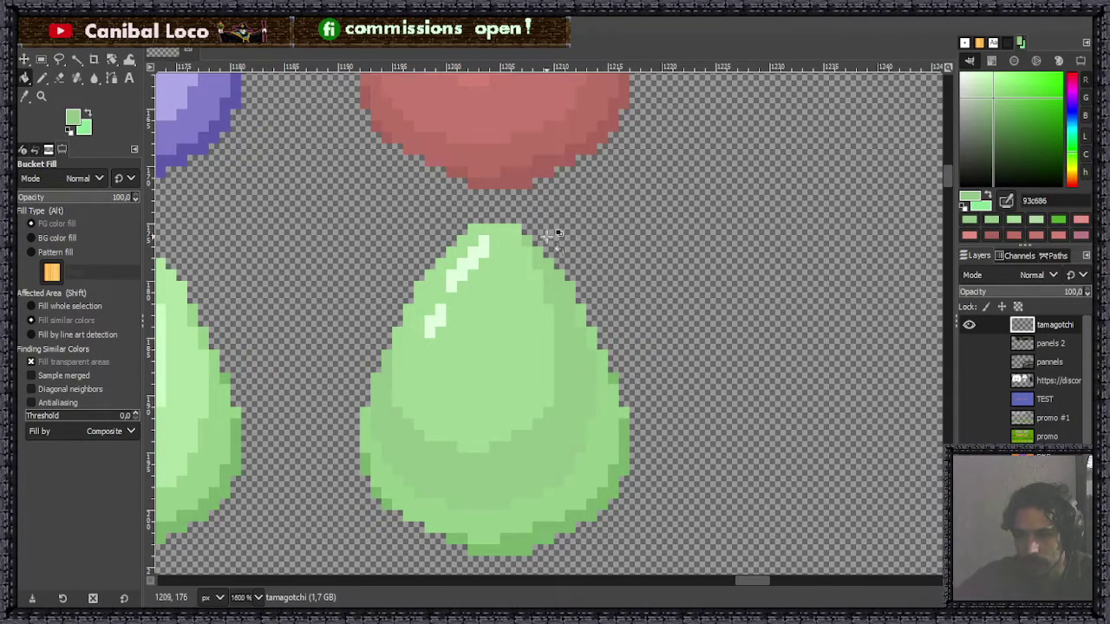
Darken the green to 85b679 and fill the egg's next shading band, including its separate patches along the edge.
left_click(994, 105)
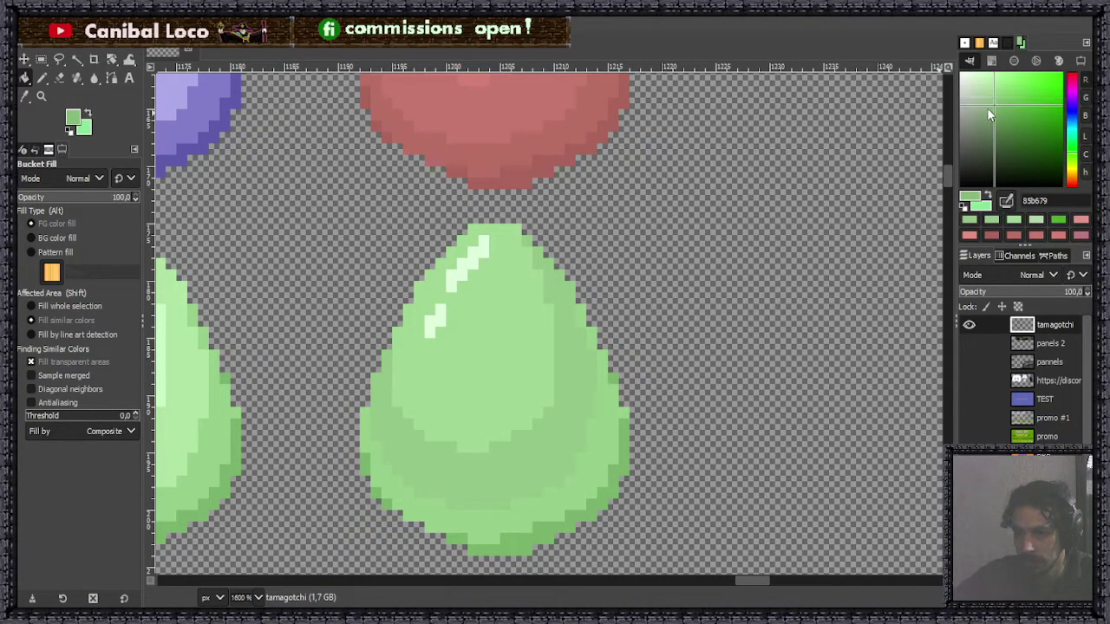
left_click(606, 448)
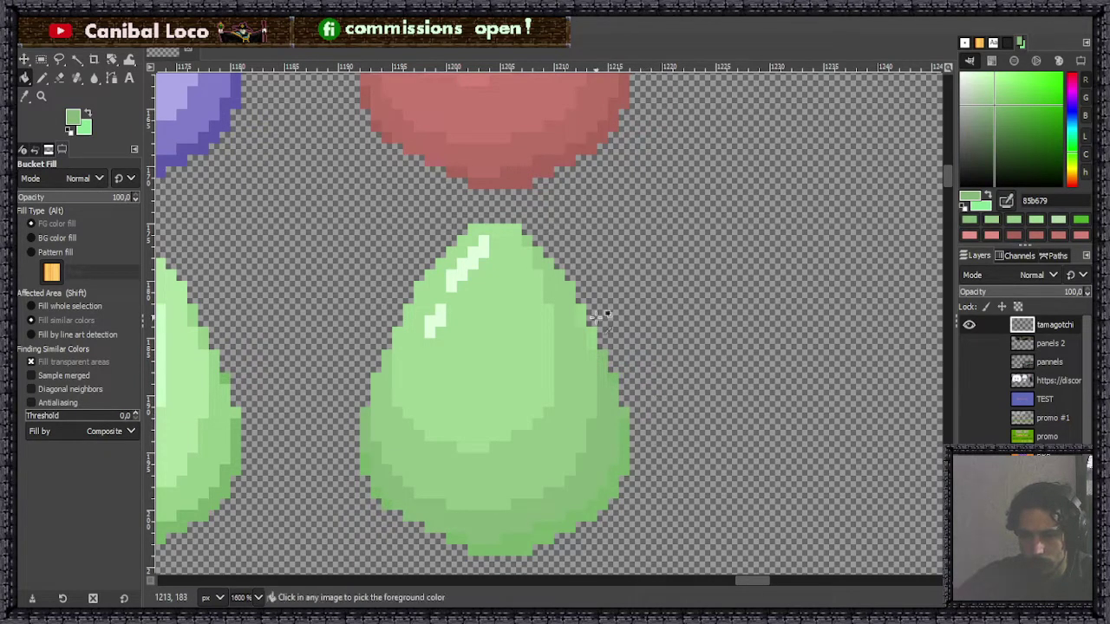
scroll(596, 315, "up", 3)
left_click(526, 296)
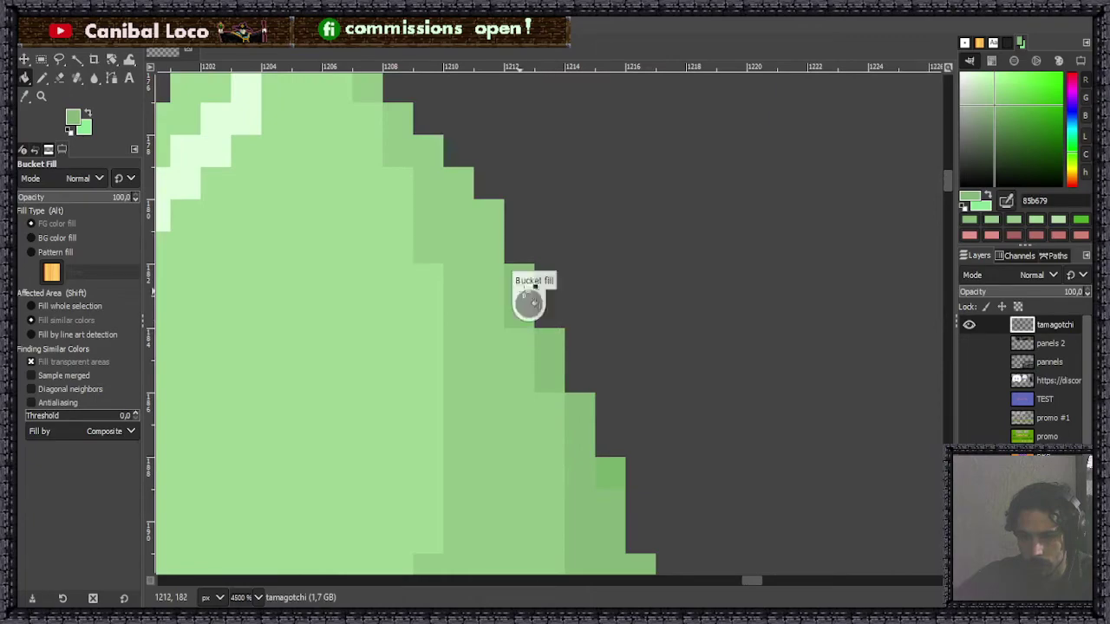
scroll(528, 299, "down", 8)
scroll(641, 291, "up", 2)
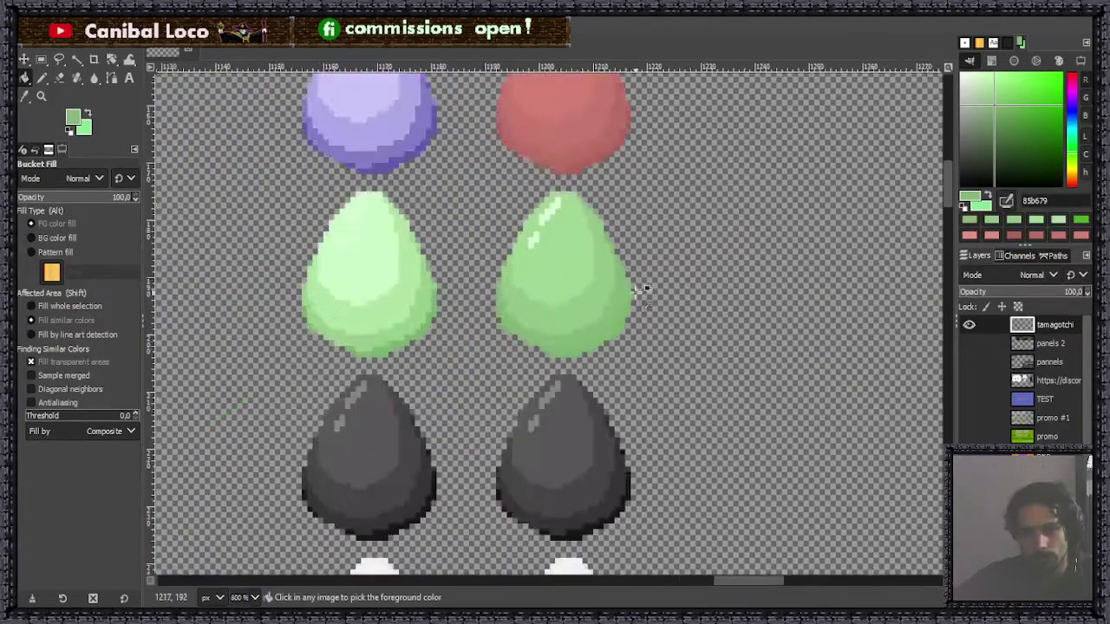
Darken the green to 78a46c and fill the darkest shadow patches along the right edge and base of the second green egg.
scroll(641, 290, "up", 4)
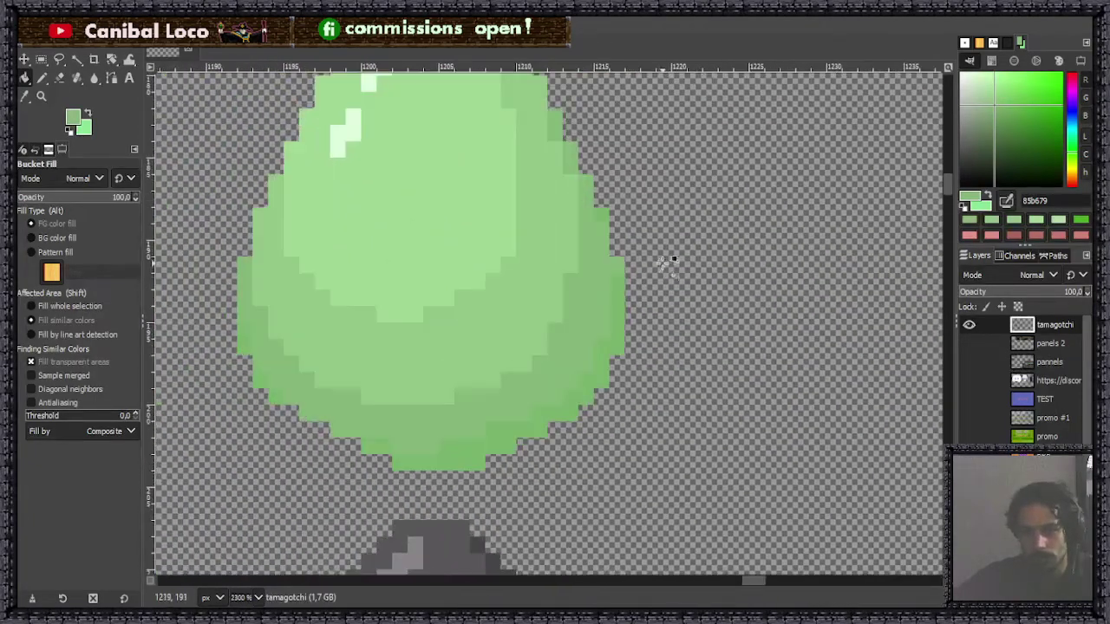
left_click(995, 113)
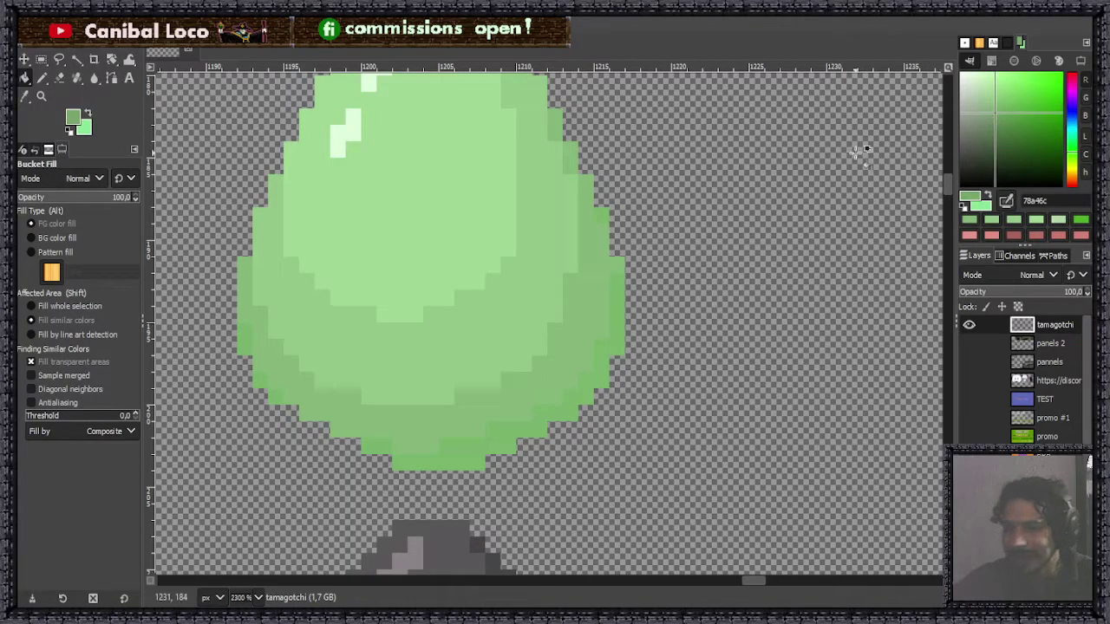
left_click(602, 340)
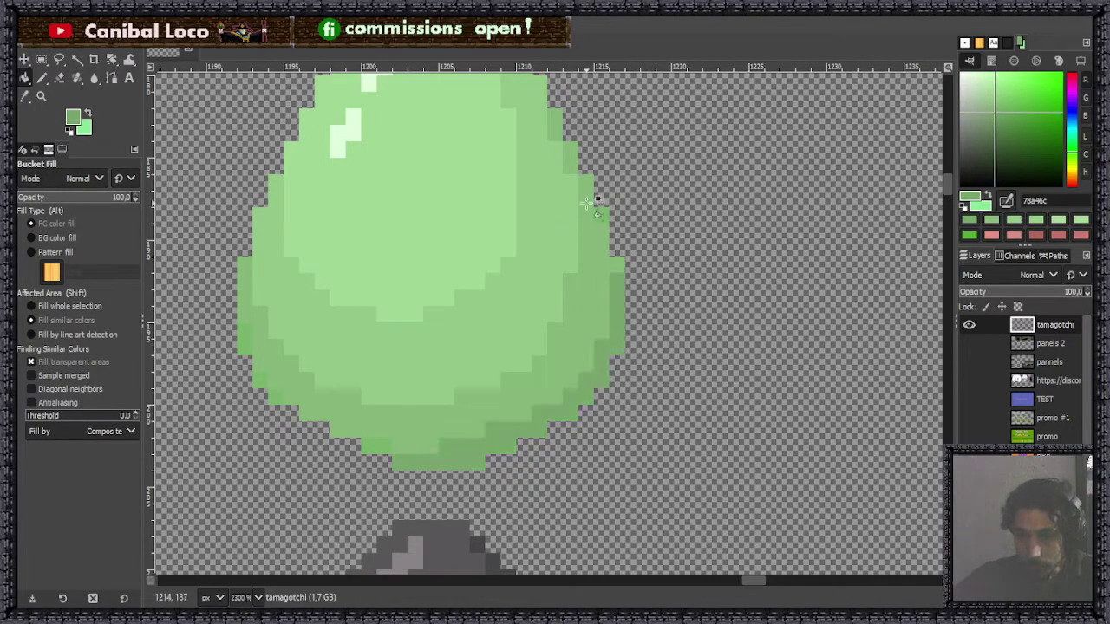
scroll(620, 148, "up", 1)
scroll(565, 286, "up", 2)
scroll(616, 285, "down", 3)
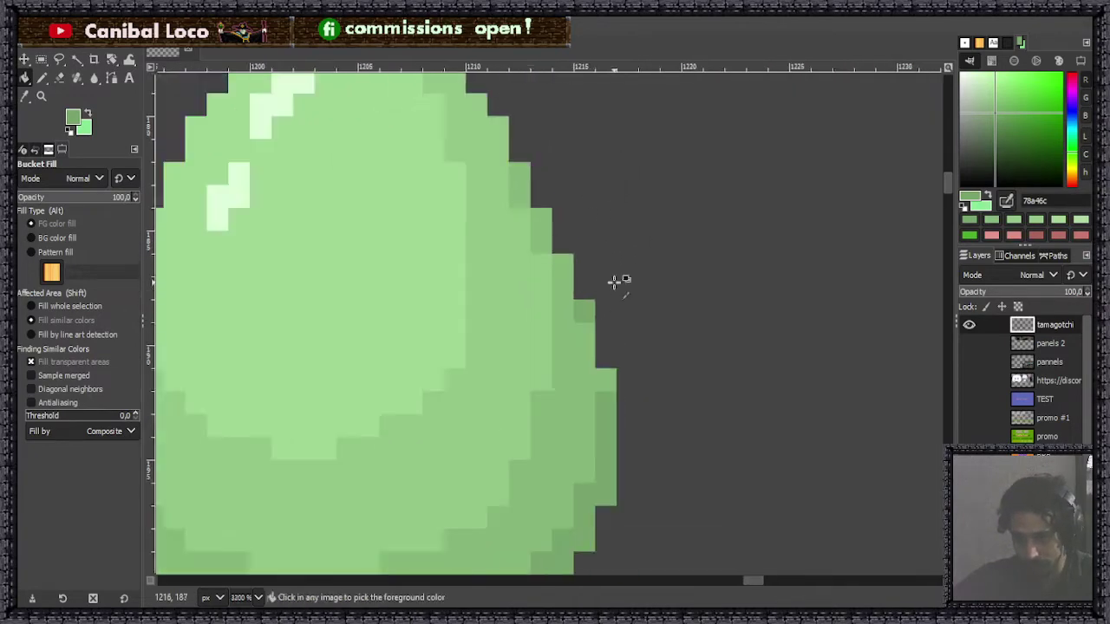
Fill the remaining bright green shadow pixels along the egg's lower-left edge with 78a46c.
scroll(535, 334, "down", 2)
scroll(536, 334, "up", 2)
scroll(574, 335, "up", 3)
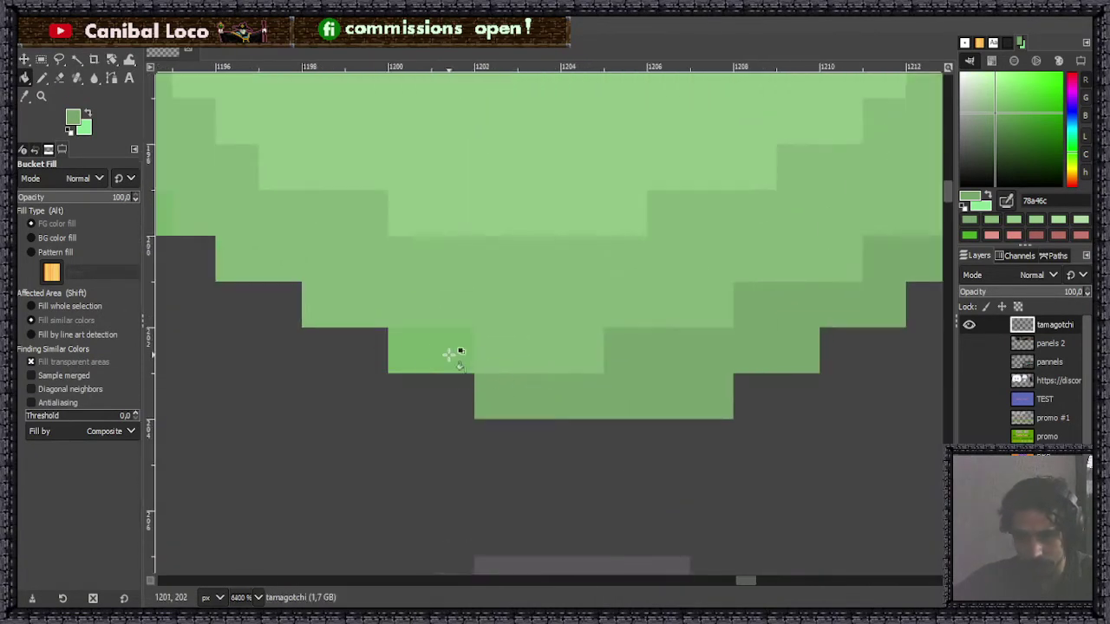
left_click(444, 349)
scroll(444, 350, "down", 4)
scroll(434, 250, "up", 4)
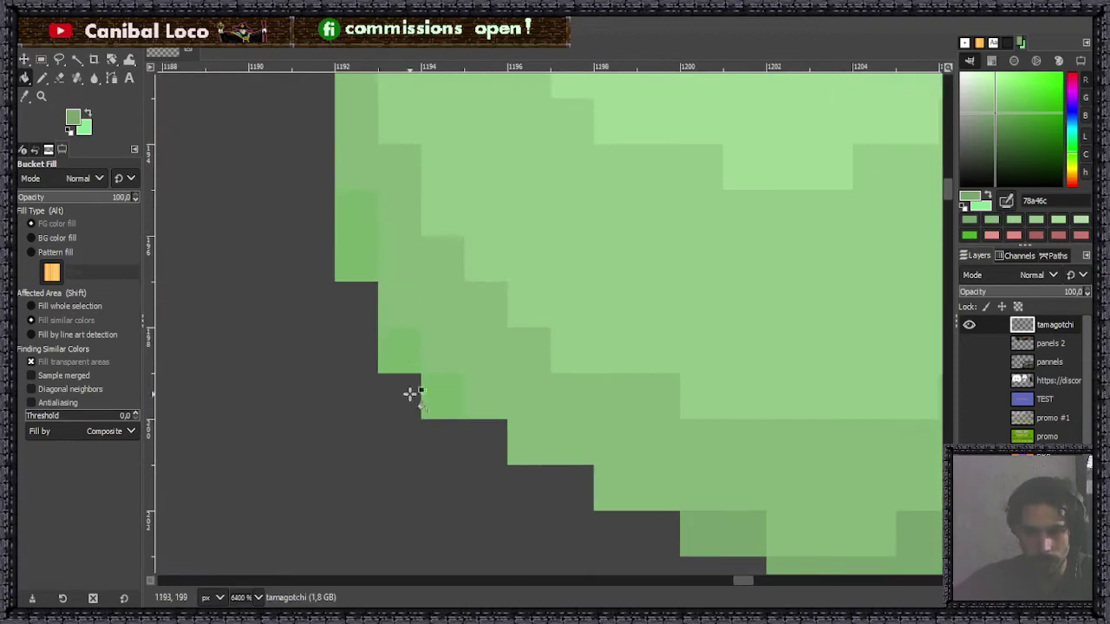
left_click(433, 390)
left_click(366, 272)
scroll(381, 260, "down", 7)
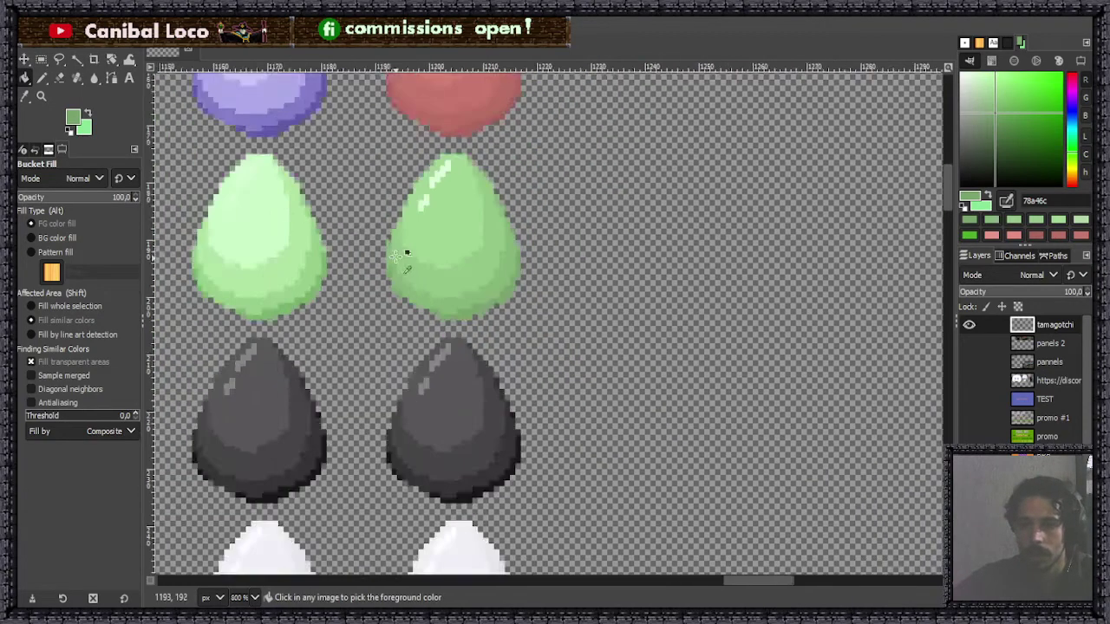
Sample the second green egg's body green, lighten it to b0e7a1 and fill both highlight patches near the egg's upper left.
scroll(376, 243, "up", 2)
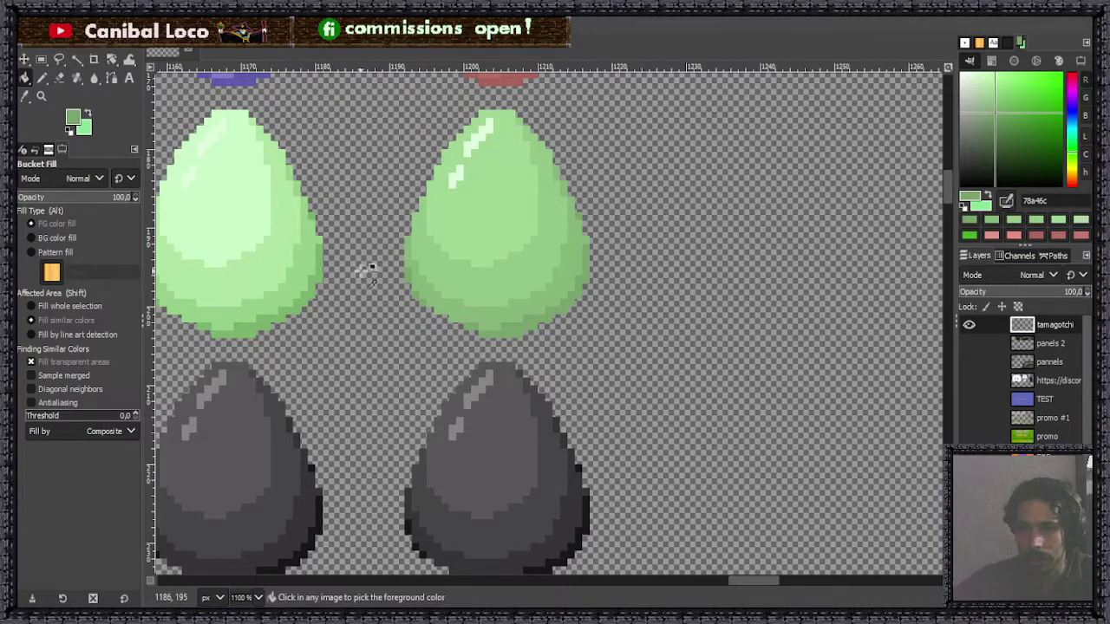
scroll(441, 230, "down", 3)
scroll(438, 184, "down", 2)
scroll(440, 282, "up", 7)
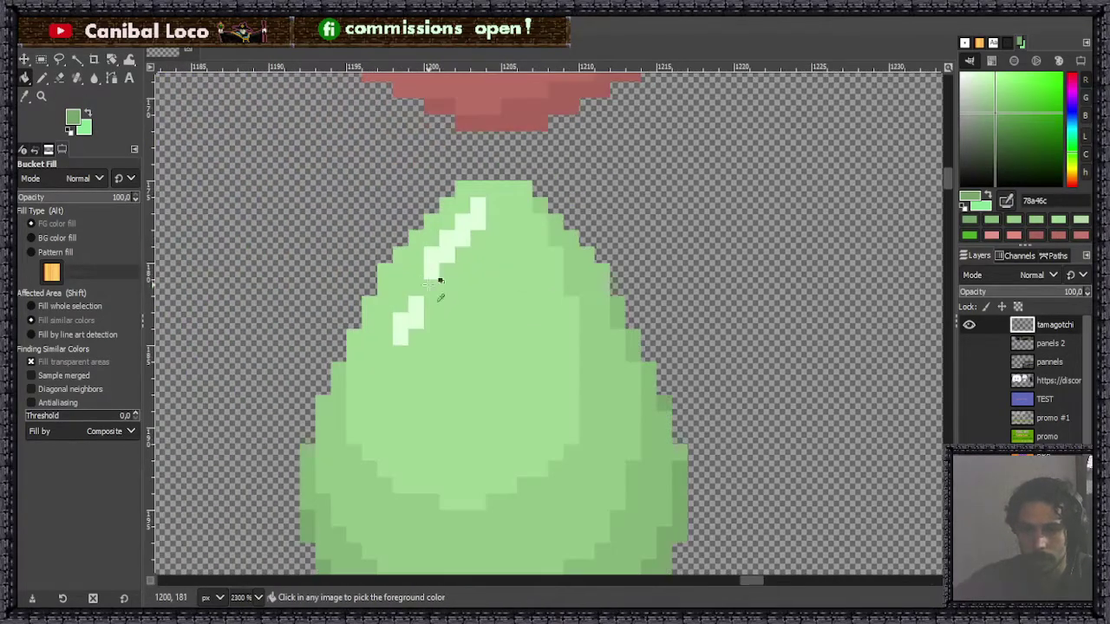
scroll(440, 300, "up", 1)
left_click(440, 300, "ctrl")
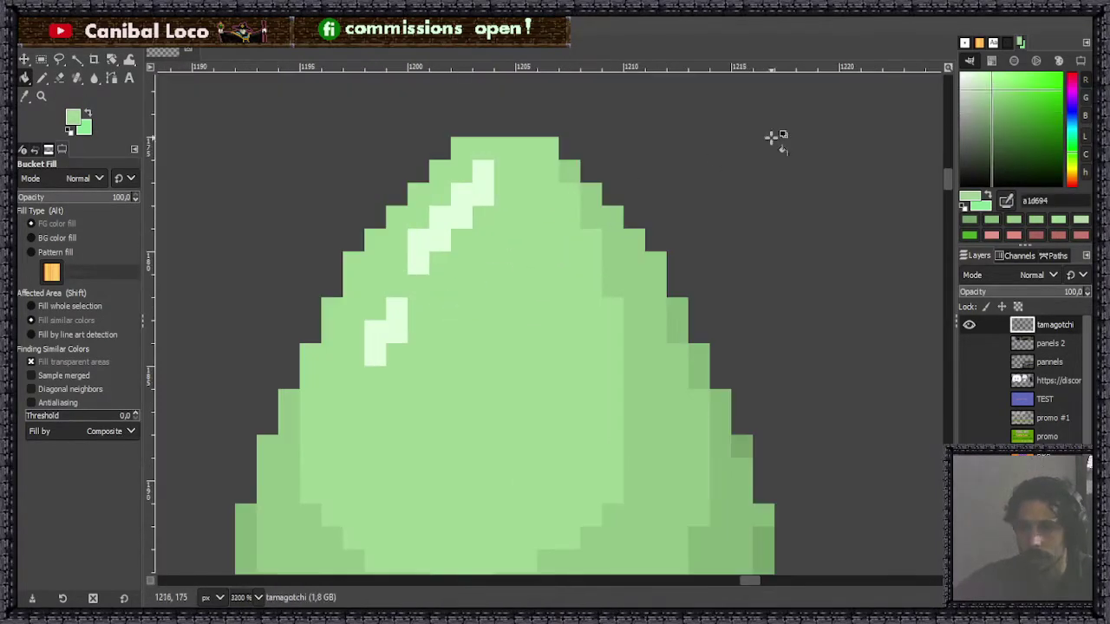
left_click(991, 85)
left_click(398, 317)
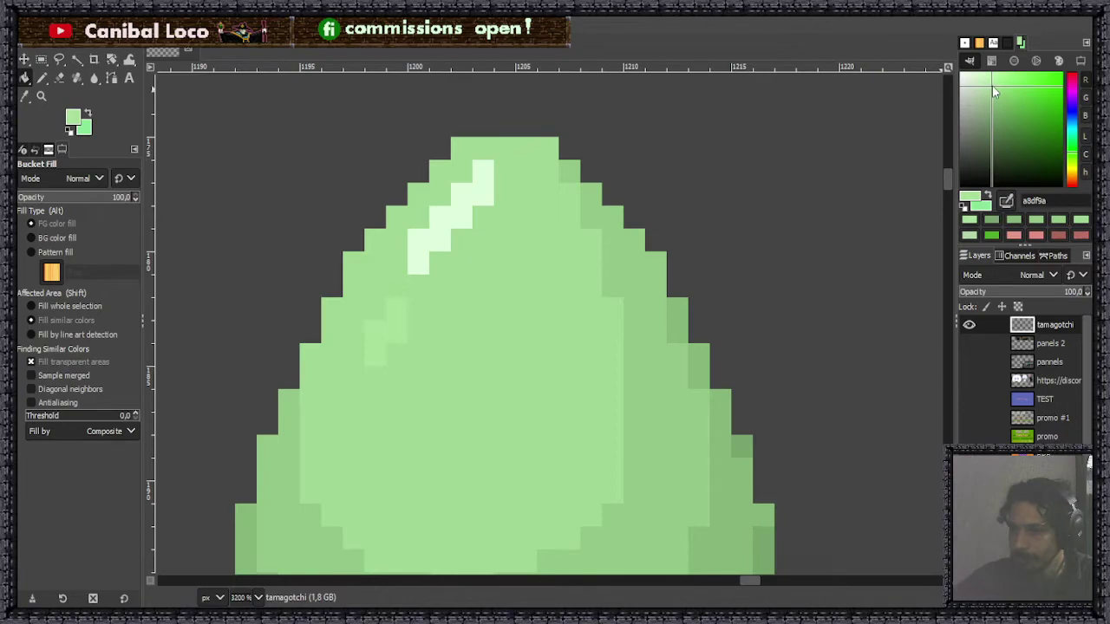
left_click_drag(991, 85, 992, 80)
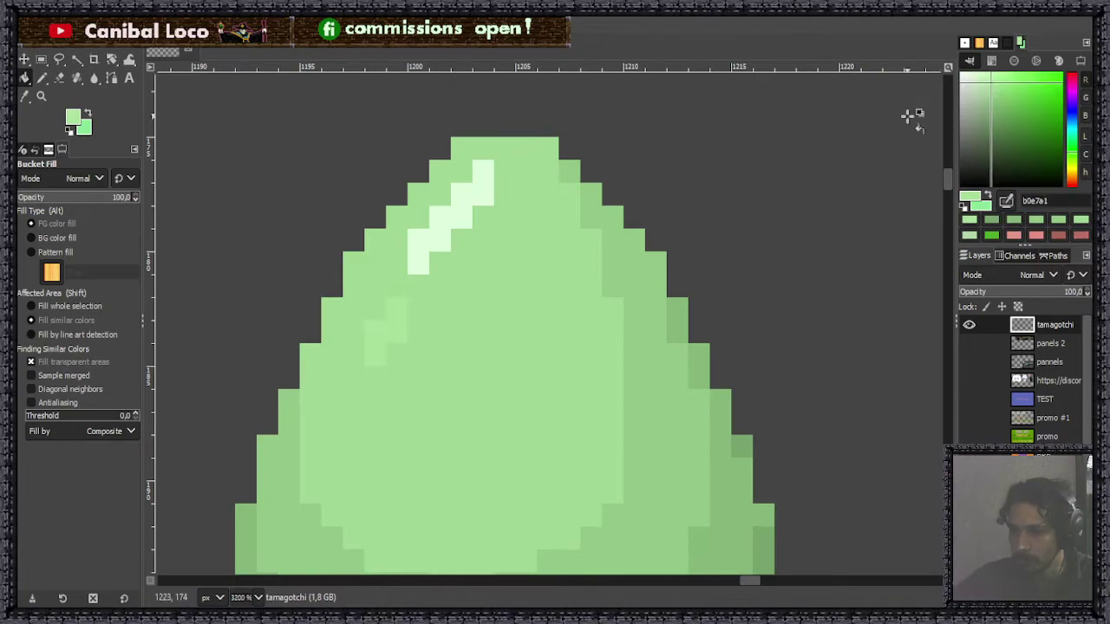
left_click(401, 334)
left_click(425, 252)
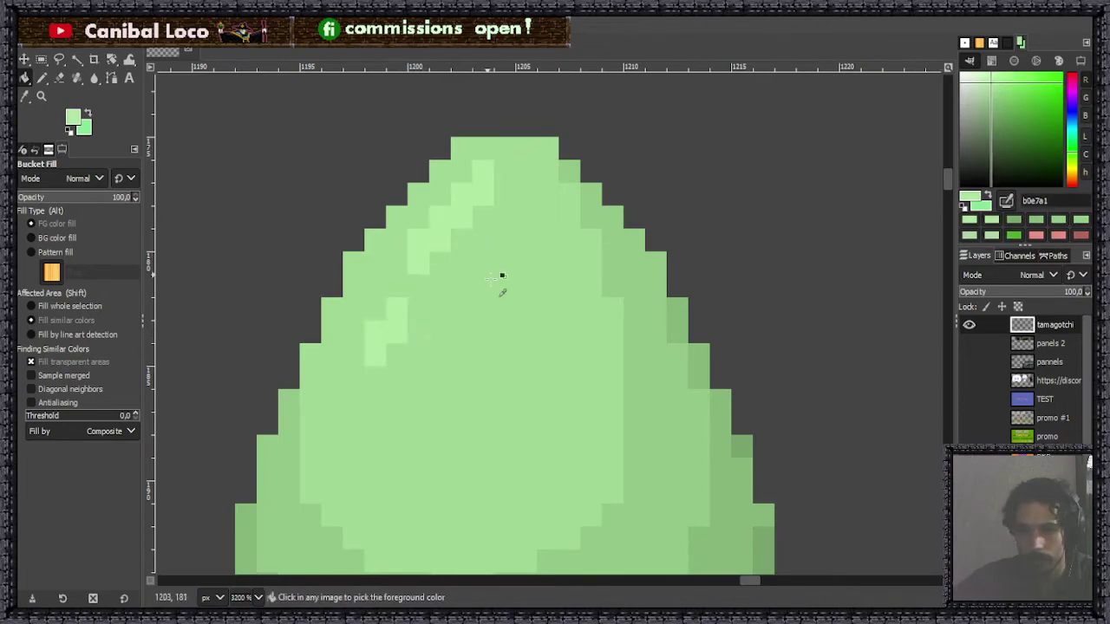
Review the recoloured green egg beside the other egg pairs and save the image.
scroll(501, 276, "down", 7)
scroll(544, 216, "down", 3)
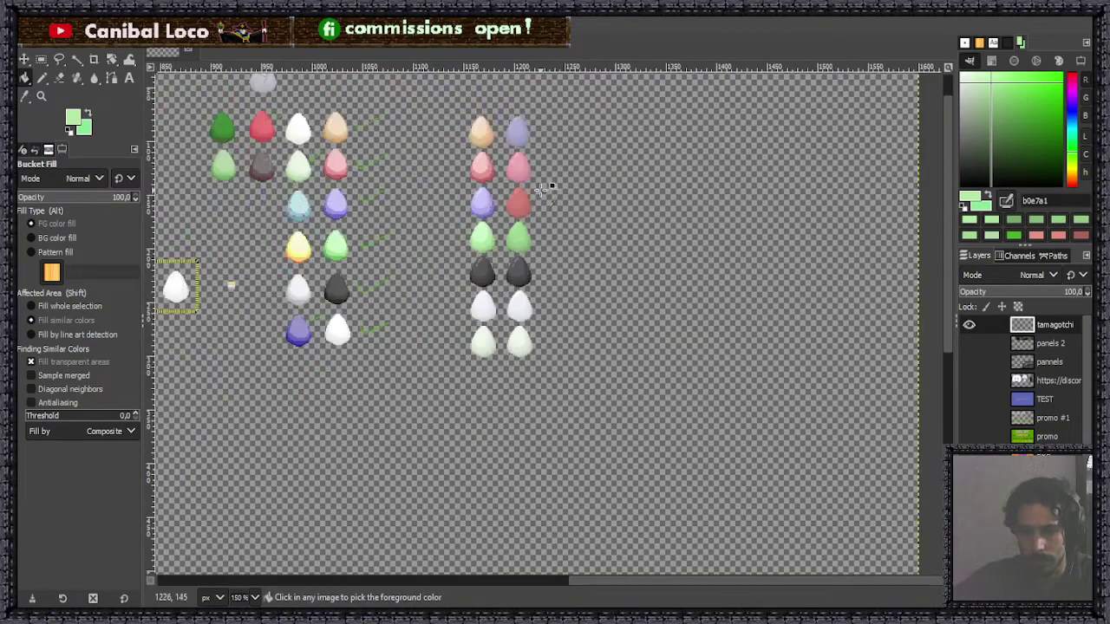
scroll(541, 195, "up", 4)
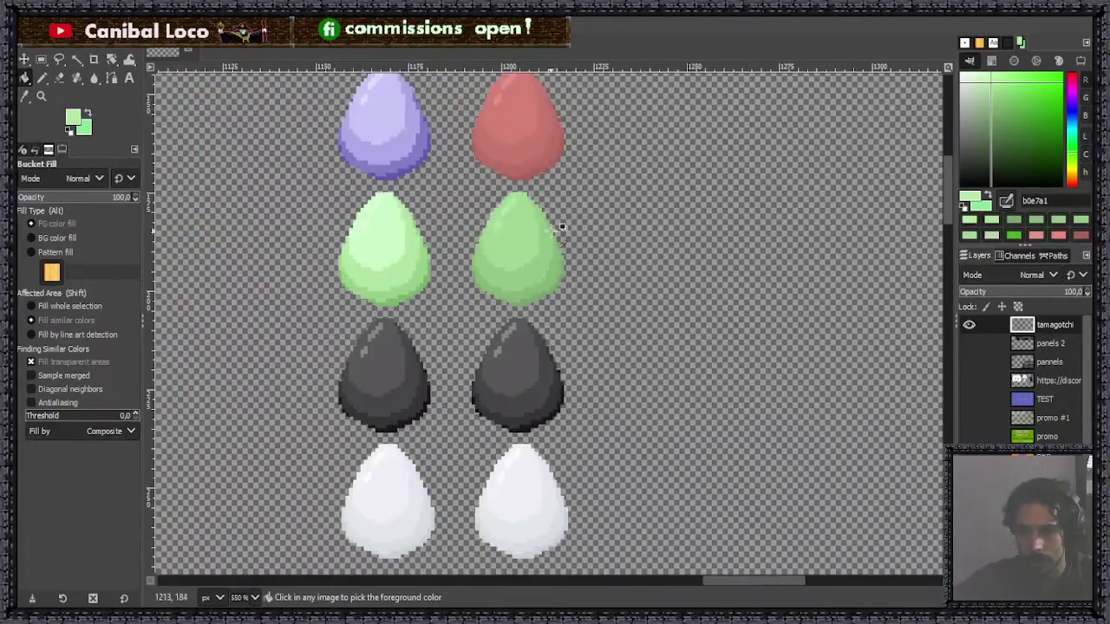
scroll(572, 208, "down", 2)
scroll(565, 223, "up", 5)
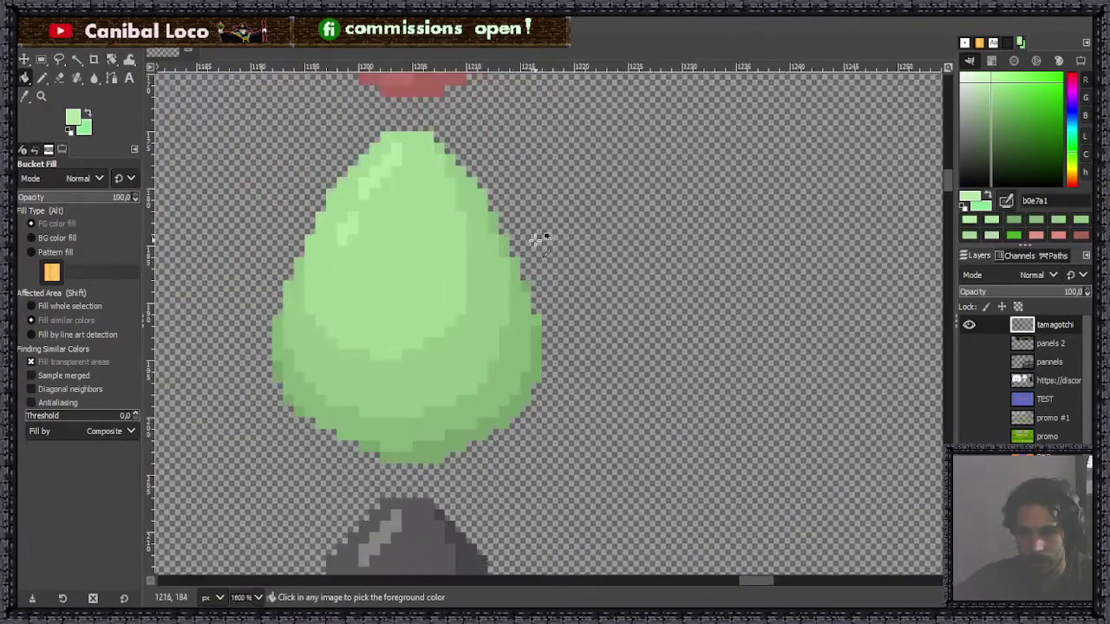
scroll(551, 226, "down", 5)
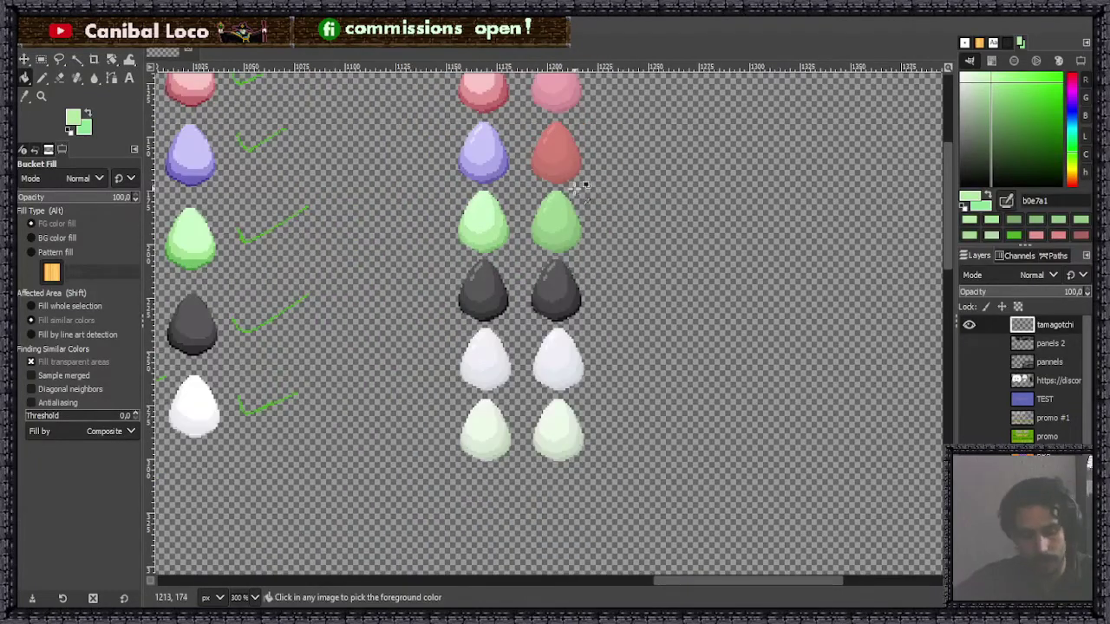
key("ctrl+s")
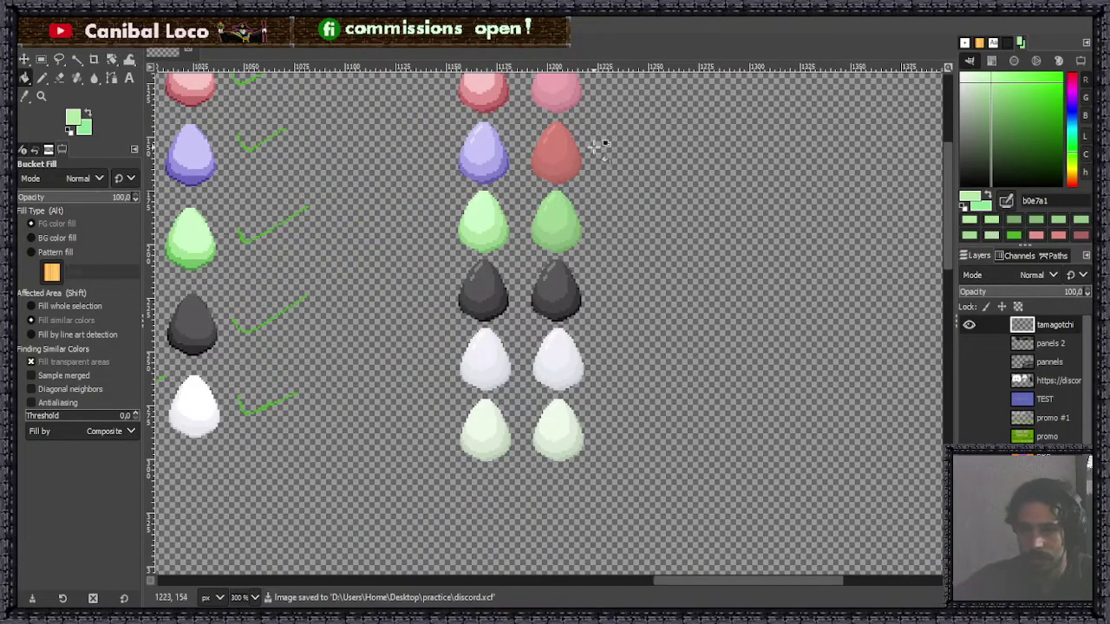
Sample the existing check marks' green 4bae26 and draw a check mark with the Pencil beside the leftmost light green reference egg.
scroll(564, 195, "up", 3)
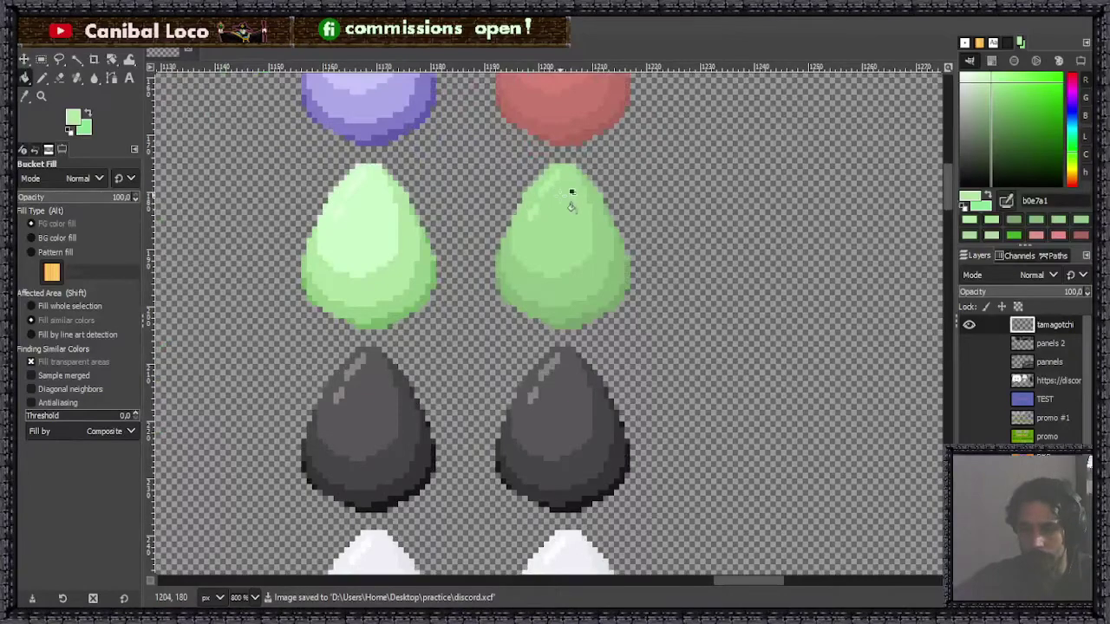
scroll(567, 216, "down", 3)
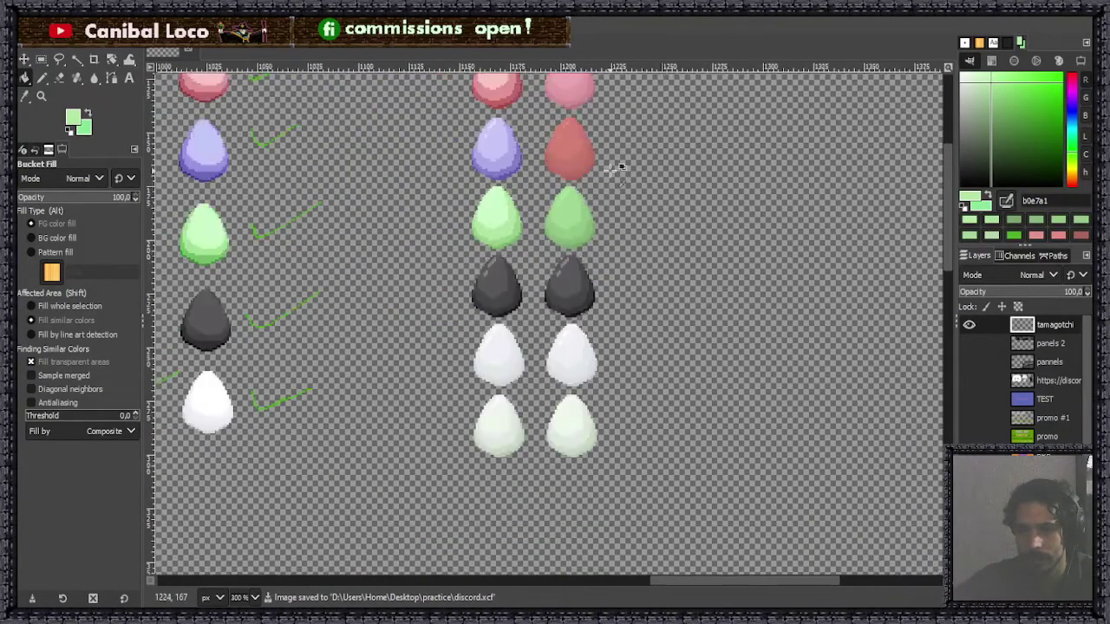
scroll(617, 167, "down", 1)
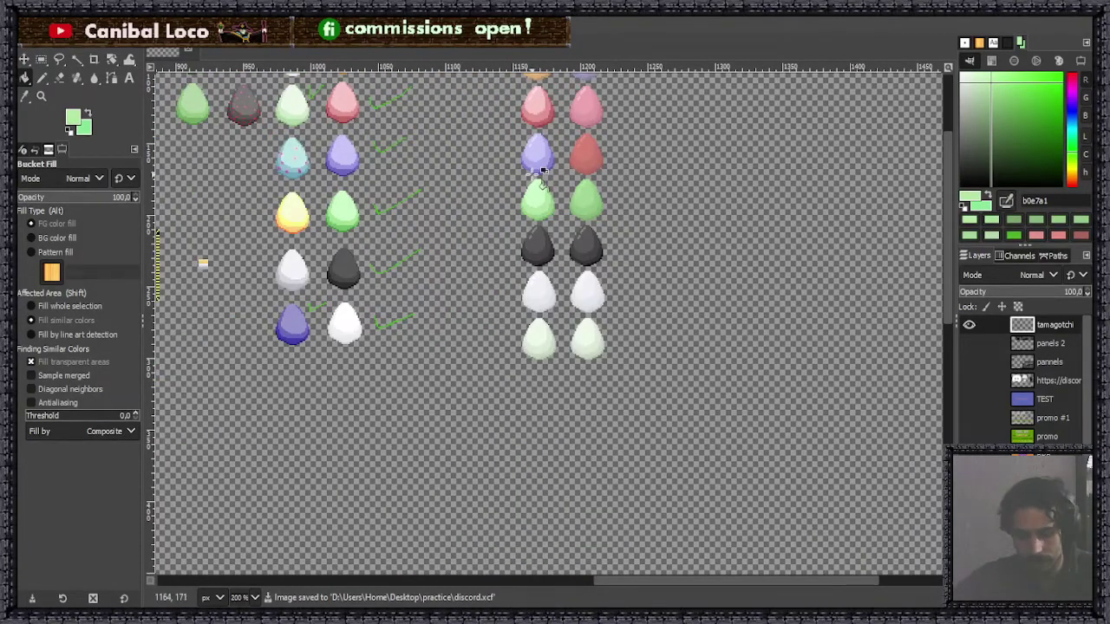
key("n")
scroll(374, 193, "up", 5)
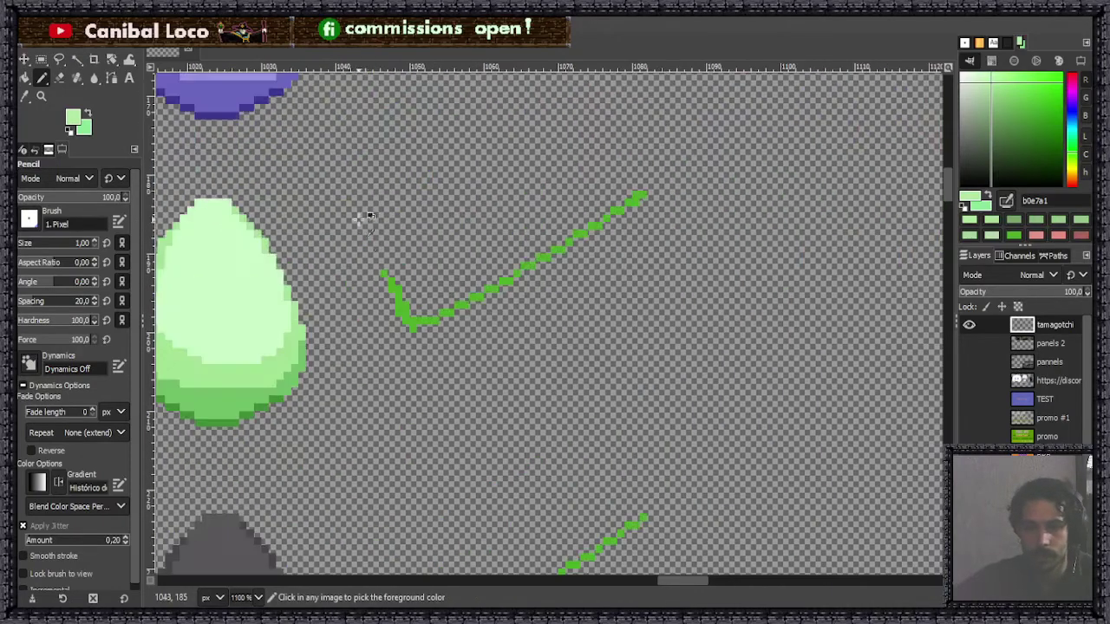
left_click(408, 314, "ctrl")
scroll(416, 325, "down", 6)
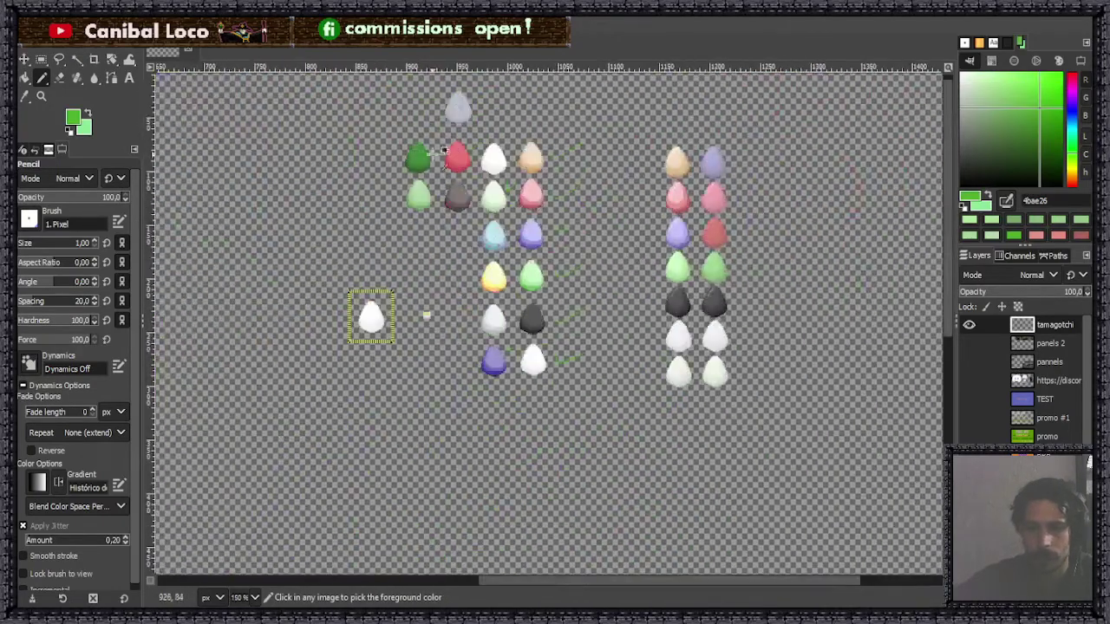
scroll(438, 151, "up", 1)
scroll(427, 150, "up", 4)
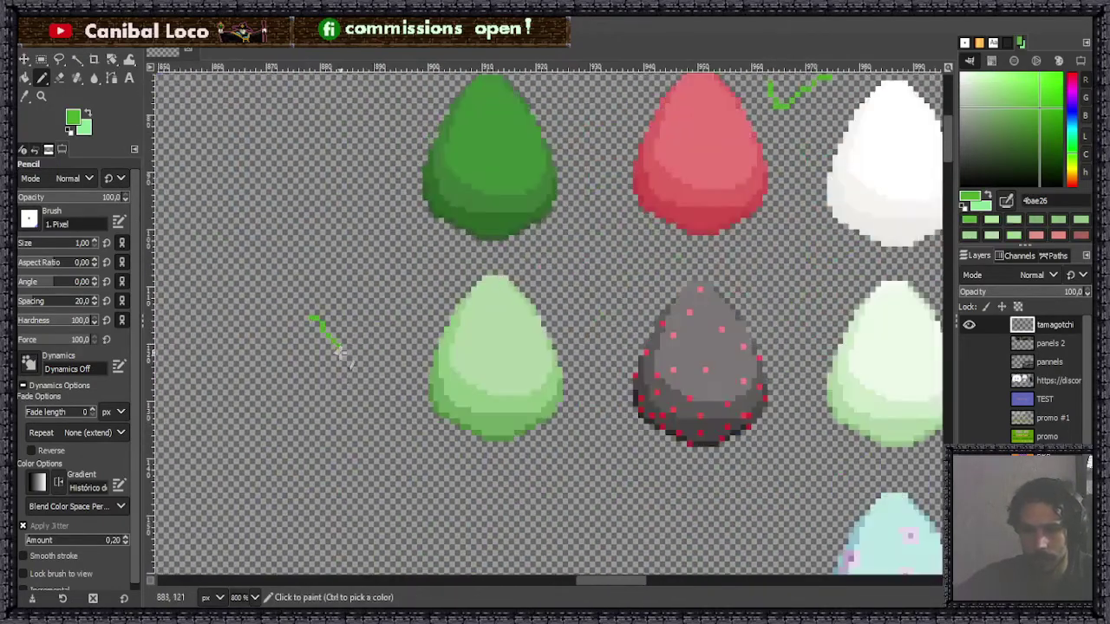
left_click_drag(338, 351, 419, 260)
Sample the body green a1d694 from the second green egg in the paired columns as the foreground colour.
scroll(425, 277, "down", 5)
scroll(403, 204, "up", 2)
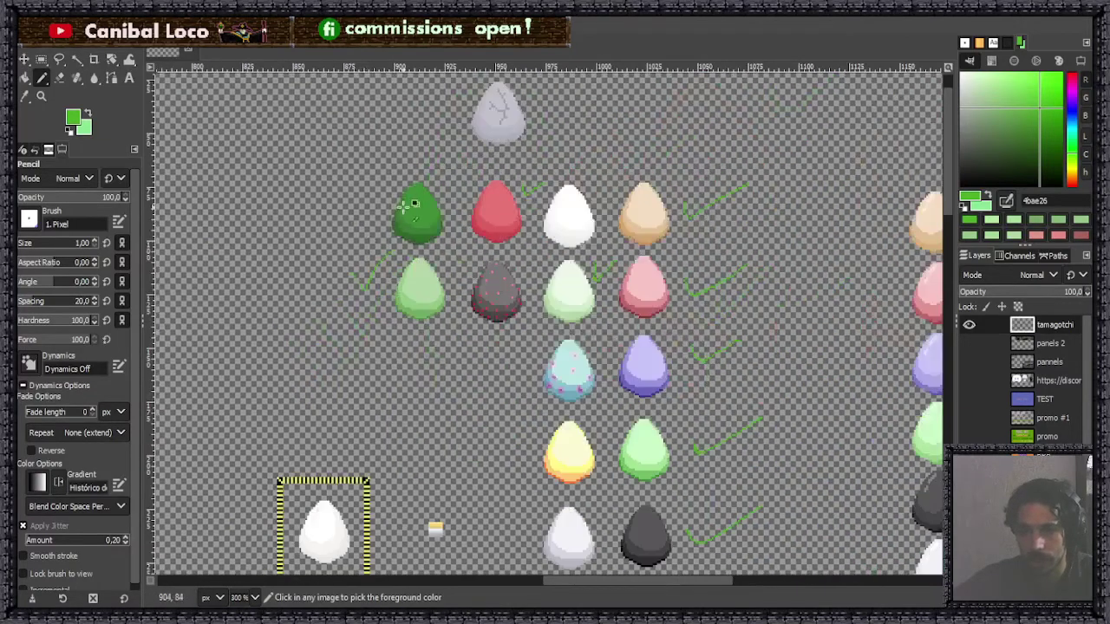
scroll(453, 252, "down", 4)
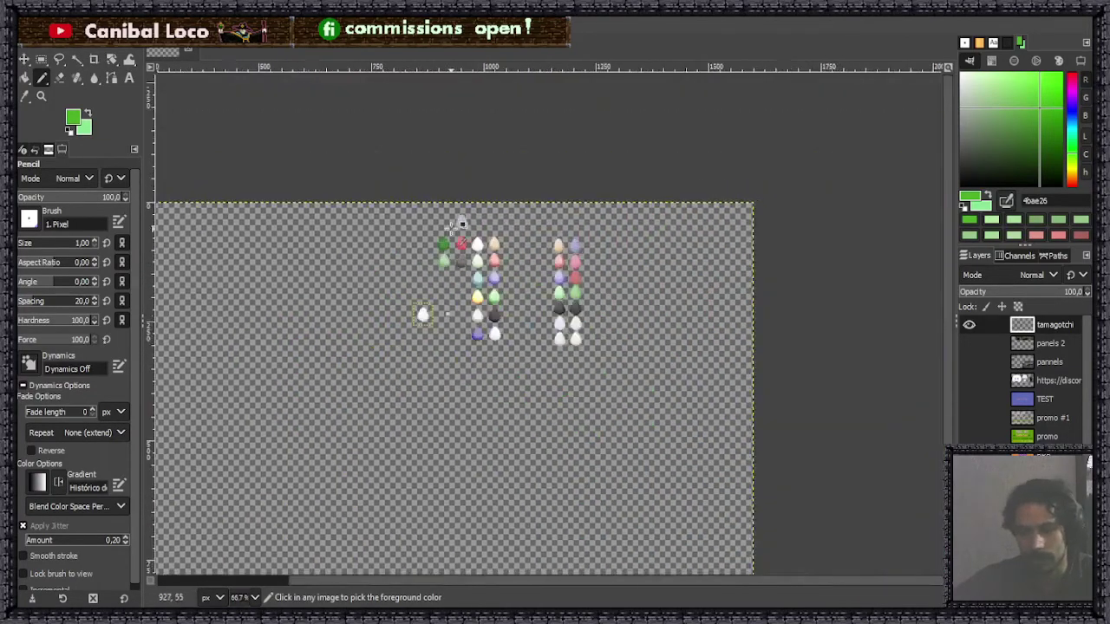
scroll(460, 223, "up", 7)
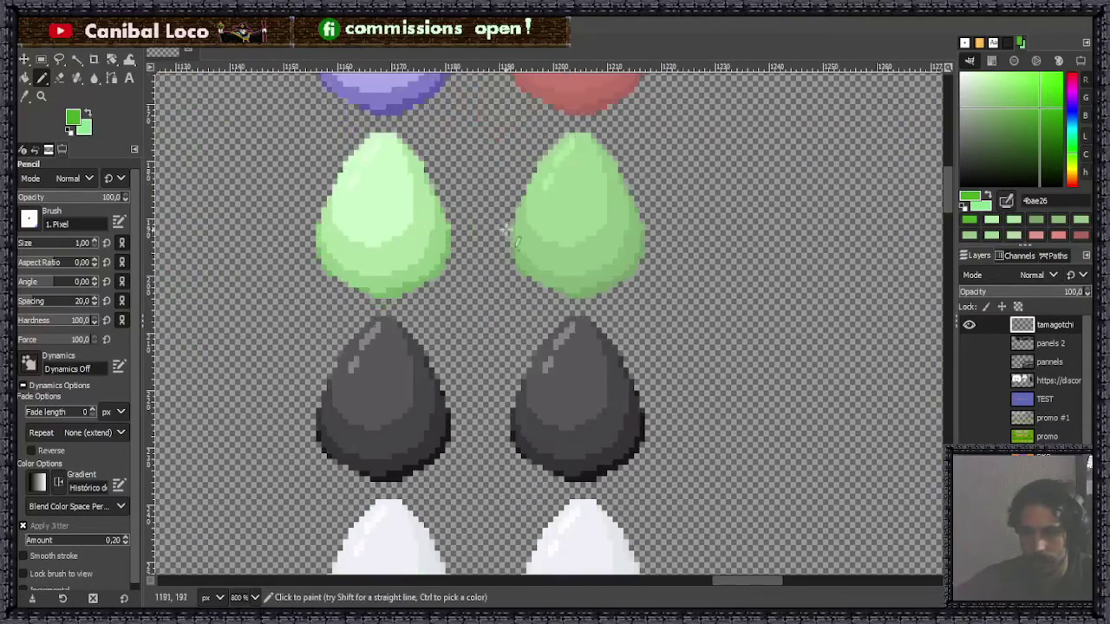
left_click(587, 205, "ctrl")
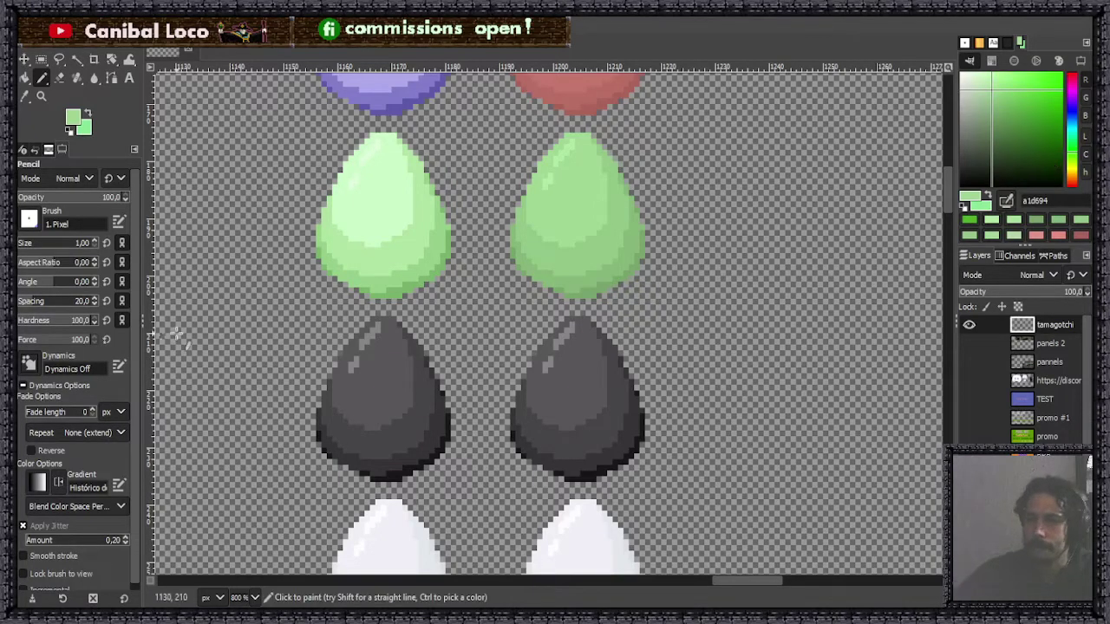
Fill the central area of the second column's dark egg with green 6c9761.
left_click(990, 116)
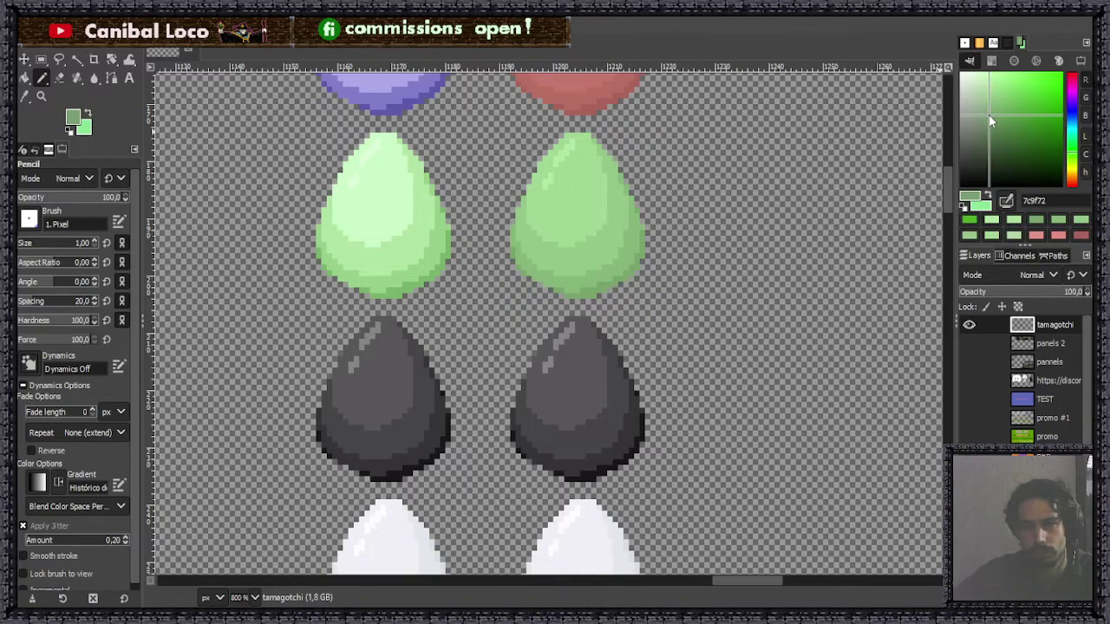
left_click_drag(989, 115, 997, 119)
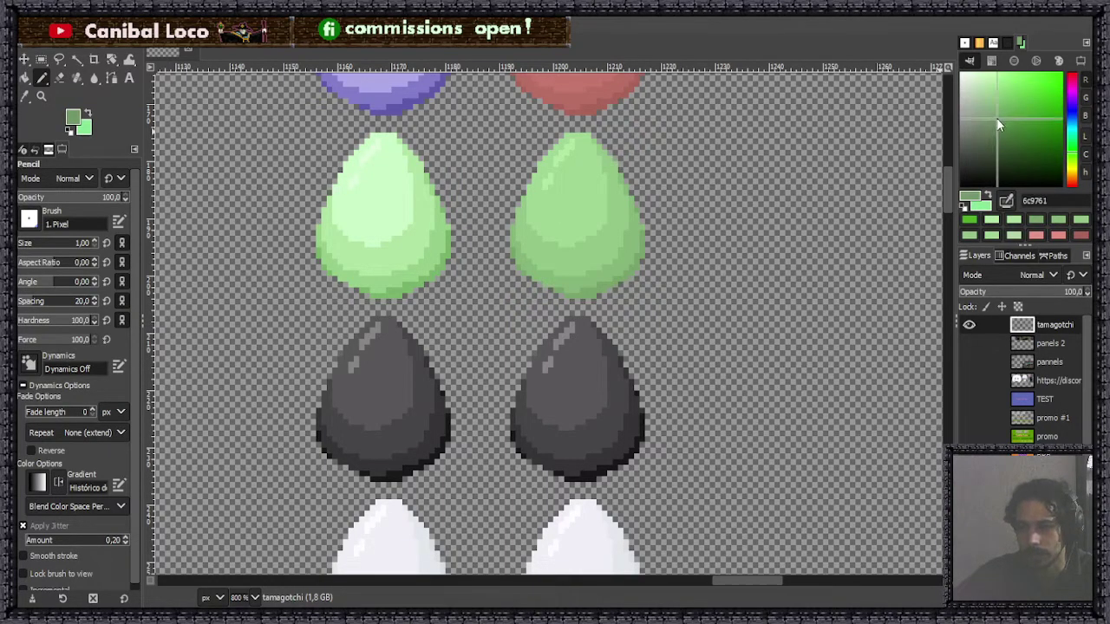
left_click_drag(582, 365, 572, 385)
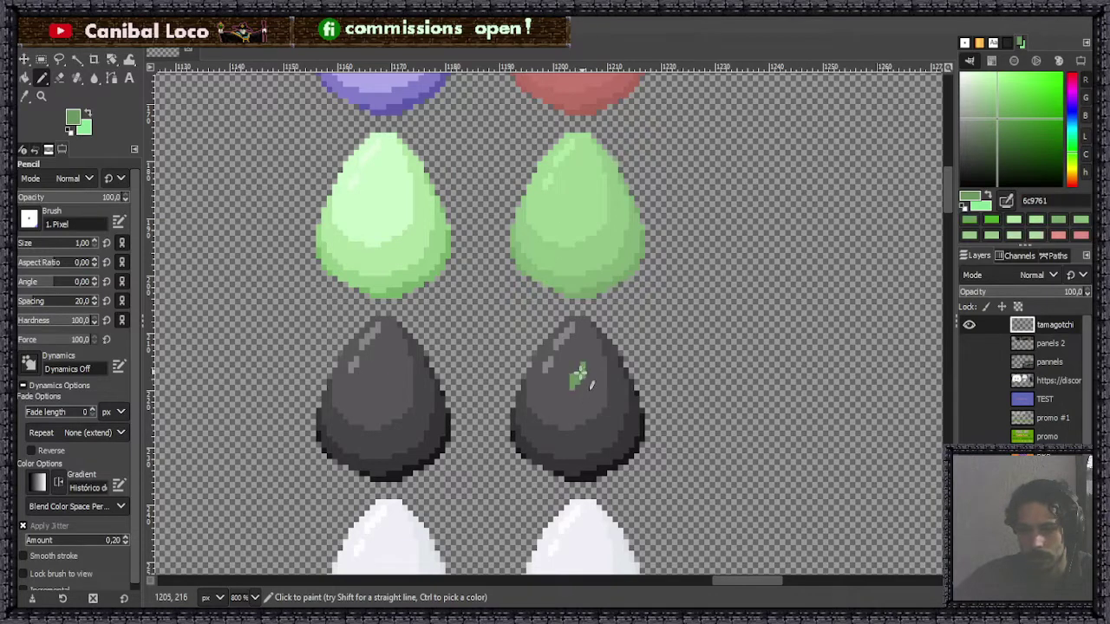
scroll(574, 417, "up", 2)
left_click_drag(579, 345, 584, 354)
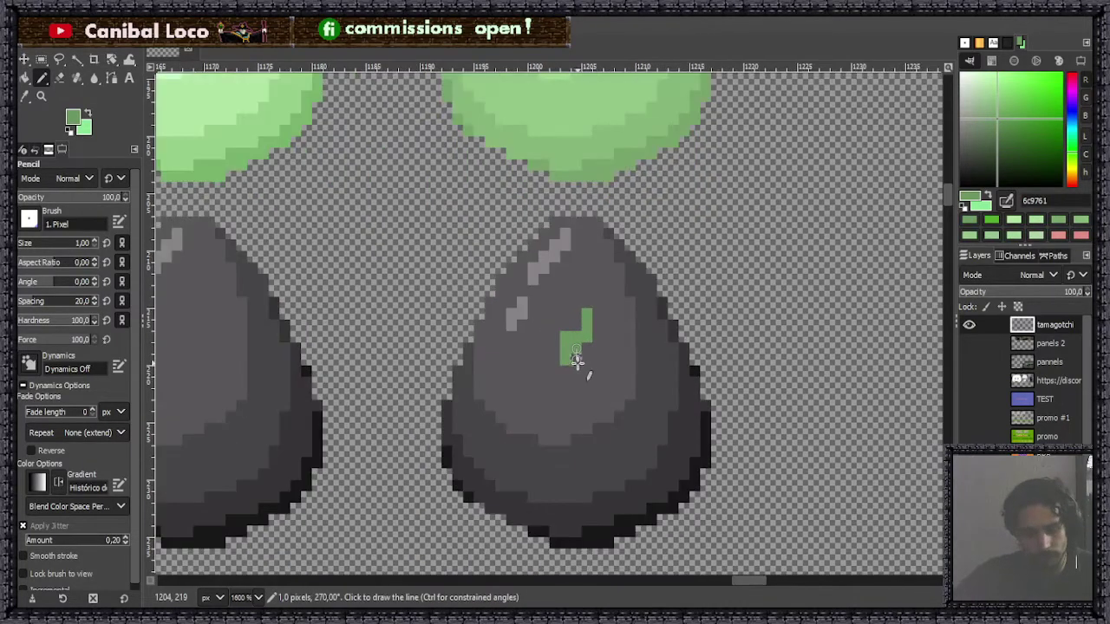
key("shift+b")
left_click(579, 369)
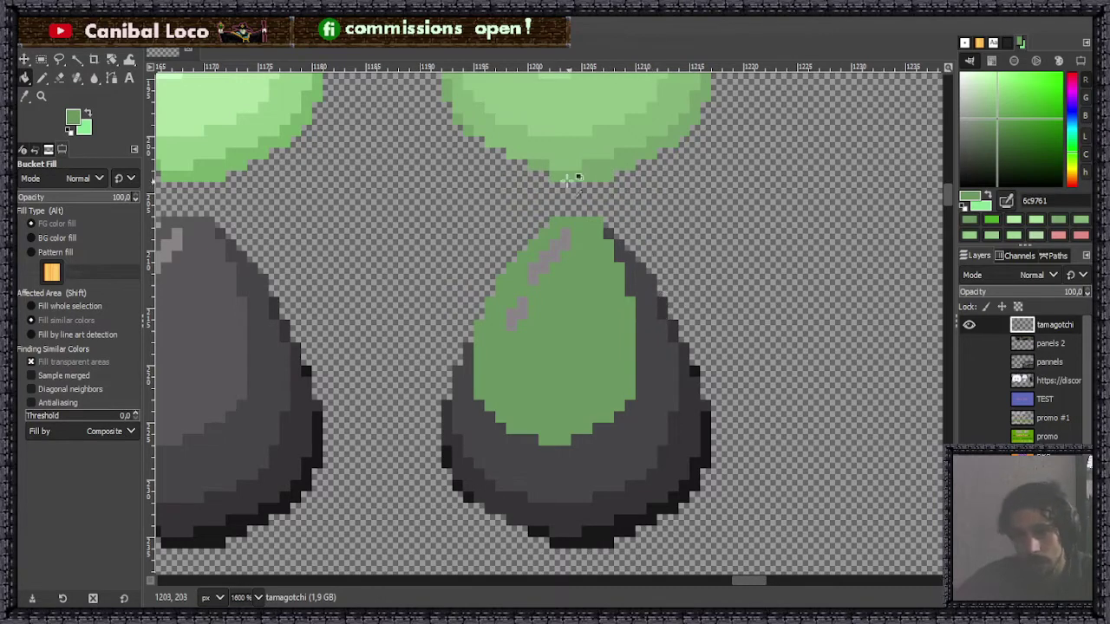
Darken the sampled green to 618757 and refill the egg's central area with it.
key("ctrl")
left_click(601, 169, "ctrl")
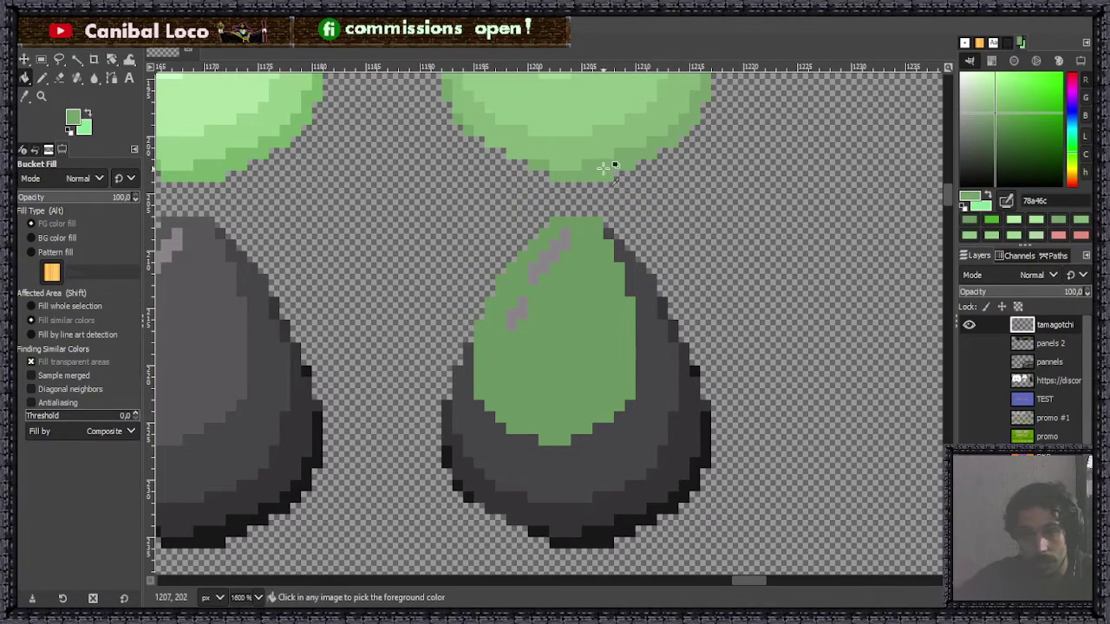
left_click(577, 326, "ctrl")
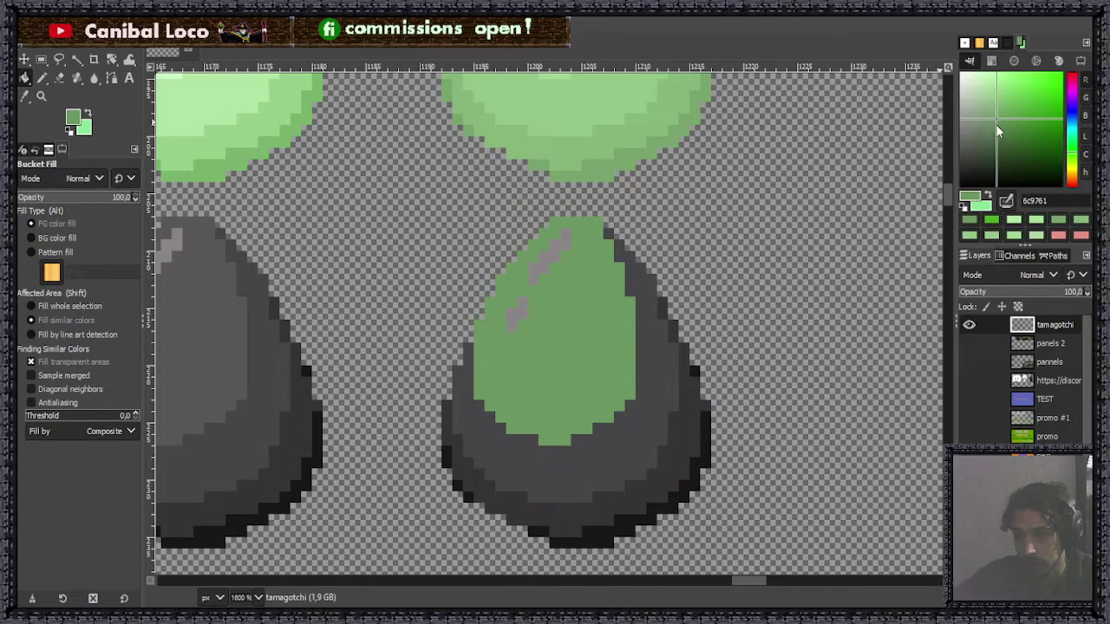
left_click(996, 127)
left_click(568, 362)
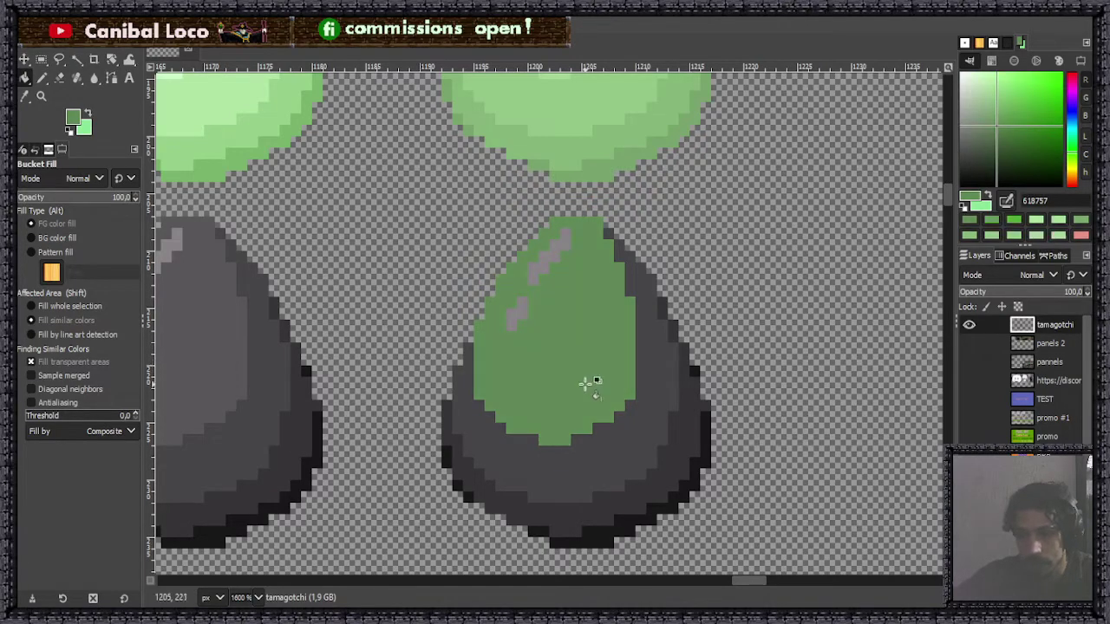
Fill the shading band around the egg's centre, including its upper edge, with green 56794d and save the image.
scroll(570, 360, "down", 5)
scroll(575, 358, "up", 4)
scroll(575, 355, "up", 1)
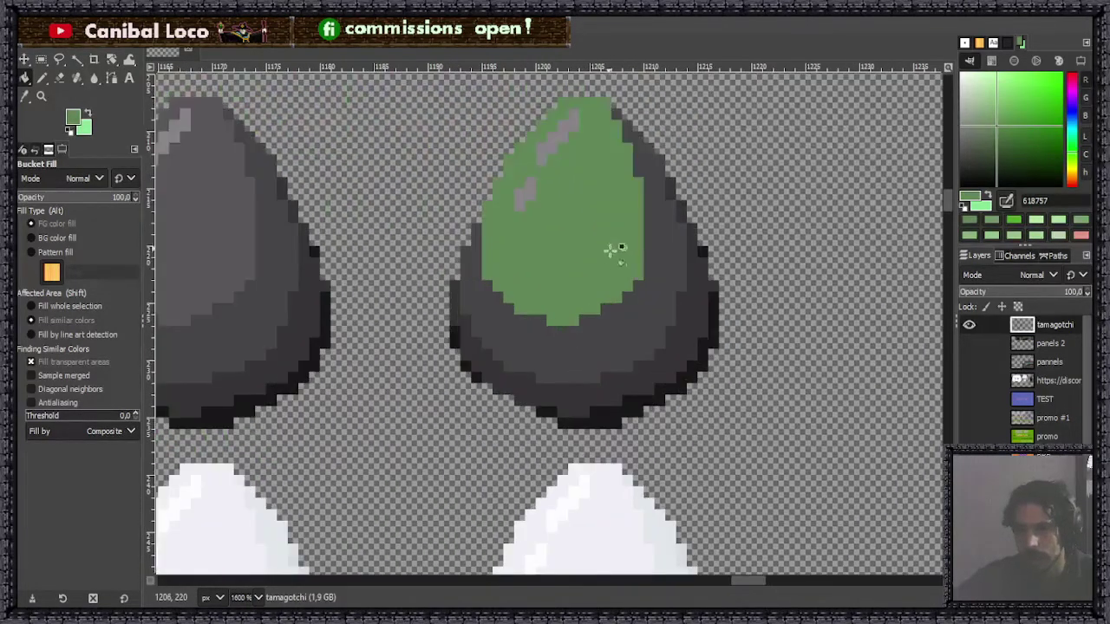
scroll(614, 247, "up", 2)
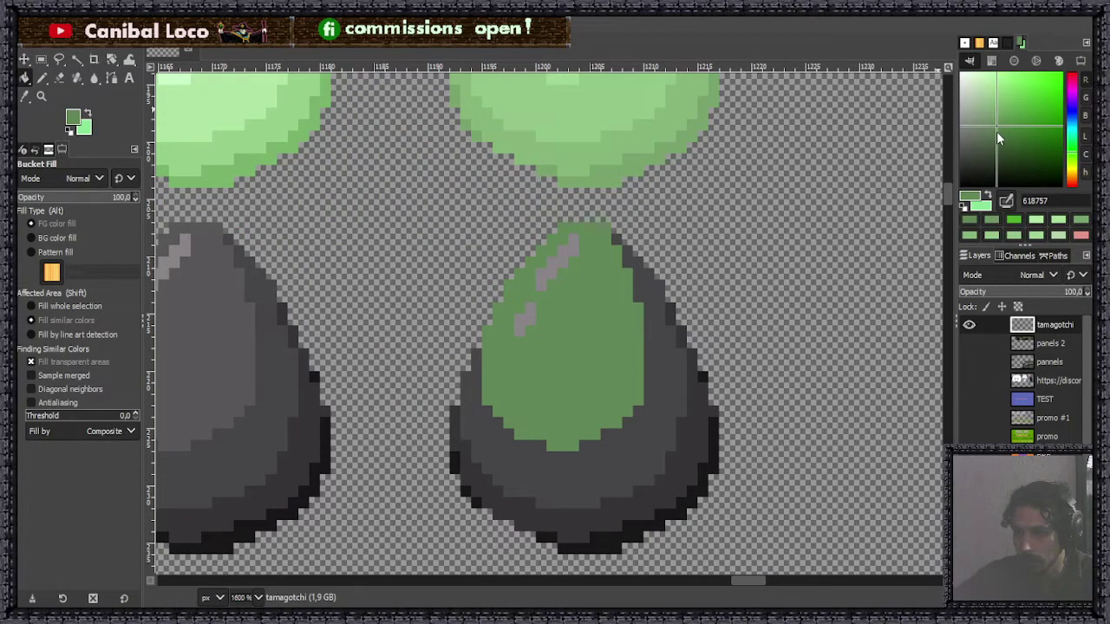
left_click(996, 133)
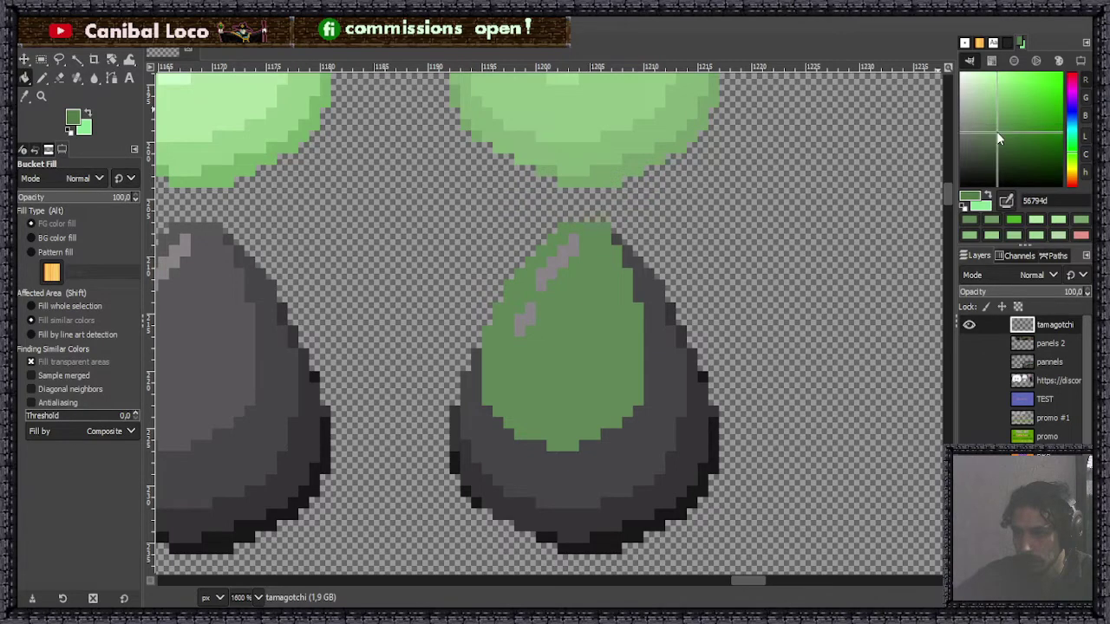
left_click(615, 450)
left_click(621, 232)
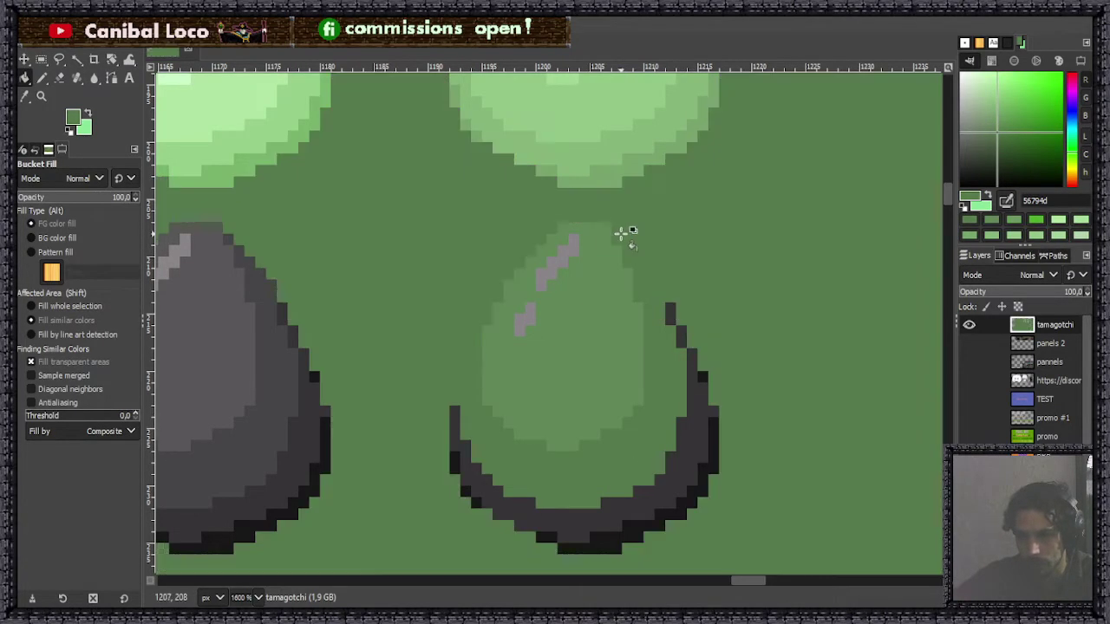
key("ctrl+z")
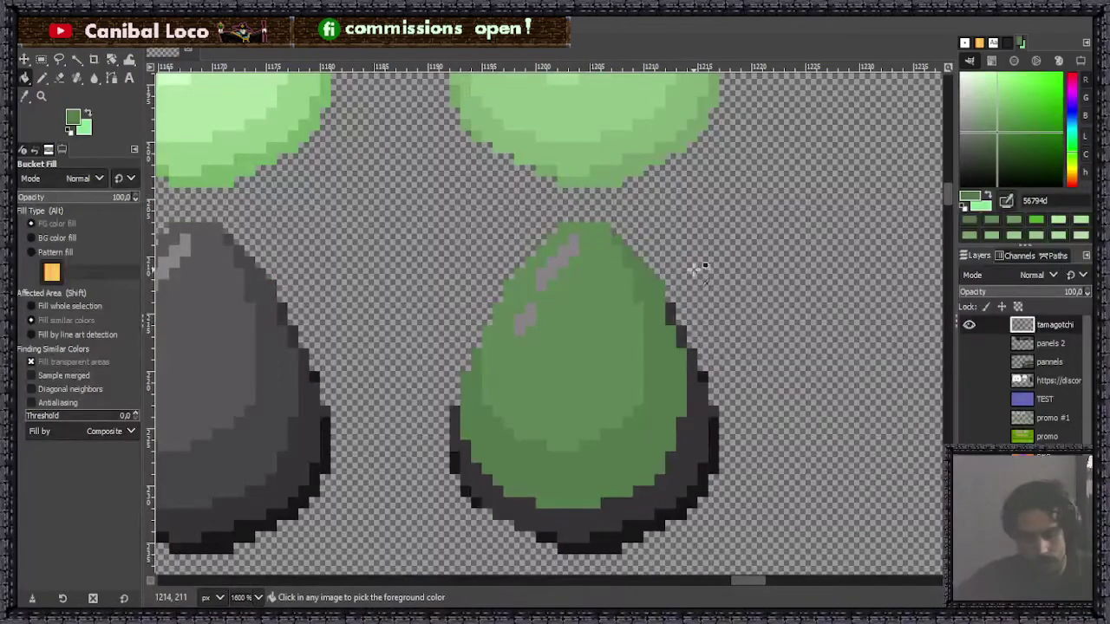
key("ctrl+s")
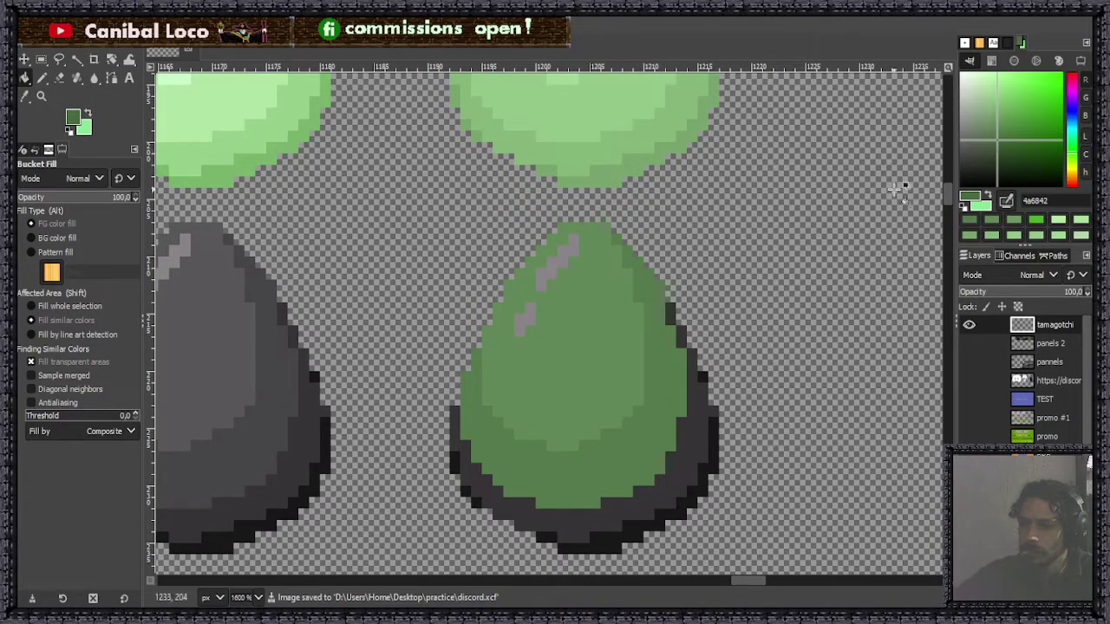
Fill the egg's next outer shading band and its separate upper-right edge pixels with green 4a6842.
left_click(700, 451)
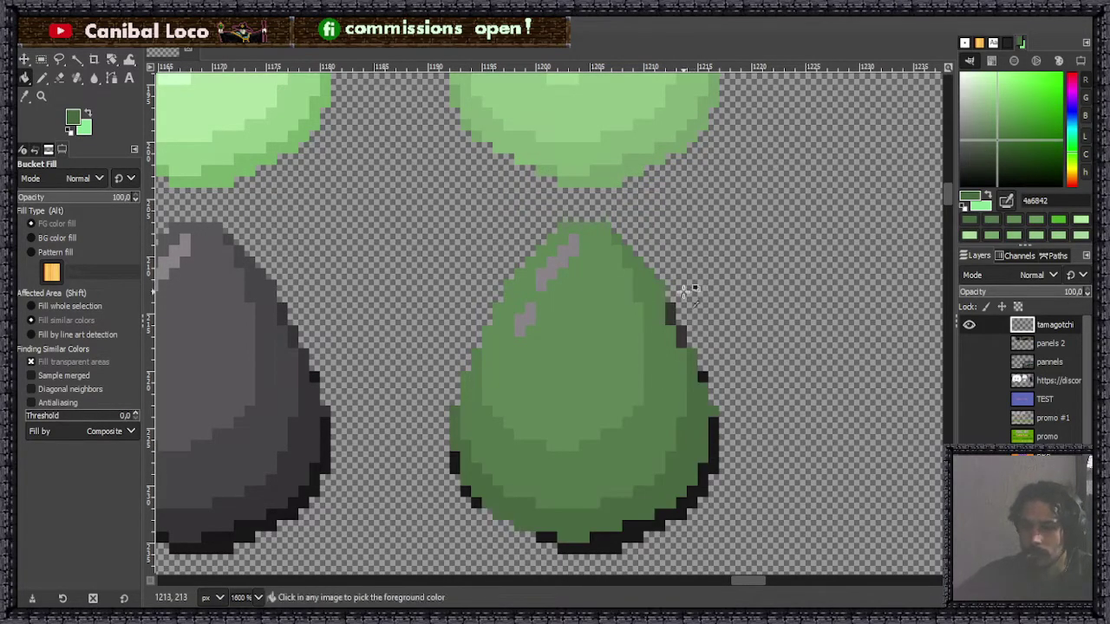
scroll(735, 278, "up", 3)
left_click(660, 315)
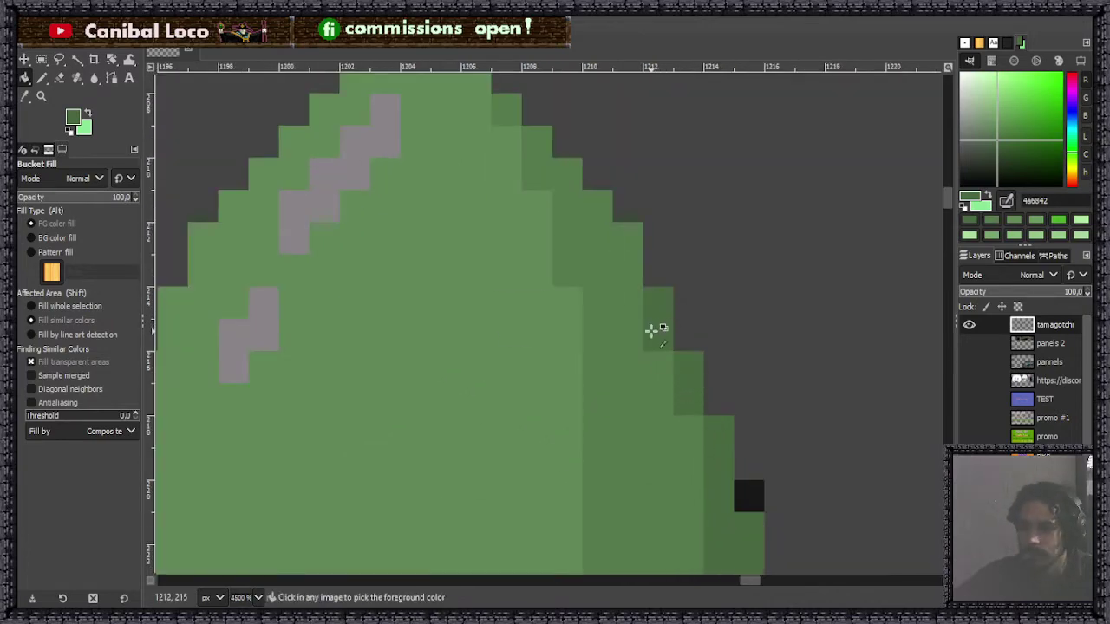
scroll(659, 320, "down", 6)
scroll(668, 308, "up", 2)
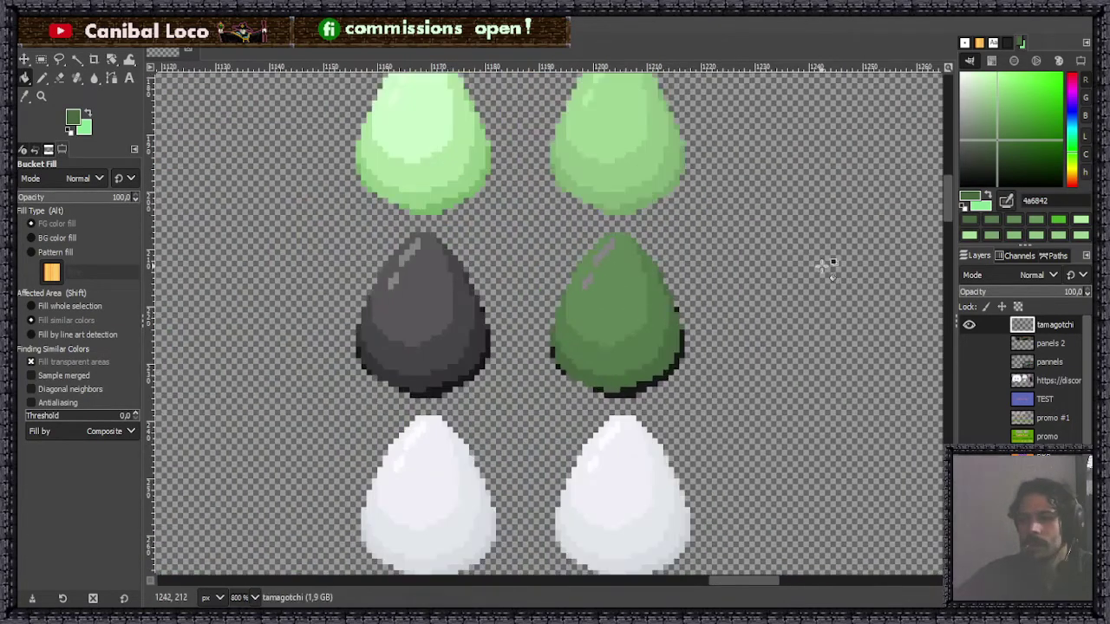
scroll(646, 347, "up", 2)
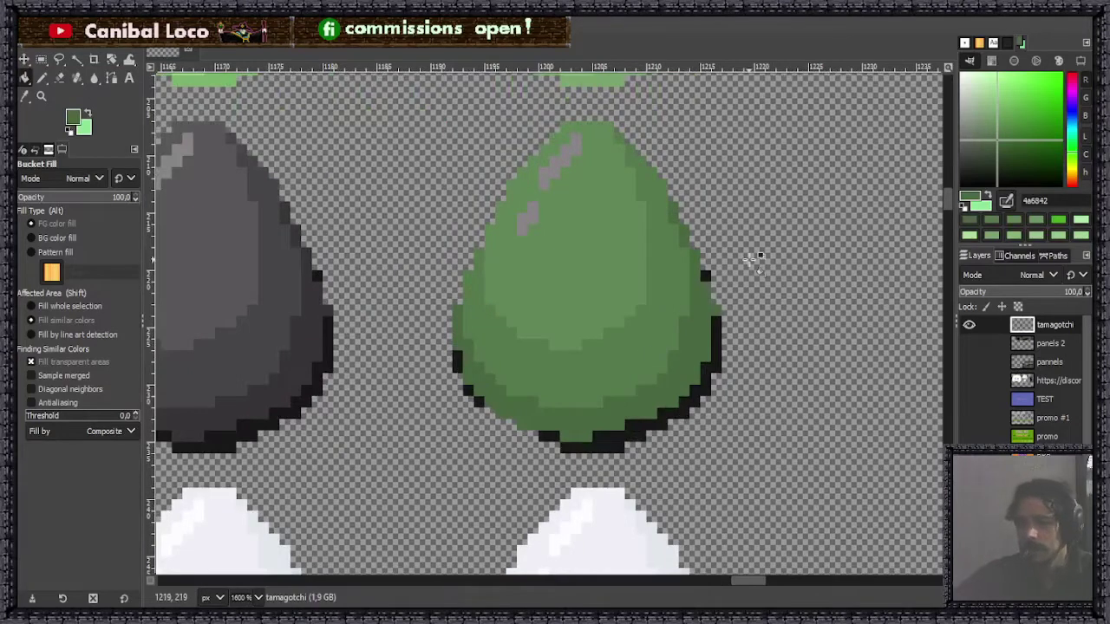
Fill the egg's black bottom rim and the black pixels along its lower-left edge with green 415b3a.
left_click(997, 145)
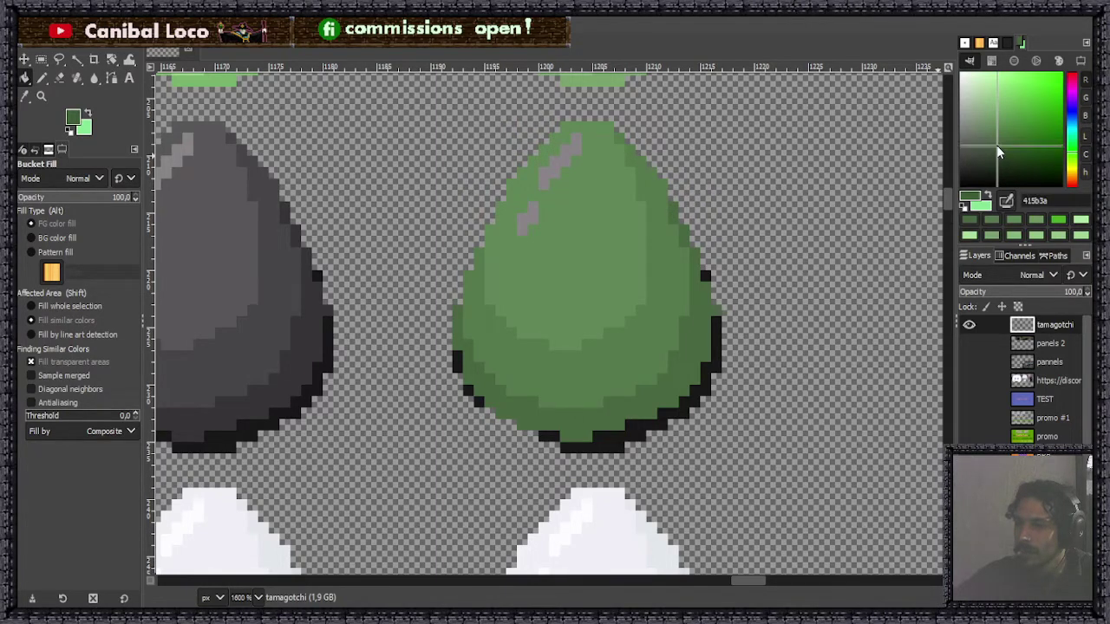
left_click(704, 385)
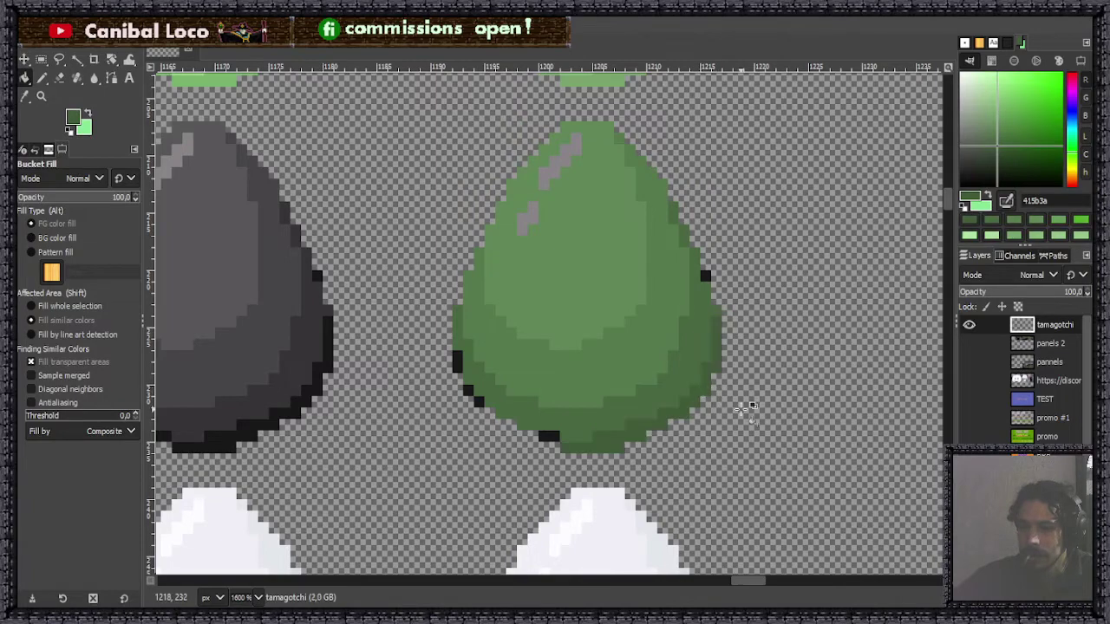
scroll(576, 430, "up", 3)
left_click(549, 436)
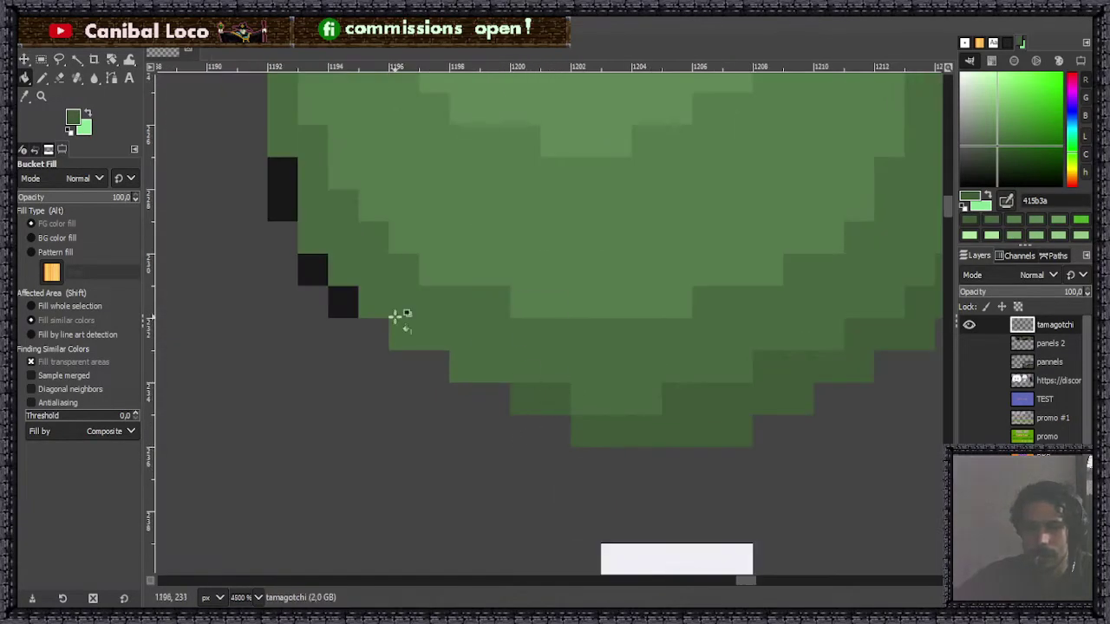
left_click(477, 401)
left_click(314, 261)
left_click(283, 193)
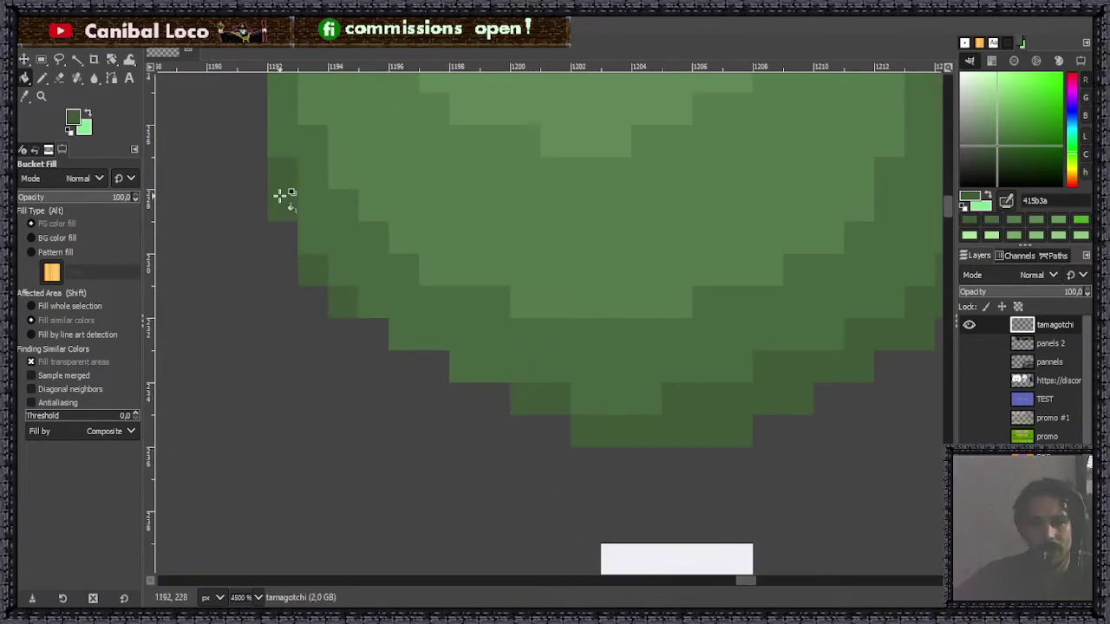
Fill the remaining black pixel on the egg's right edge with the same dark green.
scroll(429, 212, "down", 5)
scroll(555, 137, "up", 4)
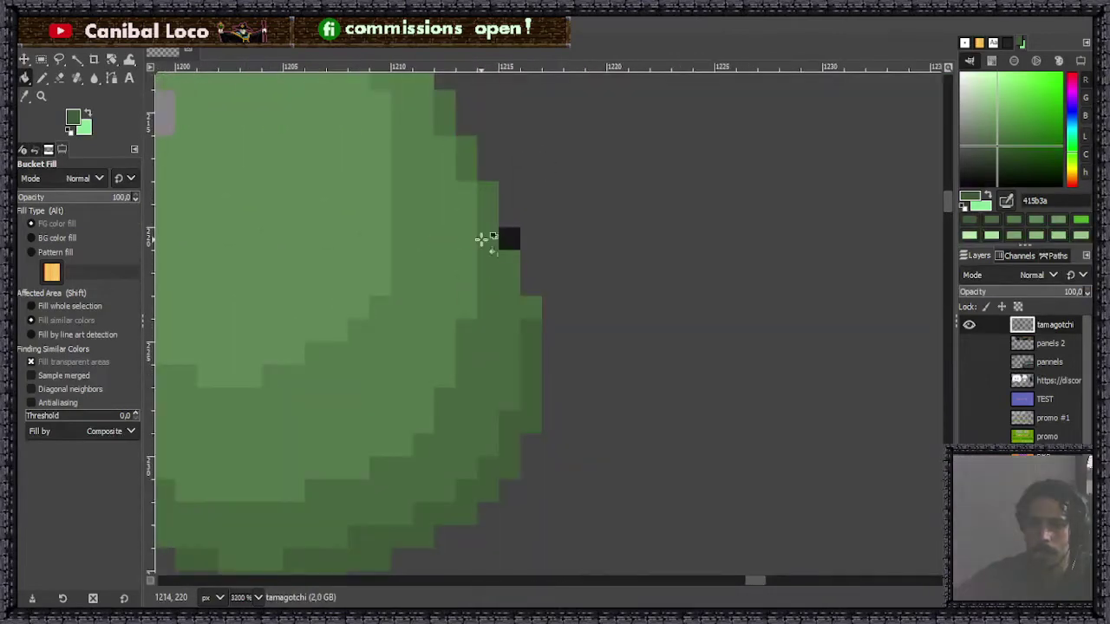
left_click(508, 239)
scroll(479, 301, "down", 4)
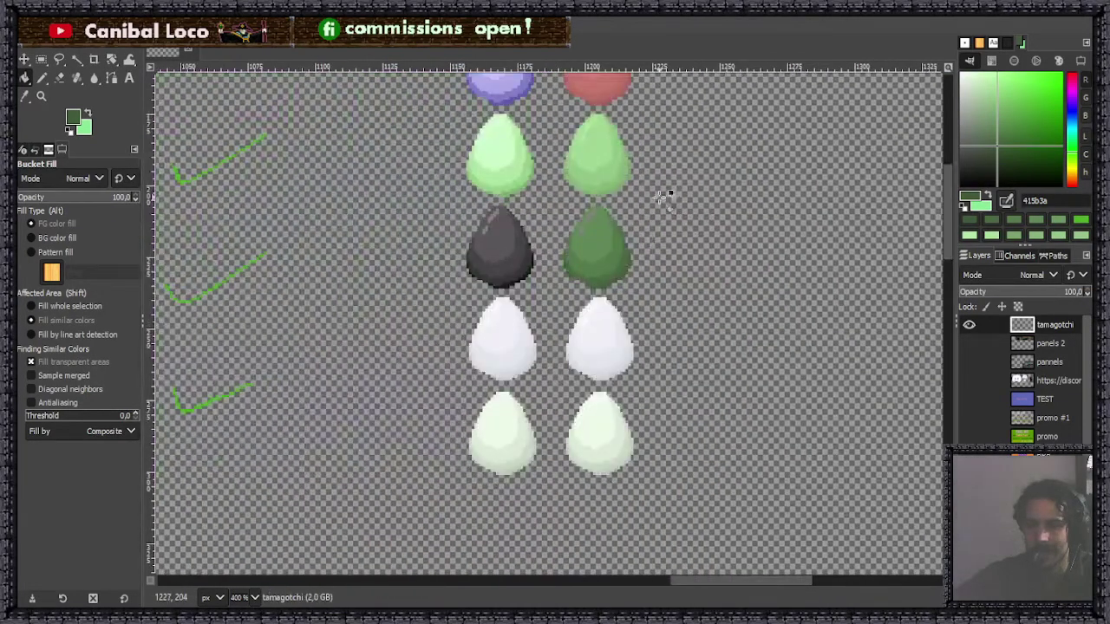
Darken the green slightly to 3f5839 and refill the pixels of the egg's outermost rim with it.
scroll(659, 208, "down", 4)
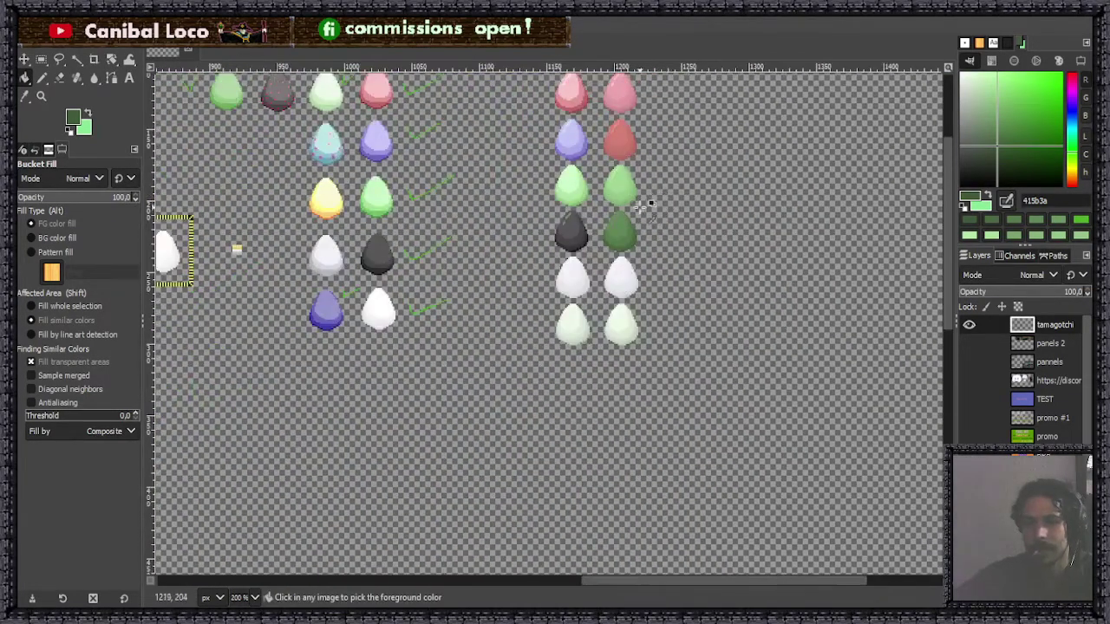
scroll(626, 229, "up", 8)
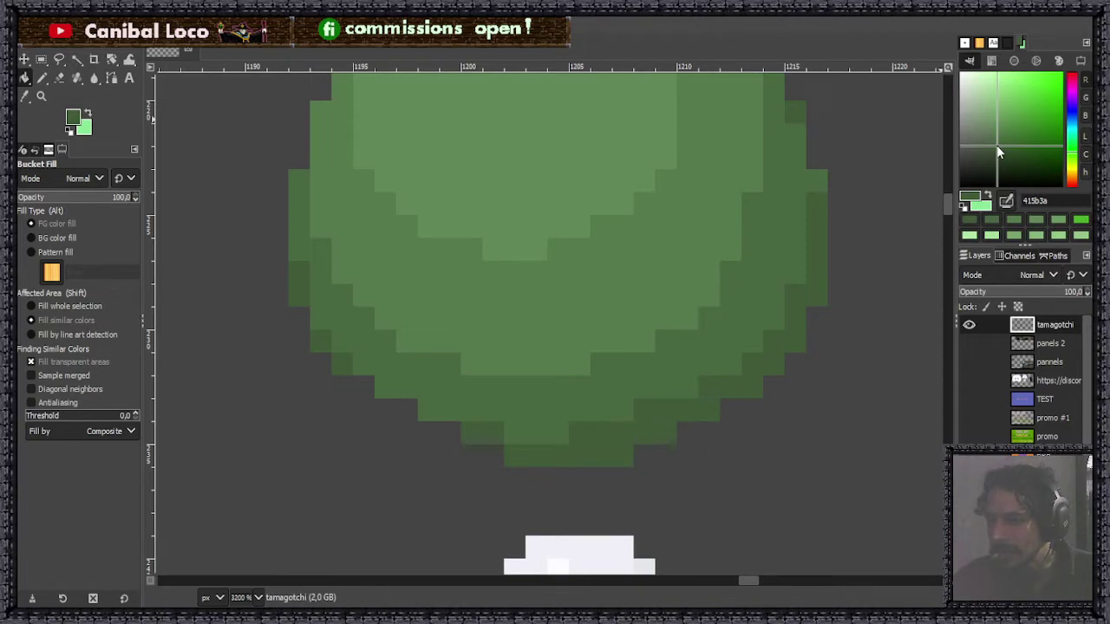
left_click_drag(996, 145, 997, 150)
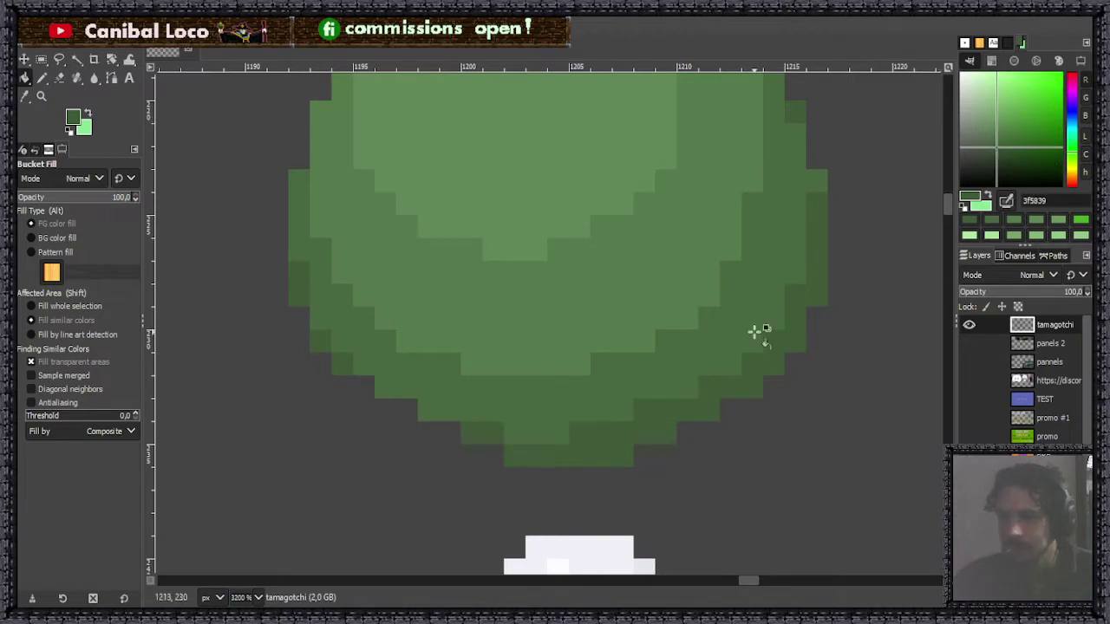
left_click(341, 366)
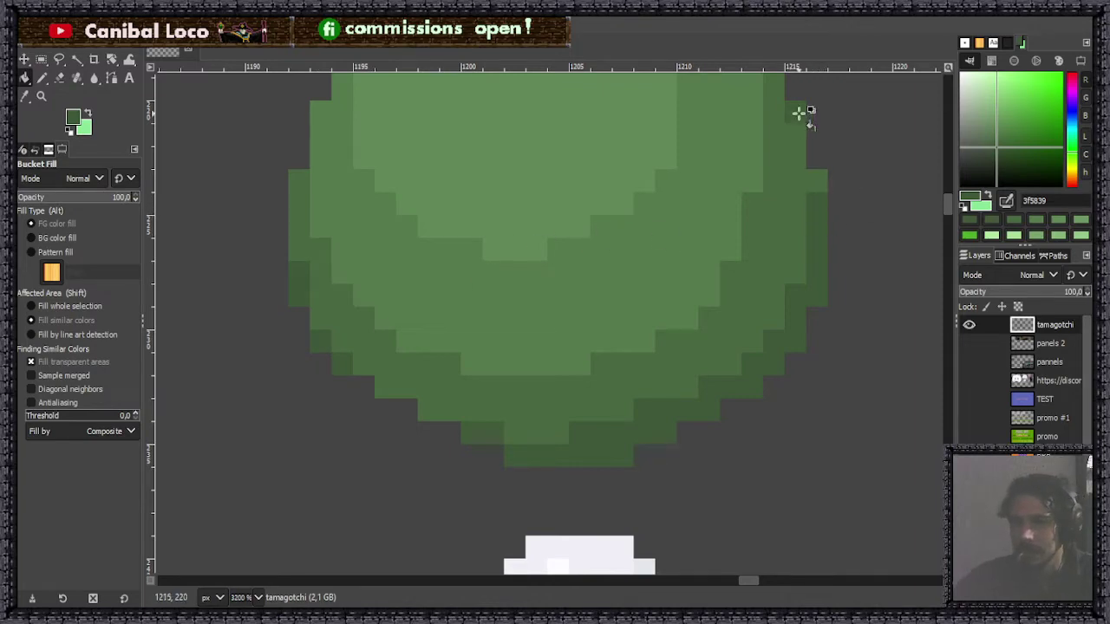
scroll(664, 187, "down", 6, "ctrl")
scroll(659, 139, "down", 2, "ctrl")
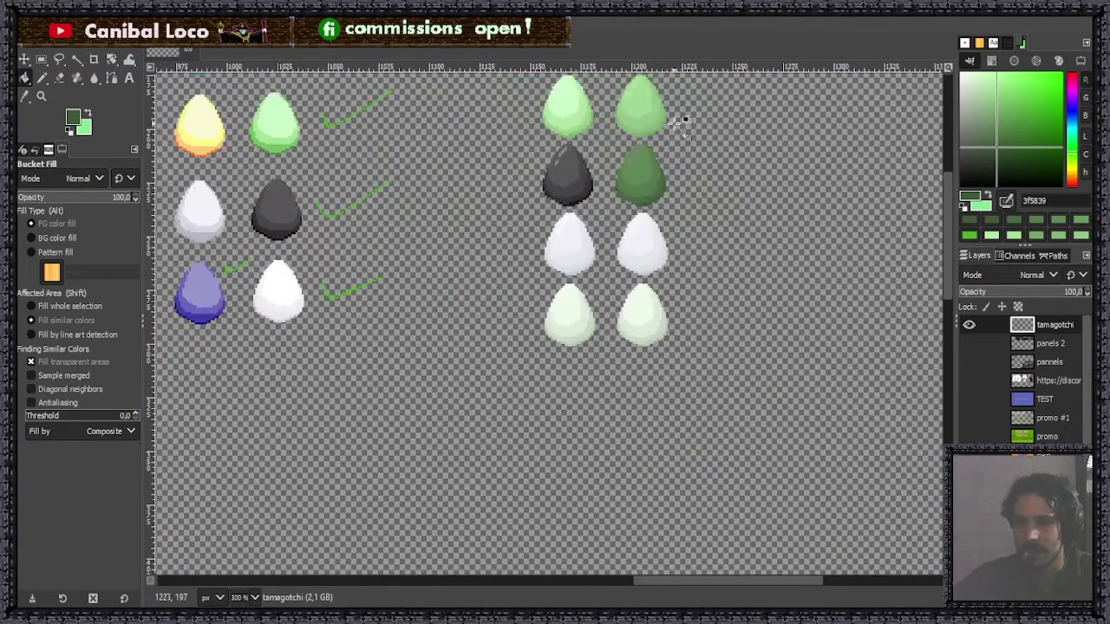
Recolour both grey highlight marks on the egg with light green 729769 and save the image.
scroll(668, 114, "up", 7, "ctrl")
left_click(454, 329, "ctrl")
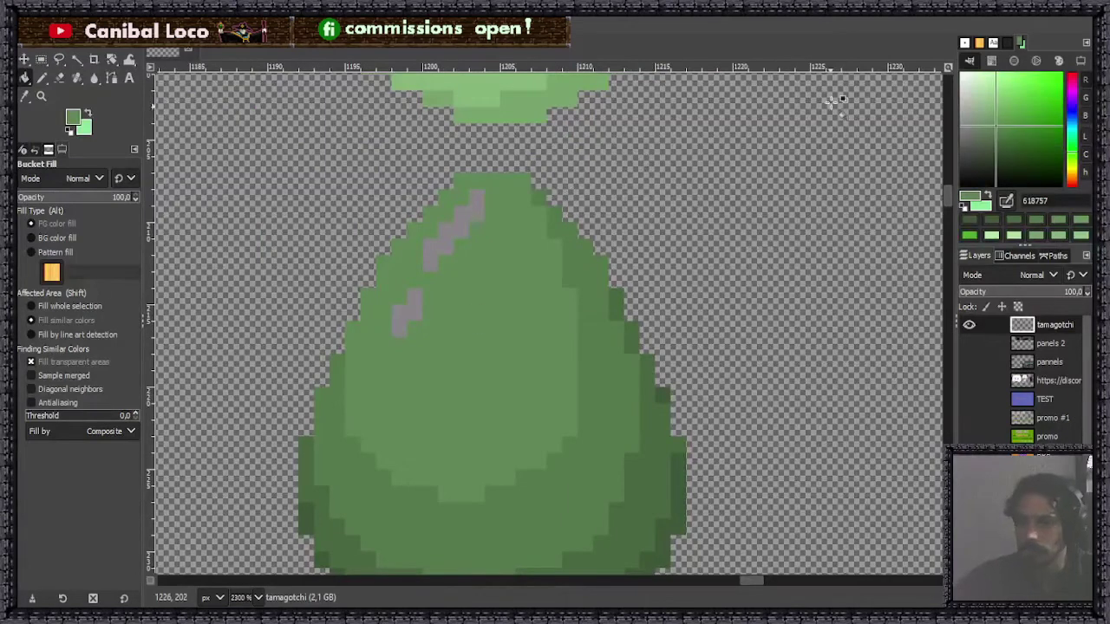
left_click(993, 120)
left_click(413, 306)
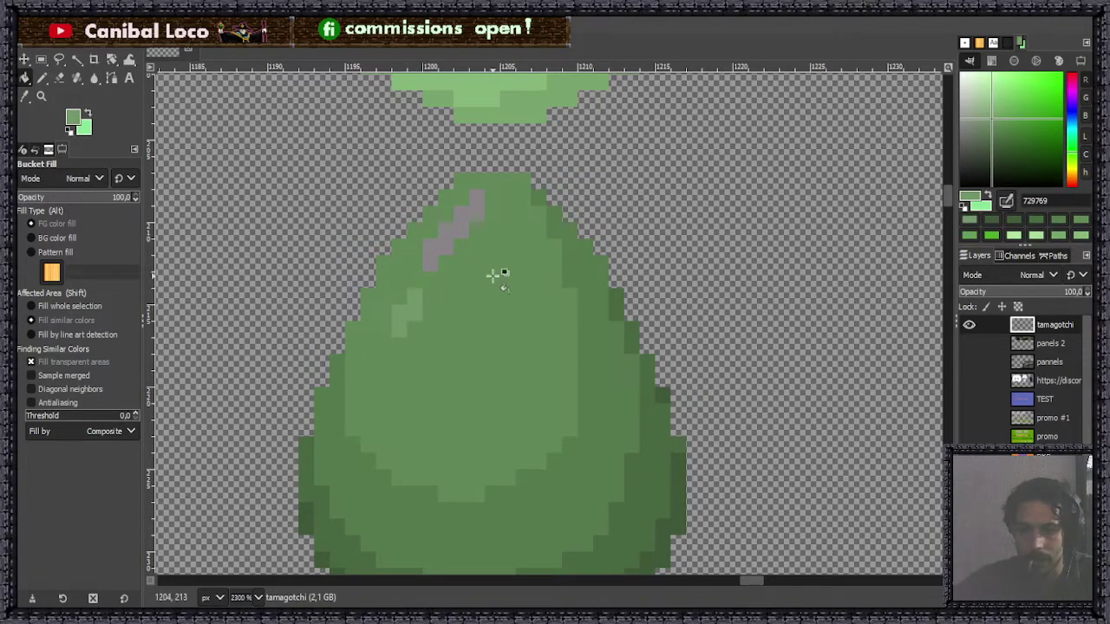
left_click(456, 237)
scroll(457, 286, "down", 1)
scroll(457, 286, "down", 5)
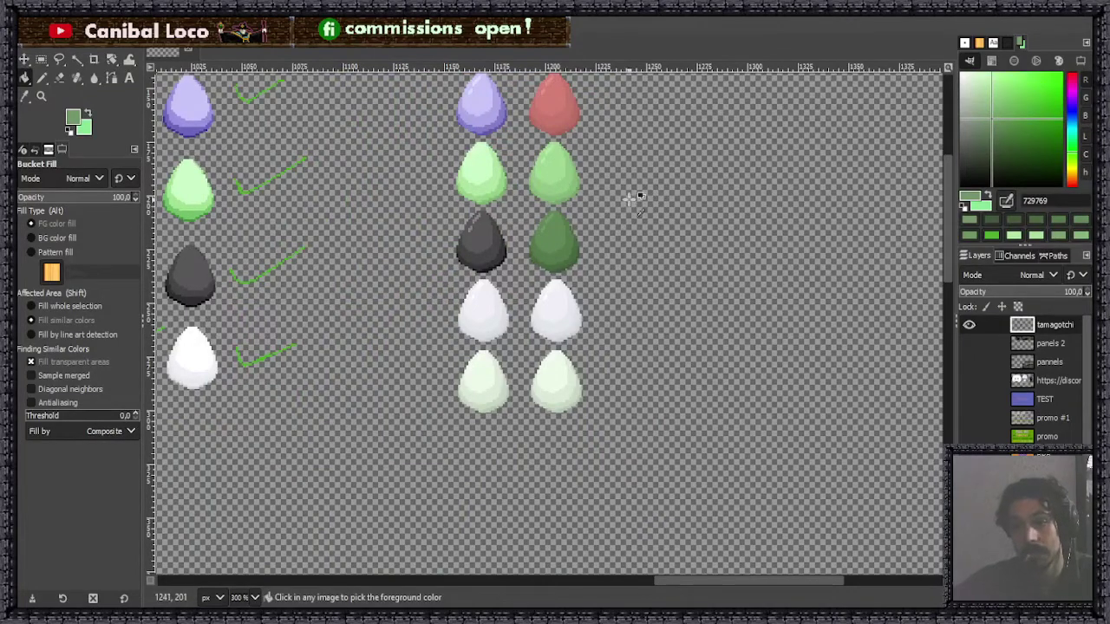
key("ctrl+s")
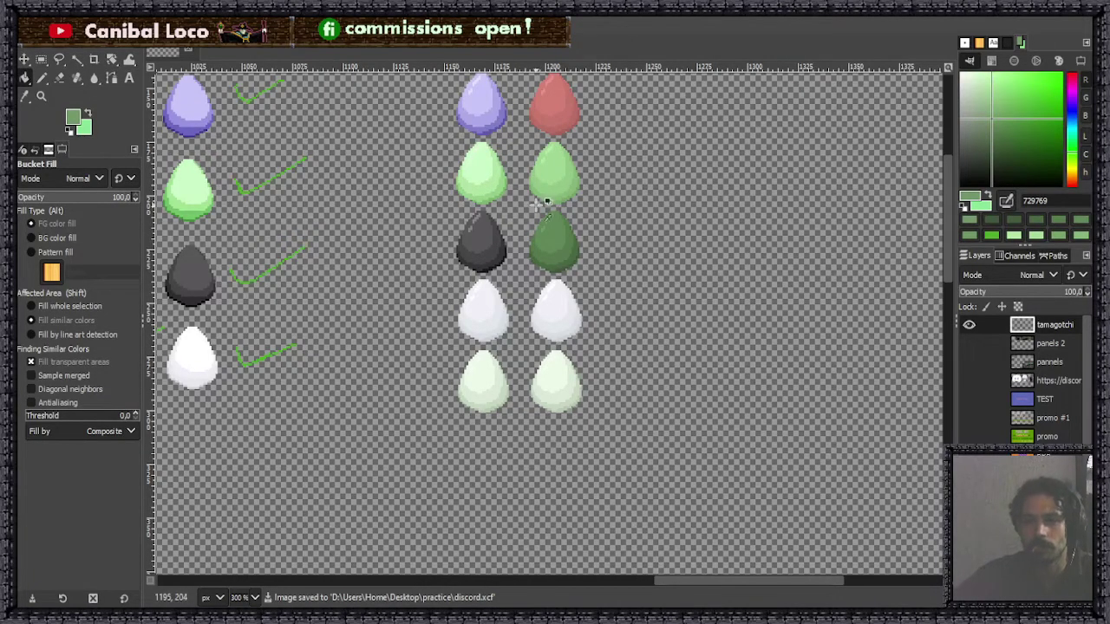
key("1")
scroll(532, 182, "up", 4)
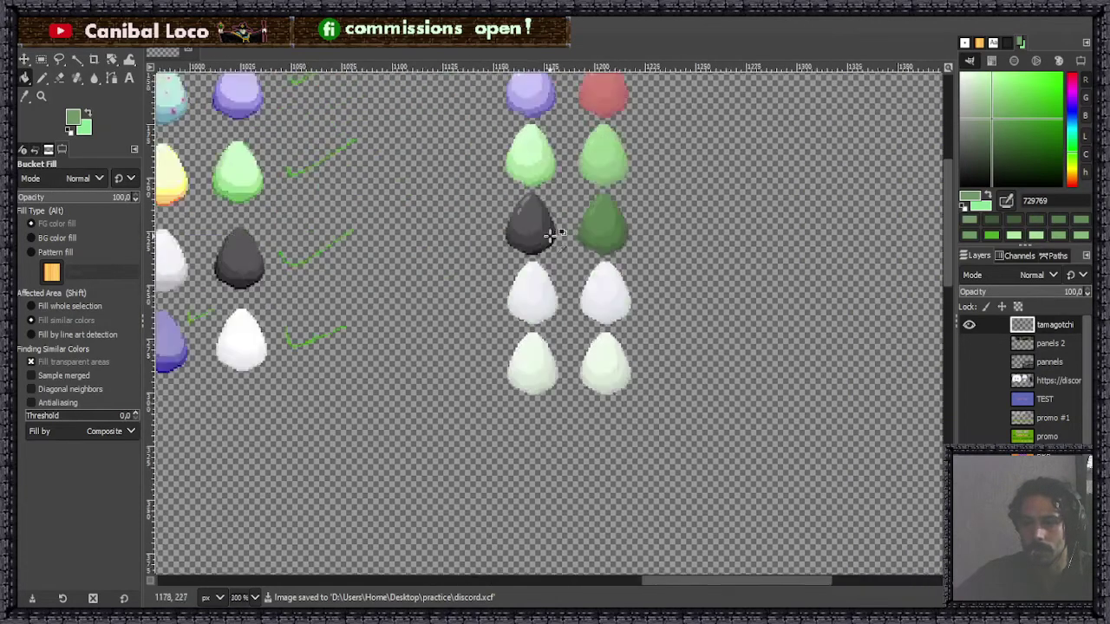
scroll(619, 217, "down", 3)
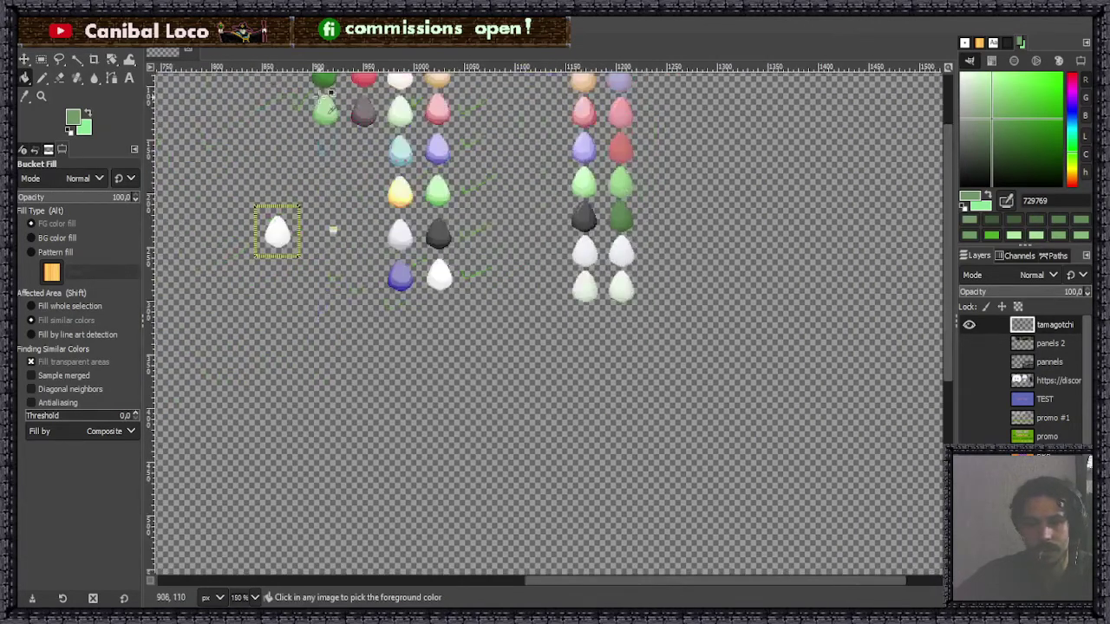
Sample green 4bae26 from the existing check mark, pencil a matching check mark beside the dark green egg, and save the image.
key("4")
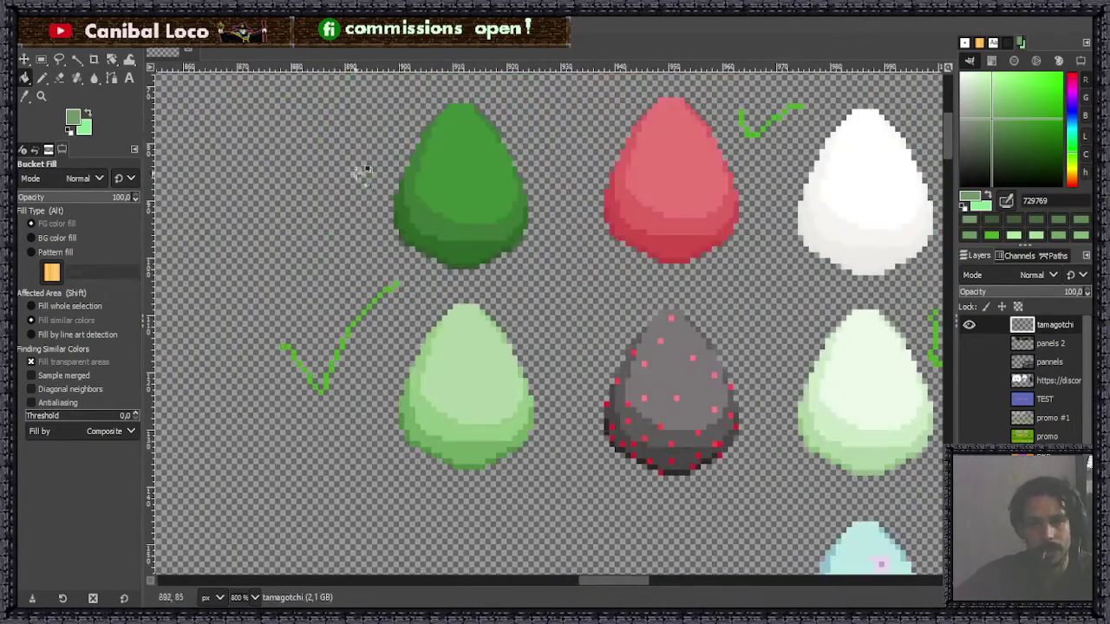
left_click(345, 349, "ctrl")
left_click(360, 172)
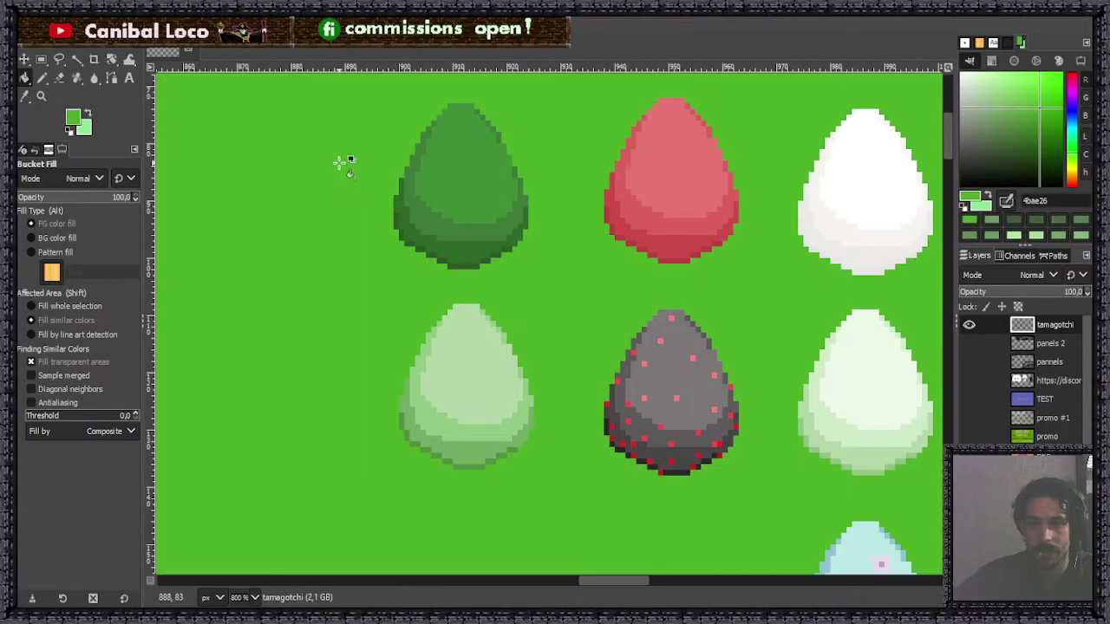
key("ctrl+z")
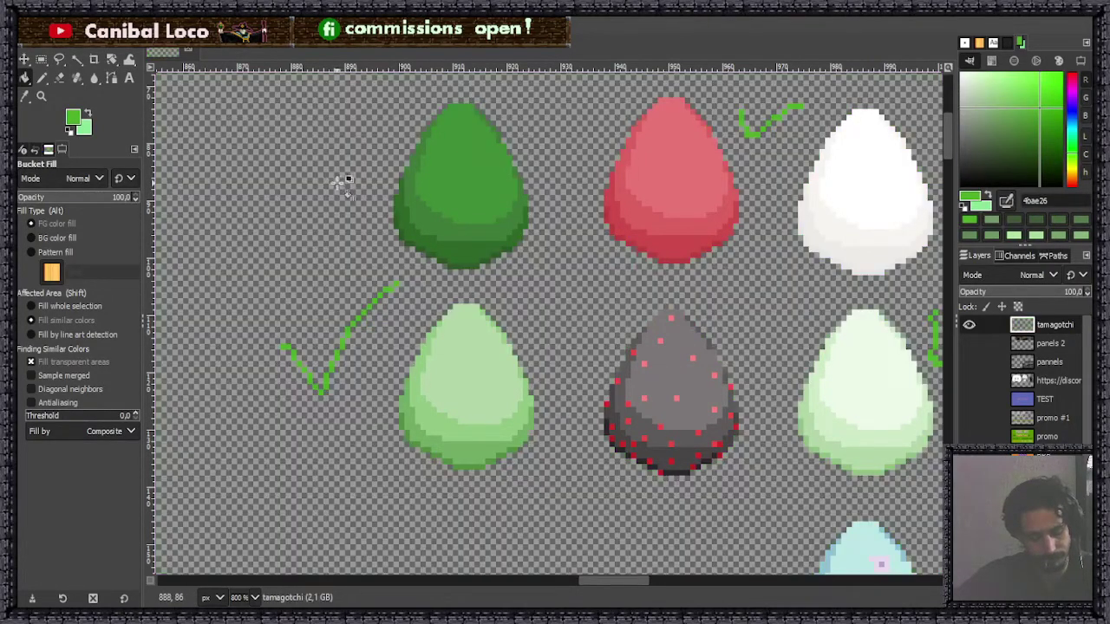
key("n")
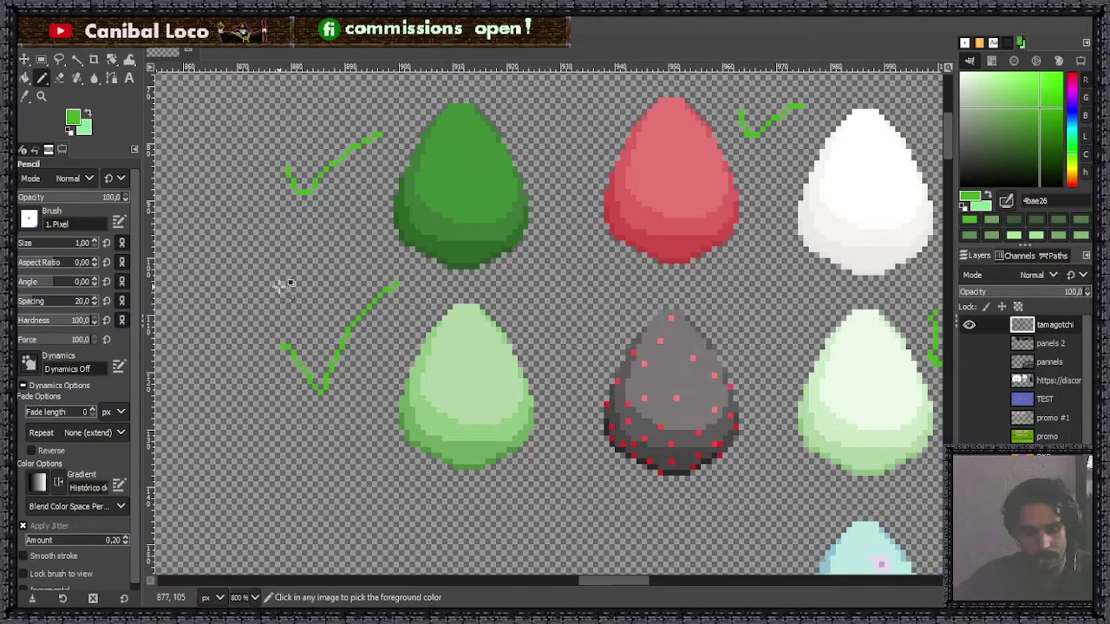
key("ctrl+s")
Compare the original eggs with the recoloured variants, sampling grey 7b7777 from the red-spotted egg and examining the spotted blue egg.
scroll(373, 323, "down", 5)
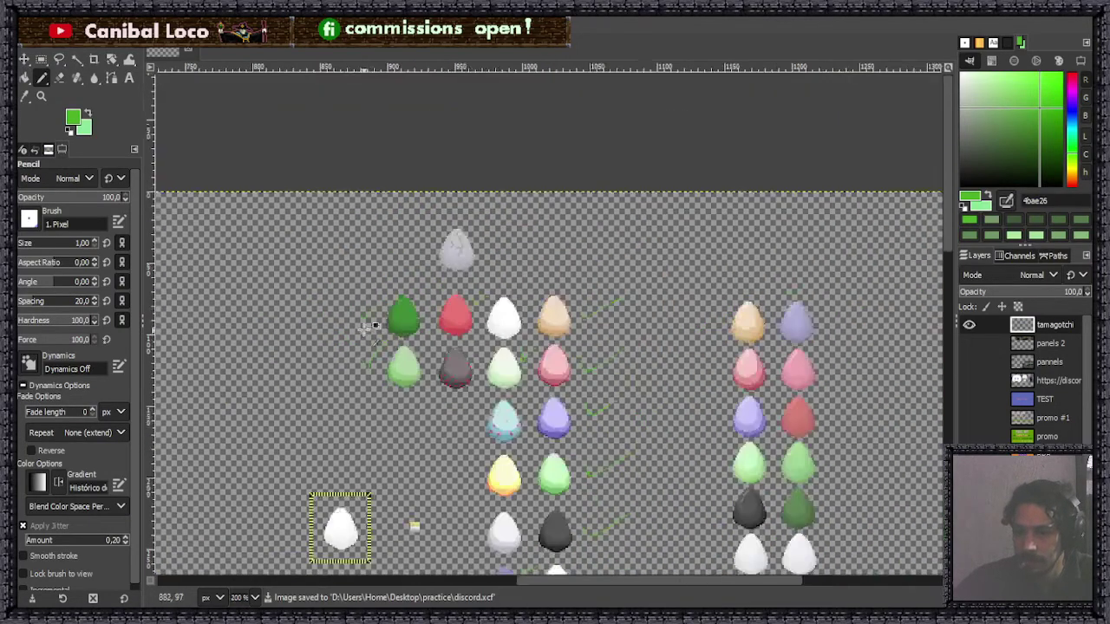
scroll(451, 372, "up", 3)
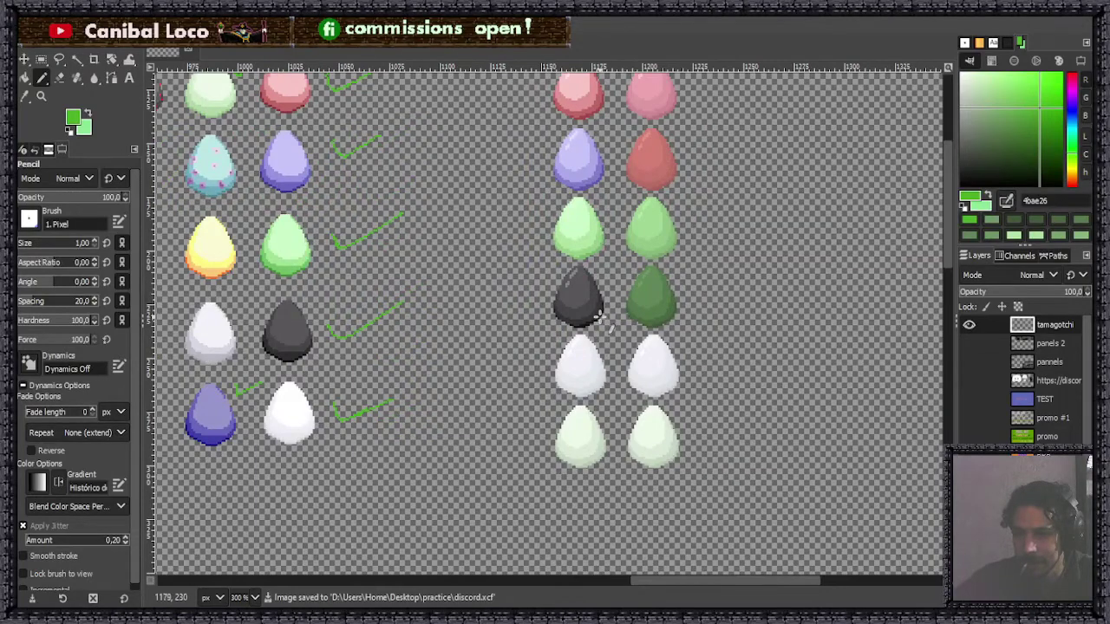
scroll(612, 319, "down", 3)
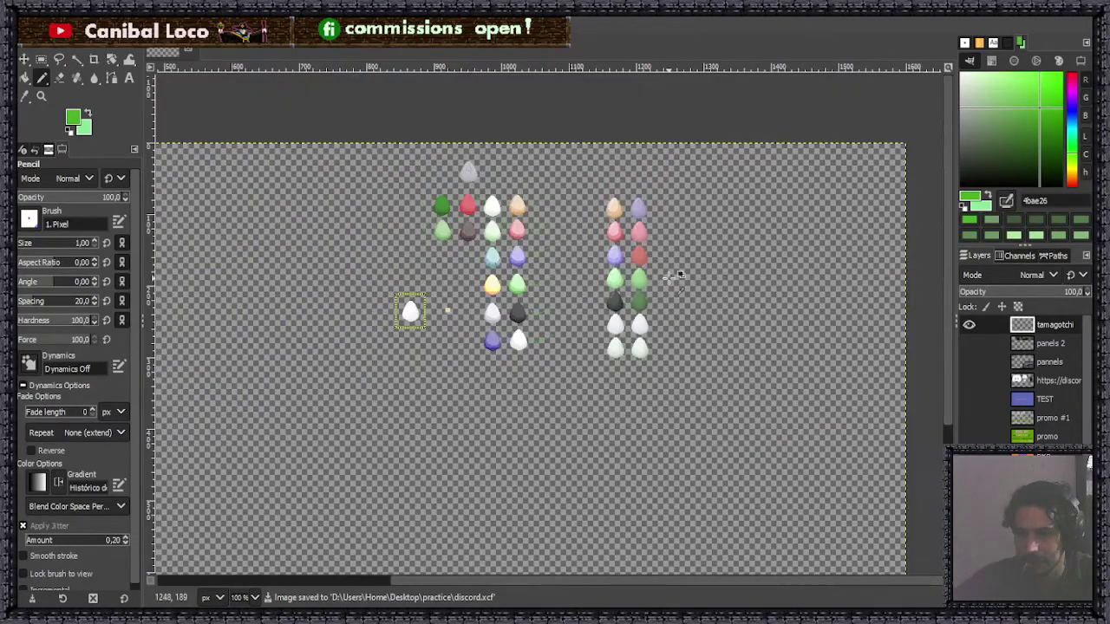
scroll(676, 275, "up", 1)
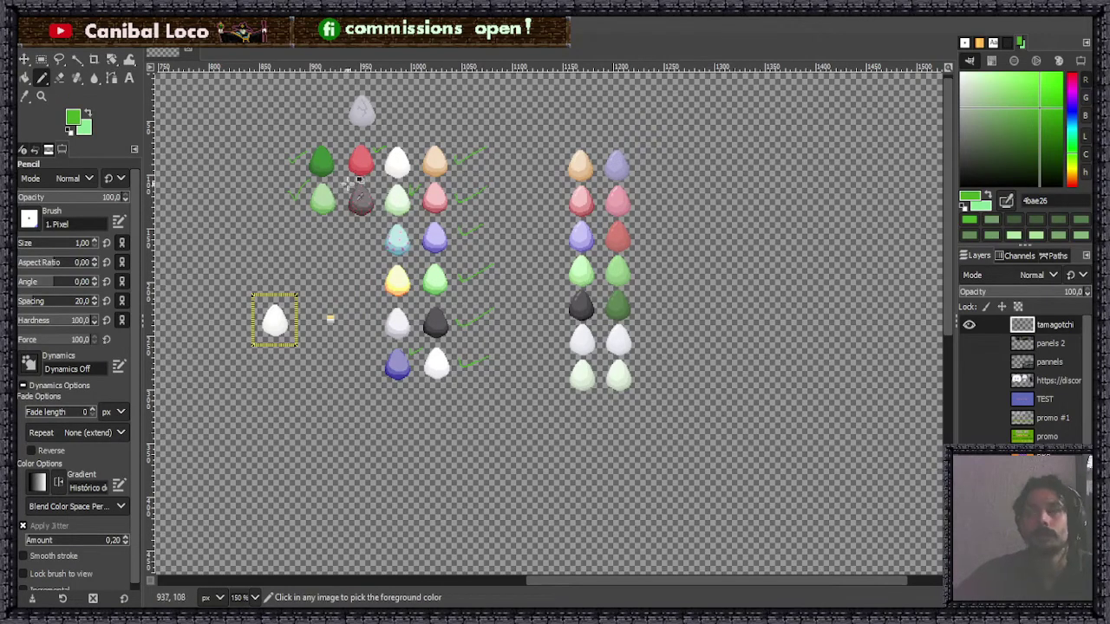
scroll(355, 185, "up", 7)
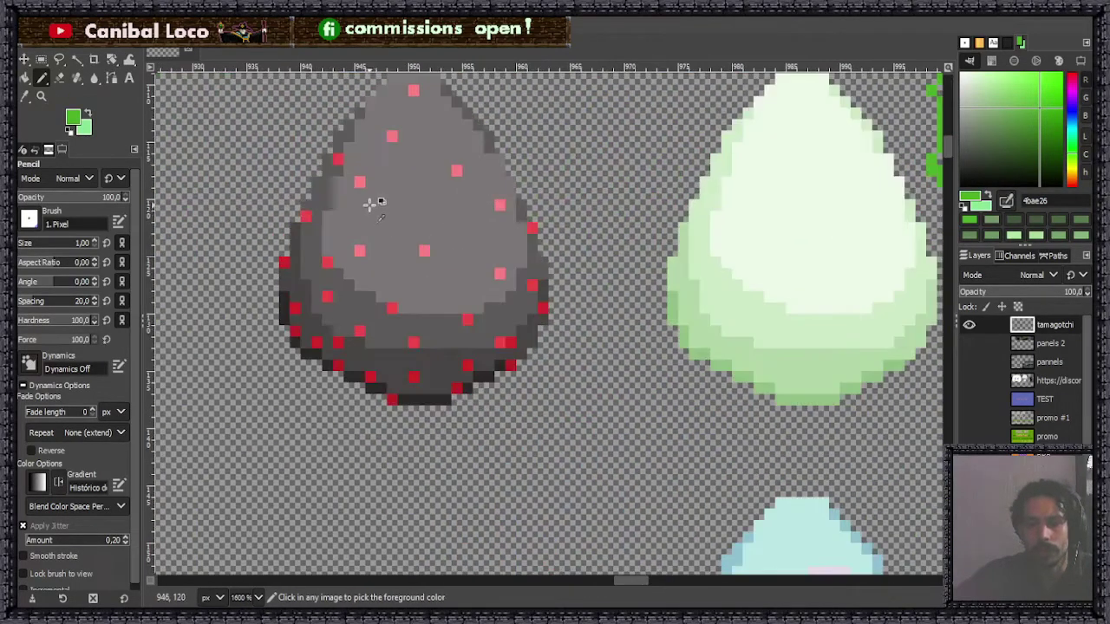
left_click(418, 225, "ctrl")
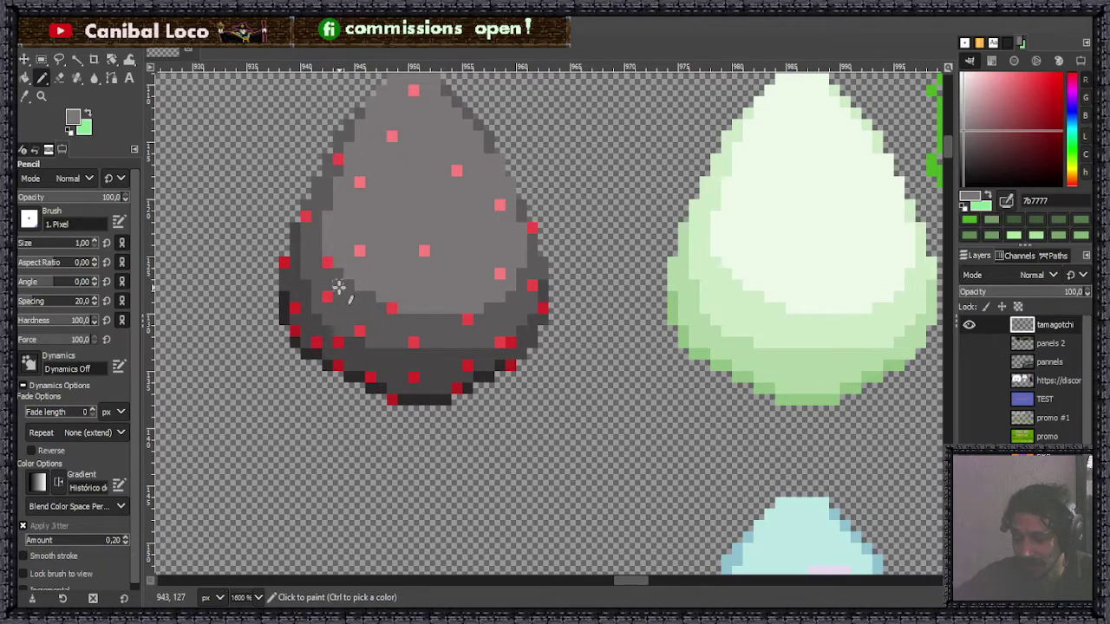
scroll(382, 260, "down", 5)
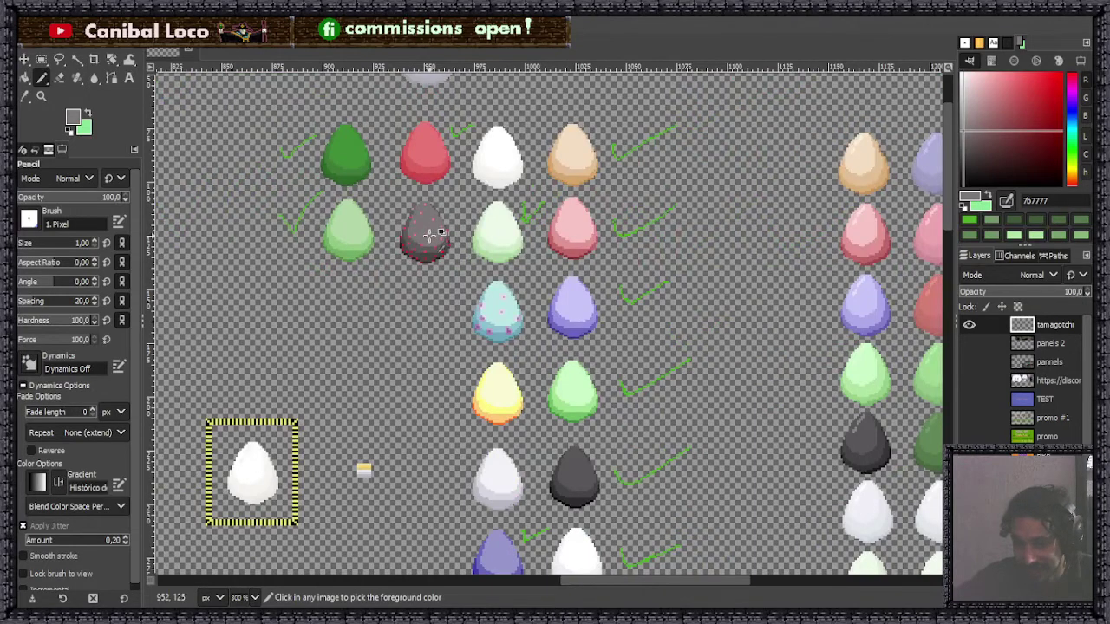
scroll(429, 227, "down", 3)
scroll(488, 234, "up", 2)
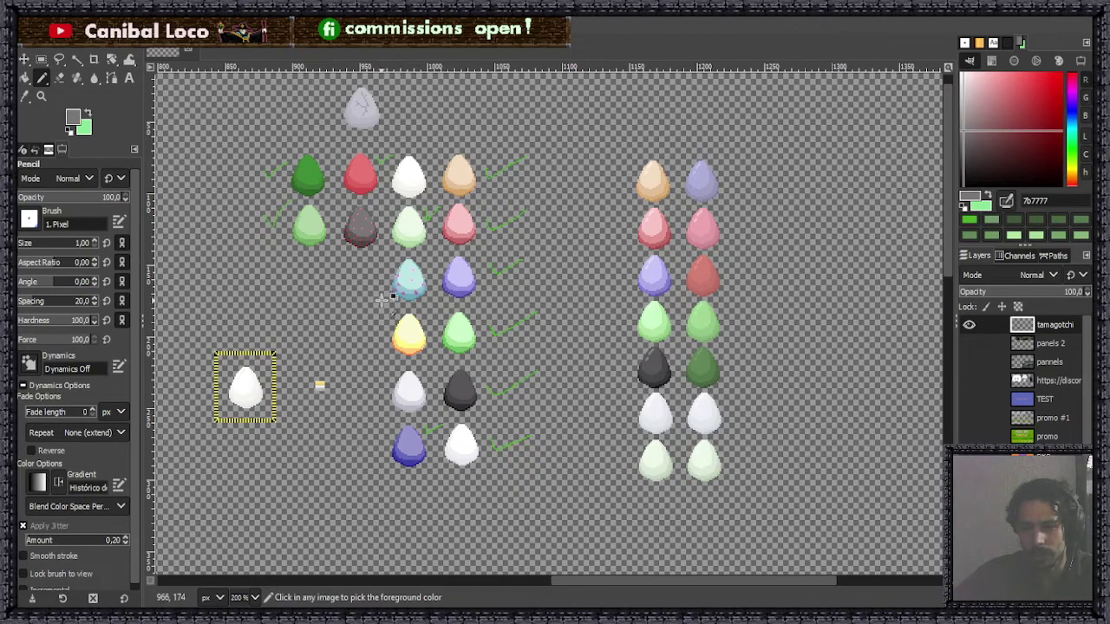
scroll(396, 286, "up", 3)
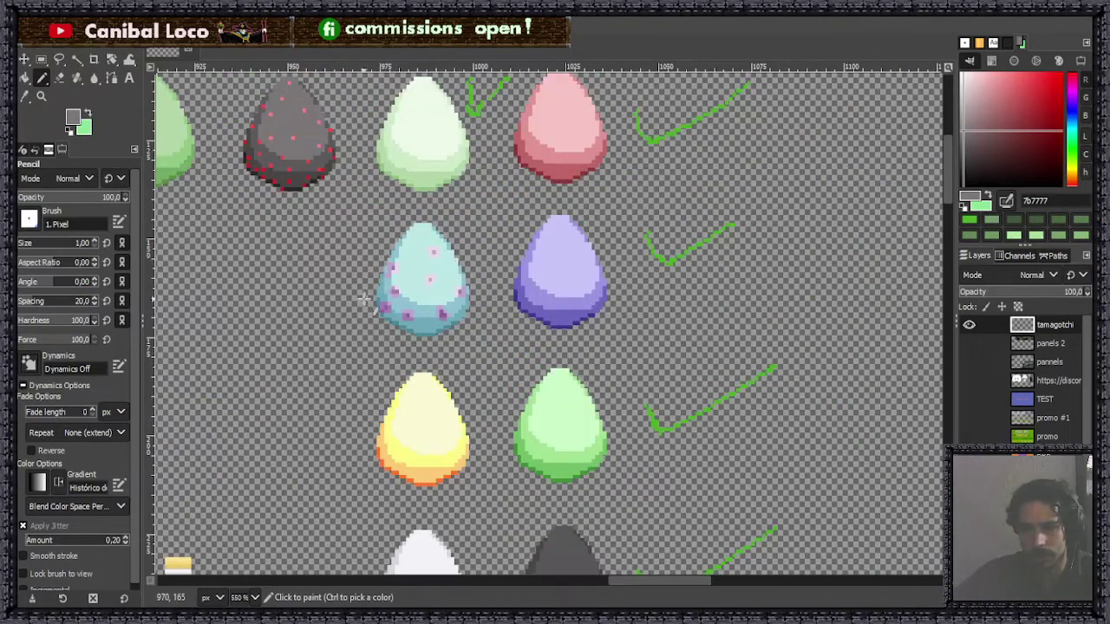
scroll(390, 330, "down", 4)
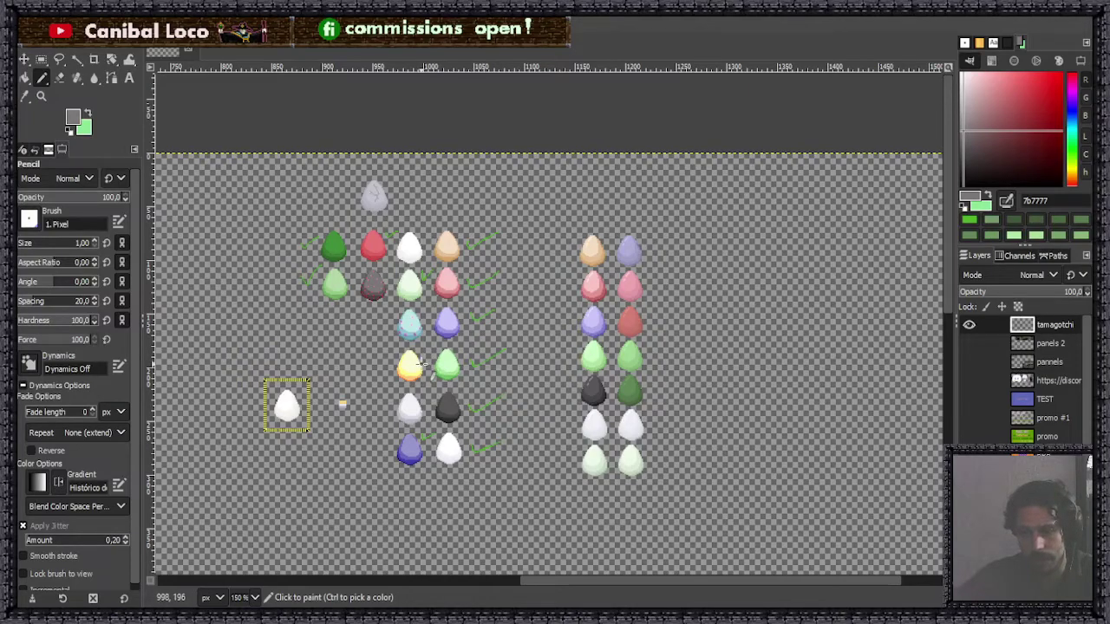
Examine the cracked grey egg and the red-spotted dark egg up close against the other originals.
key("ctrl")
scroll(393, 178, "up", 5)
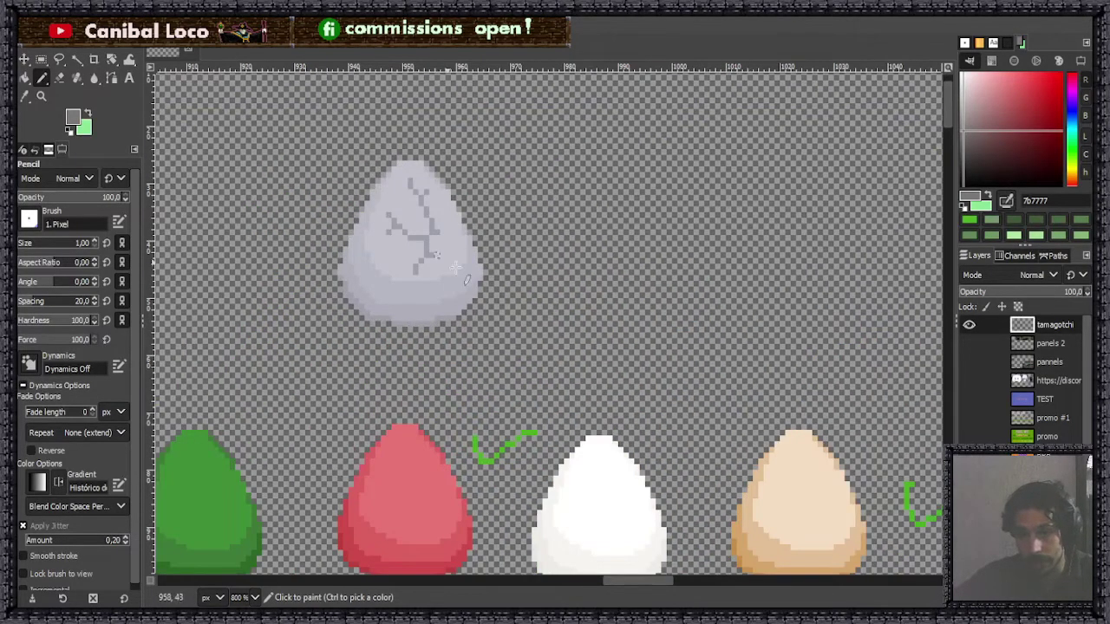
key("ctrl")
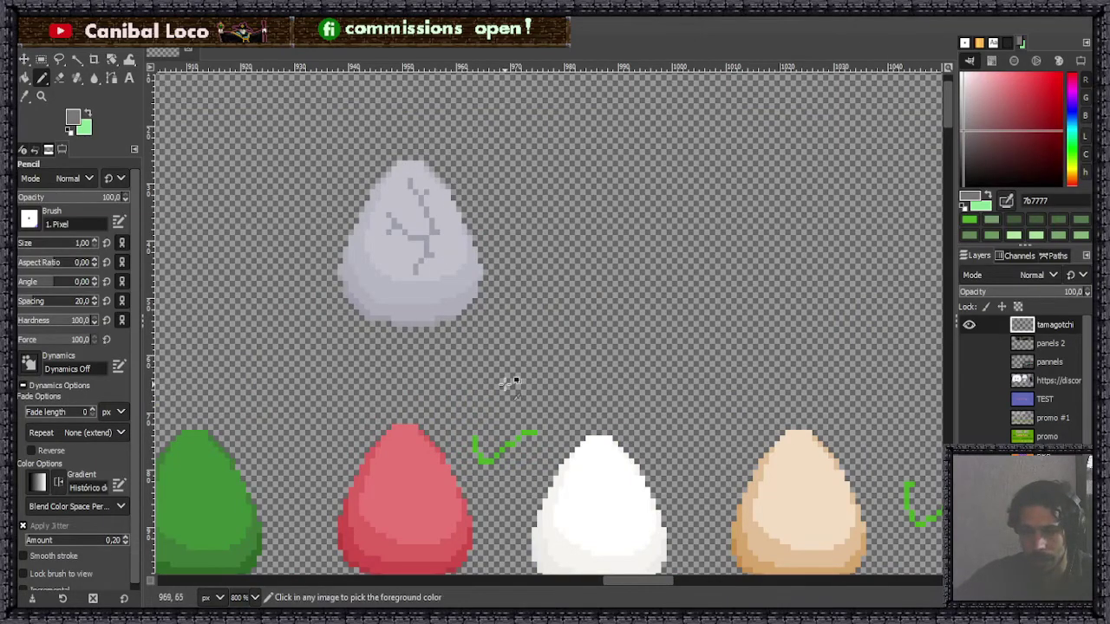
scroll(515, 369, "down", 6)
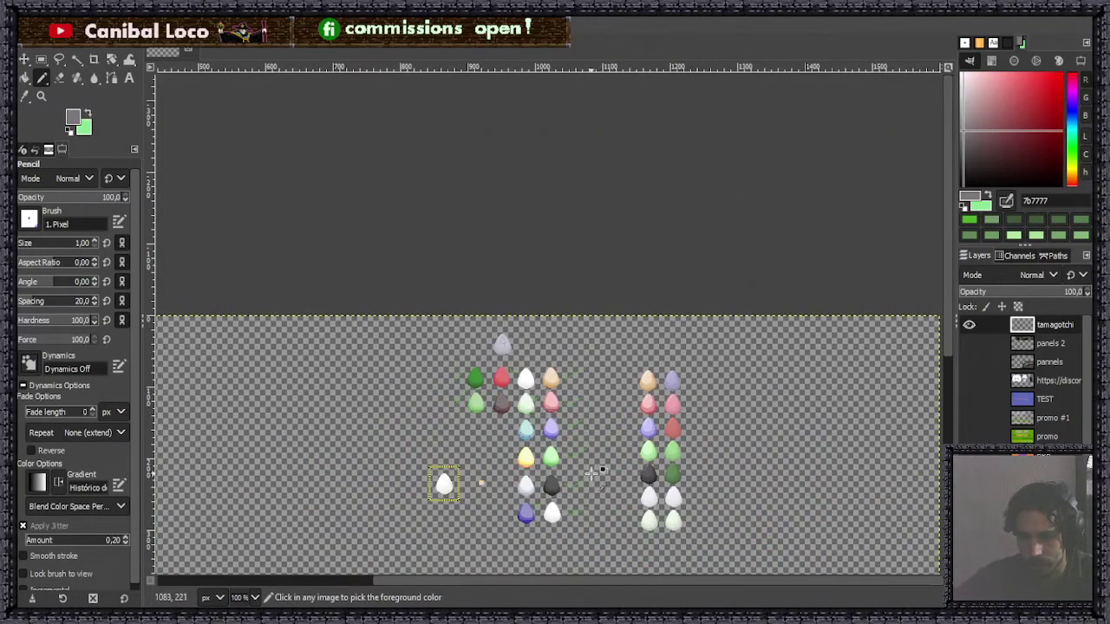
scroll(487, 382, "up", 6)
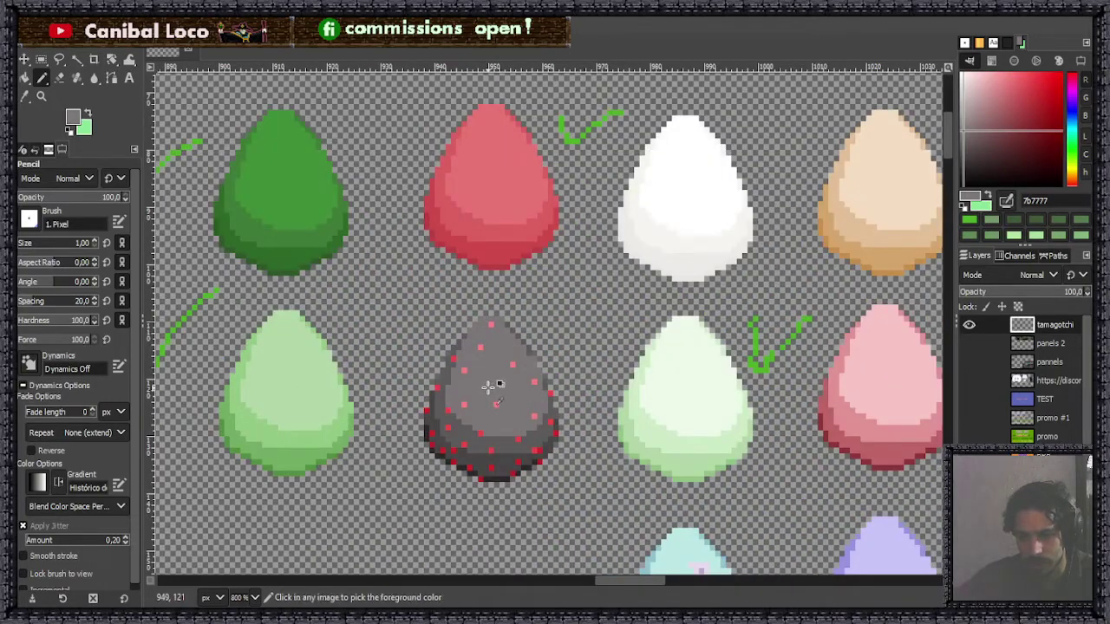
scroll(480, 394, "down", 8)
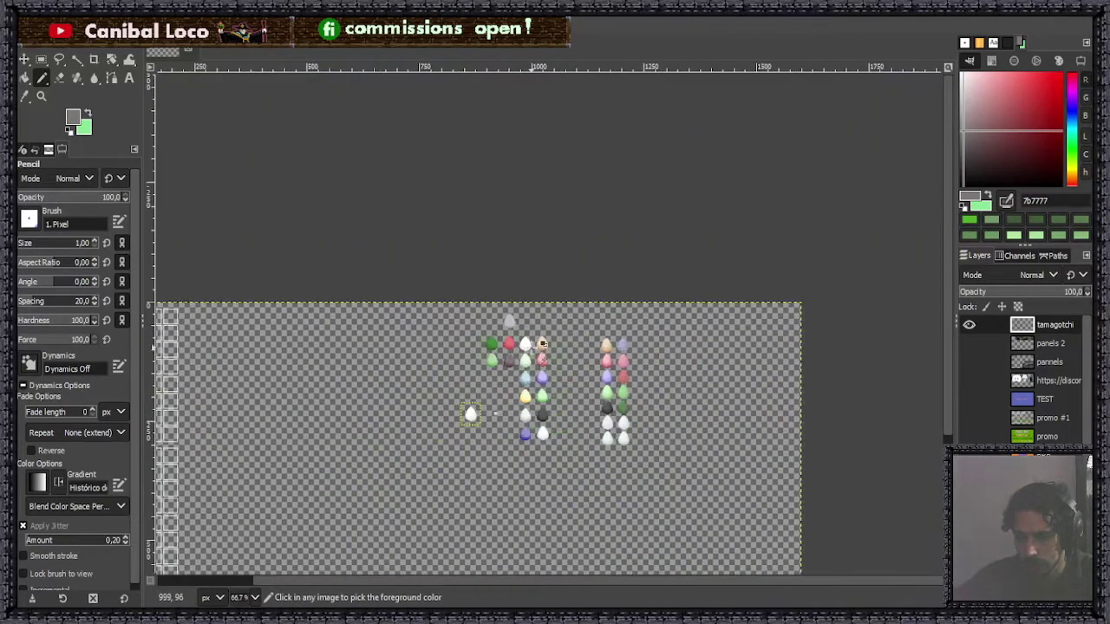
Sample body colours from the second bluish-white variant egg and the plain white original egg, and save the image.
scroll(612, 431, "up", 7)
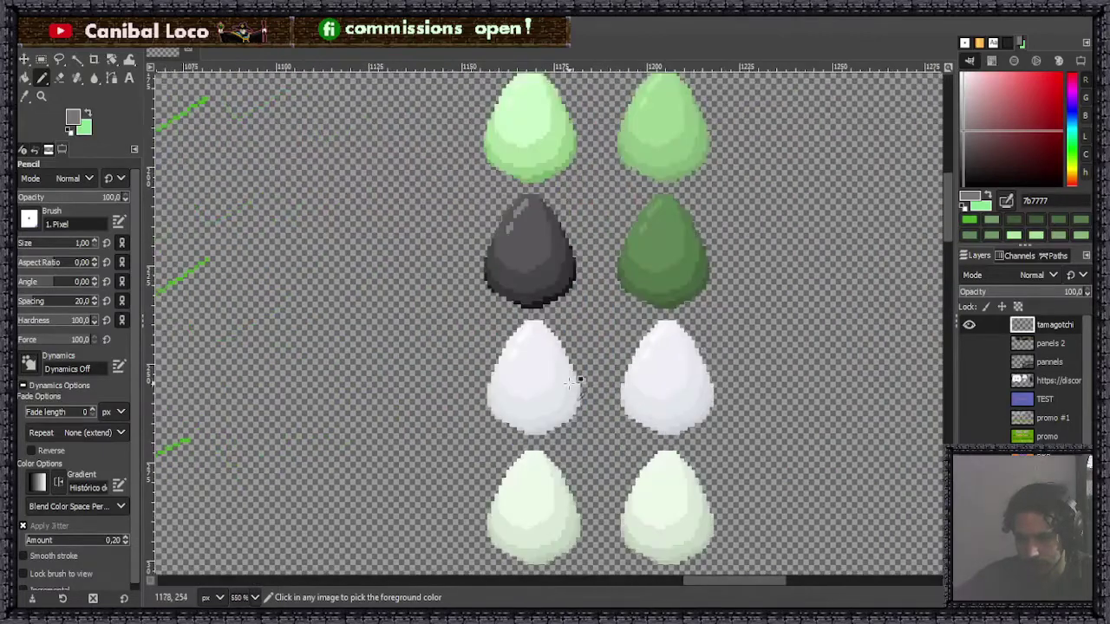
left_click(675, 366, "ctrl")
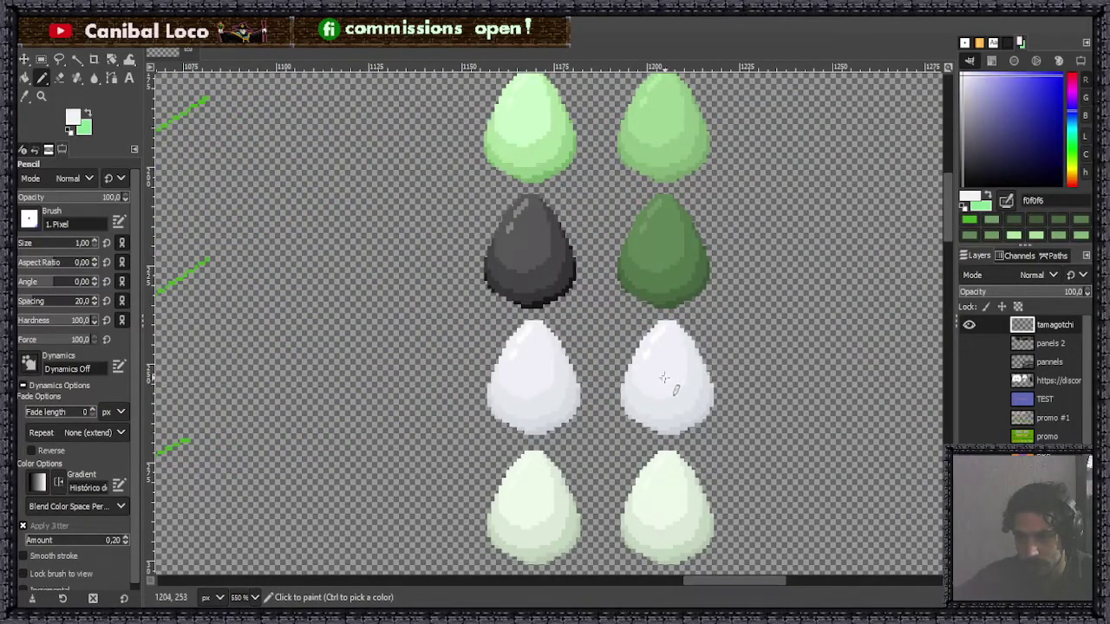
scroll(743, 384, "up", 1)
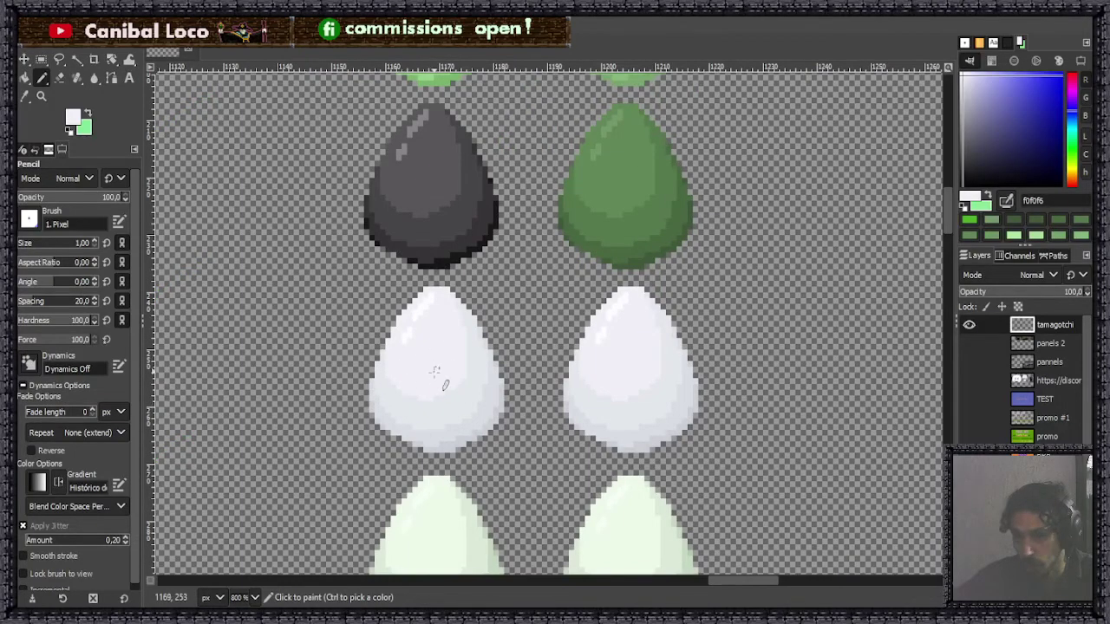
scroll(425, 422, "down", 6)
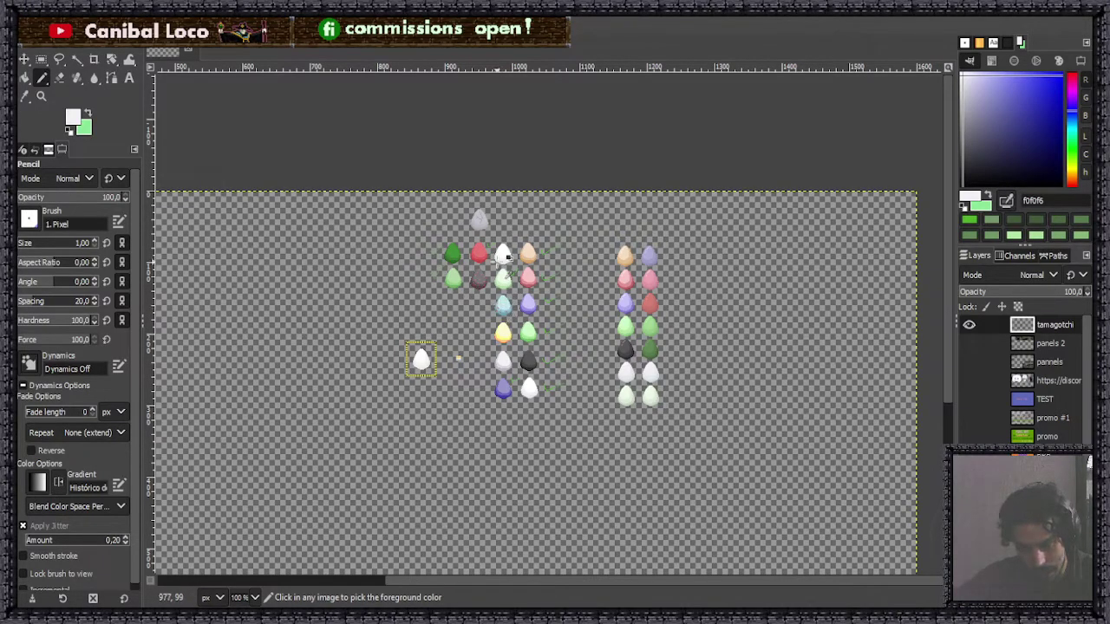
scroll(502, 253, "up", 7)
left_click(448, 341, "ctrl")
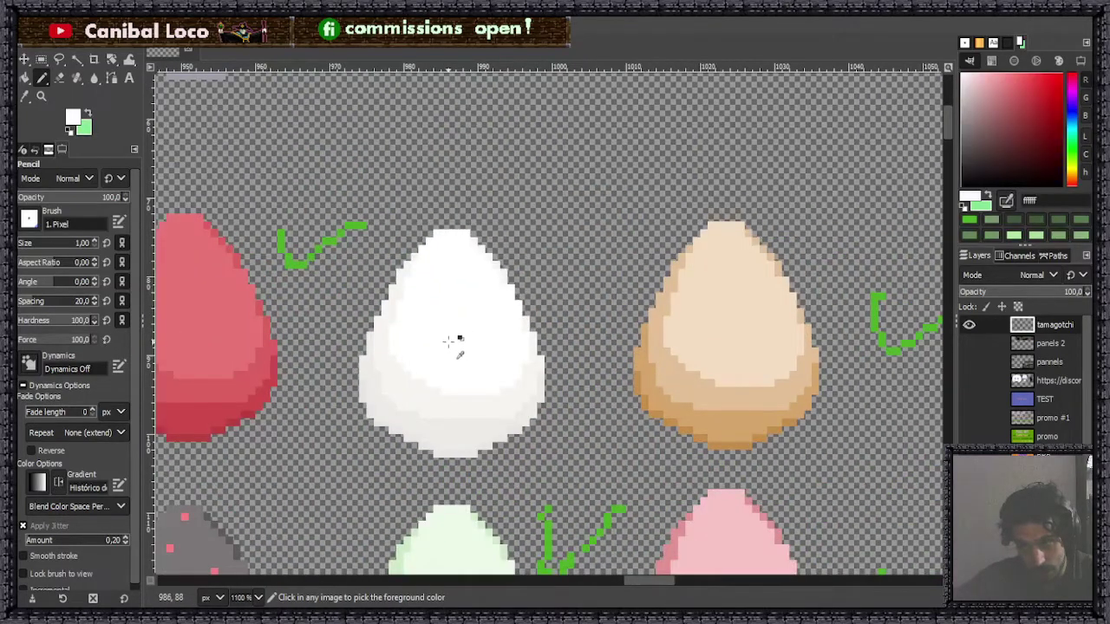
left_click(441, 407, "ctrl")
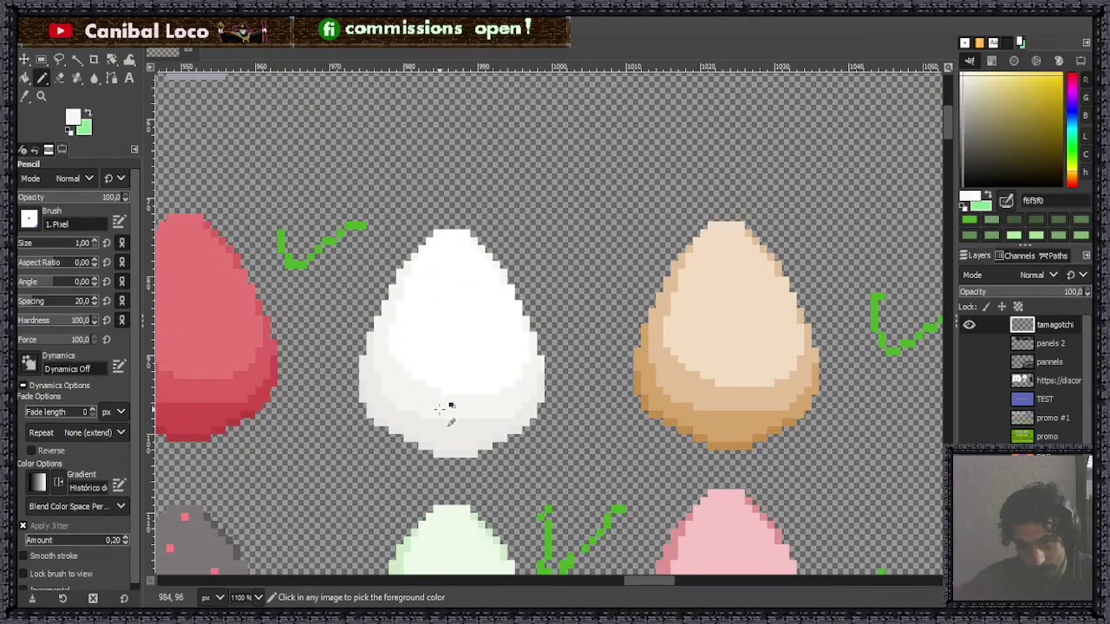
left_click(439, 357, "ctrl")
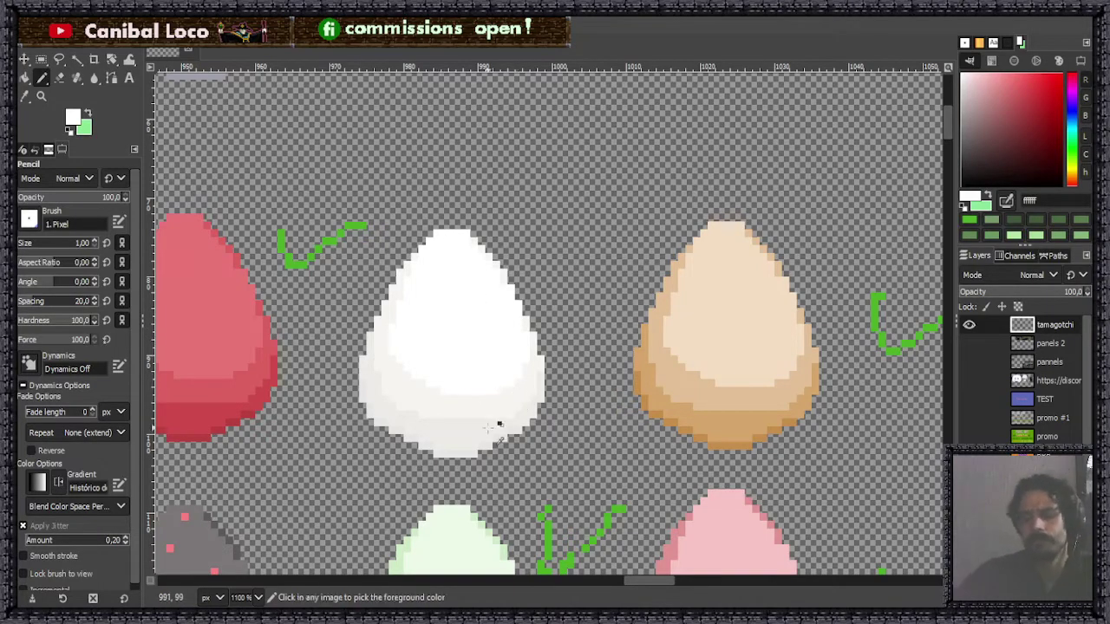
scroll(491, 348, "down", 5)
key("ctrl+s")
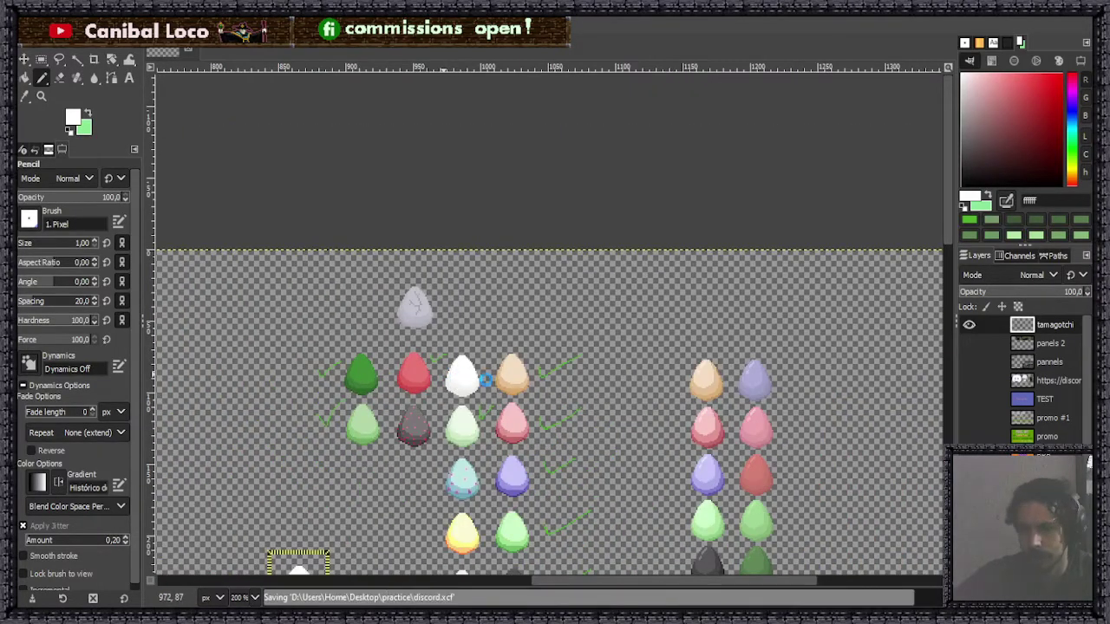
Review the two variant columns, sampling dark grey 595759, off-white f0f0f6 and pink f7c5c5 from the egg bodies for comparison.
scroll(565, 390, "down", 2)
scroll(714, 373, "up", 4)
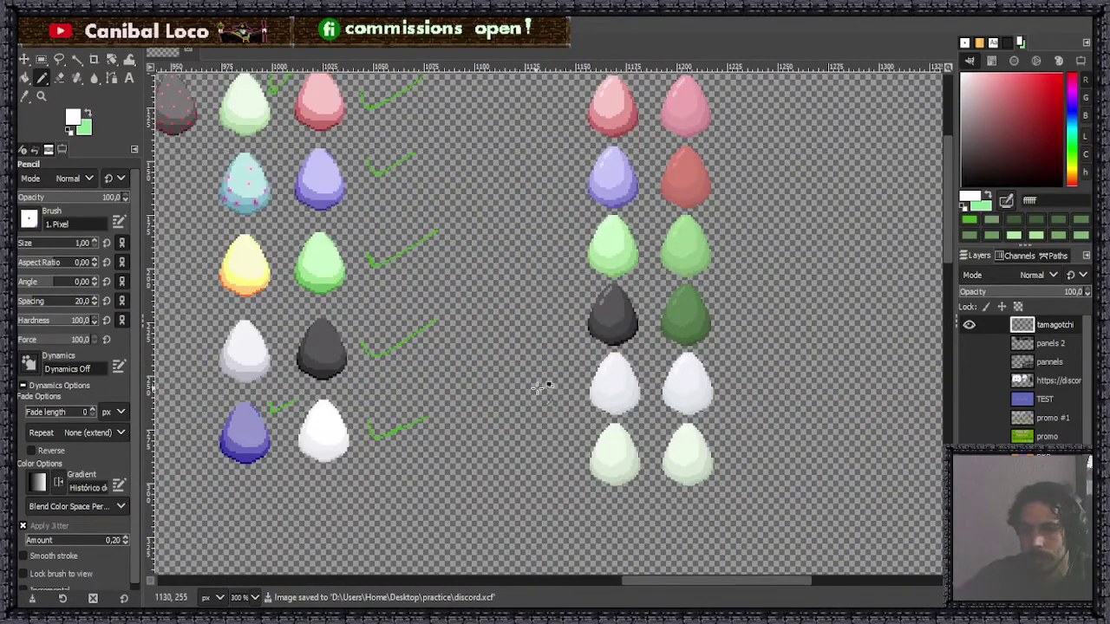
scroll(520, 399, "down", 2)
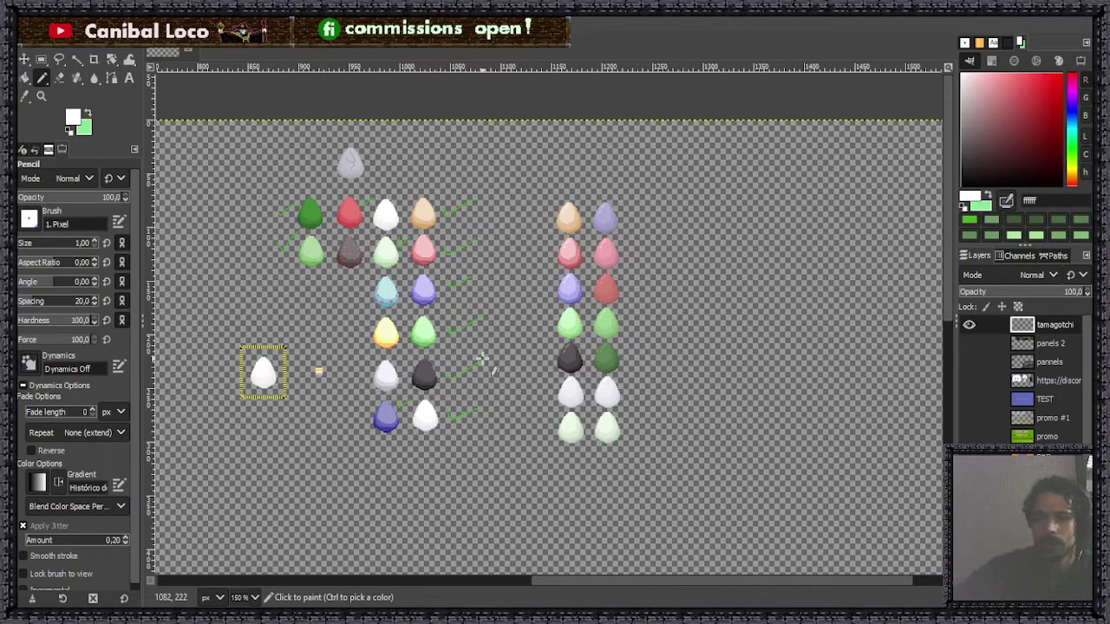
scroll(633, 386, "up", 3)
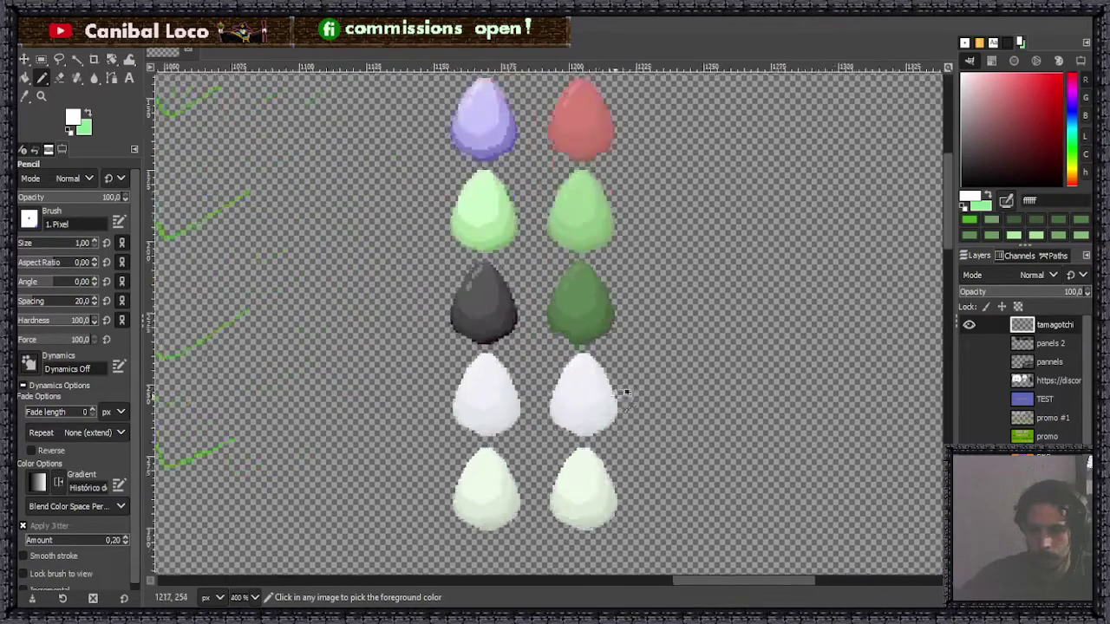
scroll(624, 395, "up", 1)
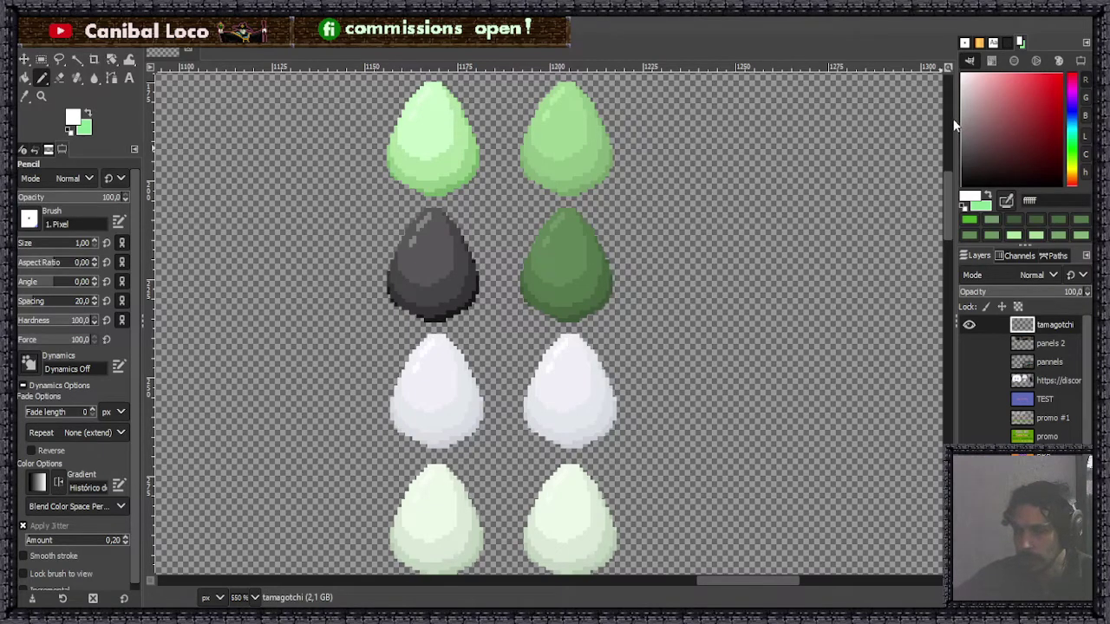
left_click(444, 260, "ctrl")
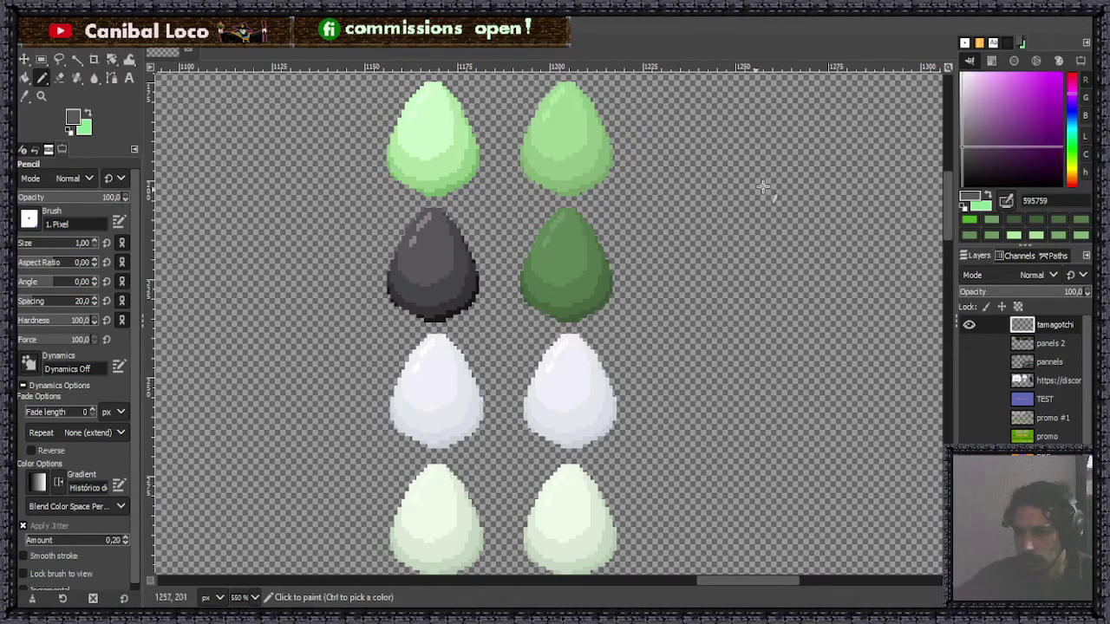
left_click(591, 384, "ctrl")
scroll(589, 252, "up", 5)
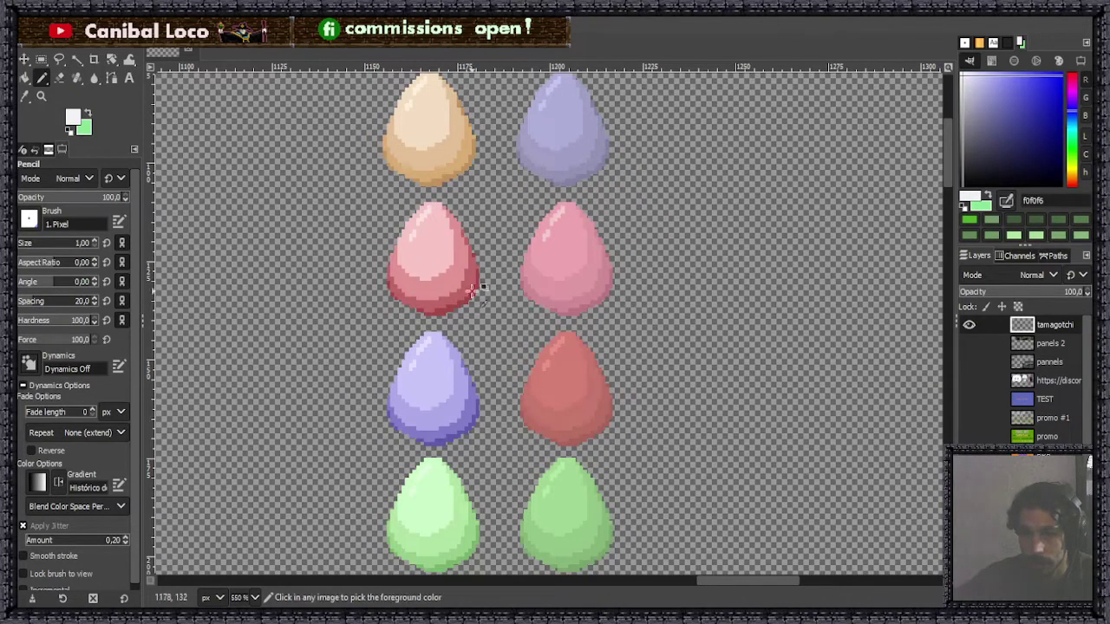
left_click(447, 239, "ctrl")
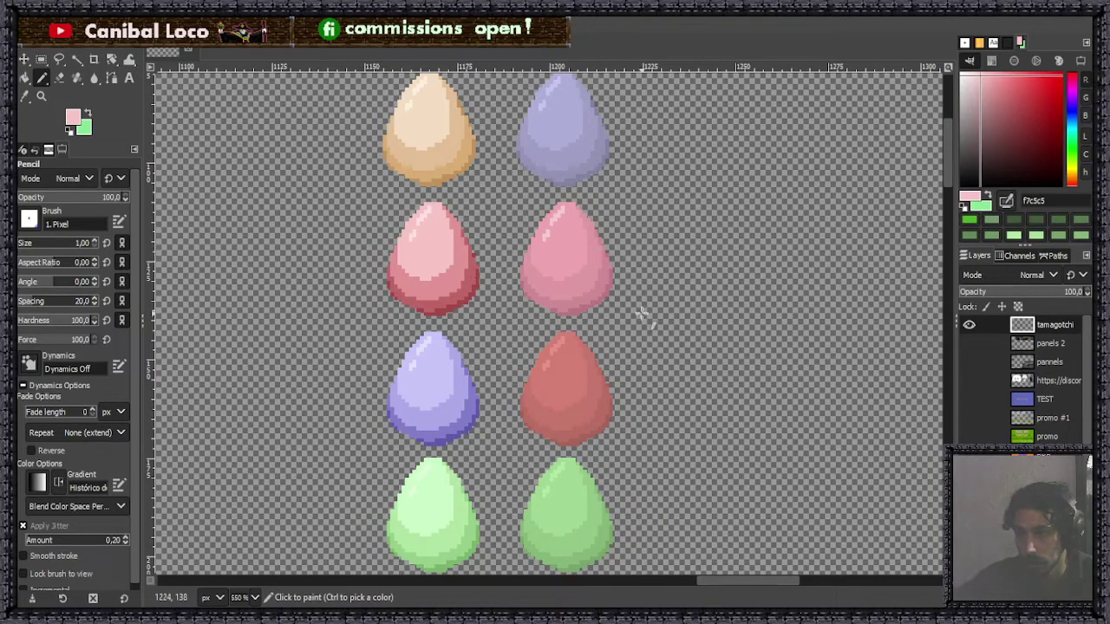
scroll(659, 295, "down", 3)
scroll(663, 239, "down", 2)
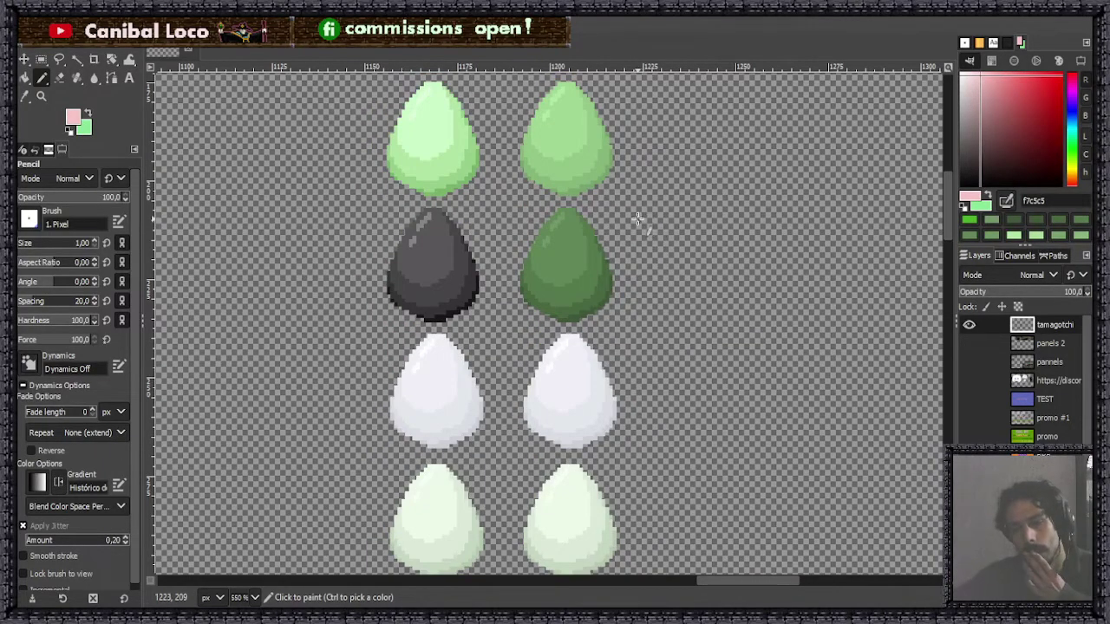
Set the foreground colour to grey 8f8888, try a small pencil patch on the dark grey variant egg, and undo it.
left_click(966, 124)
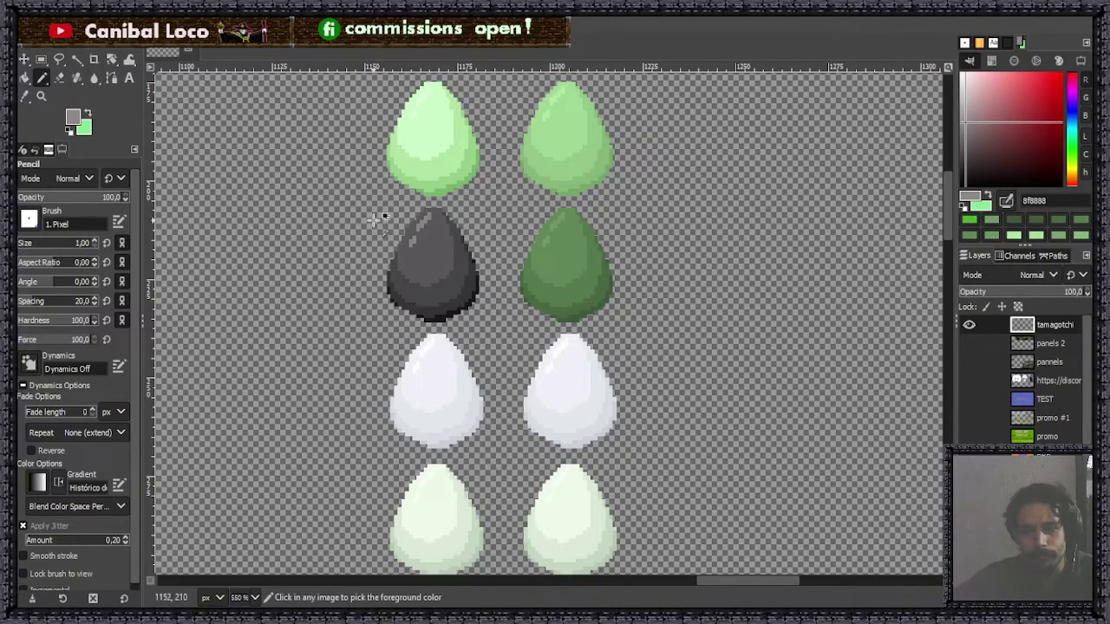
scroll(399, 243, "up", 7)
left_click_drag(724, 370, 806, 343)
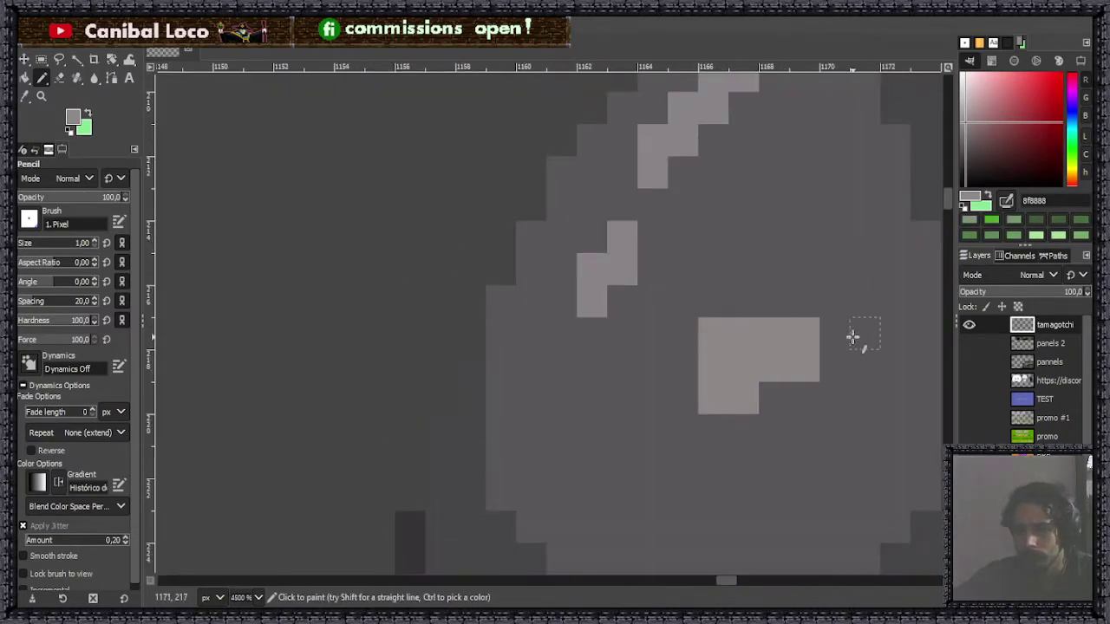
key("ctrl+z")
Bucket-fill the light central area of the second bluish-white variant egg with grey 8f8888.
scroll(700, 371, "down", 6)
scroll(743, 351, "up", 3)
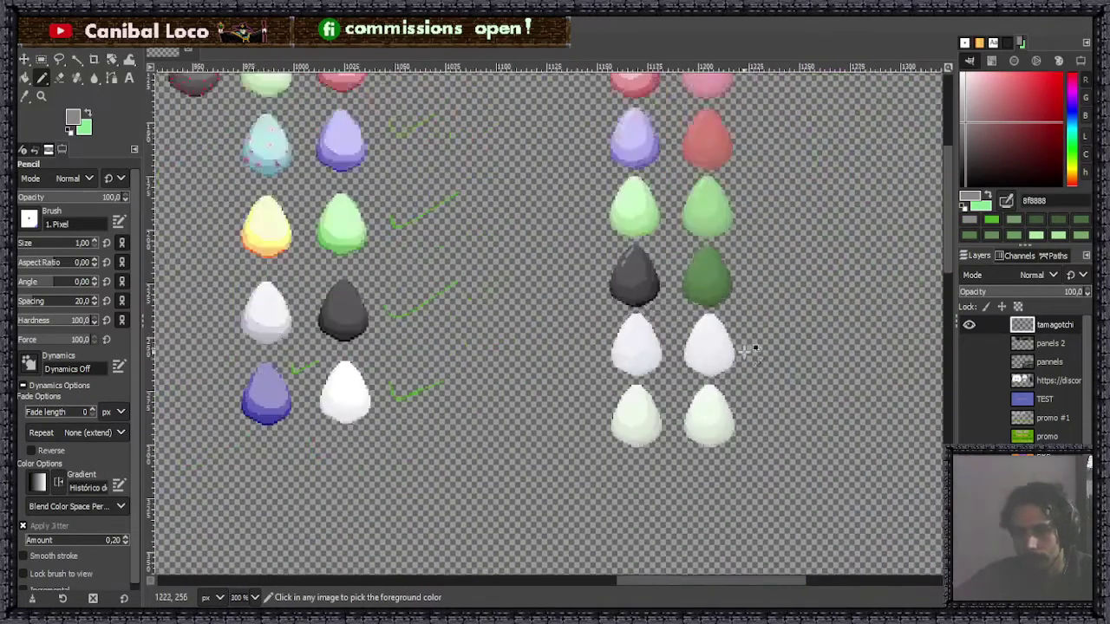
key("shift+b")
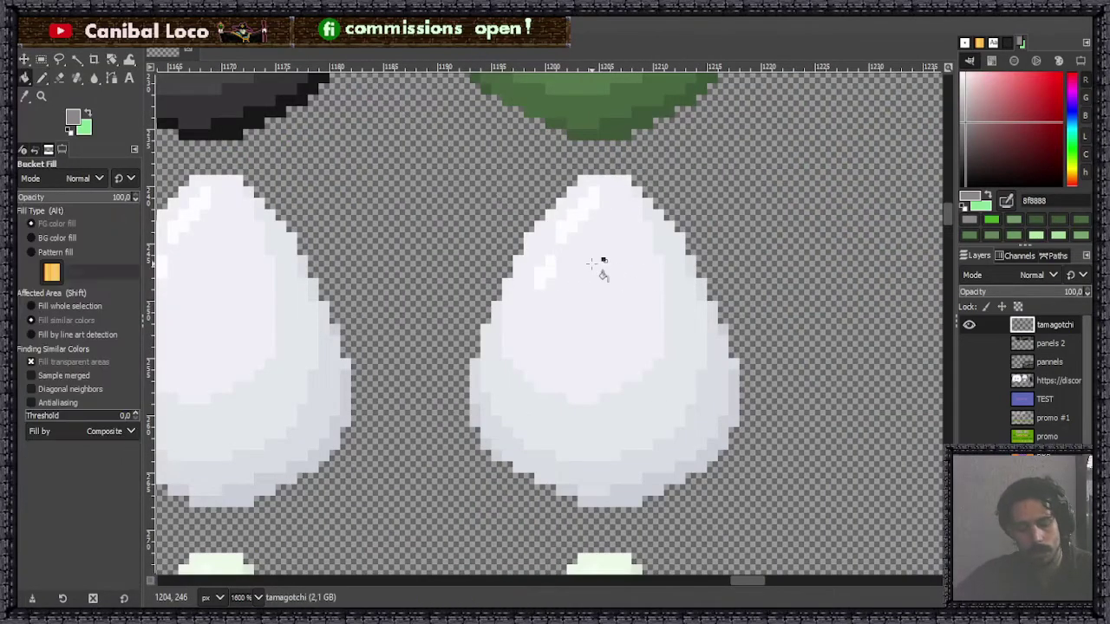
left_click(602, 330)
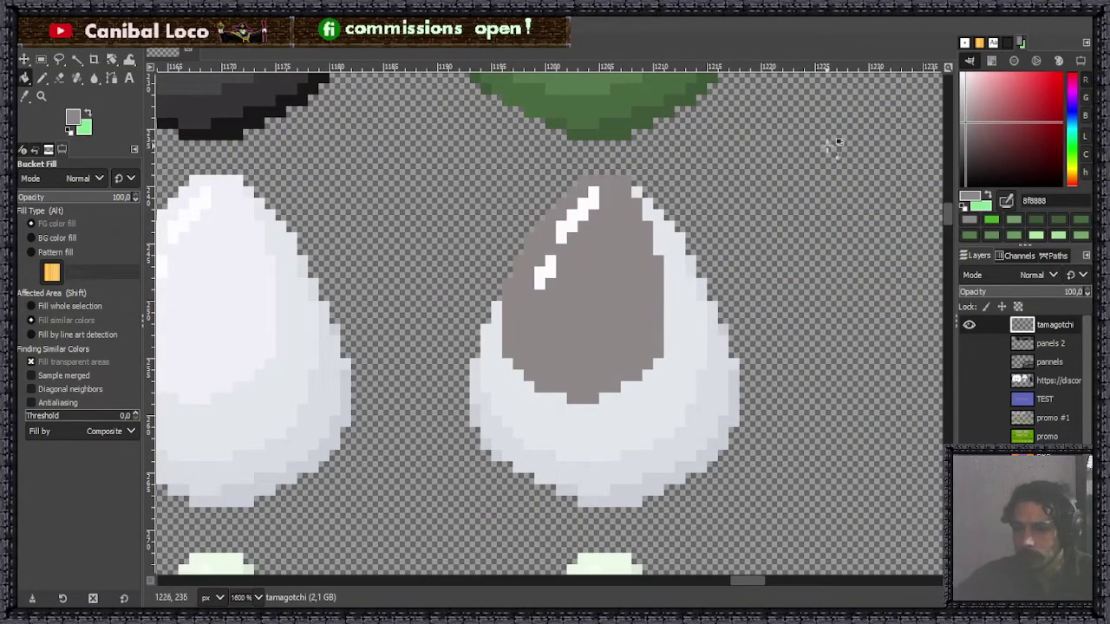
Fill the egg's middle shading band and its stray pixel near the tip with darker grey 807a7a.
left_click(964, 128)
left_click(672, 379)
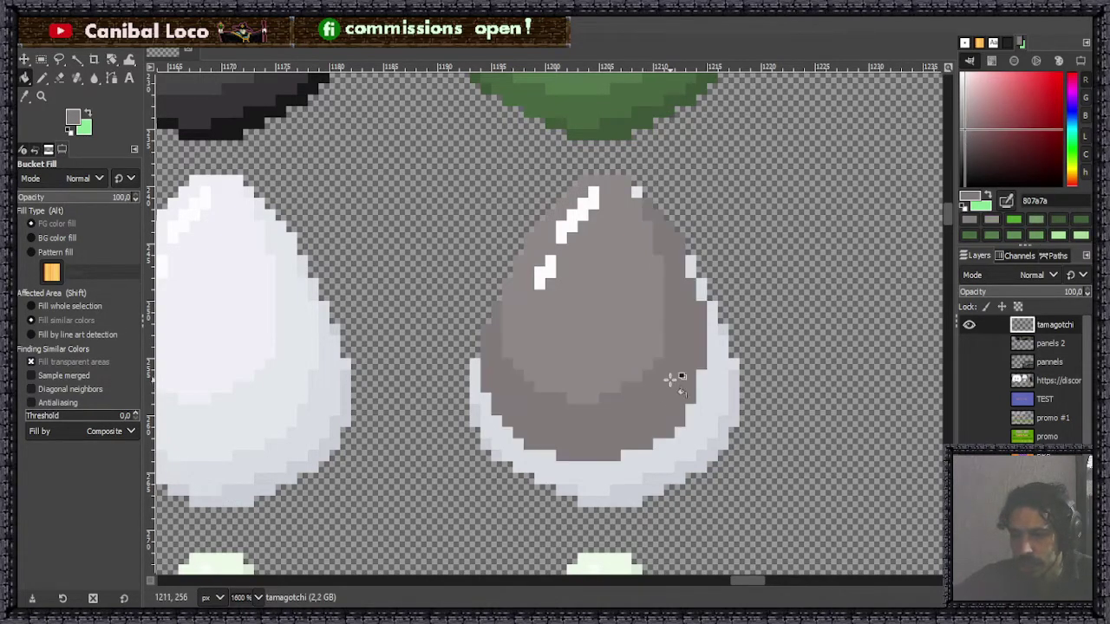
left_click(636, 189)
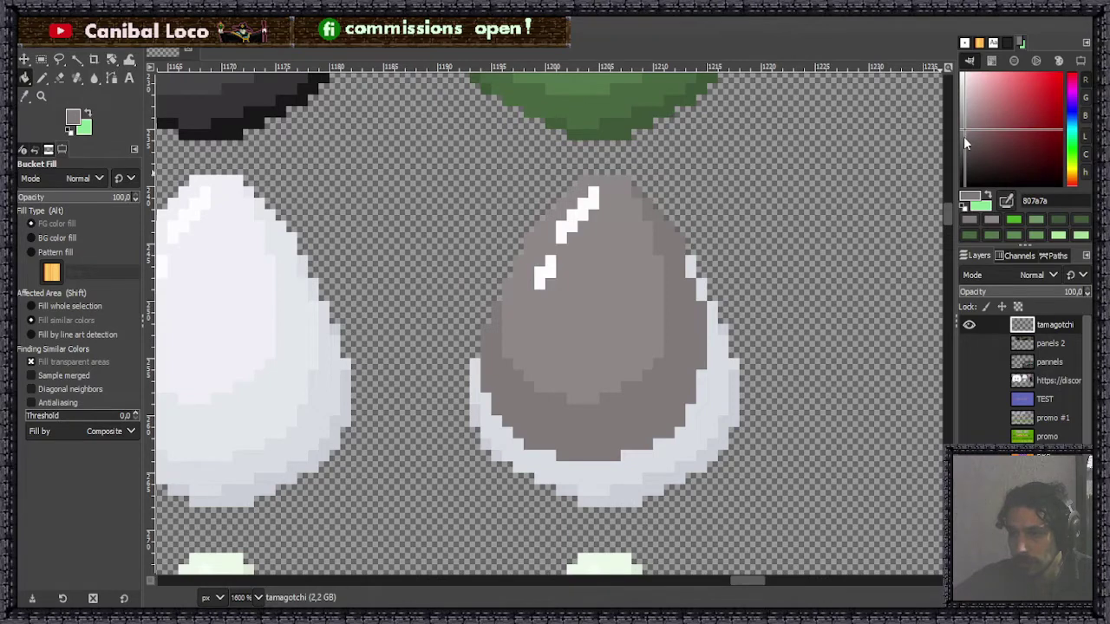
Fill the egg's outer shading band and its detached edge pixels with grey 6c6767.
left_click_drag(965, 137, 964, 140)
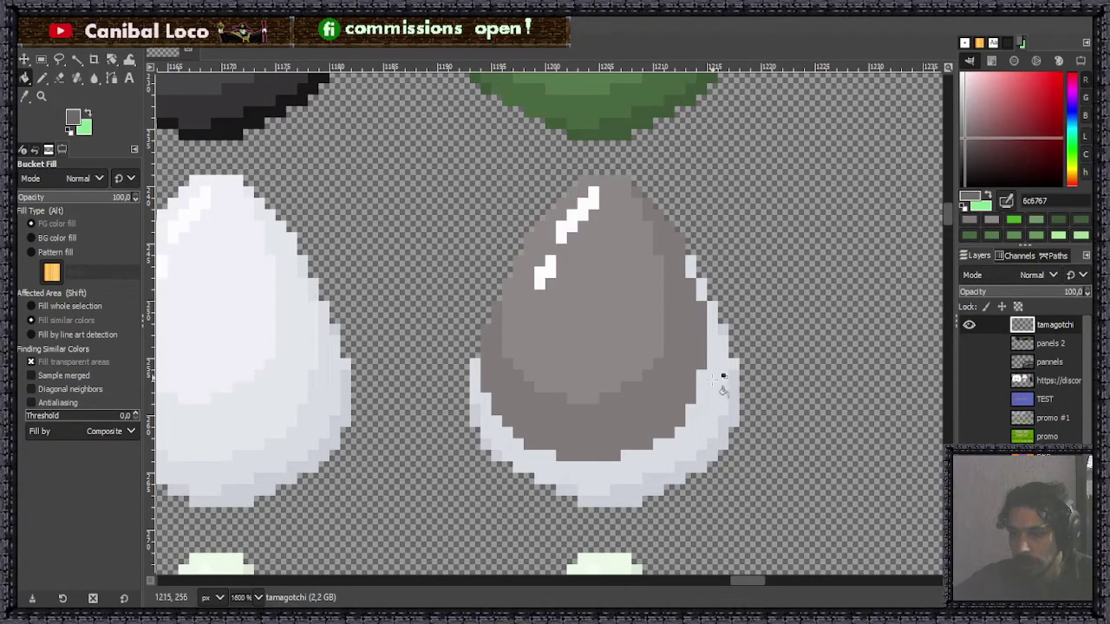
left_click(700, 411)
left_click(701, 289)
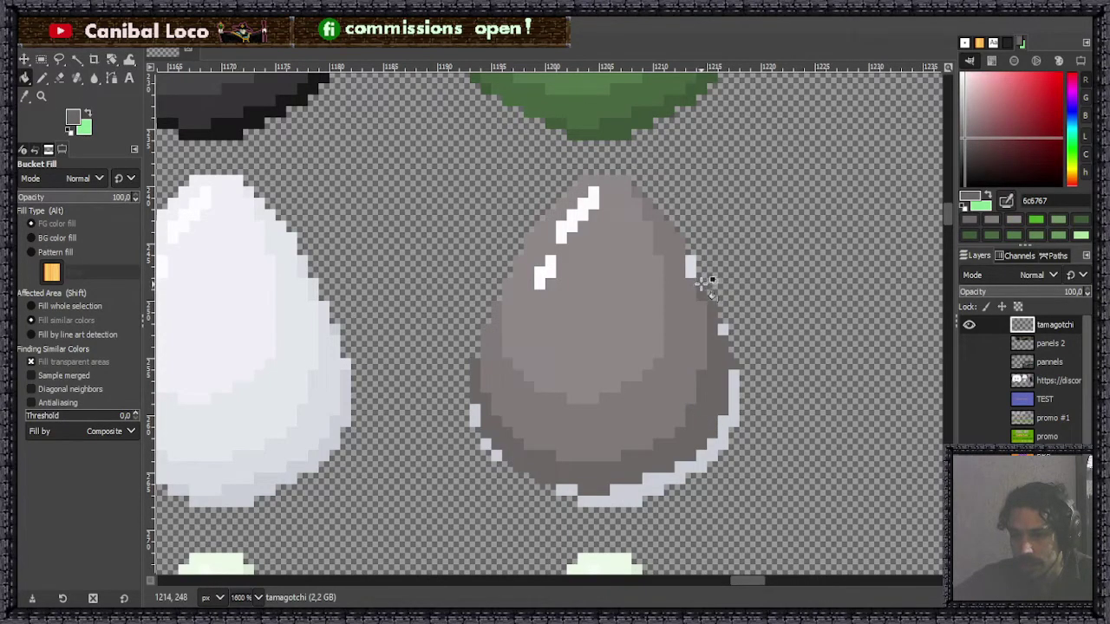
left_click(691, 265)
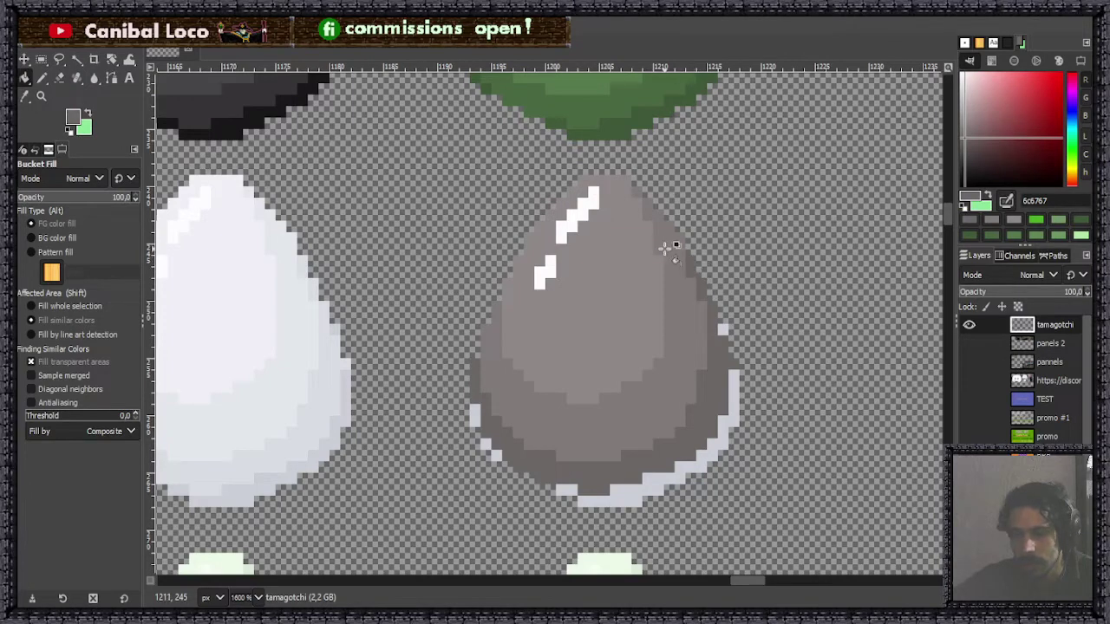
Fill the remaining light rim pixels along the egg's lower edge and both sides with dark grey 5c5858.
left_click(964, 145)
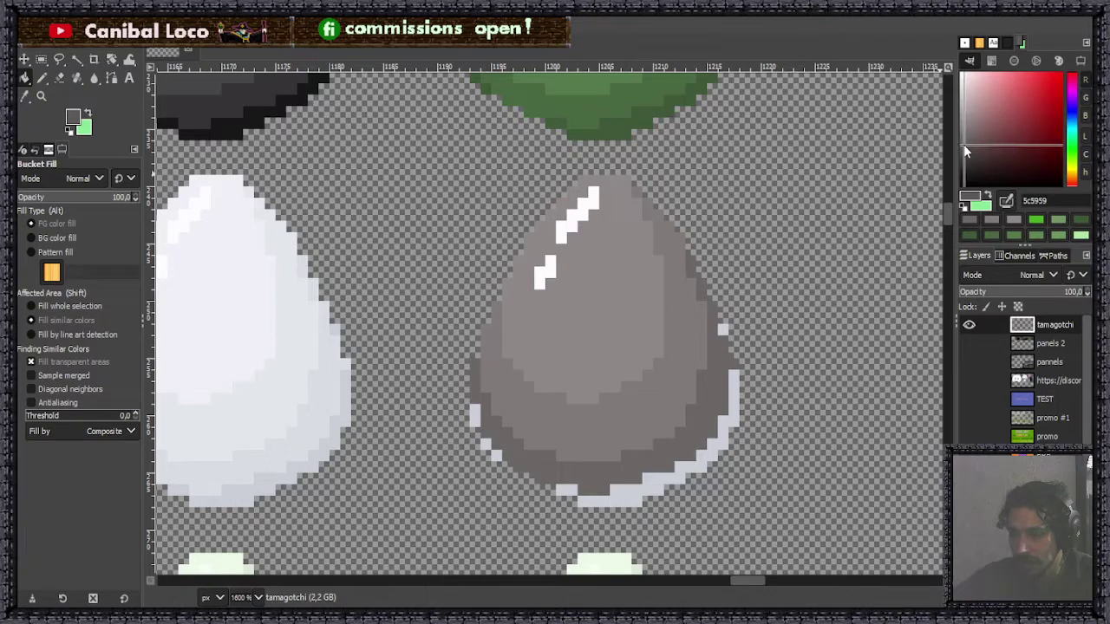
left_click(966, 150)
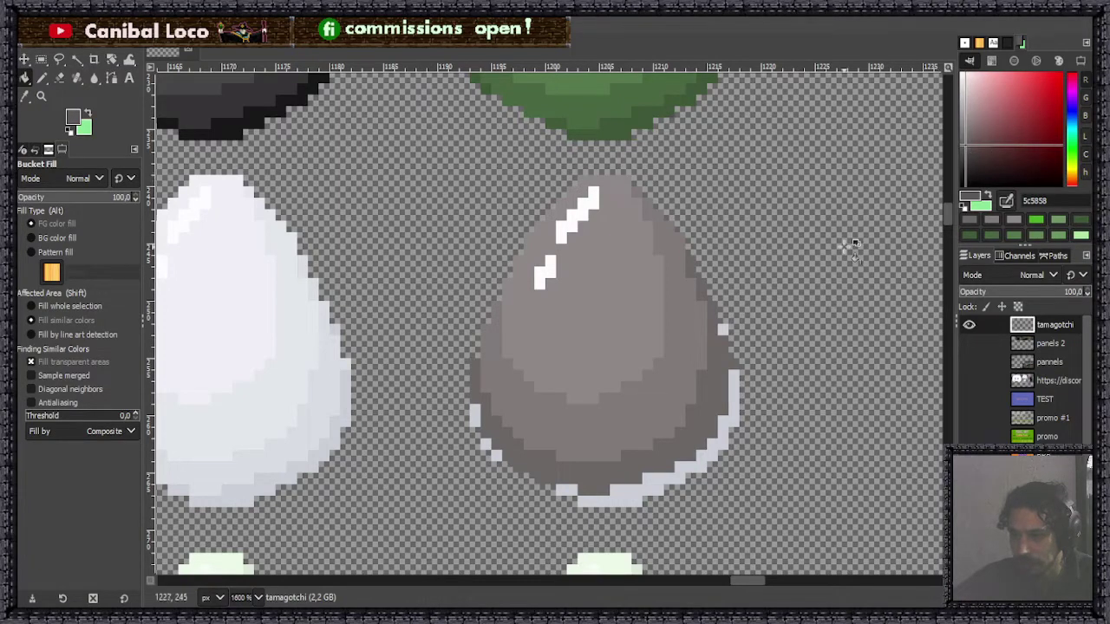
scroll(679, 457, "up", 2)
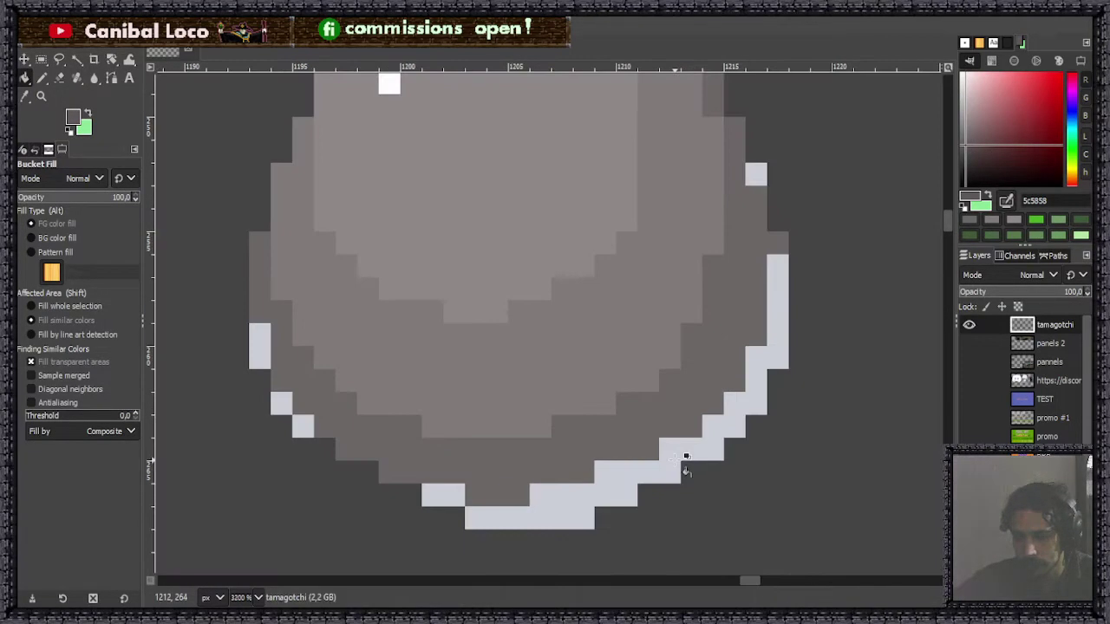
left_click(685, 457)
left_click(444, 494)
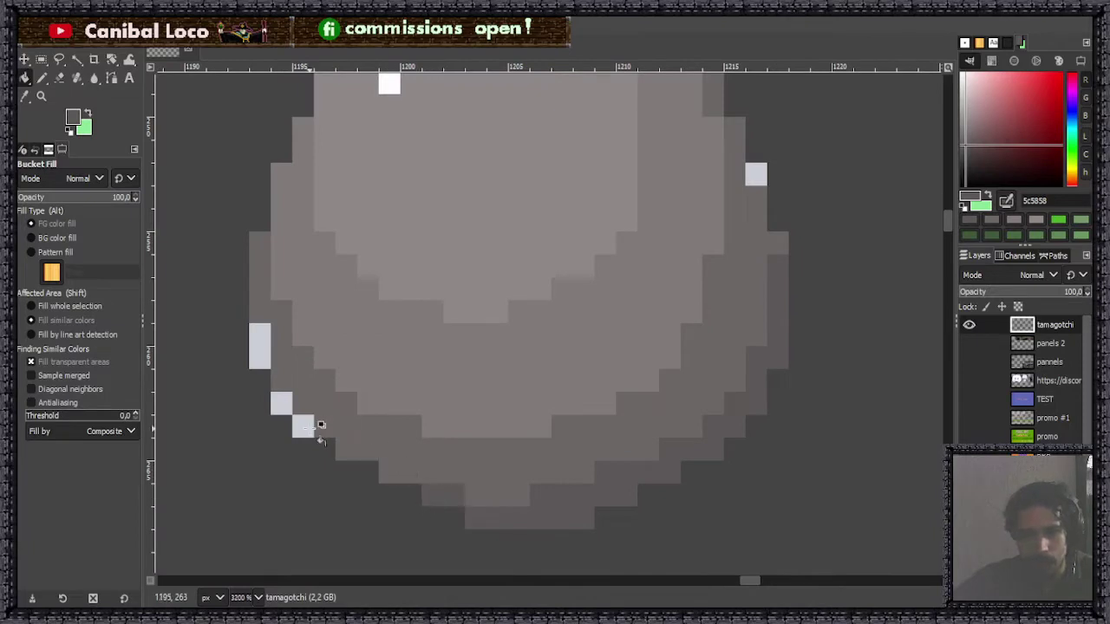
left_click(304, 425)
left_click(281, 400)
left_click(259, 348)
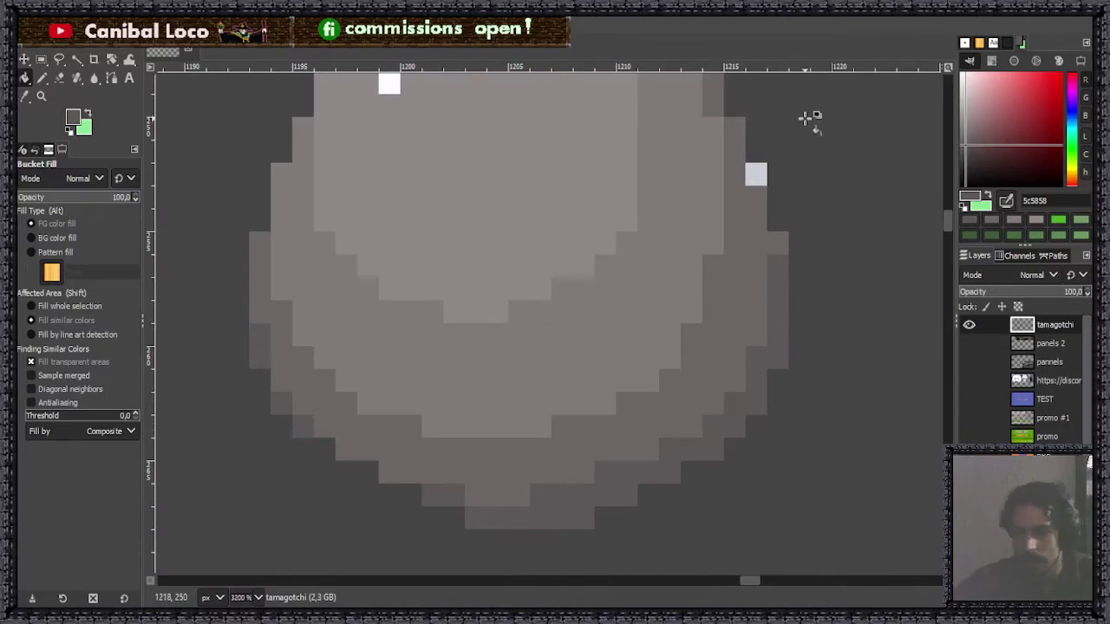
left_click(755, 174)
Compare the grey egg's shades with the other variants and refill its middle shading band with slightly darker grey 7b7676.
scroll(638, 265, "up", 5)
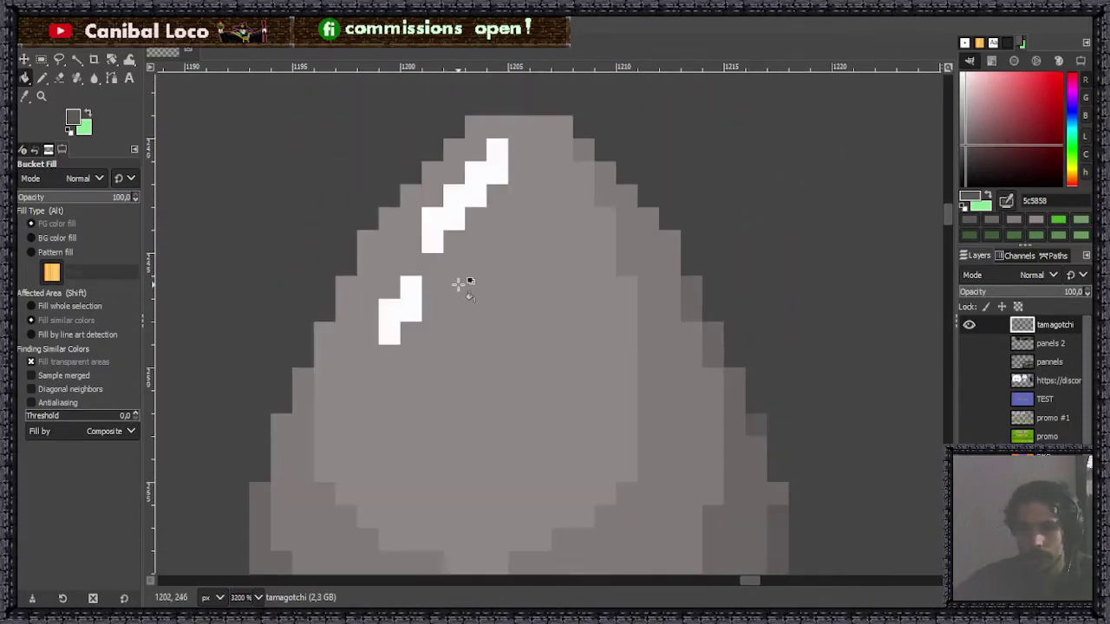
scroll(456, 285, "down", 2)
left_click(510, 398, "ctrl")
scroll(521, 382, "down", 5)
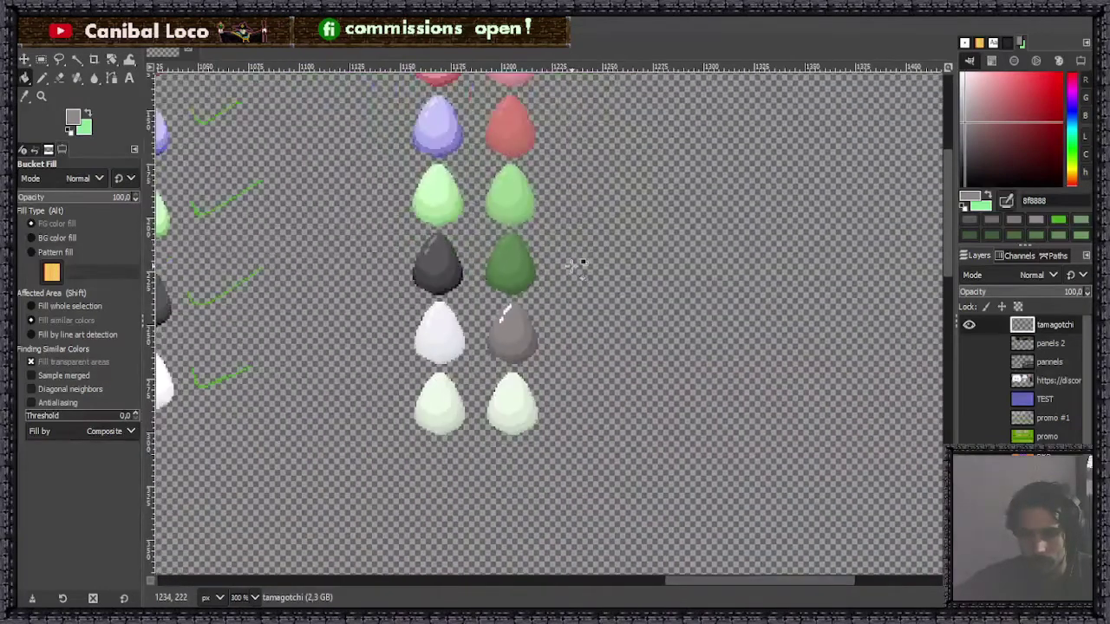
scroll(597, 286, "down", 1)
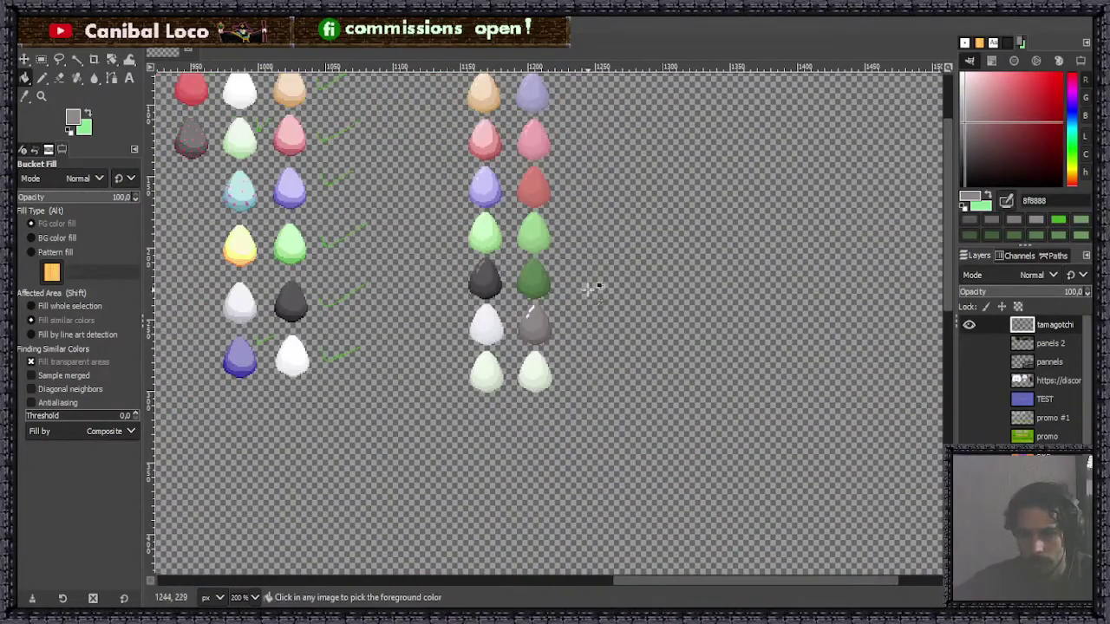
scroll(527, 315, "up", 1)
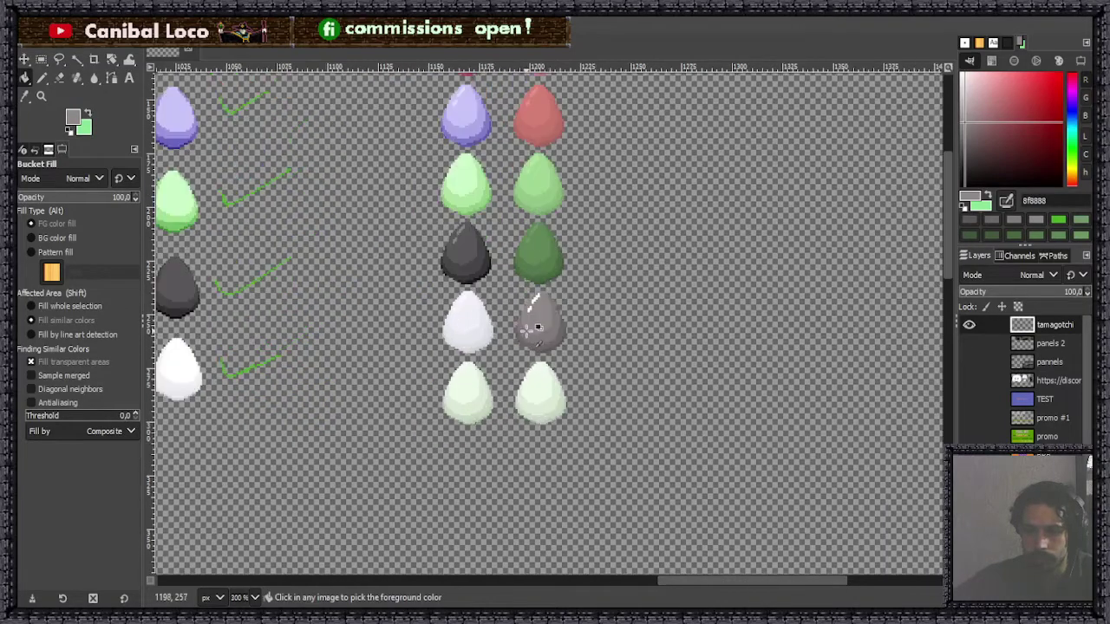
scroll(528, 345, "up", 4)
scroll(527, 345, "up", 2)
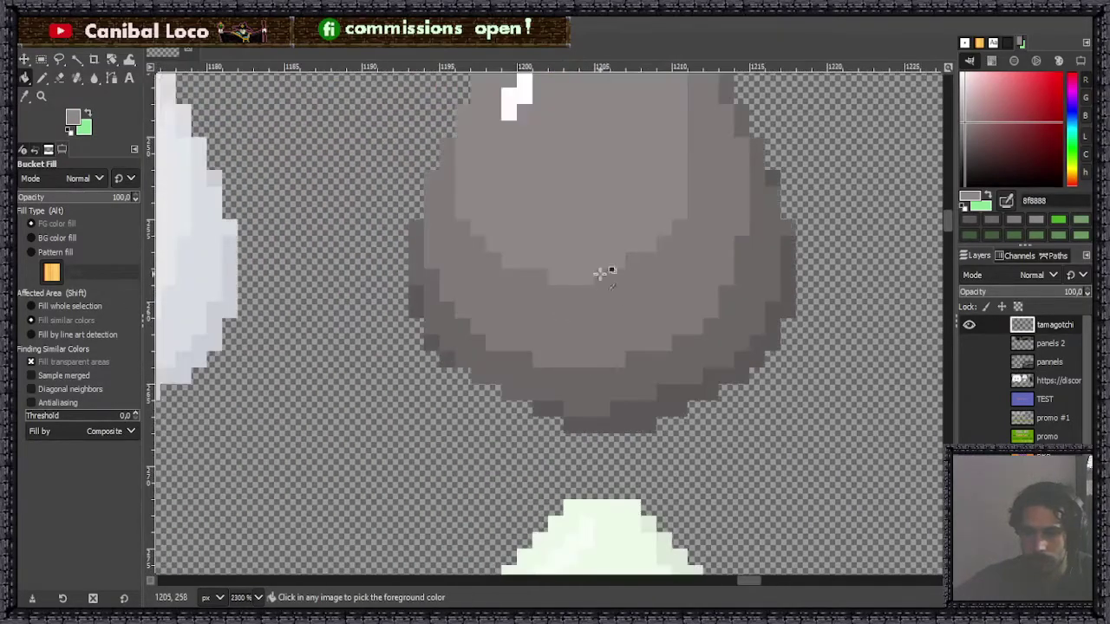
left_click(627, 378, "ctrl")
left_click(599, 327, "ctrl")
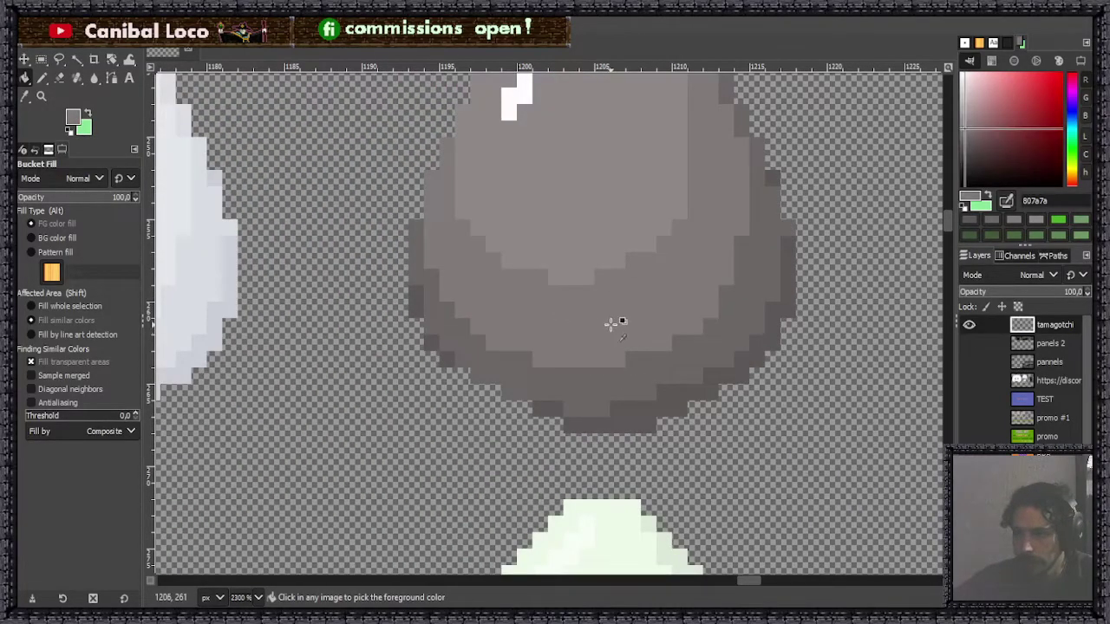
left_click(964, 132)
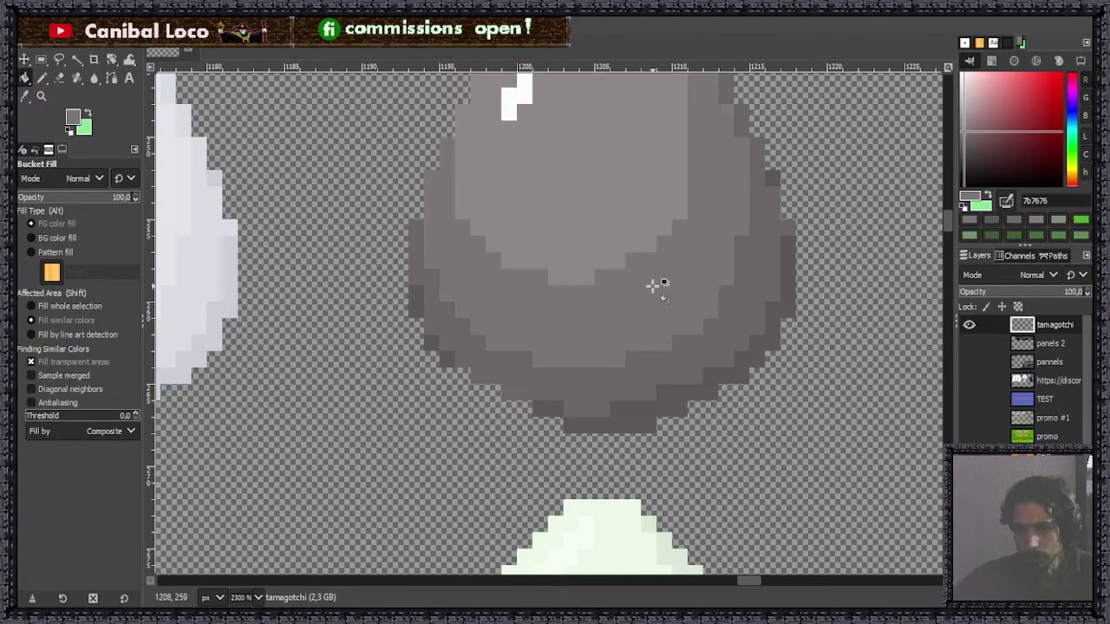
Try the darker greys 868080 and 847d7d on the grey egg's light central area, undoing the last fill.
scroll(694, 276, "up", 3)
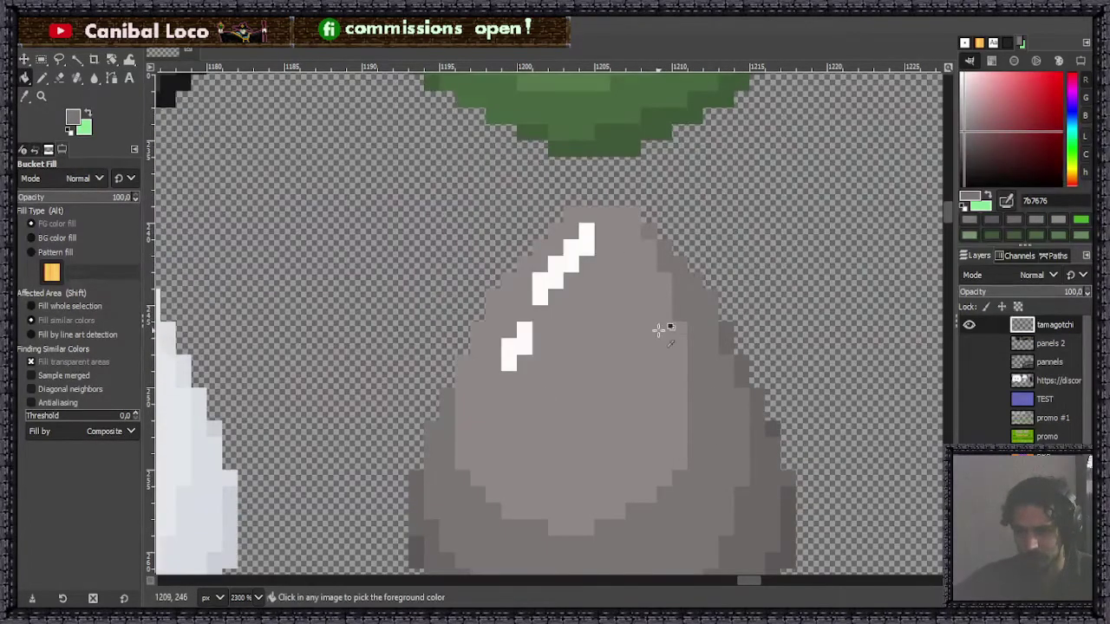
scroll(668, 217, "down", 6)
scroll(668, 217, "down", 1)
scroll(681, 240, "up", 6)
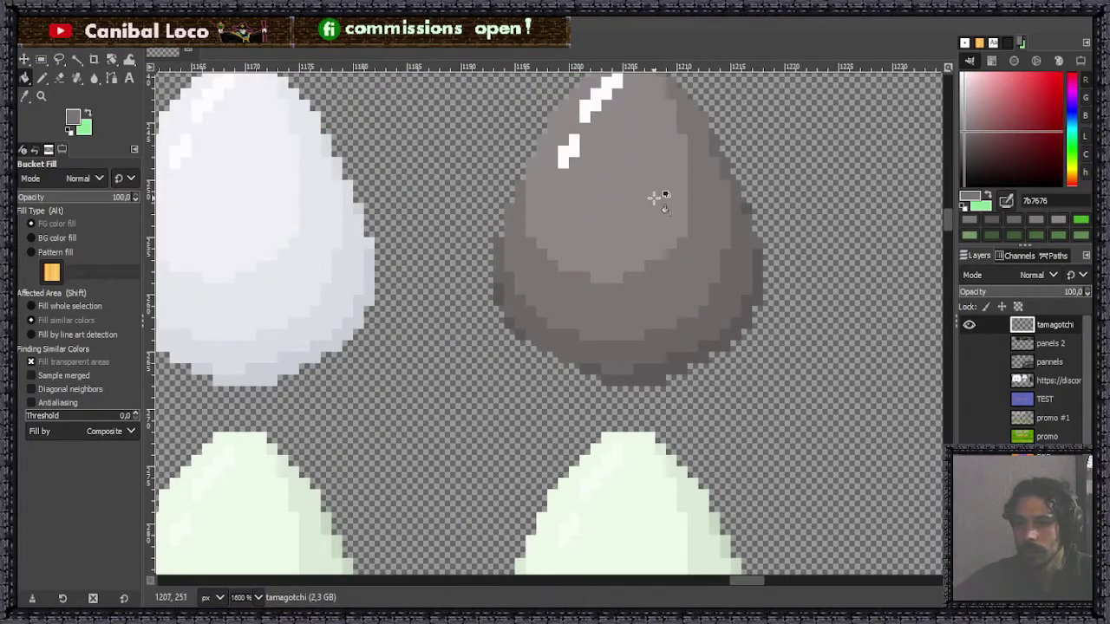
scroll(676, 186, "up", 2)
scroll(685, 195, "up", 2)
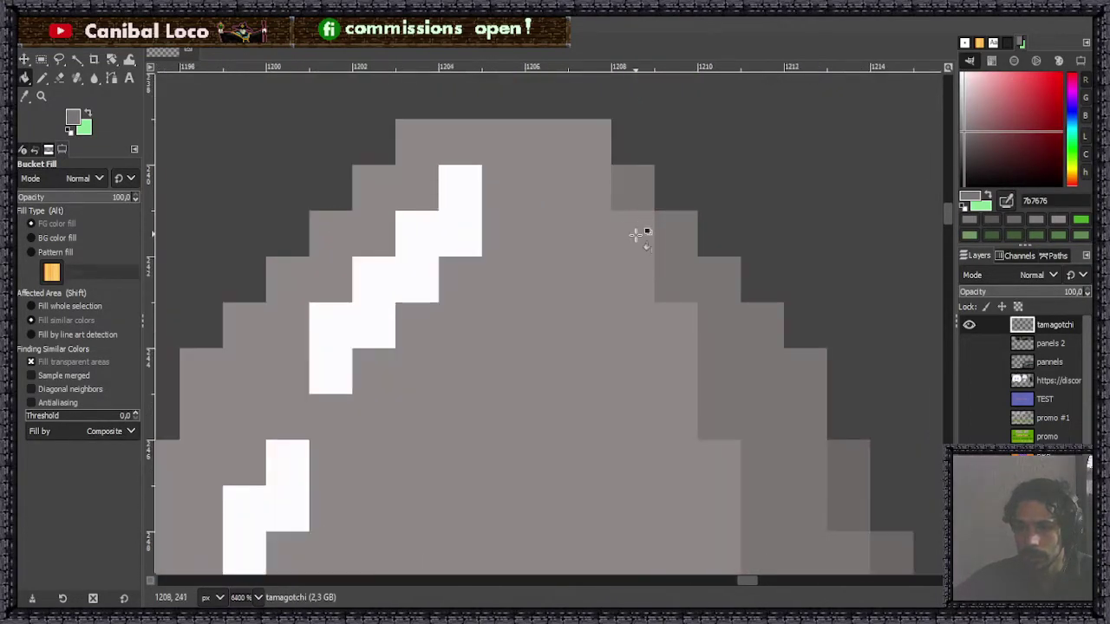
scroll(650, 221, "down", 1)
left_click(628, 353, "ctrl")
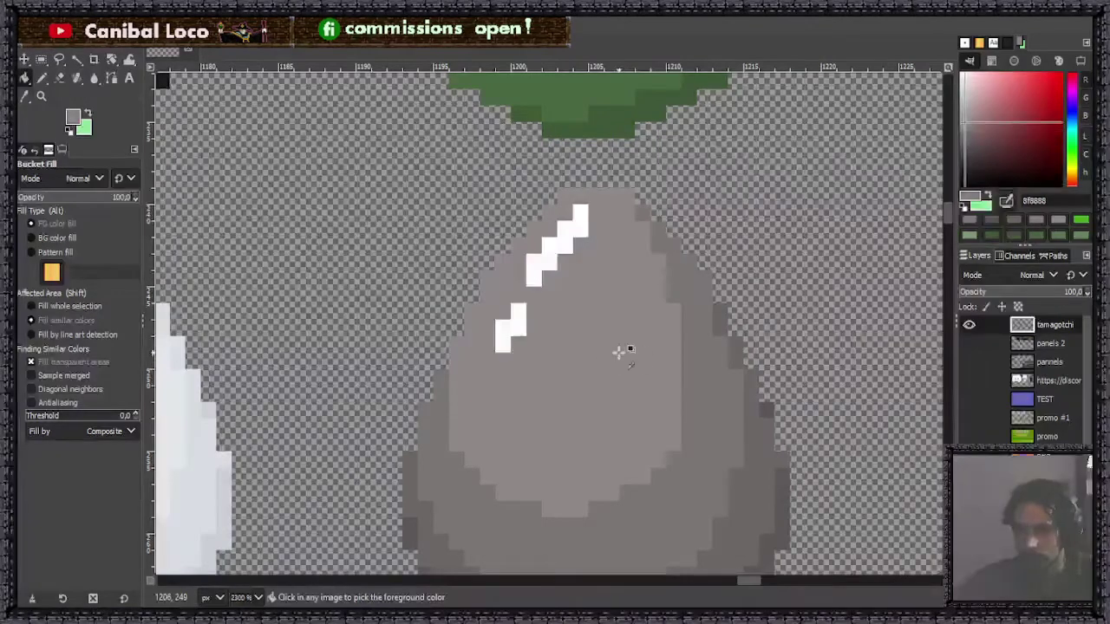
left_click(964, 125)
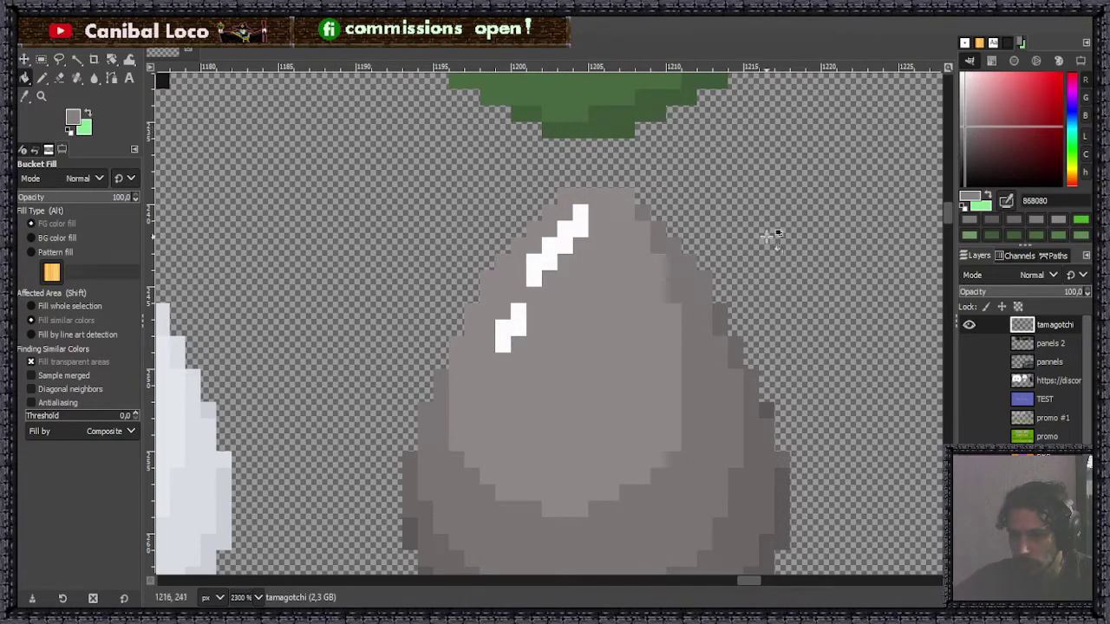
left_click(966, 128)
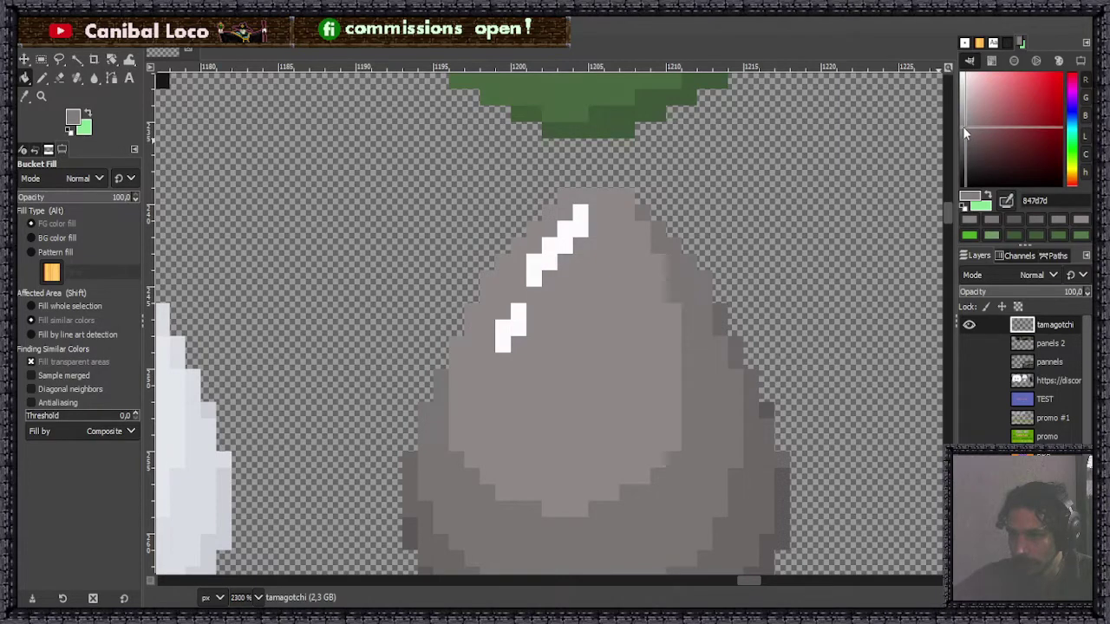
left_click(615, 346)
key("ctrl+z")
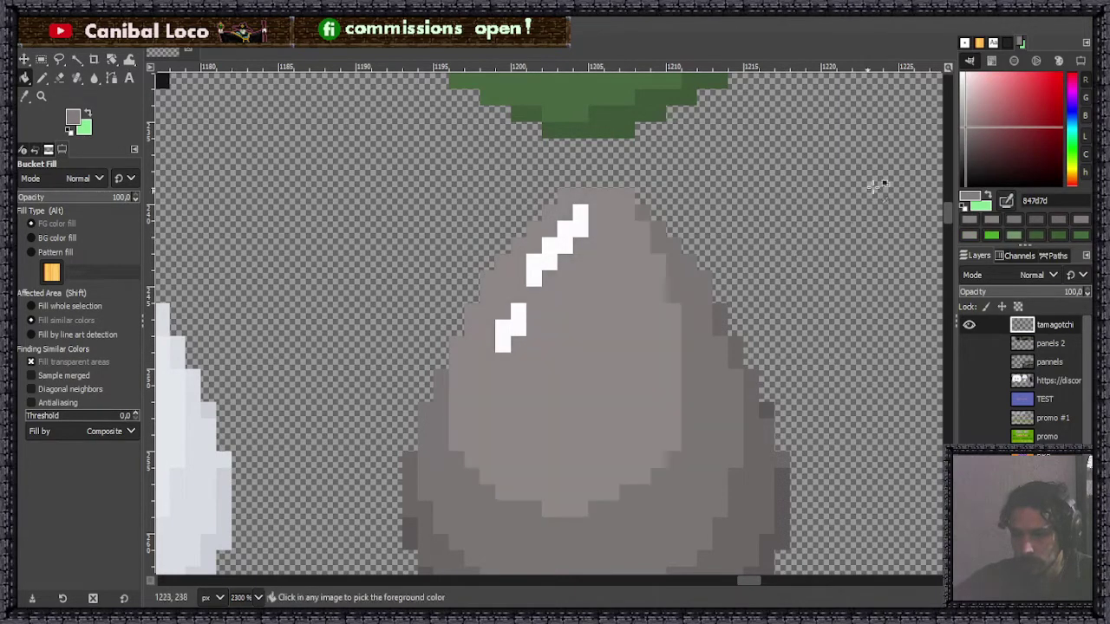
Refill the grey egg's light central area, trying 878080 and settling on 898181, and save the image.
left_click(966, 125)
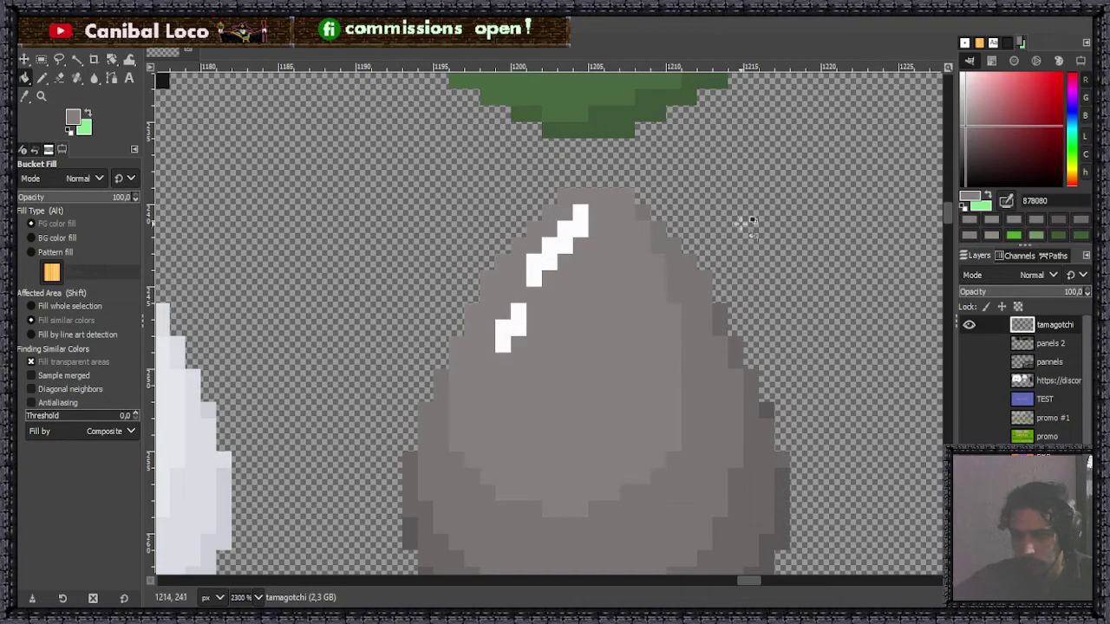
left_click(965, 126)
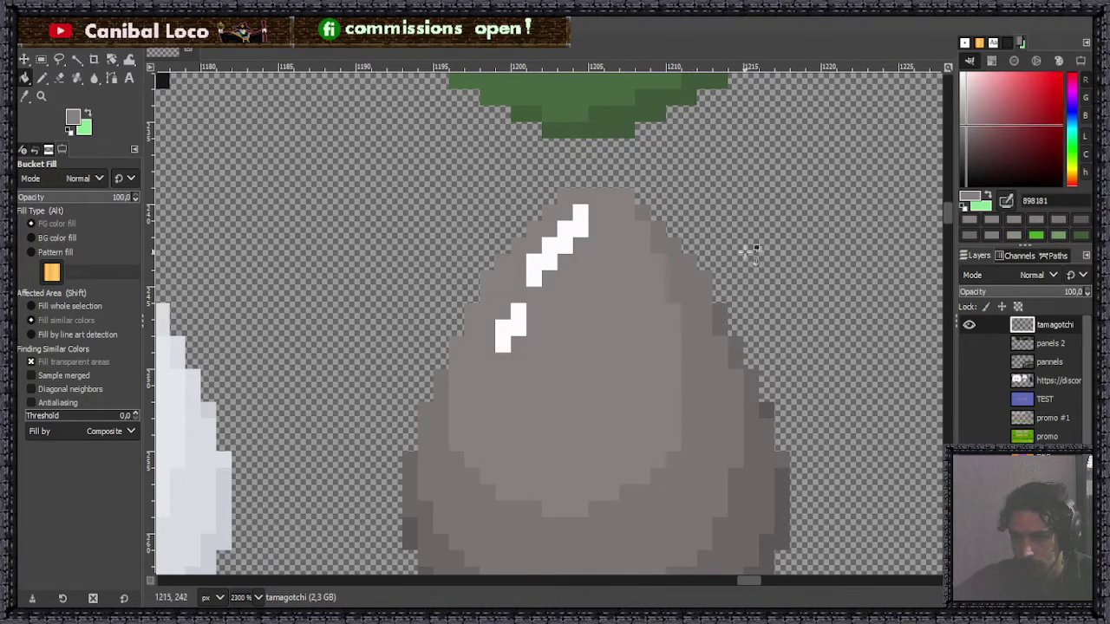
scroll(615, 277, "down", 1)
scroll(616, 277, "down", 4)
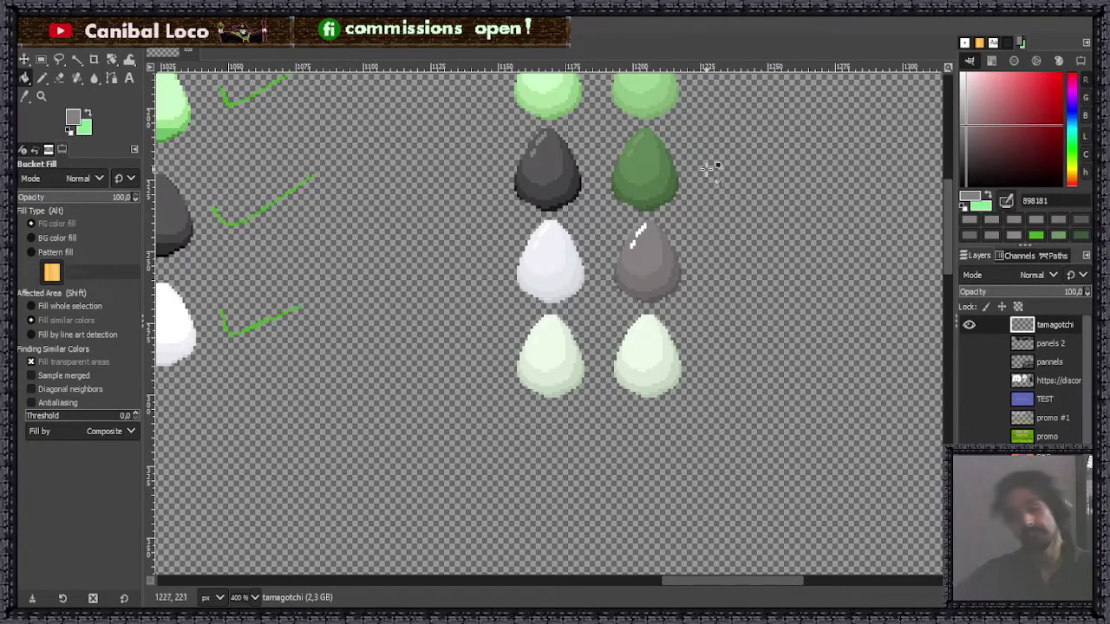
key("ctrl+s")
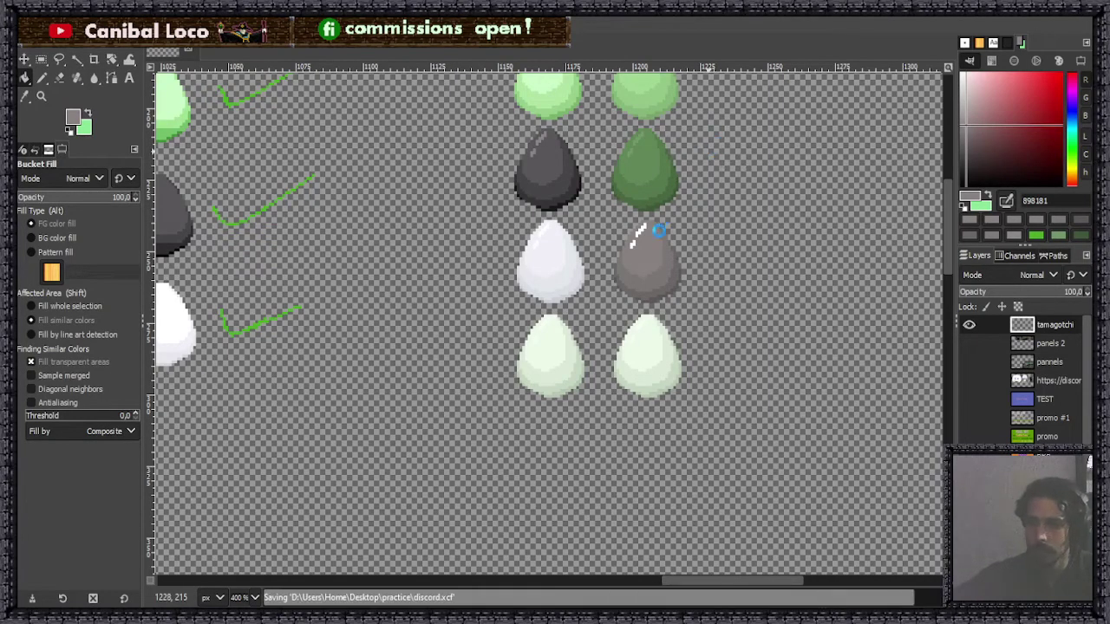
Fill the grey egg's two white highlight marks with lighter grey 979090 and save the image.
scroll(657, 231, "up", 4)
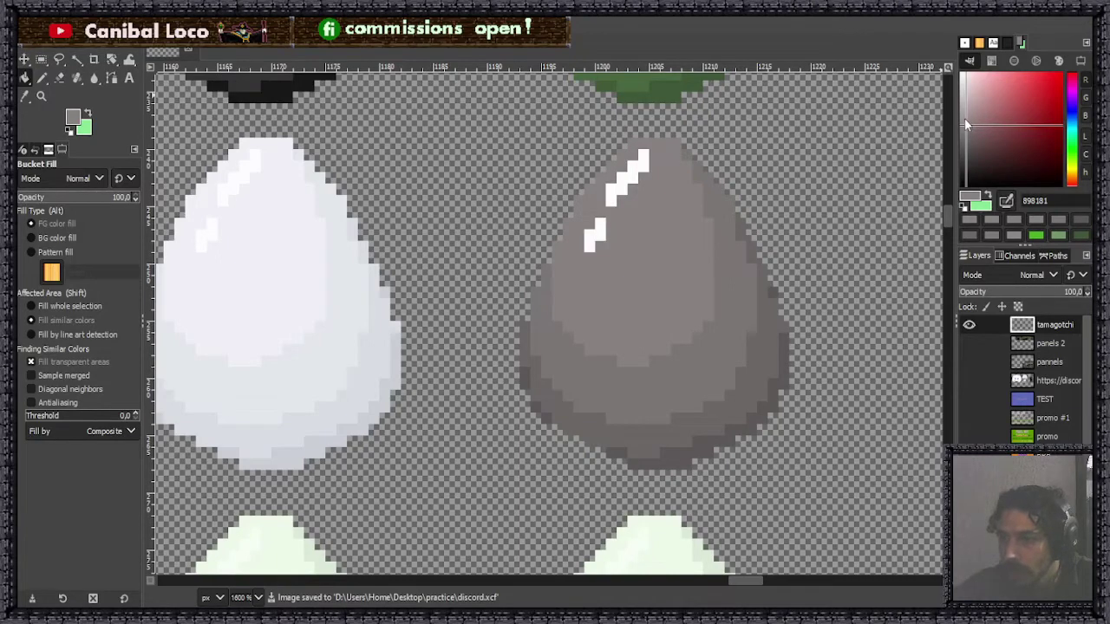
left_click(965, 119)
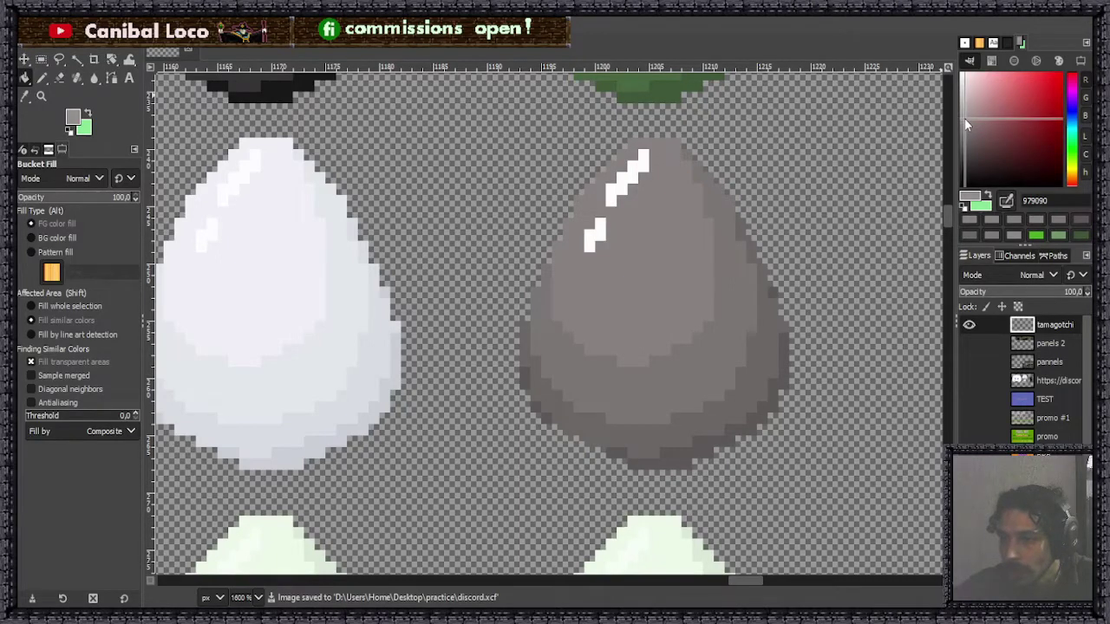
left_click(624, 178)
left_click(601, 239)
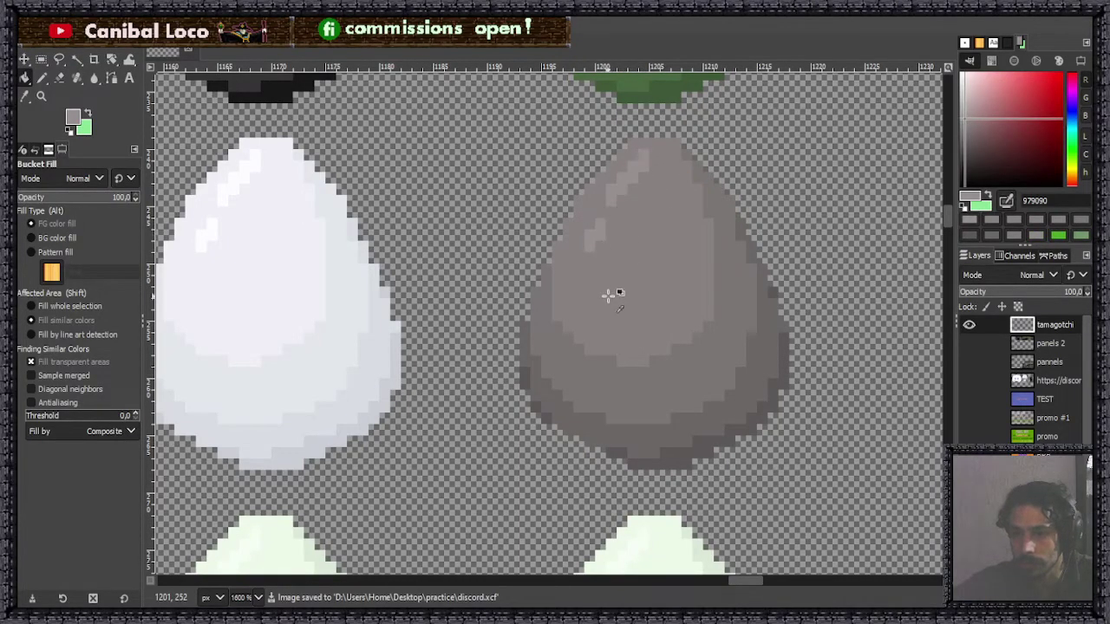
scroll(743, 168, "down", 7, "ctrl")
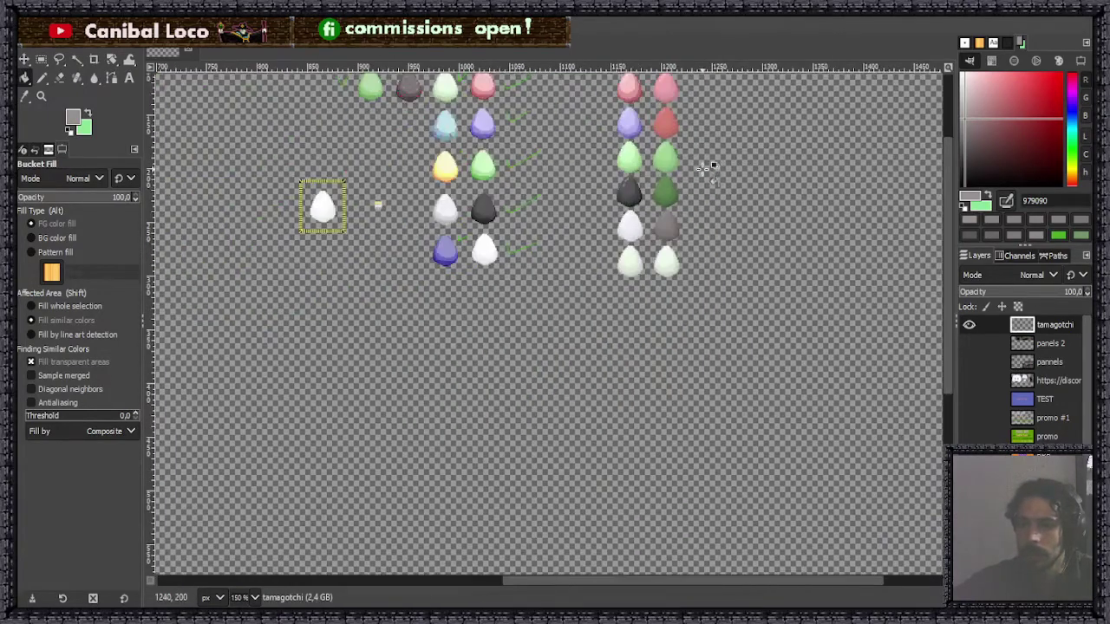
scroll(706, 168, "up", 3, "ctrl")
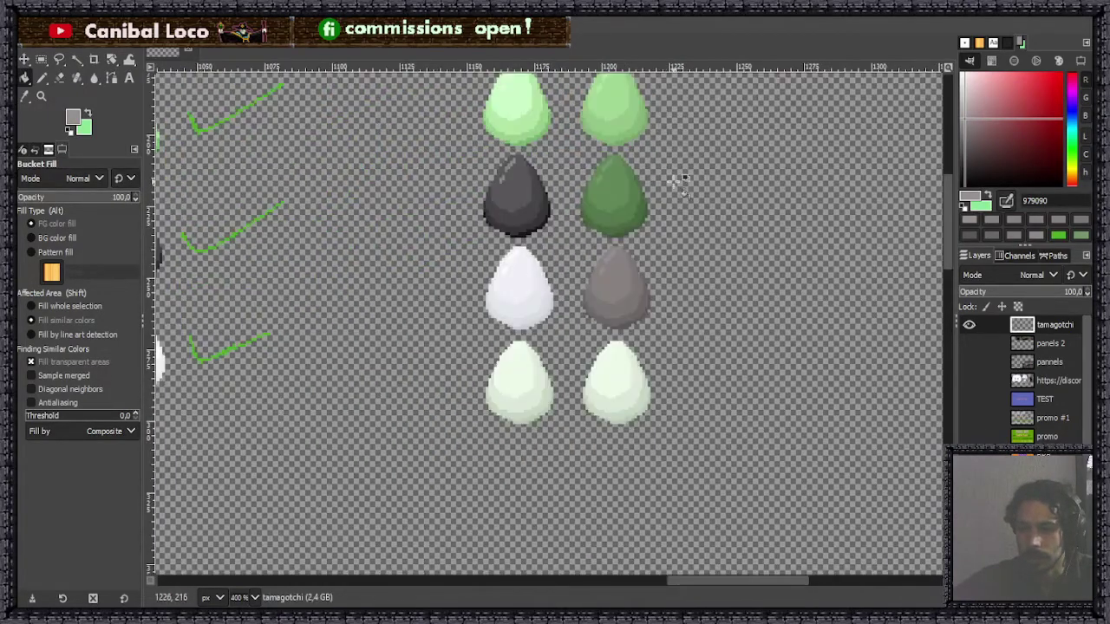
scroll(672, 181, "up", 2, "ctrl")
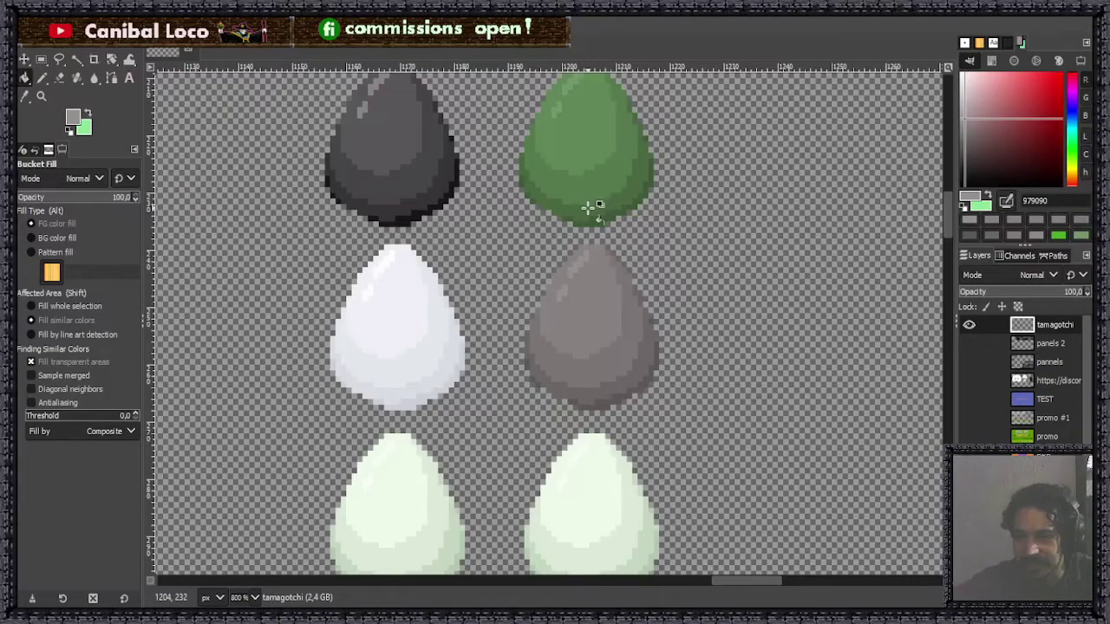
key("ctrl+s")
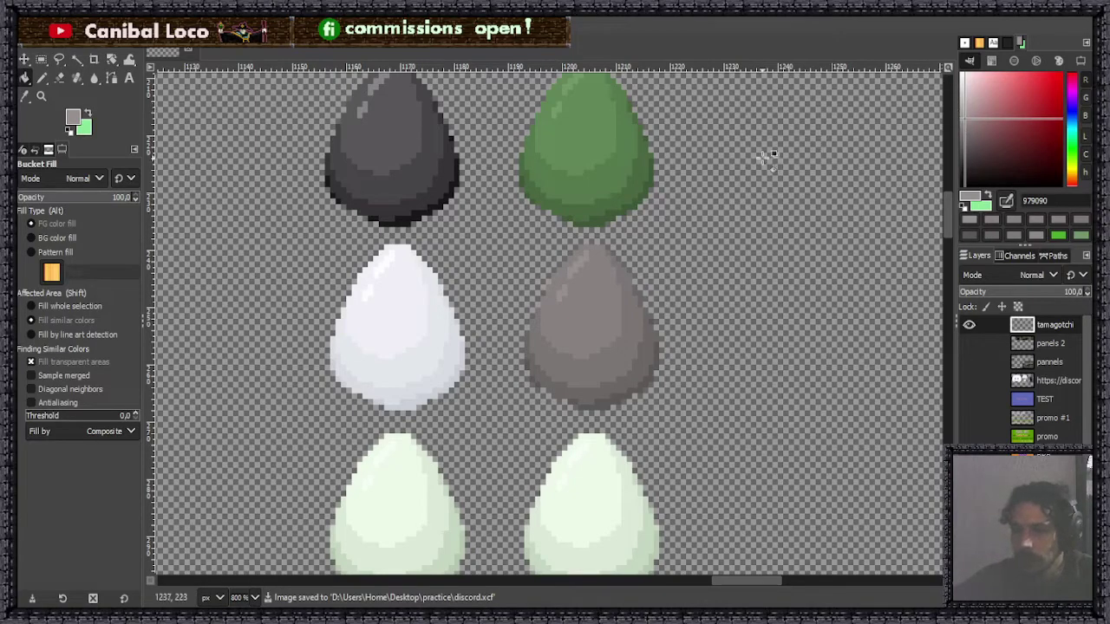
Compare the grey egg's shading with the neighbouring egg variants and save the image again.
scroll(682, 216, "down", 3)
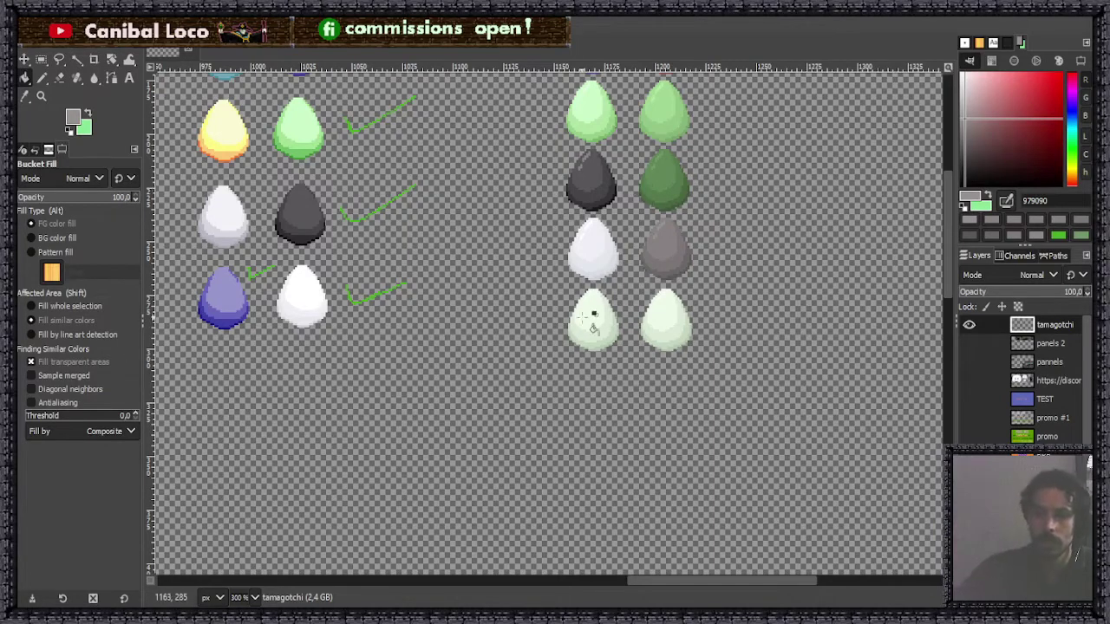
key("ctrl+s")
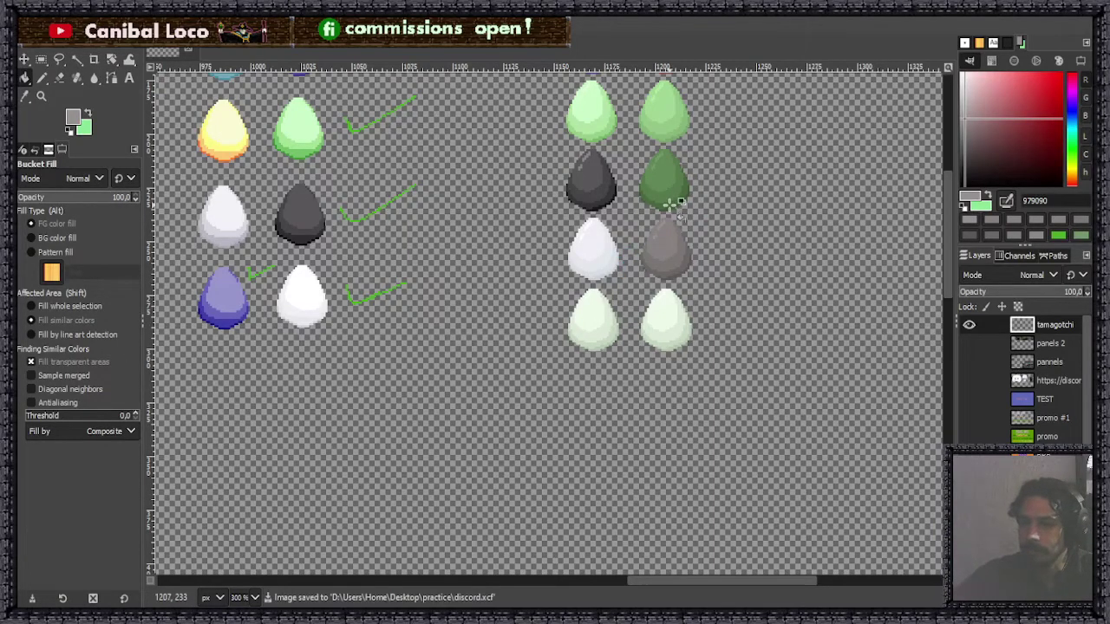
scroll(681, 217, "up", 3)
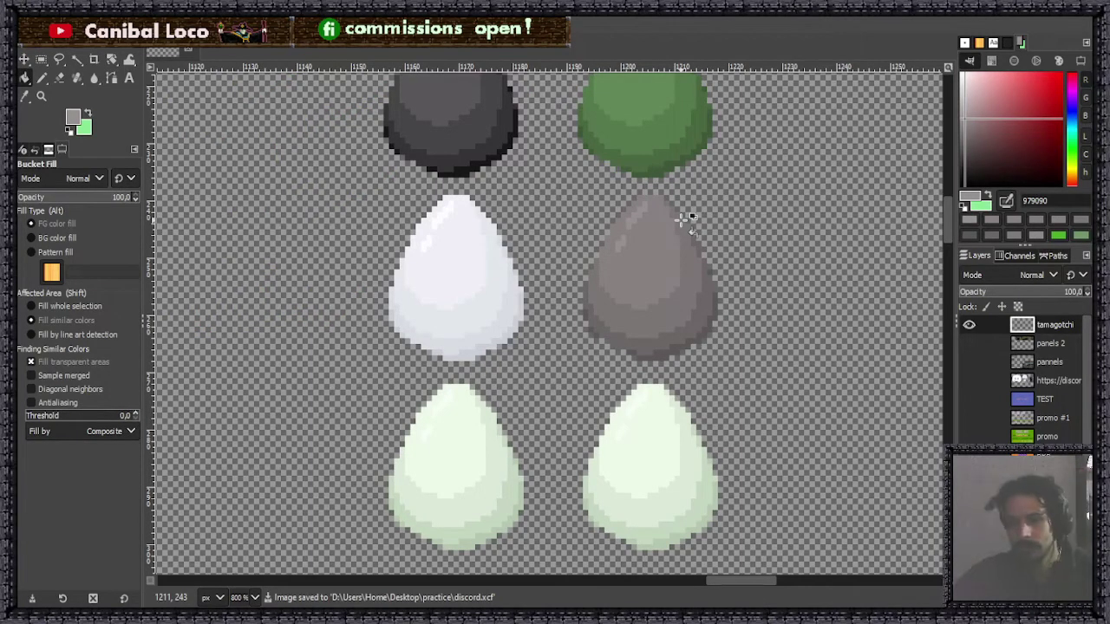
key("ctrl")
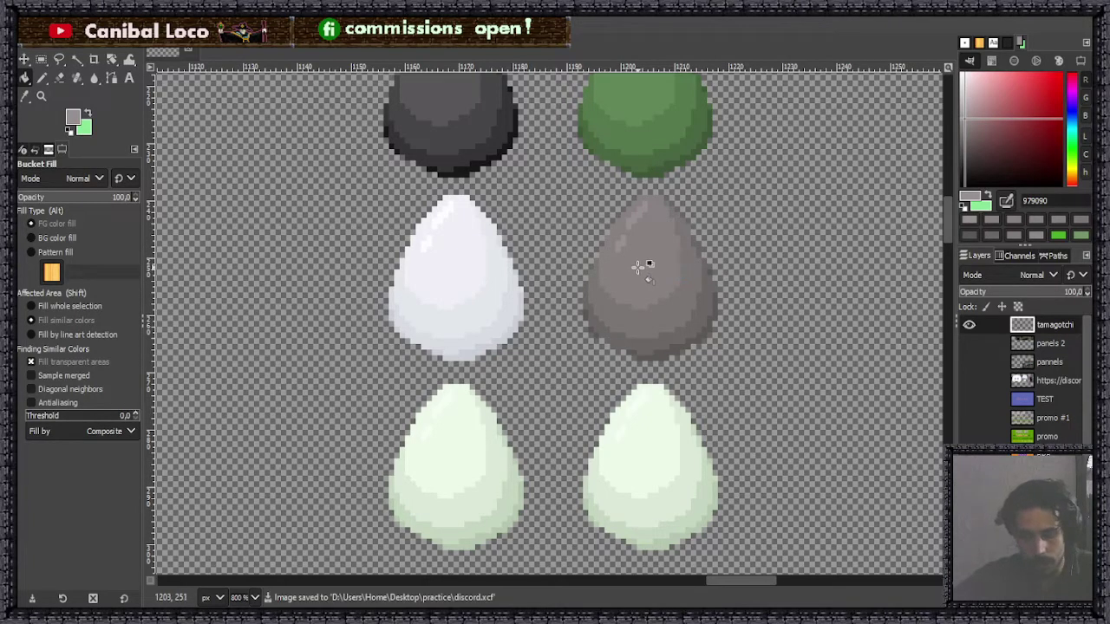
key("n")
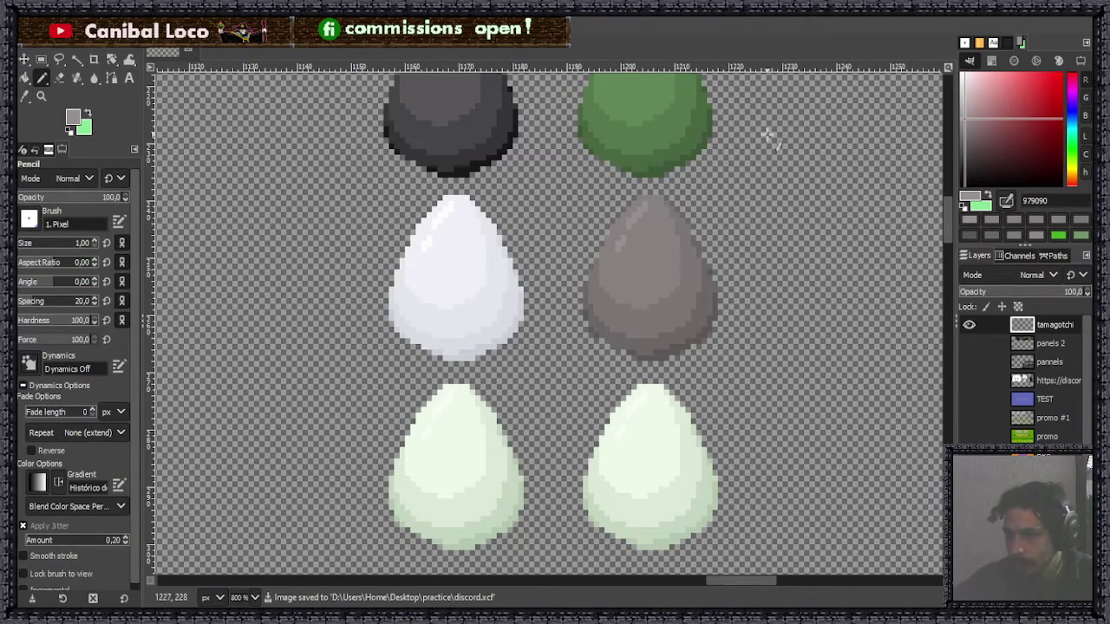
scroll(696, 169, "down", 3)
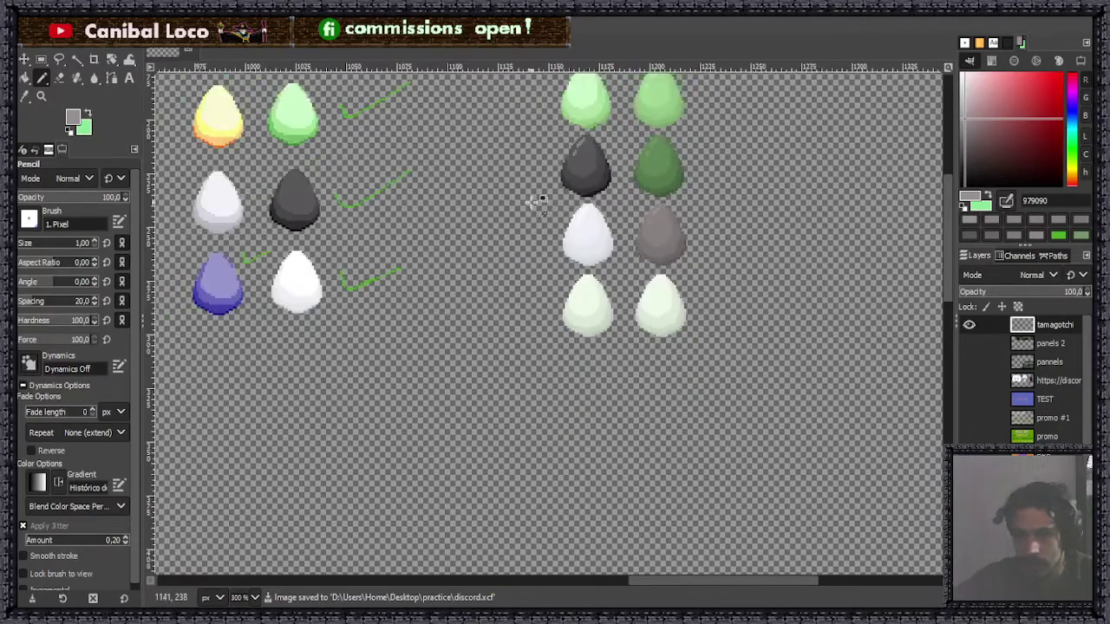
scroll(531, 203, "down", 3)
Copy a 32 × 32 px rectangular area around the grey egg and clear the selection.
scroll(607, 182, "up", 8)
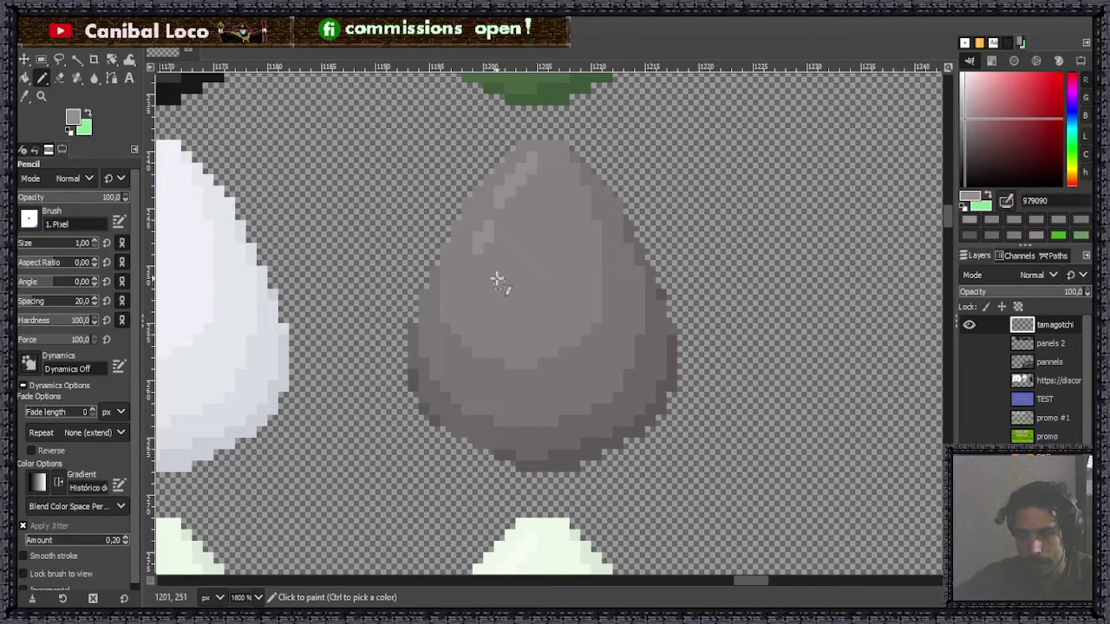
key("r")
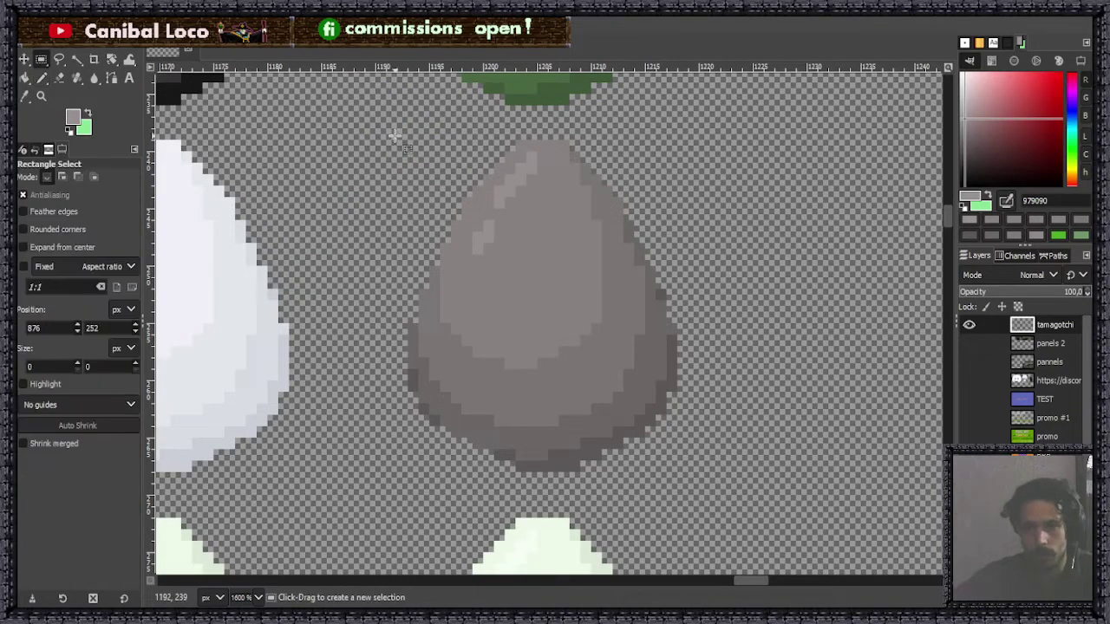
mouse_move(355, 118)
left_mouse_down()
mouse_move(399, 130)
mouse_move(685, 443)
mouse_move(698, 493)
mouse_move(698, 479)
left_mouse_up()
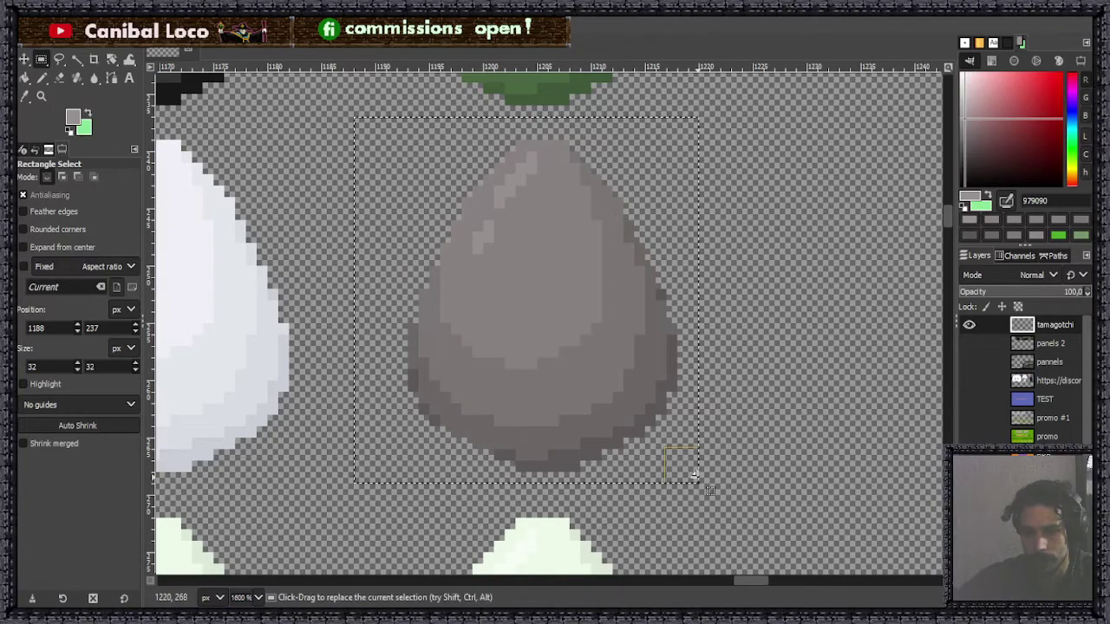
key("ctrl+c")
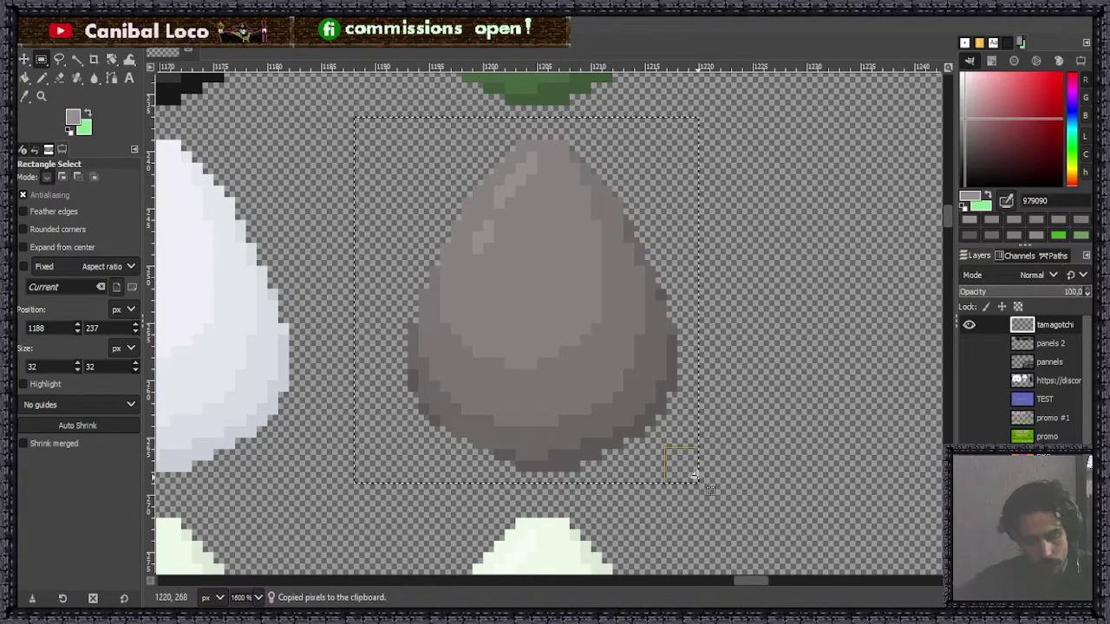
left_click(780, 317)
Paste the copied grey egg, place and anchor it in the empty area below the two columns of variants, and save the image.
scroll(564, 343, "down", 6)
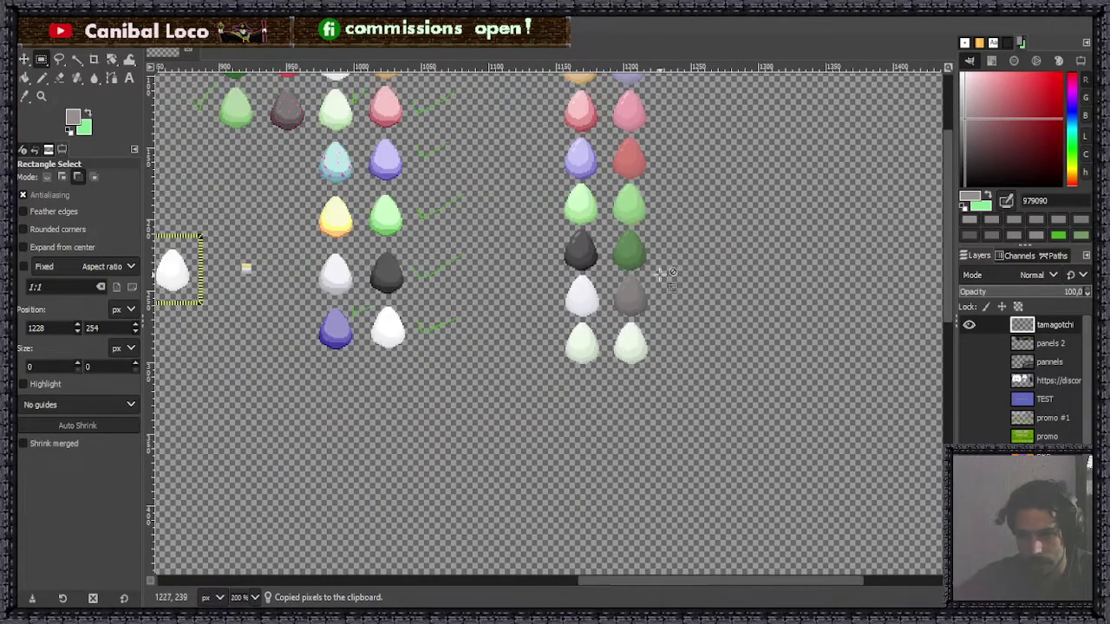
scroll(597, 281, "down", 3)
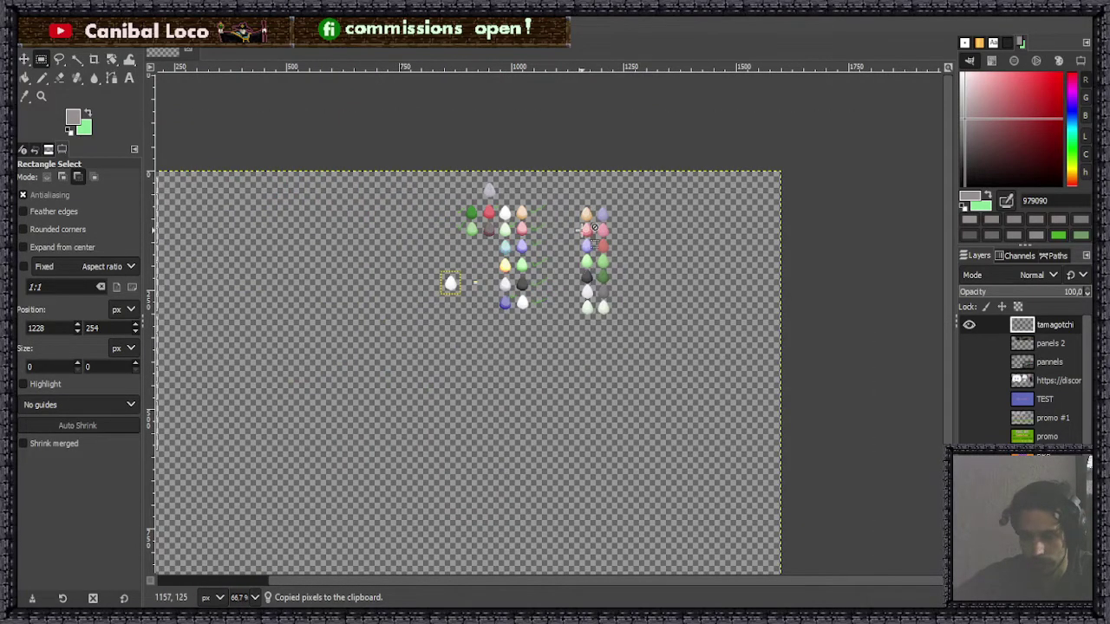
scroll(607, 325, "up", 4)
key("ctrl+v")
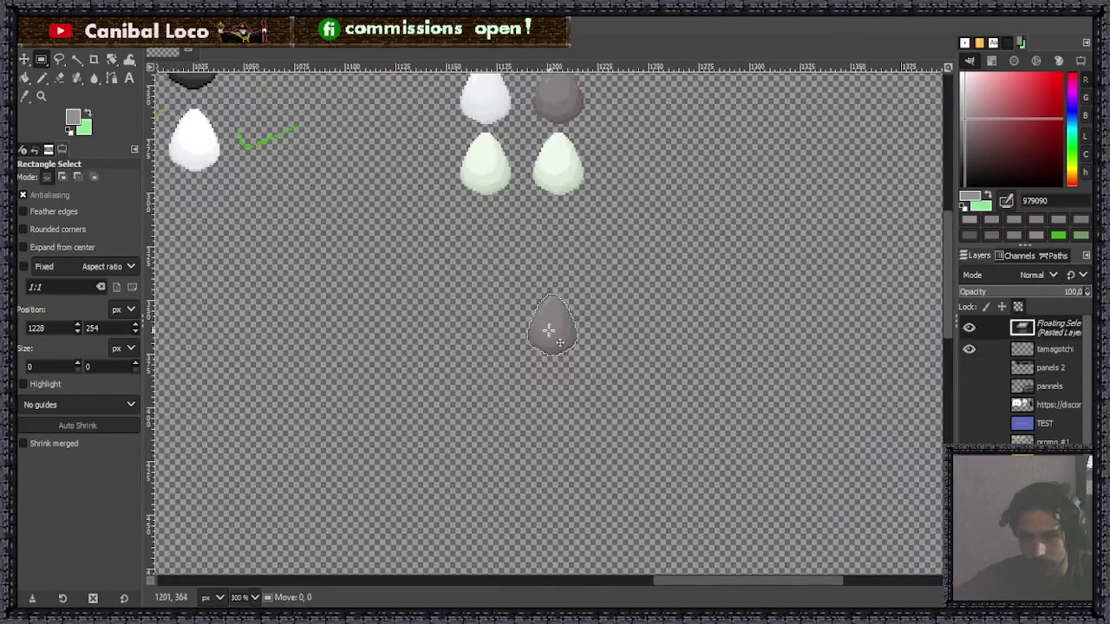
left_click_drag(548, 331, 522, 299)
left_click(604, 292)
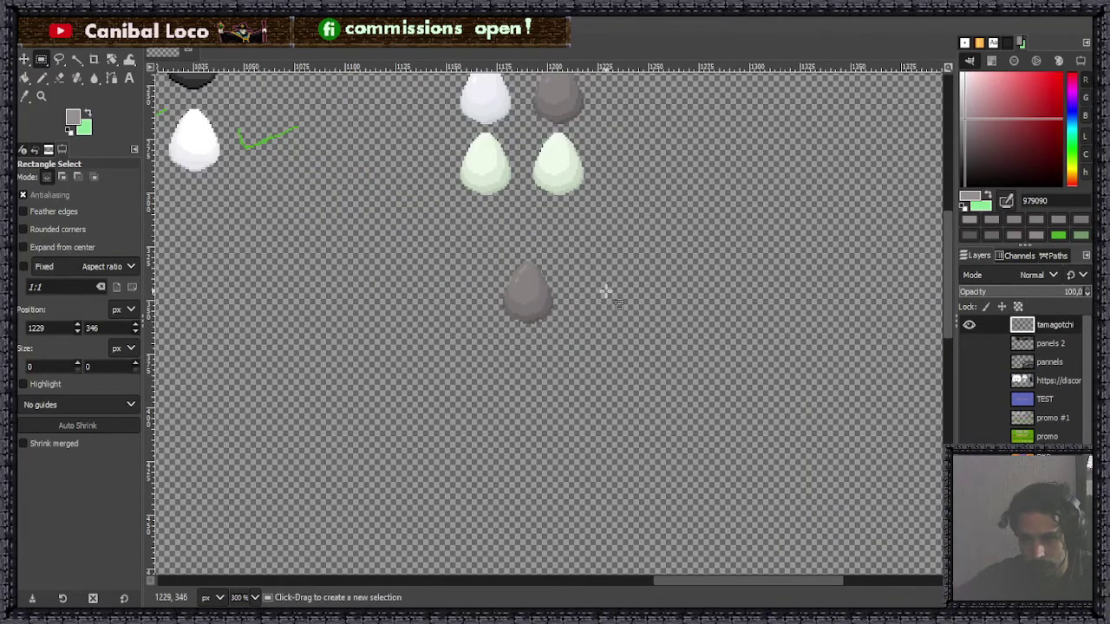
scroll(564, 282, "down", 4)
key("ctrl+s")
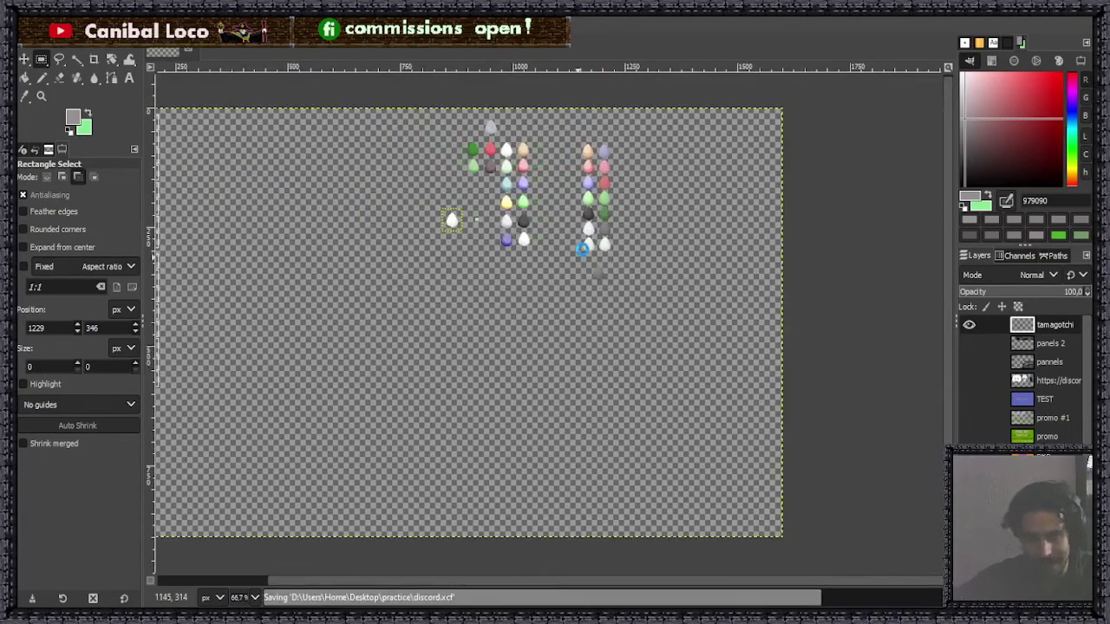
Examine both columns of recoloured eggs from the orange and lilac pair down to the pale green pair, saving the image along the way.
scroll(617, 206, "up", 1)
scroll(634, 206, "up", 2)
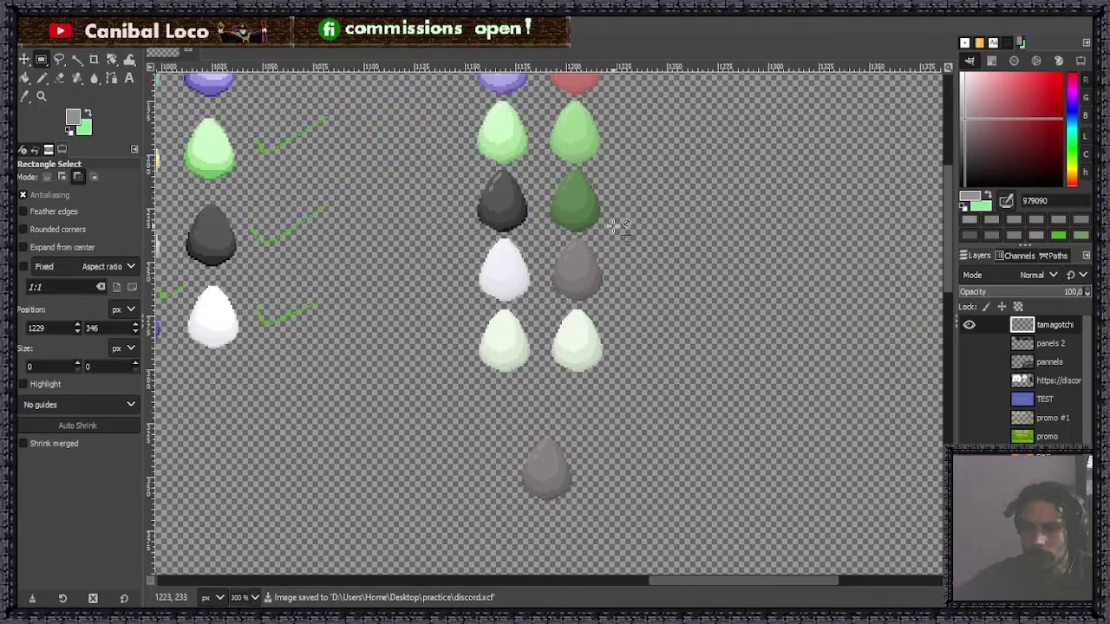
scroll(562, 221, "down", 2)
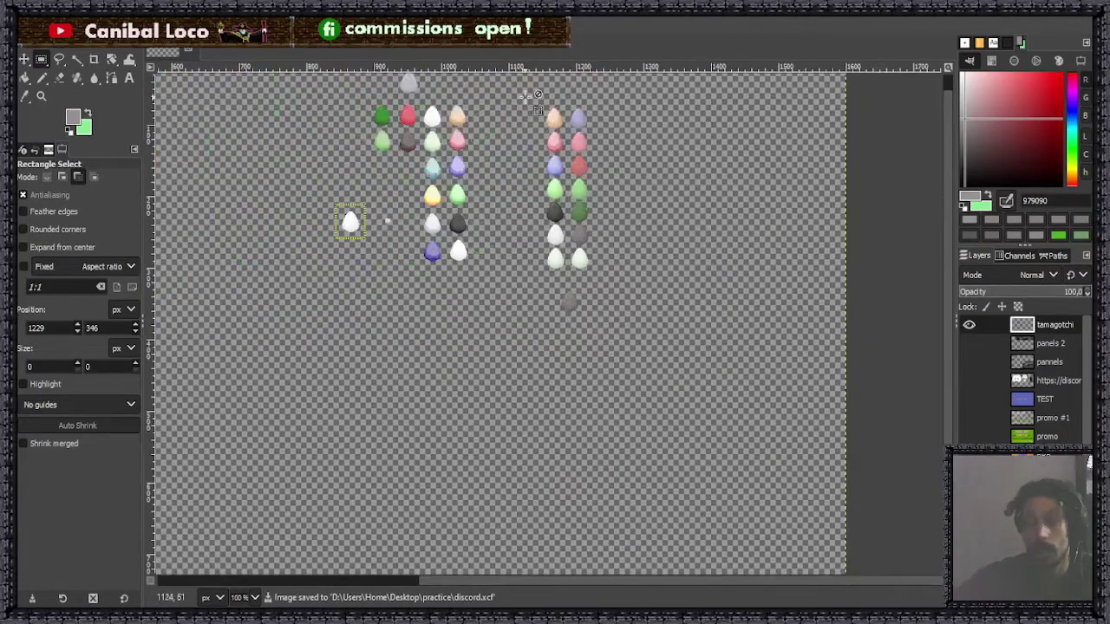
scroll(516, 124, "up", 3)
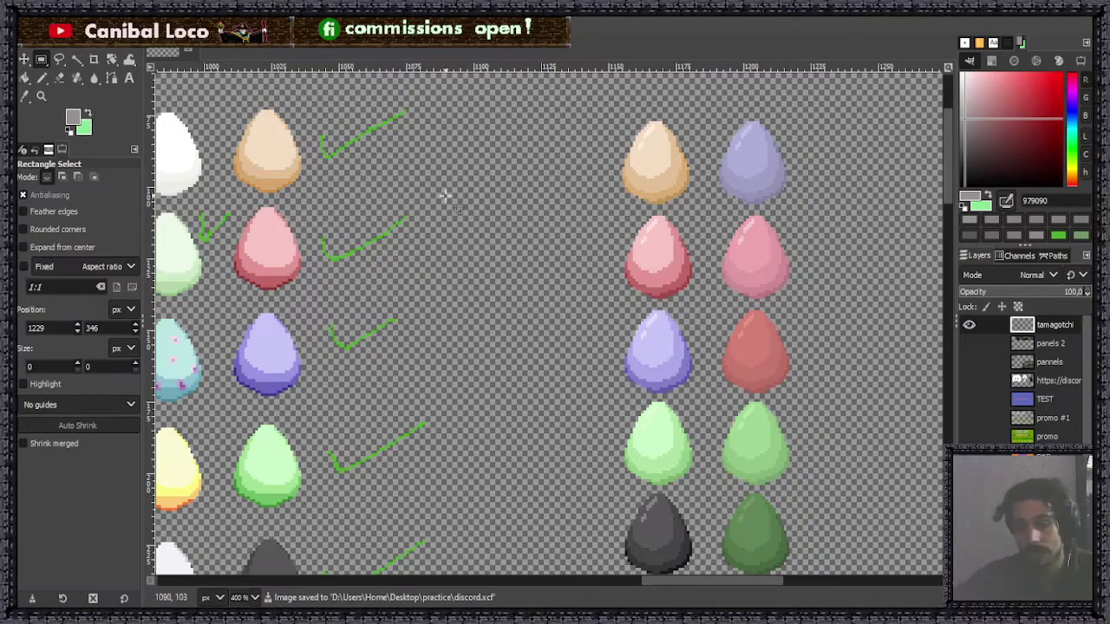
key("ctrl+s")
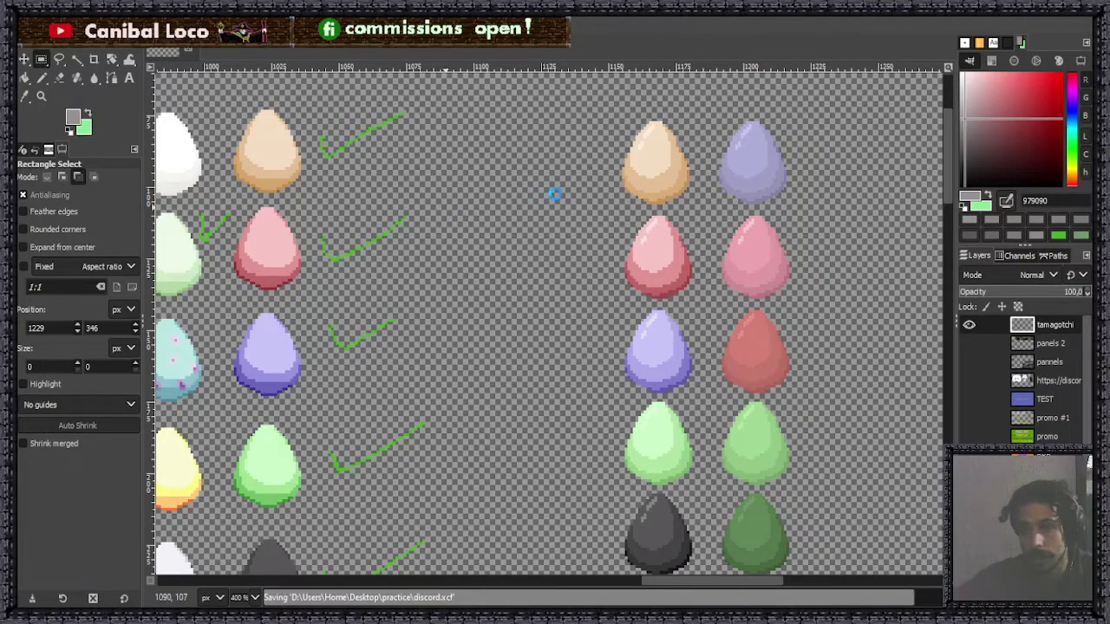
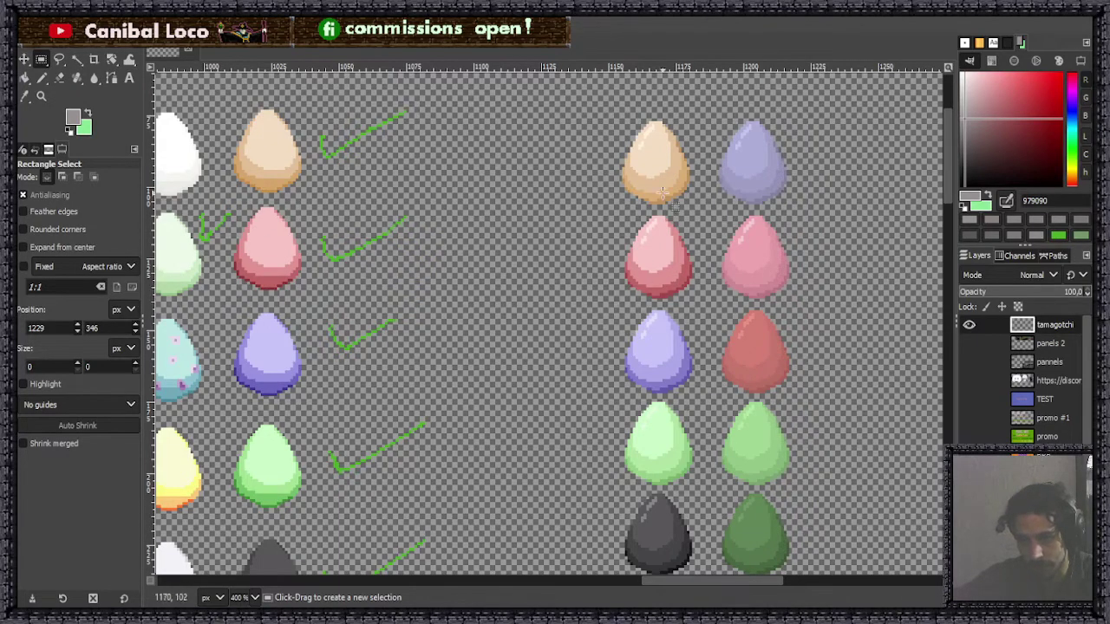
key("1")
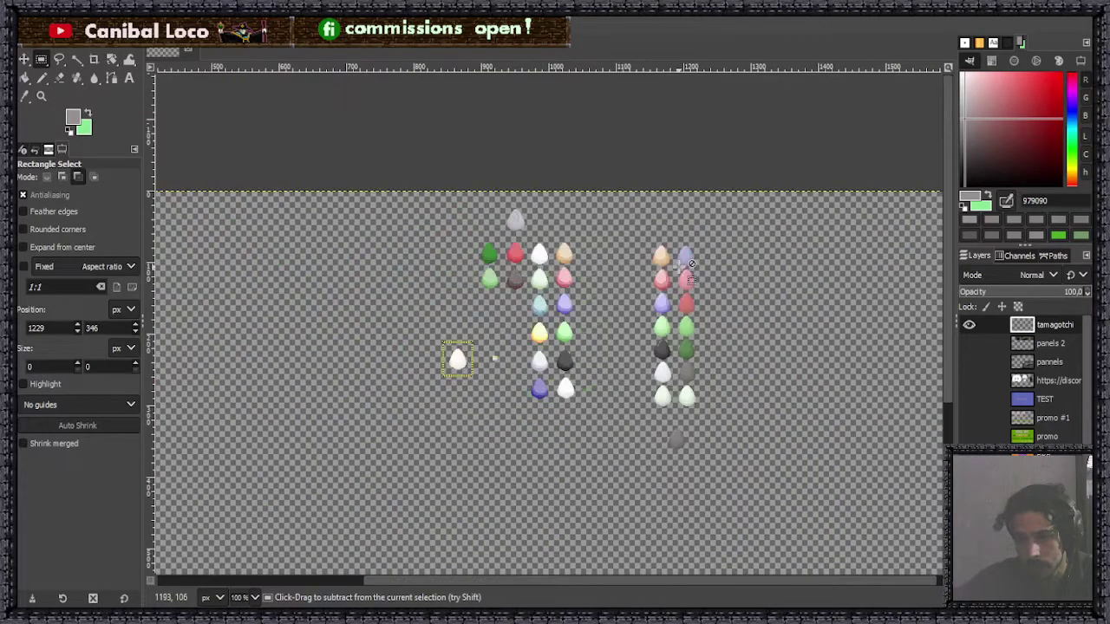
scroll(711, 414, "up", 3, "ctrl")
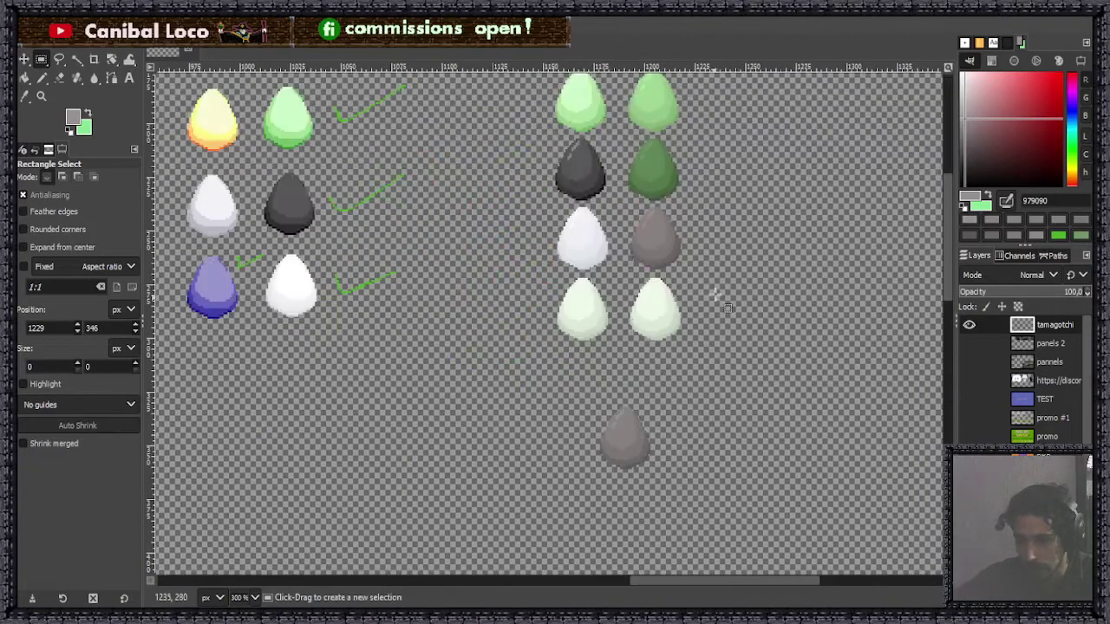
scroll(713, 298, "up", 3)
scroll(713, 305, "up", 3)
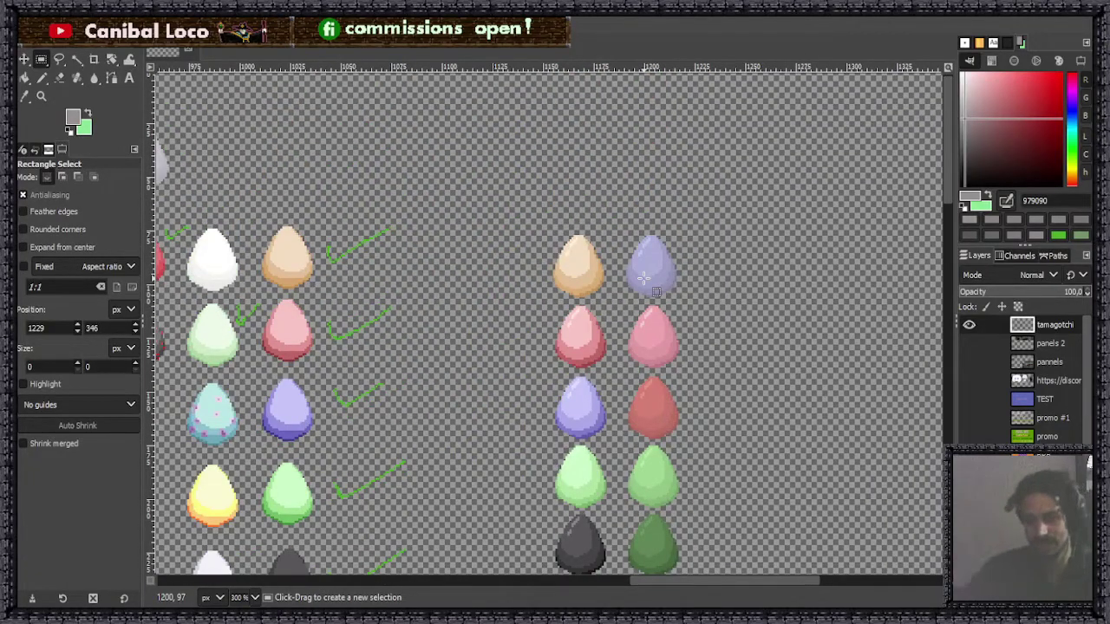
scroll(596, 411, "down", 3, "ctrl")
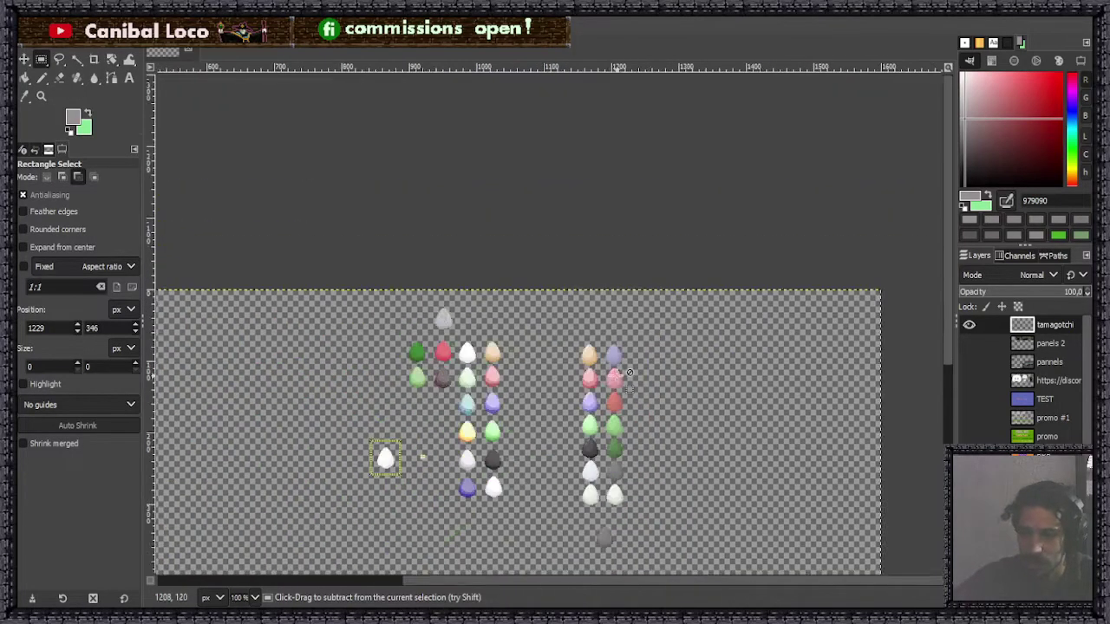
scroll(633, 463, "up", 3, "ctrl")
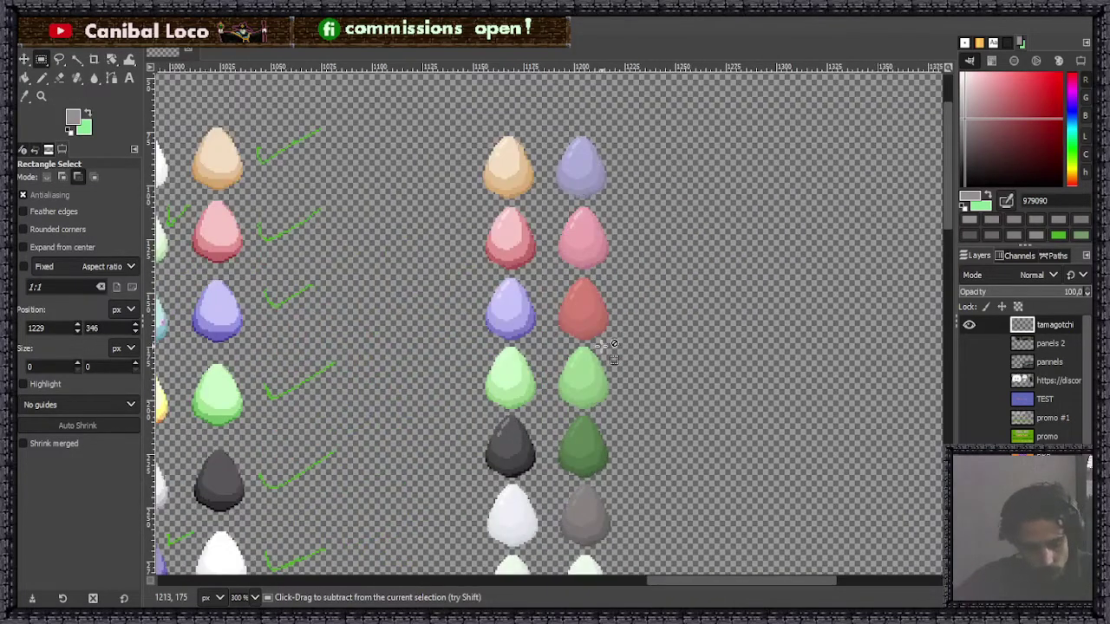
key("ctrl+s")
scroll(621, 371, "down", 2, "ctrl")
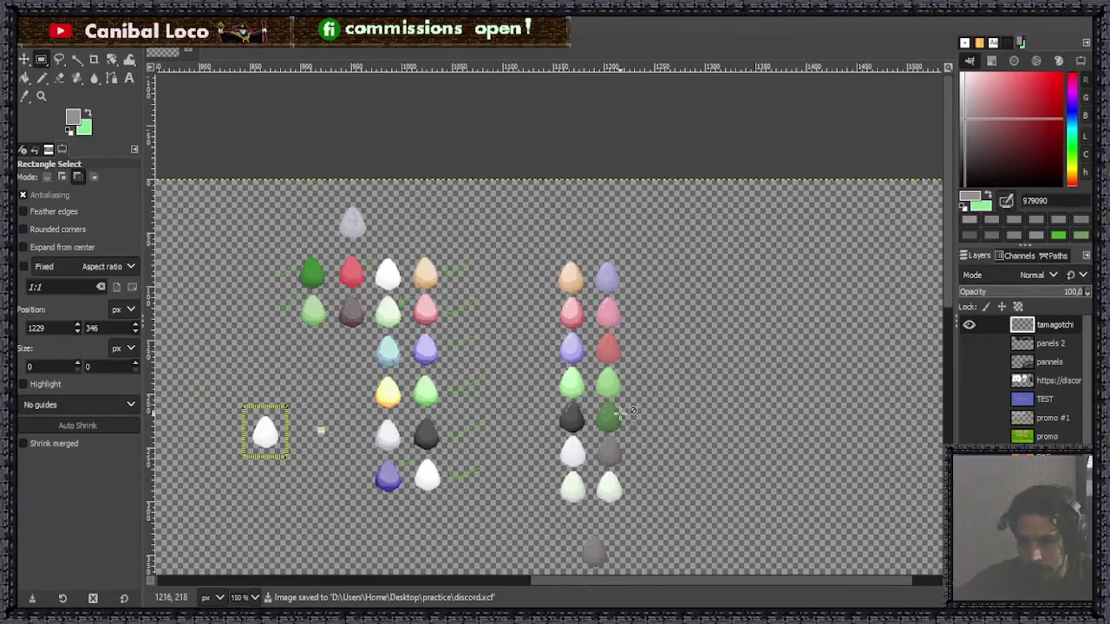
scroll(607, 484, "up", 3, "ctrl")
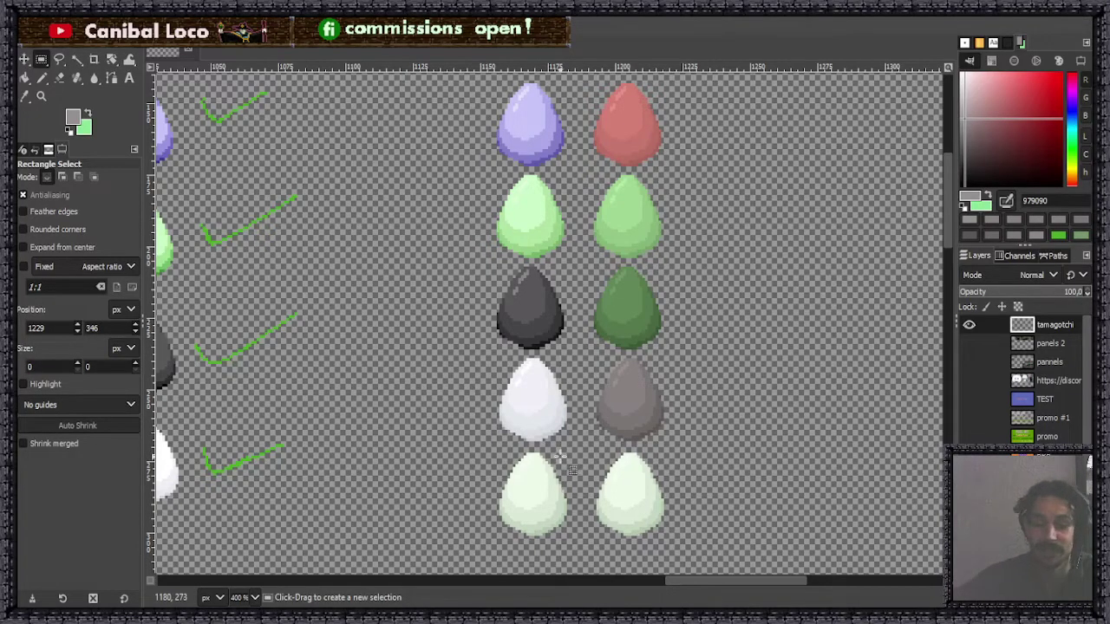
Try a small dusty pink spot in a78a8a with the Pencil on the light area of the grey egg.
left_click(975, 115)
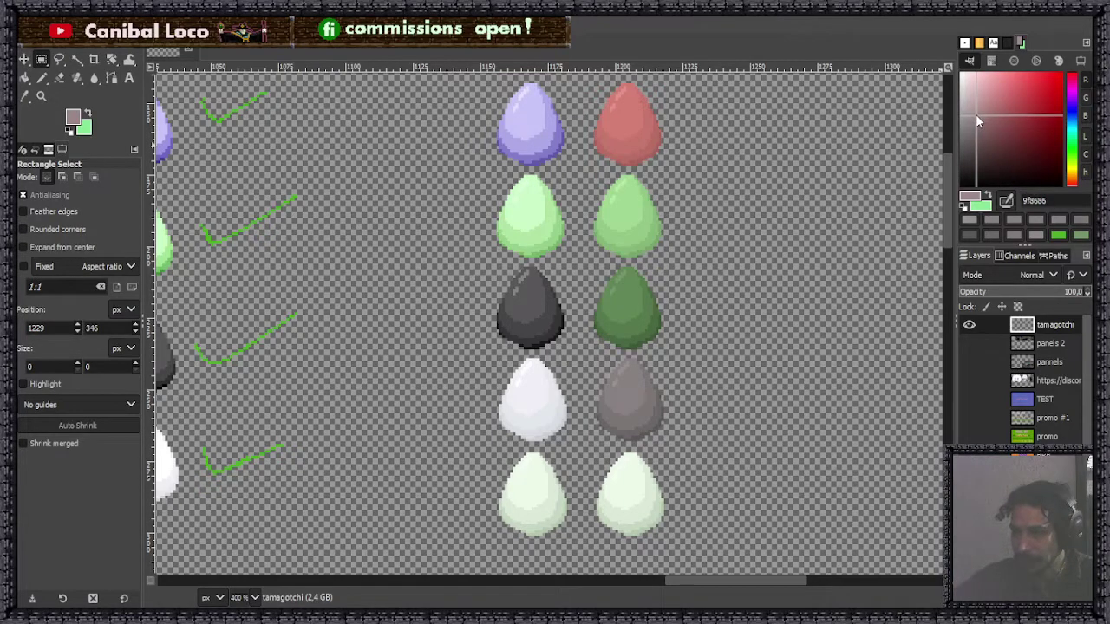
left_click(978, 112)
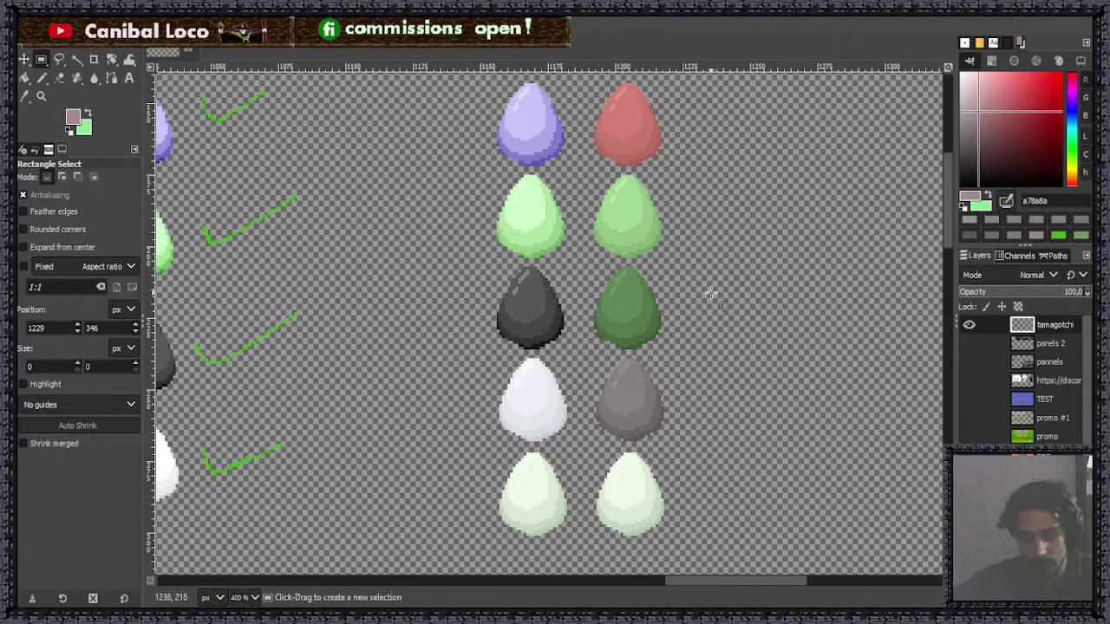
key("n")
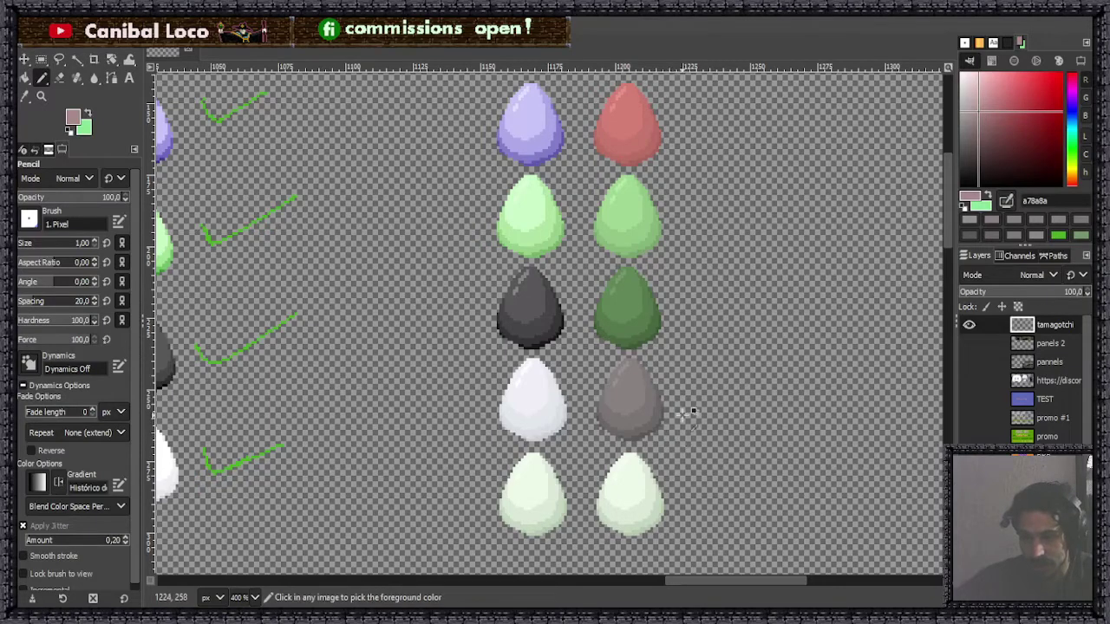
scroll(671, 415, "up", 3)
scroll(589, 327, "up", 1)
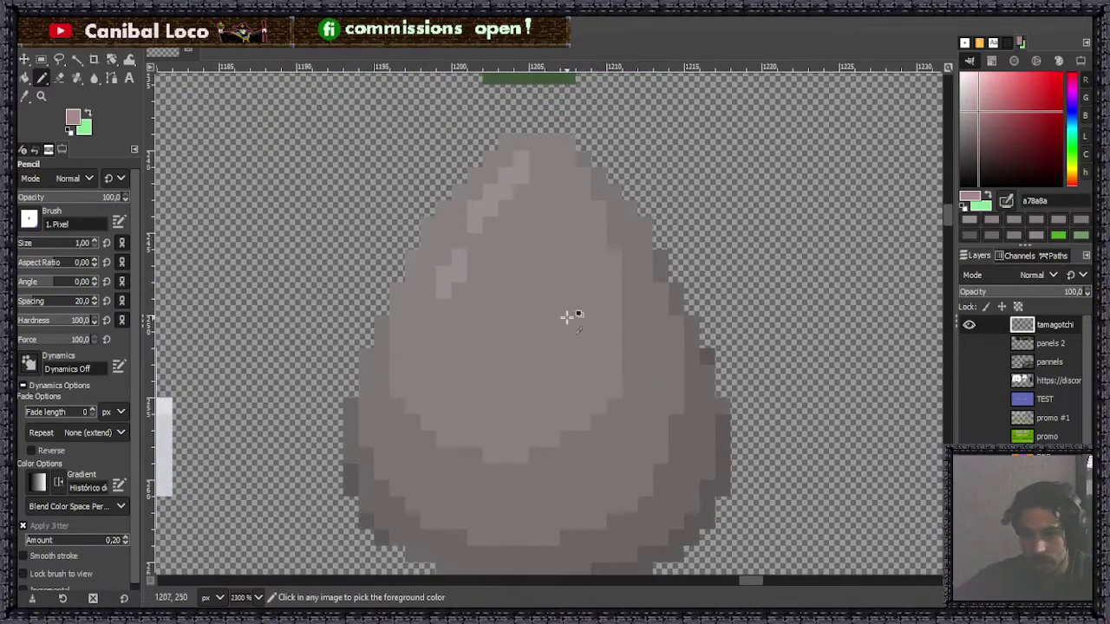
left_click(587, 277)
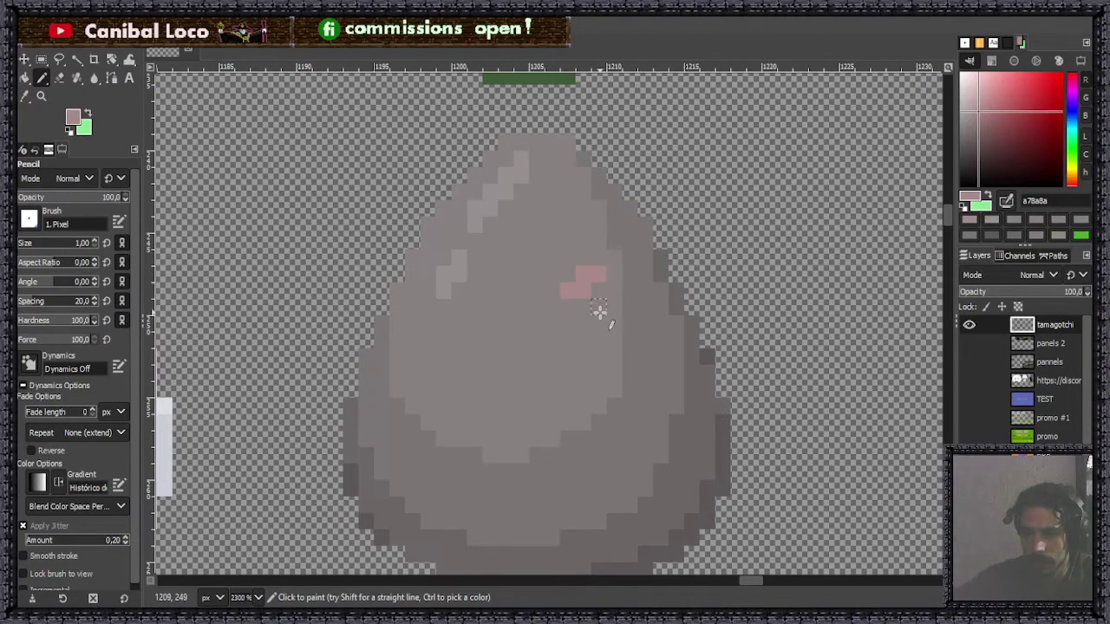
key("ctrl+z")
left_click(587, 278)
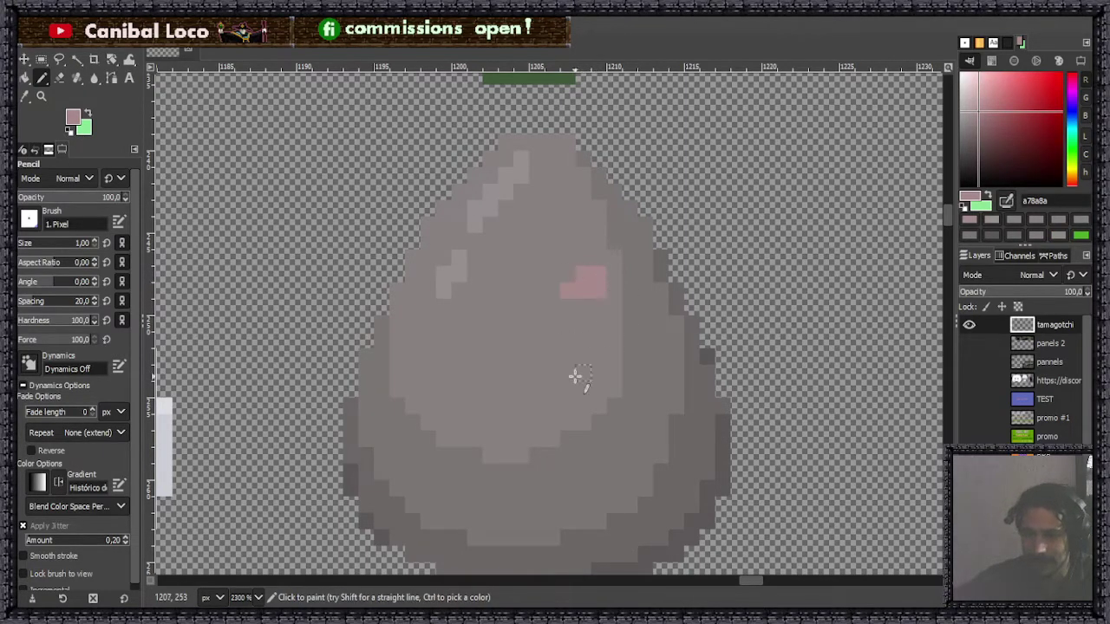
scroll(575, 377, "down", 5, "ctrl")
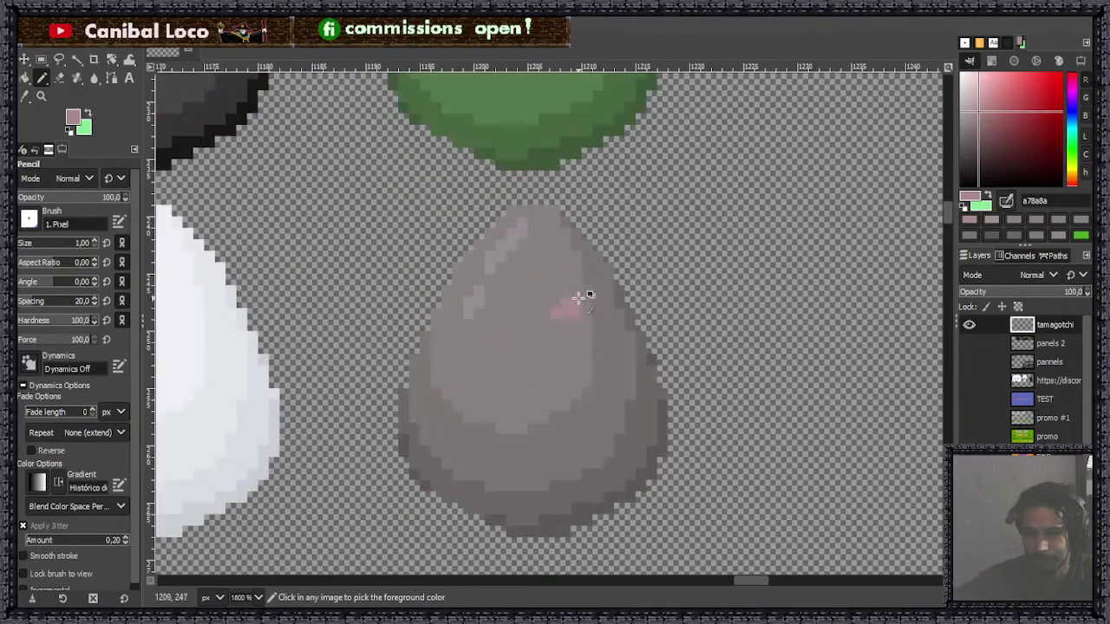
scroll(611, 282, "up", 4, "ctrl")
Shift the grey egg's sampled light tone to 897676, pencil four small spots across its light area, and save the image.
left_click(544, 310, "ctrl")
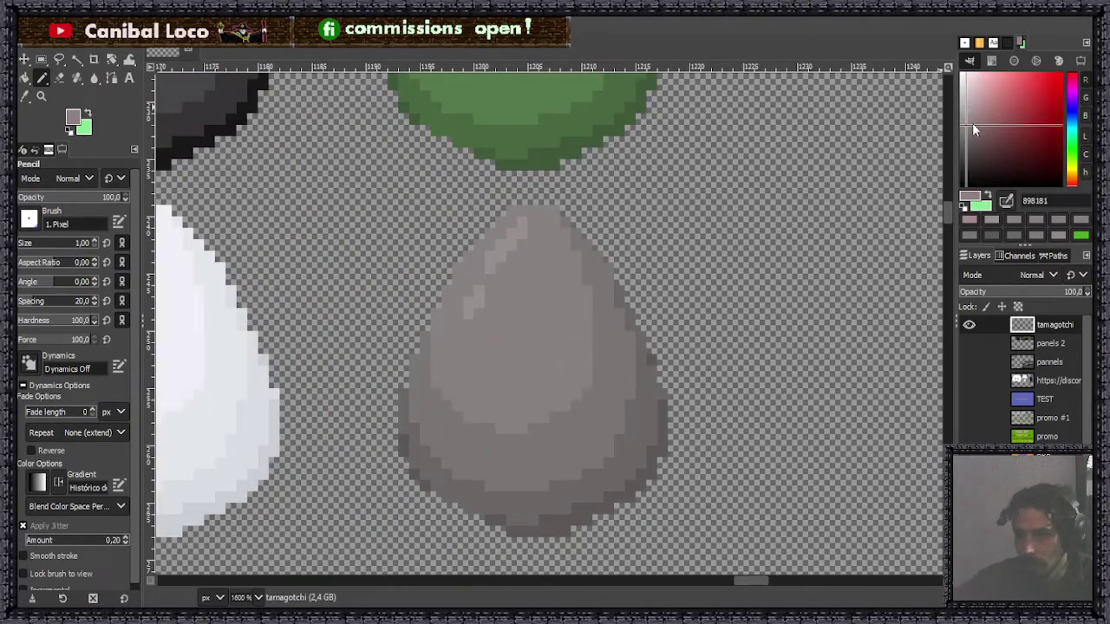
left_click_drag(968, 126, 973, 125)
left_click(558, 311)
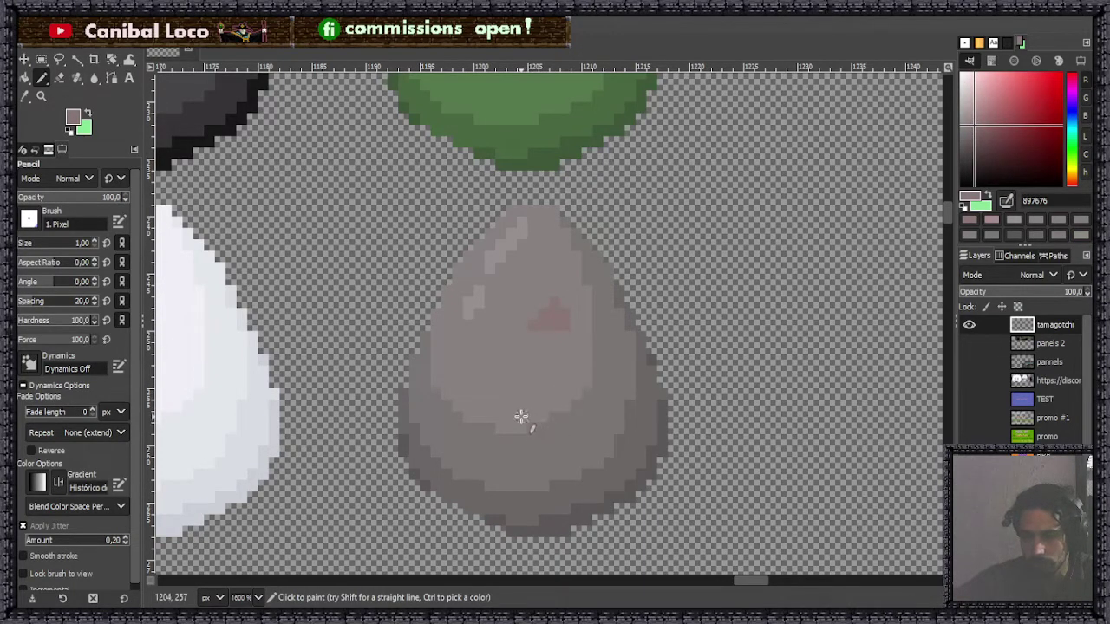
mouse_move(465, 363)
left_mouse_down()
mouse_move(463, 377)
mouse_move(490, 371)
left_mouse_up()
left_click_drag(546, 236, 549, 240)
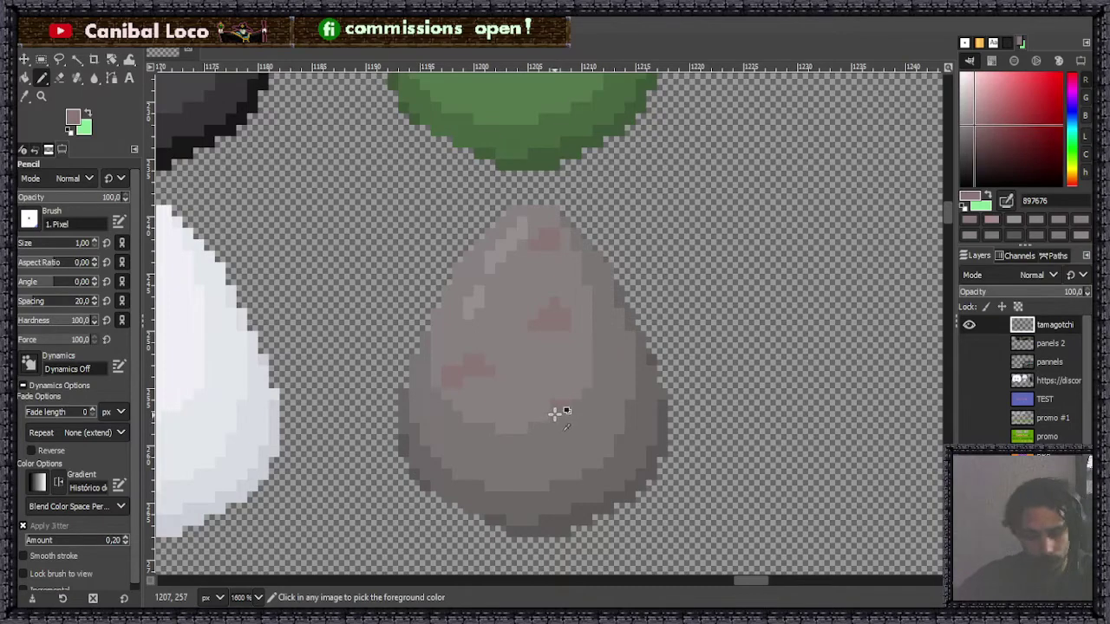
key("ctrl+s")
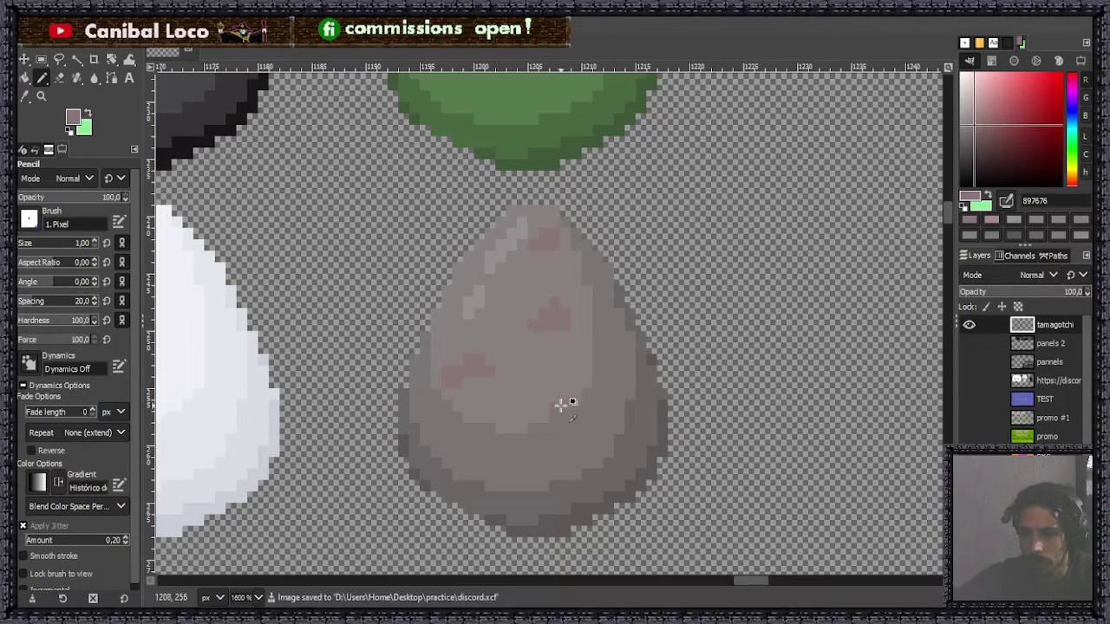
Sample the egg's mid-tone, shift it to 7c6f6f, and extend the lowest spot into the mid-tone band.
scroll(562, 404, "up", 2, "ctrl")
scroll(545, 404, "down", 3, "ctrl")
scroll(573, 401, "up", 2, "ctrl")
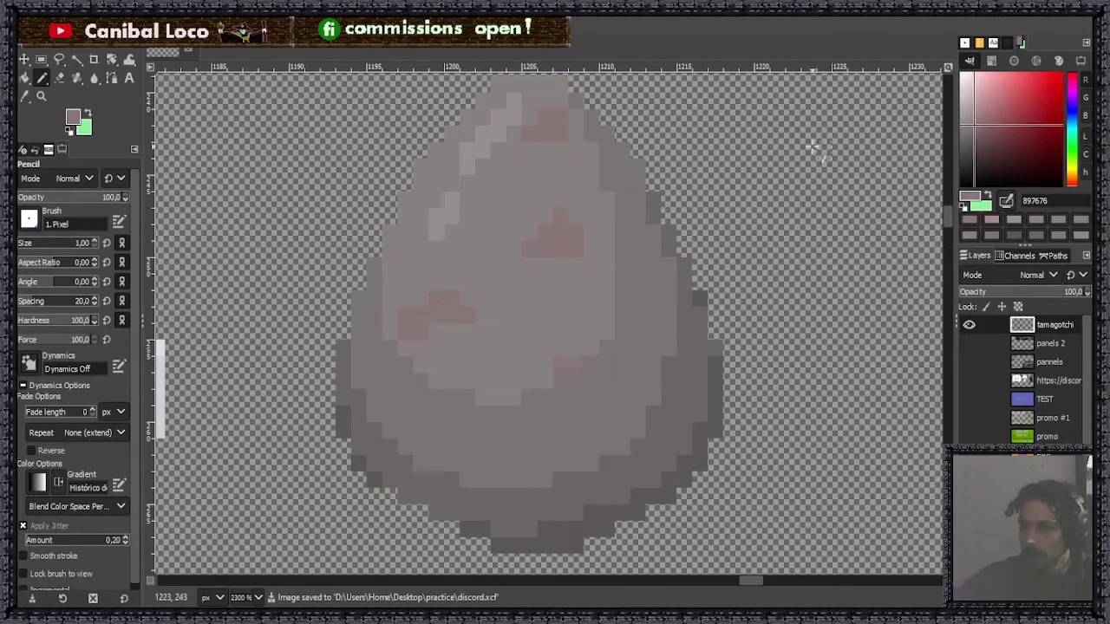
left_click(586, 392, "ctrl")
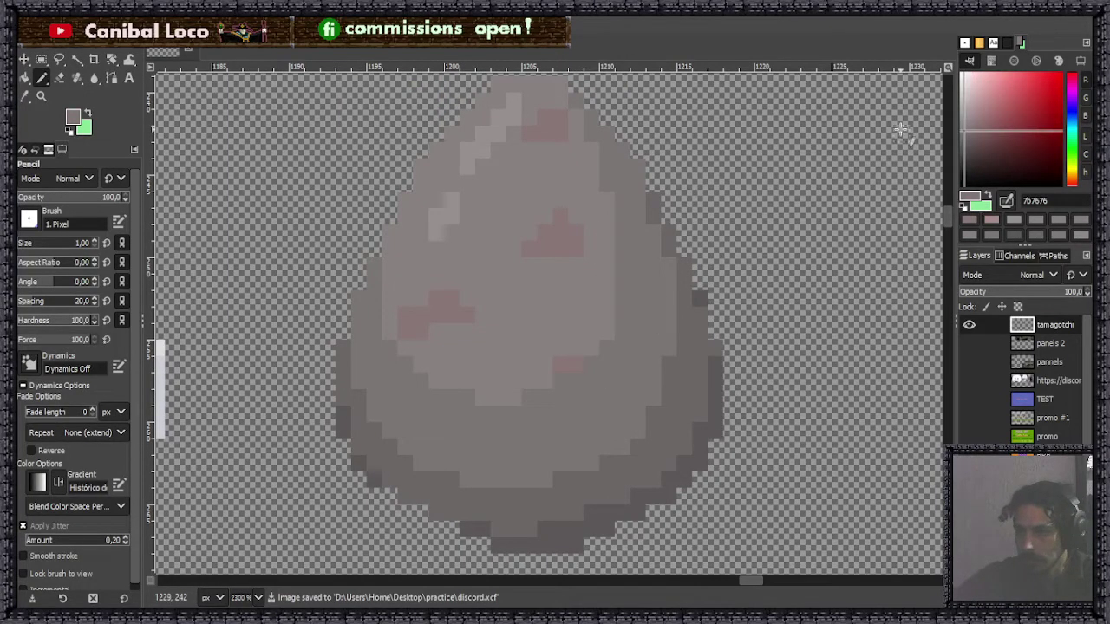
left_click(974, 137)
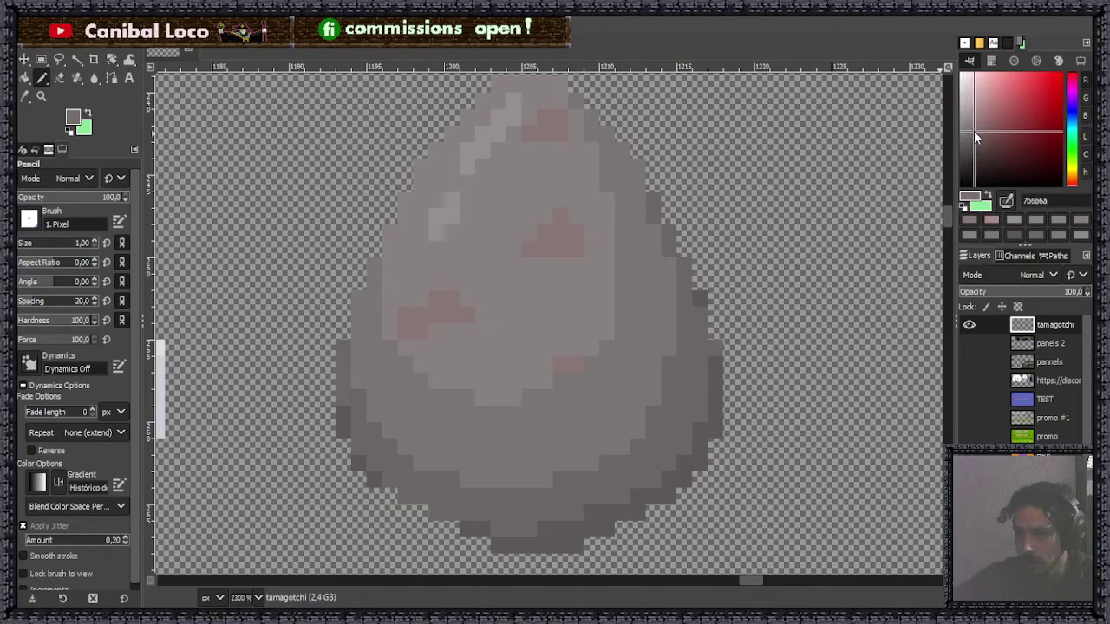
left_click(968, 134)
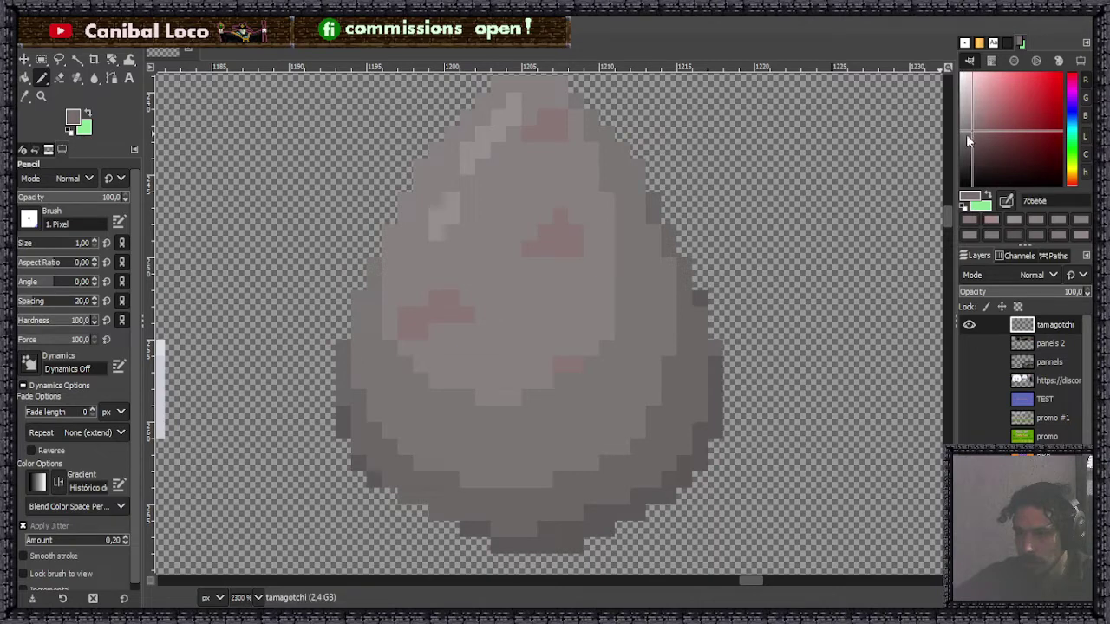
left_click(560, 402, "ctrl")
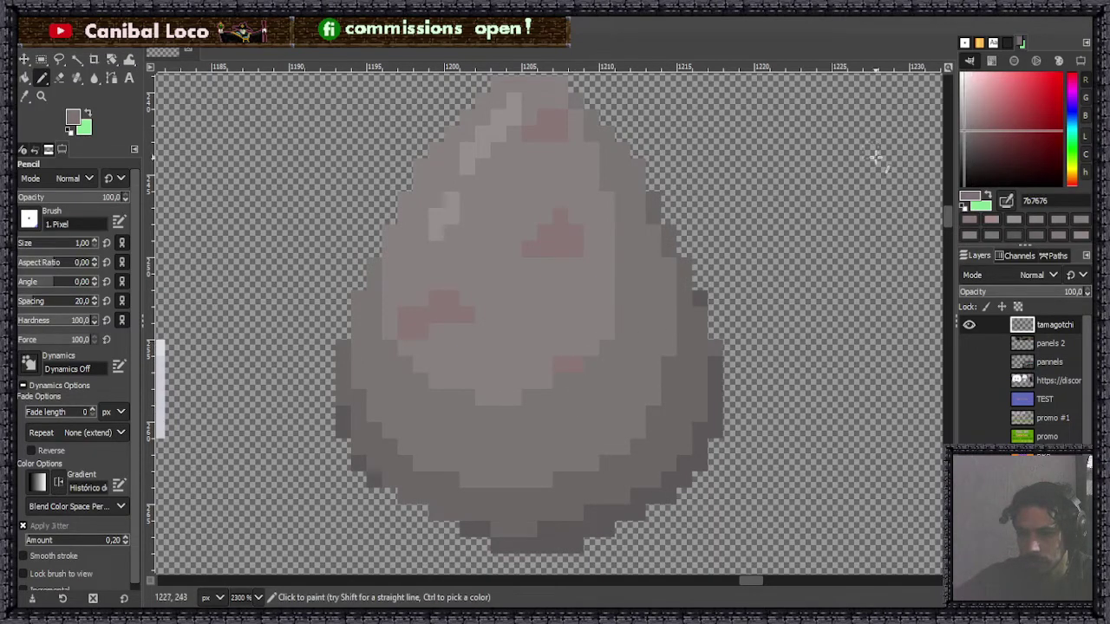
left_click(971, 132)
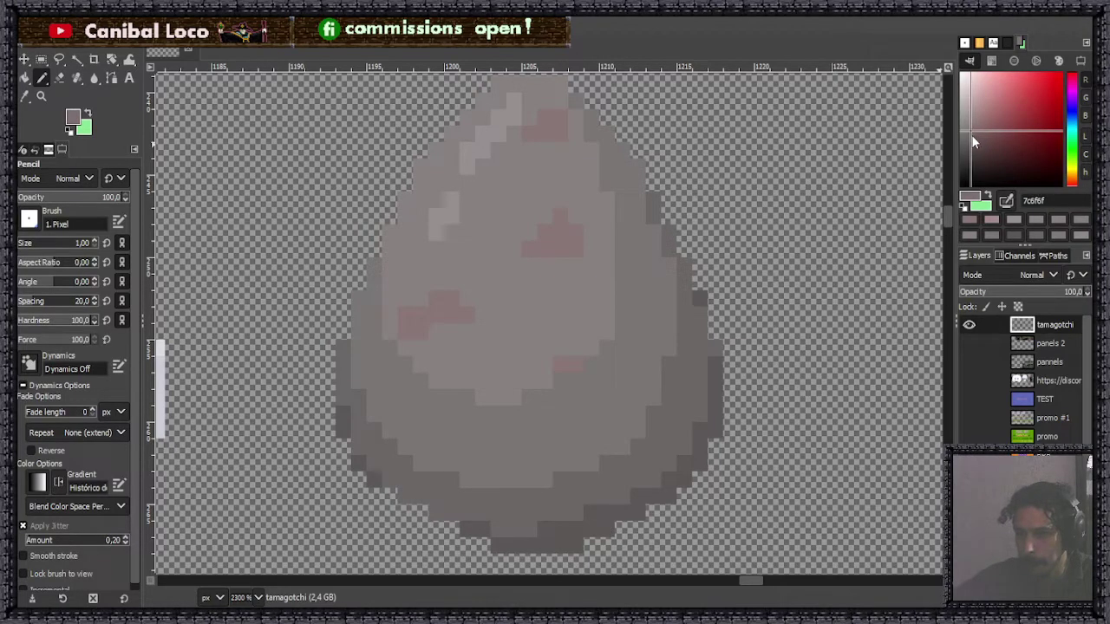
left_click(563, 379)
Change the spot shade to 7b6a6a and repaint the part of the lowest spot lying in the mid-tone band.
scroll(607, 386, "down", 4)
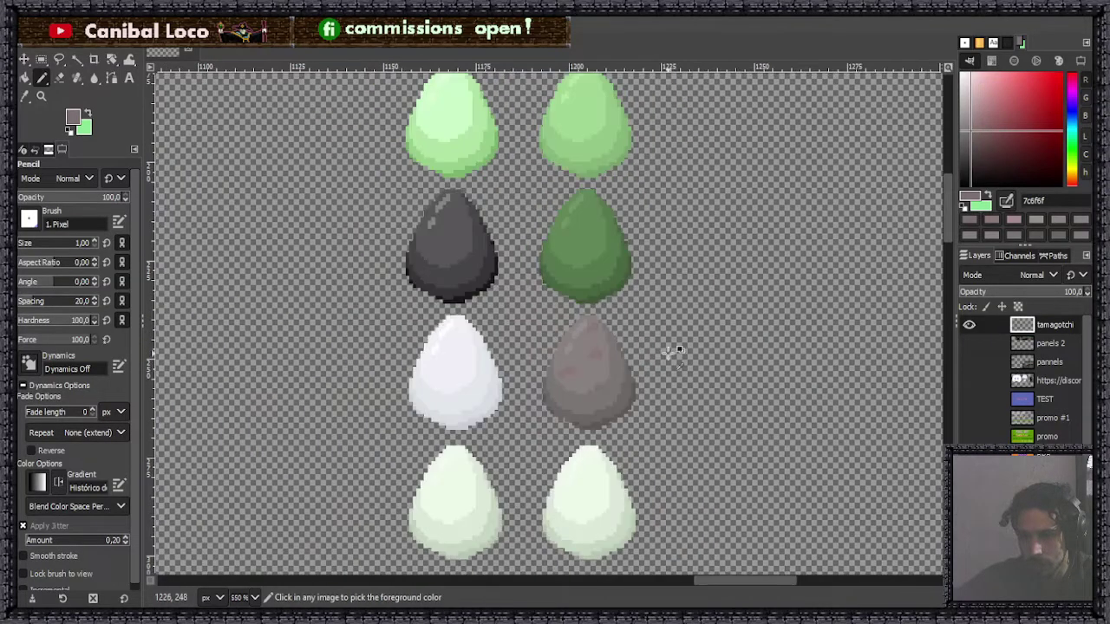
scroll(629, 379, "up", 6)
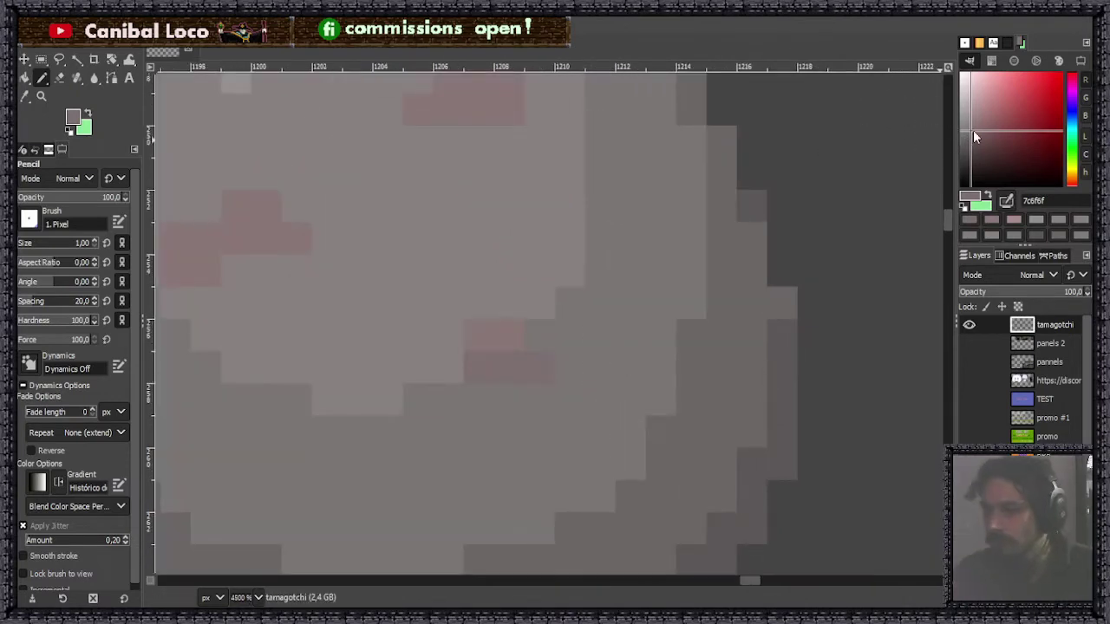
left_click_drag(973, 130, 967, 132)
left_click_drag(973, 130, 974, 131)
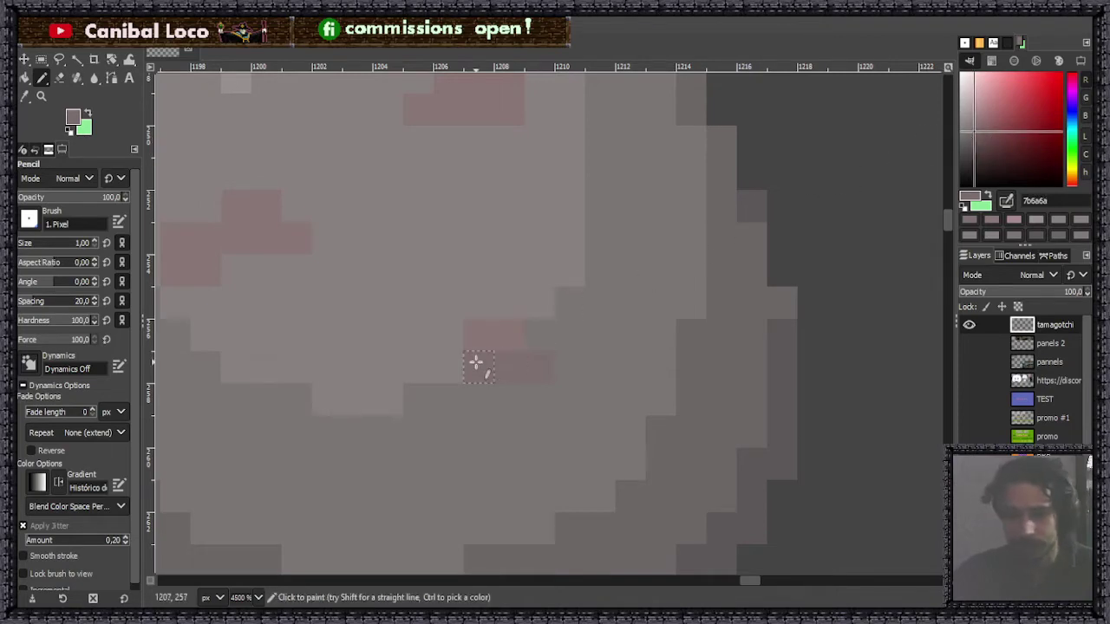
scroll(562, 373, "down", 5)
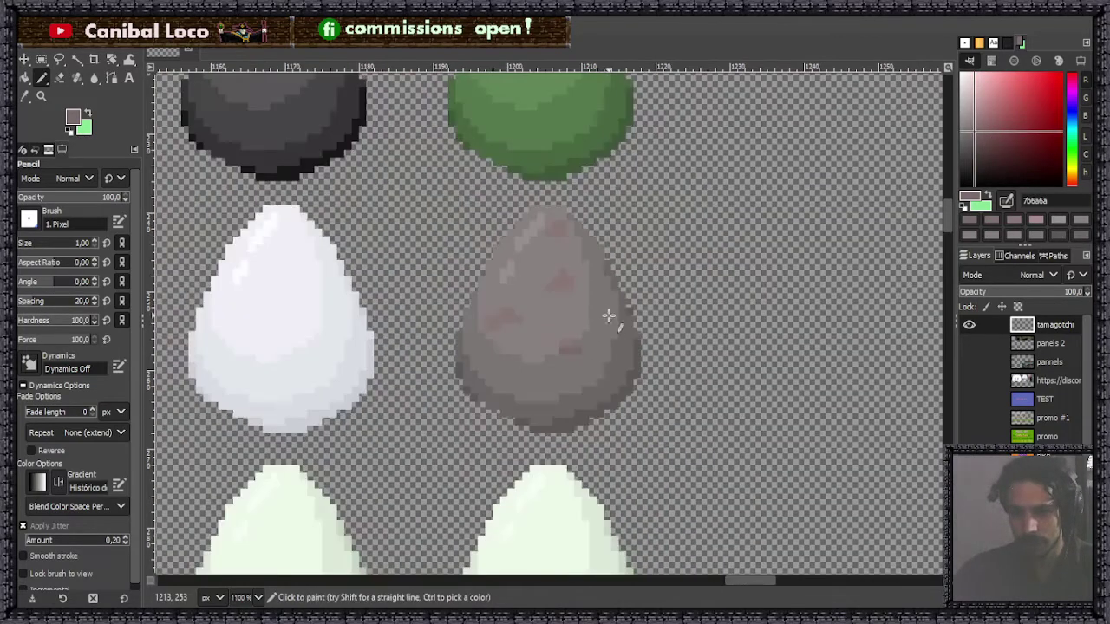
Pencil a small 7b6a6a spot in the mid-tone band at the egg's lower left, redrawing it until the shape fits.
scroll(526, 351, "up", 4)
mouse_move(475, 364)
left_mouse_down()
mouse_move(543, 410)
mouse_move(503, 387)
mouse_move(498, 396)
mouse_move(548, 398)
mouse_move(455, 355)
mouse_move(478, 378)
left_mouse_up()
key("ctrl+z")
scroll(540, 370, "down", 5)
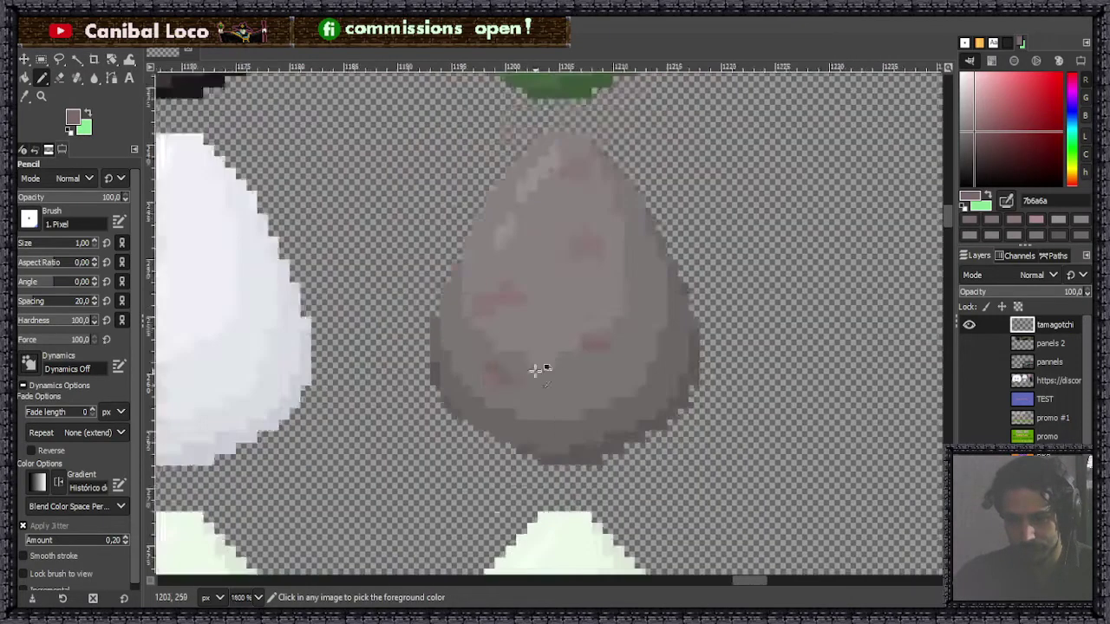
scroll(555, 359, "up", 5)
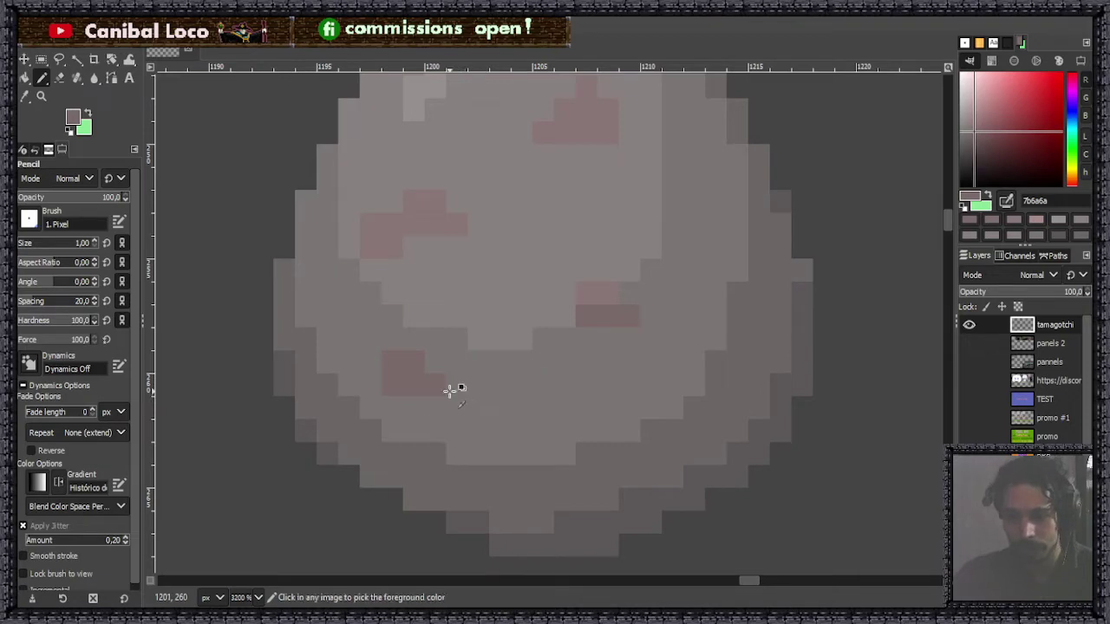
key("ctrl+z")
left_click(435, 365)
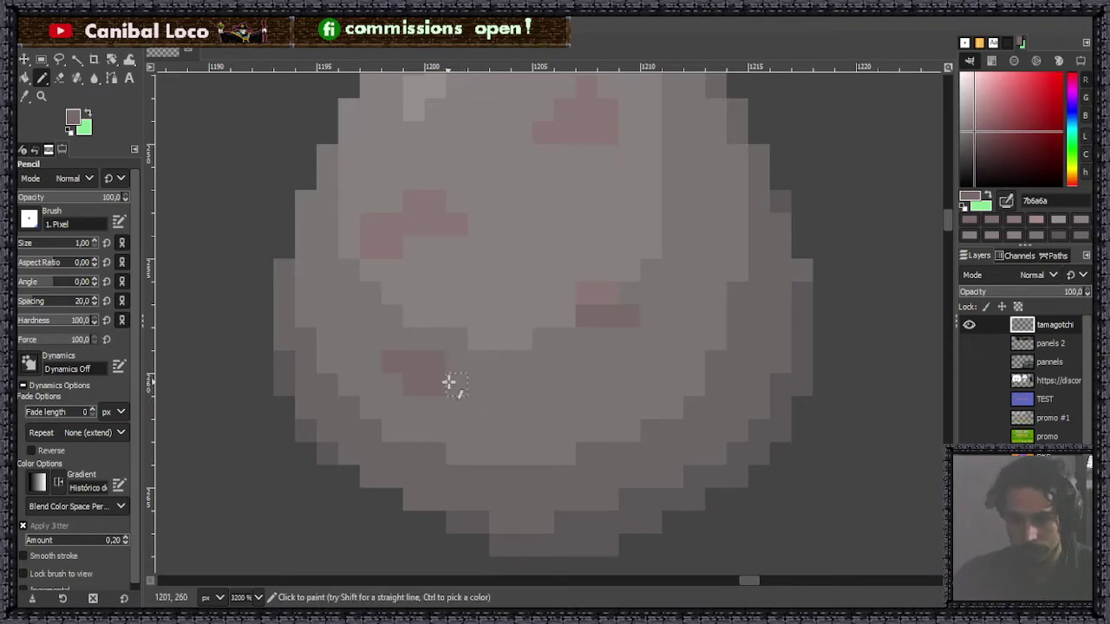
Pencil a small 7b6a6a spot in the mid-tone band along the egg's right side, beside the central spot.
scroll(471, 404, "down", 5)
scroll(582, 292, "up", 6)
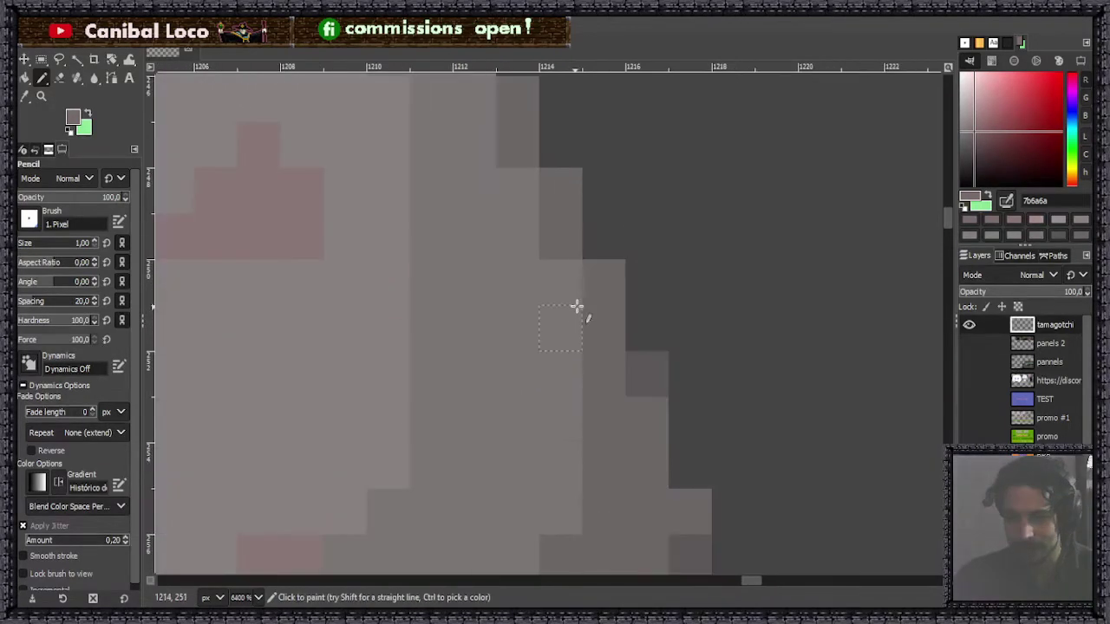
mouse_move(564, 287)
left_mouse_down()
mouse_move(537, 333)
mouse_move(502, 279)
left_mouse_up()
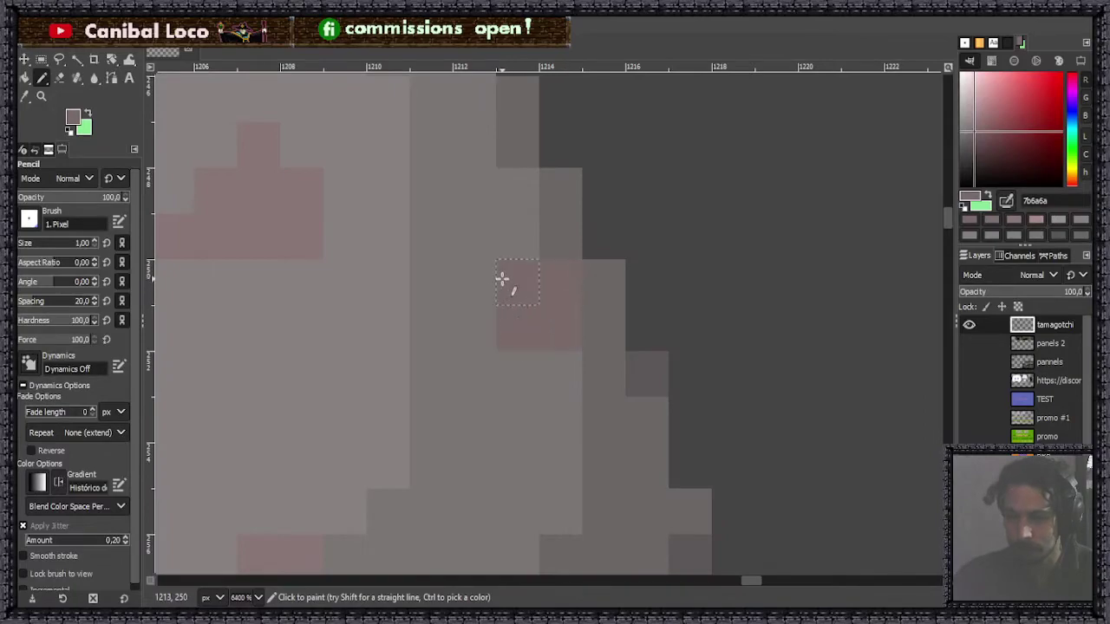
scroll(517, 347, "down", 5)
scroll(567, 345, "up", 4)
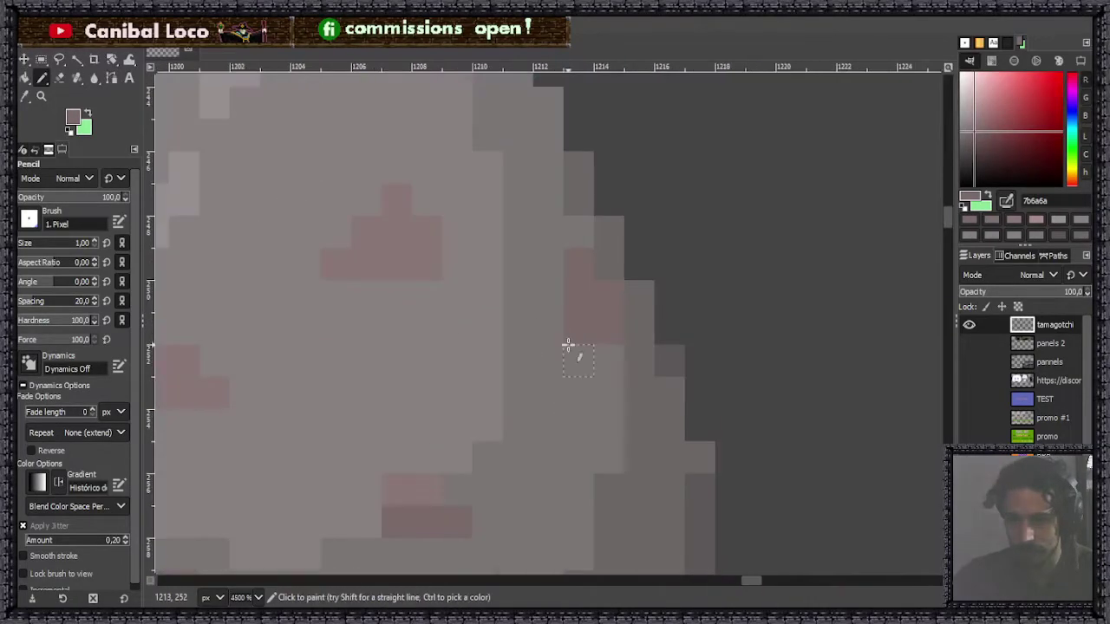
Add a 7b6a6a spot at the egg's upper right edge, just below the tip.
scroll(580, 351, "down", 5)
scroll(565, 240, "up", 3)
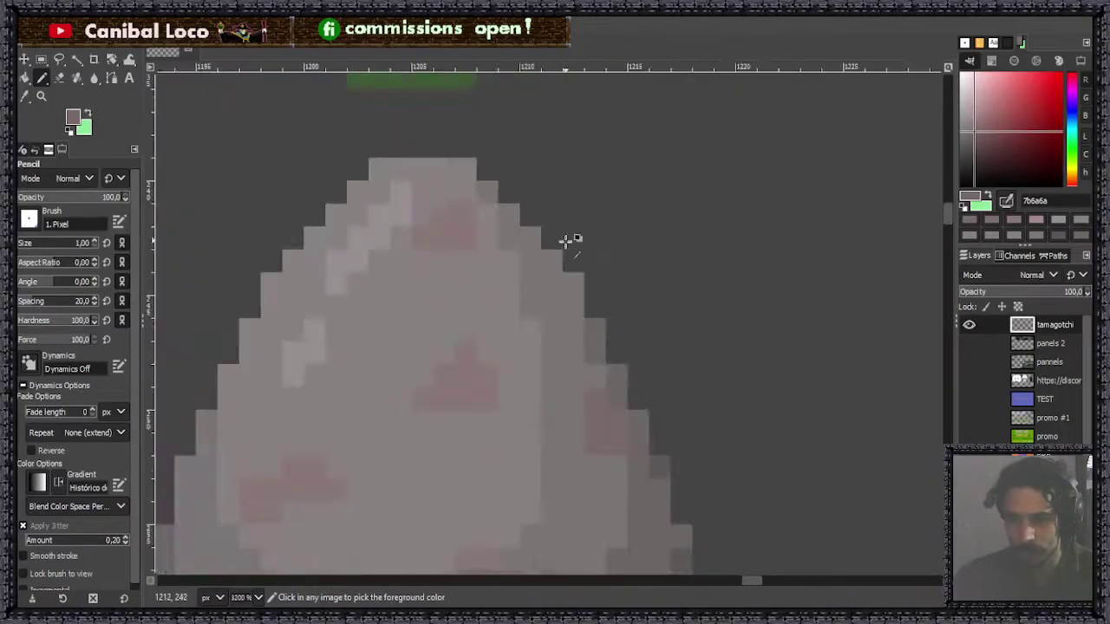
scroll(565, 240, "up", 3)
left_click_drag(535, 292, 572, 378)
scroll(596, 308, "down", 3)
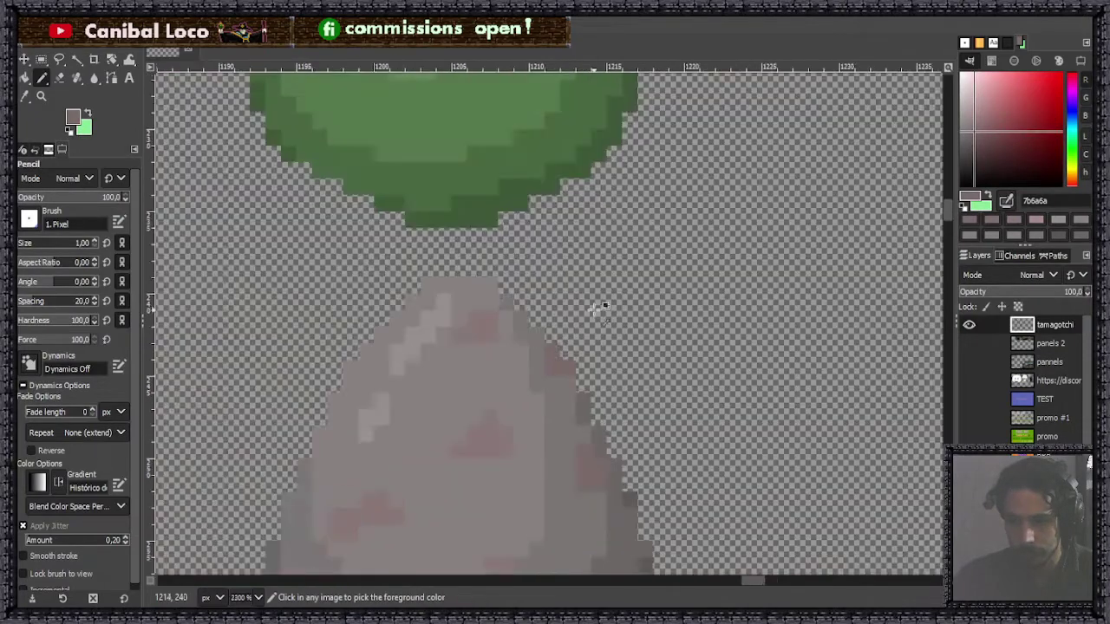
Add a 7b6a6a spot at the egg's lower right, where the mid-tone band meets the darker shading.
scroll(598, 307, "down", 3)
scroll(610, 295, "up", 4)
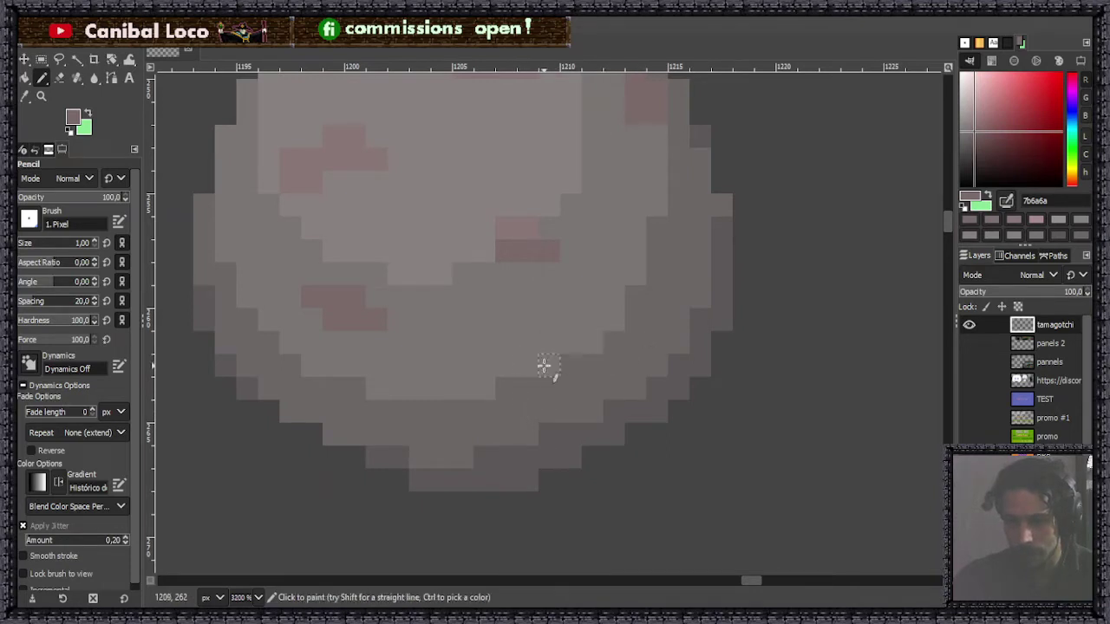
left_click_drag(543, 365, 555, 341)
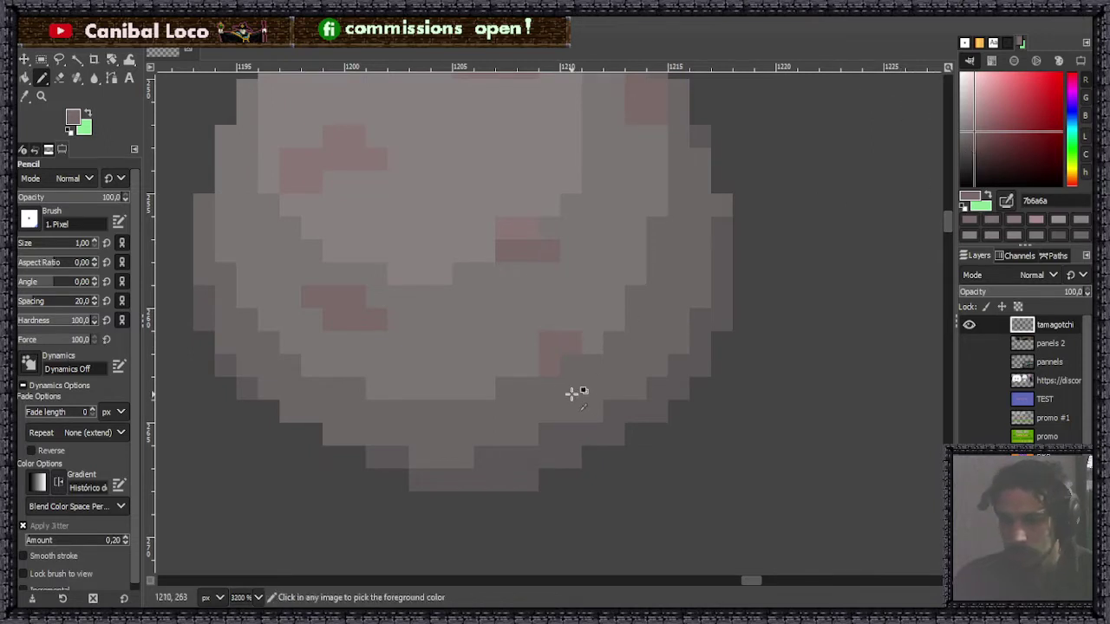
Choose the darker shade 6b5c5c and extend the lower-right spot into the egg's darker shading band.
left_click(967, 138)
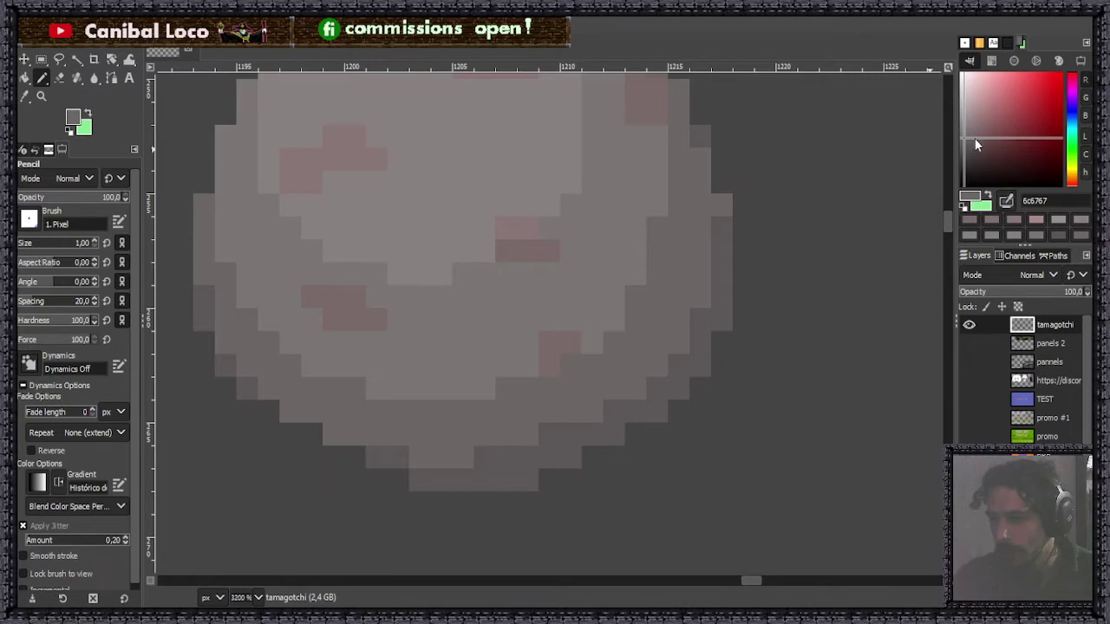
left_click(974, 138)
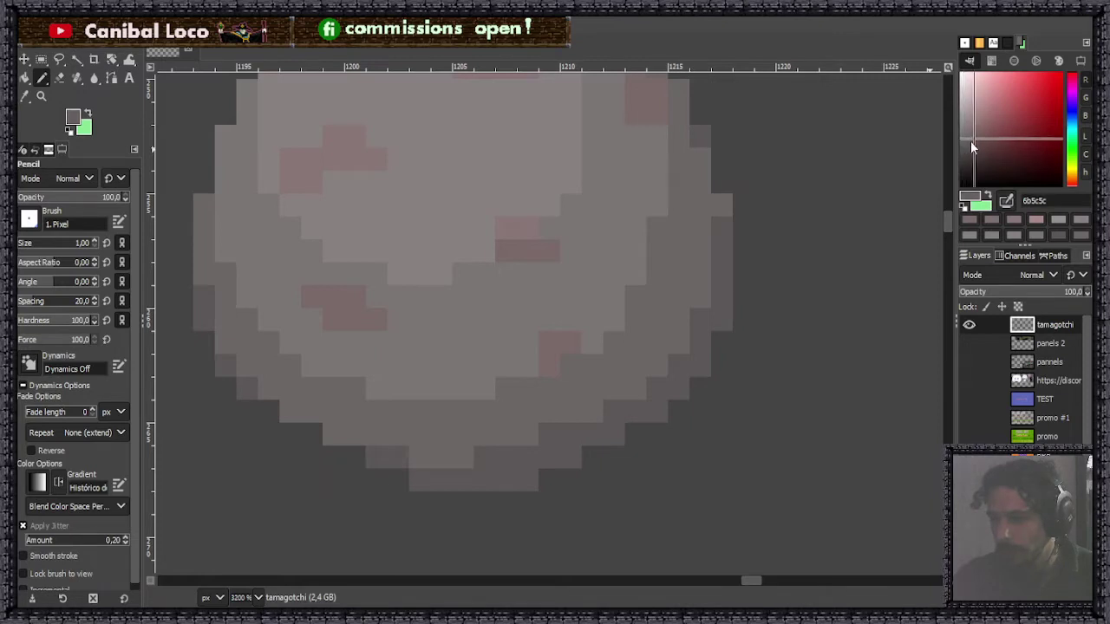
left_click(556, 386)
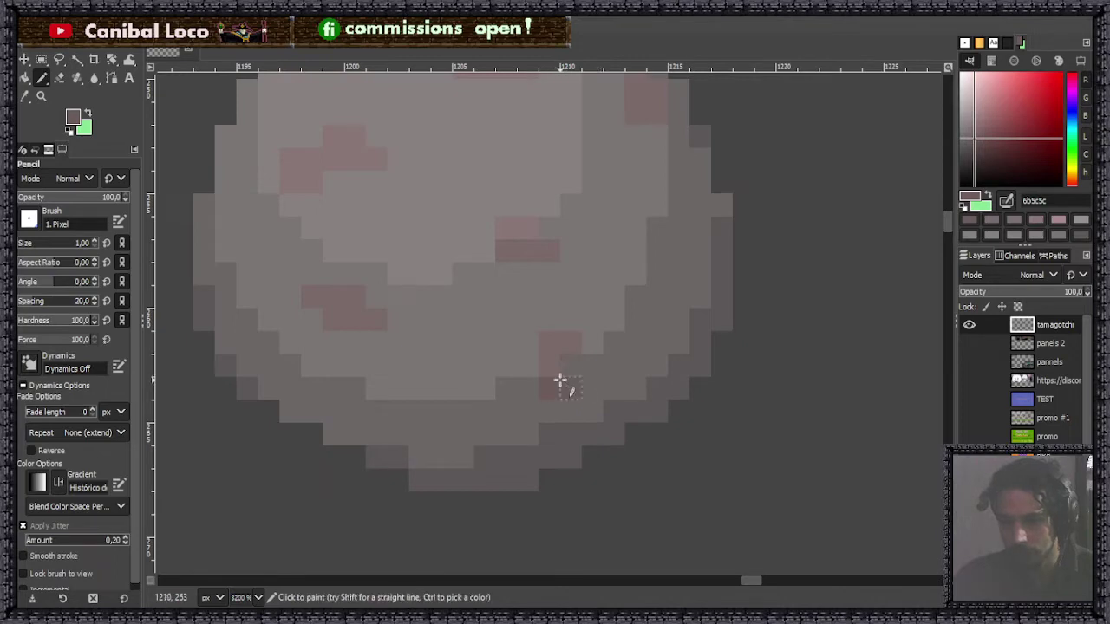
key("ctrl+z")
left_click(578, 368)
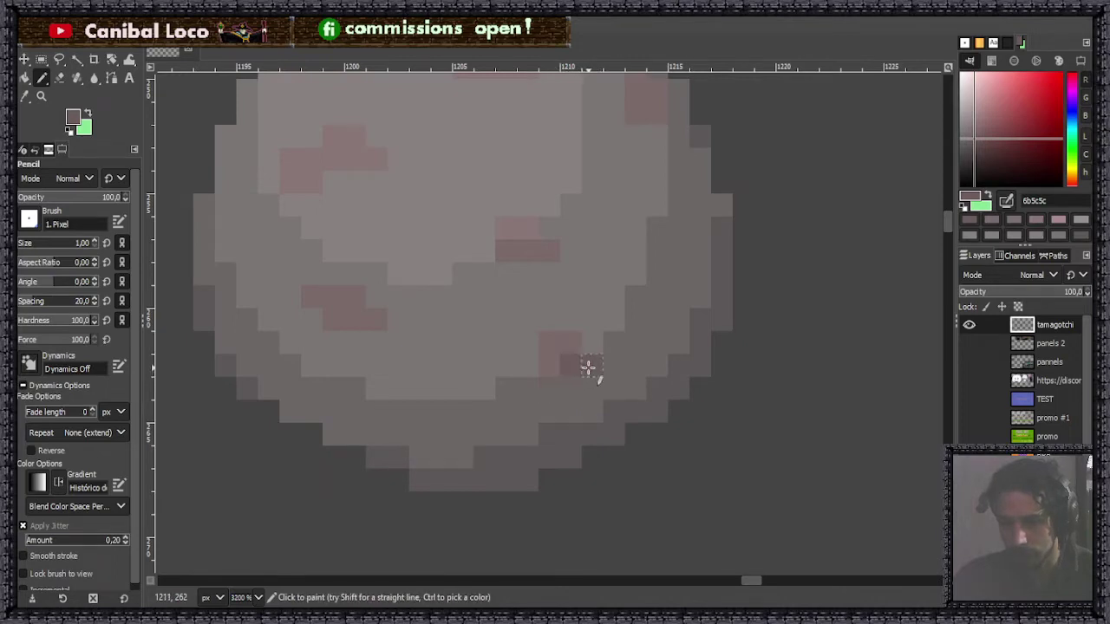
Extend the spot on the egg's right edge into the darker shading beside it with 6b5c5c pixels.
scroll(586, 450, "down", 2, "ctrl")
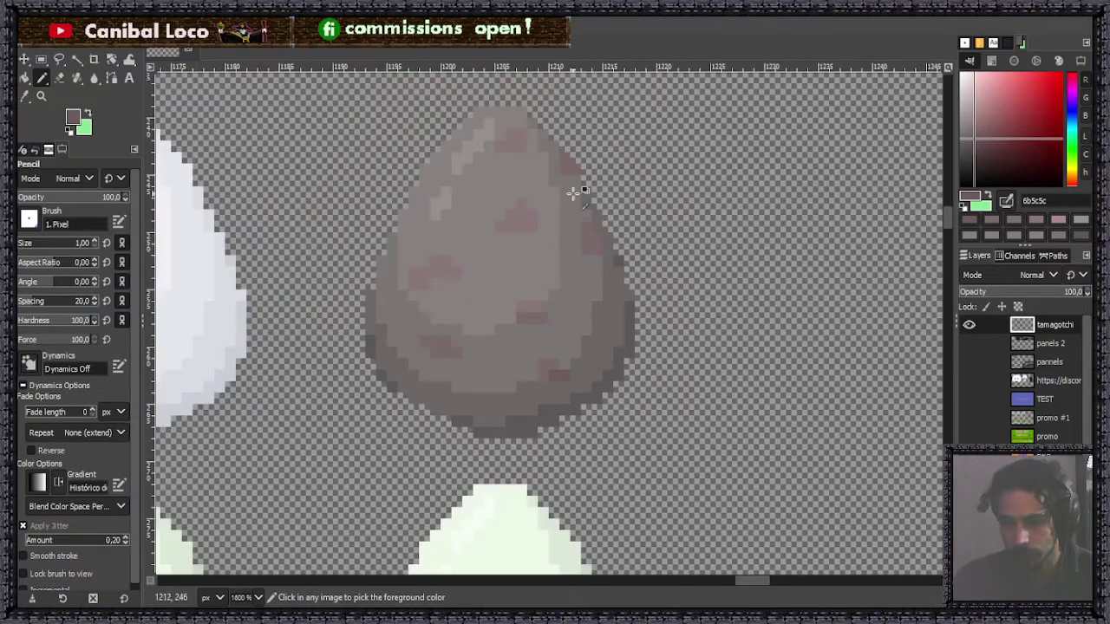
scroll(596, 217, "up", 2, "ctrl")
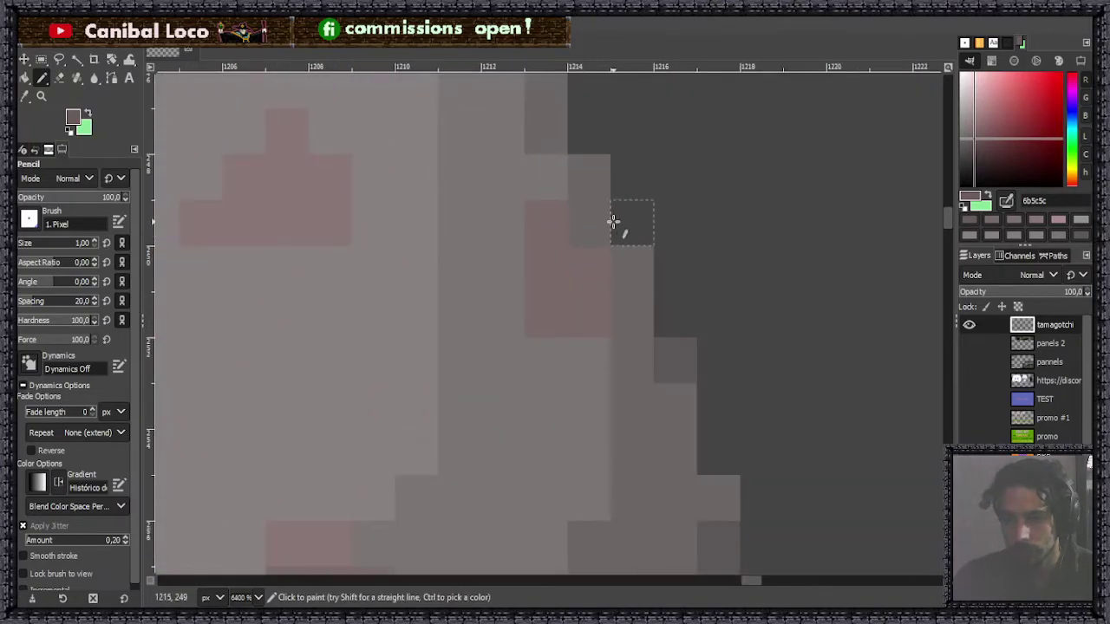
scroll(619, 260, "down", 3, "ctrl")
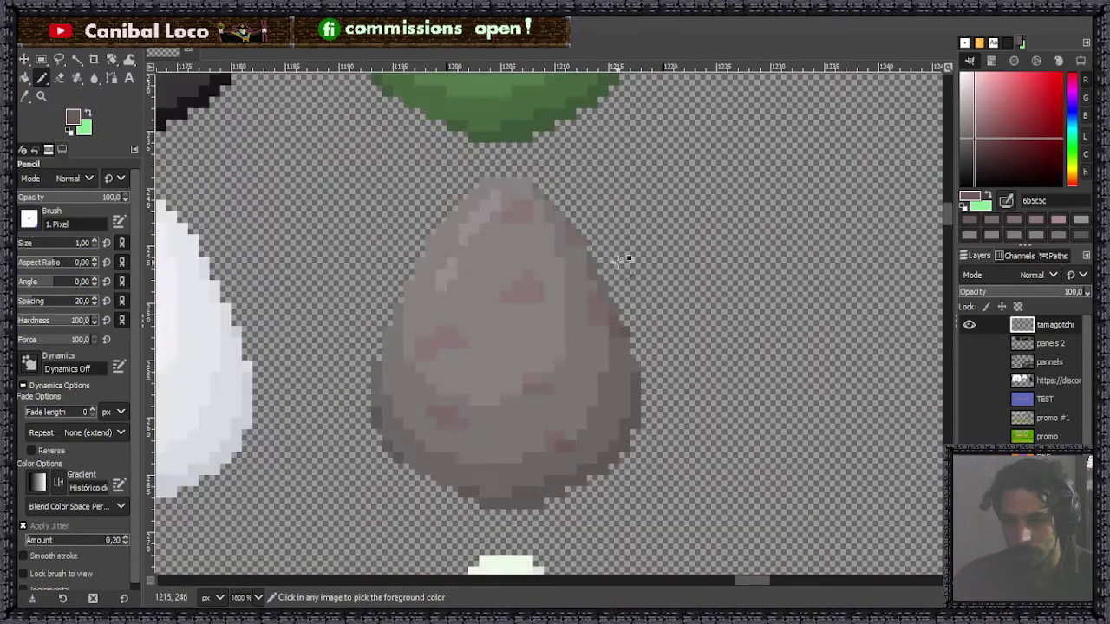
scroll(599, 223, "up", 4, "ctrl")
scroll(546, 286, "down", 6, "ctrl")
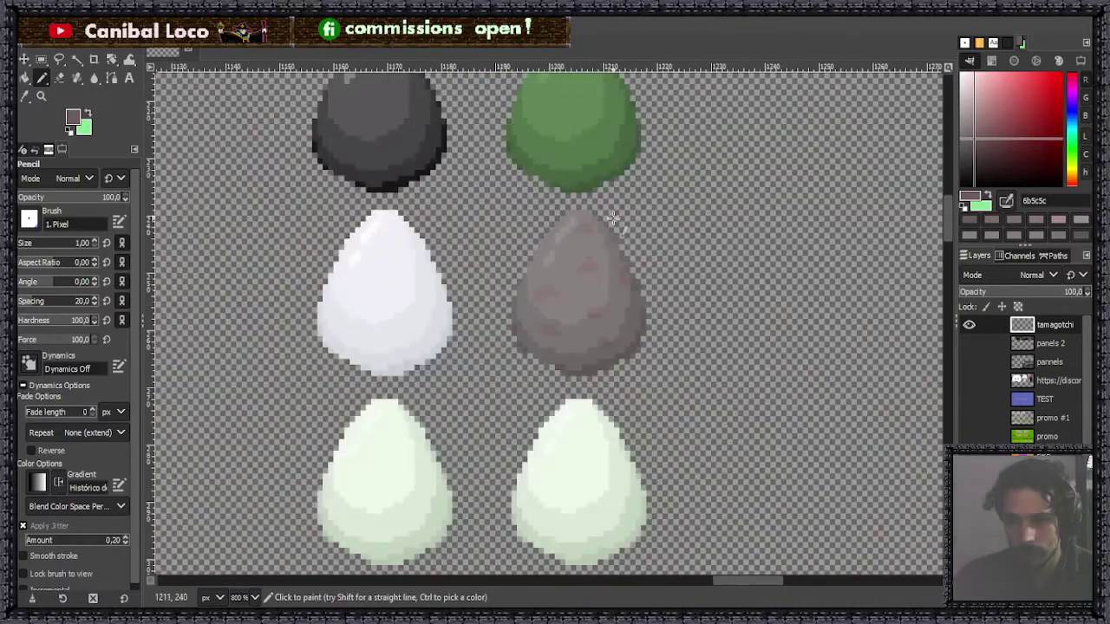
Pencil a small triangular 6b5c5c spot in the dark shading band at the egg's bottom centre.
scroll(577, 361, "up", 3, "ctrl")
scroll(611, 356, "up", 3, "ctrl")
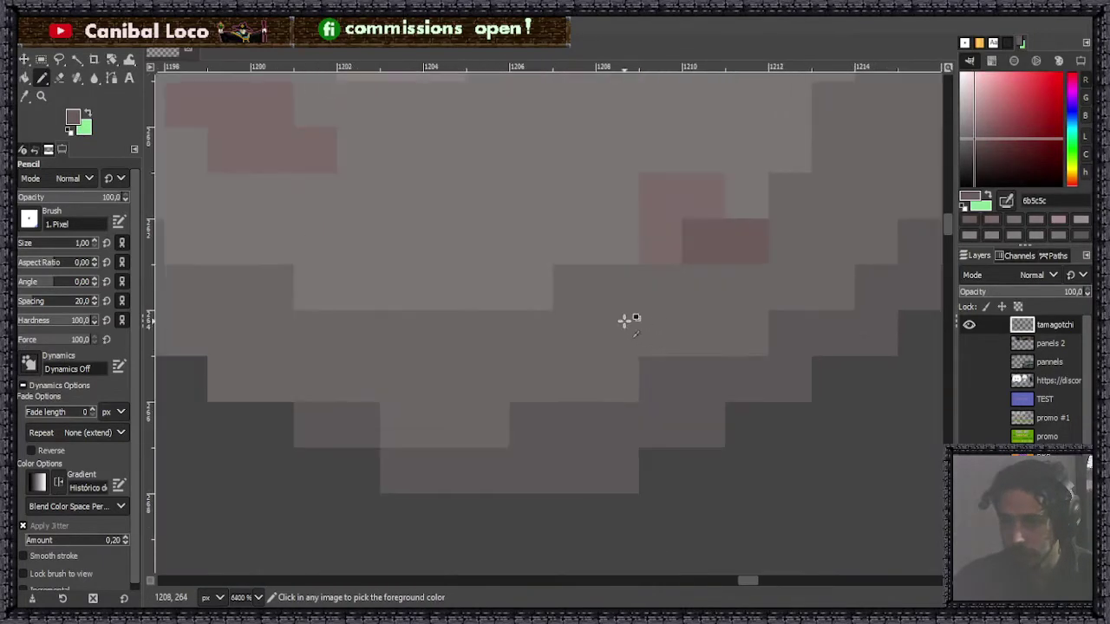
mouse_move(412, 357)
left_mouse_down()
mouse_move(492, 348)
mouse_move(443, 339)
left_mouse_up()
key("ctrl+z")
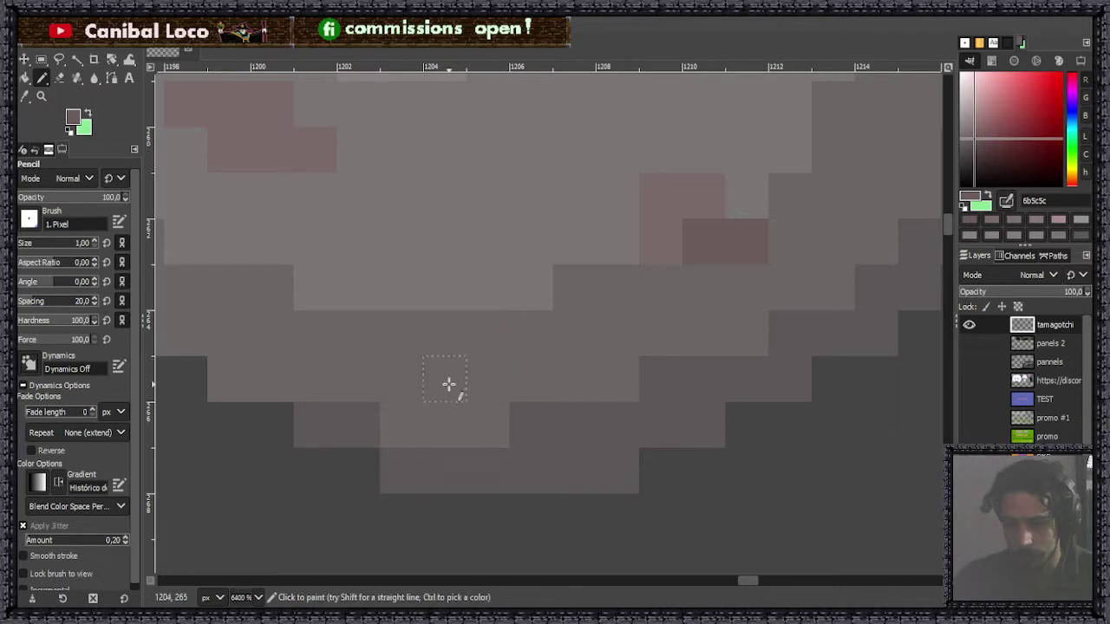
mouse_move(448, 384)
left_mouse_down()
mouse_move(440, 348)
mouse_move(468, 382)
left_mouse_up()
key("ctrl+z")
key("ctrl+z")
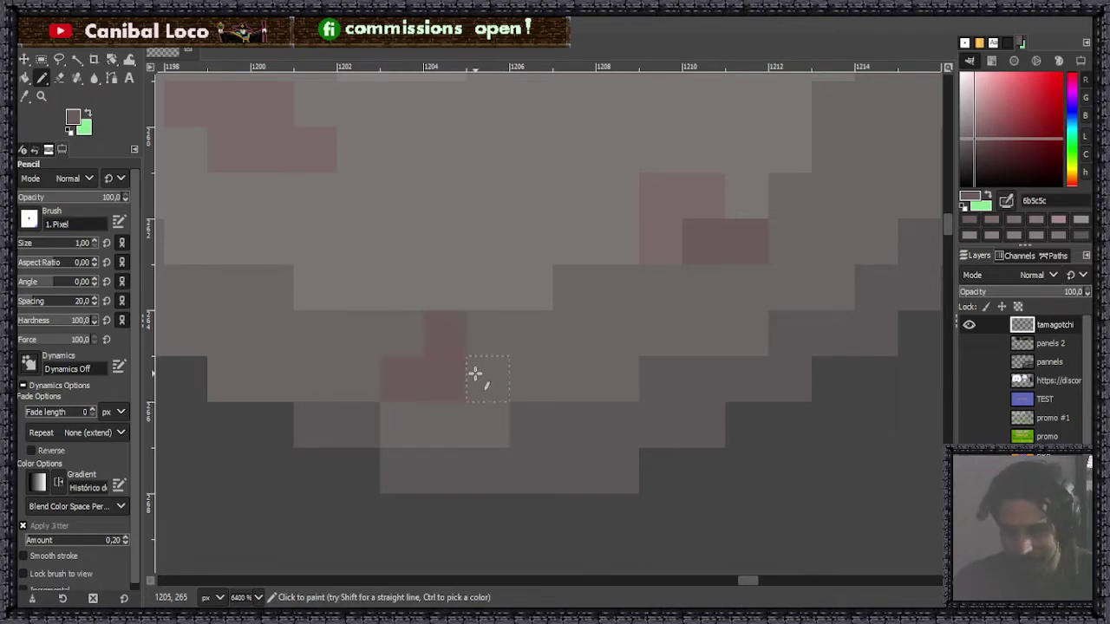
scroll(478, 404, "down", 5, "ctrl")
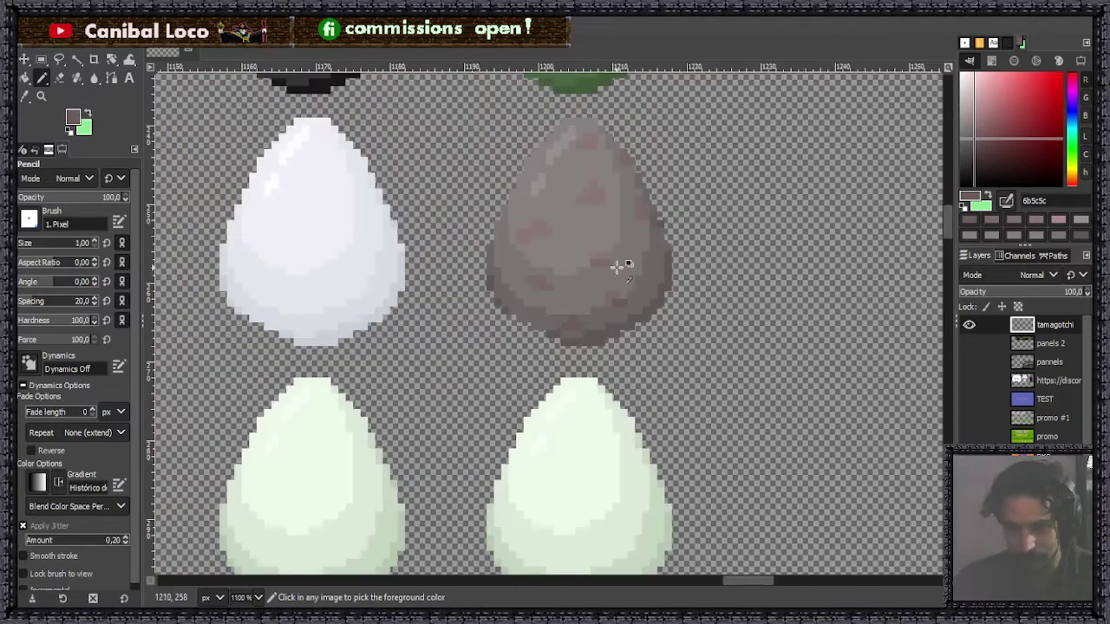
Add a narrow diagonal 6b5c5c spot in the shading along the egg's lower left edge.
scroll(500, 285, "up", 3, "ctrl")
scroll(500, 285, "up", 2, "ctrl")
mouse_move(507, 373)
left_mouse_down()
mouse_move(505, 417)
mouse_move(542, 429)
mouse_move(539, 458)
left_mouse_up()
scroll(540, 466, "down", 6, "ctrl")
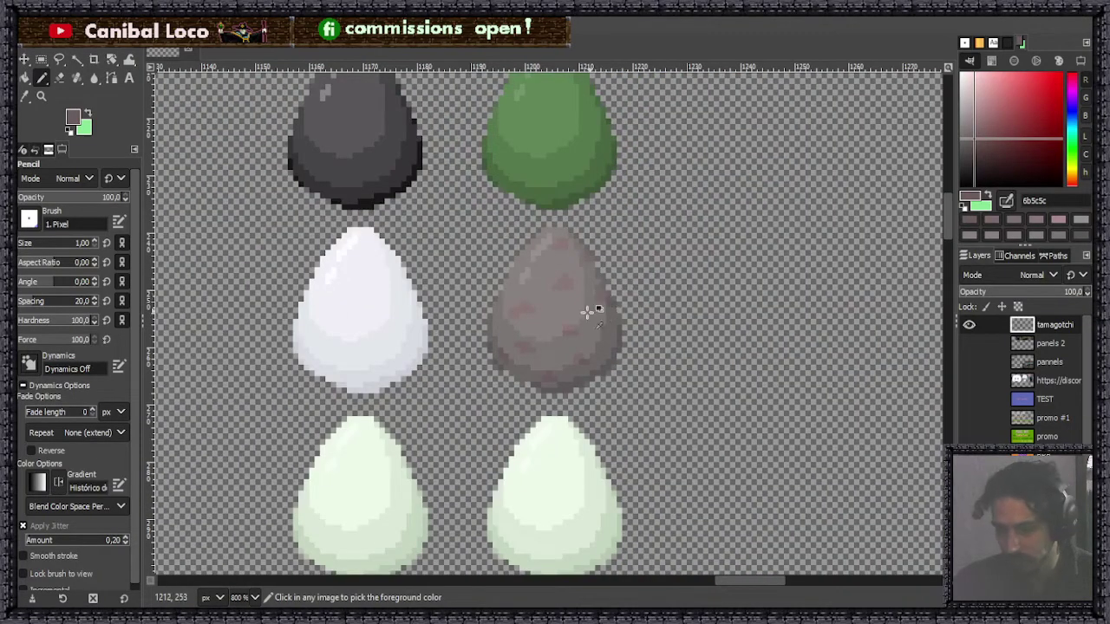
Add a two-pixel-high 6b5c5c spot near the egg's lower right edge and a single pixel below the lower-right spot.
scroll(589, 310, "up", 6, "ctrl")
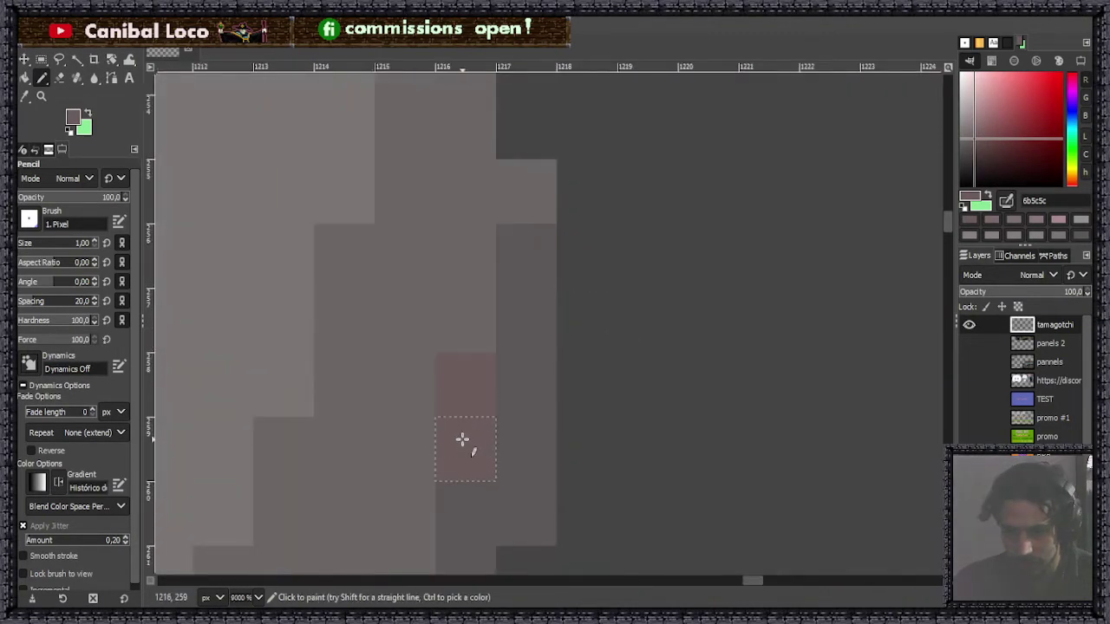
scroll(554, 347, "down", 4, "ctrl")
scroll(494, 416, "up", 3, "ctrl")
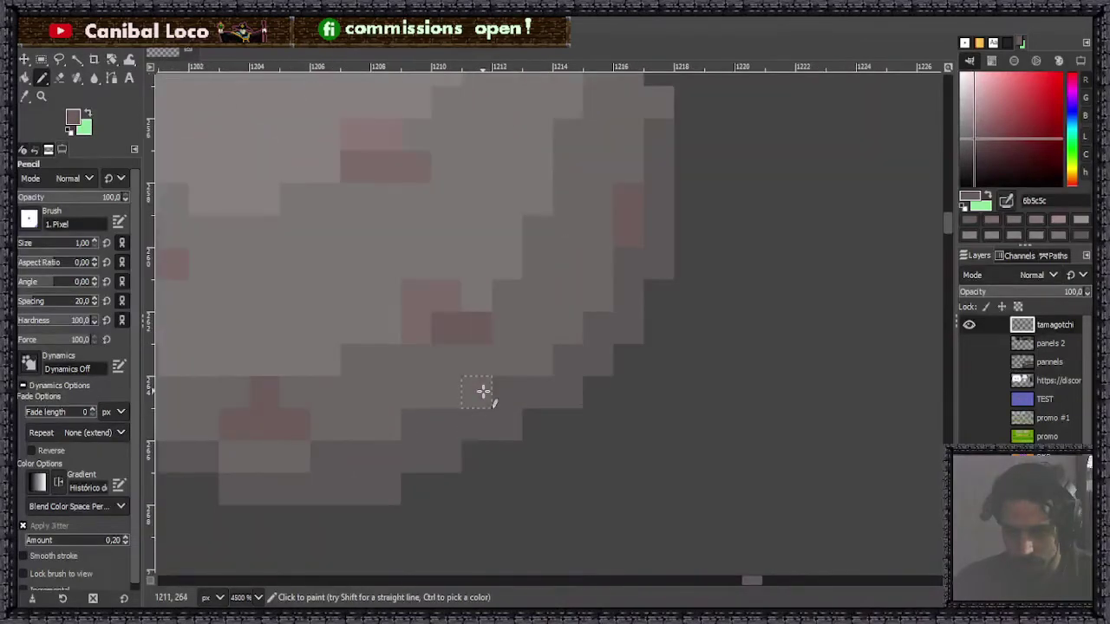
scroll(490, 425, "down", 6, "ctrl")
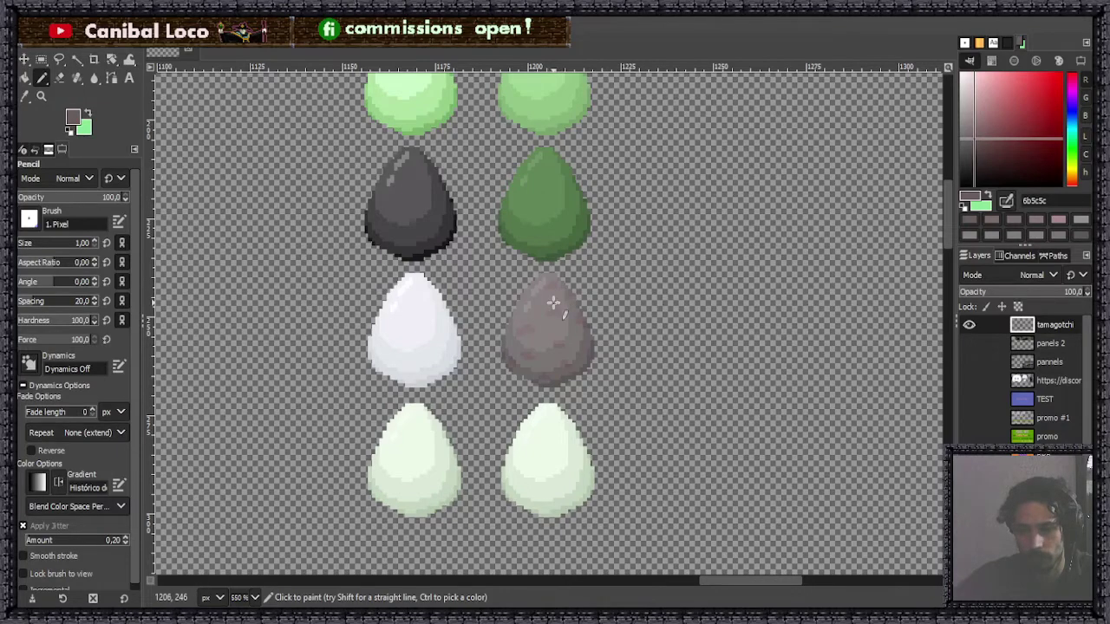
Mix the darker shade 5c5050 from the egg's rim colour and try it on two pixels at the lower-right rim.
scroll(548, 321, "up", 5)
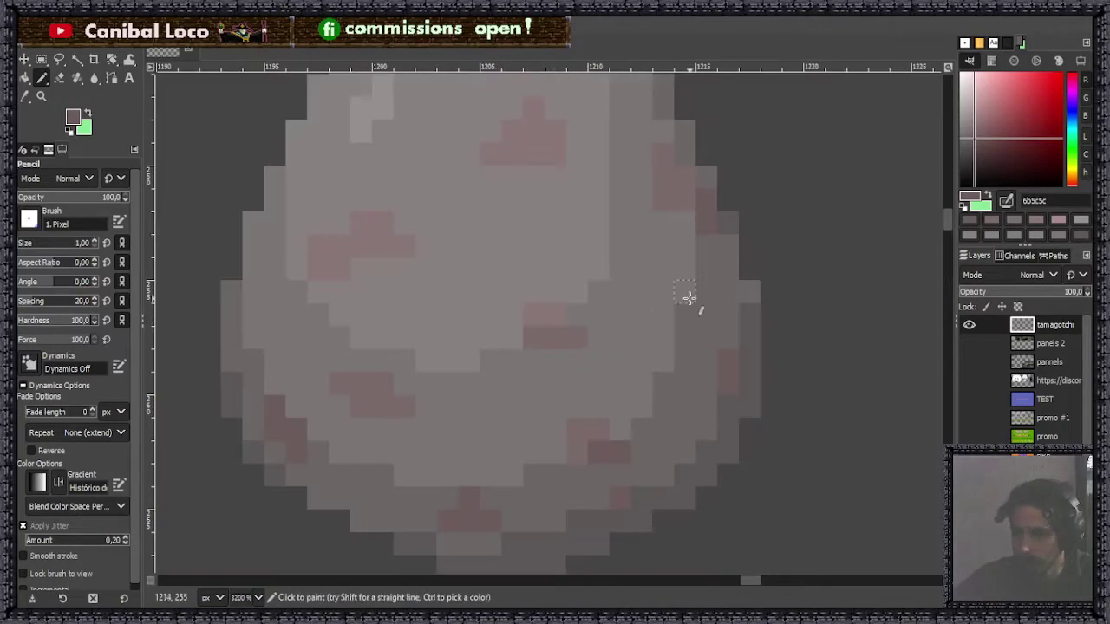
left_click(723, 439, "ctrl")
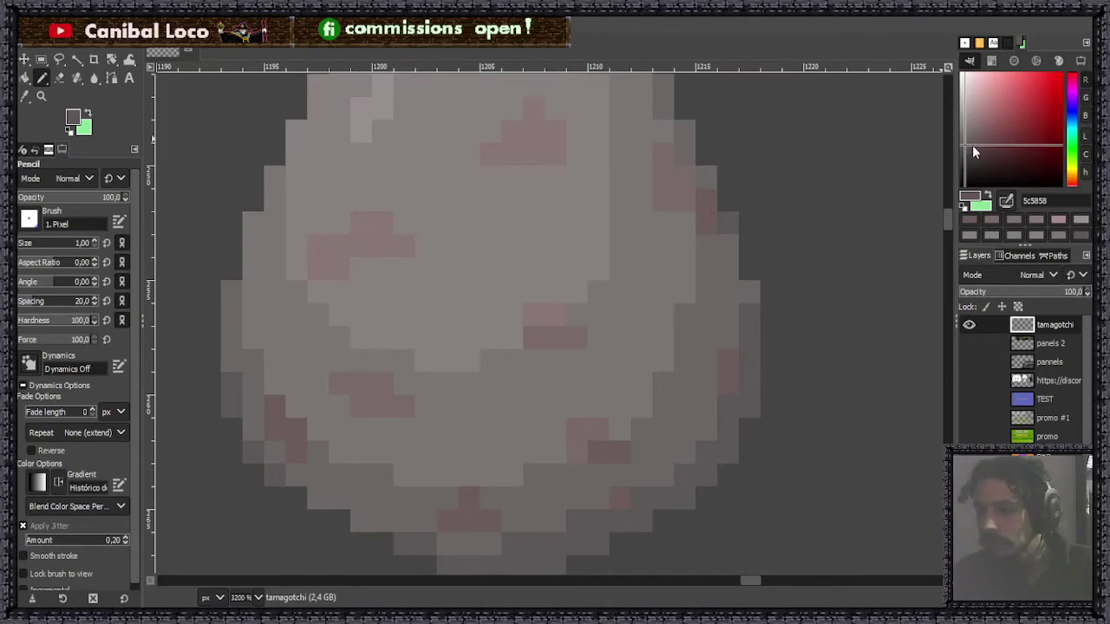
left_click(973, 146)
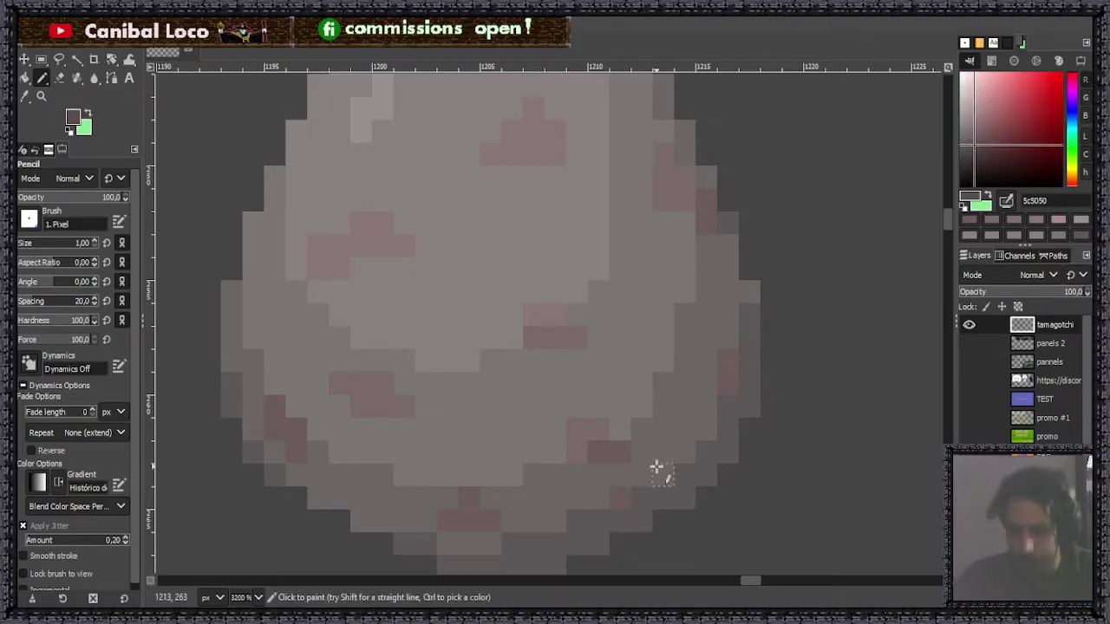
scroll(663, 465, "down", 1)
scroll(665, 465, "up", 2)
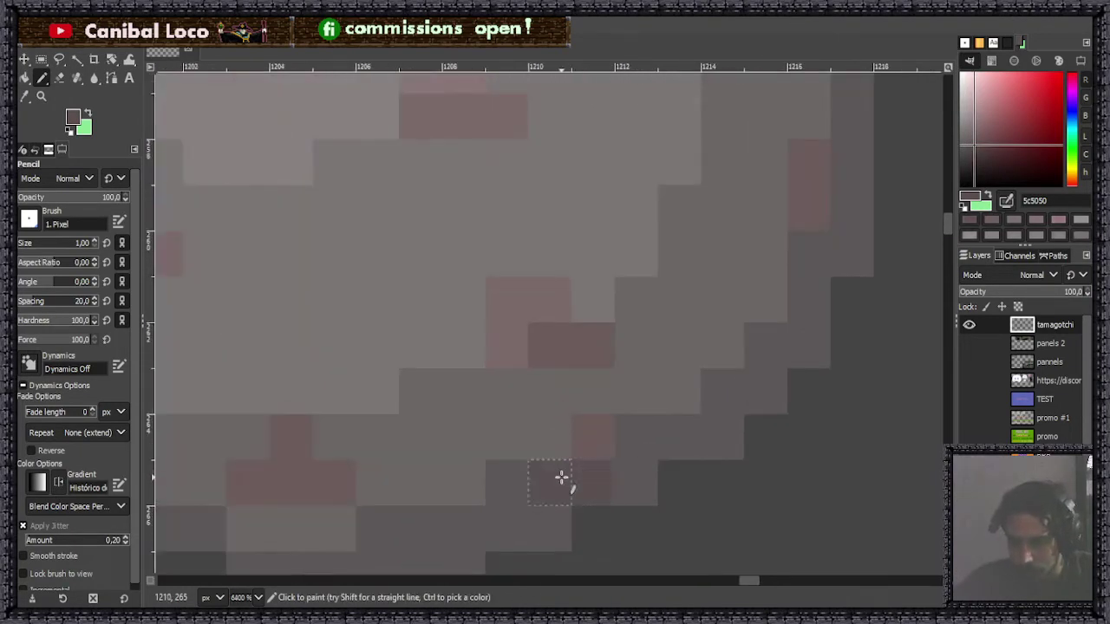
scroll(676, 434, "down", 5)
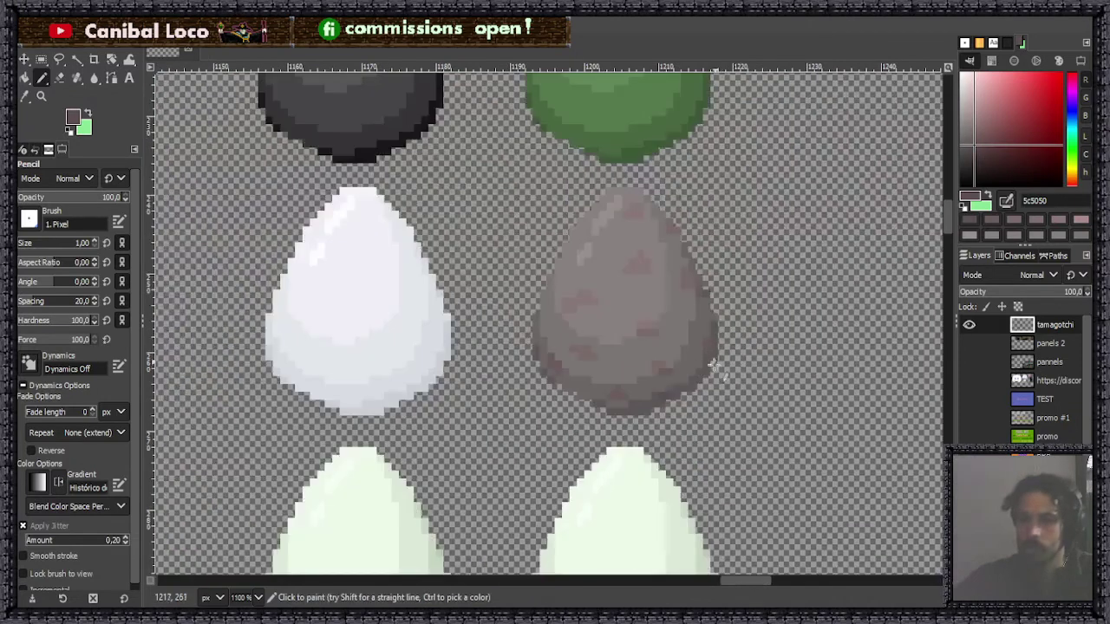
Change the colour to 5c4c4c and paint two adjacent pixels on the lower-right rim, below the single 6b5c5c pixel.
left_click(978, 147)
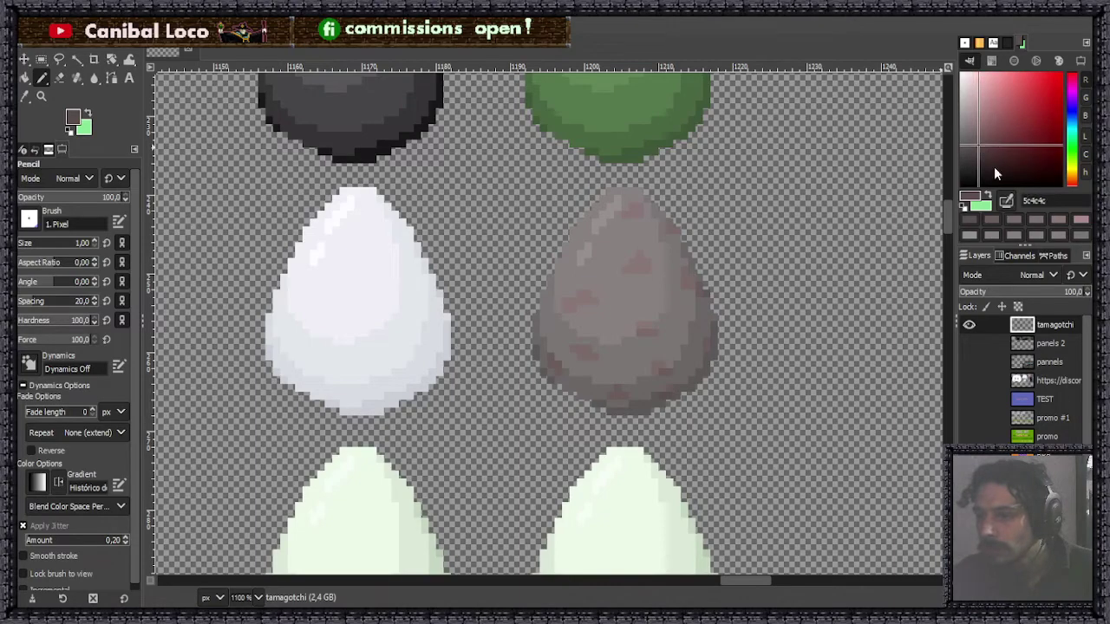
scroll(689, 347, "up", 5)
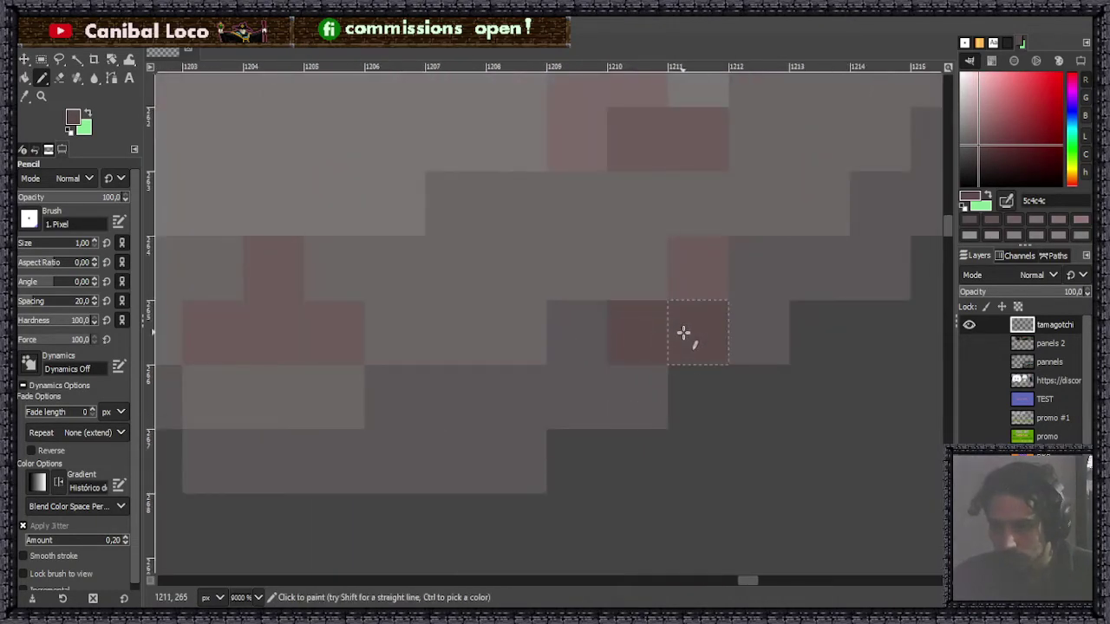
scroll(683, 334, "down", 5)
Extend the small spot at the egg's lower right edge around its outer side and underside with 5c4c4c.
scroll(707, 226, "up", 5)
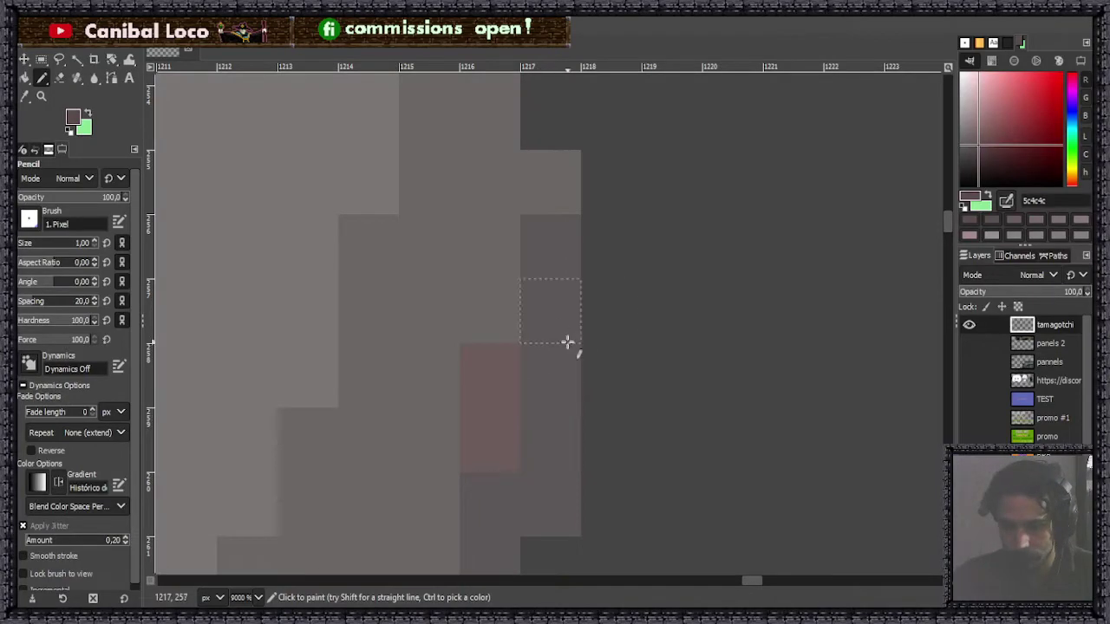
left_click(540, 392)
mouse_move(544, 391)
left_mouse_down()
mouse_move(530, 489)
mouse_move(525, 448)
left_mouse_up()
scroll(525, 448, "down", 6)
Pencil a small 5c4c4c spot on the darkest rim at the egg's base, just right of the bottom-centre spot.
scroll(554, 271, "up", 3)
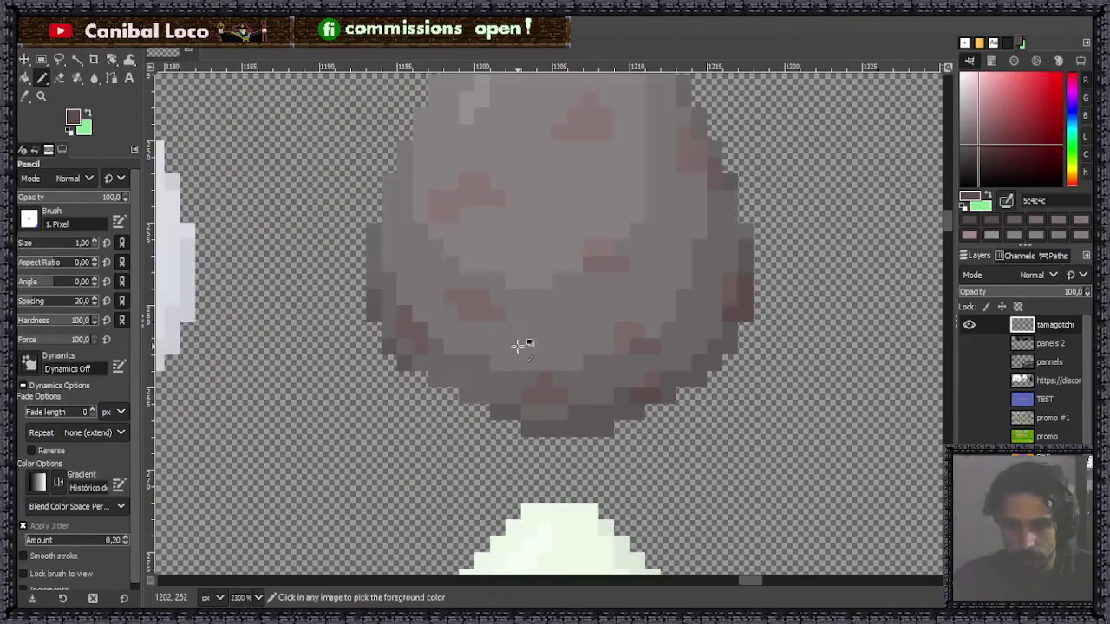
scroll(601, 309, "up", 2)
scroll(422, 425, "down", 5)
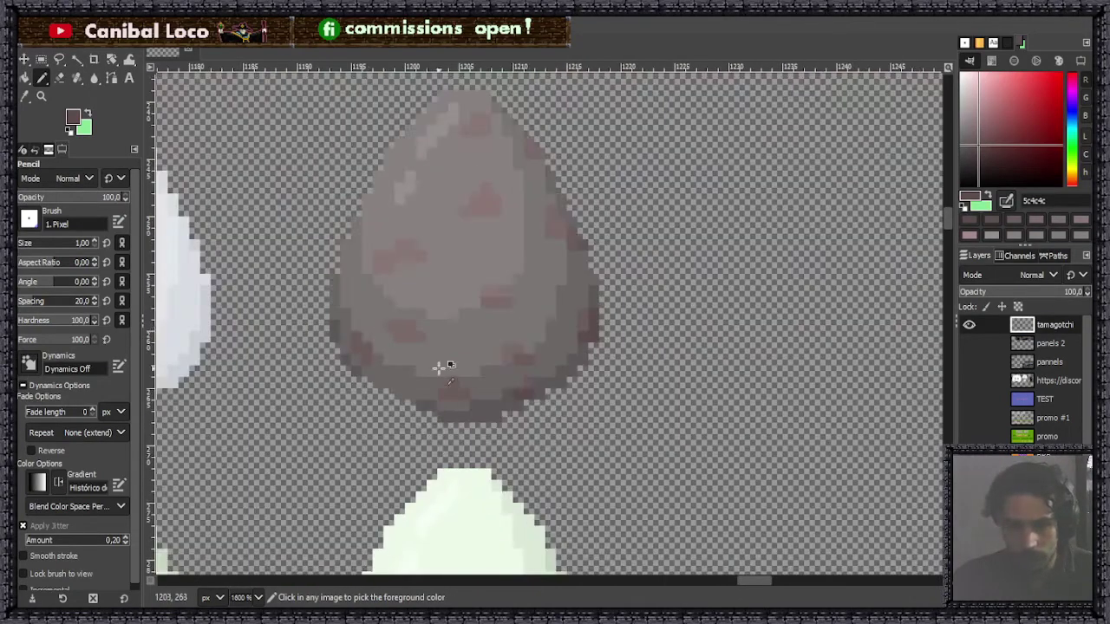
scroll(396, 347, "up", 5)
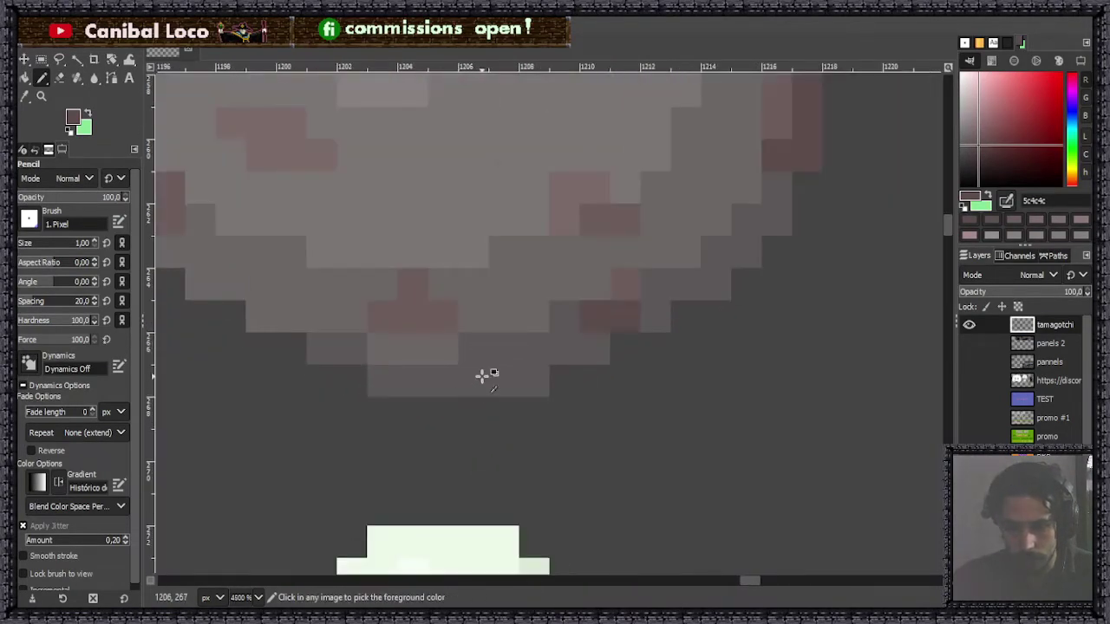
scroll(473, 381, "up", 3)
left_click_drag(472, 382, 561, 377)
left_click(557, 302)
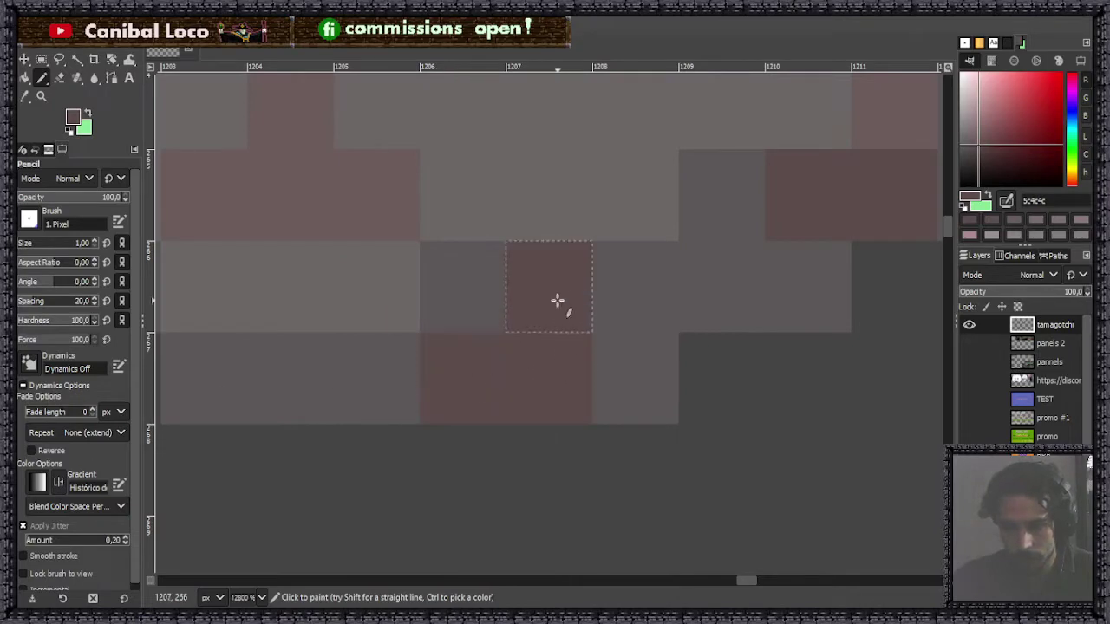
left_click(639, 384)
scroll(561, 324, "down", 3)
scroll(559, 324, "down", 6)
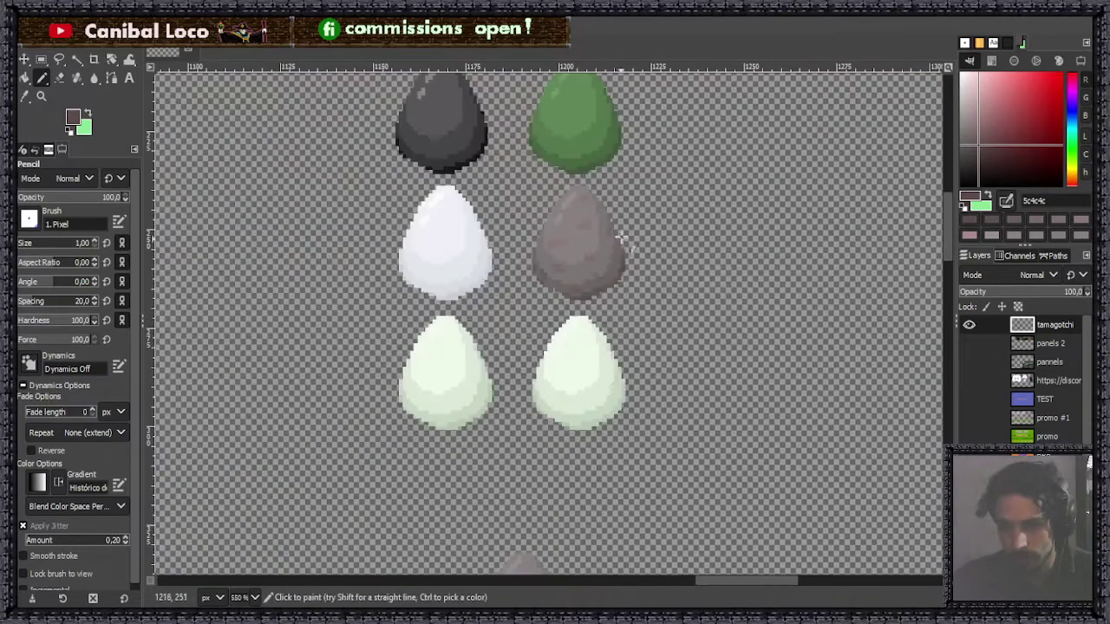
Enlarge the 5c4c4c spot at the egg's base by one pixel in each of its two rows towards the bottom-centre spot.
scroll(581, 252, "up", 7)
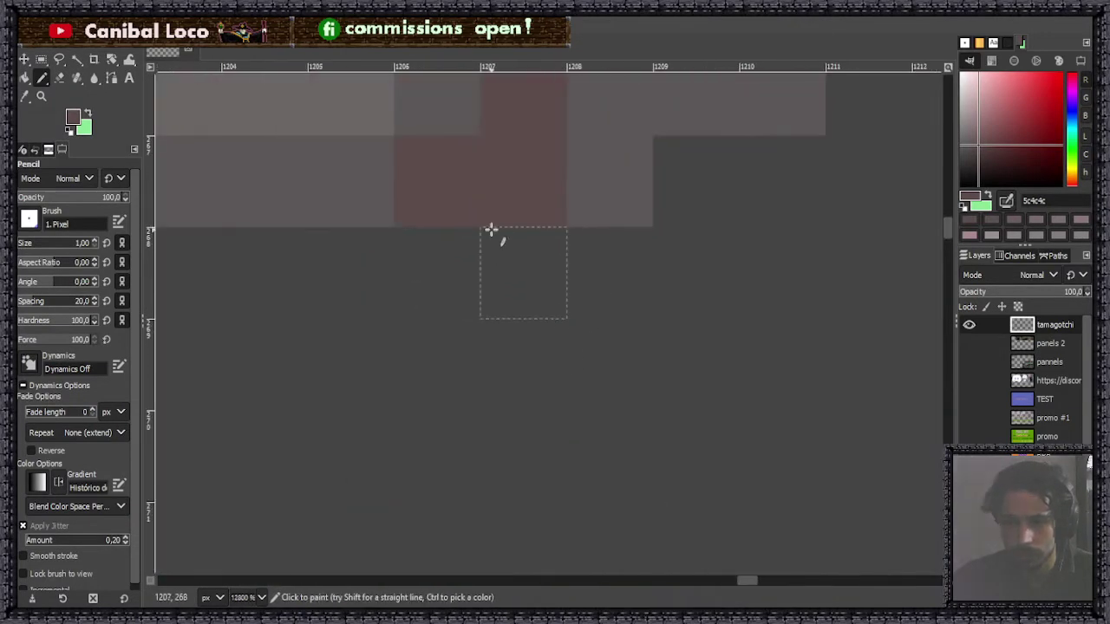
scroll(444, 268, "down", 1)
scroll(455, 226, "down", 2)
scroll(485, 253, "up", 5)
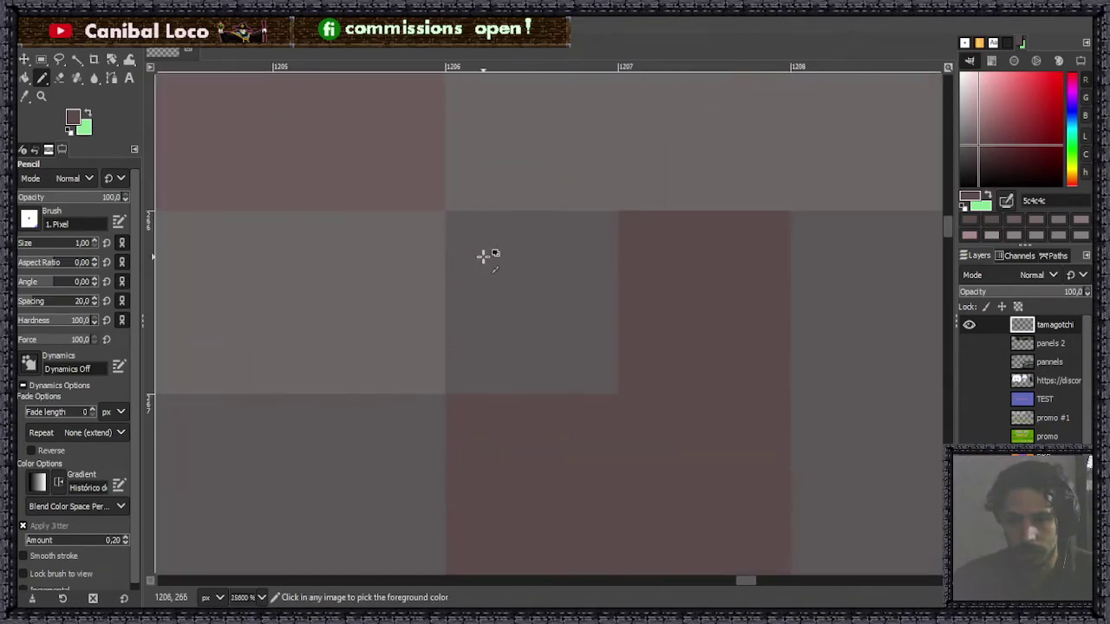
left_click(528, 300)
left_click(391, 436)
Join the bottom-centre spot to the base spot with a 6b5c5c pixel and save the image.
left_click(391, 161, "ctrl")
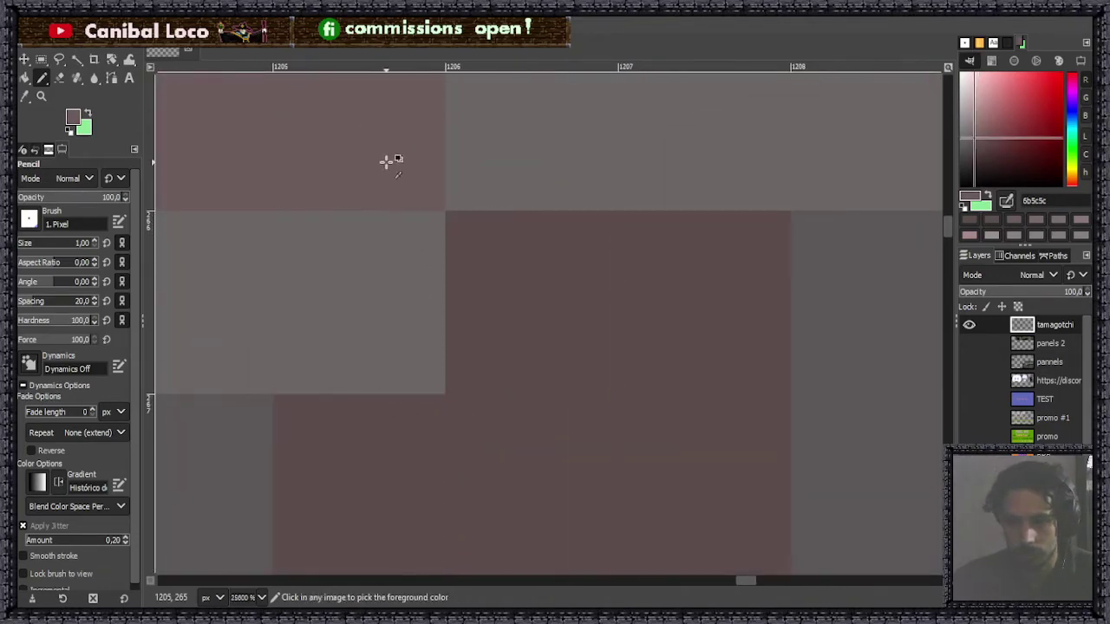
scroll(643, 270, "down", 3)
scroll(594, 254, "down", 1)
scroll(585, 297, "up", 3)
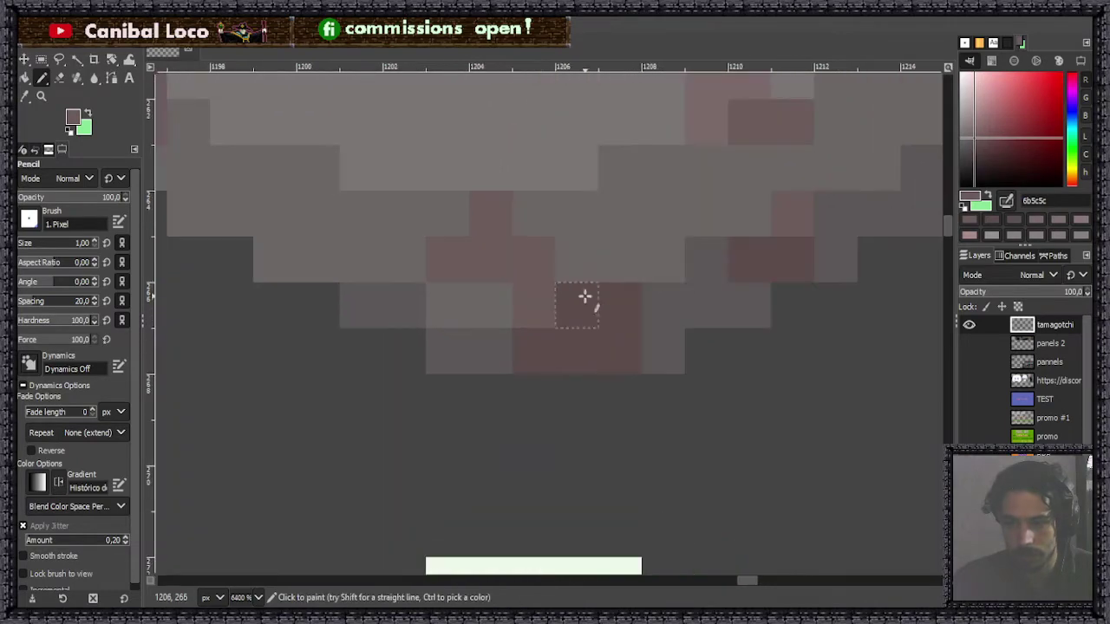
scroll(564, 312, "down", 6)
key("ctrl+s")
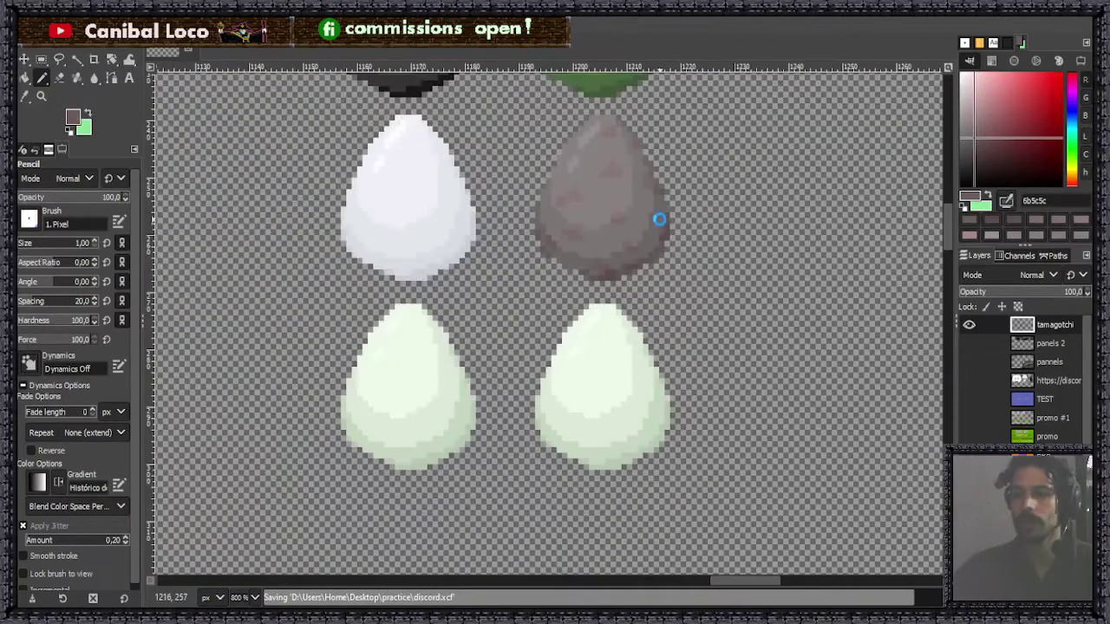
Add a 5c4c4c pixel to the outer side of the upper right-edge spot and save the image.
scroll(686, 132, "up", 5)
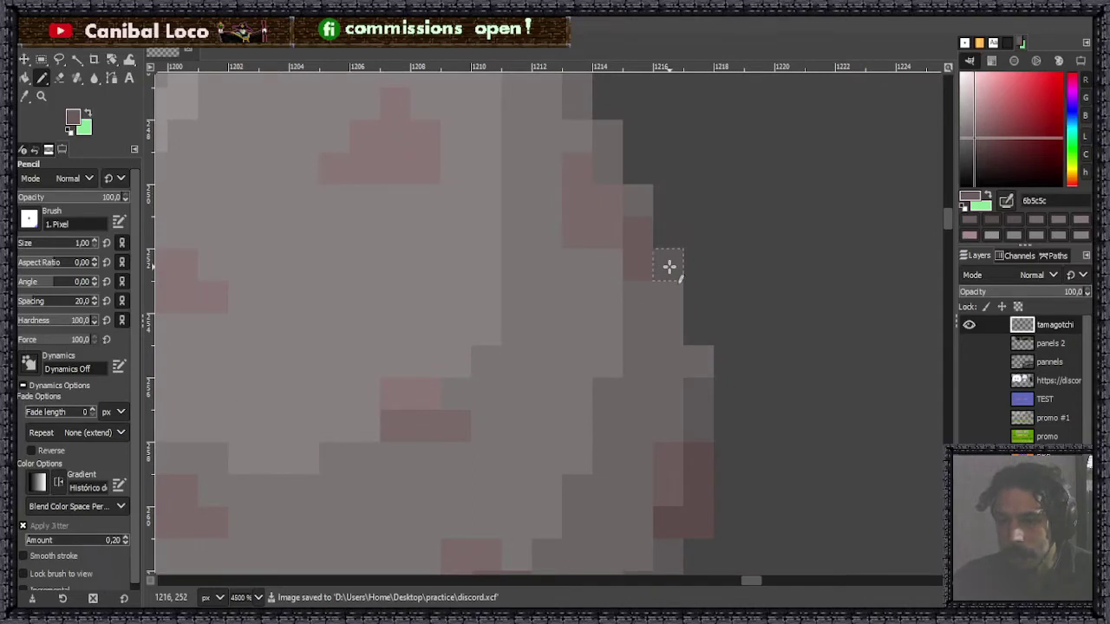
left_click(706, 461, "ctrl")
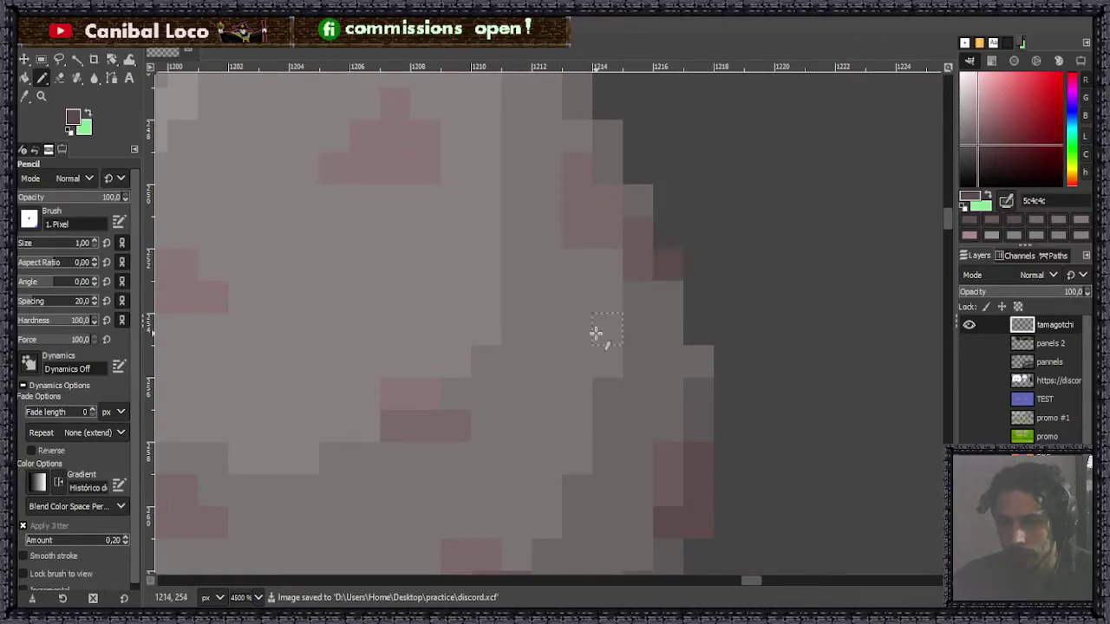
scroll(630, 280, "down", 5)
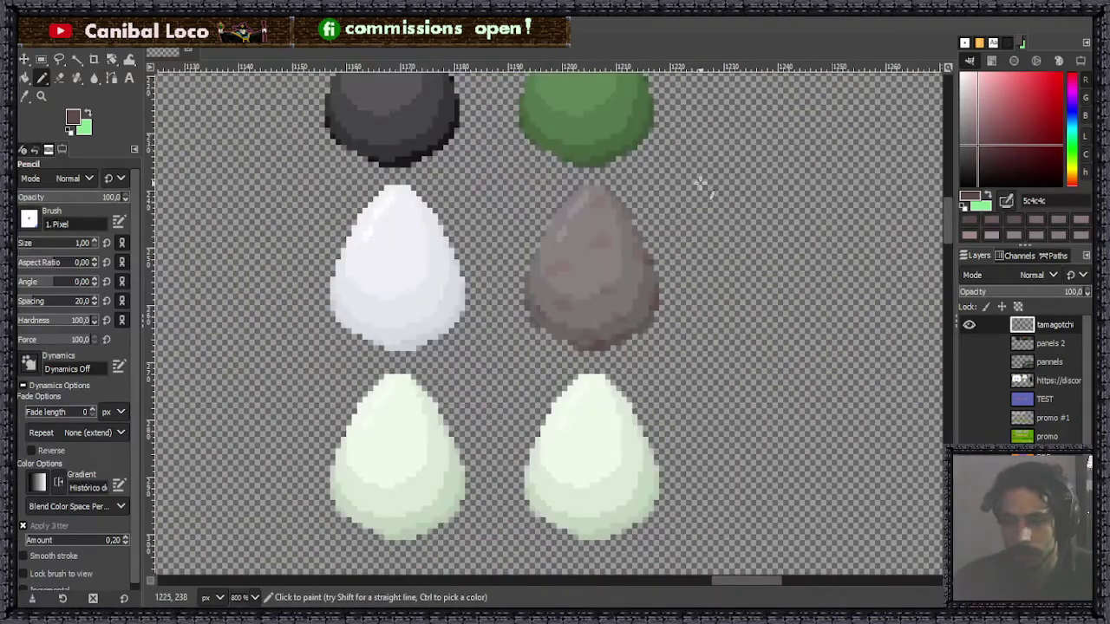
scroll(555, 260, "up", 3)
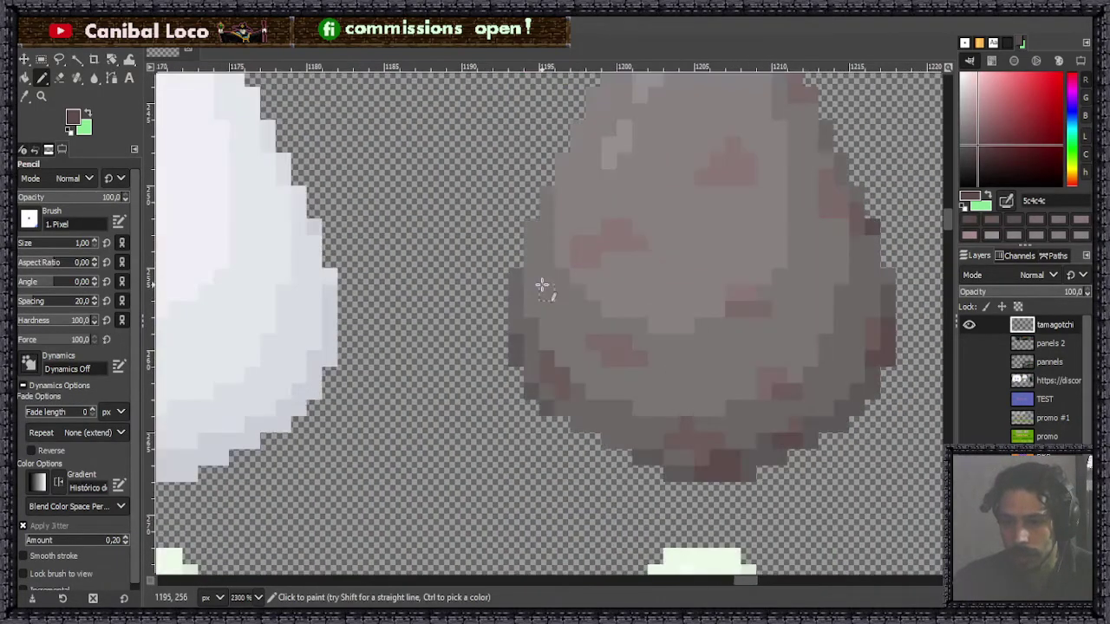
key("ctrl+s")
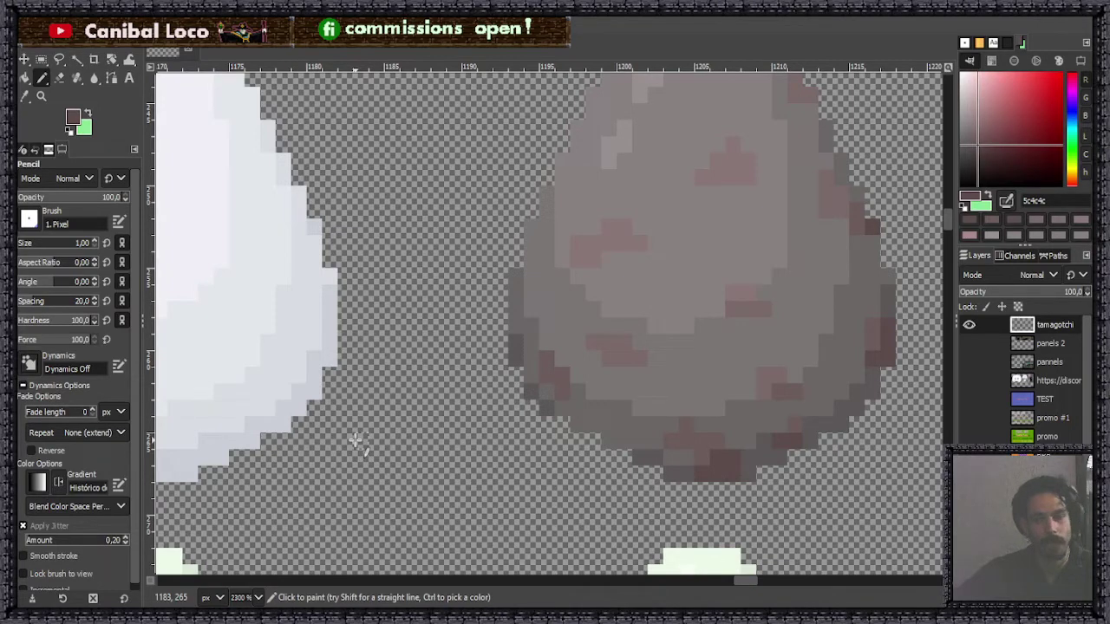
Pencil a four-pixel-tall 7b6a6a strip on the warm grey egg's left edge, with two darker reddish pixels on the rim beside it.
left_click(621, 351, "ctrl")
scroll(639, 287, "up", 2)
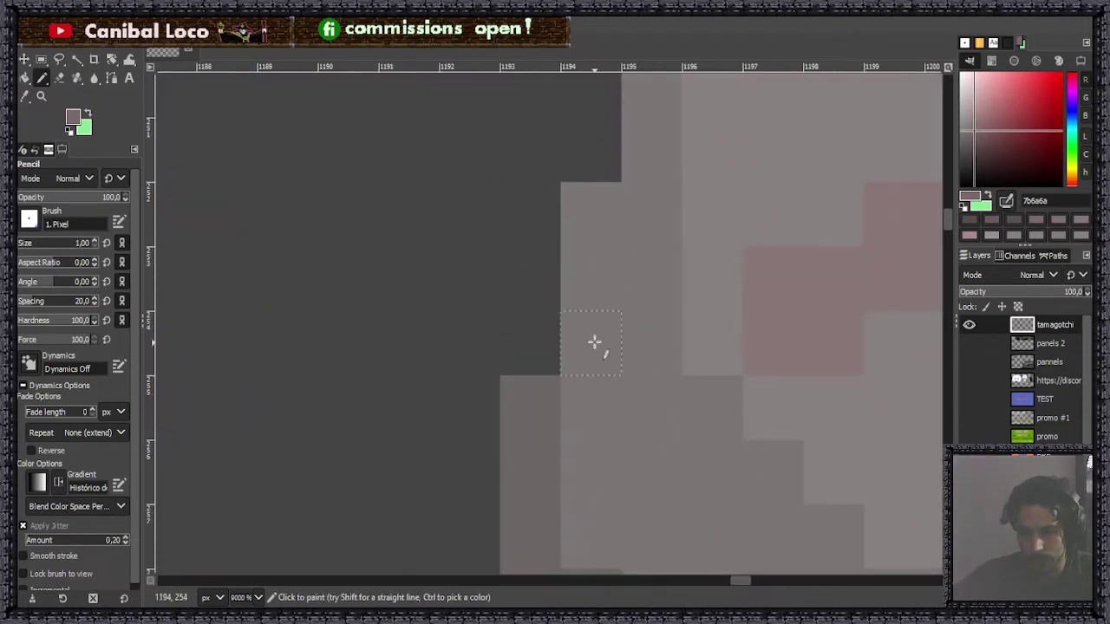
left_click_drag(595, 339, 599, 401)
scroll(594, 359, "down", 3)
scroll(619, 462, "up", 4)
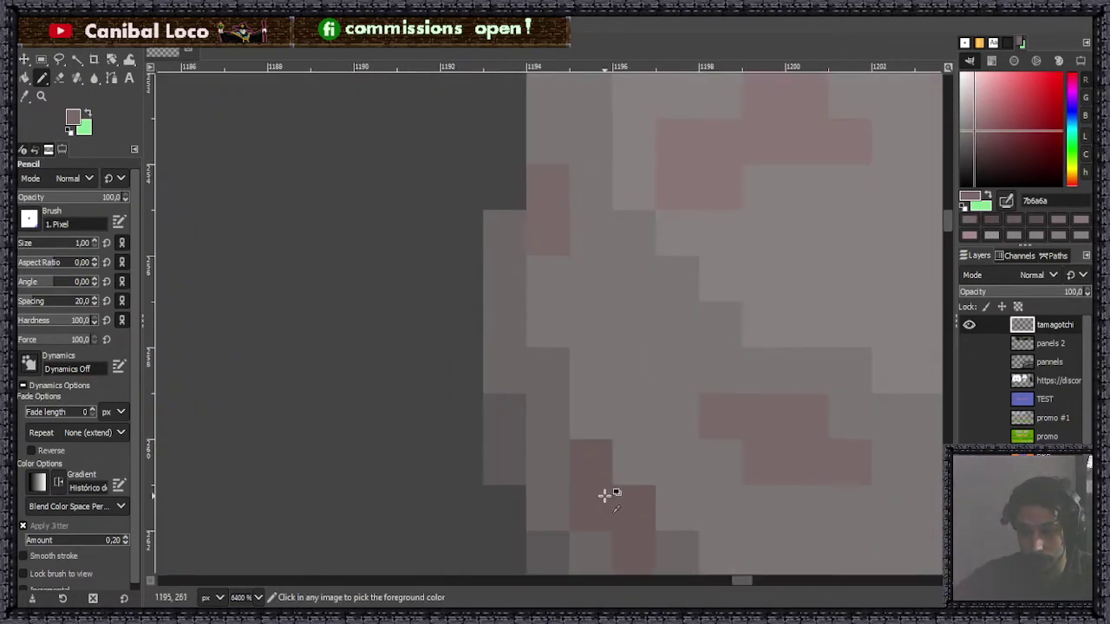
left_click(495, 249, "ctrl")
left_click_drag(495, 249, 500, 290)
left_click(559, 217, "ctrl")
left_click_drag(560, 217, 554, 304)
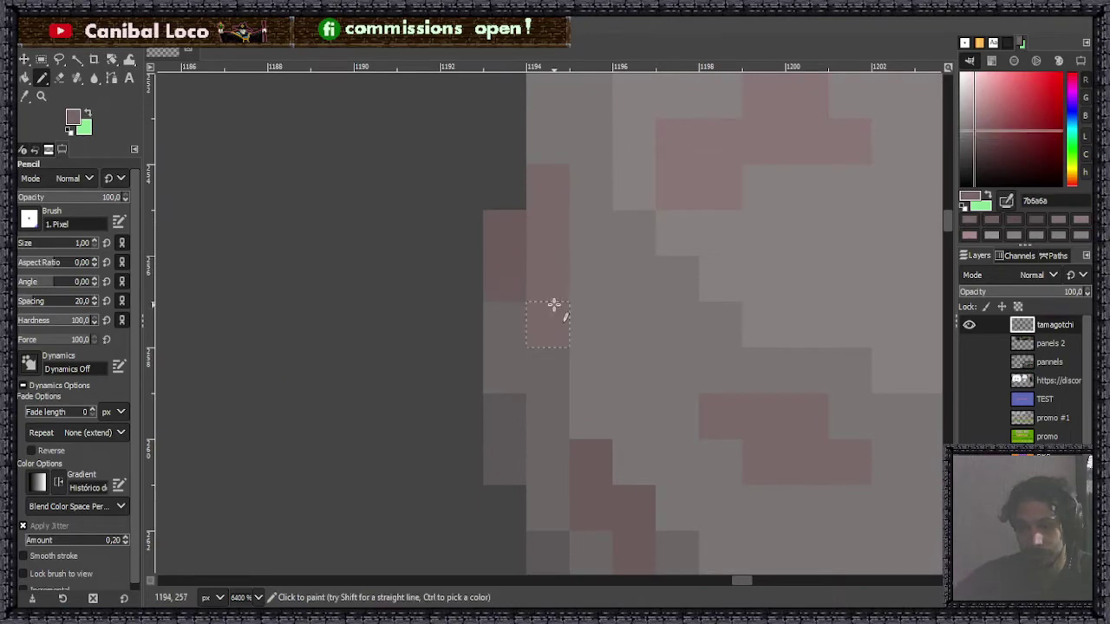
Check the new left-edge spot against the whole egg and save the image.
scroll(576, 302, "down", 5)
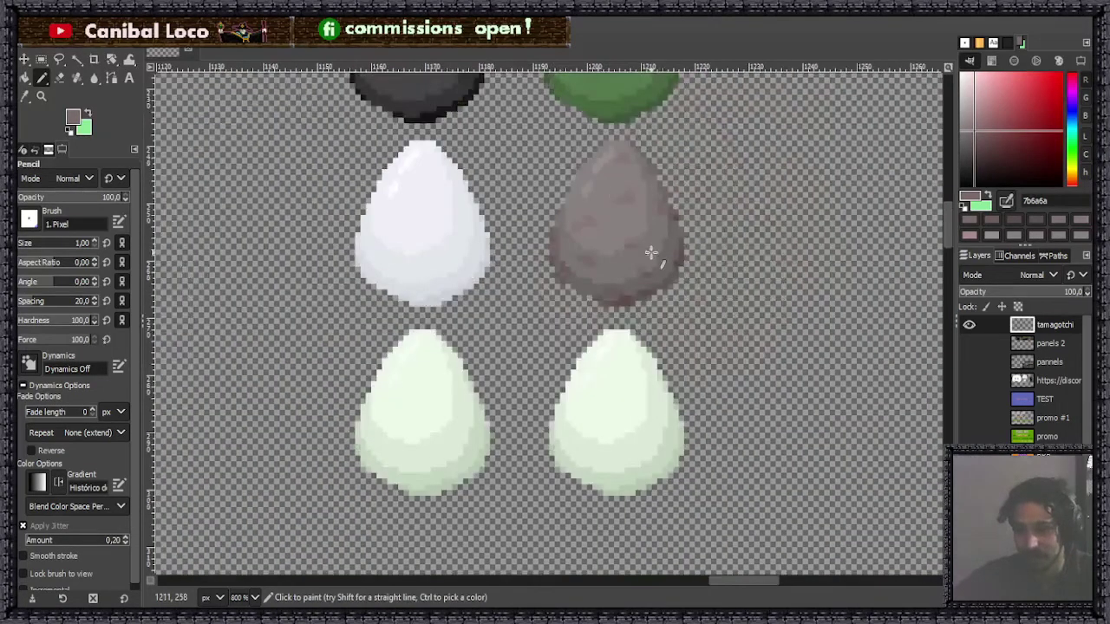
scroll(685, 232, "down", 2)
scroll(720, 219, "up", 2)
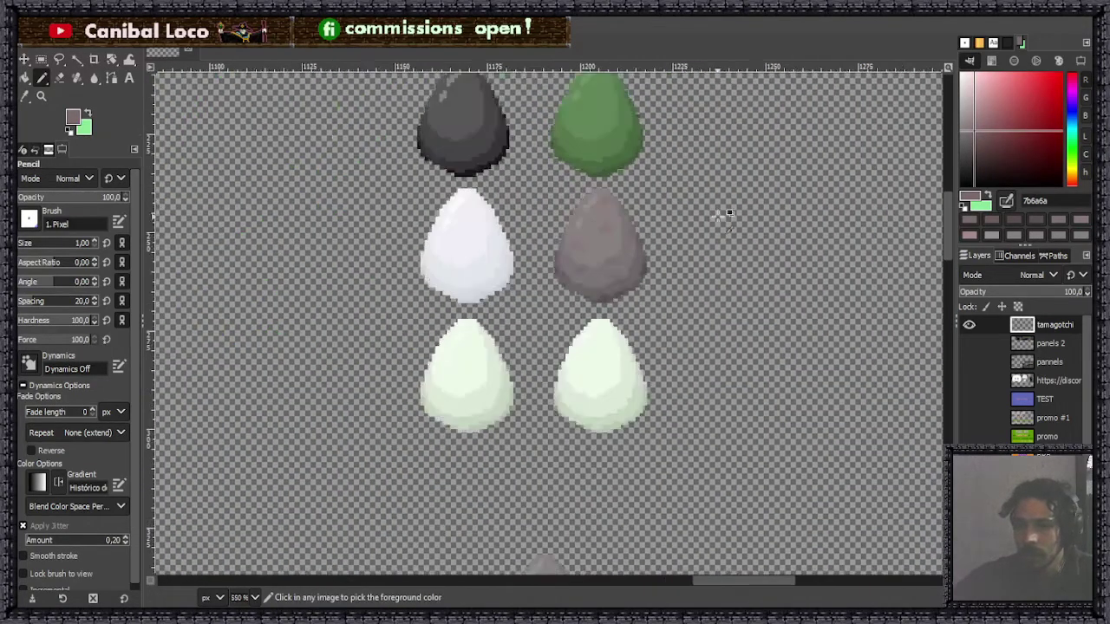
scroll(511, 247, "up", 3)
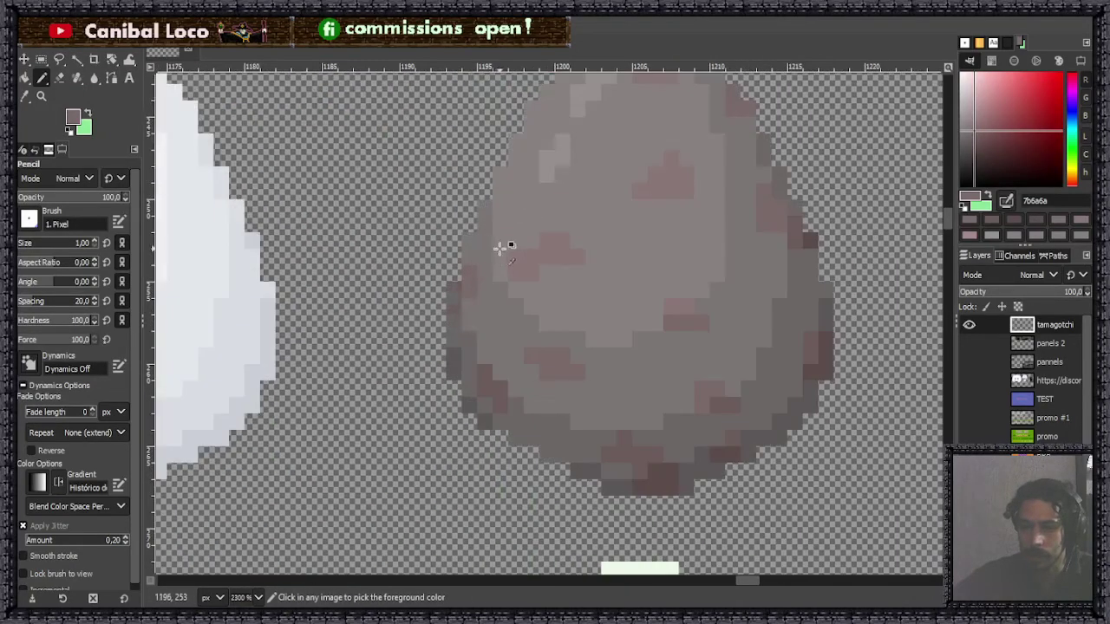
scroll(594, 285, "down", 4)
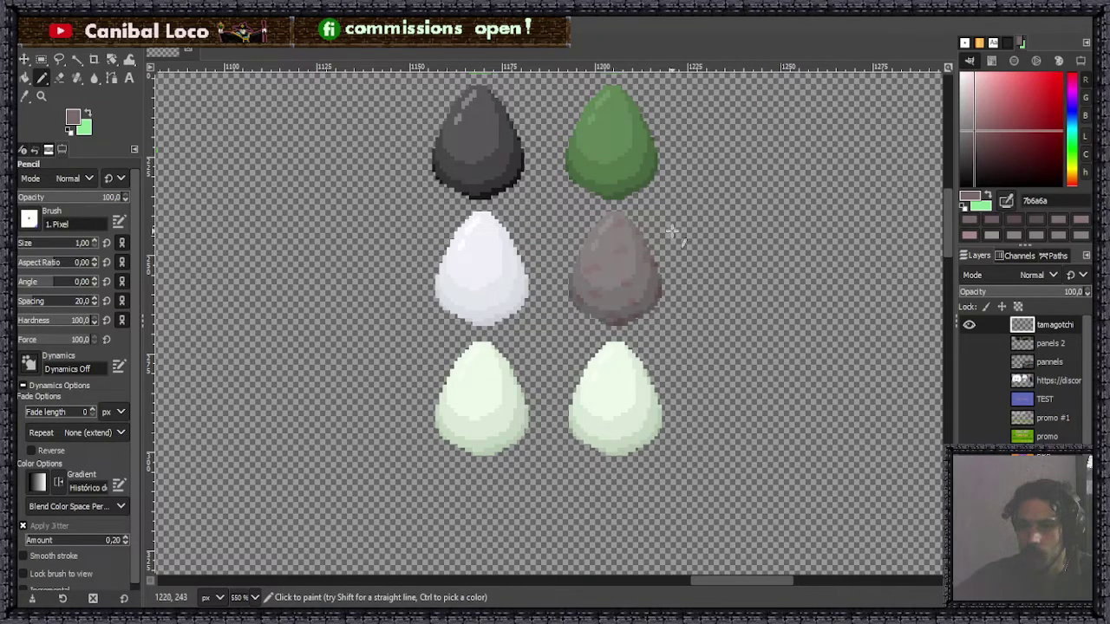
key("ctrl+s")
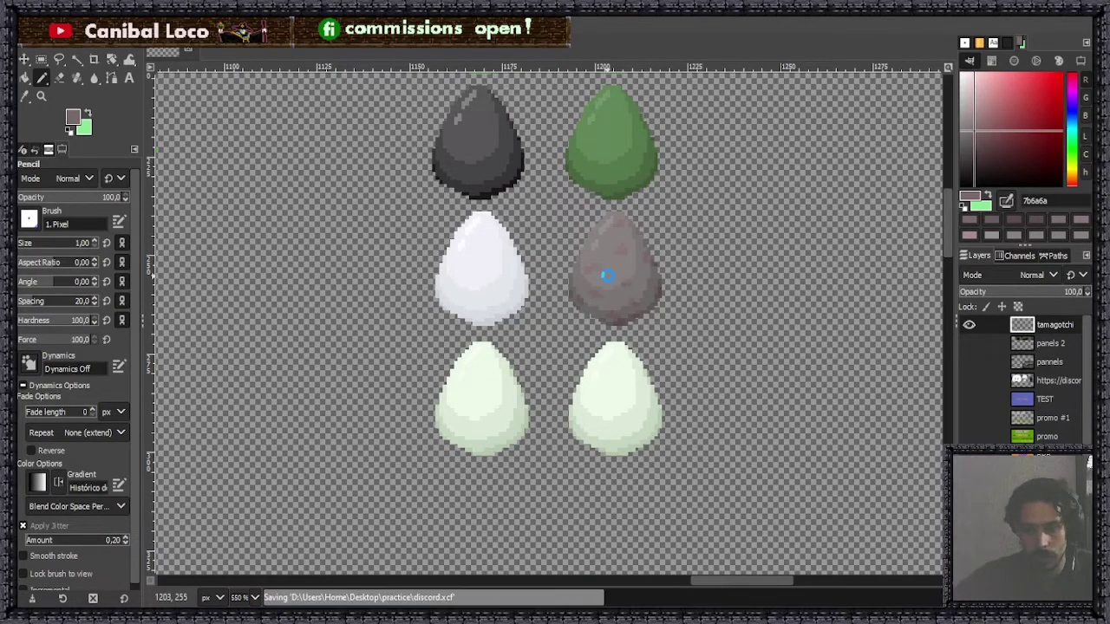
Examine the spotted warm grey egg beside the other egg variants, both close up and from a distance.
scroll(709, 265, "down", 3)
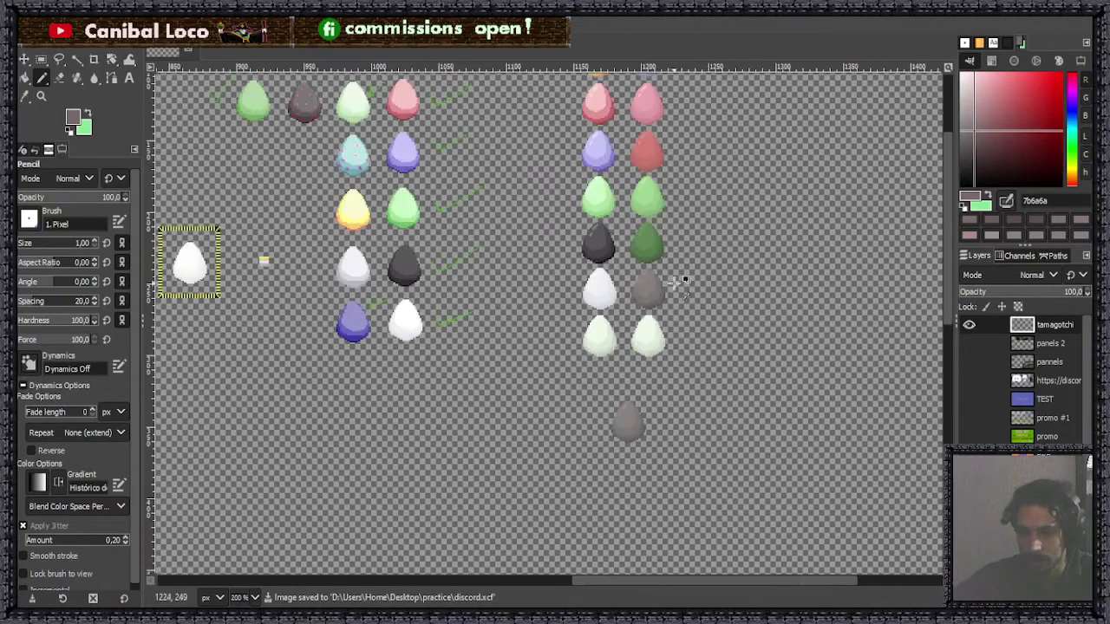
scroll(663, 291, "up", 2)
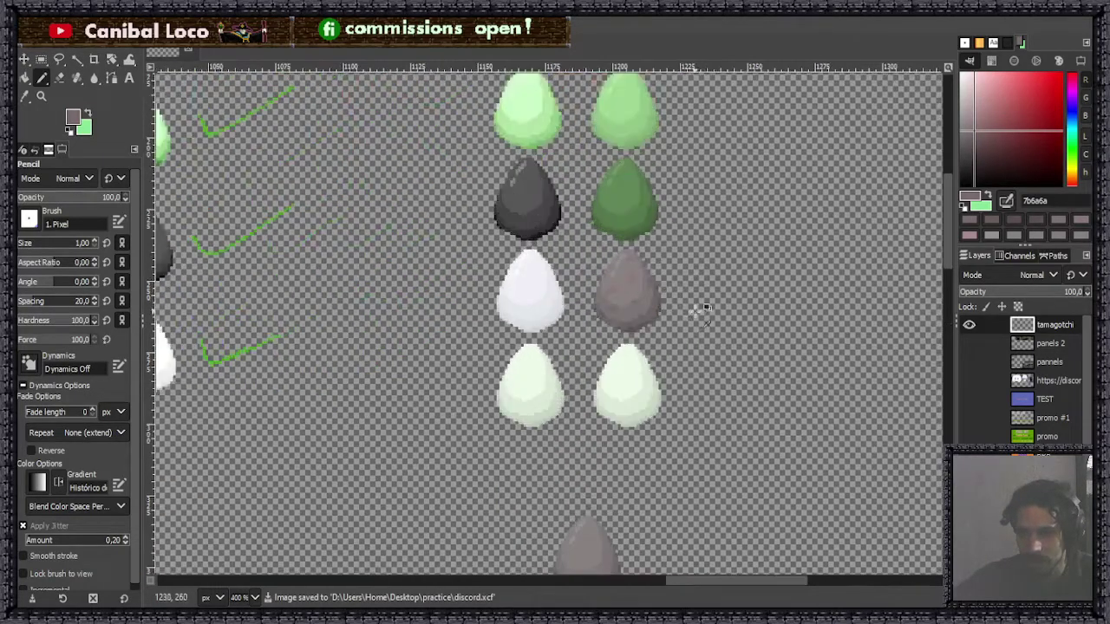
scroll(656, 273, "up", 2)
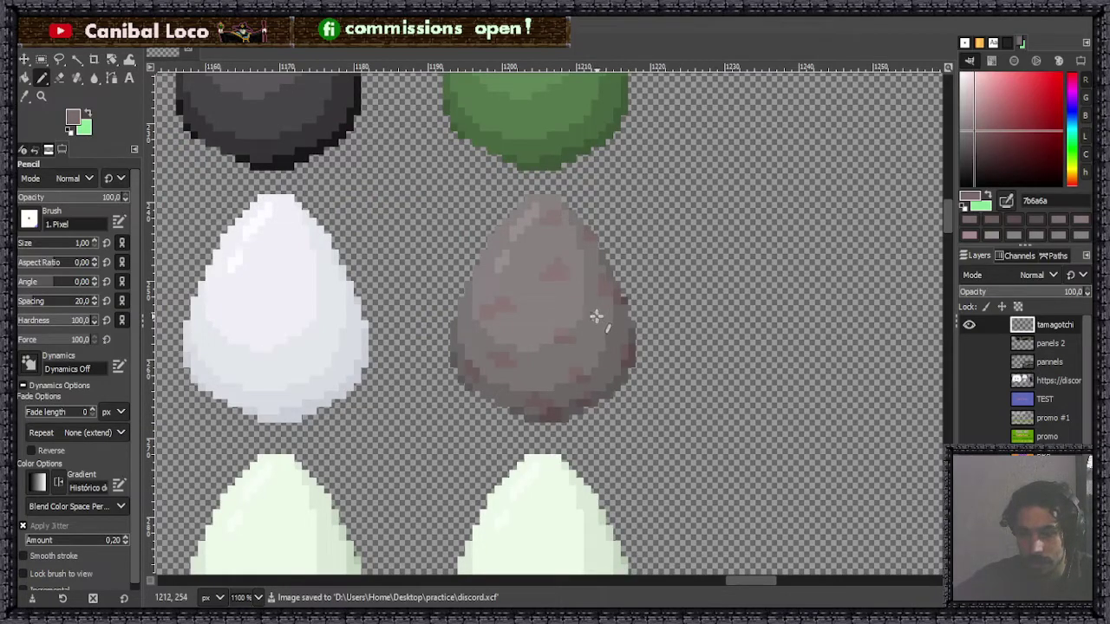
scroll(707, 282, "down", 3)
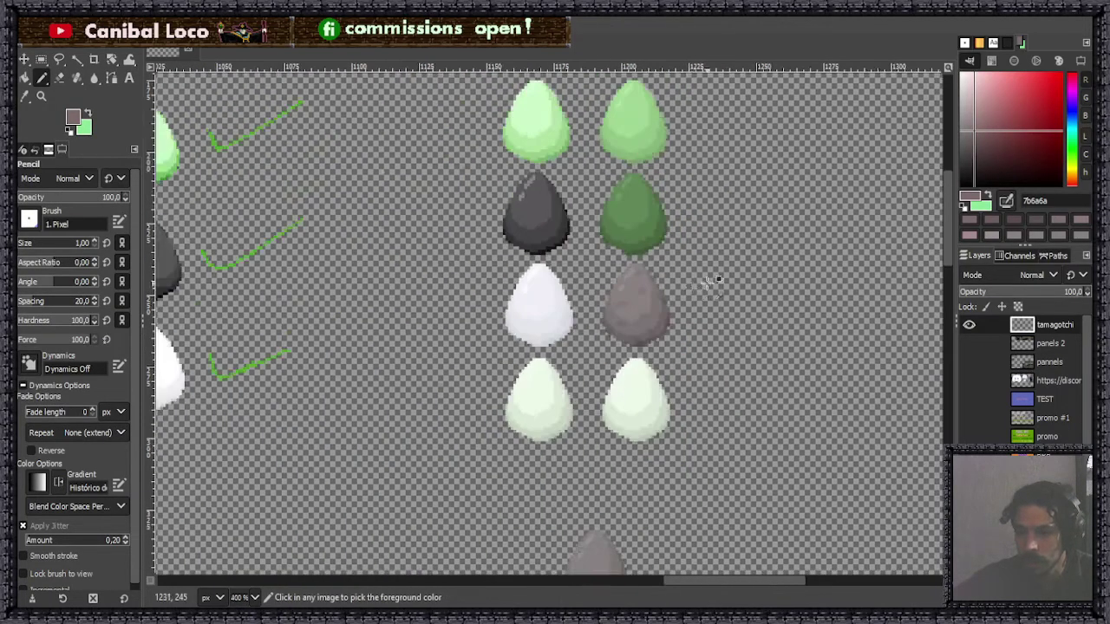
scroll(708, 281, "down", 3)
scroll(735, 270, "up", 1)
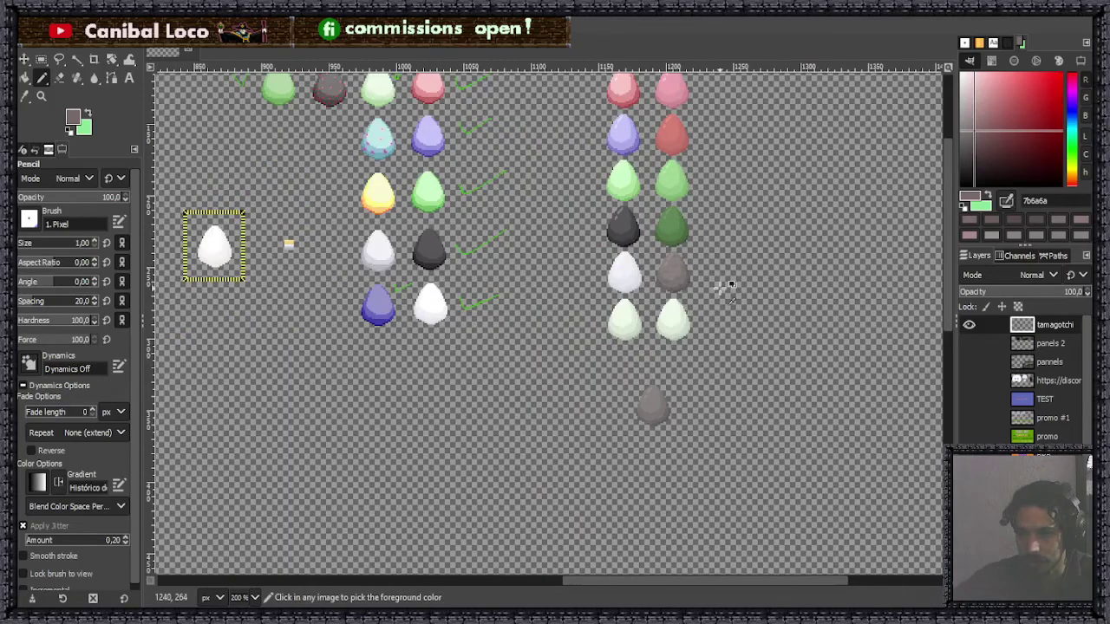
scroll(707, 317, "up", 2)
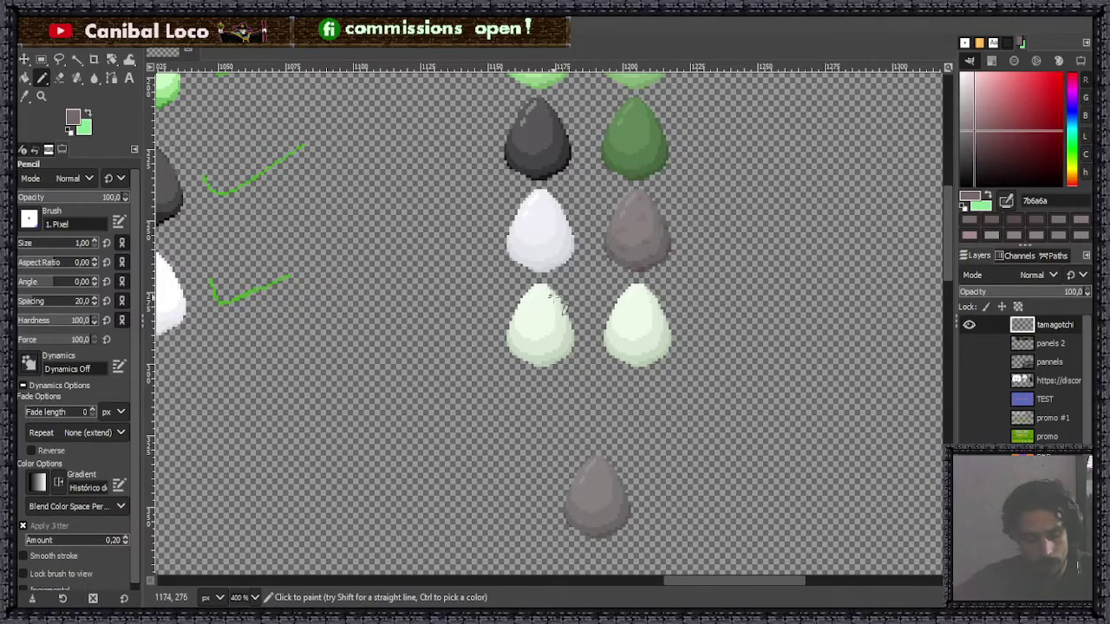
Copy the spotted warm grey egg and place the copy to the right of the plain grey egg below the egg columns, level with it.
key("r")
scroll(704, 164, "up", 3)
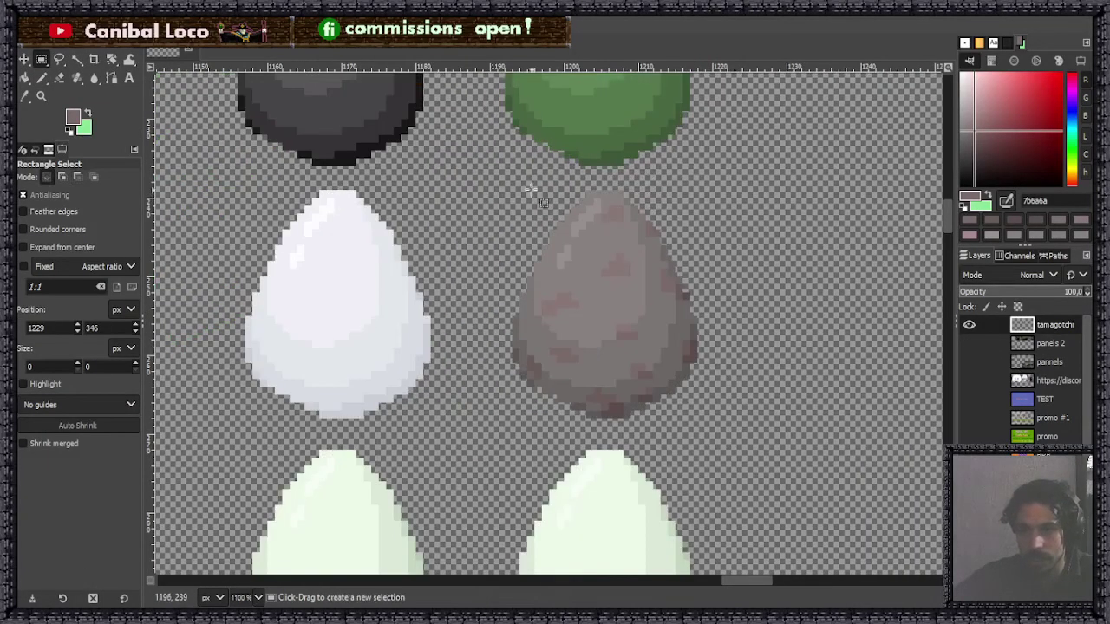
left_click_drag(499, 176, 727, 432)
key("ctrl+c")
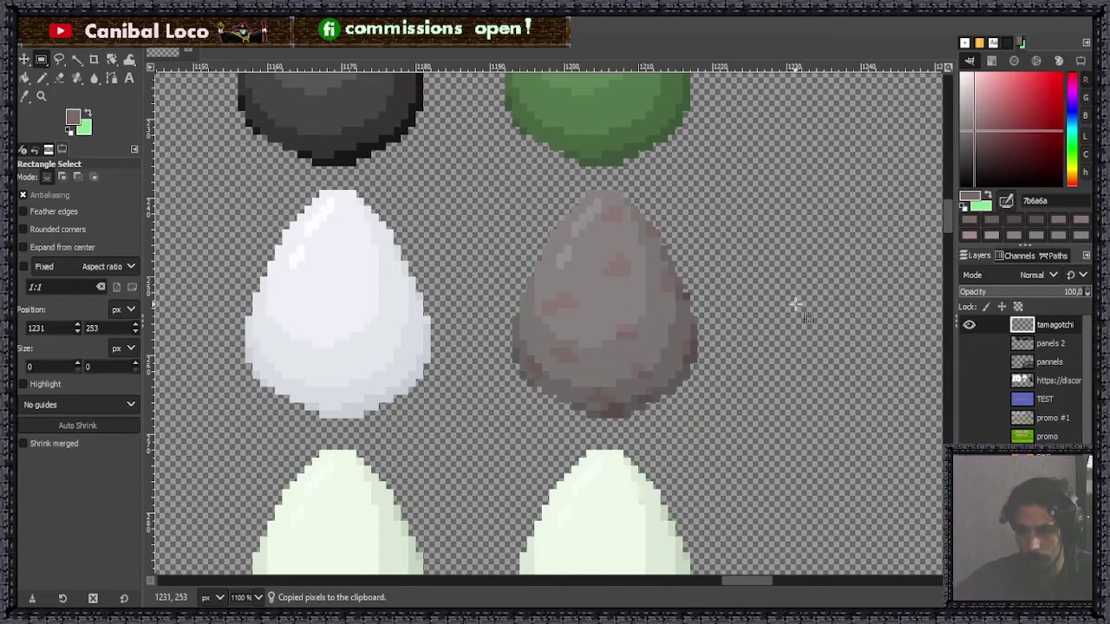
scroll(797, 303, "down", 6)
scroll(735, 332, "up", 5)
key("ctrl+v")
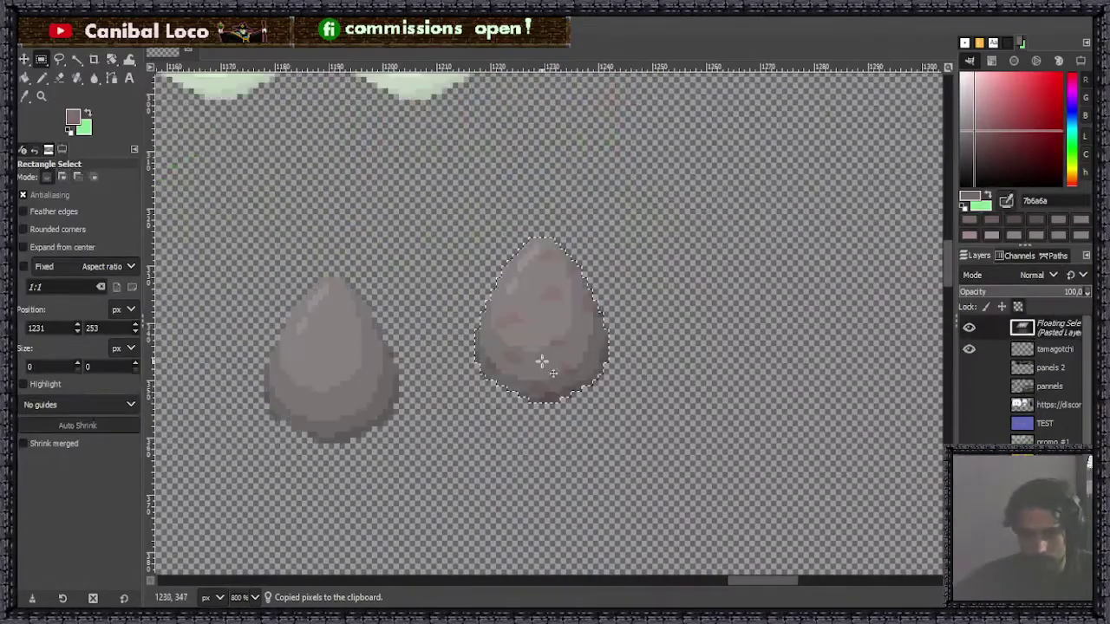
left_click_drag(540, 364, 582, 365)
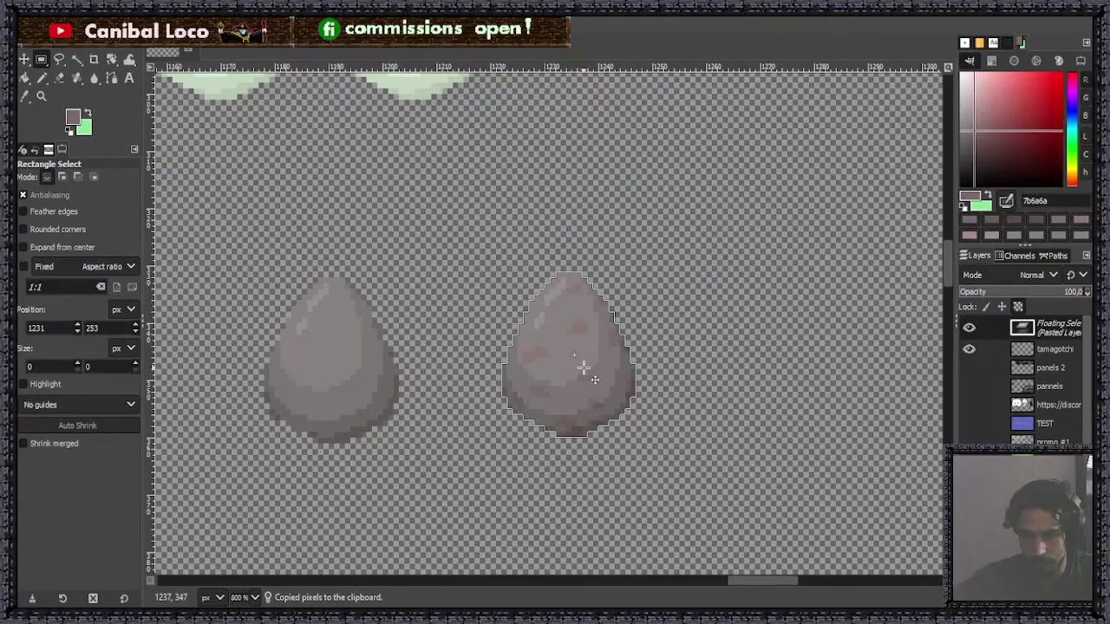
left_click(671, 295)
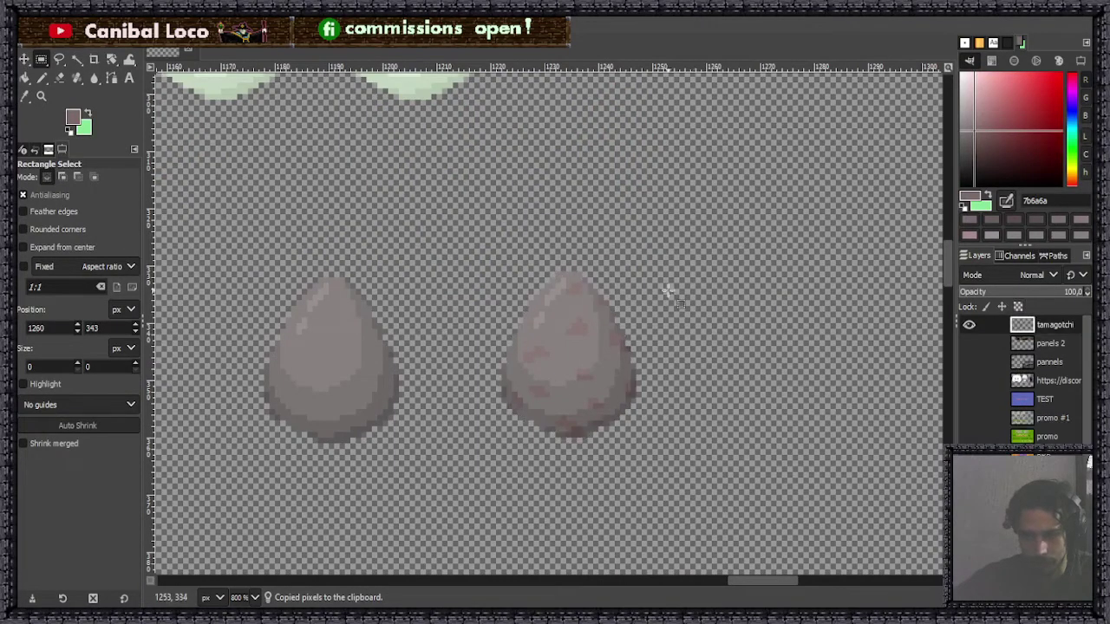
Pencil a black 000000 arrow pointing from the plain grey egg to its spotted copy.
key("n")
left_click(986, 169)
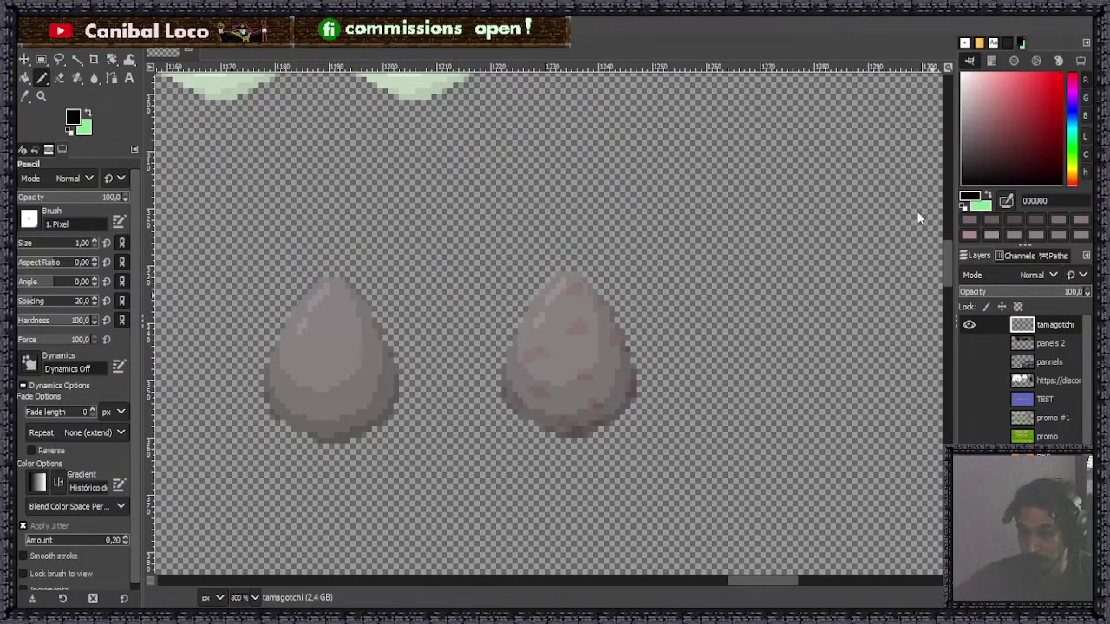
left_click_drag(414, 366, 451, 365)
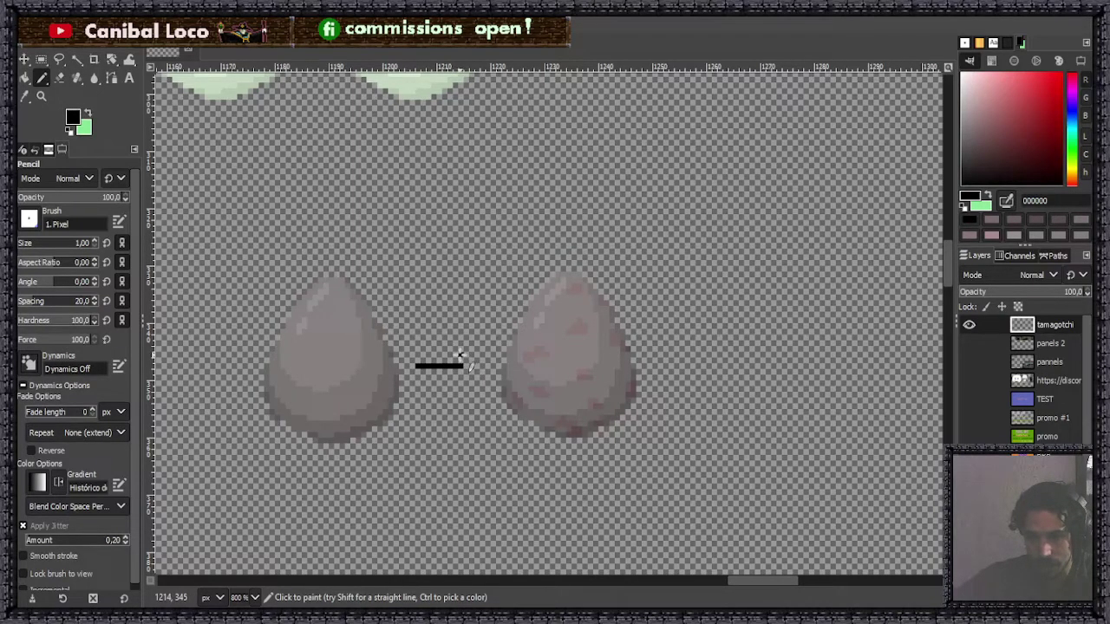
scroll(463, 347, "up", 4)
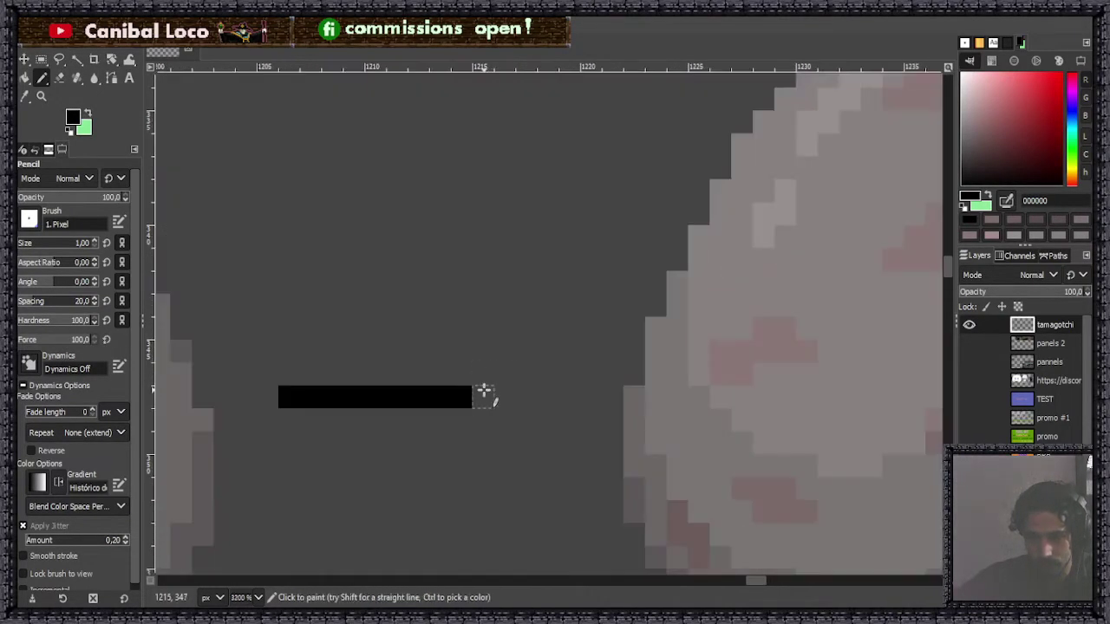
left_click(397, 347, "shift")
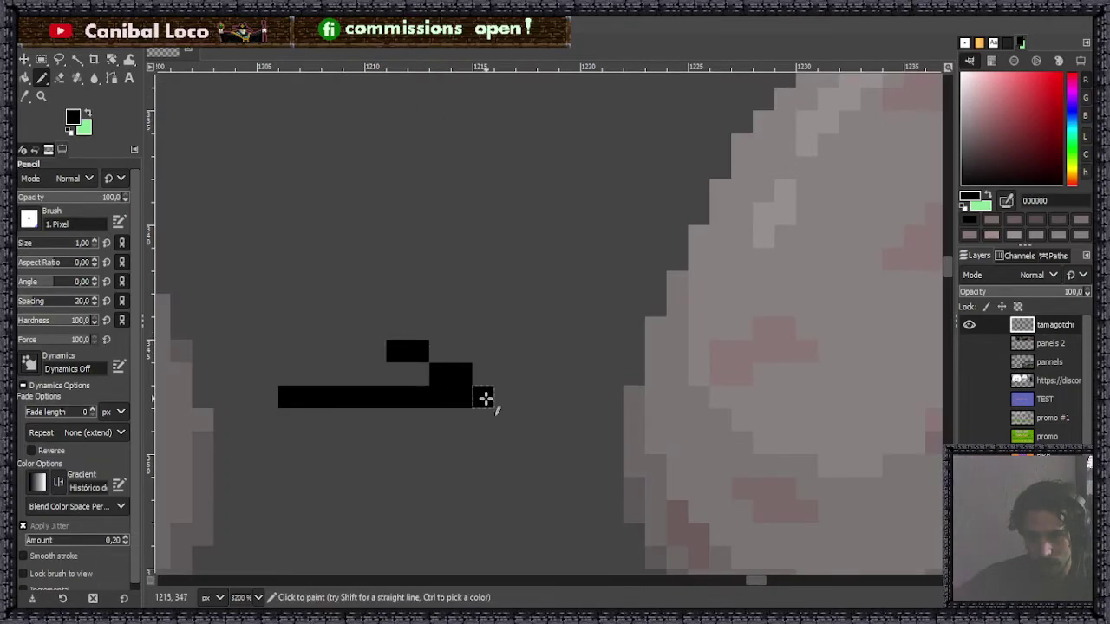
left_click(485, 398)
left_click_drag(463, 419, 449, 416)
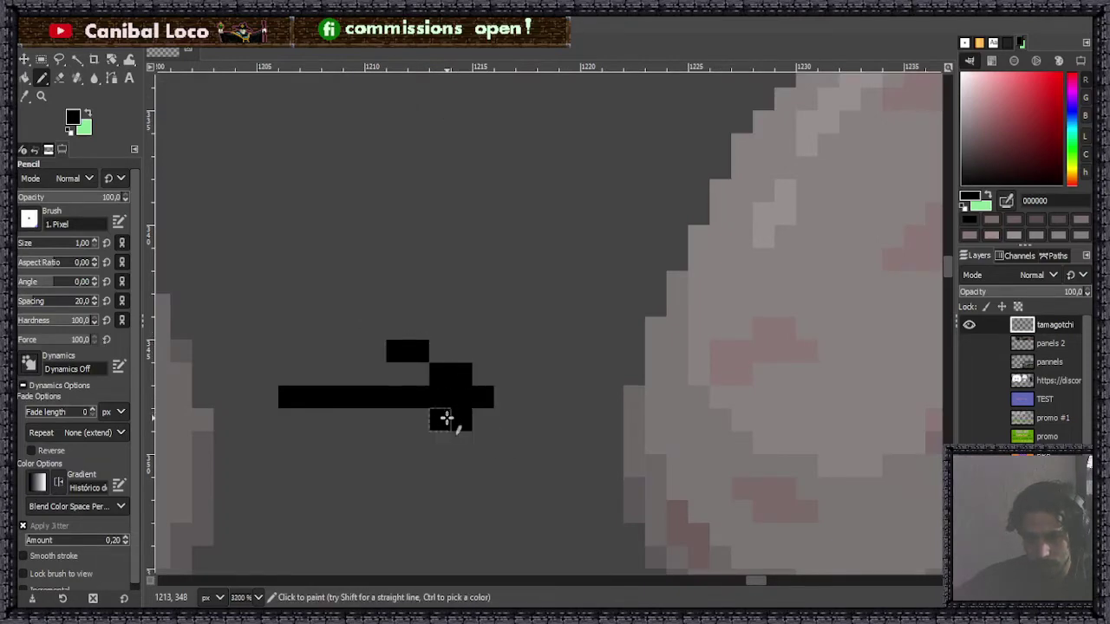
left_click(398, 441)
scroll(451, 390, "down", 6)
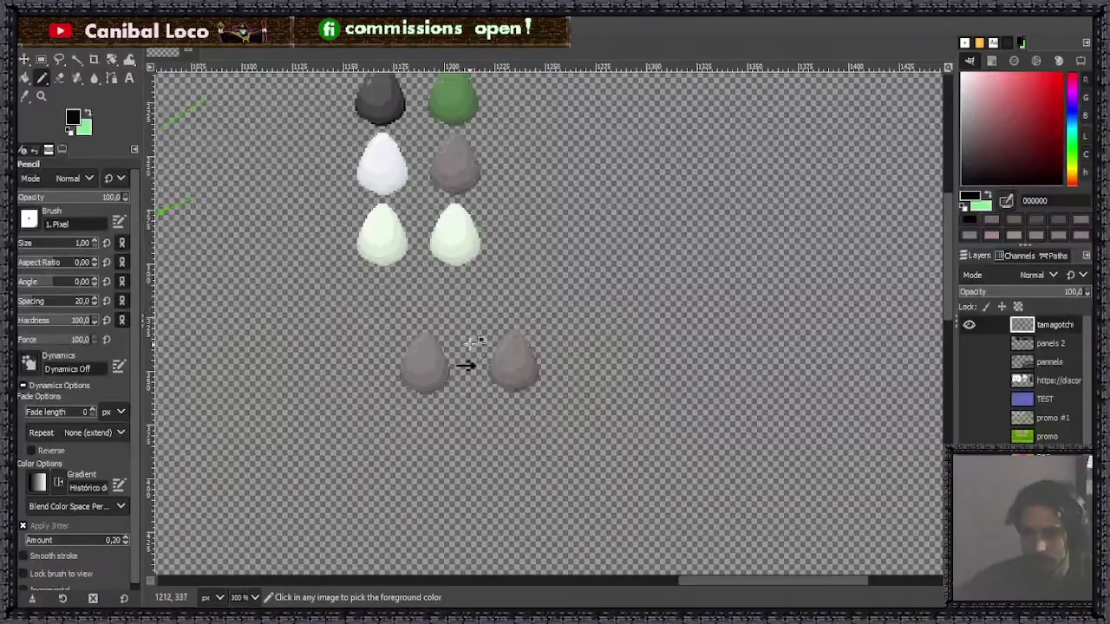
scroll(469, 343, "up", 3)
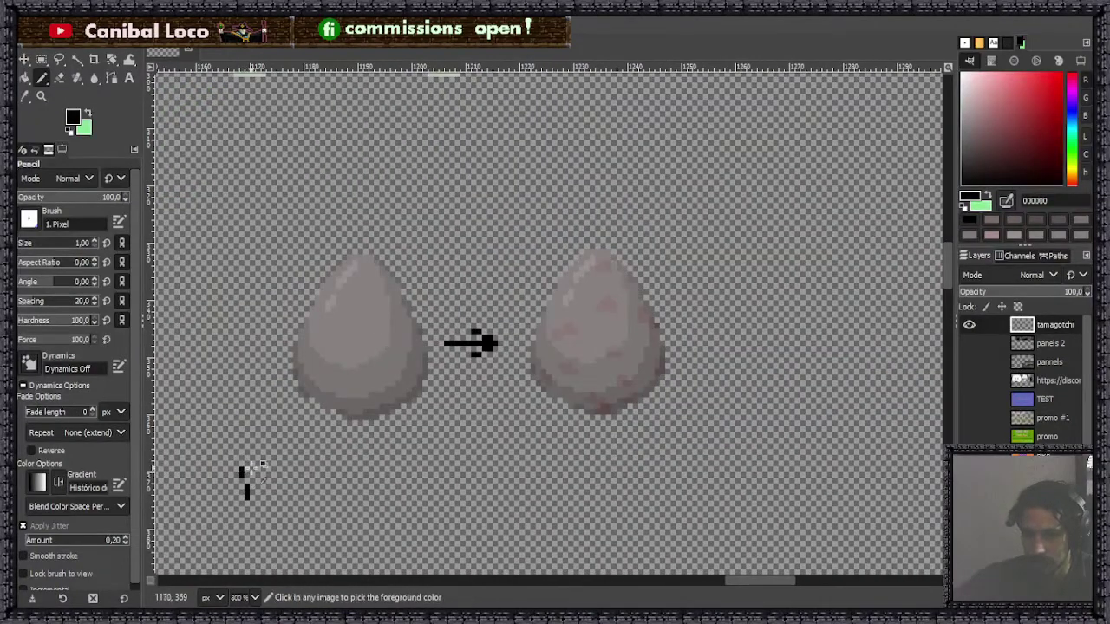
mouse_move(257, 447)
left_mouse_down()
mouse_move(256, 492)
mouse_move(312, 501)
left_mouse_up()
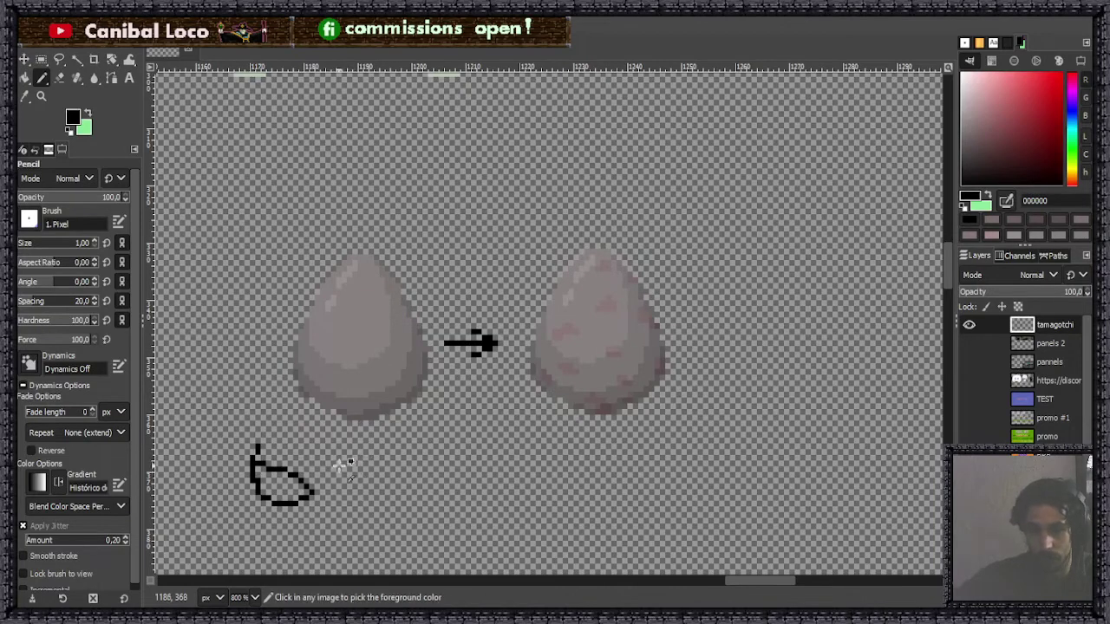
key("ctrl+z")
key("ctrl+z")
left_click_drag(257, 440, 260, 503)
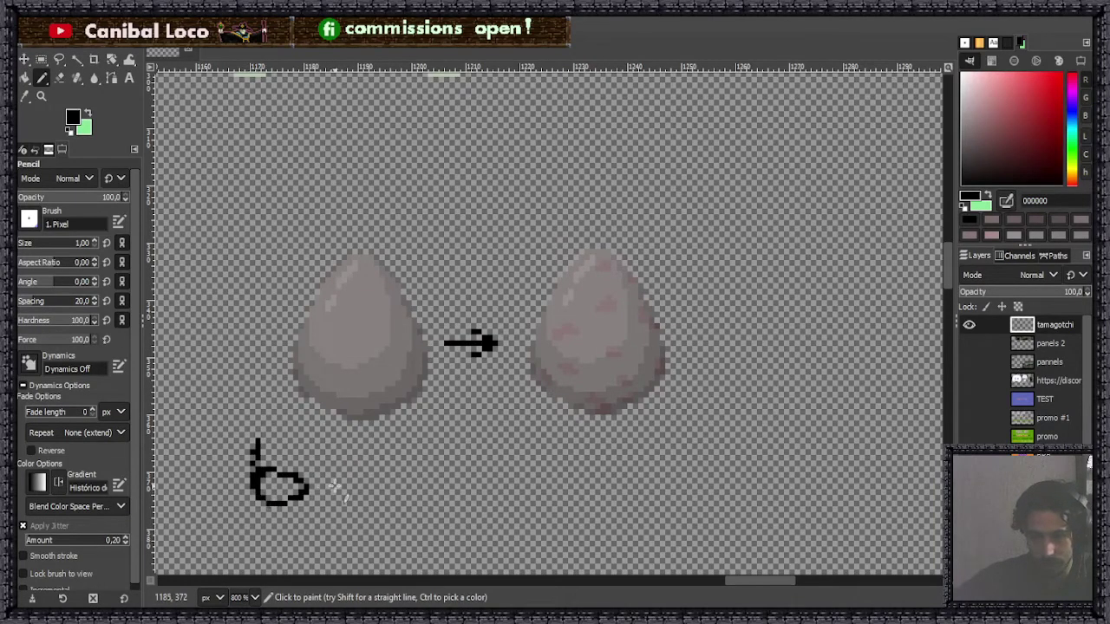
key("ctrl+z")
key("ctrl+z")
Handwrite the black labels "base" below the plain grey egg and "egg" below the spotted copy, and save the image.
mouse_move(252, 446)
left_mouse_down()
mouse_move(247, 505)
mouse_move(274, 503)
left_mouse_up()
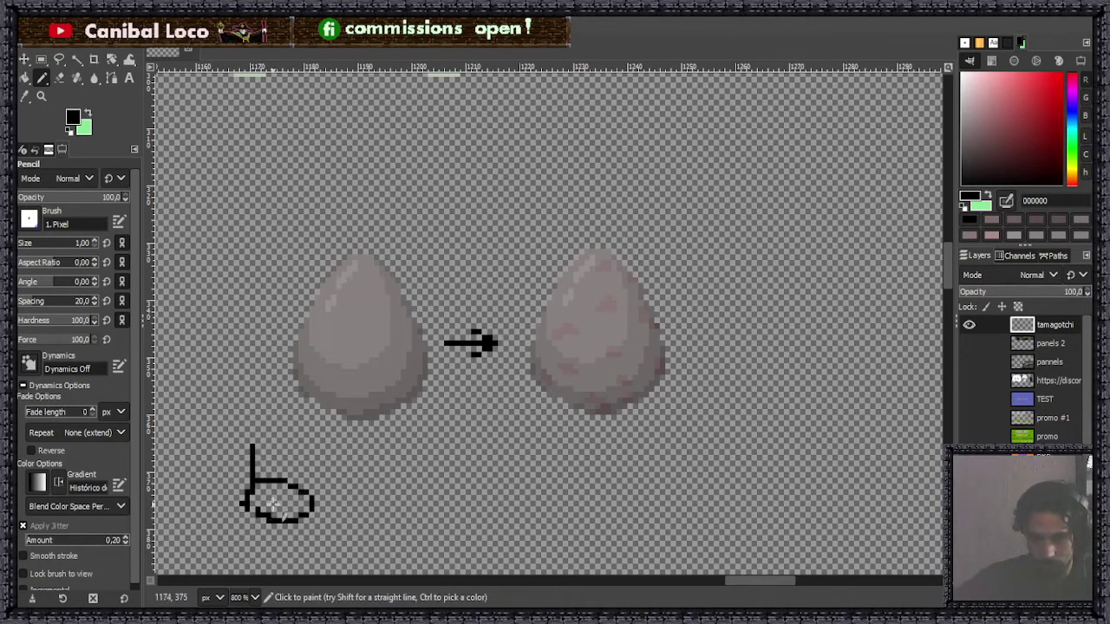
mouse_move(344, 500)
left_mouse_down()
mouse_move(315, 475)
mouse_move(352, 509)
mouse_move(389, 518)
mouse_move(455, 502)
left_mouse_up()
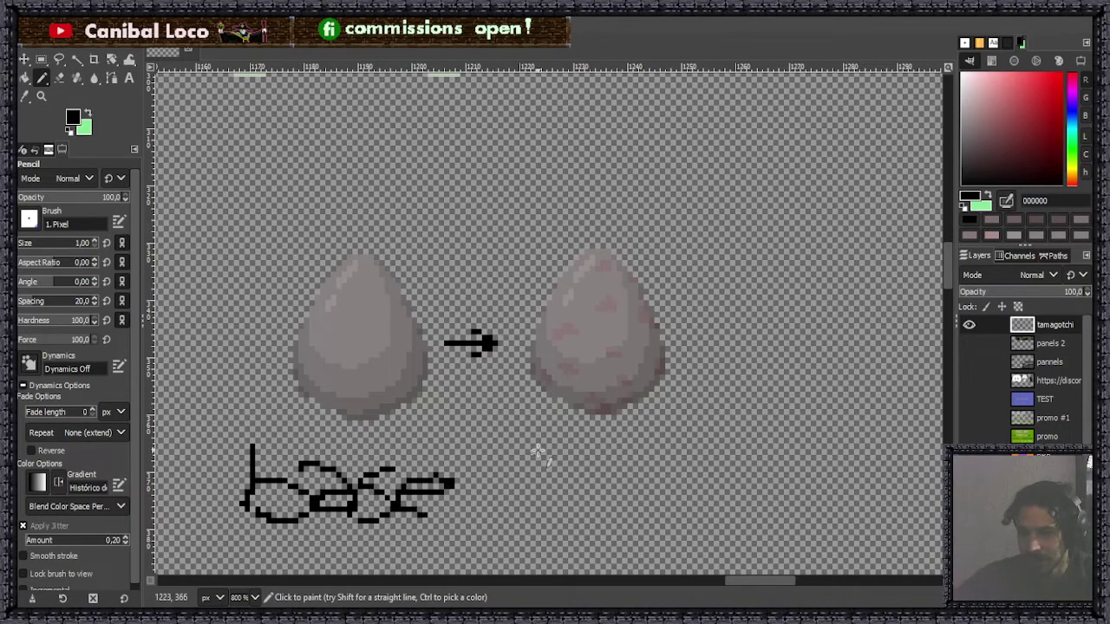
mouse_move(571, 475)
left_mouse_down()
mouse_move(648, 478)
mouse_move(626, 494)
mouse_move(663, 496)
mouse_move(661, 521)
mouse_move(760, 482)
mouse_move(732, 521)
left_mouse_up()
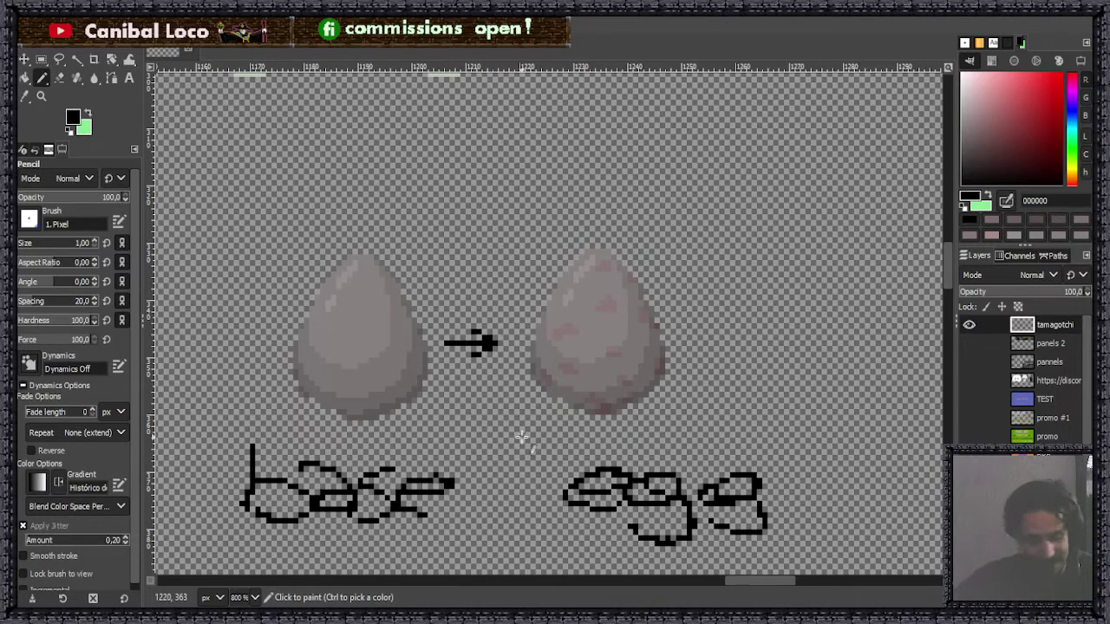
key("ctrl+s")
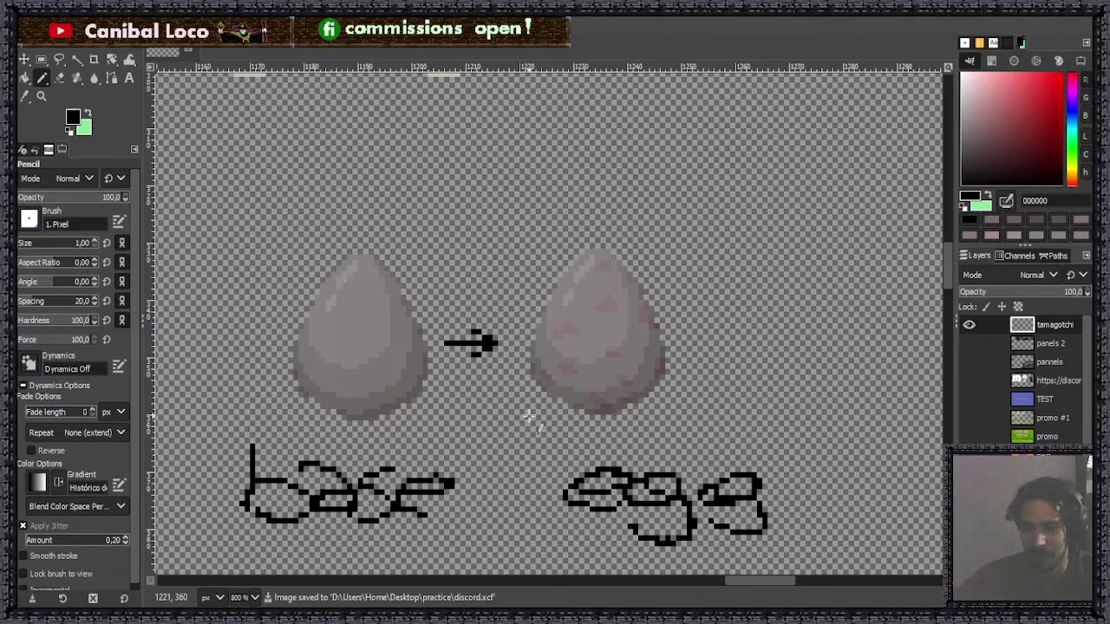
Sample the green 4bae26 of the existing check marks and pencil a check mark beside the red-dotted dark grey egg.
scroll(498, 408, "down", 4)
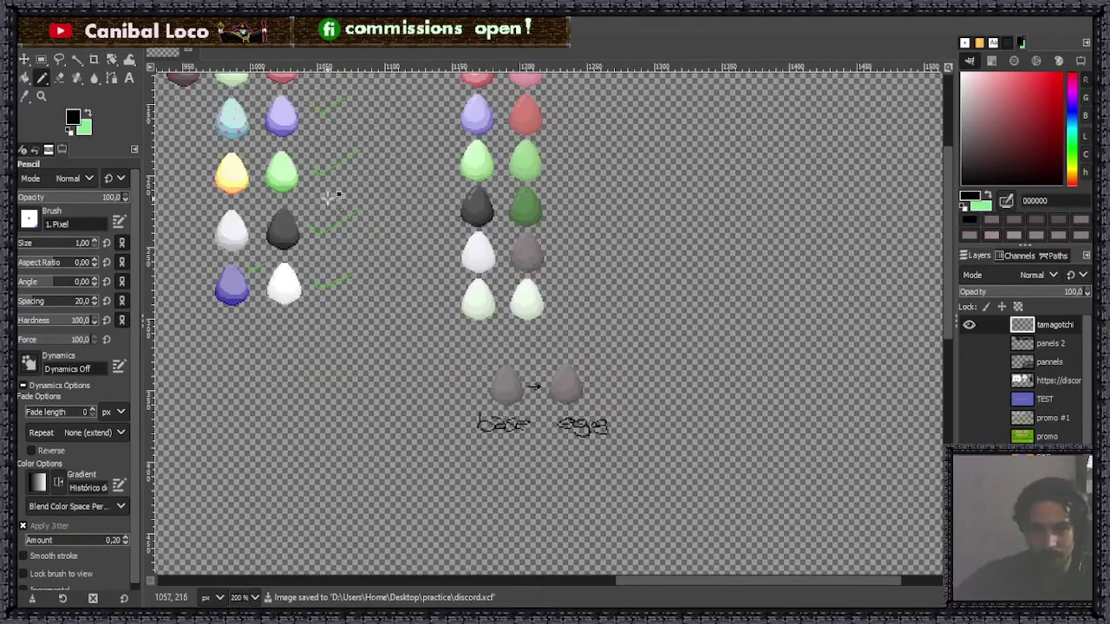
scroll(288, 260, "up", 4)
left_click(409, 337, "ctrl")
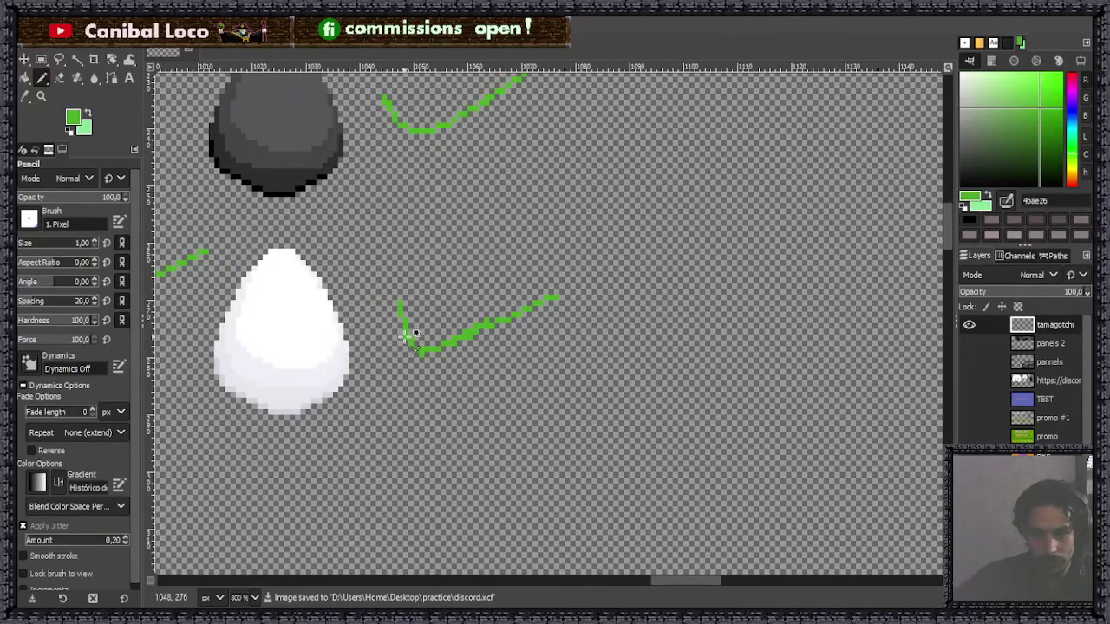
scroll(409, 337, "down", 5)
scroll(367, 450, "up", 5)
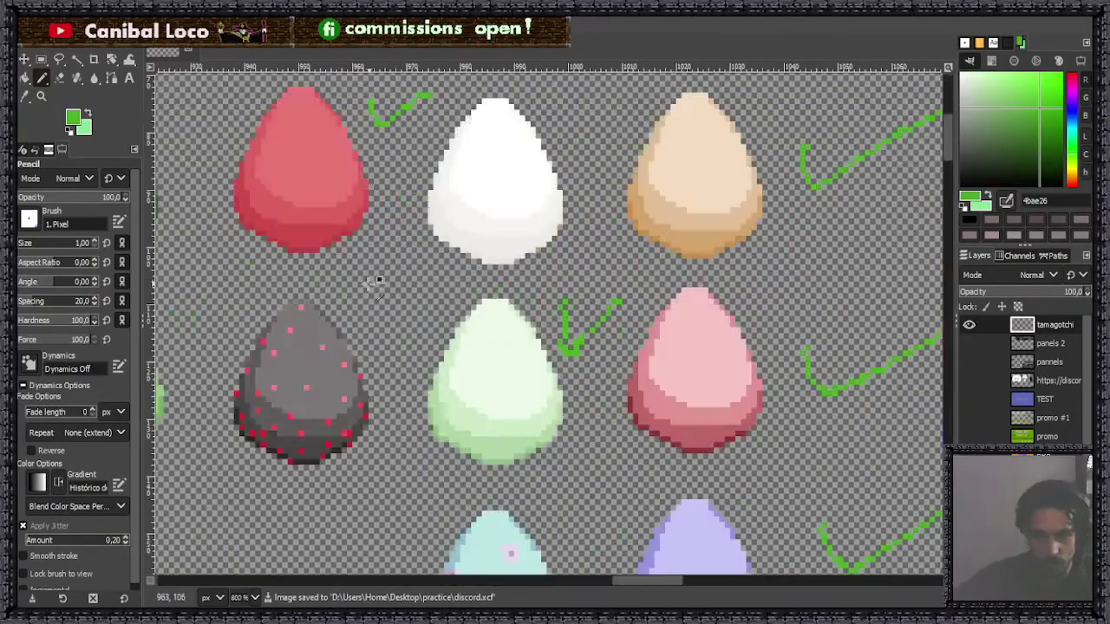
left_click_drag(360, 300, 416, 279)
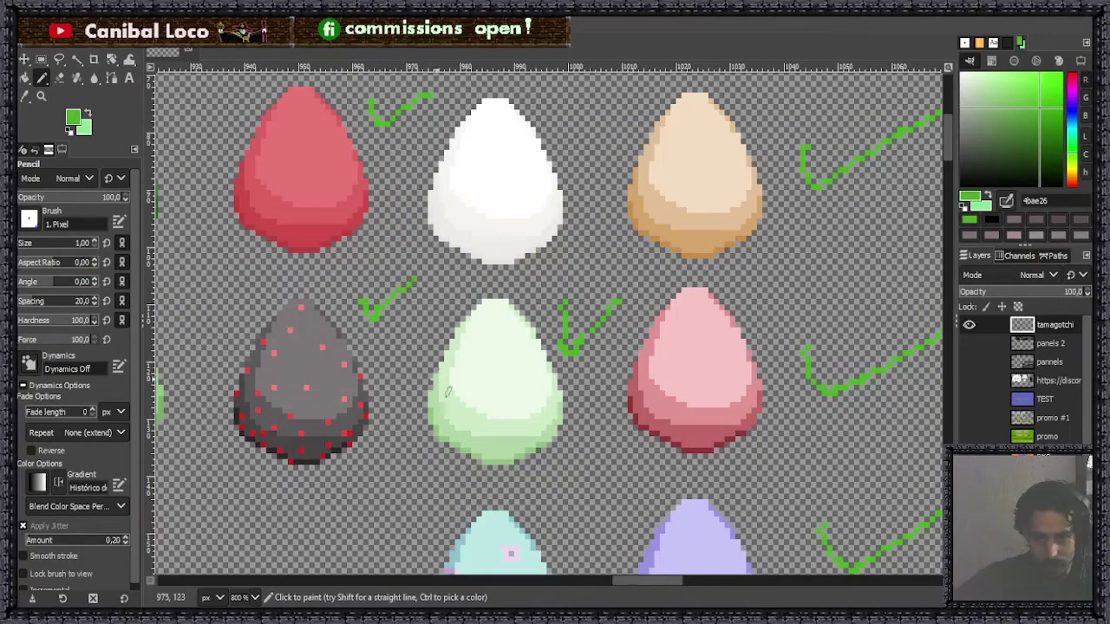
Pick the pale yellow of the yellow-orange egg's brightest area as the drawing colour.
scroll(447, 392, "down", 3)
scroll(413, 378, "down", 3)
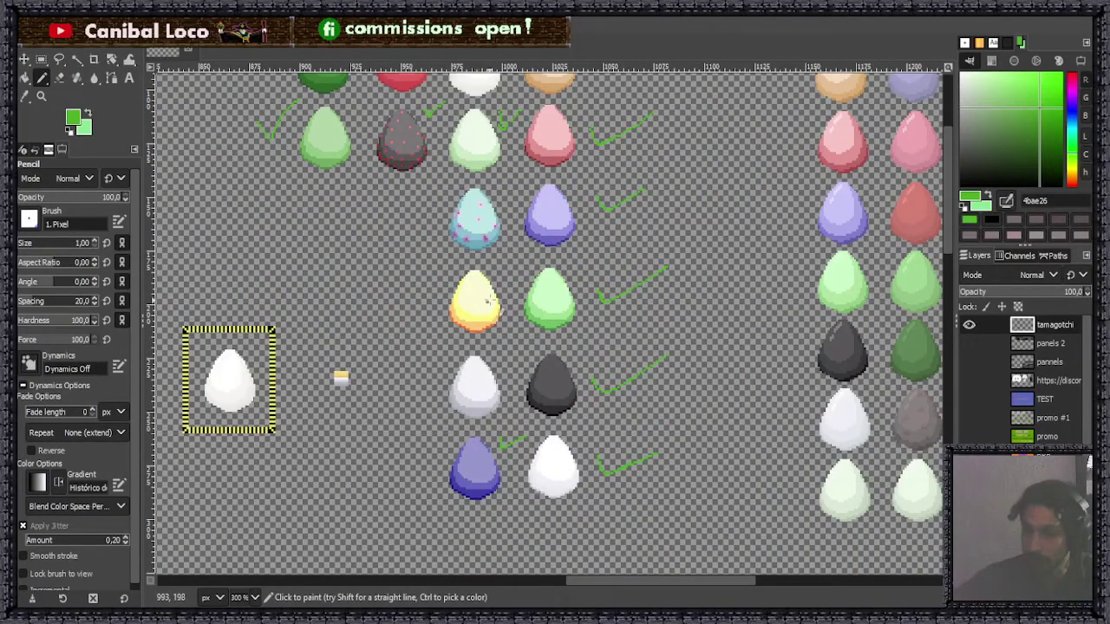
scroll(485, 303, "down", 3)
scroll(622, 374, "up", 3)
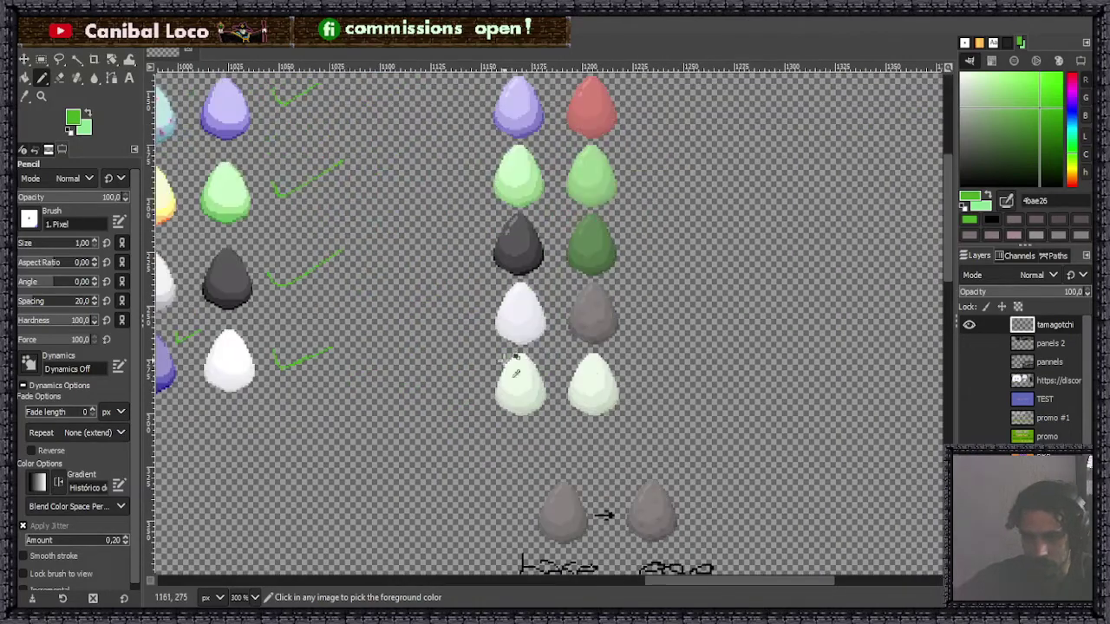
scroll(514, 371, "down", 3)
scroll(268, 315, "up", 6)
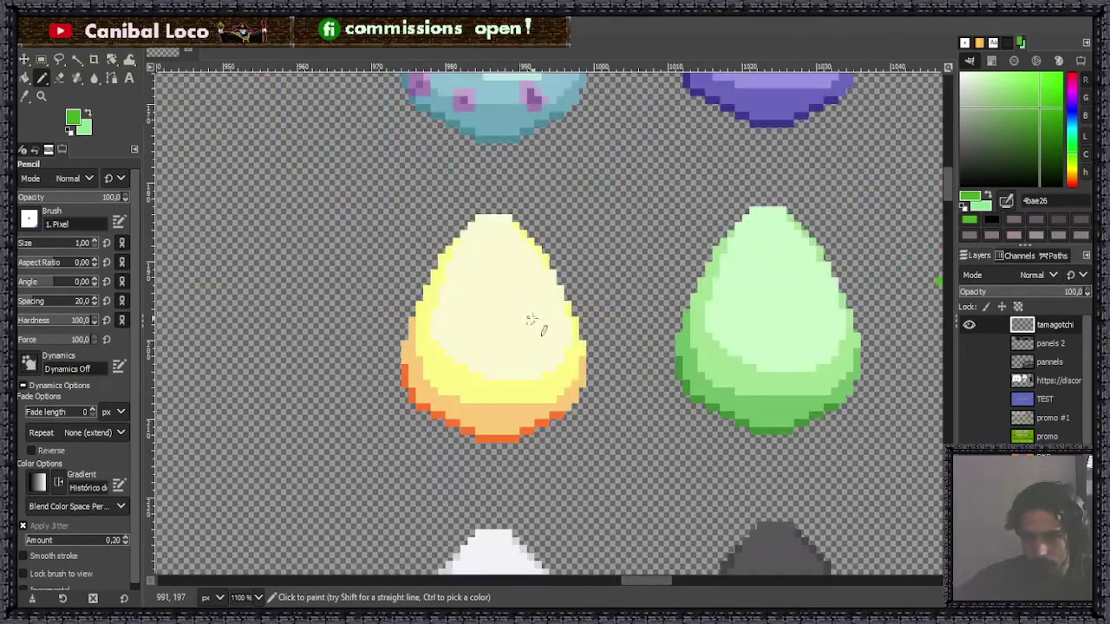
left_click(518, 312, "ctrl")
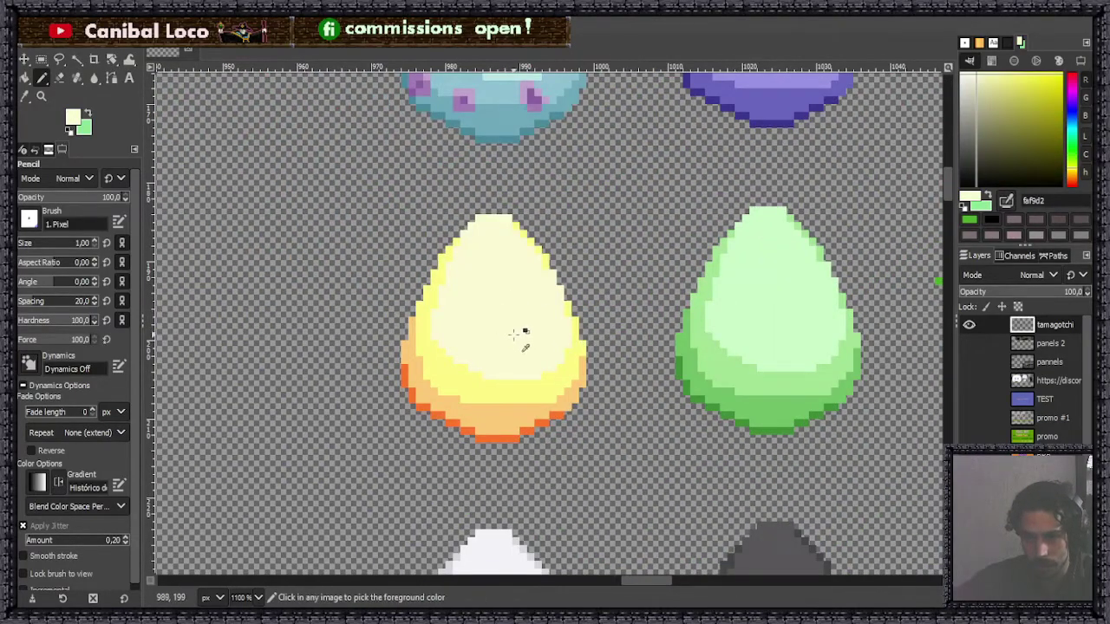
scroll(515, 332, "down", 5)
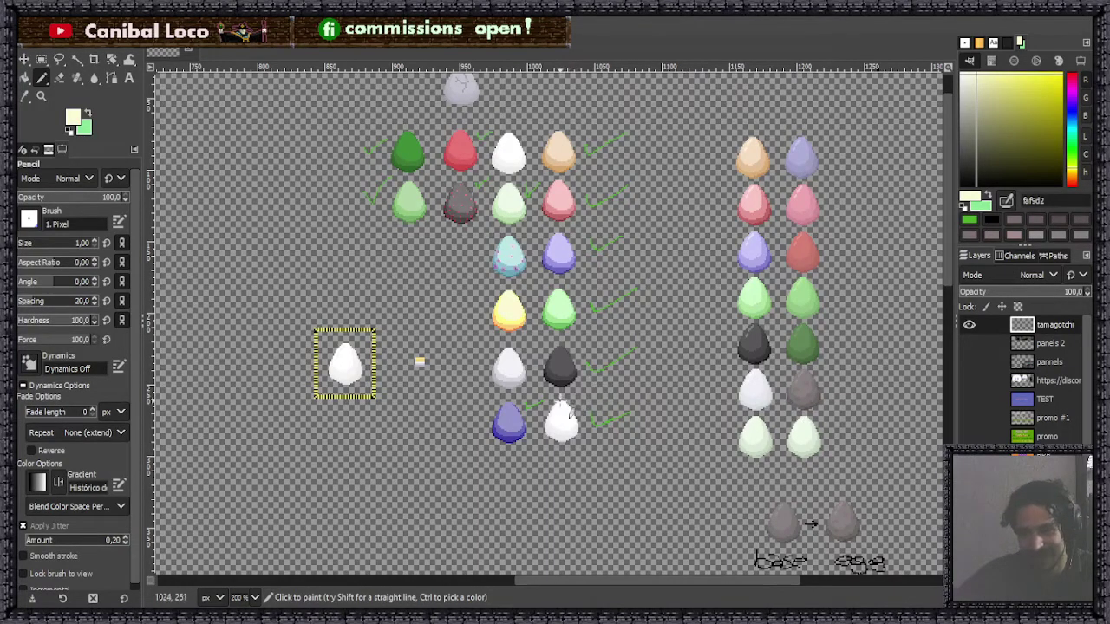
key("ctrl")
scroll(542, 302, "up", 5)
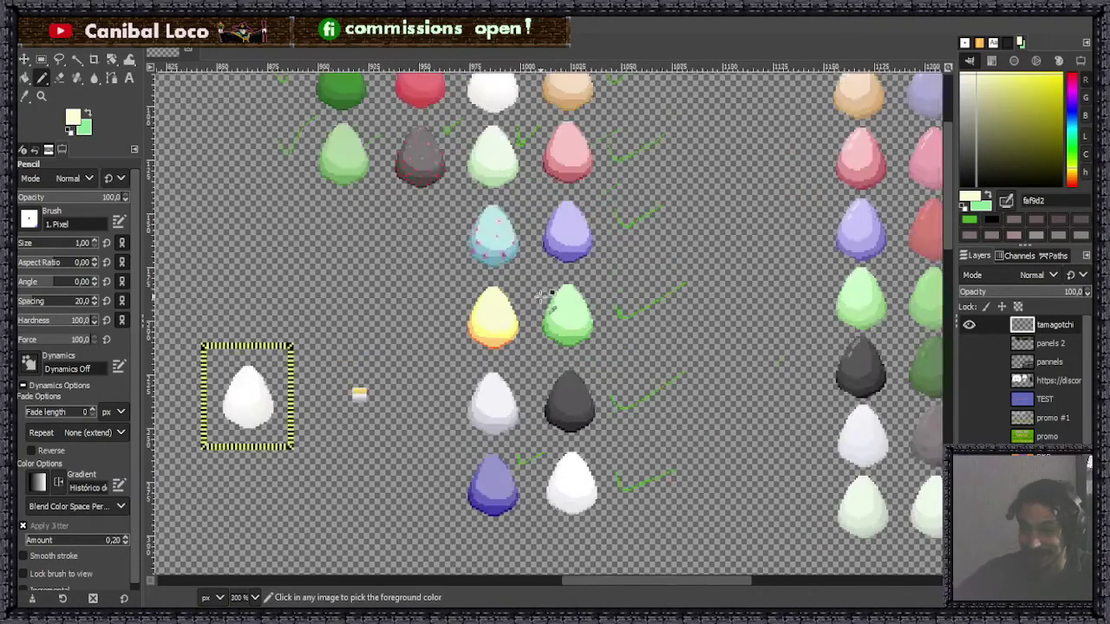
scroll(377, 350, "down", 3)
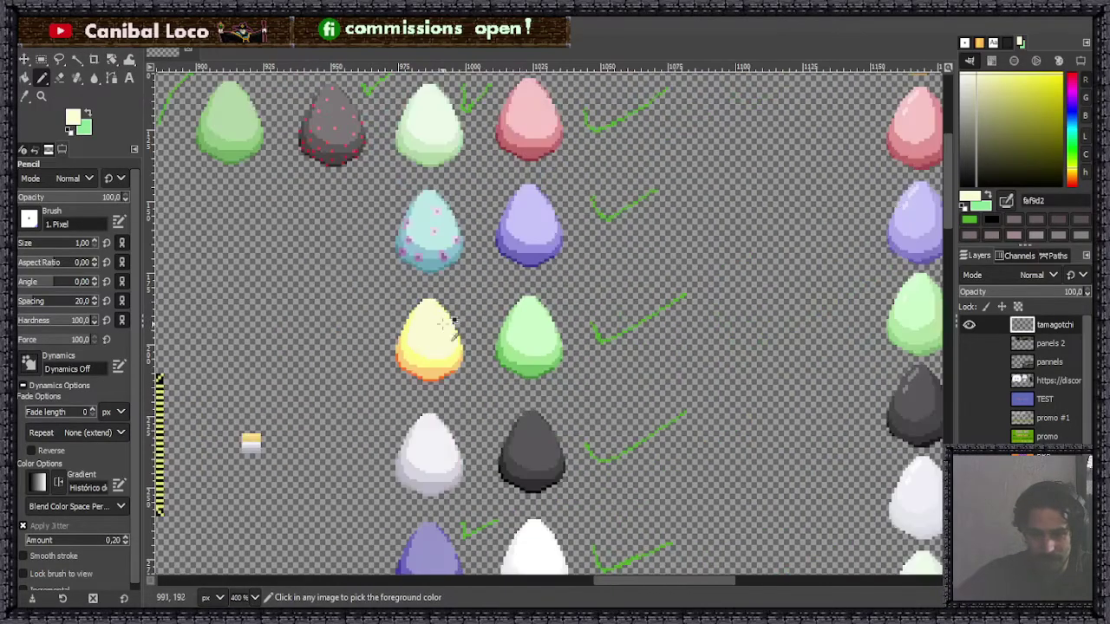
scroll(312, 325, "up", 3)
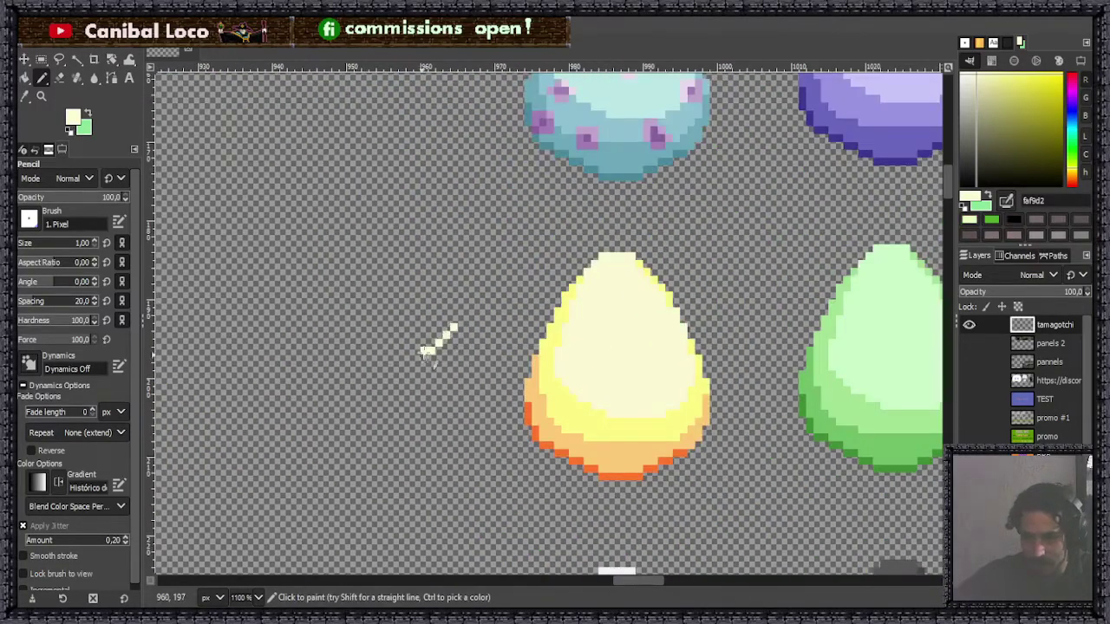
key("ctrl")
Pencil two stacked swatch rows, five pixels wide, left of the yellow-orange egg: pale yellow above the egg's yellow fcf784.
scroll(468, 317, "up", 3)
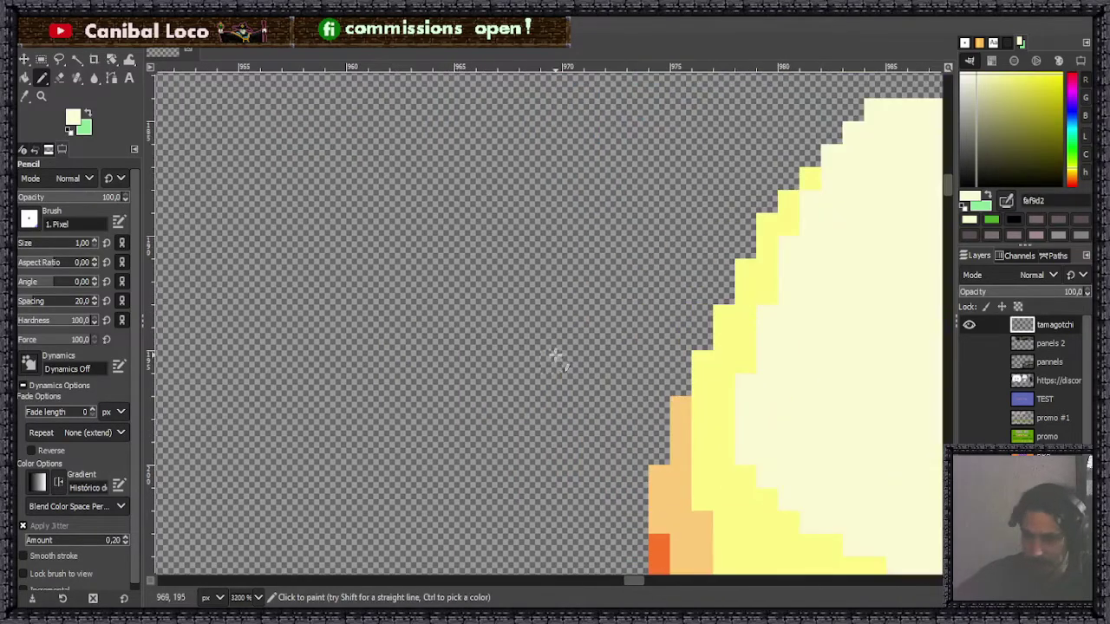
left_click(421, 338)
left_click(512, 338, "shift")
left_click(700, 407, "ctrl")
left_click(421, 361)
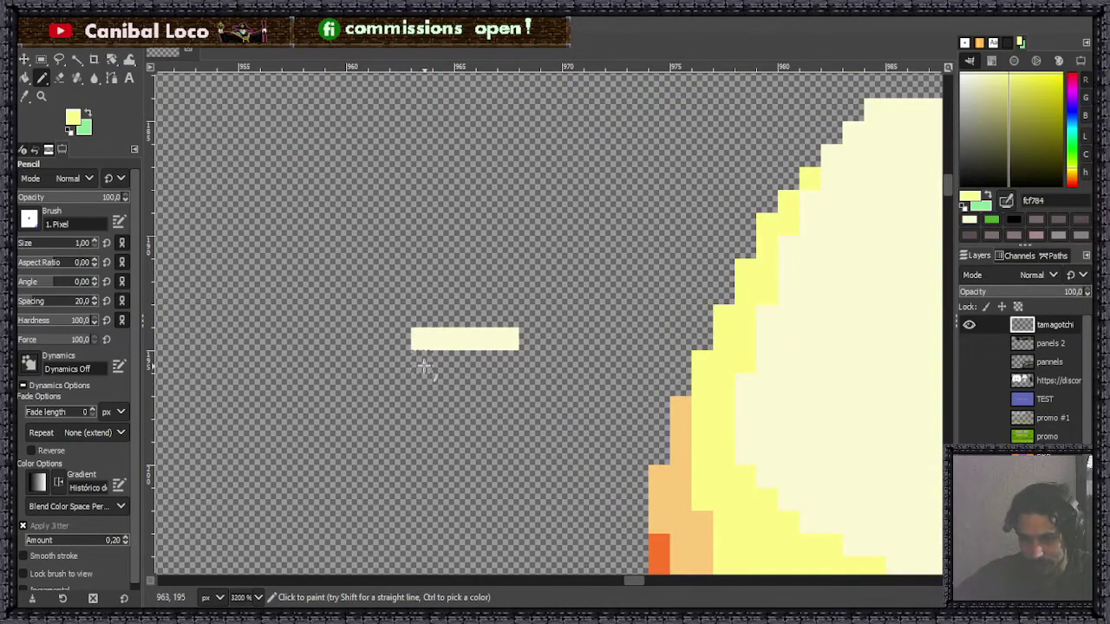
left_click(512, 360, "shift")
Add two matching five-pixel rows beneath the yellow ones, in the egg's light orange fbc977 and dark orange fd762a.
left_click(686, 486, "ctrl")
left_click(422, 384)
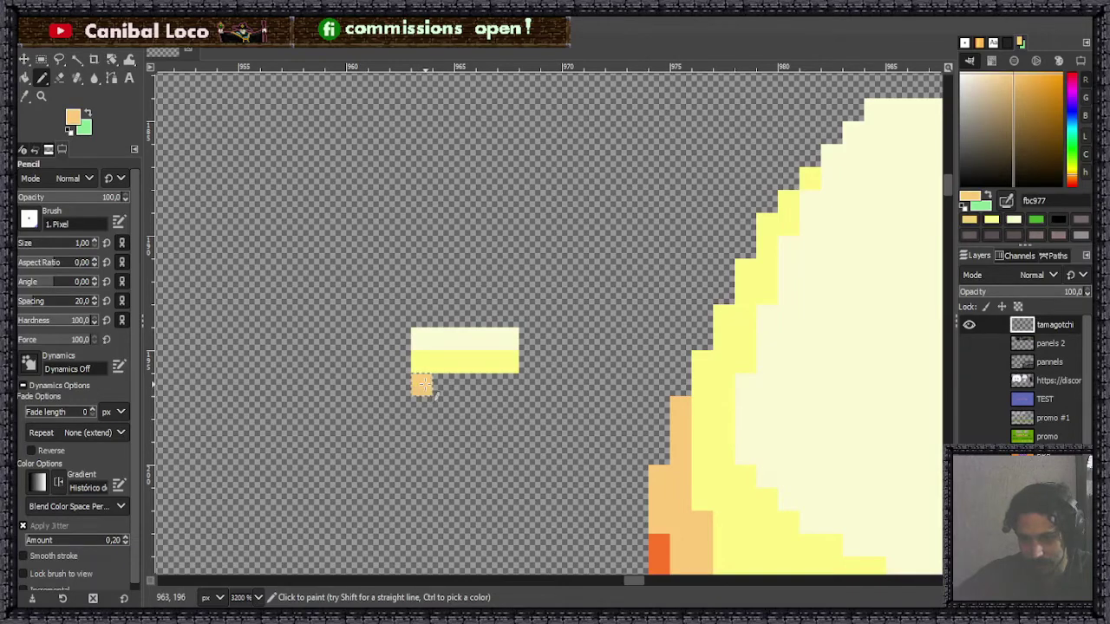
left_click(511, 384, "shift")
left_click(659, 546, "ctrl")
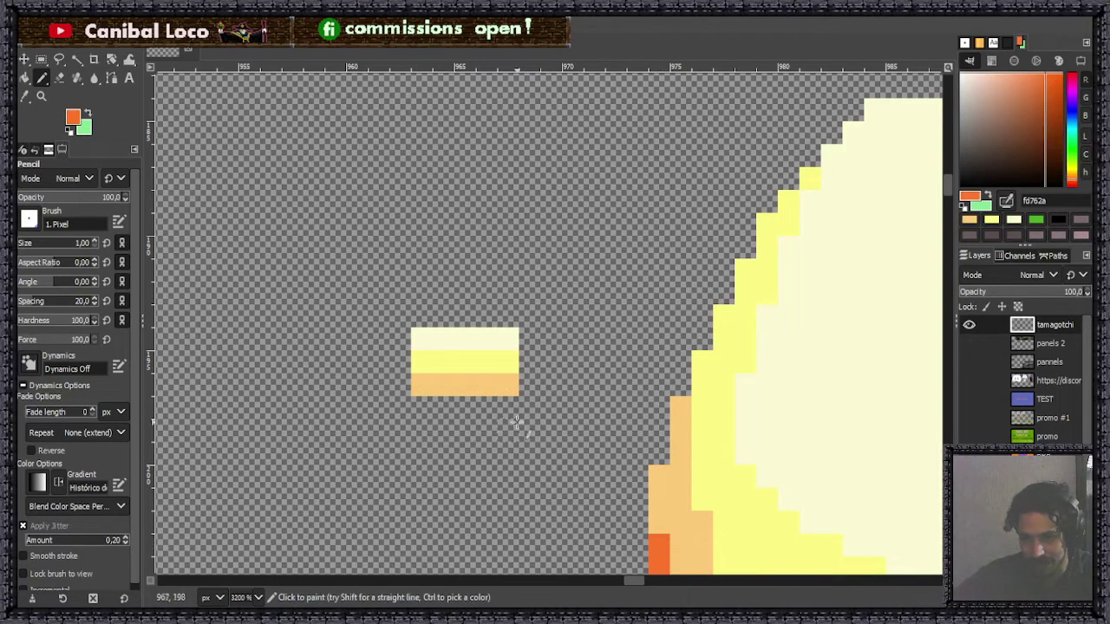
left_click(421, 407)
left_click(511, 407, "shift")
Select the four-colour swatch block left of the yellow-orange egg, cut it and clear the selection.
scroll(511, 406, "down", 5)
scroll(538, 364, "down", 2)
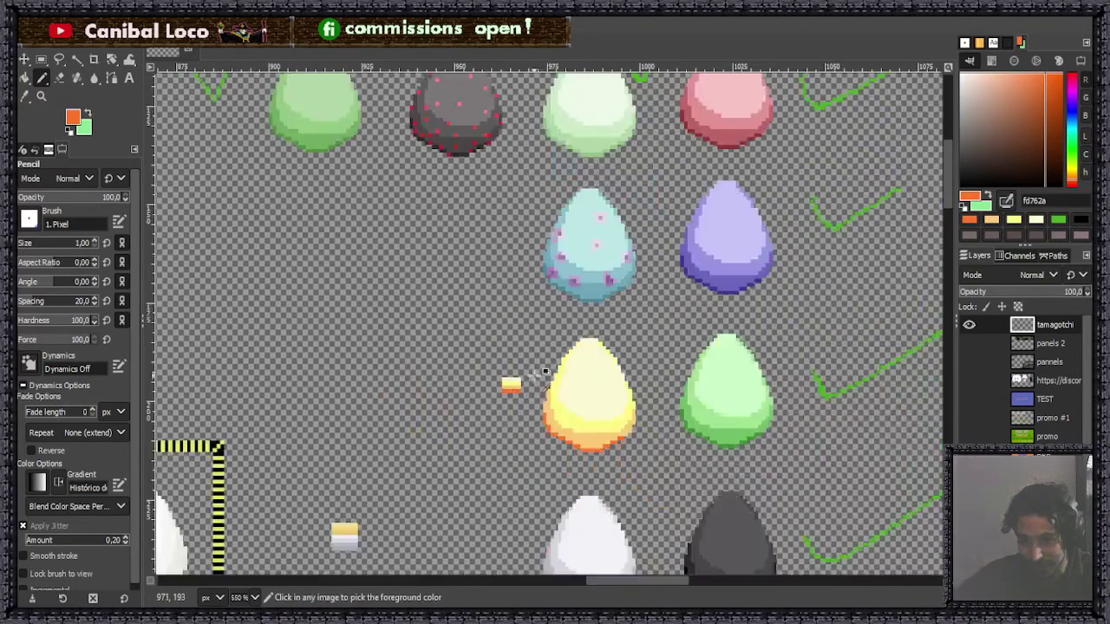
scroll(533, 372, "up", 5)
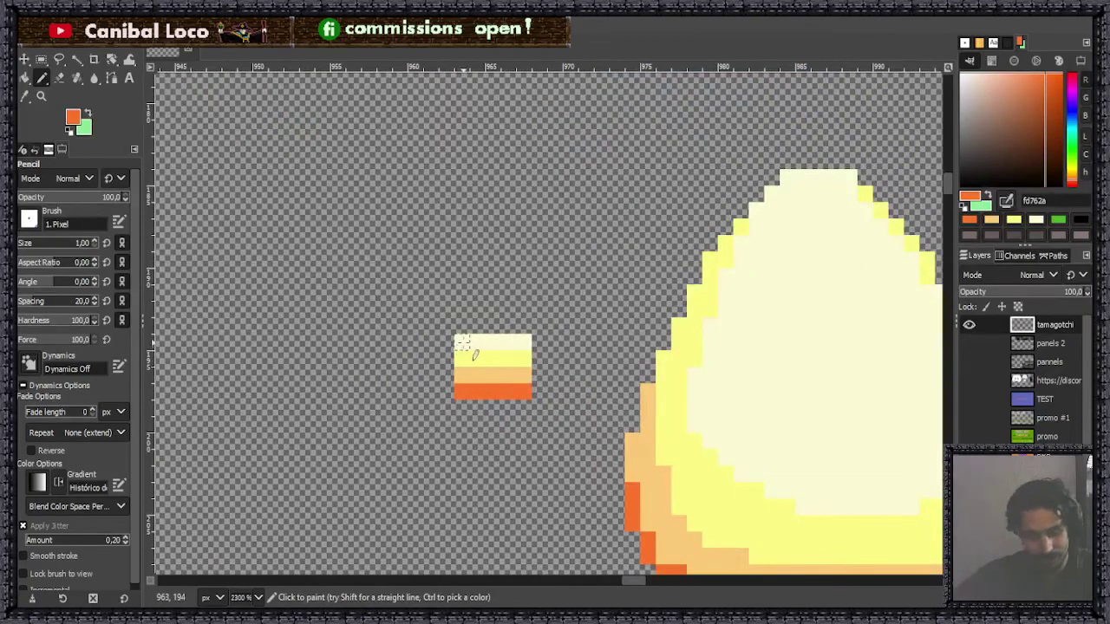
key("r")
left_click_drag(438, 317, 564, 414)
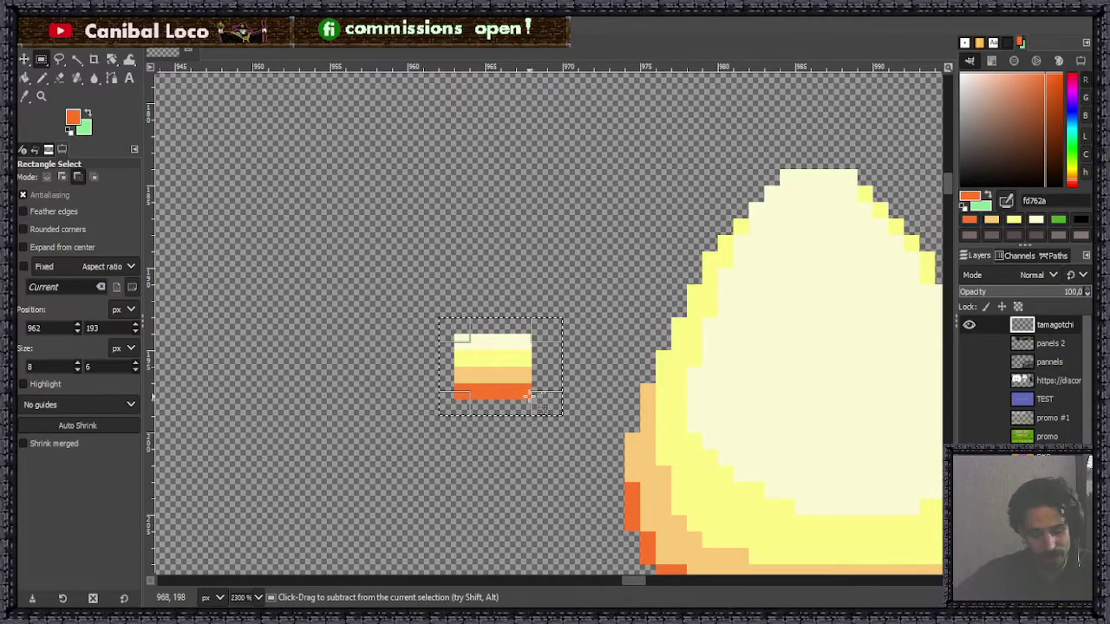
key("ctrl+c")
left_click(576, 274)
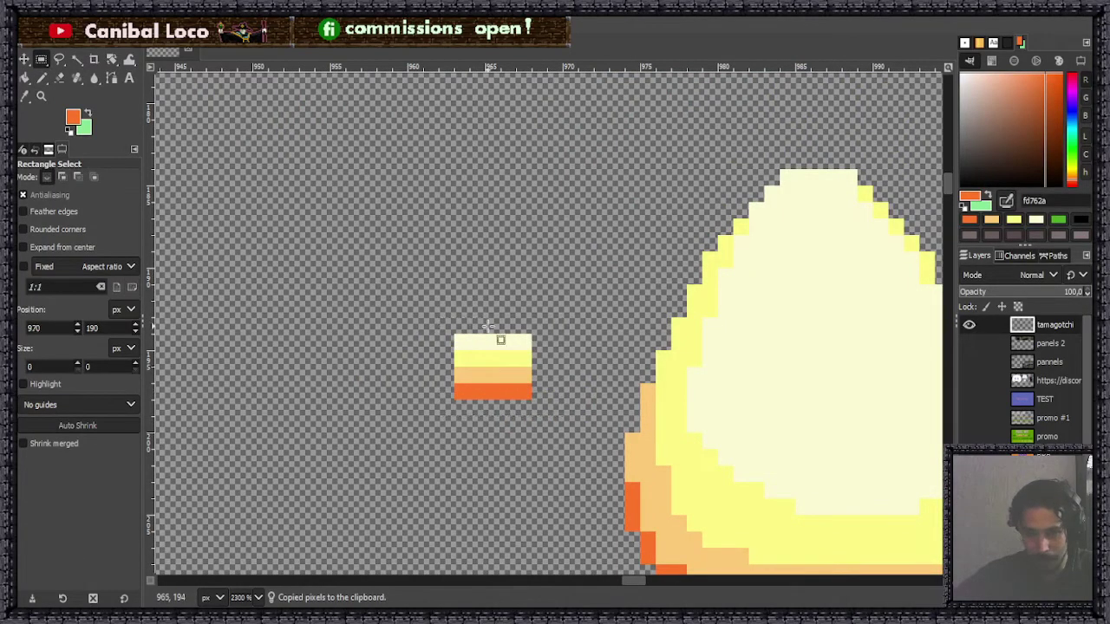
left_click_drag(423, 318, 540, 428)
key("ctrl+x")
key("ctrl+shift+a")
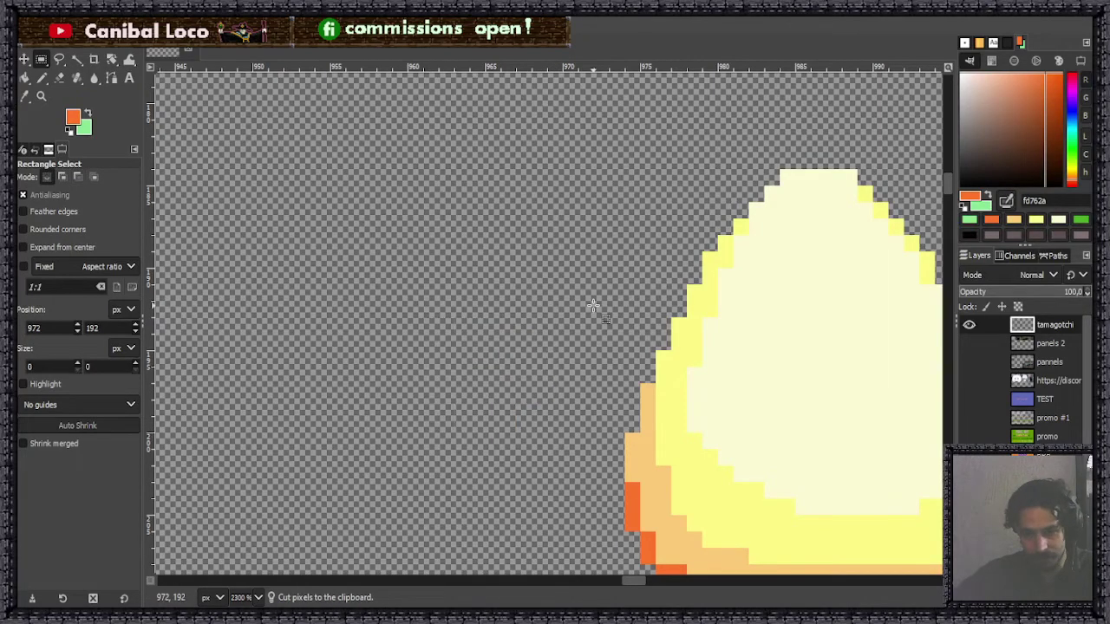
Paste the swatch block to the right of the lowest pale green egg in the rightmost column and save the image.
key("2")
key("1")
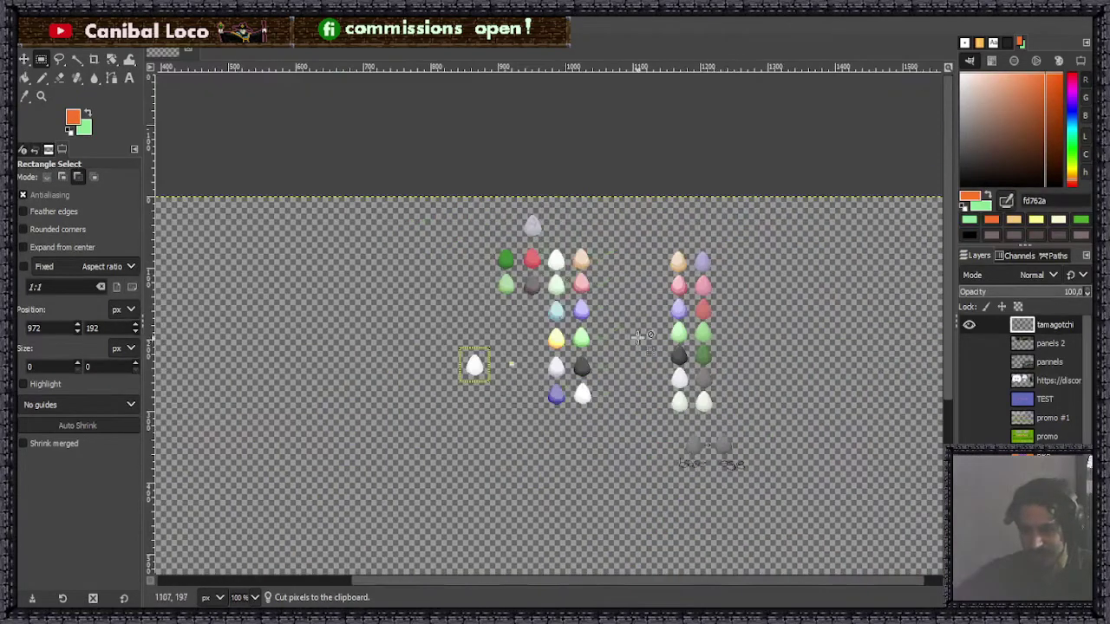
key("3")
scroll(732, 407, "up", 3)
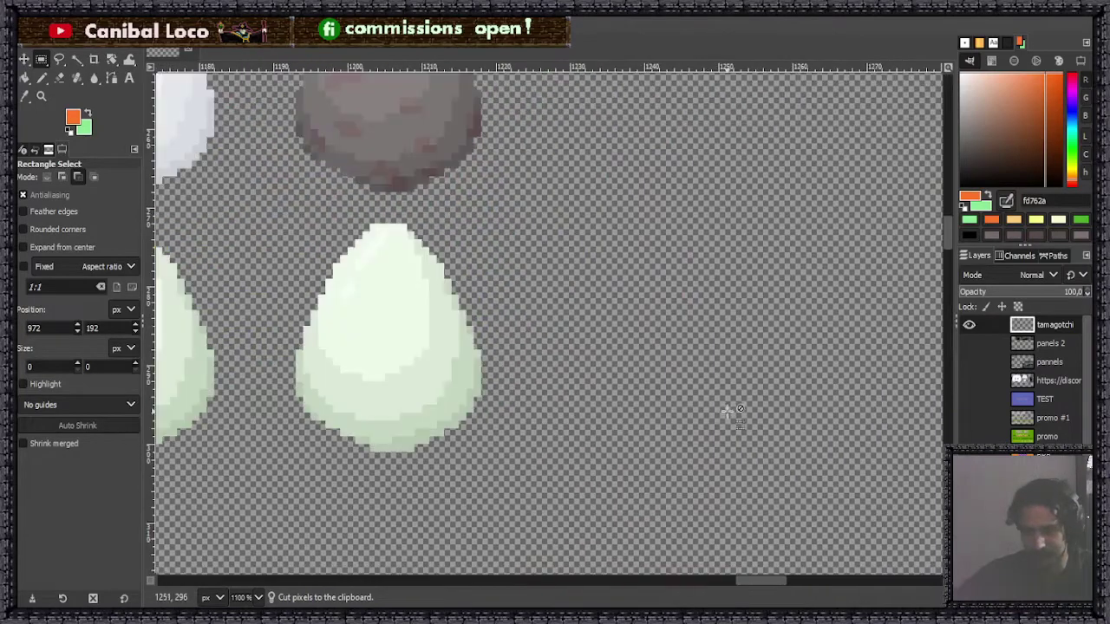
key("ctrl+v")
left_click_drag(562, 329, 626, 298)
left_click(645, 364)
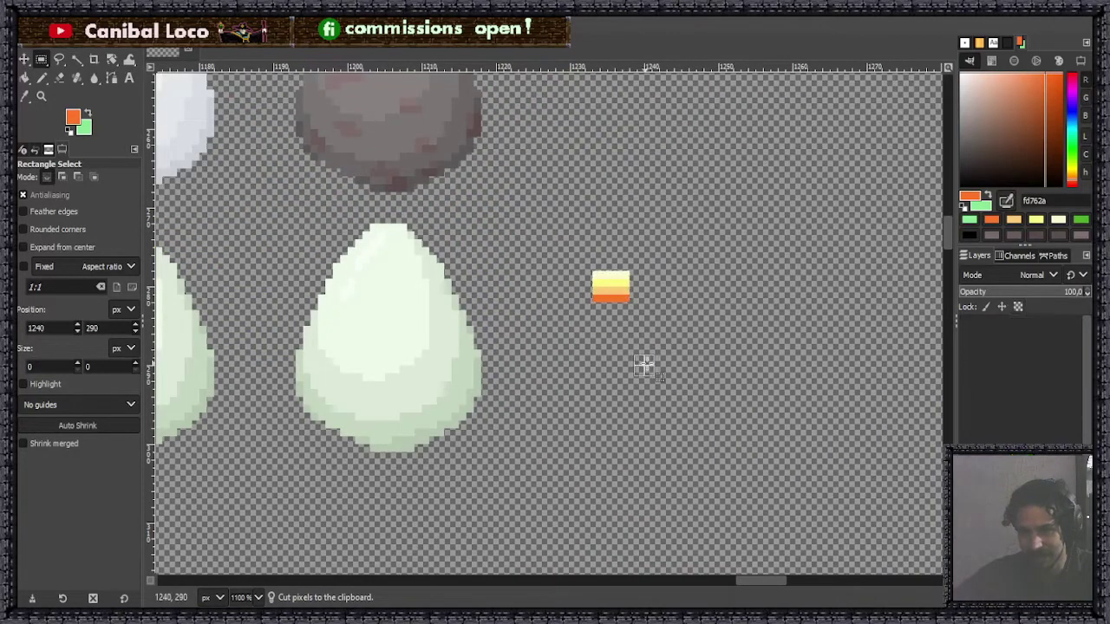
key("ctrl+s")
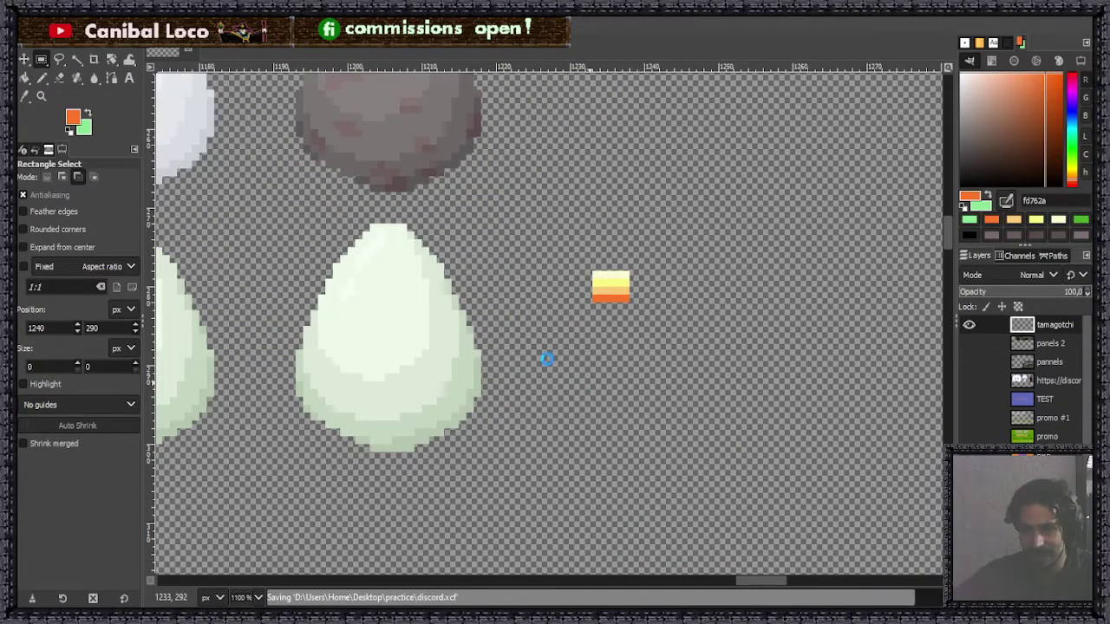
Save the image again and sample the pale yellow from the top row of the swatch block.
key("3")
scroll(598, 352, "up", 2)
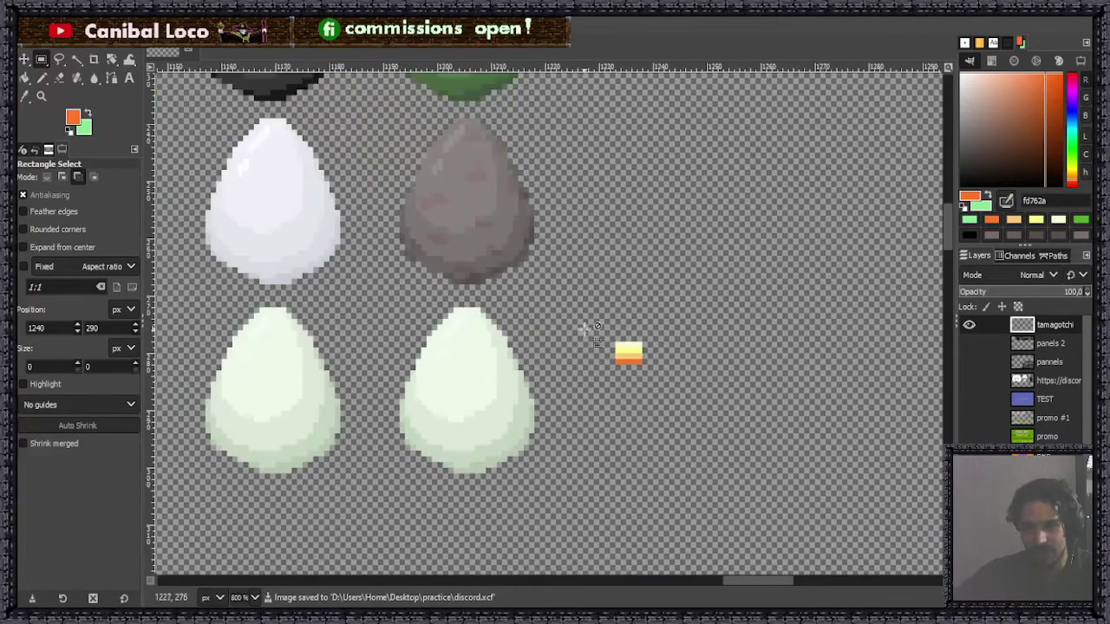
scroll(565, 349, "up", 1)
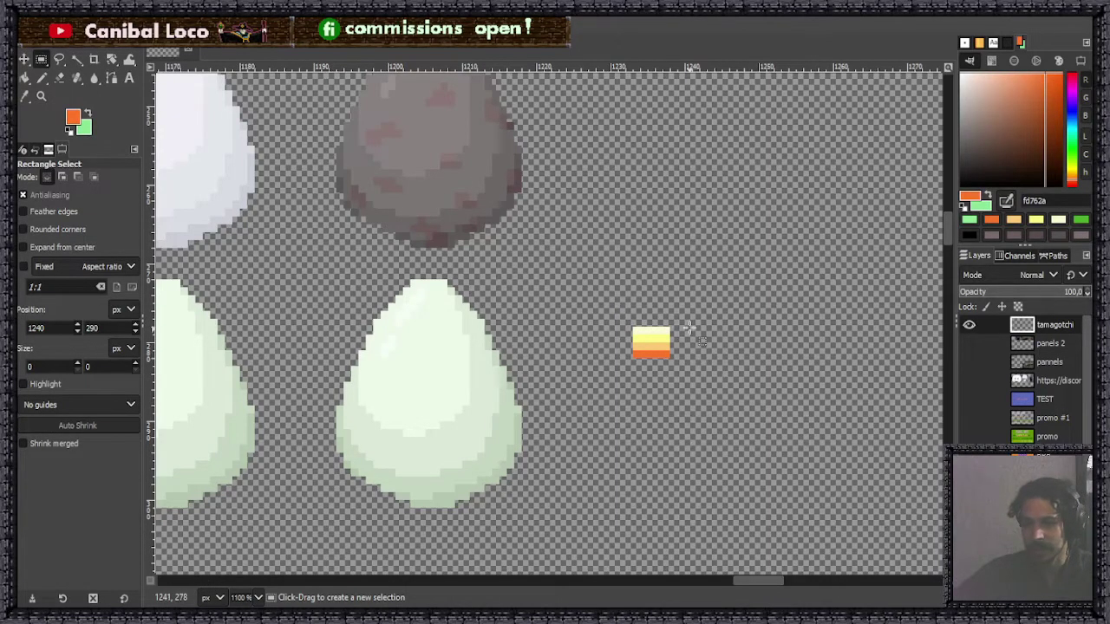
scroll(691, 338, "up", 2)
scroll(691, 338, "up", 2)
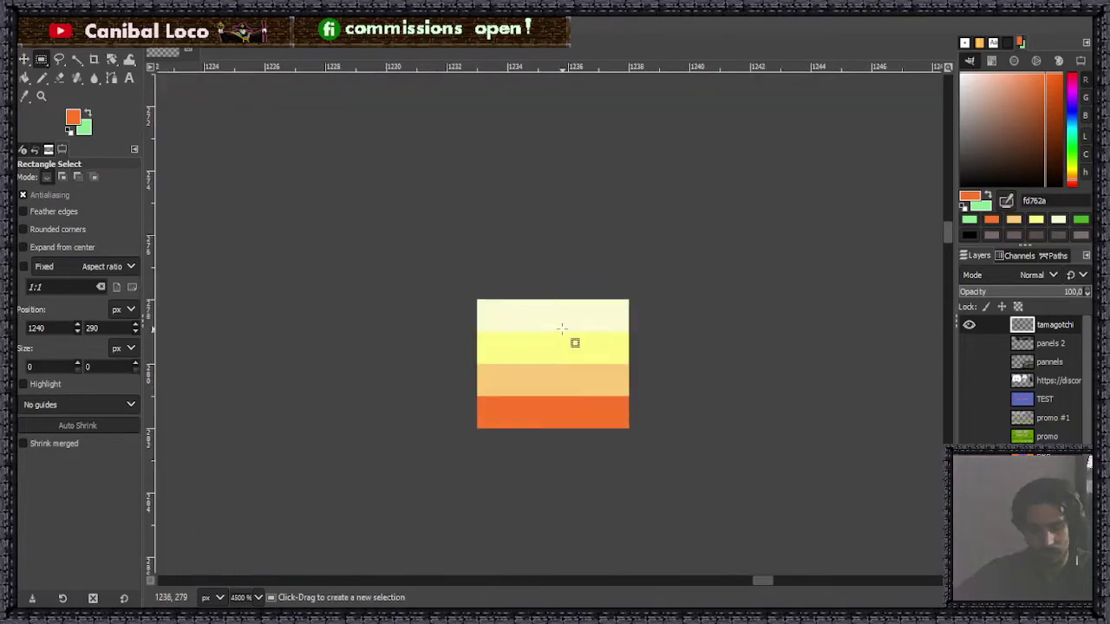
key("n")
scroll(597, 348, "down", 3)
key("ctrl+s")
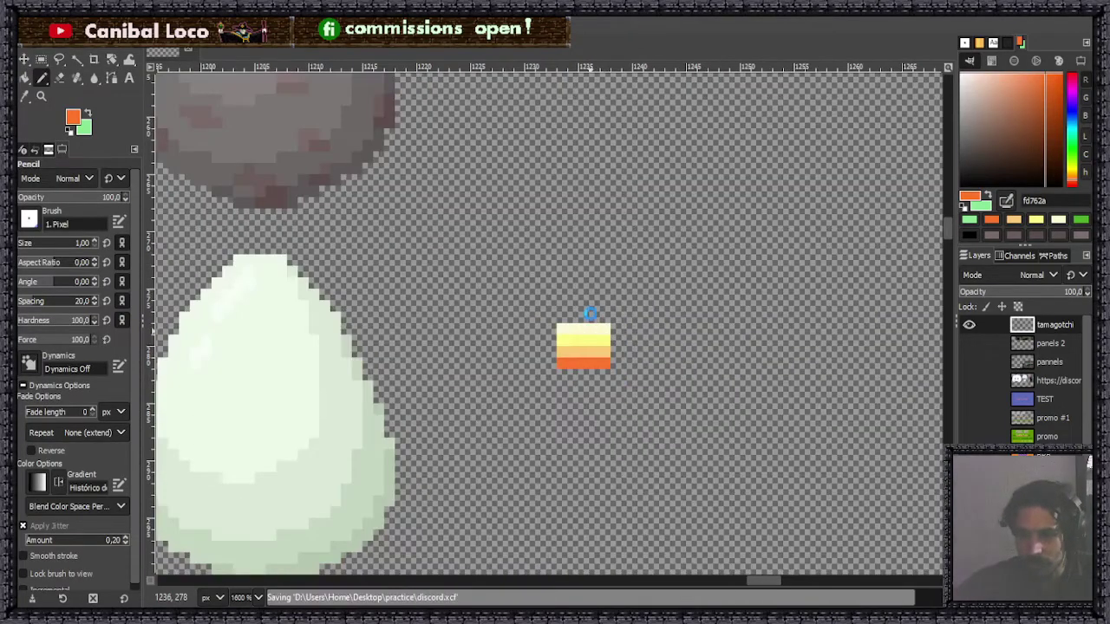
left_click(579, 326, "ctrl")
left_click(586, 340, "ctrl")
left_click(583, 327, "ctrl")
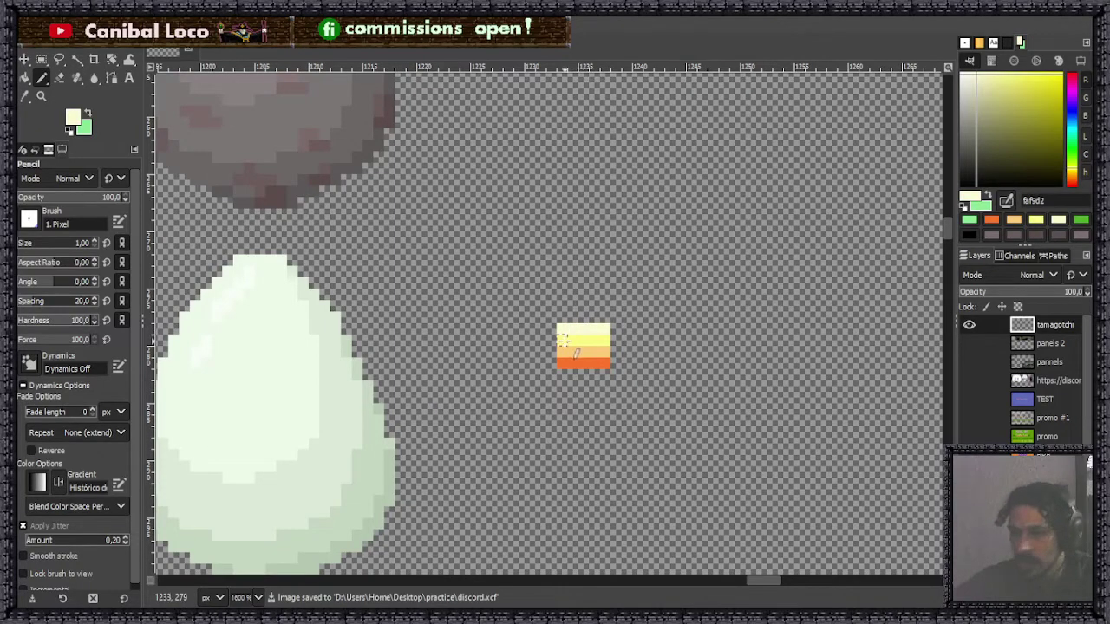
Bucket-fill both highlight patches on the rightmost pale green egg with the pale yellow.
scroll(568, 341, "down", 3)
scroll(451, 326, "up", 7)
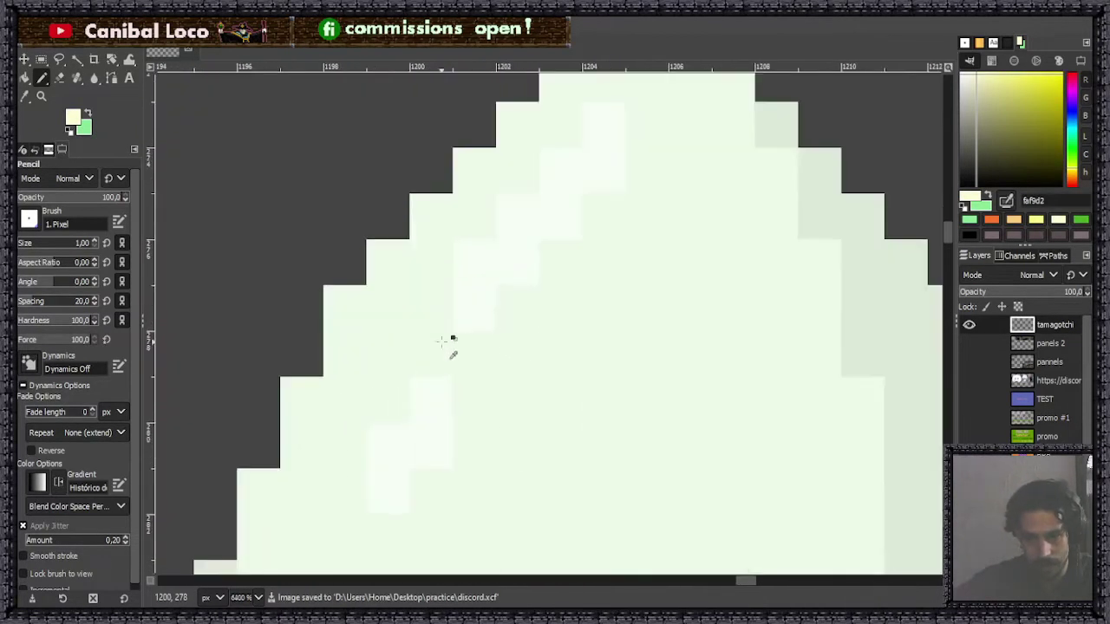
key("shift+b")
left_click(487, 304)
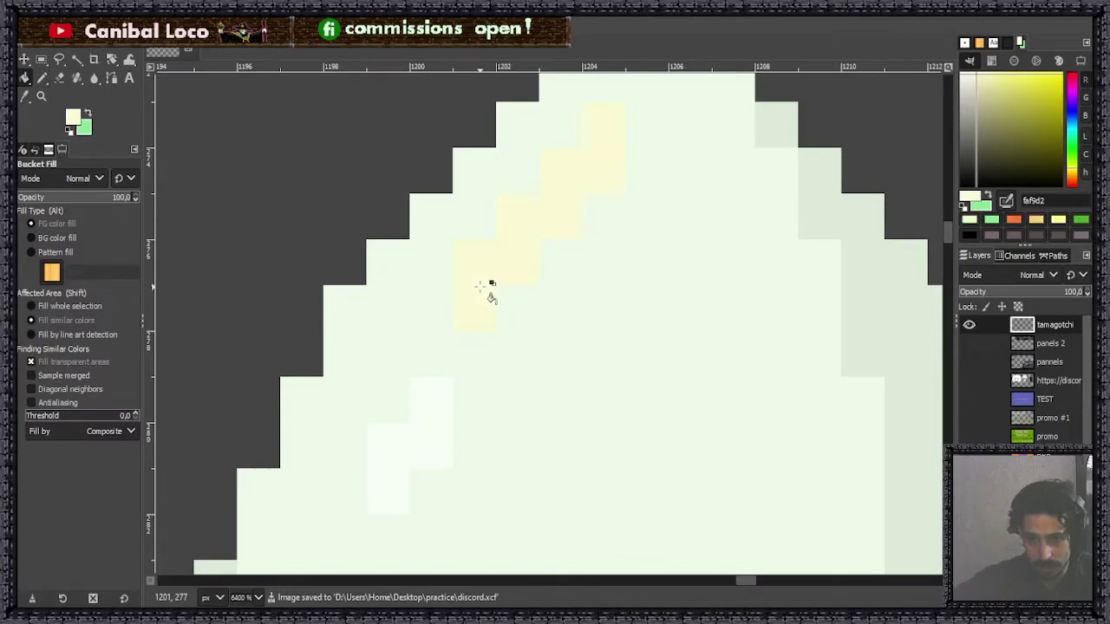
left_click(449, 407)
scroll(461, 427, "down", 5)
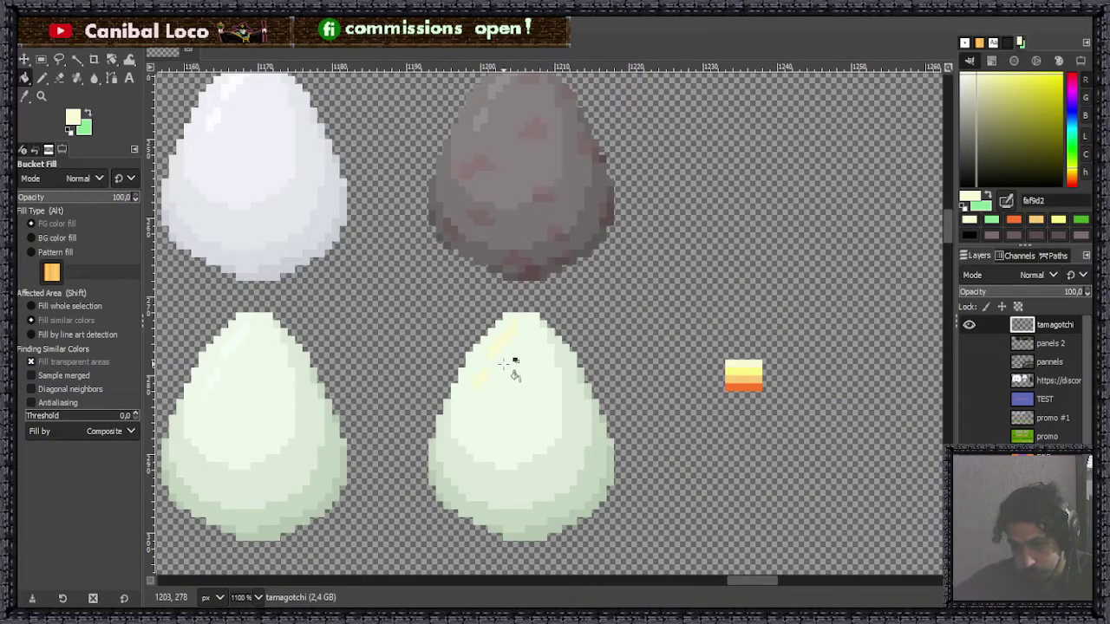
Switch from bucket filling to the Pencil tool beside the four-colour swatch block.
scroll(617, 367, "down", 3)
scroll(707, 371, "up", 5)
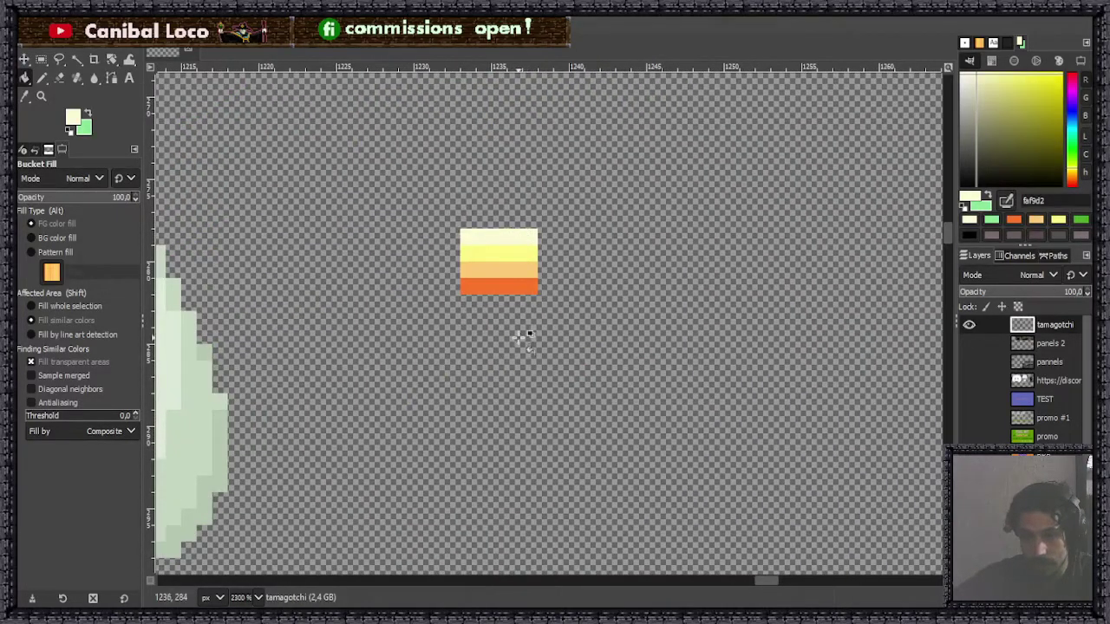
key("n")
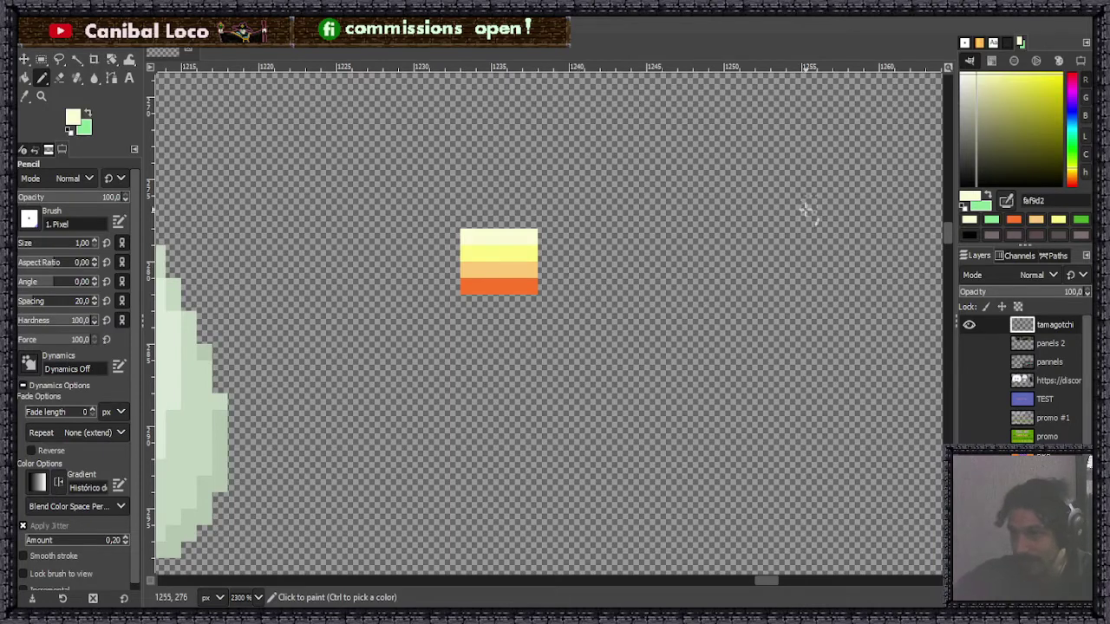
Check the colour selector's R, G, B, L, C and h channel modes for the pale yellow.
left_click(1078, 175)
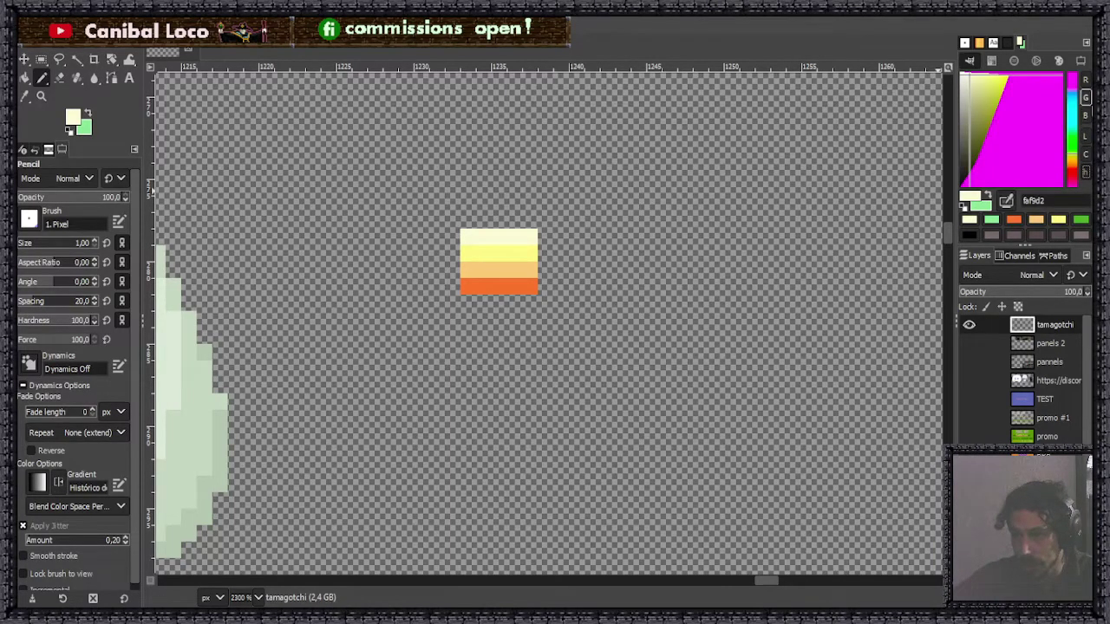
scroll(412, 316, "down", 3)
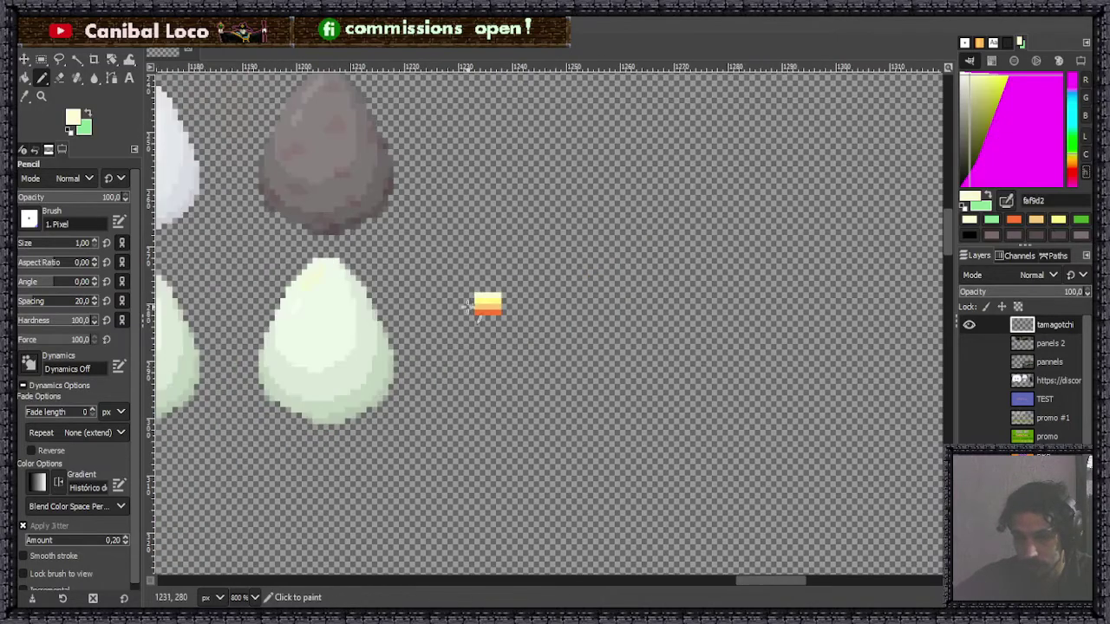
scroll(390, 290, "up", 2)
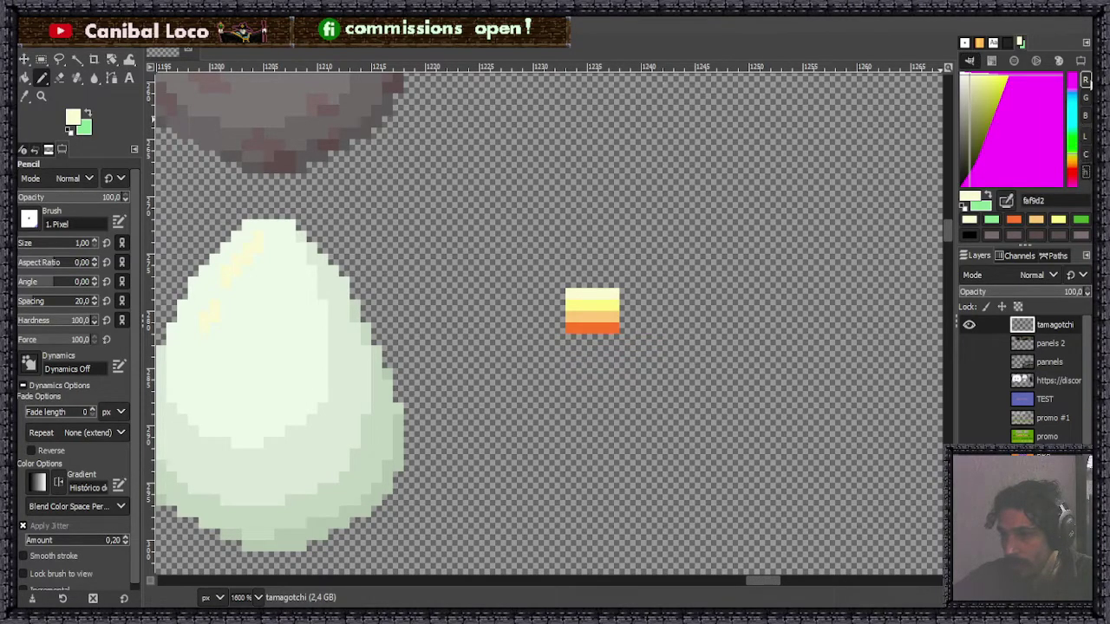
left_click(1085, 80)
left_click(1085, 97)
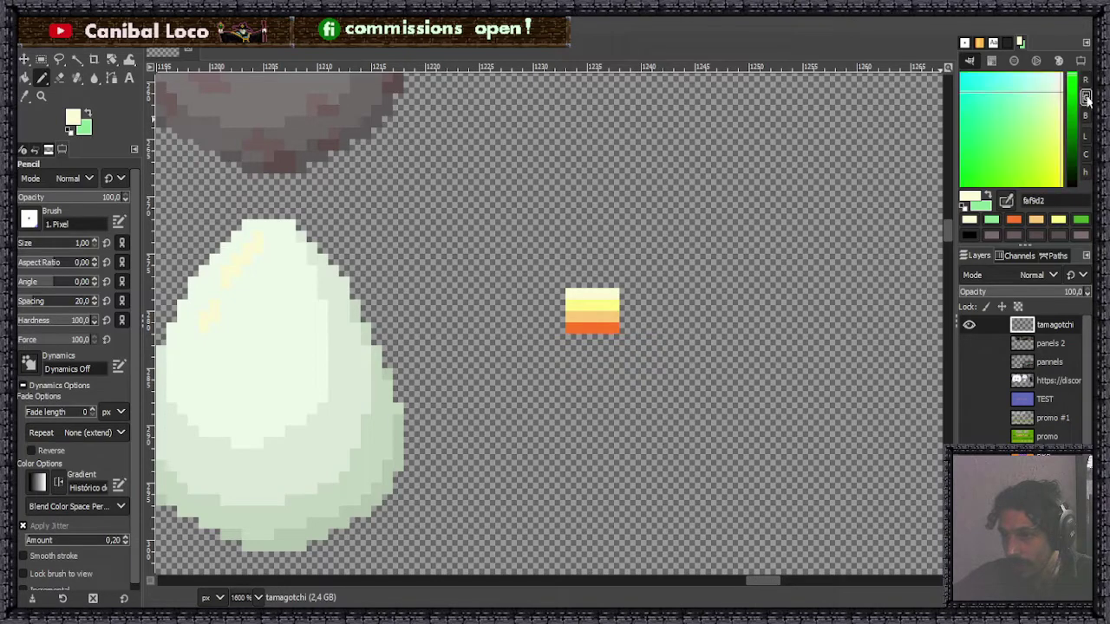
left_click(1085, 116)
left_click(1086, 136)
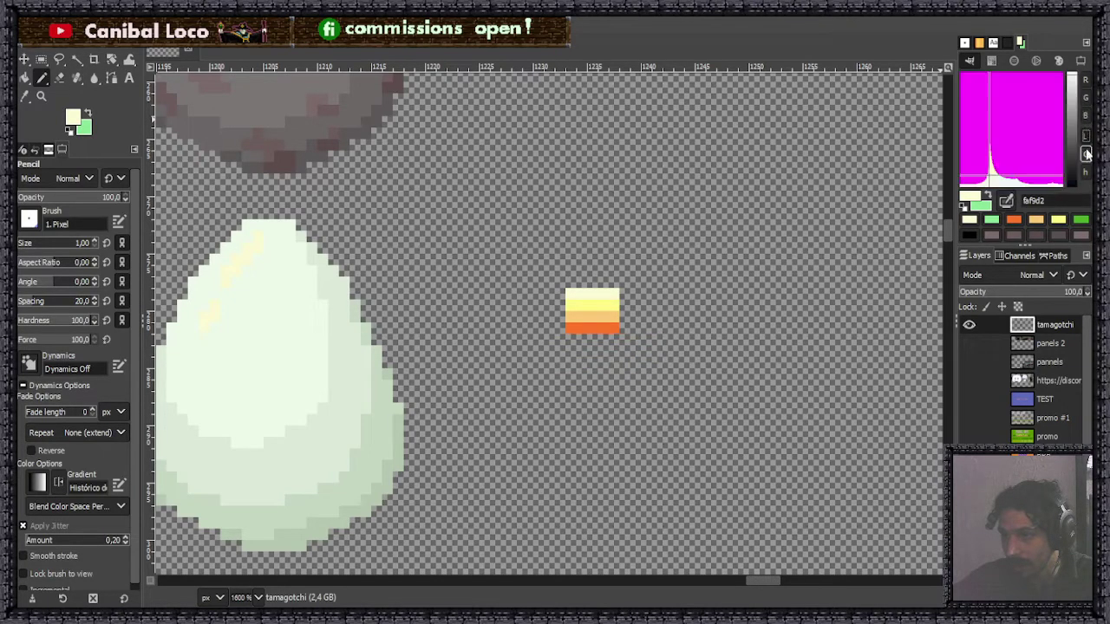
left_click(1086, 154)
left_click(1085, 171)
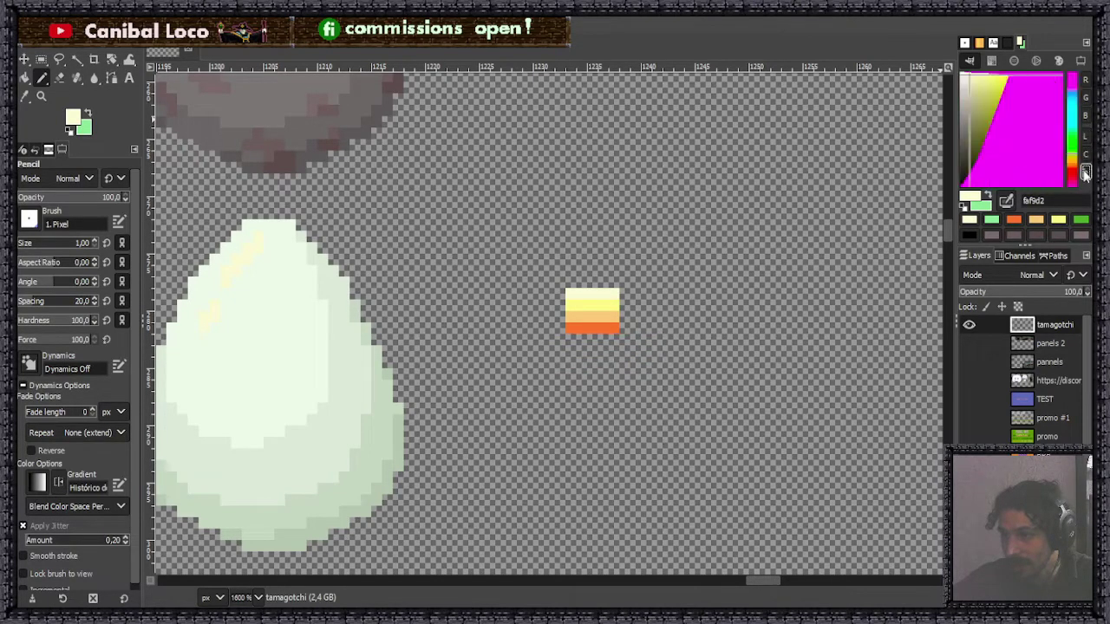
Look through the alternative colour selectors and the brush, pattern, font and palette lists.
left_click(1081, 62)
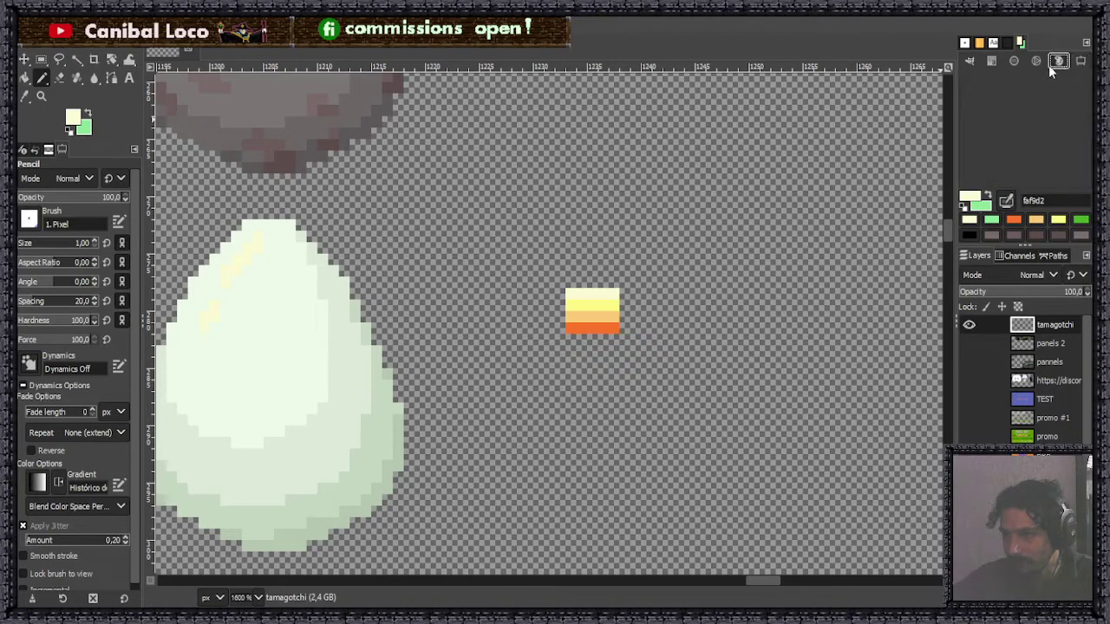
left_click(971, 61)
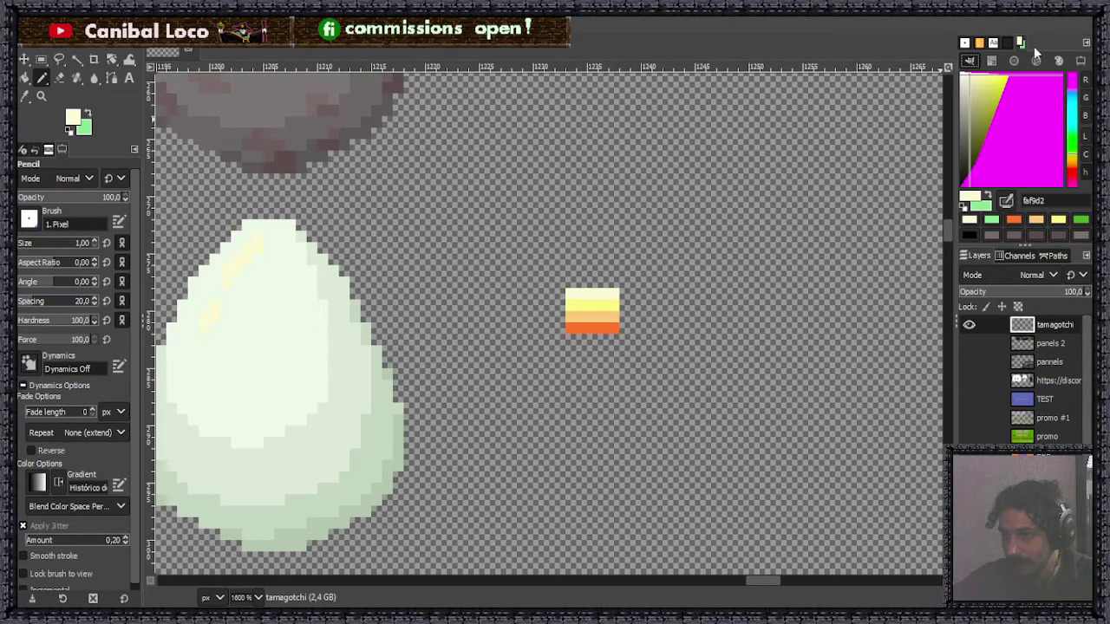
left_click(993, 44)
left_click(966, 43)
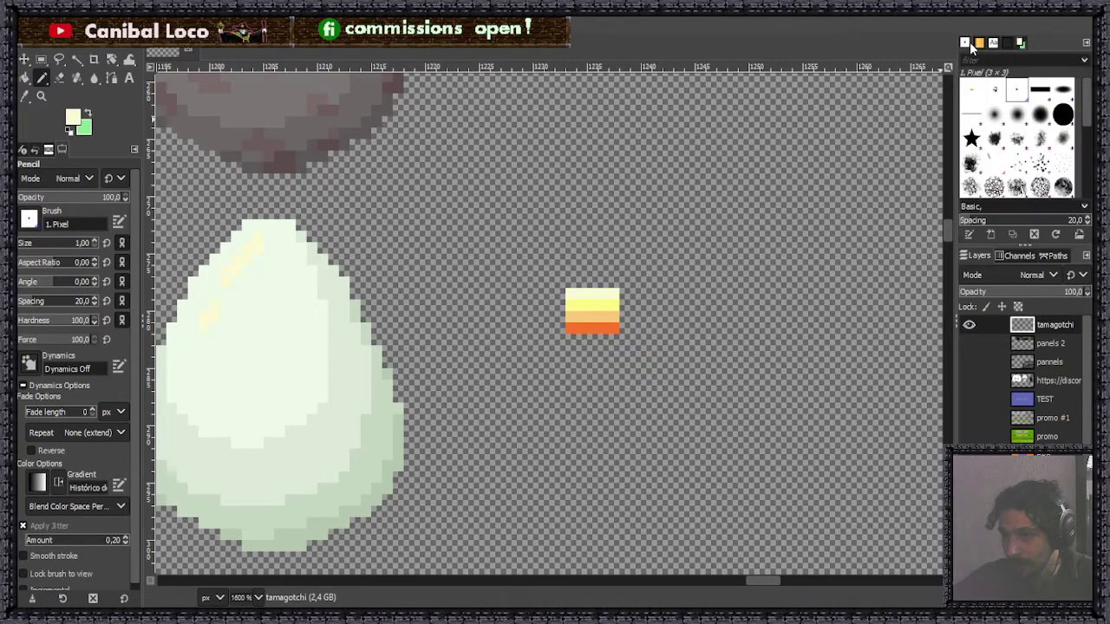
left_click(979, 43)
left_click(1019, 43)
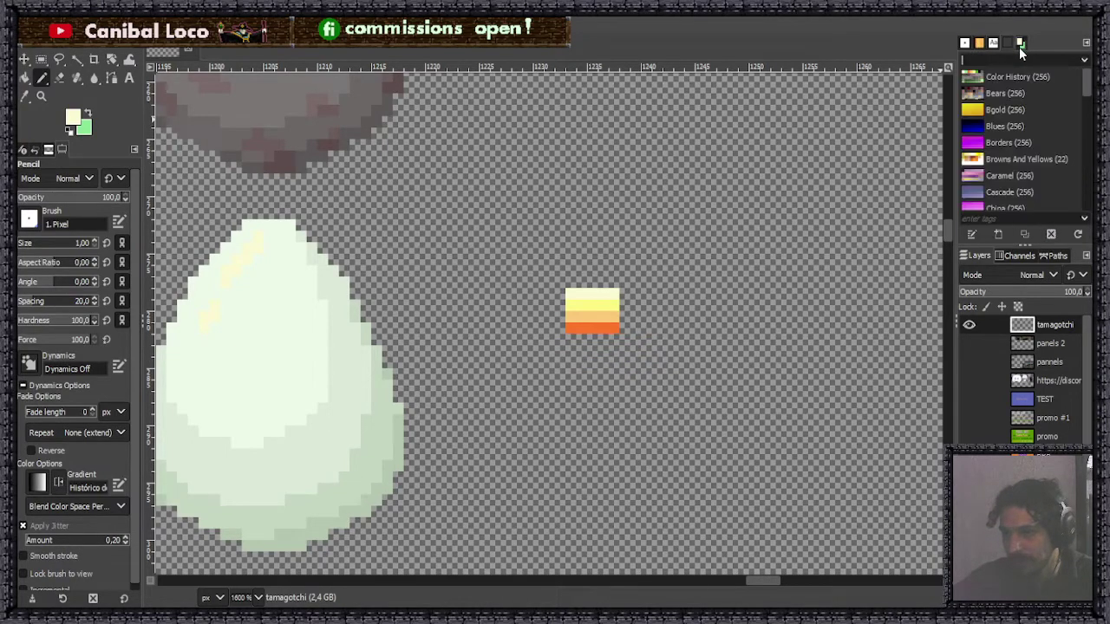
left_click(1006, 43)
left_click(1019, 44)
left_click(1006, 43)
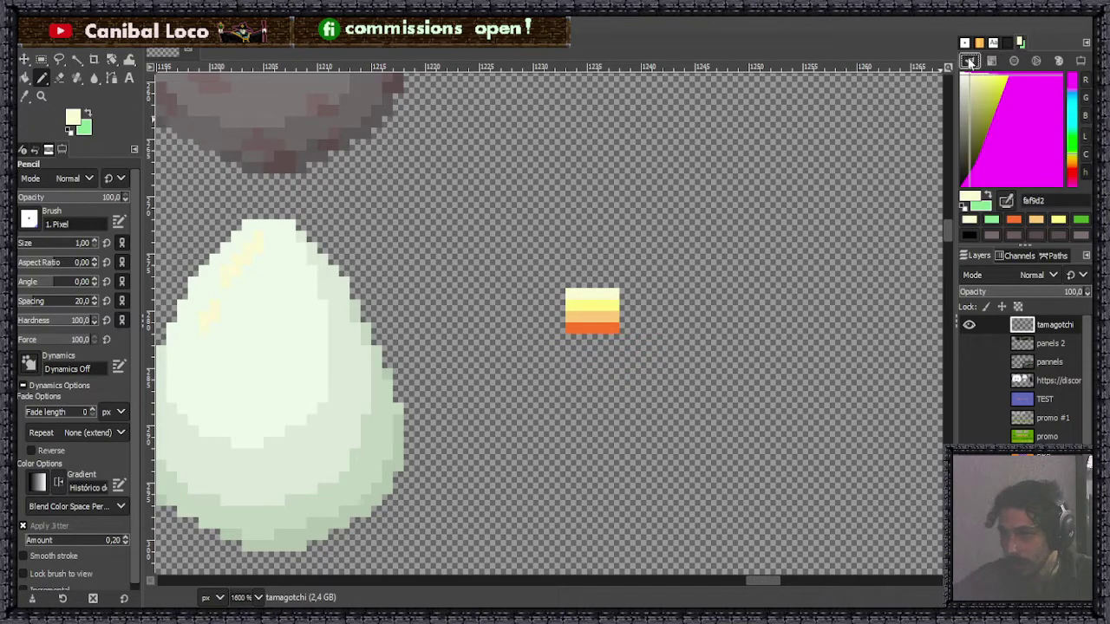
left_click(992, 60)
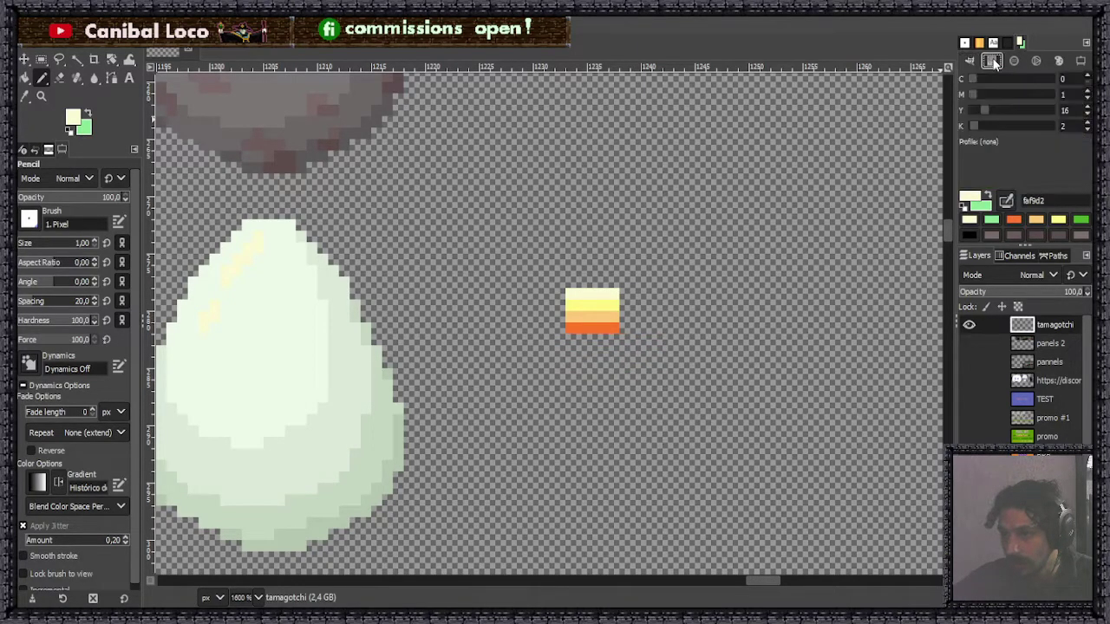
left_click(1014, 62)
left_click(1036, 62)
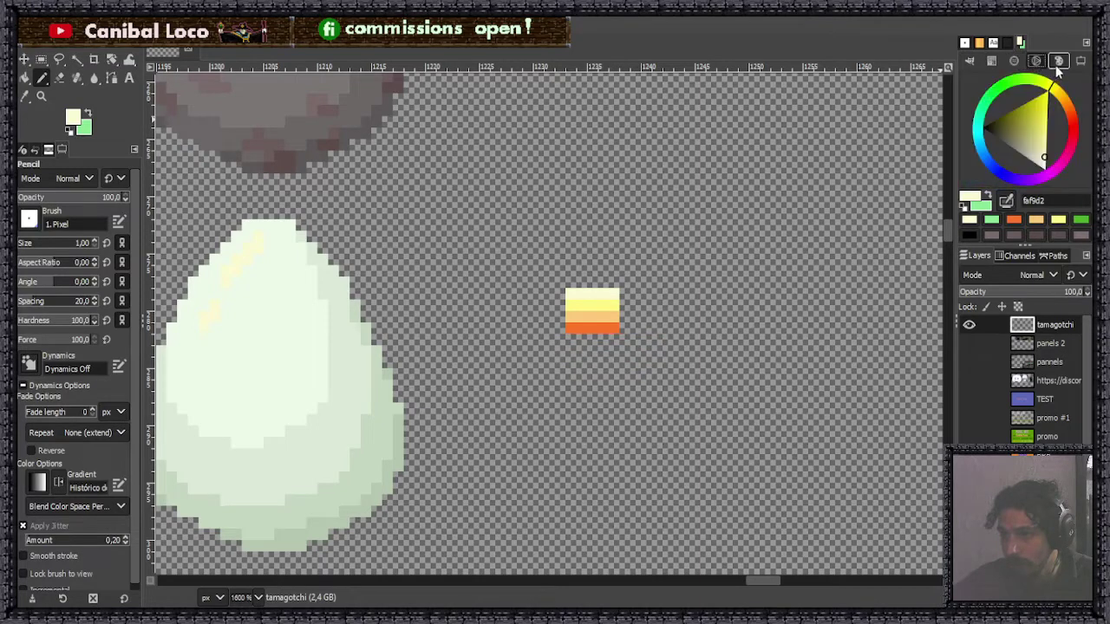
left_click(1058, 61)
left_click(1080, 62)
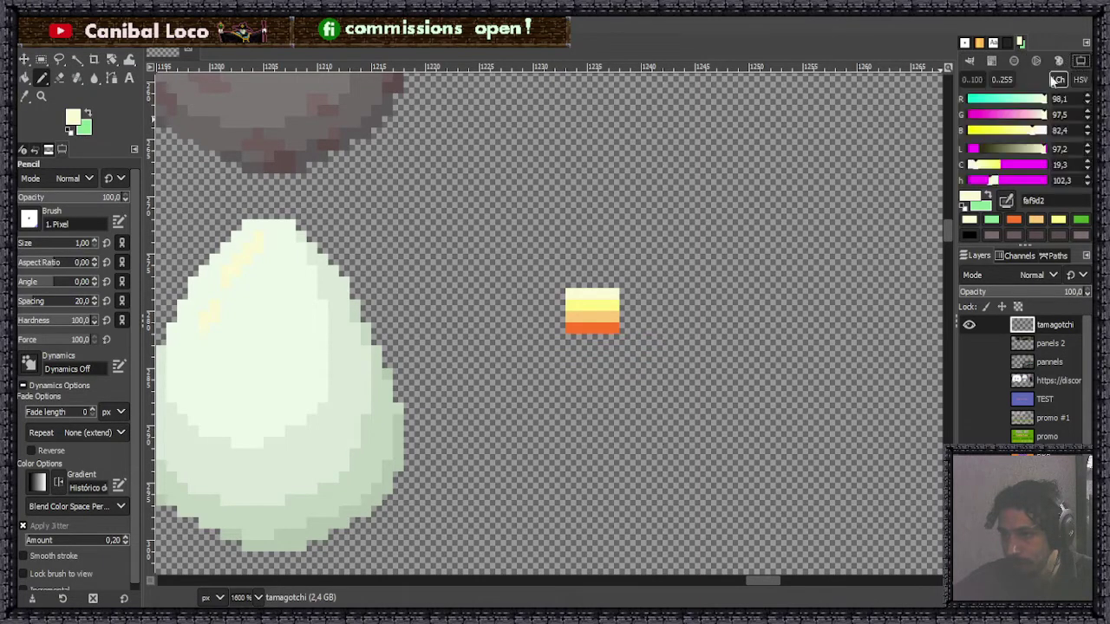
left_click(970, 61)
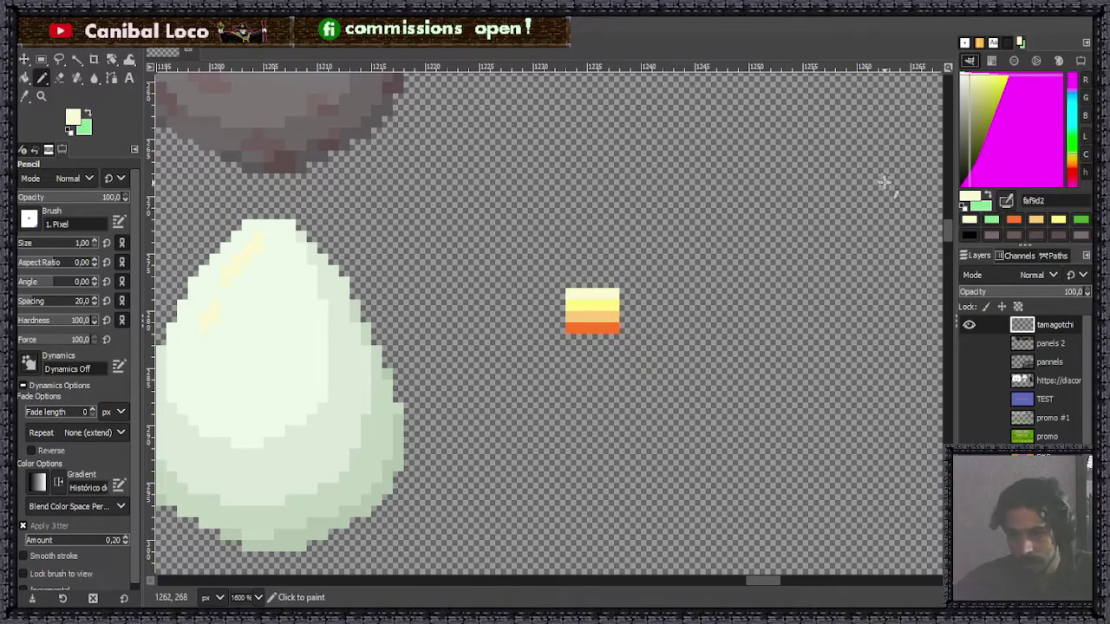
Save the image and enlarge the colour selector area above the layer list.
key("ctrl+s")
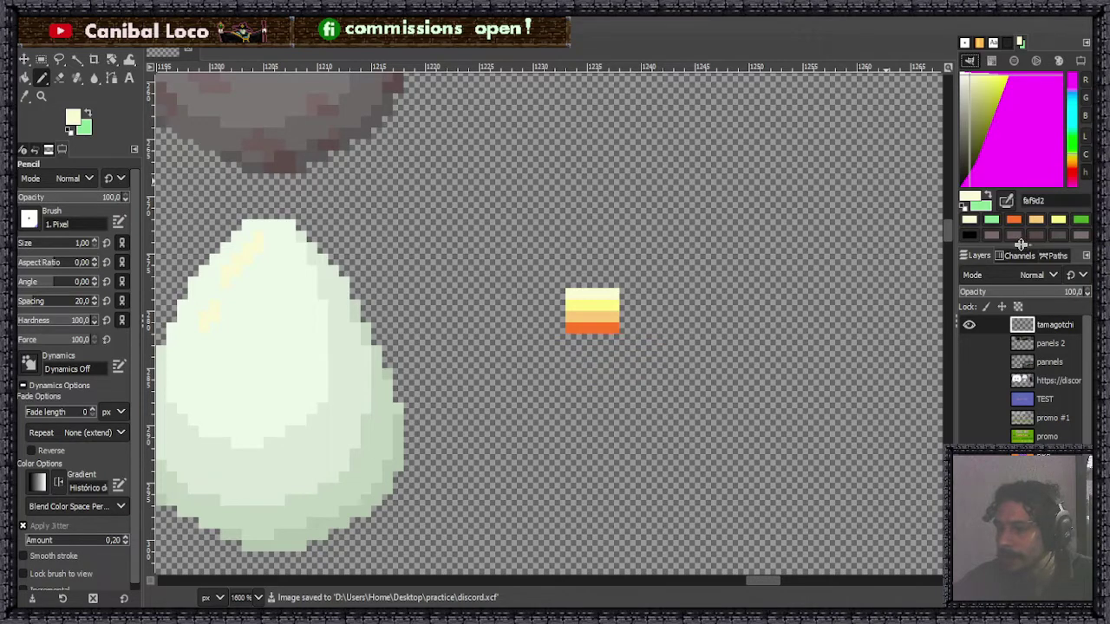
left_click_drag(1023, 246, 1018, 306)
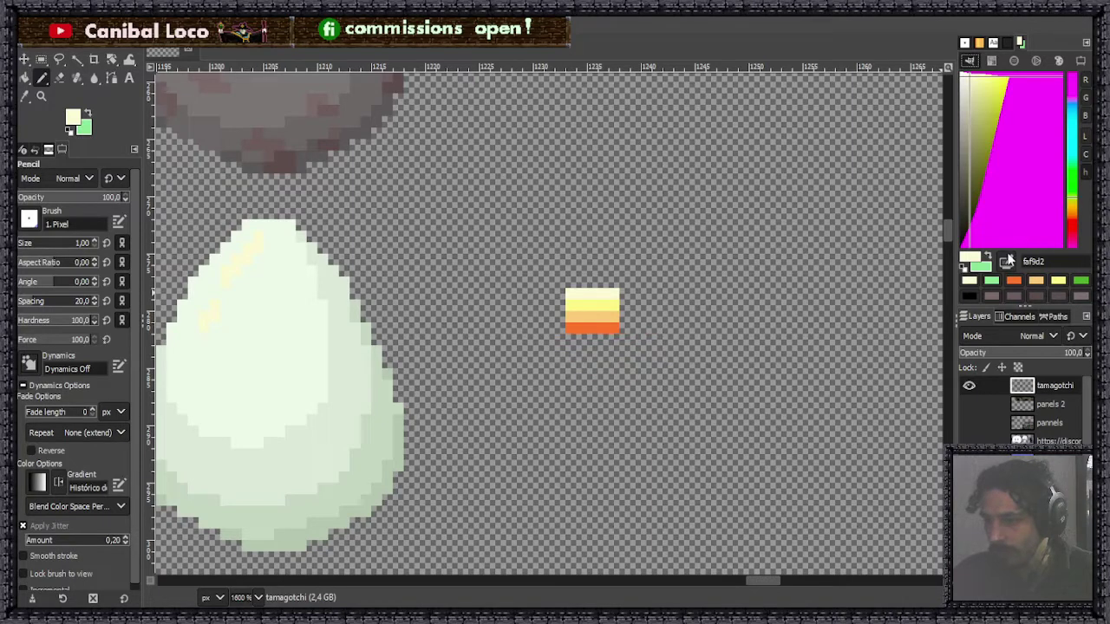
Re-examine each channel mode and the neighbouring selector type in the enlarged colour selector.
left_click(1084, 80)
left_click(1086, 98)
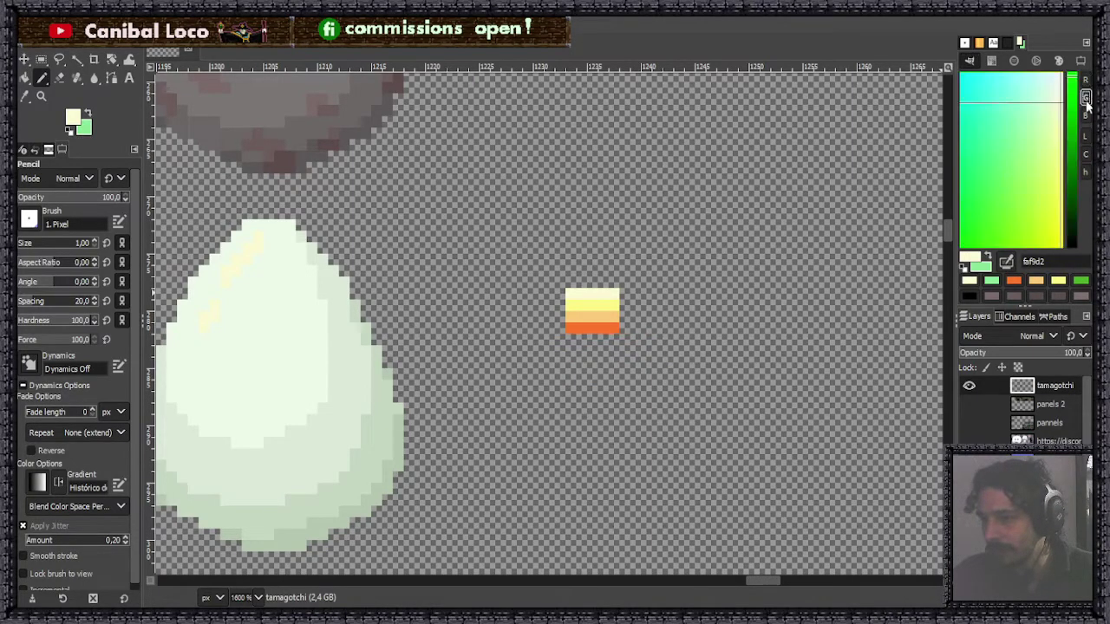
left_click(1085, 117)
left_click(1086, 136)
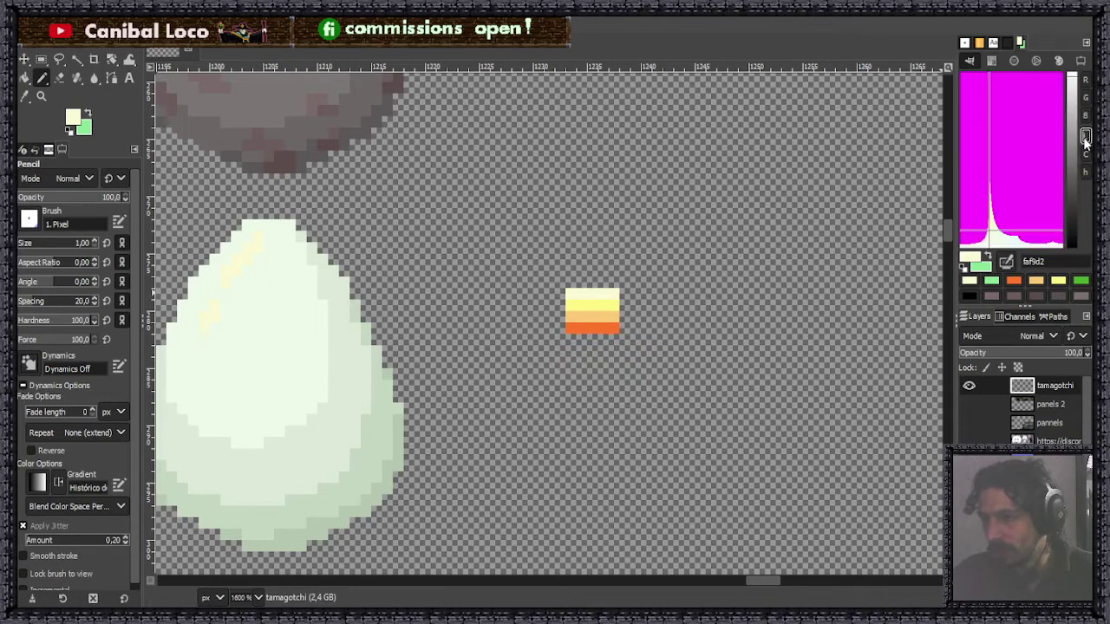
left_click(1085, 154)
left_click(1085, 173)
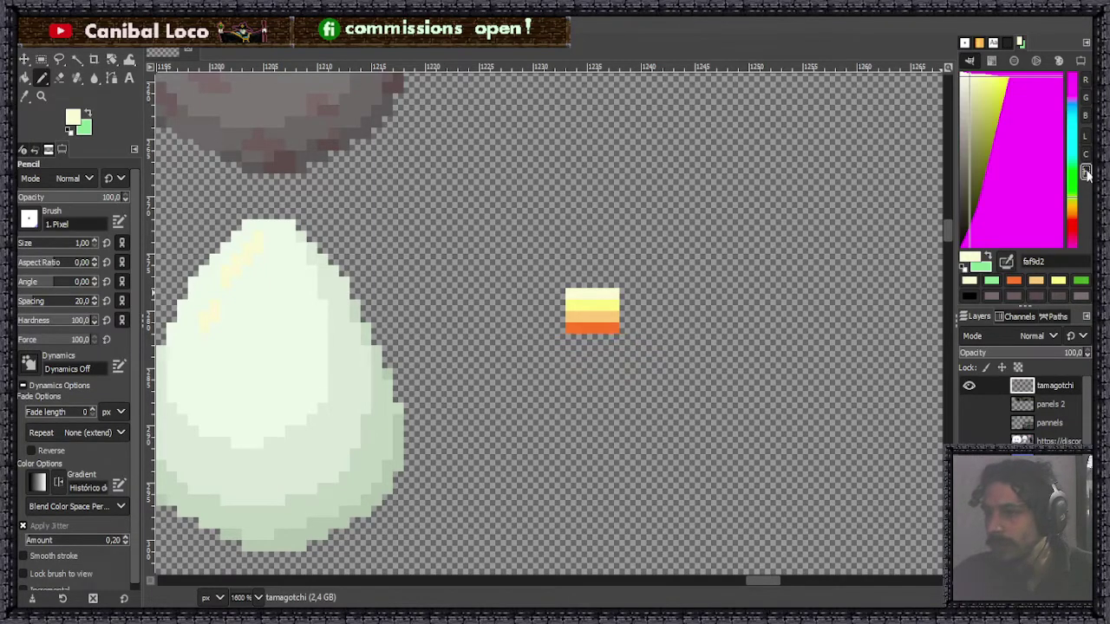
left_click(1063, 62)
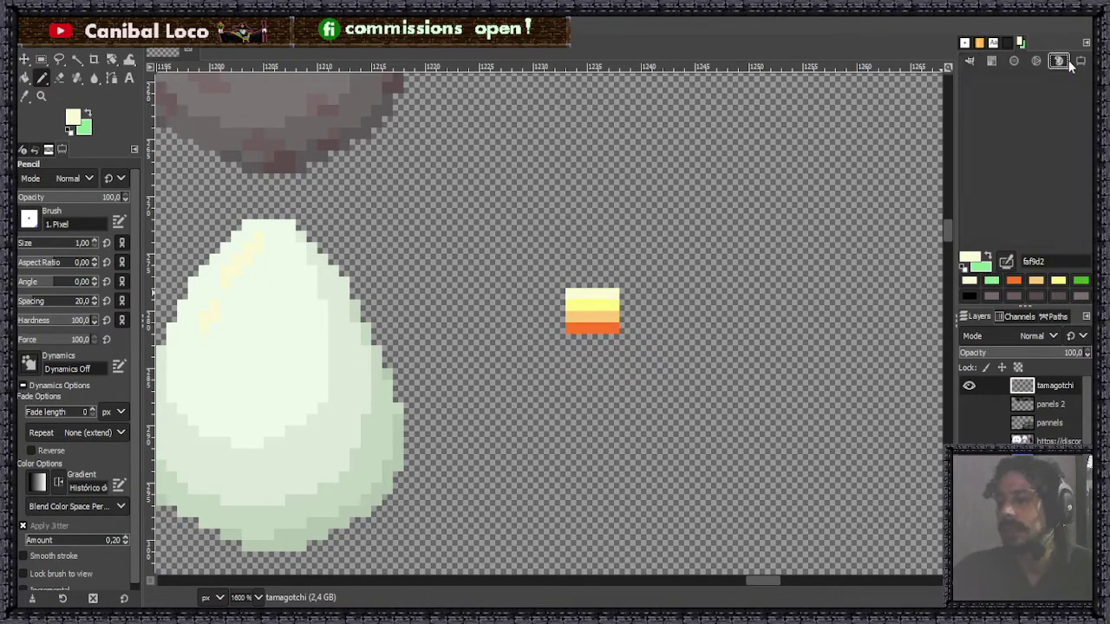
left_click(968, 62)
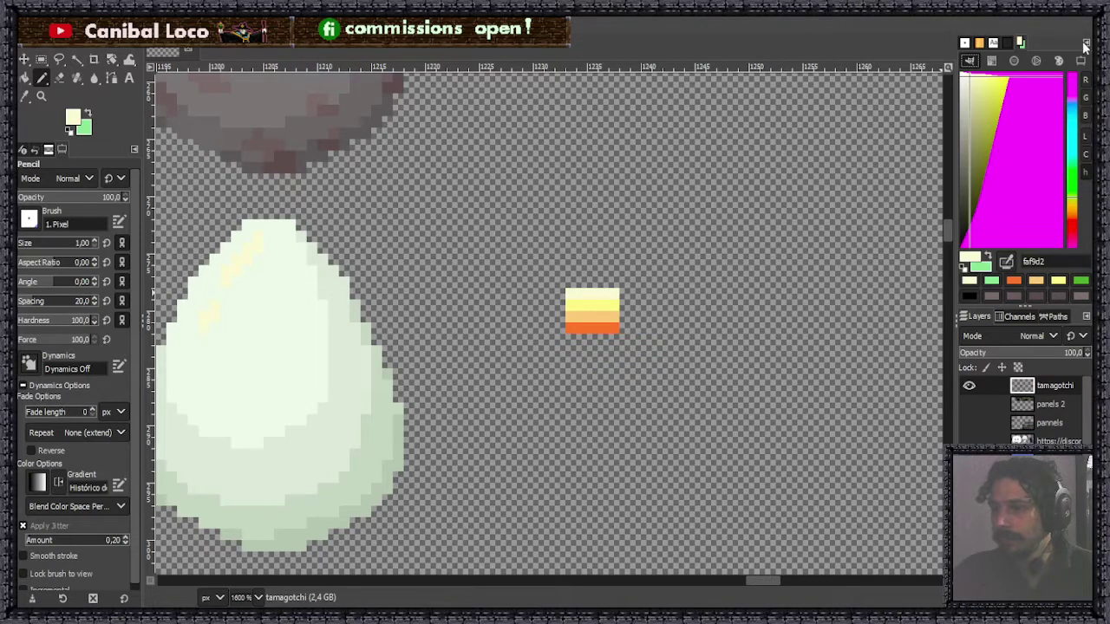
Close and reopen the foreground/background colour dialog to reset its selector, and save the image.
left_click(1008, 43)
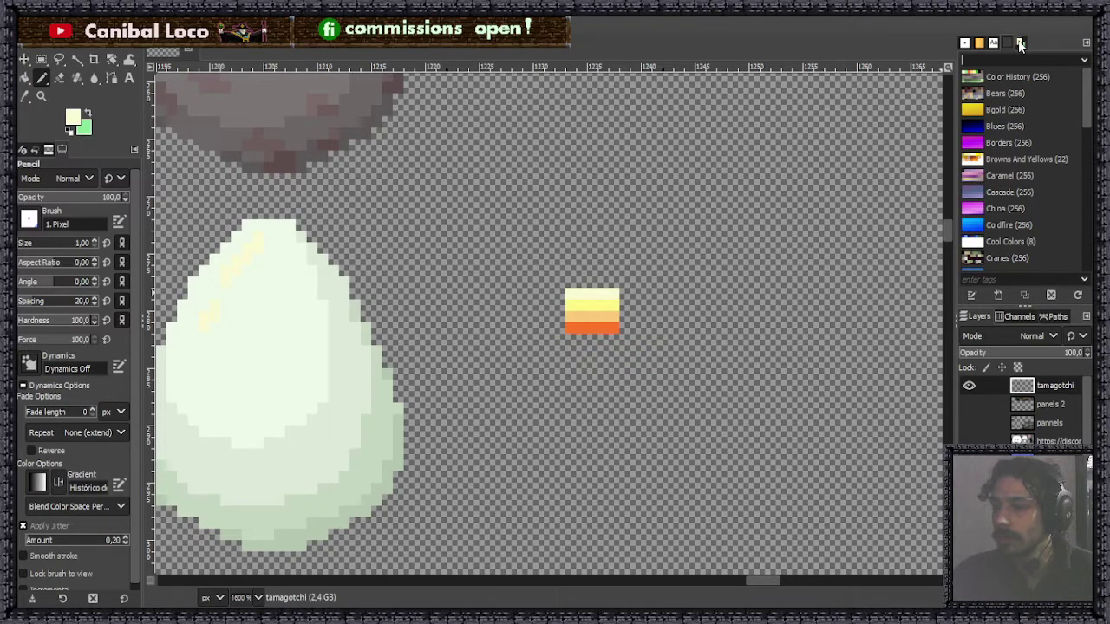
left_click(1020, 44)
left_click(1021, 45)
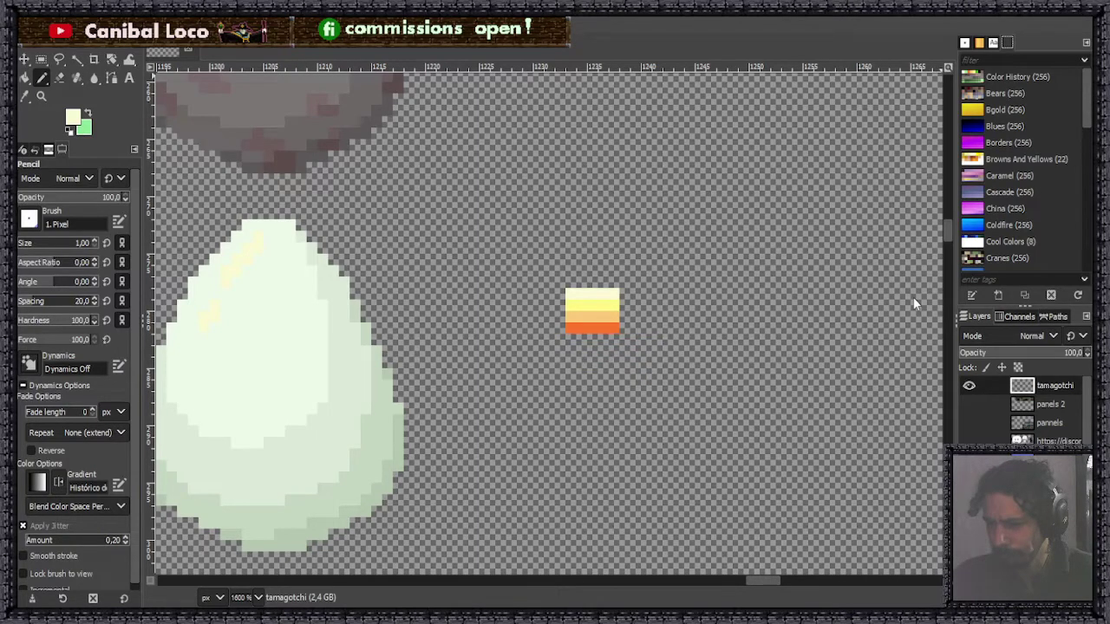
key("ctrl+shift+c")
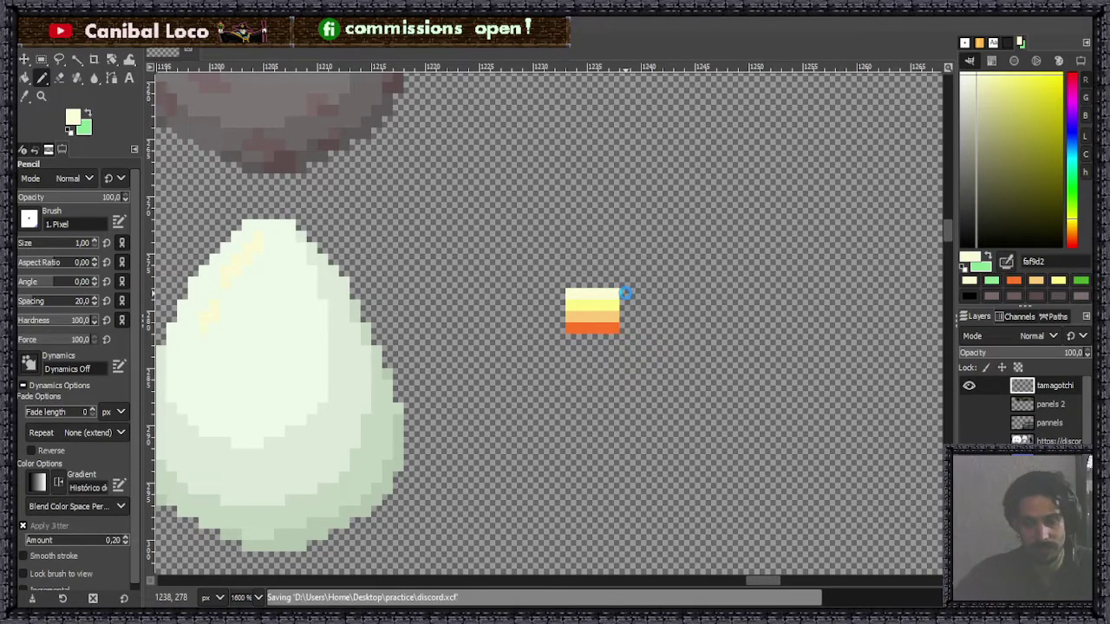
key("ctrl+s")
scroll(575, 388, "up", 2)
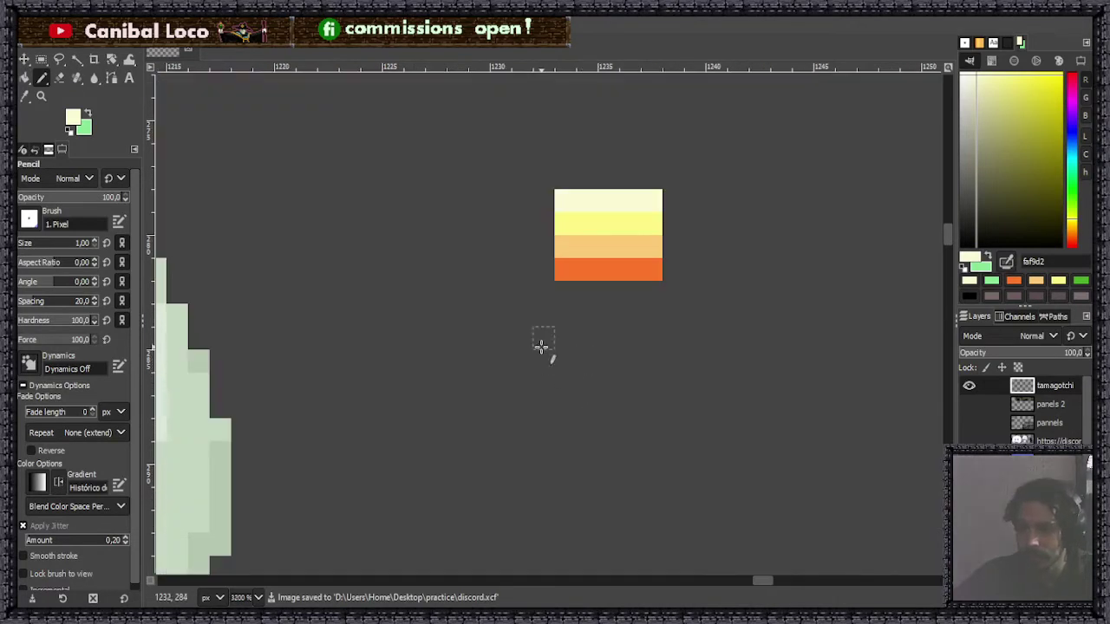
left_click_drag(553, 351, 572, 433)
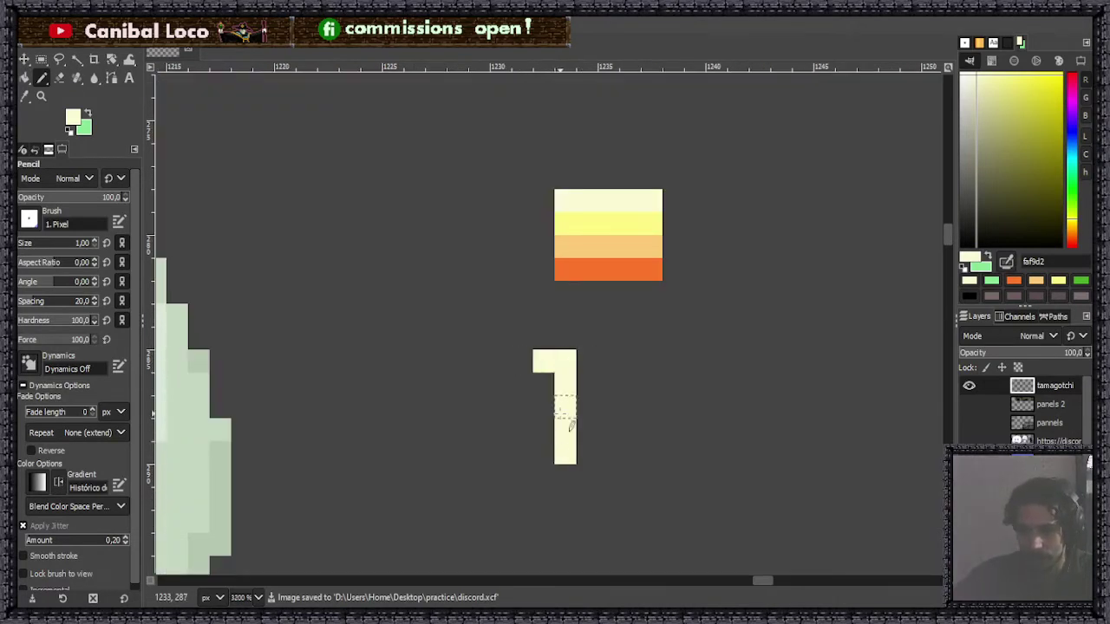
key("ctrl+z")
left_click_drag(533, 351, 532, 419)
key("ctrl+z")
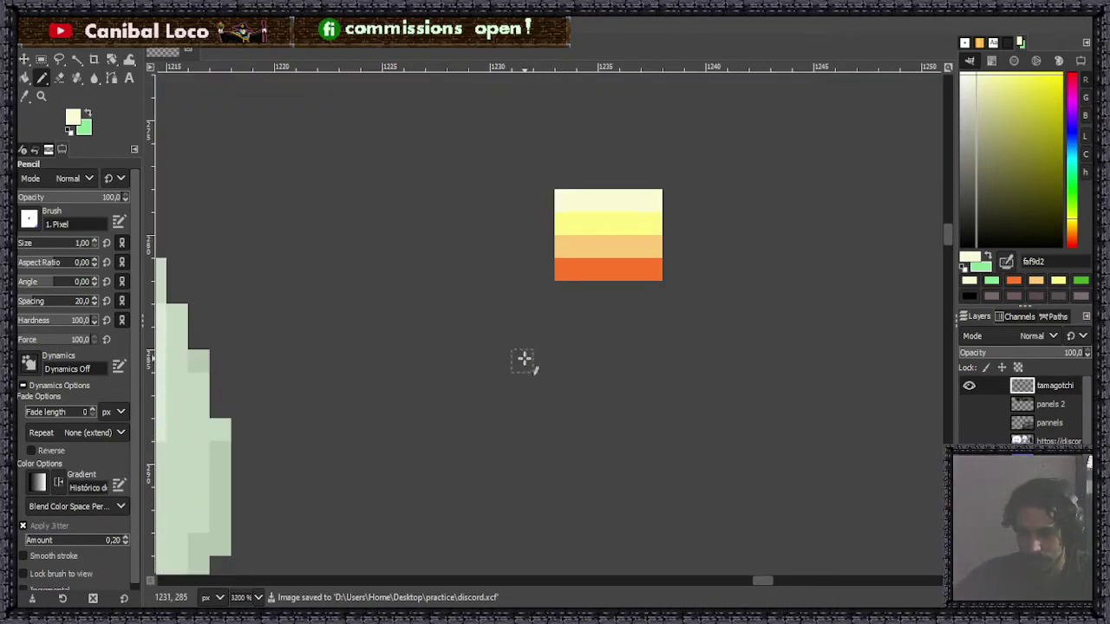
Draw a vertical pale yellow strip 1 px wide and about 5 px tall just below and left of the swatch block.
left_click_drag(522, 362, 520, 448)
scroll(567, 441, "down", 3)
scroll(592, 418, "up", 4)
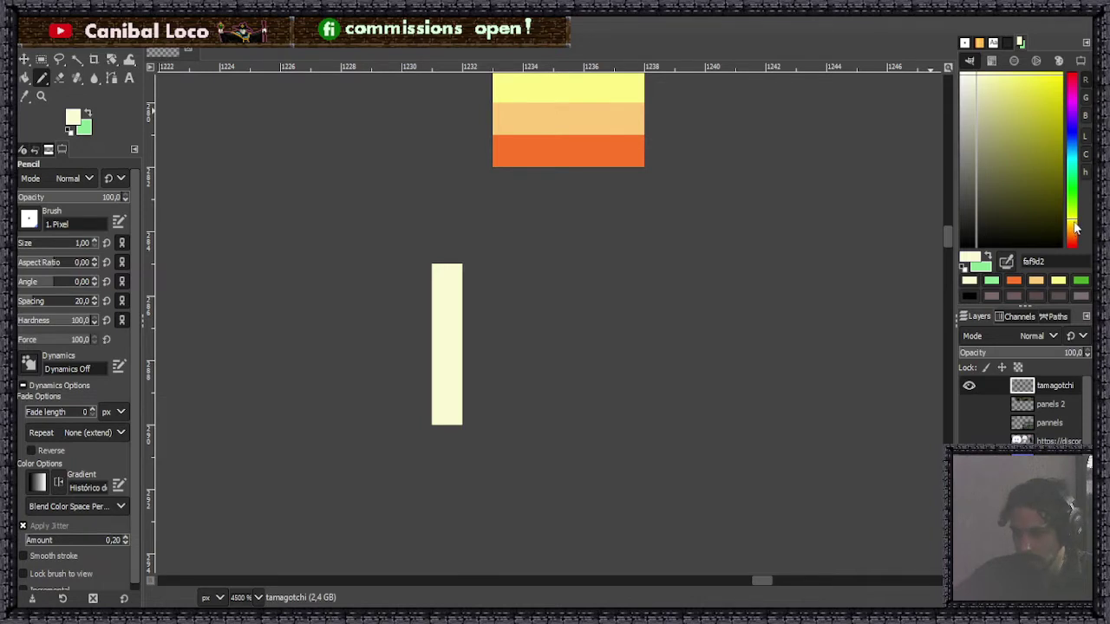
left_click_drag(1075, 227, 1076, 229)
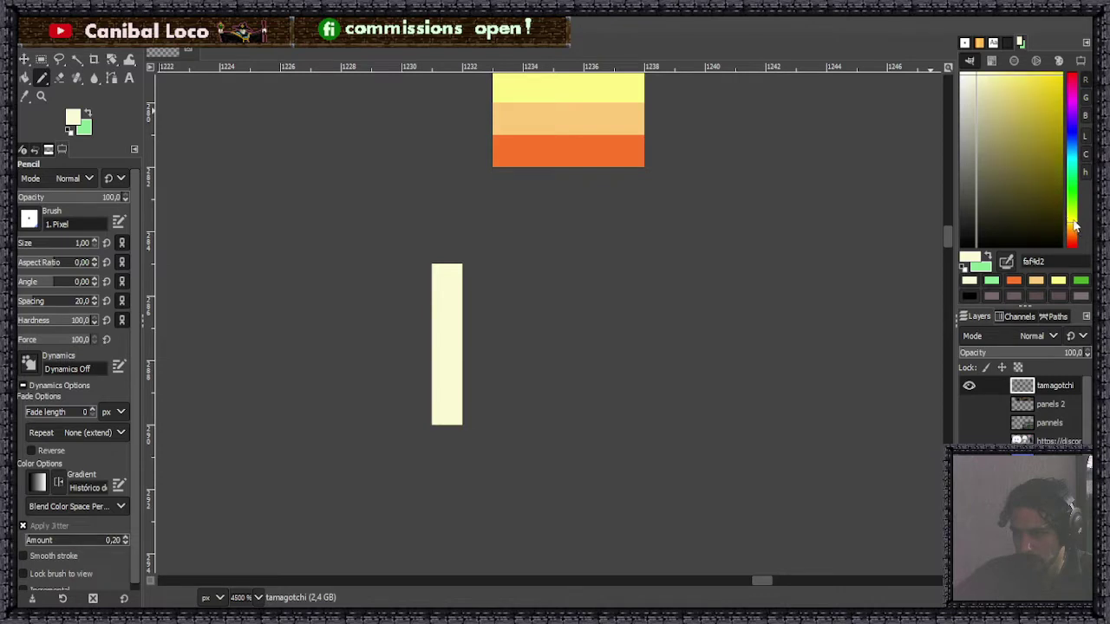
left_click(994, 97)
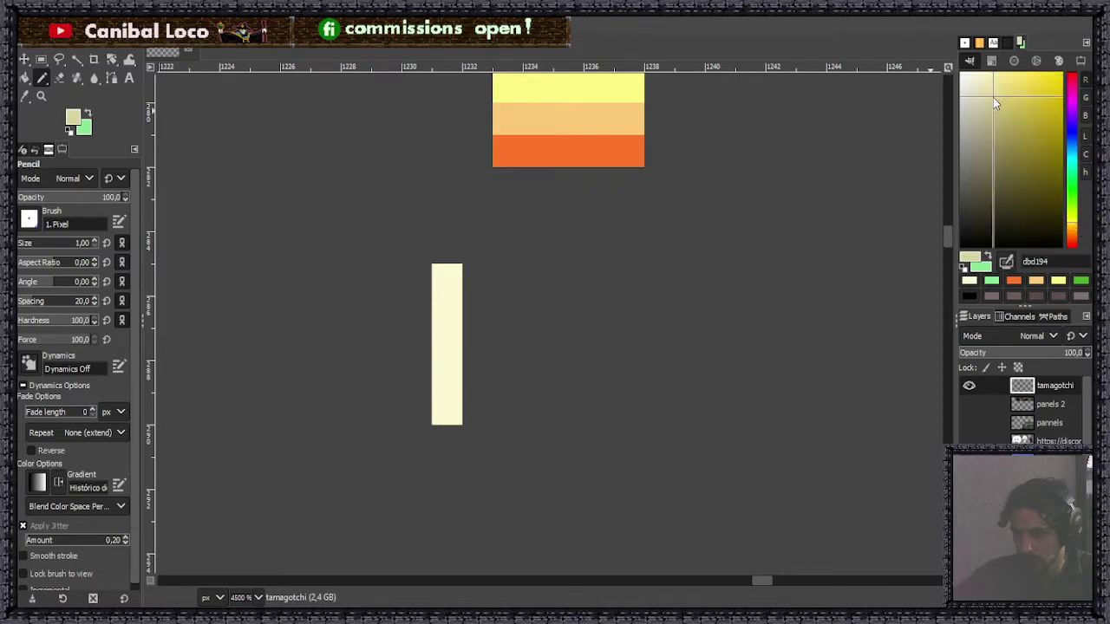
left_click(479, 286)
left_click(477, 412, "shift")
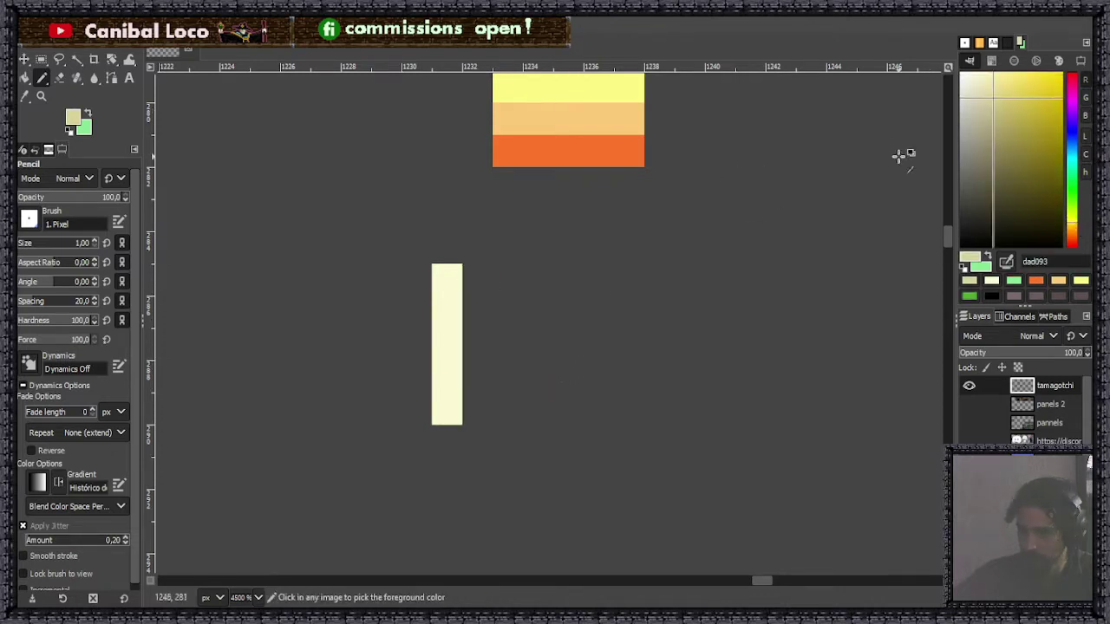
key("ctrl+z")
key("ctrl+z")
left_click_drag(983, 104, 980, 85)
left_click(445, 312, "ctrl")
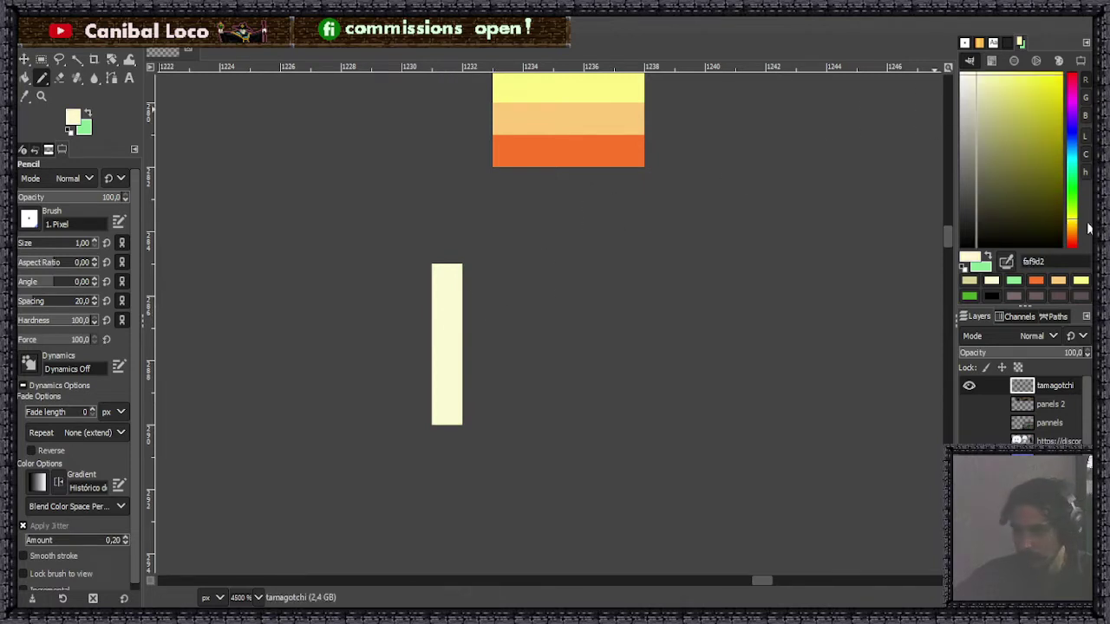
Draw a second 1 px wide, 5 px tall strip in yellow f3eaab immediately right of the pale yellow strip.
left_click(976, 89)
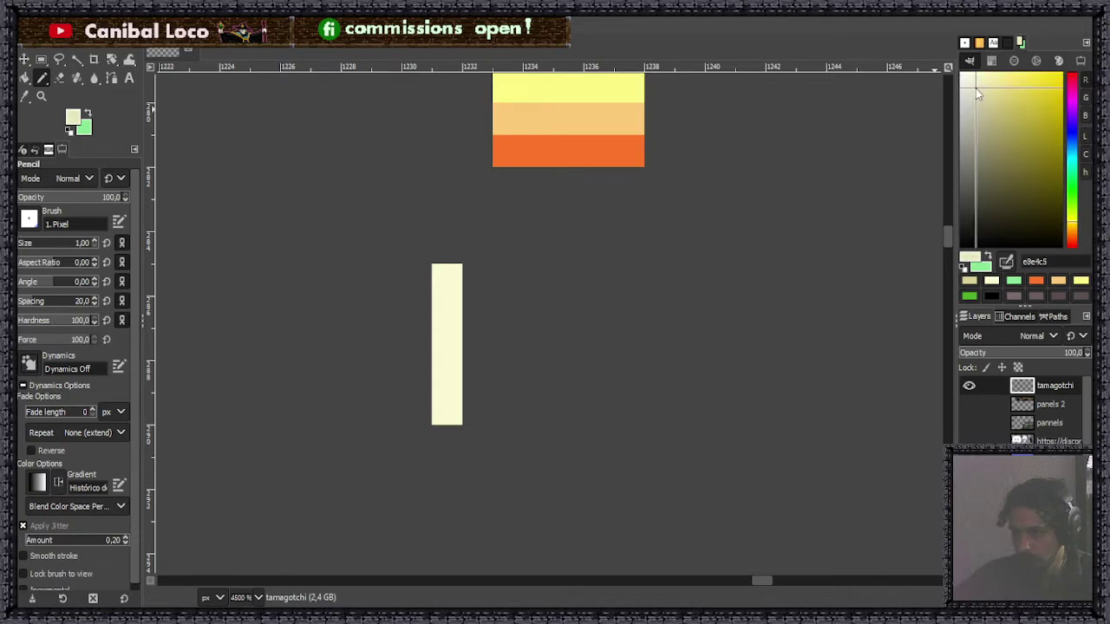
left_click_drag(976, 87, 990, 81)
mouse_move(477, 279)
left_mouse_down()
mouse_move(478, 339)
mouse_move(446, 407)
left_mouse_up()
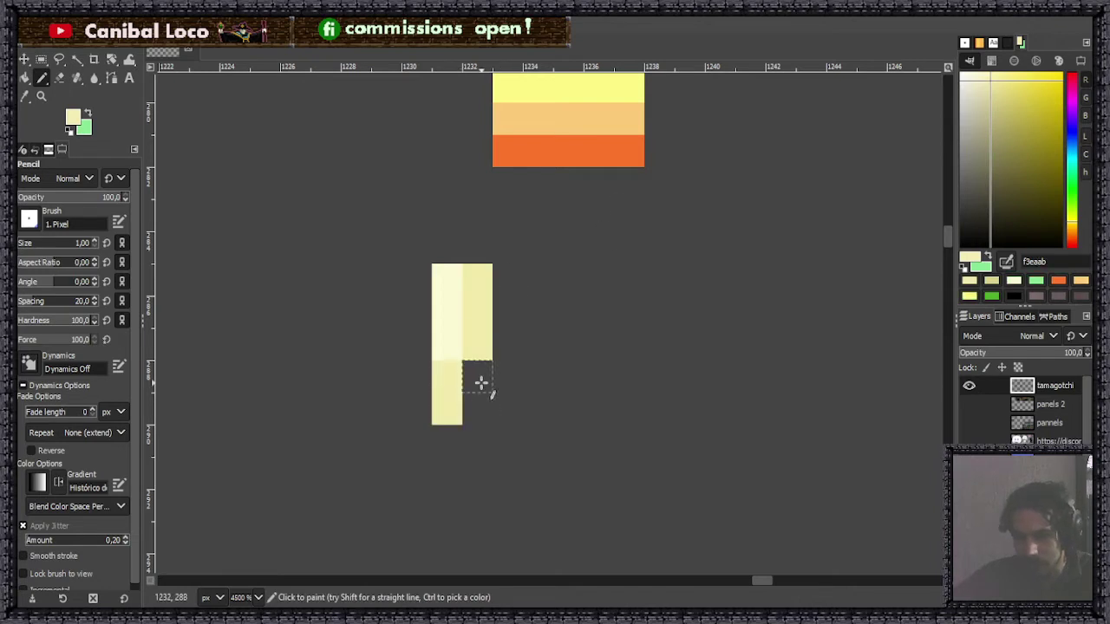
key("ctrl+z")
left_click_drag(487, 275, 472, 406)
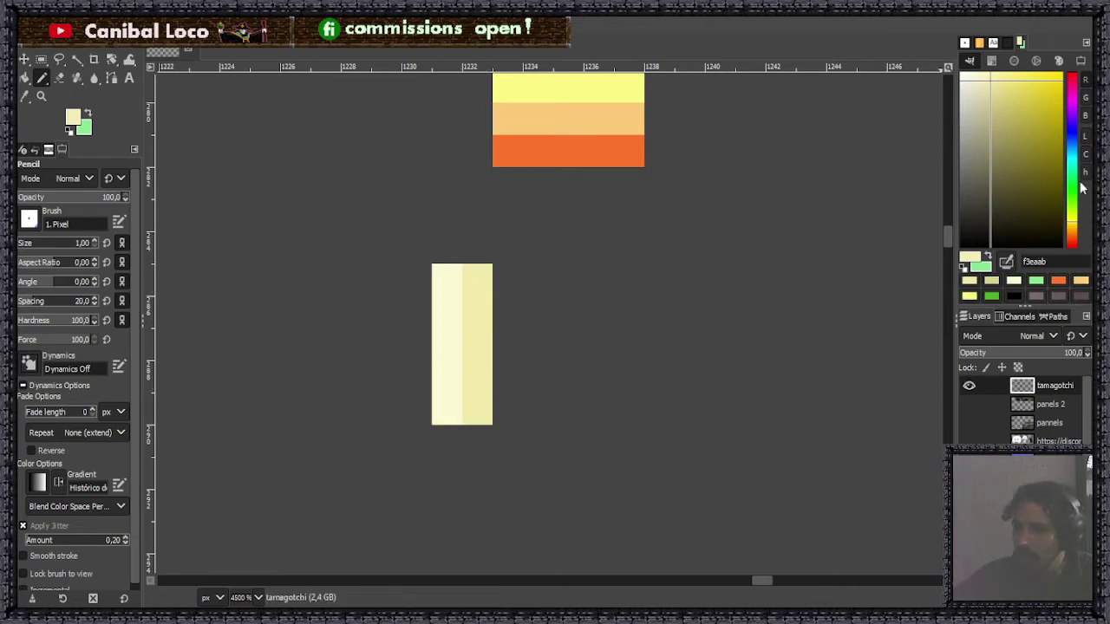
Shift the hue toward orange and add a third 5 px tall strip in tan e3c87f along the ramp's right side.
left_click(1074, 230)
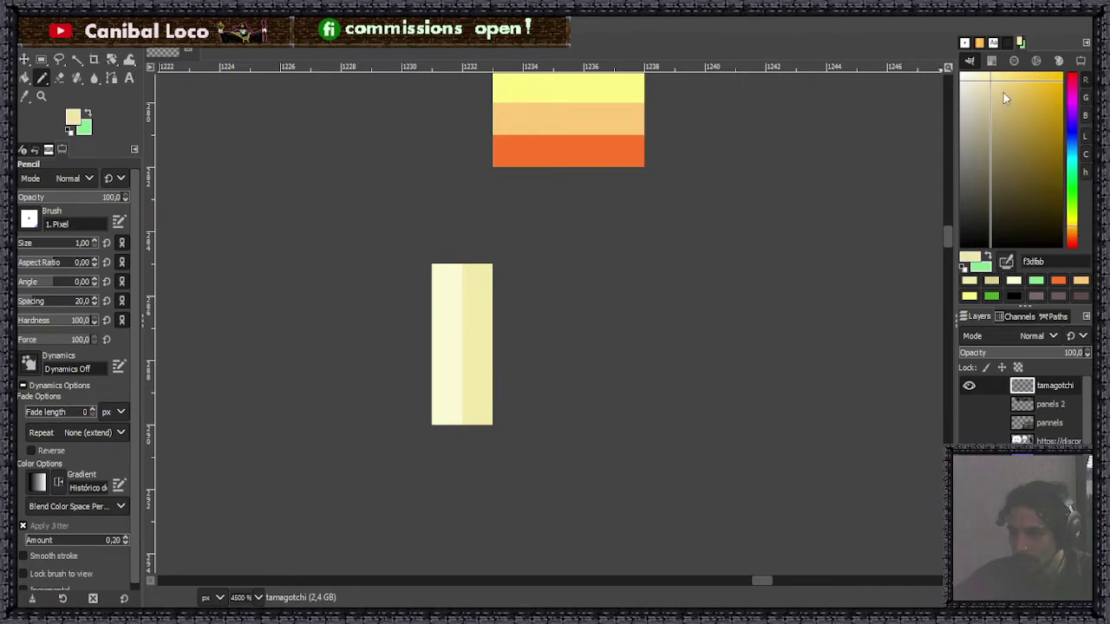
left_click_drag(1003, 93, 1007, 87)
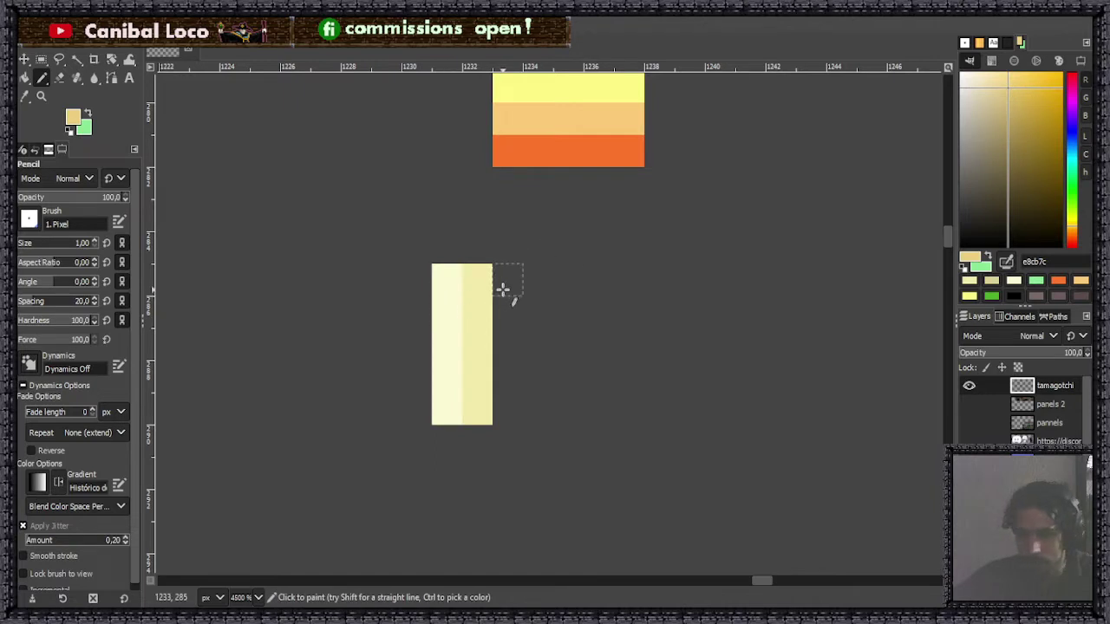
left_click_drag(502, 286, 513, 414)
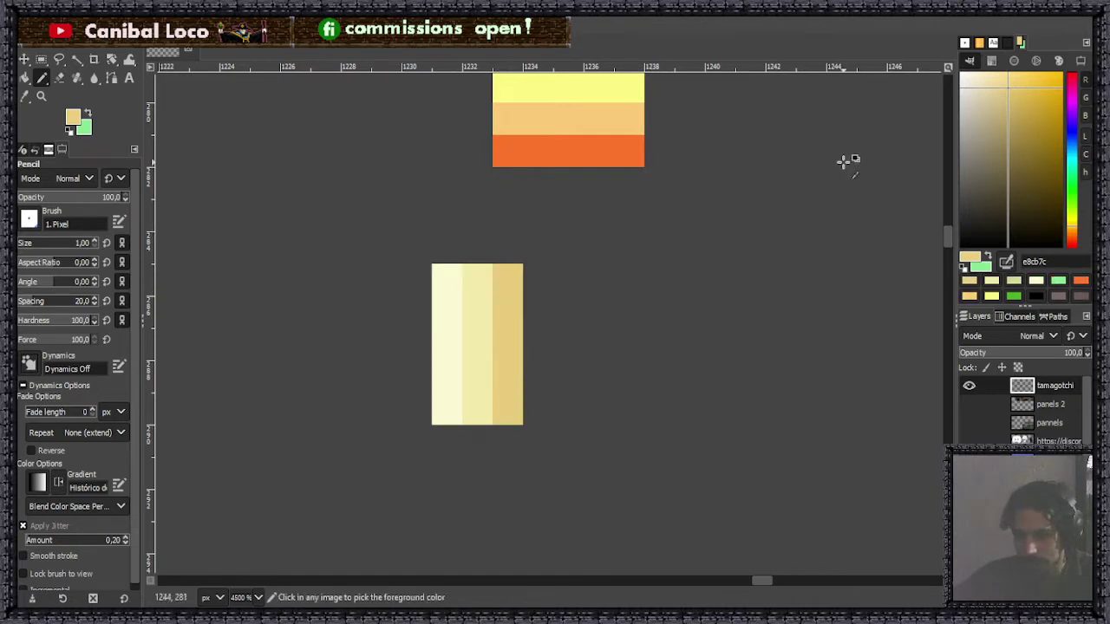
key("ctrl+z")
left_click_drag(1007, 94, 1005, 90)
mouse_move(494, 286)
left_mouse_down()
mouse_move(495, 372)
mouse_move(510, 404)
left_mouse_up()
key("ctrl+z")
left_click_drag(508, 270, 508, 411)
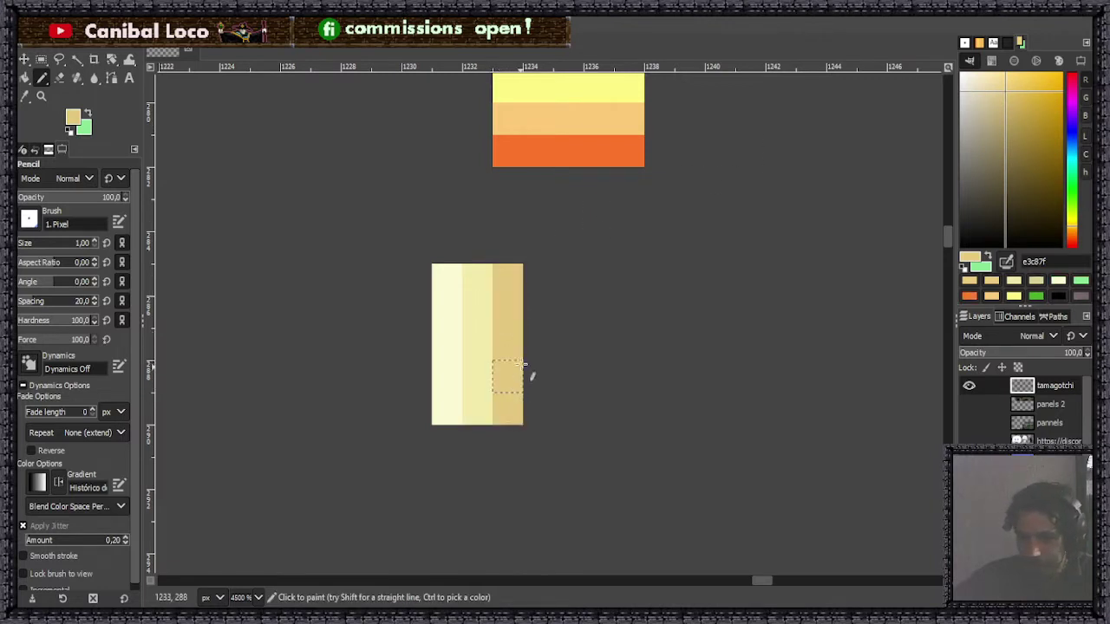
Try repainting the third strip in tan e1c576, comparing against the light orange swatch above.
left_click(615, 119, "ctrl")
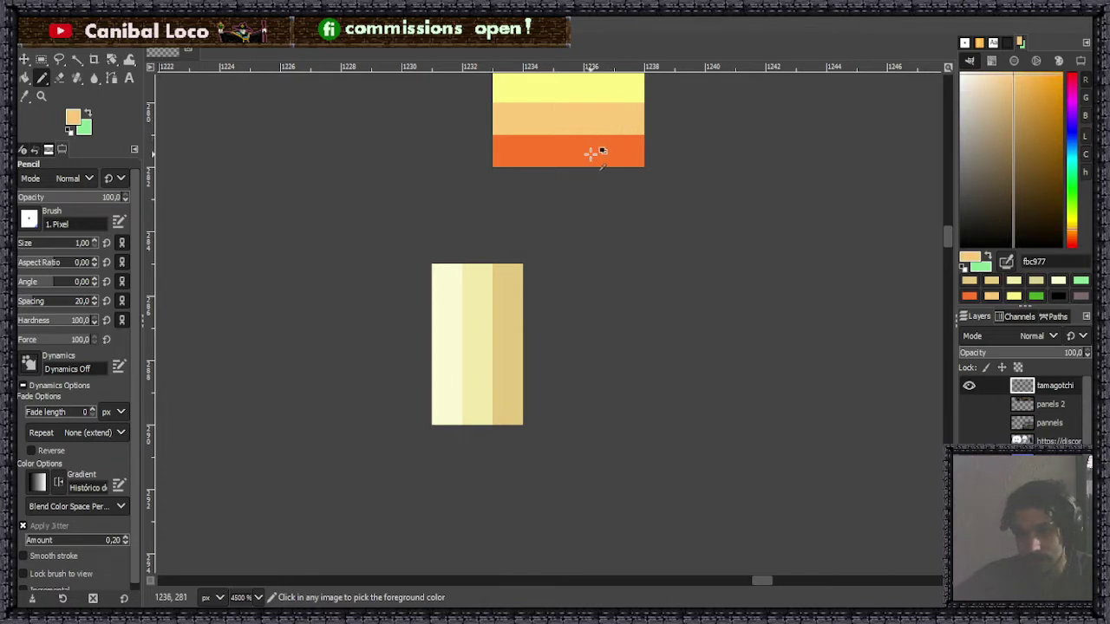
left_click(502, 333, "ctrl")
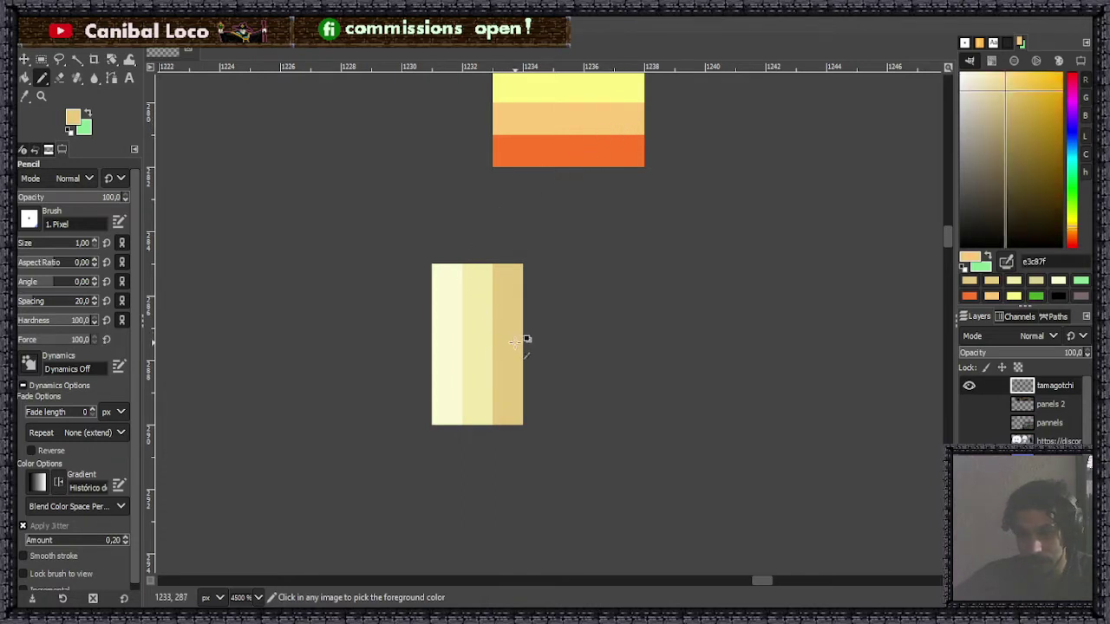
left_click(1008, 93)
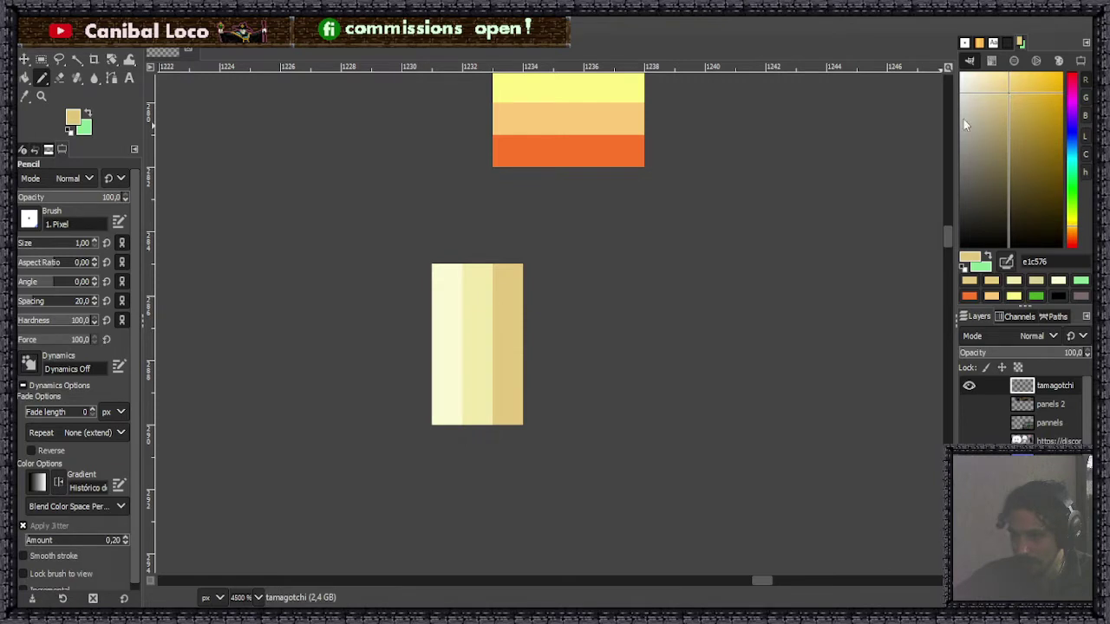
left_click_drag(511, 308, 504, 373)
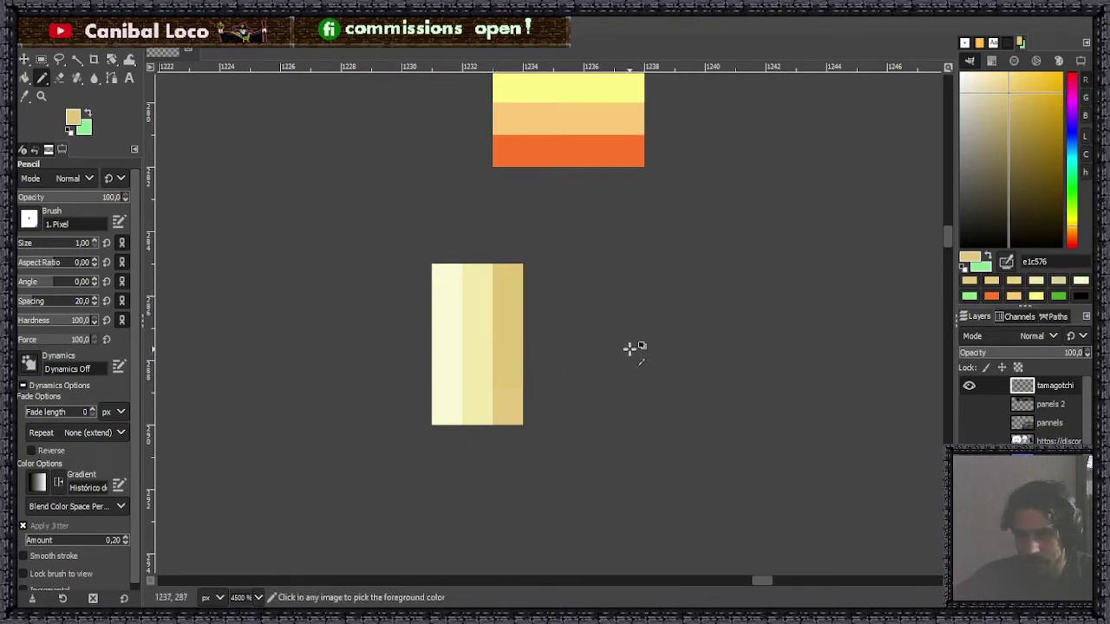
scroll(508, 408, "up", 4)
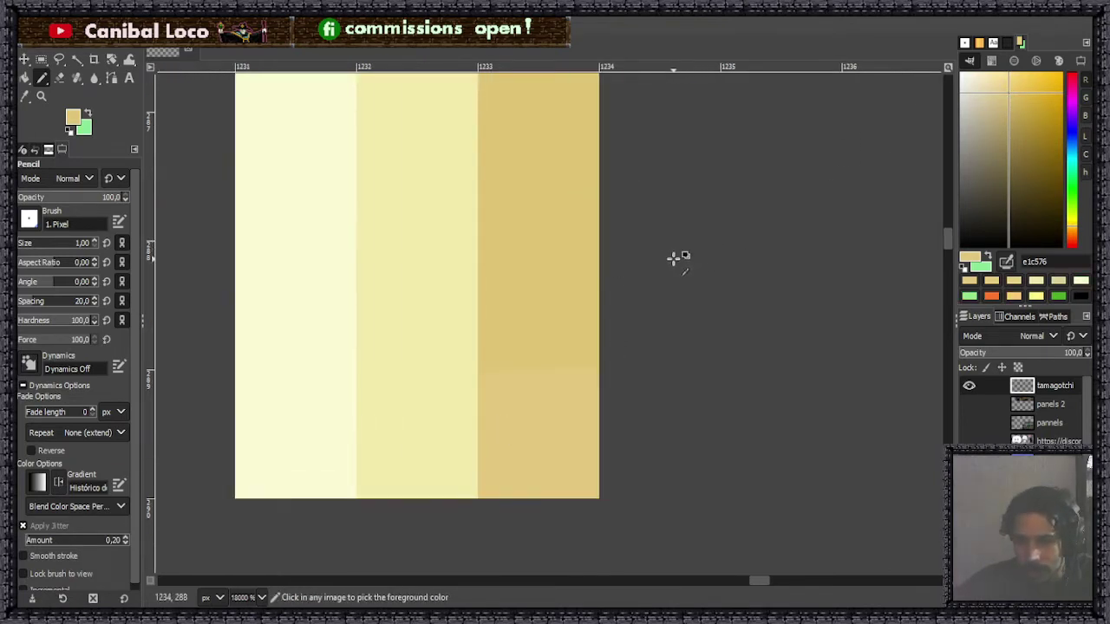
scroll(633, 168, "down", 4)
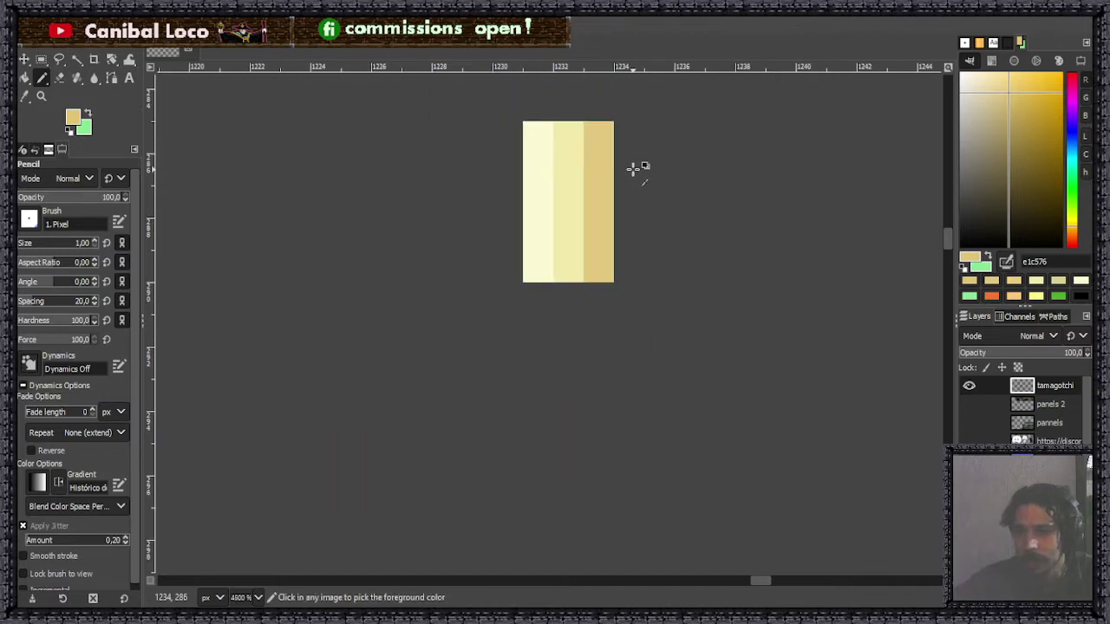
scroll(649, 139, "up", 3)
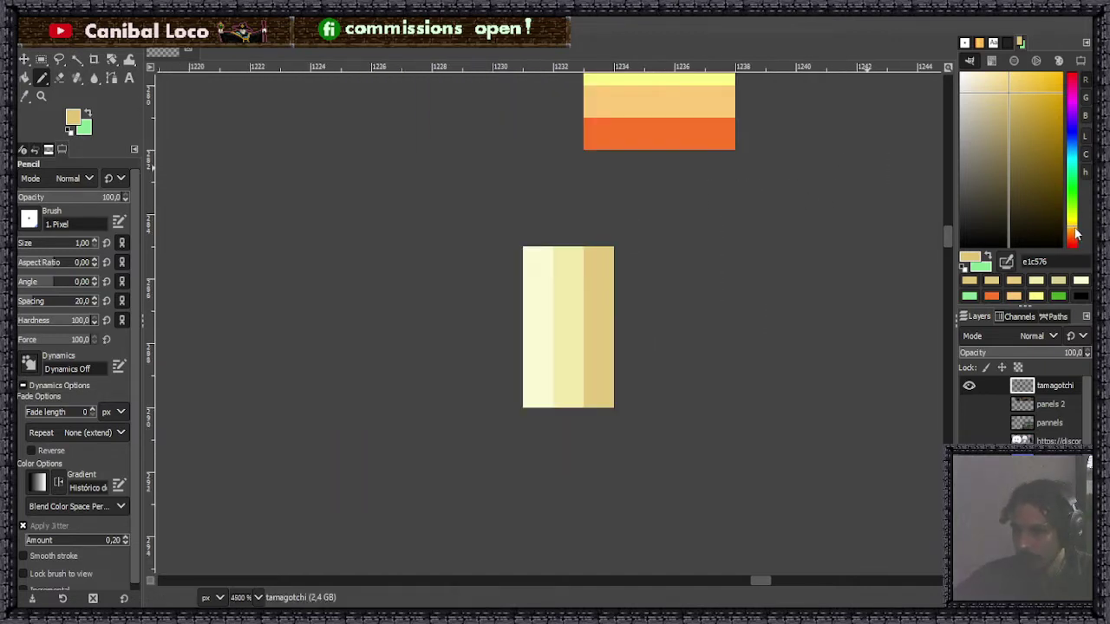
Add a fourth 5 px tall strip in orange-tan e0b15e beside the third and check the ramp against the eggs.
left_click_drag(1075, 234, 1077, 236)
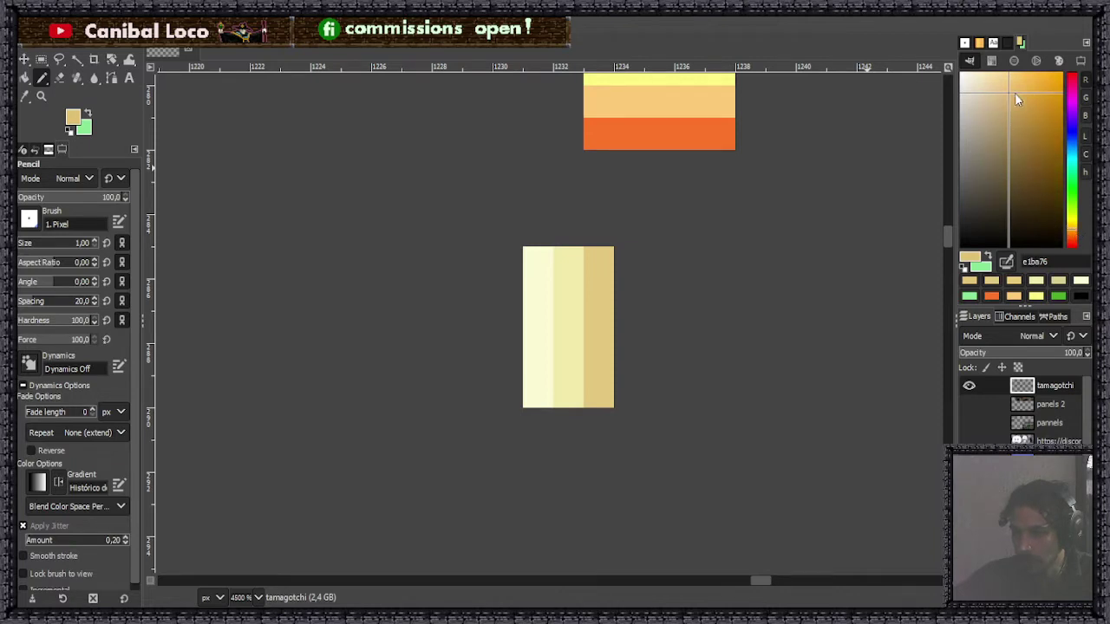
left_click_drag(1017, 97, 1021, 98)
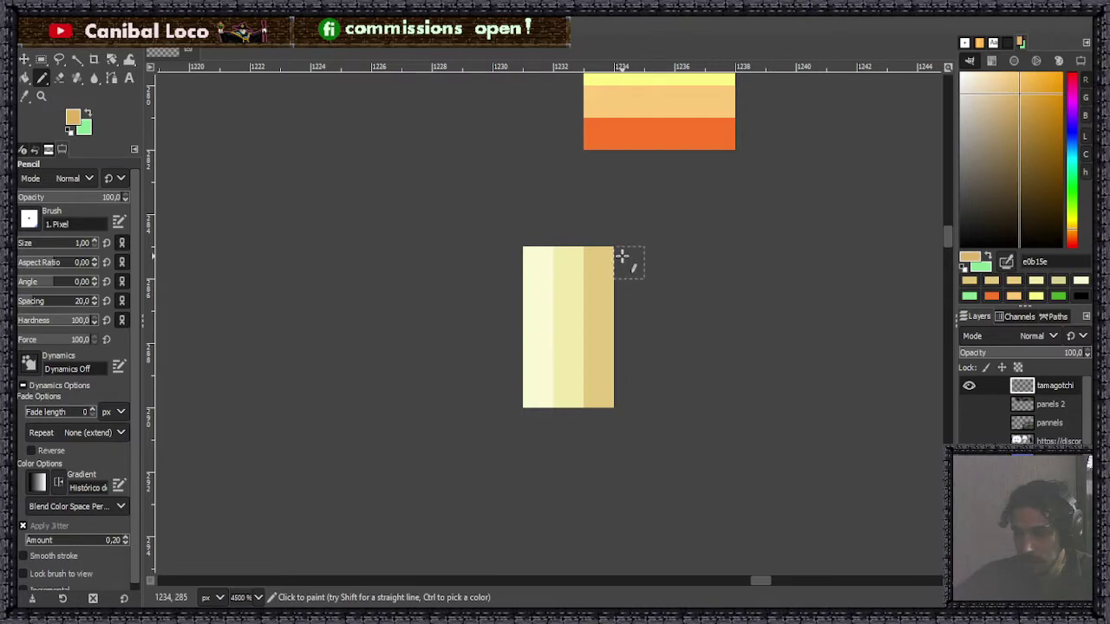
left_click_drag(624, 255, 624, 376)
scroll(676, 245, "down", 3)
scroll(689, 201, "down", 3)
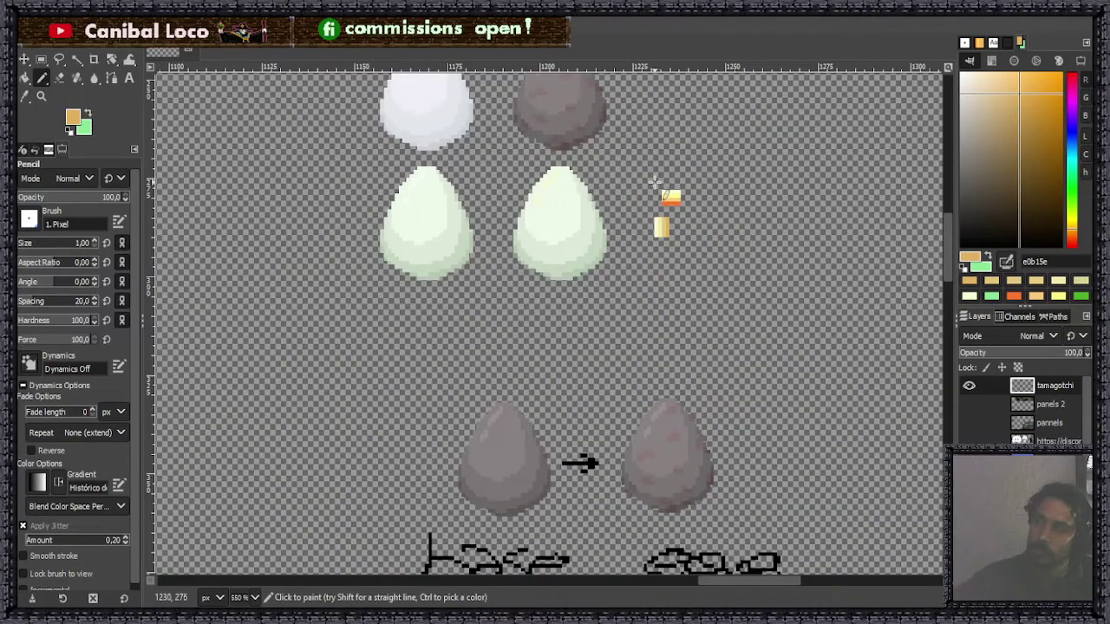
scroll(664, 188, "up", 6)
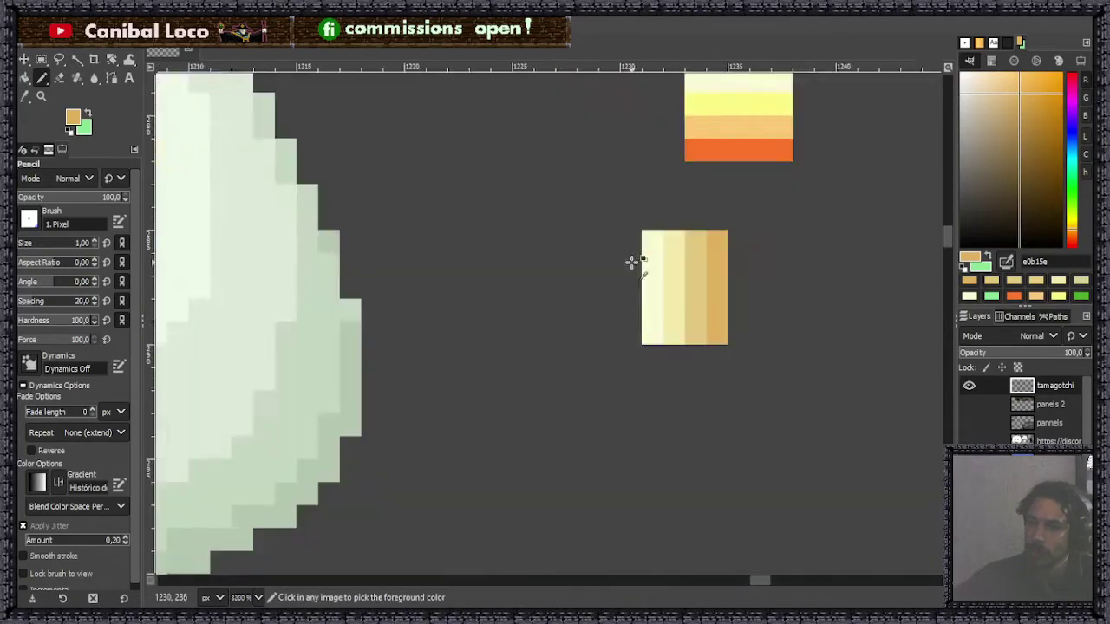
Sample the ramp's colours and refine the fourth strip's orange-tan to e2b15b.
left_click(701, 262, "ctrl")
scroll(722, 203, "down", 1)
scroll(721, 203, "down", 2)
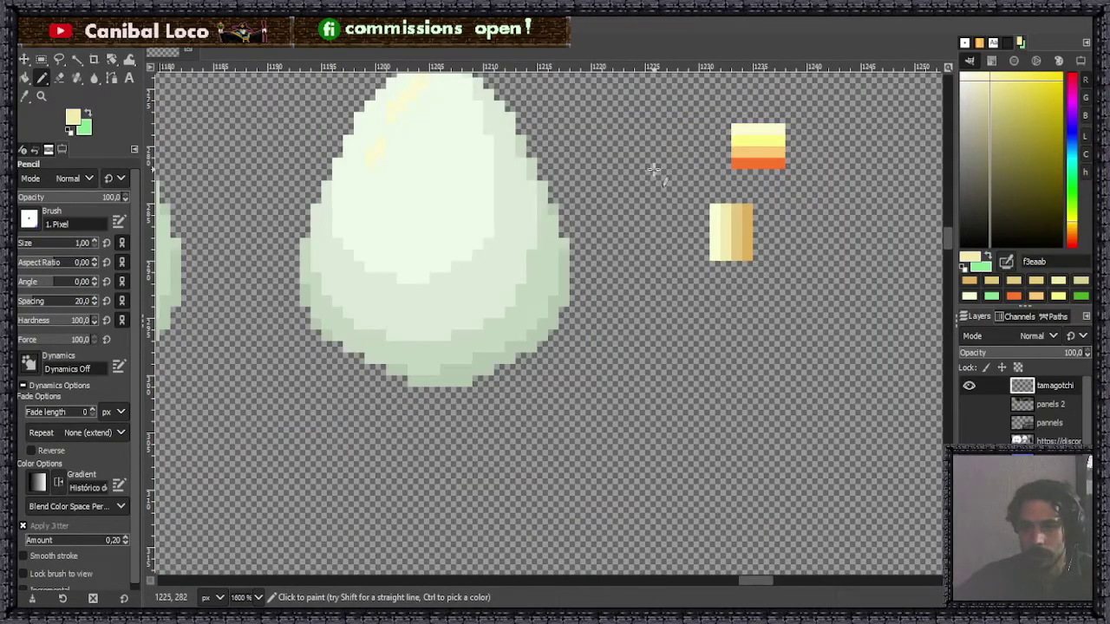
scroll(815, 217, "up", 4)
left_click(564, 252, "ctrl")
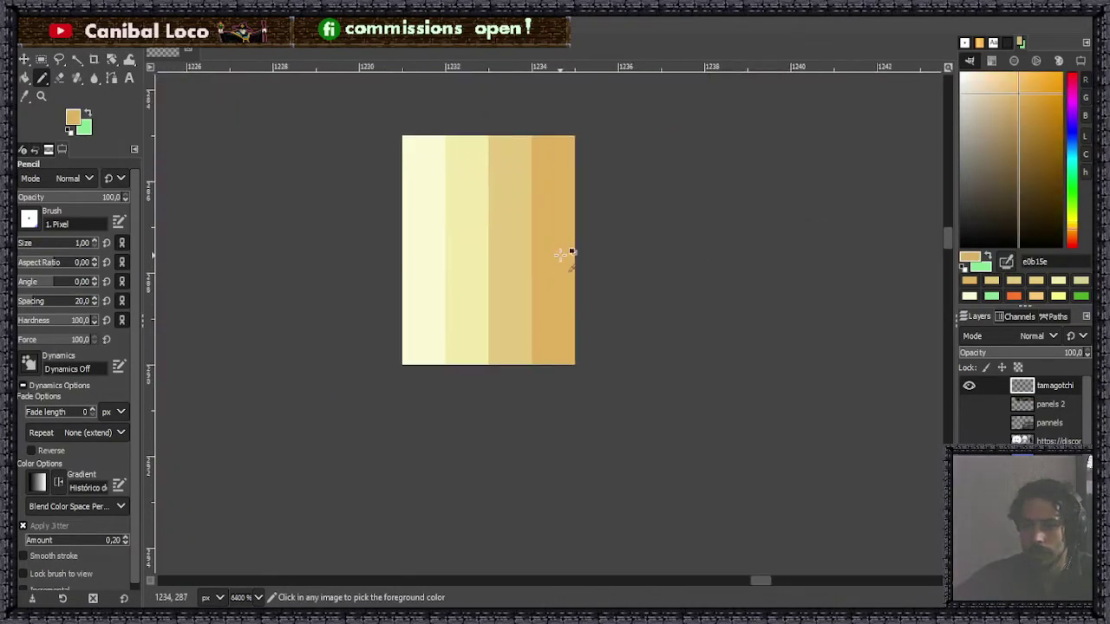
left_click(1021, 91)
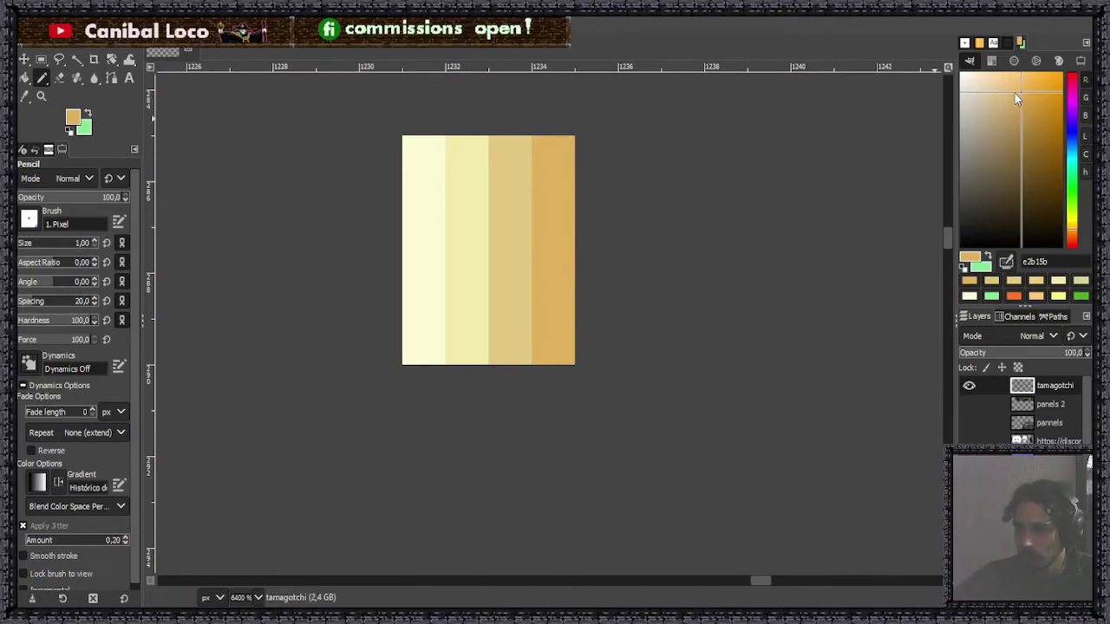
Try a fifth ramp strip in orange e6a64c and compare it with the eggs.
left_click(1074, 234)
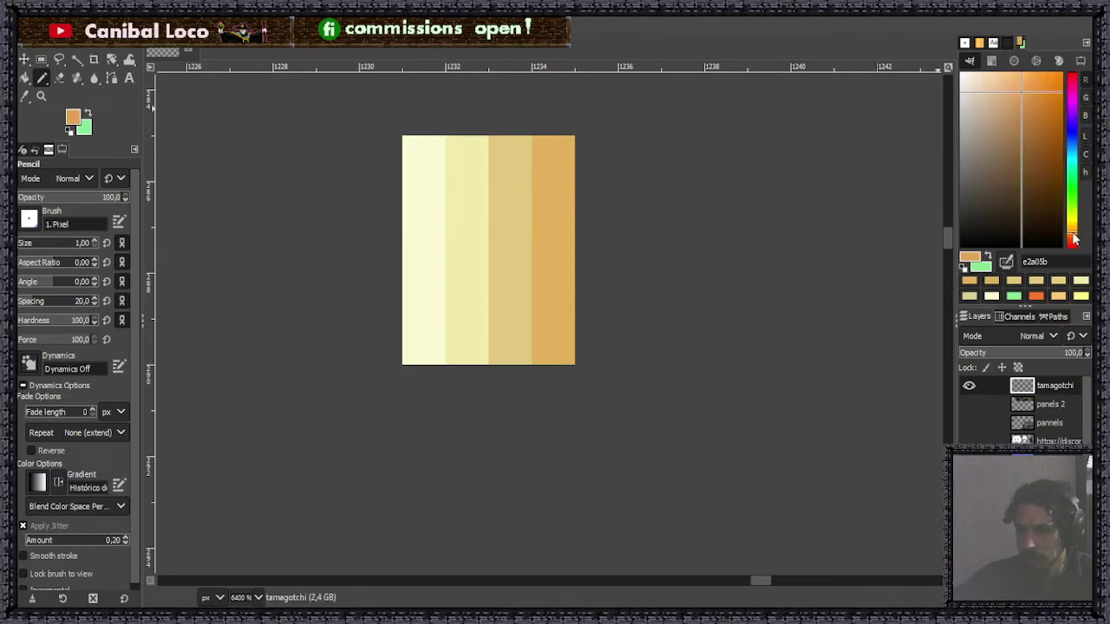
left_click_drag(1038, 104, 1028, 90)
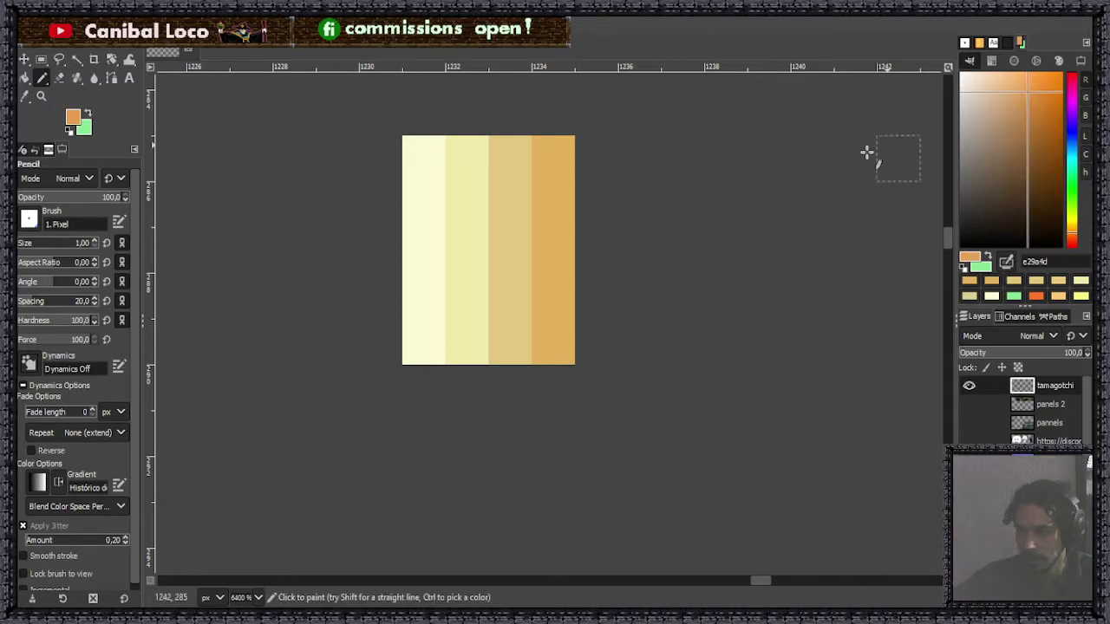
left_click(572, 249, "ctrl")
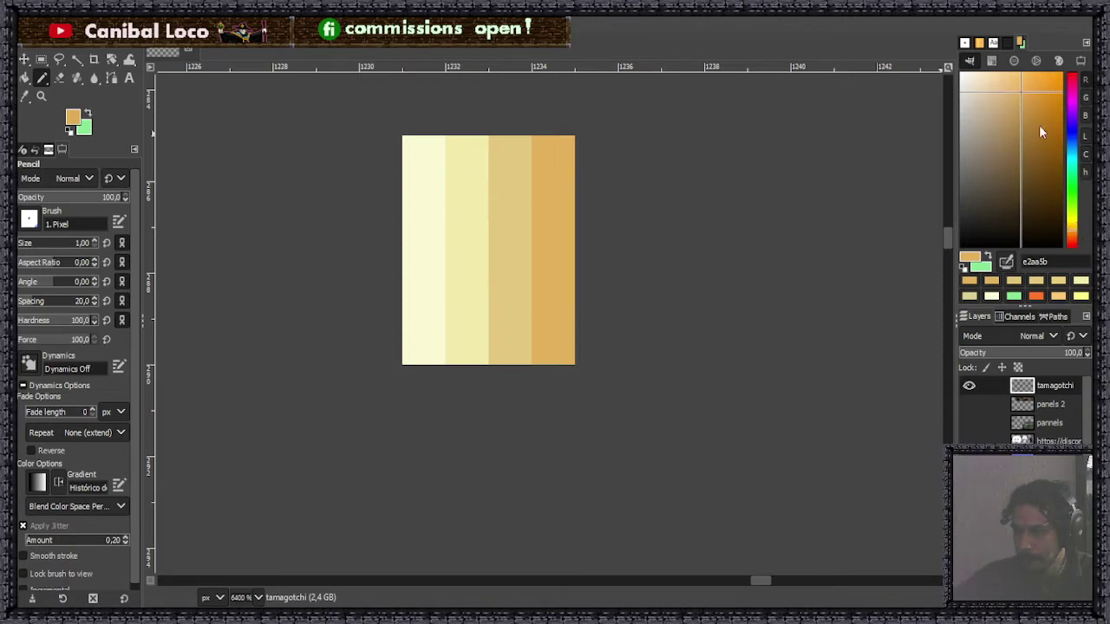
left_click_drag(1026, 91, 1028, 89)
mouse_move(593, 148)
left_mouse_down()
mouse_move(594, 305)
mouse_move(624, 324)
left_mouse_up()
scroll(719, 179, "down", 5)
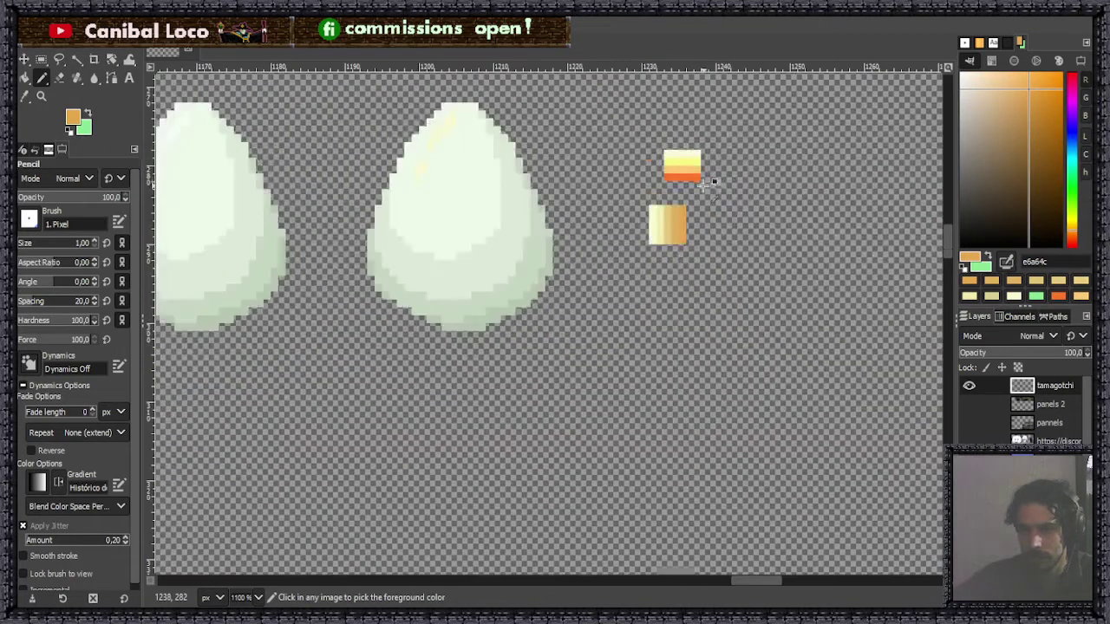
scroll(706, 191, "up", 6)
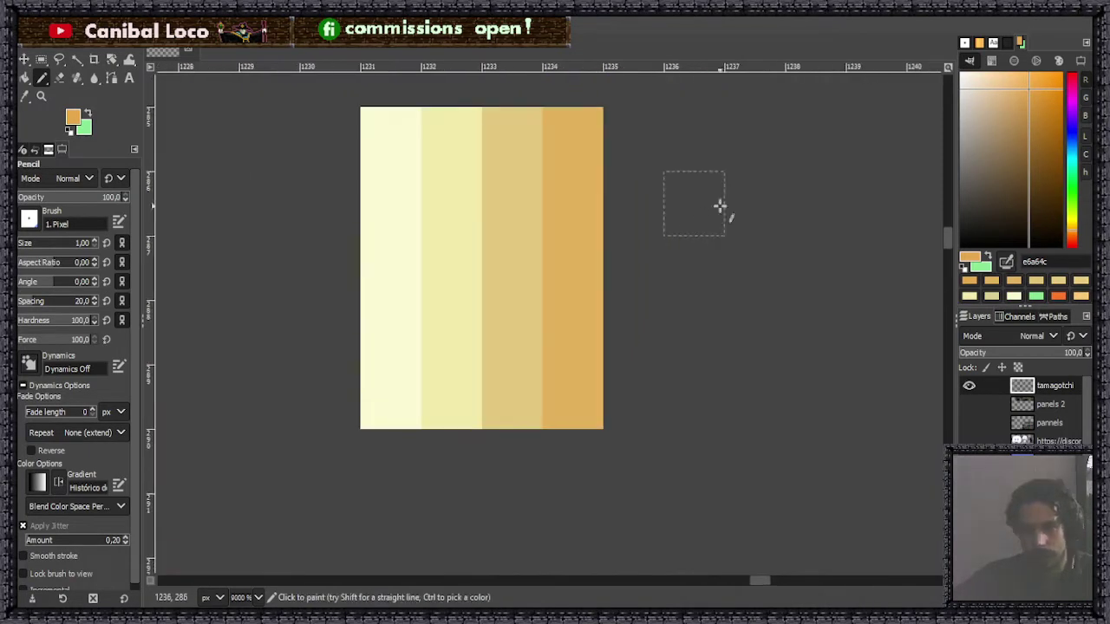
Add a fifth 5 px tall strip in deeper orange e69c4d at the dark end of the ramp.
left_click(1073, 239)
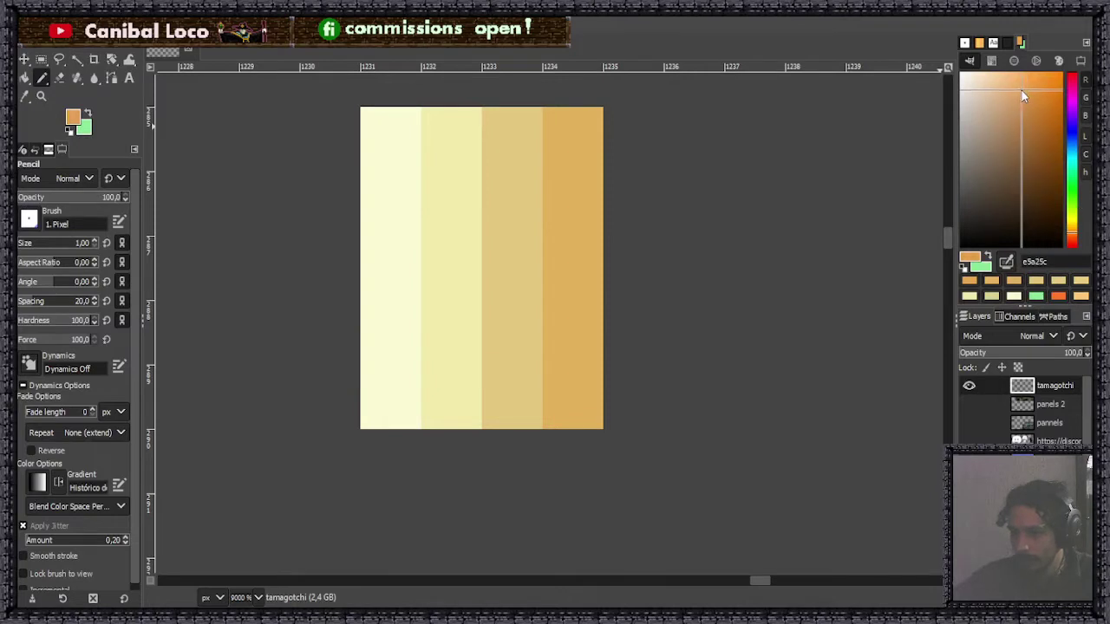
left_click_drag(1021, 91, 1025, 88)
left_click_drag(618, 128, 607, 353)
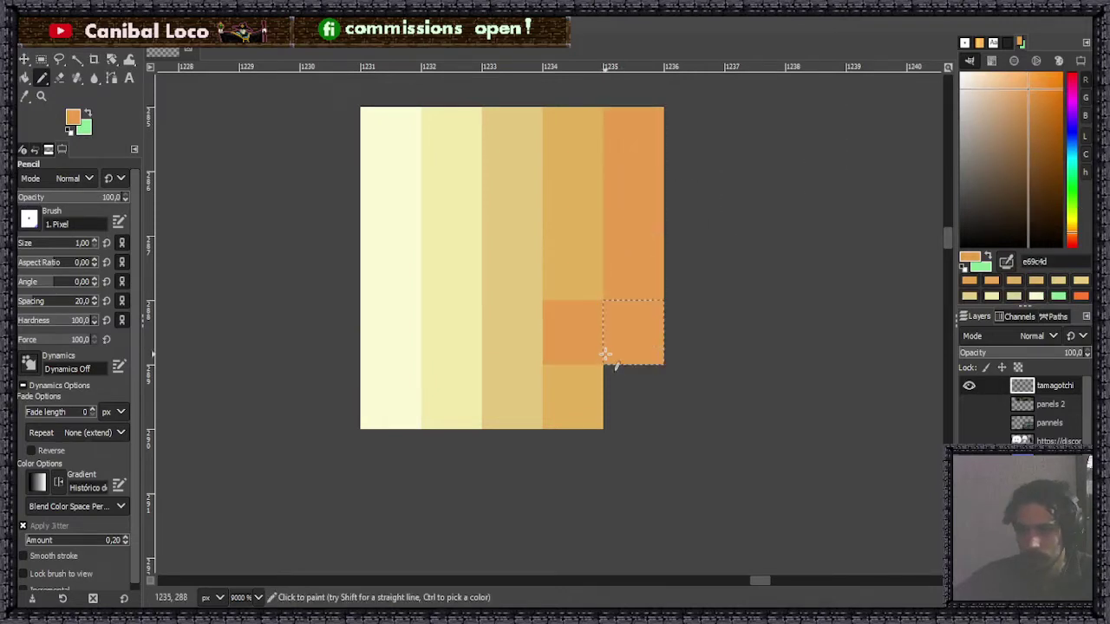
key("ctrl+z")
left_click_drag(620, 130, 631, 390)
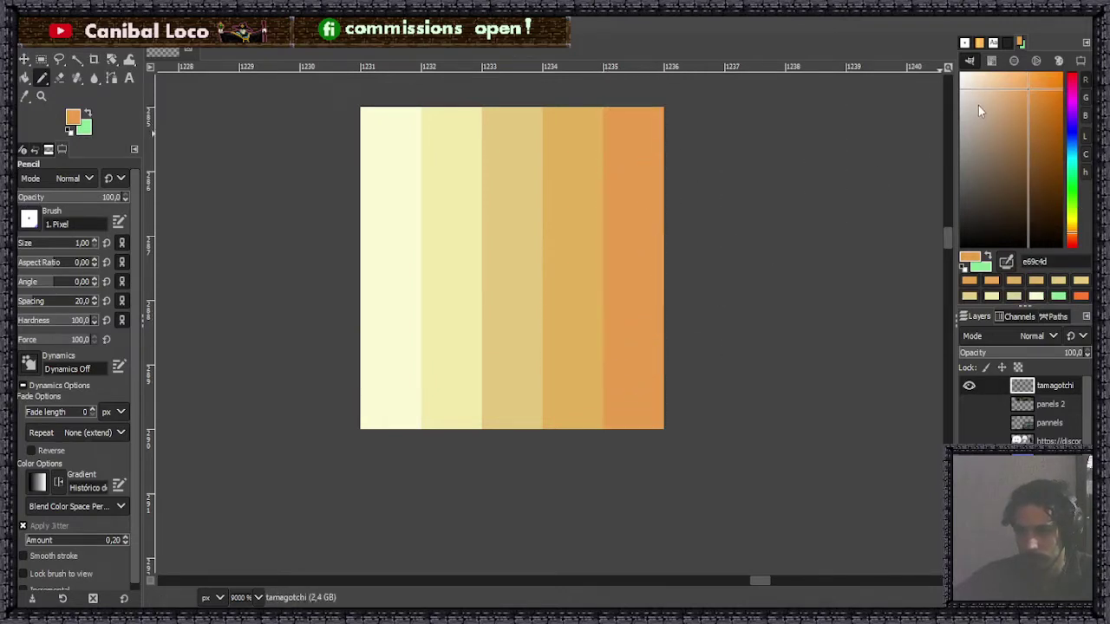
scroll(748, 231, "down", 5)
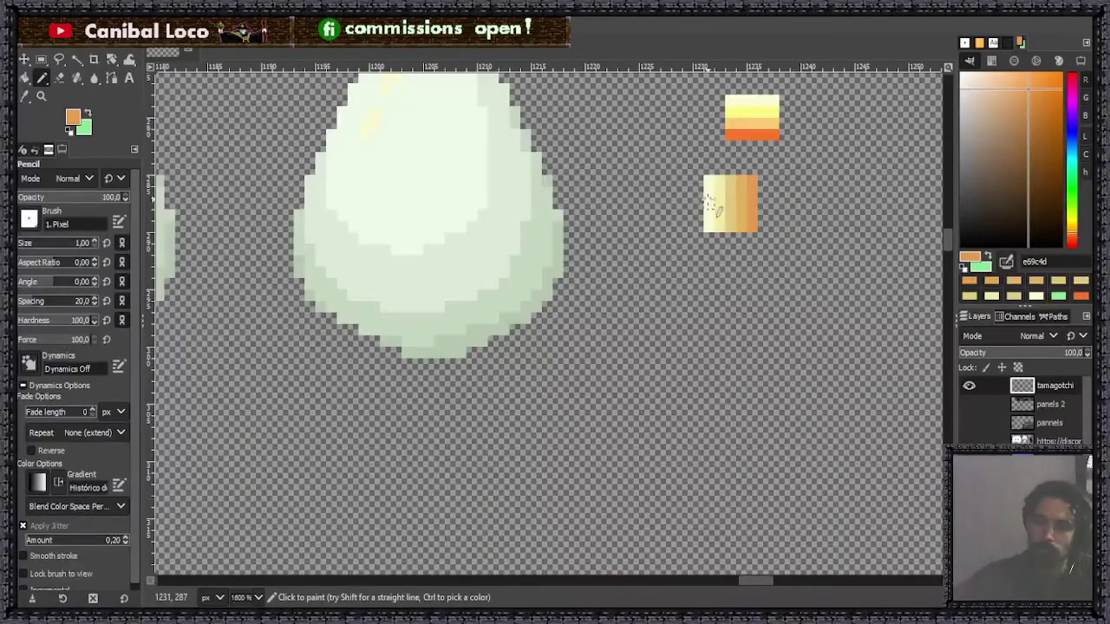
Bucket-fill the lightest central area of the right pale green egg with the ramp's yellow f3eaab.
scroll(713, 199, "up", 3)
left_click(712, 200)
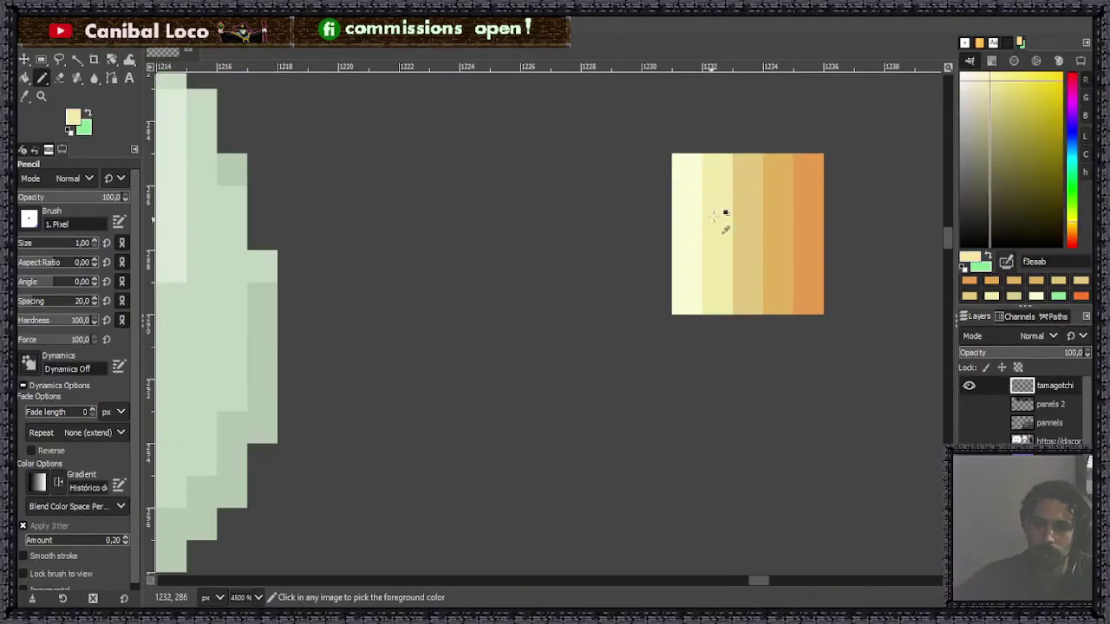
scroll(722, 217, "down", 4)
key("shift+b")
left_click(568, 171)
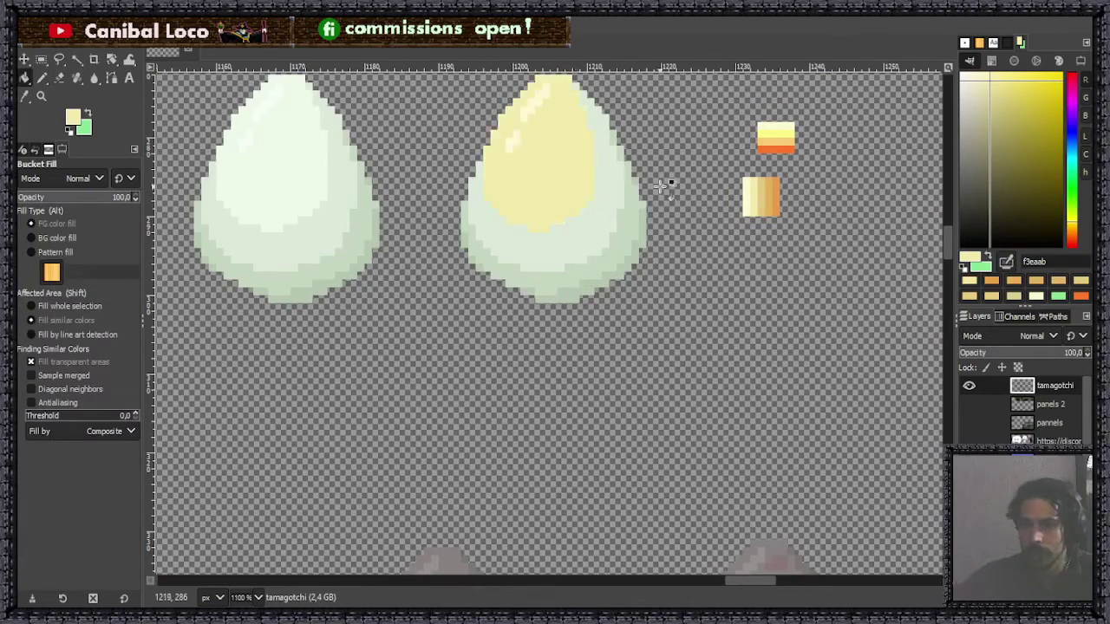
Bucket-fill the right egg's successive green shading bands with the ramp's e3c87f, e2b15b and, at the darkest edge, e69c4d.
scroll(772, 186, "up", 2)
left_click(784, 187, "ctrl")
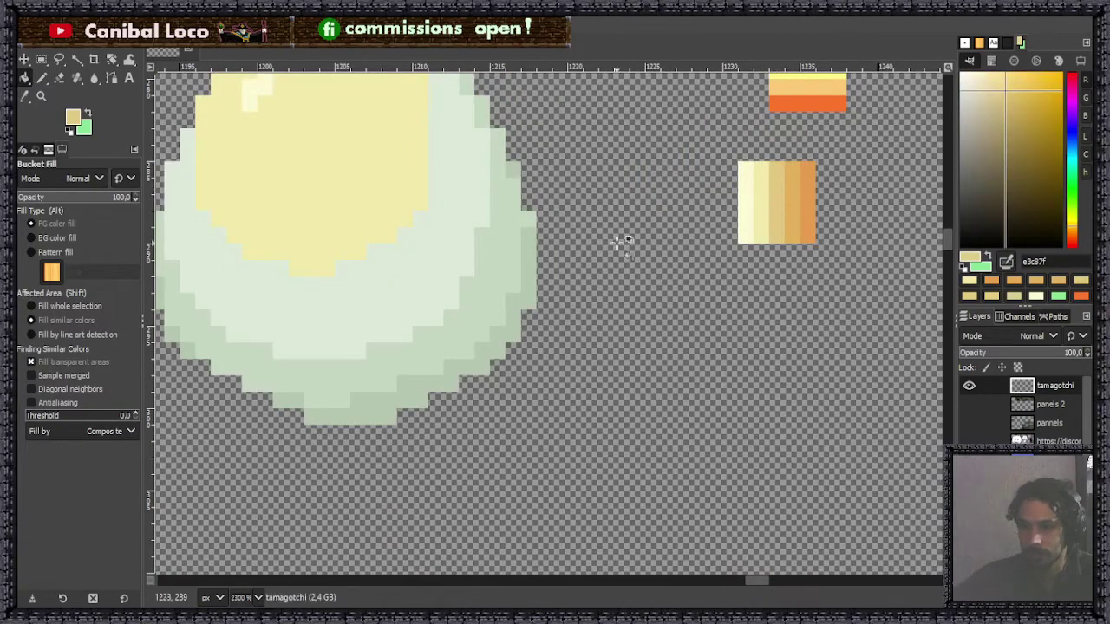
left_click(450, 261)
left_click(804, 197, "ctrl")
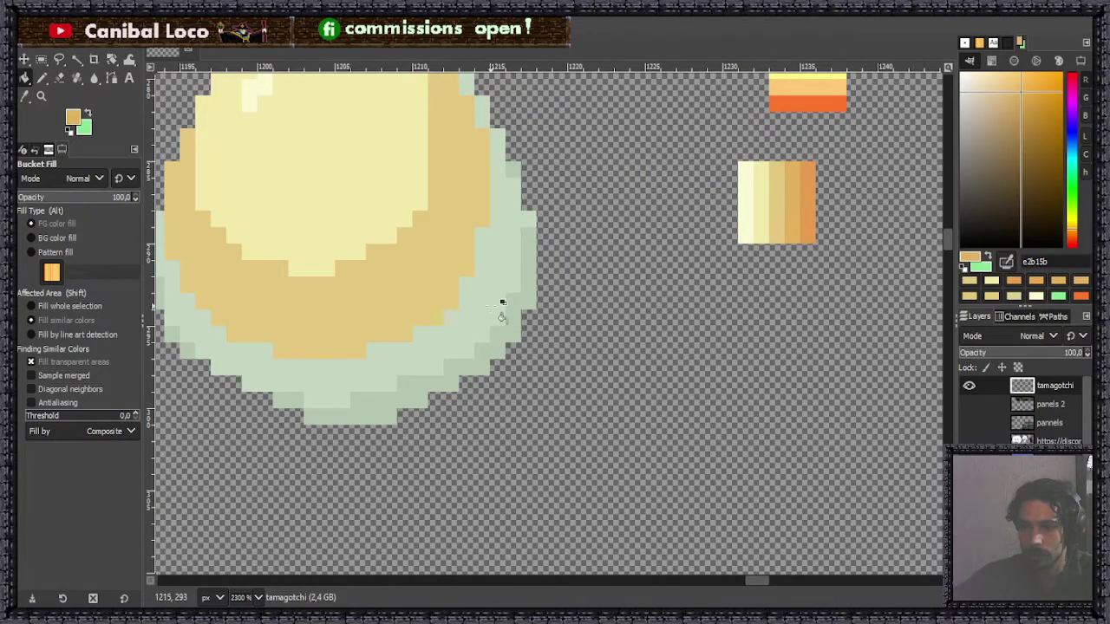
left_click(503, 316)
left_click(809, 201, "ctrl")
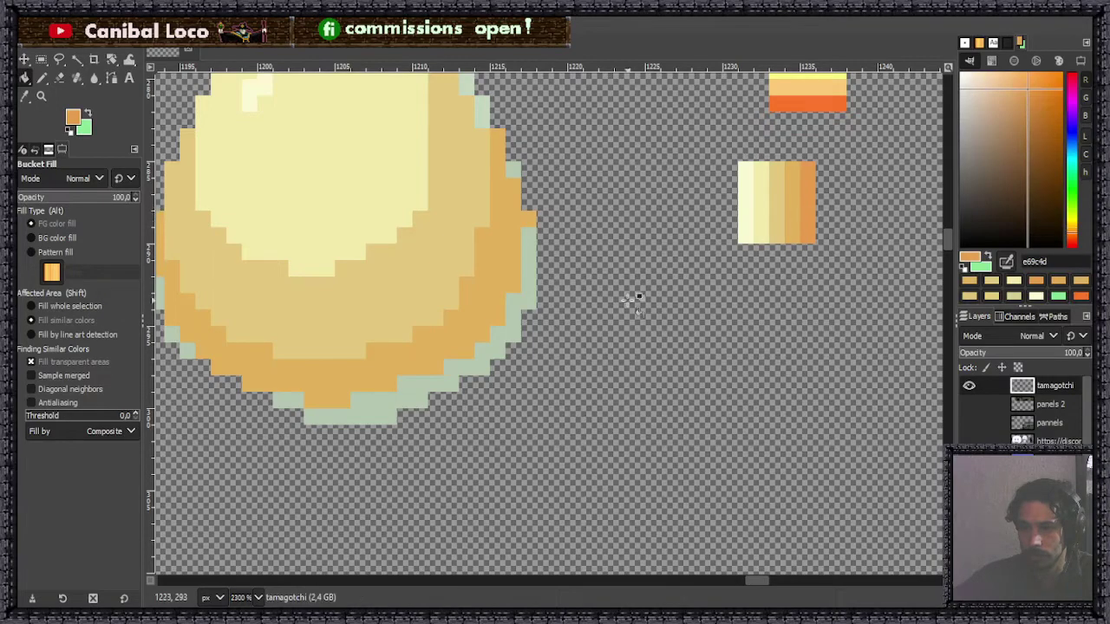
left_click(468, 371)
Fill the leftover green edge pixels along the egg's lower left side with orange e69c4d.
scroll(576, 286, "down", 4)
scroll(493, 293, "up", 5)
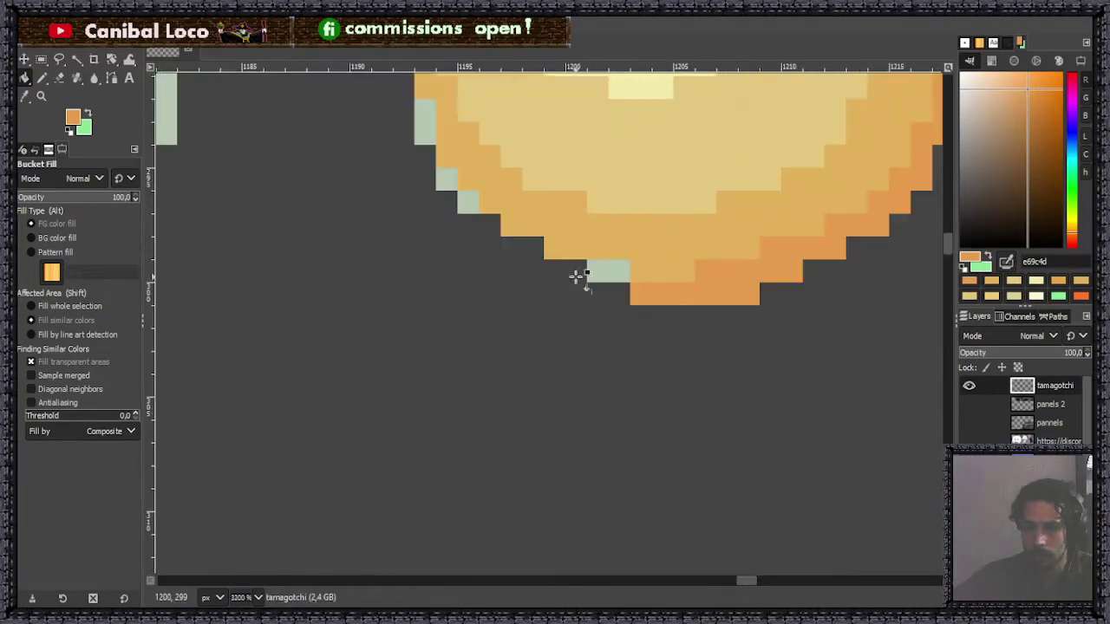
left_click(611, 269)
left_click(466, 201)
left_click(444, 174)
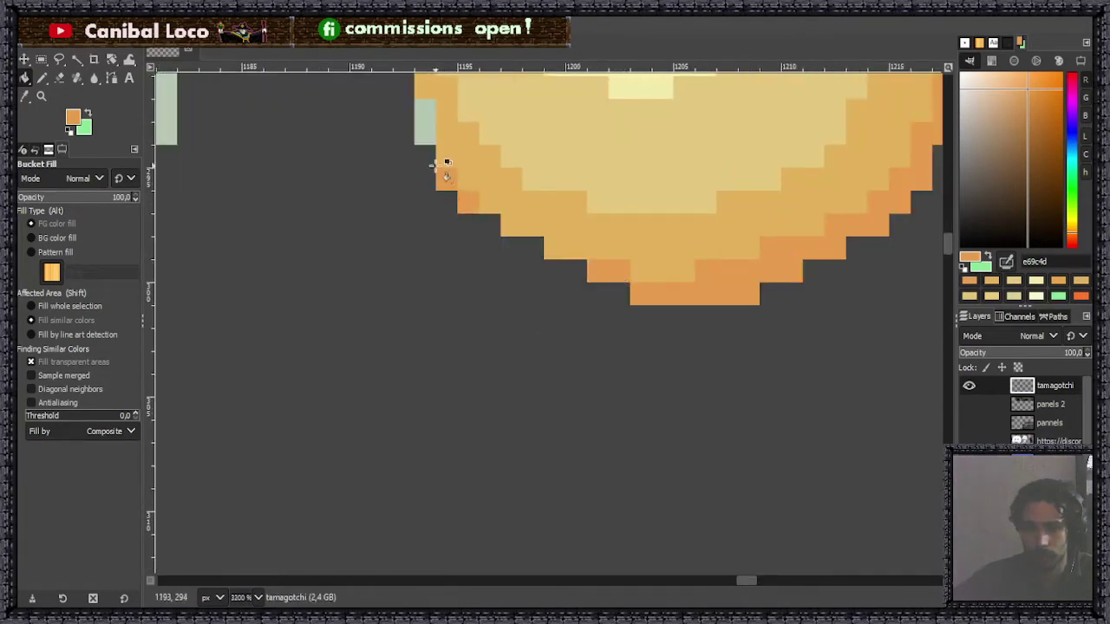
left_click(425, 121)
Recolour the remaining green pixels on the egg's right edge with e69c4d, e2b15b and e3c87f, and save the image.
scroll(461, 228, "down", 3)
scroll(604, 130, "up", 2)
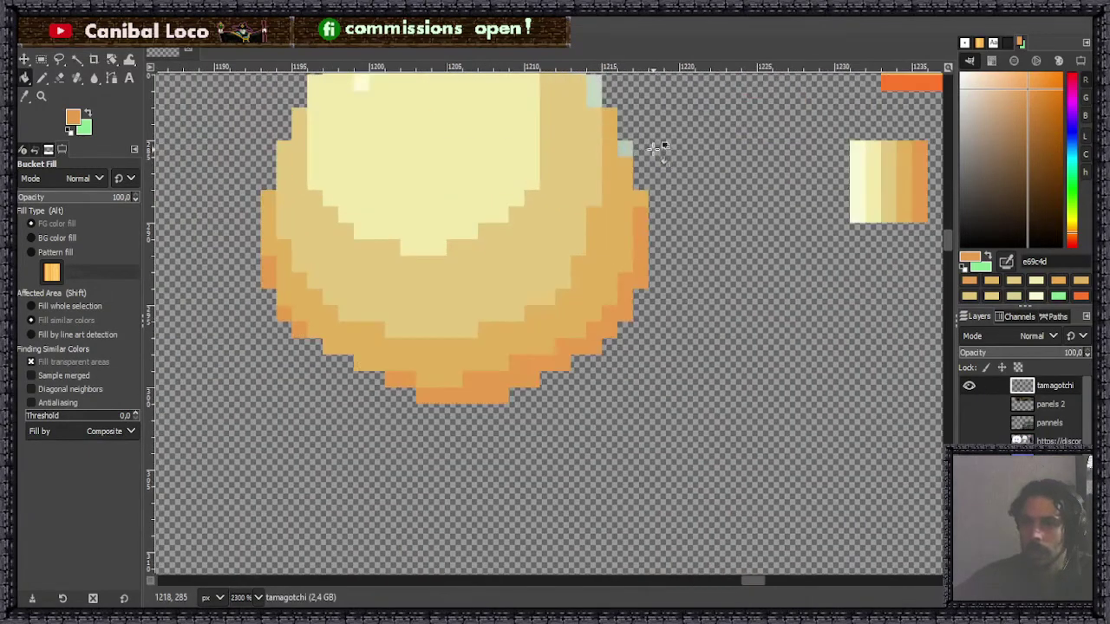
left_click(597, 90, "ctrl")
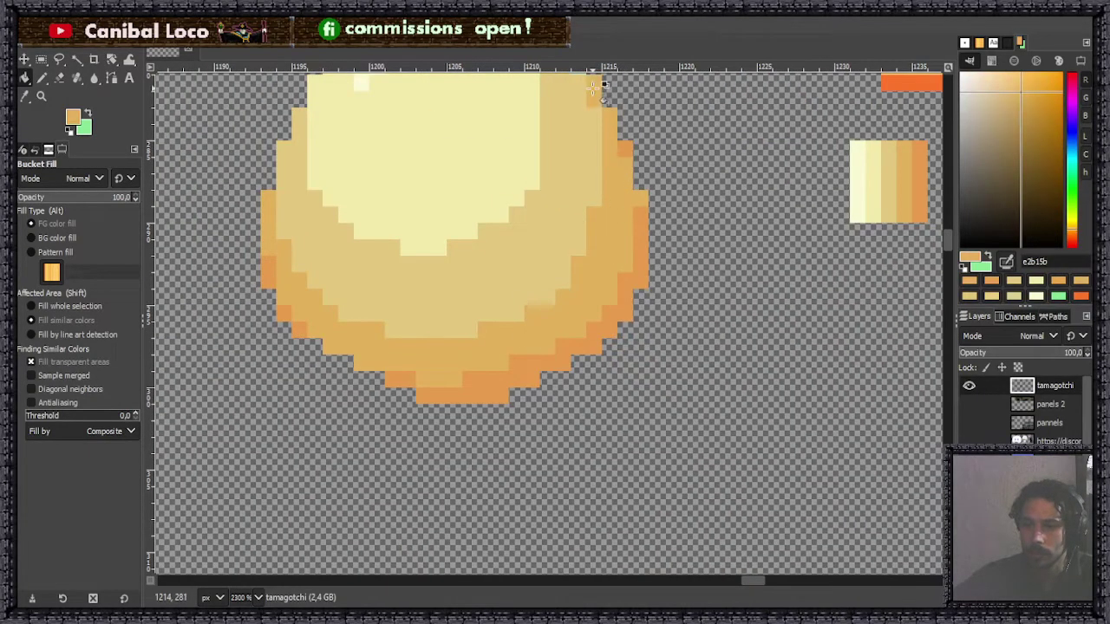
scroll(589, 143, "up", 3)
left_click(586, 309)
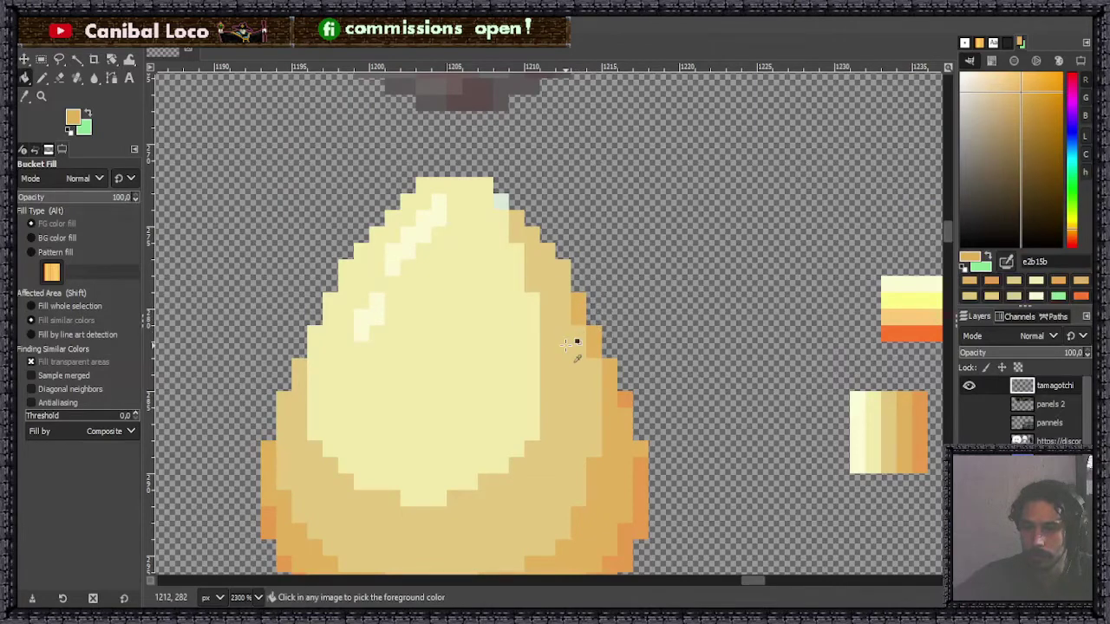
left_click(577, 343, "ctrl")
left_click(500, 200)
scroll(549, 261, "down", 6)
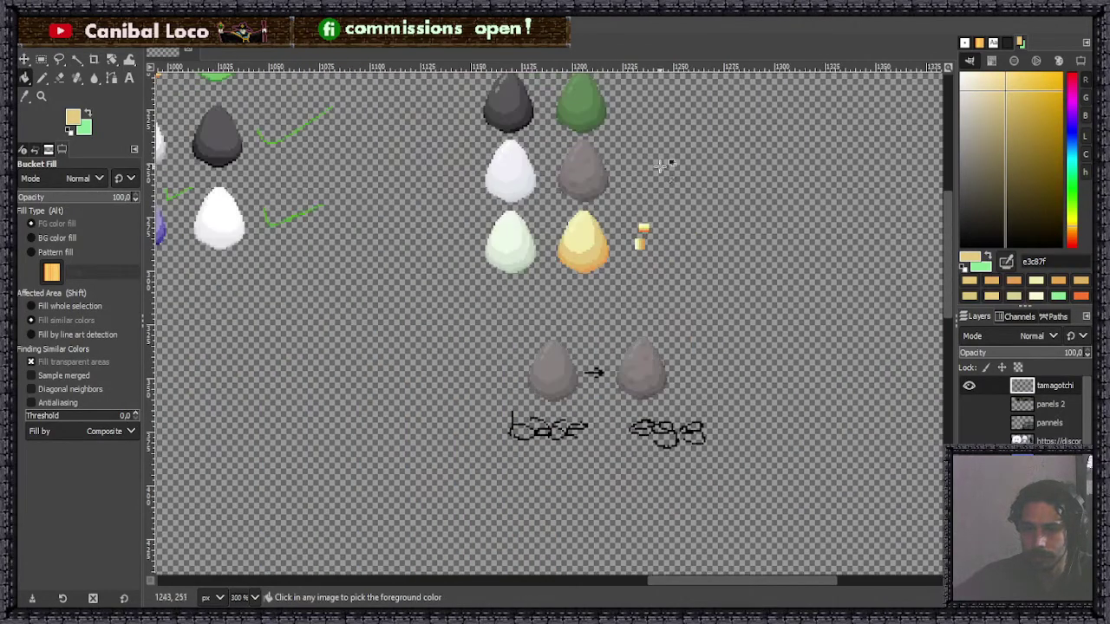
key("ctrl+s")
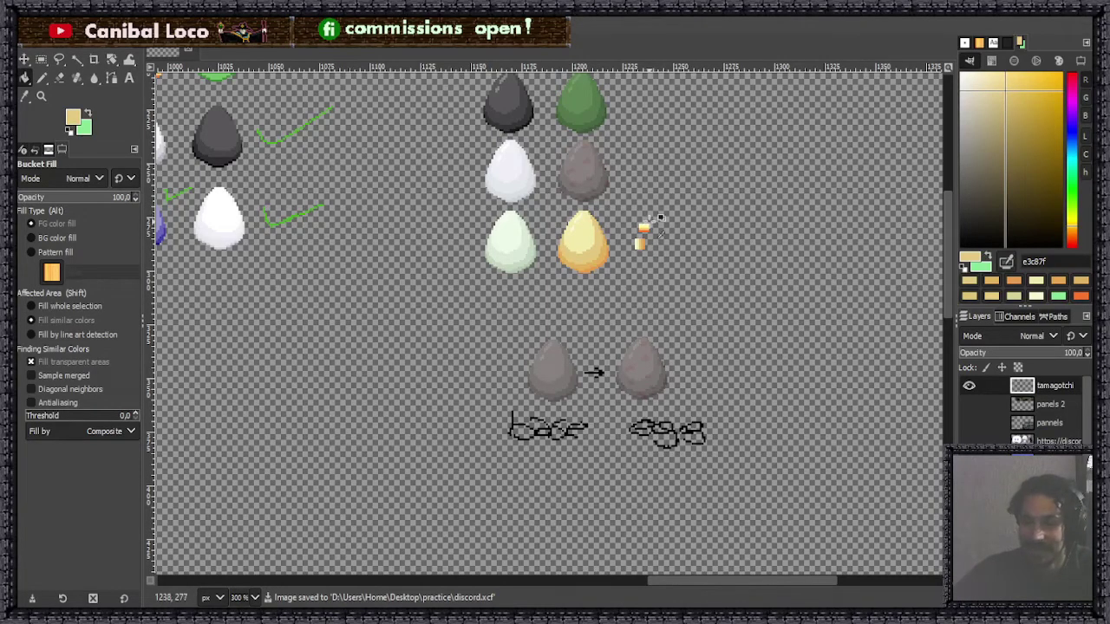
Sample the orange, cream, yellow and tan stripes of the four-colour reference swatch and compare them with the five-strip ramp.
scroll(639, 228, "up", 5)
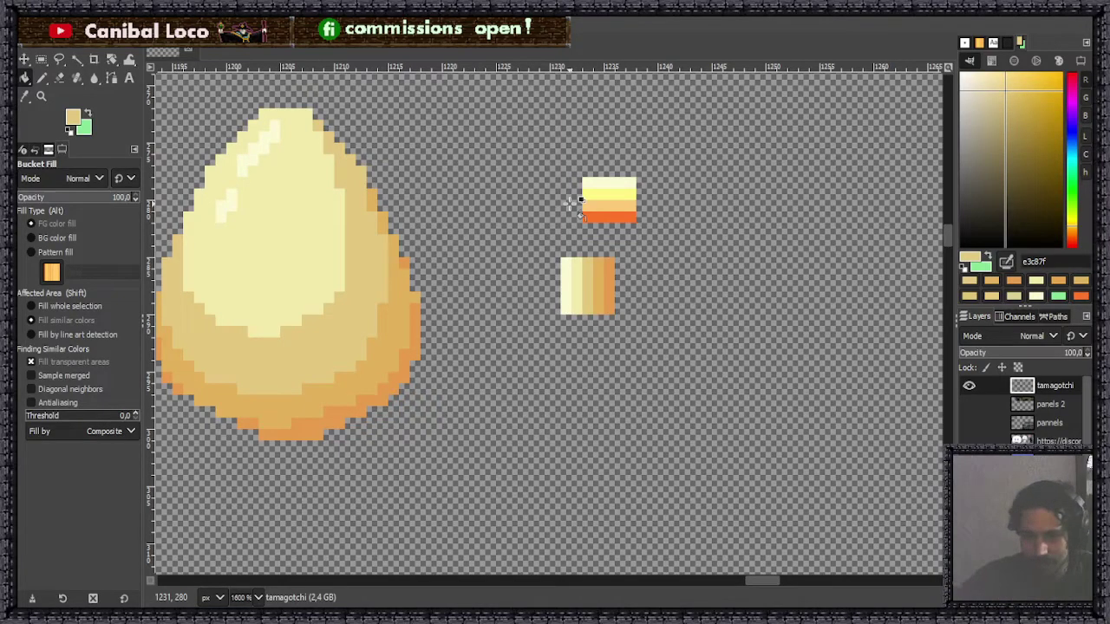
key("n")
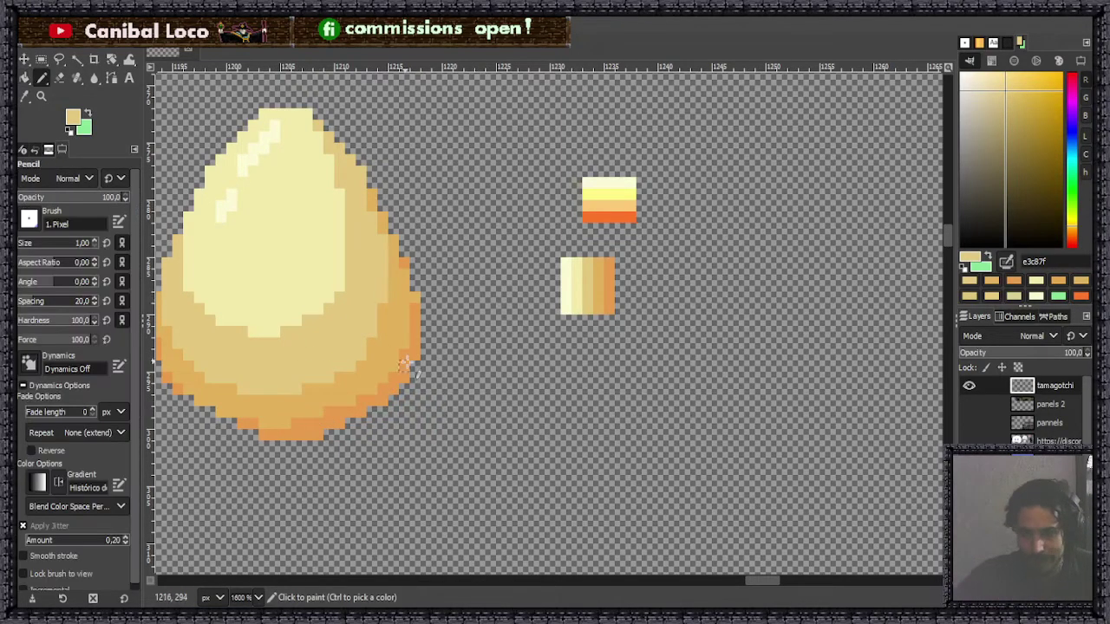
scroll(611, 208, "up", 4)
left_click(594, 229, "ctrl")
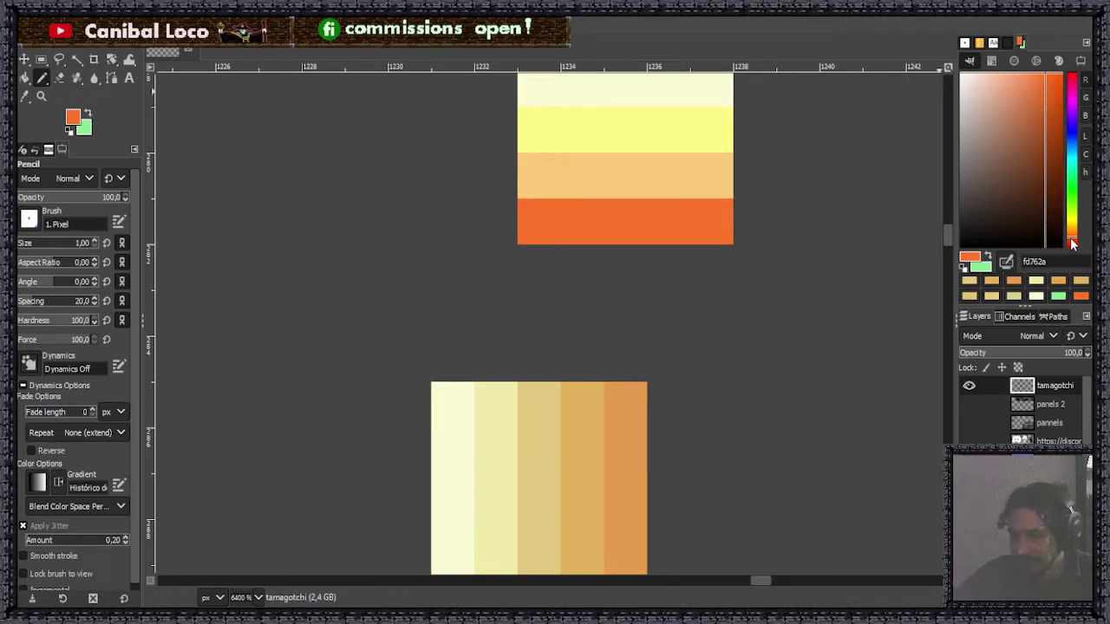
left_click(704, 87)
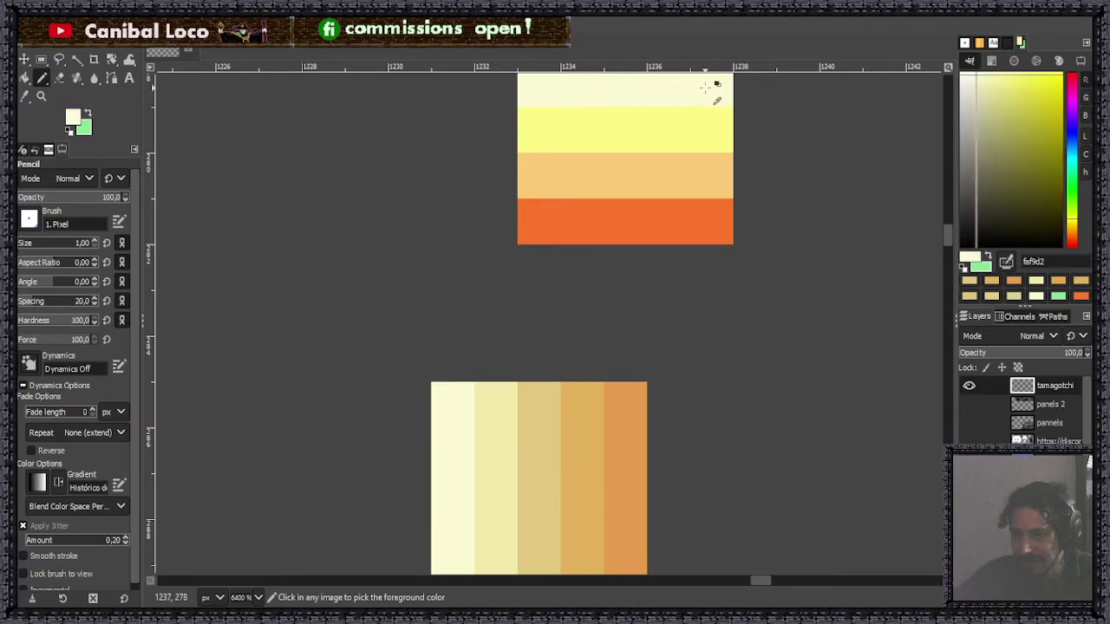
left_click(691, 130)
left_click(672, 174, "ctrl")
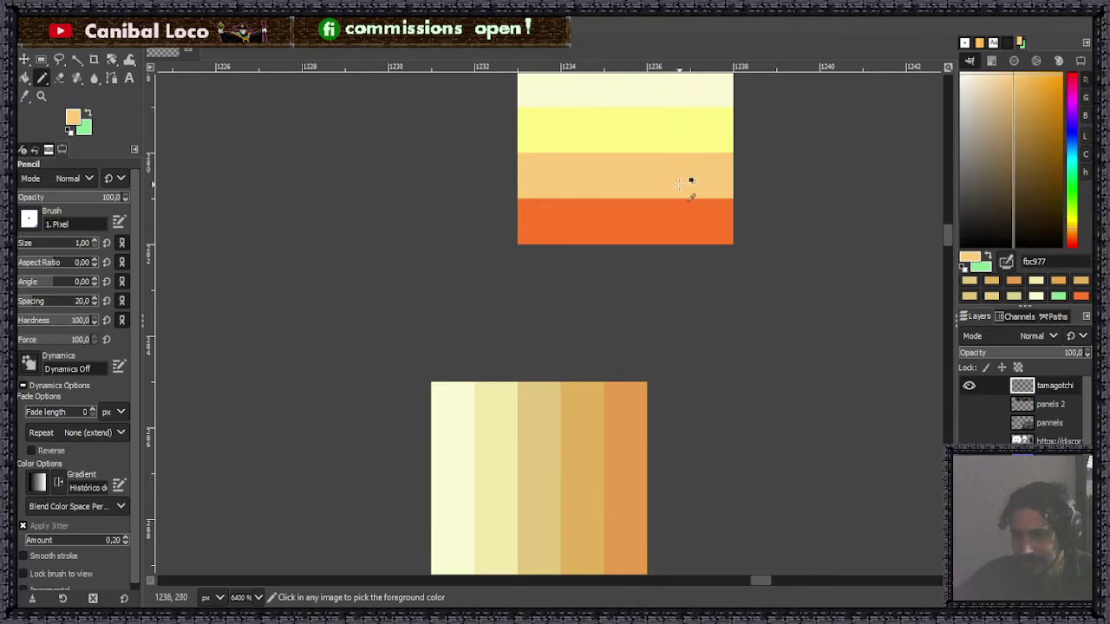
left_click(673, 202, "ctrl")
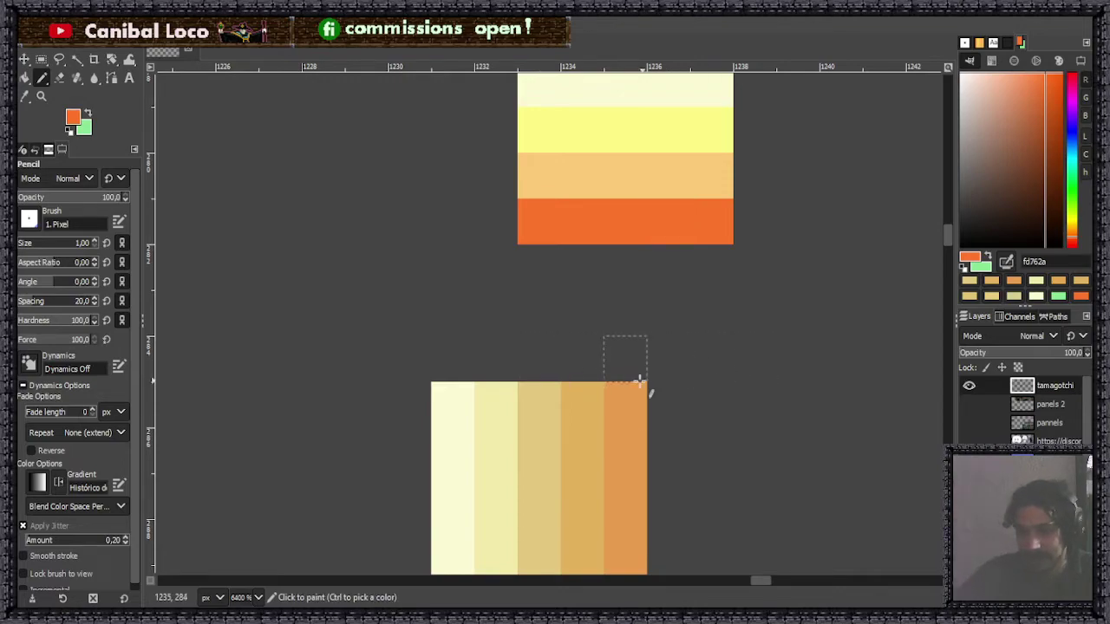
scroll(577, 401, "down", 3)
scroll(592, 382, "up", 3)
scroll(577, 376, "down", 2)
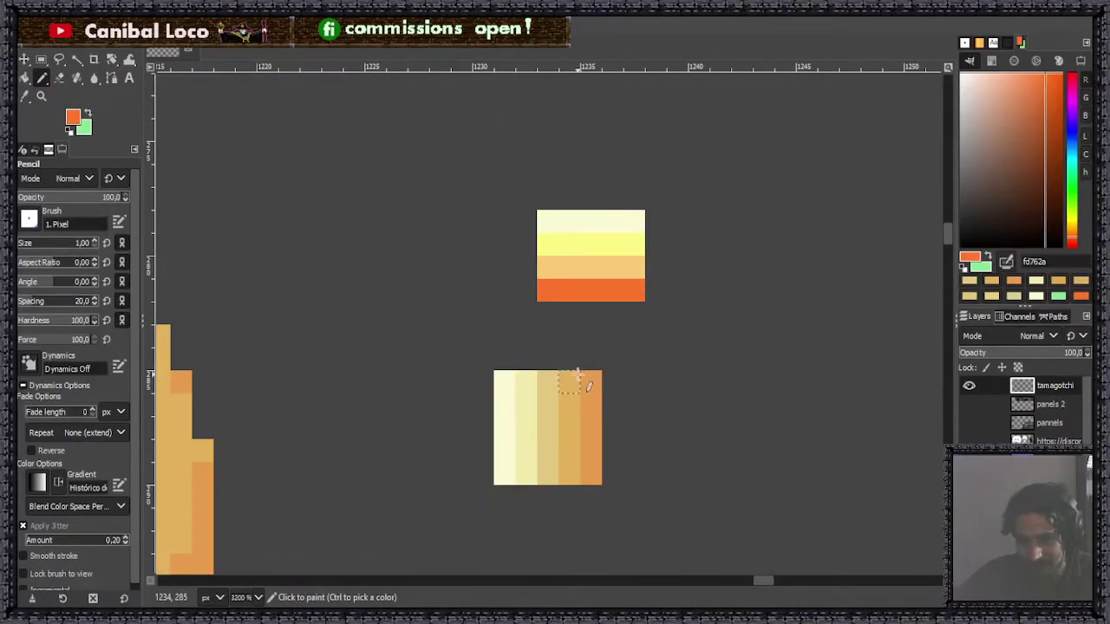
scroll(563, 421, "down", 3)
scroll(555, 423, "up", 5)
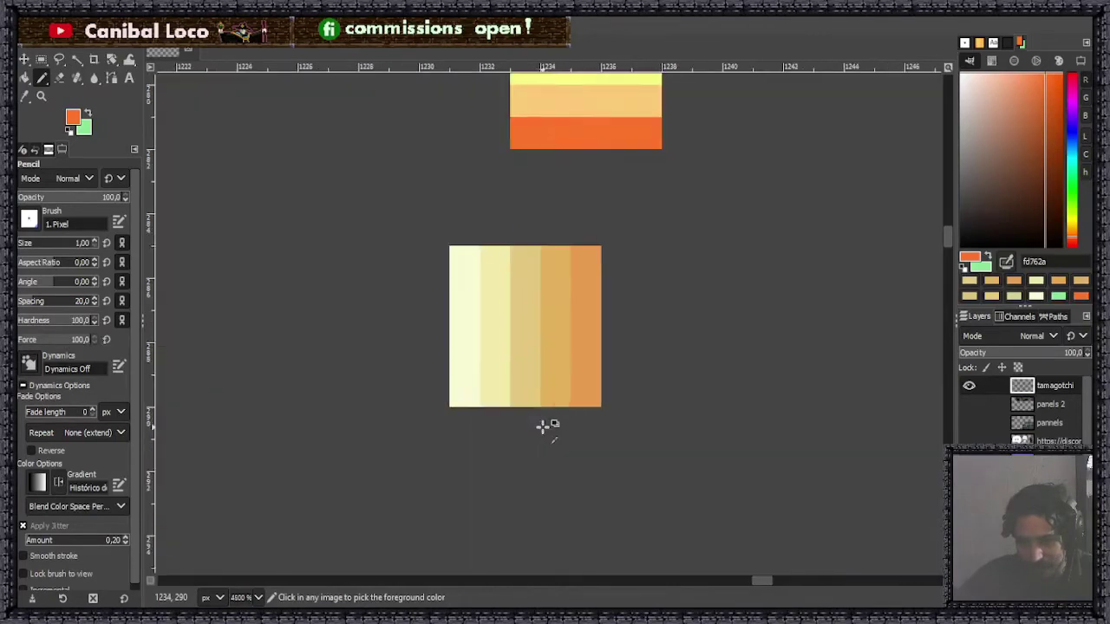
Select and delete the five-strip ramp below the reference swatch, clear the selection and save the image.
key("r")
left_click_drag(412, 169, 629, 397)
key("Delete")
key("ctrl+shift+a")
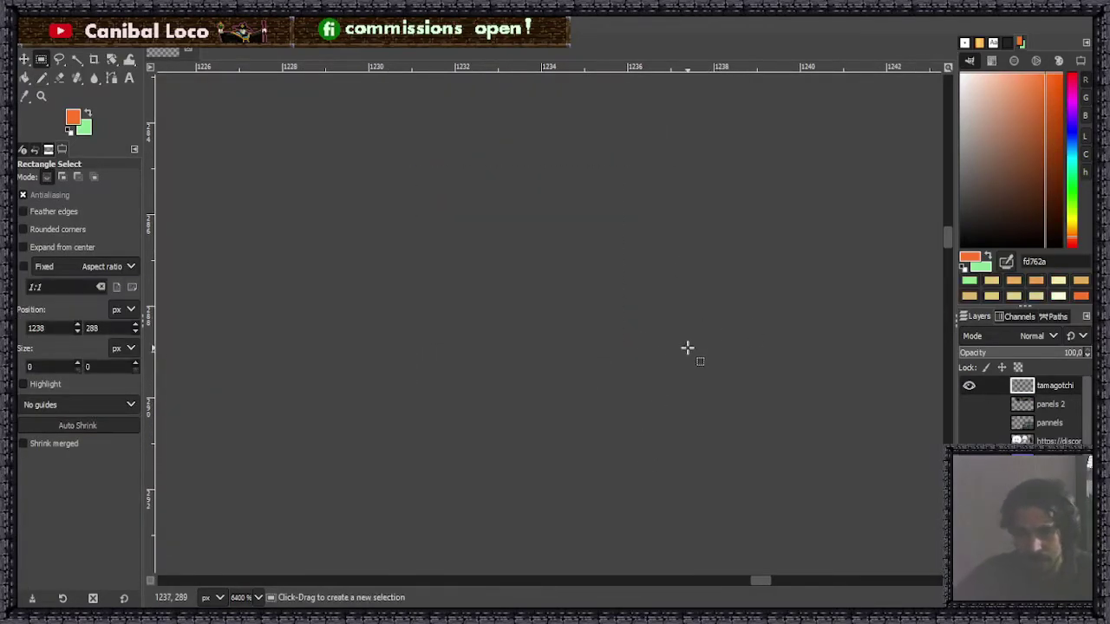
scroll(688, 347, "down", 4)
key("ctrl+s")
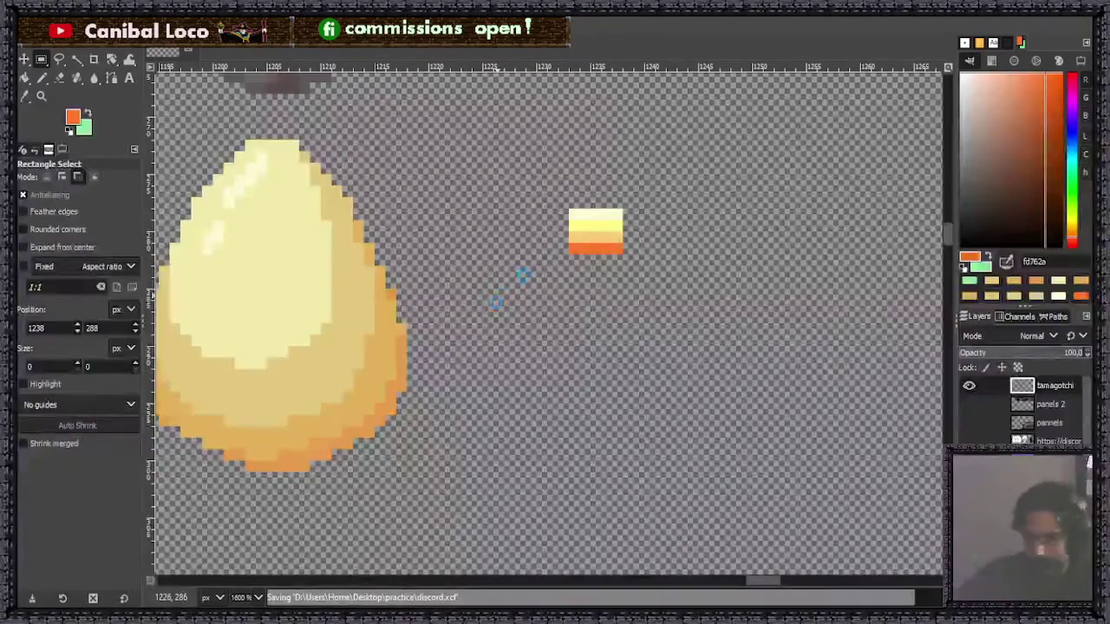
Pencil a vertical strip 1 px wide and 6 px tall below the reference swatch in its cream faf9d2.
key("n")
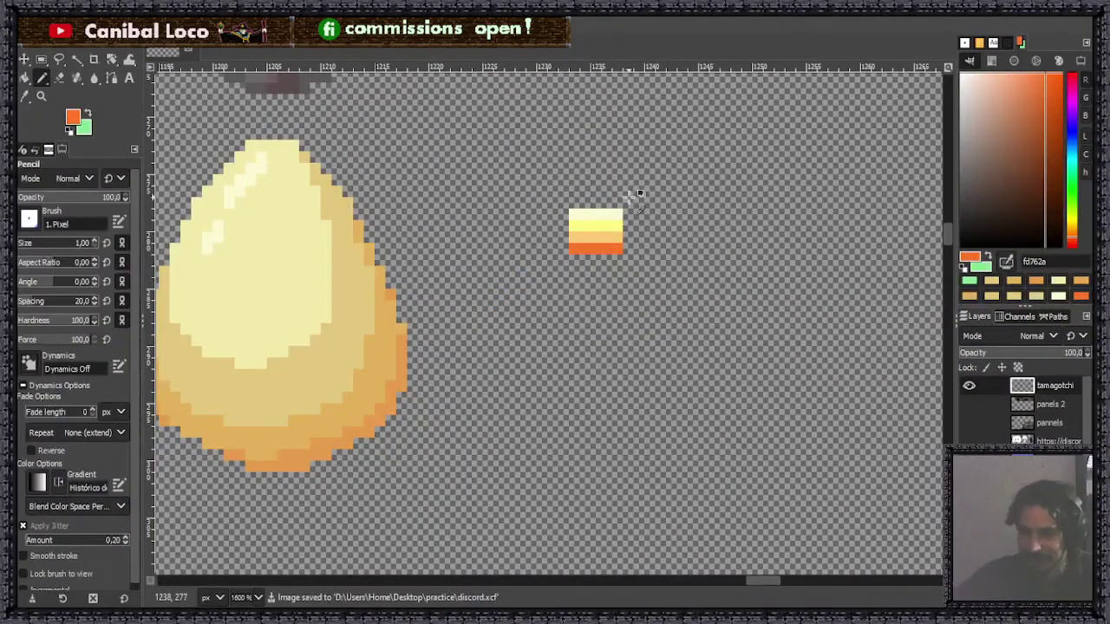
scroll(634, 190, "up", 1)
left_click(572, 195, "ctrl")
mouse_move(501, 356)
left_mouse_down()
mouse_move(521, 376)
mouse_move(503, 445)
left_mouse_up()
key("ctrl+z")
key("ctrl+z")
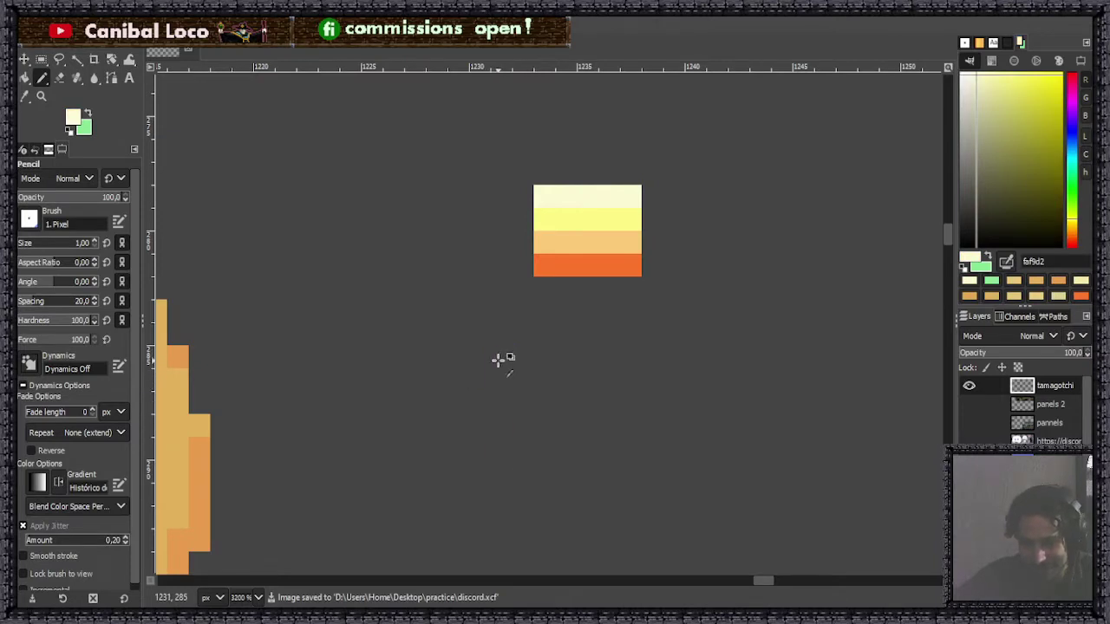
left_click_drag(503, 361, 503, 478)
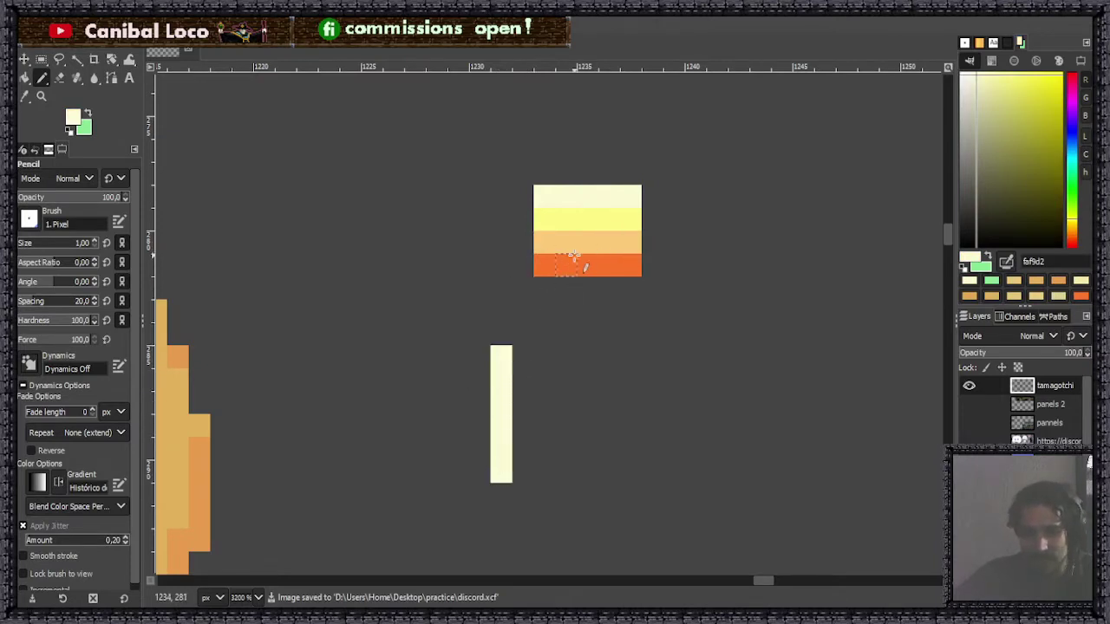
Try a second strip beside the cream one in darker yellow ebe77a, derived from the swatch's yellow.
left_click(577, 224, "ctrl")
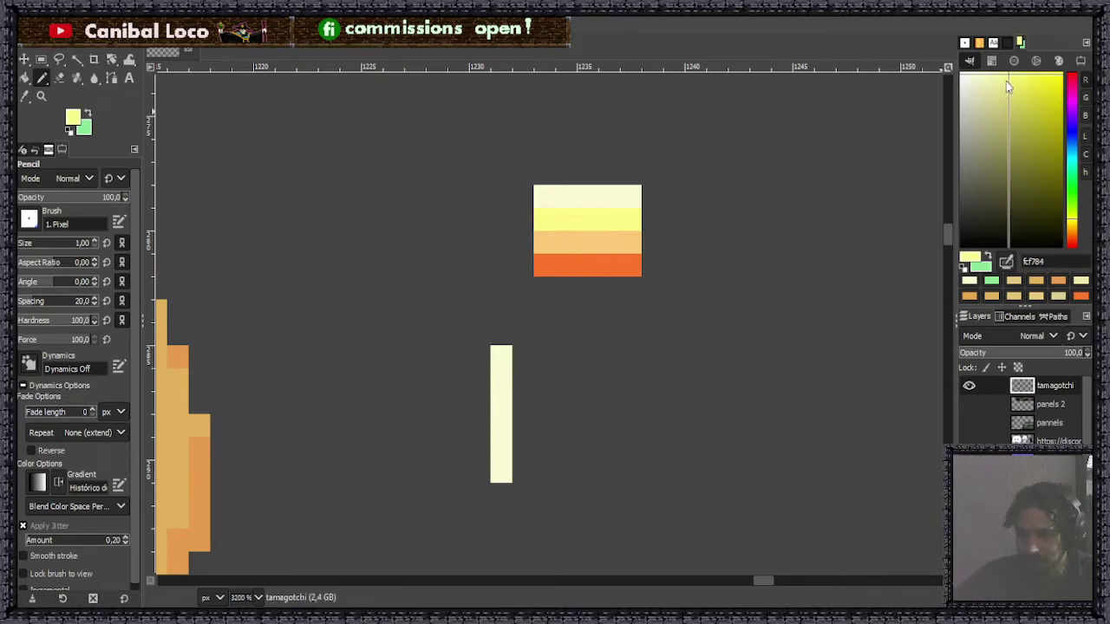
left_click_drag(1005, 82, 1009, 85)
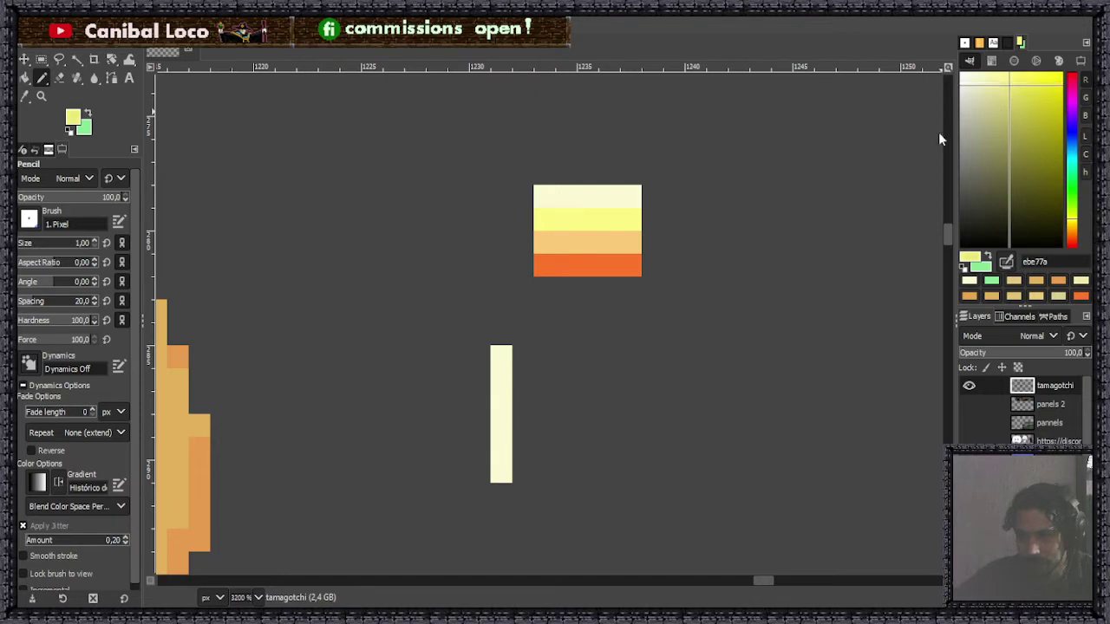
left_click_drag(522, 368, 532, 453)
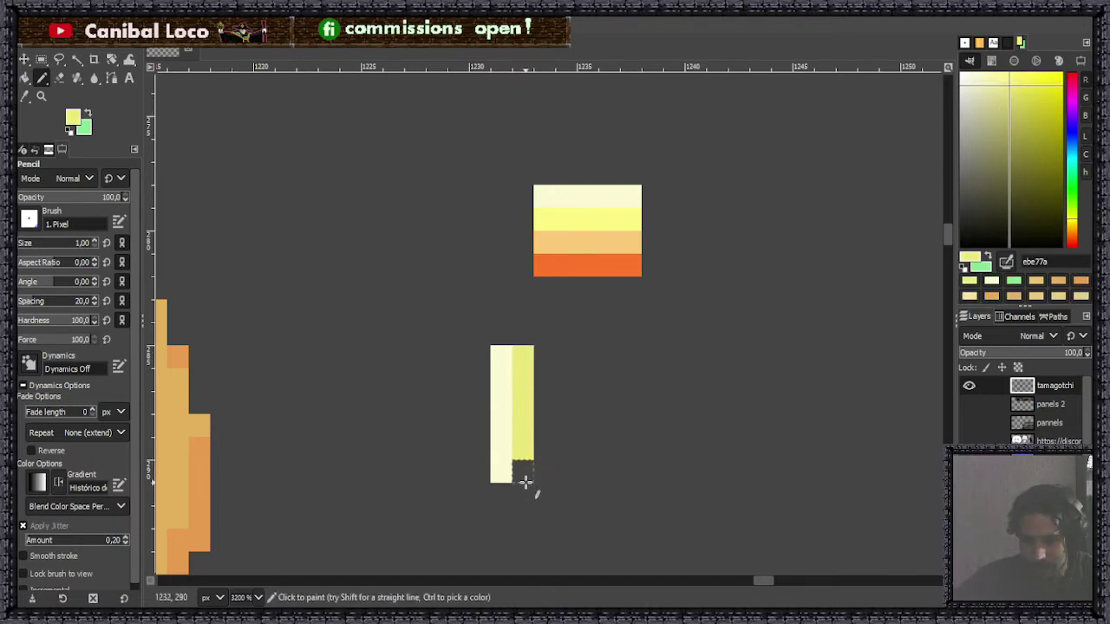
key("ctrl+z")
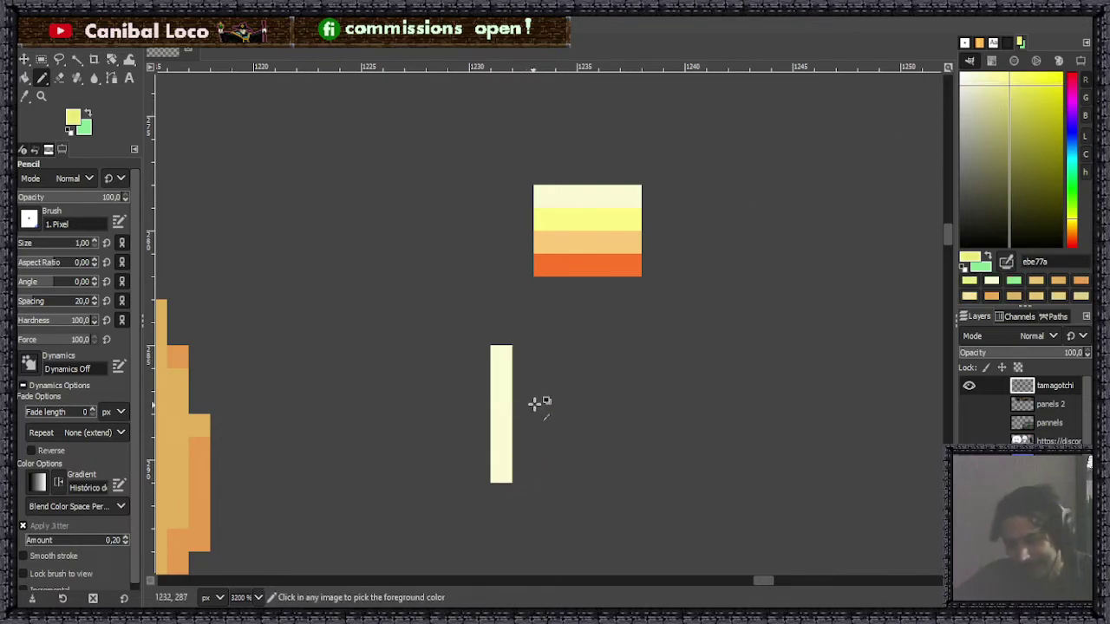
Try a second strip beside the cream one in paler yellow faf692.
left_click(618, 218, "ctrl")
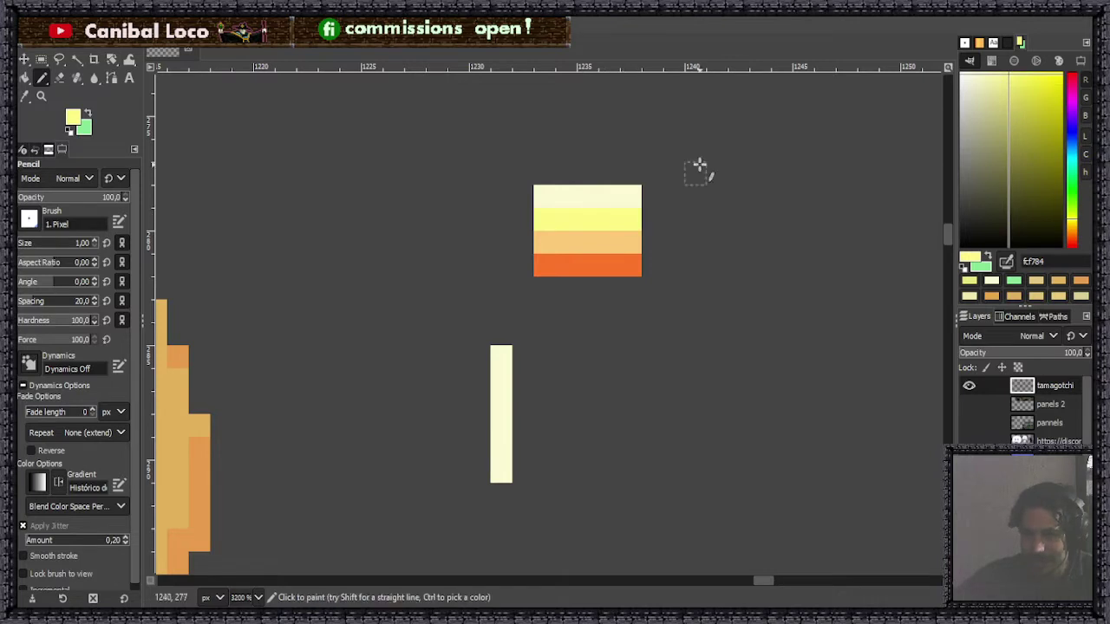
left_click(1004, 76)
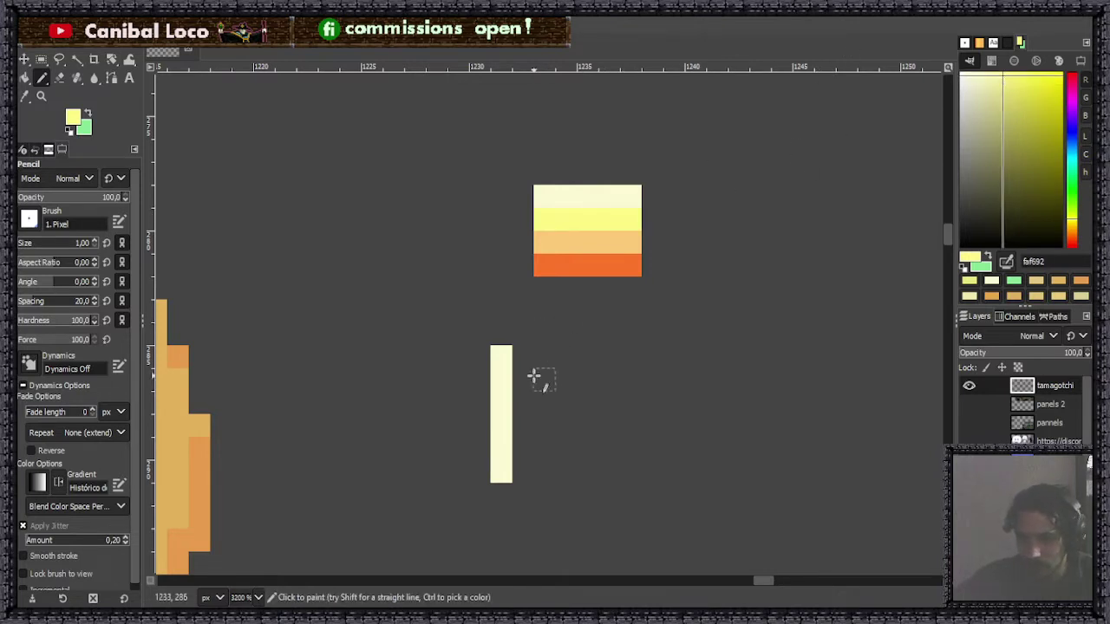
left_click_drag(522, 355, 524, 457)
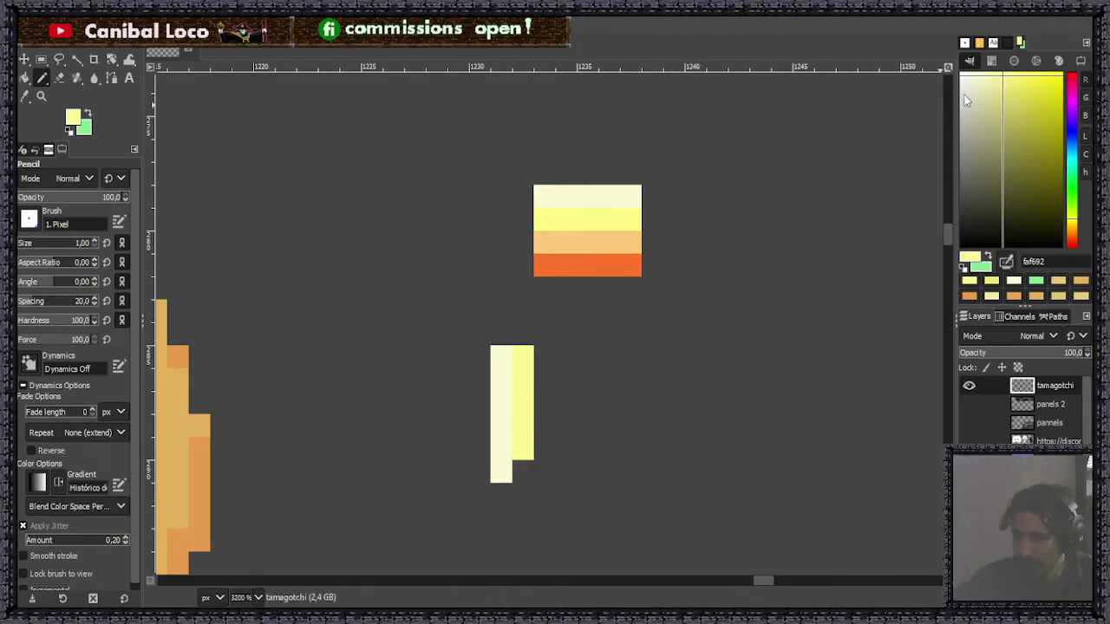
key("ctrl+z")
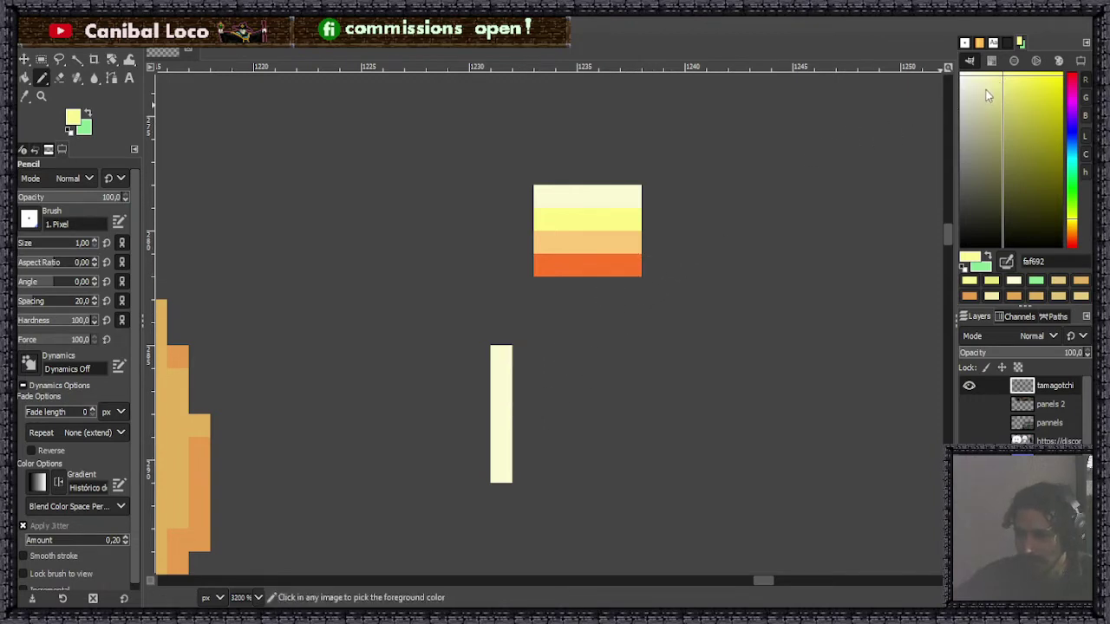
Save the image and extend the cream strip into a block about 7 by 6 px in faf9d2.
key("ctrl+s")
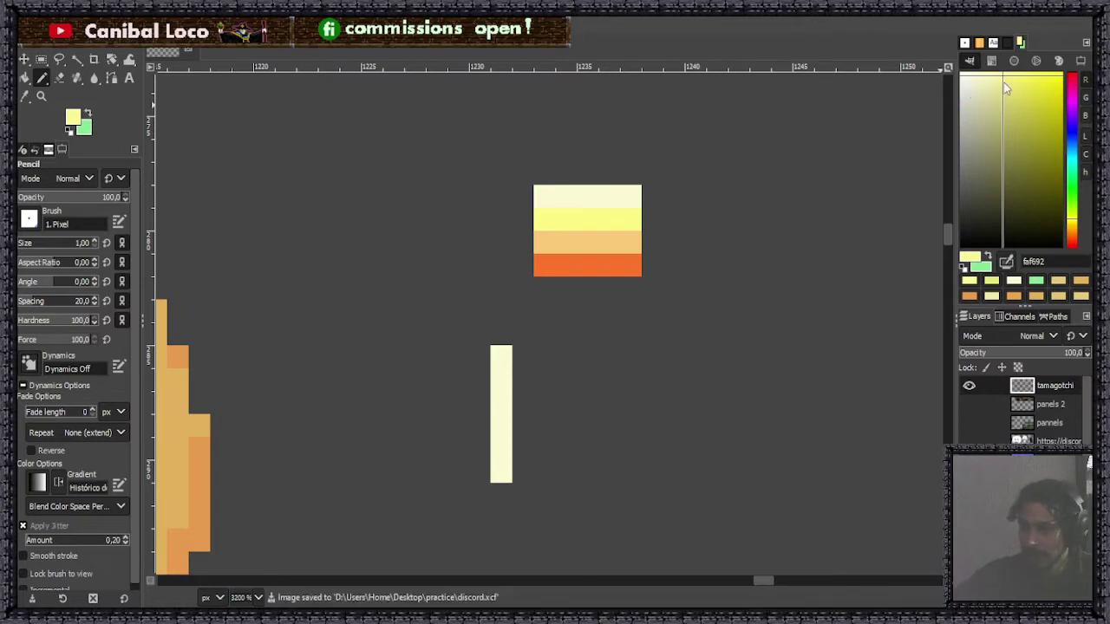
left_click(604, 205, "ctrl")
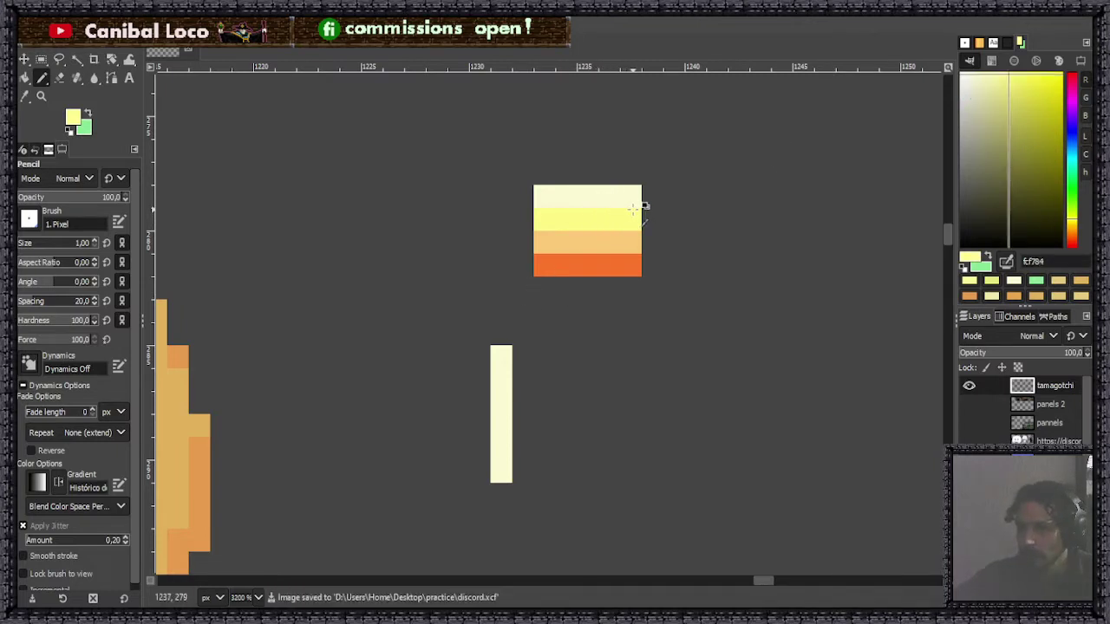
left_click(606, 195, "ctrl")
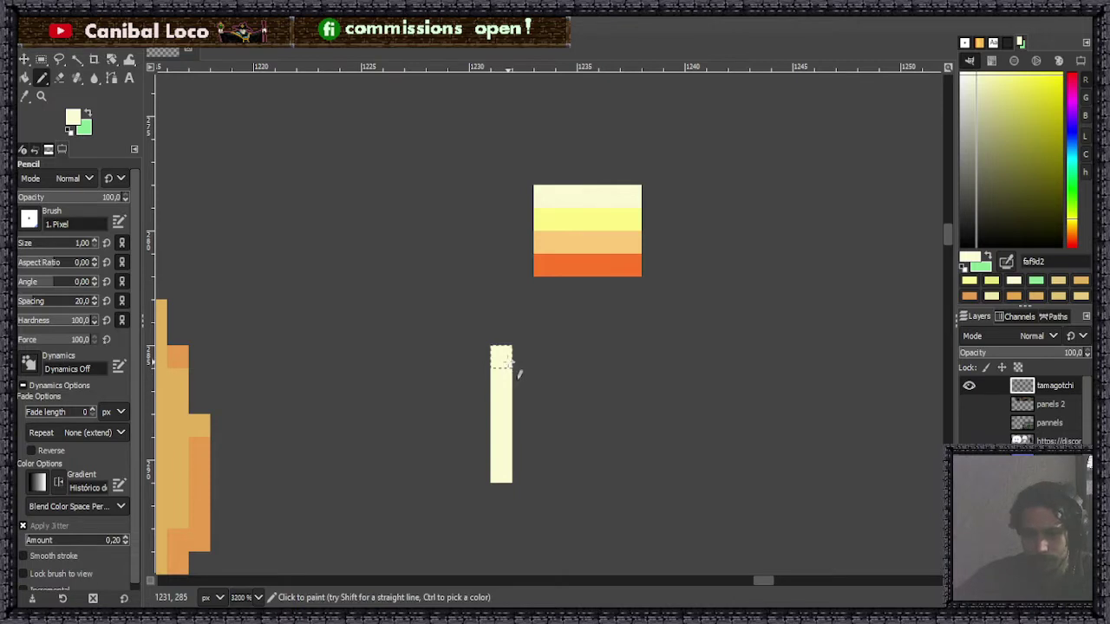
mouse_move(503, 367)
left_mouse_down()
mouse_move(631, 356)
mouse_move(616, 454)
mouse_move(631, 384)
mouse_move(633, 470)
mouse_move(522, 472)
mouse_move(520, 447)
mouse_move(609, 425)
mouse_move(522, 425)
mouse_move(522, 379)
mouse_move(587, 402)
left_mouse_up()
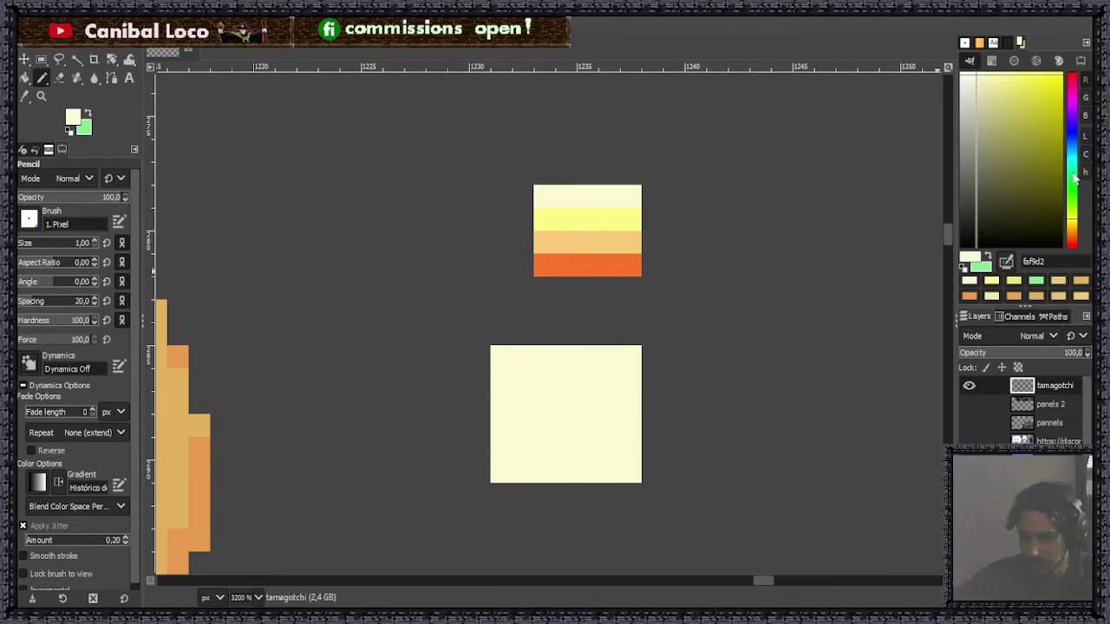
Adjust the foreground cream to faf6d2 and set the Pencil opacity to 50.
scroll(716, 334, "down", 2)
scroll(714, 366, "up", 2)
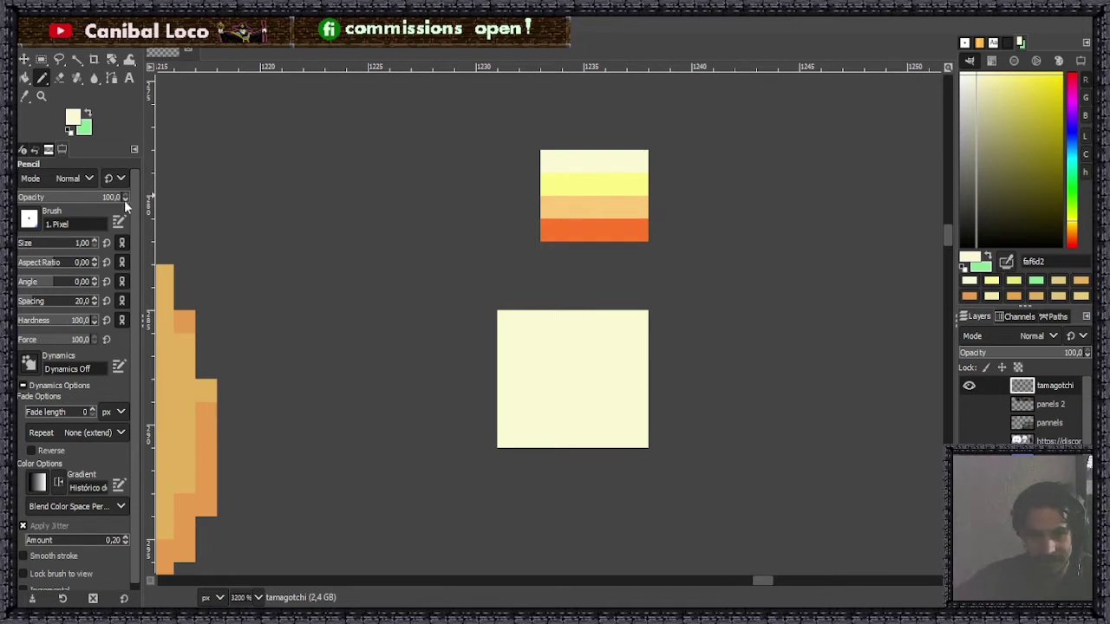
left_click_drag(124, 200, 119, 205)
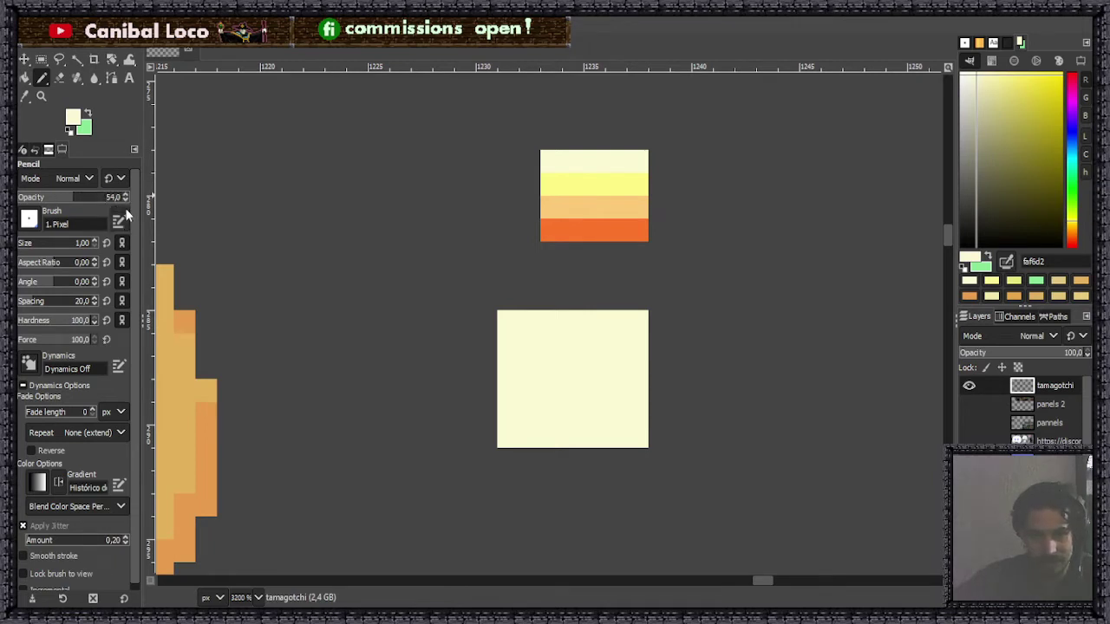
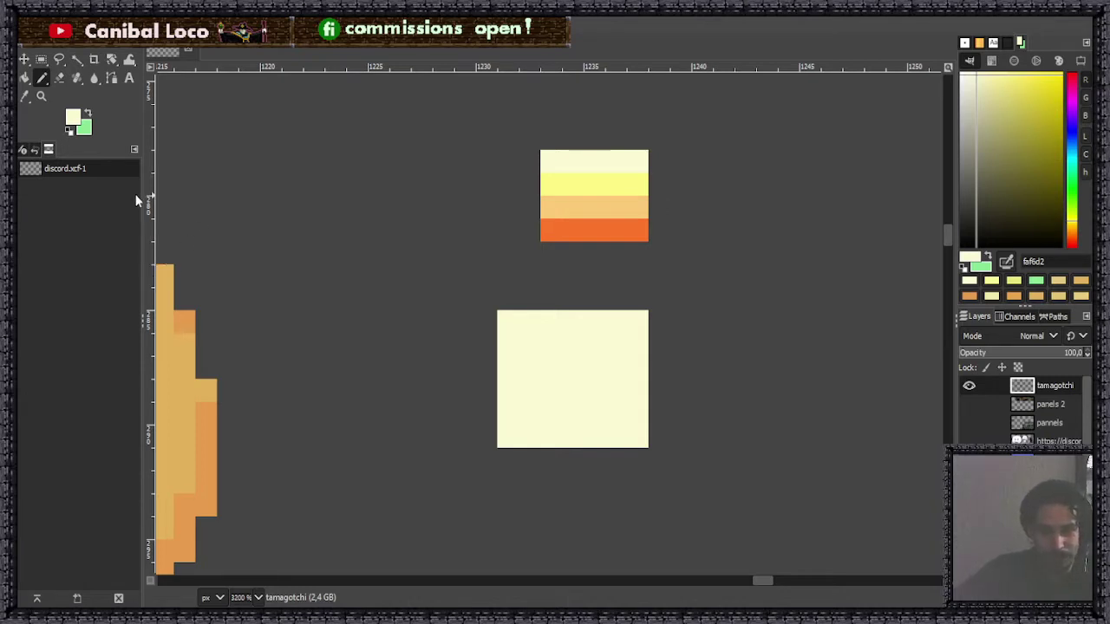
left_click(66, 150)
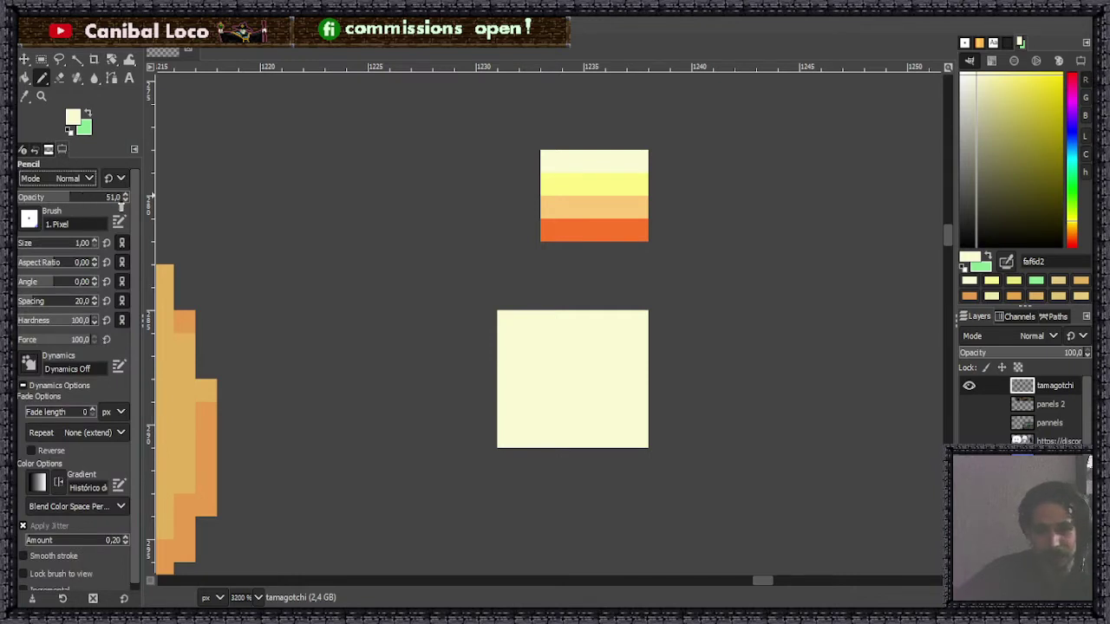
left_click(126, 200)
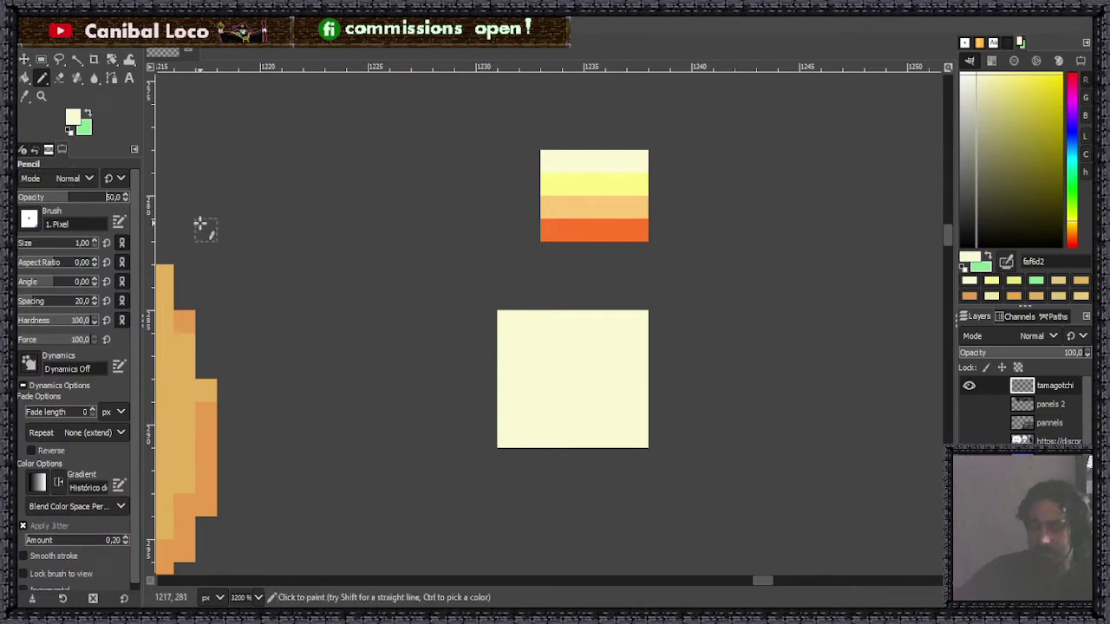
Pencil the second and third pixel columns of the cream block in yellow f4e87b at full block height.
left_click(546, 334)
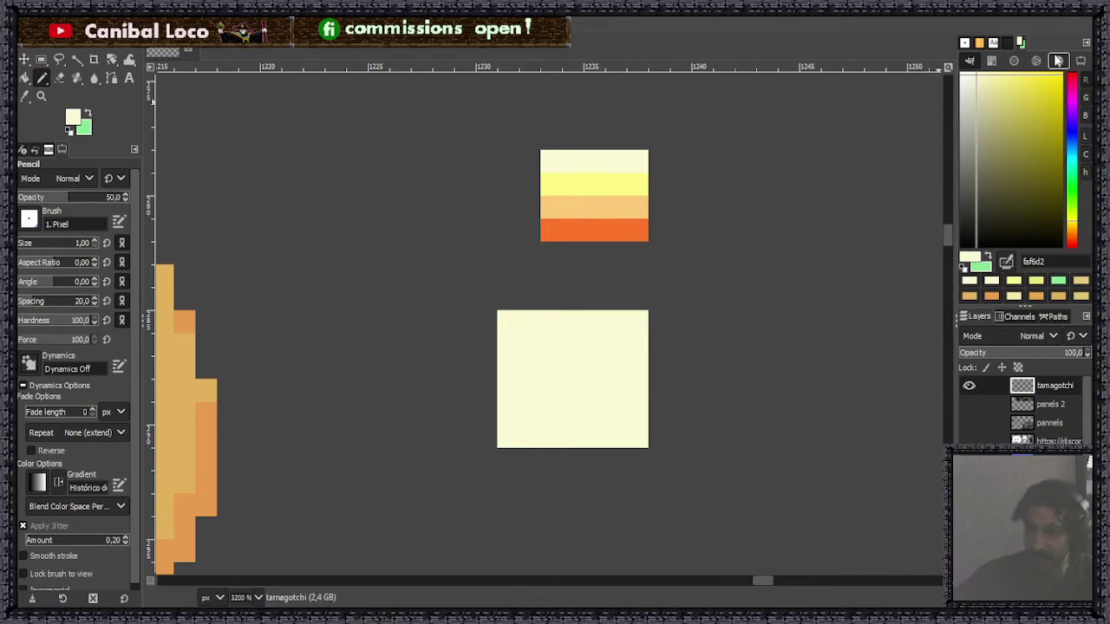
left_click_drag(999, 79, 1012, 85)
left_click_drag(529, 314, 529, 440)
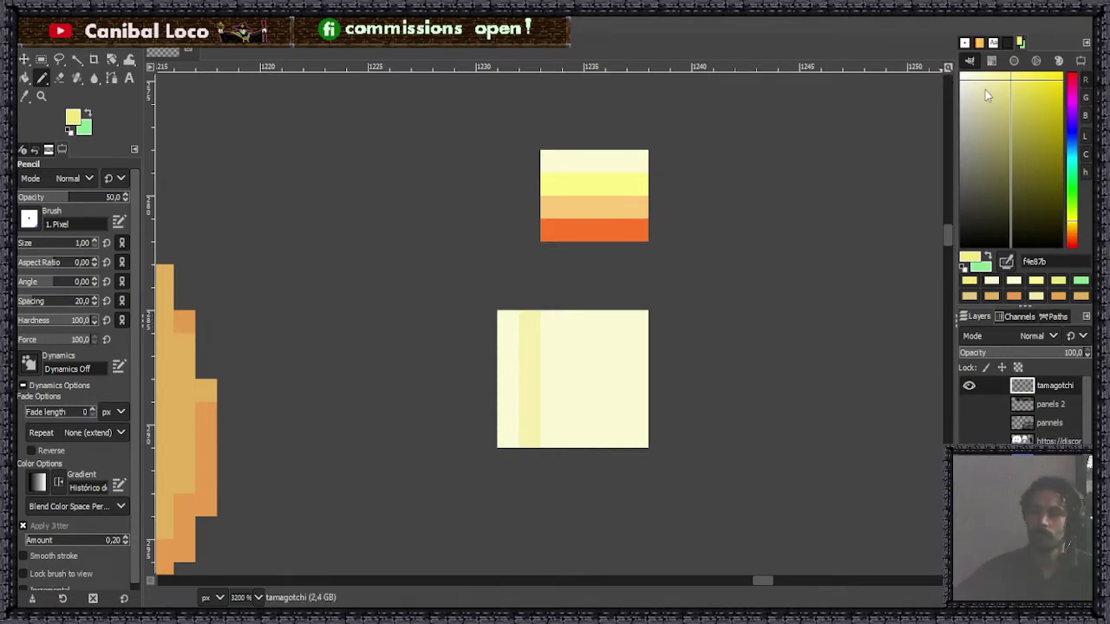
left_click_drag(550, 322, 549, 439)
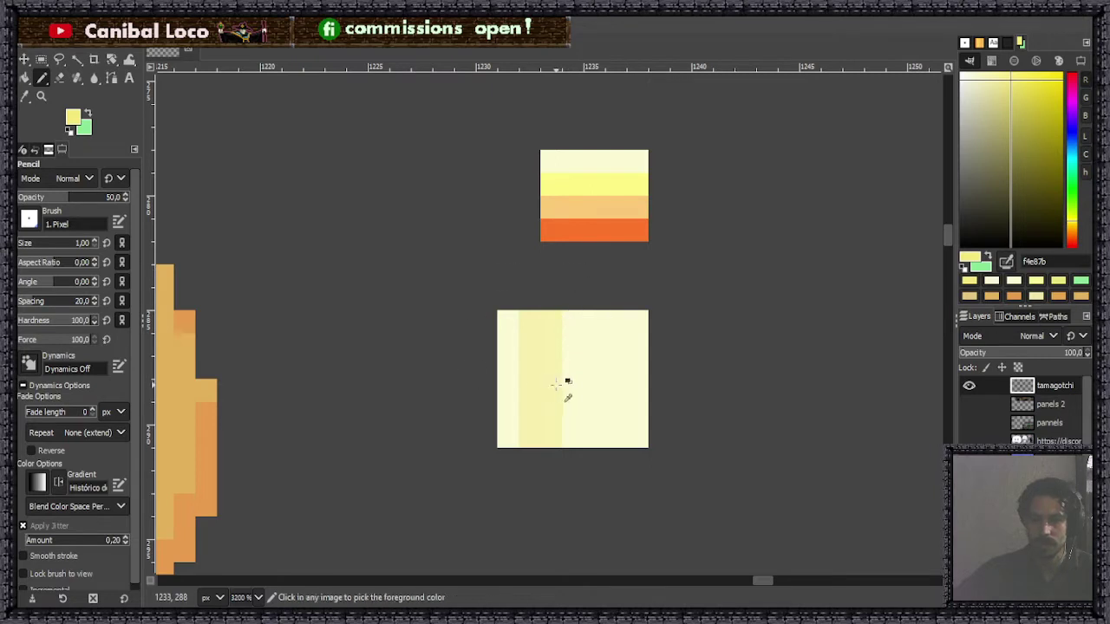
Shift the yellow sampled from the third column to f3cf78 and pencil it once over that column and twice over the fourth.
scroll(567, 384, "up", 2)
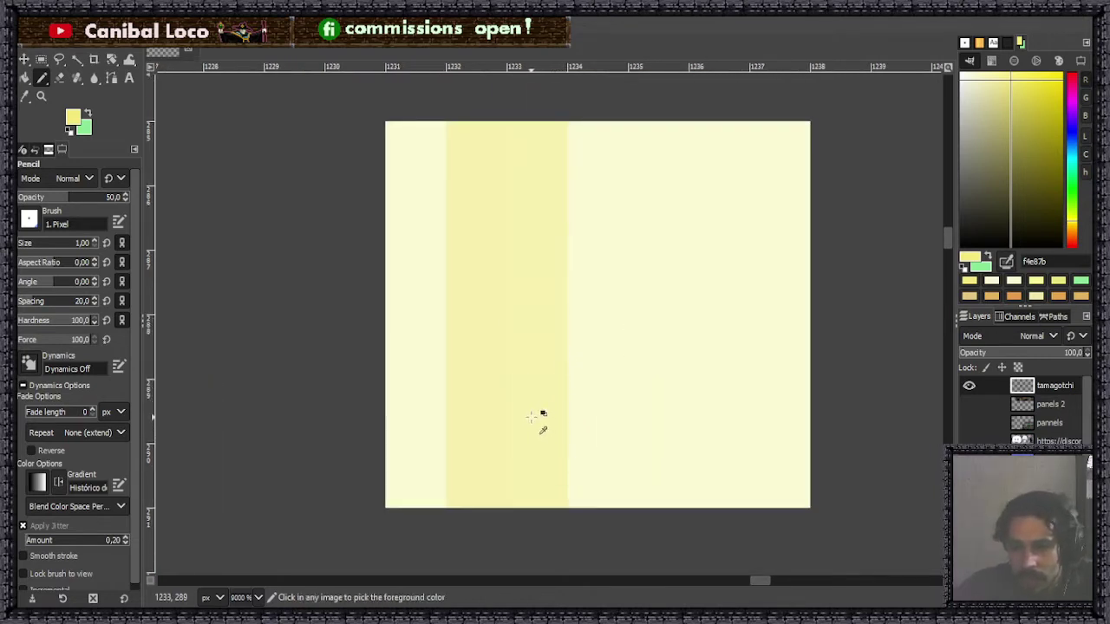
left_click(539, 409, "ctrl")
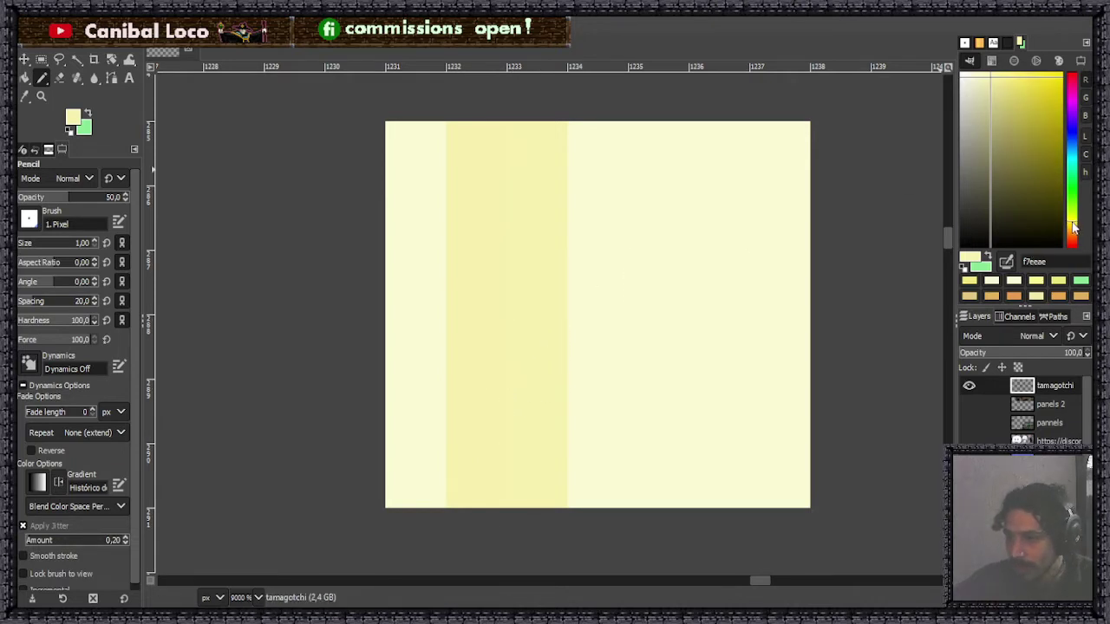
left_click_drag(1073, 228, 1073, 230)
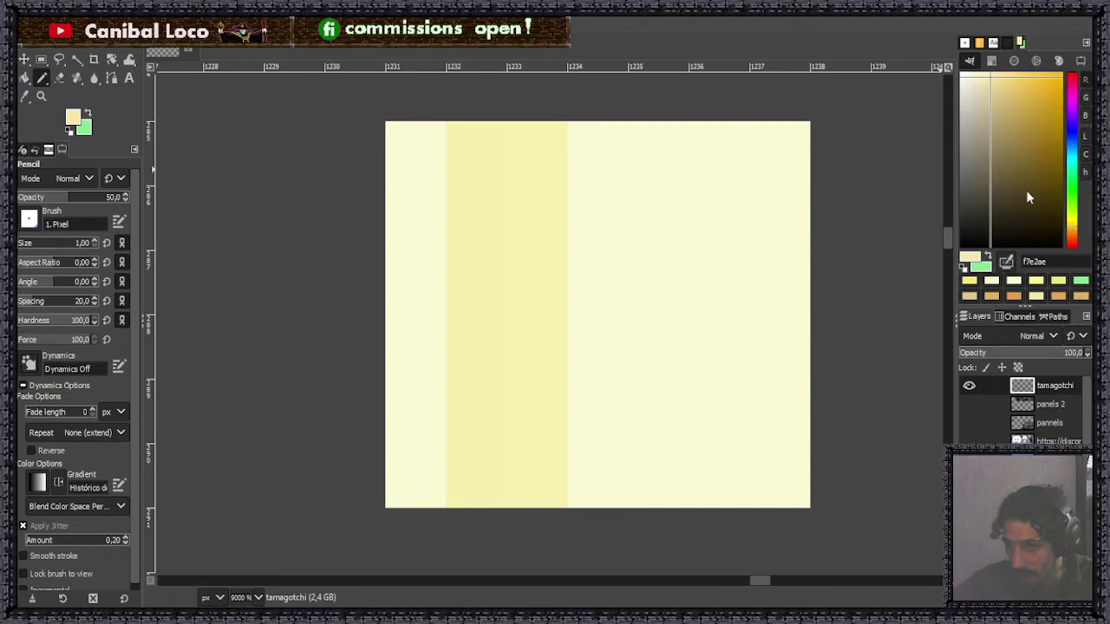
left_click(1013, 81)
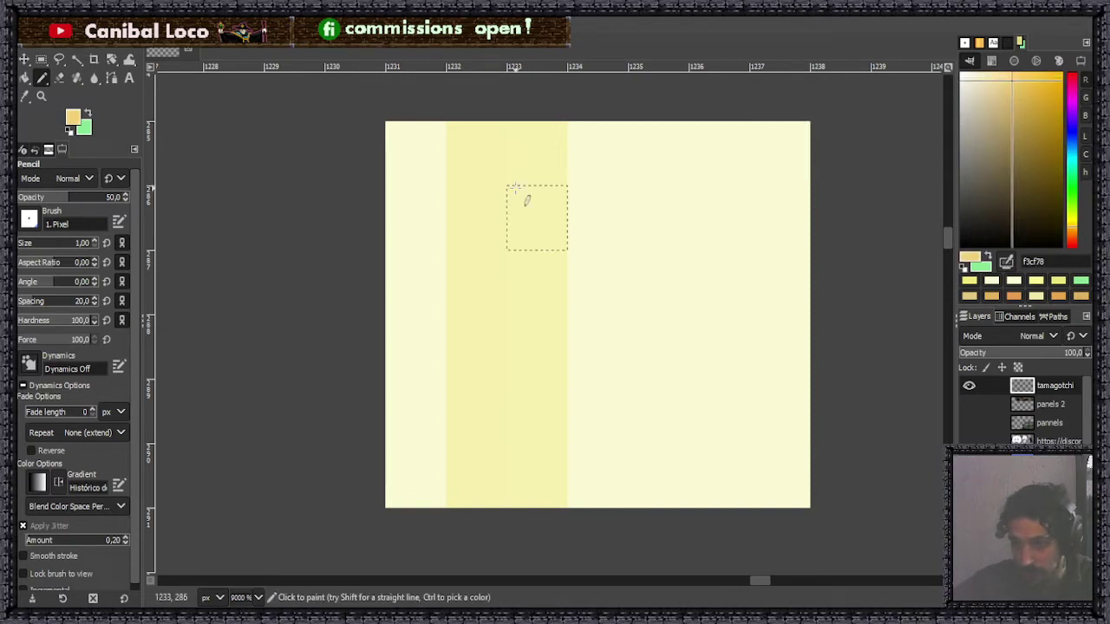
mouse_move(537, 155)
left_mouse_down()
mouse_move(534, 378)
mouse_move(524, 461)
left_mouse_up()
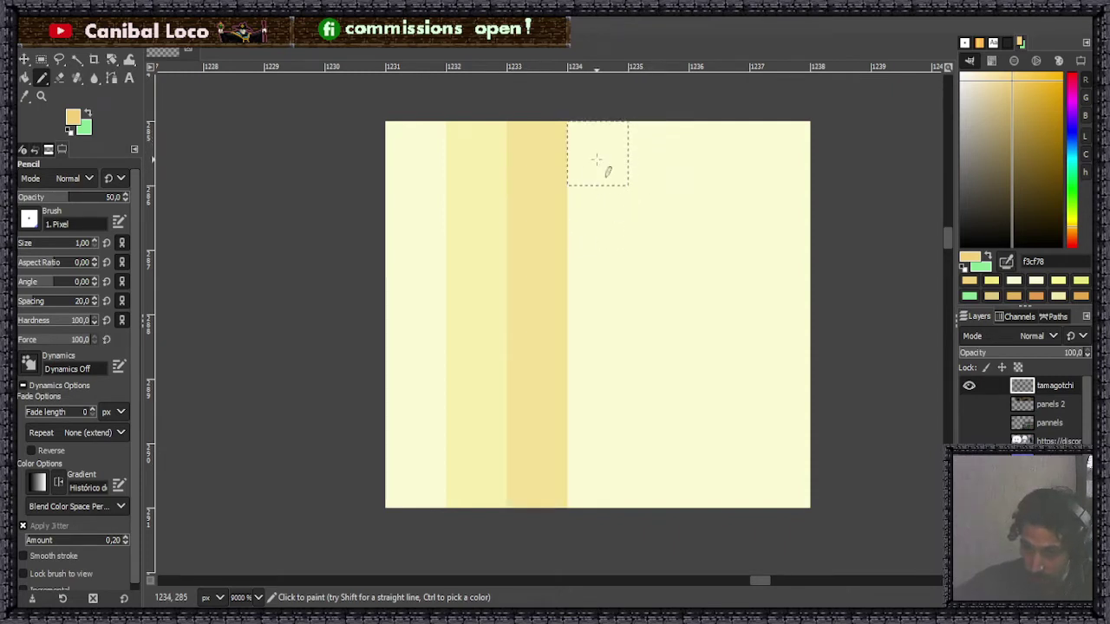
left_click_drag(595, 166, 590, 460)
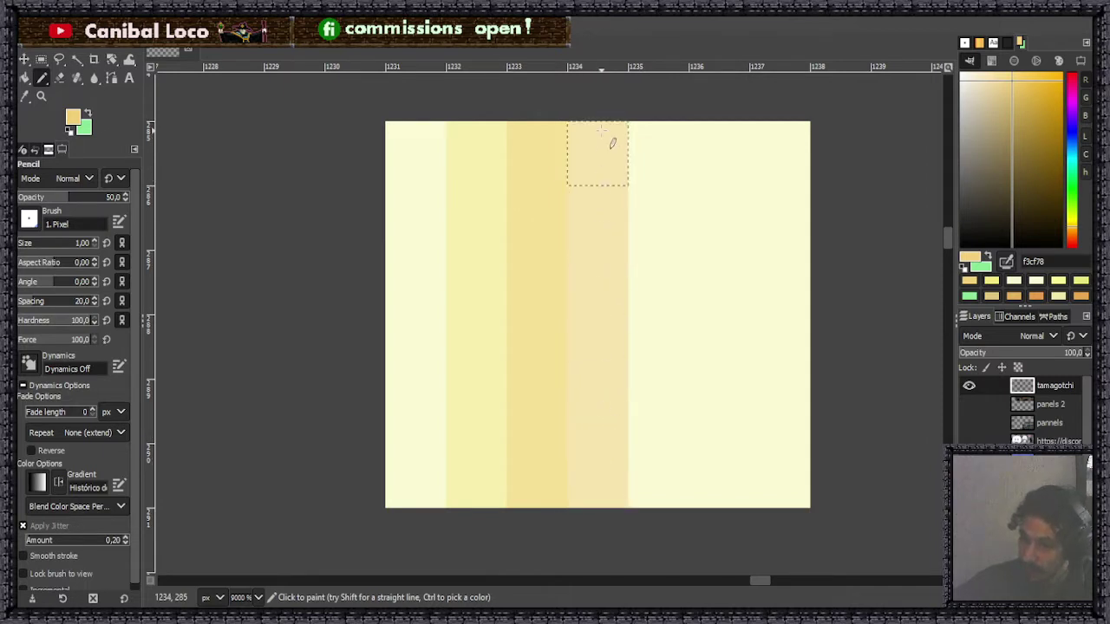
left_click_drag(608, 151, 602, 461)
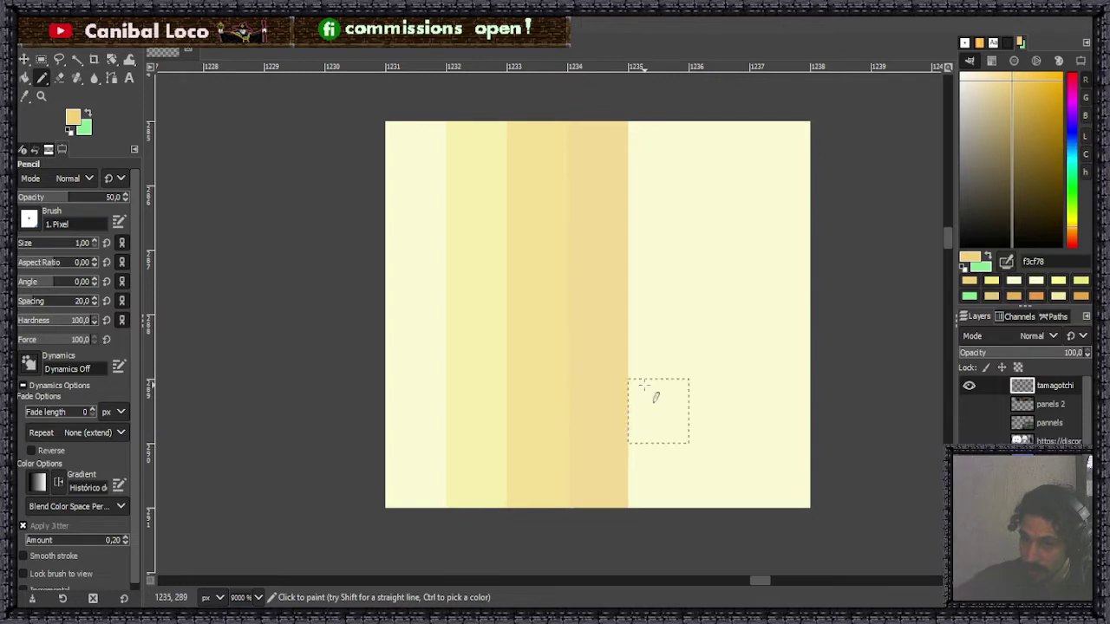
left_click_drag(612, 171, 621, 471)
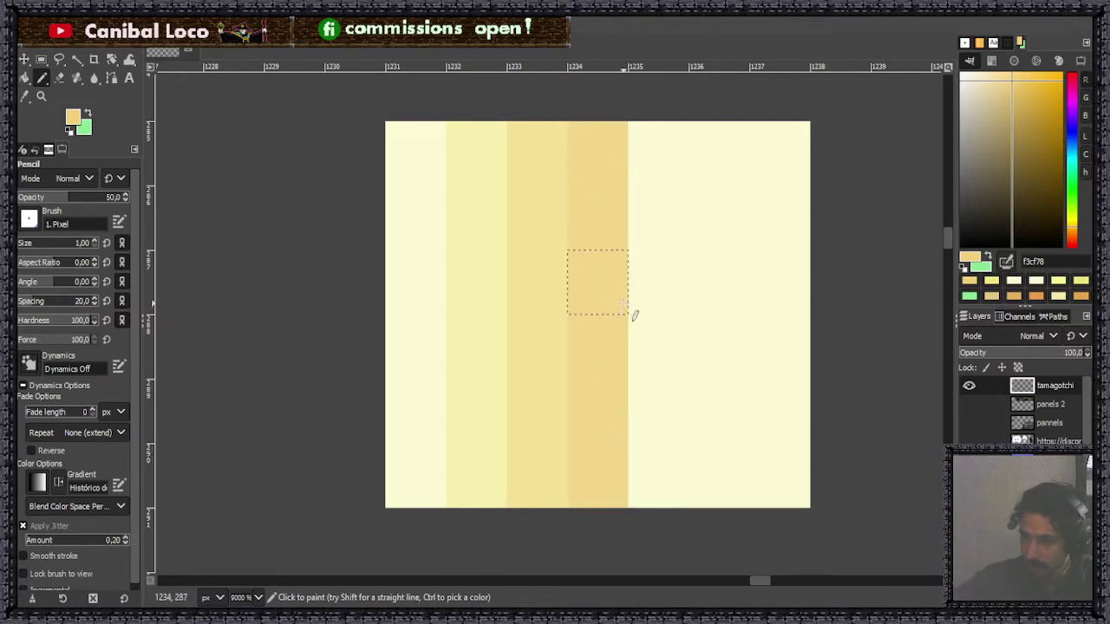
key("ctrl")
key("ctrl+z")
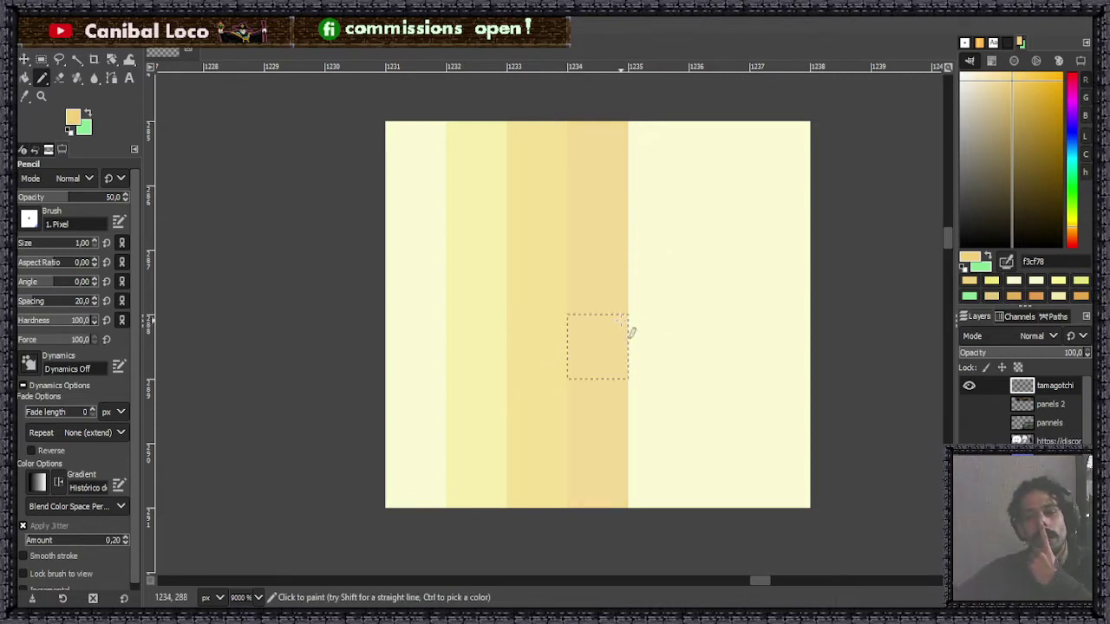
Pencil the palette block's fifth column (x 1235) with repeated half-opacity strokes of f3cf78 along its full height.
mouse_move(664, 156)
left_mouse_down()
mouse_move(678, 264)
mouse_move(677, 431)
left_mouse_up()
mouse_move(662, 144)
left_mouse_down()
mouse_move(677, 358)
mouse_move(662, 460)
left_mouse_up()
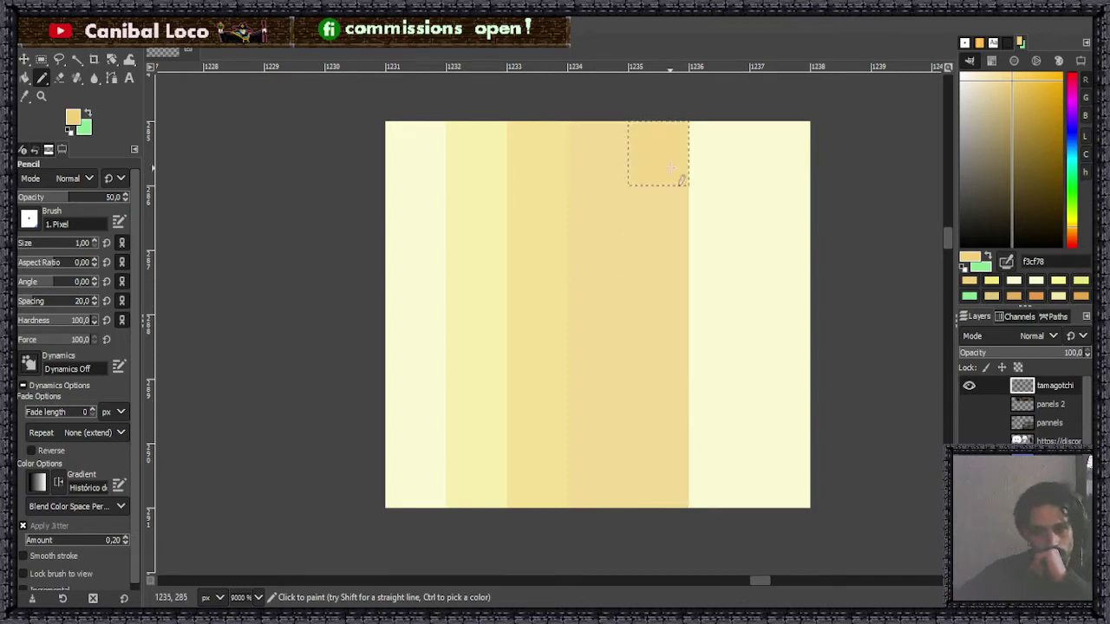
left_click_drag(670, 168, 664, 457)
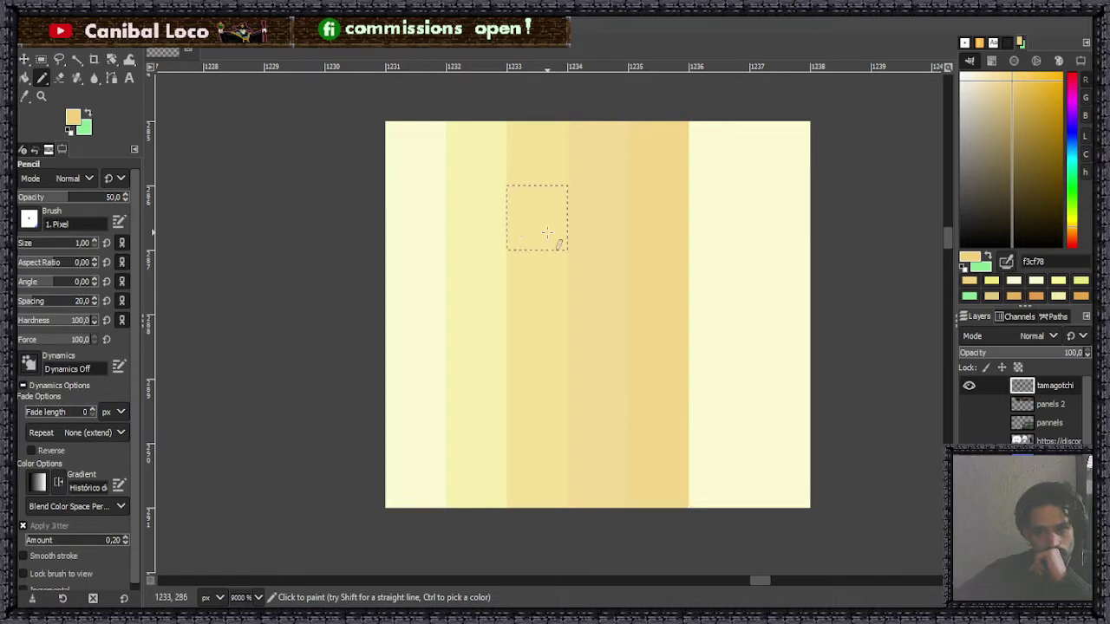
Try shading the palette block's fifth column with the orange ee9c4d, and undo the stroke.
left_click(1072, 234)
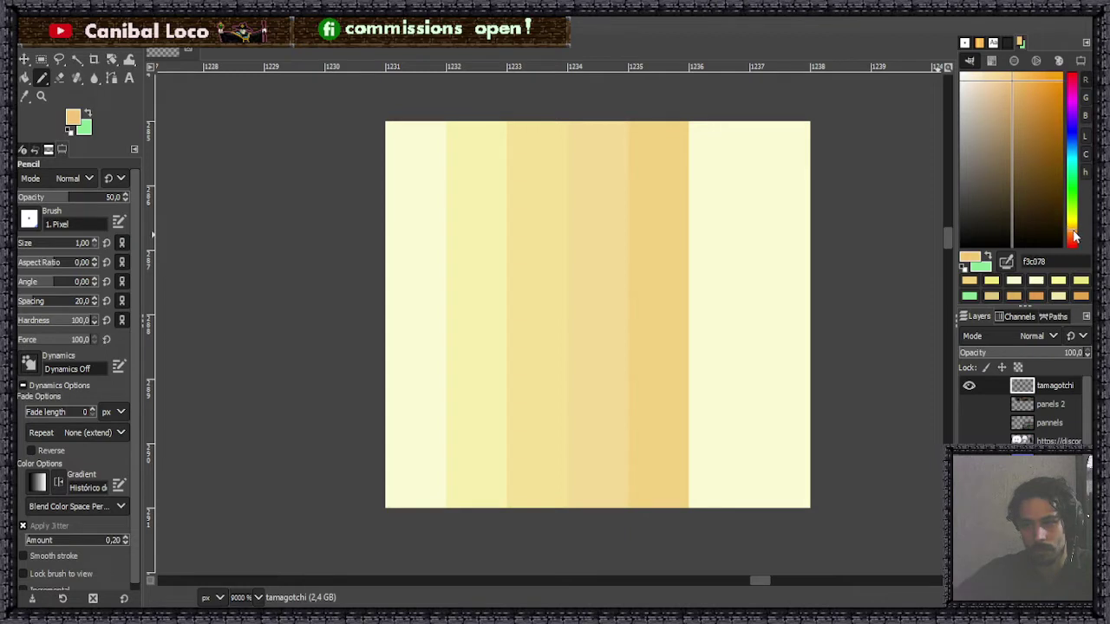
left_click(1020, 83)
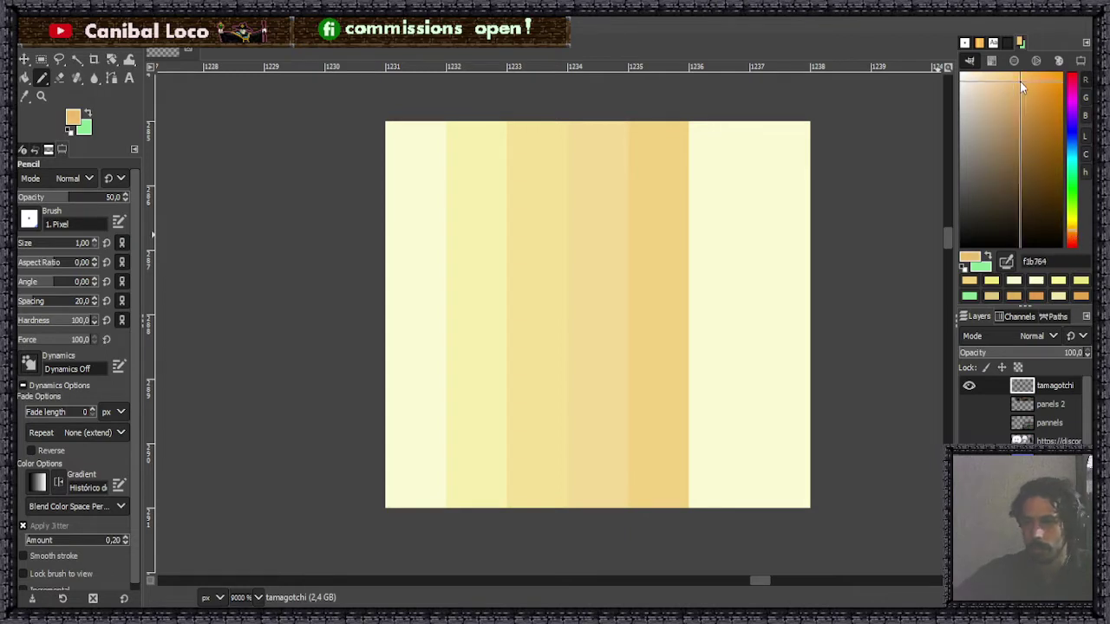
left_click(1072, 239)
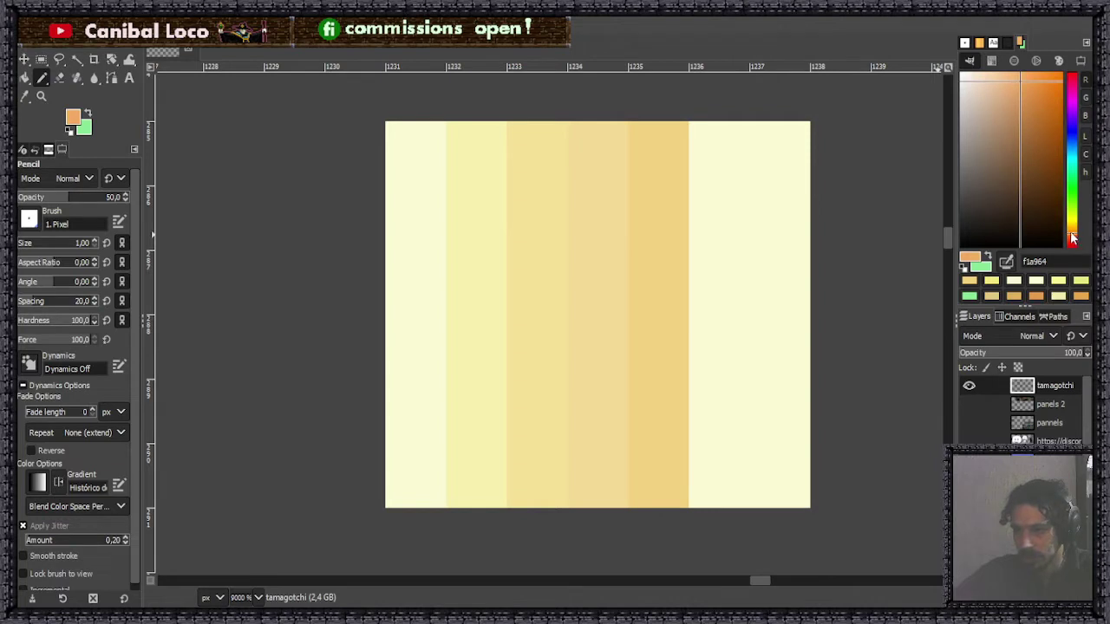
left_click(1028, 83)
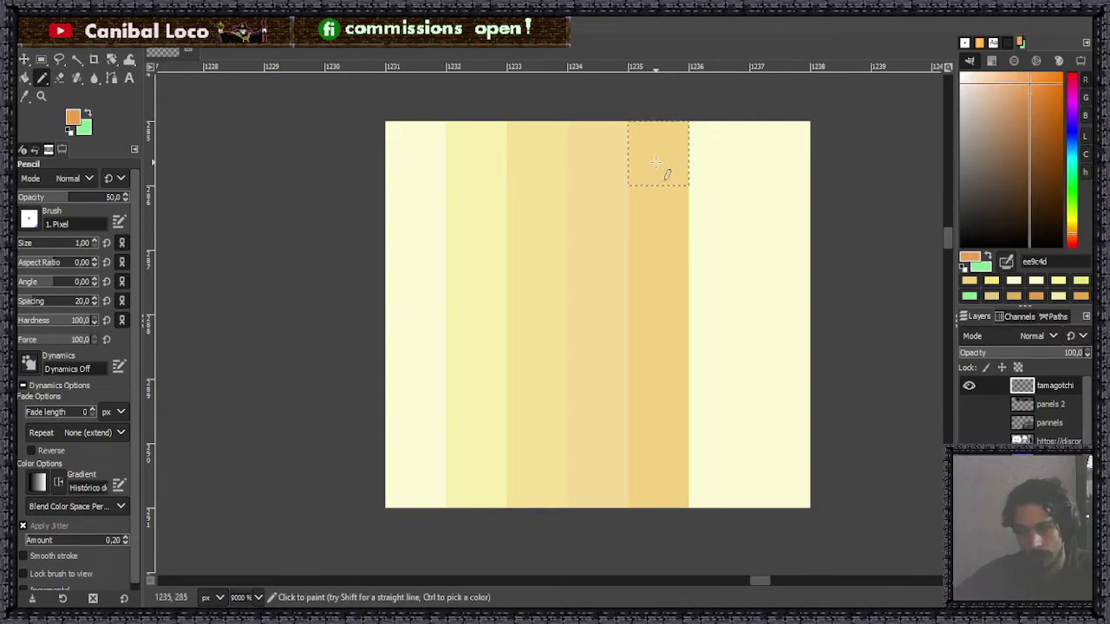
left_click_drag(656, 162, 667, 503)
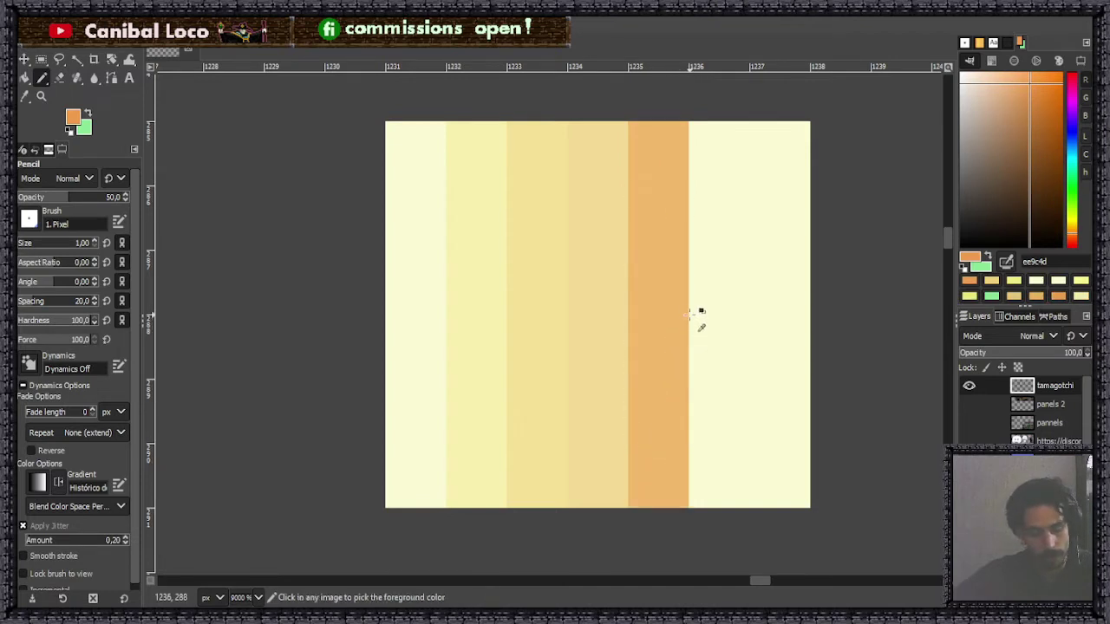
key("ctrl+z")
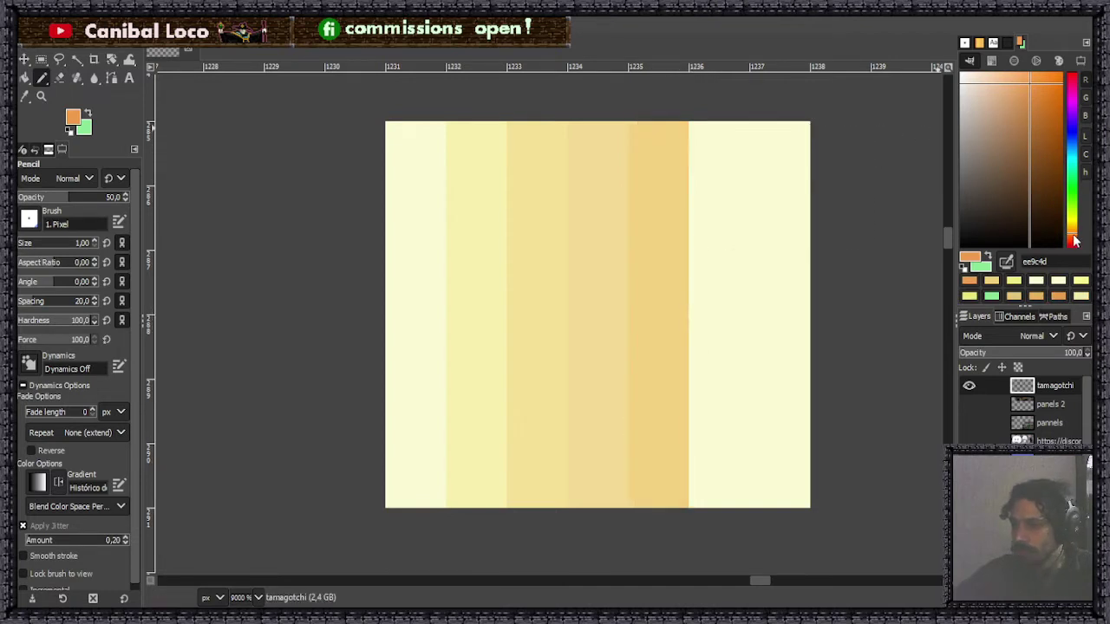
Try the redder orange ee8c4d in the palette block's sixth column (x 1236), and undo its strokes.
left_click_drag(1073, 240, 1074, 243)
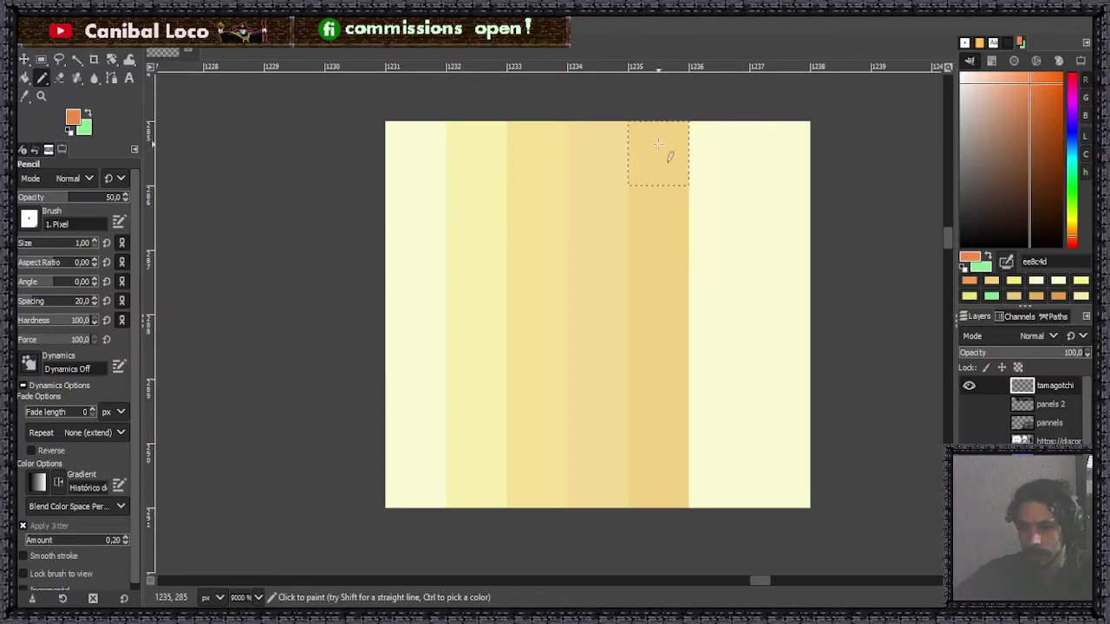
mouse_move(706, 164)
left_mouse_down()
mouse_move(720, 179)
mouse_move(735, 425)
mouse_move(734, 413)
left_mouse_up()
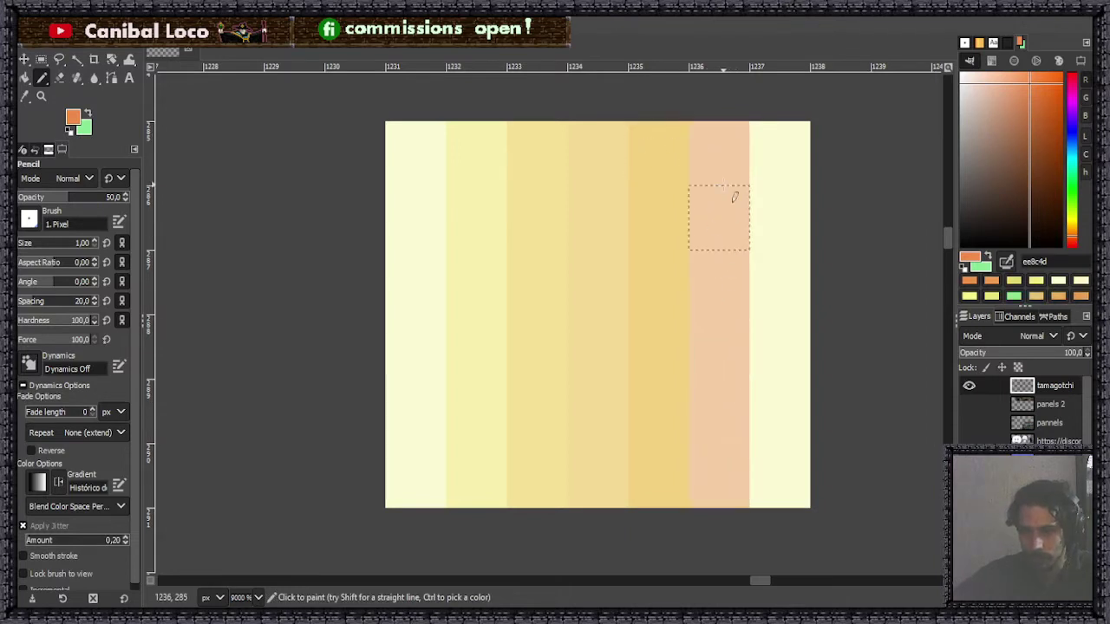
mouse_move(735, 198)
left_mouse_down()
mouse_move(723, 218)
mouse_move(713, 458)
left_mouse_up()
left_click_drag(720, 164, 717, 468)
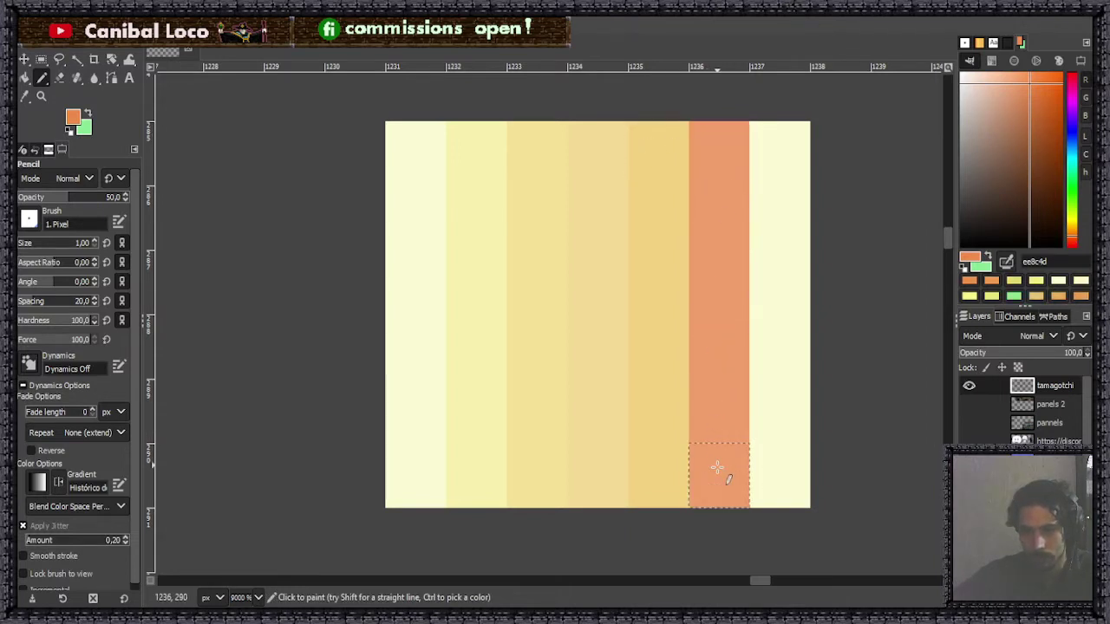
key("ctrl+z")
key("ctrl+z")
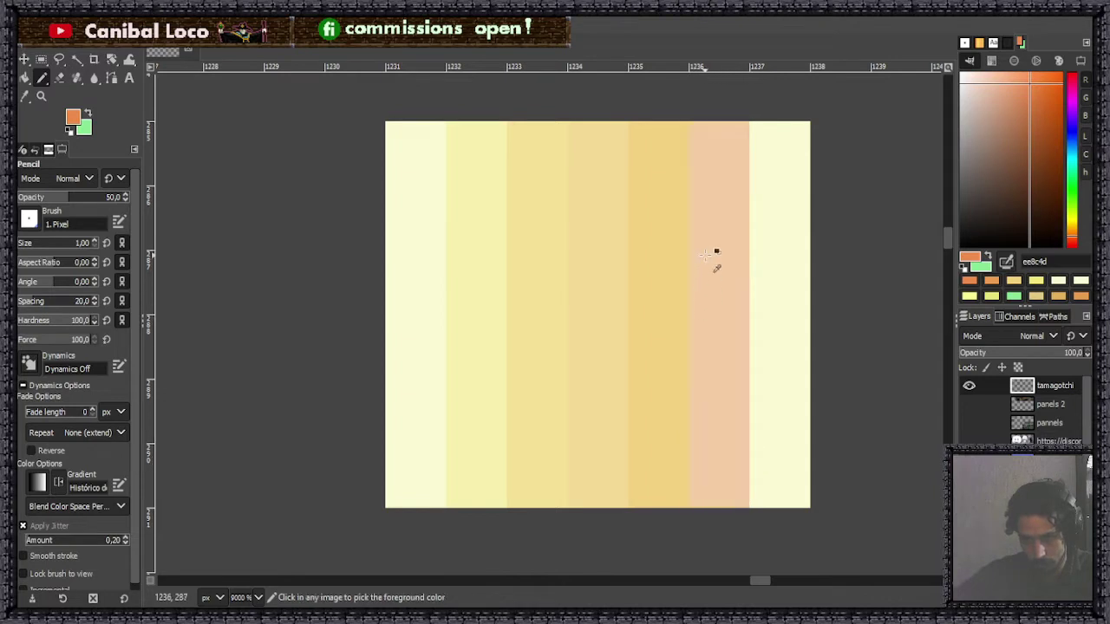
key("ctrl+z")
key("ctrl+z")
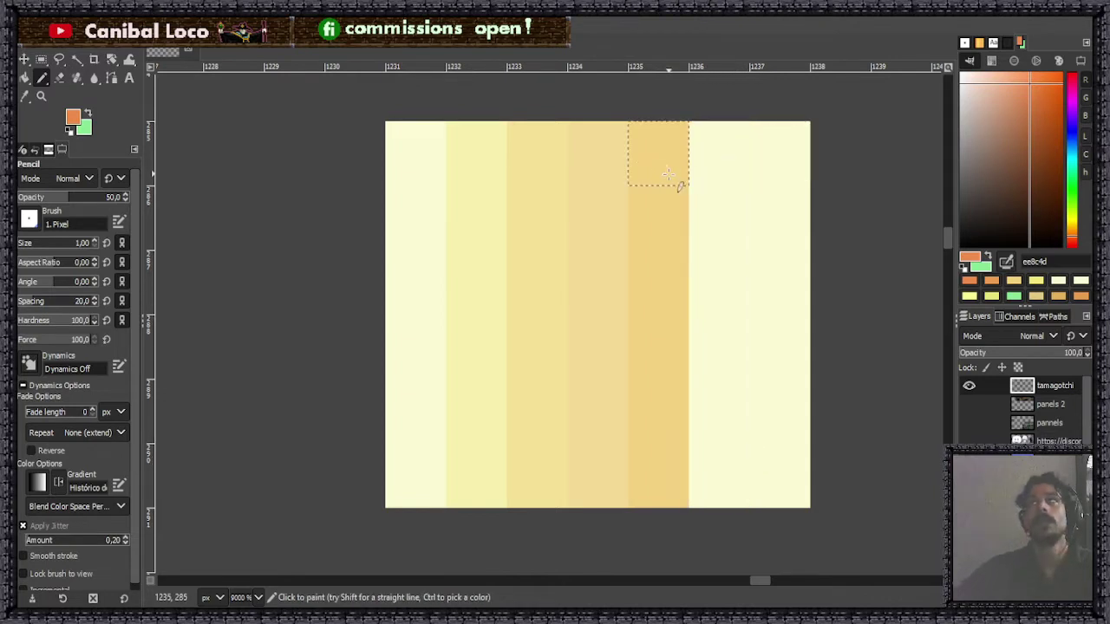
Try layering ee8c4d over the palette block's fifth column, undoing each stroke.
mouse_move(674, 183)
left_mouse_down()
mouse_move(688, 389)
mouse_move(678, 477)
left_mouse_up()
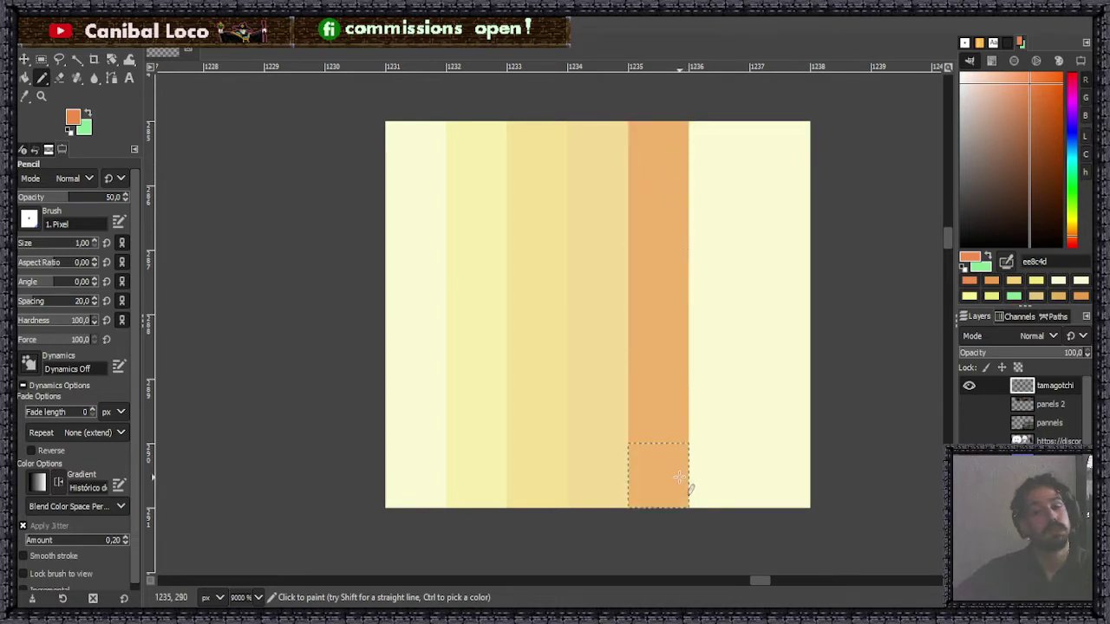
key("ctrl+z")
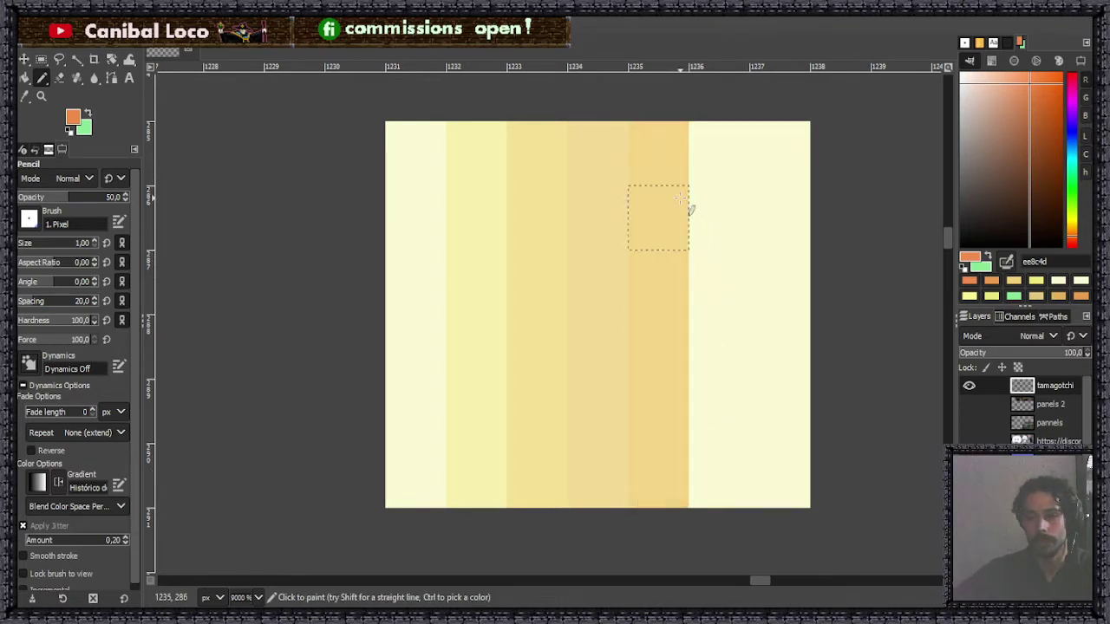
mouse_move(674, 165)
left_mouse_down()
mouse_move(659, 438)
mouse_move(686, 436)
left_mouse_up()
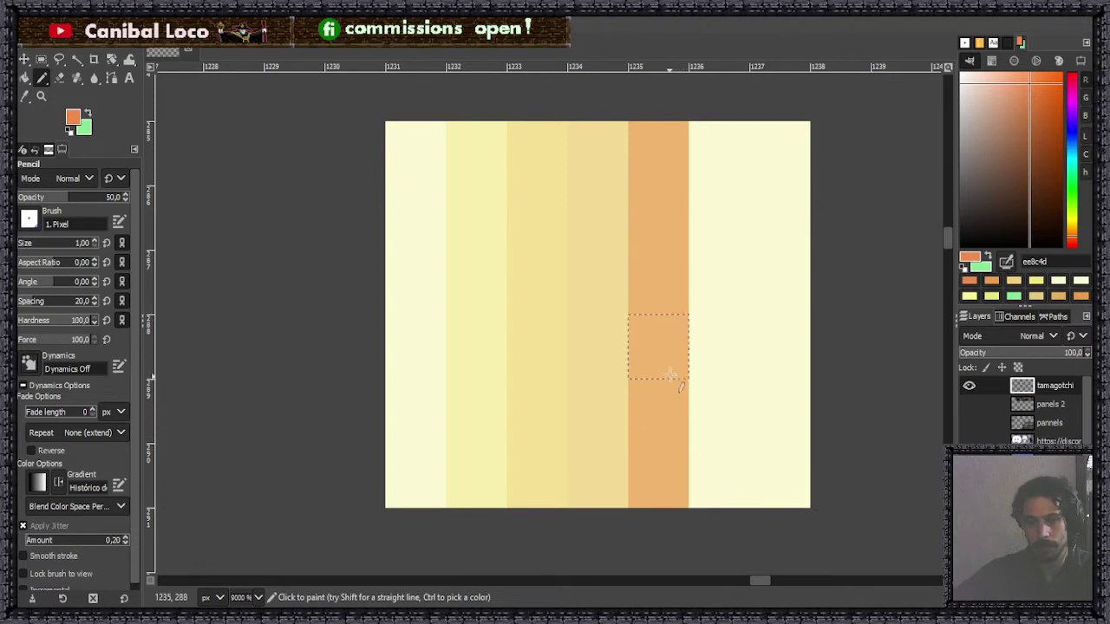
key("ctrl+z")
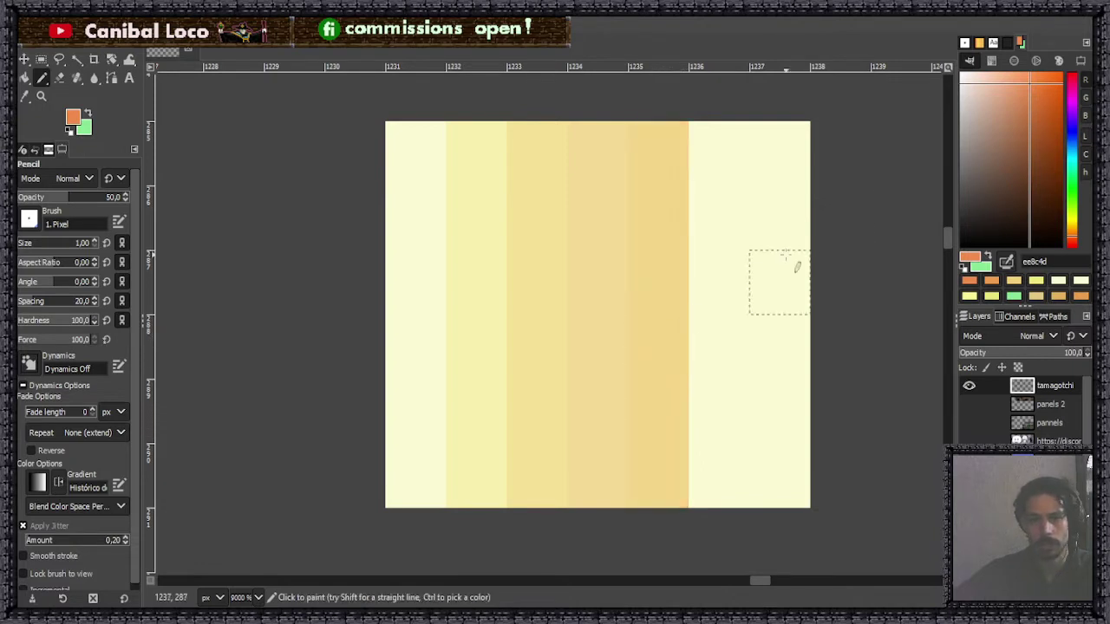
Try the lighter orange f4a978 over the palette block's fifth column, and undo the stroke.
left_click(1012, 81)
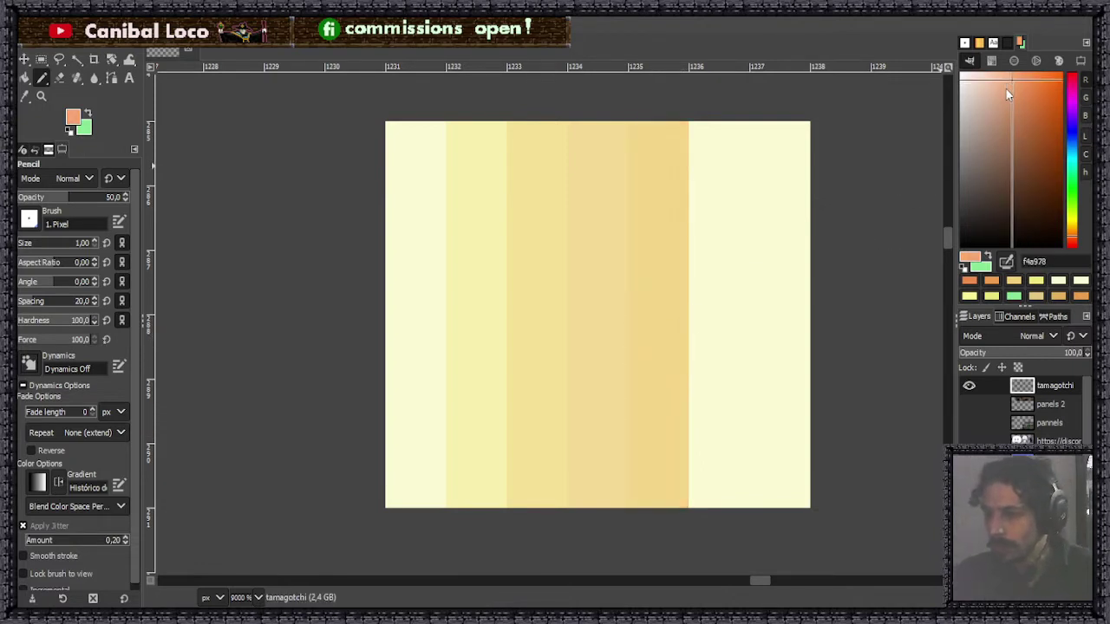
left_click_drag(652, 169, 649, 466)
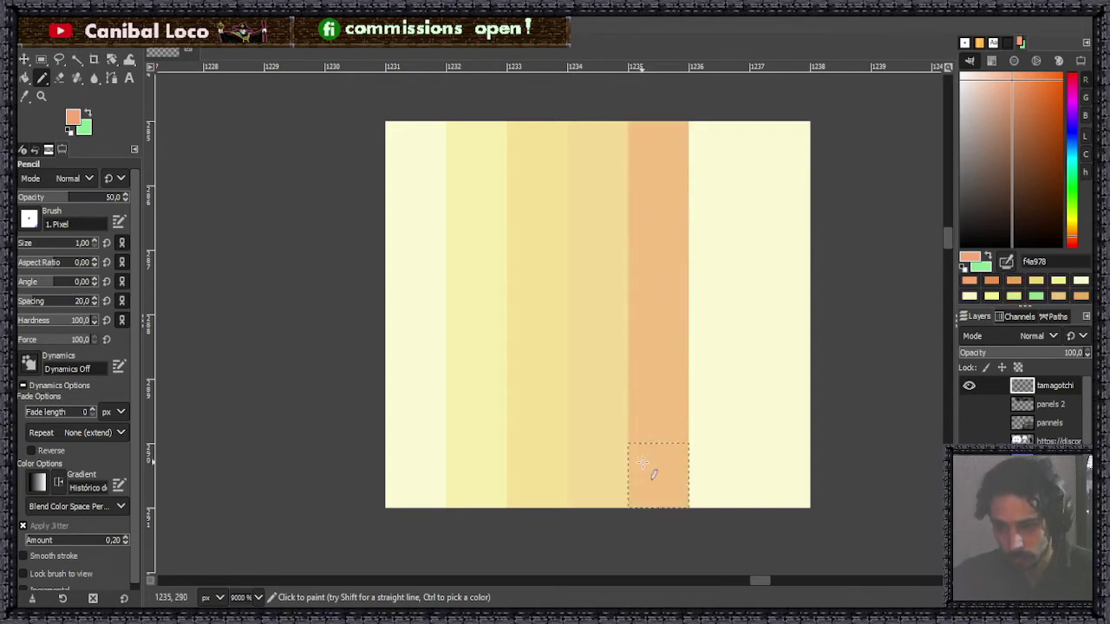
key("ctrl+z")
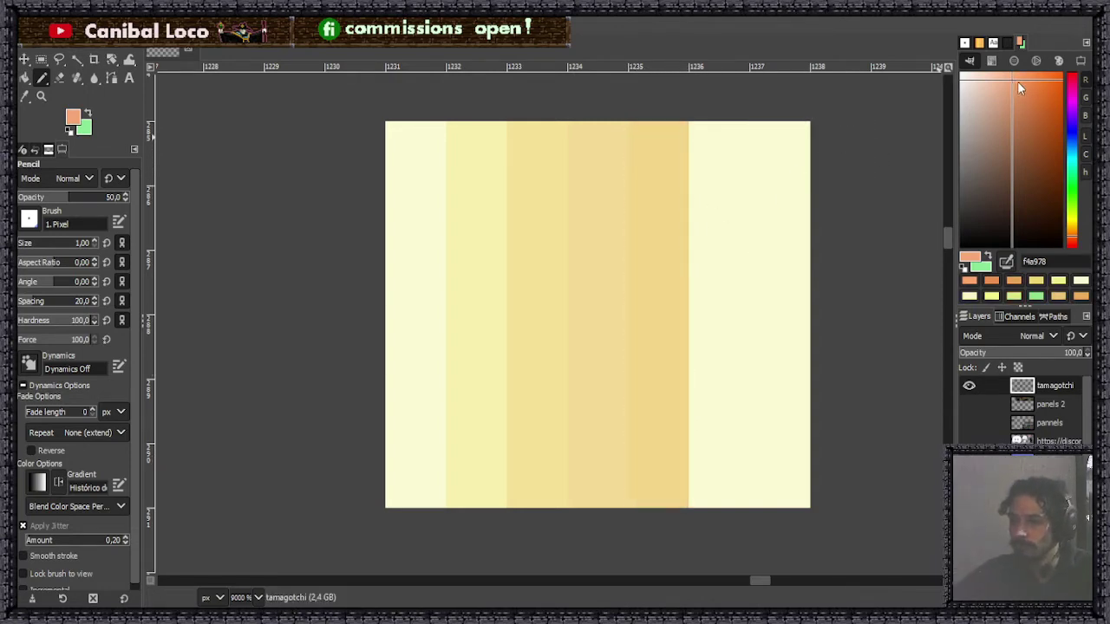
Pick the paler peach f4b790 and pencil it over the full height of the palette block's fifth column.
left_click_drag(1009, 81, 1001, 80)
left_click_drag(657, 130, 654, 499)
scroll(760, 218, "down", 5, "ctrl")
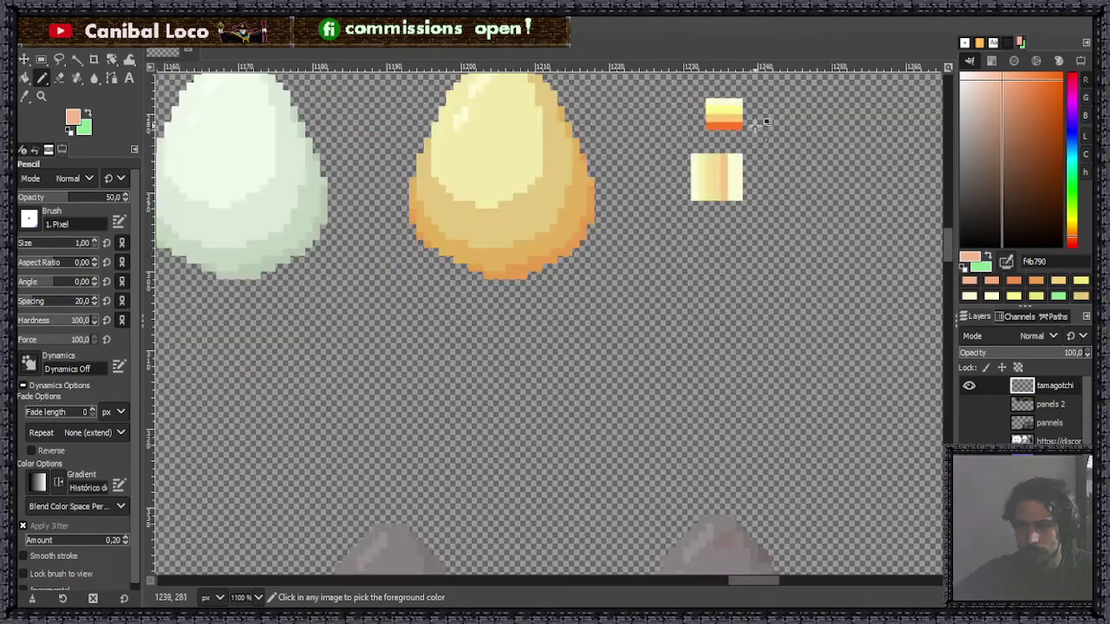
key("ctrl")
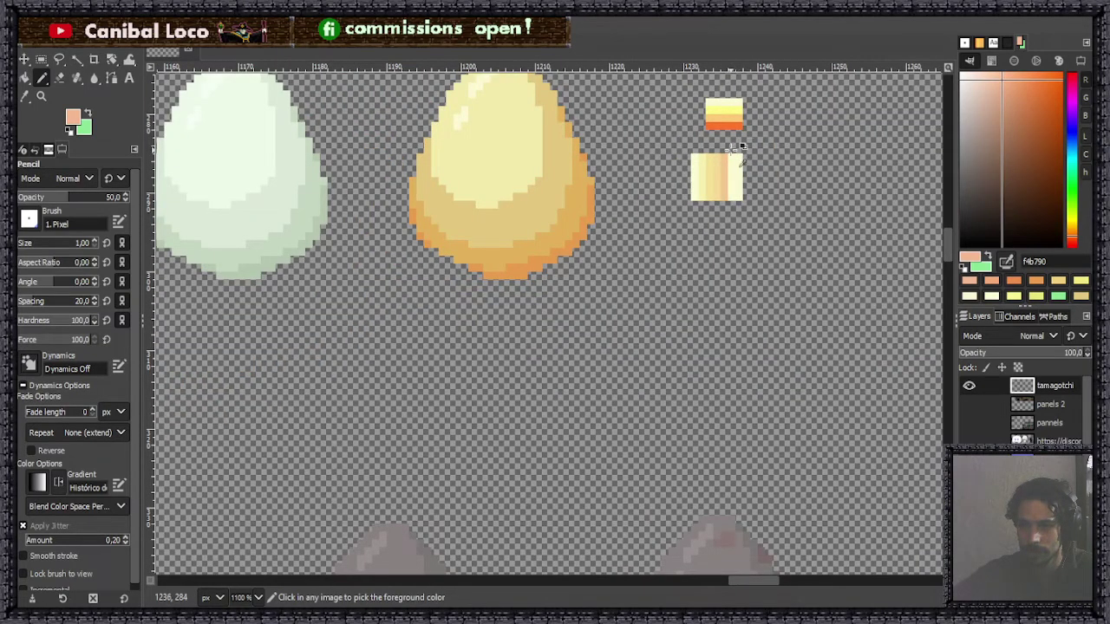
scroll(744, 147, "up", 6, "ctrl")
scroll(735, 166, "up", 1, "ctrl")
scroll(710, 186, "down", 2, "ctrl")
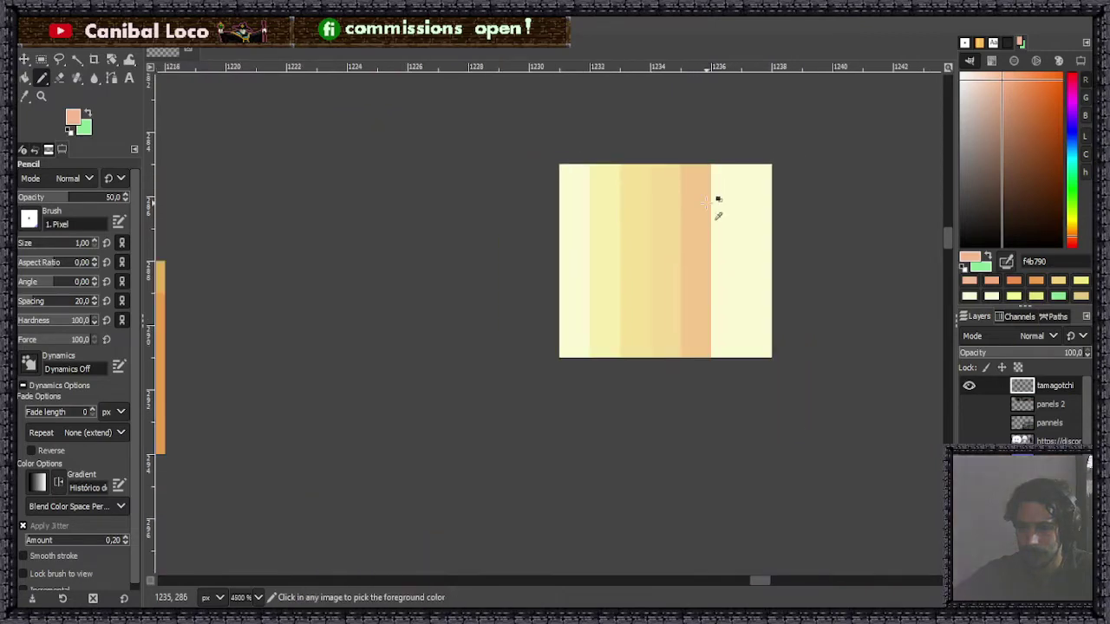
scroll(707, 196, "up", 1, "ctrl")
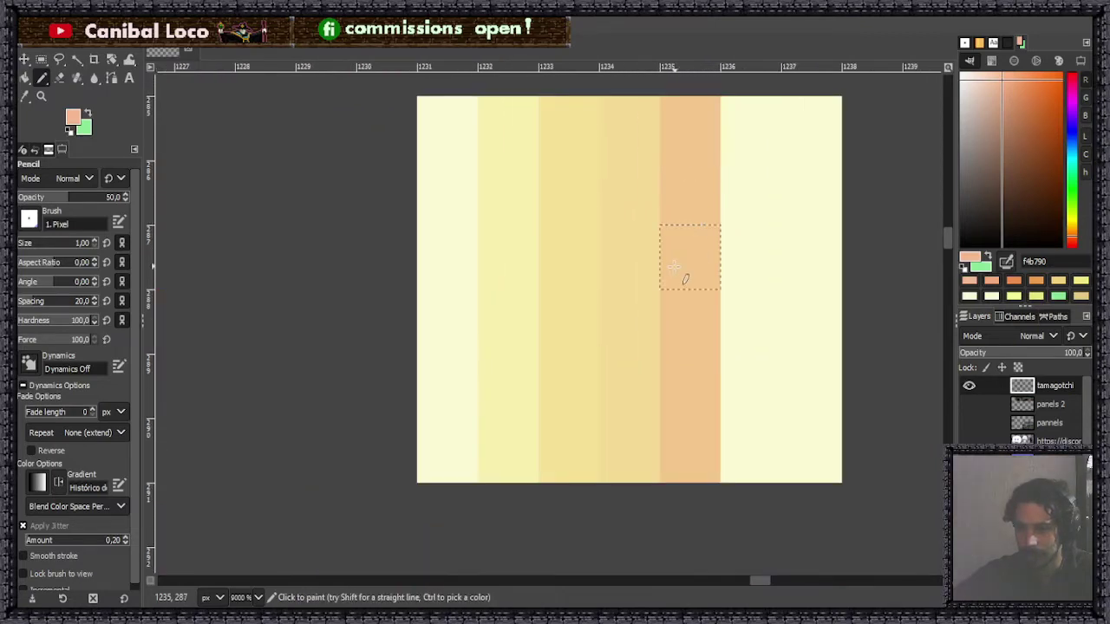
Bucket-fill the yellow egg's large light area with f7f0ae sampled from the palette block's second column.
scroll(651, 272, "down", 3, "ctrl")
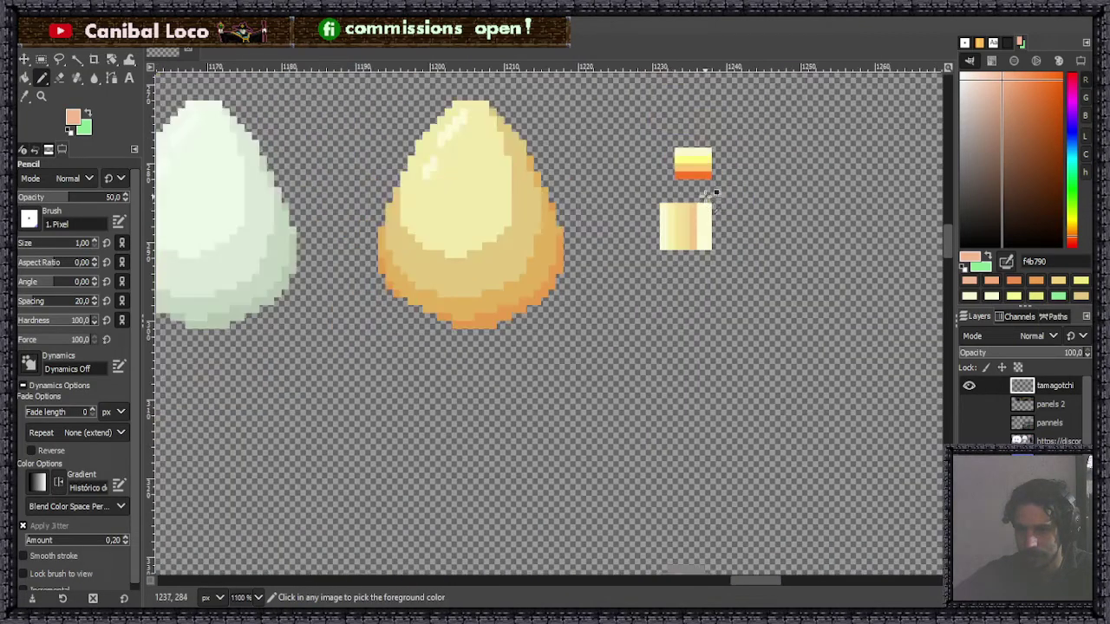
scroll(701, 210, "down", 2, "ctrl")
scroll(620, 189, "up", 1, "ctrl")
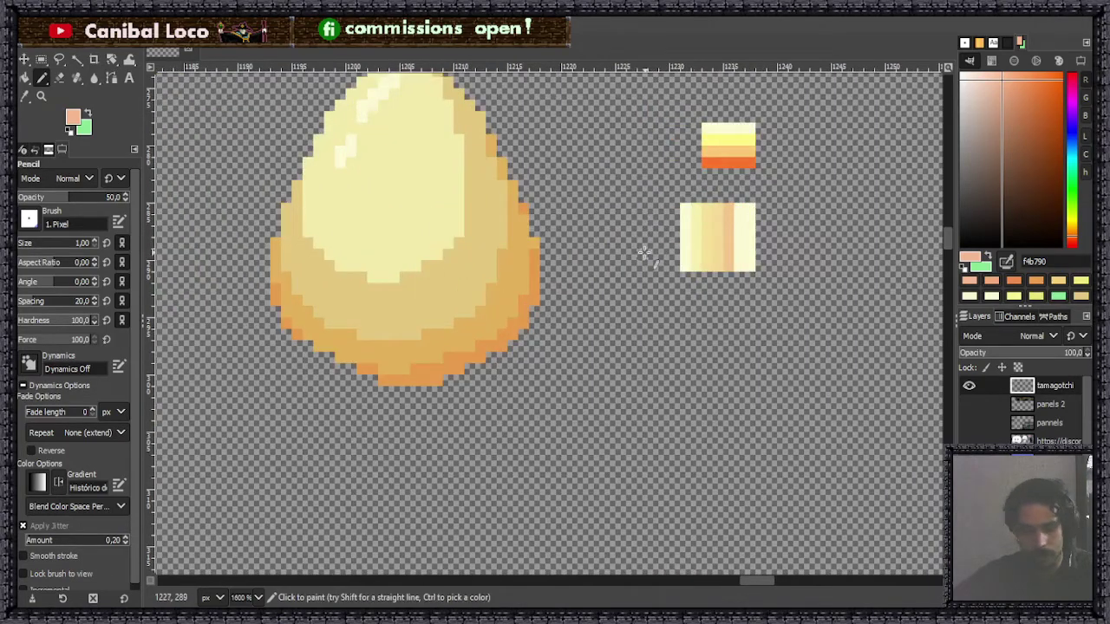
key("shift+b")
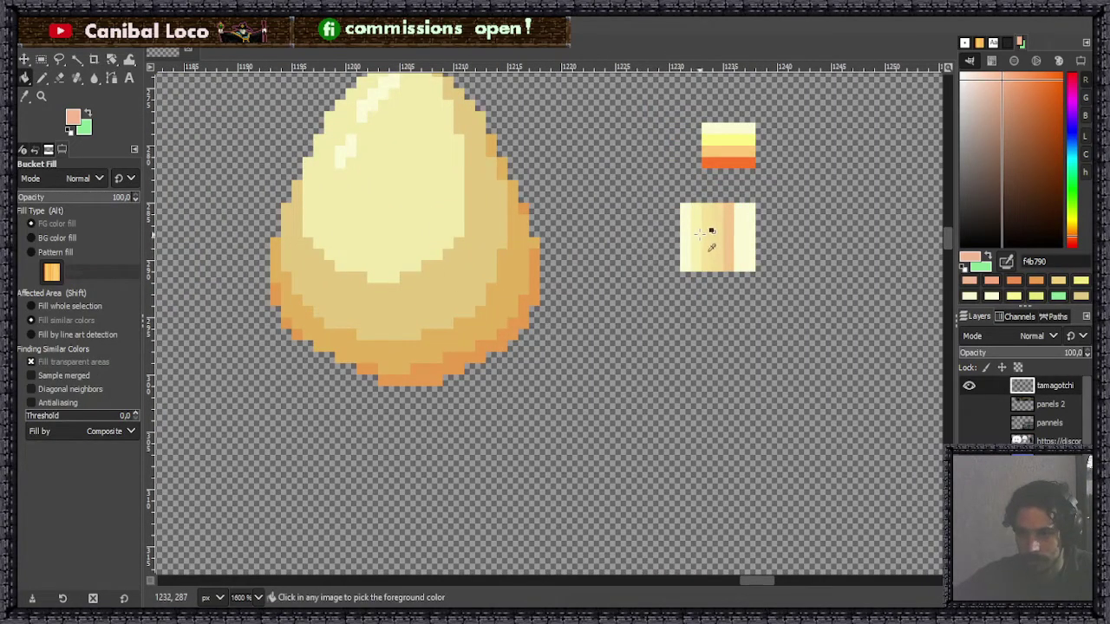
left_click(698, 232, "ctrl")
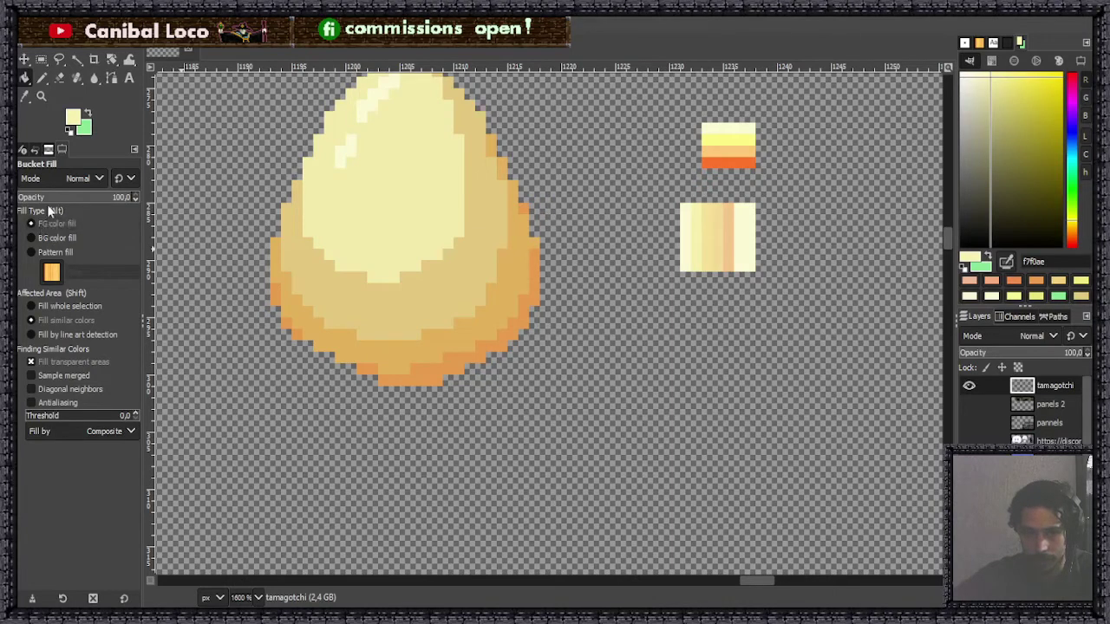
left_click(401, 212)
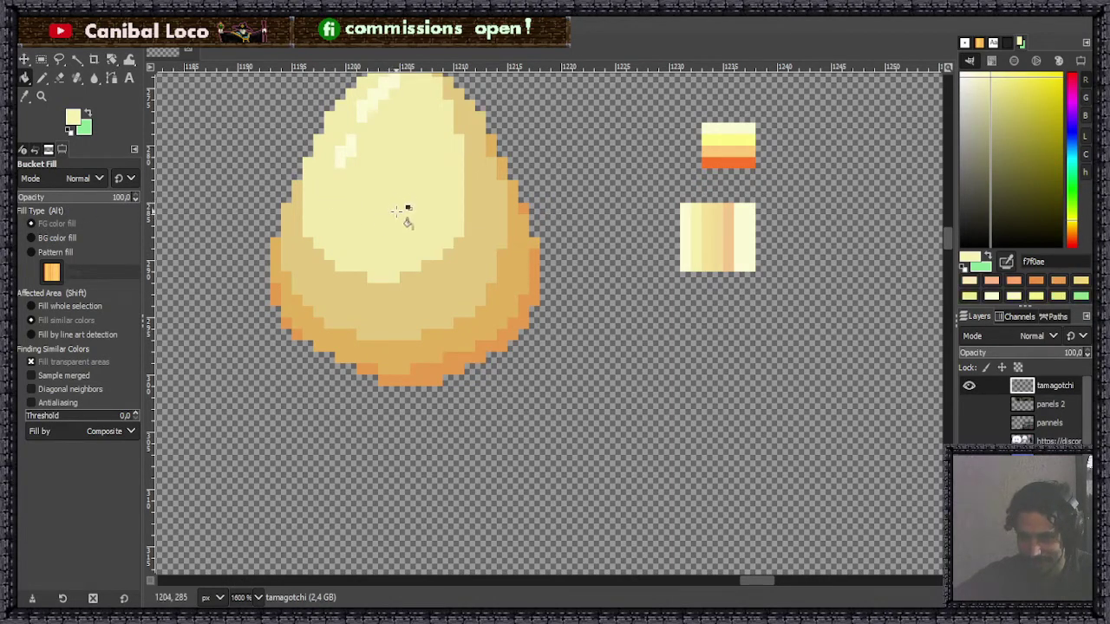
Fill the yellow egg's three shadow bands, from inner to outer, with f5e196, f4da95 and f4c78c sampled from the palette block.
left_click(719, 236, "ctrl")
left_click(468, 277)
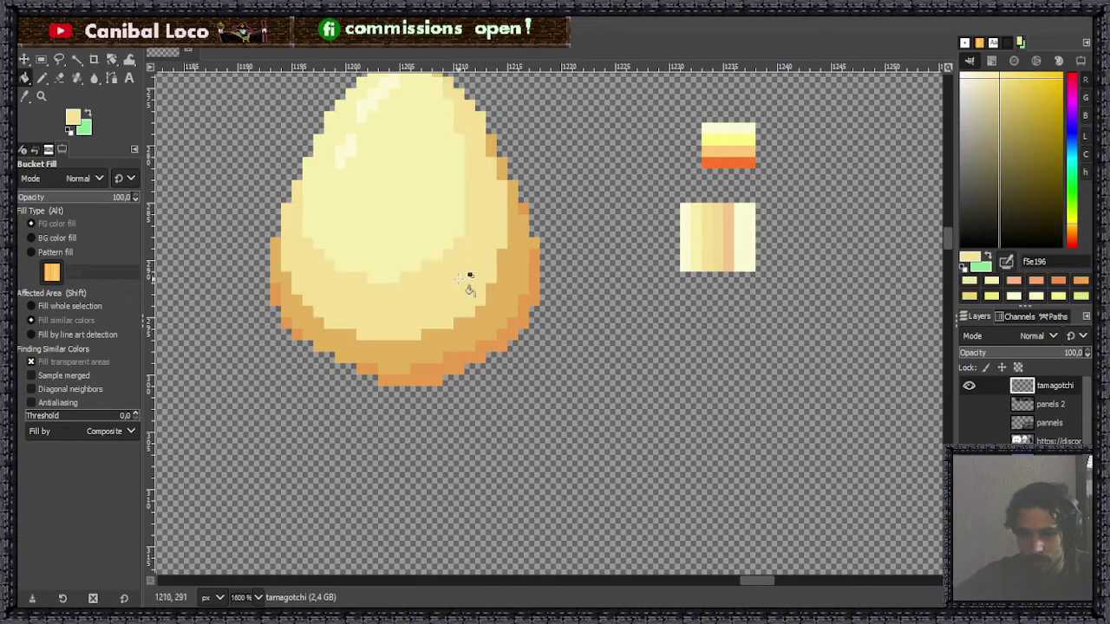
left_click(715, 240, "ctrl")
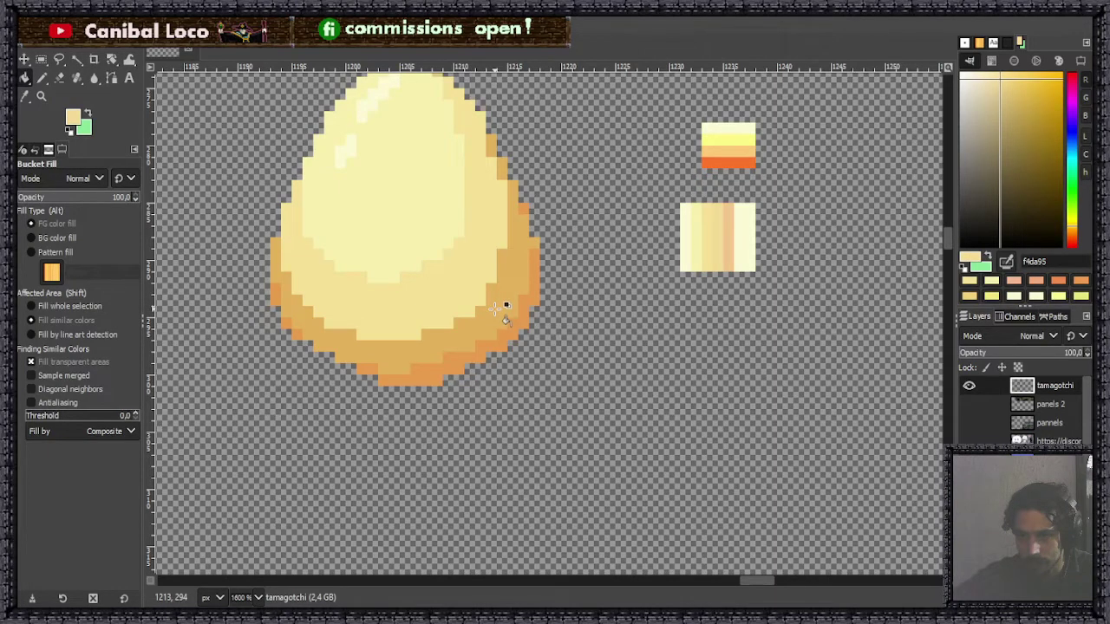
left_click(451, 333)
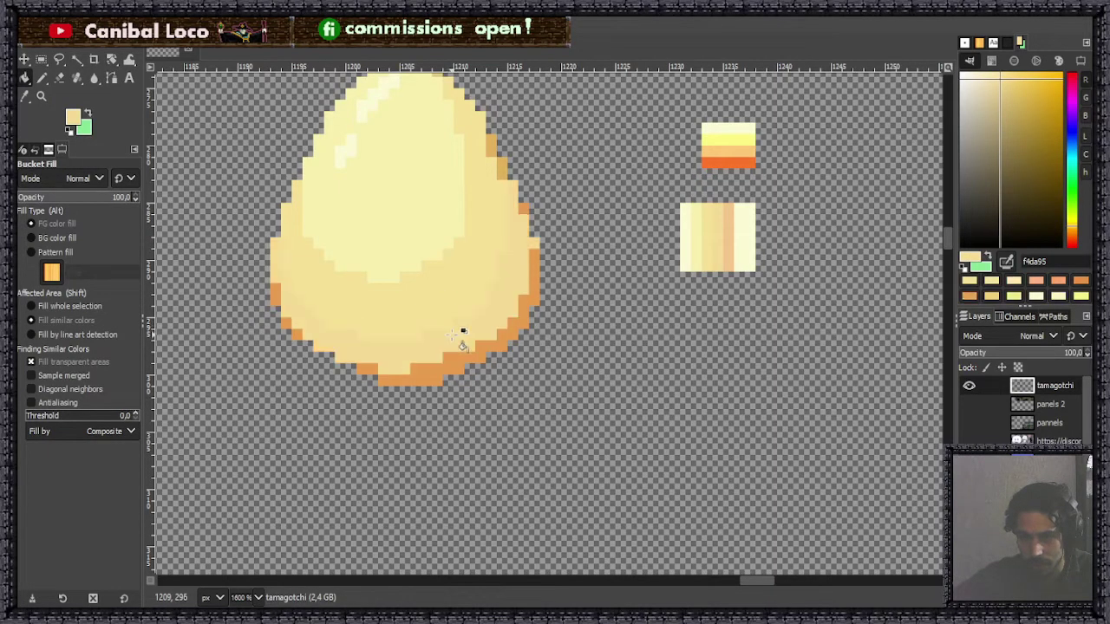
left_click(725, 248, "ctrl")
left_click(468, 363)
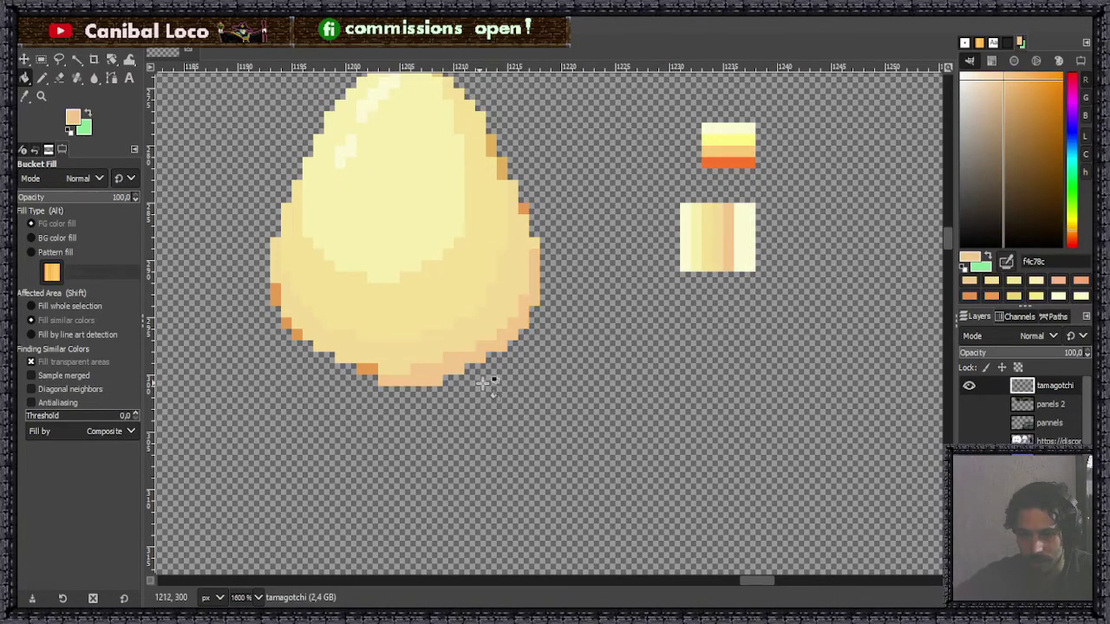
scroll(486, 381, "down", 5)
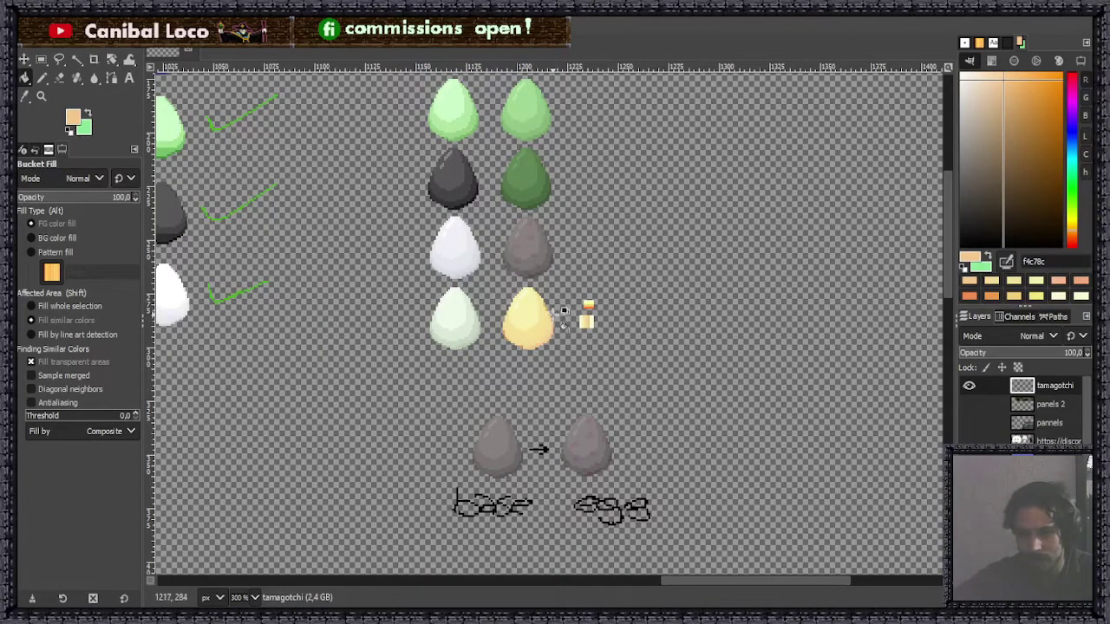
scroll(559, 317, "up", 4)
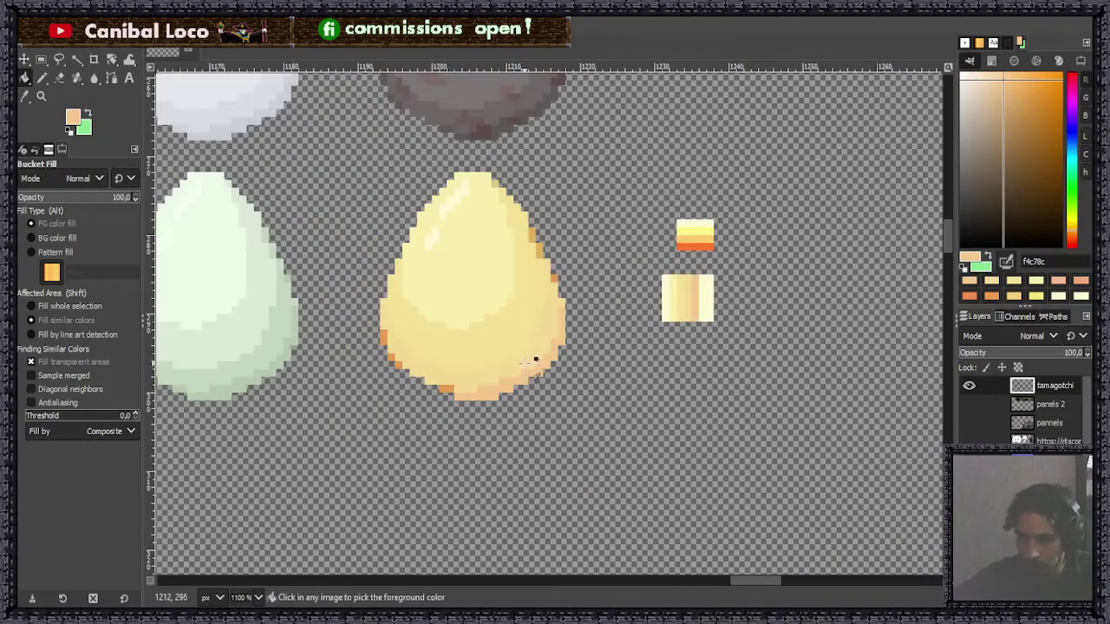
Fill the leftover orange pixels on the yellow egg's bottom and lower-left outline, plus one on its right edge, with f4c78c.
scroll(451, 394, "up", 4)
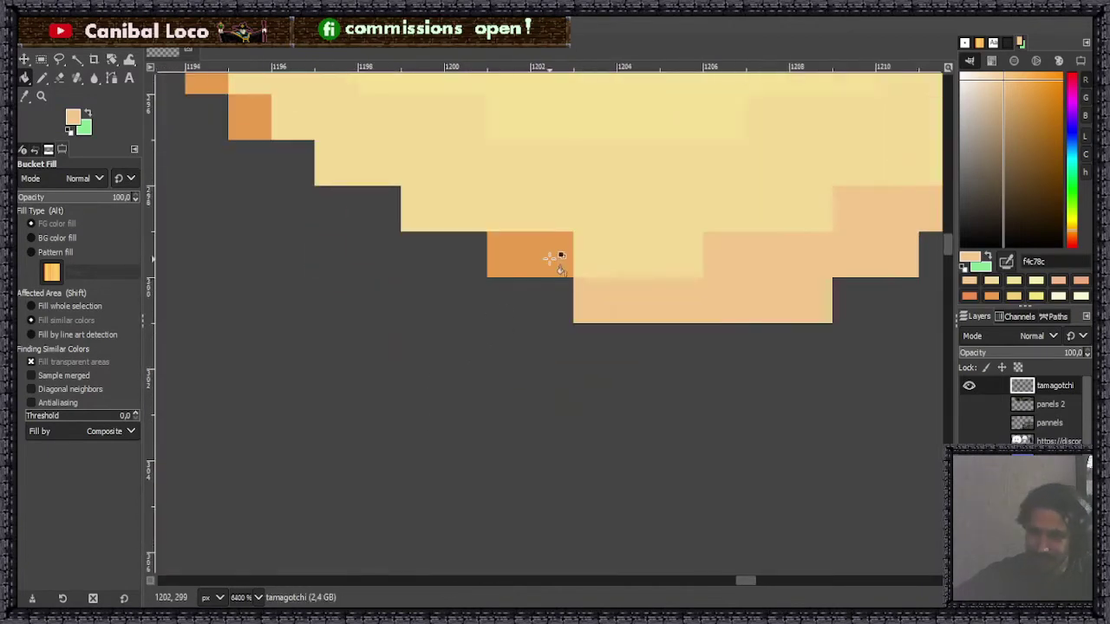
left_click(549, 255)
scroll(549, 255, "down", 1)
scroll(502, 213, "down", 3)
scroll(451, 217, "up", 4)
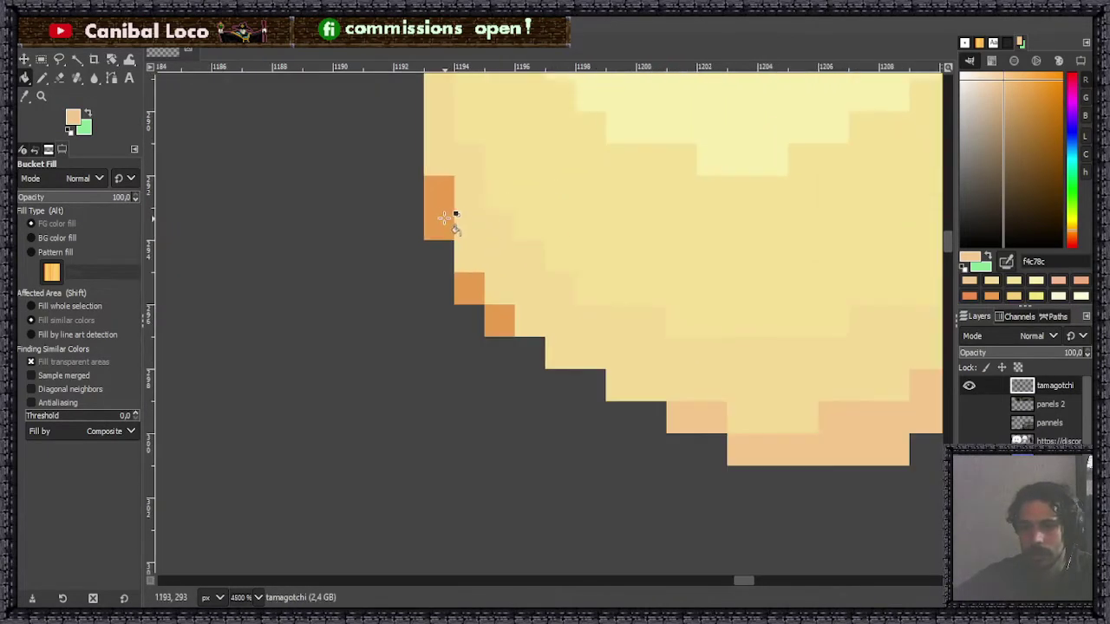
left_click(438, 208)
left_click(468, 288)
left_click(501, 326)
scroll(498, 322, "down", 5)
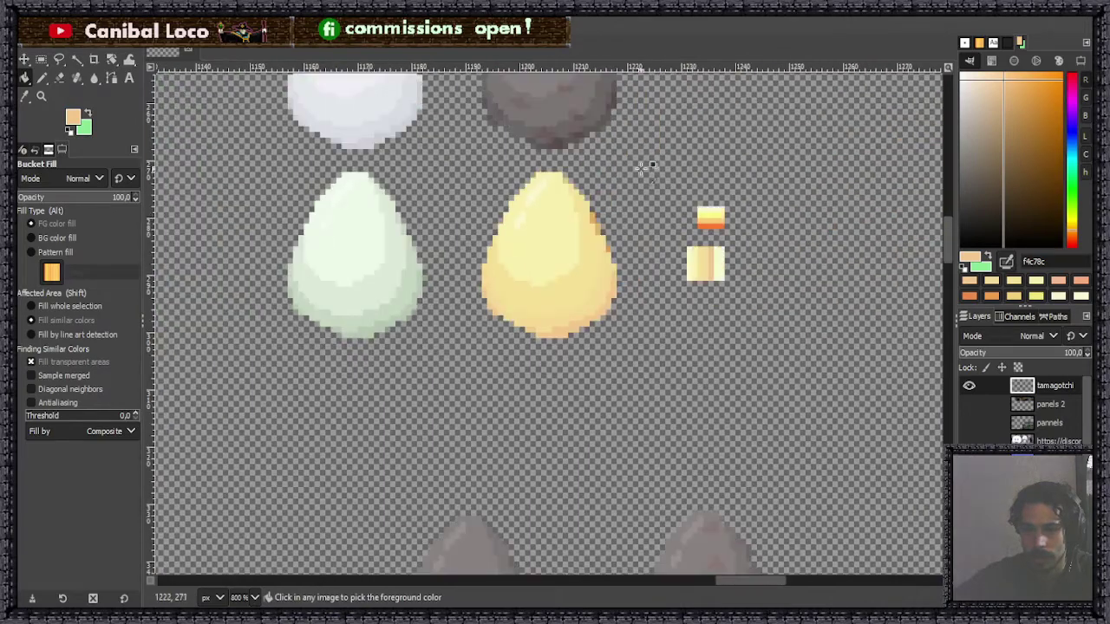
scroll(639, 168, "up", 4)
left_click(585, 379)
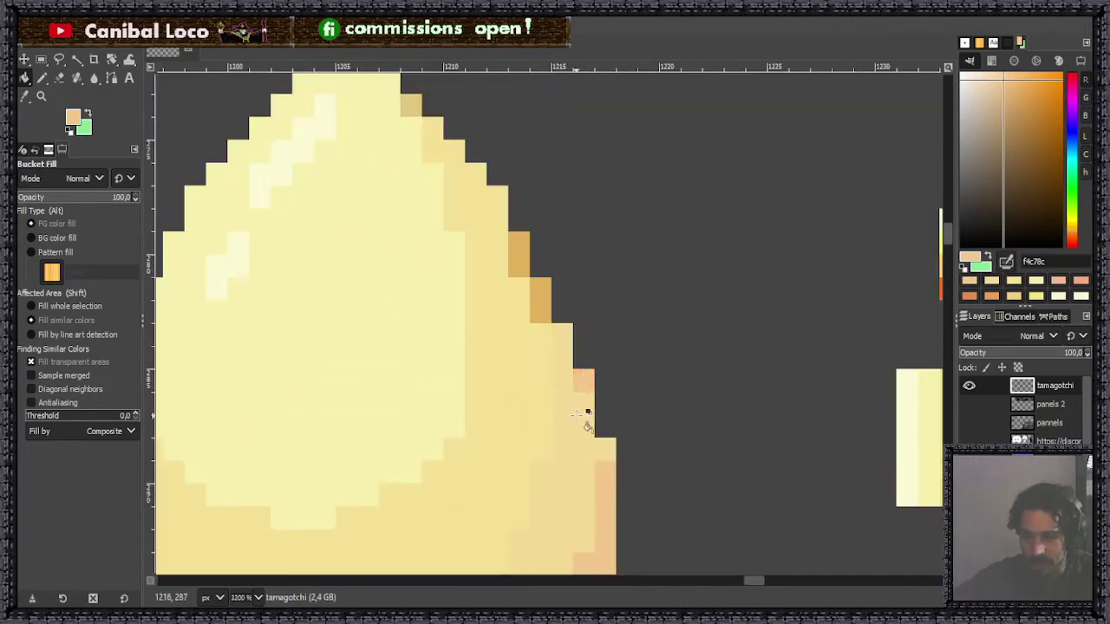
Fill the two leftover dark spots on the egg's upper-right edge with sampled f4da95 and the one near its tip with sampled f5e196.
left_click(587, 408, "ctrl")
left_click(541, 301)
left_click(520, 255)
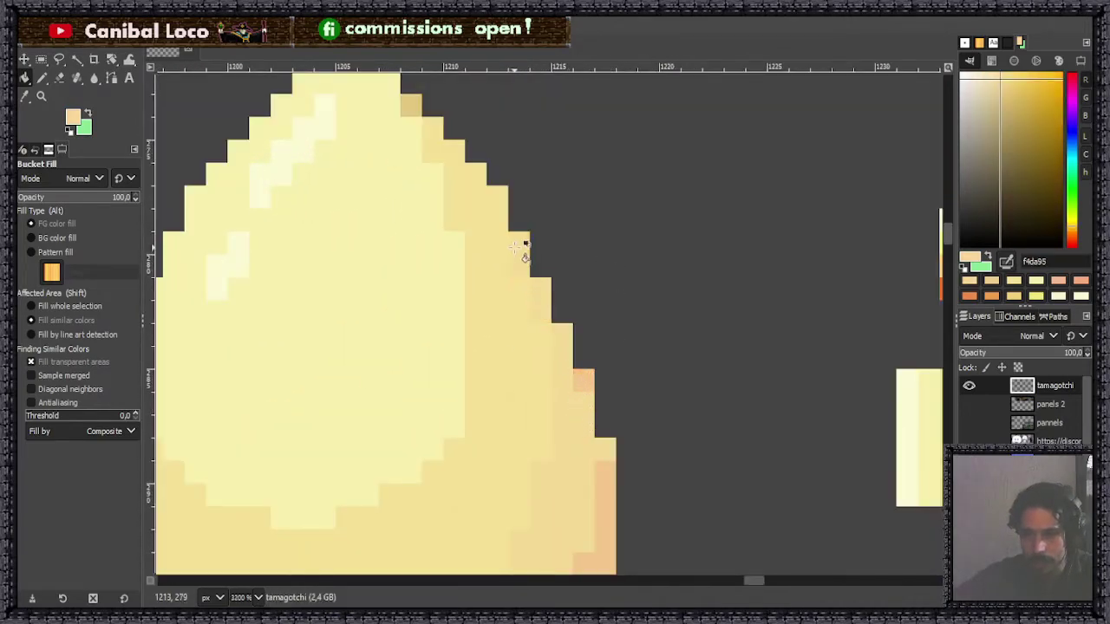
left_click(450, 126, "ctrl")
left_click(413, 106)
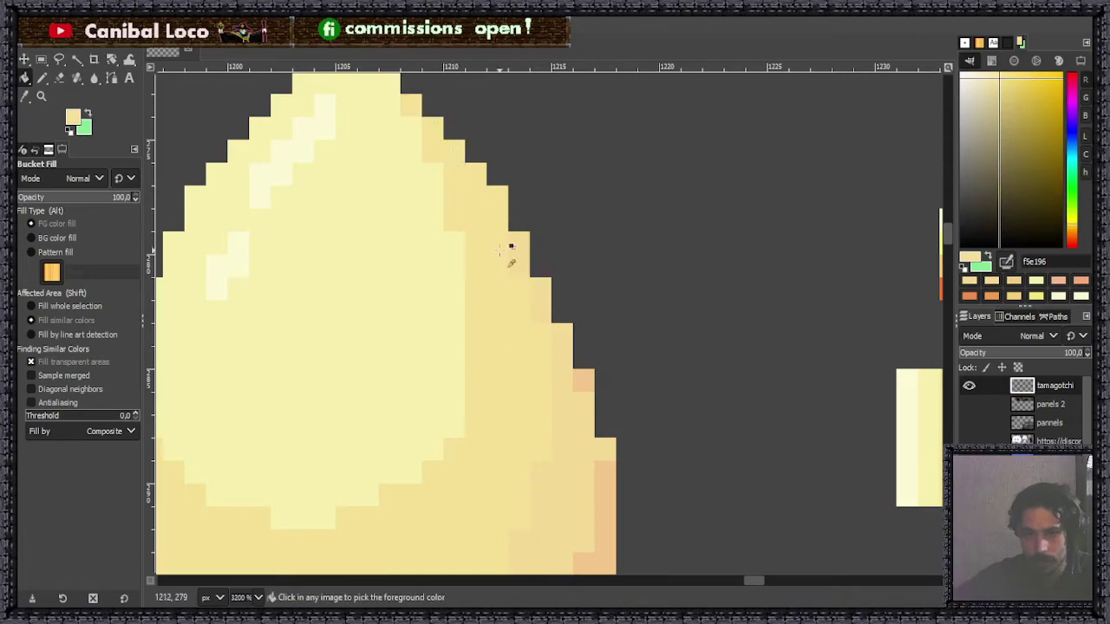
scroll(510, 248, "down", 4)
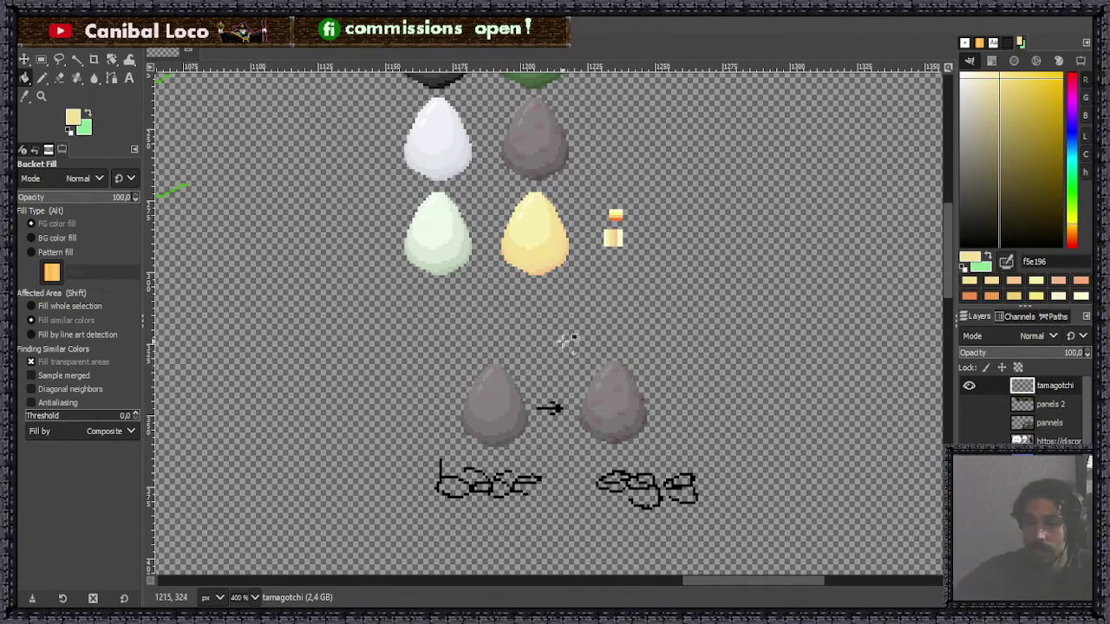
Set the pencil's opacity to 100 and paint a small solid f5e196 patch below the palette block.
scroll(540, 238, "up", 4)
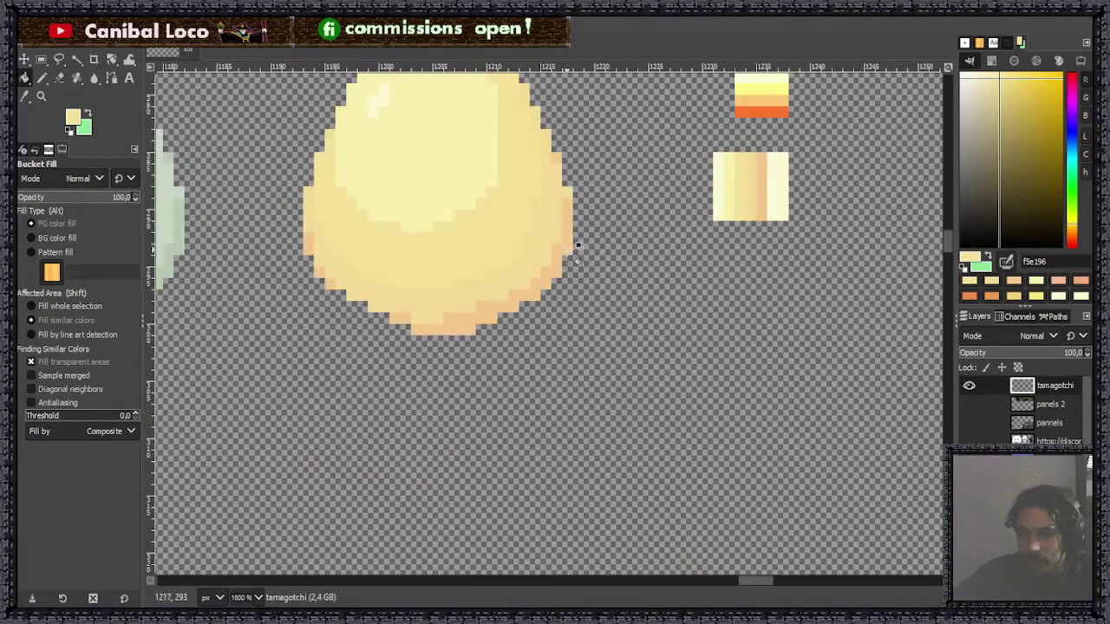
key("n")
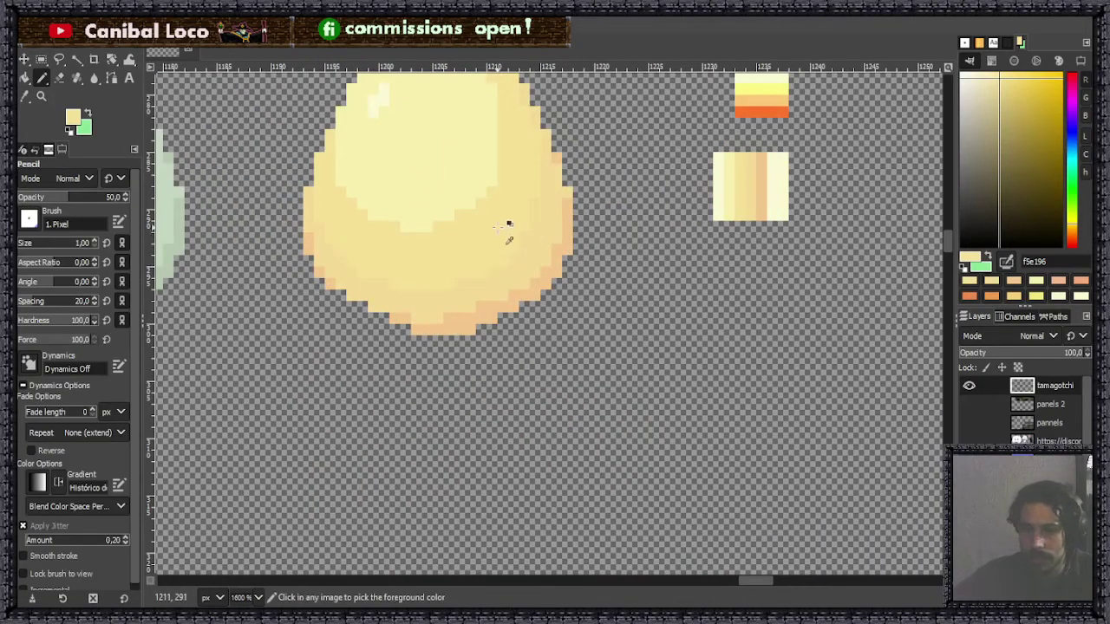
left_click_drag(713, 263, 718, 275)
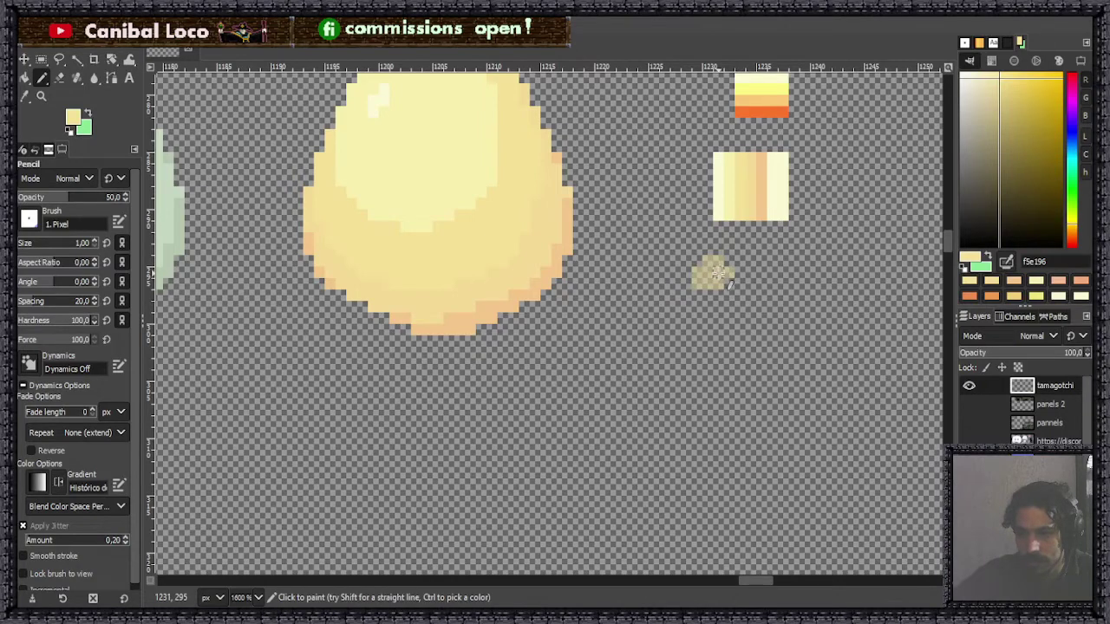
left_click_drag(76, 201, 132, 200)
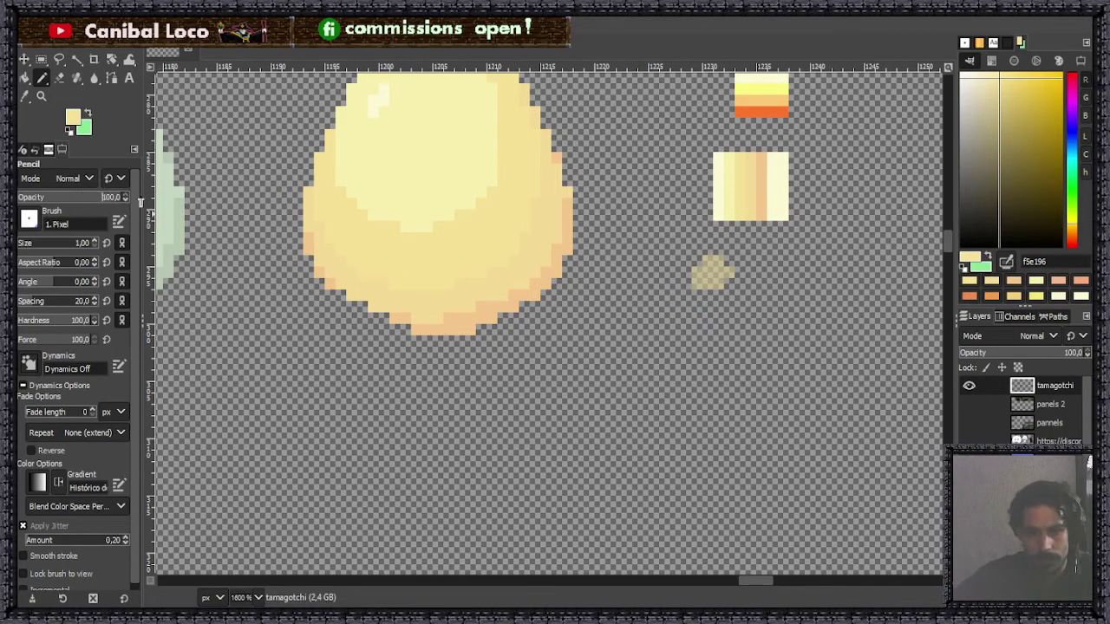
mouse_move(749, 274)
left_mouse_down()
mouse_move(693, 278)
mouse_move(707, 271)
left_mouse_up()
key("ctrl")
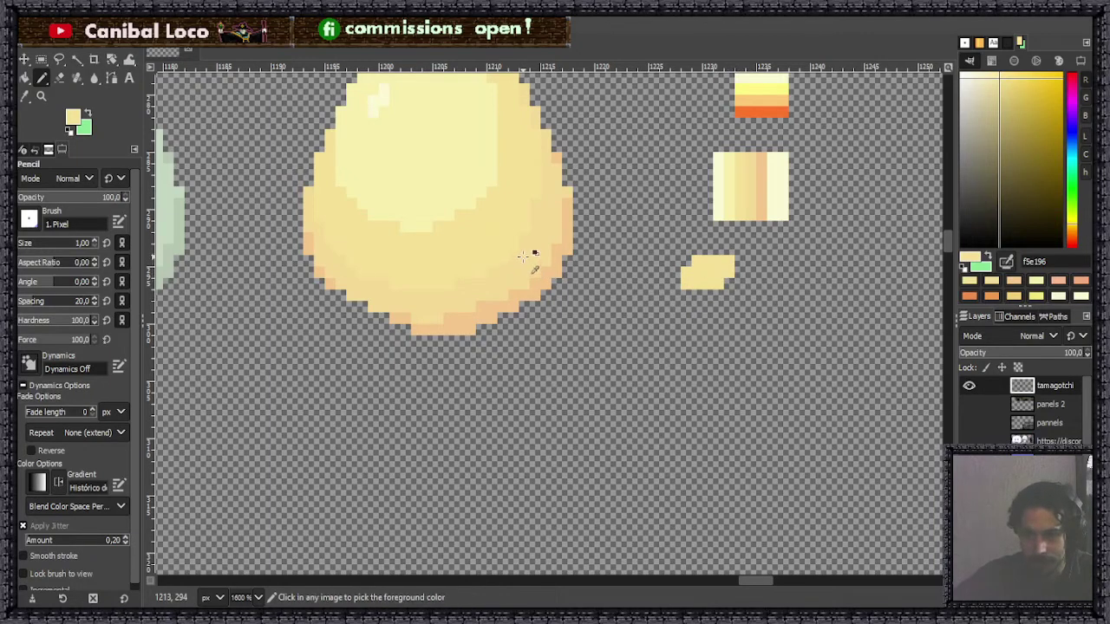
Pencil an f4c78c patch, sampled from the egg's outer shadow, against the right side of the yellow patch.
left_click(564, 271, "ctrl")
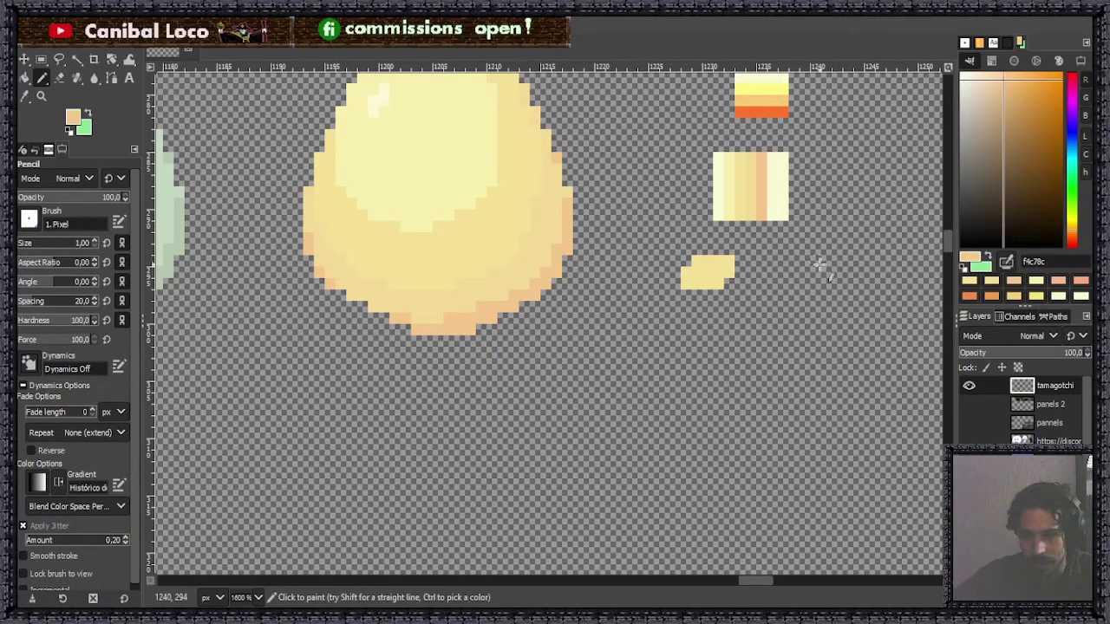
scroll(806, 273, "up", 3)
scroll(758, 282, "up", 1)
mouse_move(564, 213)
left_mouse_down()
mouse_move(569, 287)
mouse_move(613, 206)
mouse_move(661, 296)
mouse_move(531, 305)
mouse_move(631, 314)
left_mouse_up()
scroll(628, 282, "down", 2)
scroll(627, 282, "up", 3)
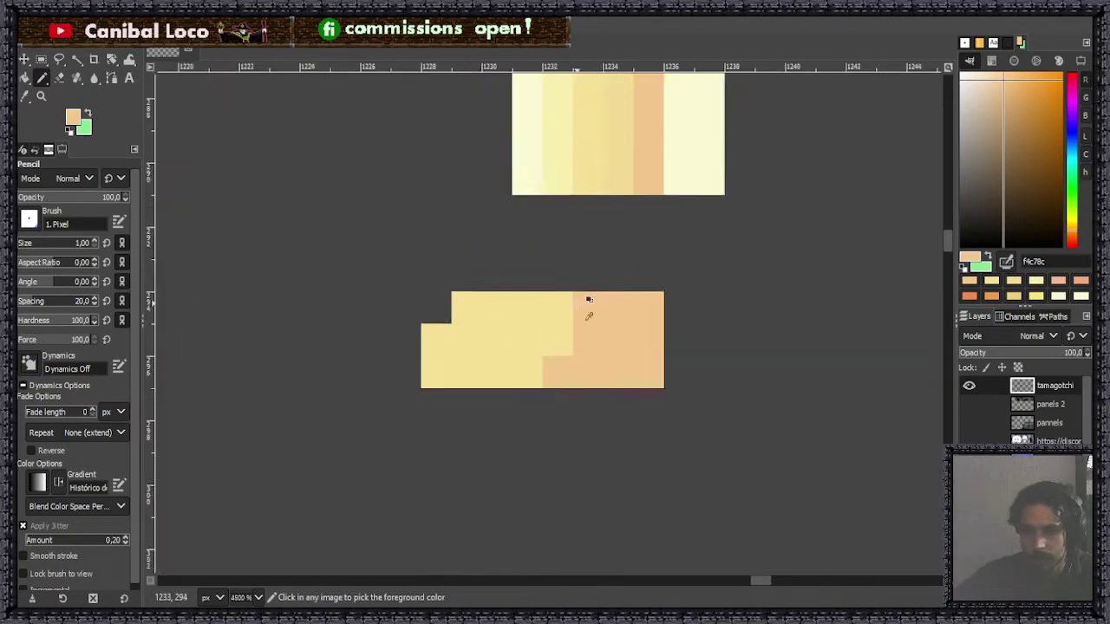
scroll(609, 329, "down", 3)
scroll(603, 384, "up", 1)
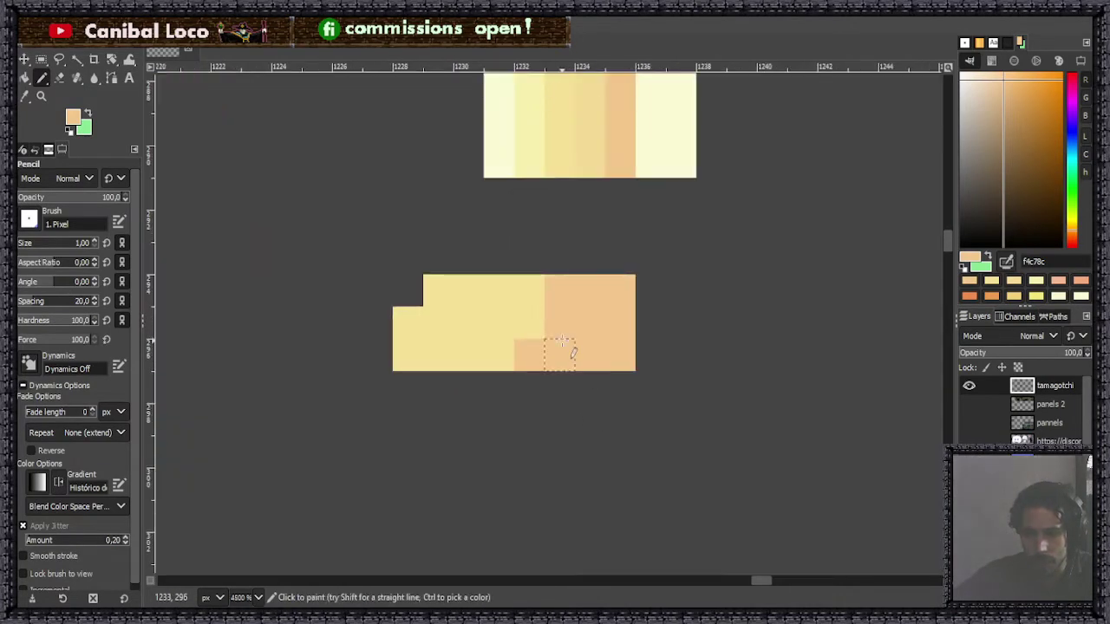
Draw a one-pixel-high test strip about 15 pixels long below the patches in f5e196, with its last five pixels in f4c78c.
left_click(486, 351, "ctrl")
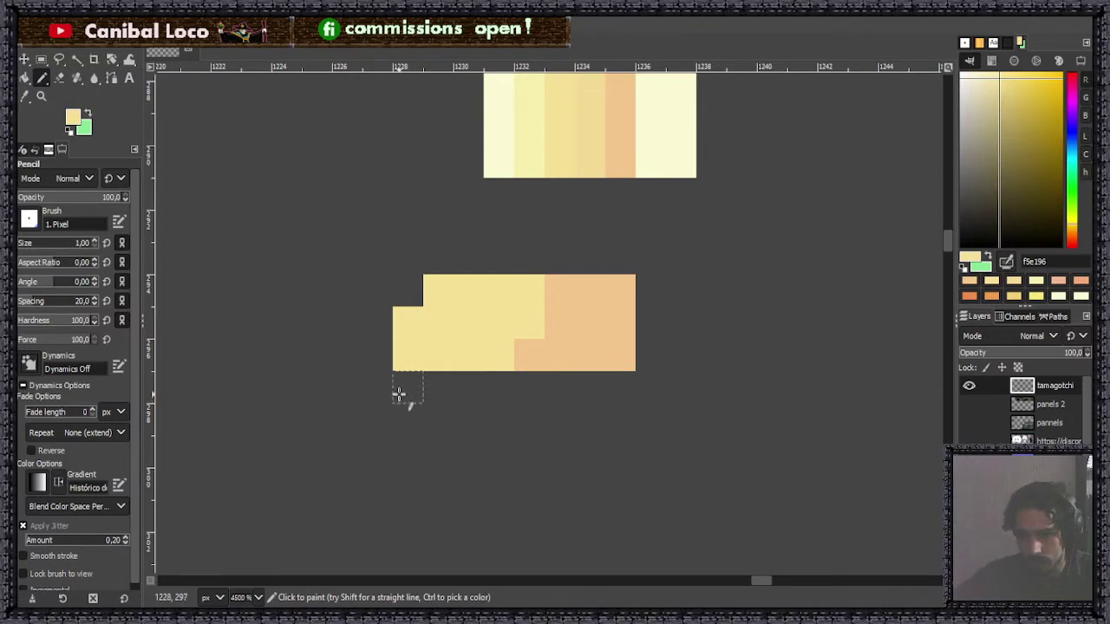
left_click_drag(352, 442, 757, 466)
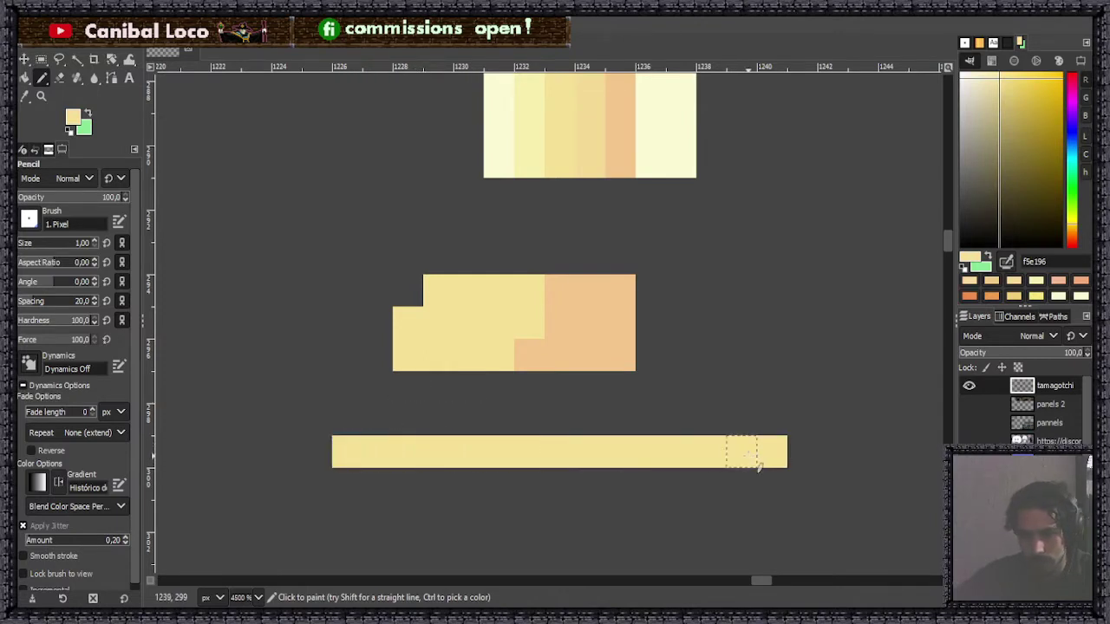
left_click(601, 347, "ctrl")
left_click_drag(651, 451, 787, 468)
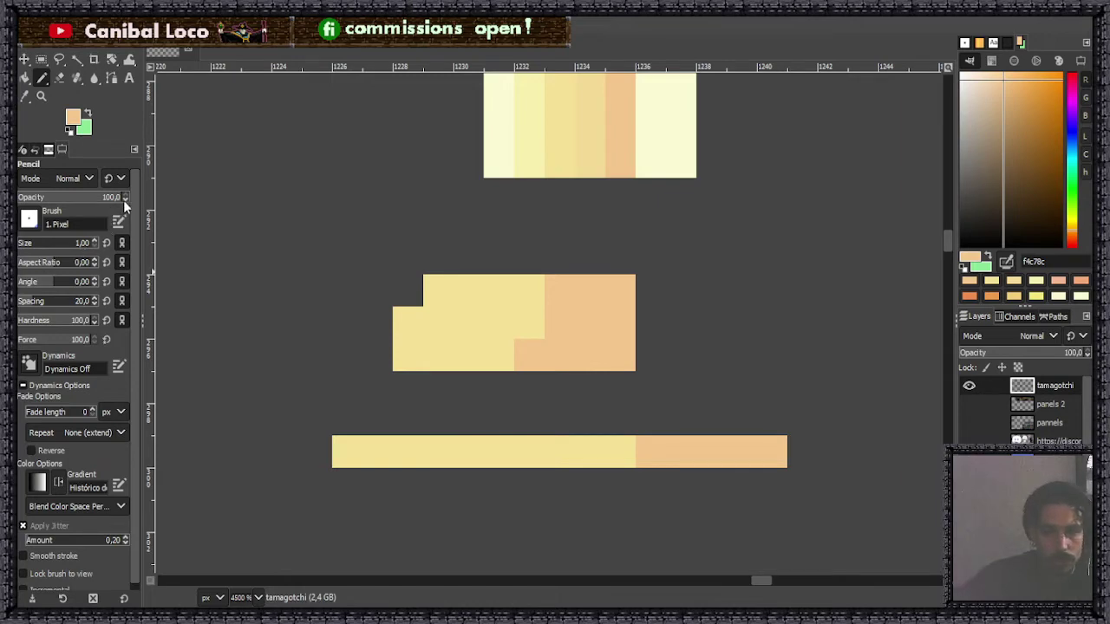
Set the pencil's opacity to 50 and paint f4c78c over the five yellow strip pixels beside the peach end, undoing any stray pixel.
scroll(123, 201, "down", 19)
scroll(123, 200, "down", 13)
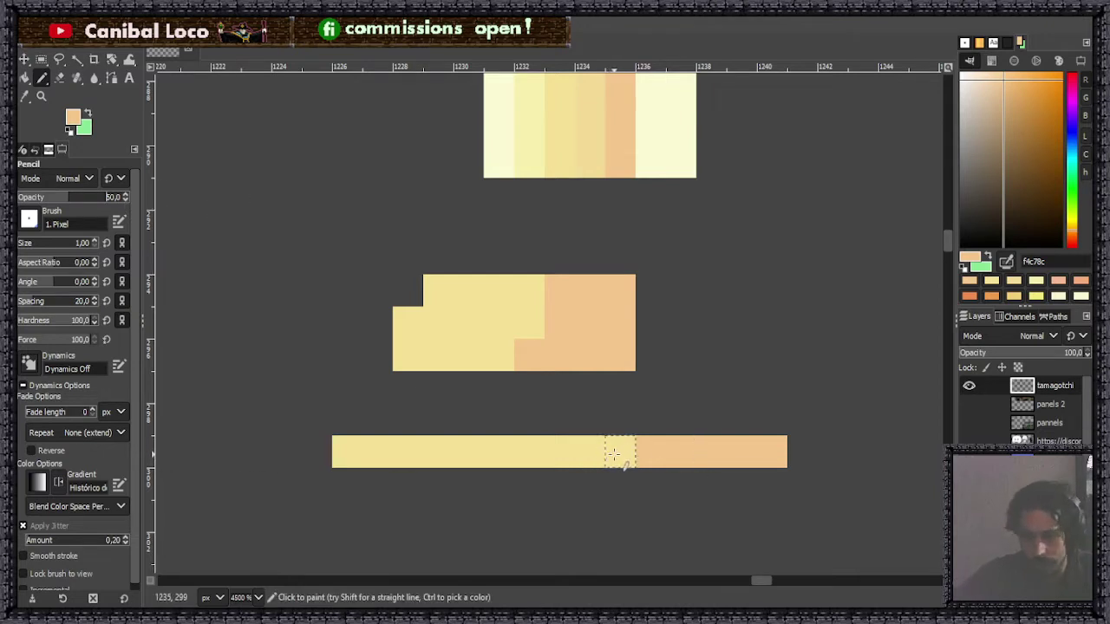
left_click_drag(621, 450, 500, 452)
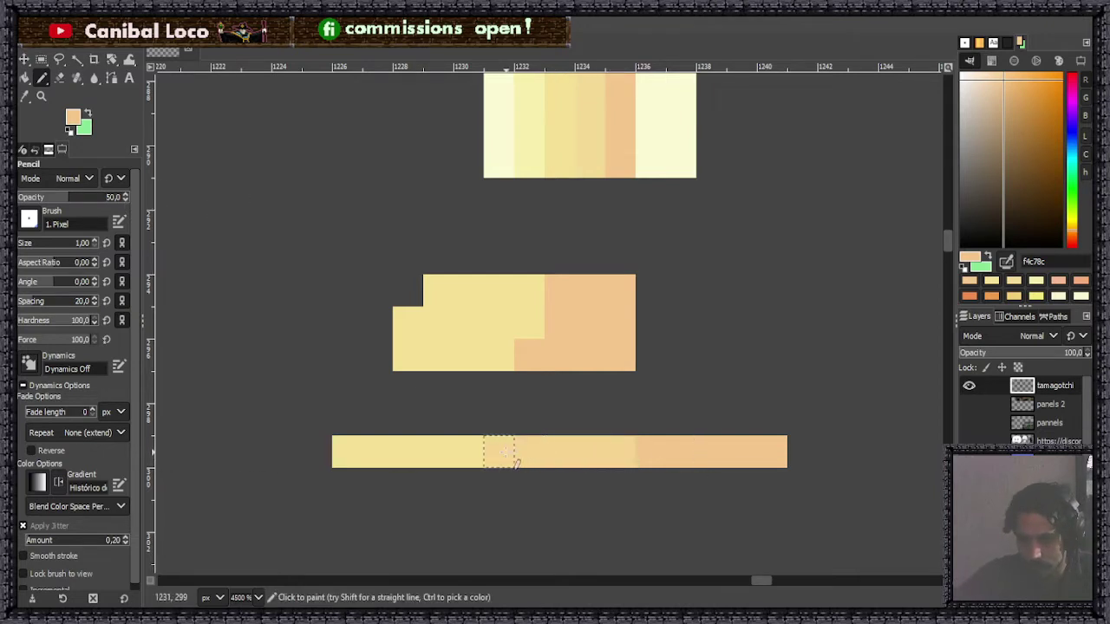
left_click(590, 193)
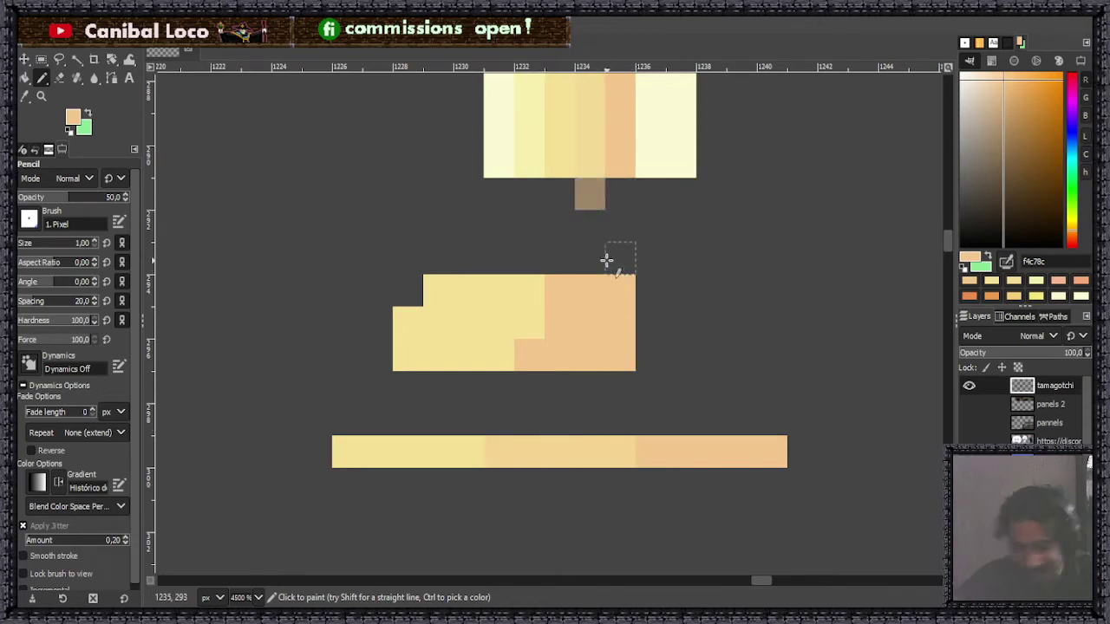
key("ctrl+z")
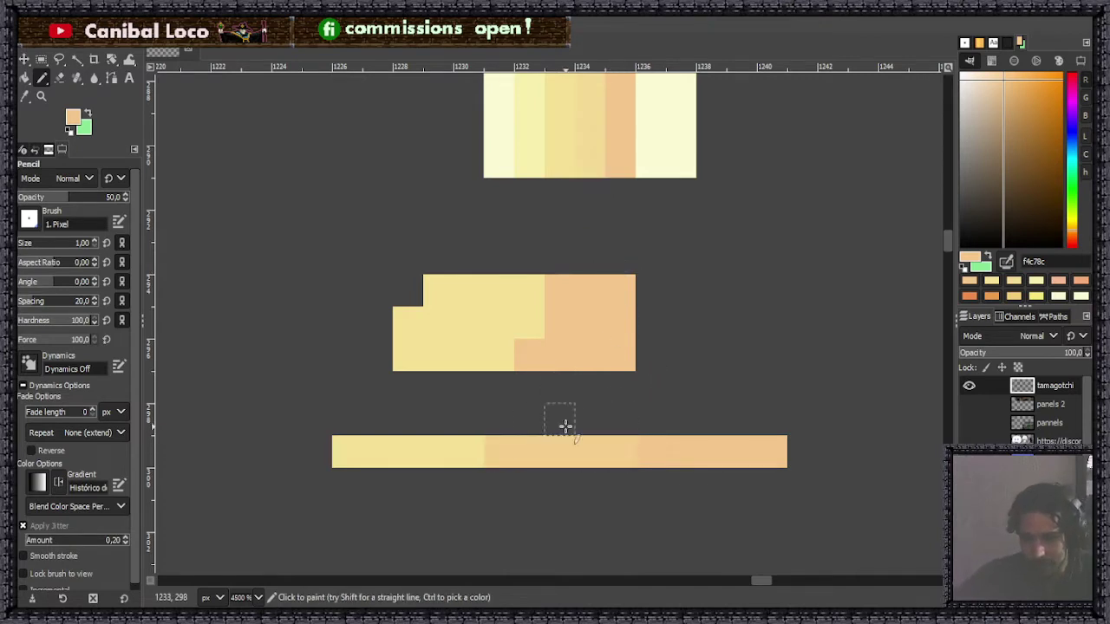
Compare the egg's shading with the test strip by sampling the f4da95 shadow band and the strip's blended f4ce8e section.
scroll(827, 456, "down", 4)
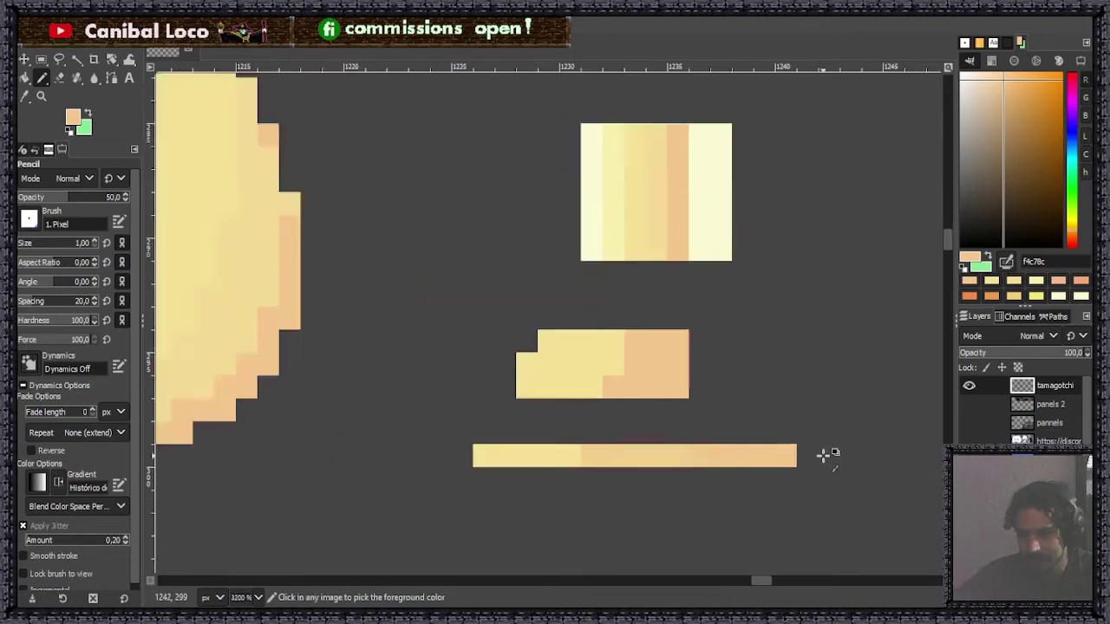
scroll(837, 438, "up", 3)
scroll(837, 438, "up", 2)
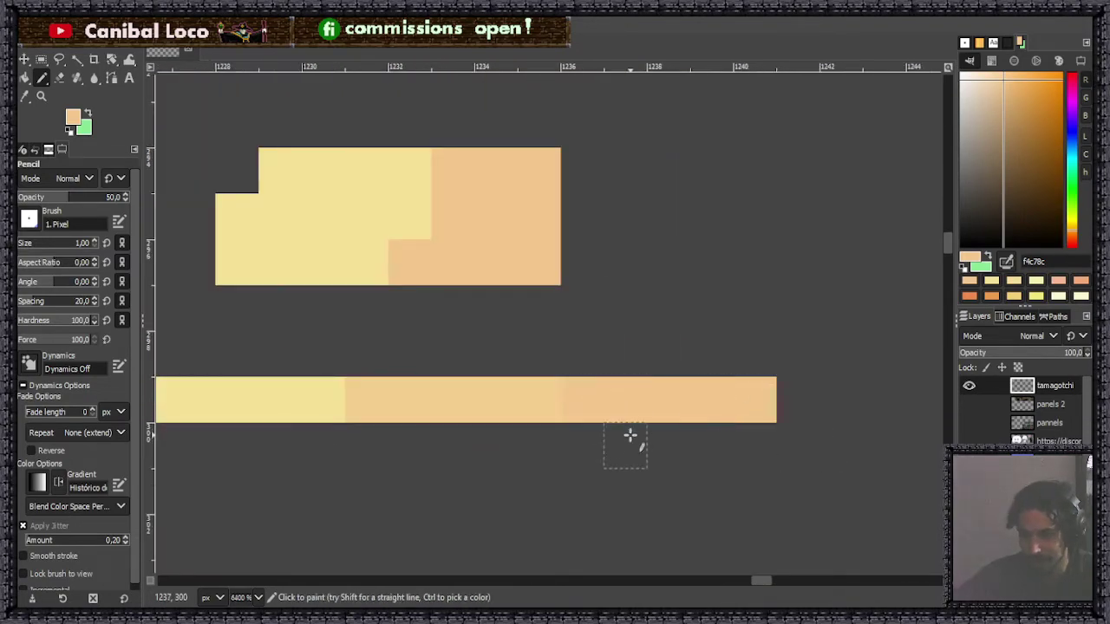
scroll(629, 439, "down", 3)
scroll(616, 399, "down", 3)
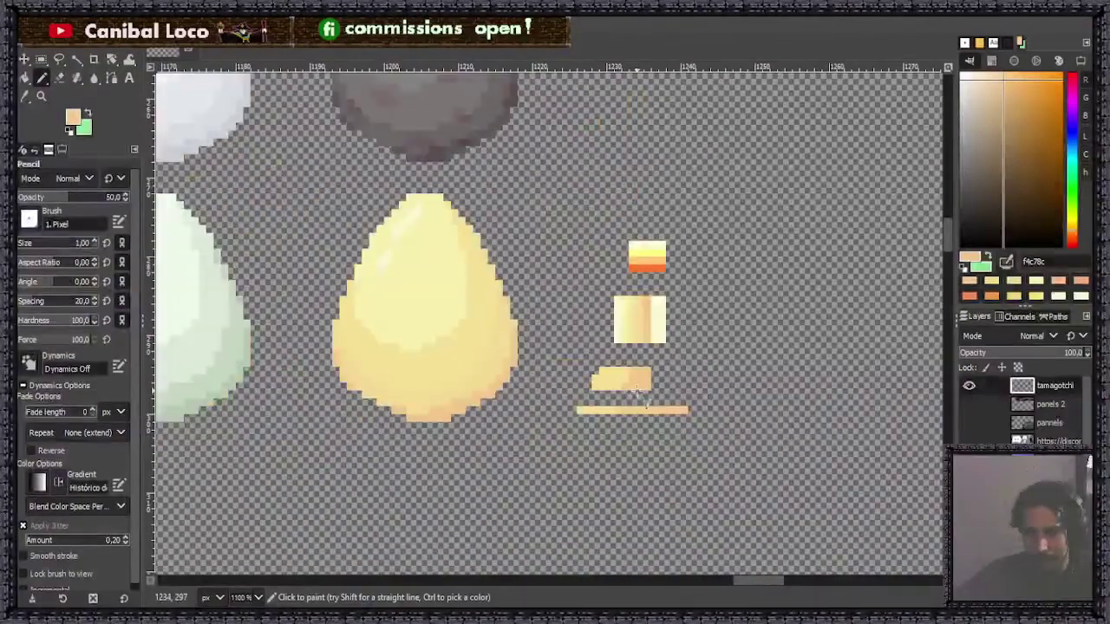
scroll(615, 399, "up", 2)
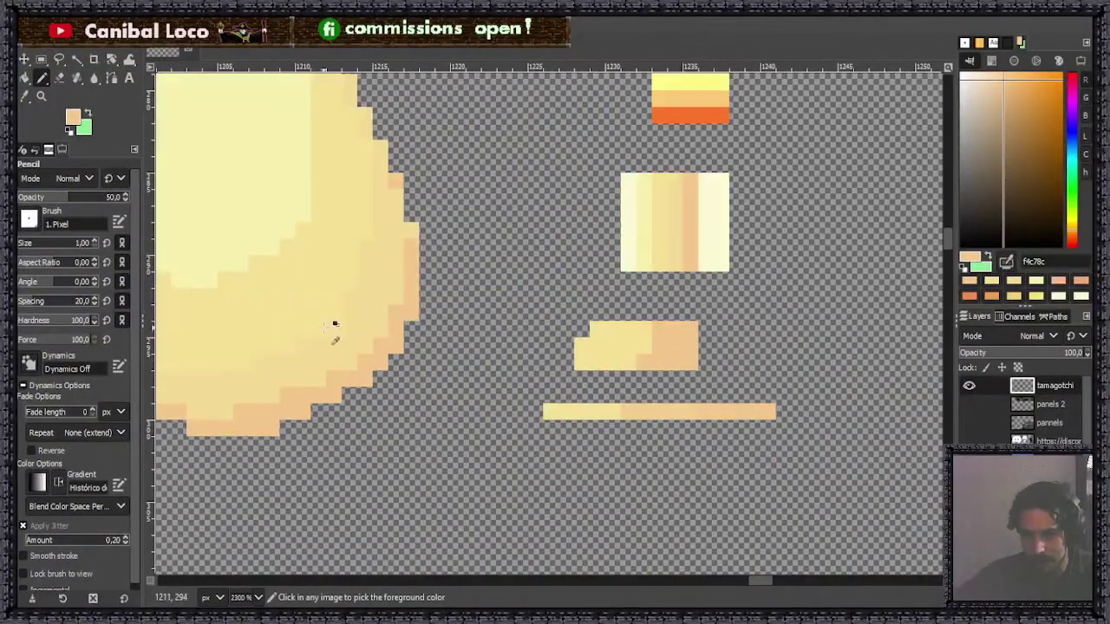
left_click(386, 309, "ctrl")
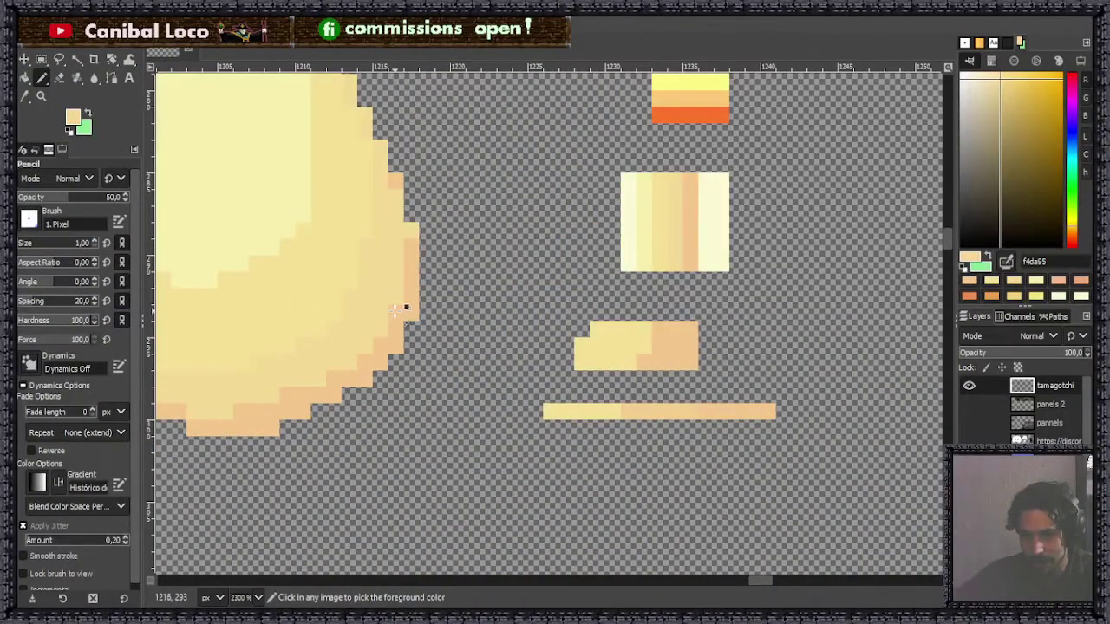
left_click(662, 408, "ctrl")
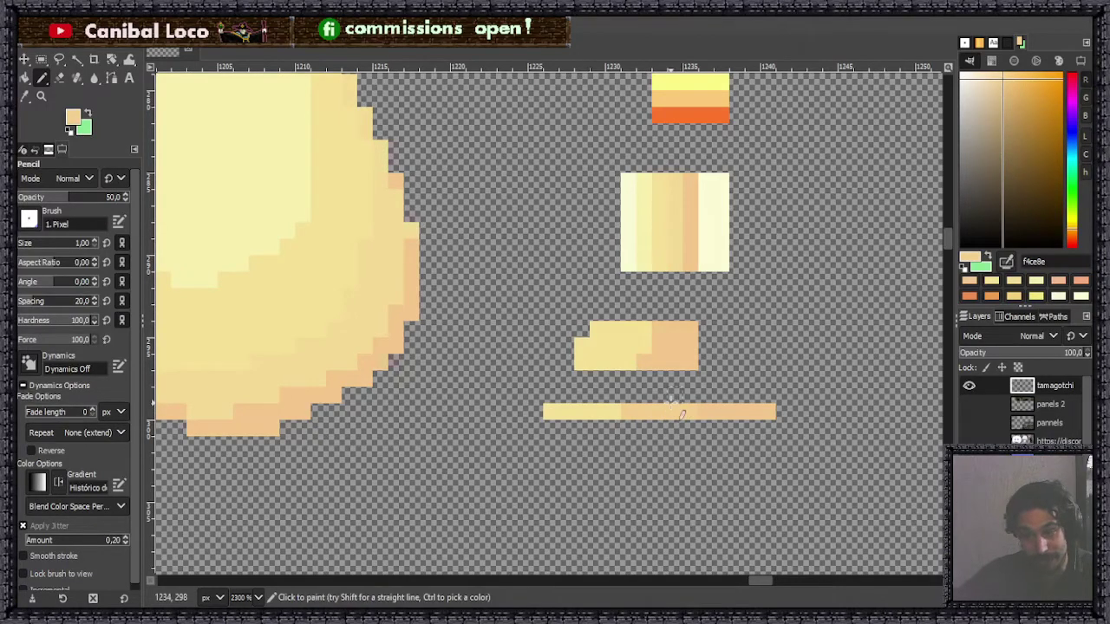
scroll(685, 406, "up", 3)
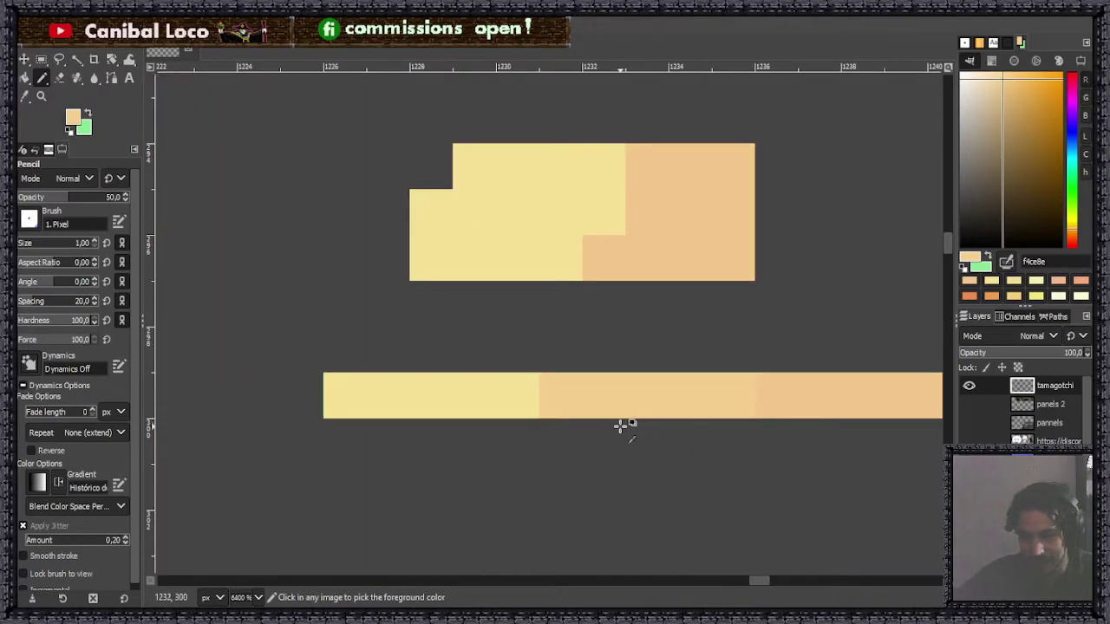
scroll(568, 441, "down", 4)
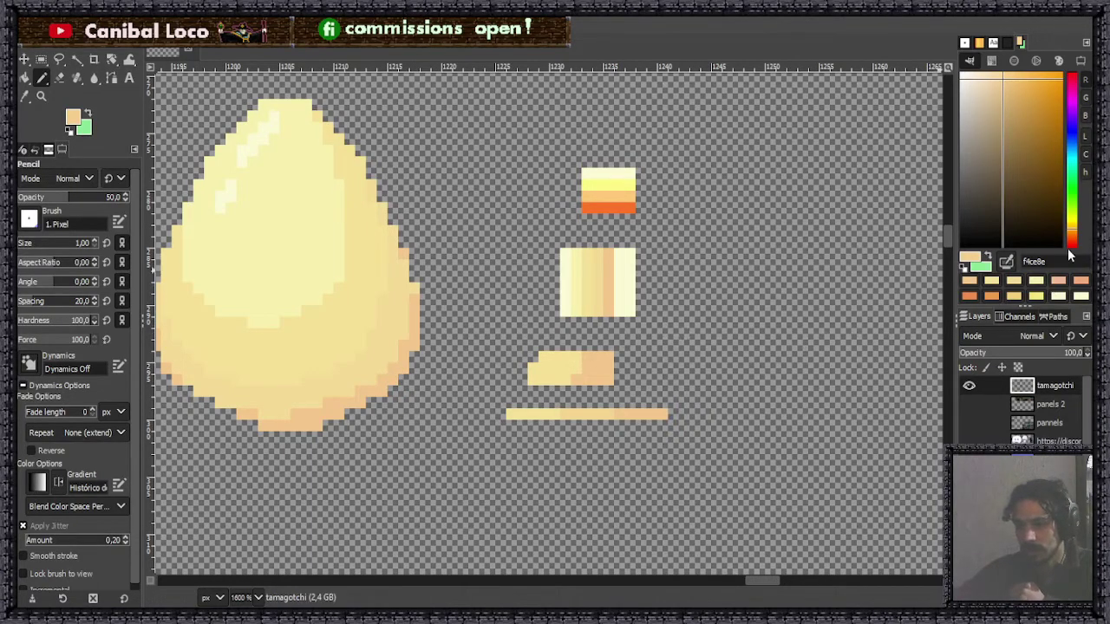
Shift the foreground colour's hue toward orange and make it more saturated and slightly darker, to e7863a.
left_click_drag(1073, 238, 1073, 237)
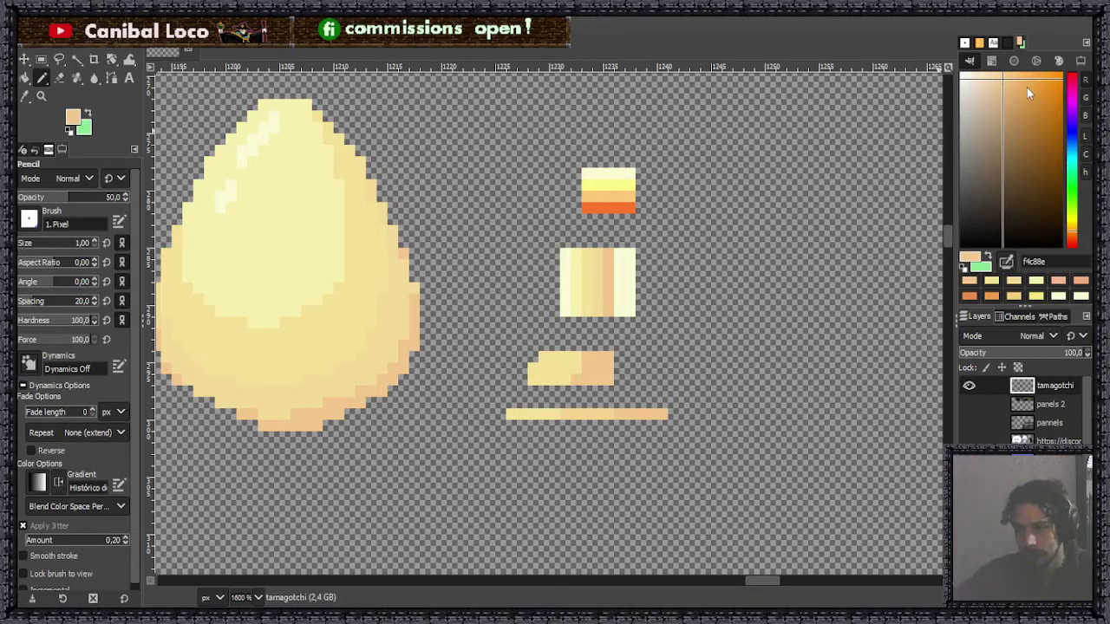
left_click_drag(1072, 241, 1072, 243)
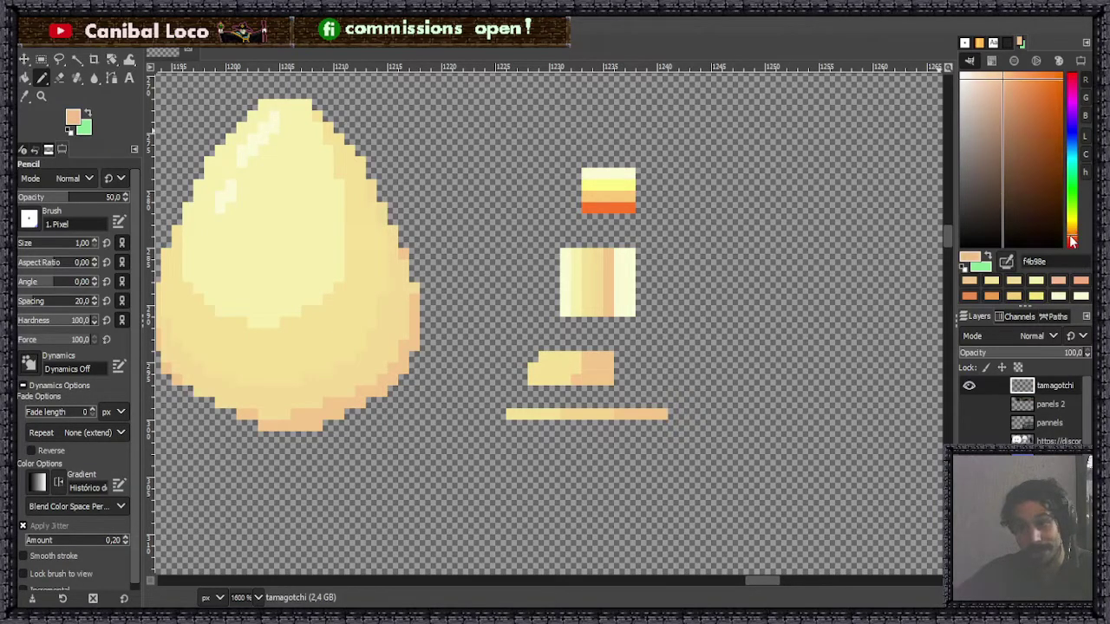
left_click_drag(1017, 106, 1027, 95)
left_click(1037, 88)
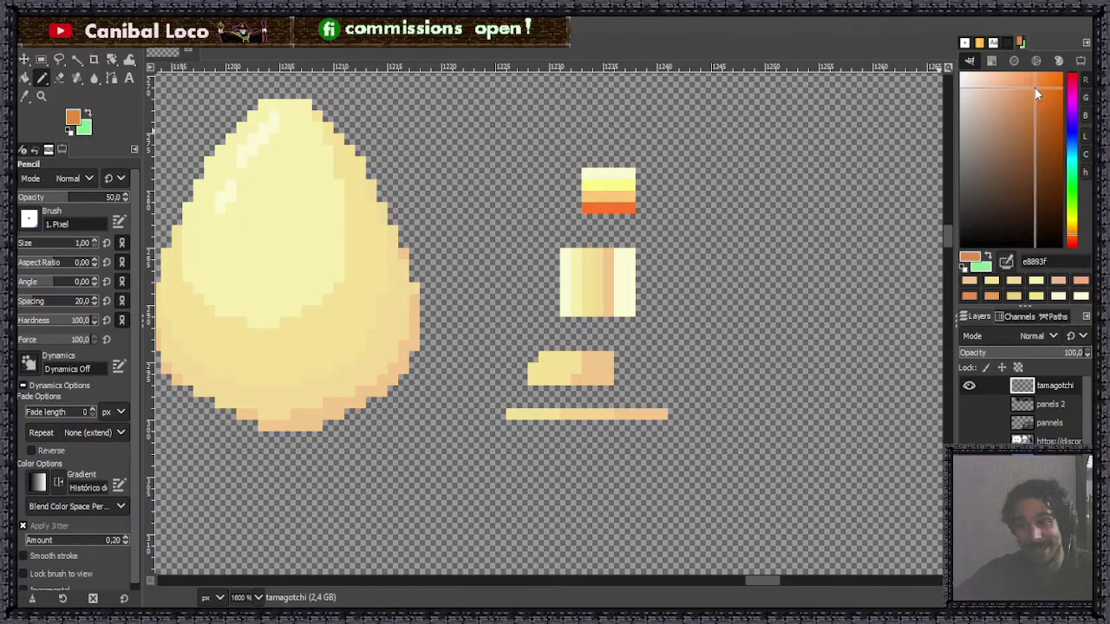
scroll(635, 407, "up", 4)
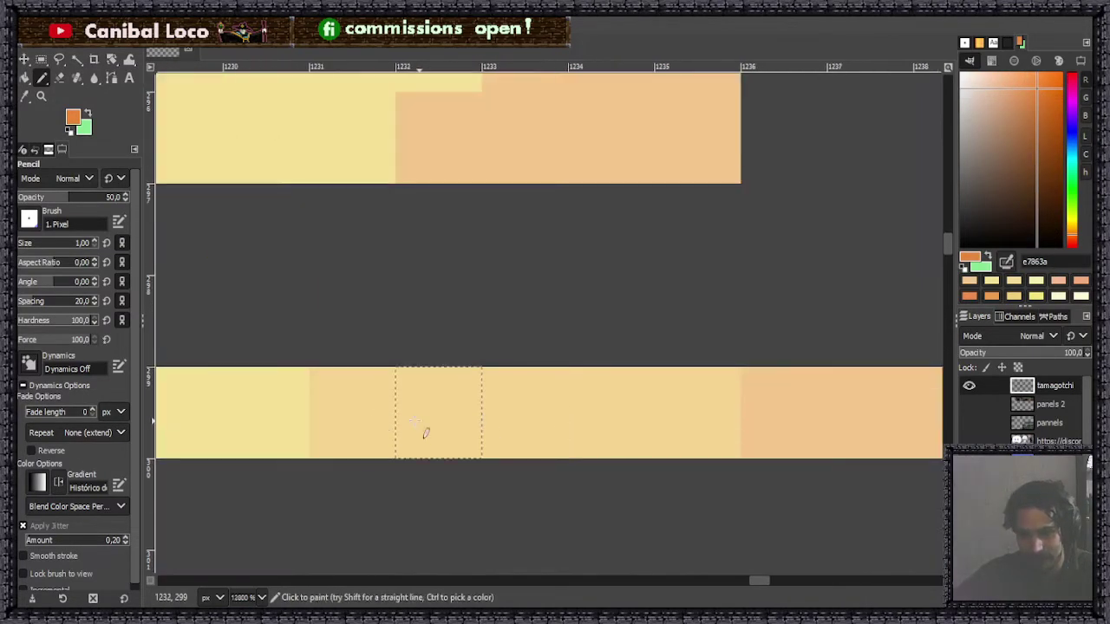
scroll(390, 424, "down", 2)
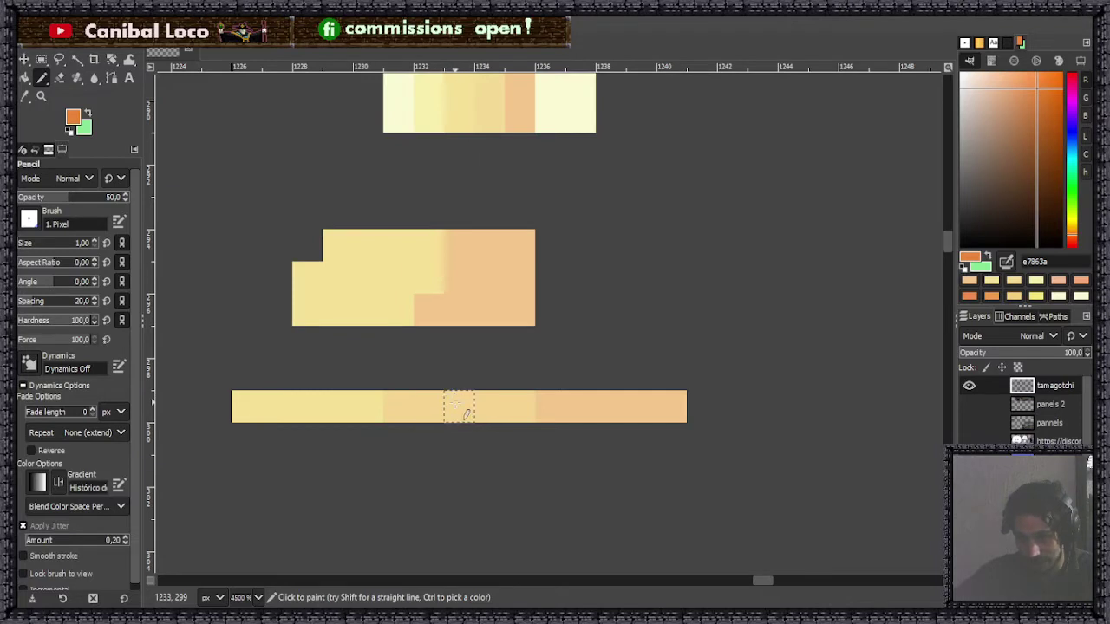
Try half-opacity tints of e7863a and the redder e7713a over the strip's peach end, undoing each.
left_click_drag(465, 408, 684, 404)
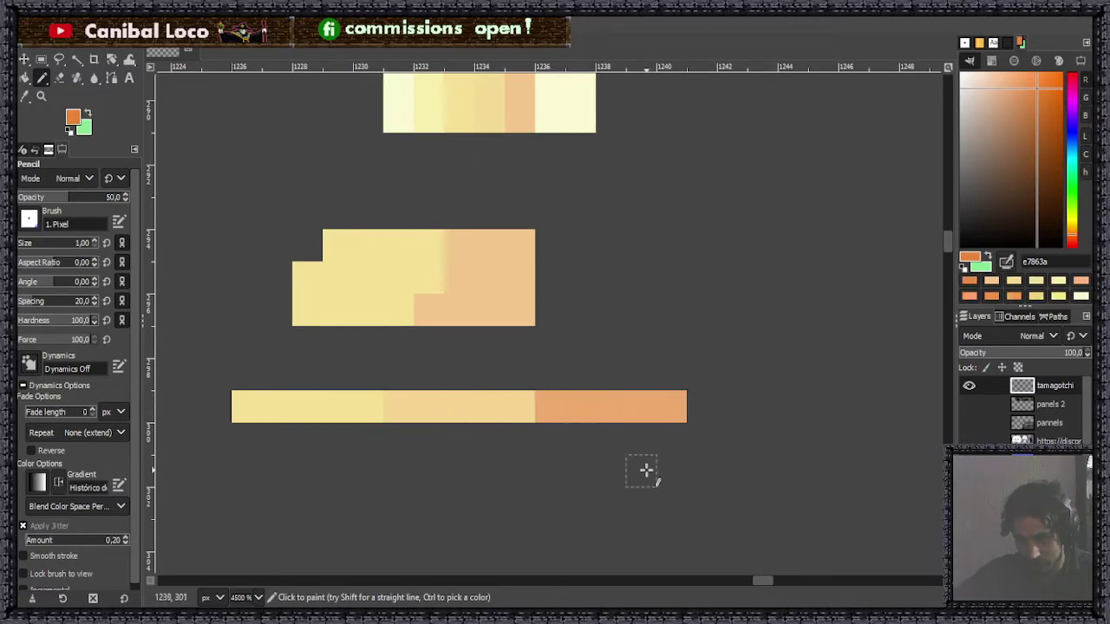
key("ctrl+z")
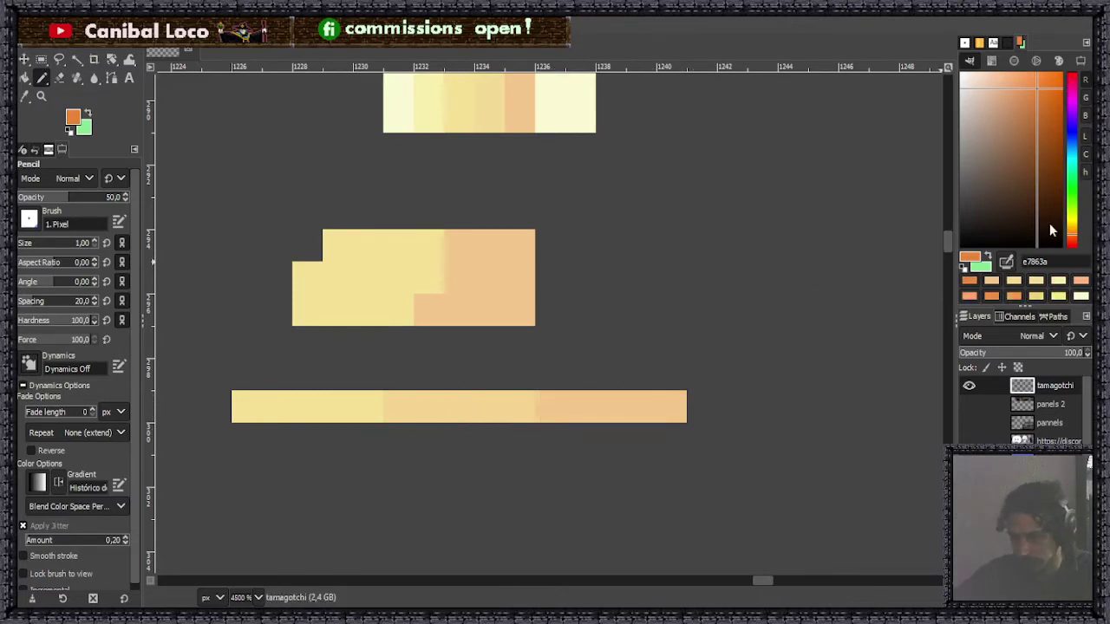
left_click_drag(1075, 242, 1073, 245)
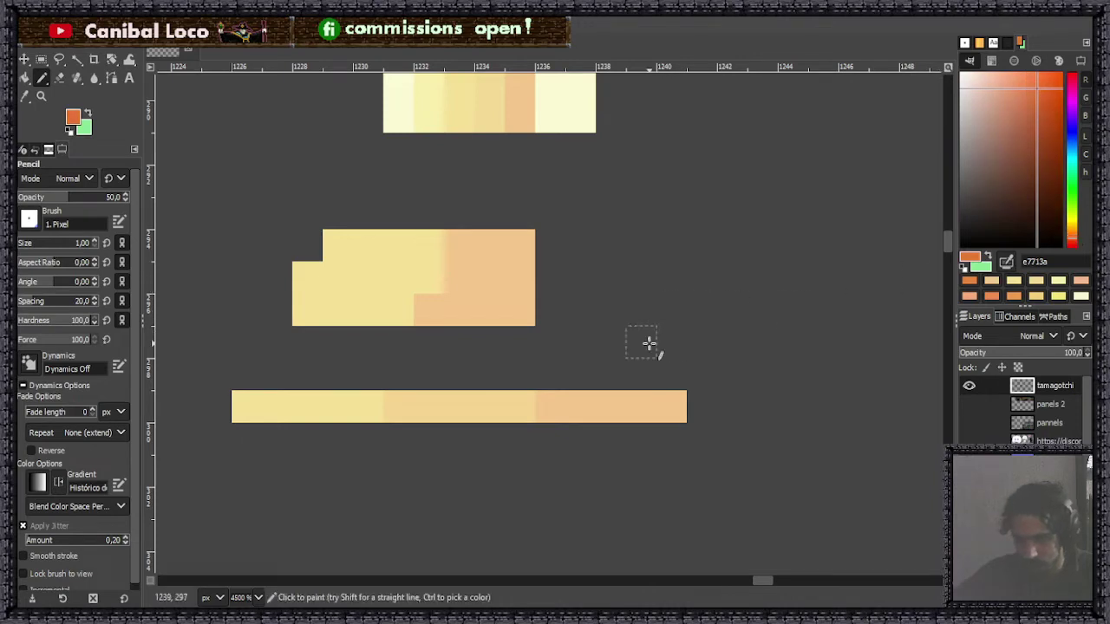
left_click_drag(557, 416, 677, 404)
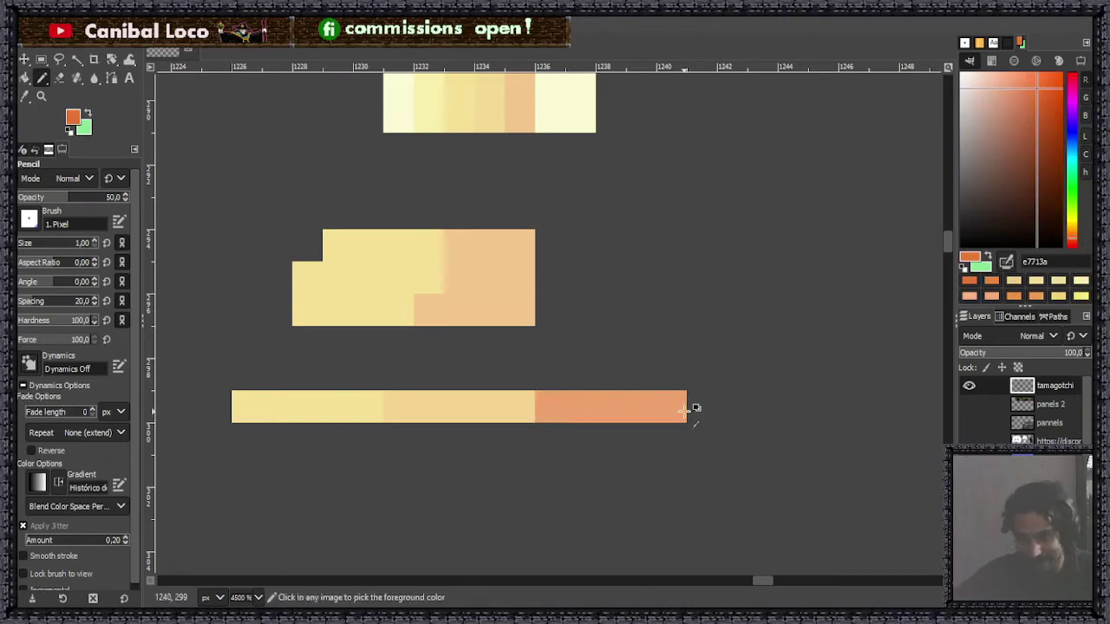
key("ctrl+z")
Erase the one-pixel-high test strip and the yellow-and-peach patch beneath the striped swatch, and save the image.
scroll(459, 407, "down", 2)
scroll(537, 379, "up", 3)
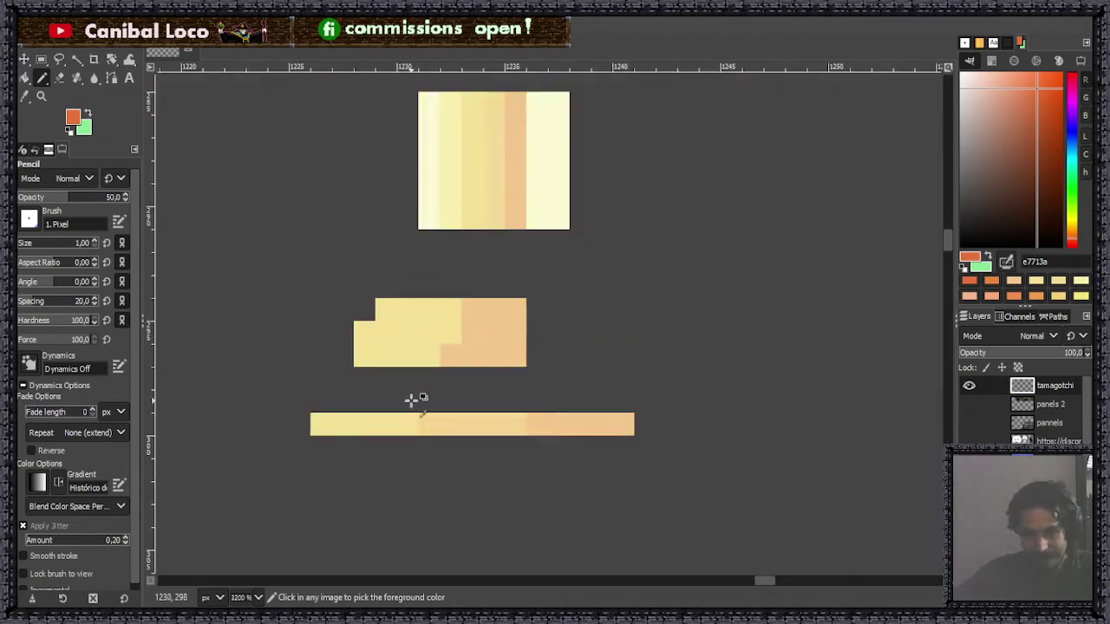
key("shift+e")
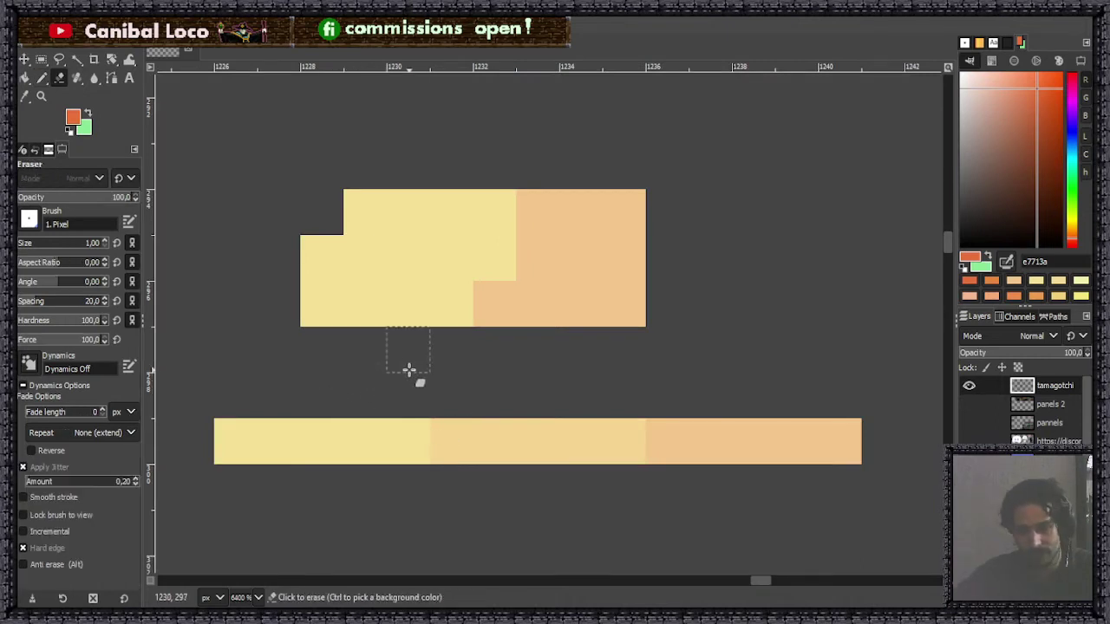
scroll(529, 358, "down", 1)
left_click_drag(317, 416, 769, 419)
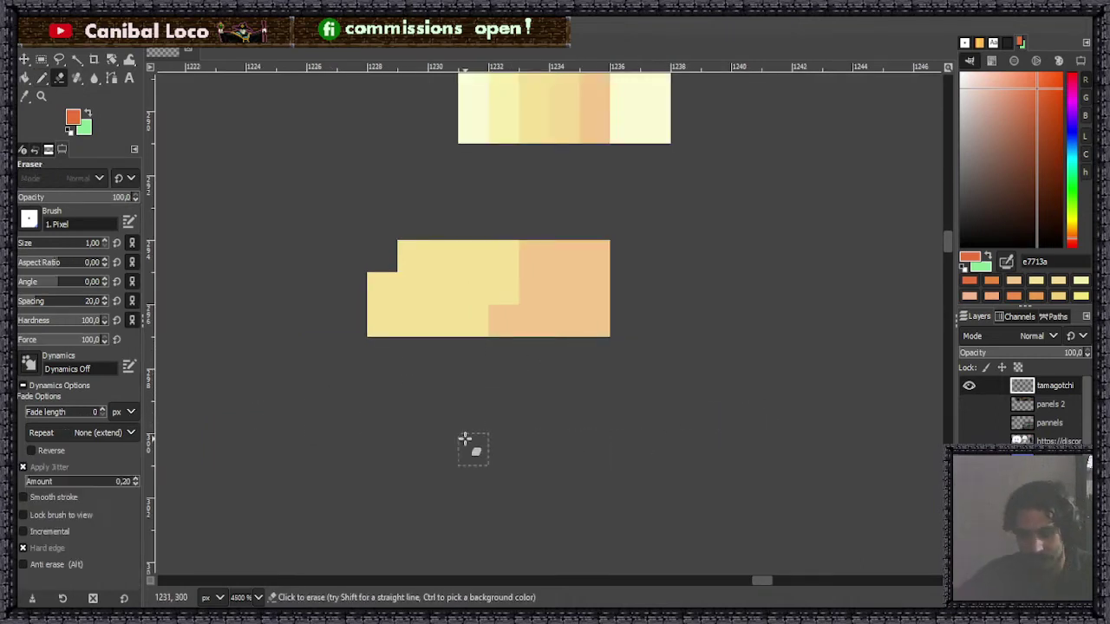
left_click_drag(354, 321, 621, 309)
left_click_drag(373, 288, 619, 271)
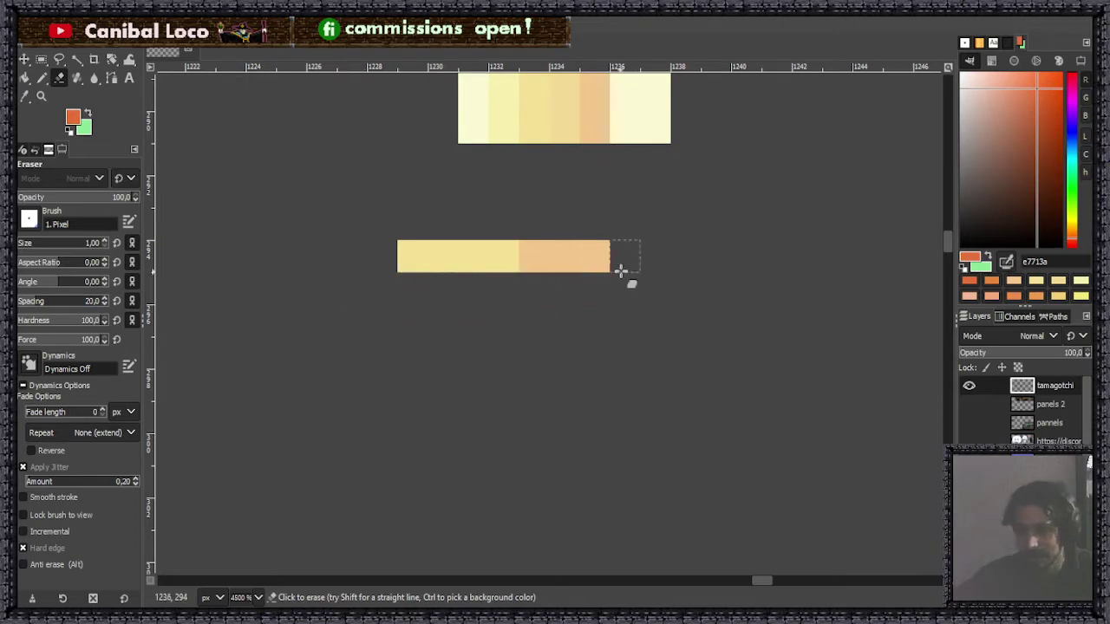
left_click_drag(400, 258, 639, 248)
key("n")
scroll(456, 359, "down", 5)
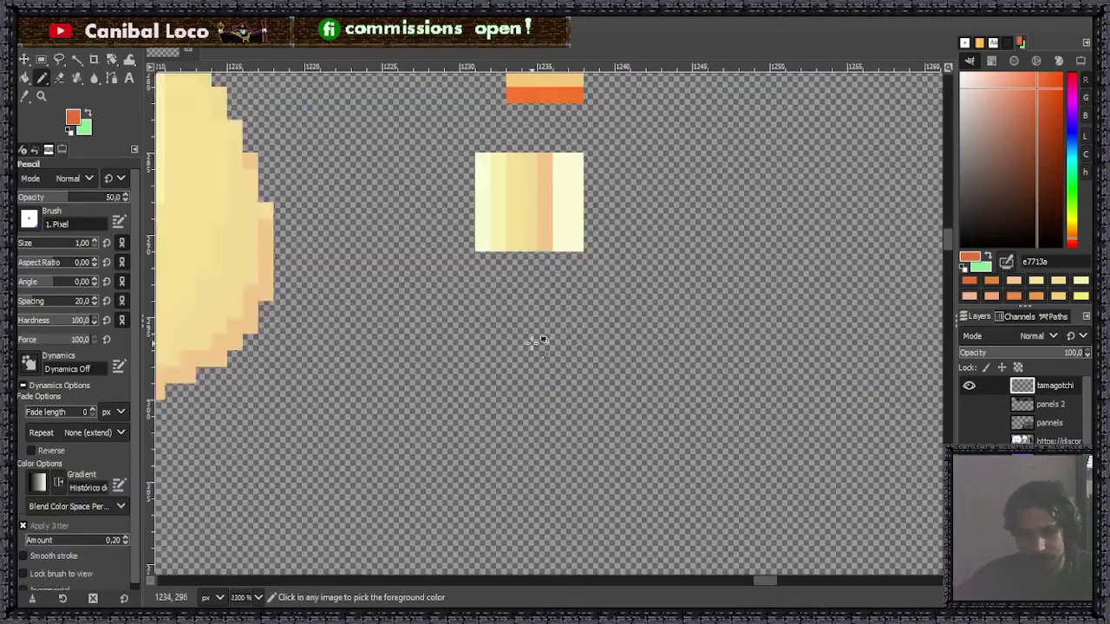
key("ctrl+s")
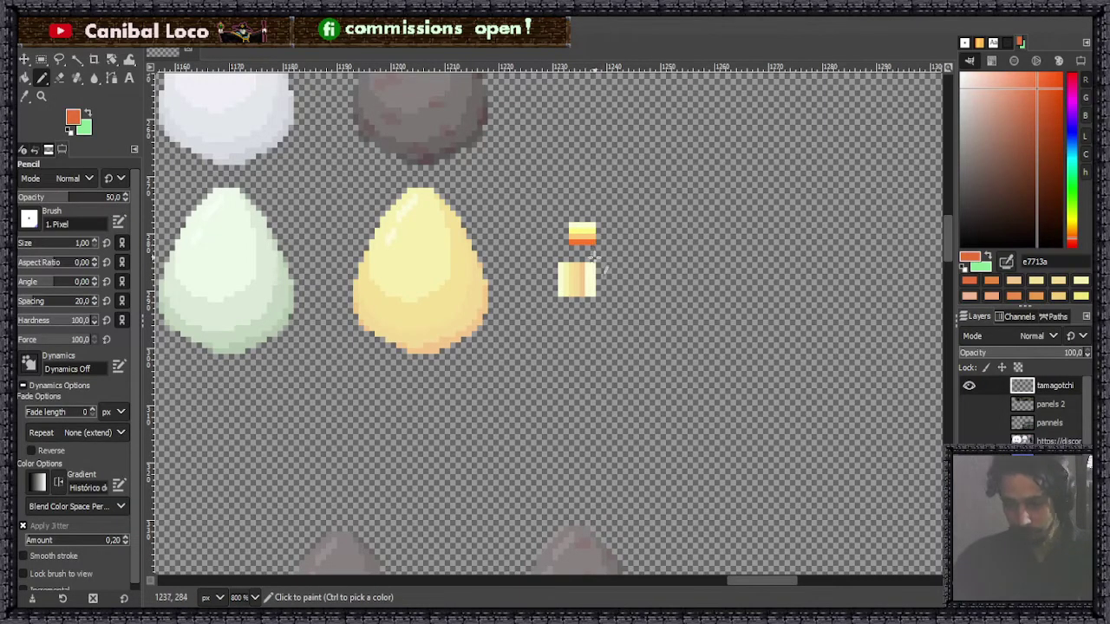
Erase the two cream columns beside the striped swatch's peach column and save the image.
scroll(594, 260, "up", 4)
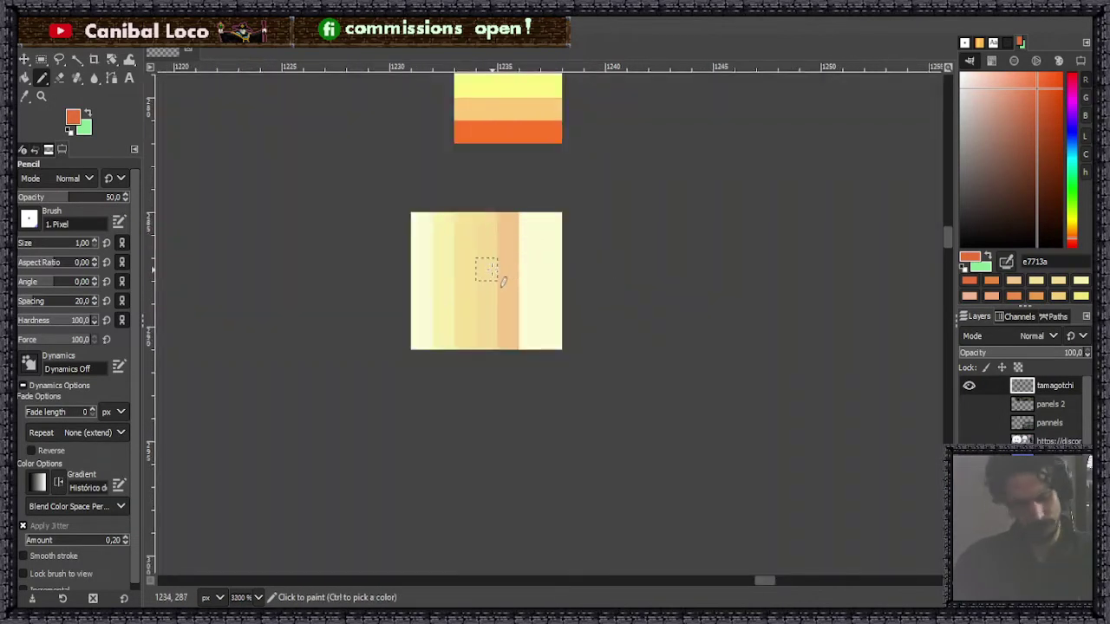
key("shift+e")
left_click_drag(529, 216, 529, 364)
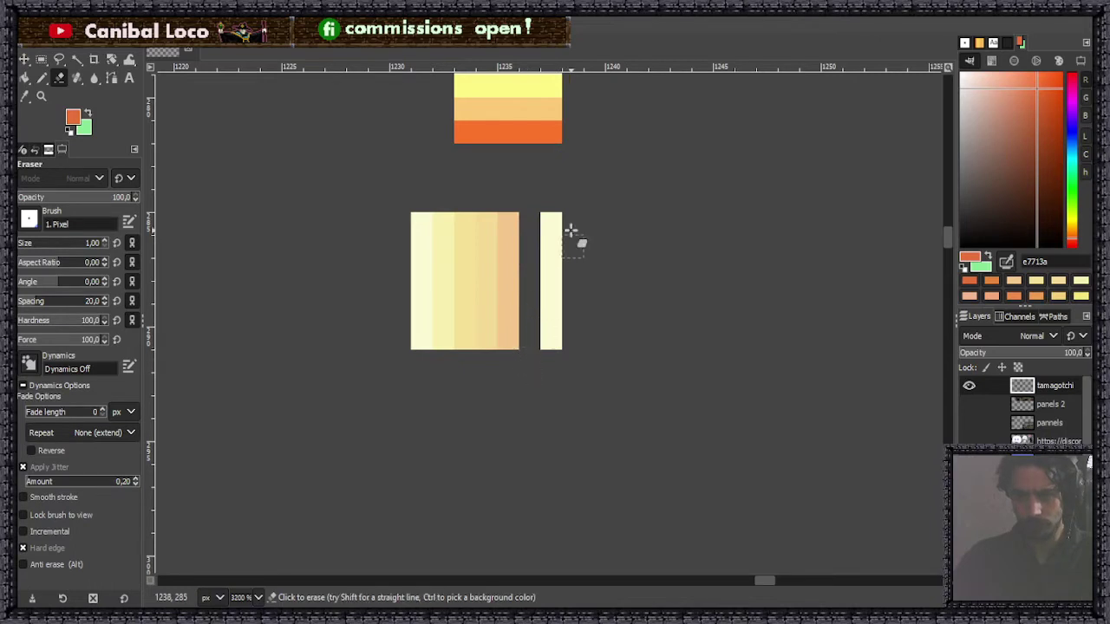
left_click_drag(571, 231, 560, 330)
left_click(555, 336)
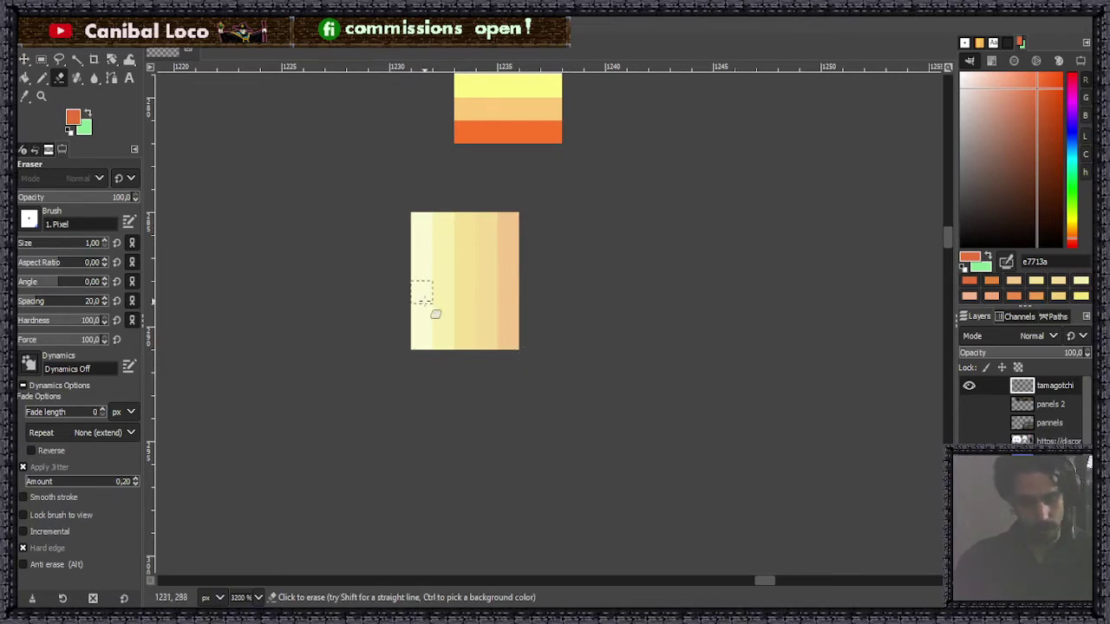
key("n")
key("ctrl+s")
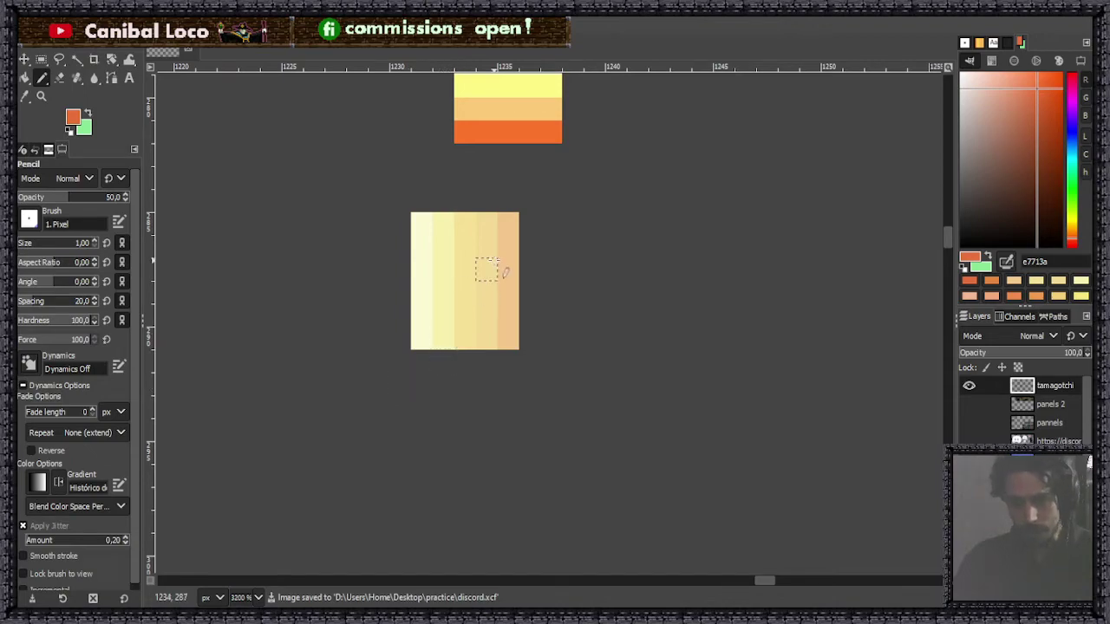
key("ctrl+s")
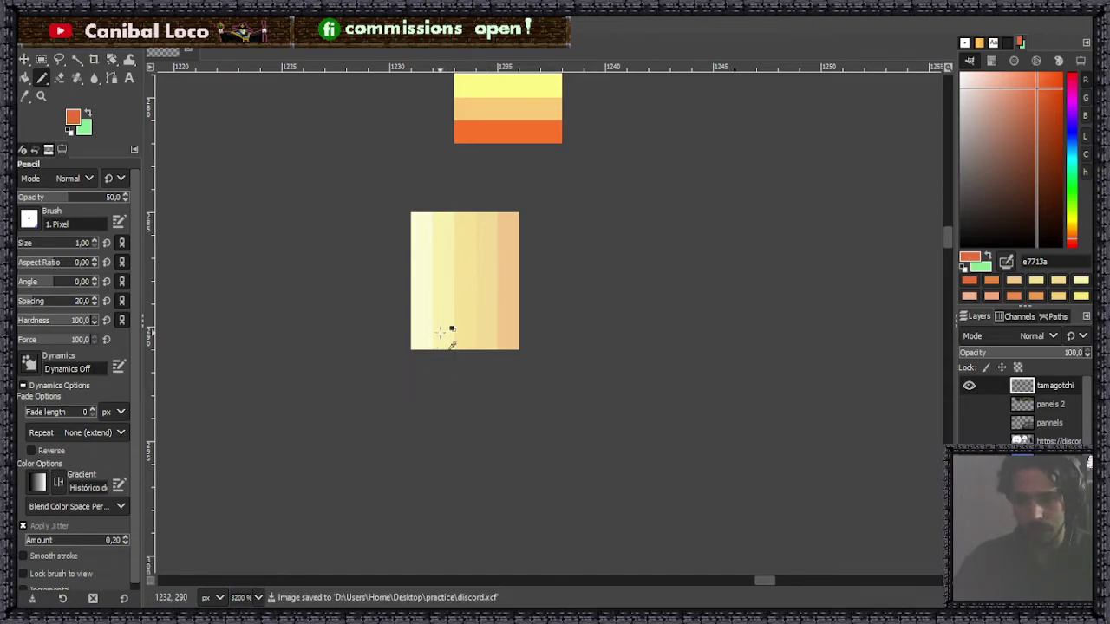
Set the pencil's opacity to 25 and paint ea5322 over the lowest pixels of the striped swatch's two darkest columns.
scroll(451, 329, "down", 3)
scroll(403, 325, "down", 5)
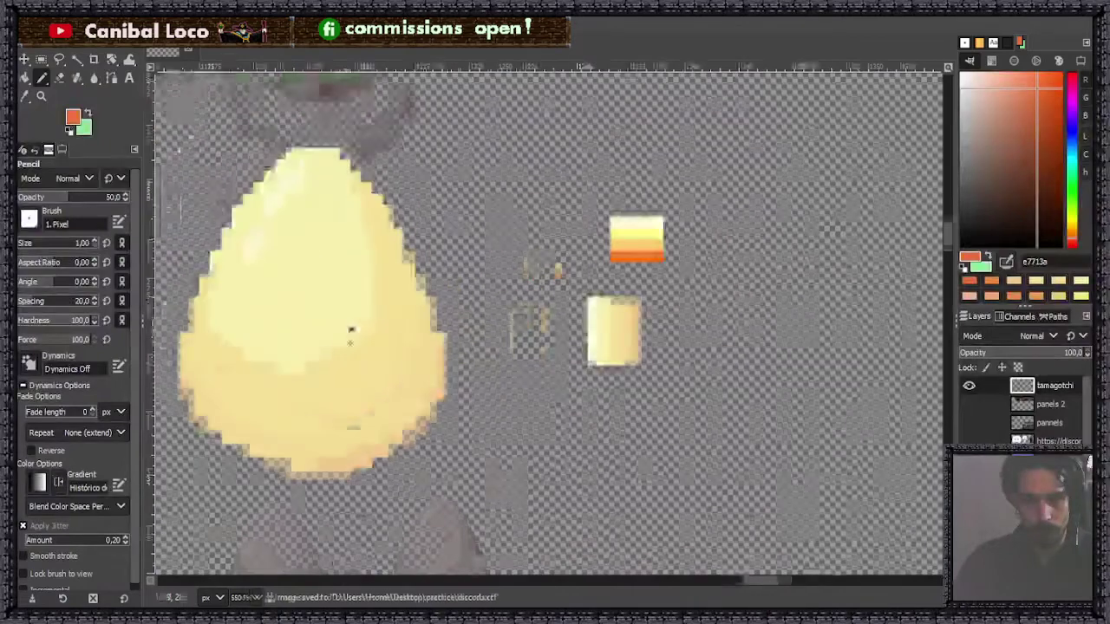
scroll(612, 255, "down", 1)
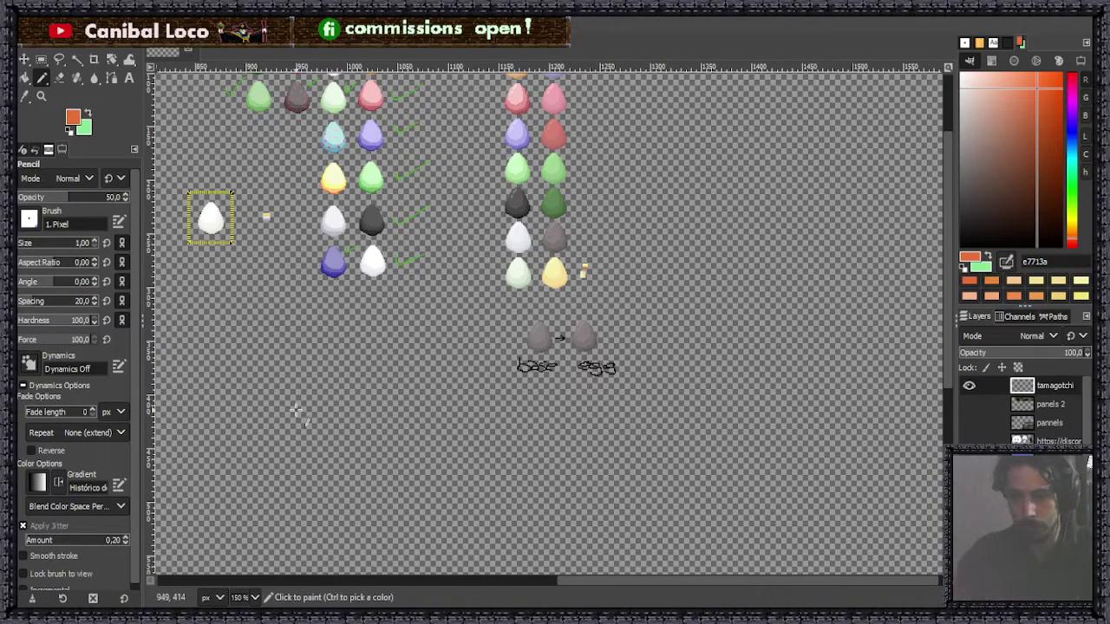
scroll(562, 286, "up", 8)
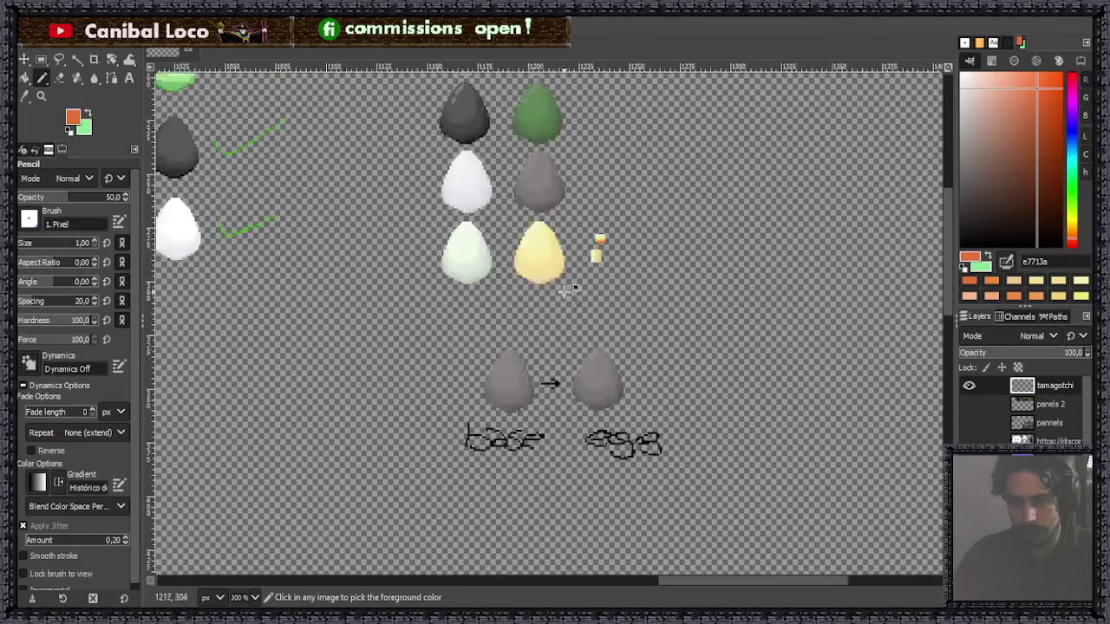
scroll(564, 310, "down", 8)
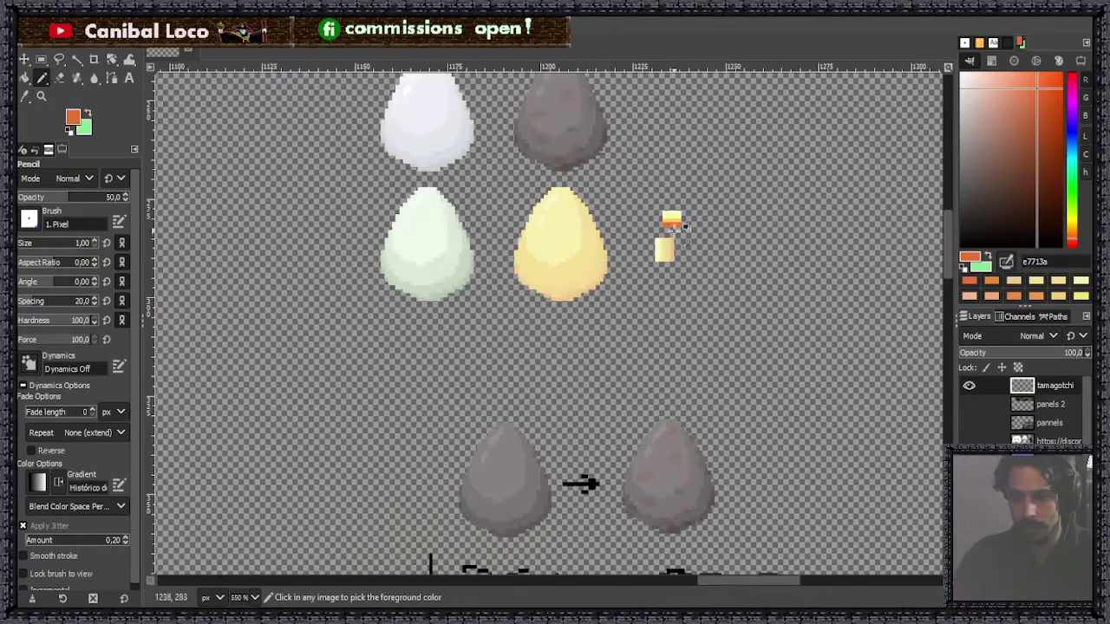
scroll(671, 227, "up", 8)
scroll(572, 279, "up", 2)
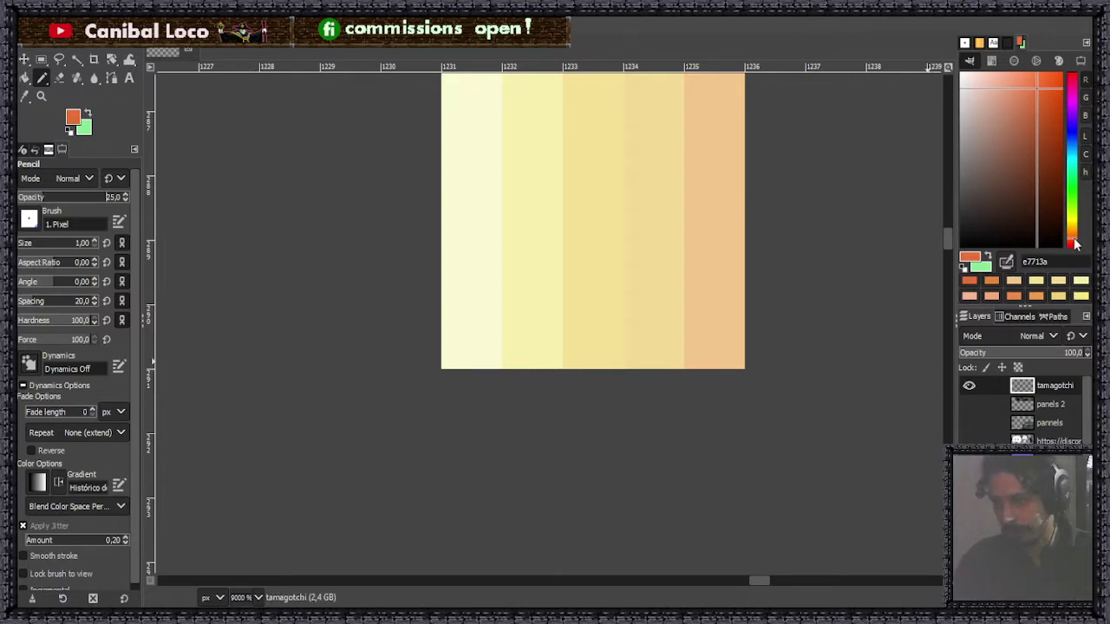
left_click(1047, 85)
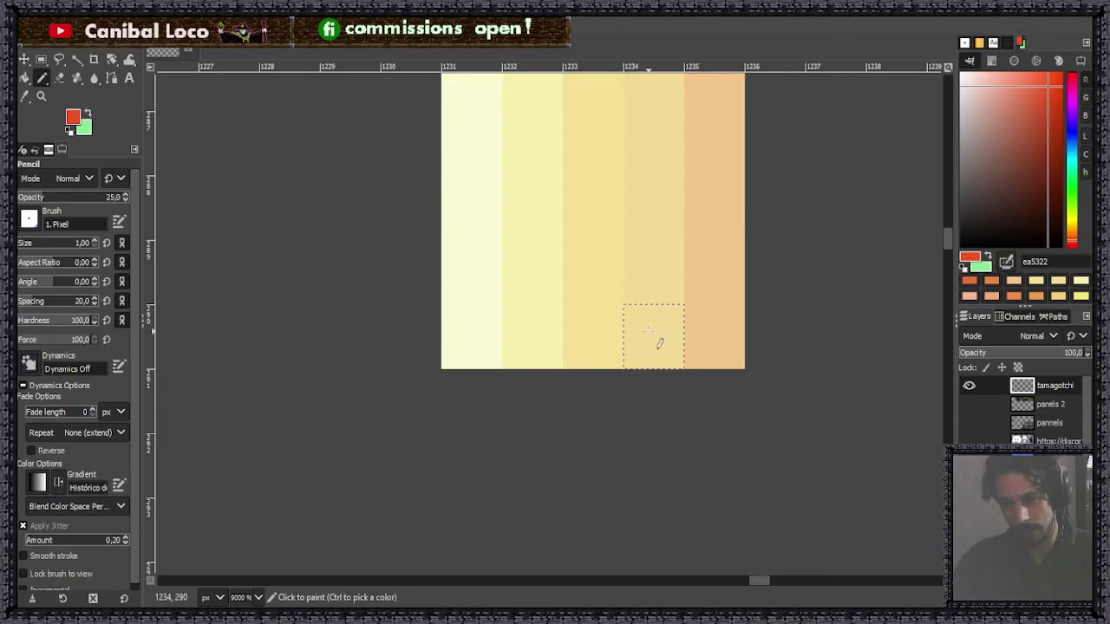
left_click_drag(668, 342, 730, 340)
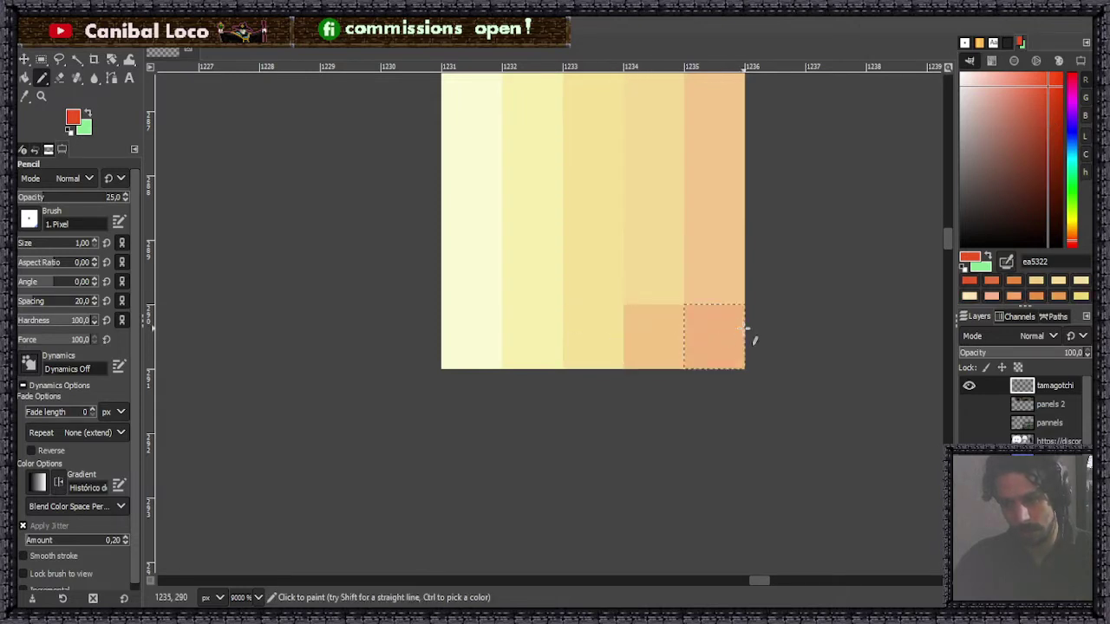
Bucket-fill the yellow egg's outermost peach edge shading with f1b37c, sampled from the swatch's darkest tinted pixel.
scroll(780, 434, "down", 3)
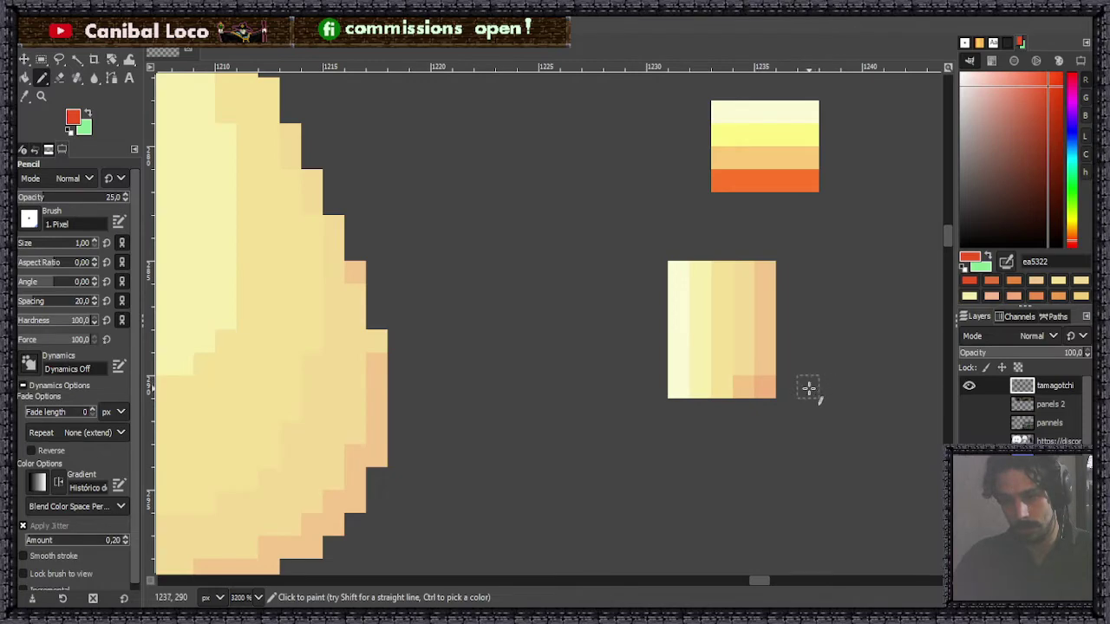
scroll(792, 389, "down", 3)
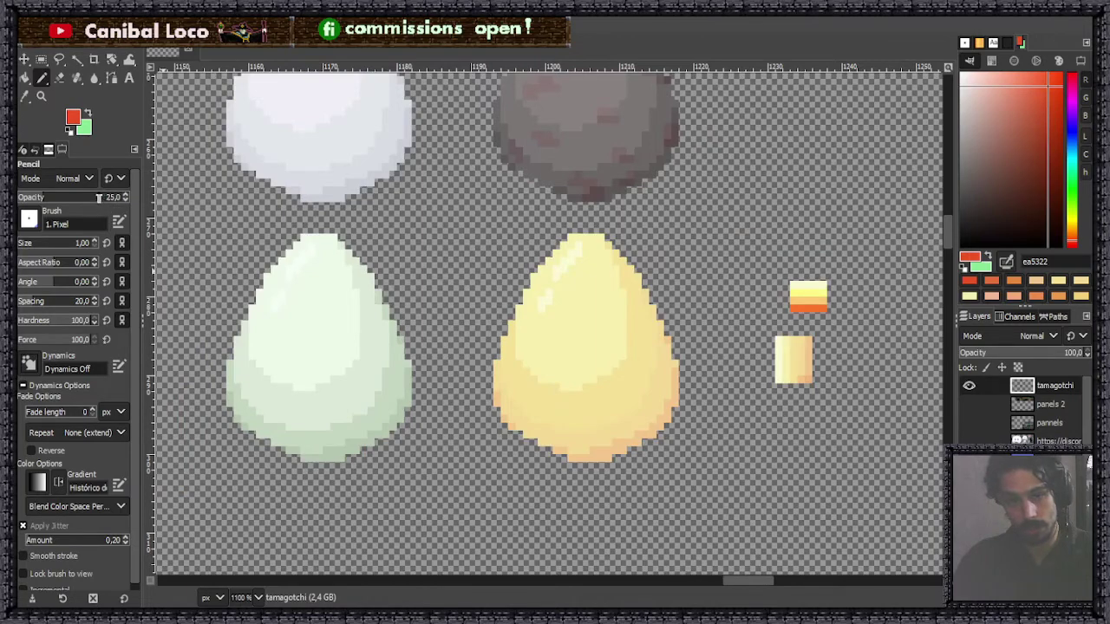
key("shift+b")
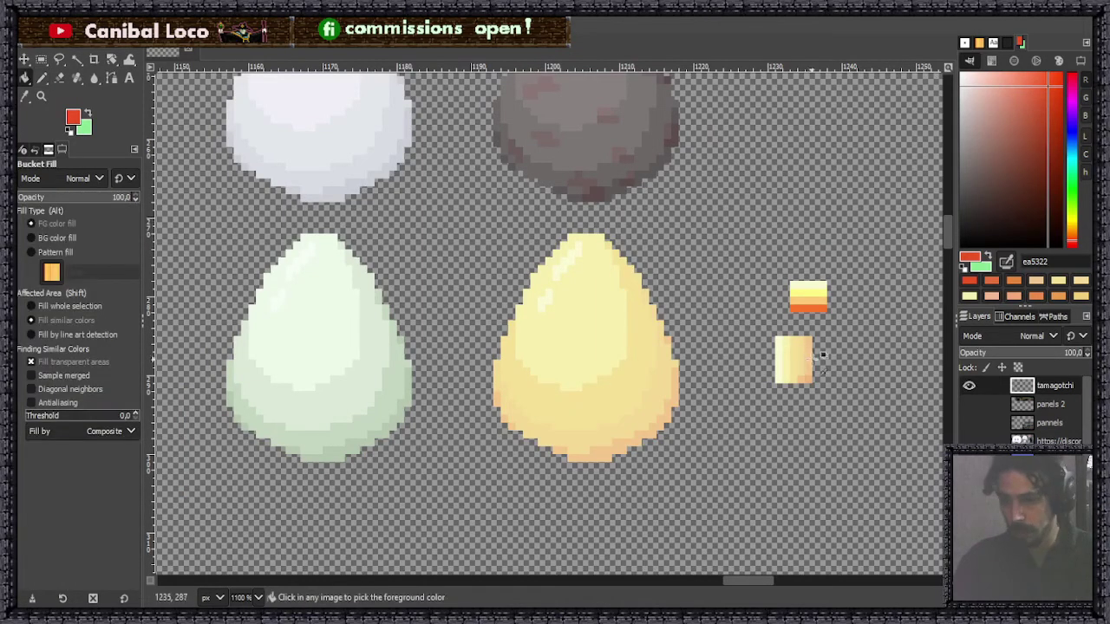
scroll(791, 369, "up", 3)
left_click(808, 336, "ctrl")
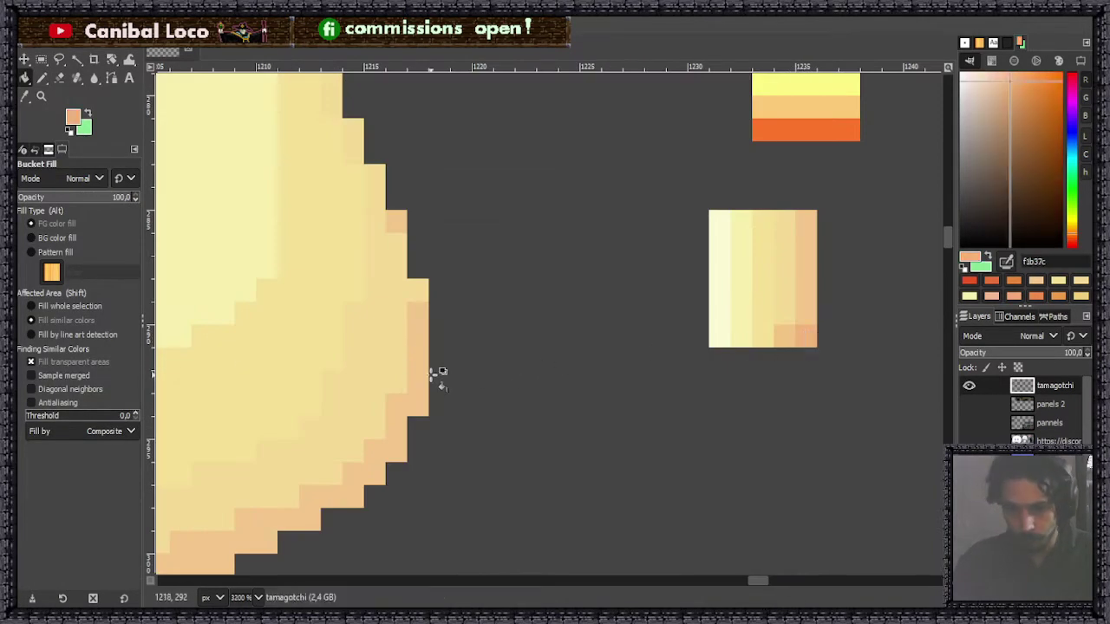
left_click(414, 394)
scroll(491, 362, "down", 3)
scroll(453, 329, "up", 3)
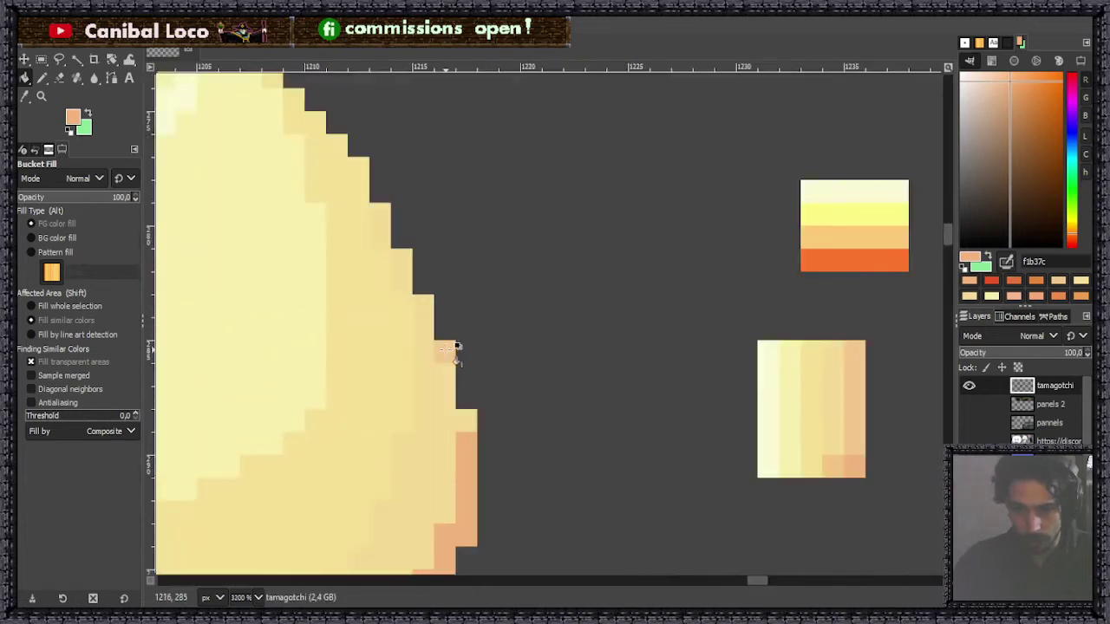
scroll(523, 335, "down", 2)
scroll(523, 336, "down", 2)
scroll(421, 458, "up", 4)
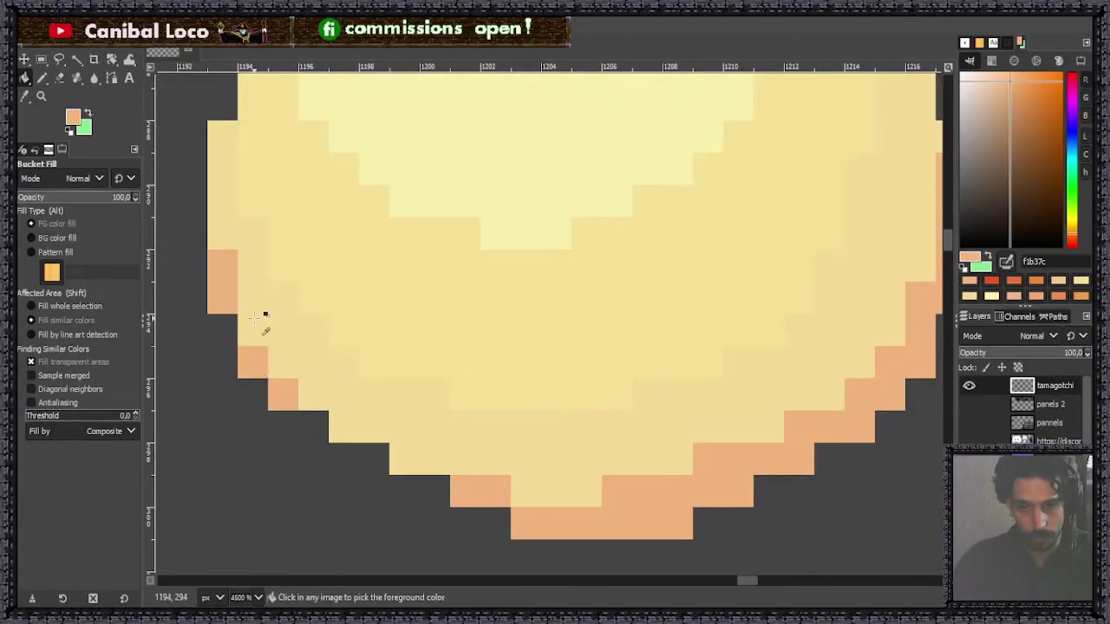
Fill the shadow band just inside the egg's darkest edge with f2c484, sampled from the swatch's lighter tinted pixel.
scroll(265, 315, "down", 4)
scroll(556, 281, "up", 3)
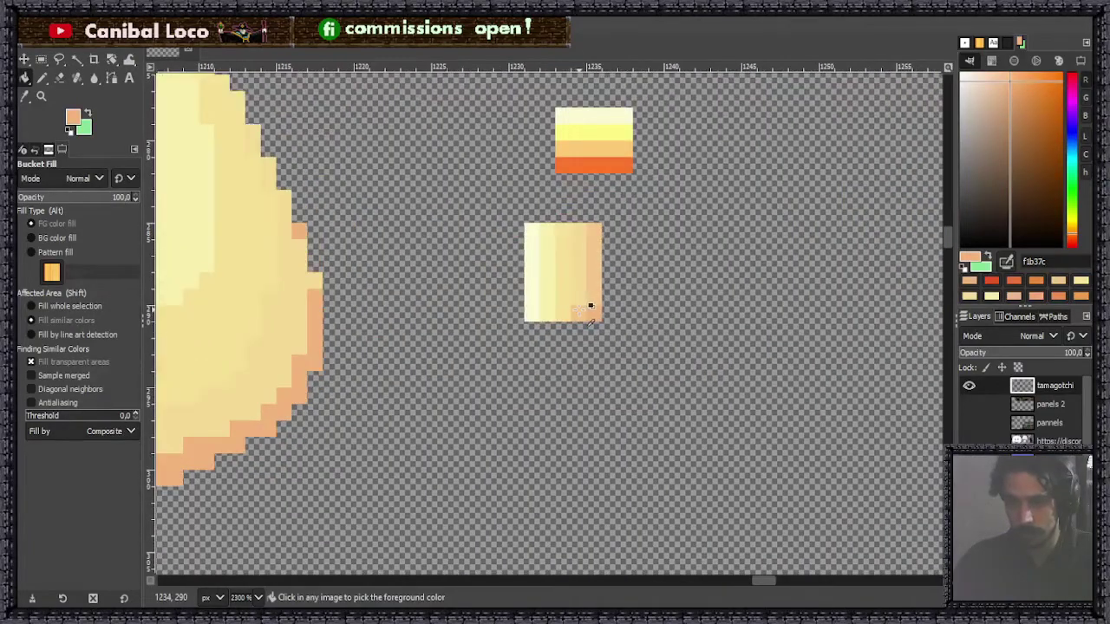
left_click(589, 306, "ctrl")
scroll(520, 320, "down", 2)
scroll(540, 416, "up", 3)
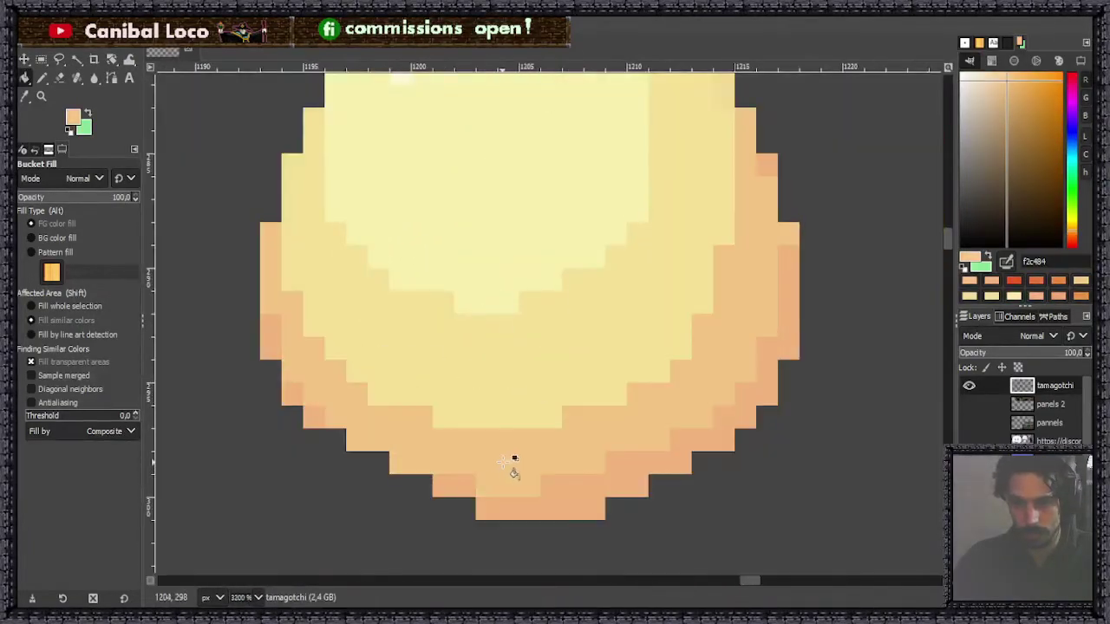
scroll(587, 323, "up", 5)
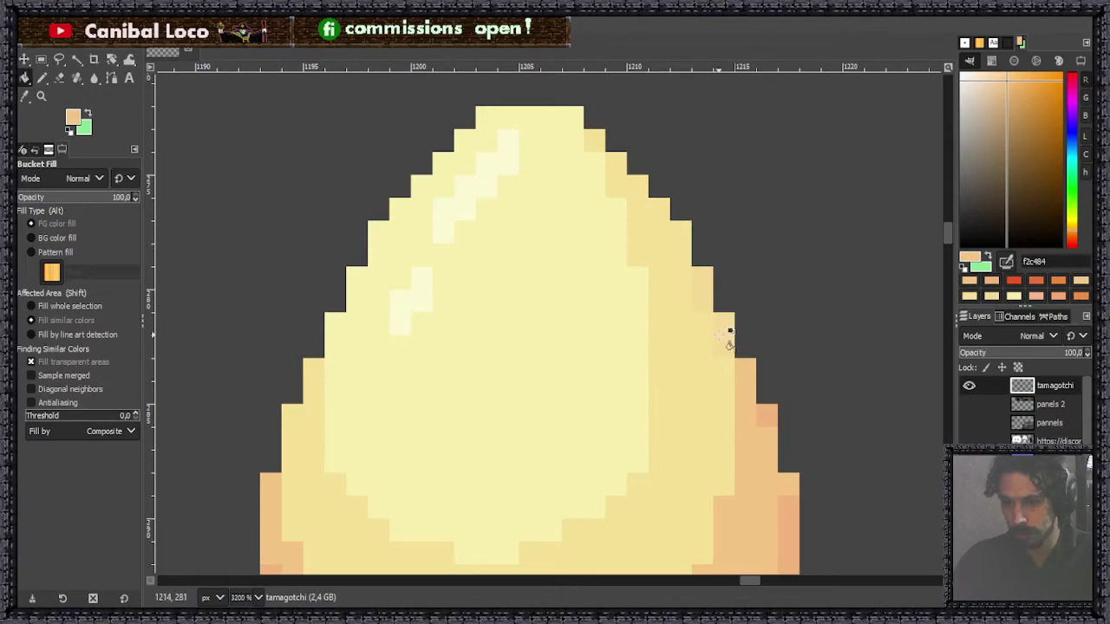
scroll(716, 290, "down", 8)
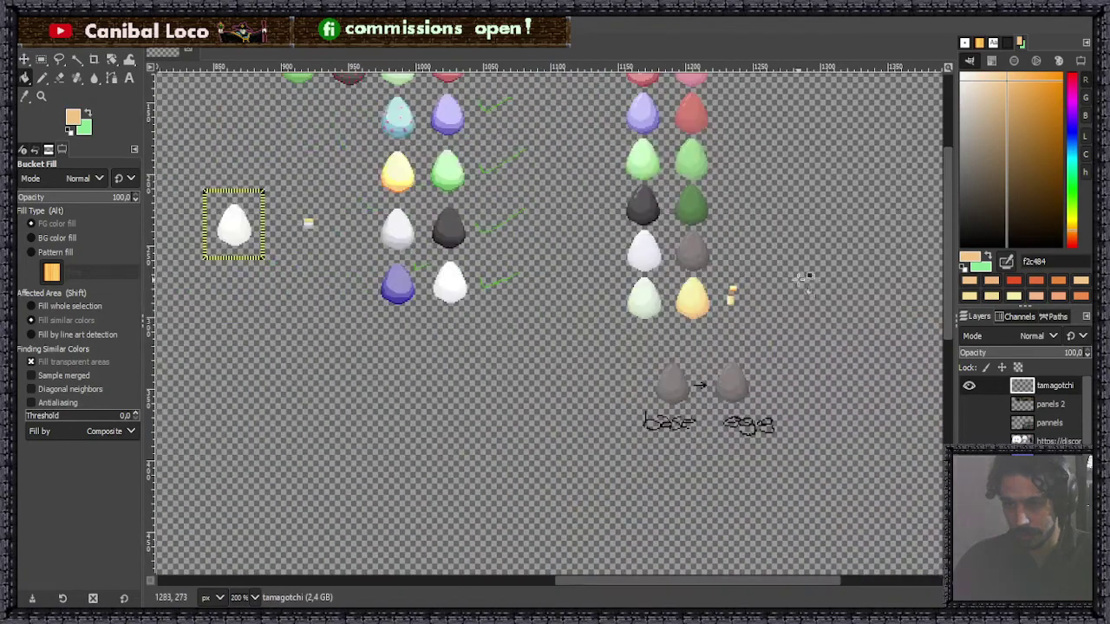
scroll(748, 281, "up", 3)
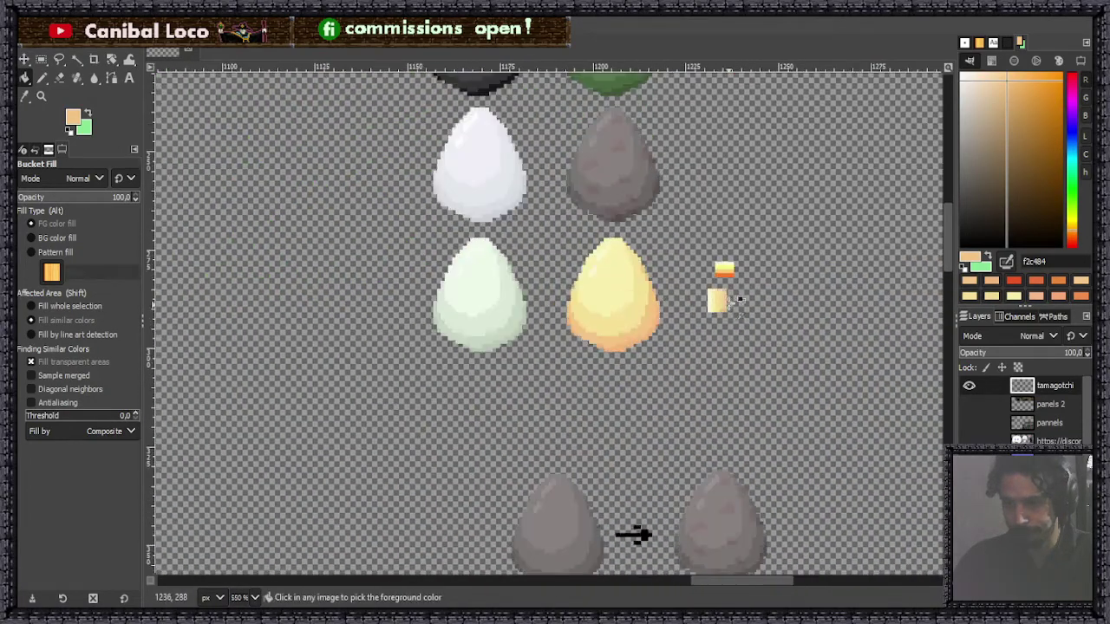
scroll(739, 272, "up", 2)
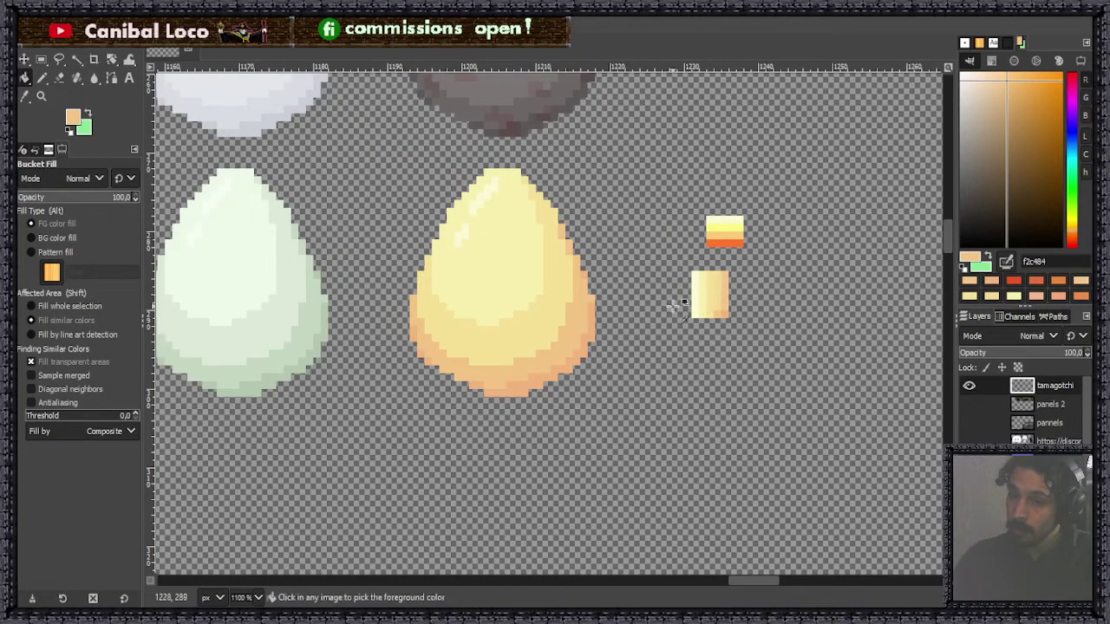
scroll(673, 305, "down", 5)
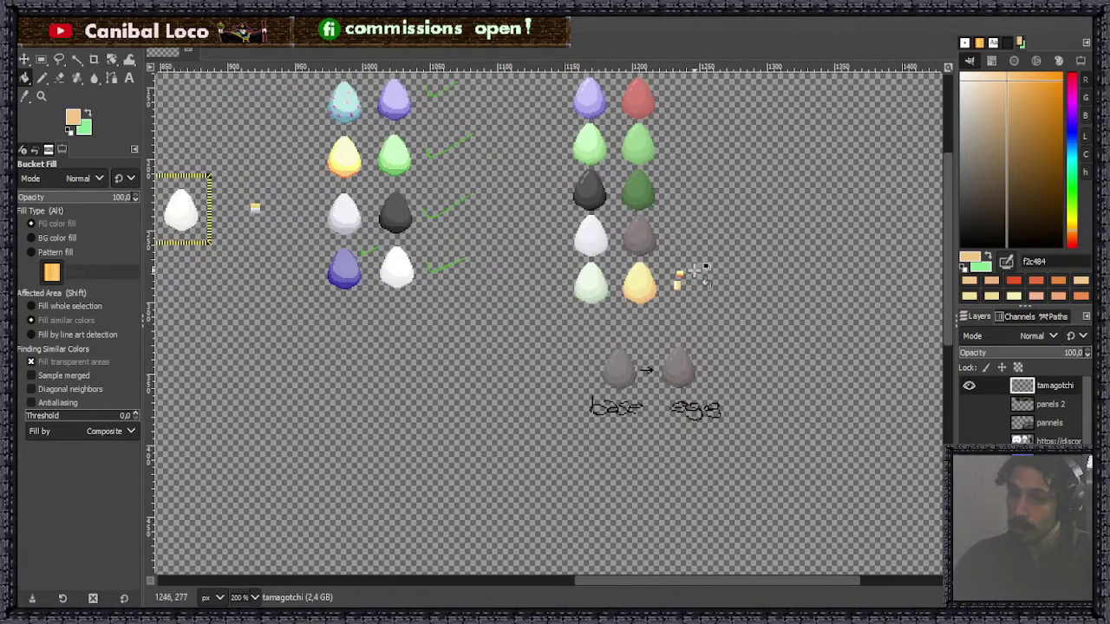
Switch to the Pencil tool and set the foreground colour to the red-orange f15928.
scroll(710, 269, "up", 4)
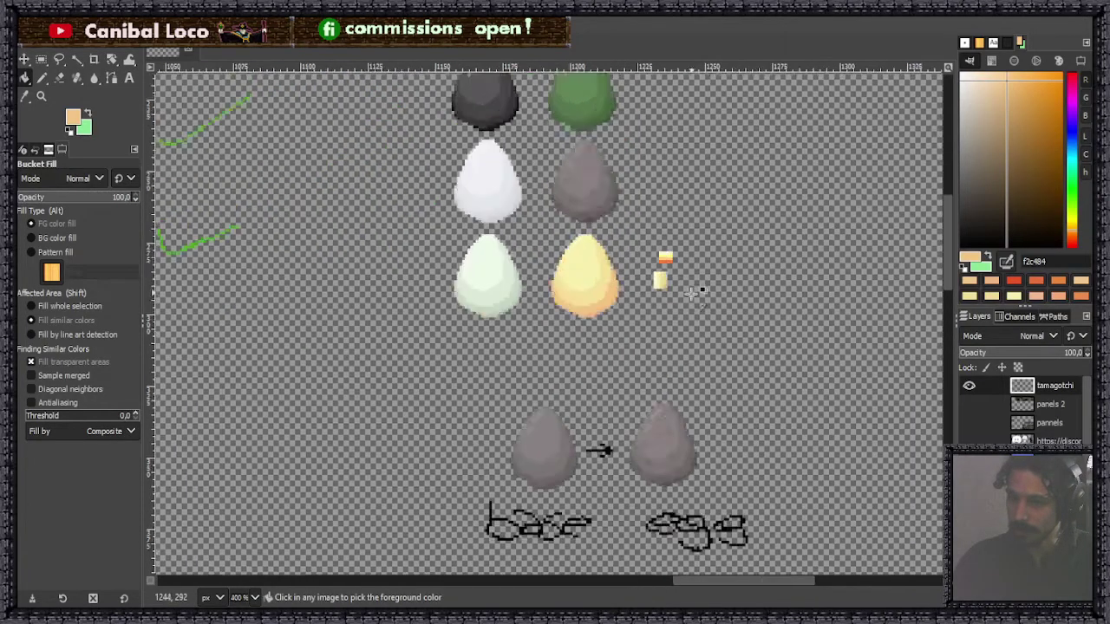
scroll(657, 243, "up", 5)
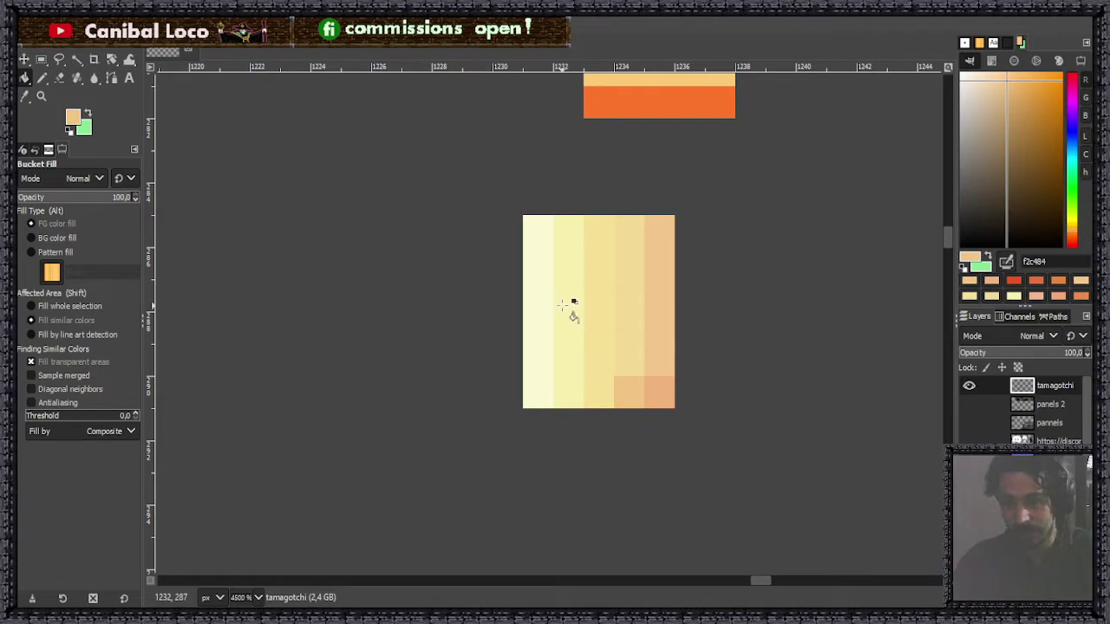
key("m")
key("n")
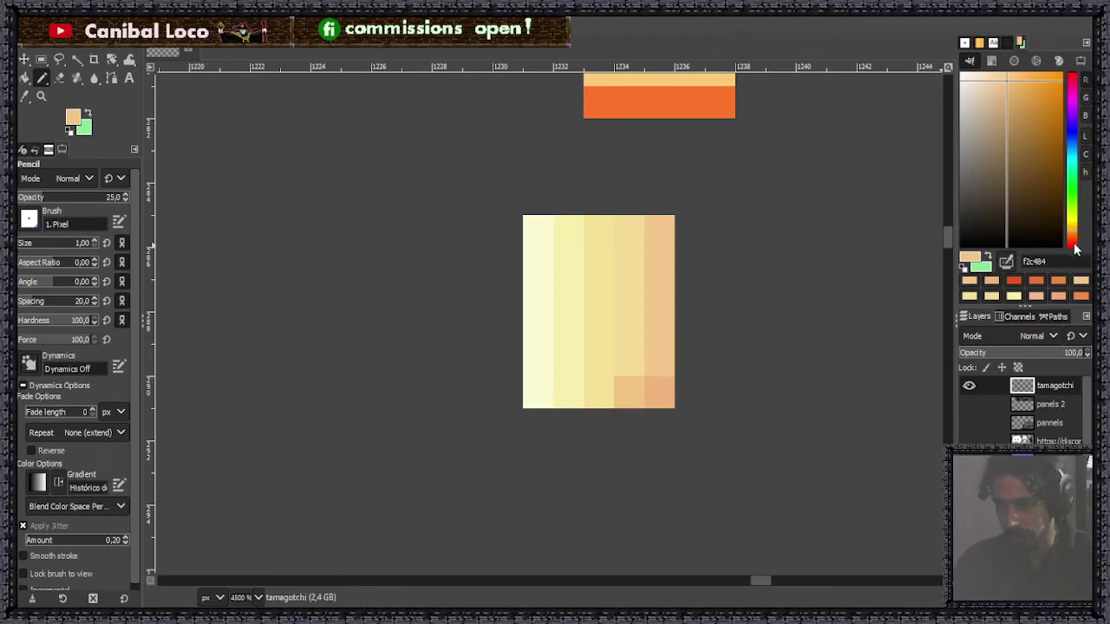
left_click_drag(1074, 245, 1074, 246)
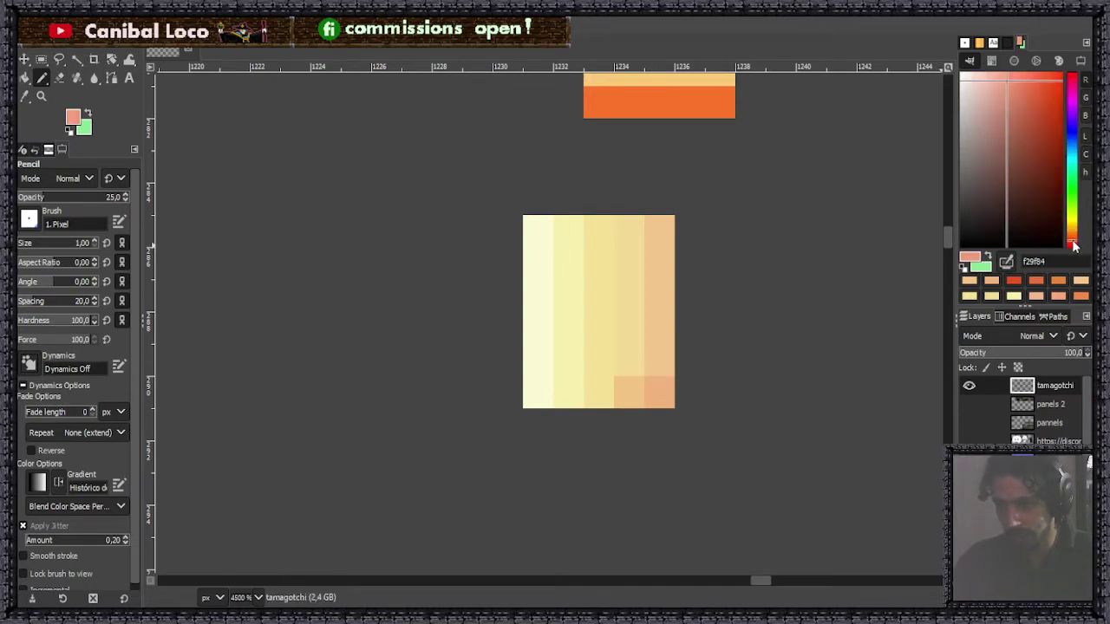
left_click(1047, 82)
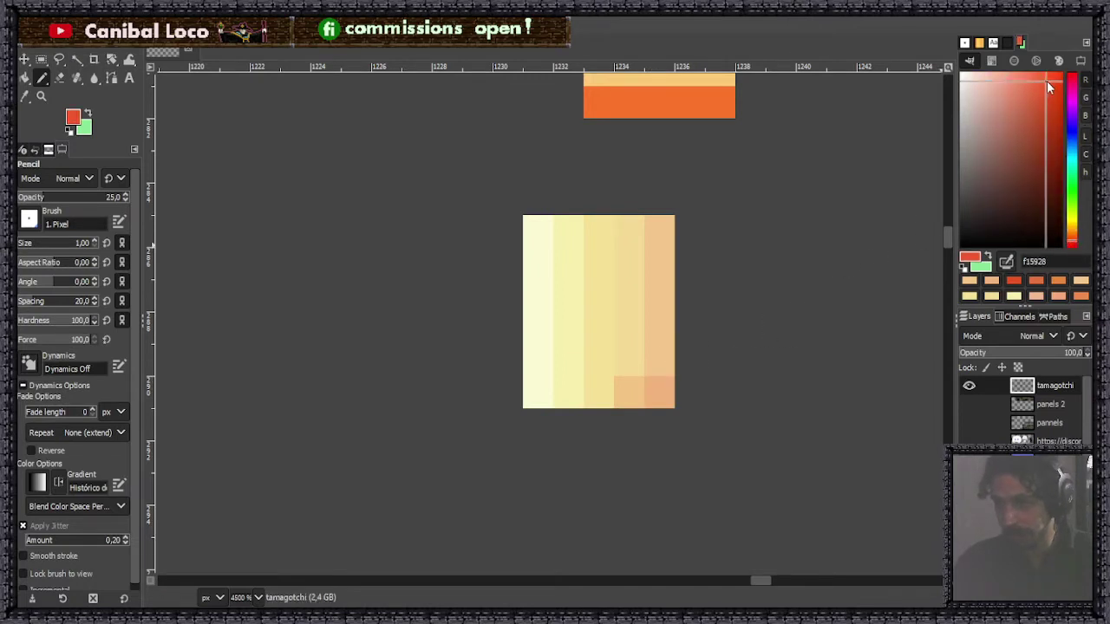
Try tinting the two dark pixels at the foot of the striped swatch with f15928, undoing each attempt.
left_click(635, 392)
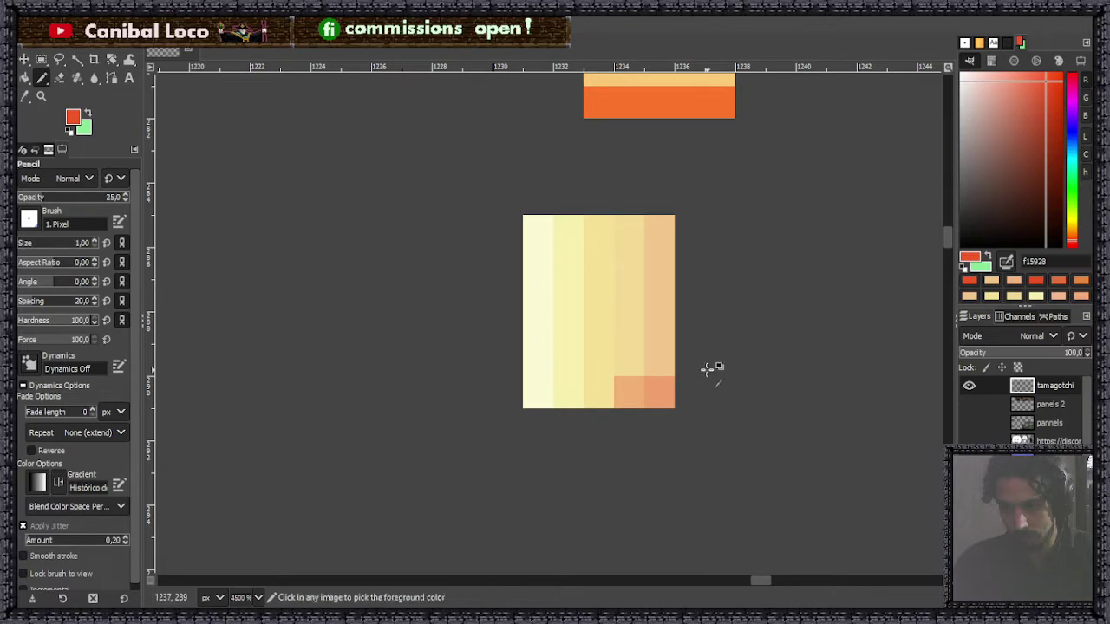
key("ctrl+z")
left_click(663, 395)
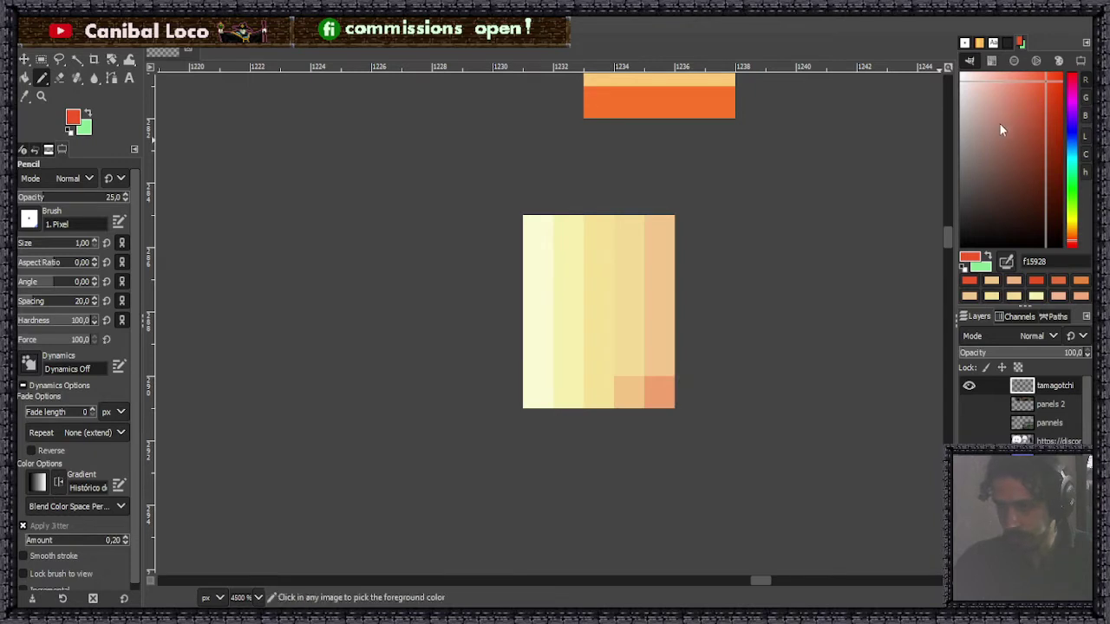
key("ctrl+z")
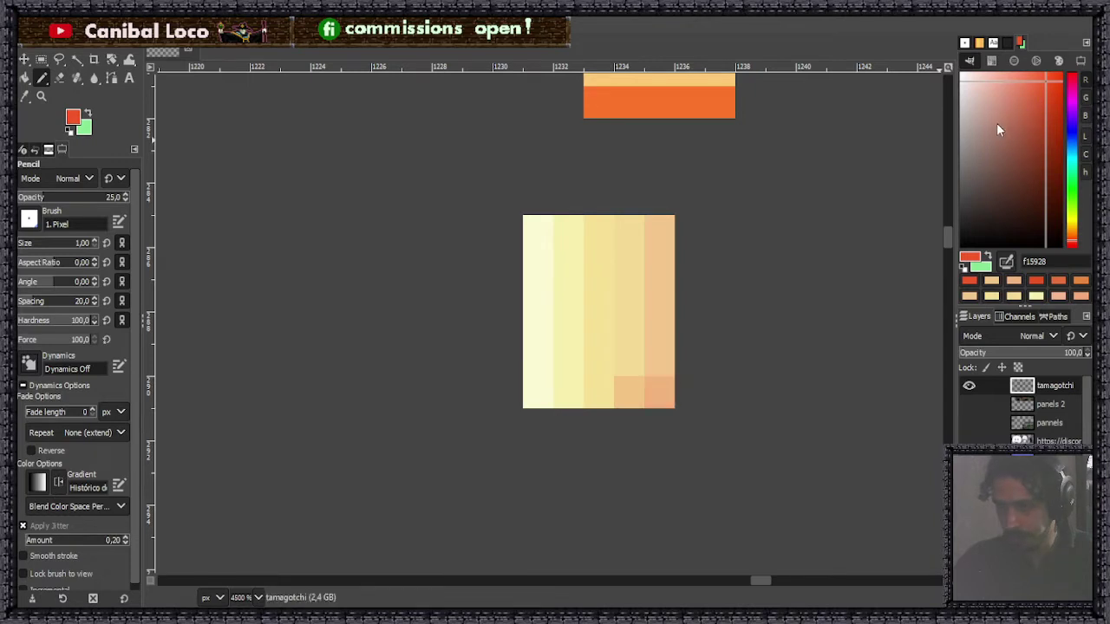
Darken the foreground colour to d24e23 and paint it over the two tinted pixels at the foot of the striped swatch.
left_click(1044, 102)
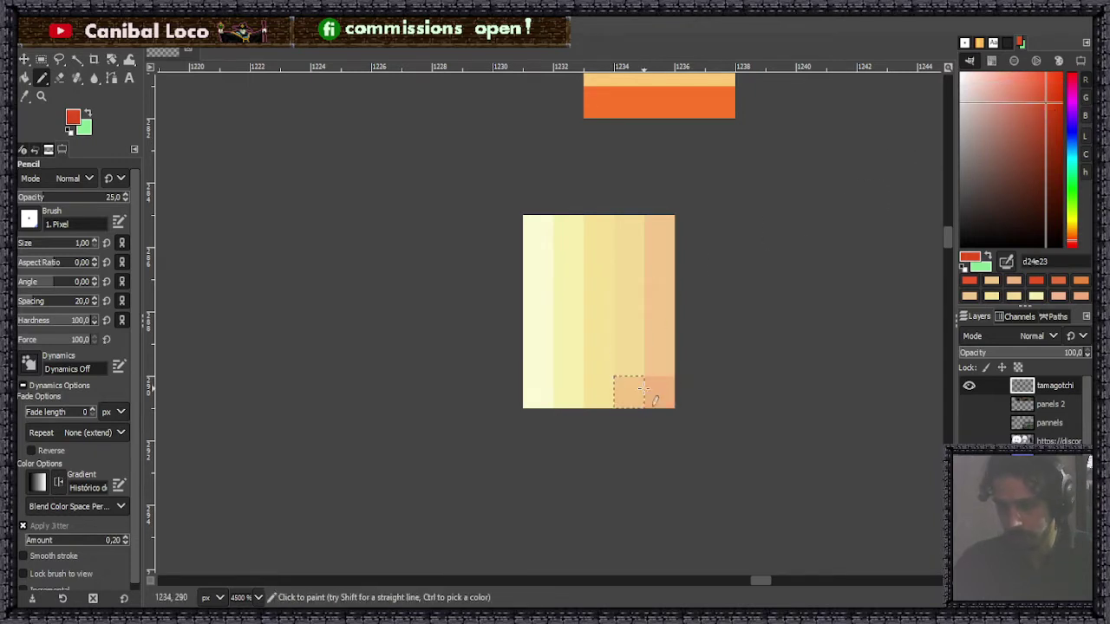
left_click_drag(642, 389, 663, 393)
scroll(735, 400, "down", 1)
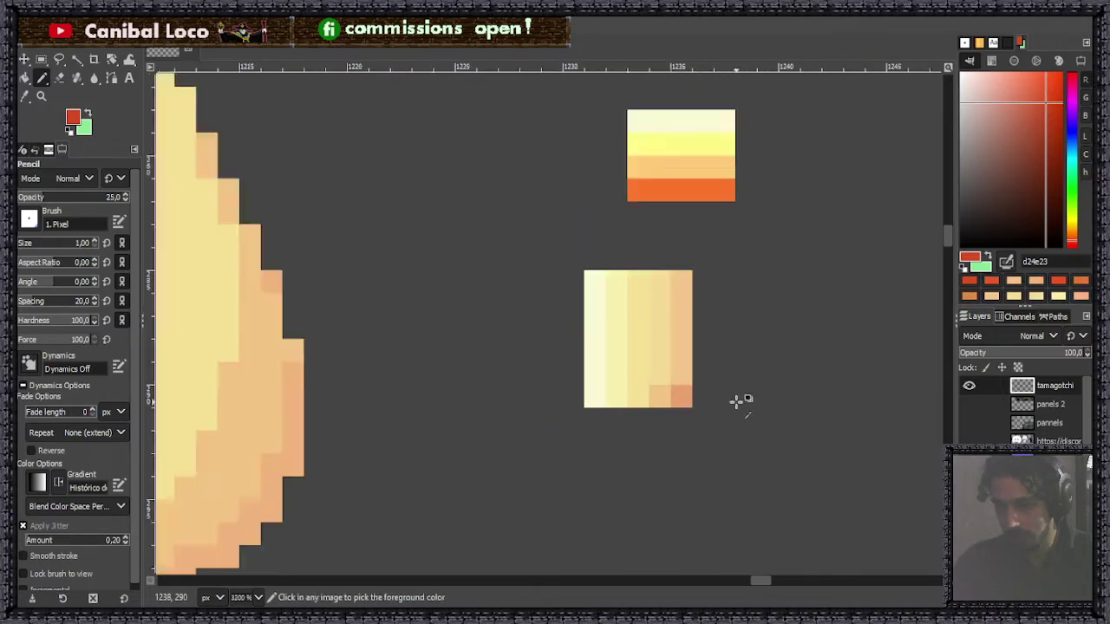
scroll(735, 401, "down", 4)
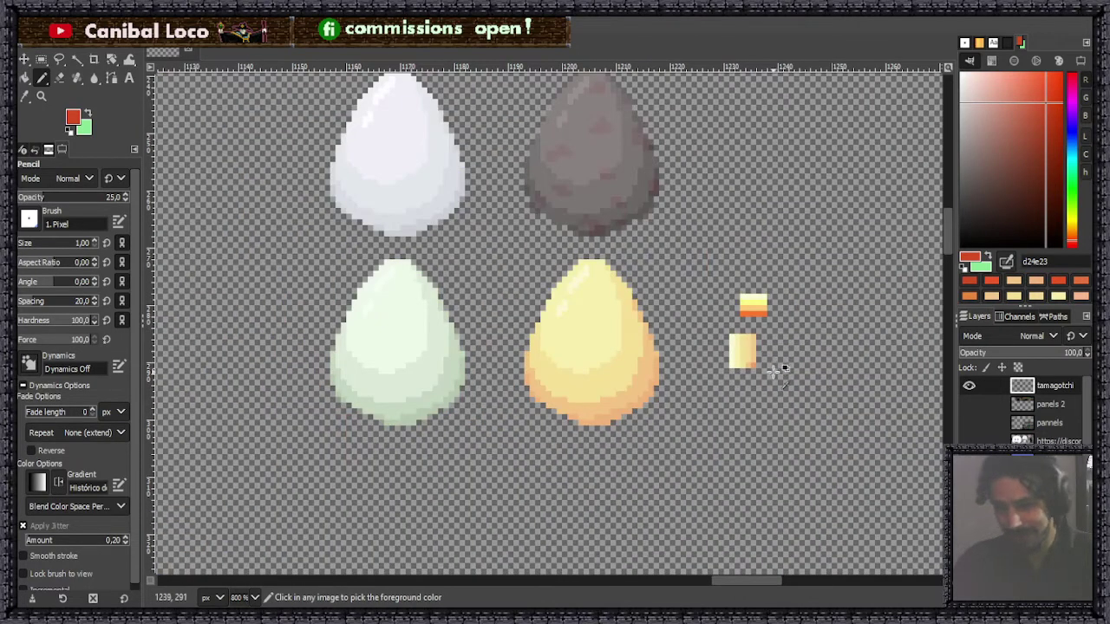
Sample eaa16d from the swatch's darkest tinted pixel and bucket-fill the yellow egg's darkest band along its lower right edge.
scroll(754, 386, "up", 4)
key("shift+b")
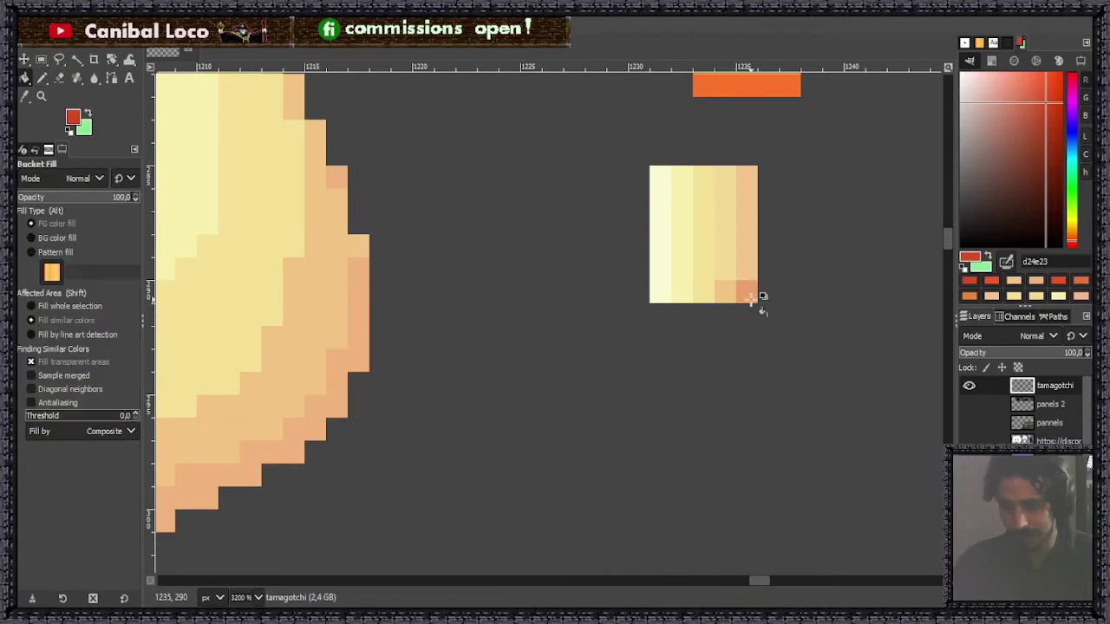
left_click(753, 295, "ctrl")
scroll(668, 329, "down", 4)
scroll(480, 366, "up", 4)
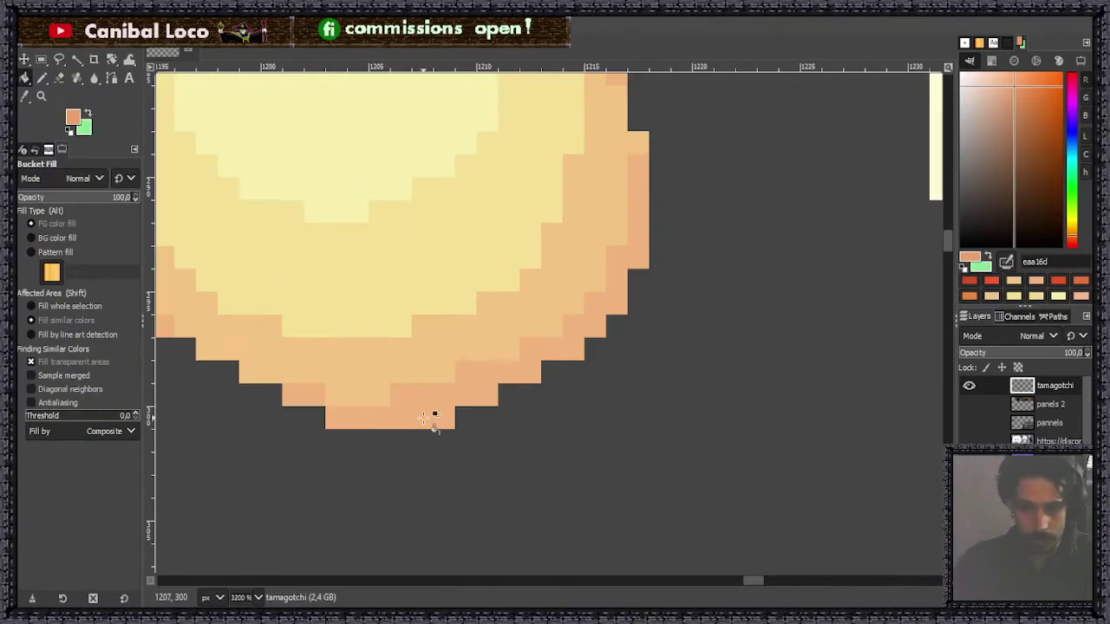
left_click(433, 416)
scroll(434, 416, "down", 7)
scroll(617, 316, "up", 1)
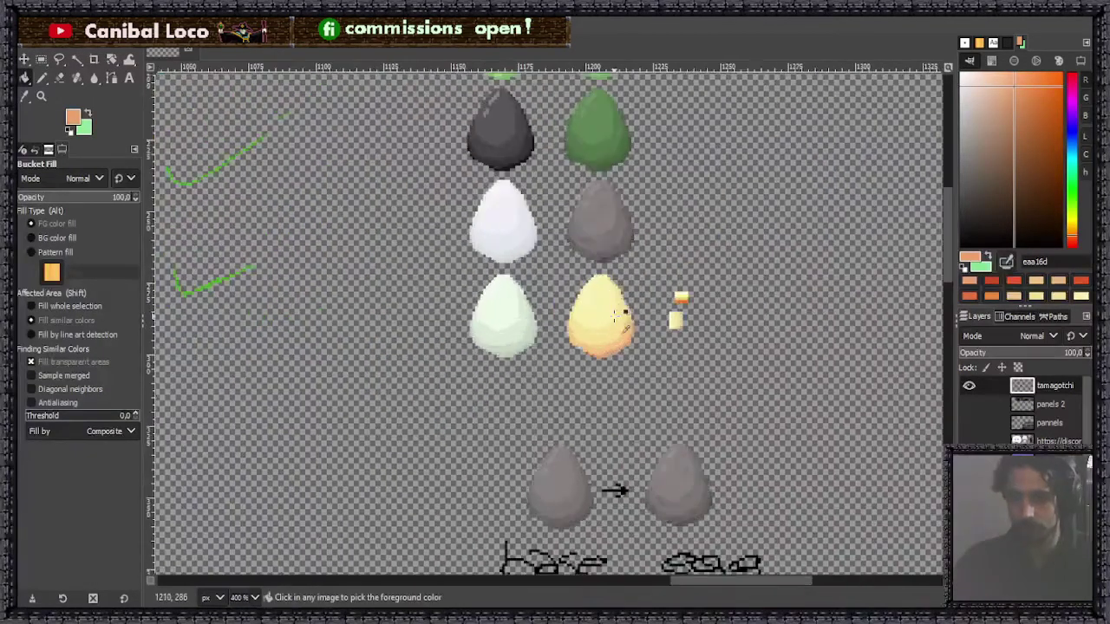
Fill the remaining darkest edge patches along the yellow egg's lower left with eaa16d and save the image.
scroll(617, 316, "up", 5)
left_click(518, 466)
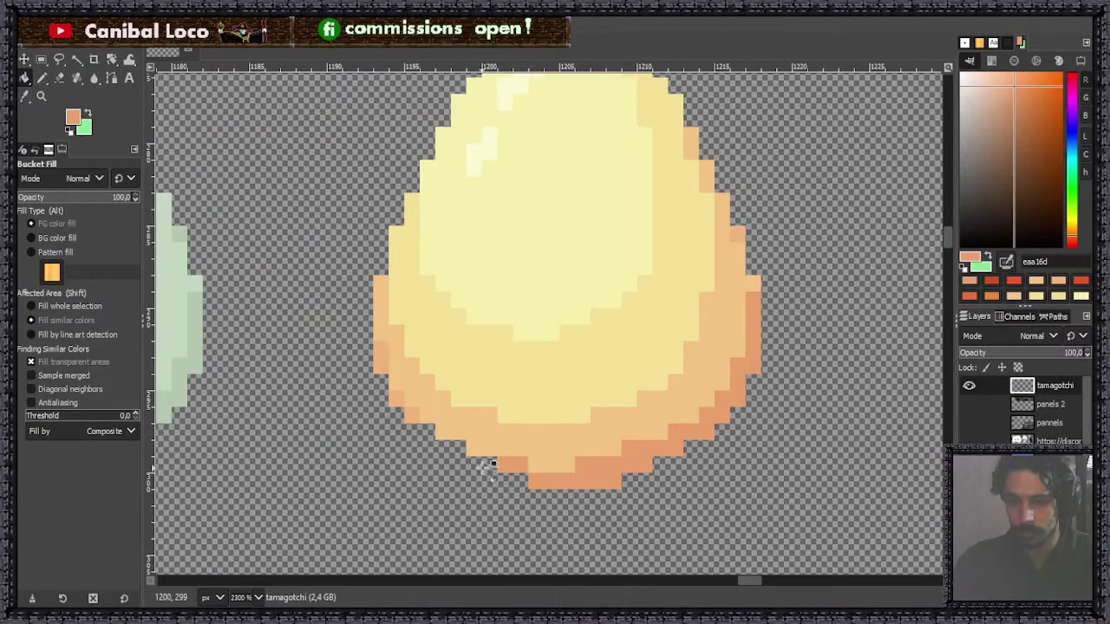
left_click(415, 414)
left_click(399, 390)
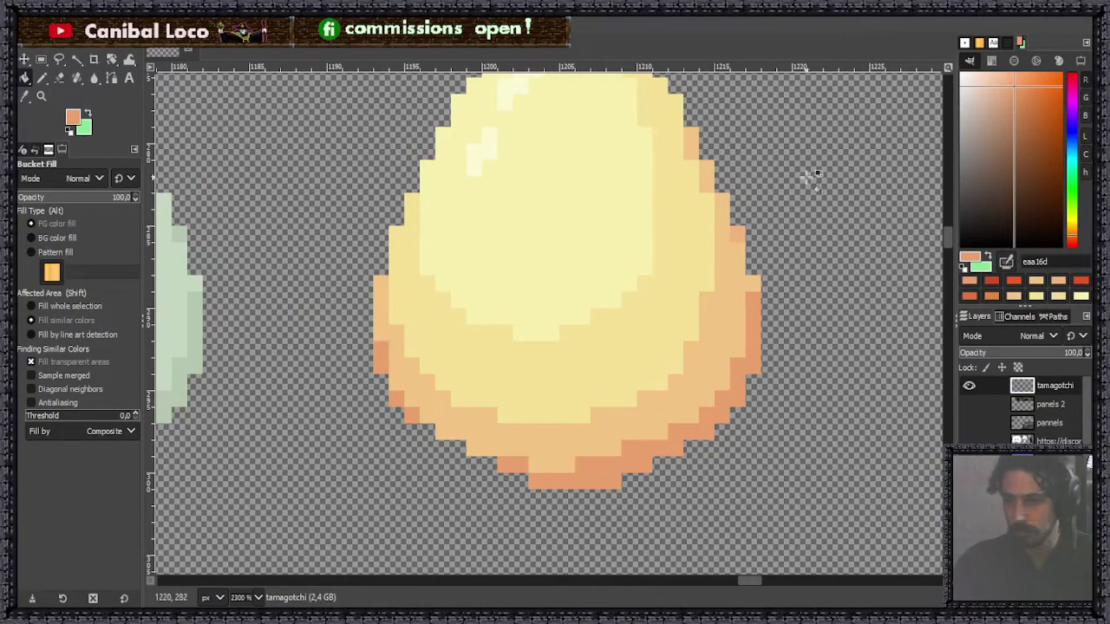
scroll(736, 233, "down", 5)
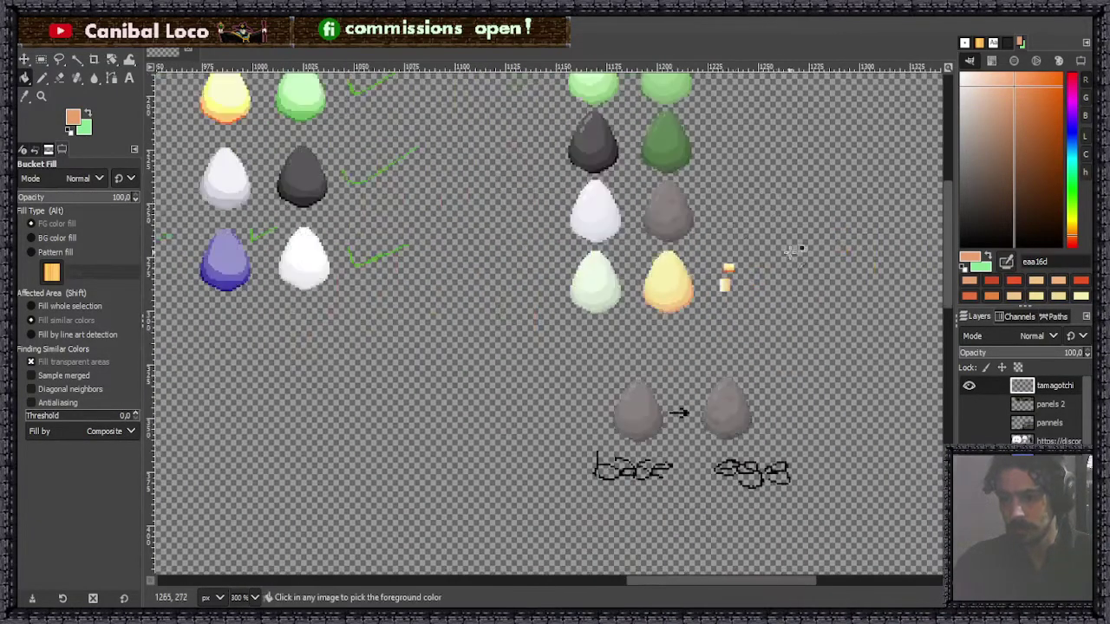
key("ctrl+s")
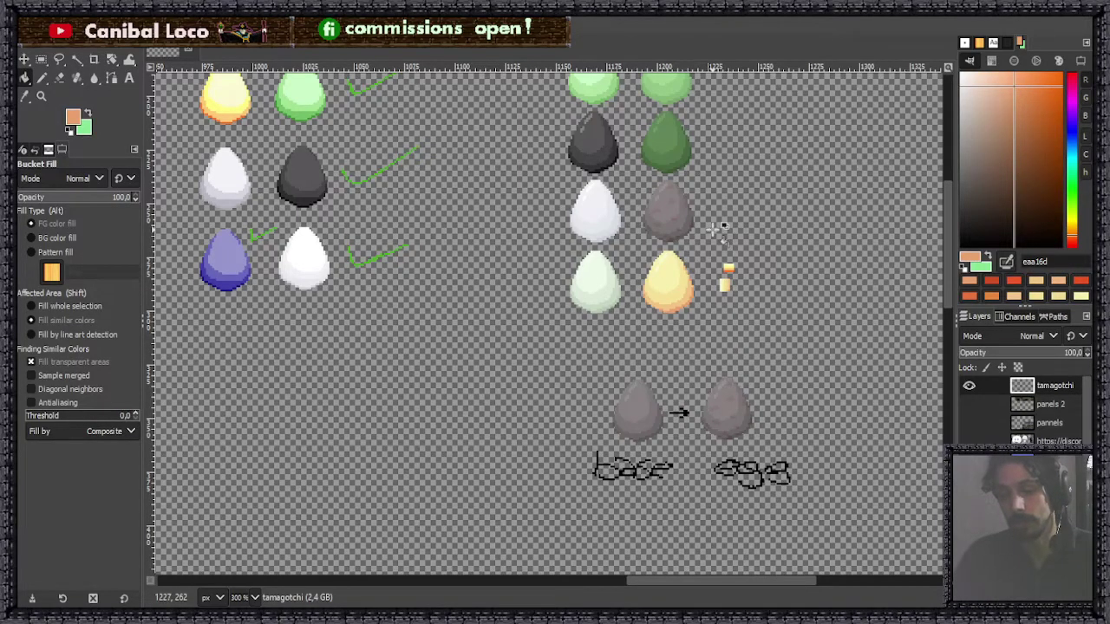
Sample the yellow egg's shading colours and compare the egg with the neighbouring eggs at different magnifications.
scroll(704, 277, "up", 2, "ctrl")
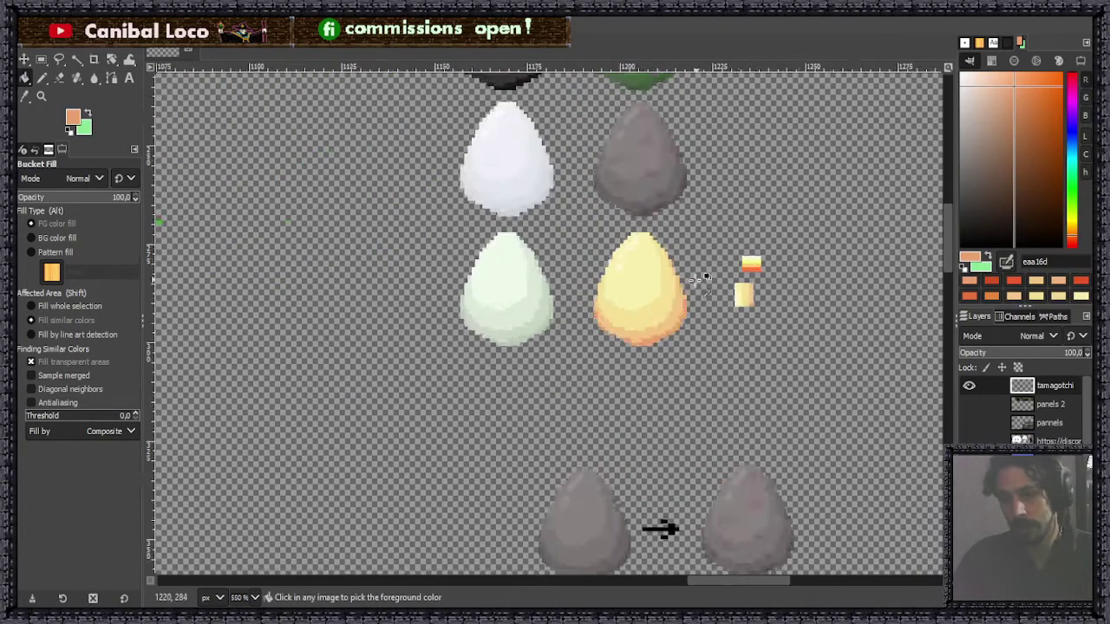
scroll(684, 276, "up", 5, "ctrl")
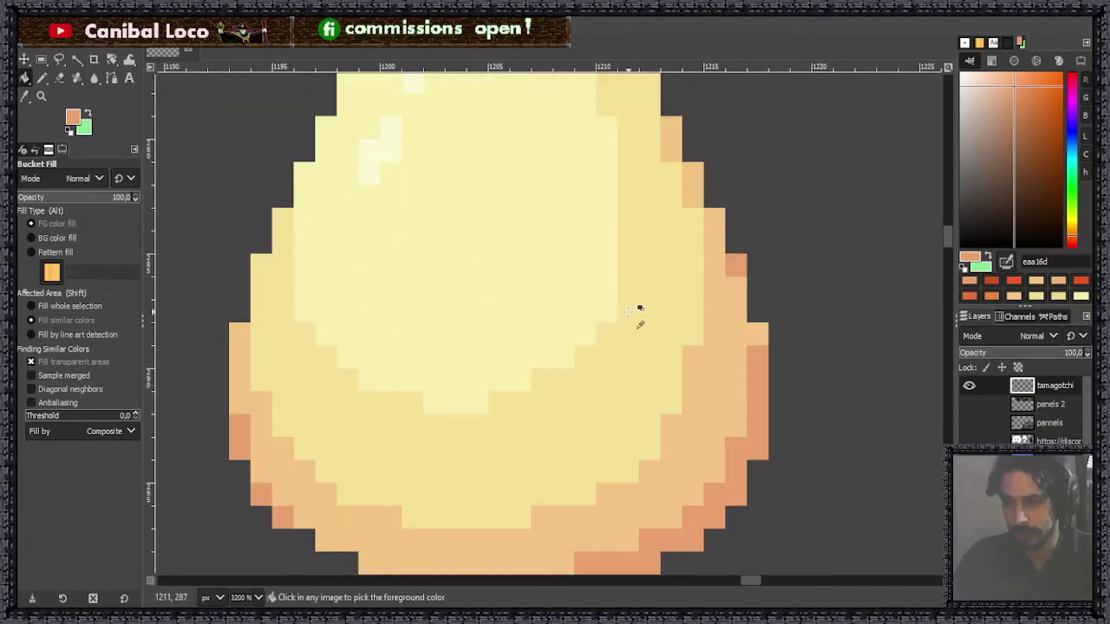
left_click(655, 320, "ctrl")
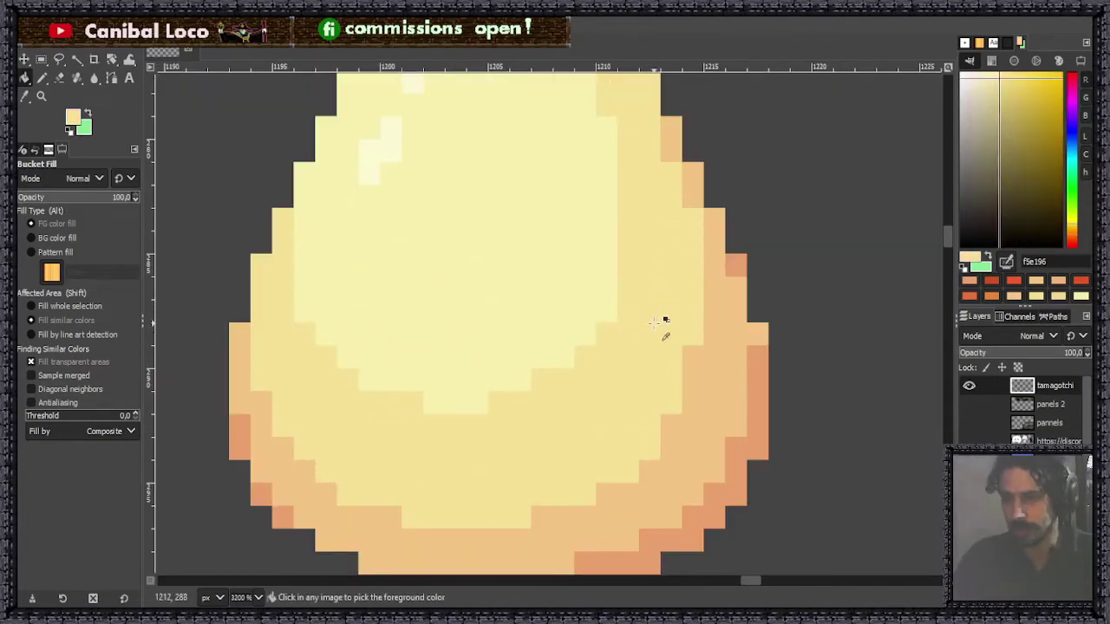
left_click(713, 378, "ctrl")
left_click(581, 319, "ctrl")
left_click(552, 276, "ctrl")
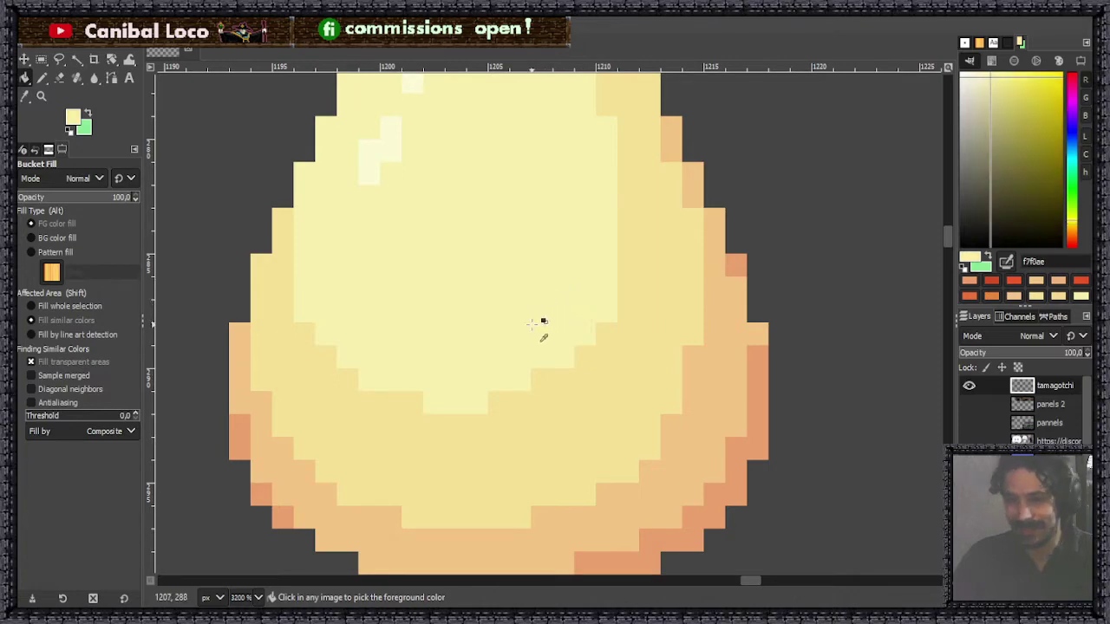
scroll(545, 303, "down", 3, "ctrl")
scroll(544, 303, "up", 3, "ctrl")
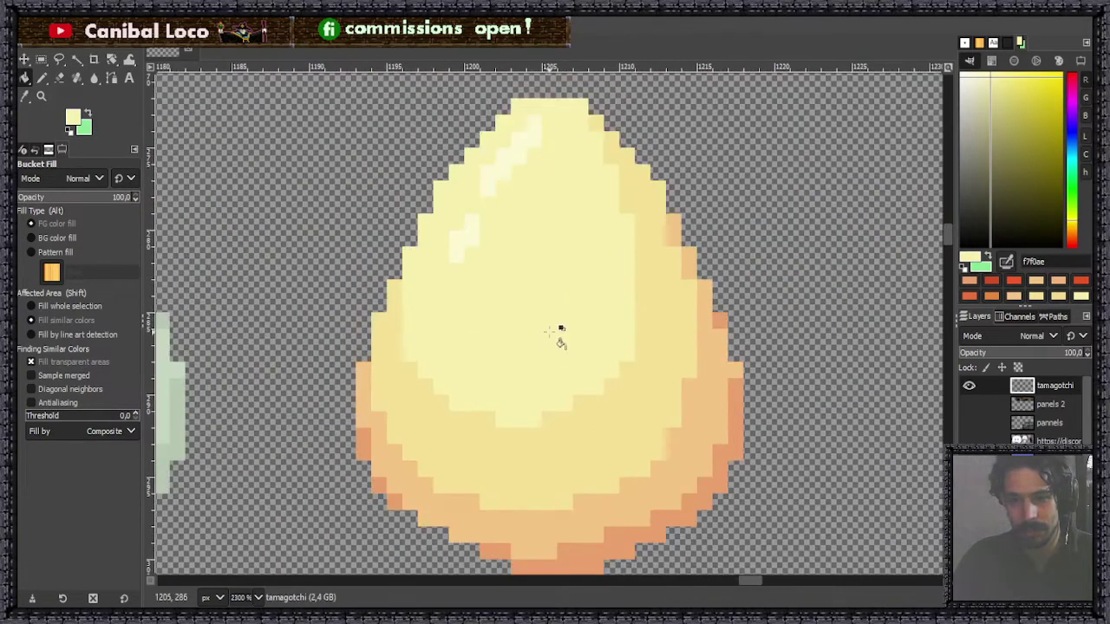
scroll(532, 359, "down", 6, "ctrl")
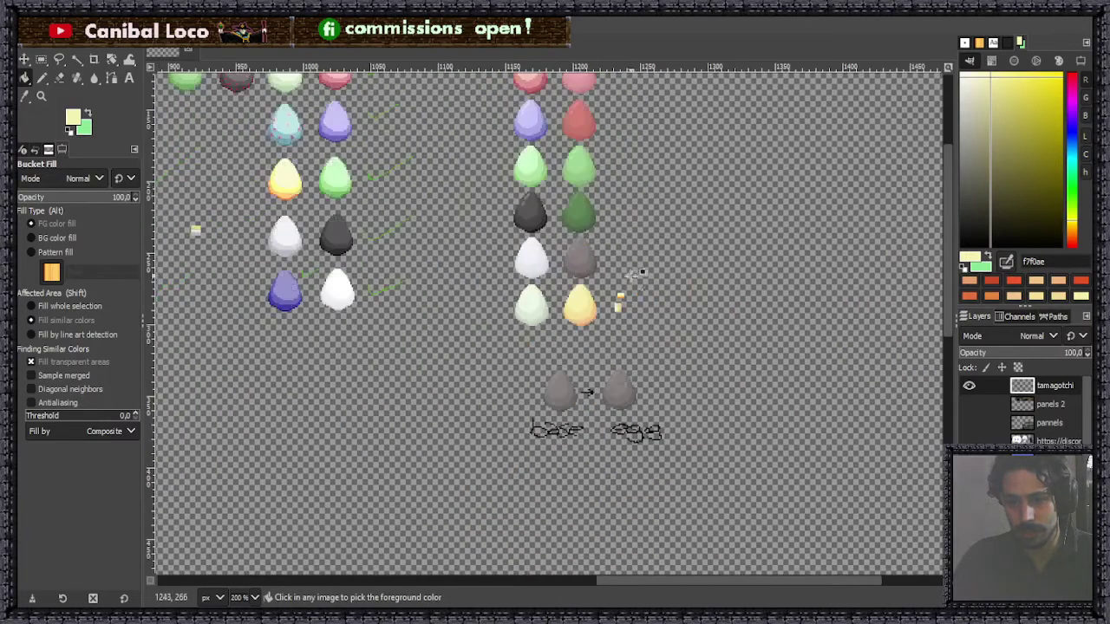
scroll(601, 305, "up", 4, "ctrl")
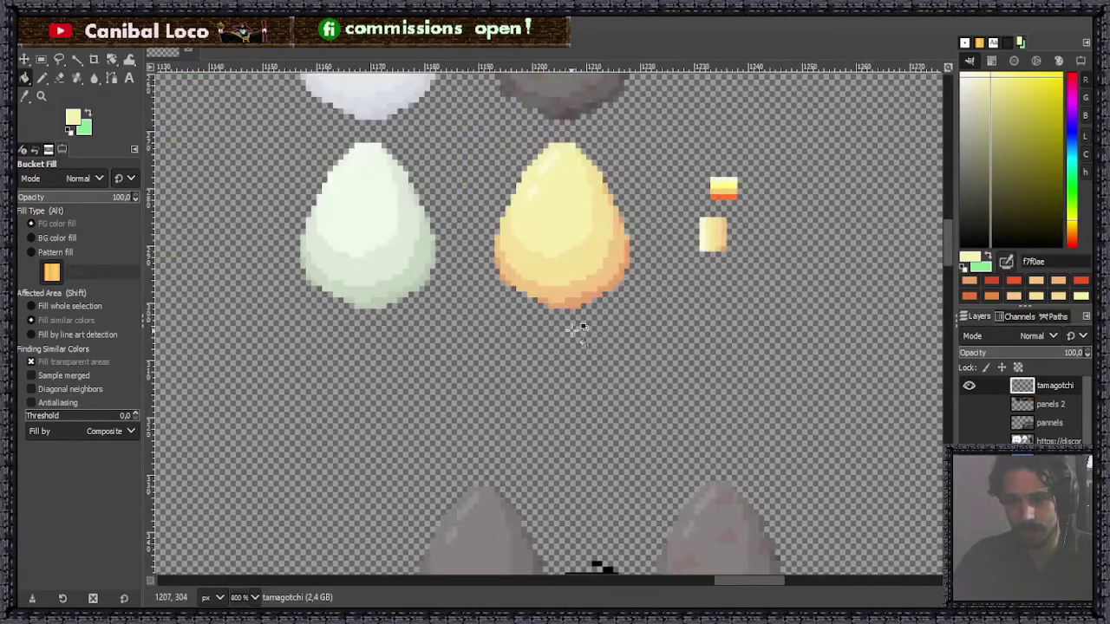
scroll(572, 346, "down", 4, "ctrl")
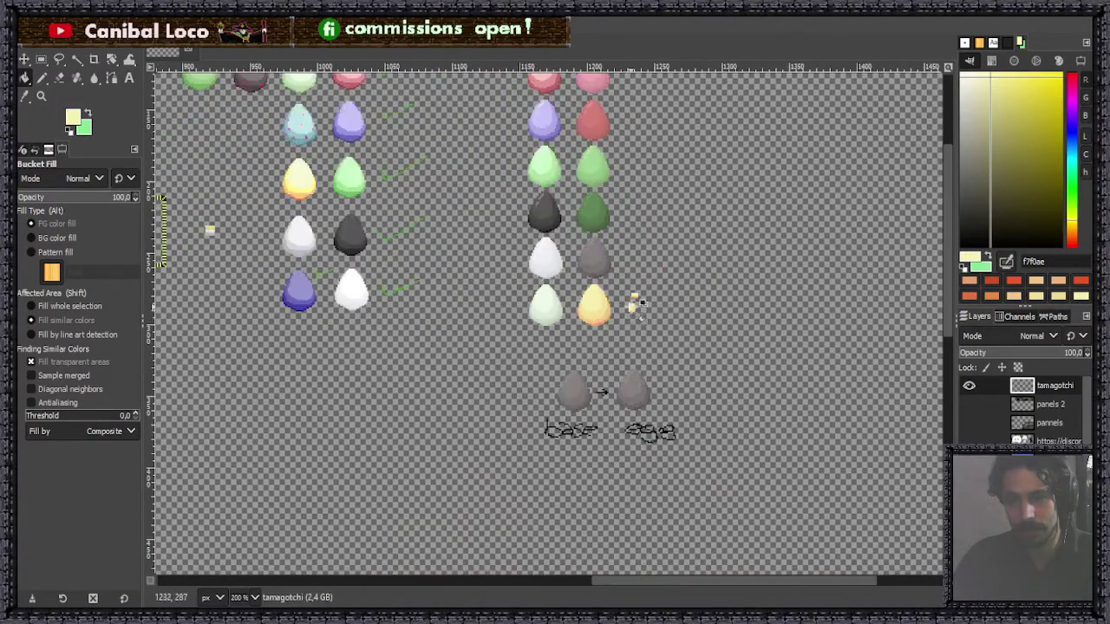
scroll(646, 303, "up", 3, "ctrl")
scroll(657, 307, "up", 2, "ctrl")
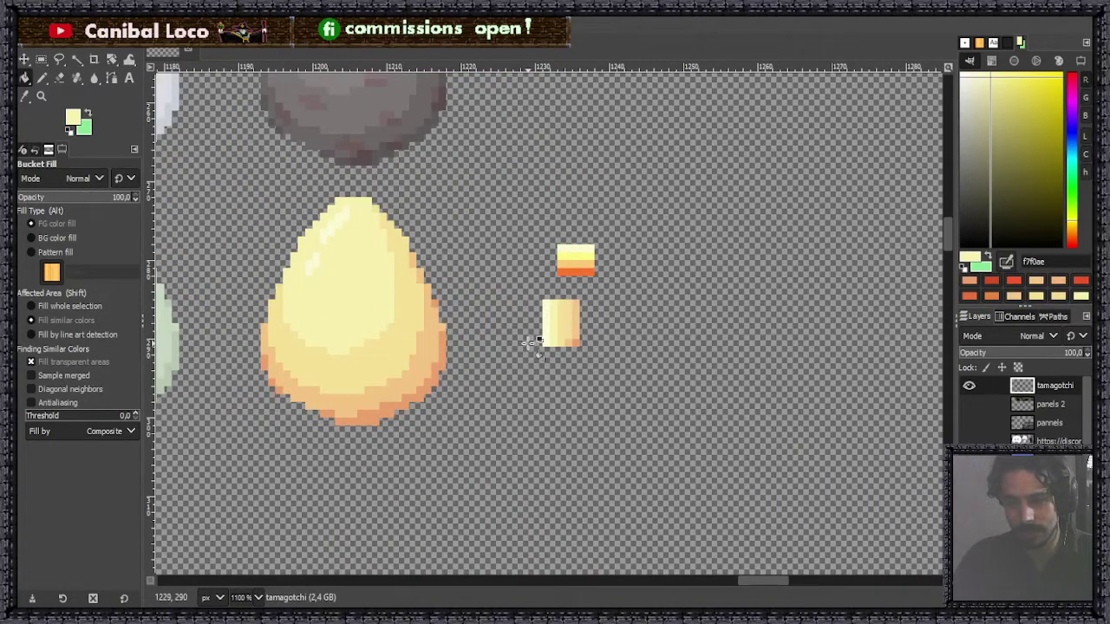
scroll(516, 339, "down", 5, "ctrl")
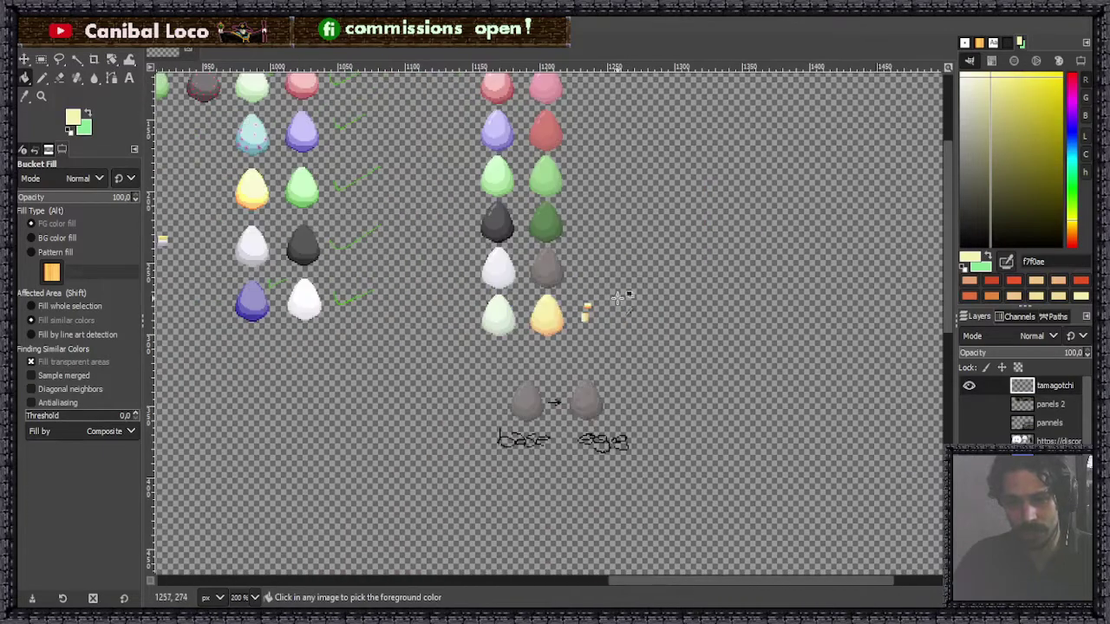
Save the image, erase the four-band reference swatch above the striped swatch, clear the selection and save again.
key("ctrl+s")
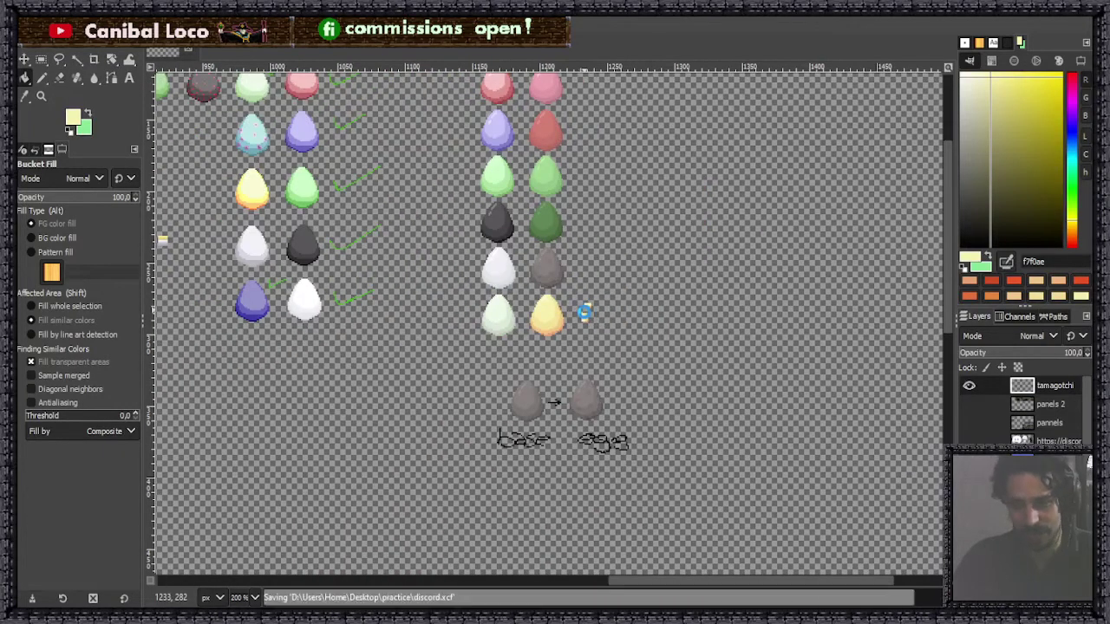
scroll(565, 303, "up", 4, "ctrl")
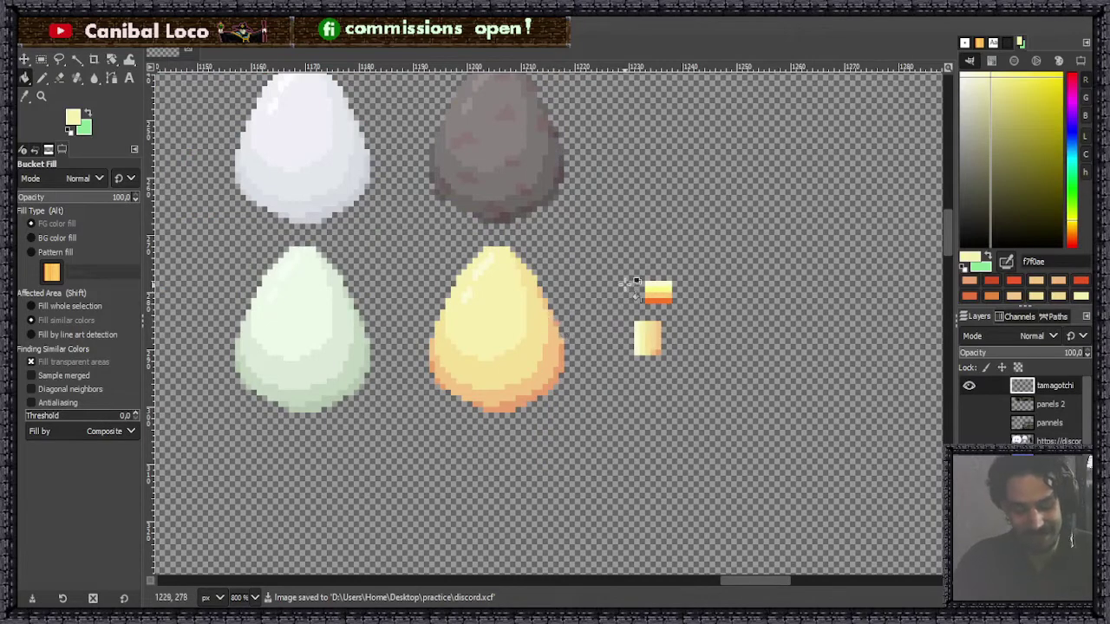
key("r")
left_click_drag(633, 265, 689, 303)
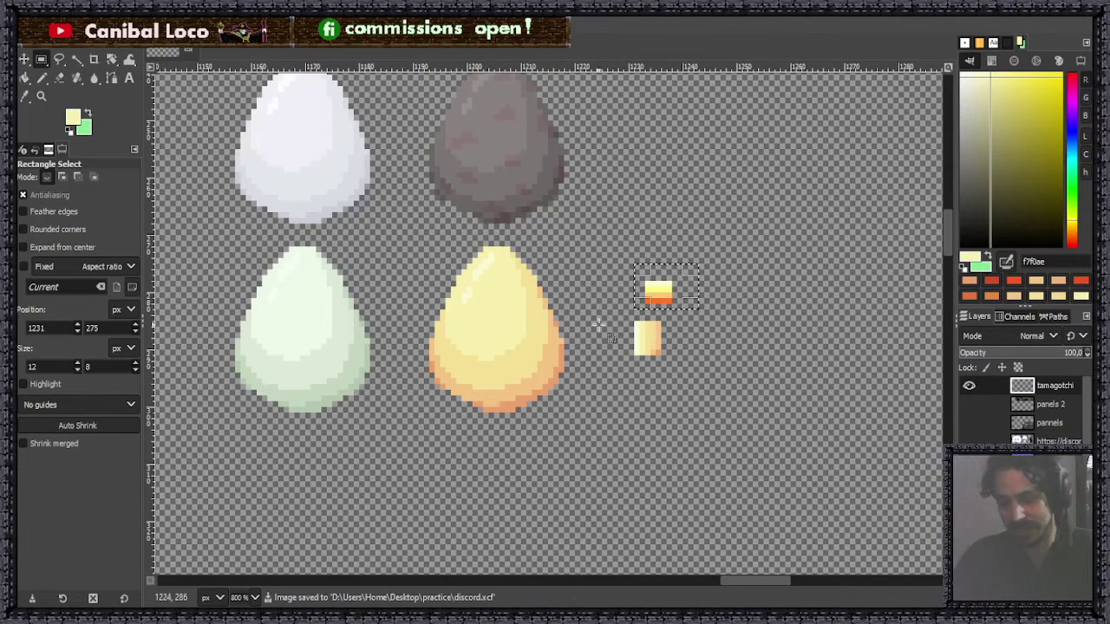
key("Delete")
left_click(590, 279)
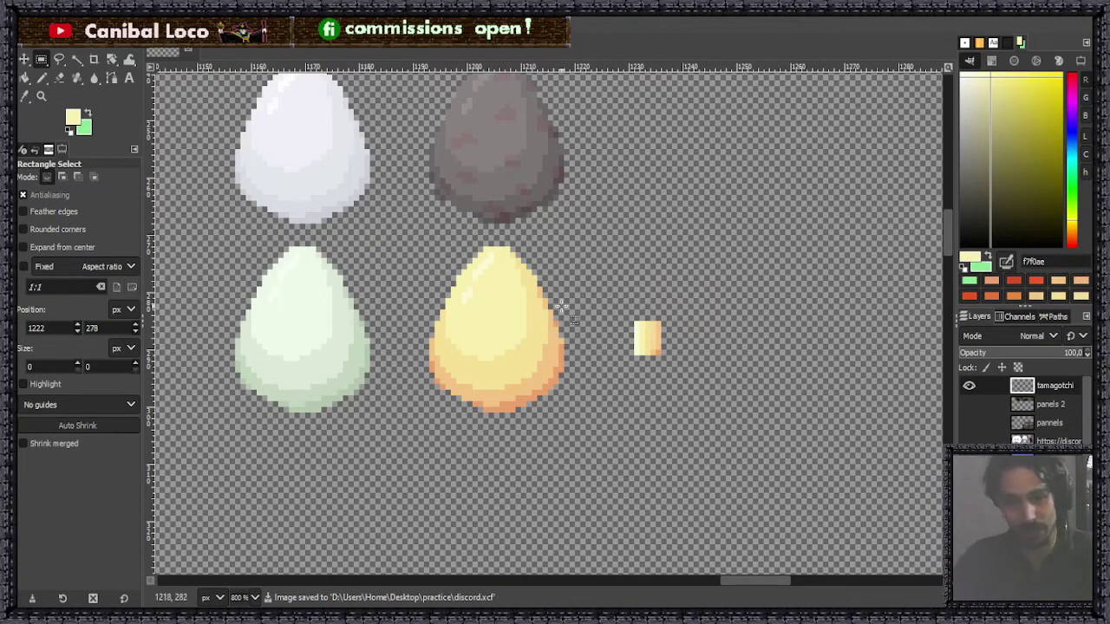
key("ctrl+s")
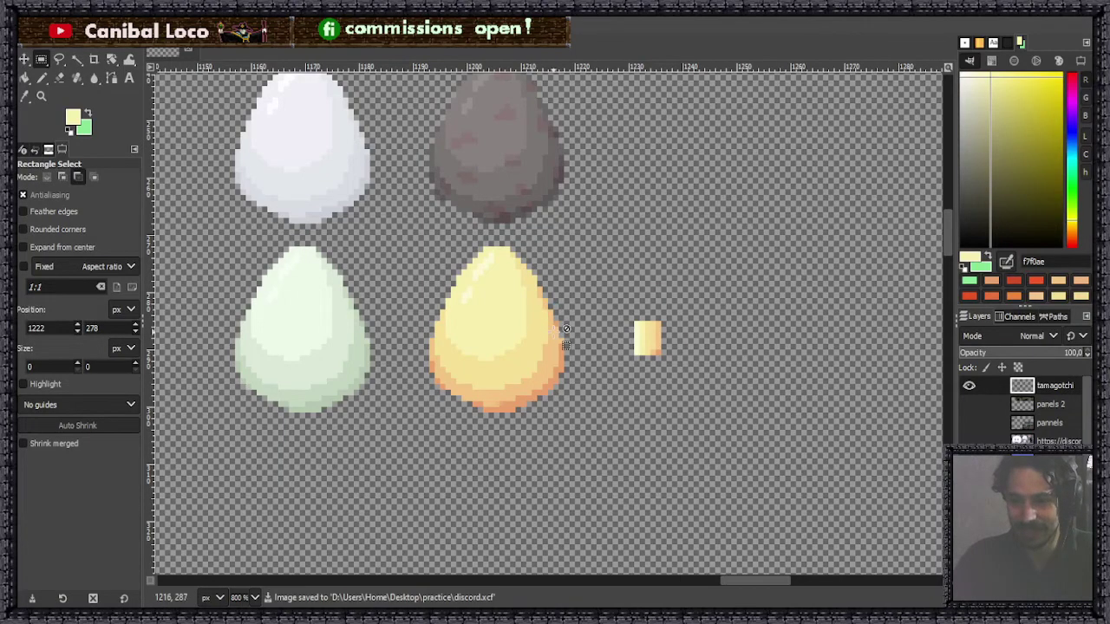
scroll(555, 317, "down", 3, "ctrl")
scroll(611, 303, "up", 5)
scroll(611, 304, "down", 3)
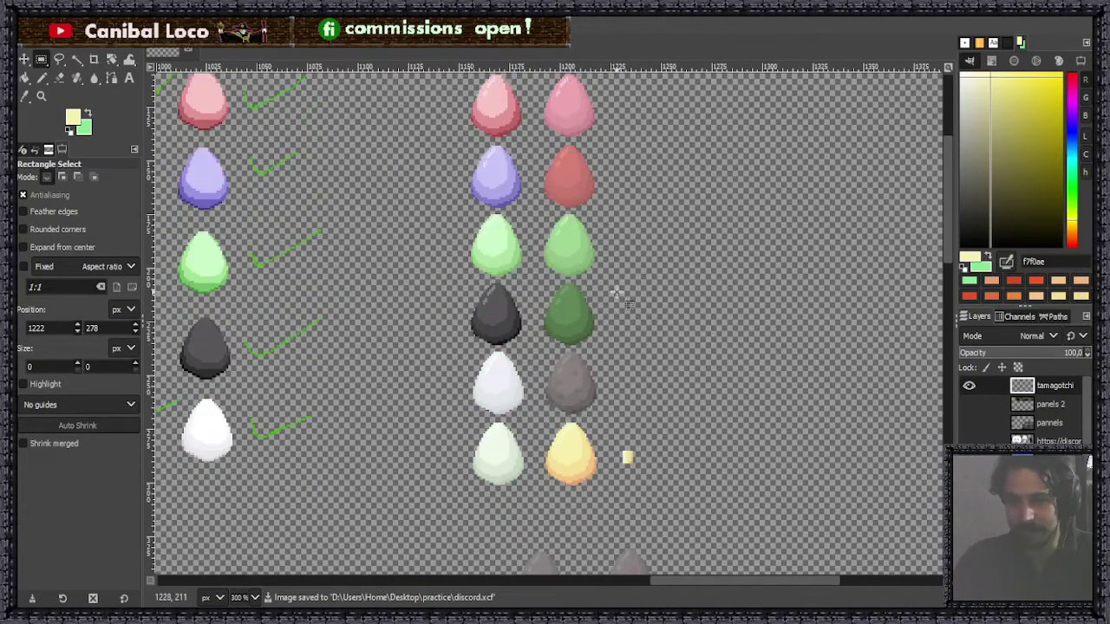
scroll(625, 299, "down", 3, "ctrl")
scroll(626, 328, "up", 4, "ctrl")
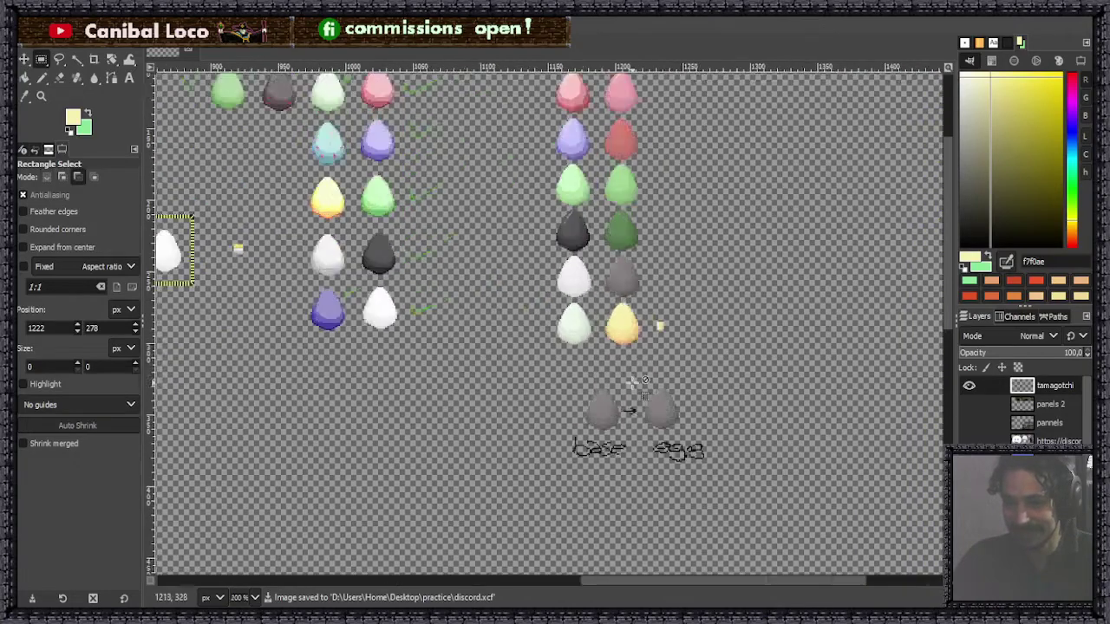
Cut the striped colour swatch beside the soft yellow egg, place it directly beneath that egg and save the image.
scroll(668, 301, "up", 2, "ctrl")
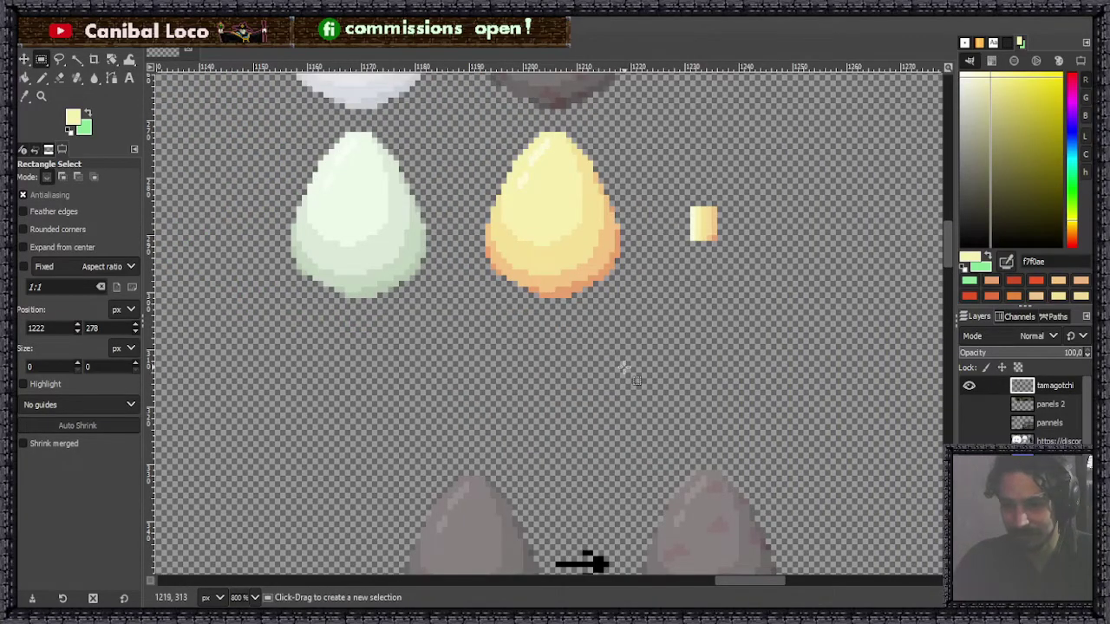
scroll(644, 355, "down", 5)
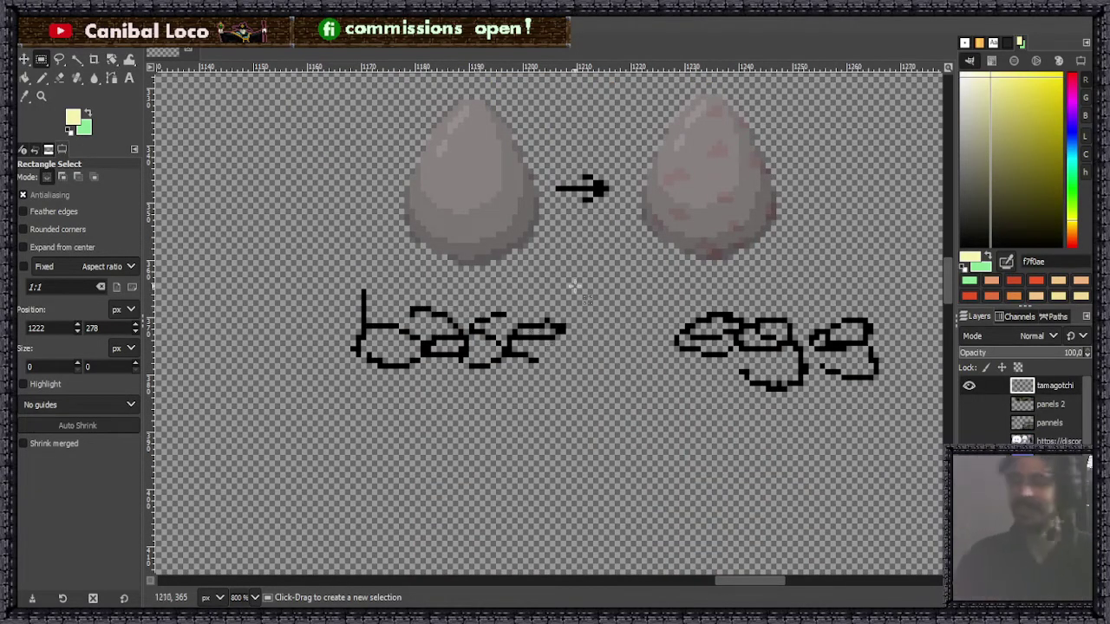
scroll(611, 332, "up", 5)
scroll(612, 338, "up", 5)
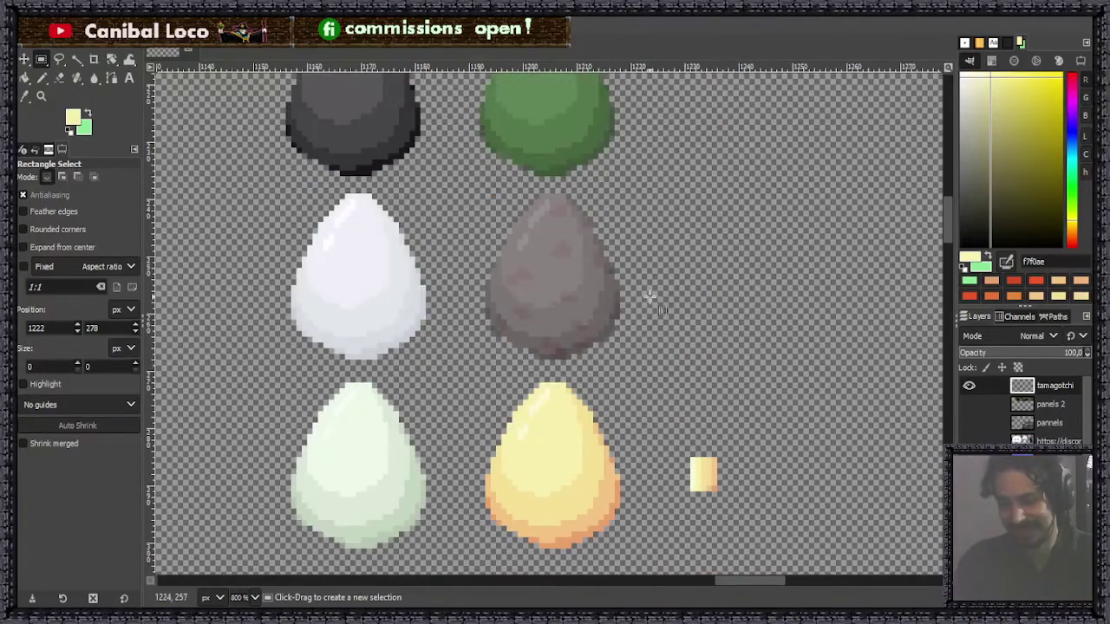
scroll(670, 321, "down", 4)
scroll(698, 325, "up", 2)
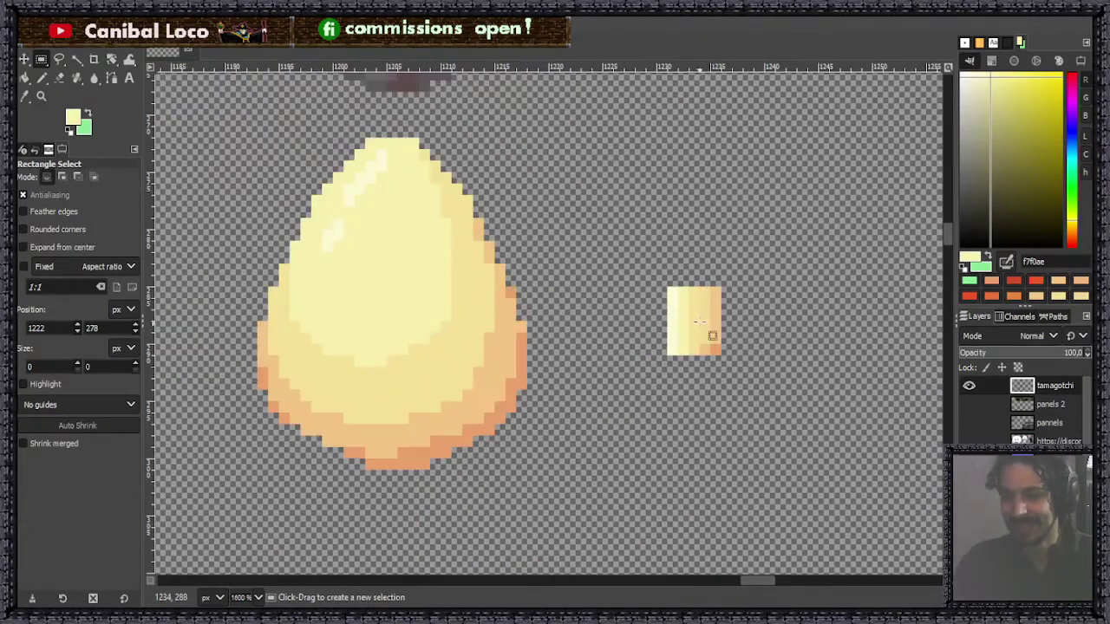
left_click_drag(669, 277, 731, 365)
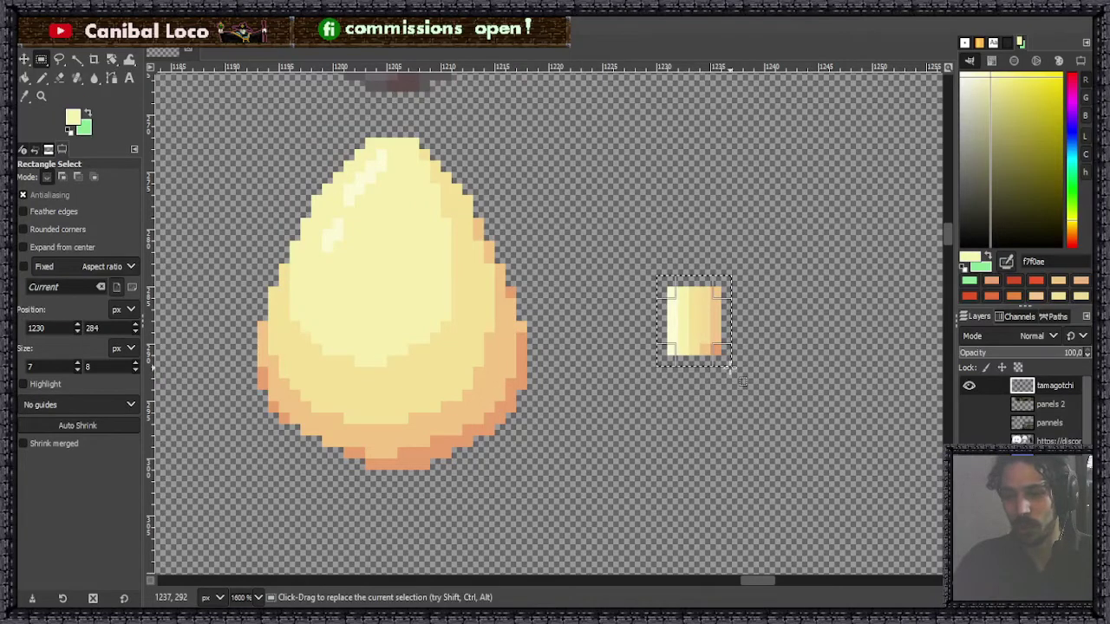
key("ctrl")
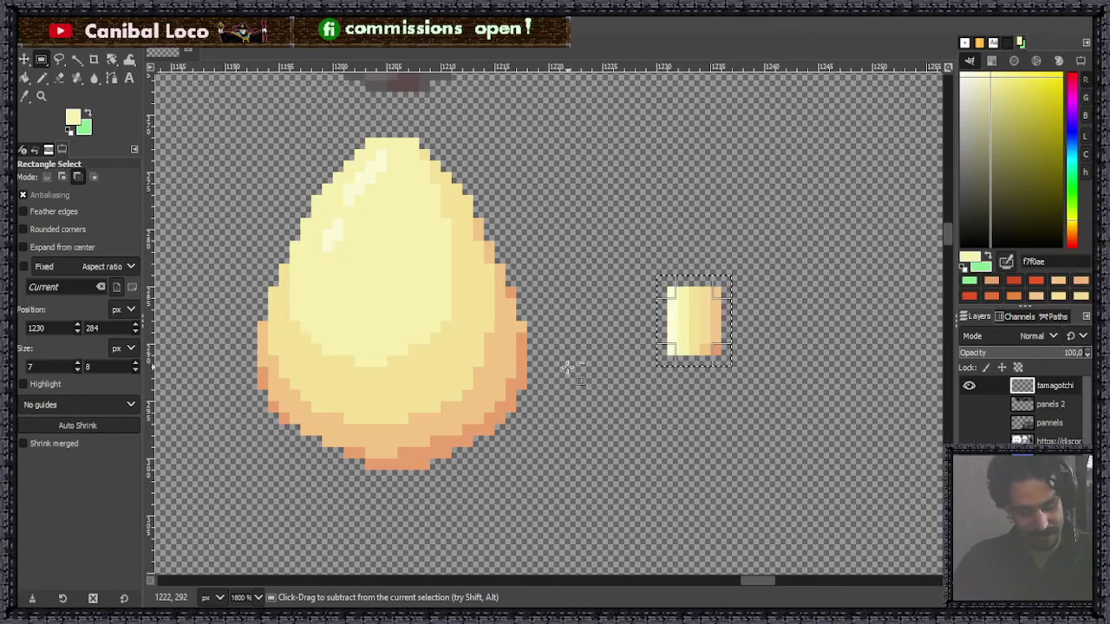
key("ctrl+x")
key("ctrl+v")
left_click_drag(693, 349, 407, 503)
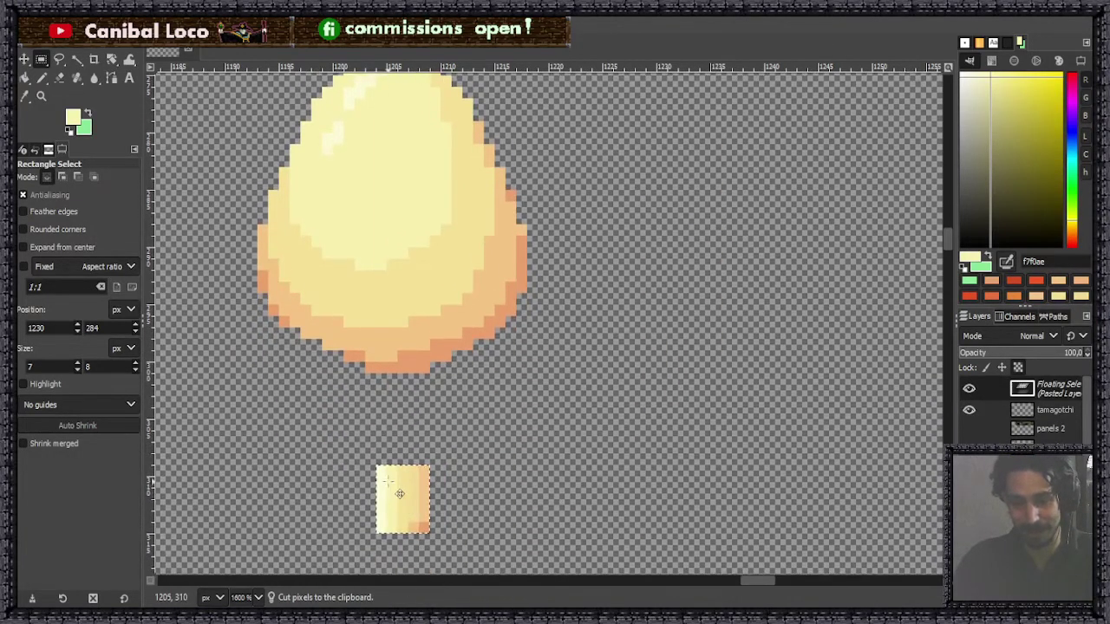
left_click(520, 449)
key("shift+ctrl+j")
key("minus")
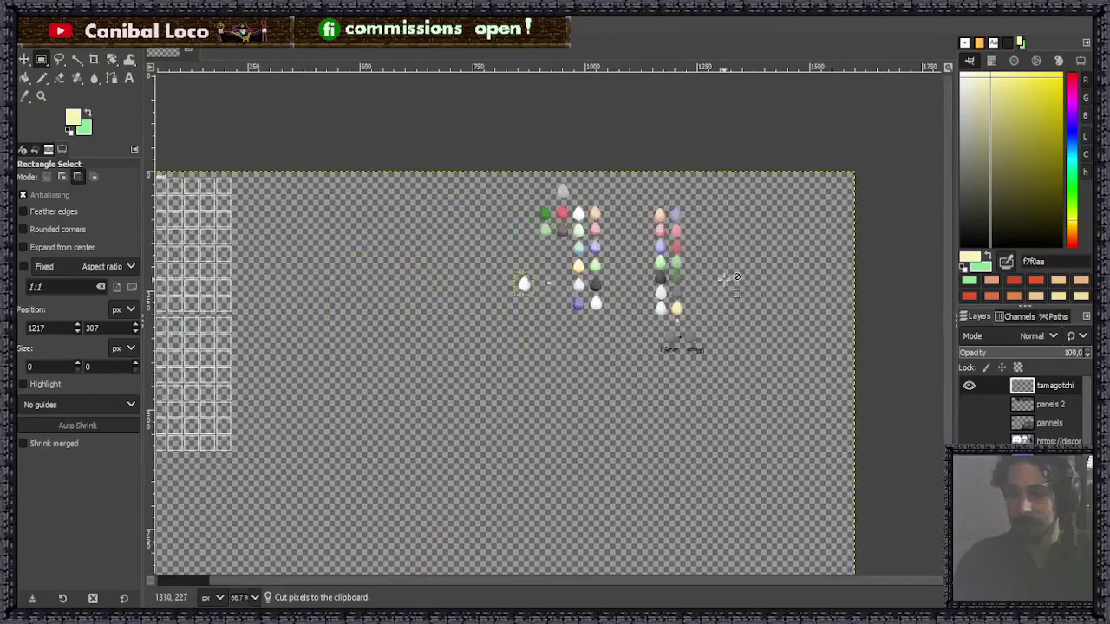
key("ctrl+s")
Sample green 4bae26 for the Pencil from the tick mark next to the light green egg.
key("plus")
key("plus")
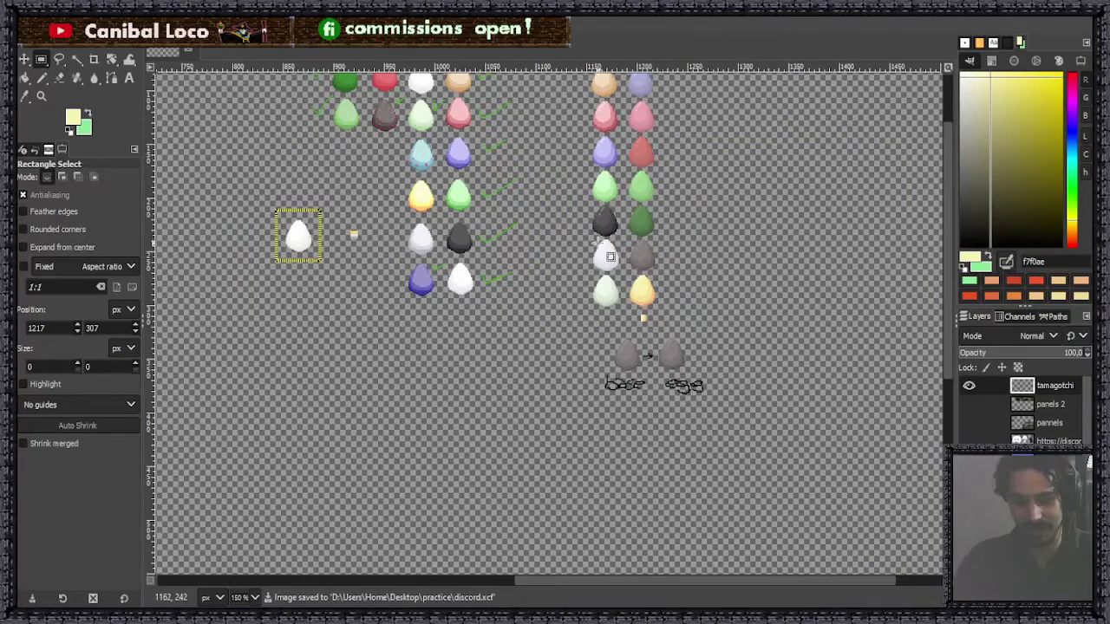
key("n")
key("plus")
key("plus")
key("plus")
key("plus")
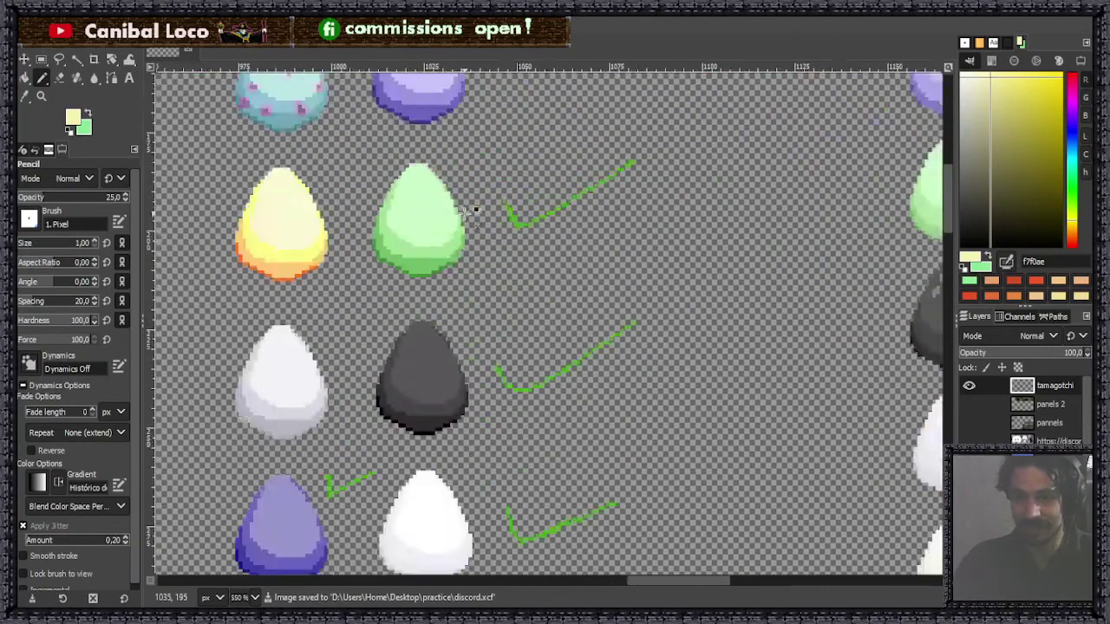
key("plus")
left_click(603, 223, "ctrl")
Undo the faint tick beside the yellow-orange egg, redraw it in green at 100% pencil opacity and save the image.
key("minus")
key("minus")
key("minus")
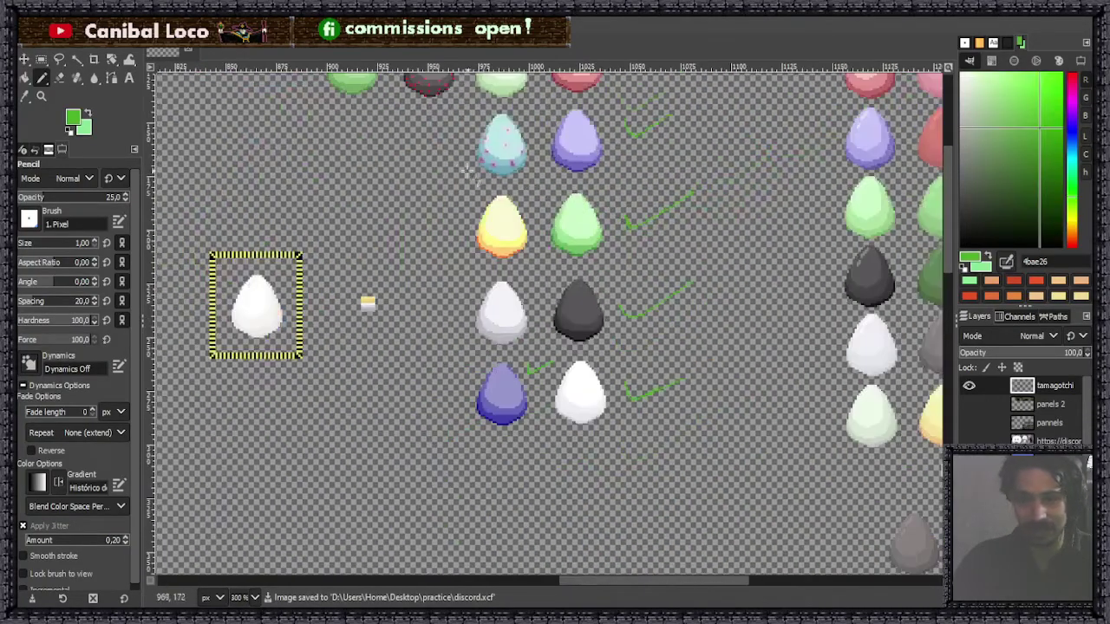
key("plus")
key("plus")
key("plus")
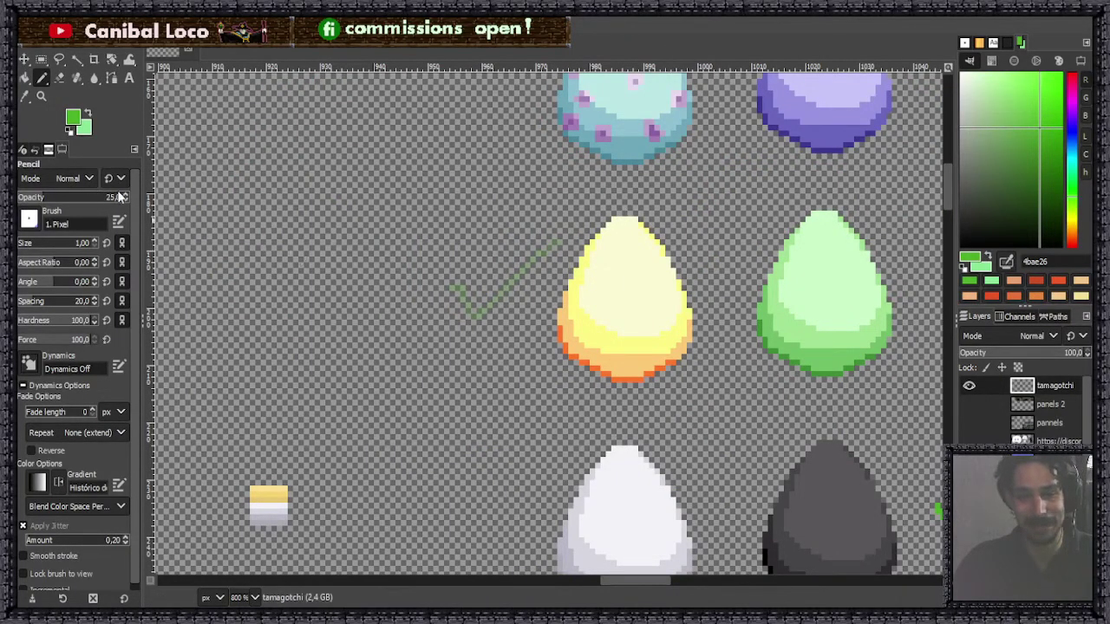
key("ctrl")
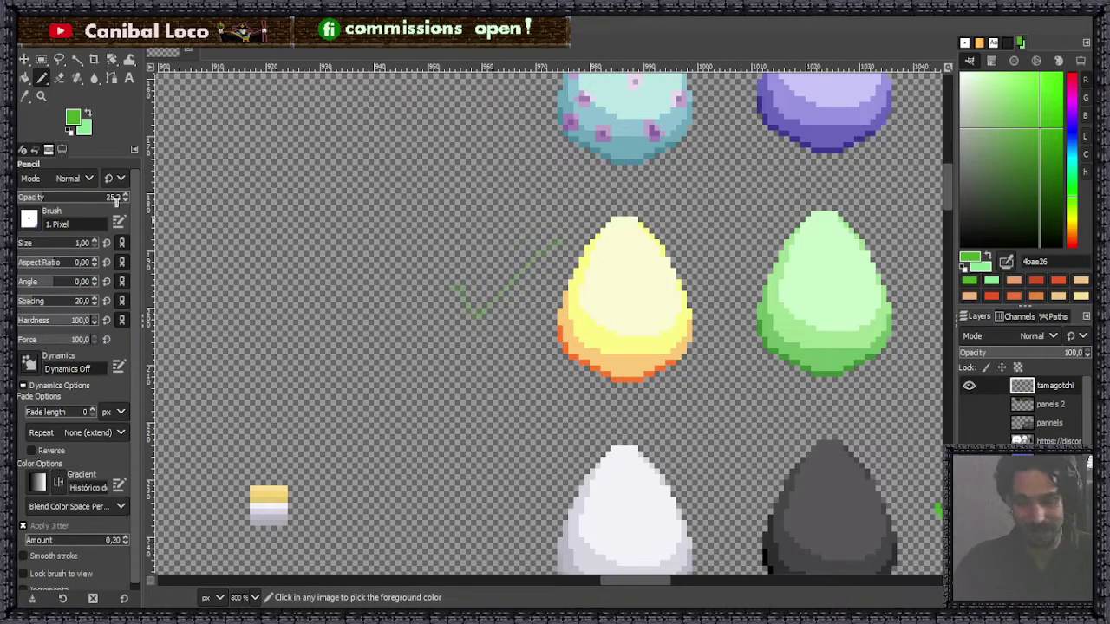
key("ctrl+z")
left_click(114, 198)
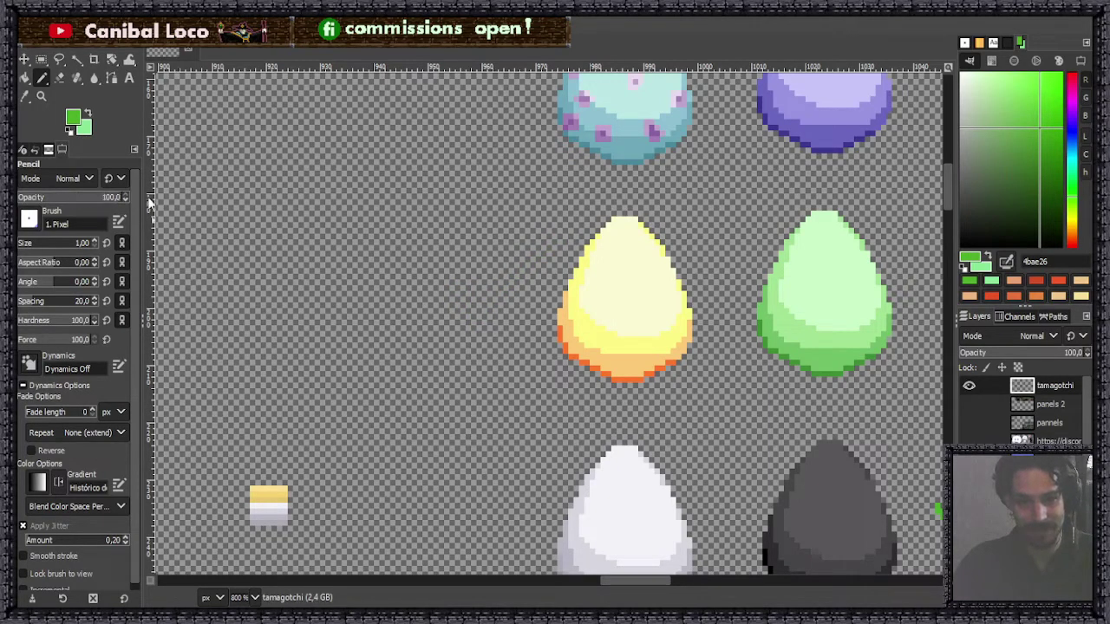
left_click_drag(445, 289, 555, 238)
key("ctrl")
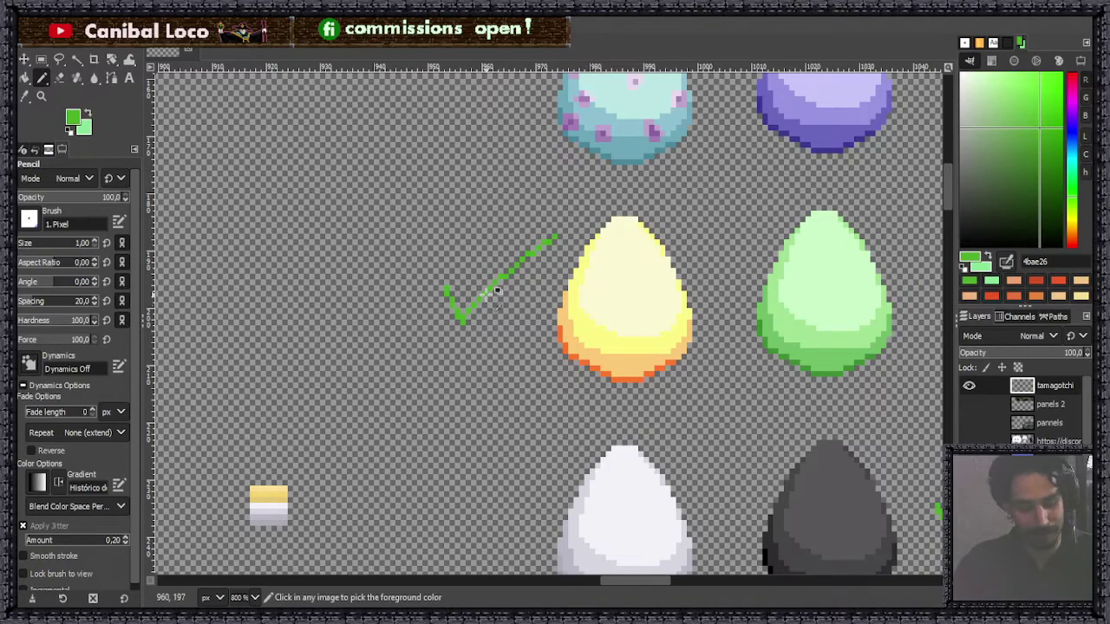
key("ctrl+s")
Compare the ticked source eggs with the two columns of recoloured eggs and save the image.
key("2")
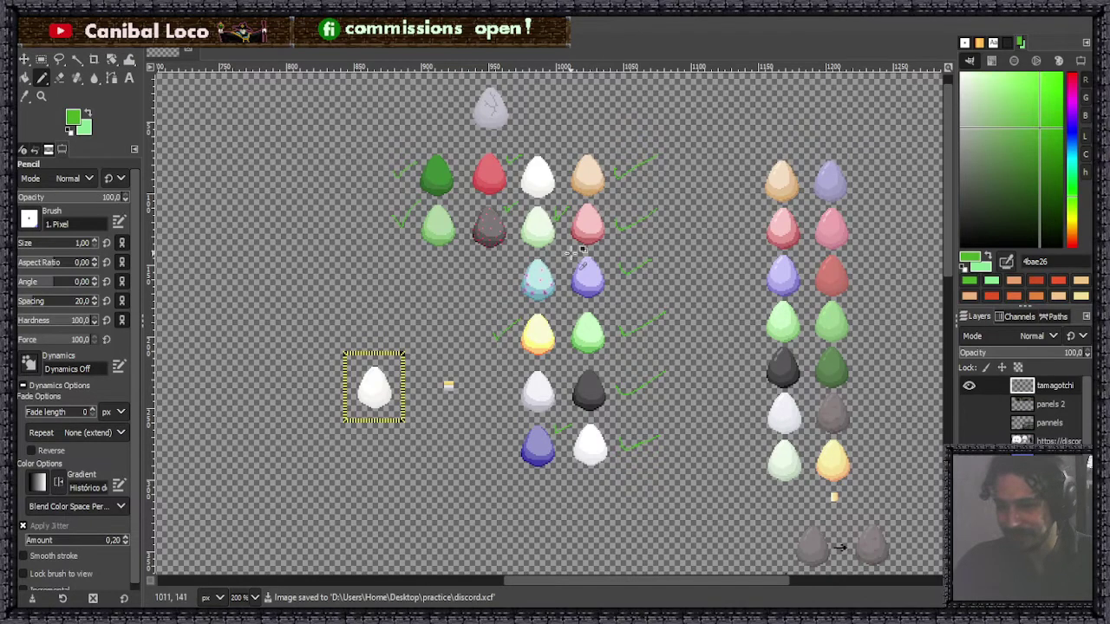
scroll(649, 255, "down", 3)
scroll(731, 295, "up", 4)
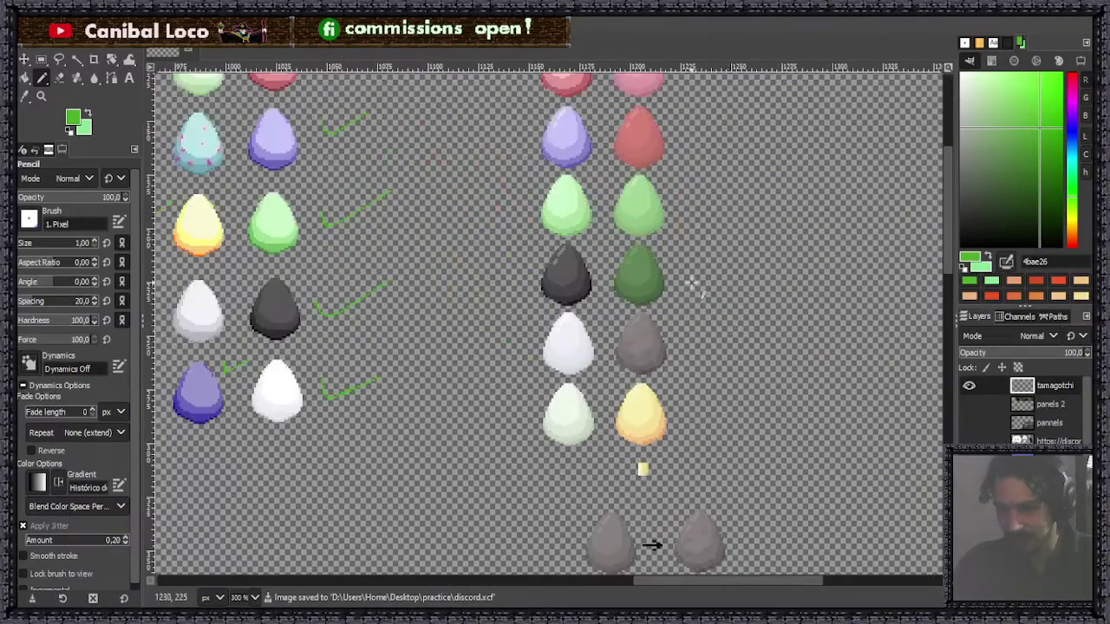
scroll(706, 260, "up", 4)
scroll(711, 321, "down", 2)
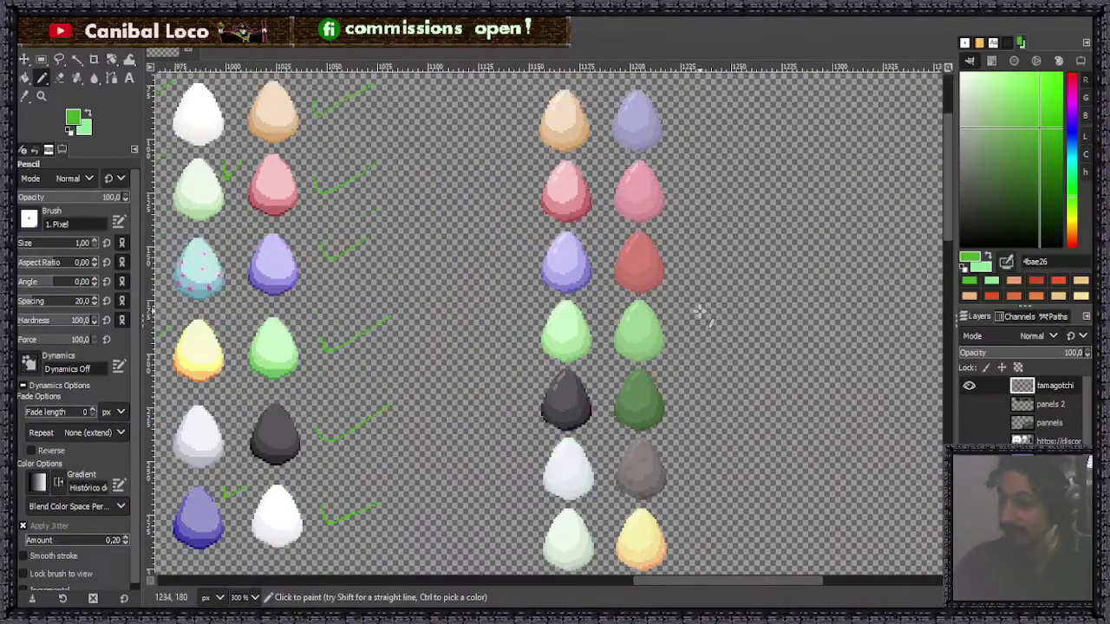
scroll(700, 314, "down", 2)
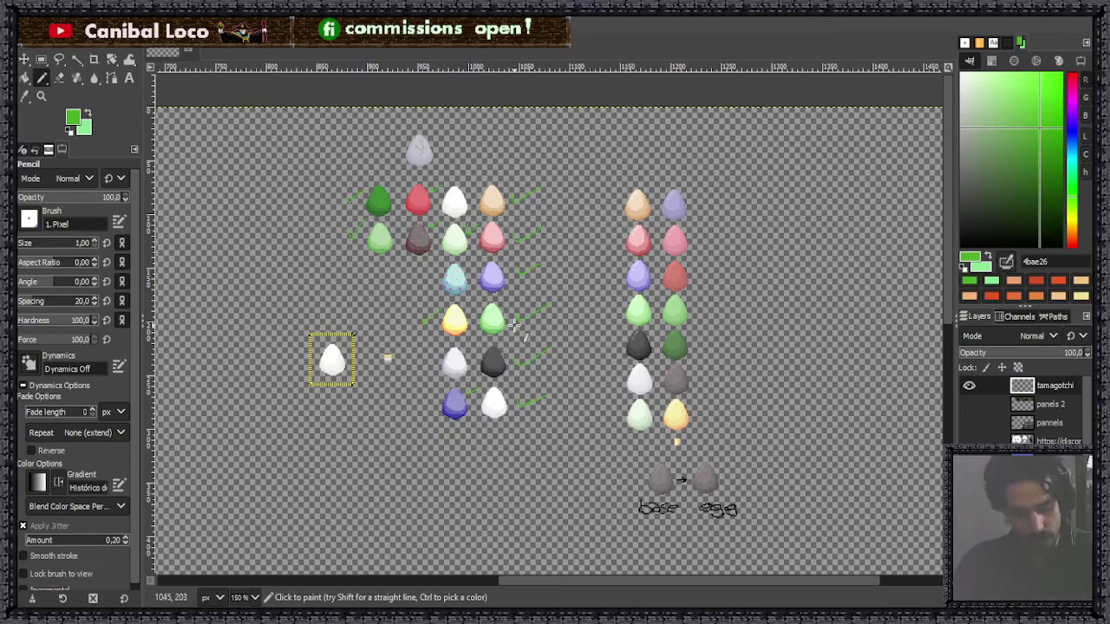
key("r")
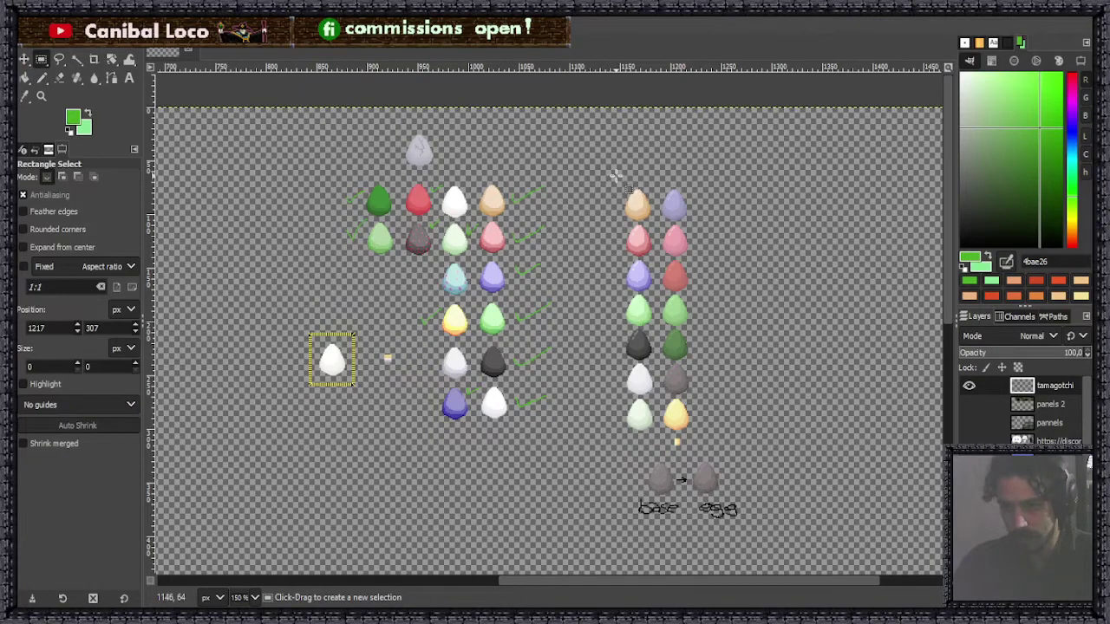
key("ctrl+s")
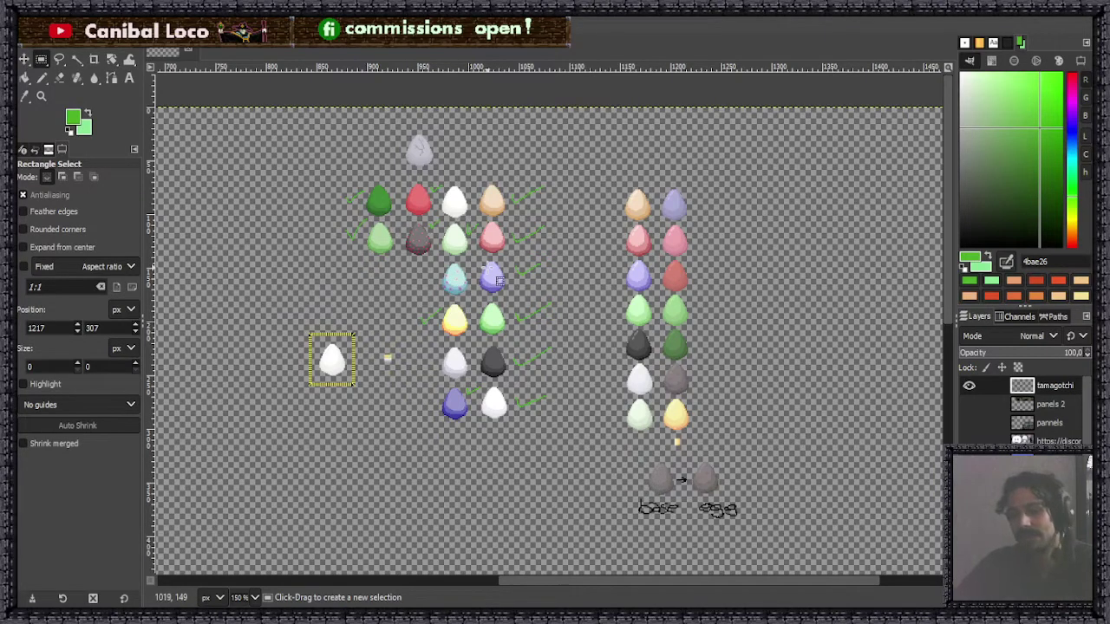
Examine the unticked light blue egg with purple spots against the finished eggs and save the image again.
key("ctrl")
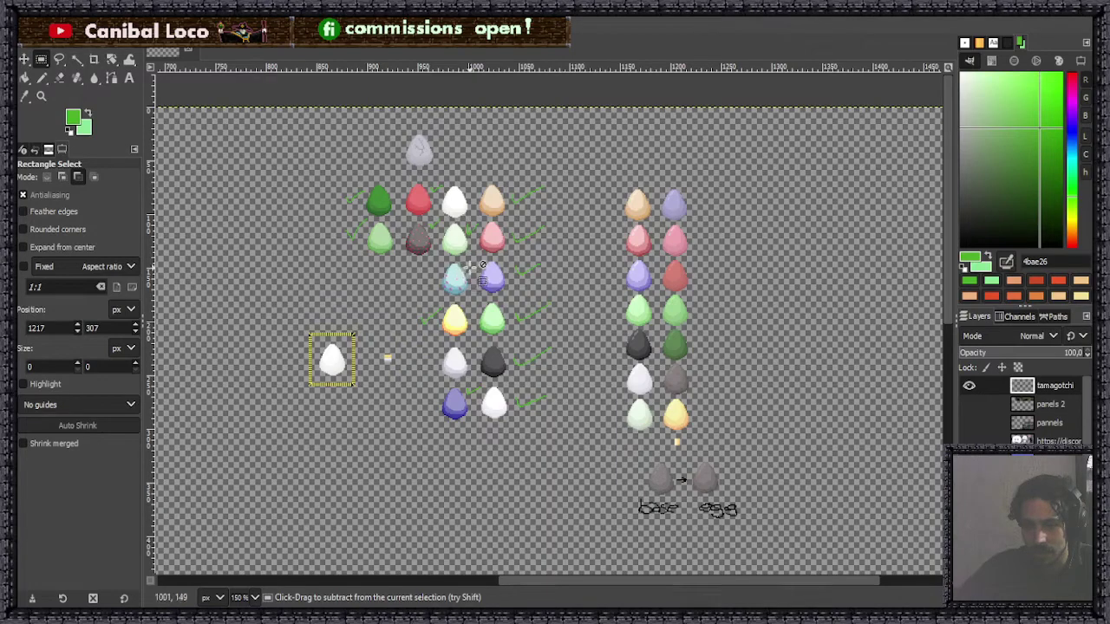
scroll(490, 278, "up", 5)
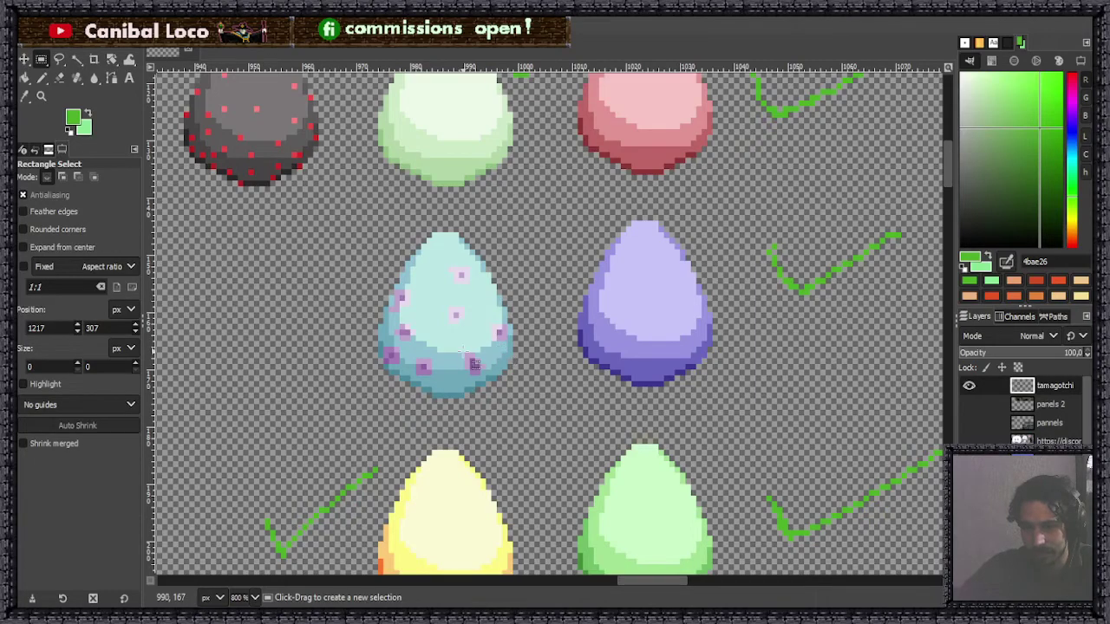
scroll(474, 367, "down", 7)
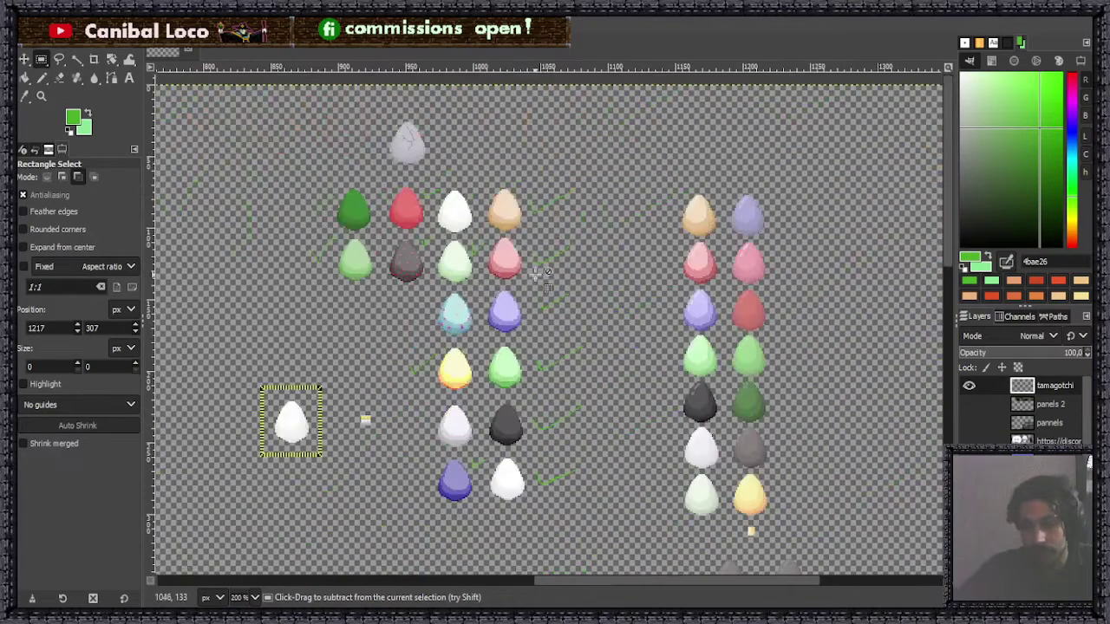
scroll(546, 290, "up", 3)
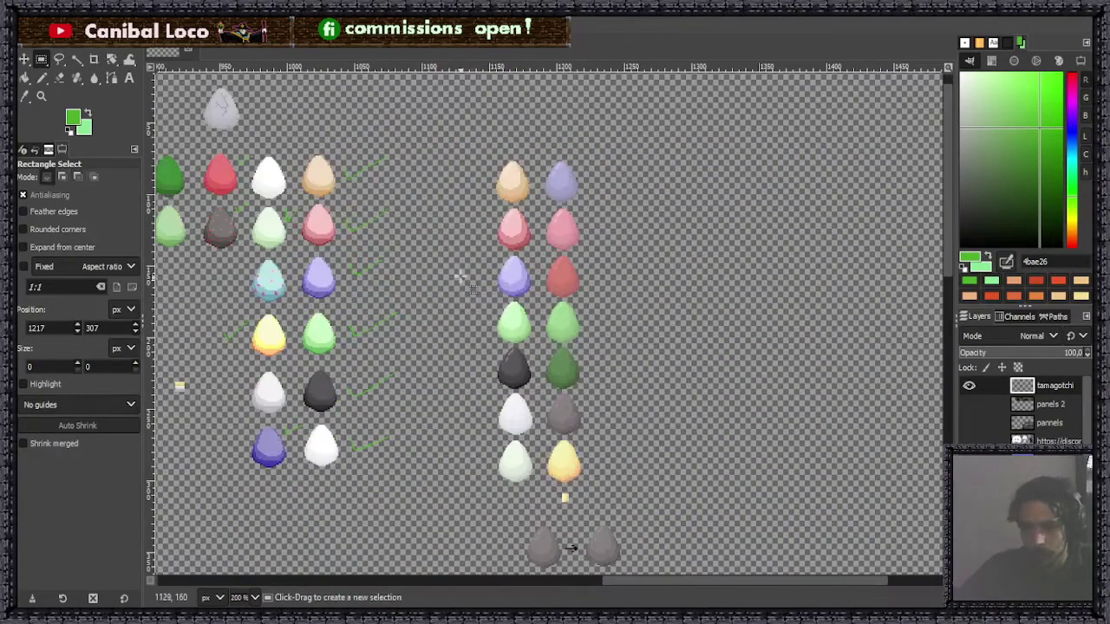
key("ctrl+s")
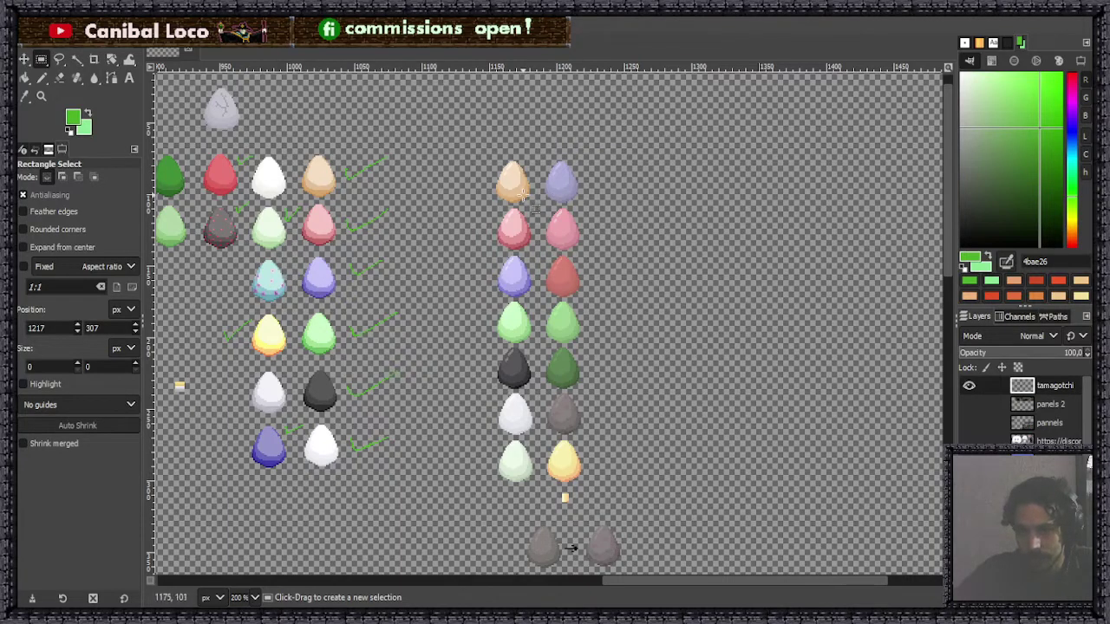
key("ctrl+s")
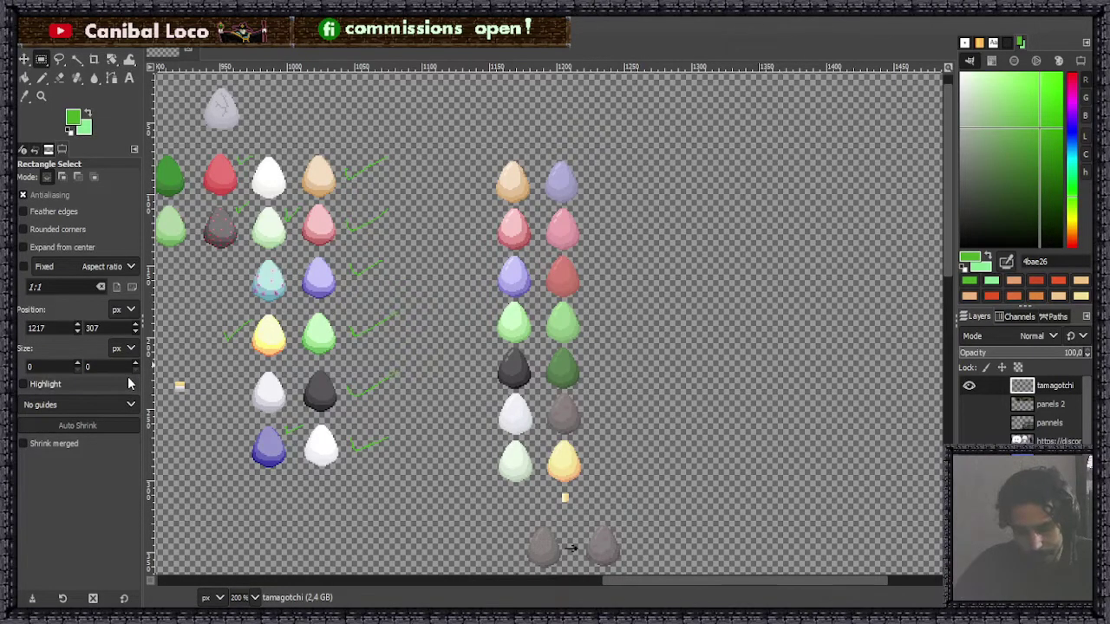
key("n")
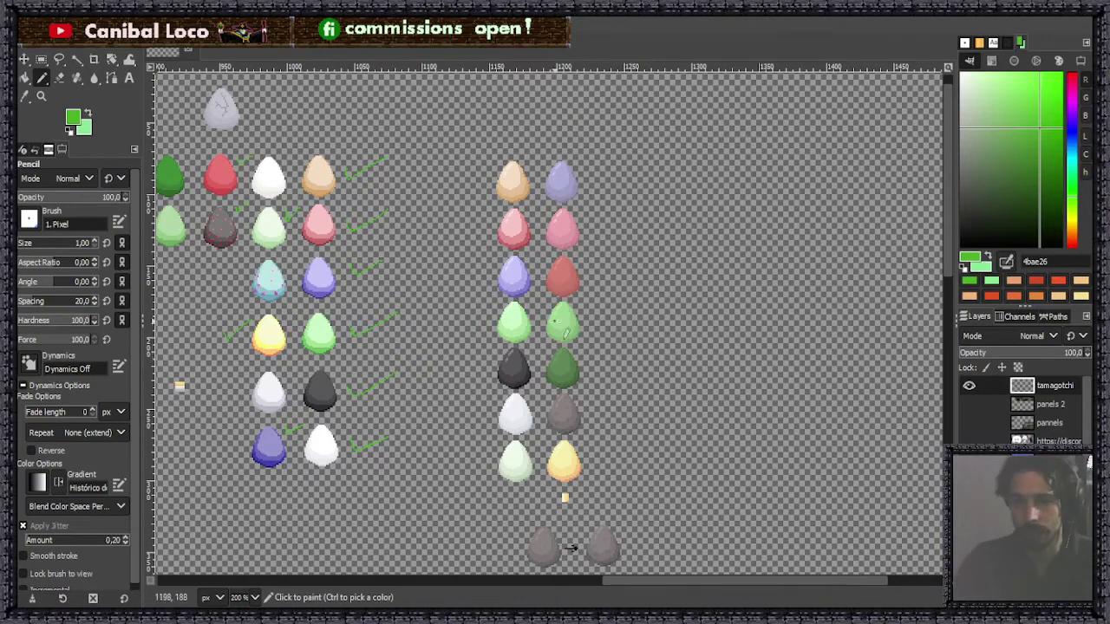
key("ctrl")
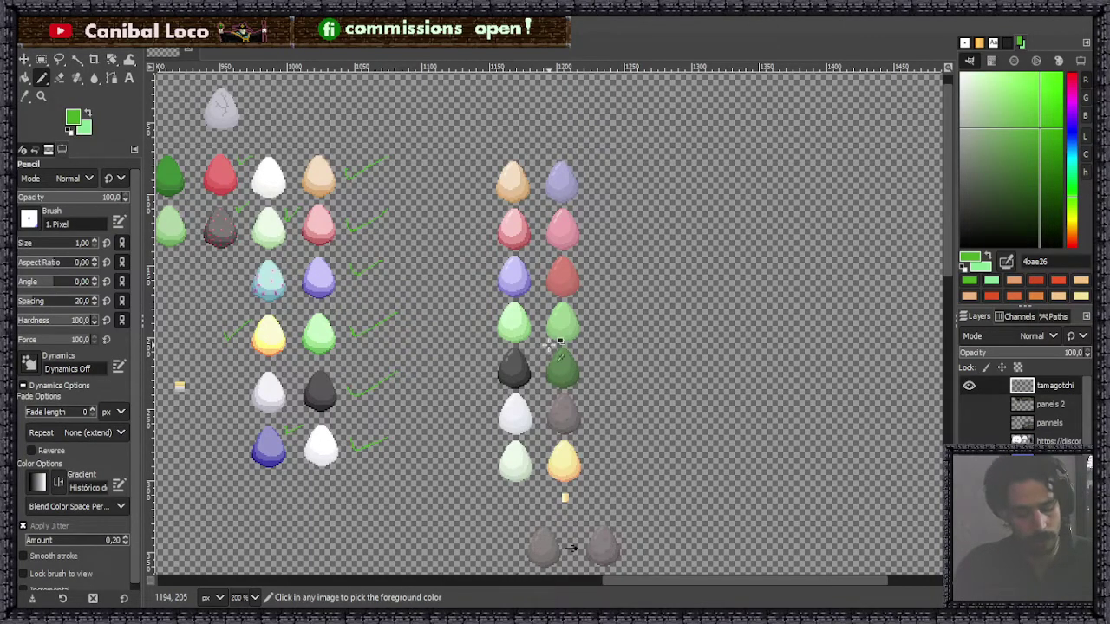
key("ctrl+s")
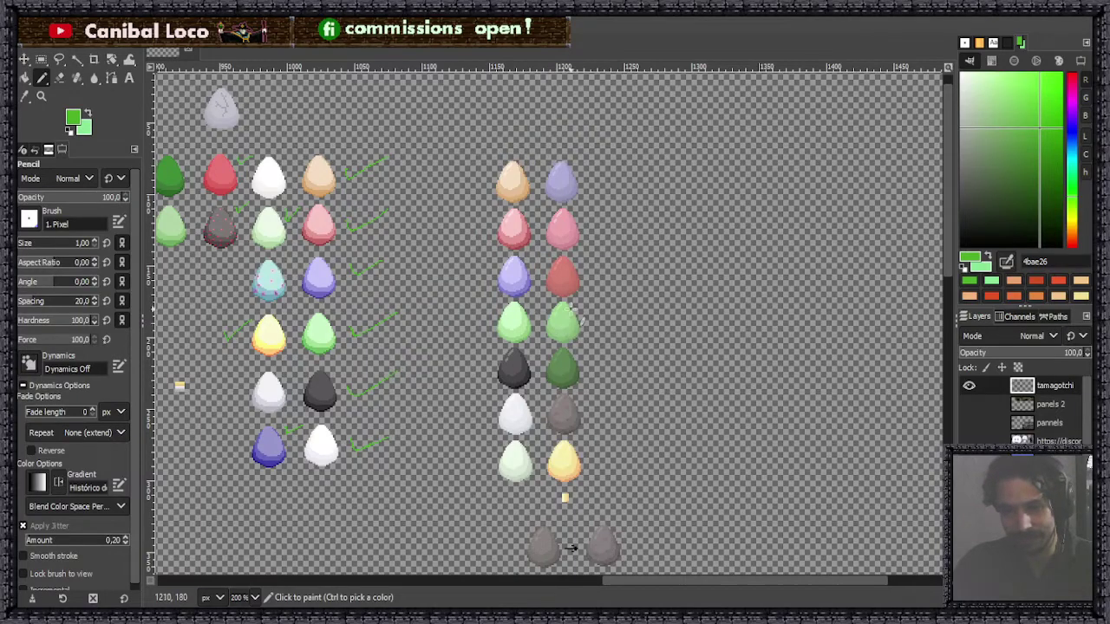
scroll(596, 387, "down", 3)
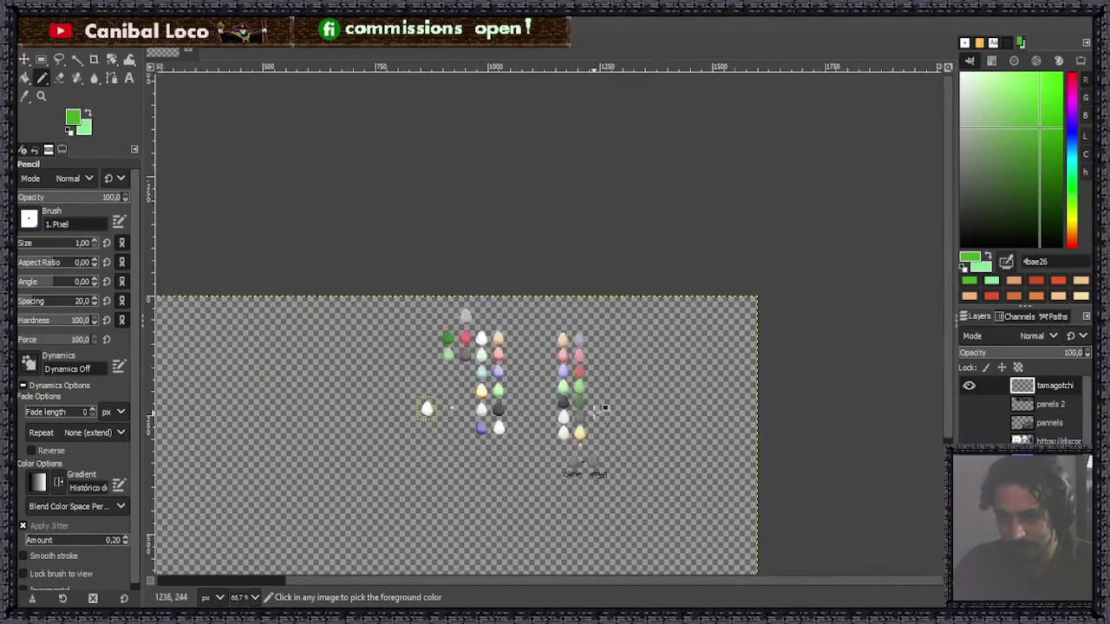
scroll(594, 408, "up", 5)
scroll(604, 384, "down", 5)
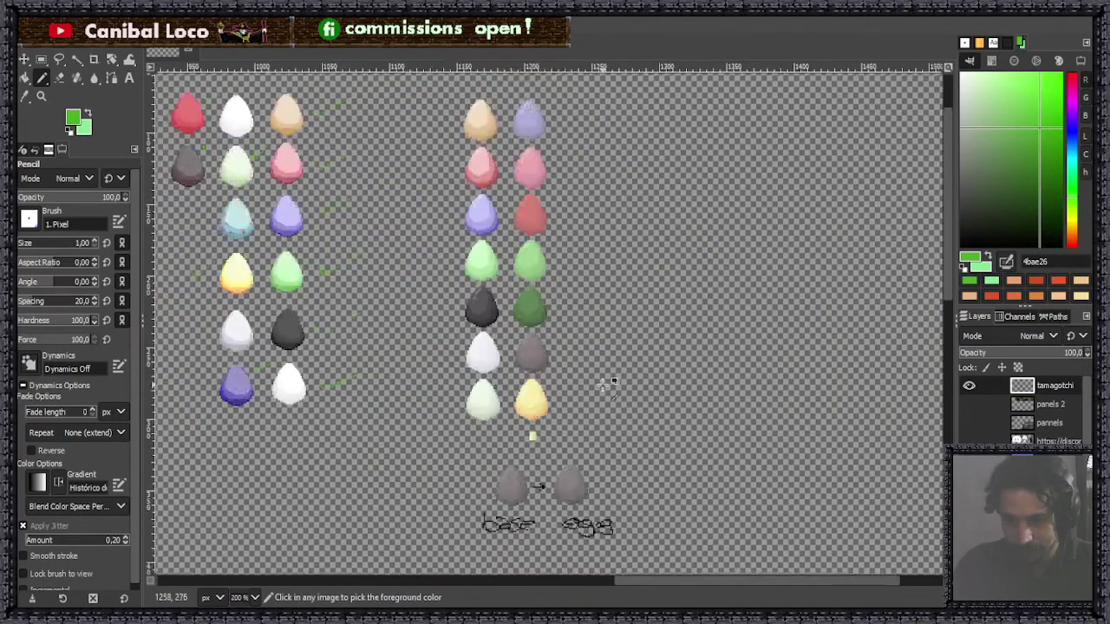
scroll(616, 475, "up", 3)
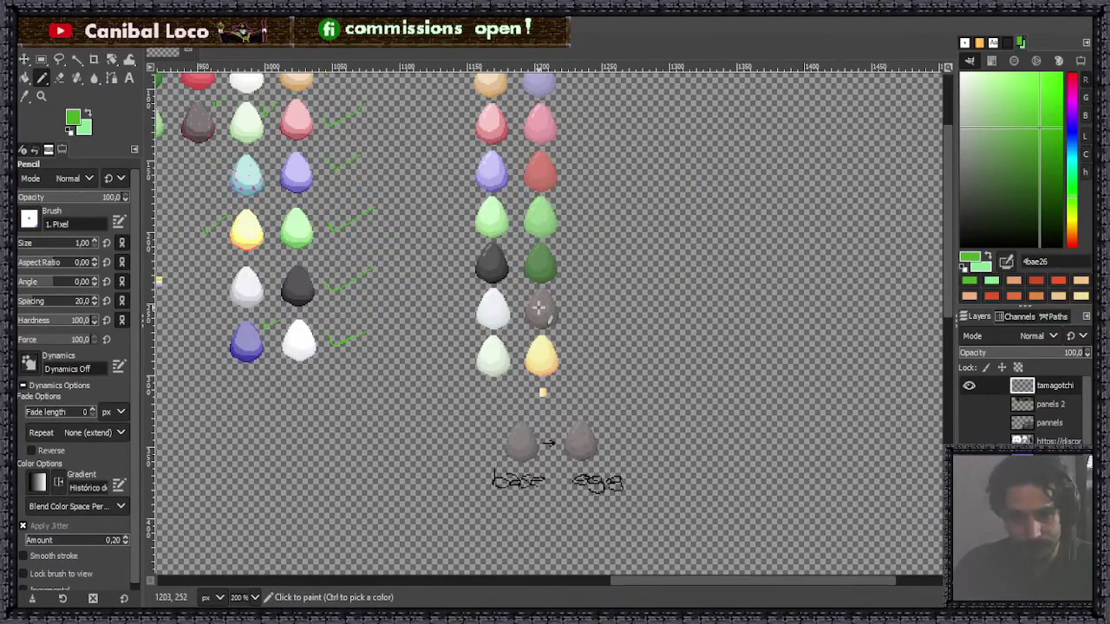
scroll(517, 364, "up", 3)
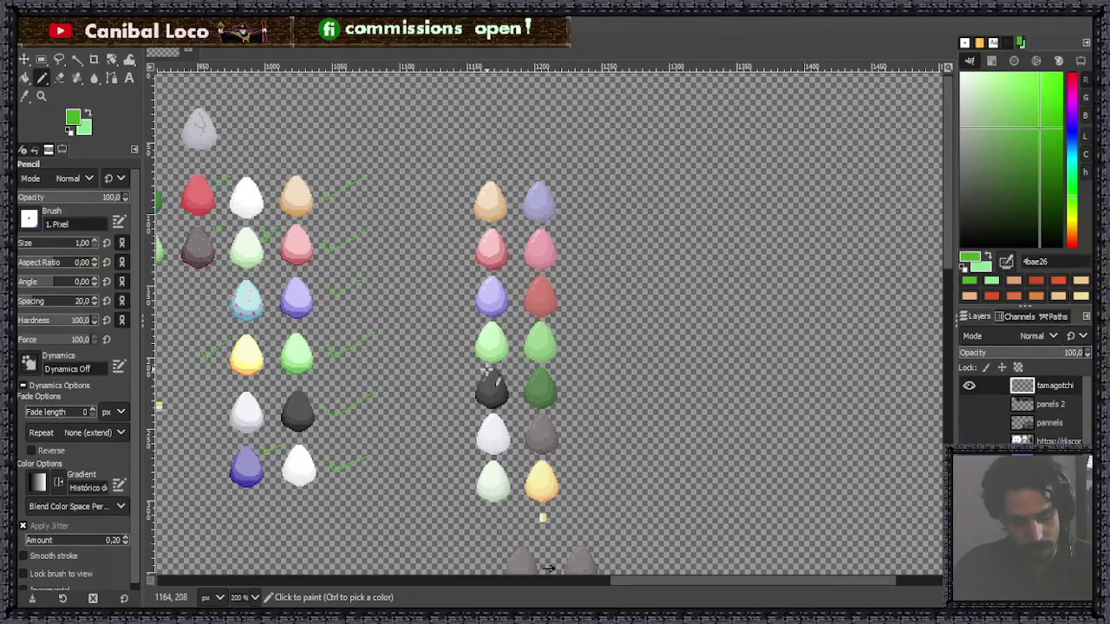
scroll(477, 399, "down", 3)
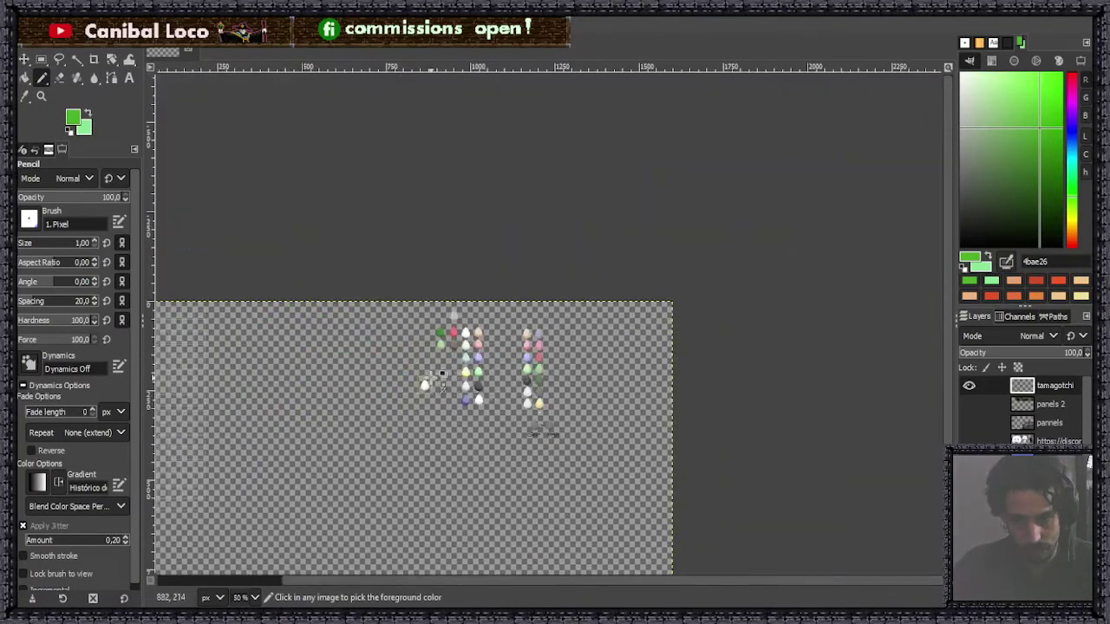
Select a 31 × 37 px rectangle around the white egg inside the striped frame and copy it.
scroll(434, 382, "up", 6)
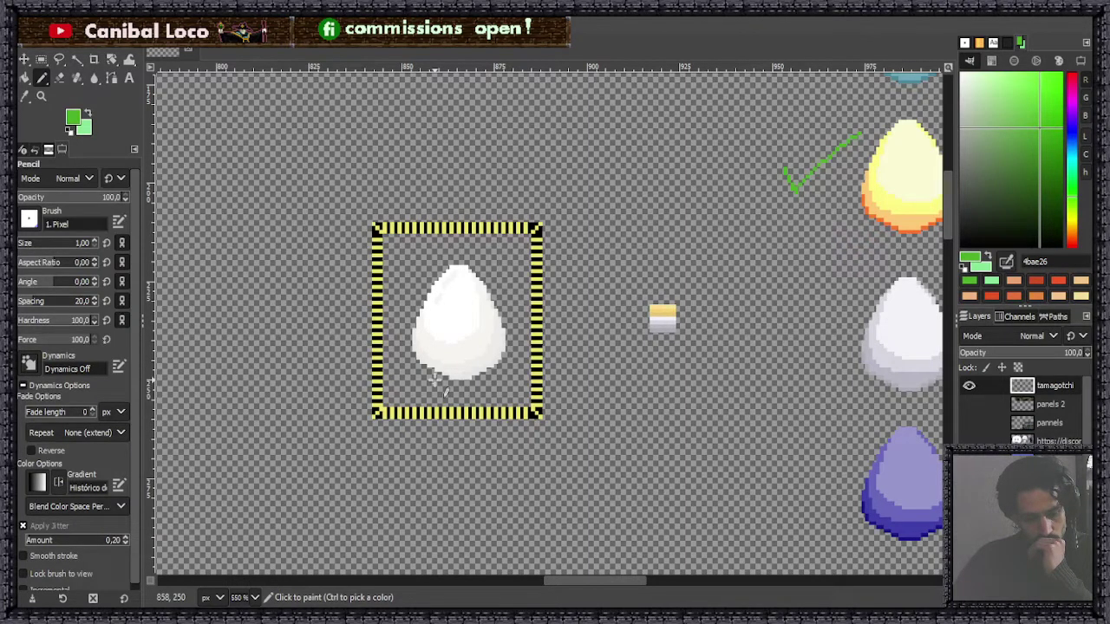
key("r")
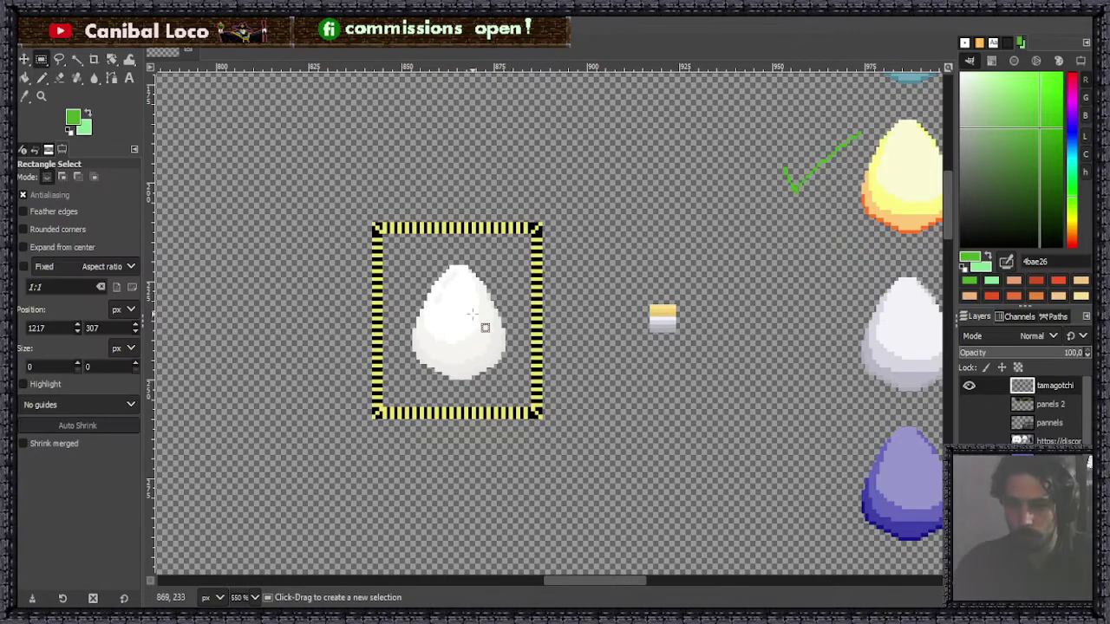
left_click_drag(403, 255, 518, 397)
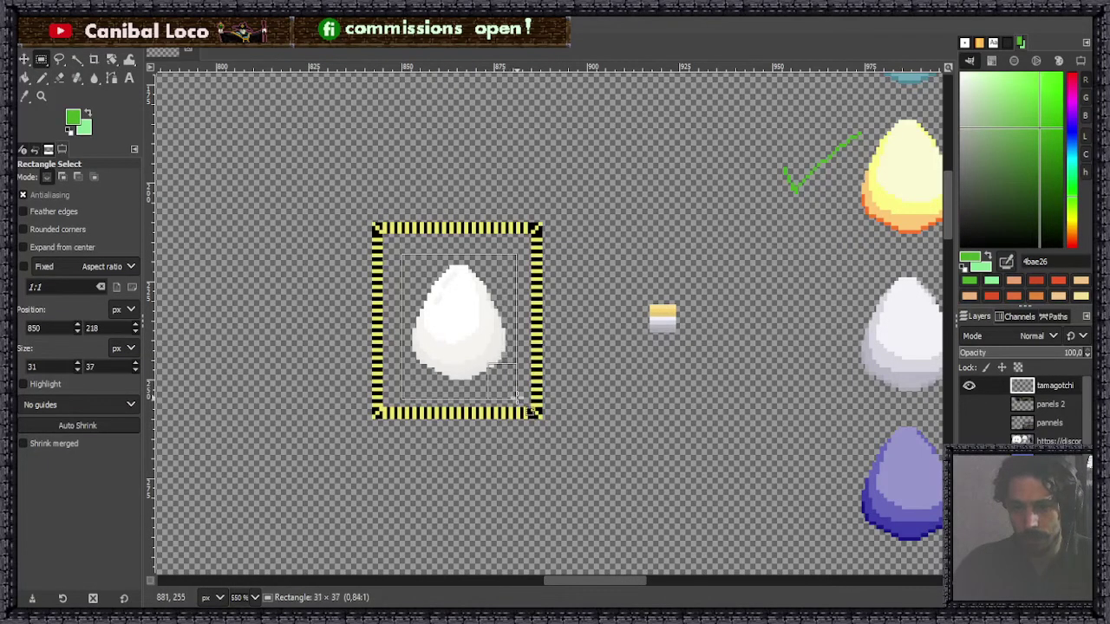
key("ctrl+c")
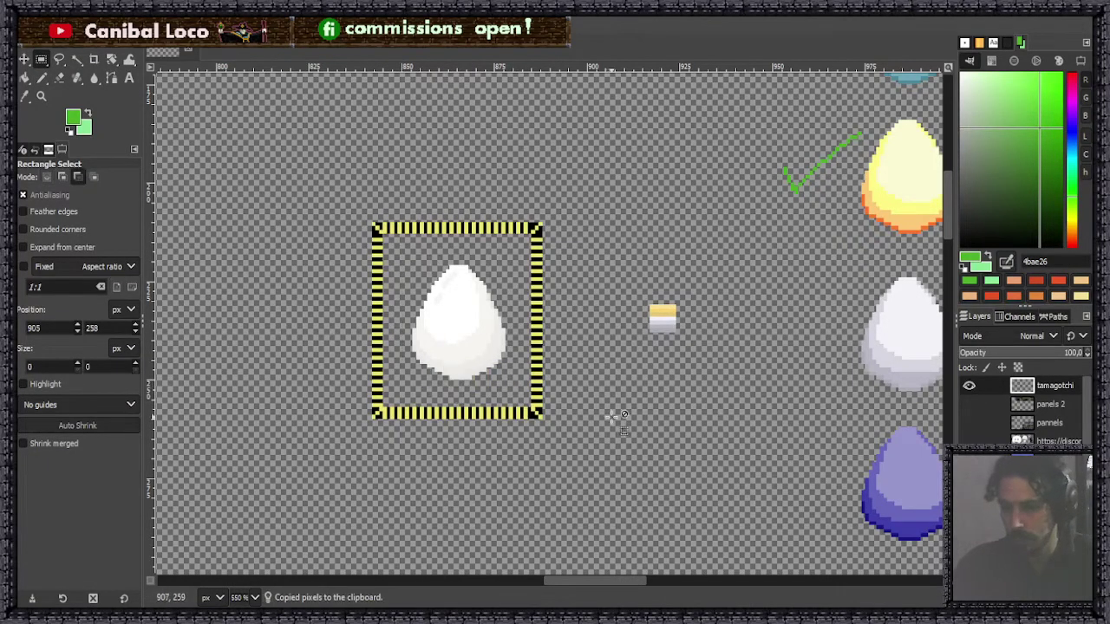
Paste the white egg copy into the canvas's lower-right corner, anchor it there and save the image.
scroll(495, 362, "down", 2)
scroll(495, 346, "down", 6)
scroll(563, 386, "up", 10)
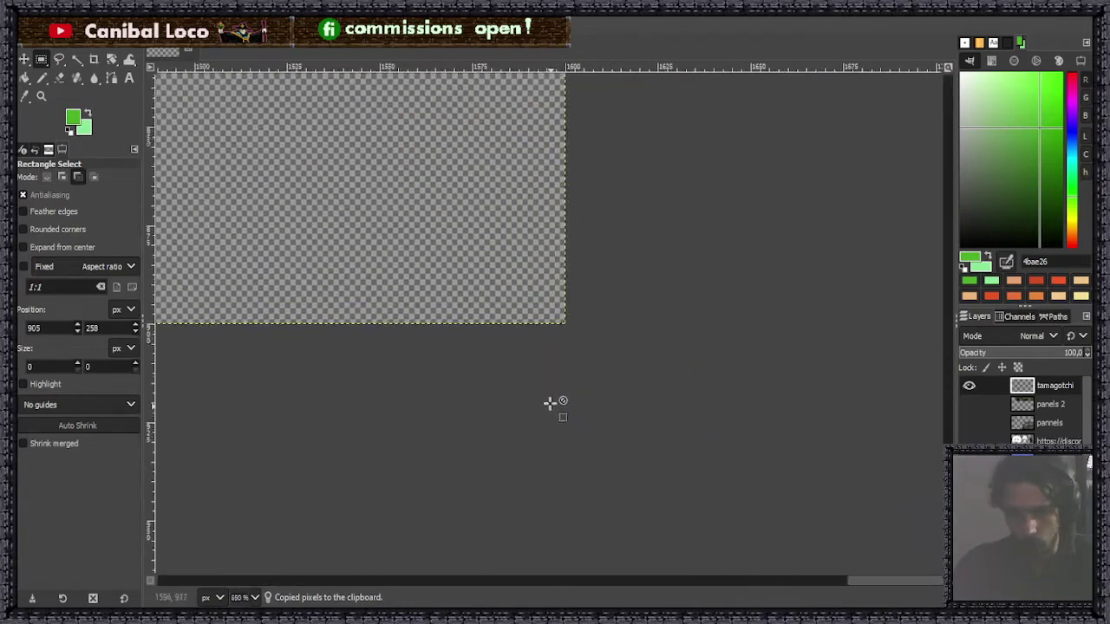
scroll(500, 321, "up", 2)
key("ctrl+v")
left_click_drag(485, 338, 612, 314)
left_click(397, 317)
scroll(711, 302, "down", 8)
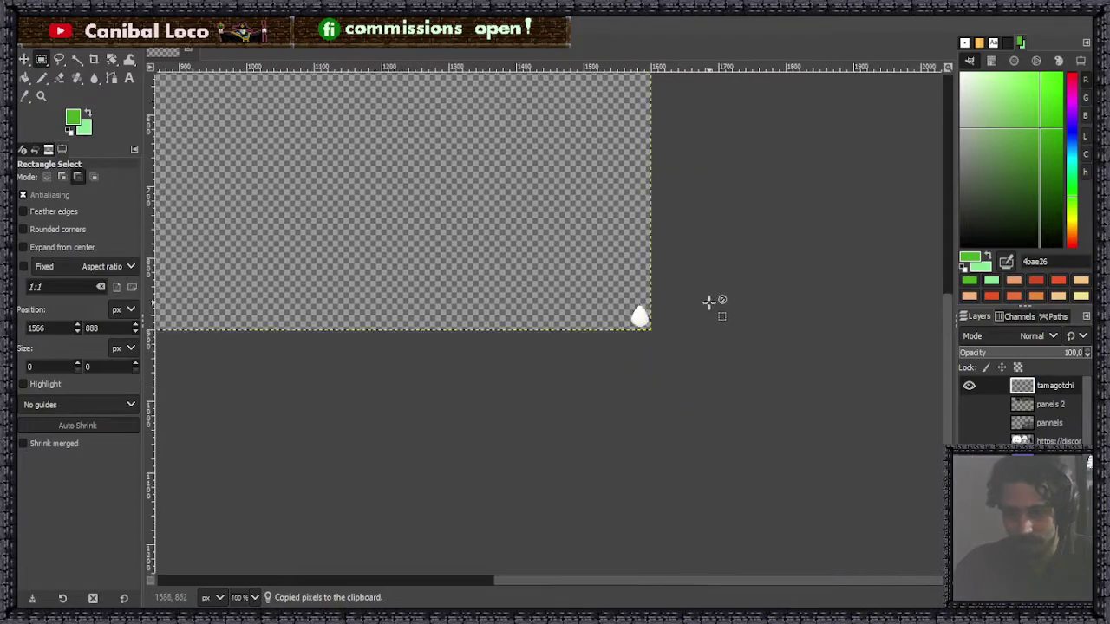
scroll(666, 286, "down", 2)
scroll(641, 251, "up", 8)
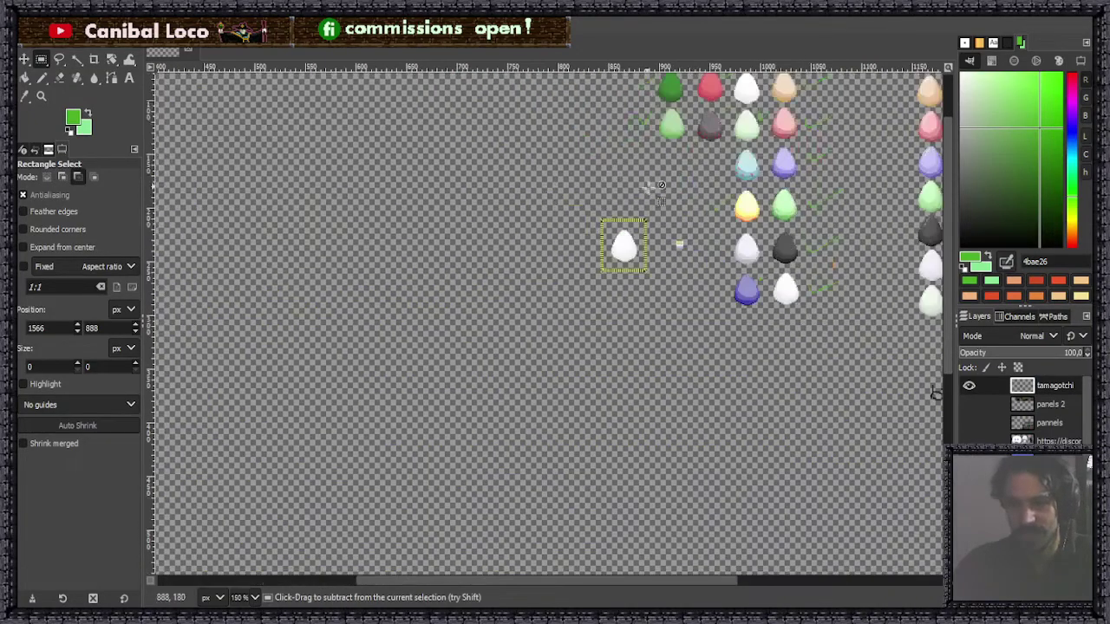
key("ctrl+s")
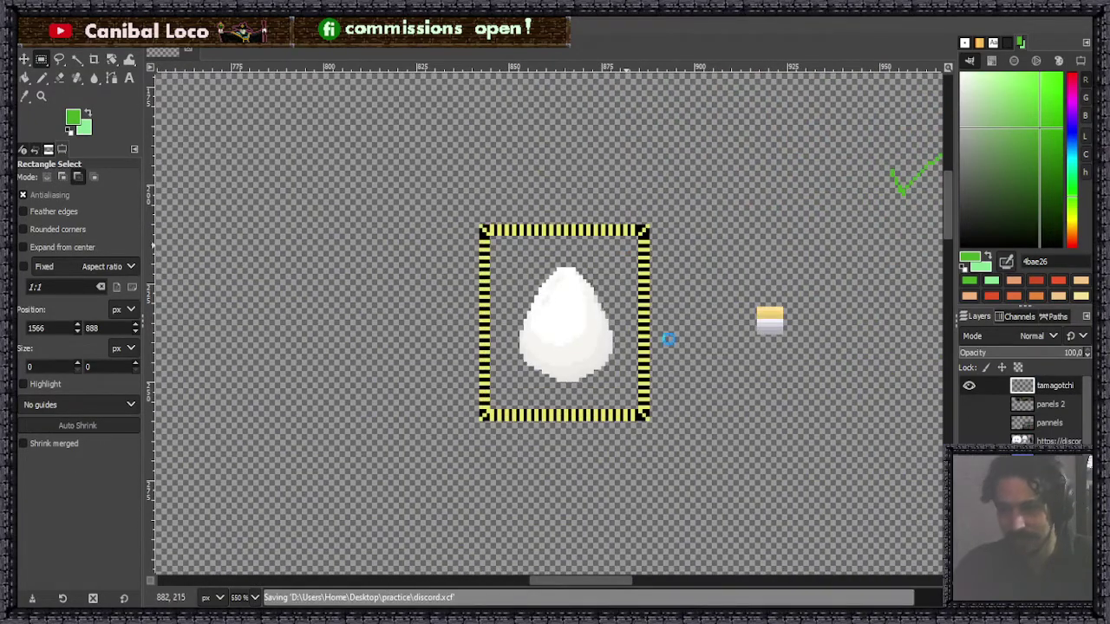
Choose the Pencil and mix the muted tan foreground colour a79166 for marking the framed white egg.
scroll(584, 364, "down", 2)
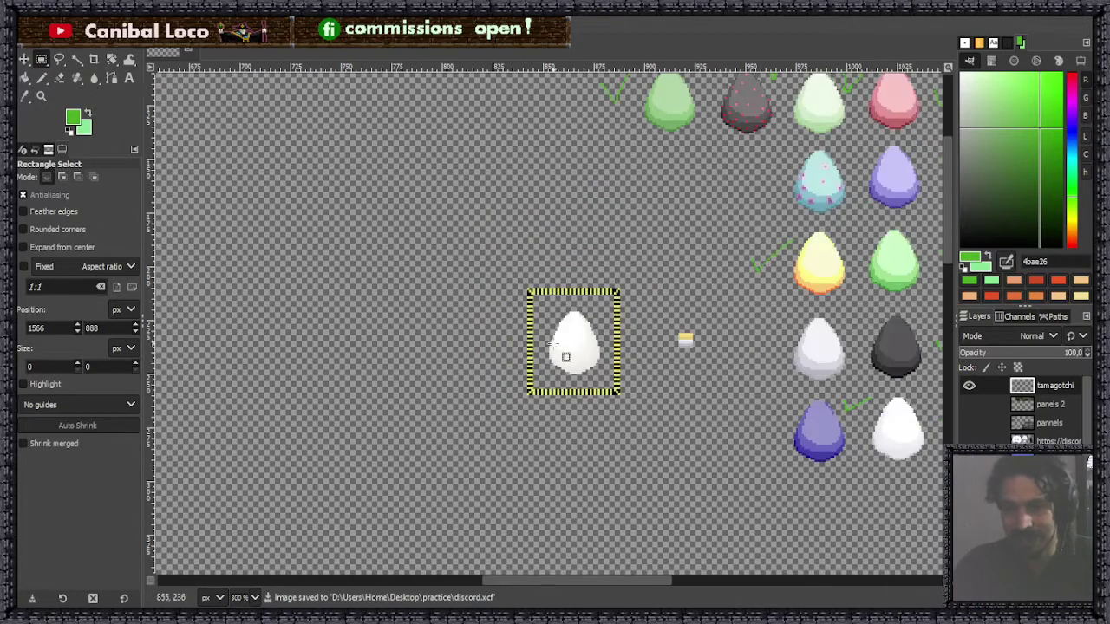
scroll(564, 354, "up", 4)
key("n")
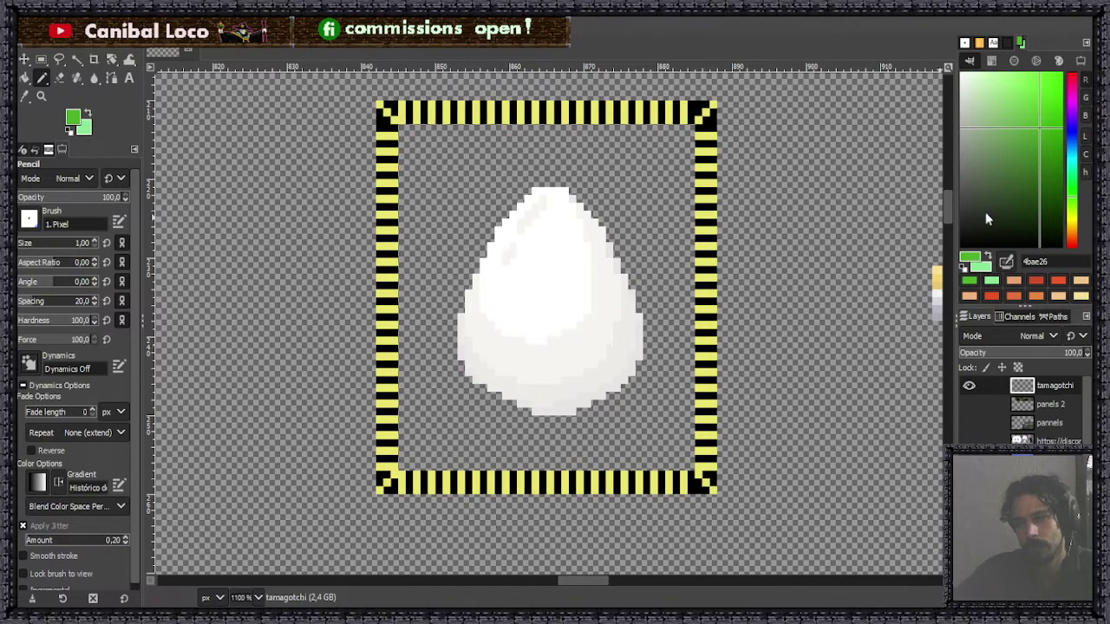
left_click(1073, 232)
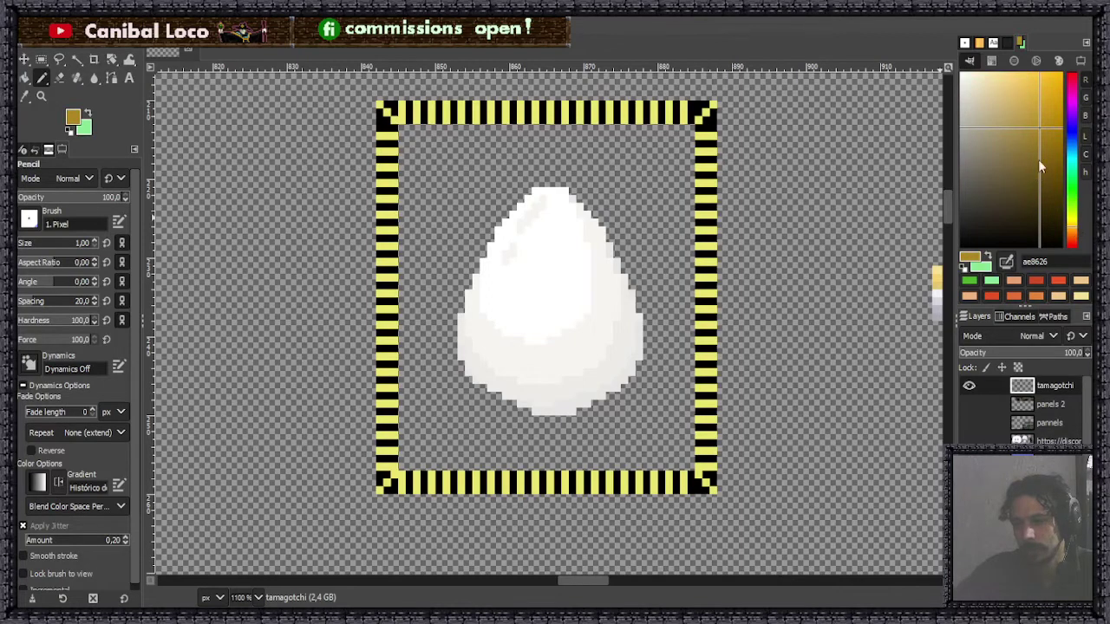
mouse_move(1009, 130)
left_mouse_down()
mouse_move(1009, 118)
mouse_move(982, 111)
mouse_move(1000, 136)
mouse_move(1007, 120)
left_mouse_up()
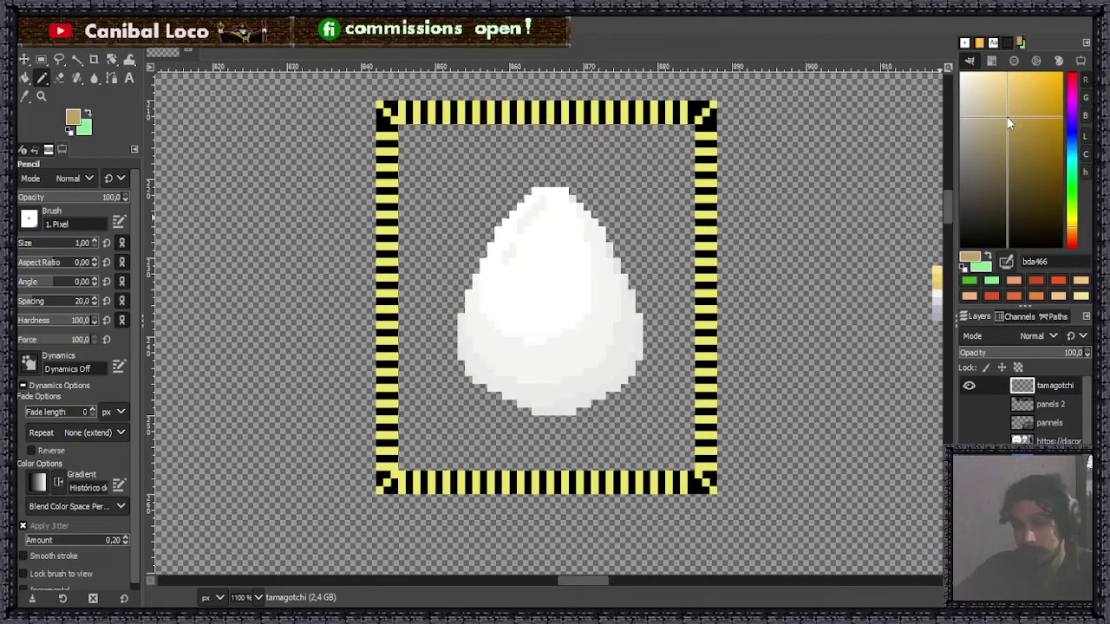
left_click_drag(1007, 117, 984, 138)
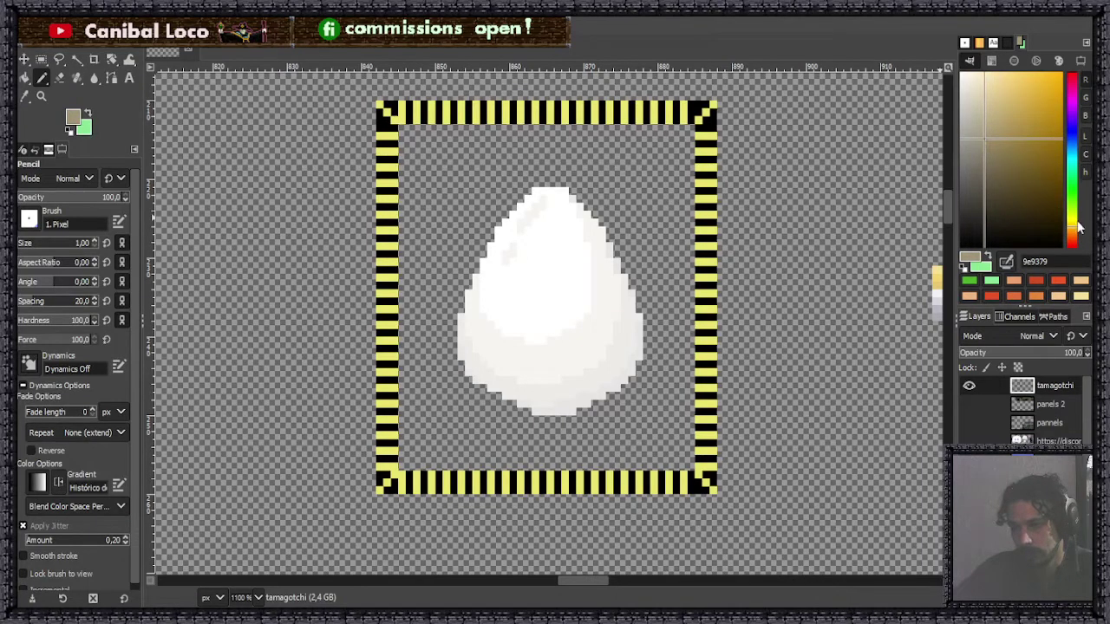
left_click_drag(1074, 232, 1075, 234)
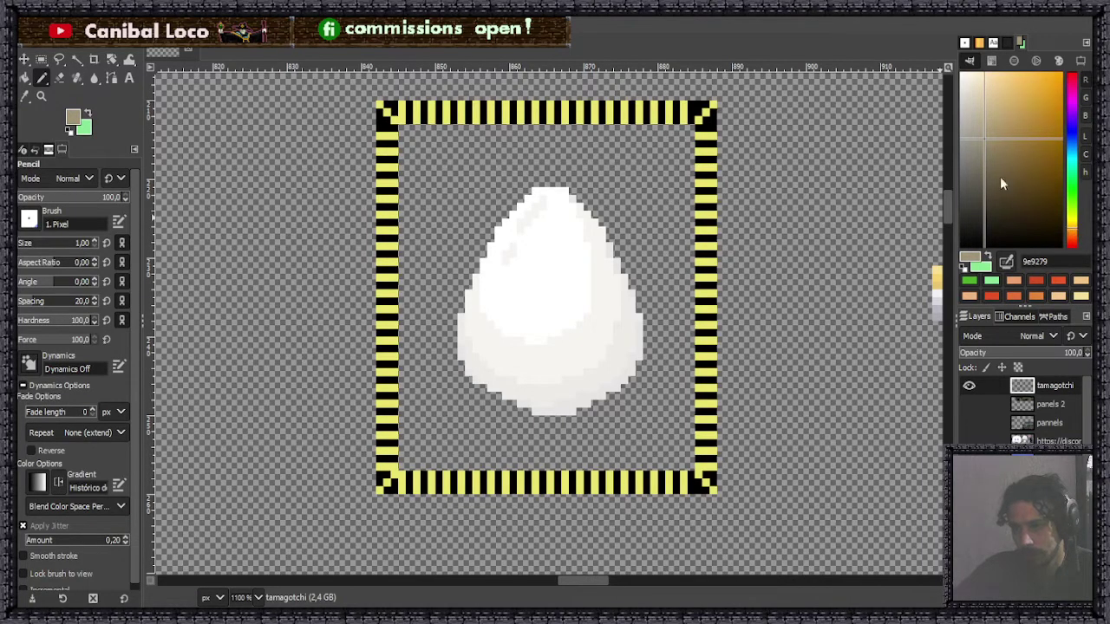
left_click_drag(976, 139, 999, 134)
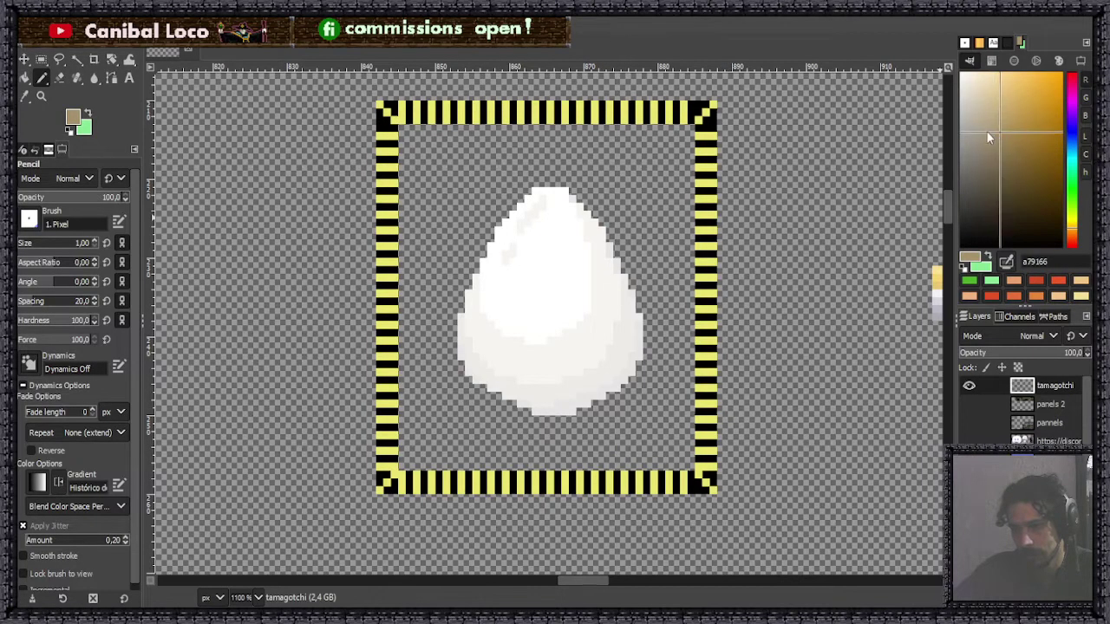
scroll(555, 303, "up", 3)
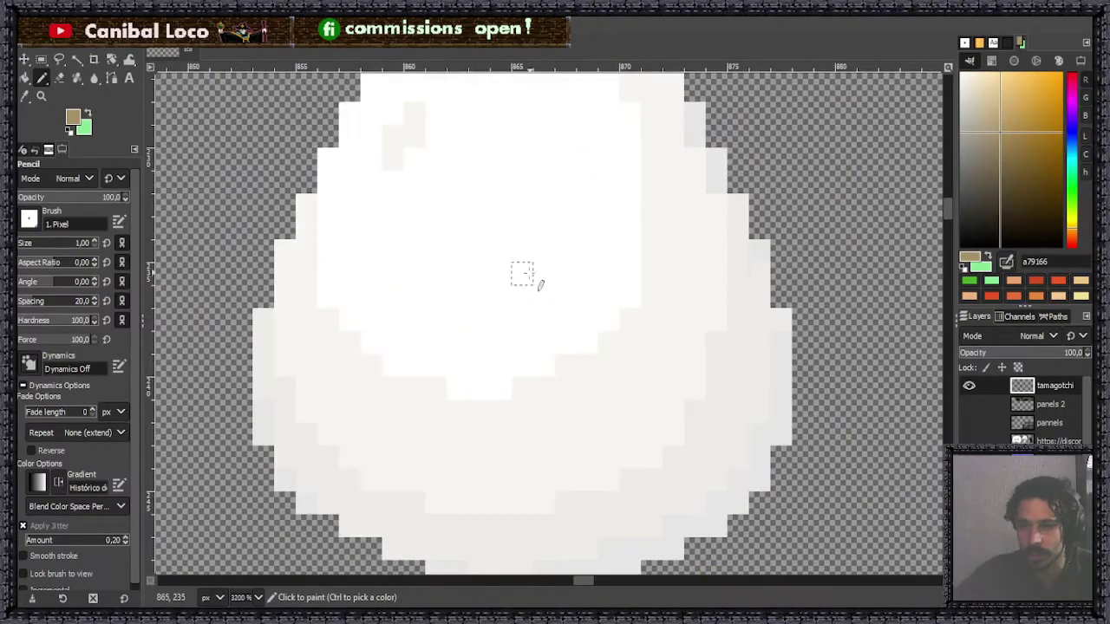
mouse_move(522, 274)
left_mouse_down()
mouse_move(613, 286)
mouse_move(630, 251)
left_mouse_up()
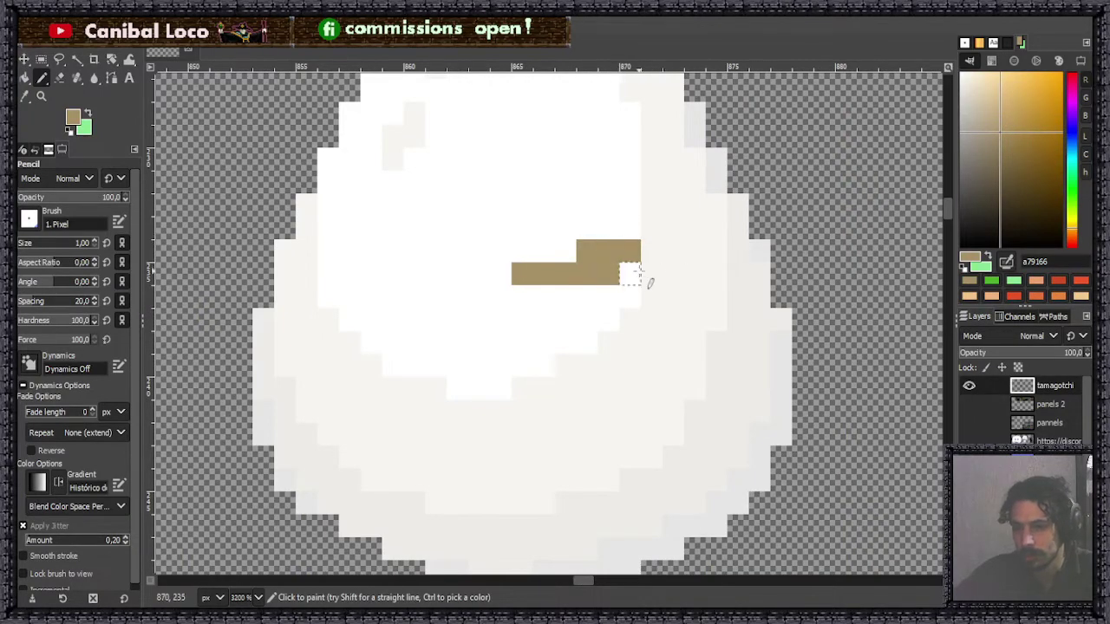
left_click(630, 274)
left_click_drag(608, 229, 622, 232)
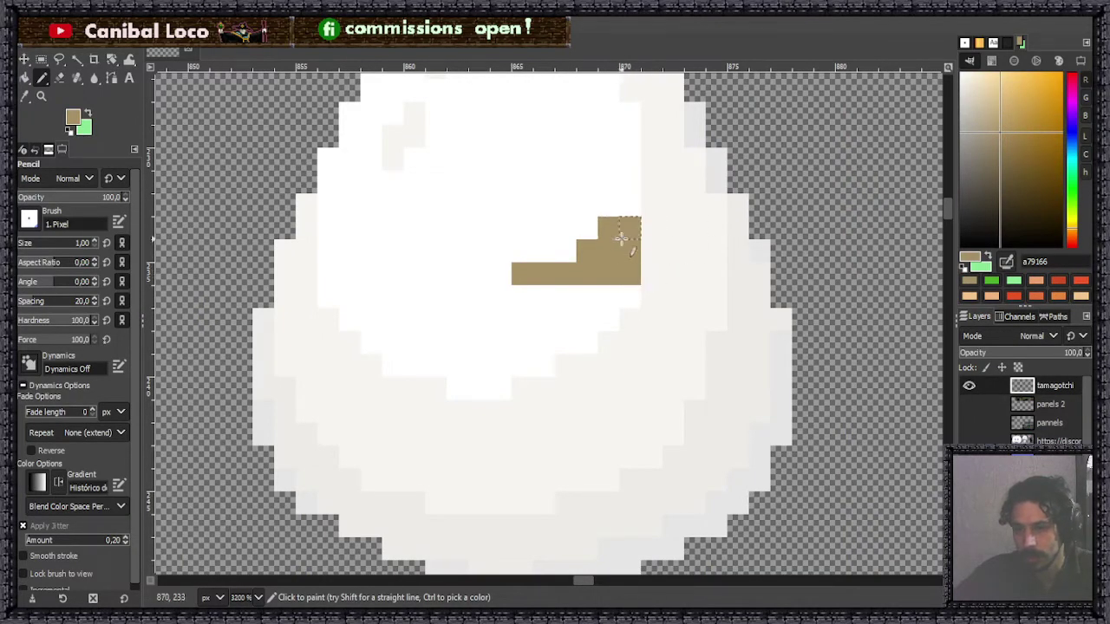
key("ctrl+z")
left_click(630, 229)
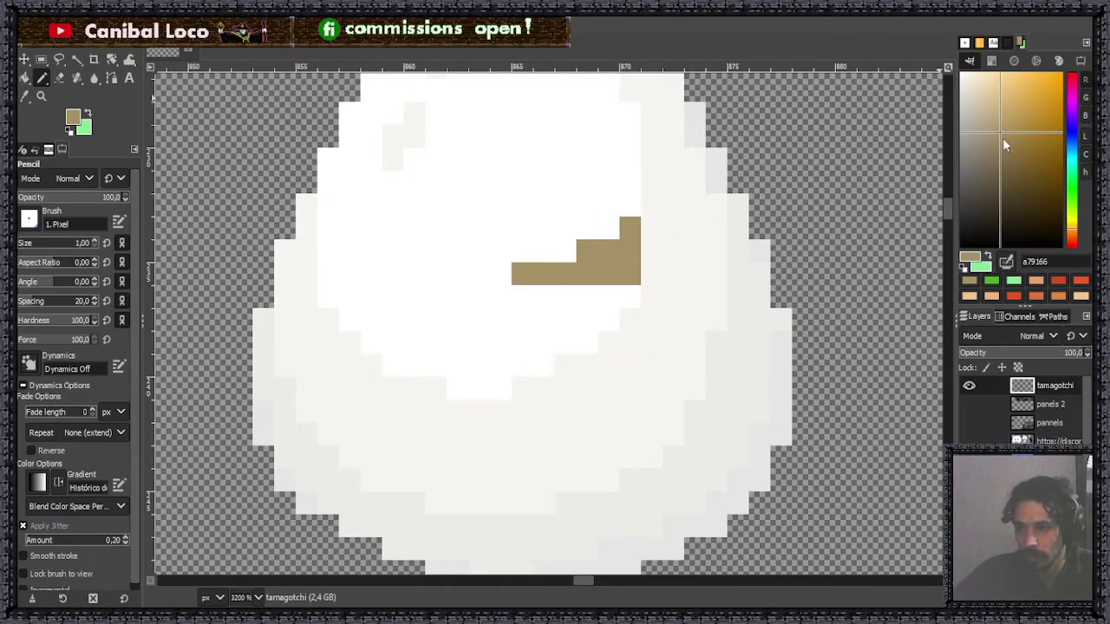
key("ctrl+z")
key("ctrl+z")
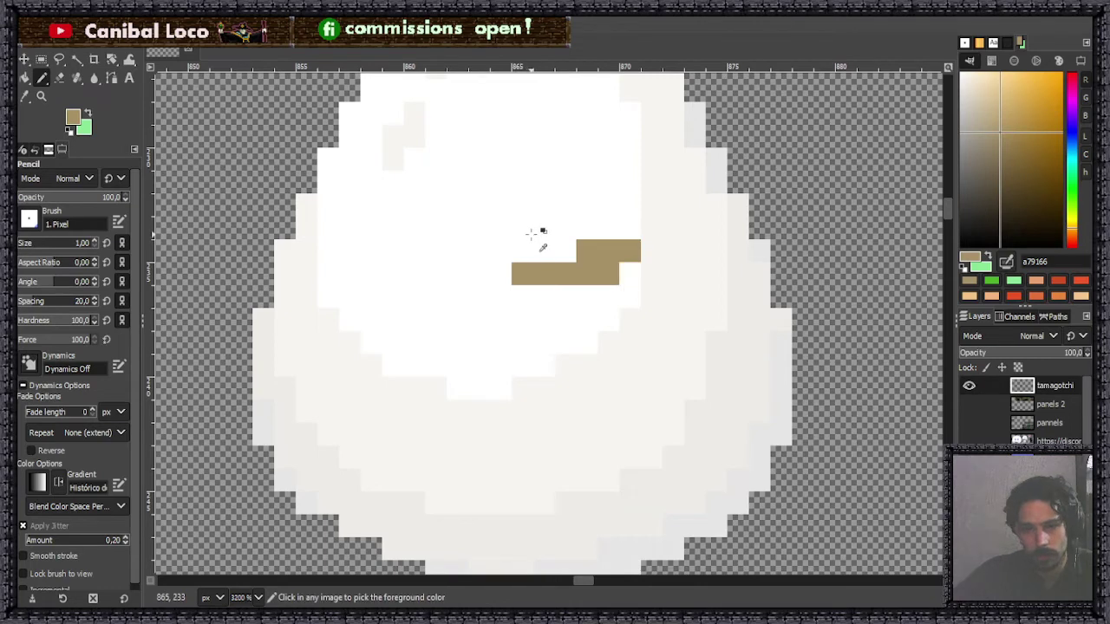
key("ctrl+z")
key("ctrl+z")
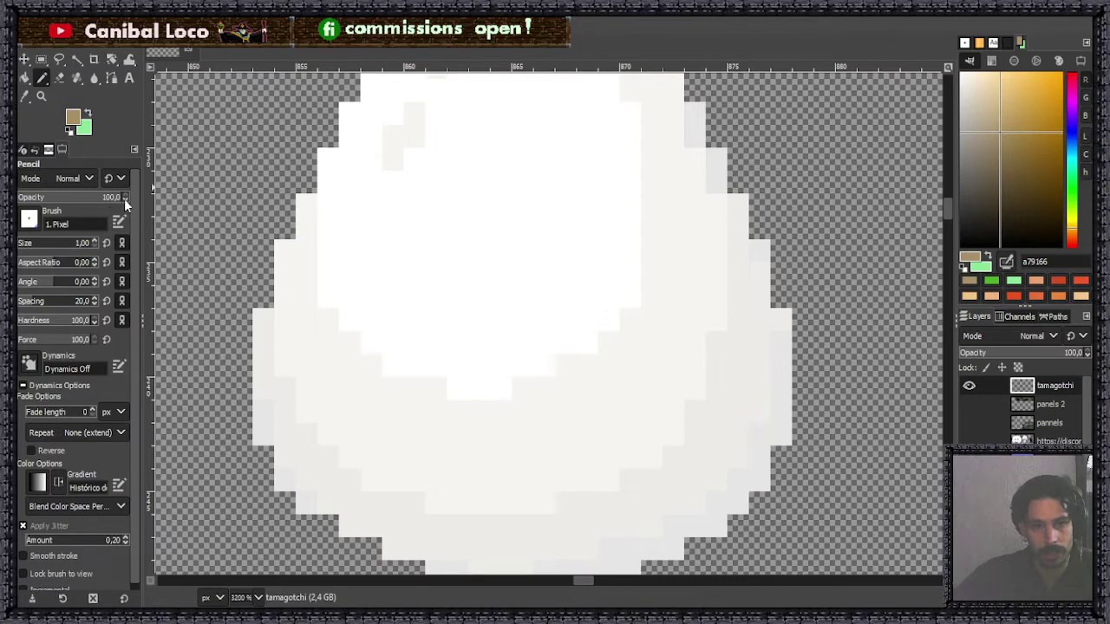
scroll(124, 198, "down", 20)
scroll(124, 199, "down", 20)
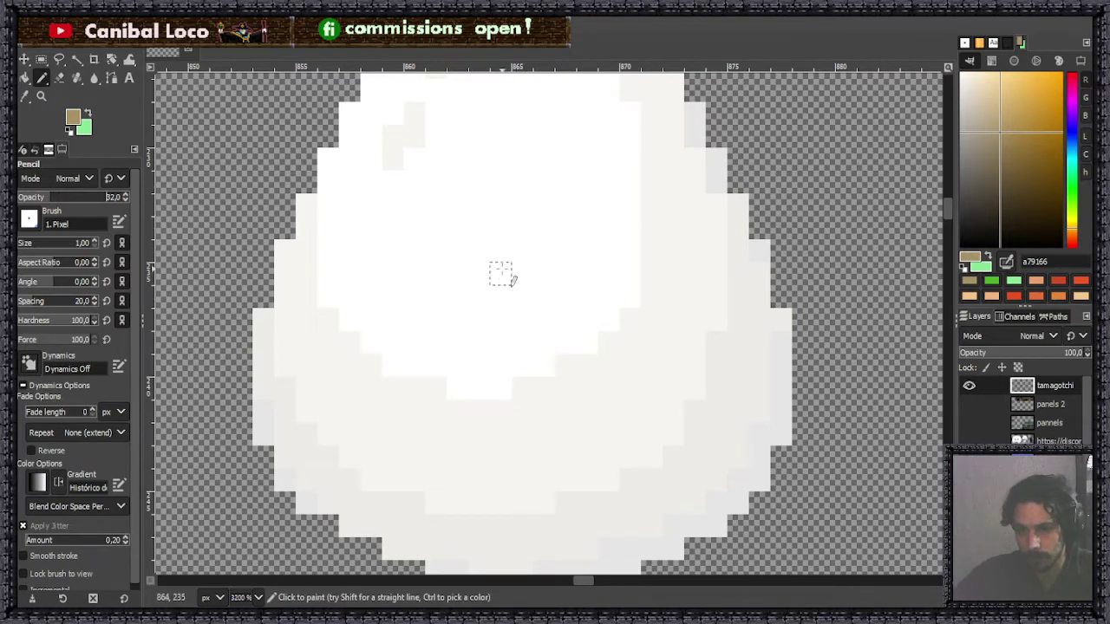
left_click_drag(522, 273, 630, 273)
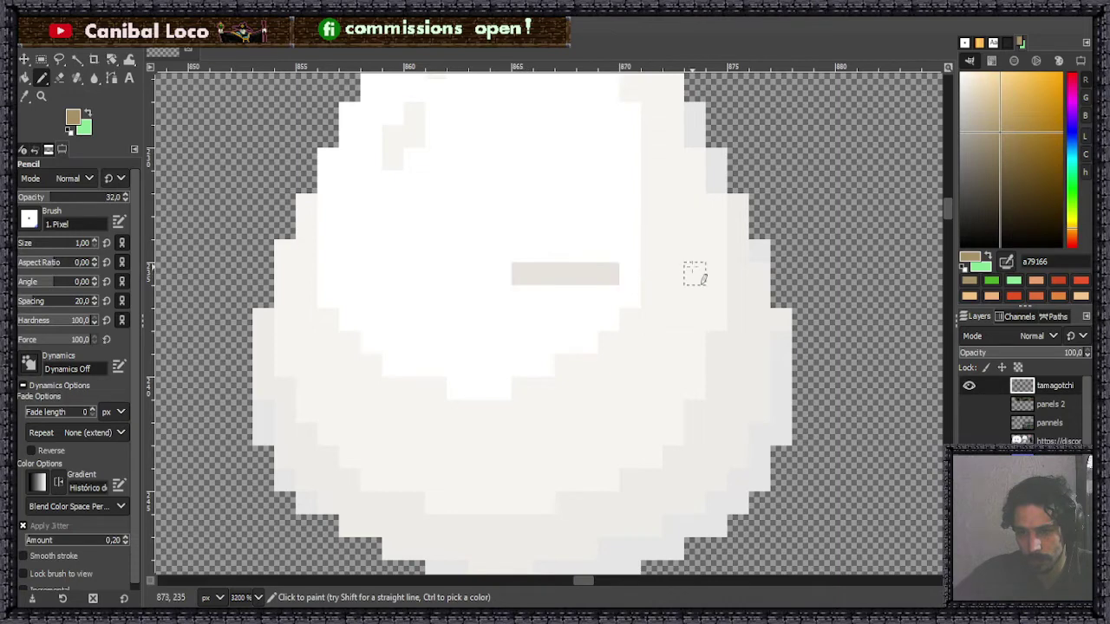
key("ctrl+z")
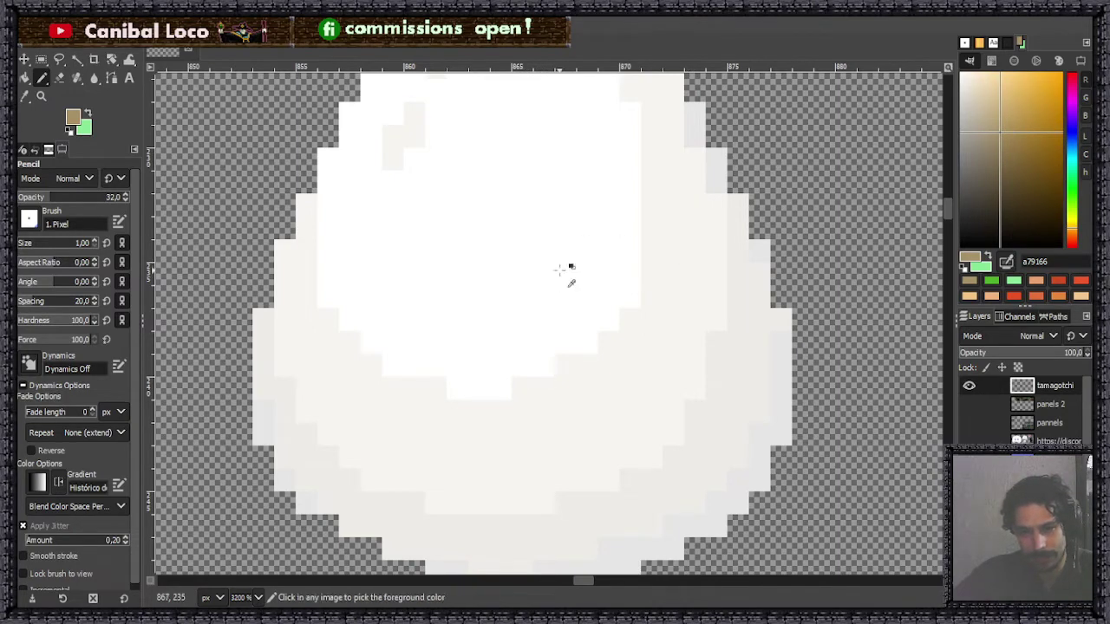
Set the pencil opacity to 45% and paint a stepped tan stripe from the egg's middle up to its right edge.
left_click(125, 195)
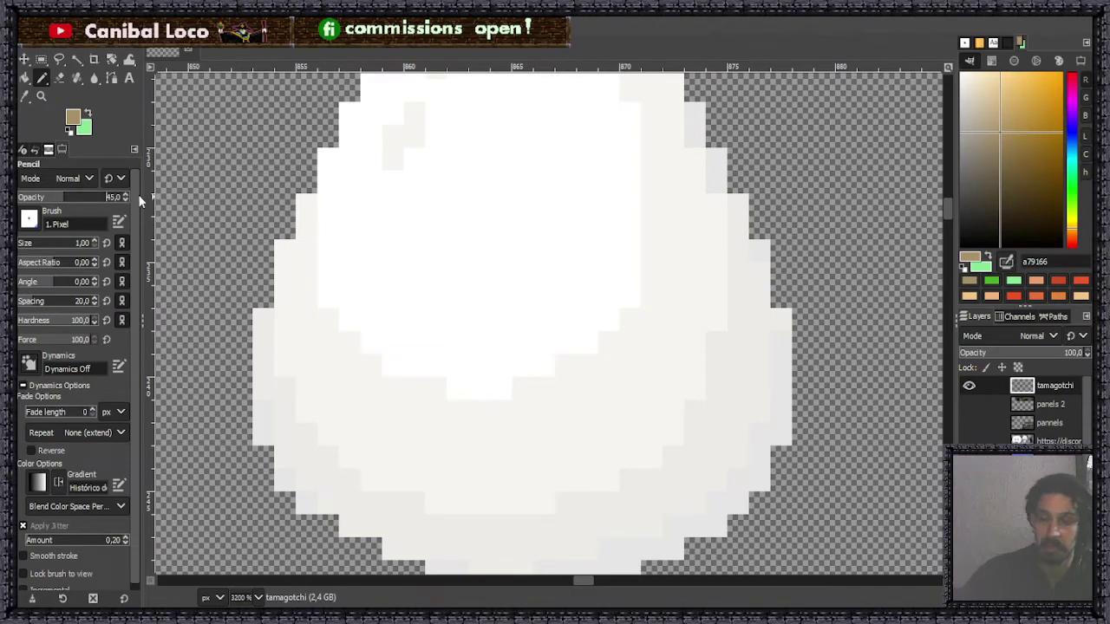
left_click_drag(543, 274, 631, 273)
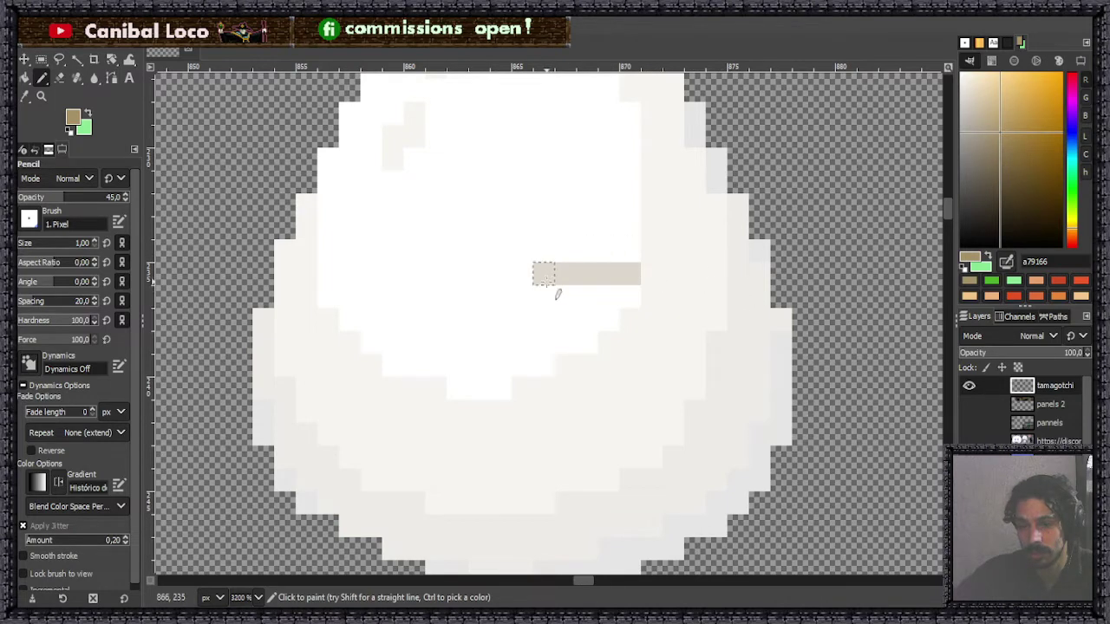
mouse_move(543, 274)
left_mouse_down()
mouse_move(629, 274)
mouse_move(587, 250)
mouse_move(629, 250)
mouse_move(629, 227)
mouse_move(673, 227)
mouse_move(651, 251)
mouse_move(716, 251)
mouse_move(716, 227)
mouse_move(694, 203)
mouse_move(695, 227)
mouse_move(716, 227)
mouse_move(669, 208)
mouse_move(720, 206)
left_mouse_up()
key("ctrl+z")
left_click(716, 183)
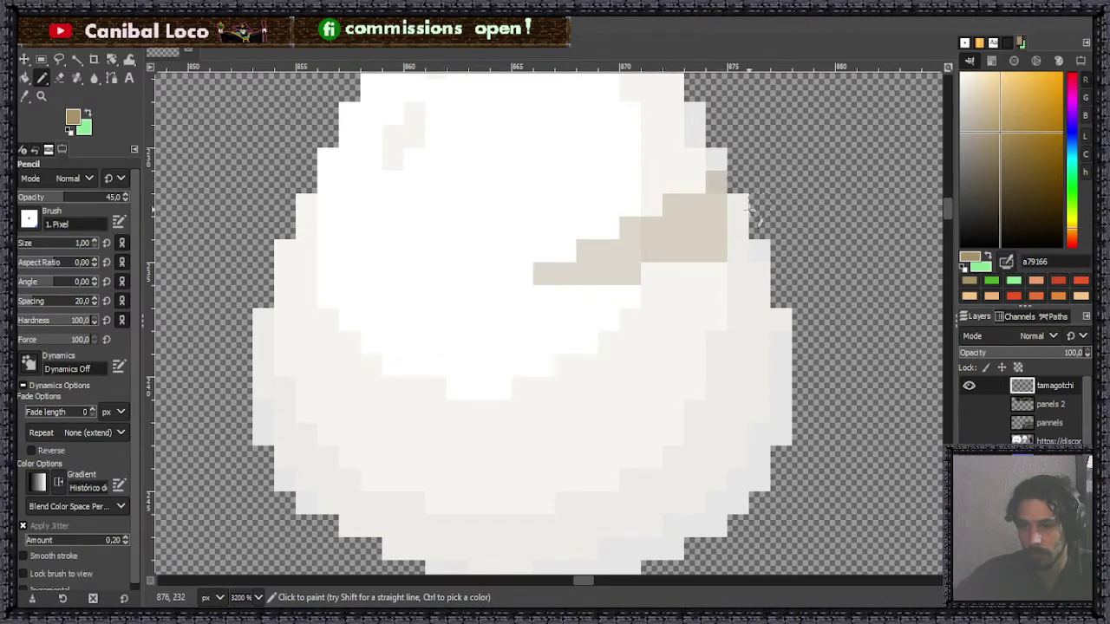
left_click(737, 205)
Paint a second stepped tan stripe from the egg's left edge down towards the bottom of its white highlight.
scroll(753, 243, "down", 6)
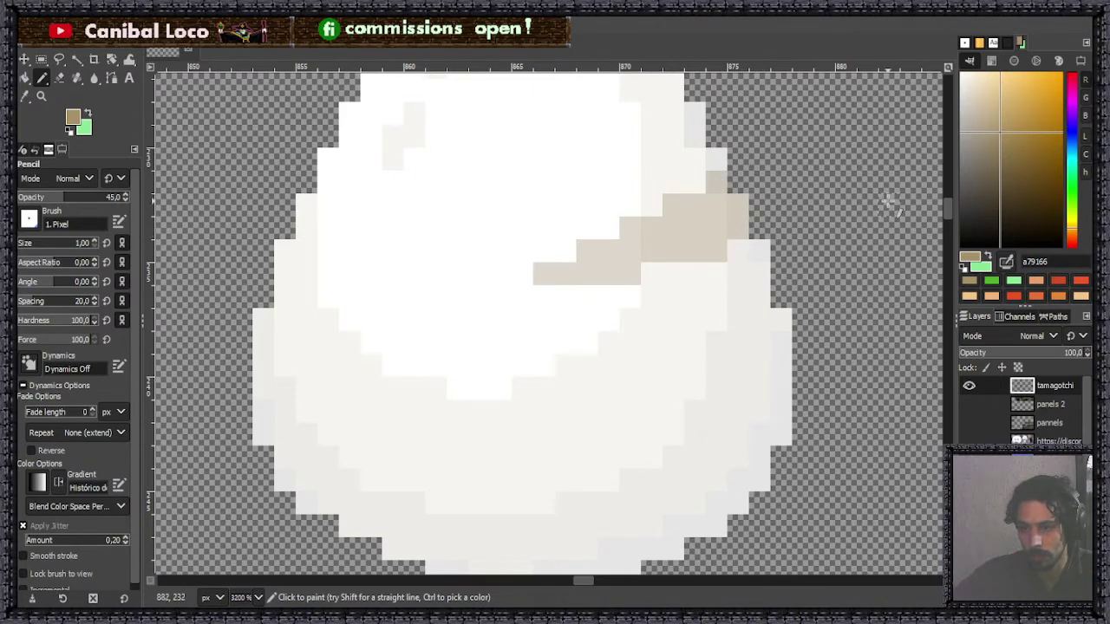
scroll(810, 154, "up", 6)
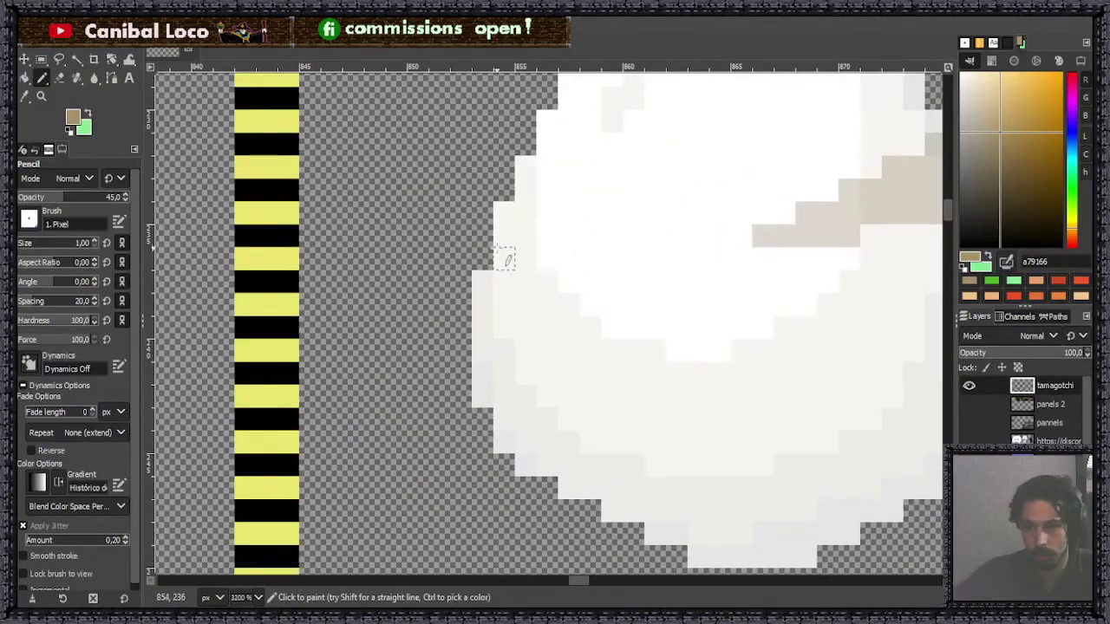
mouse_move(514, 263)
left_mouse_down()
mouse_move(569, 259)
mouse_move(547, 281)
mouse_move(612, 286)
left_mouse_up()
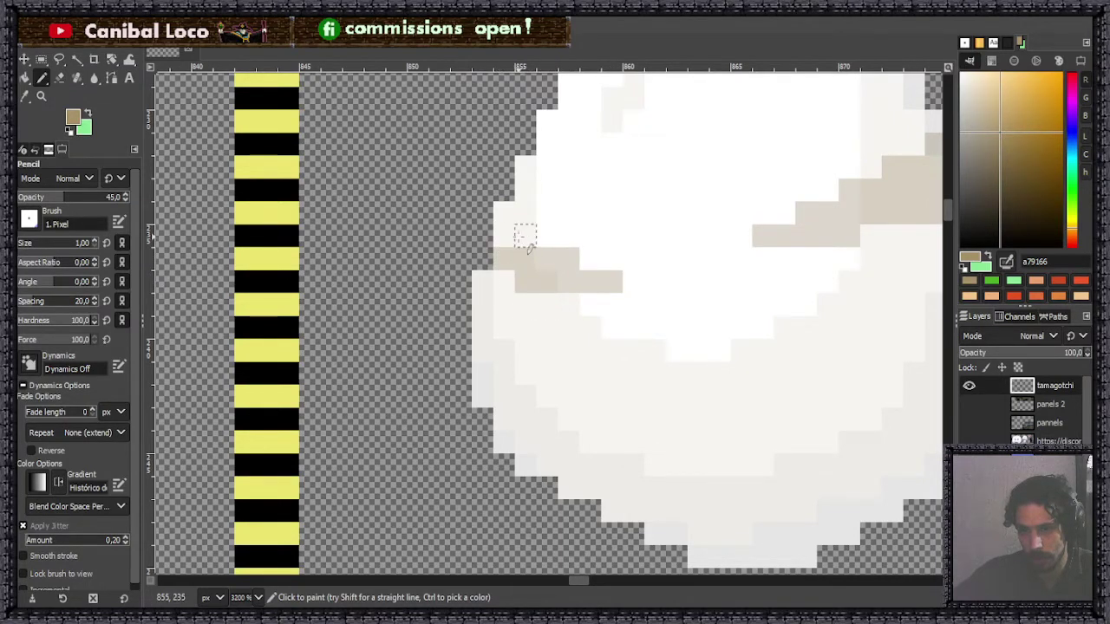
mouse_move(526, 247)
left_mouse_down()
mouse_move(504, 236)
mouse_move(515, 236)
left_mouse_up()
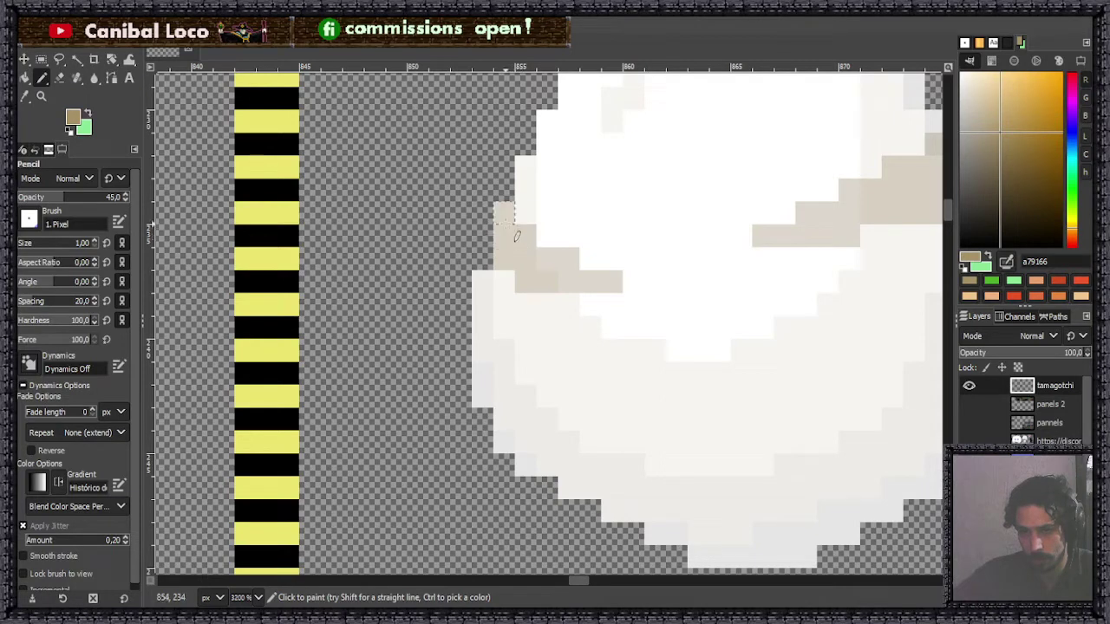
mouse_move(590, 303)
left_mouse_down()
mouse_move(669, 306)
mouse_move(675, 327)
mouse_move(627, 326)
mouse_move(721, 327)
left_mouse_up()
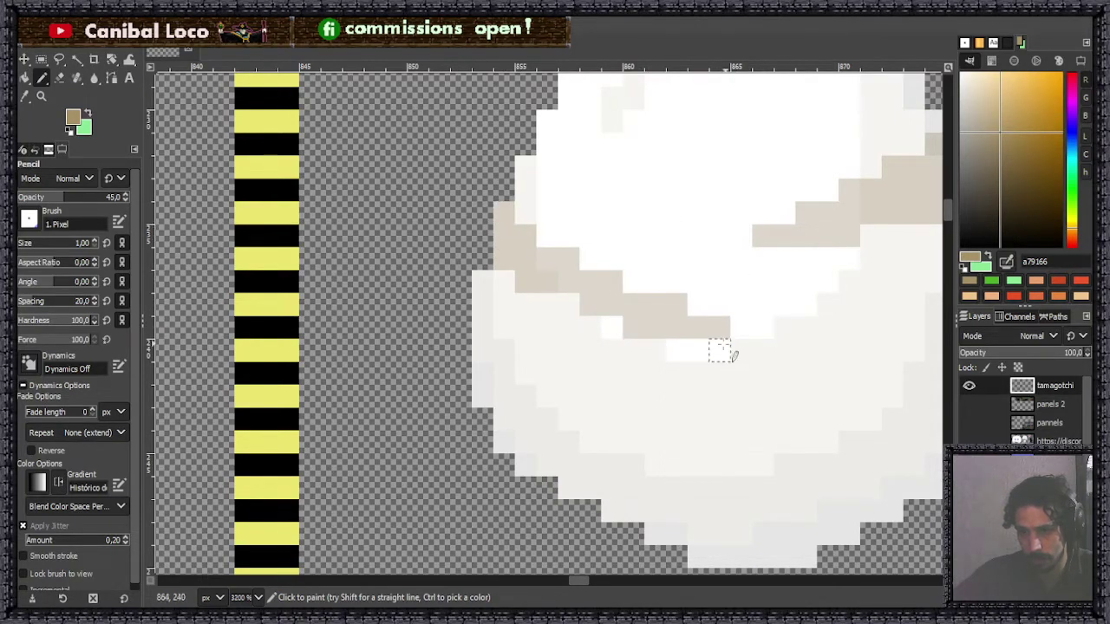
Paint a third stepped tan stripe on the egg's upper part, rising from near its centre to the right edge.
scroll(702, 349, "down", 4)
scroll(624, 260, "up", 4)
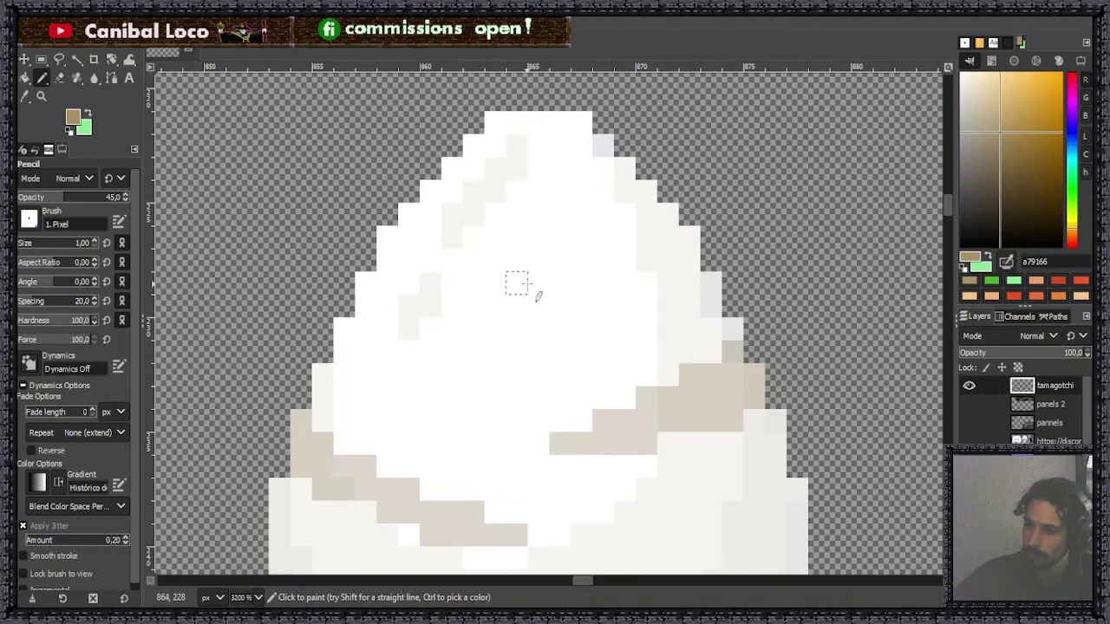
left_click_drag(538, 260, 585, 260)
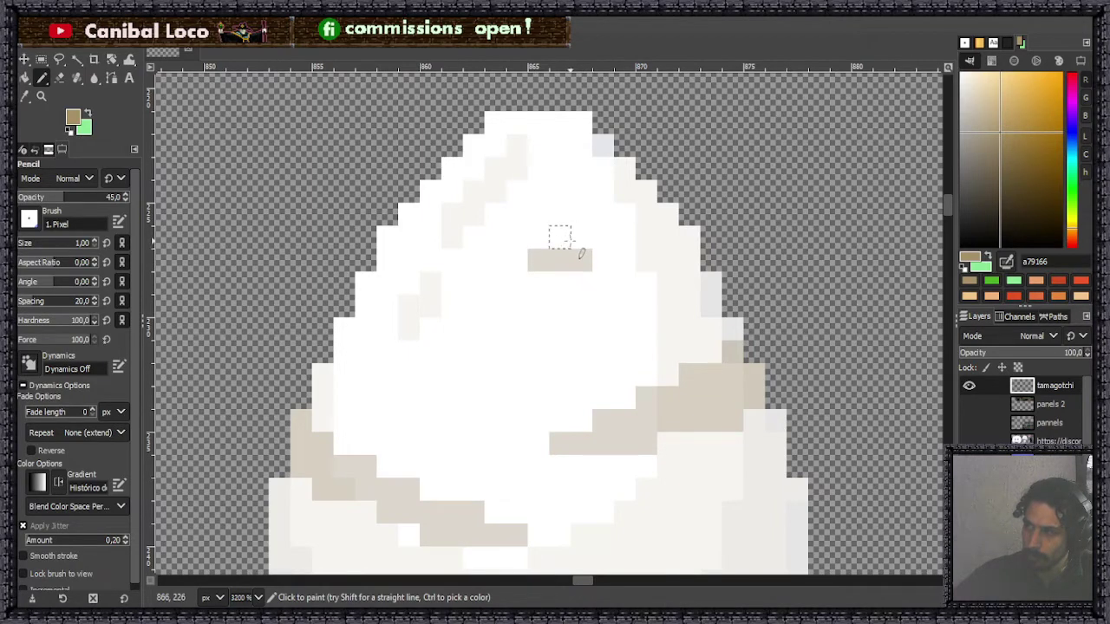
left_click(582, 236)
left_click(603, 236)
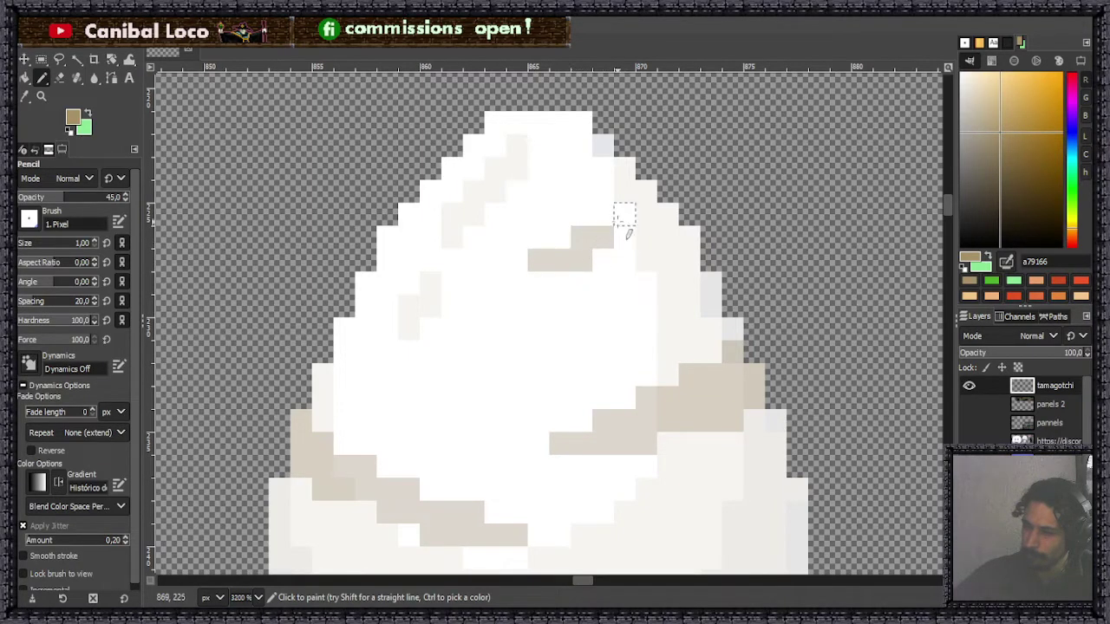
left_click_drag(610, 234, 664, 230)
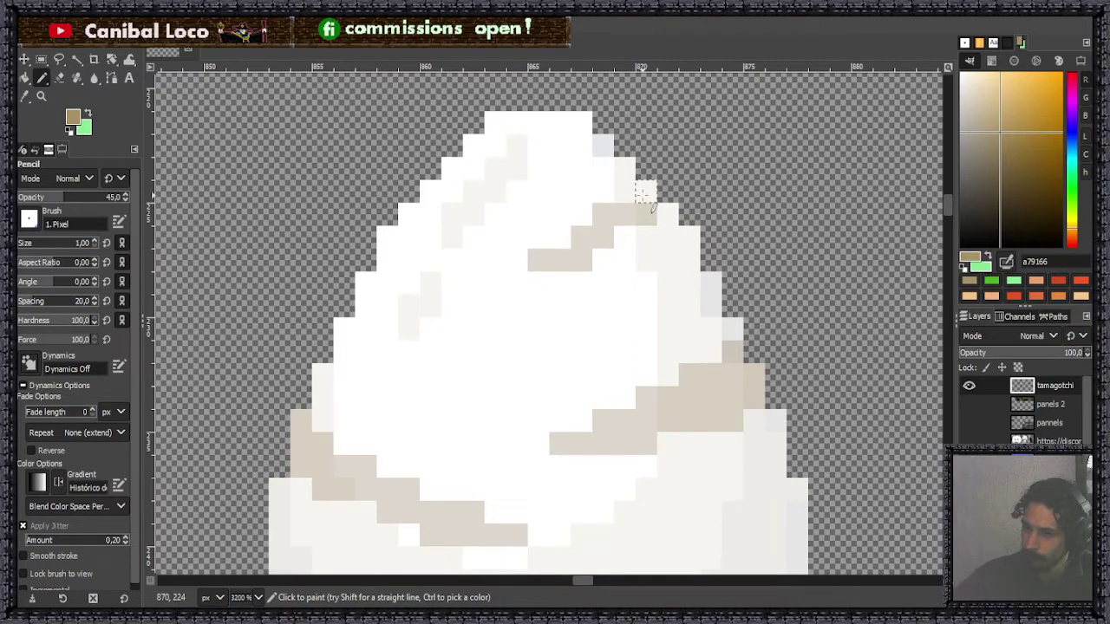
left_click(646, 193)
left_click(667, 213)
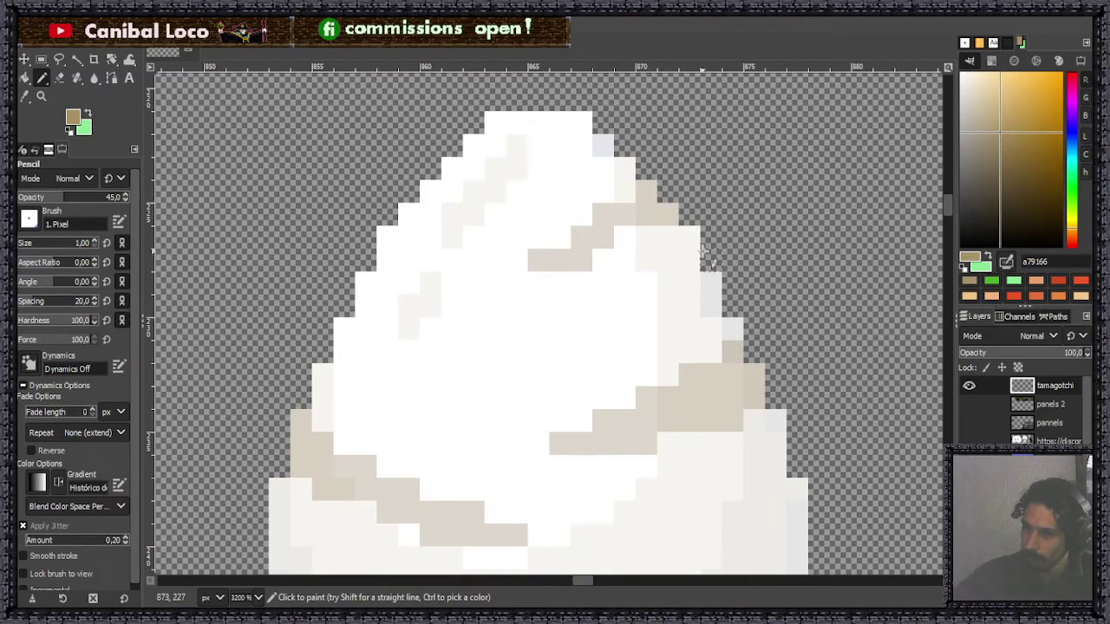
left_click(624, 191)
left_click(624, 236)
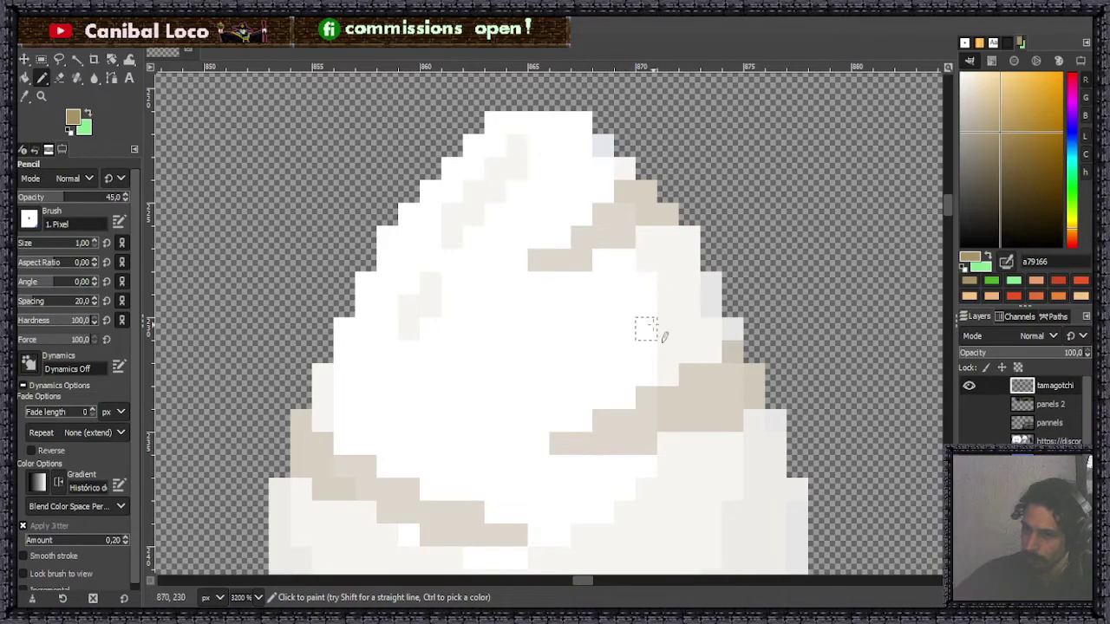
left_click(604, 259)
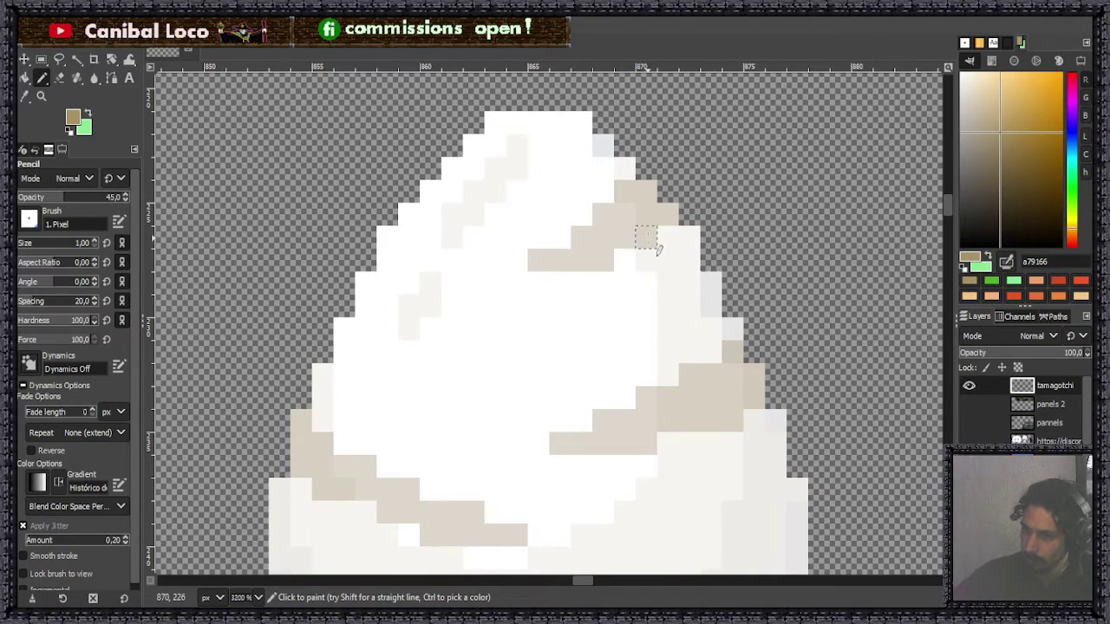
scroll(684, 233, "up", 7)
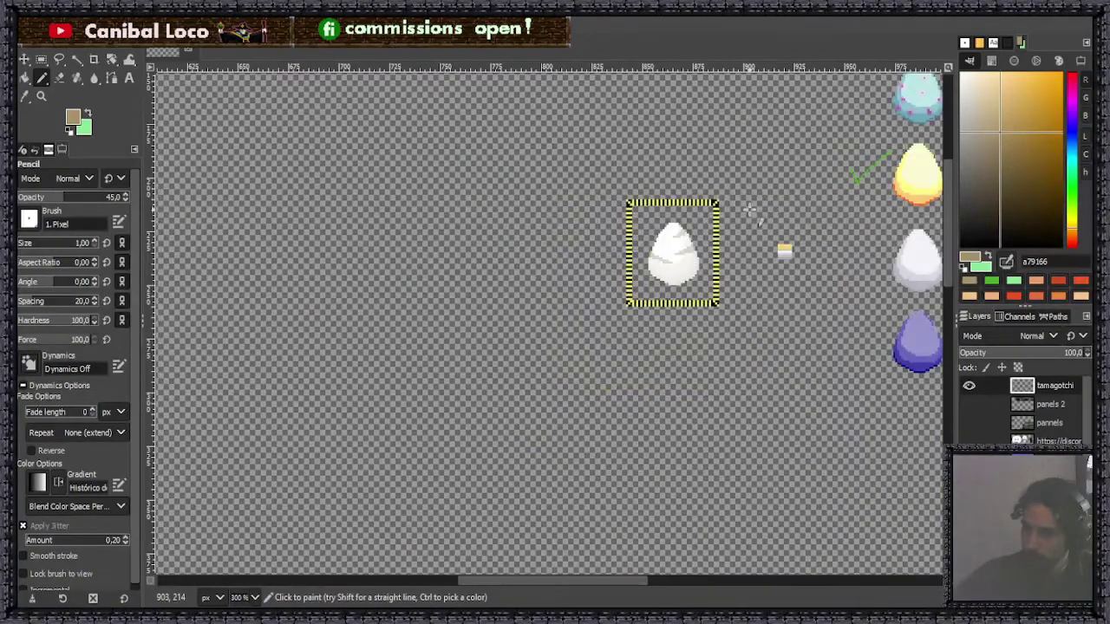
Paint a short stepped tan stripe running inward and down from the egg's upper left edge.
scroll(669, 241, "up", 6)
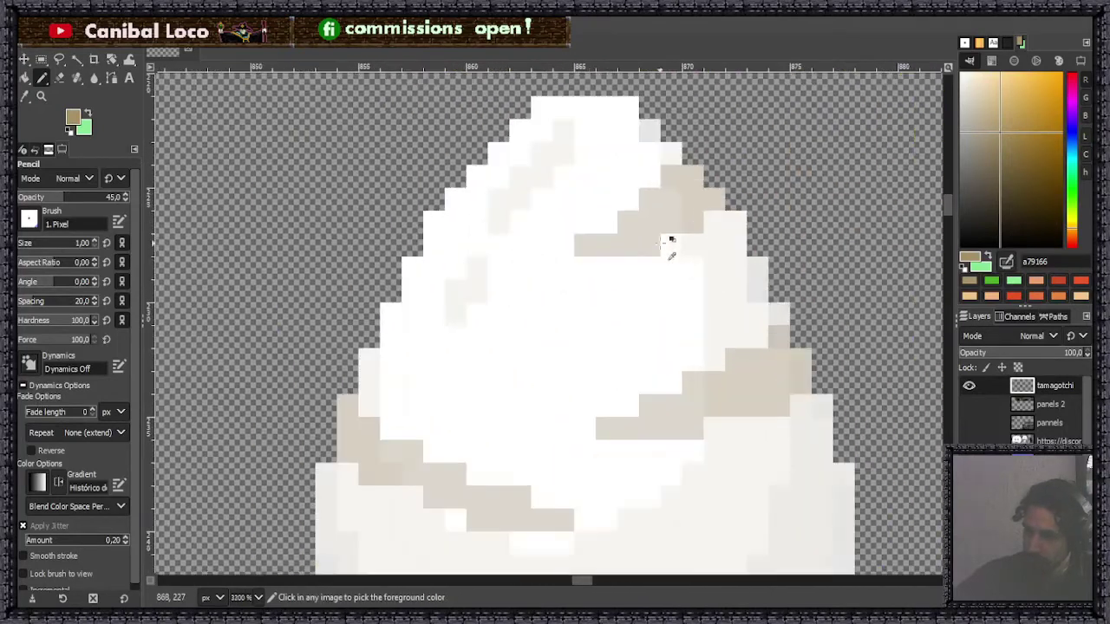
scroll(497, 217, "up", 2)
left_click(491, 208)
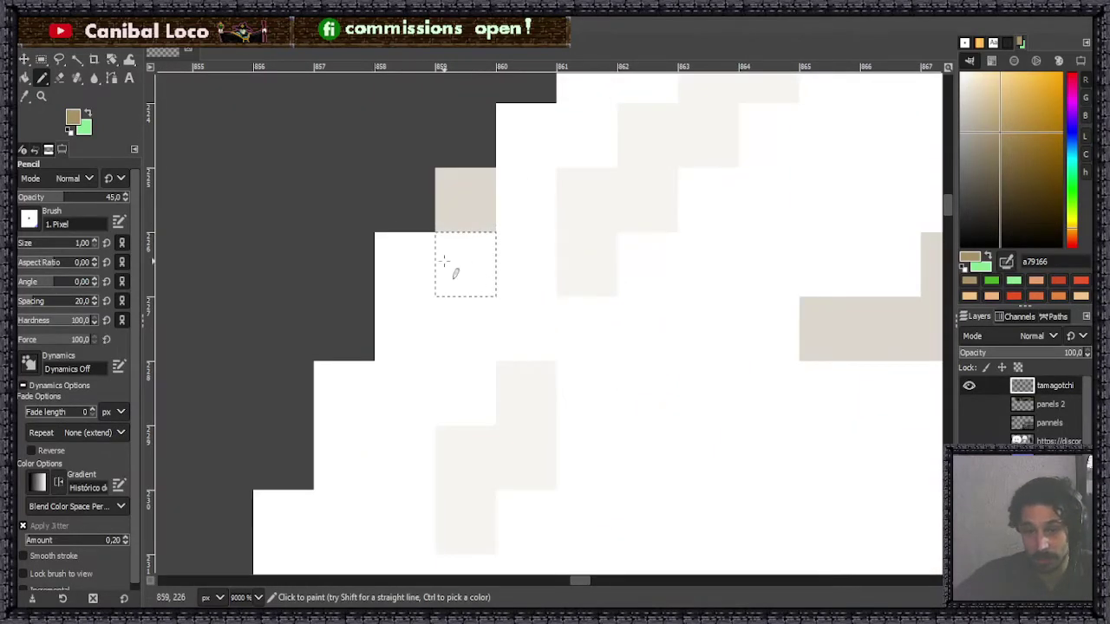
mouse_move(407, 265)
left_mouse_down()
mouse_move(496, 274)
mouse_move(519, 295)
left_mouse_up()
left_click_drag(486, 328, 602, 354)
left_click(590, 274)
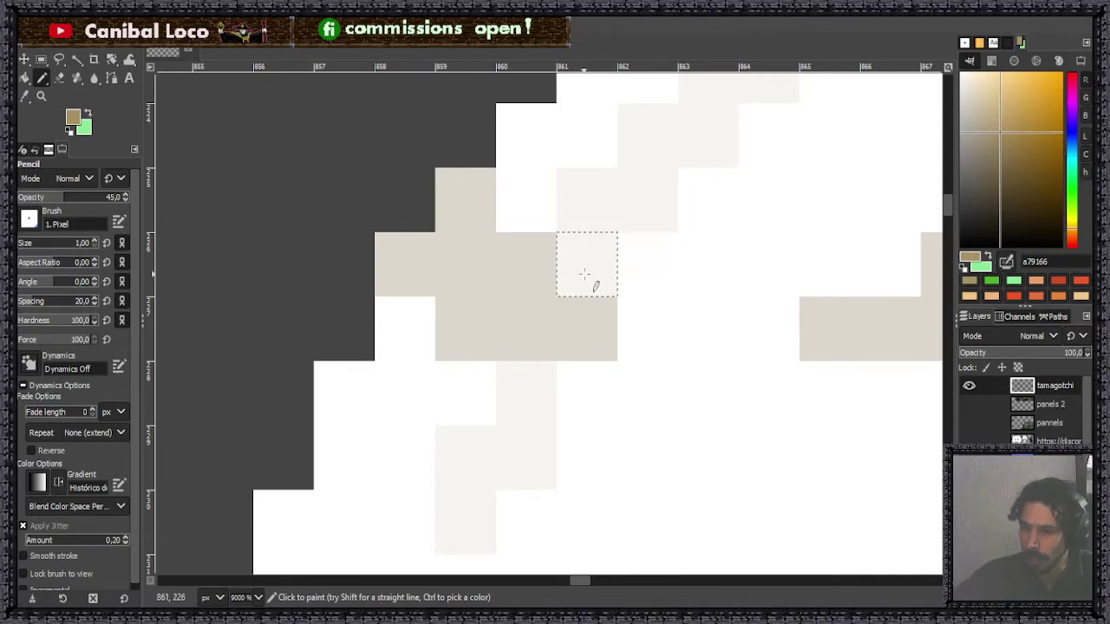
Paint a long stepped tan stripe across the egg's lower part, rising from the bottom middle to the right edge.
scroll(640, 248, "down", 6)
scroll(650, 303, "up", 5)
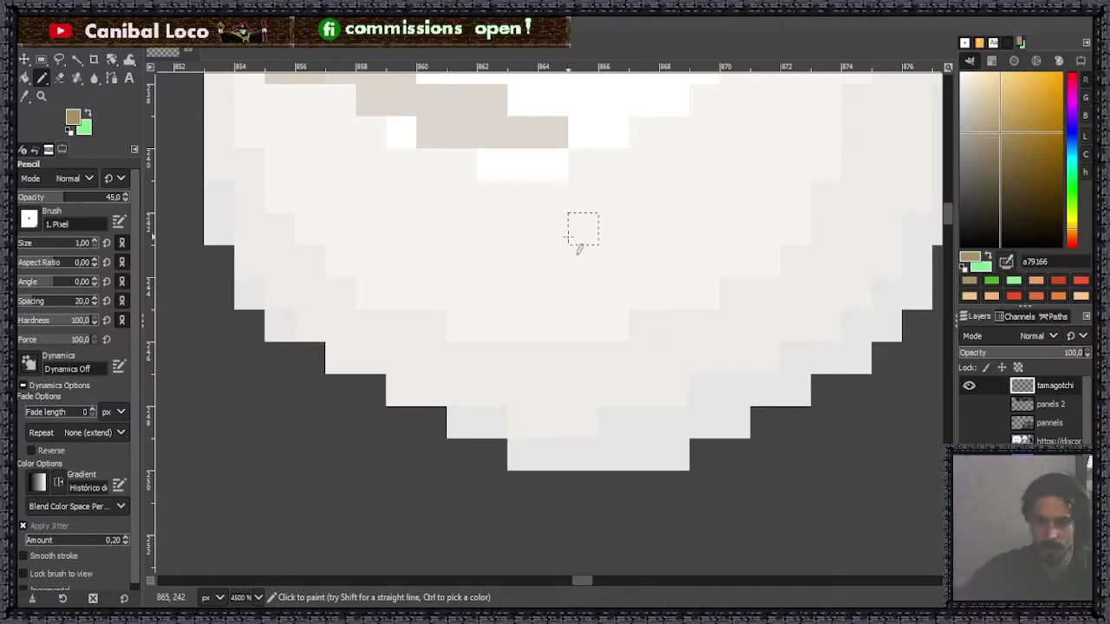
scroll(648, 201, "down", 3)
scroll(648, 200, "up", 3)
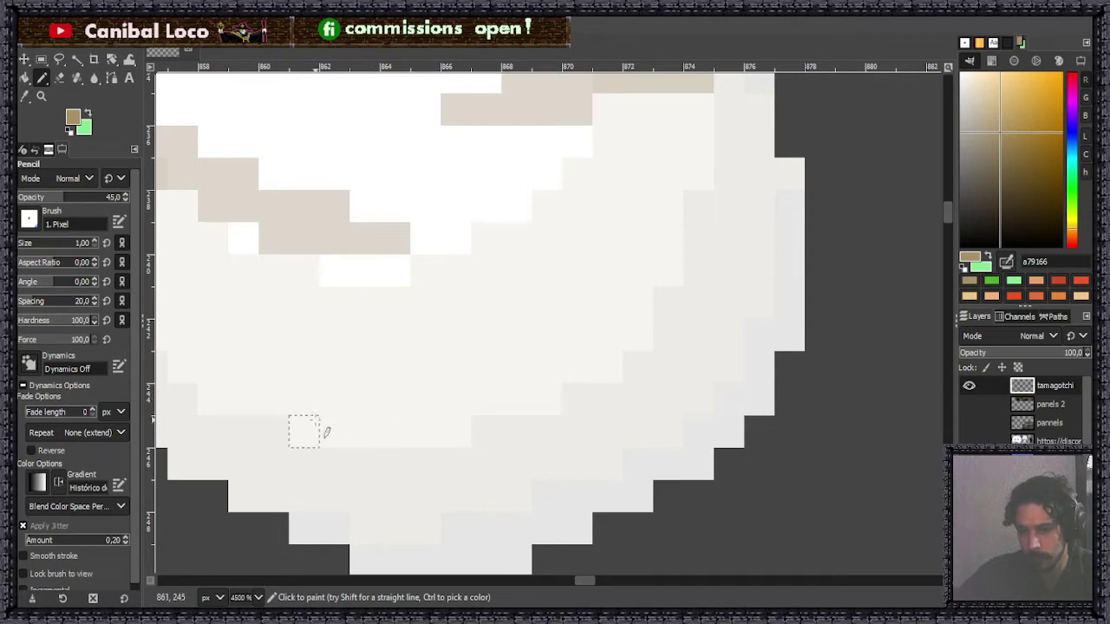
left_click_drag(395, 431, 577, 431)
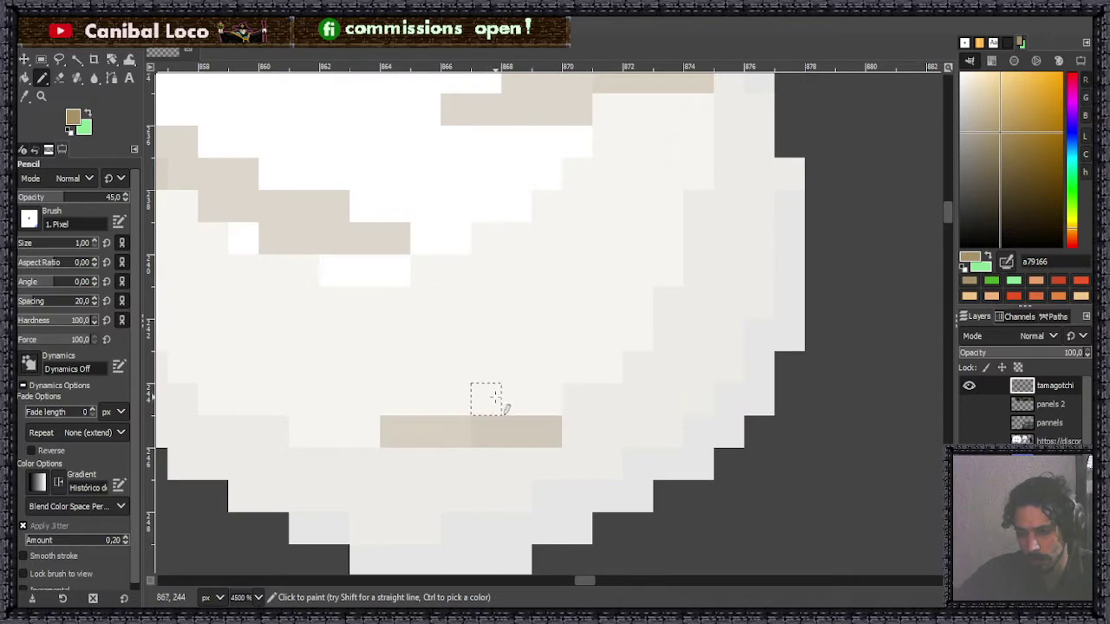
left_click_drag(501, 400, 711, 400)
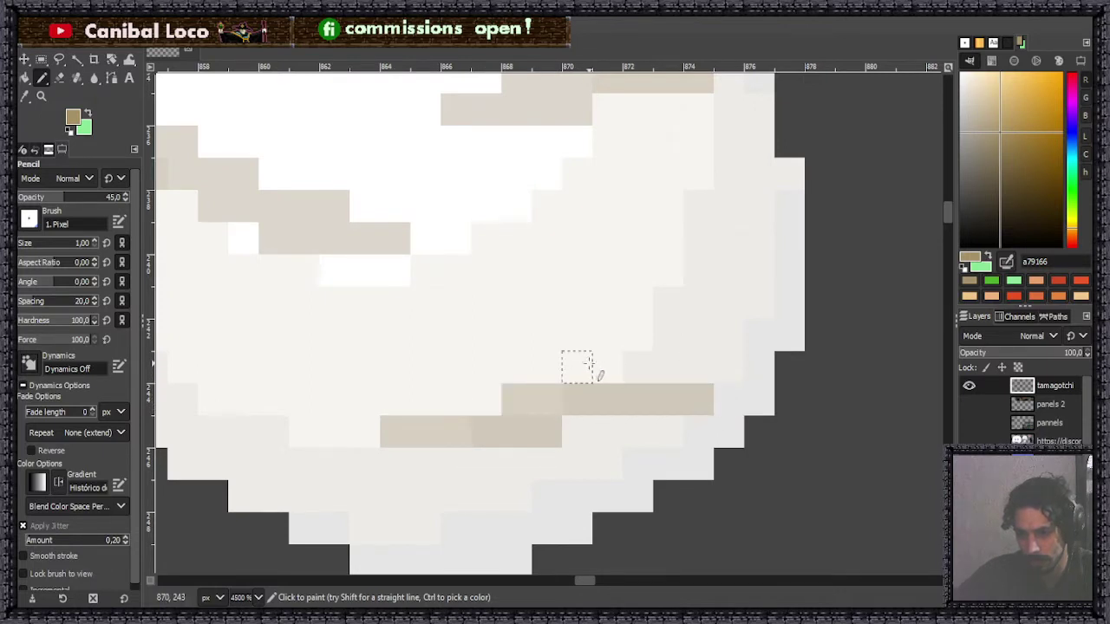
left_click_drag(587, 363, 732, 365)
left_click(762, 366)
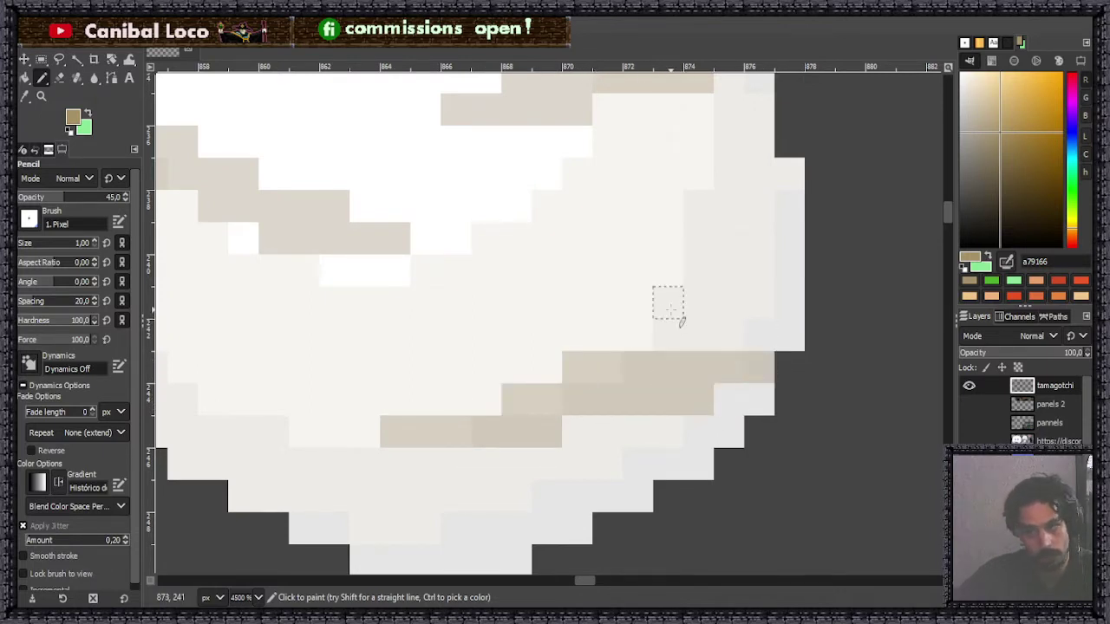
left_click_drag(667, 335, 794, 334)
left_click(759, 303)
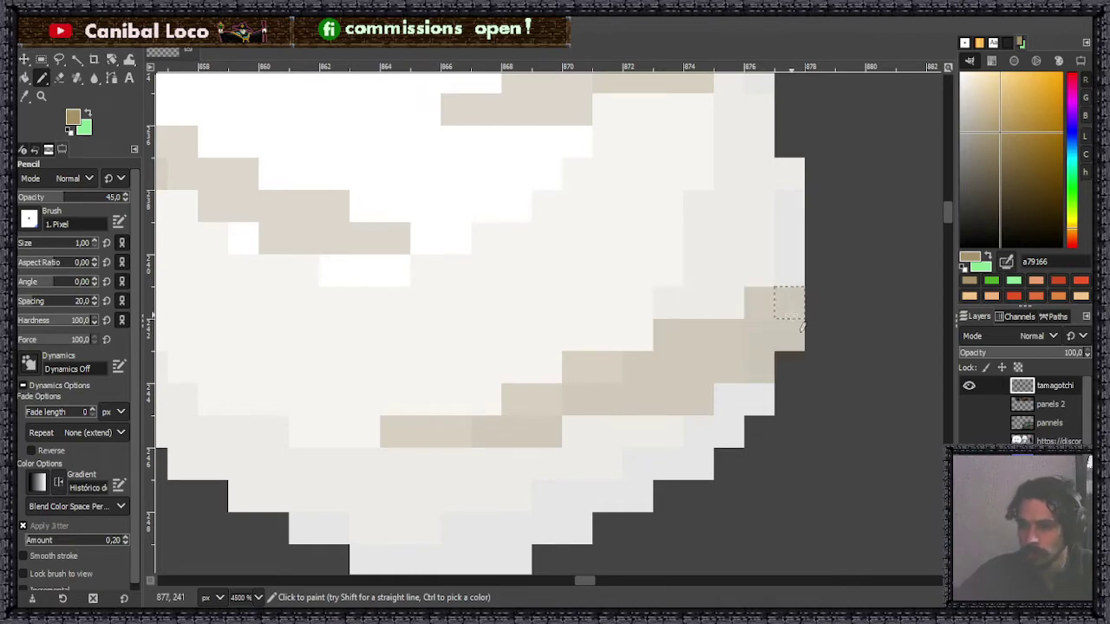
Set the pencil opacity to 100% and the foreground colour to black 000000.
scroll(832, 389, "down", 8)
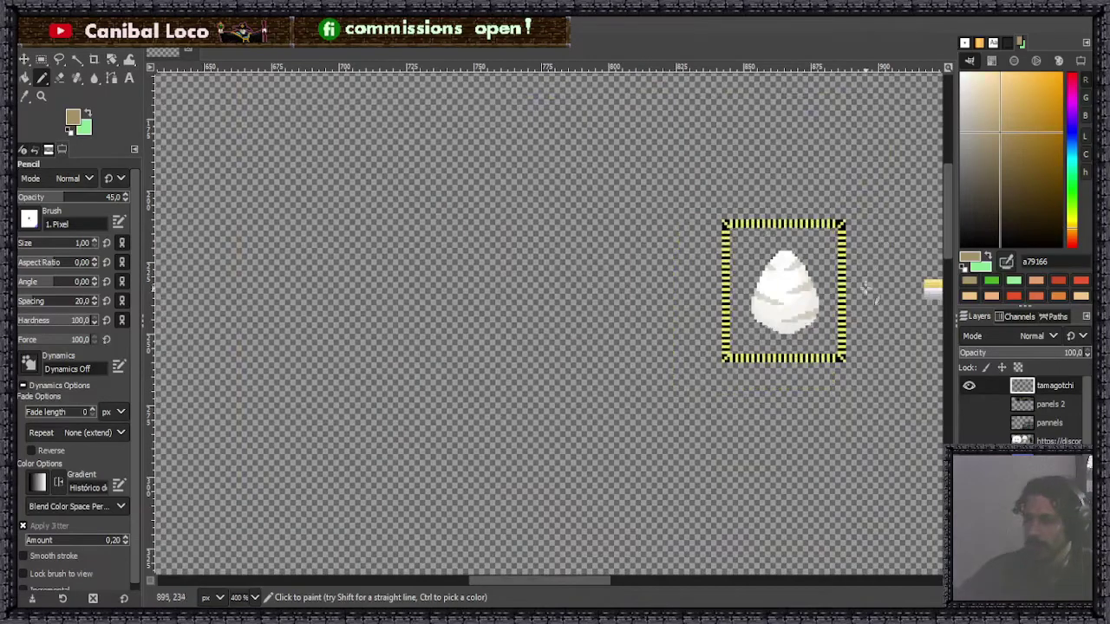
scroll(823, 351, "down", 1)
scroll(808, 343, "up", 1)
scroll(808, 342, "up", 1)
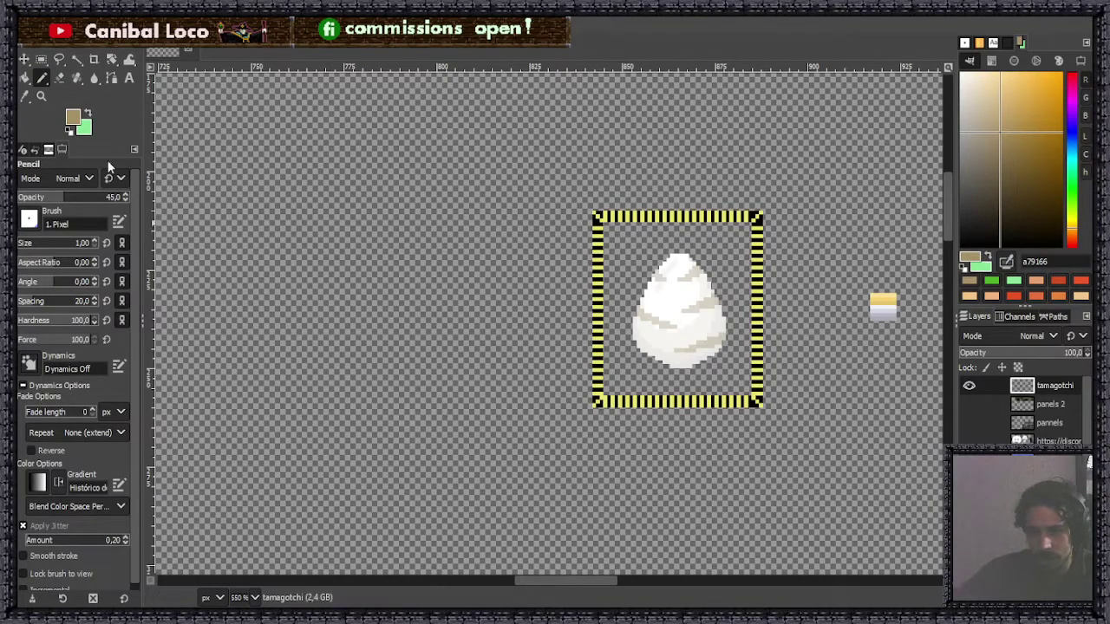
left_click_drag(79, 194, 106, 196)
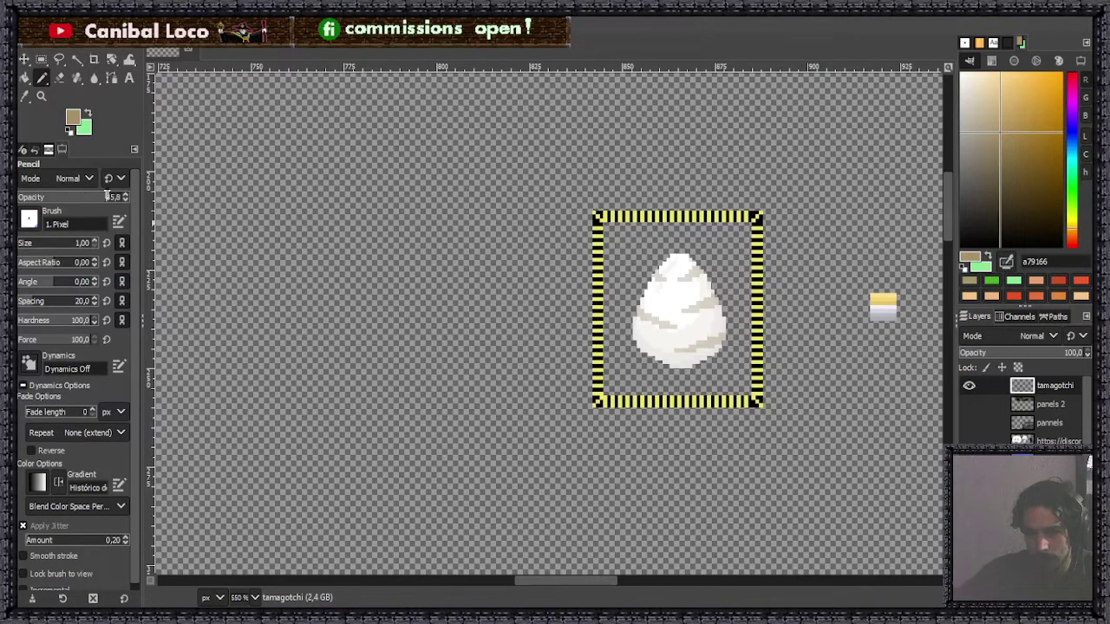
left_click_drag(1004, 233, 959, 247)
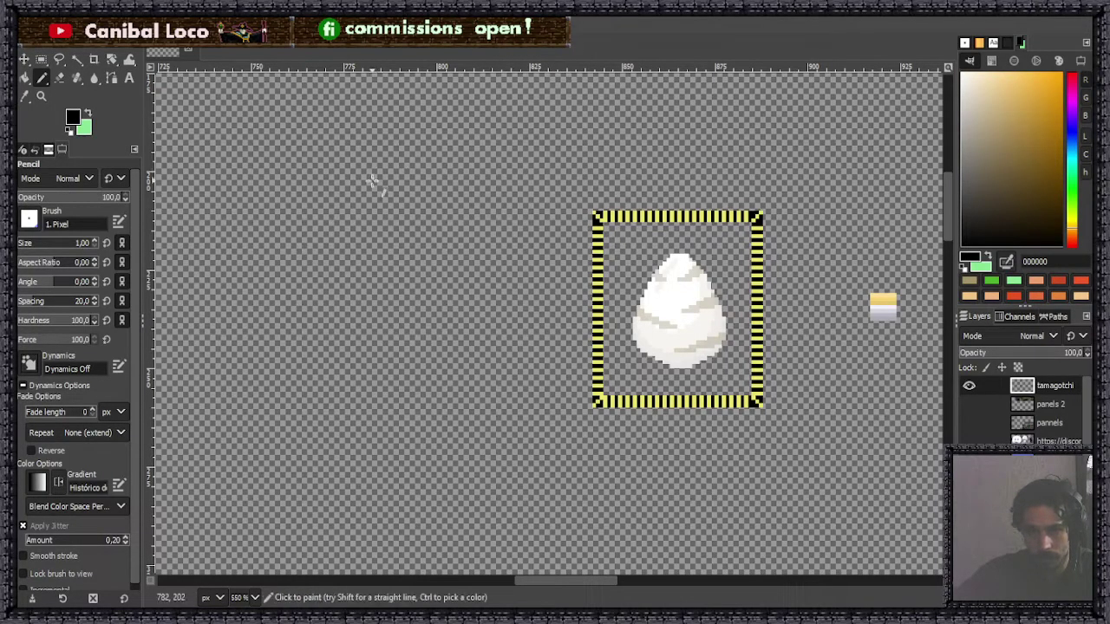
left_click(386, 205)
key("ctrl")
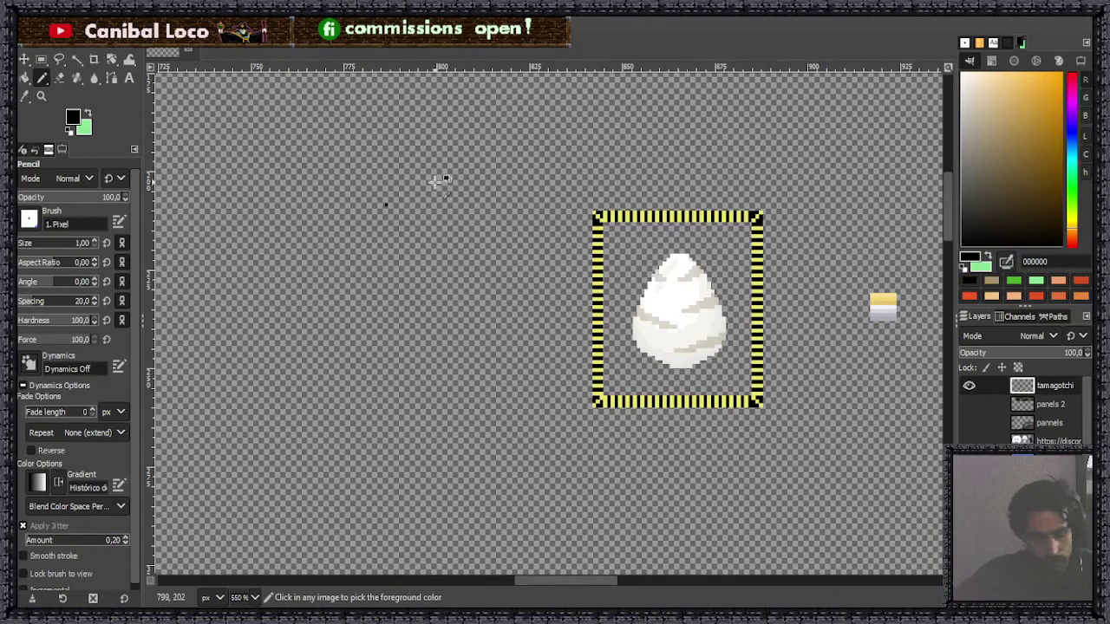
key("ctrl+z")
Copy the striped egg inside the yellow-black frame with a rectangular selection, then clear the selection.
key("r")
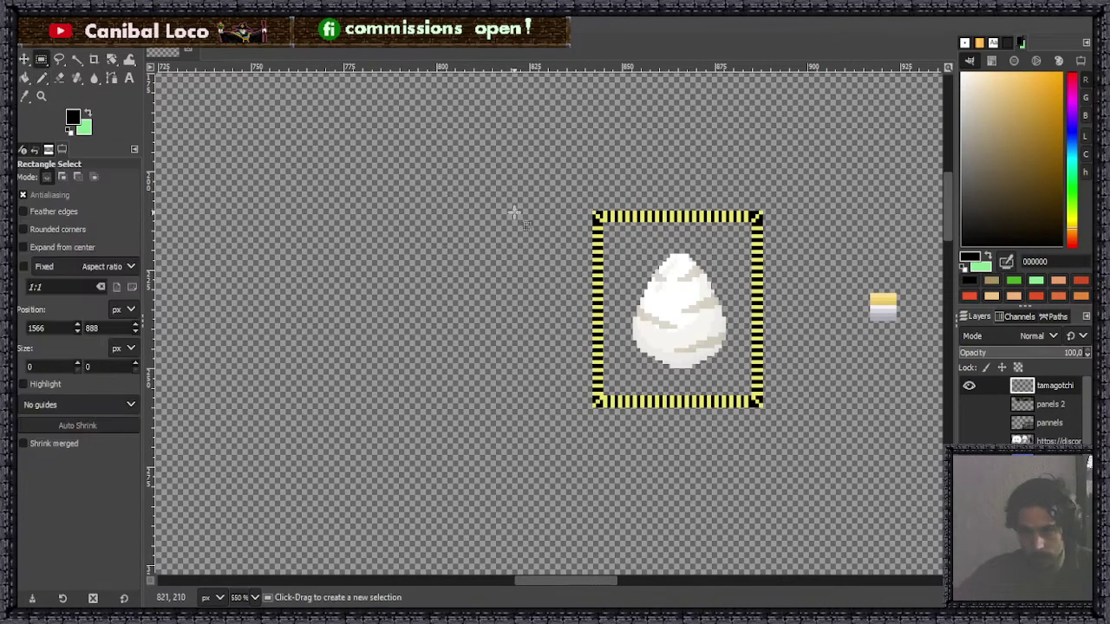
left_click_drag(618, 240, 741, 380)
key("ctrl+c")
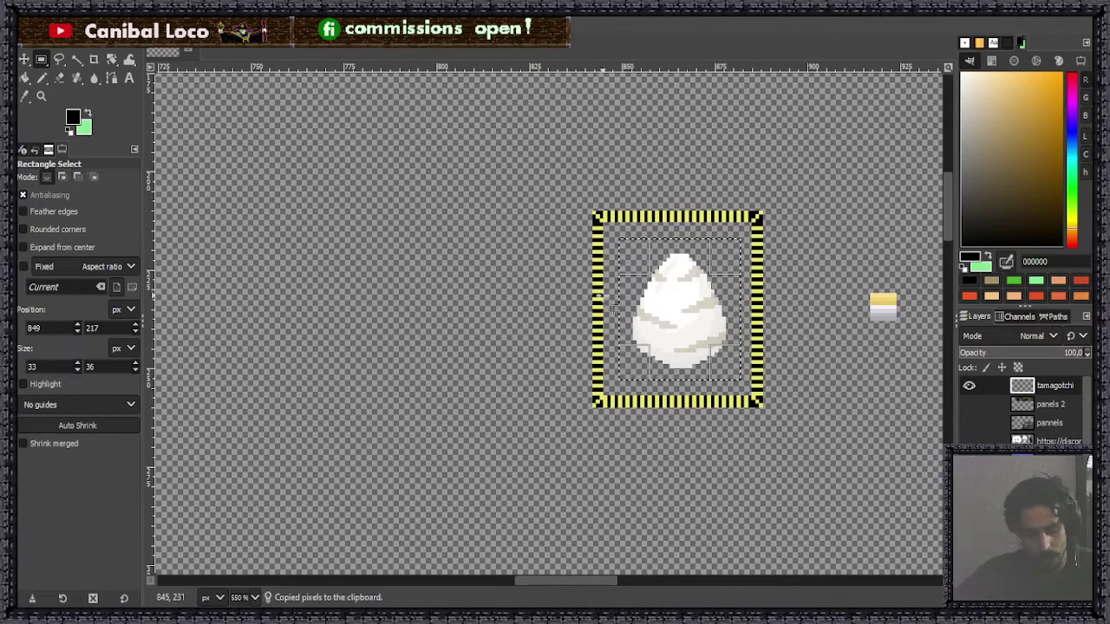
left_click(472, 291)
Paste the striped egg near the spare plain egg in the canvas's lower-right area, shift it closer and anchor it.
scroll(479, 389, "down", 8)
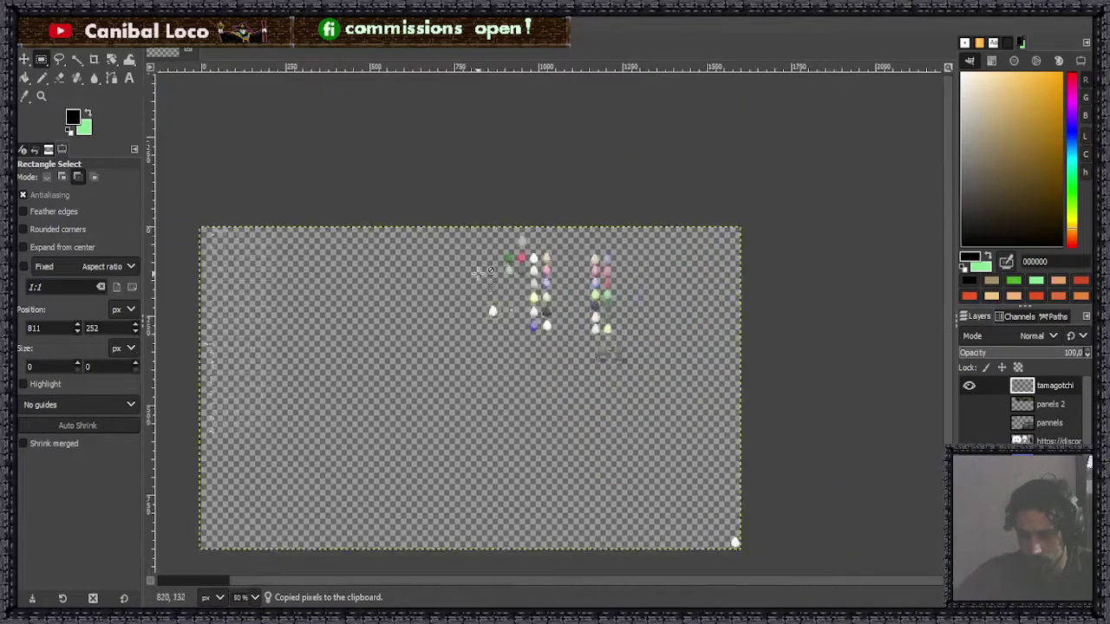
scroll(518, 304, "up", 7)
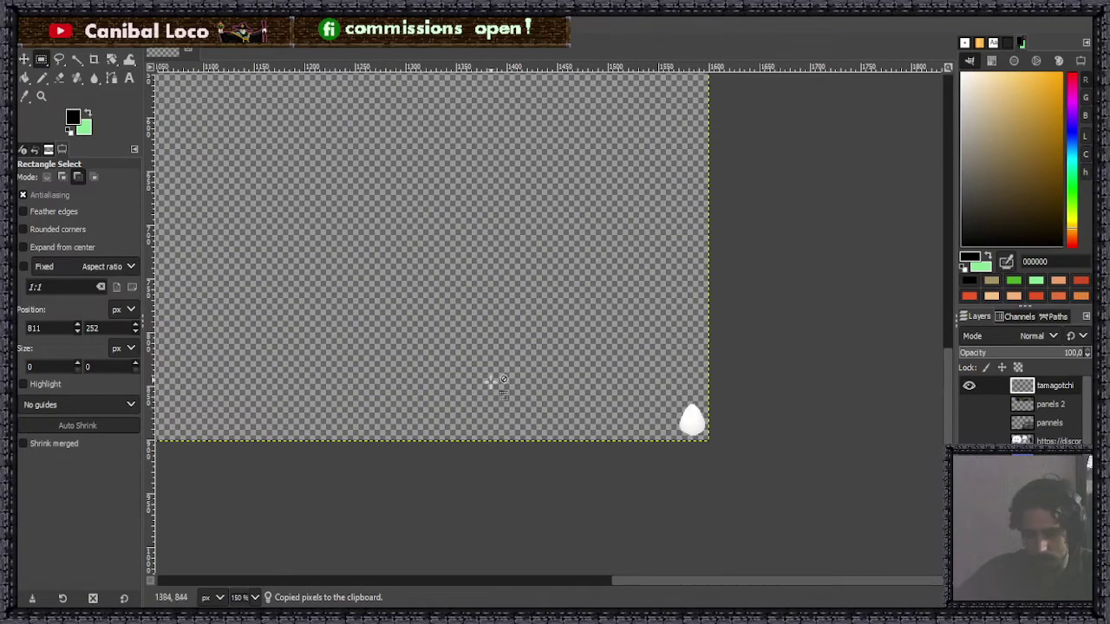
scroll(510, 407, "up", 3)
scroll(550, 358, "down", 2)
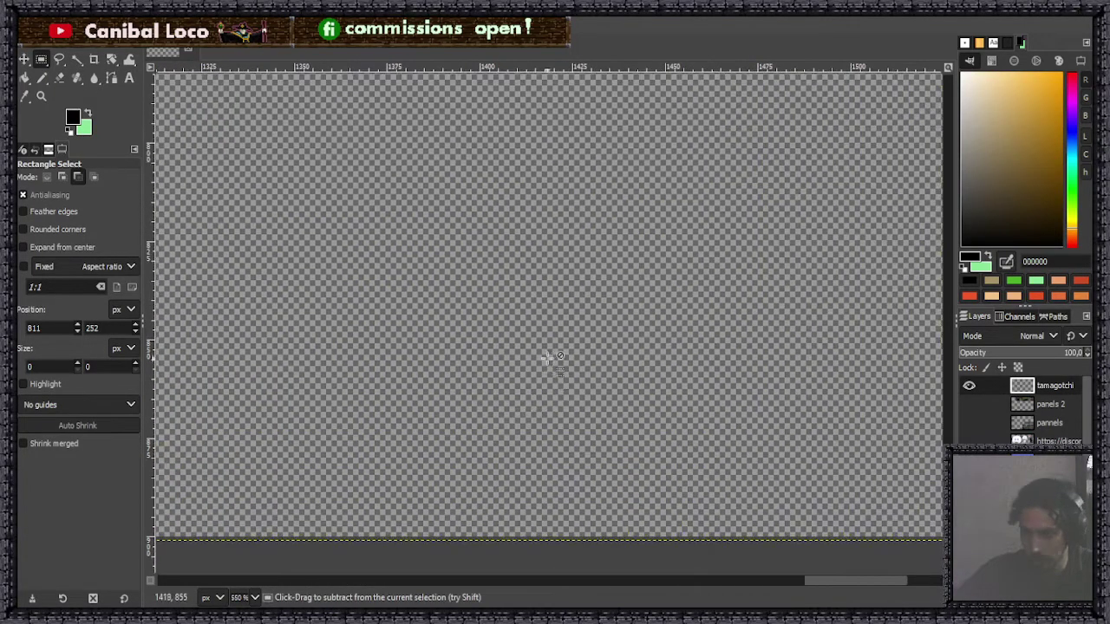
key("ctrl+v")
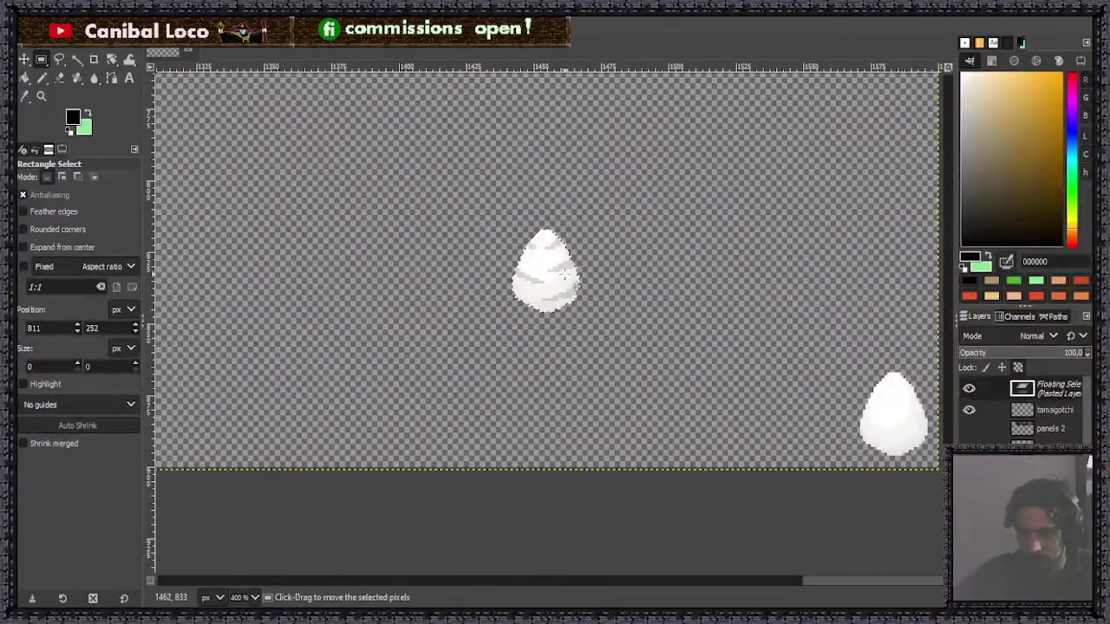
left_click_drag(660, 322, 761, 345)
left_click(730, 310)
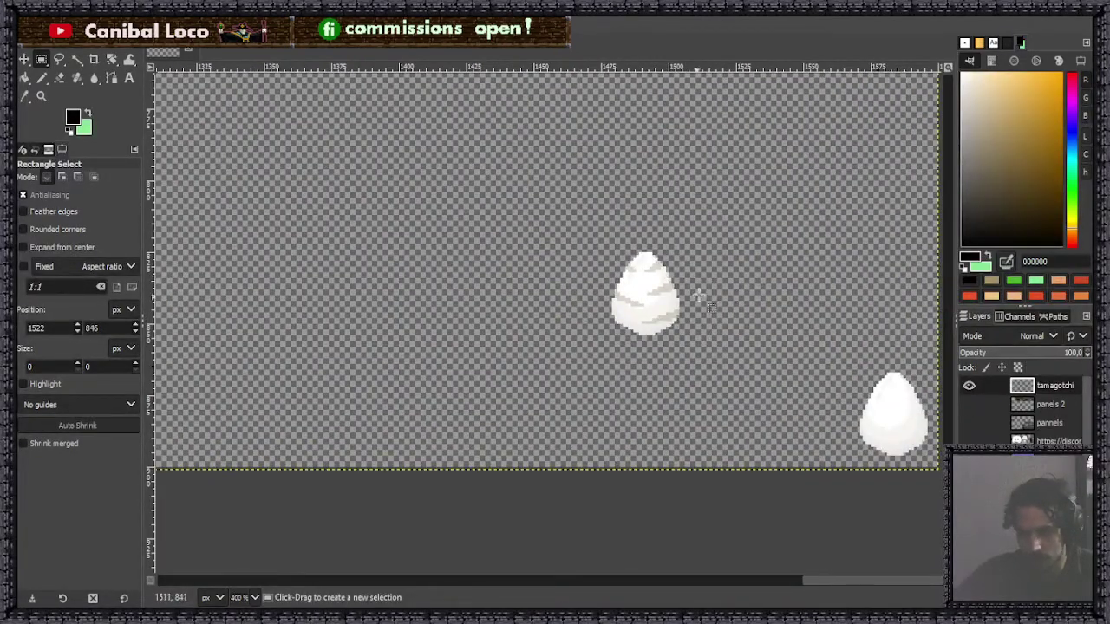
Handwrite the note 45% in black pencil at the upper right of the striped egg copy and save the image.
key("n")
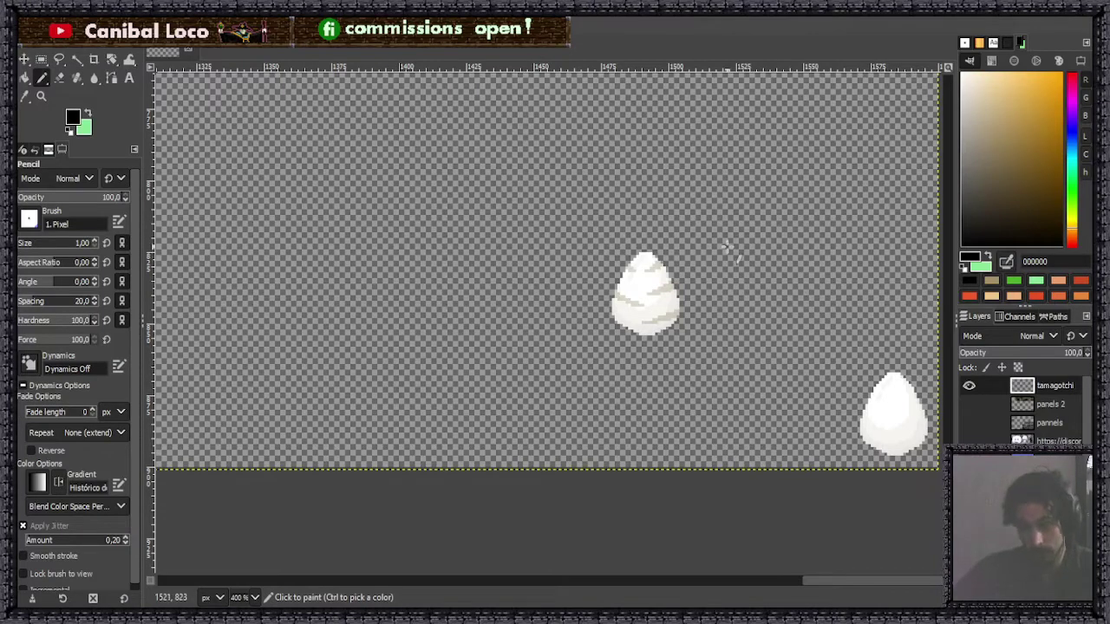
mouse_move(749, 254)
left_mouse_down()
mouse_move(697, 251)
mouse_move(720, 278)
left_mouse_up()
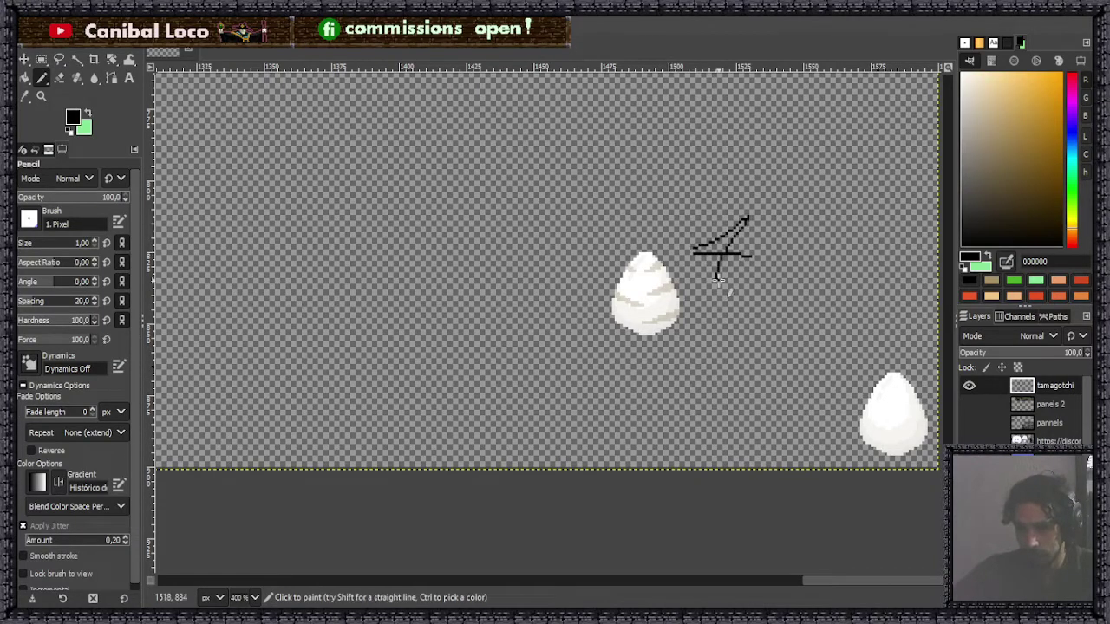
left_click_drag(789, 225, 744, 269)
mouse_move(821, 214)
left_mouse_down()
mouse_move(804, 226)
mouse_move(824, 219)
mouse_move(858, 244)
left_mouse_up()
left_click_drag(878, 204, 789, 270)
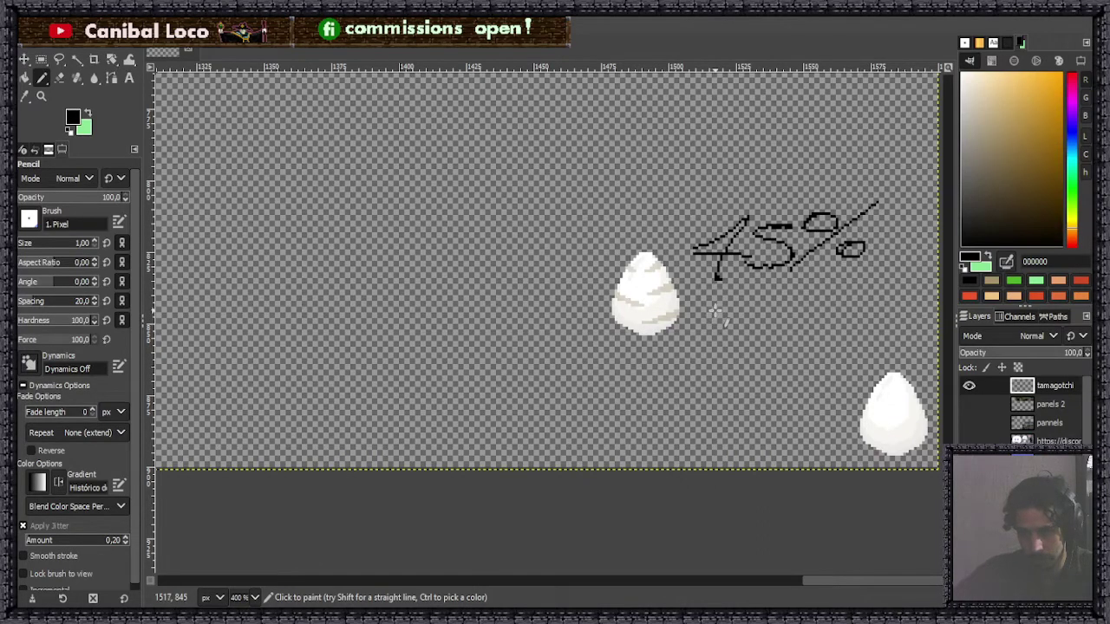
scroll(714, 315, "down", 5)
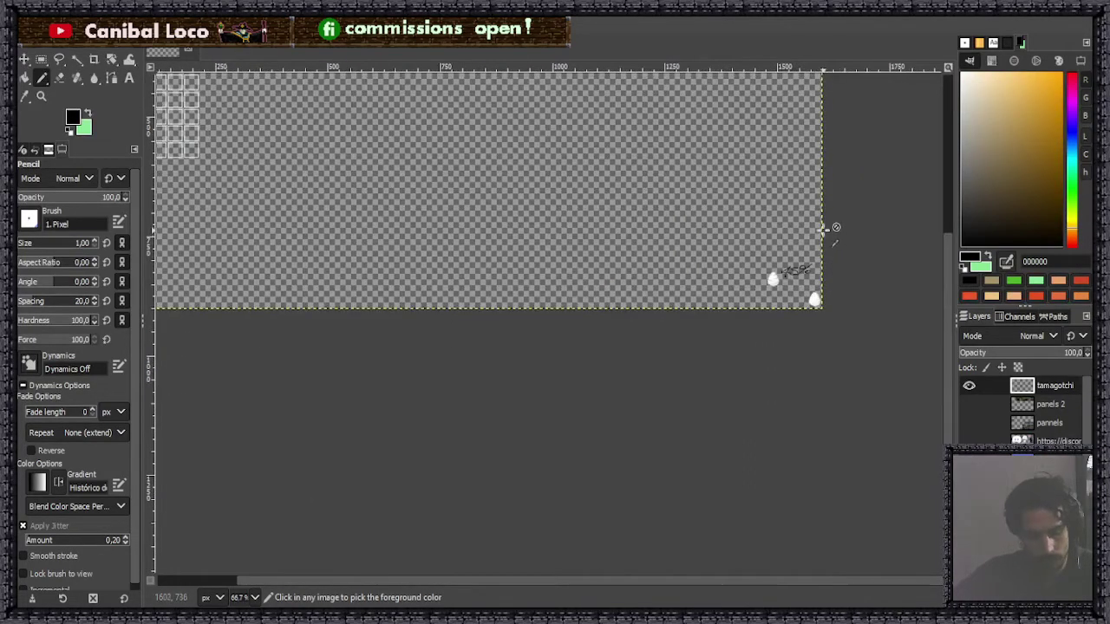
key("ctrl+s")
scroll(464, 276, "up", 3)
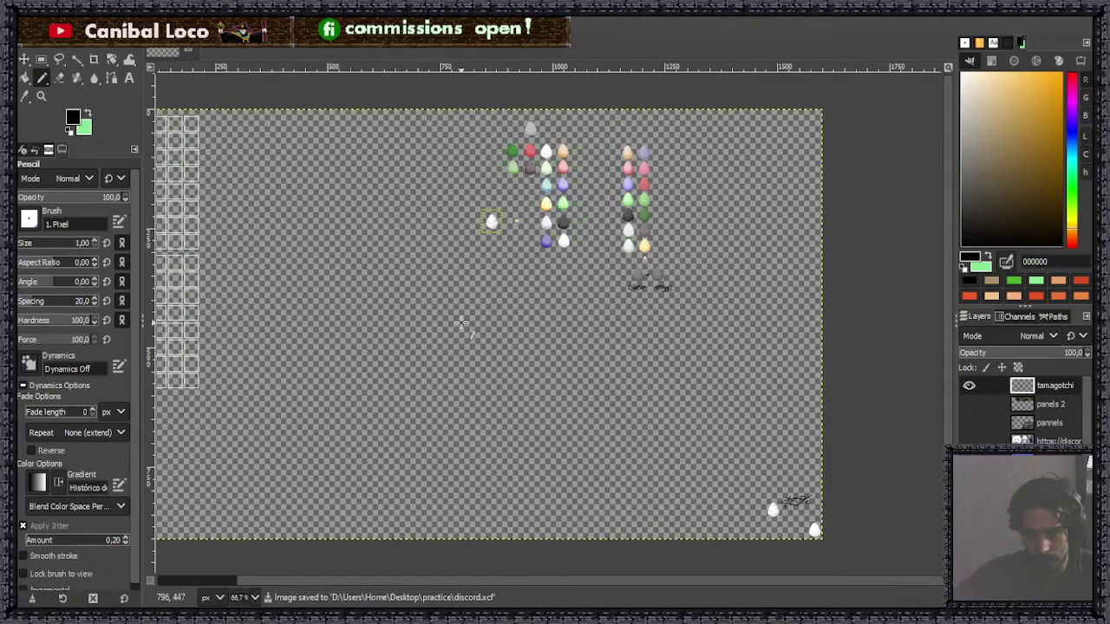
scroll(489, 208, "up", 5)
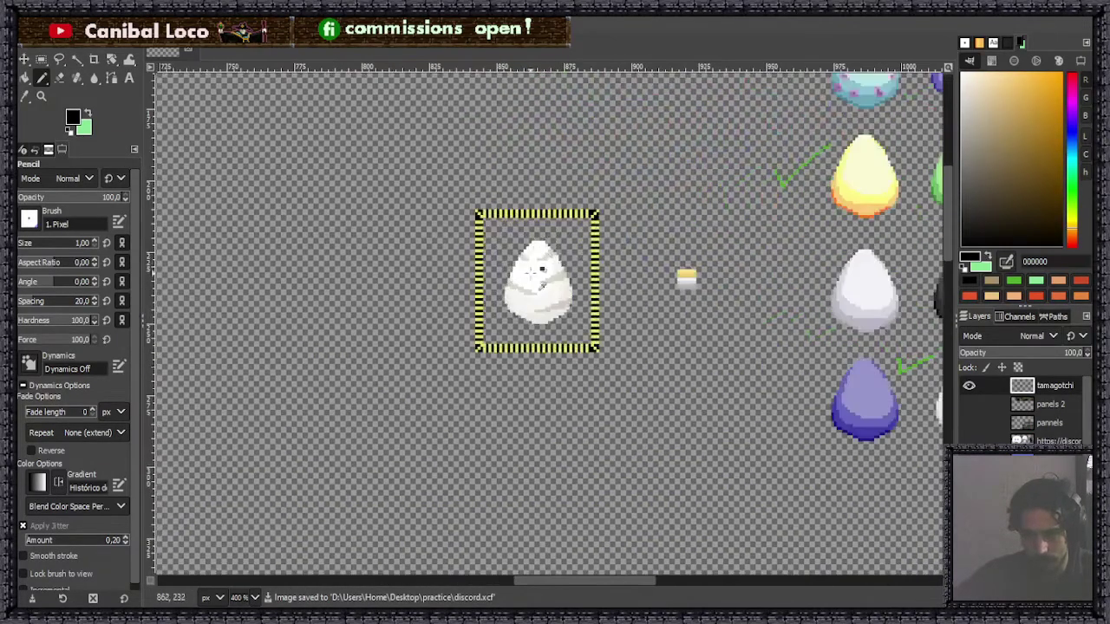
Bucket-fill the tan stripe parts inside the framed egg's white highlight area with its white ffffff.
scroll(538, 251, "up", 4)
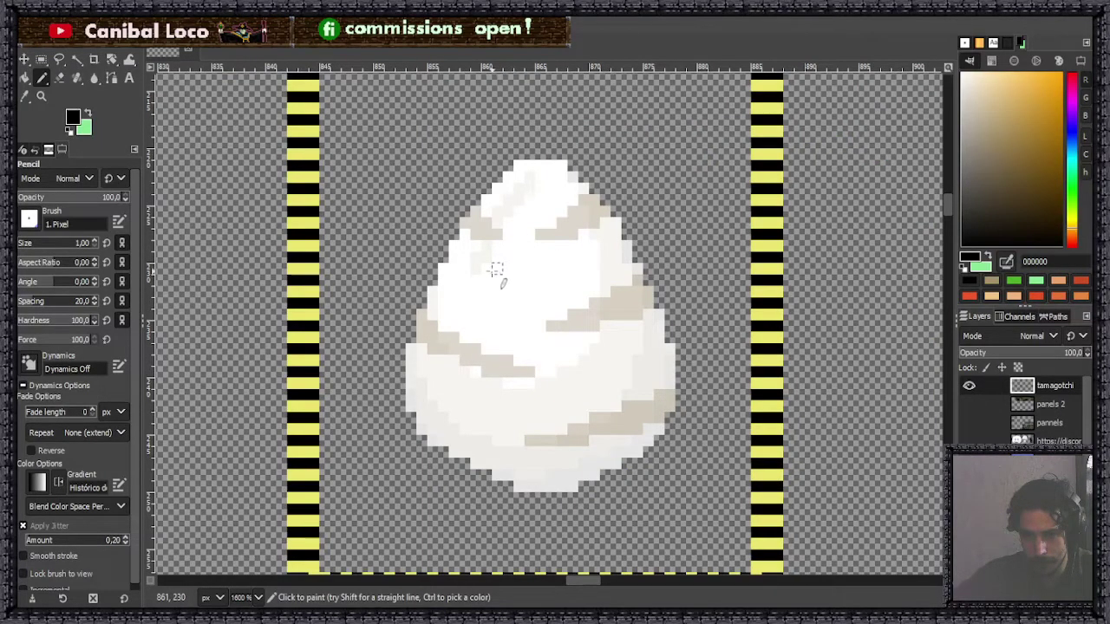
key("shift+b")
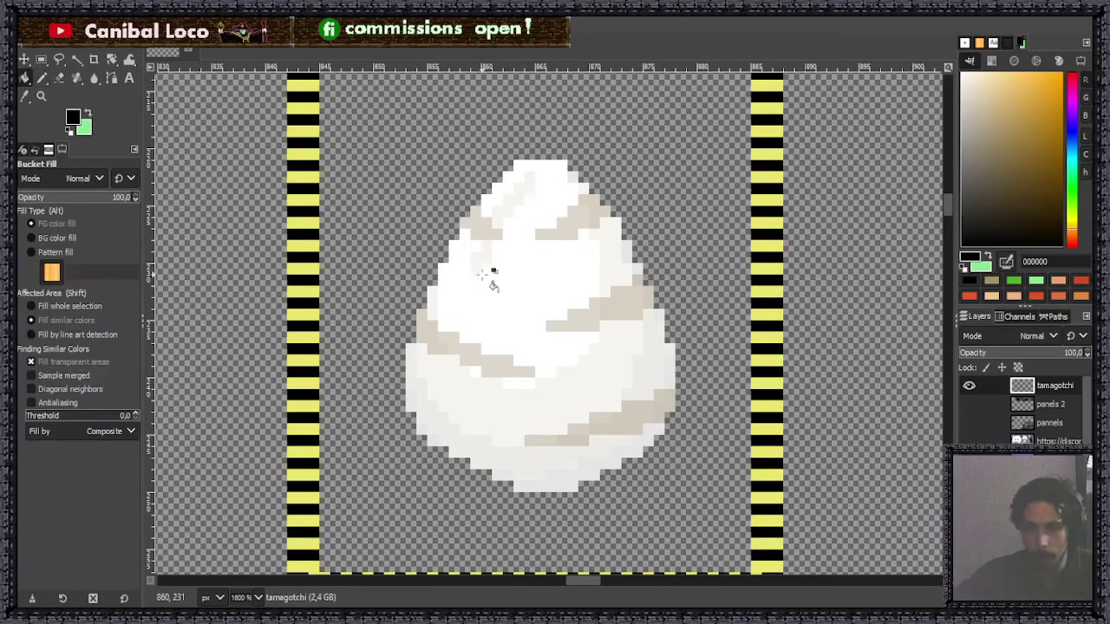
left_click(488, 329, "ctrl")
left_click(493, 354)
left_click(579, 322)
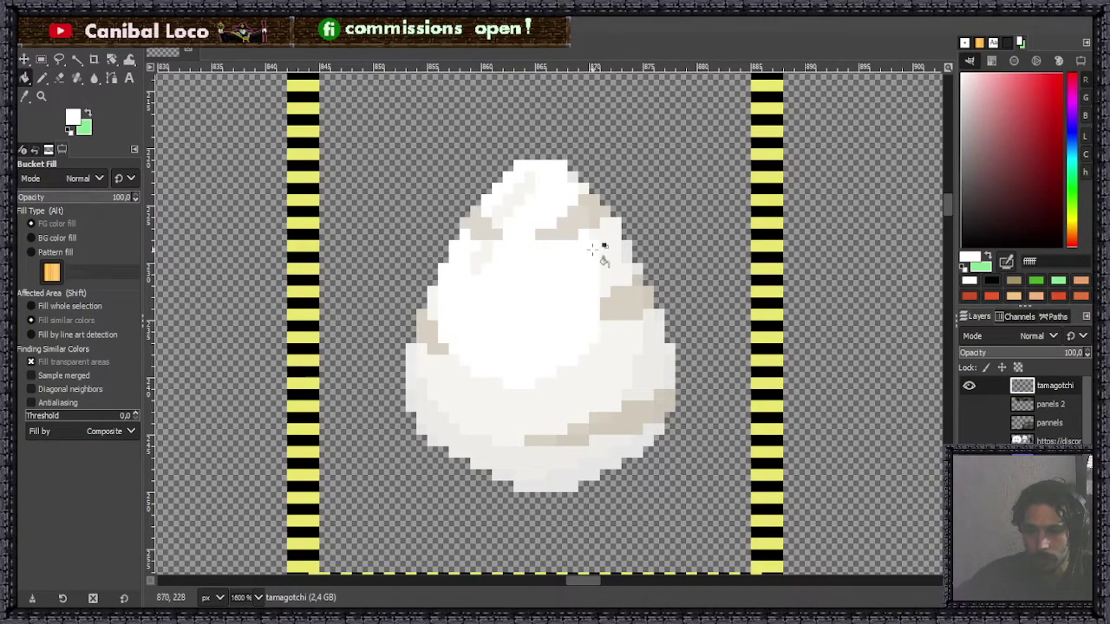
left_click(567, 236)
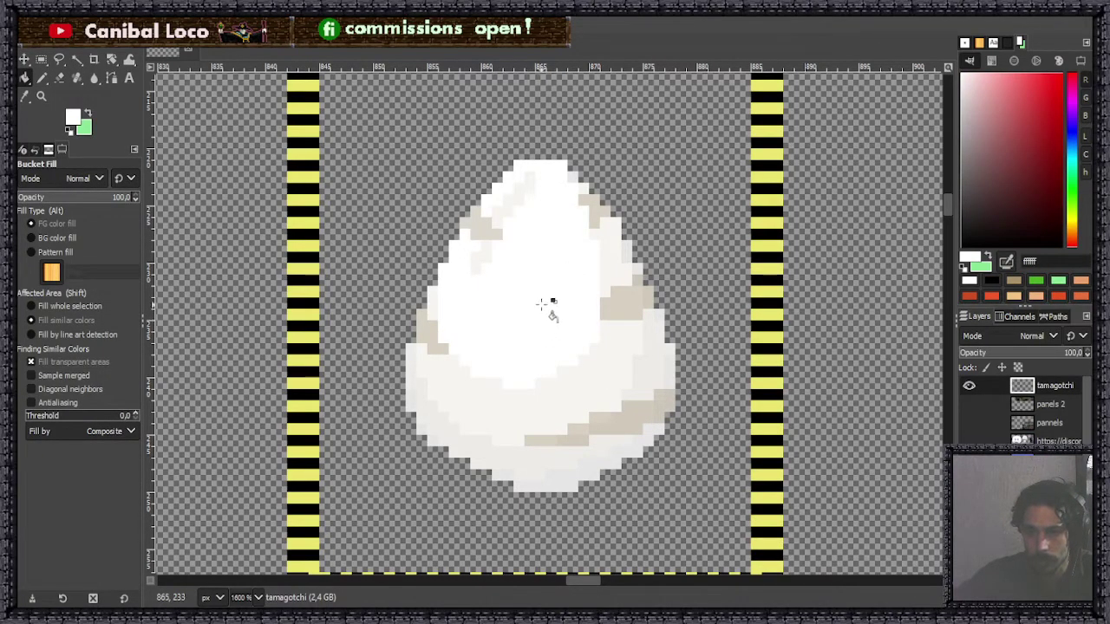
left_click(490, 231)
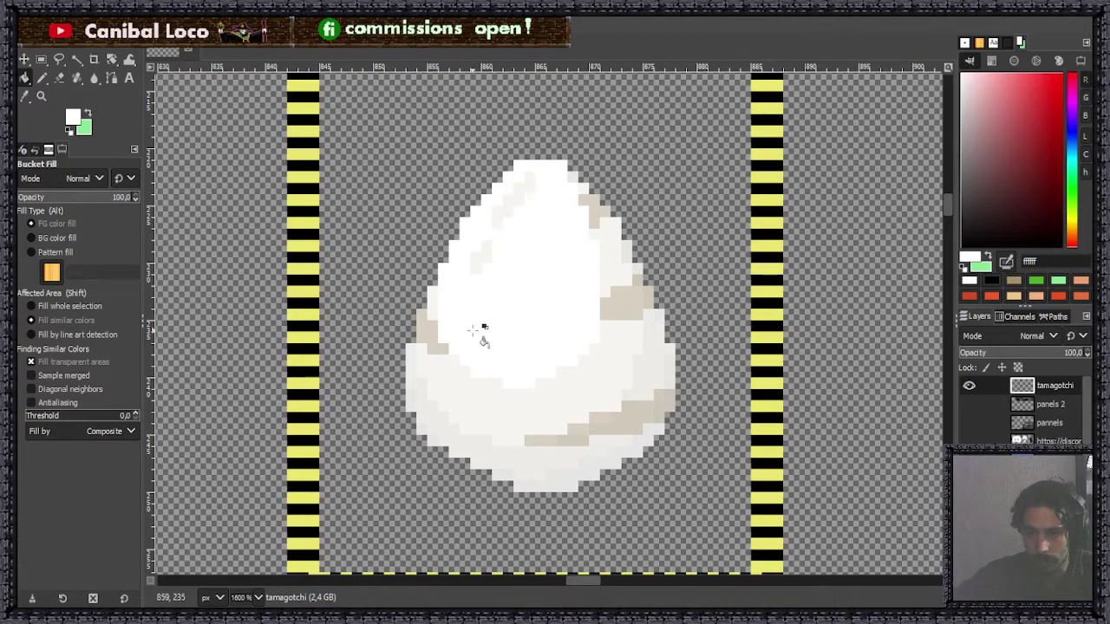
Fill the tan stripe parts in the framed egg's off-white middle band with the egg's own f6f5f0.
left_click(455, 367, "ctrl")
left_click(438, 329)
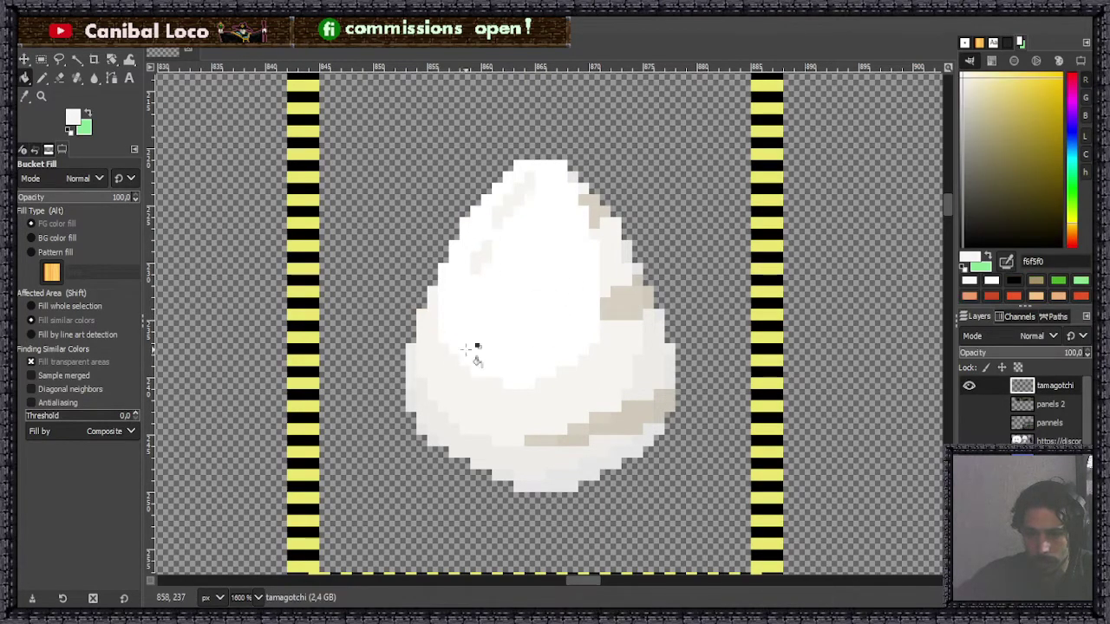
left_click(629, 304)
left_click(606, 215)
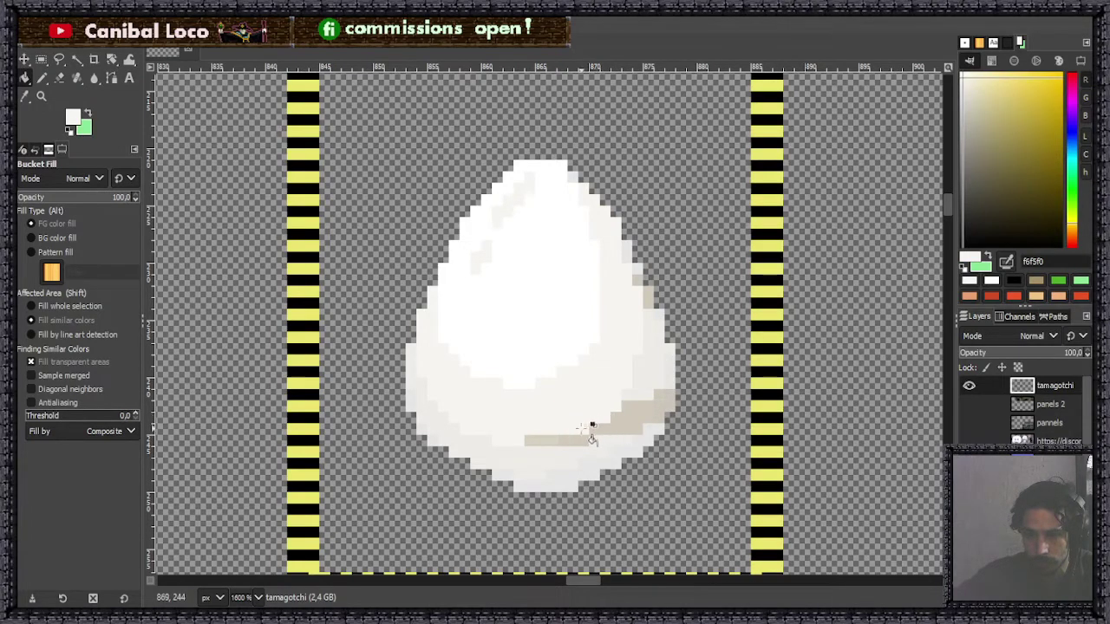
left_click(549, 438)
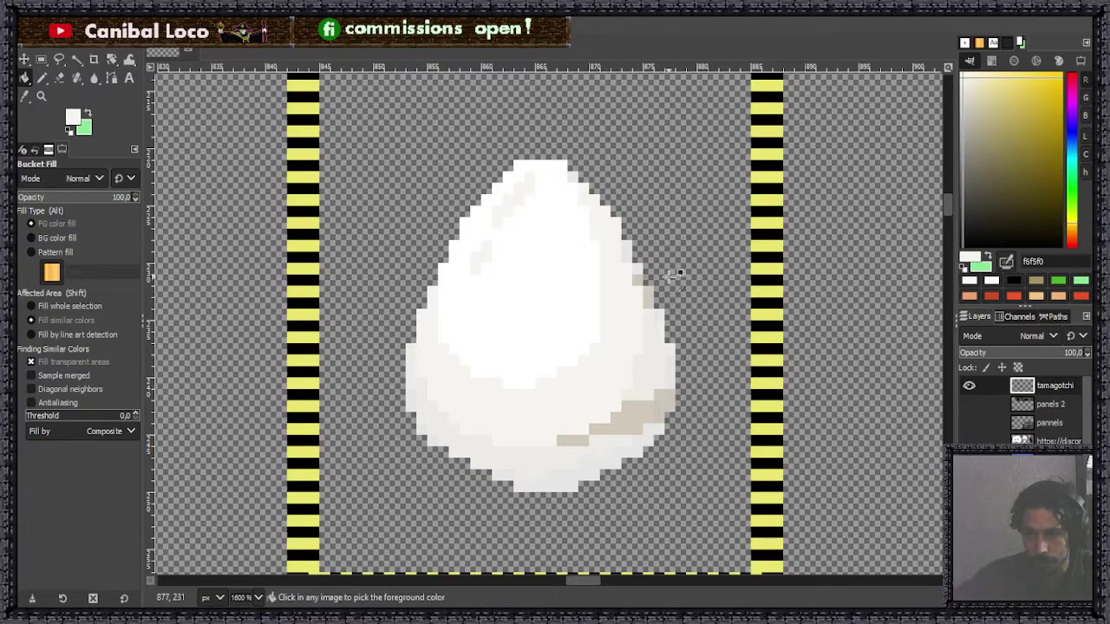
Cover the tan stripe remnants on the egg's upper right edge with the sampled shading colours ecebe7 and e5e5e5.
scroll(668, 277, "up", 4)
left_click(644, 354, "ctrl")
left_click(618, 289)
scroll(618, 289, "down", 5)
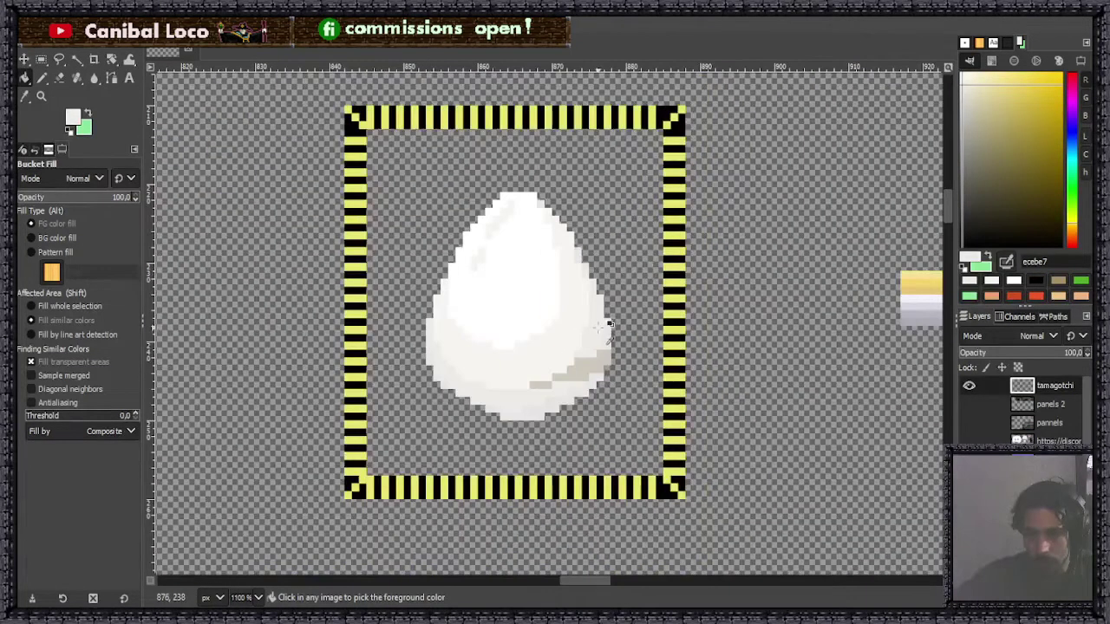
scroll(572, 314, "up", 5)
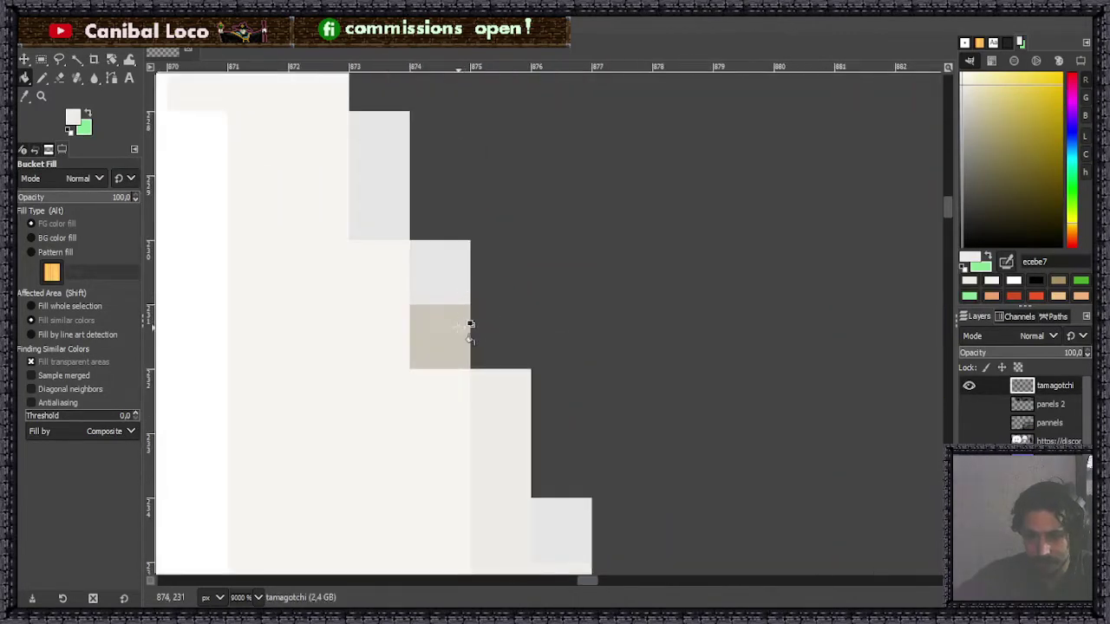
left_click(466, 277, "ctrl")
left_click(459, 340)
scroll(462, 345, "down", 5)
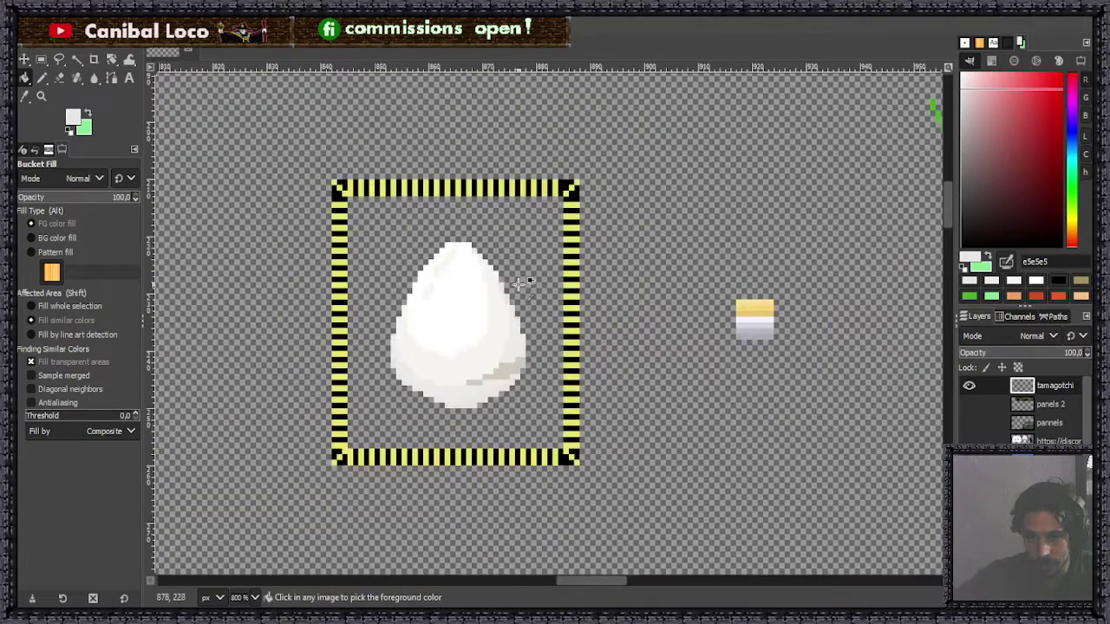
Fill the remaining tan stripe at the egg's lower right with the sampled shades ecebe7 and e5e5e5.
scroll(508, 375, "up", 5)
left_click(574, 312, "ctrl")
left_click(529, 392)
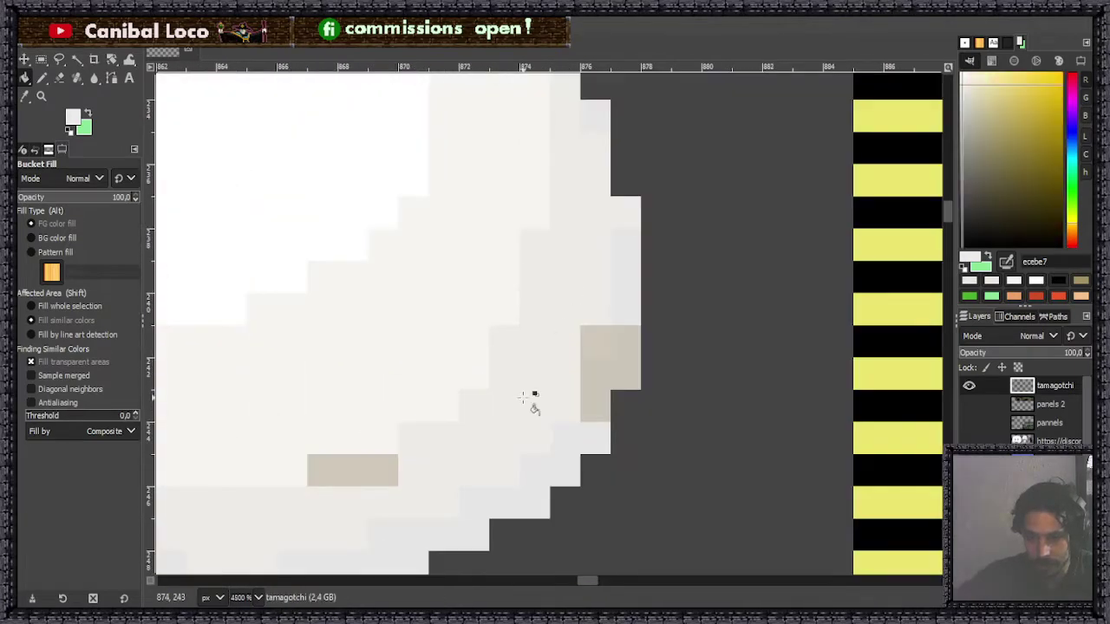
left_click(597, 336)
left_click(376, 471)
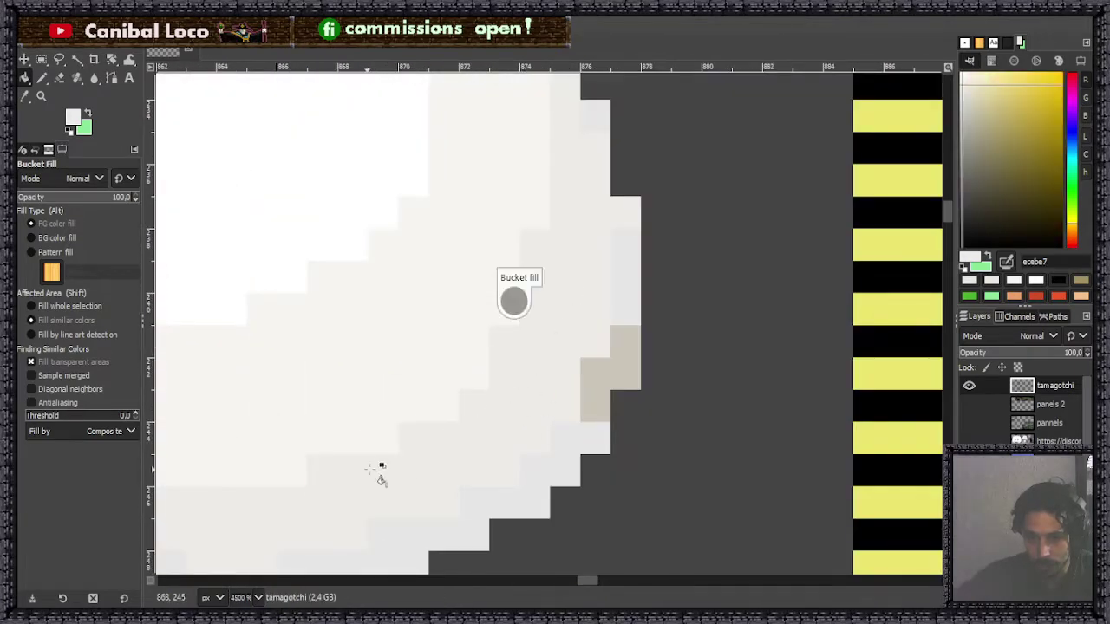
left_click(597, 433, "ctrl")
left_click(612, 379)
scroll(574, 324, "down", 10)
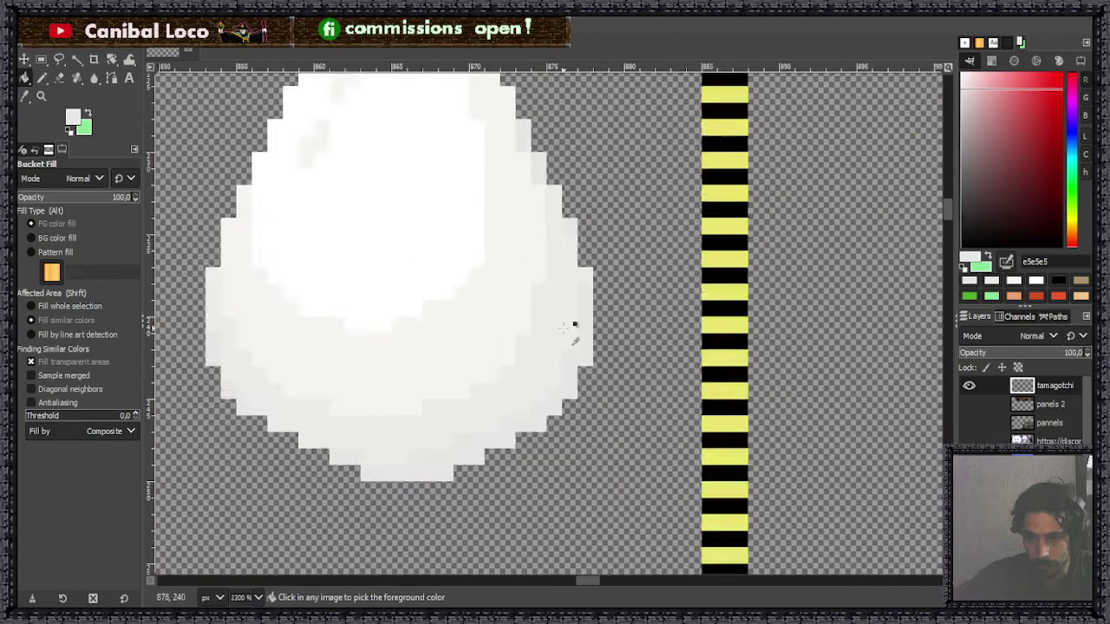
scroll(628, 233, "up", 2)
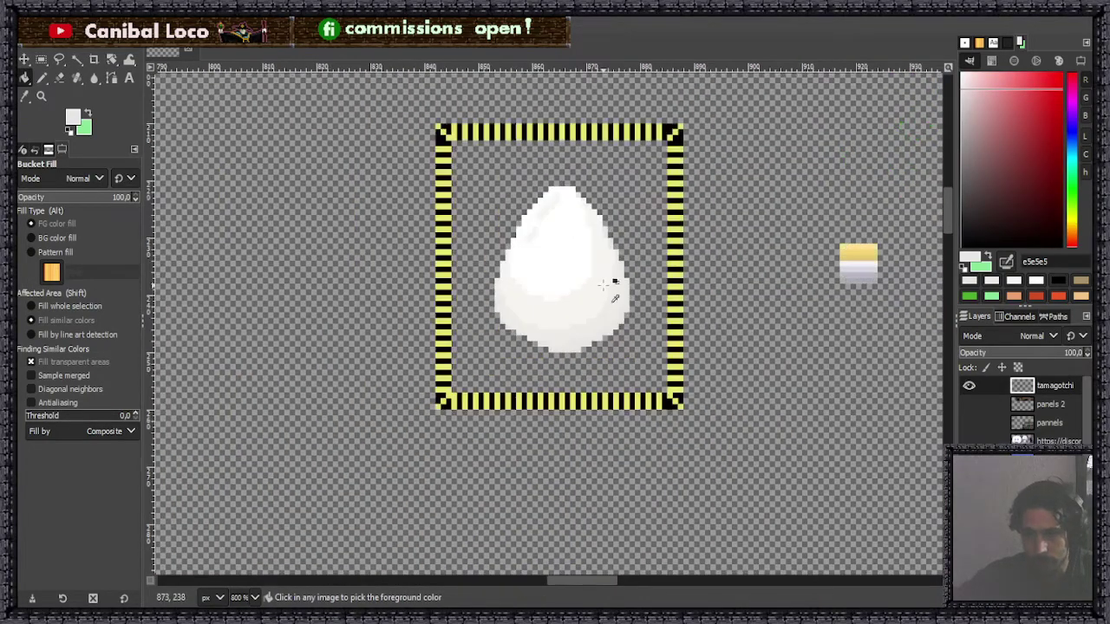
Copy the plain spare egg in the canvas's lower-right corner with a rectangular selection, then clear the selection.
key("r")
scroll(529, 334, "down", 9)
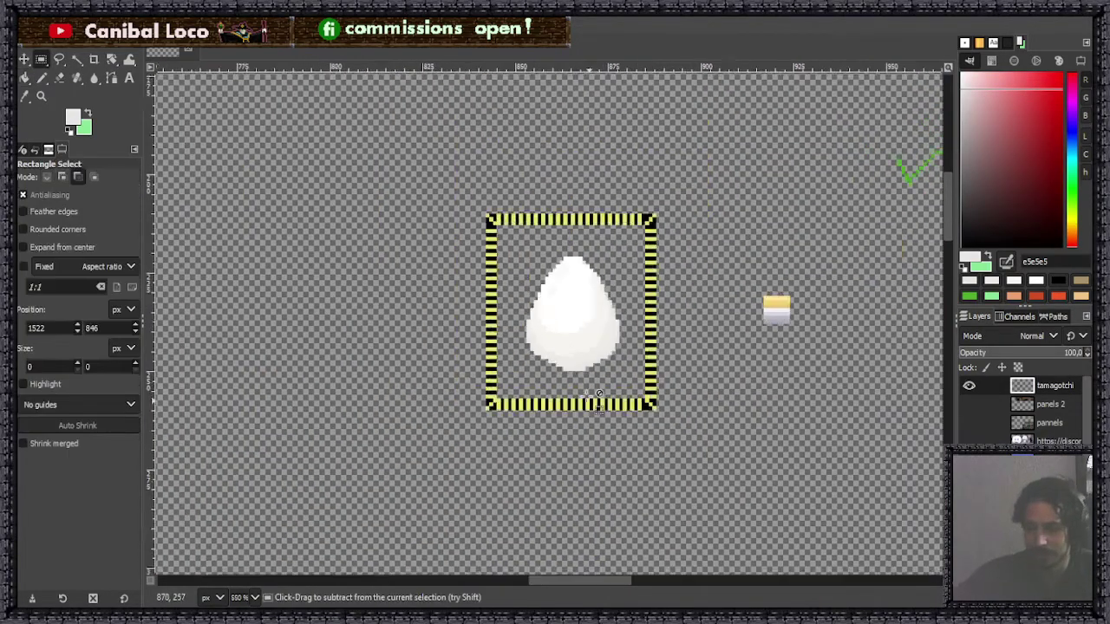
scroll(724, 457, "up", 9)
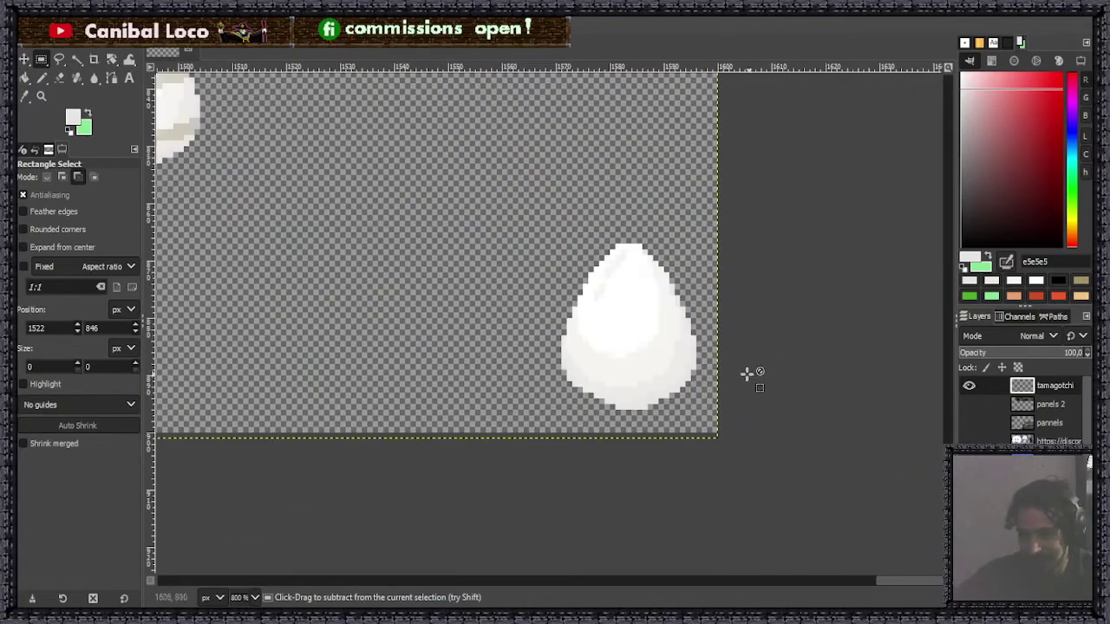
left_click_drag(551, 222, 711, 428)
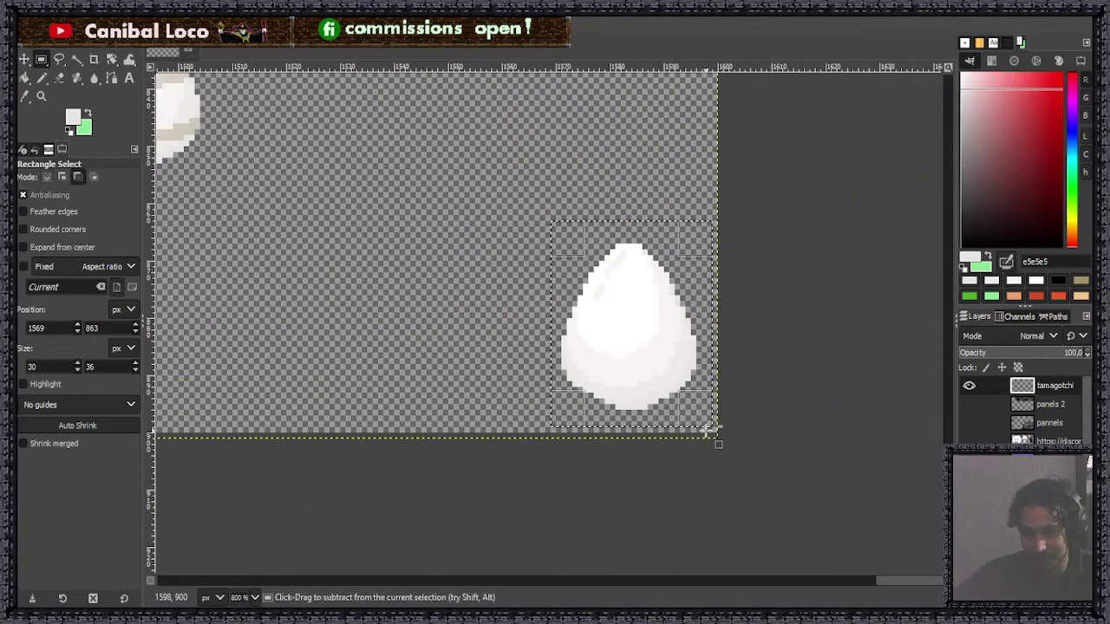
key("ctrl+c")
scroll(421, 310, "down", 6)
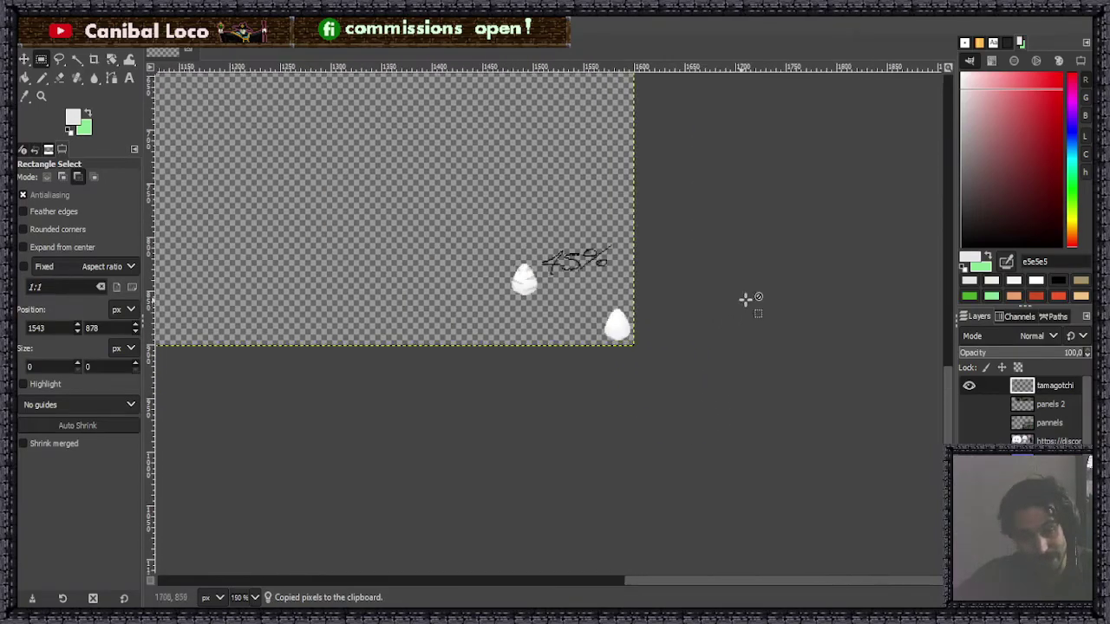
Paste the plain egg exactly over the egg in the yellow-black frame, anchor it and save the image.
scroll(565, 182, "up", 7)
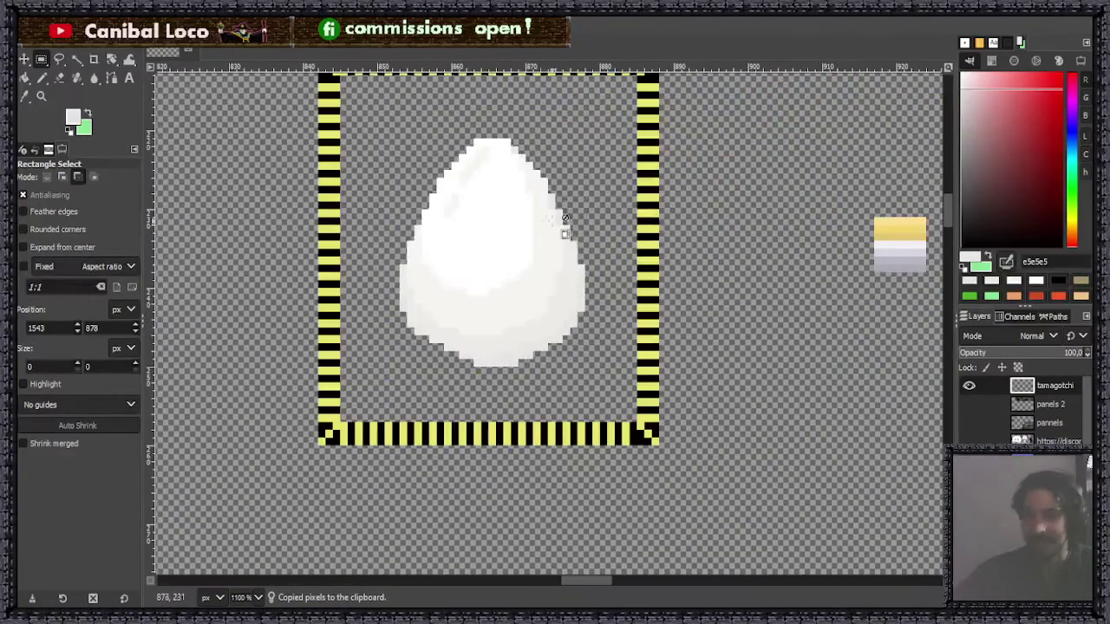
key("ctrl+v")
left_click_drag(573, 355, 525, 298)
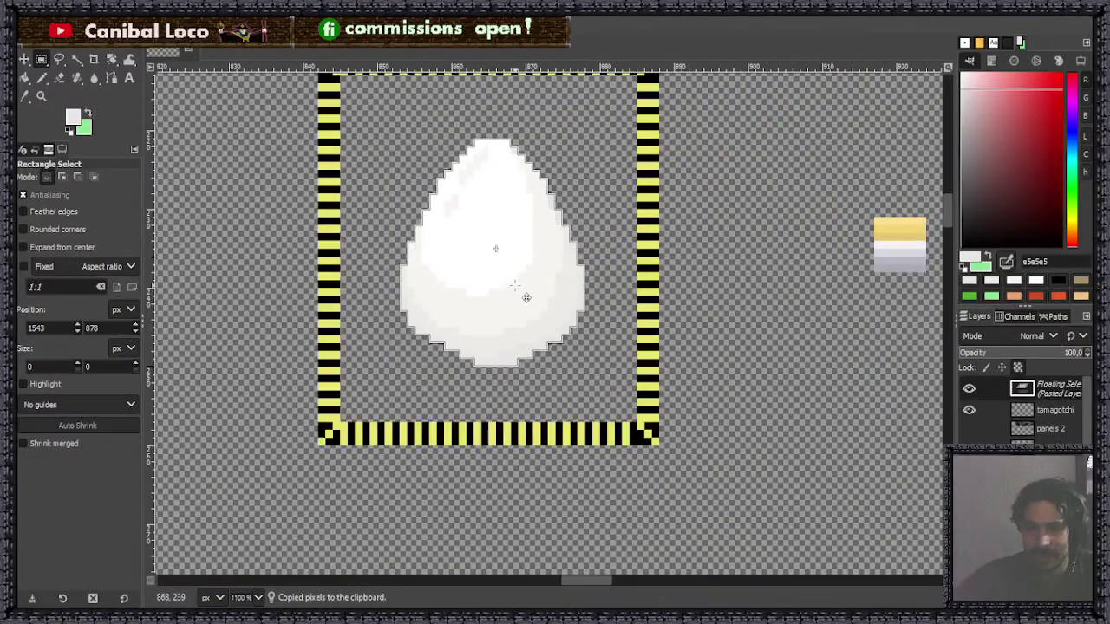
left_click(613, 217)
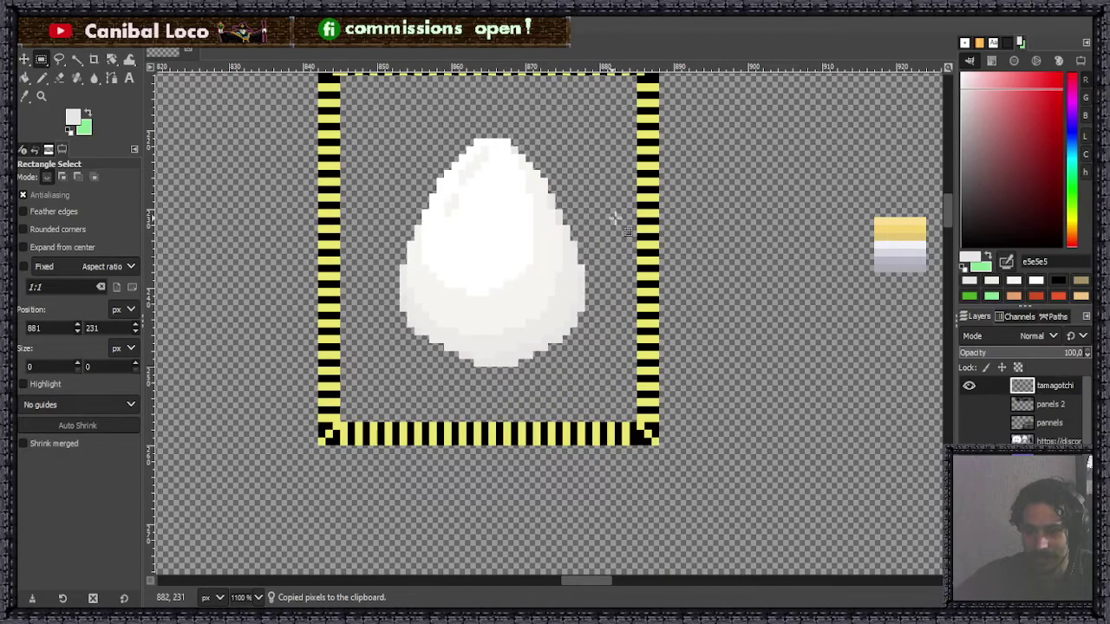
key("ctrl+s")
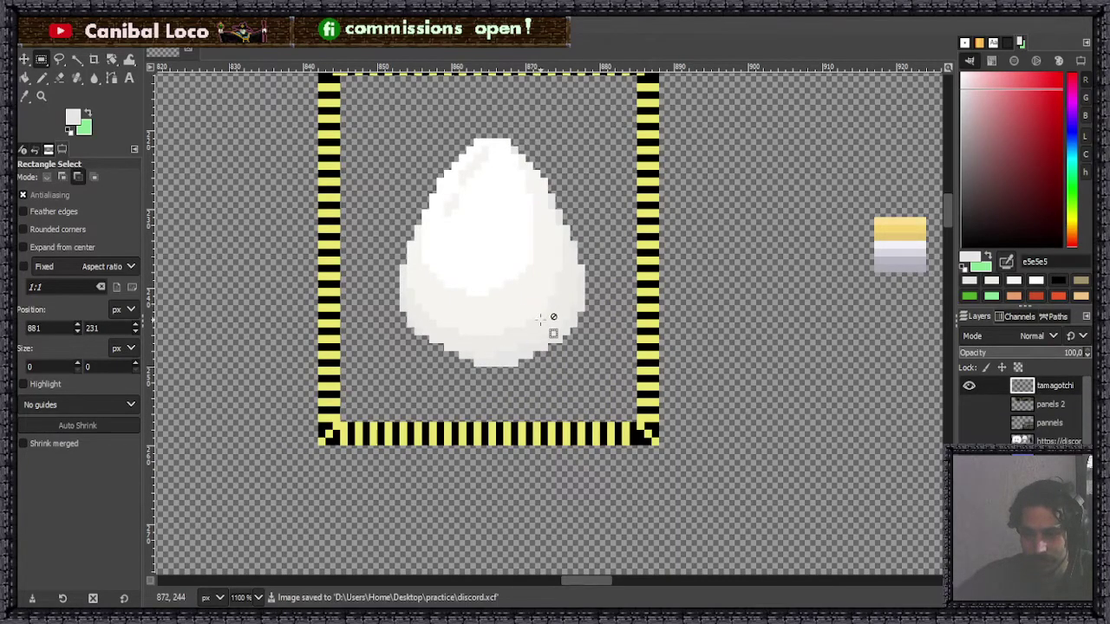
Review the spare egg copies in the canvas's lower-right corner and the coloured egg set, and save the image again.
scroll(540, 319, "down", 10)
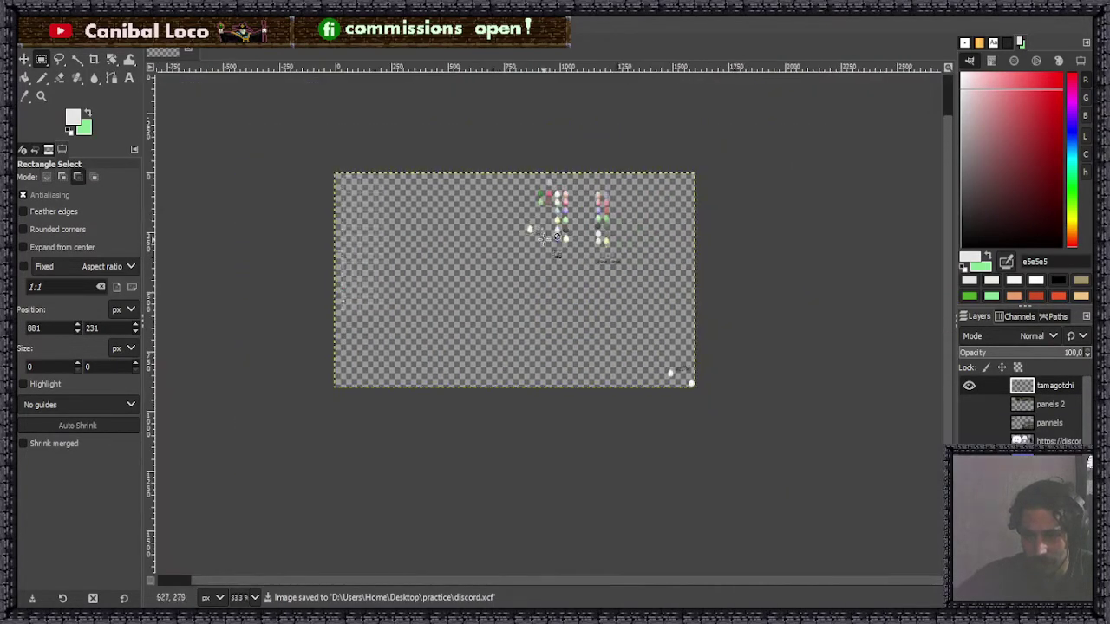
scroll(681, 371, "up", 7)
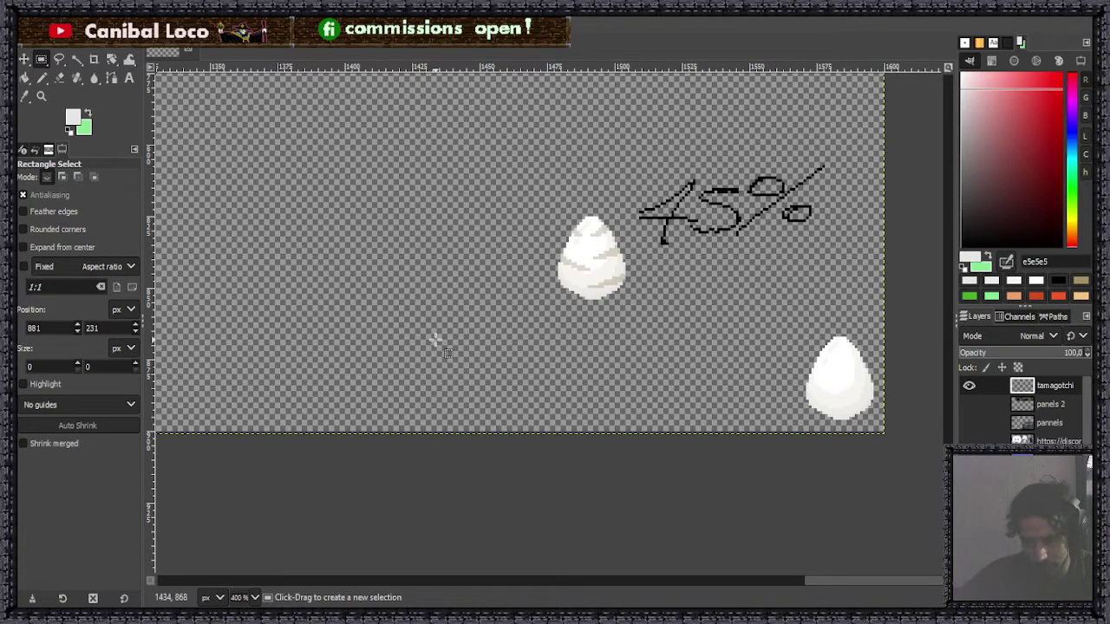
scroll(240, 453, "down", 7, "ctrl")
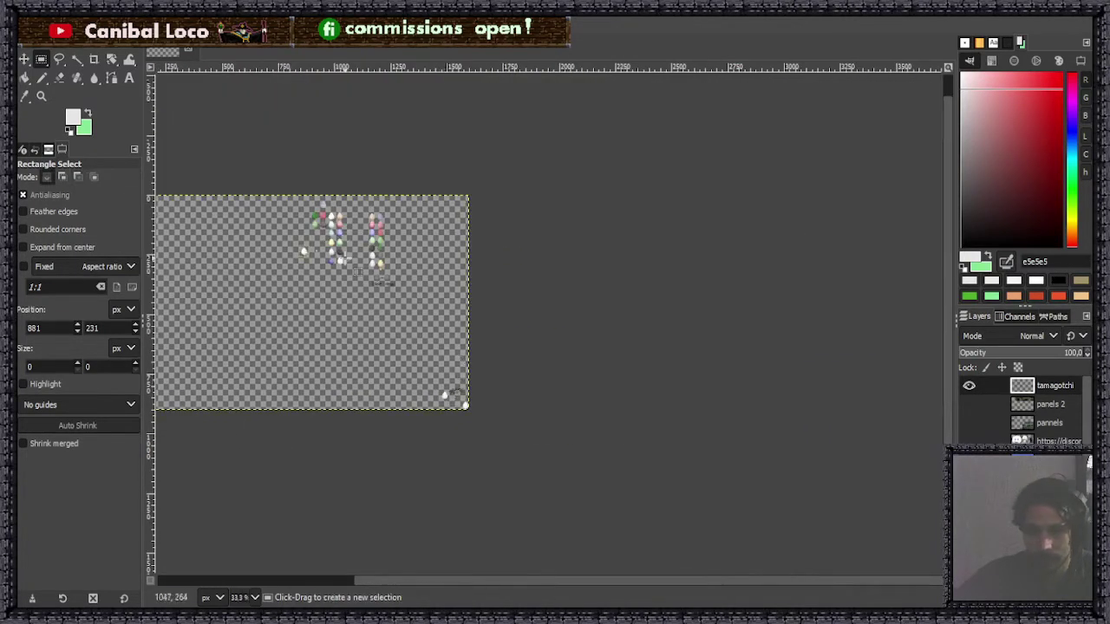
scroll(356, 271, "up", 9, "ctrl")
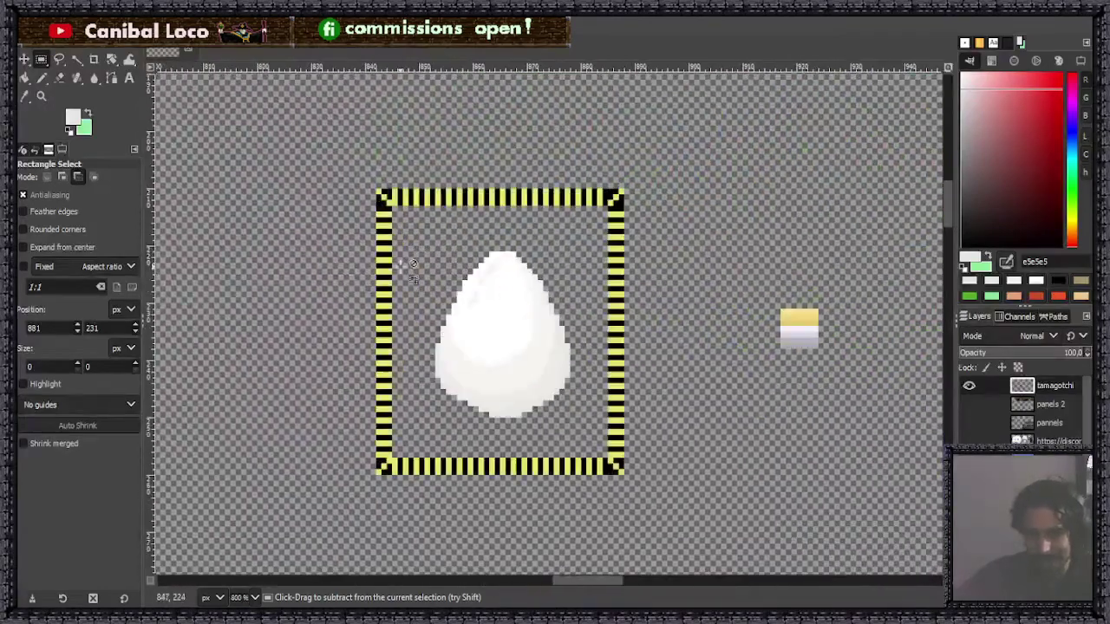
key("ctrl+s")
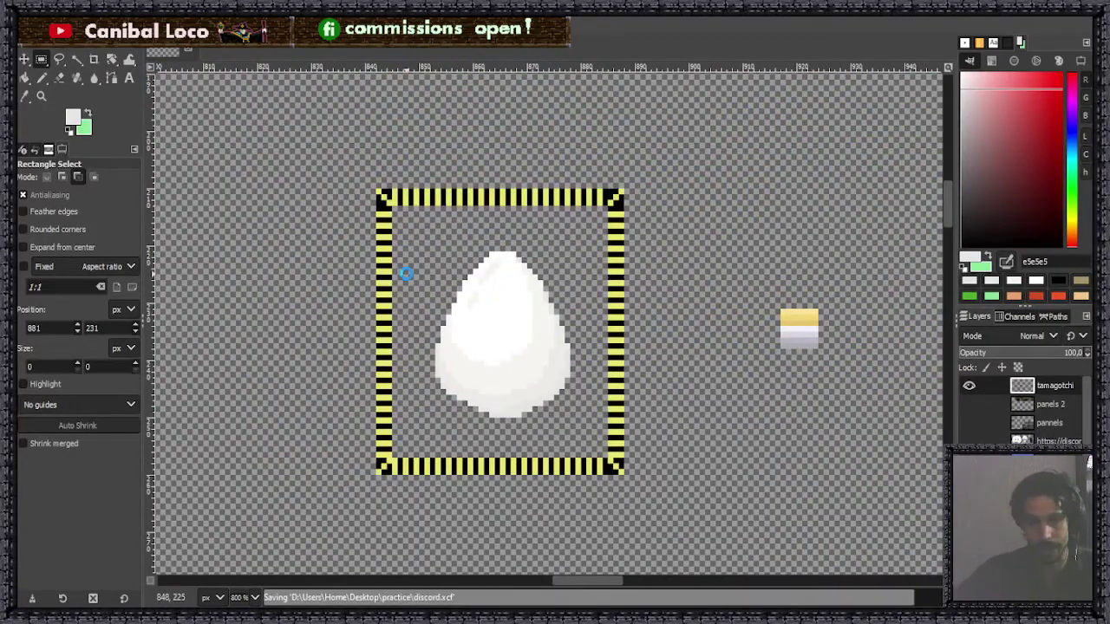
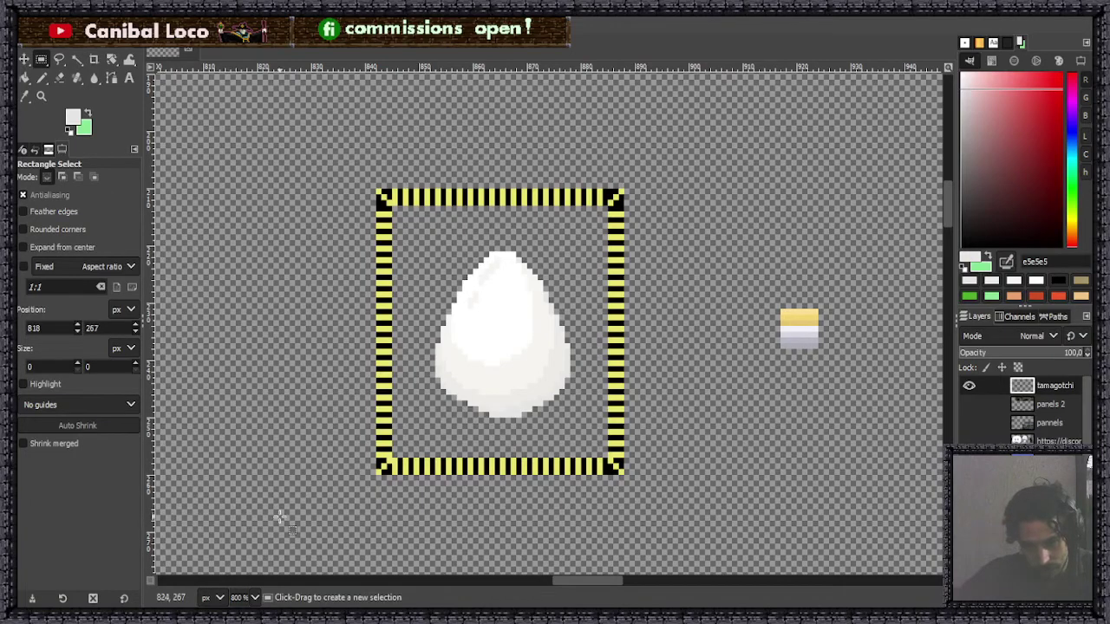
scroll(312, 468, "down", 6)
key("ctrl+s")
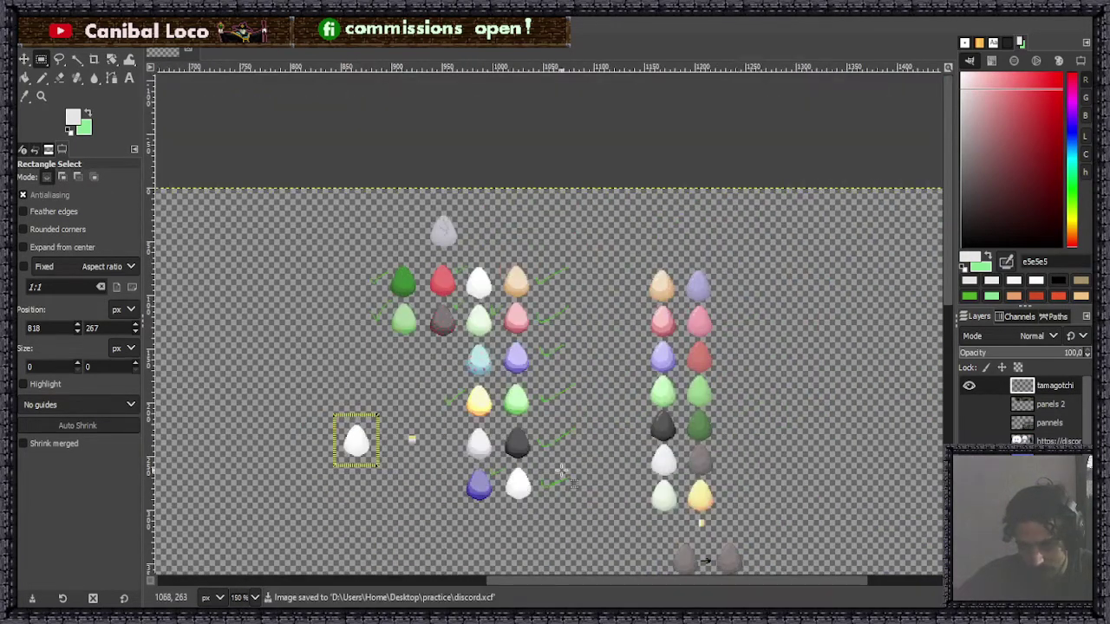
scroll(564, 473, "down", 5)
scroll(606, 455, "up", 2)
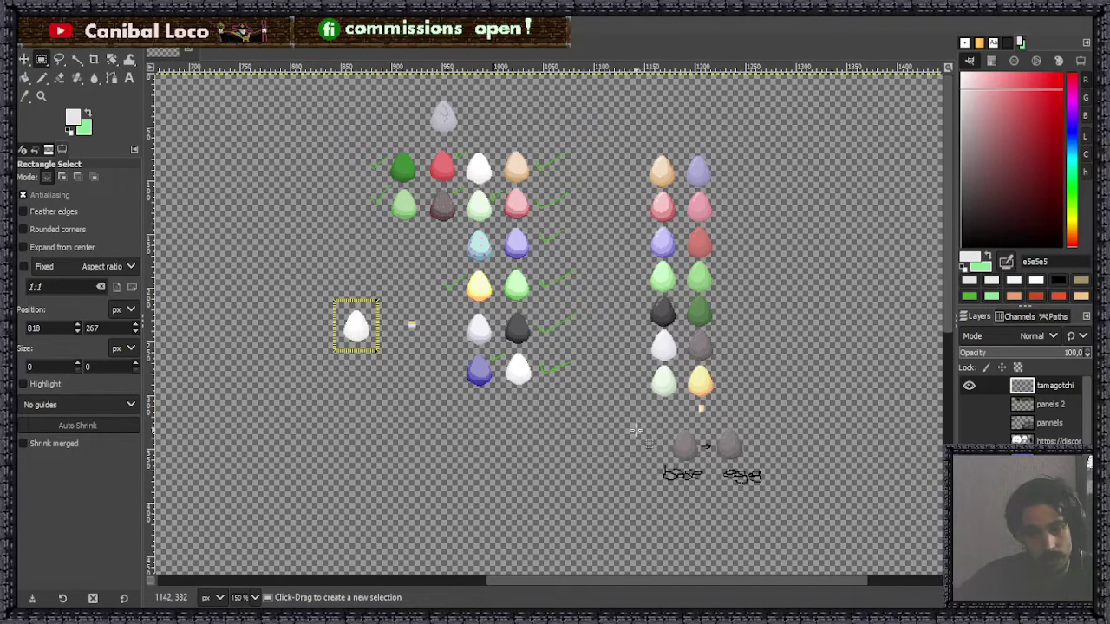
Set up the Pencil with the tan colour a58e65 and 63 % opacity for painting on the framed white egg.
key("ctrl")
scroll(268, 302, "up", 4)
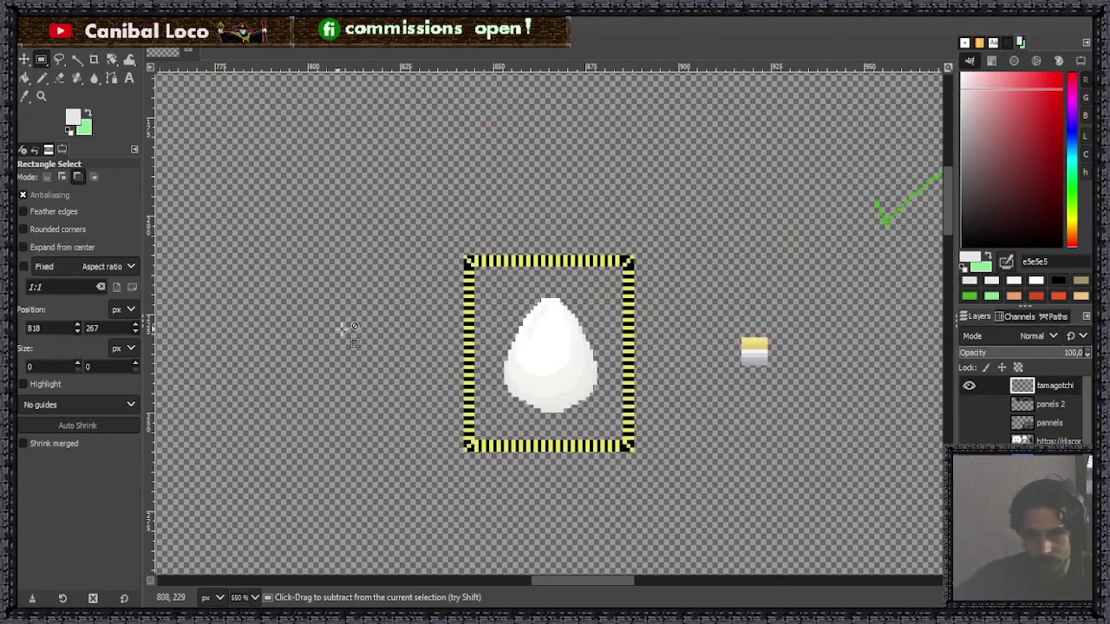
scroll(434, 345, "up", 1)
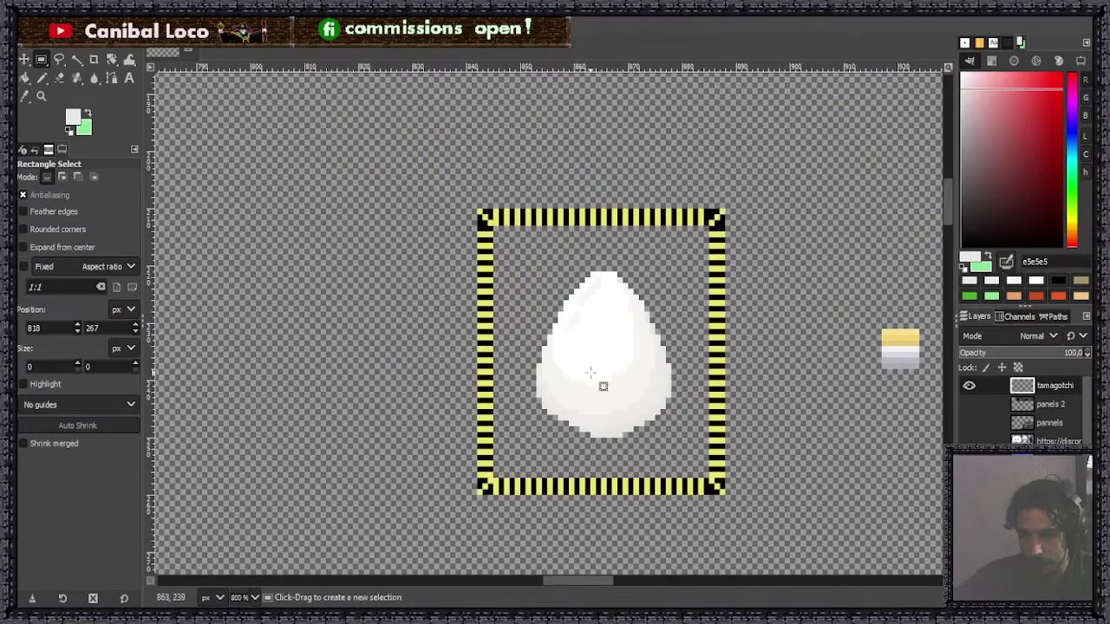
key("n")
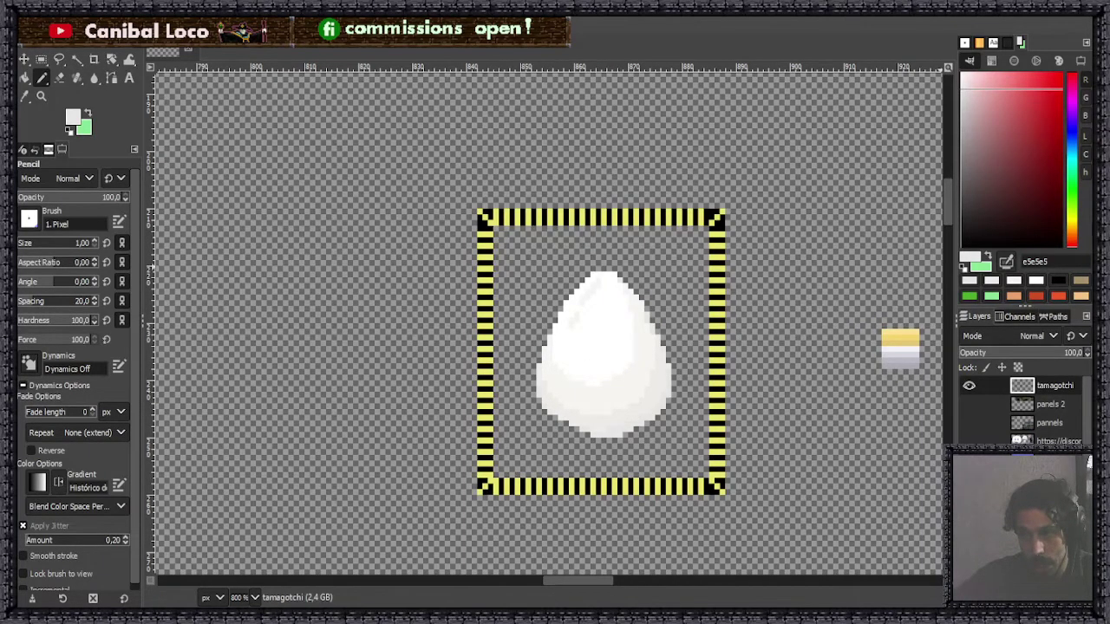
left_click(1073, 234)
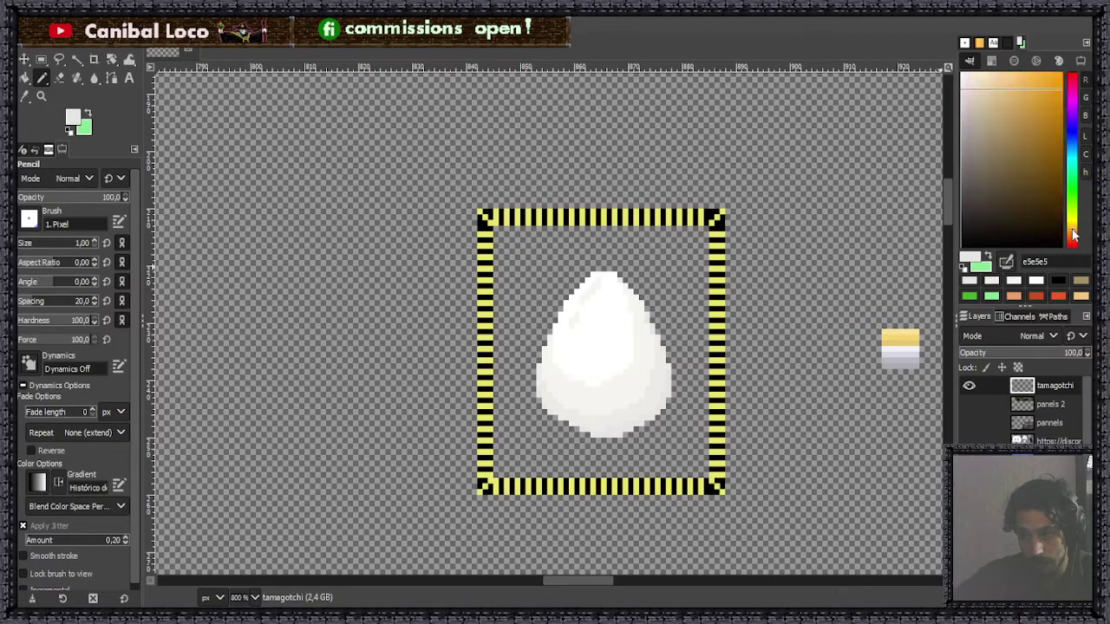
left_click(996, 136)
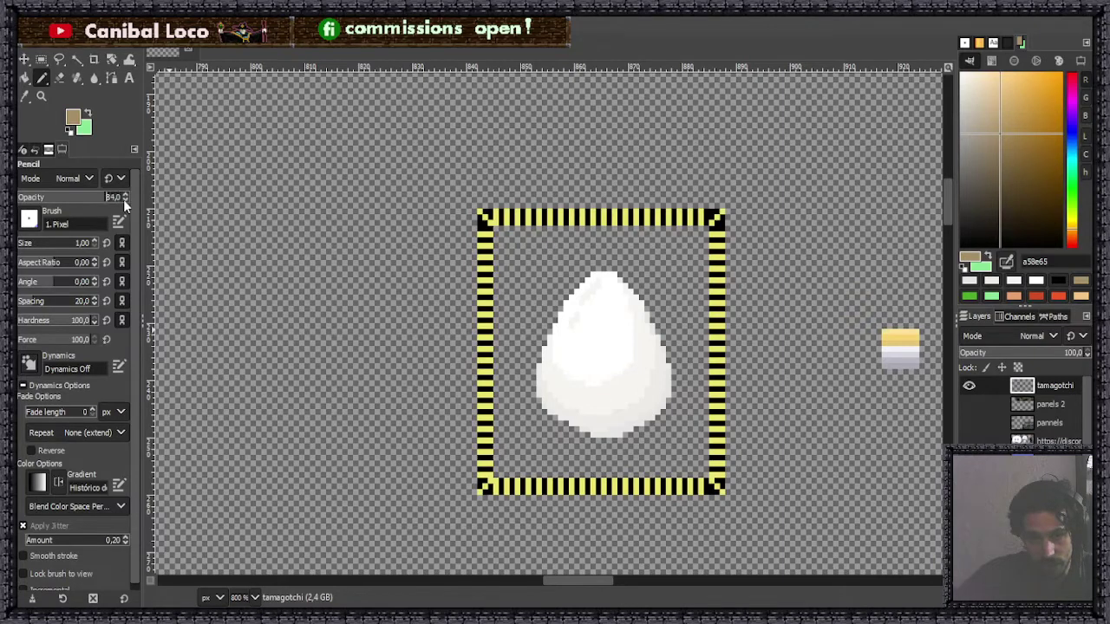
scroll(123, 199, "down", 9)
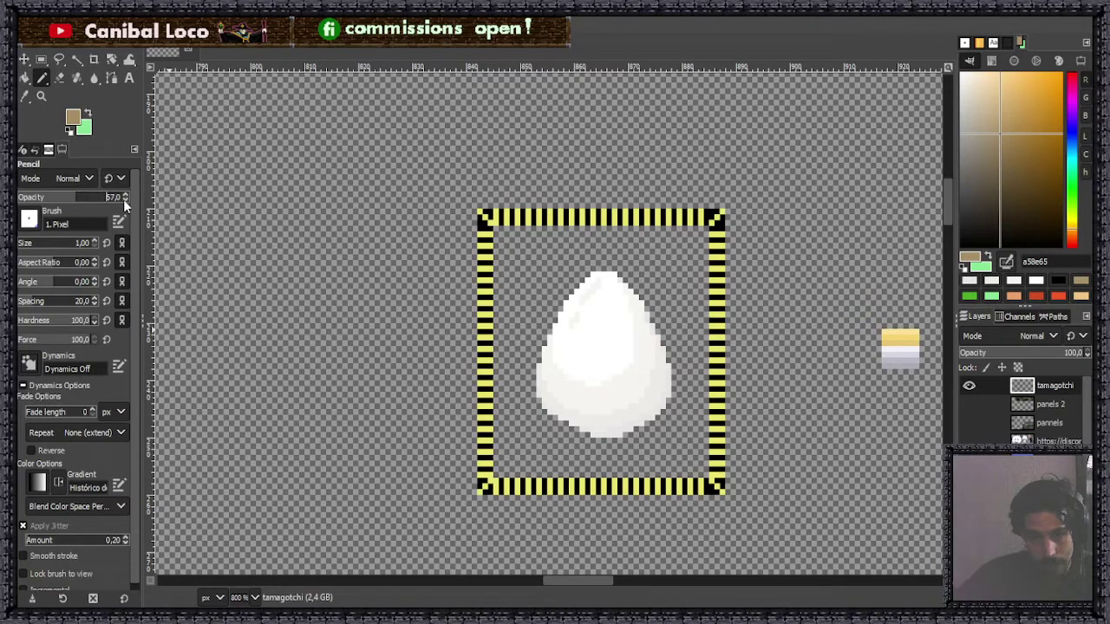
scroll(123, 200, "up", 10)
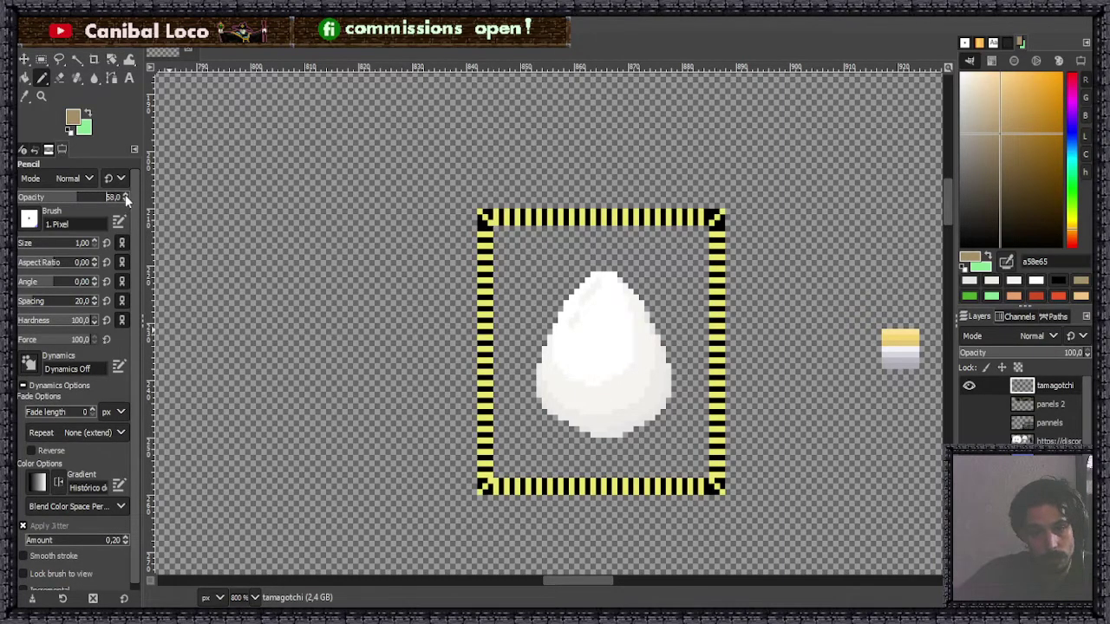
scroll(125, 196, "up", 7)
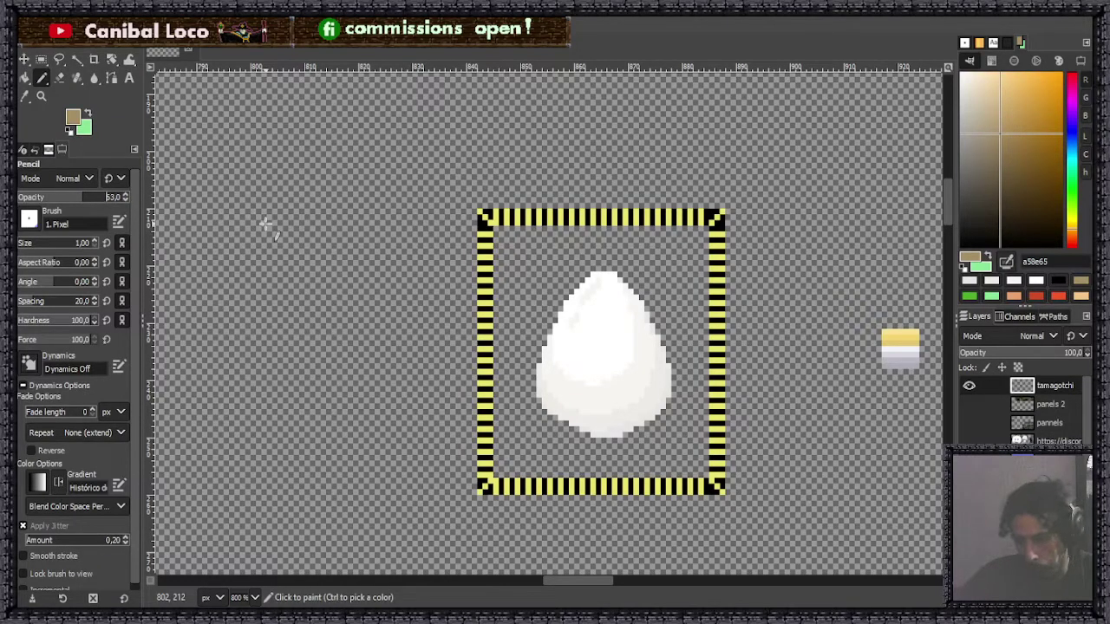
Try a small tan patch a few pixels wide at the right edge of the framed egg's white highlight.
scroll(631, 333, "up", 2)
scroll(627, 339, "up", 1)
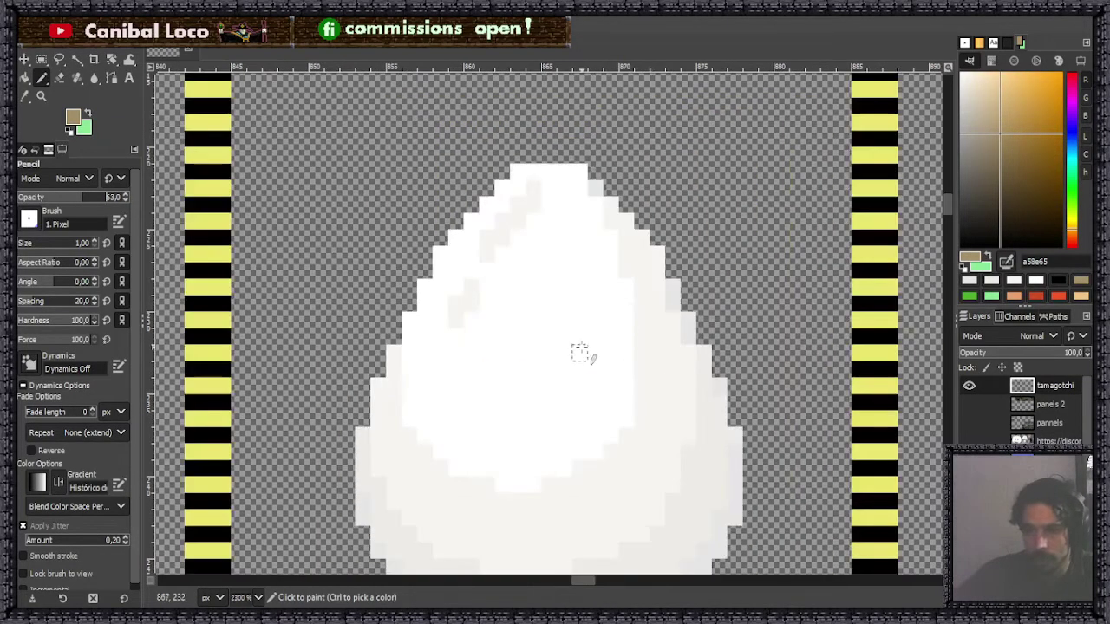
mouse_move(626, 352)
left_mouse_down()
mouse_move(600, 368)
mouse_move(626, 369)
mouse_move(619, 338)
mouse_move(645, 340)
mouse_move(641, 369)
left_mouse_up()
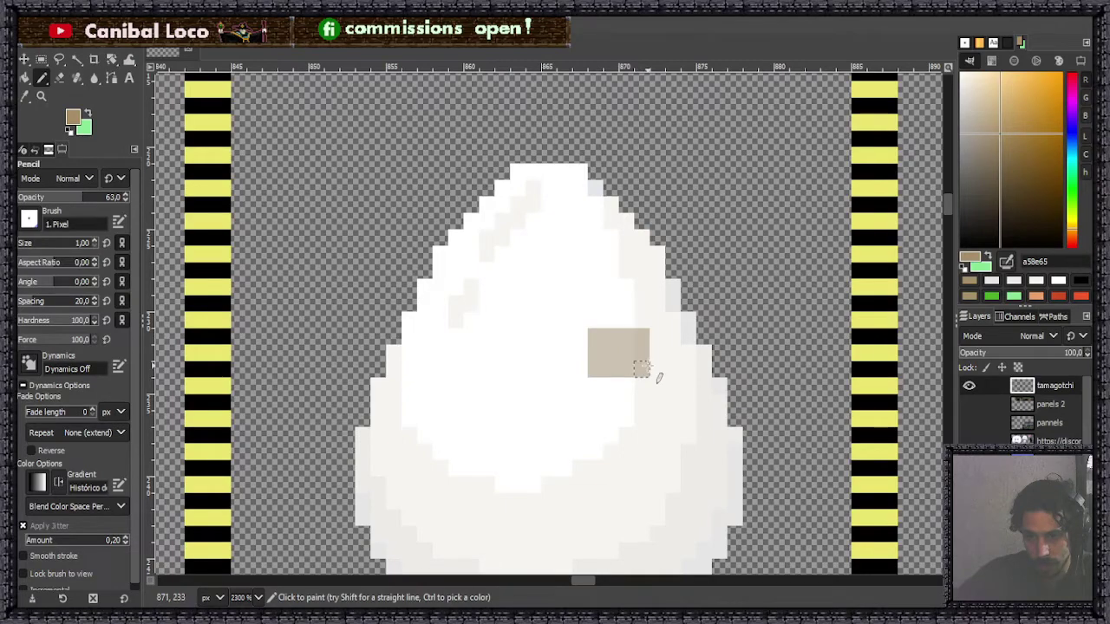
scroll(538, 448, "down", 5)
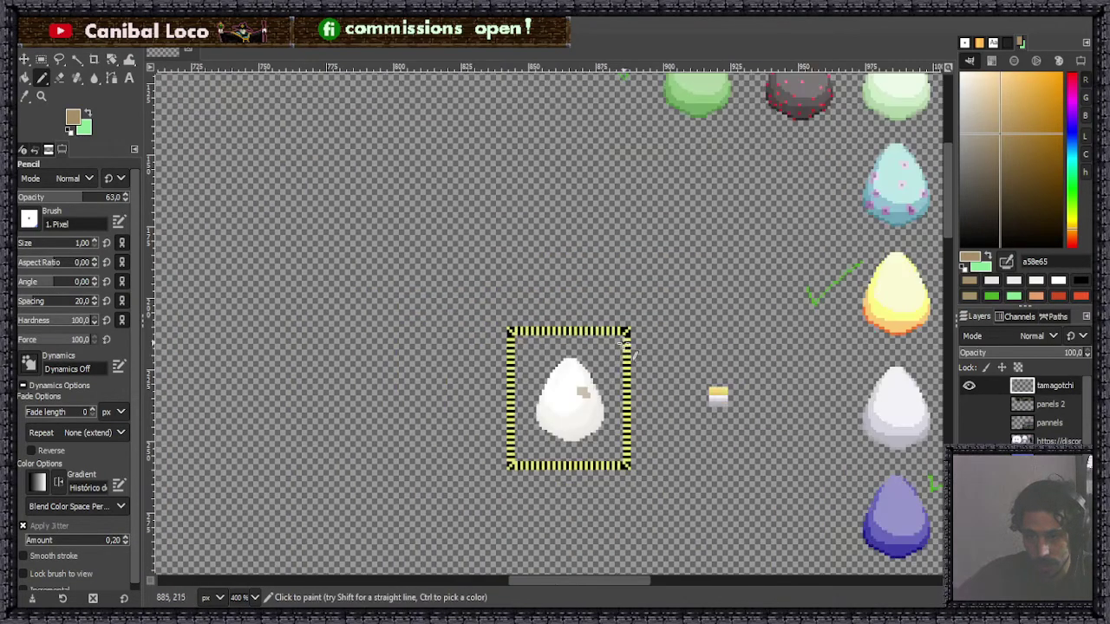
key("ctrl")
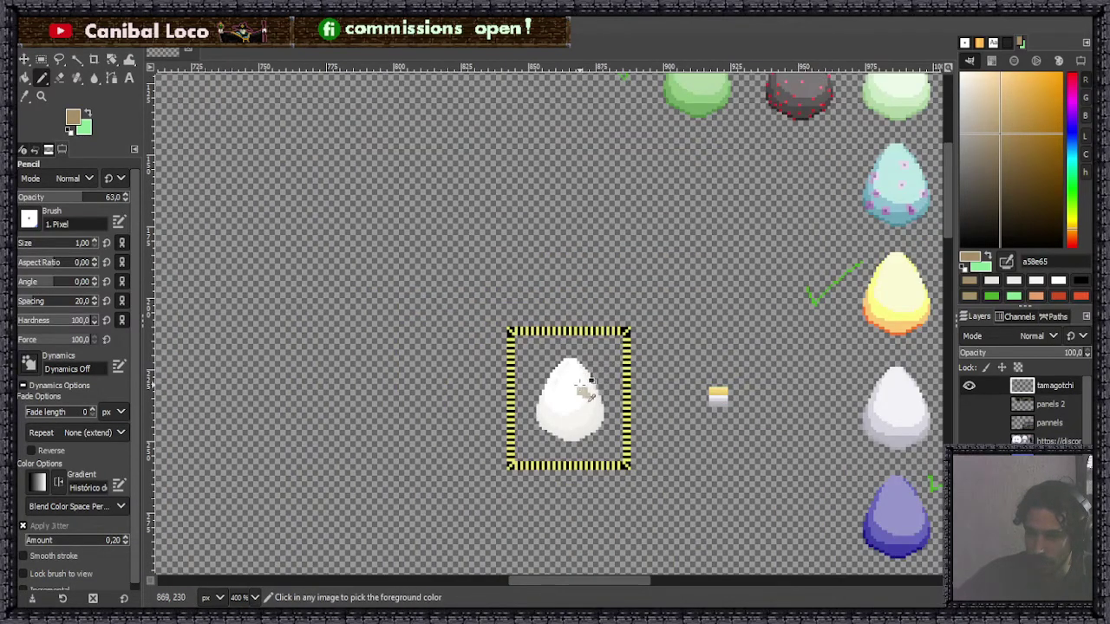
scroll(586, 384, "up", 5)
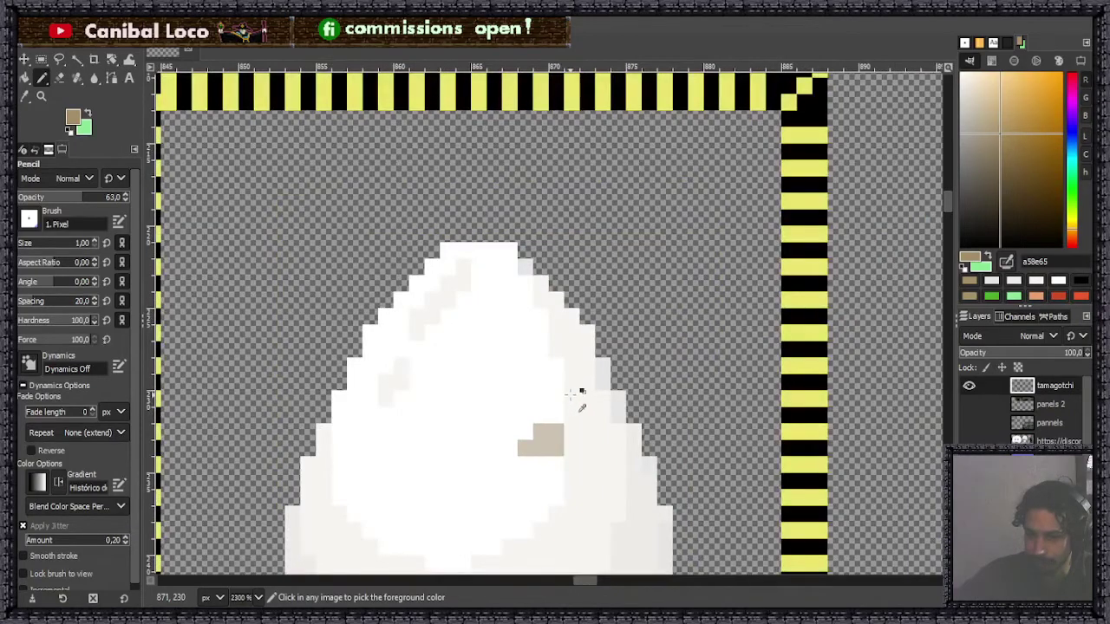
scroll(545, 433, "down", 3)
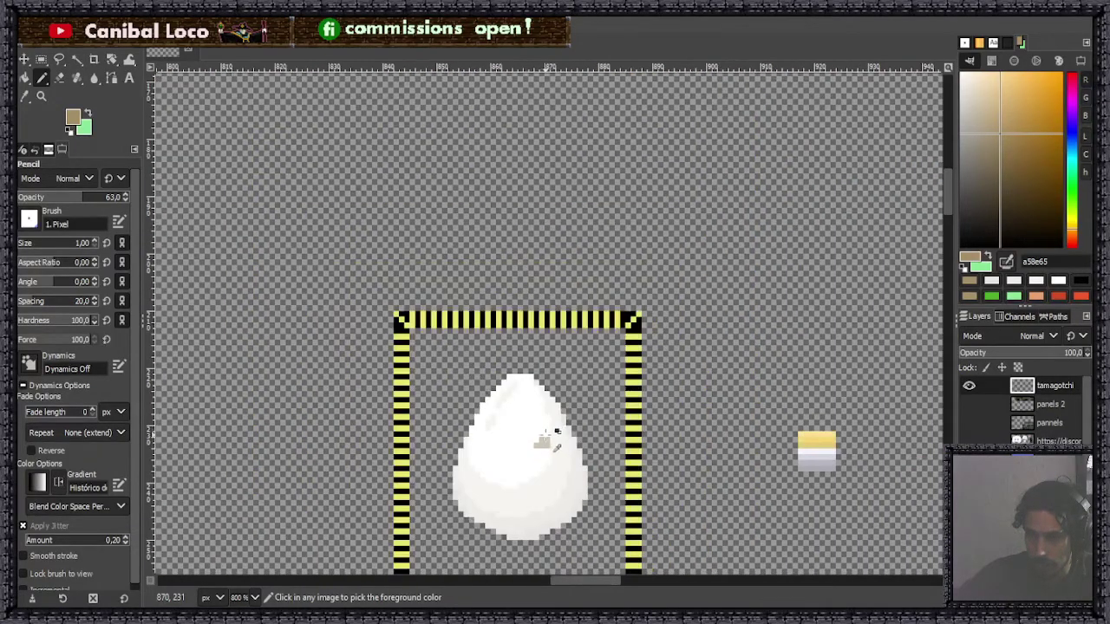
Try outlining the tan patch with a darker one-pixel border by painting its surrounding pixels twice.
scroll(555, 432, "up", 6)
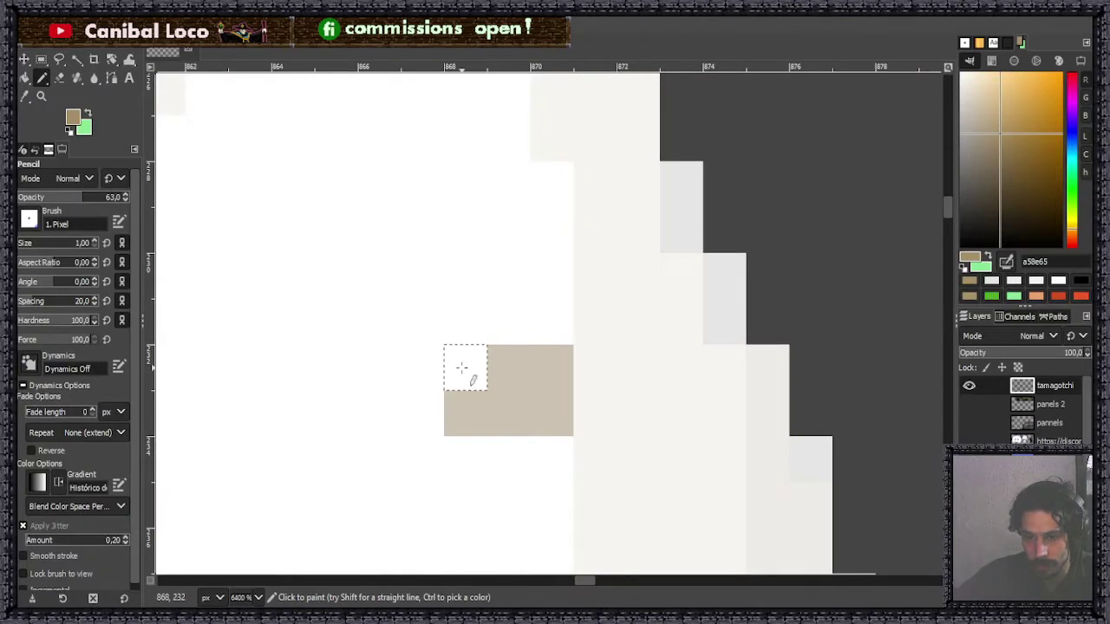
left_click(460, 364)
left_click(508, 322)
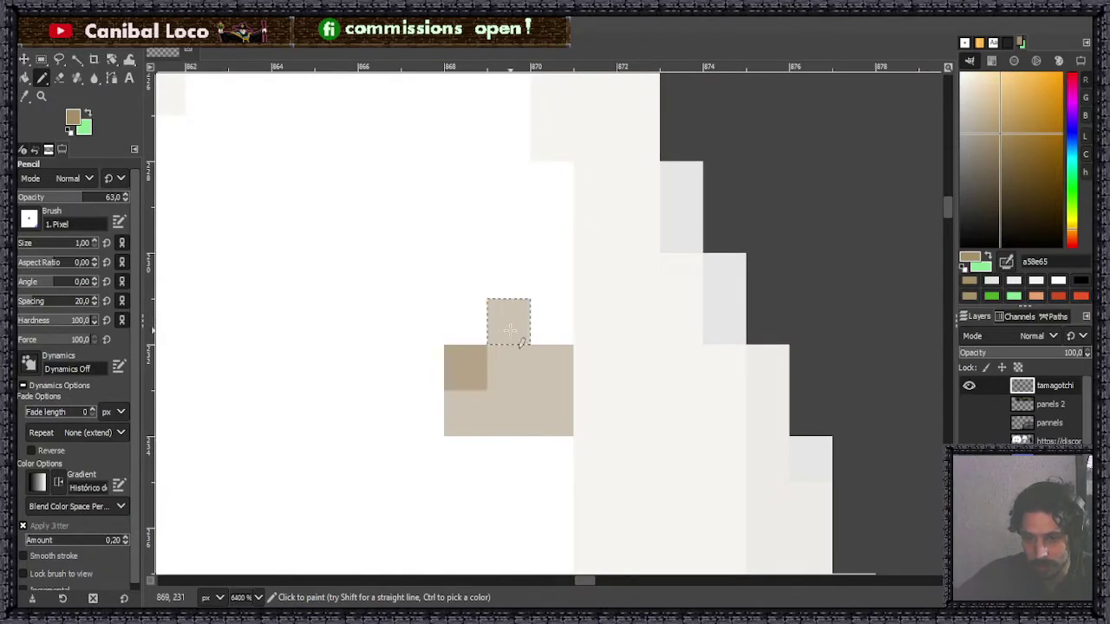
left_click(552, 321)
left_click_drag(515, 330, 596, 334)
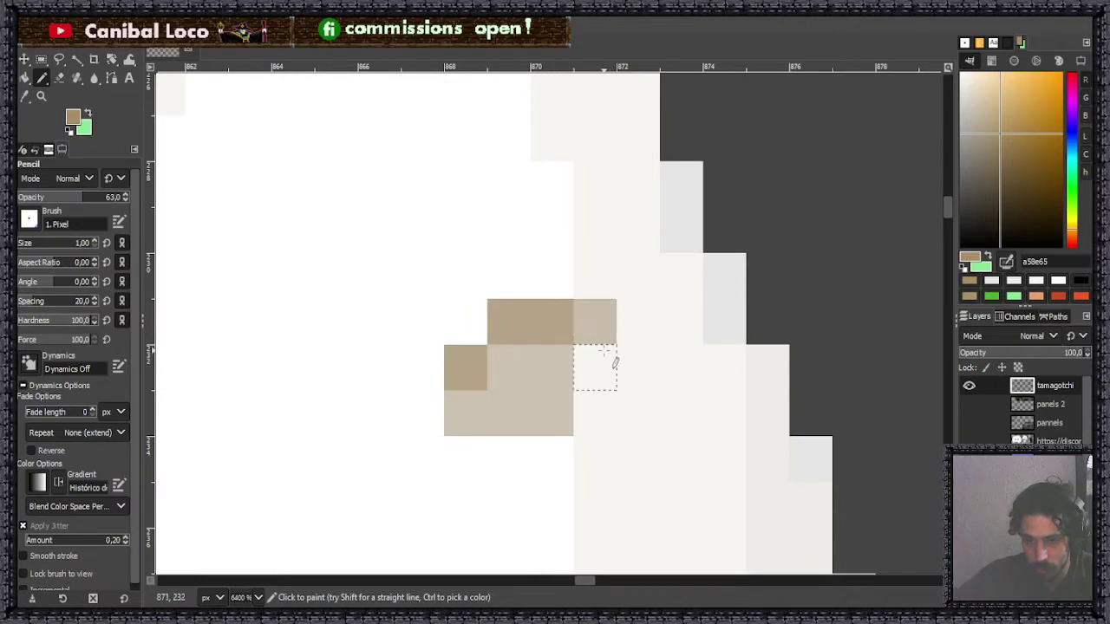
mouse_move(610, 336)
left_mouse_down()
mouse_move(621, 412)
mouse_move(604, 416)
left_mouse_up()
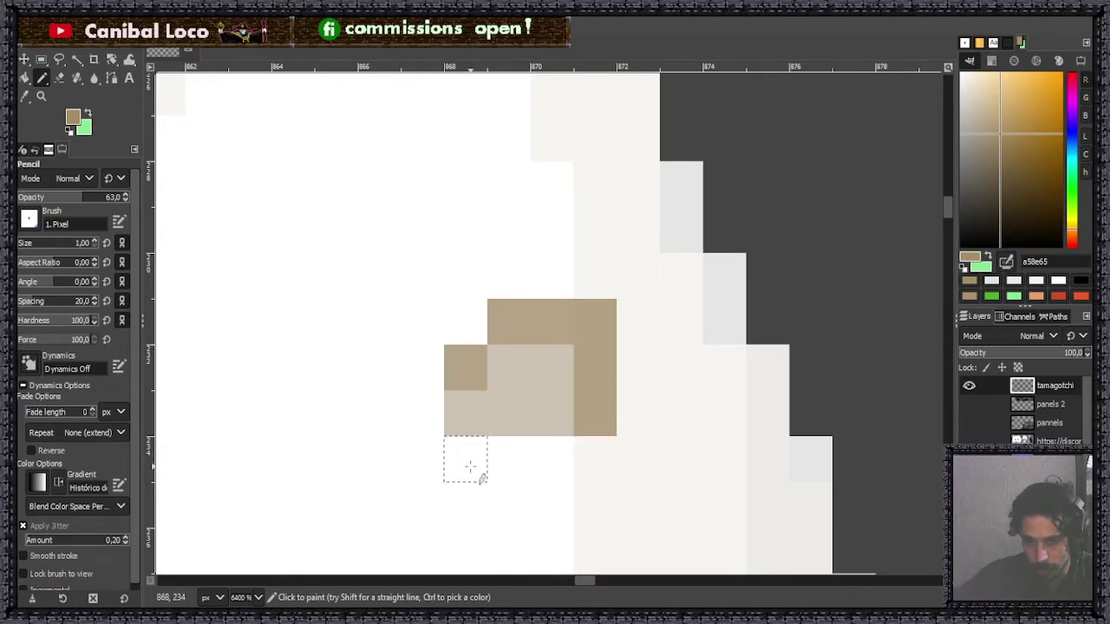
mouse_move(470, 467)
left_mouse_down()
mouse_move(615, 465)
mouse_move(451, 460)
left_mouse_up()
left_click(425, 418)
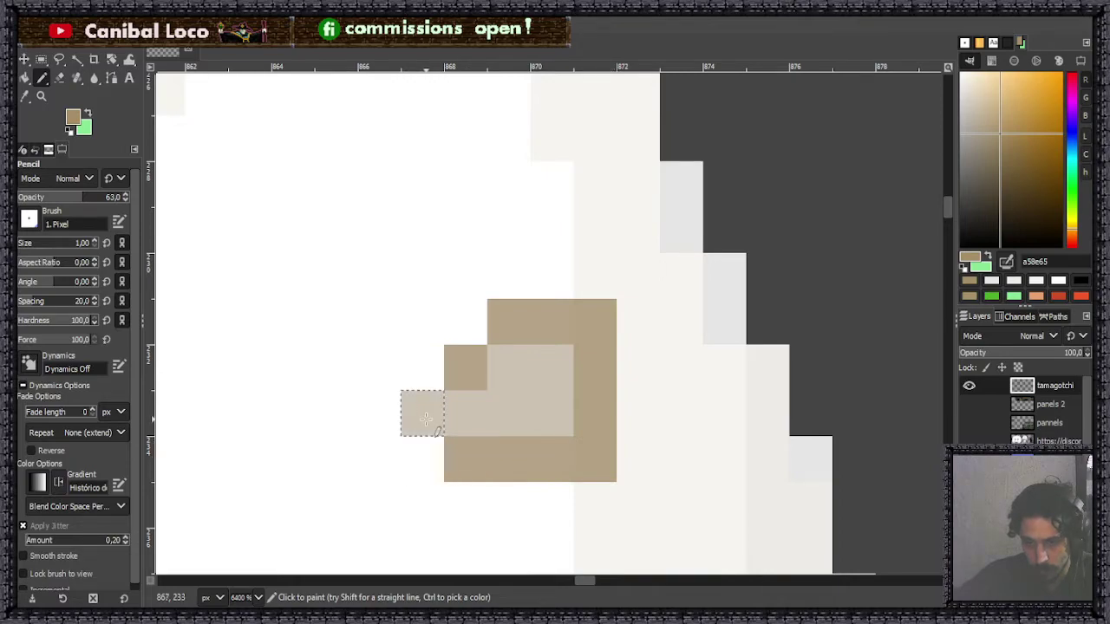
left_click(425, 419)
Compare the patched egg with the rest of the set and undo all the tan patch strokes.
scroll(434, 451, "down", 7)
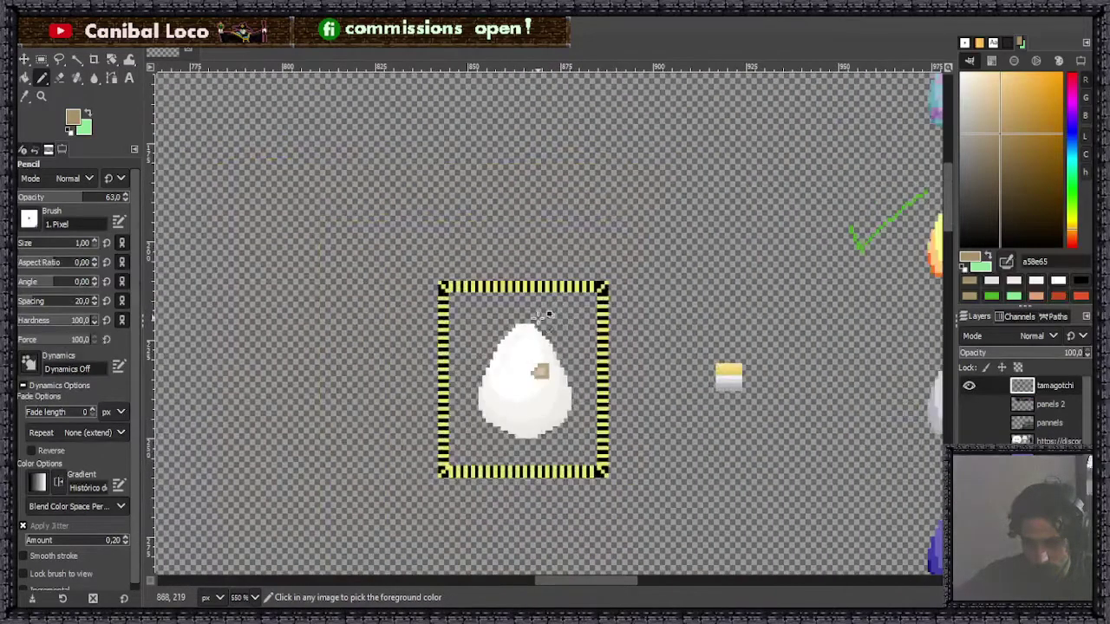
scroll(545, 314, "down", 2)
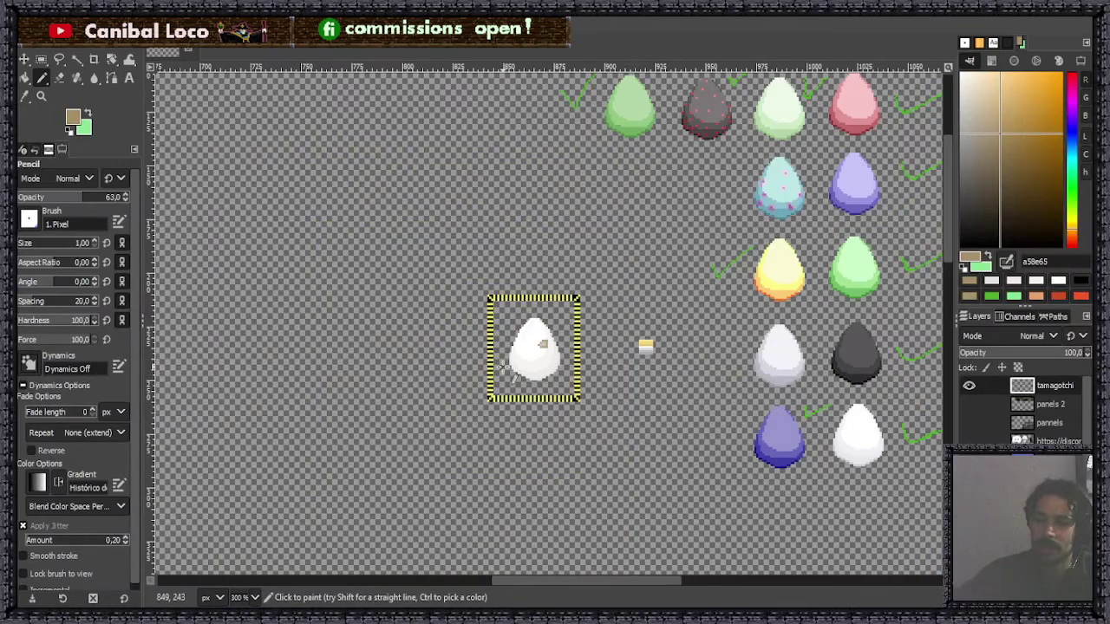
key("ctrl")
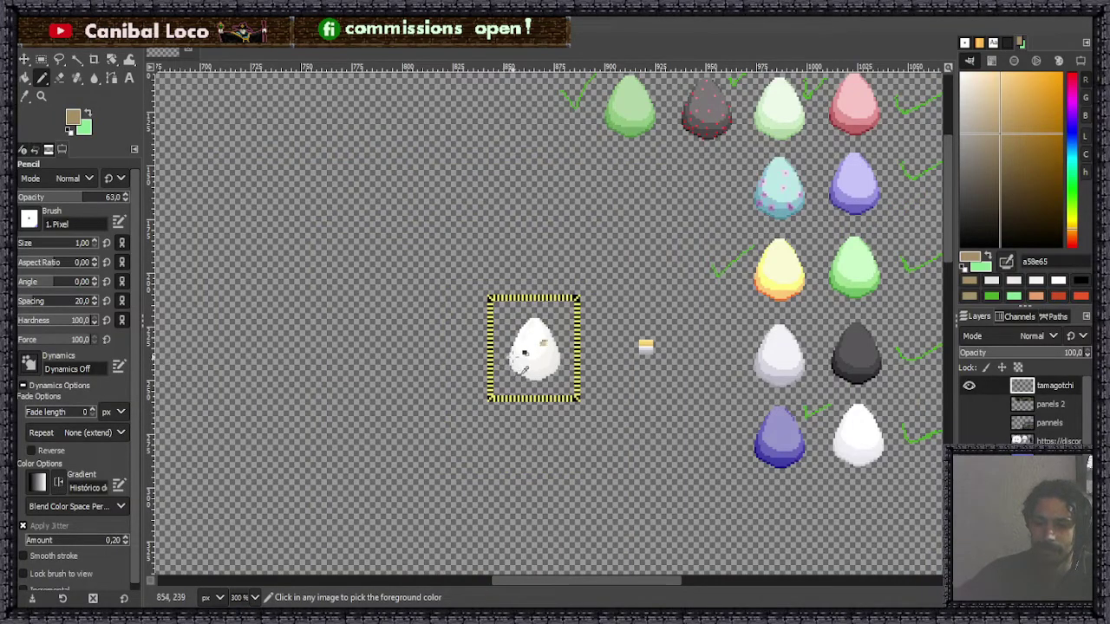
scroll(572, 331, "up", 5)
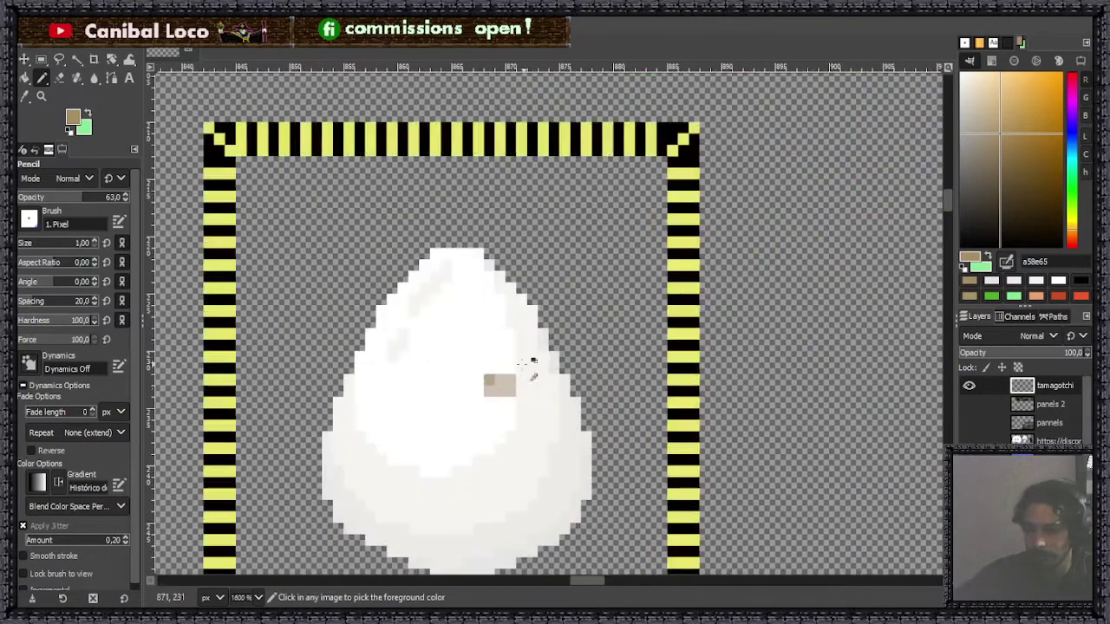
key("ctrl+z")
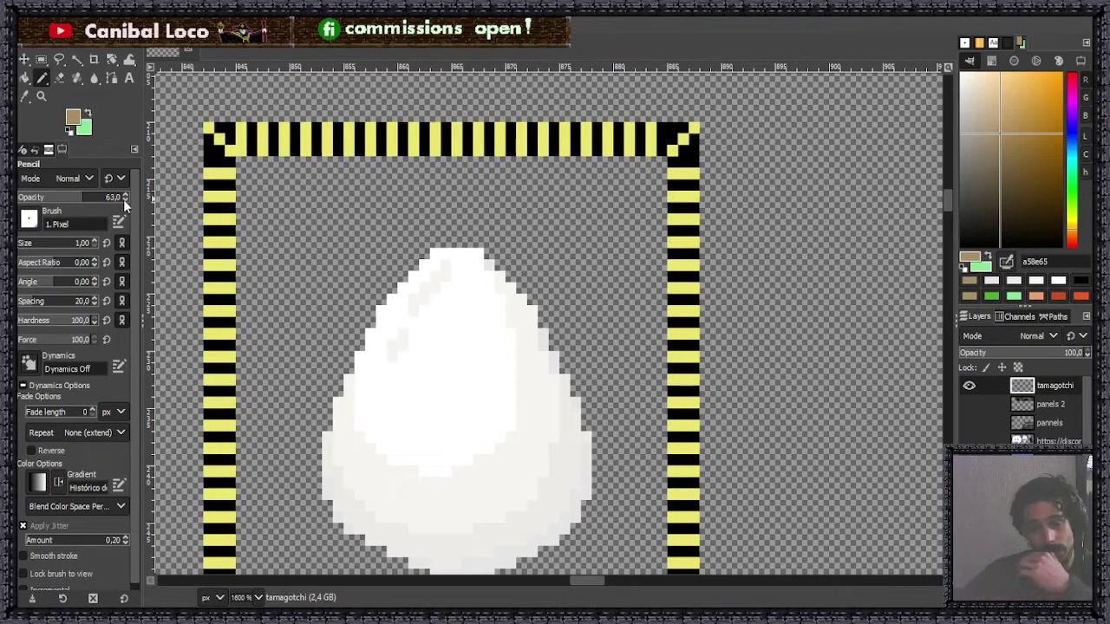
Lower the Pencil opacity to 30 % and paint a small faint tan spot at the highlight's lower-right edge.
scroll(123, 199, "down", 7)
scroll(123, 199, "down", 20)
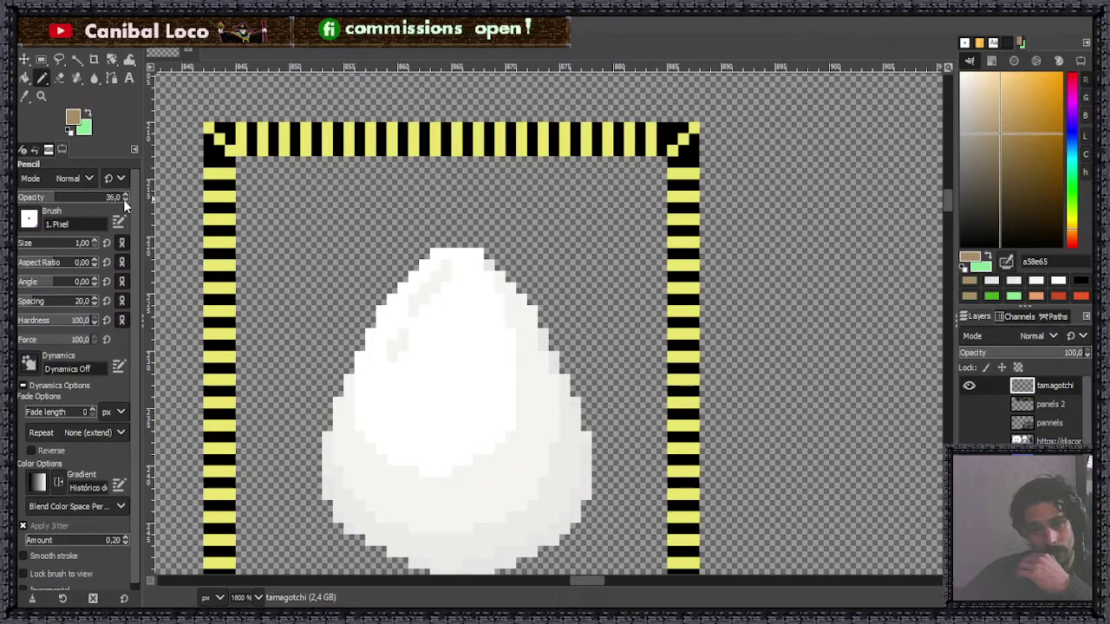
scroll(123, 200, "down", 4)
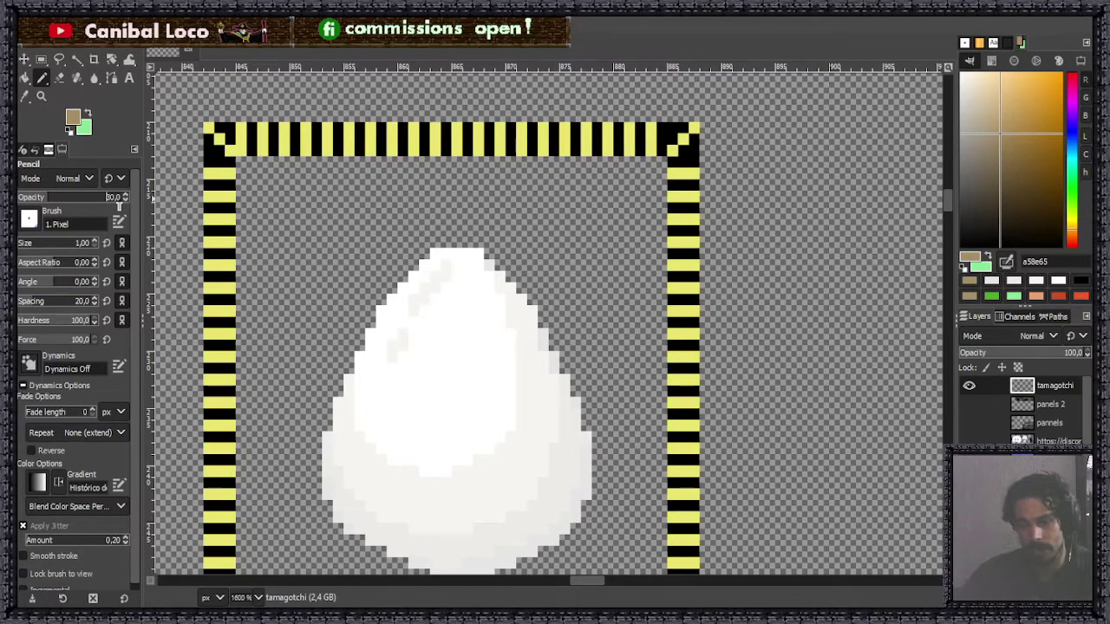
scroll(412, 427, "up", 3)
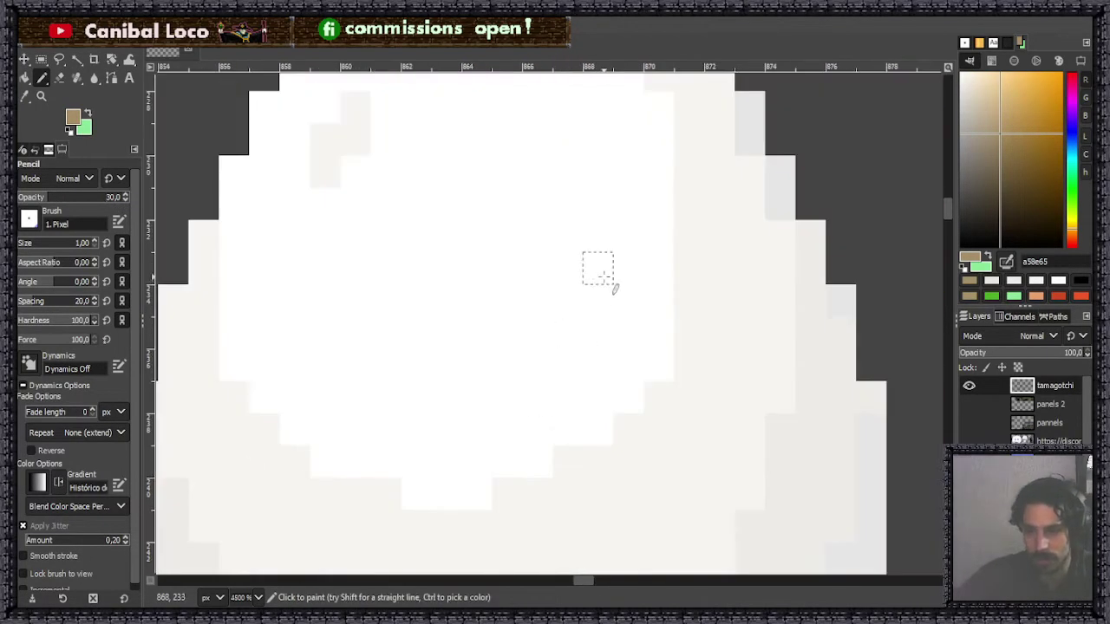
mouse_move(628, 300)
left_mouse_down()
mouse_move(663, 330)
mouse_move(658, 300)
left_mouse_up()
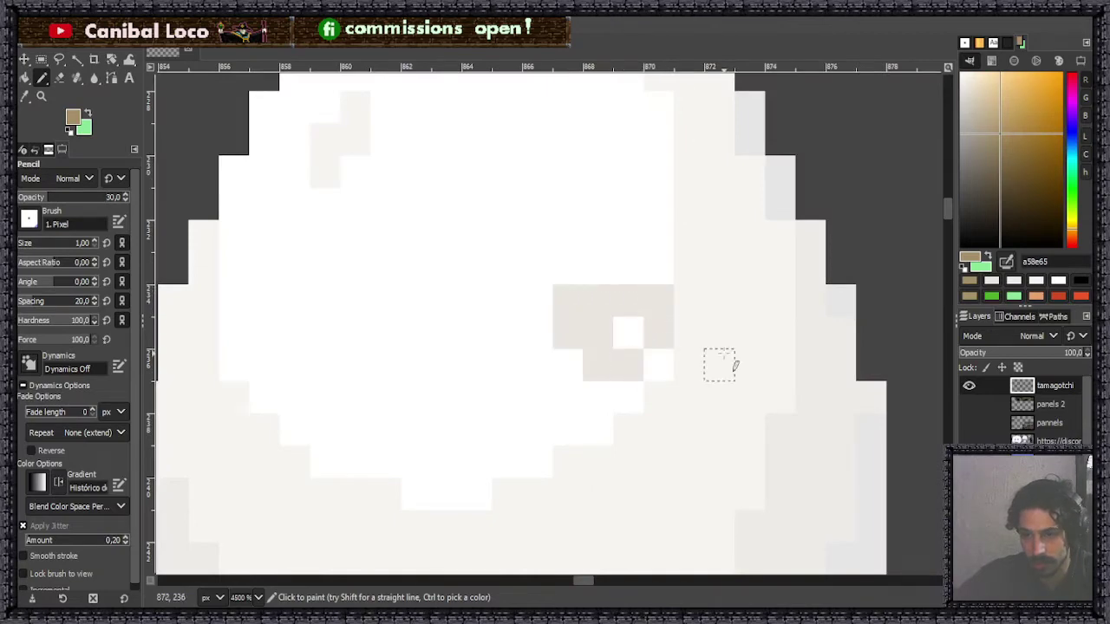
scroll(676, 354, "down", 4)
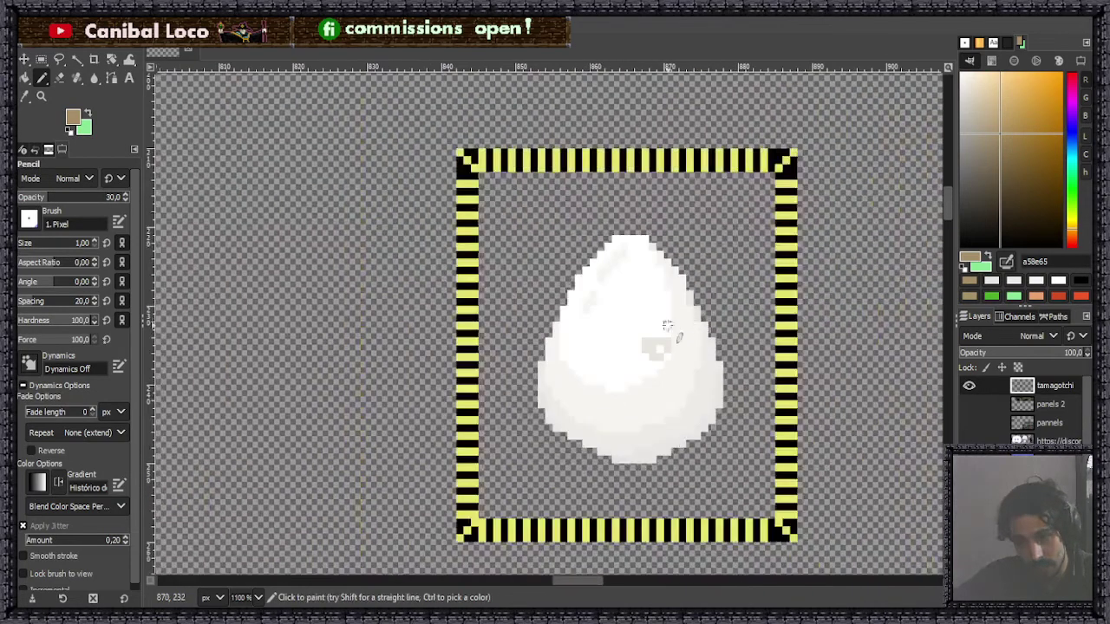
Paint a second faint tan spot at the left edge of the framed egg, just below mid-height.
scroll(667, 326, "up", 3)
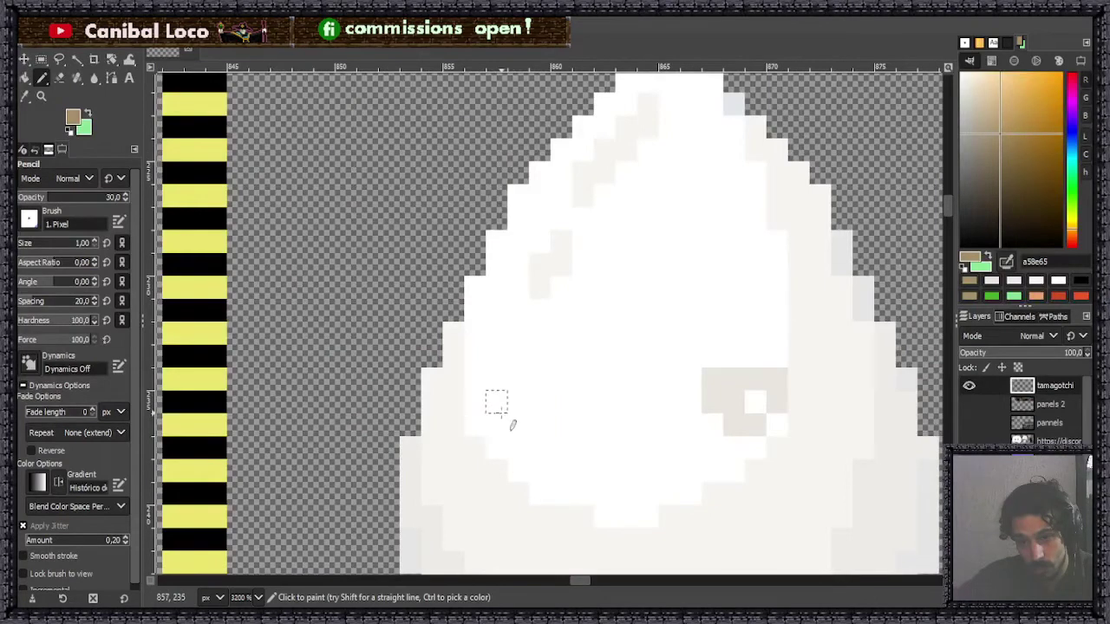
mouse_move(495, 448)
left_mouse_down()
mouse_move(453, 447)
mouse_move(495, 426)
mouse_move(473, 446)
left_mouse_up()
key("ctrl+z")
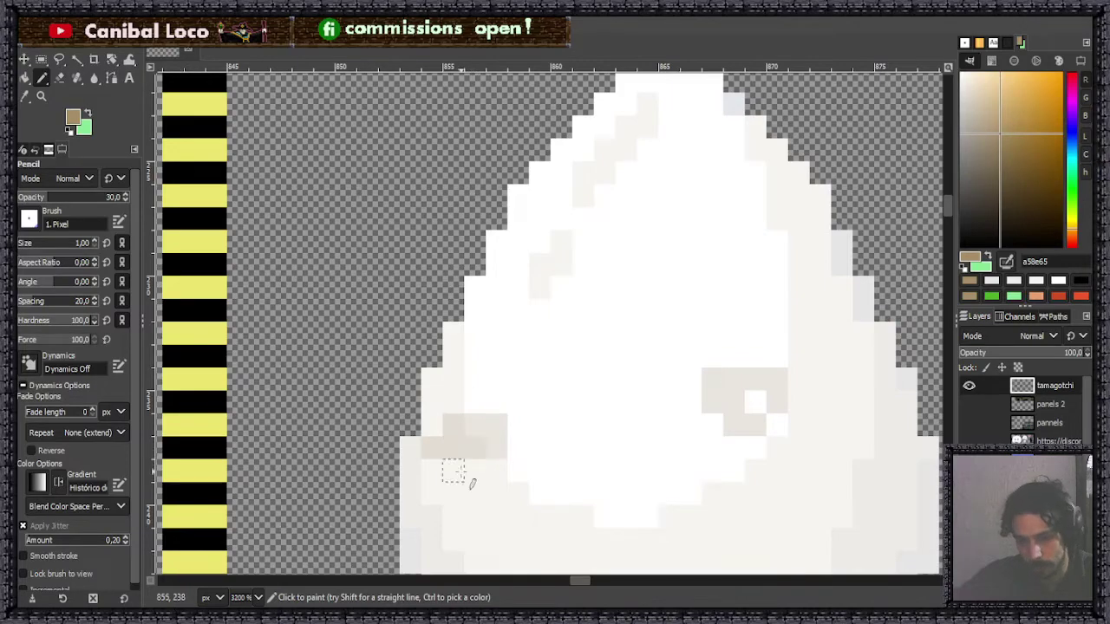
scroll(598, 338, "down", 4)
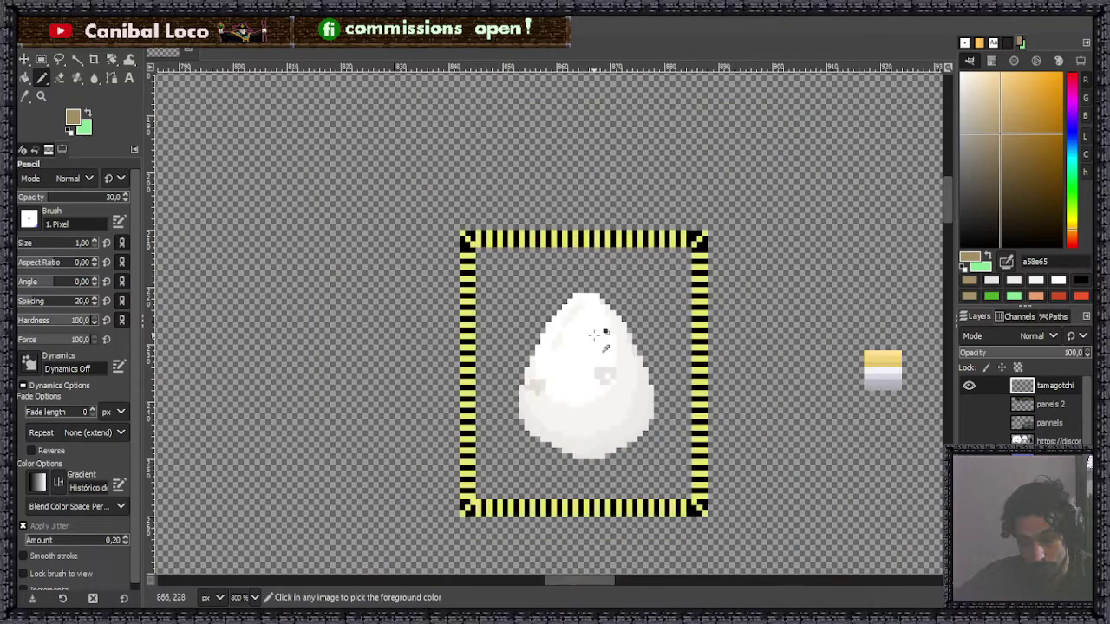
Paint a third faint tan spot about four pixels wide near the bottom centre of the framed egg.
scroll(596, 336, "up", 5)
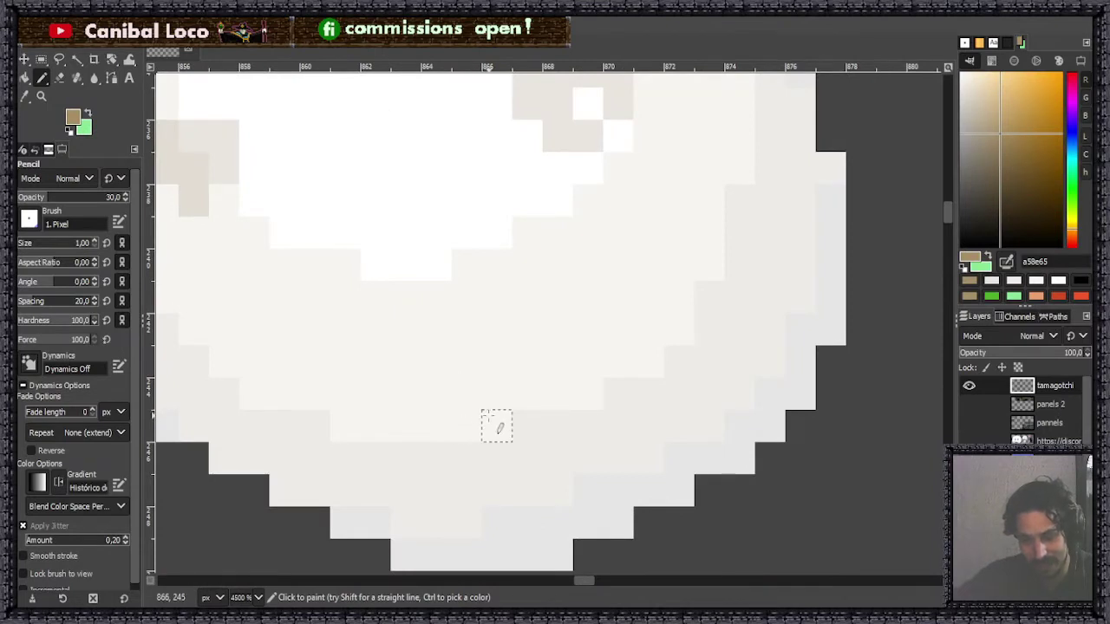
mouse_move(499, 429)
left_mouse_down()
mouse_move(463, 425)
mouse_move(496, 478)
mouse_move(539, 450)
left_mouse_up()
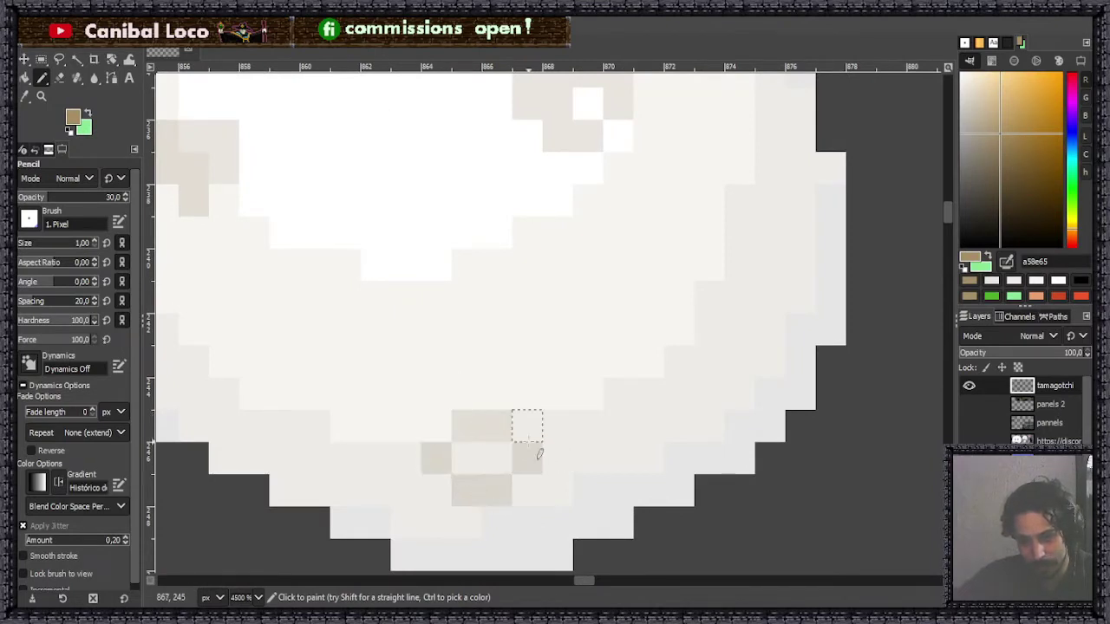
left_click(496, 457)
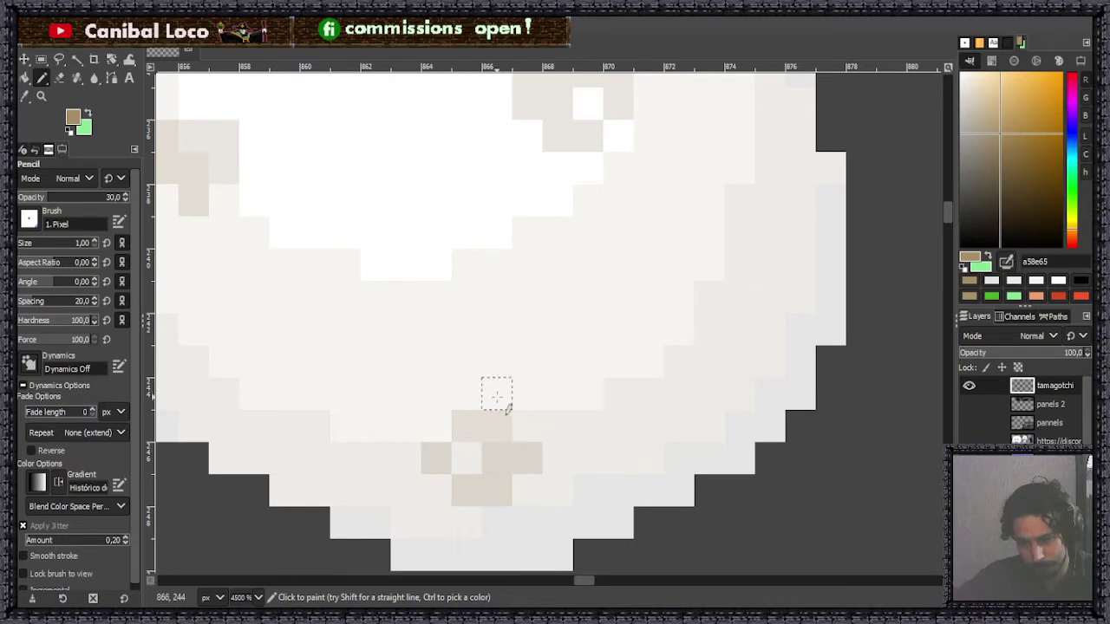
Paint a fourth faint tan spot about four pixels wide on the egg's upper-right edge, just below the tip.
scroll(508, 409, "down", 6)
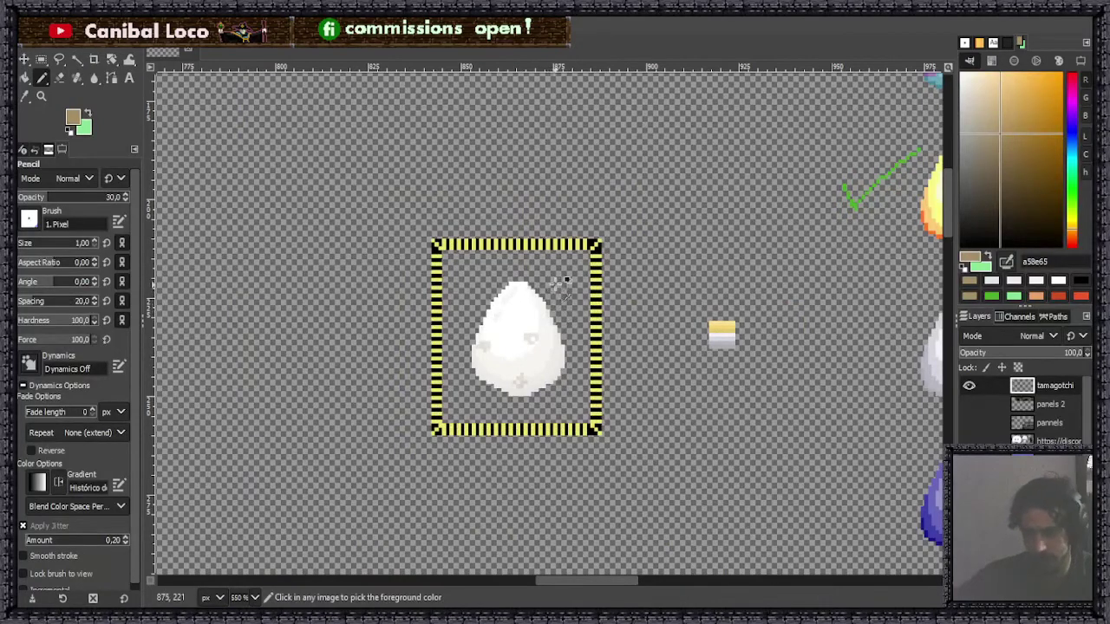
scroll(559, 280, "up", 6)
left_click(537, 232)
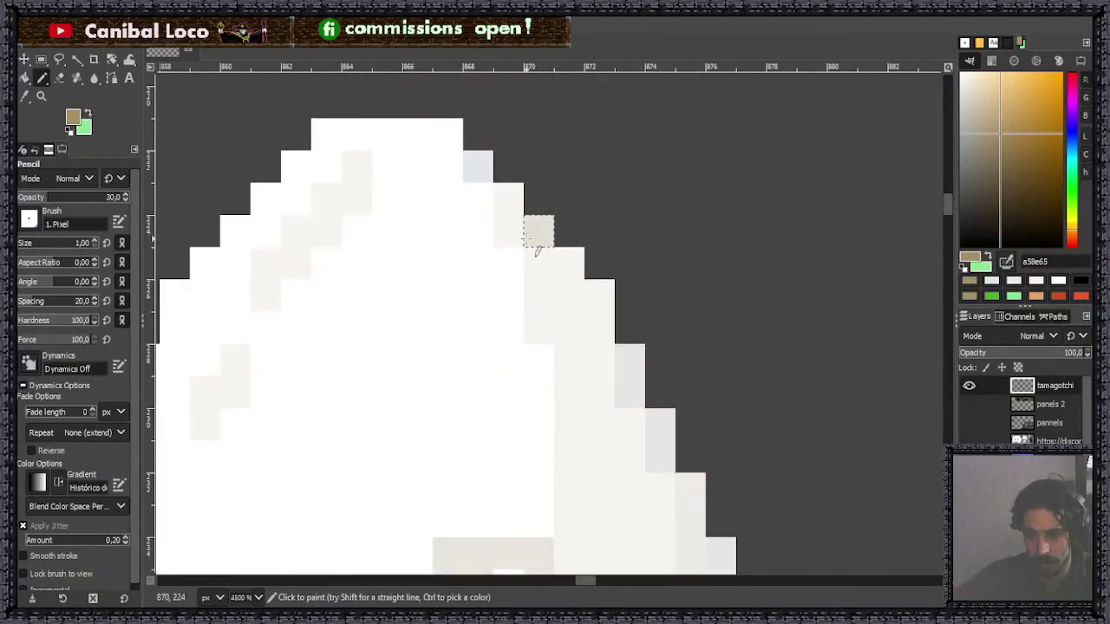
left_click_drag(538, 230, 538, 262)
left_click(512, 264)
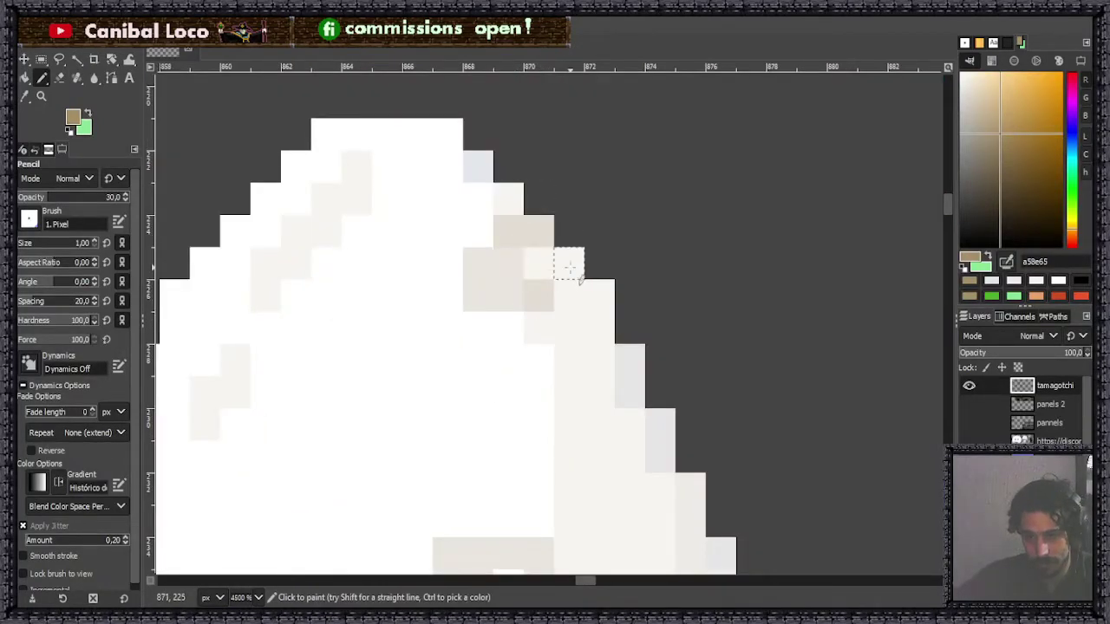
left_click(570, 263)
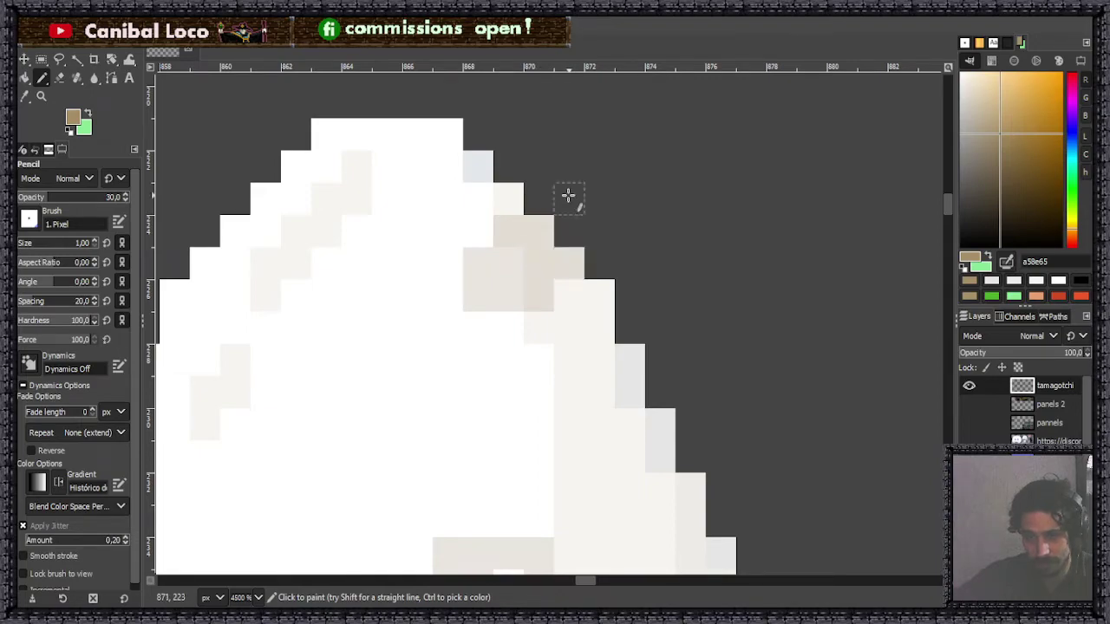
scroll(535, 240, "down", 6)
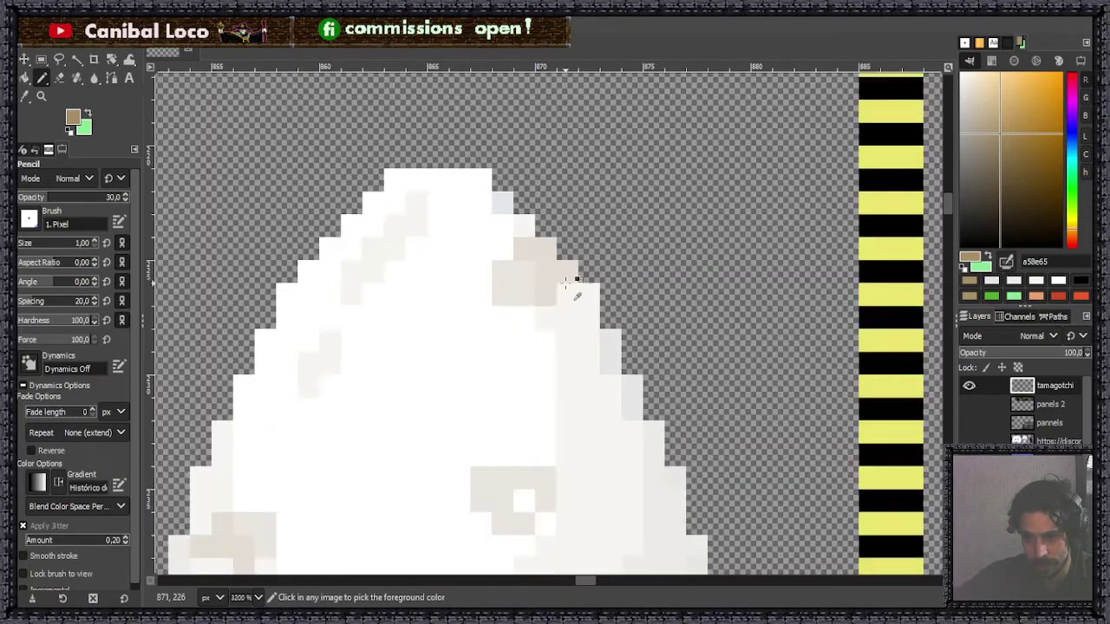
Paint a faint tan spot about three pixels wide on the egg's right edge at mid-height.
scroll(598, 274, "up", 7)
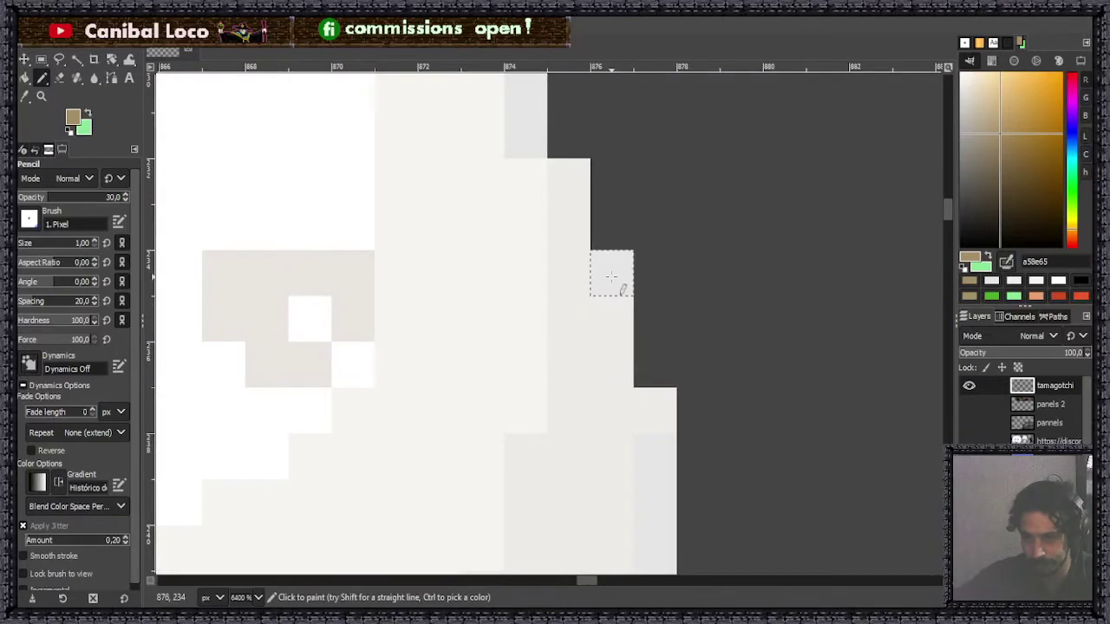
left_click(567, 277)
left_click_drag(525, 318, 623, 323)
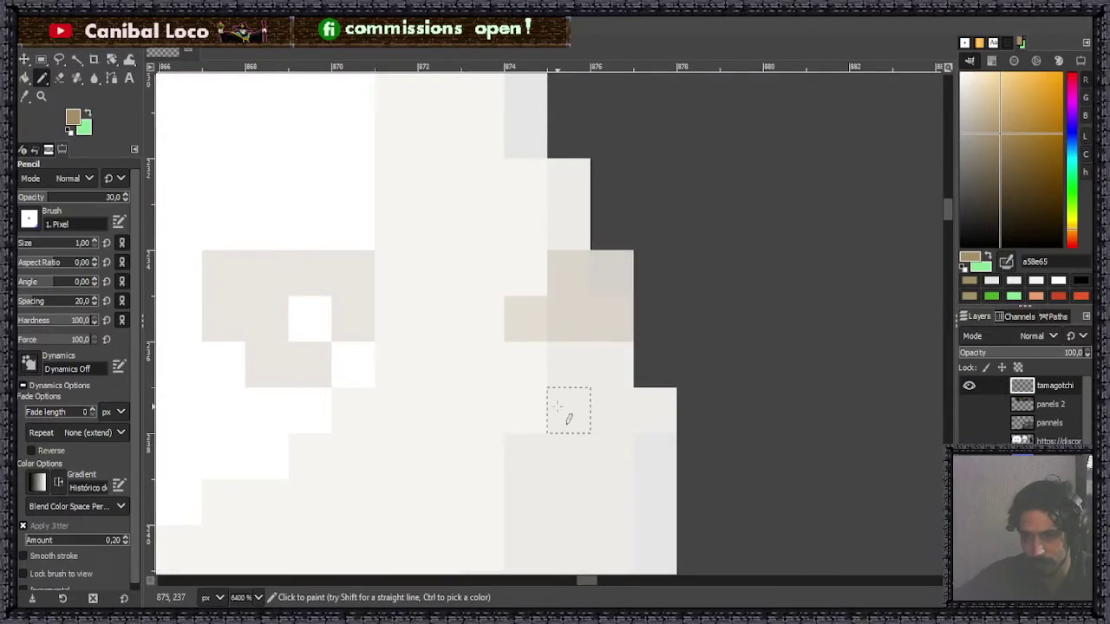
scroll(546, 403, "down", 7)
Paint a faint tan spot about three pixels wide on the egg's lower-left edge, undoing the stray last stroke.
scroll(501, 349, "up", 4)
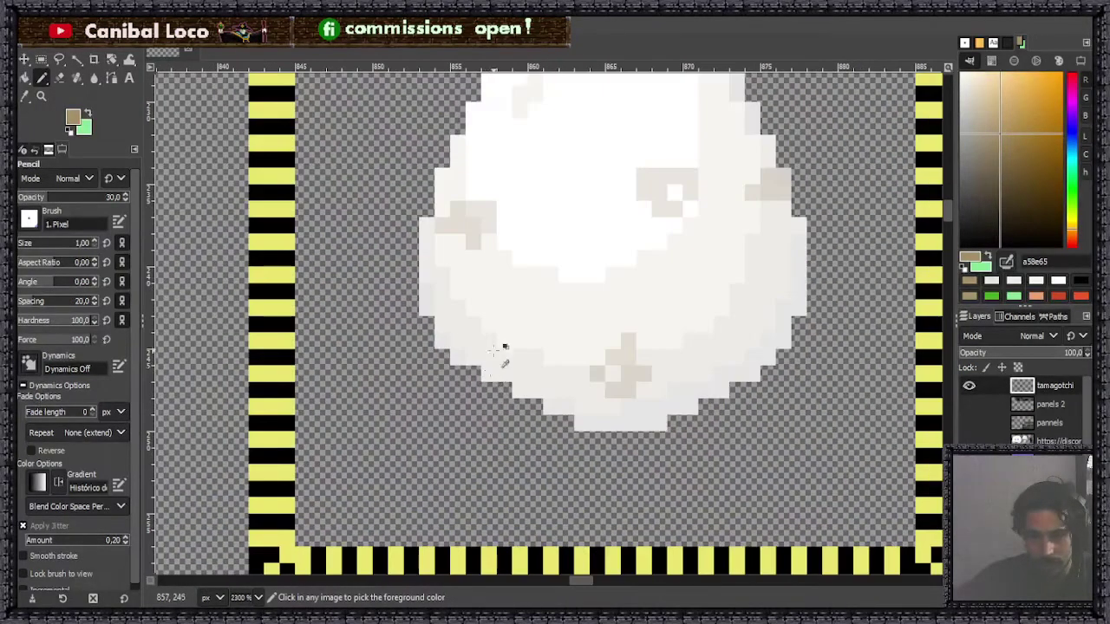
scroll(501, 350, "up", 3)
mouse_move(456, 354)
left_mouse_down()
mouse_move(440, 311)
mouse_move(394, 323)
left_mouse_up()
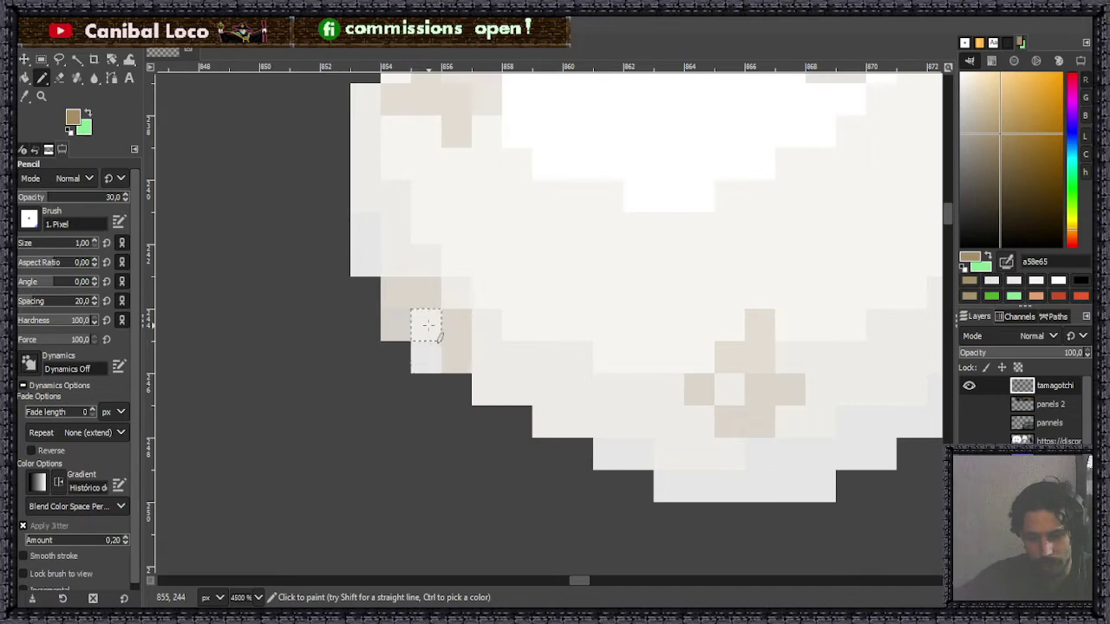
key("ctrl+z")
scroll(396, 410, "down", 5)
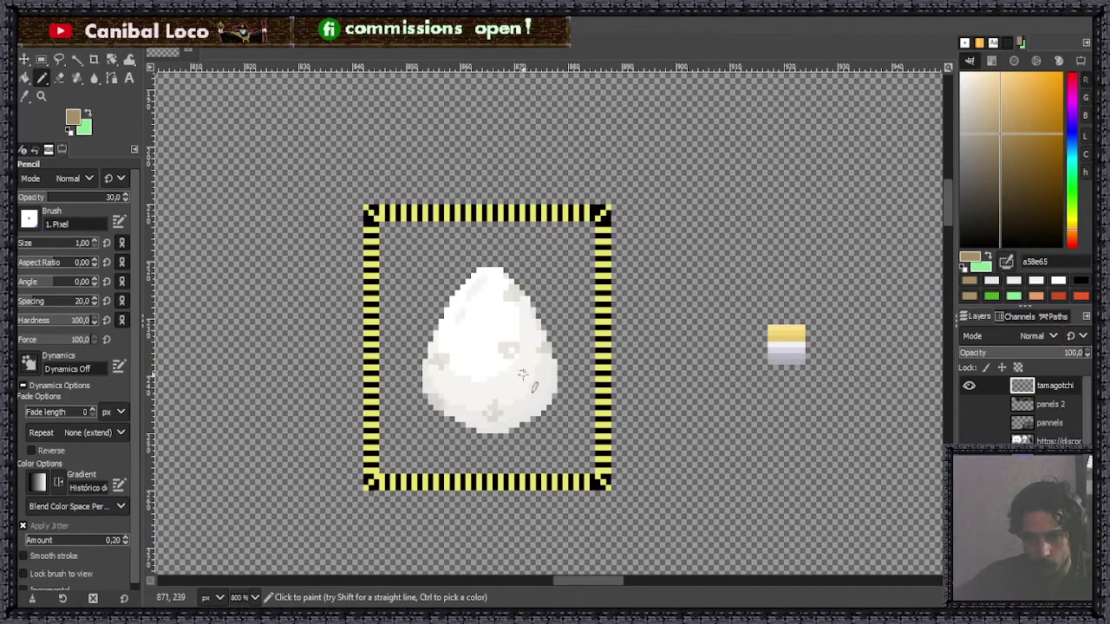
Extend the existing spot at the highlight's lower-right edge with extra faint tan pixels along its top.
scroll(522, 373, "up", 4)
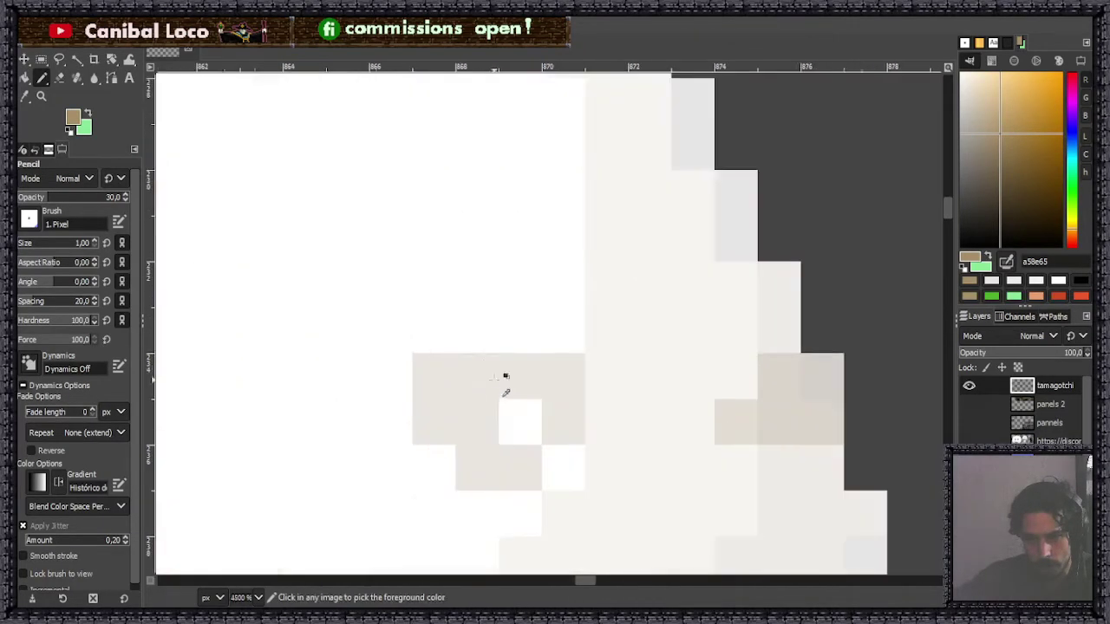
left_click(477, 331)
scroll(425, 384, "down", 6)
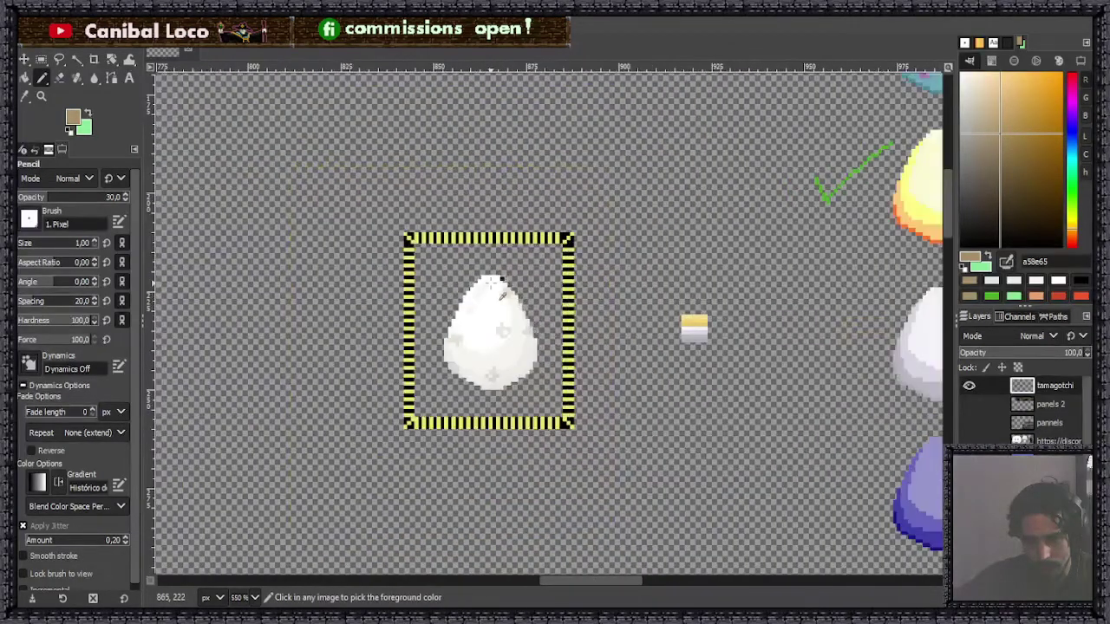
scroll(499, 304, "up", 5)
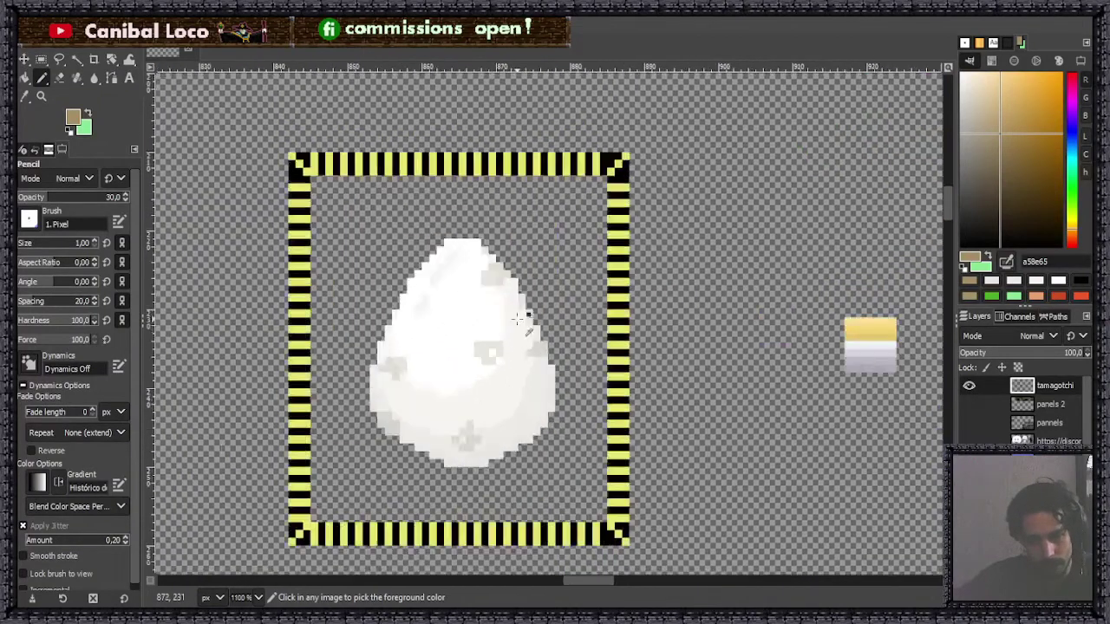
left_click(414, 326)
left_click(458, 326)
scroll(465, 386, "down", 6)
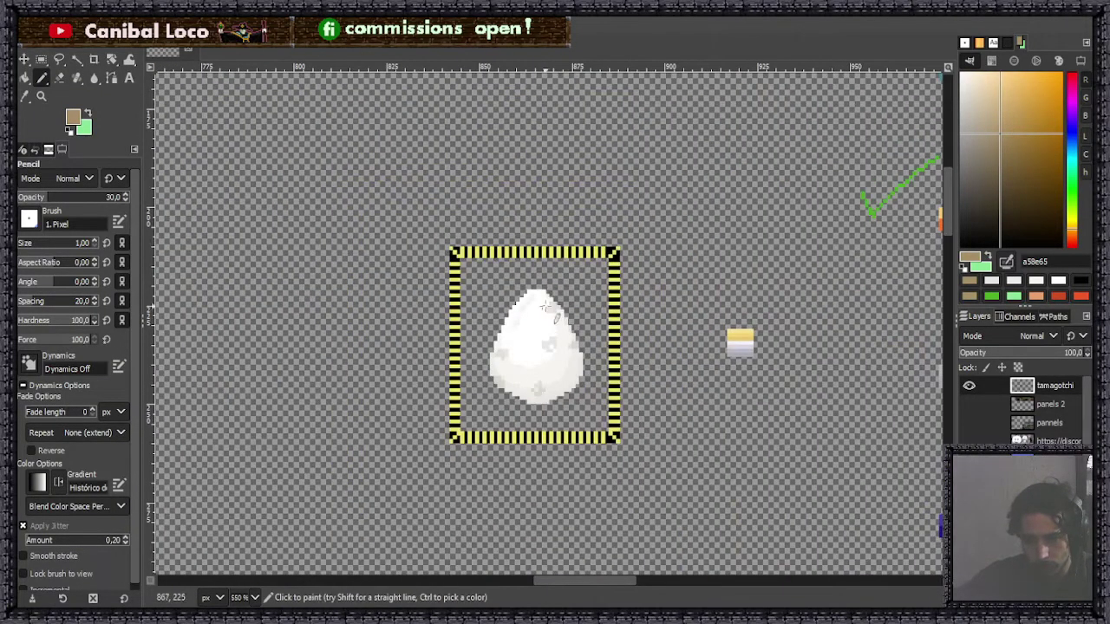
Paint a faint tan spot about four pixels wide on the upper-left part of the highlight, below the grey streaks.
scroll(541, 305, "up", 4)
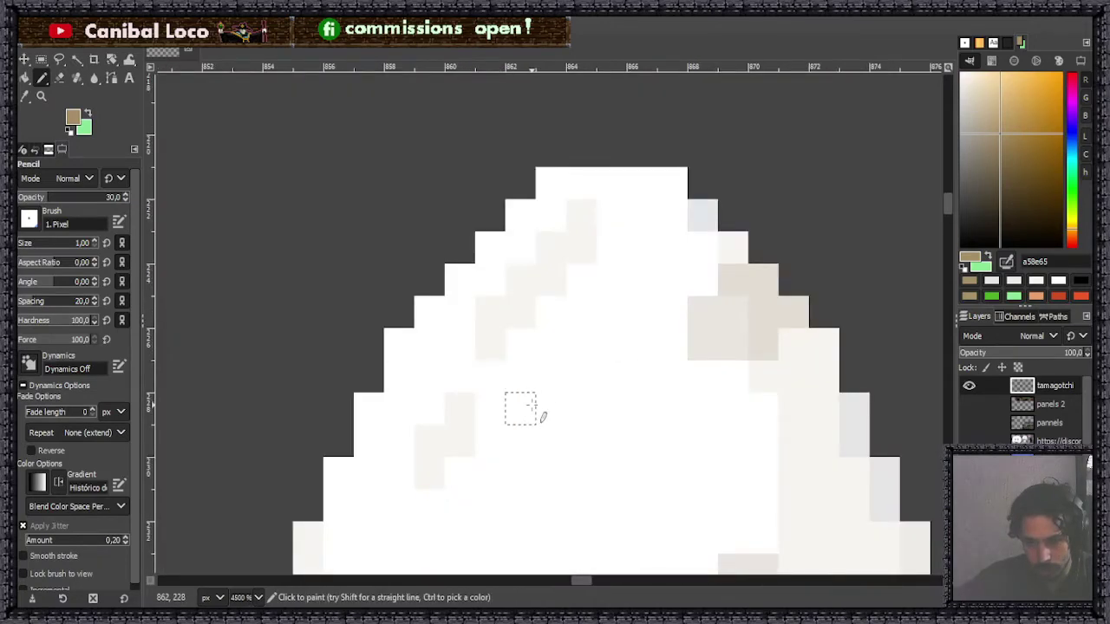
left_click_drag(517, 401, 520, 438)
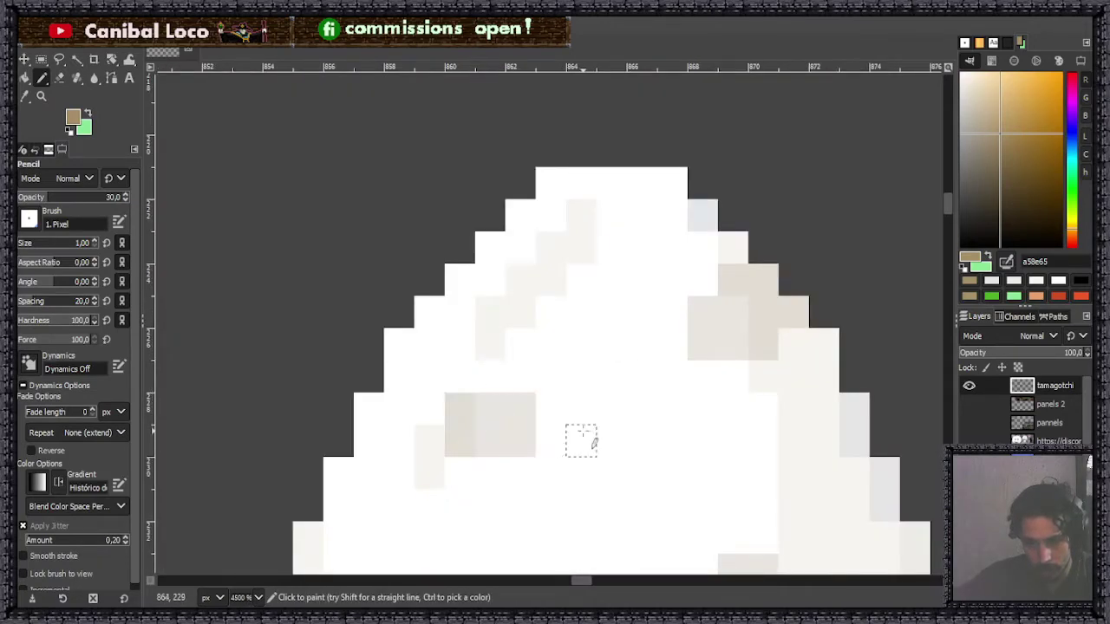
left_click_drag(490, 473, 551, 472)
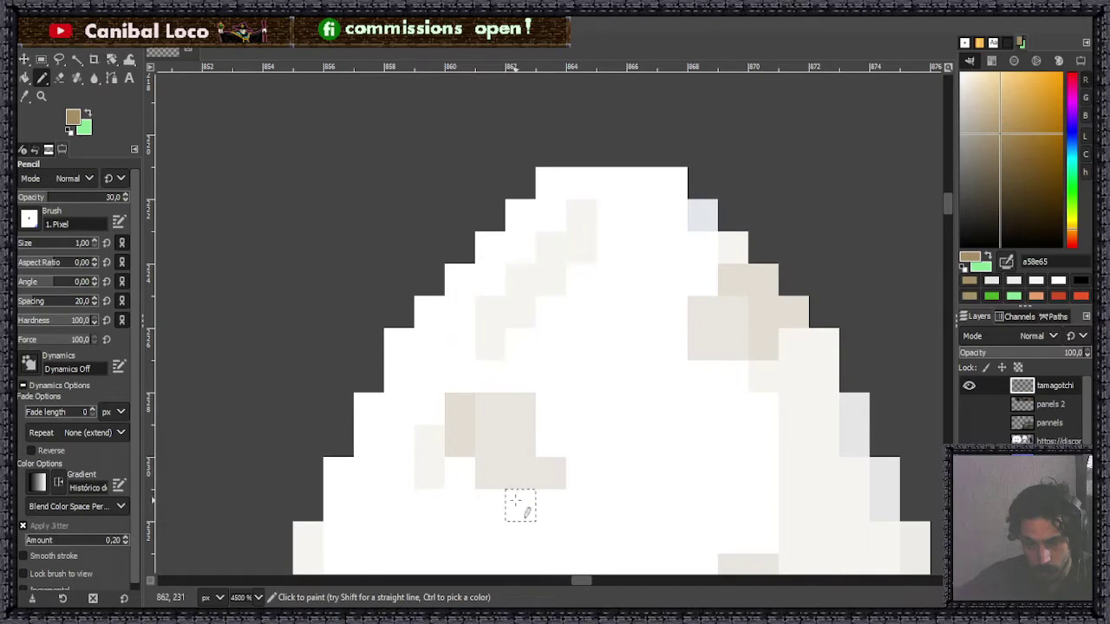
scroll(508, 495, "down", 4)
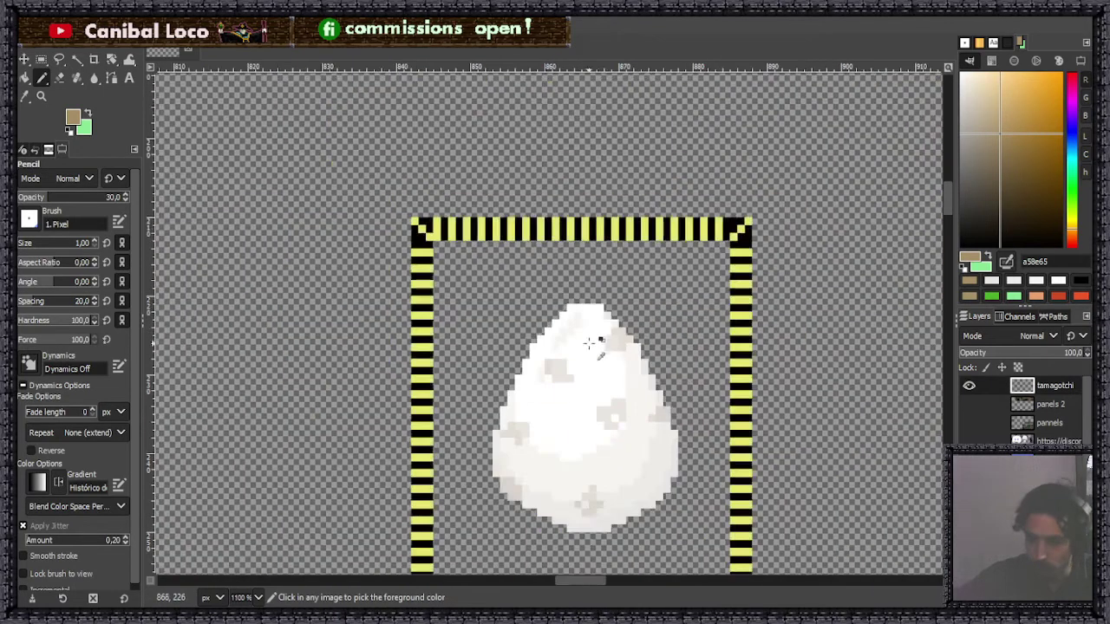
Paint a faint tan spot about three pixels wide on the egg's lower-right edge and save the image.
scroll(644, 472, "up", 4)
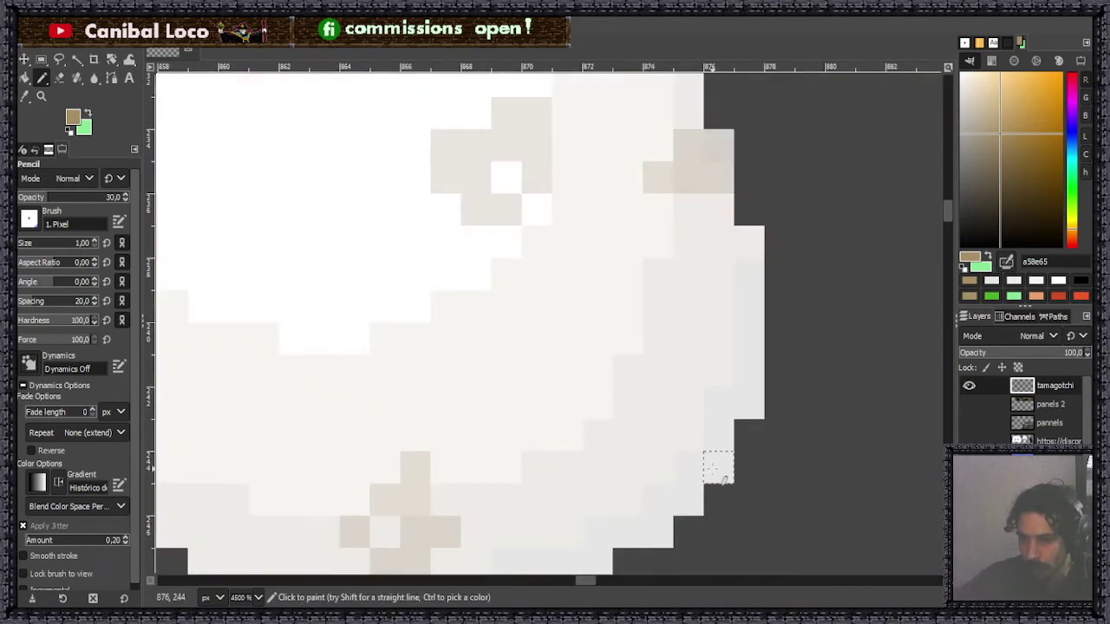
mouse_move(749, 401)
left_mouse_down()
mouse_move(737, 402)
mouse_move(721, 466)
left_mouse_up()
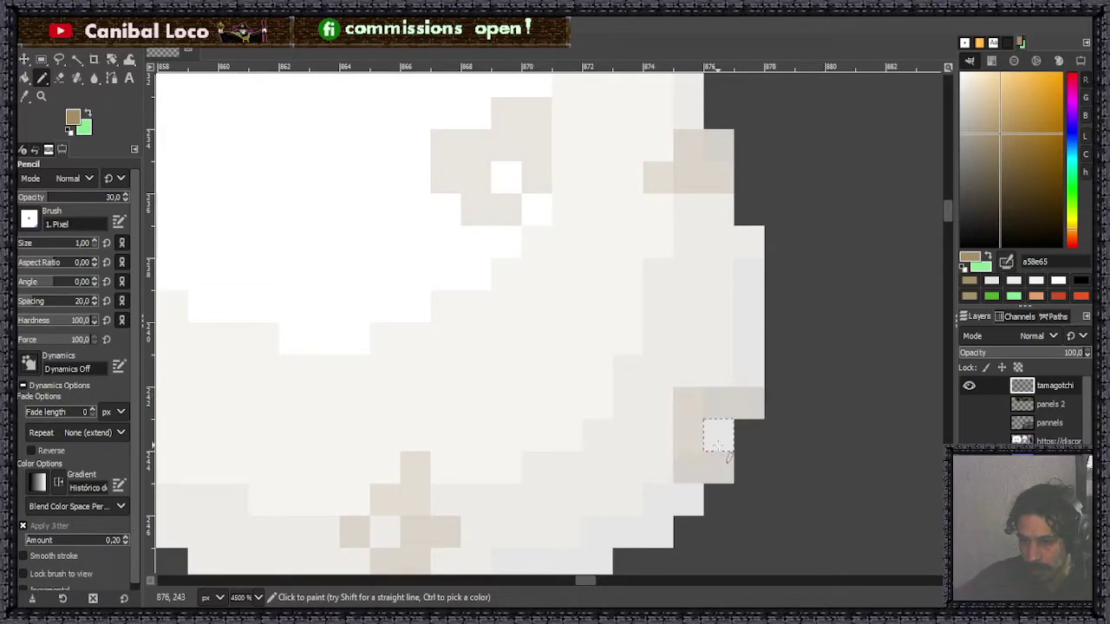
scroll(725, 488, "down", 5)
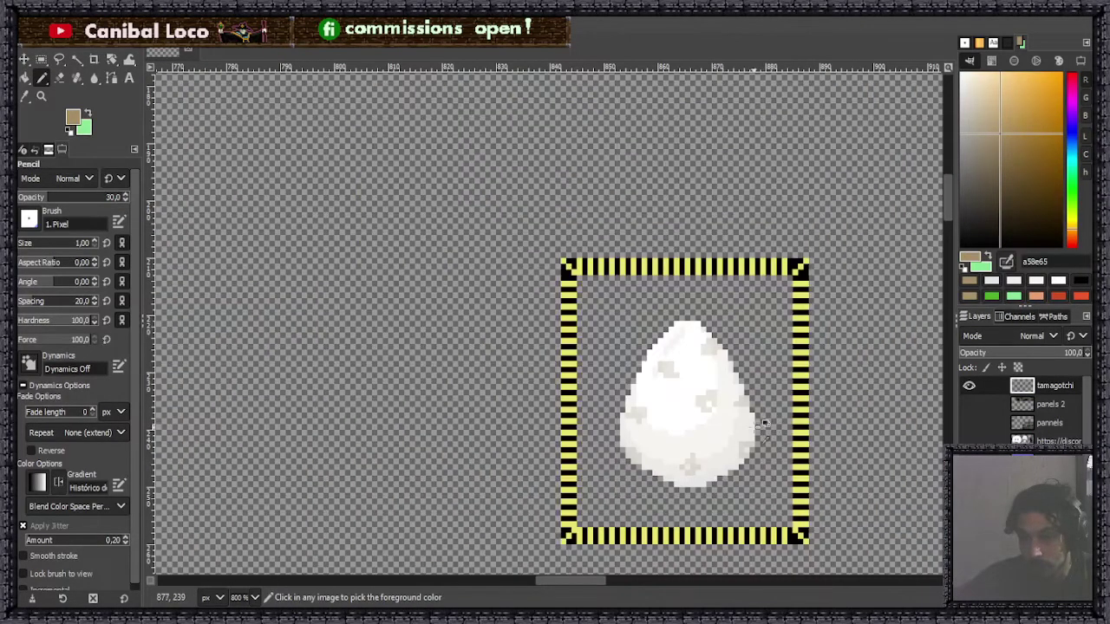
scroll(699, 429, "up", 1)
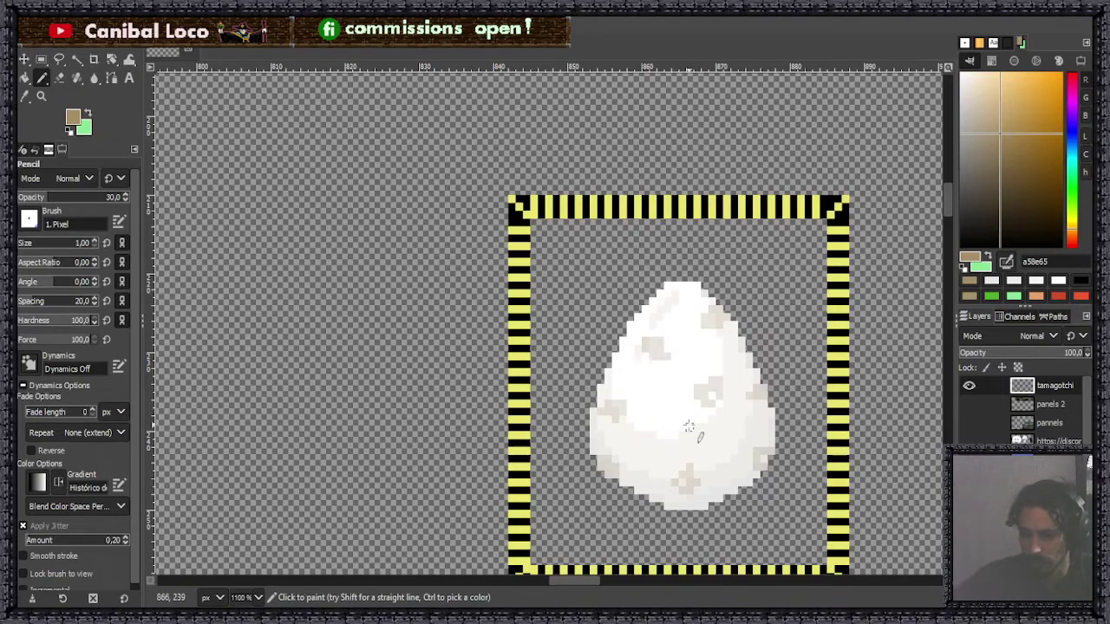
key("ctrl")
key("ctrl+s")
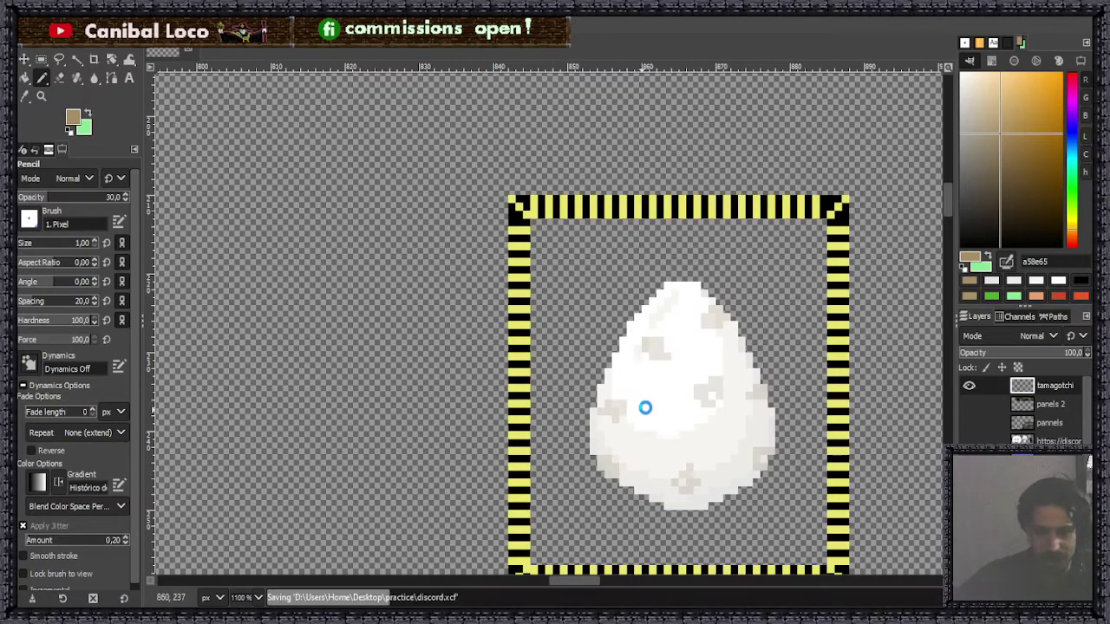
Paint a faint tan spot about five pixels wide at the highlight's lower tip, leaving a one-pixel gap inside, and save the image.
scroll(704, 438, "up", 1)
scroll(706, 437, "up", 4)
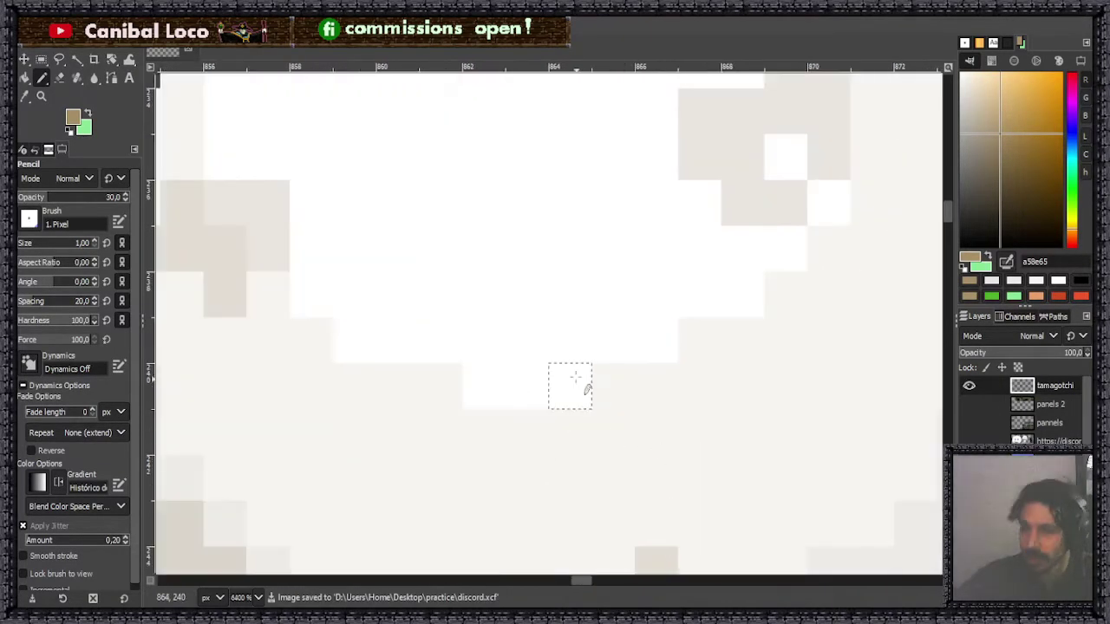
left_click_drag(571, 389, 586, 466)
left_click(615, 445)
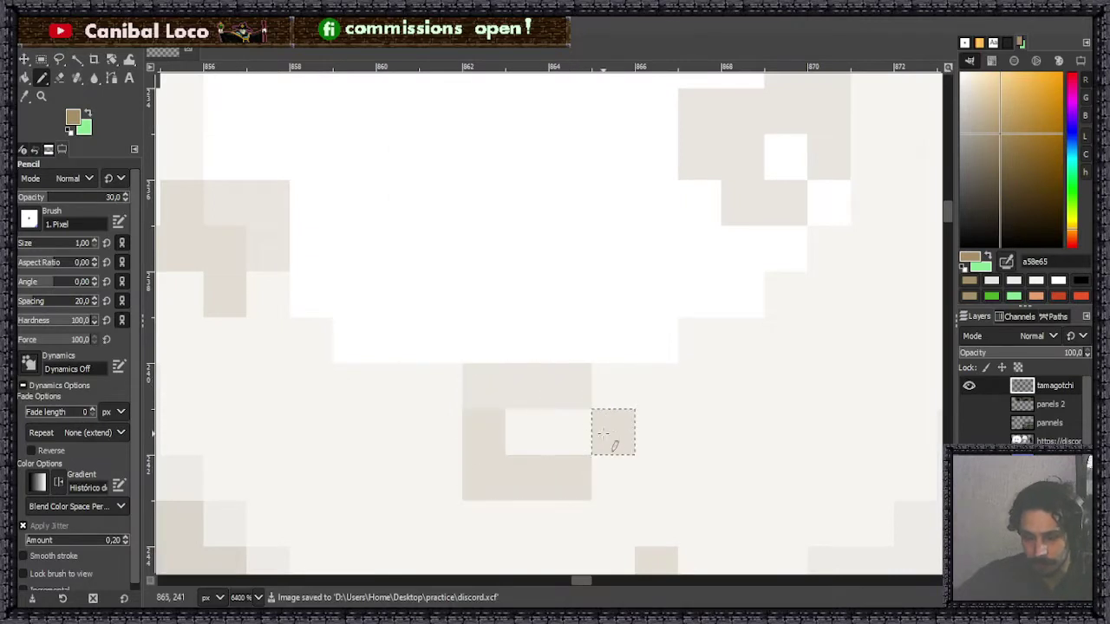
left_click(567, 435)
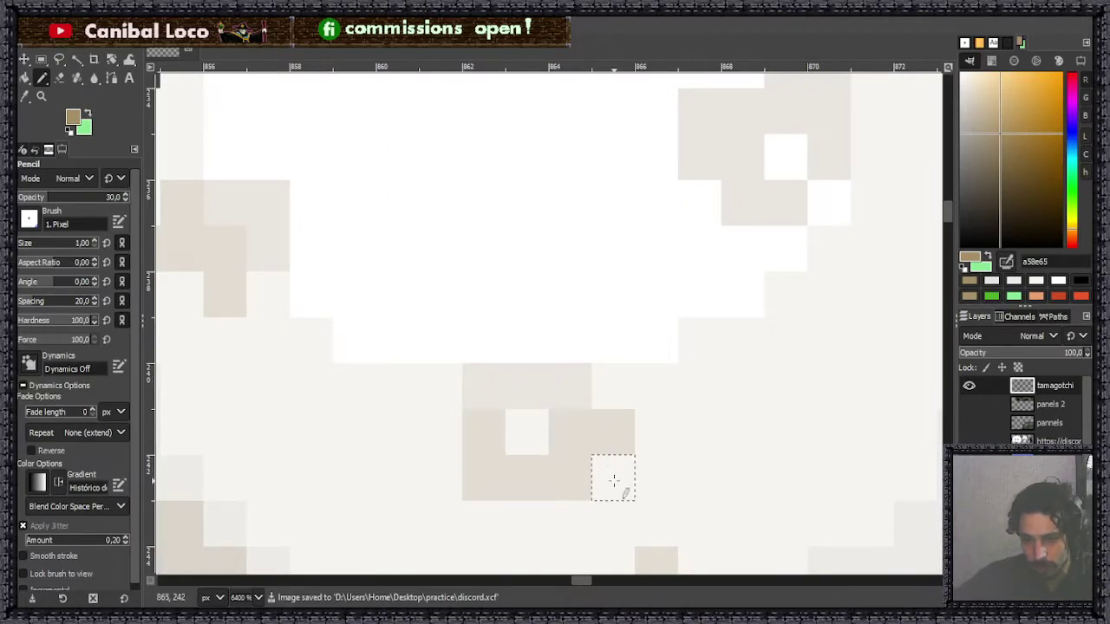
left_click(615, 479)
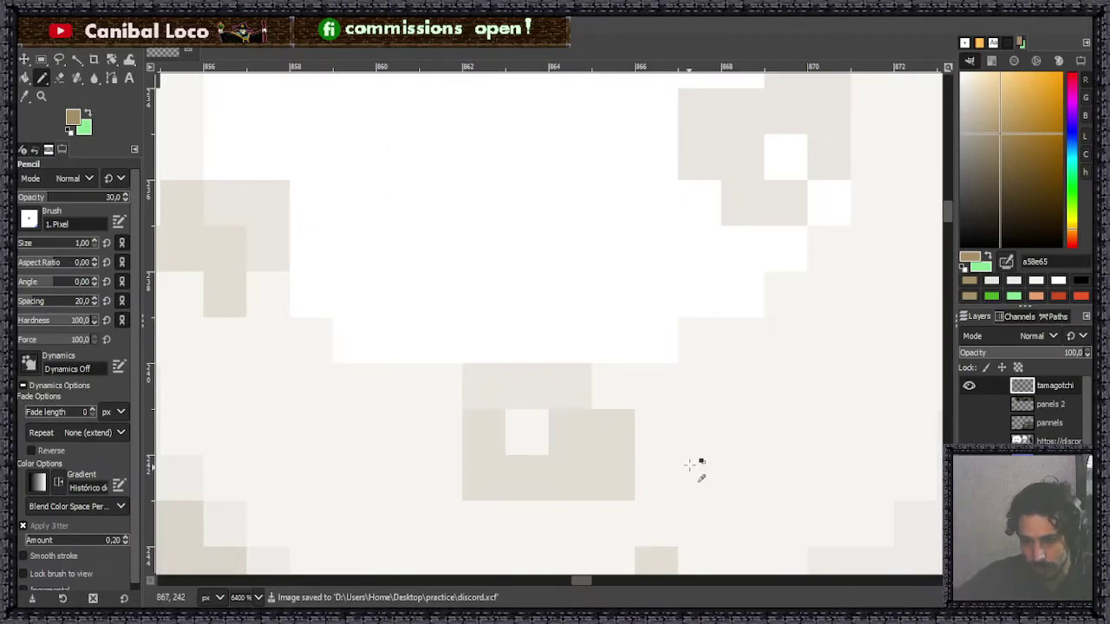
scroll(699, 460, "down", 3)
scroll(698, 423, "down", 2)
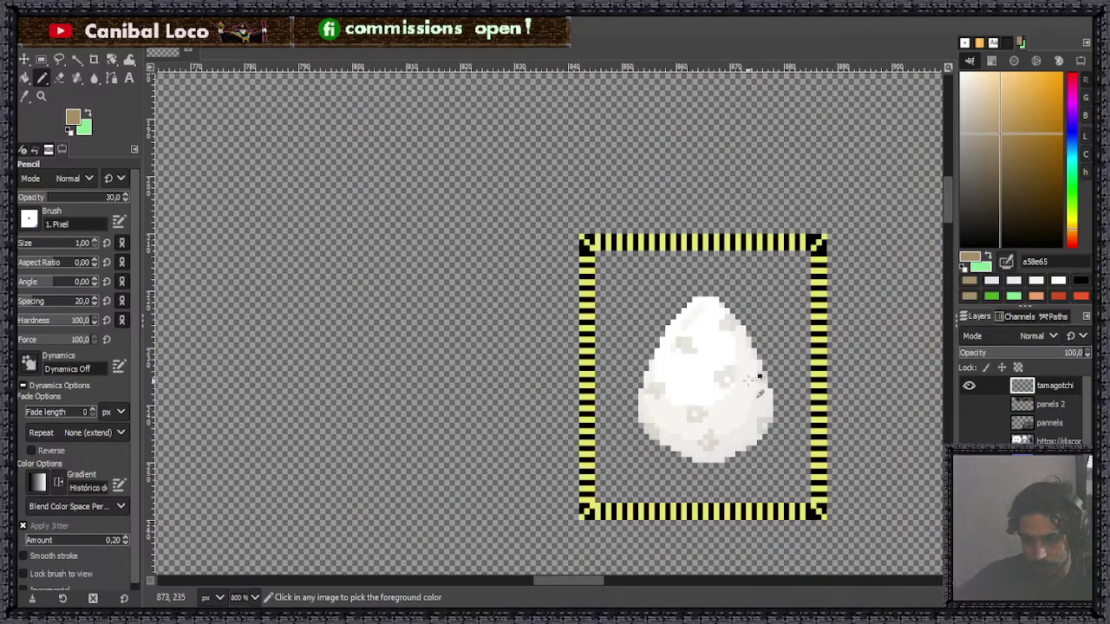
scroll(698, 425, "up", 4)
scroll(510, 404, "down", 5)
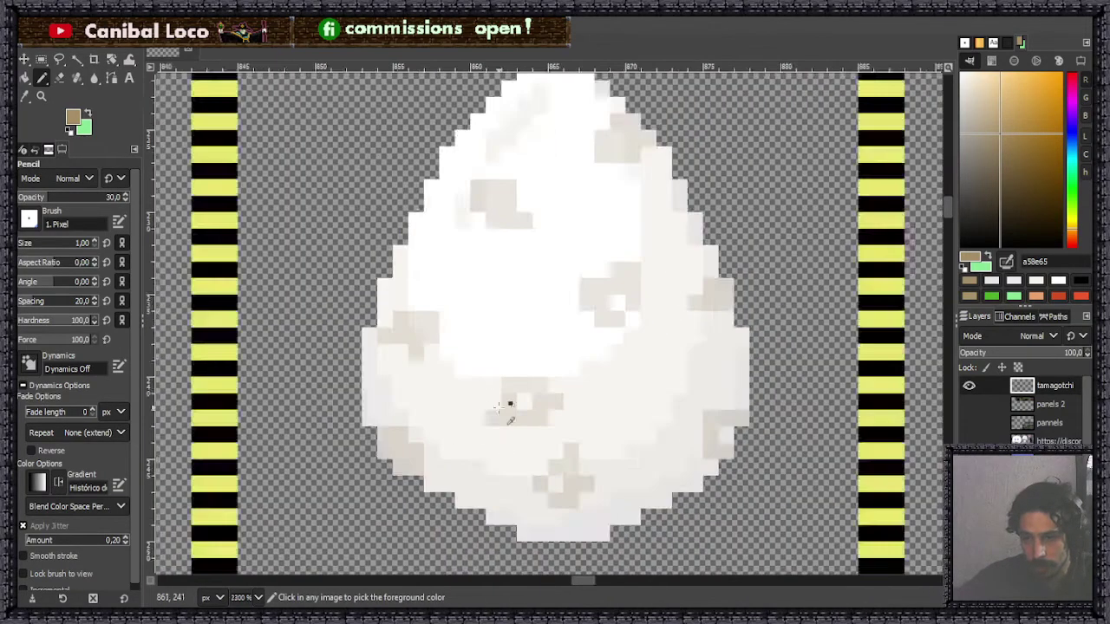
key("ctrl+s")
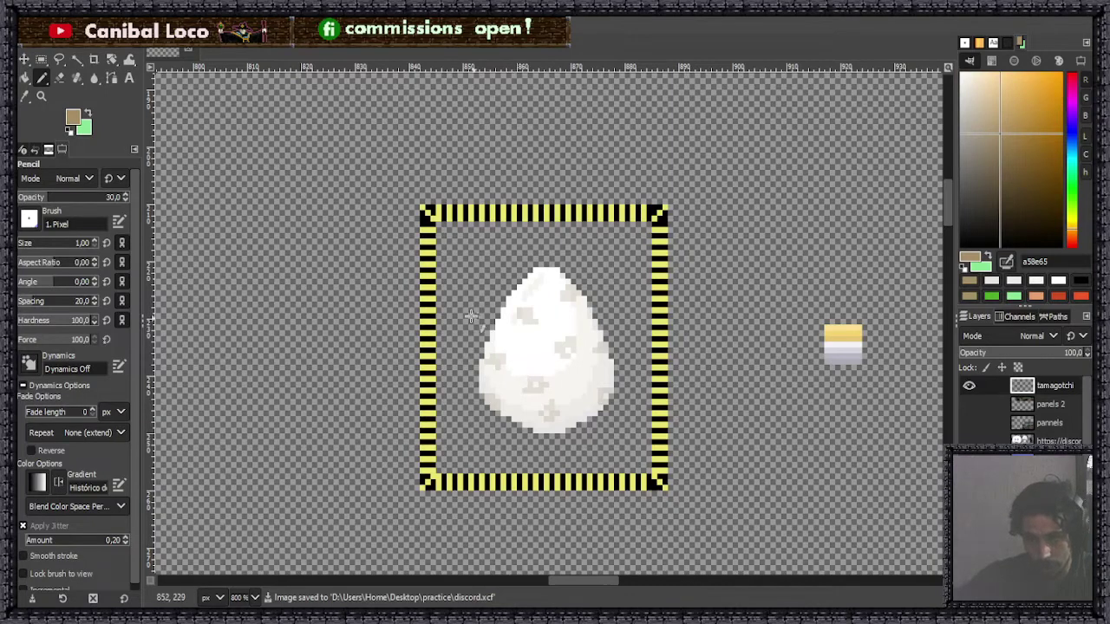
Raise the Pencil opacity to 100 %, try out tan spot shapes beside the frame and undo those strokes.
left_click_drag(97, 196, 132, 198)
mouse_move(280, 305)
left_mouse_down()
mouse_move(260, 286)
mouse_move(310, 298)
left_mouse_up()
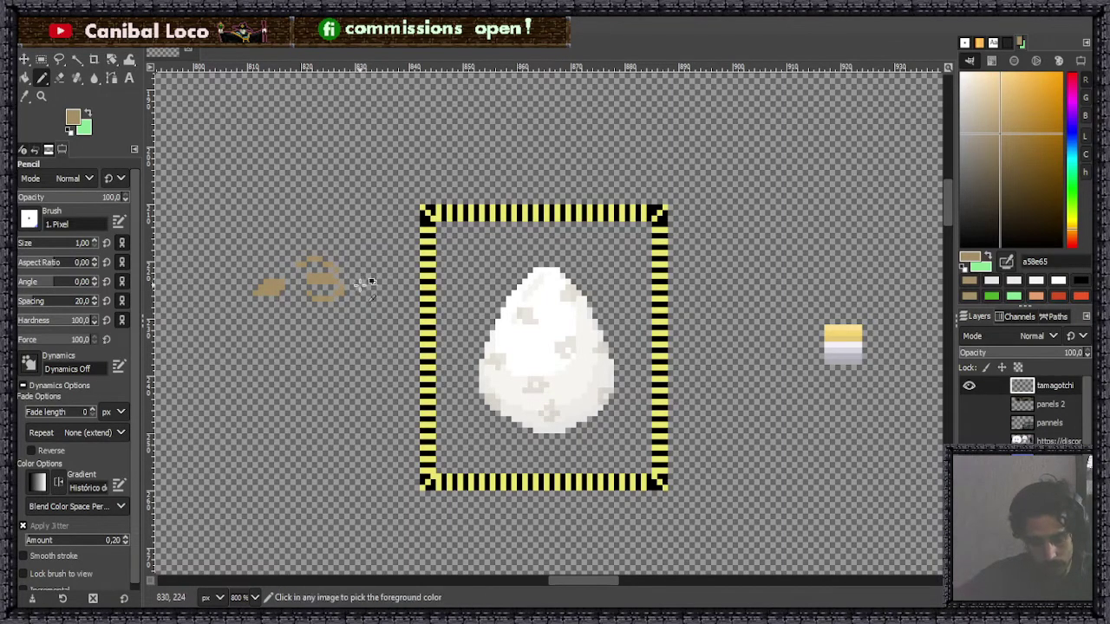
key("ctrl+z")
key("ctrl+z")
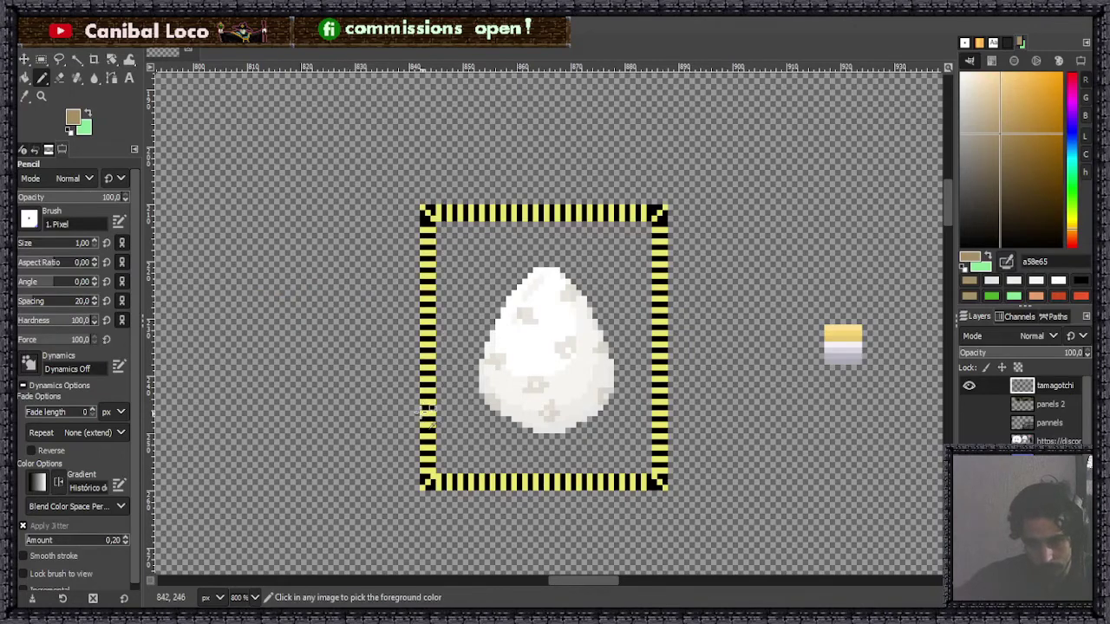
Sketch several small tan outline shapes at full opacity on the empty canvas beside the striped egg.
scroll(345, 297, "down", 8)
scroll(616, 511, "up", 7)
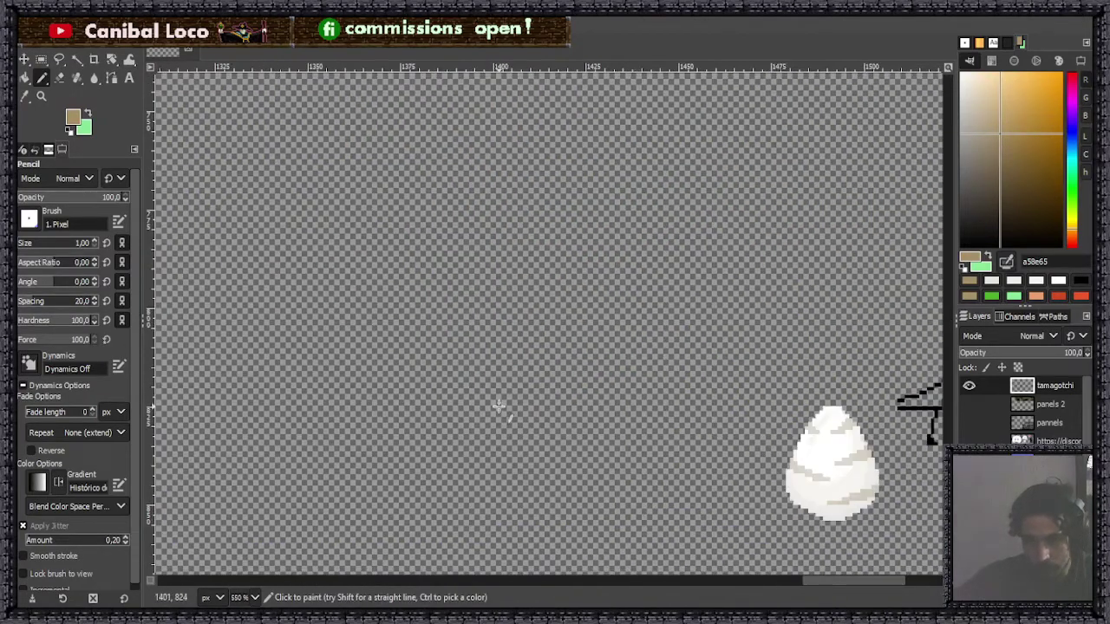
mouse_move(501, 409)
left_mouse_down()
mouse_move(553, 434)
mouse_move(618, 418)
mouse_move(631, 385)
left_mouse_up()
left_click_drag(675, 418, 659, 432)
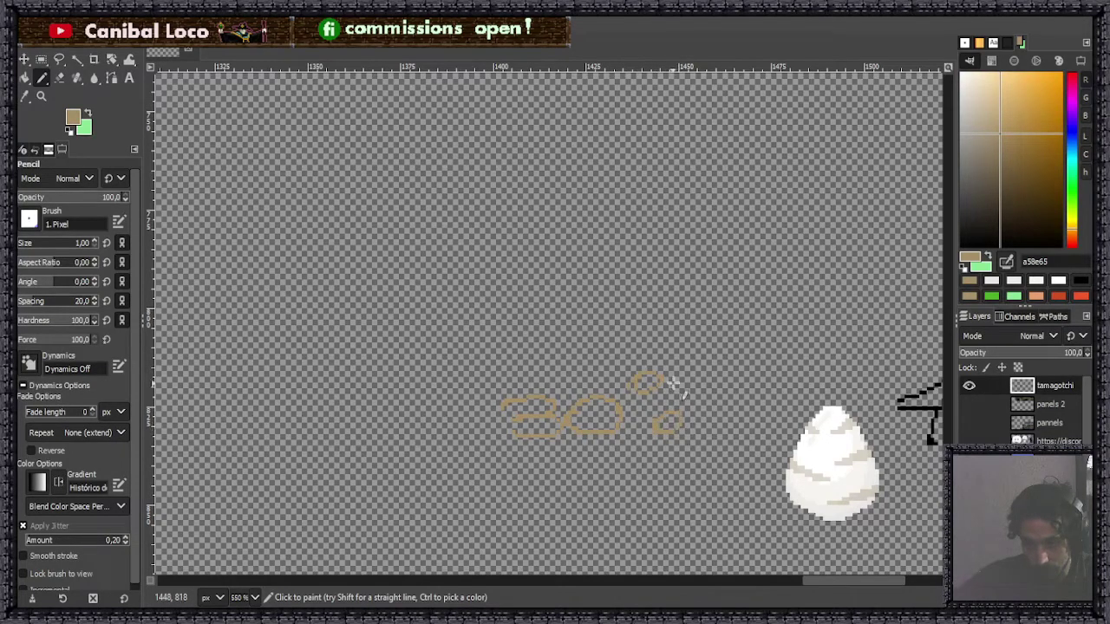
left_click_drag(685, 369, 611, 438)
scroll(633, 449, "down", 5)
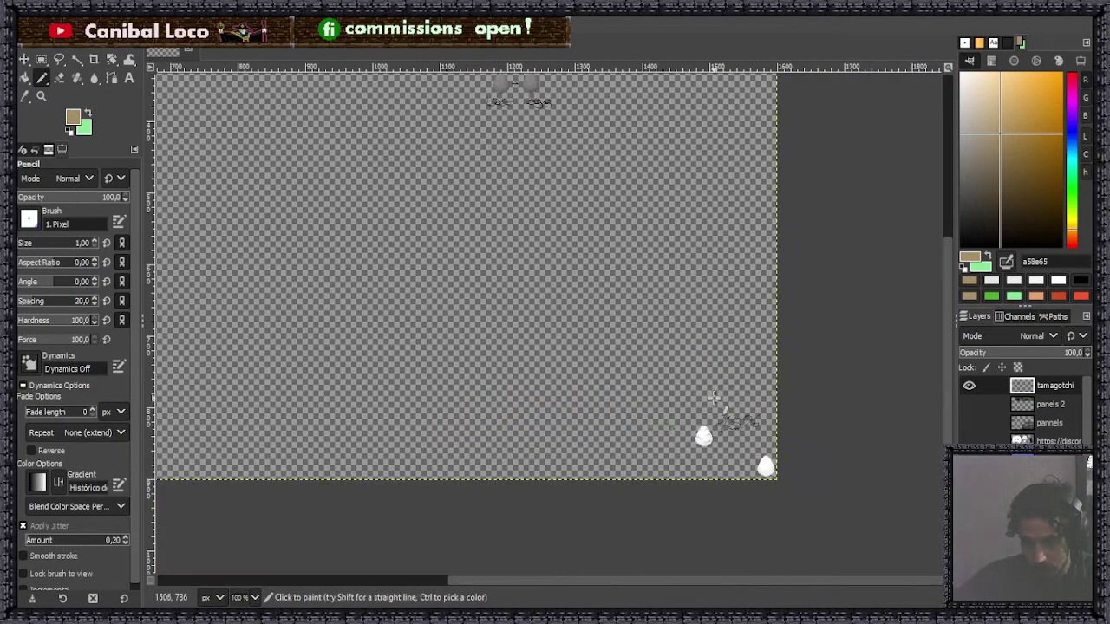
Copy the spotted egg from inside the striped frame with a 32 × 34 px rectangular selection, leaving out the frame.
scroll(614, 394, "down", 2)
scroll(539, 303, "up", 10)
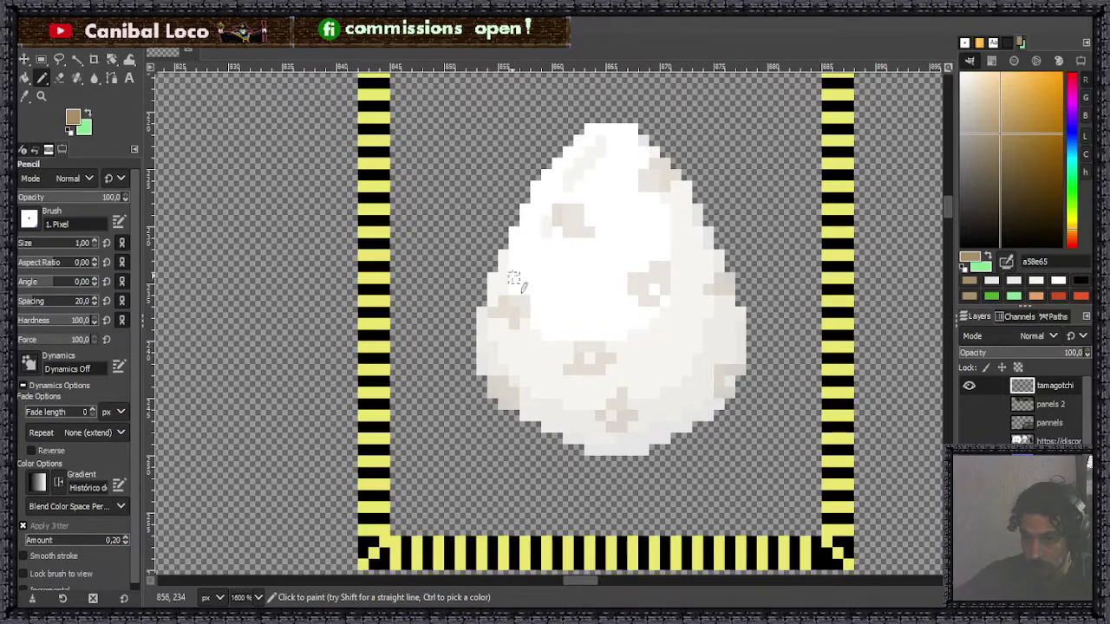
scroll(539, 288, "down", 1)
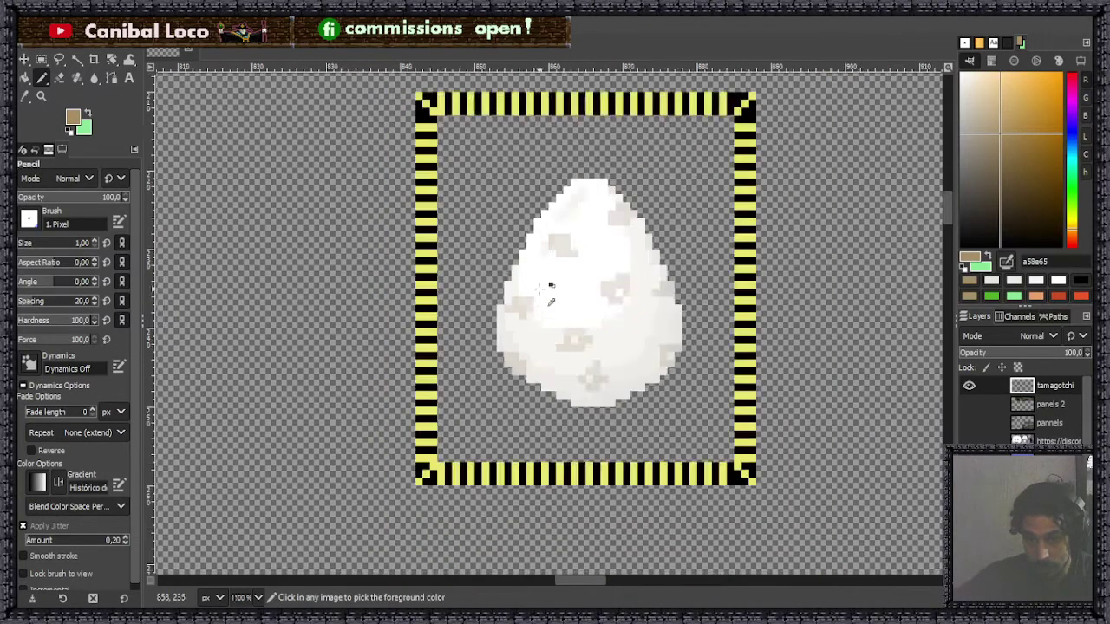
scroll(539, 289, "down", 6)
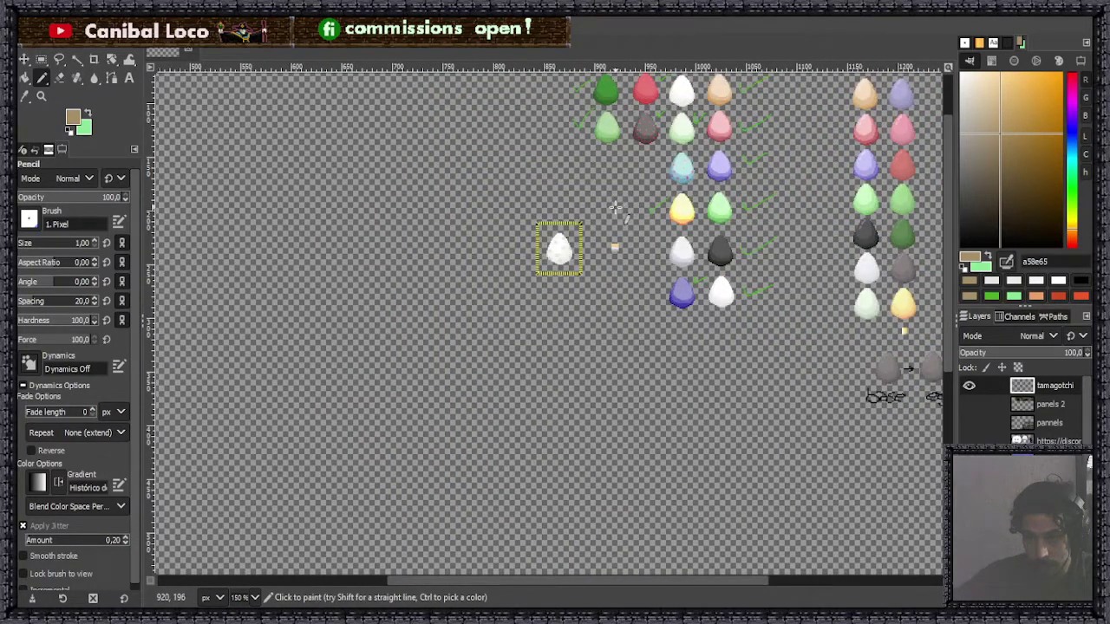
scroll(540, 240, "up", 6)
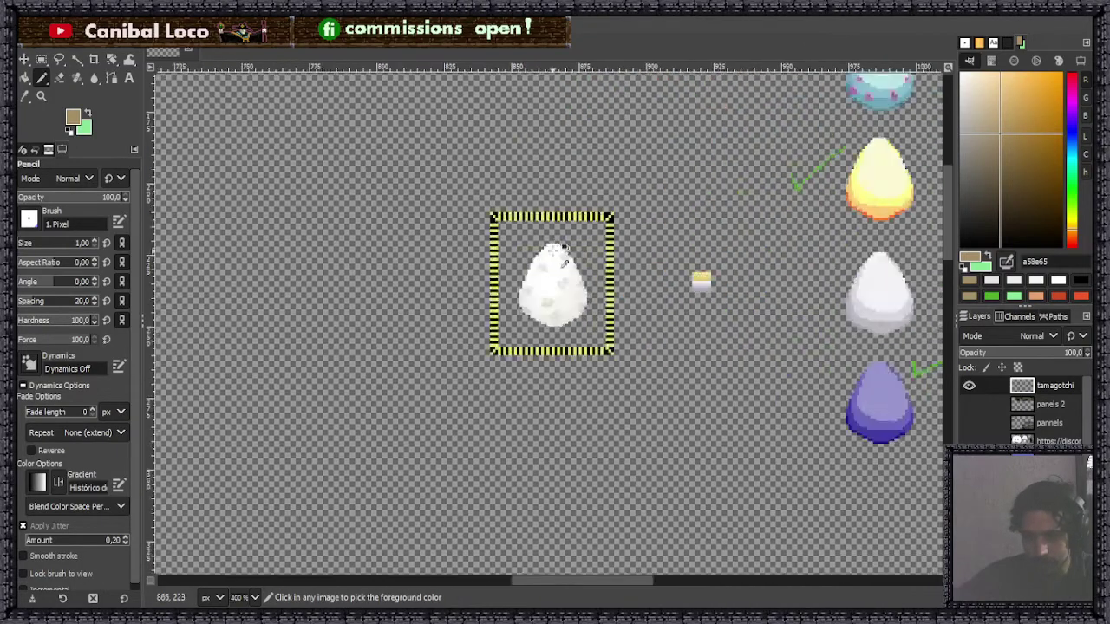
key("r")
mouse_move(435, 208)
left_mouse_down()
mouse_move(590, 364)
mouse_move(672, 472)
left_mouse_up()
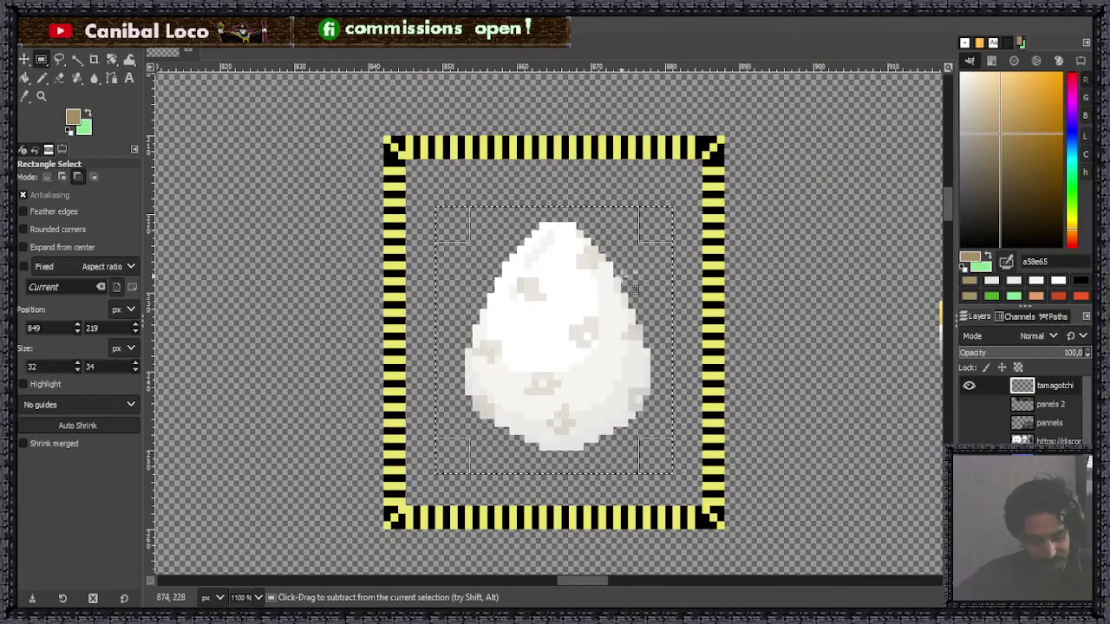
key("ctrl+c")
left_click(778, 345)
Paste the copied spotted egg on the empty canvas directly left of the tan 30% label, anchor it and save the image.
scroll(770, 359, "down", 10)
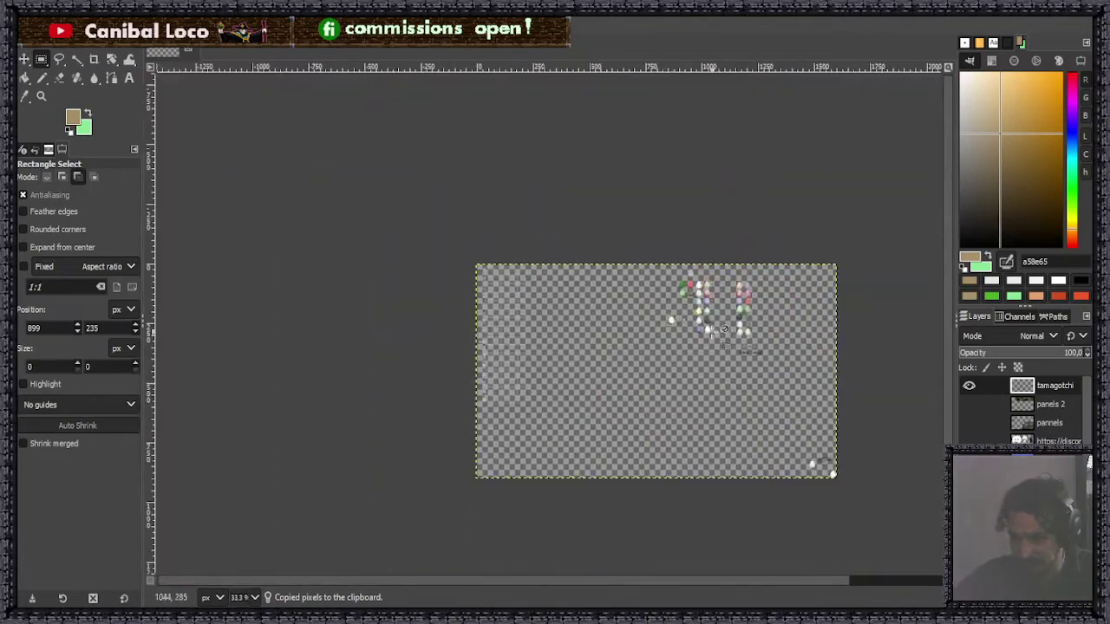
scroll(830, 451, "up", 8)
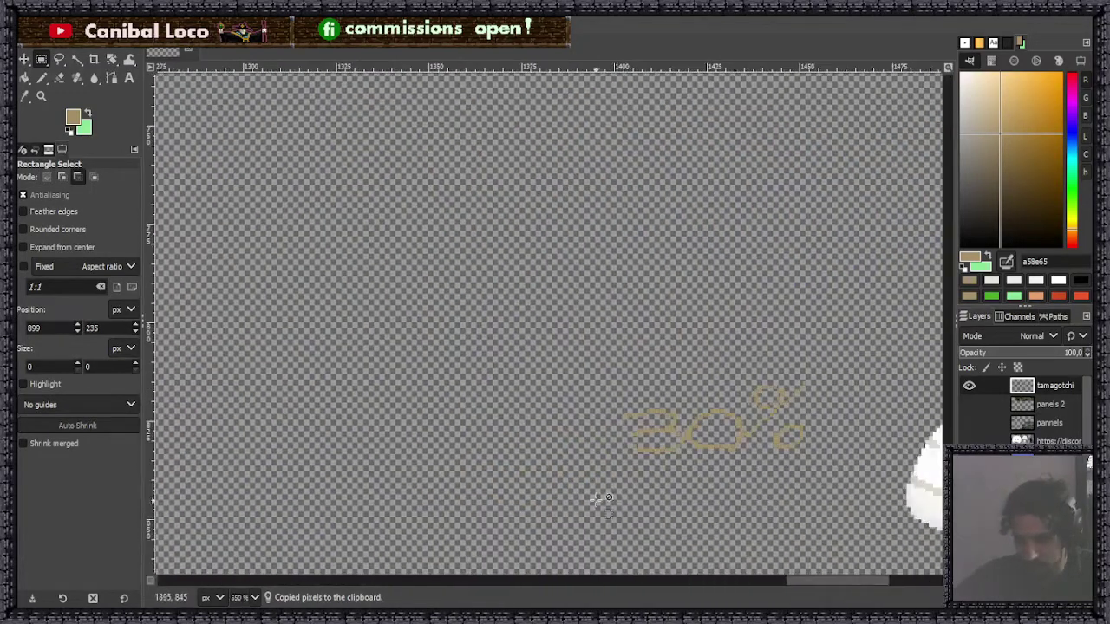
key("ctrl+v")
left_click_drag(549, 321, 572, 463)
left_click(638, 340)
scroll(637, 340, "down", 6)
key("ctrl+s")
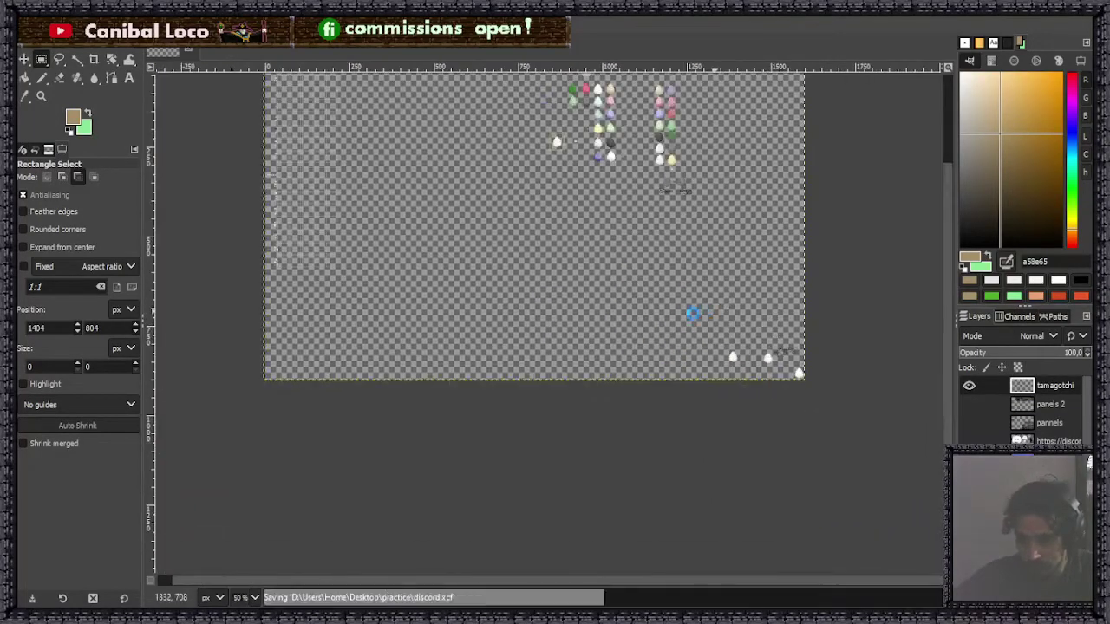
Set the Pencil opacity to 45 % and paint a darker tan outline around the spot on the framed egg's left edge.
scroll(783, 336, "up", 6)
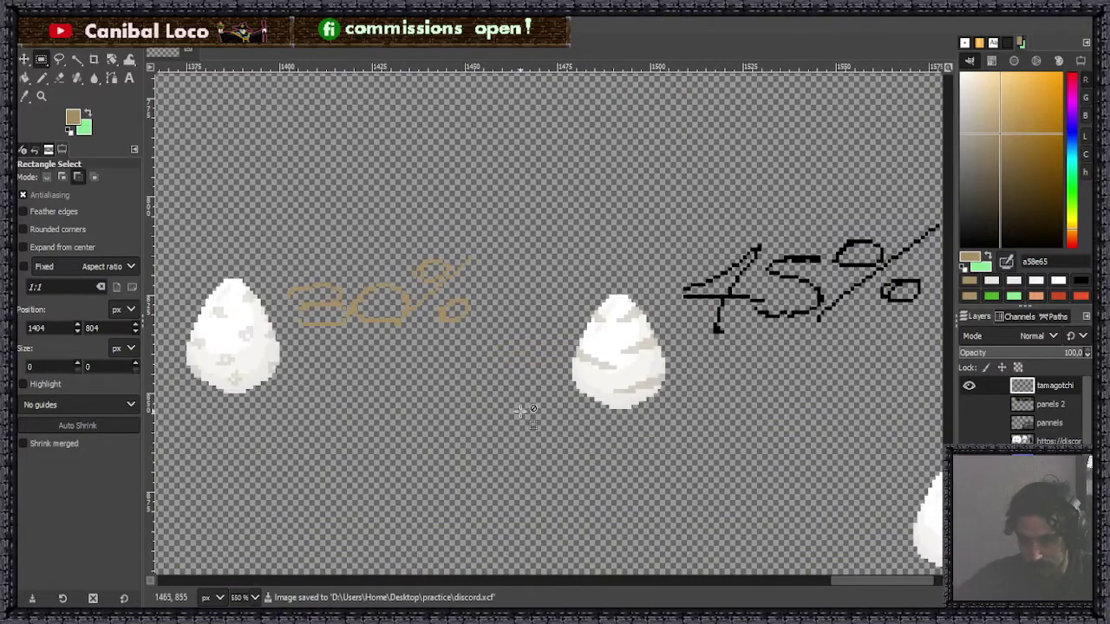
scroll(520, 408, "down", 6)
scroll(548, 149, "up", 8)
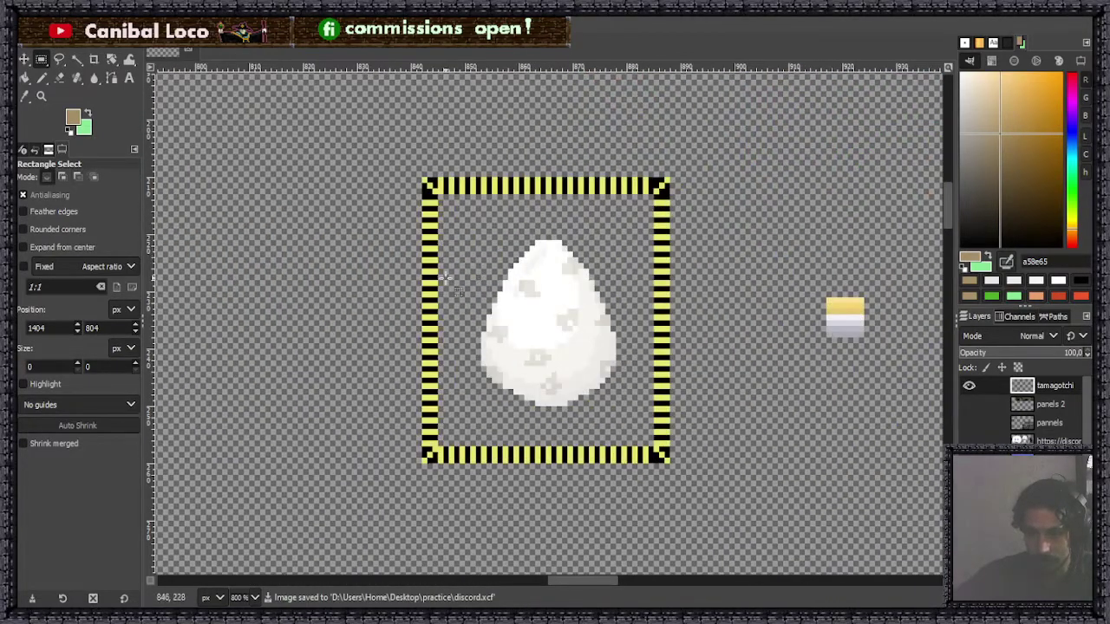
key("n")
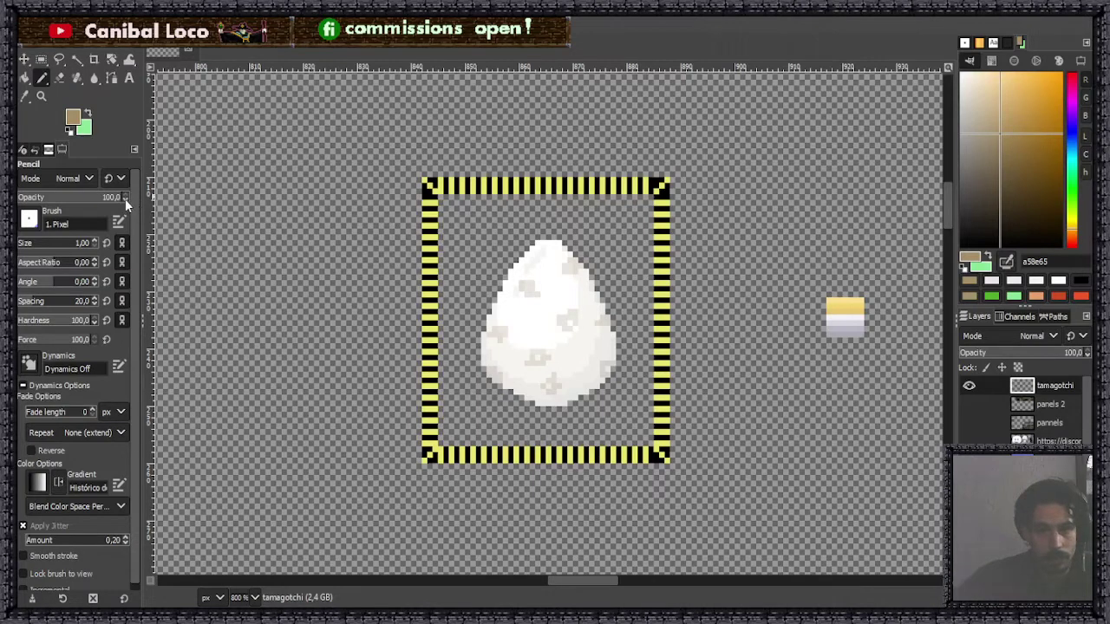
scroll(125, 198, "down", 10)
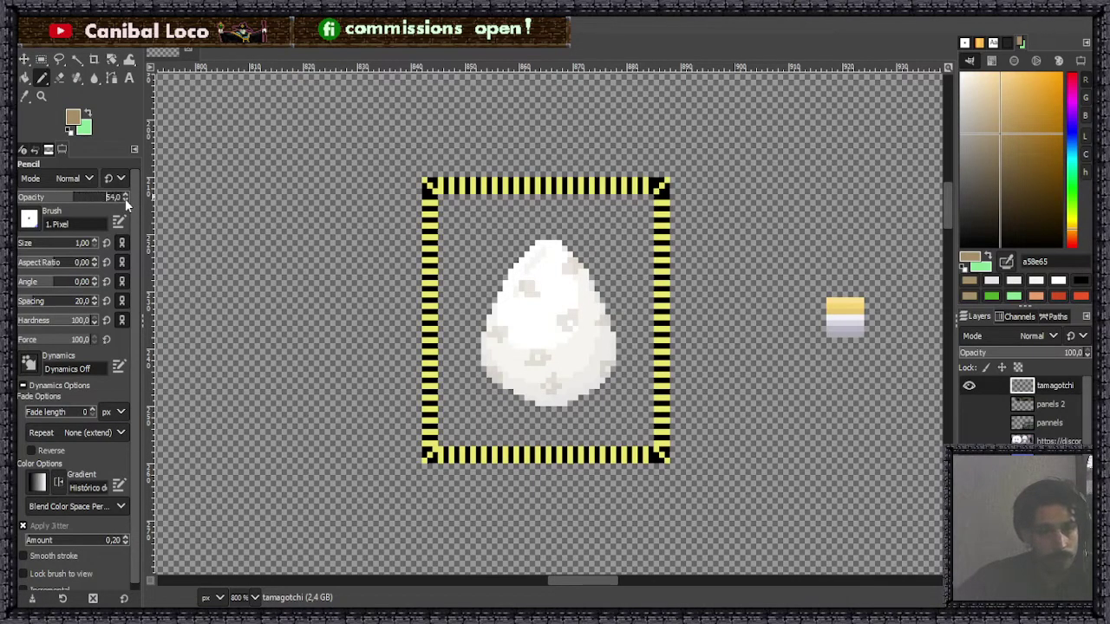
scroll(125, 199, "down", 5)
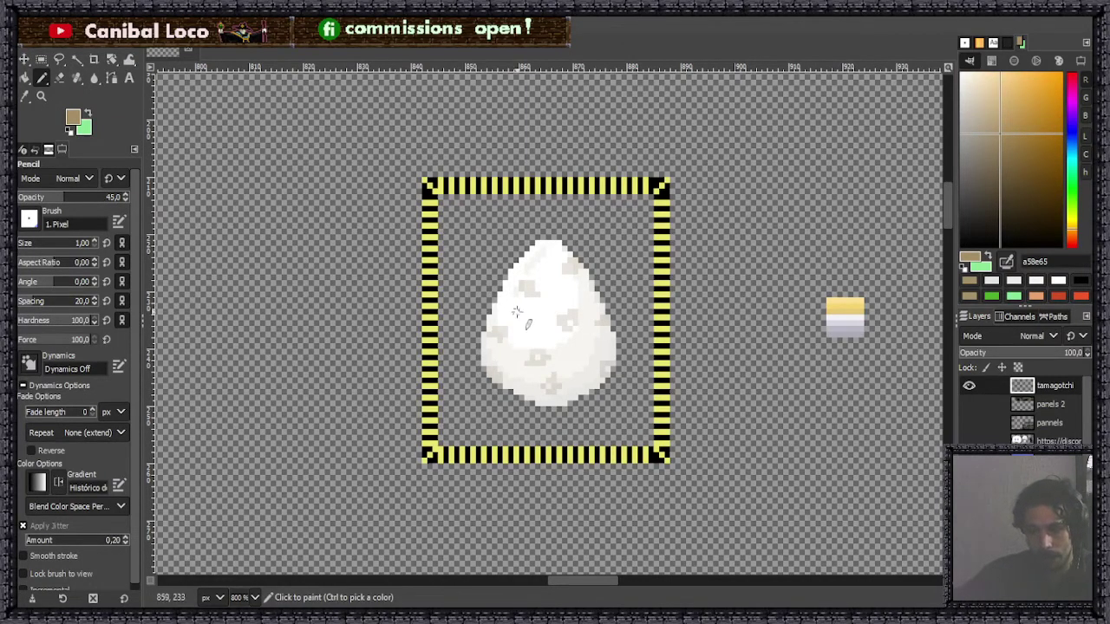
scroll(516, 312, "up", 6)
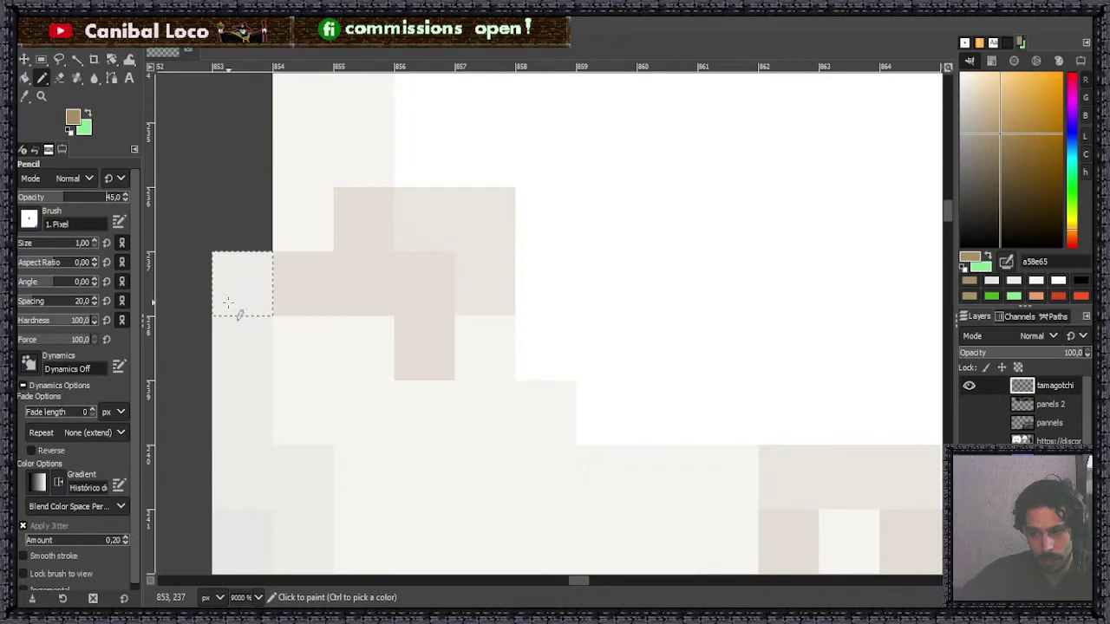
left_click(235, 304)
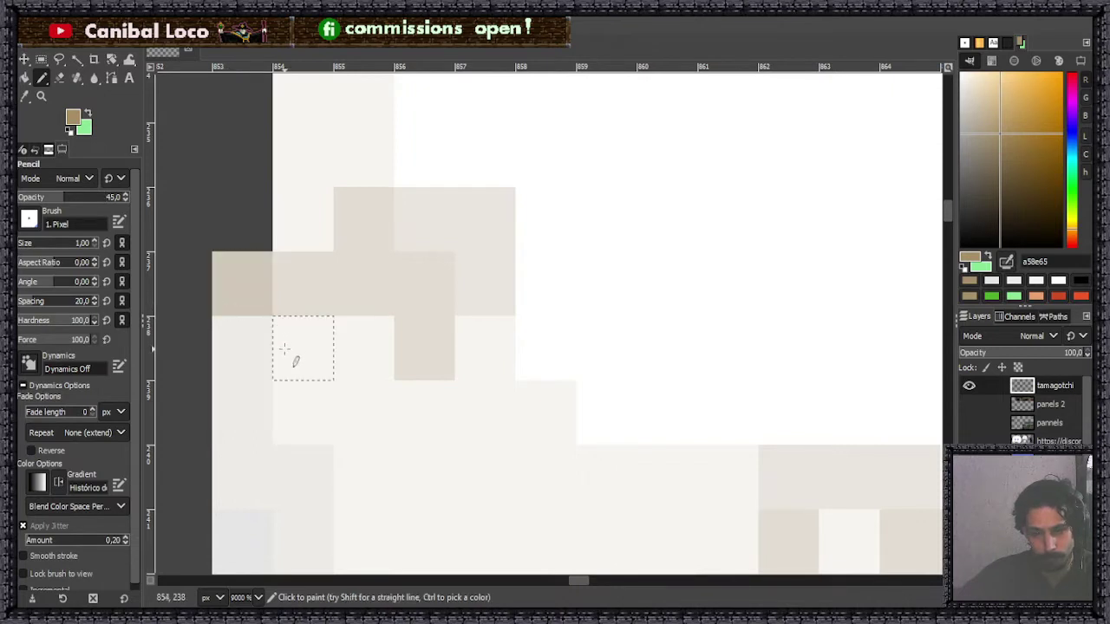
left_click_drag(284, 350, 406, 356)
left_click(425, 402)
left_click(486, 359)
left_click(548, 274)
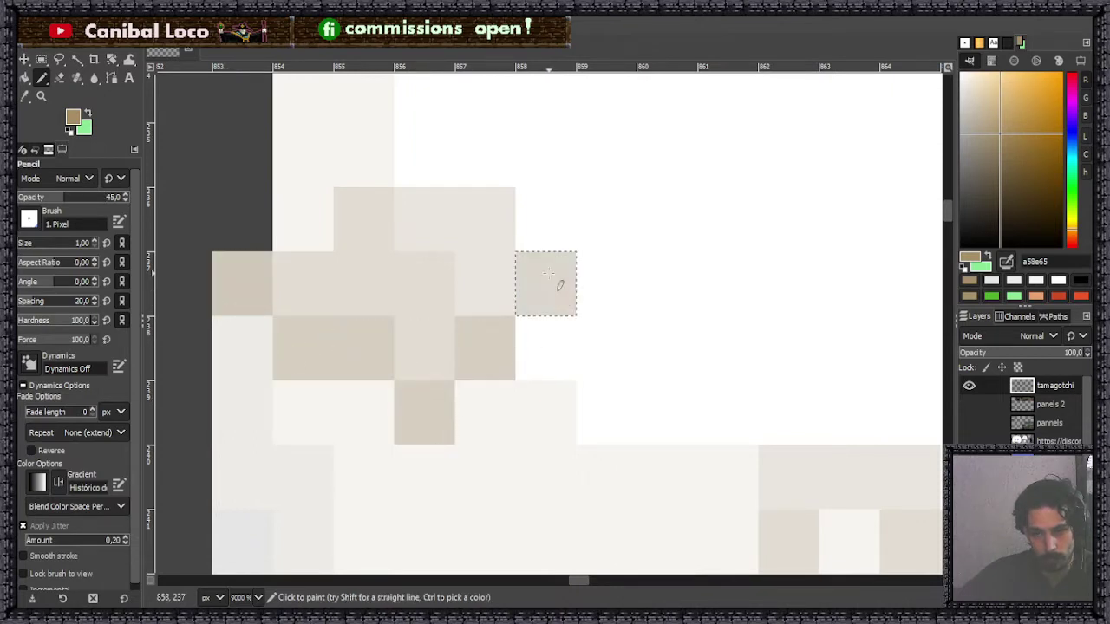
left_click(544, 221)
left_click_drag(490, 156, 373, 173)
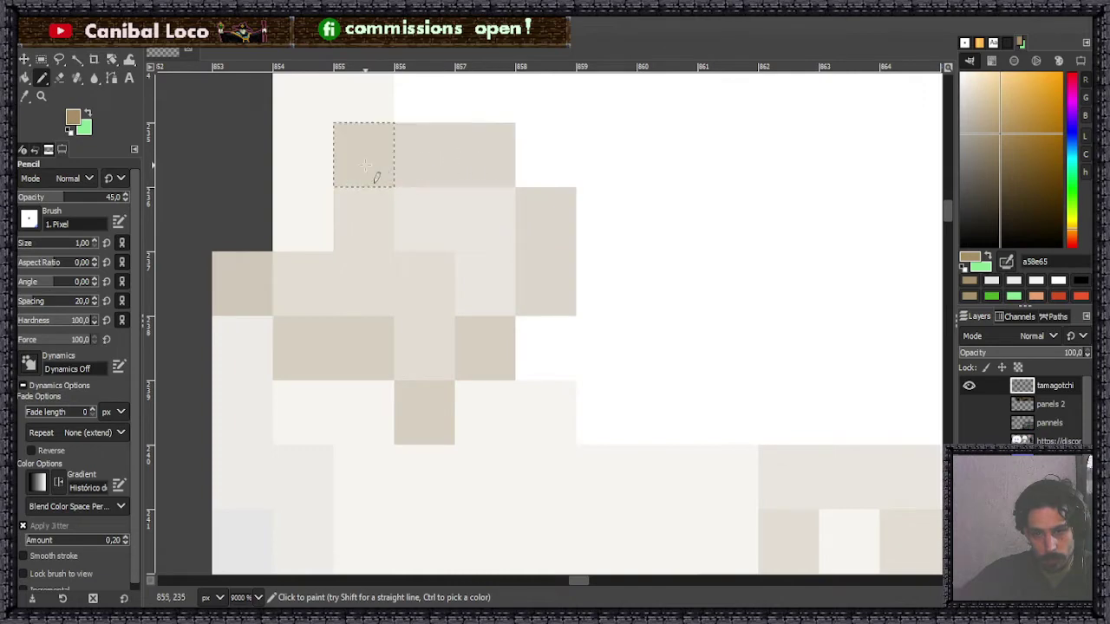
left_click(300, 230)
Paint a one-pixel darker tan border along the inner side of the spot on the egg's lower-left edge.
scroll(287, 228, "down", 12)
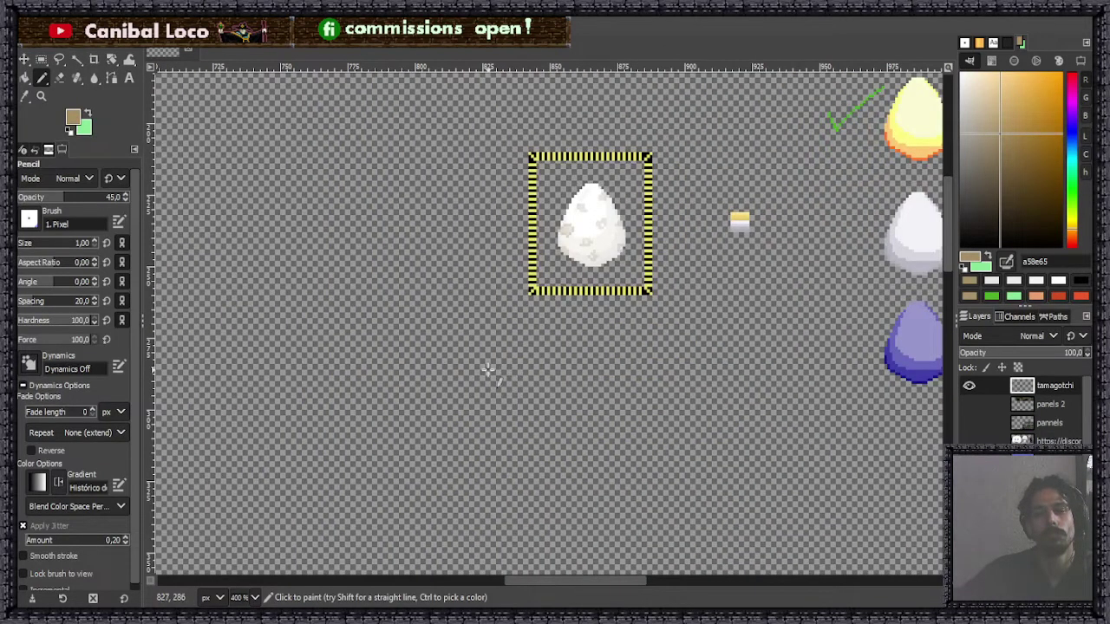
scroll(555, 235, "up", 9)
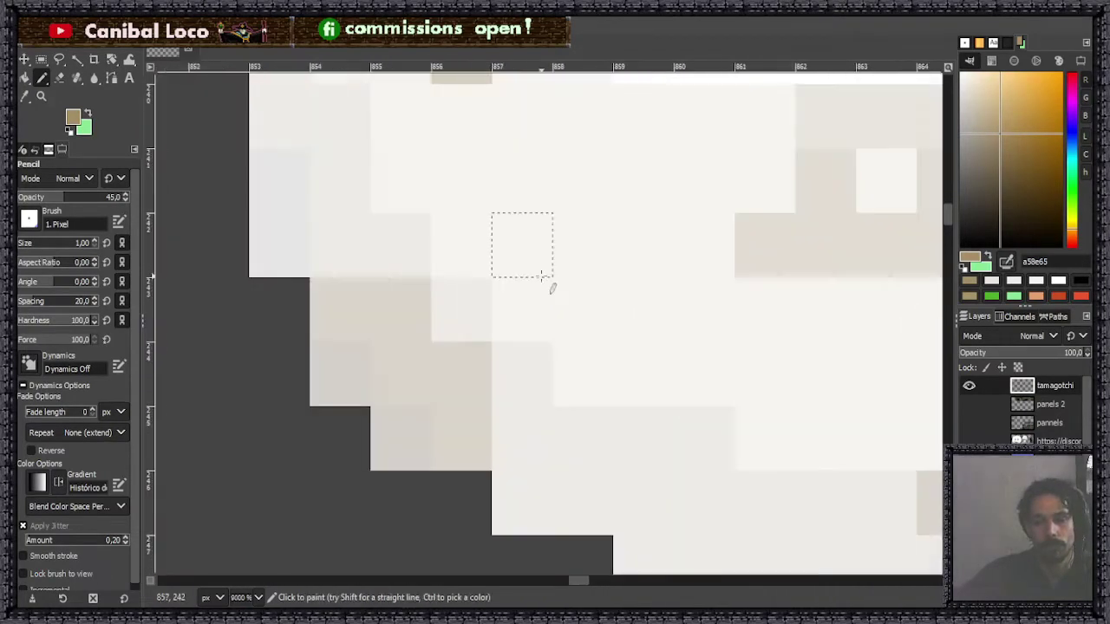
left_click_drag(282, 249, 395, 251)
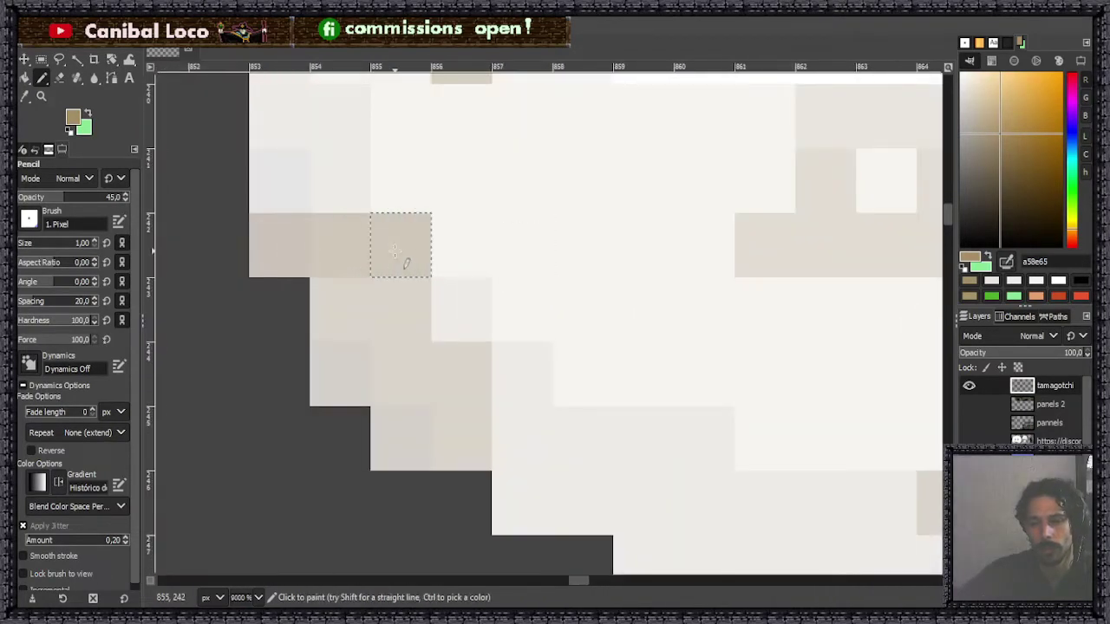
left_click(460, 301)
left_click_drag(515, 384, 520, 507)
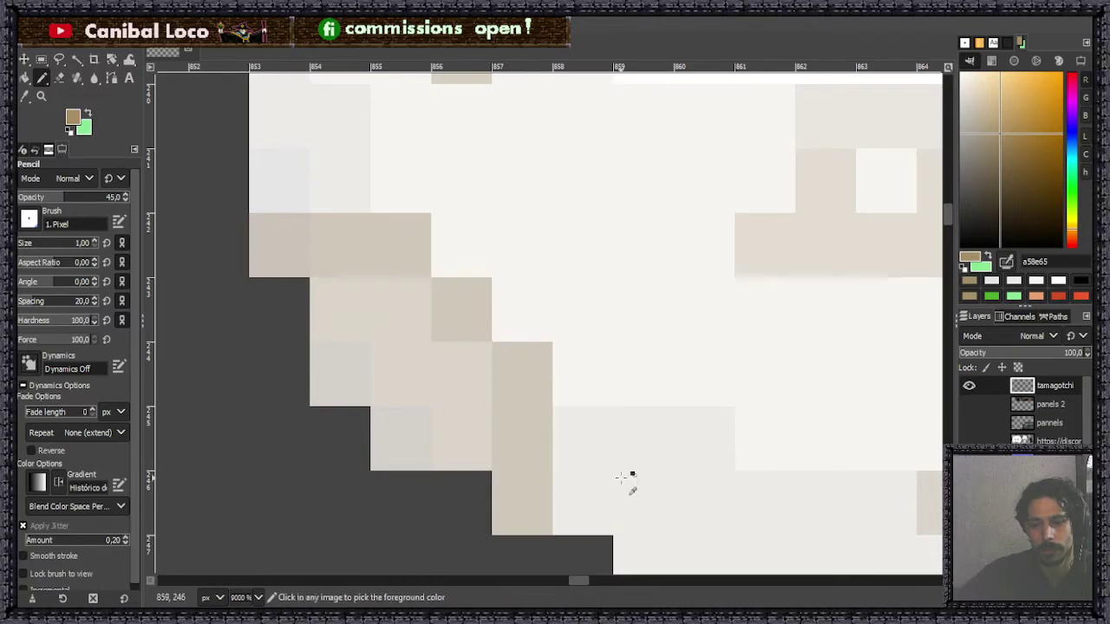
Outline the cross-shaped spot near the egg's bottom with darker tan pixels, redoing the stroke beside its upper arm.
scroll(632, 478, "down", 5)
scroll(640, 334, "up", 4)
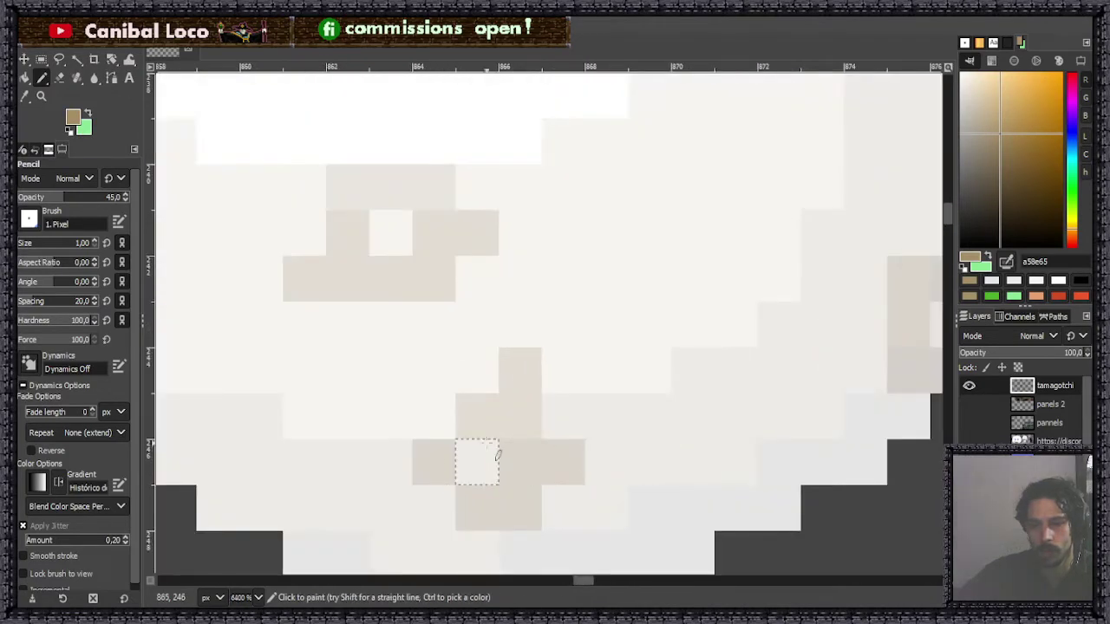
left_click(420, 416)
left_click(390, 461)
left_click(432, 508)
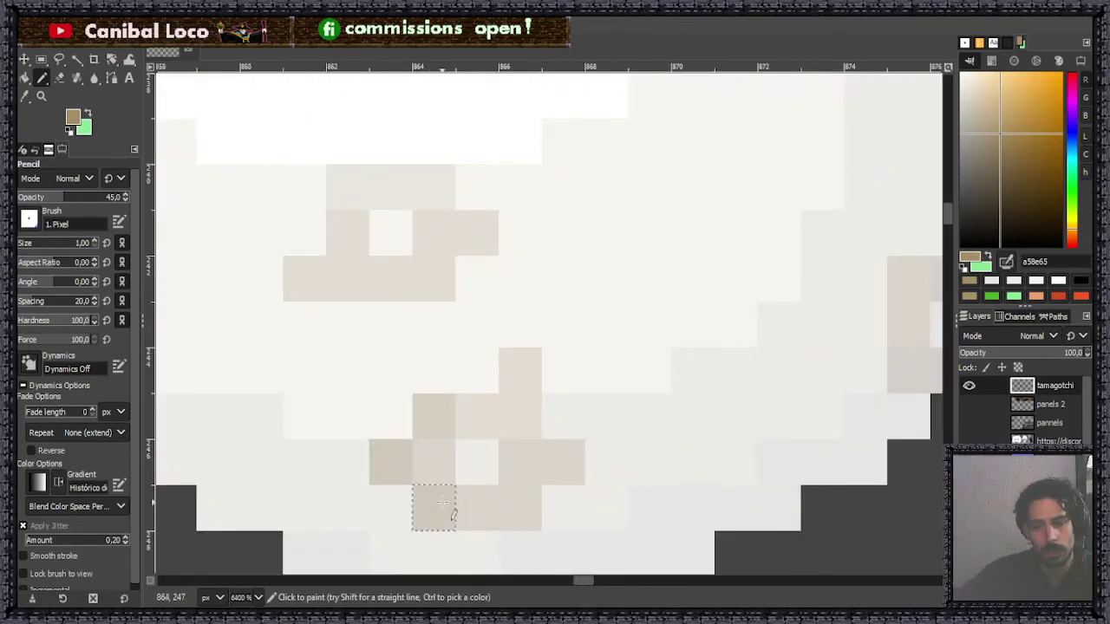
left_click(487, 549)
left_click(563, 507)
left_click(607, 462)
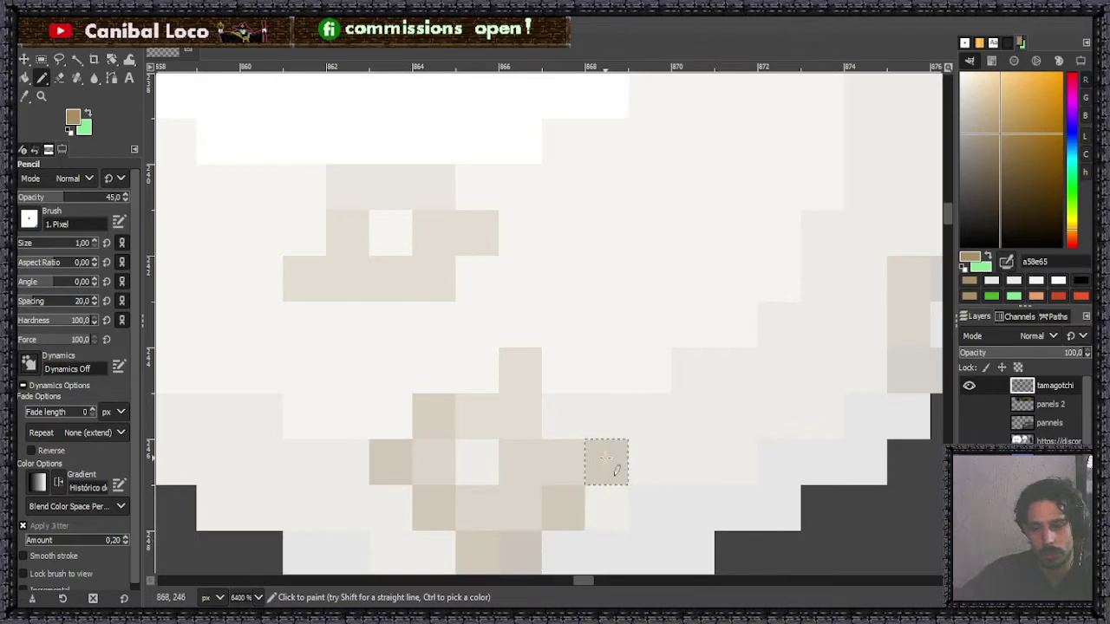
left_click(564, 416)
left_click_drag(564, 372, 563, 327)
key("ctrl+z")
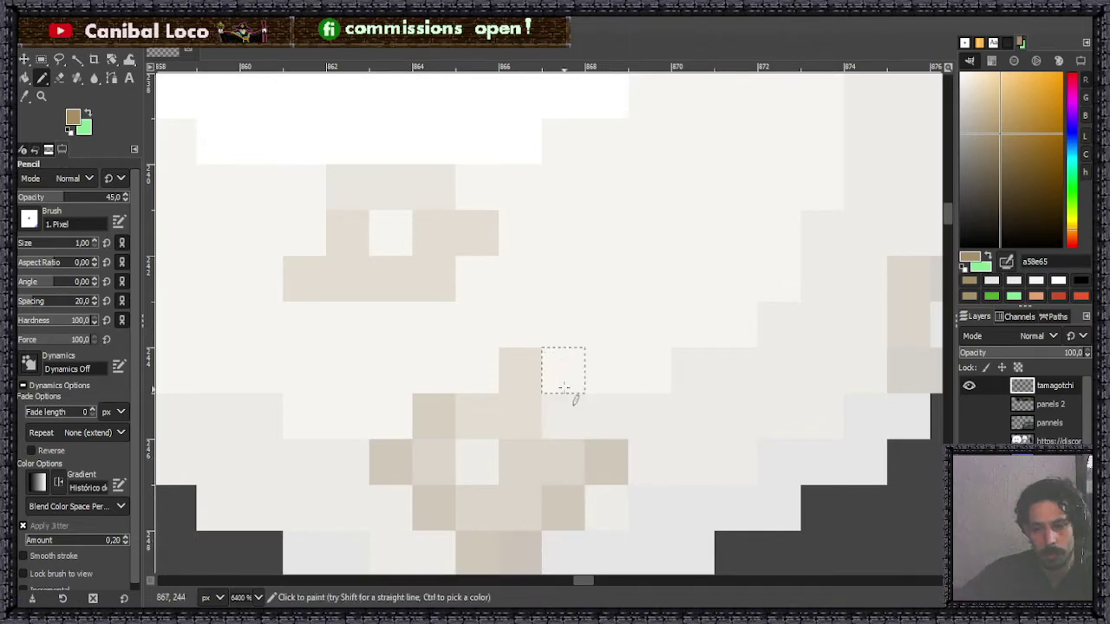
left_click(563, 373)
left_click(520, 325)
left_click(477, 371)
Paint a darker tan ring around the spot right of the egg's centre, following its outline and leaving its white gap untouched.
scroll(490, 398, "down", 7)
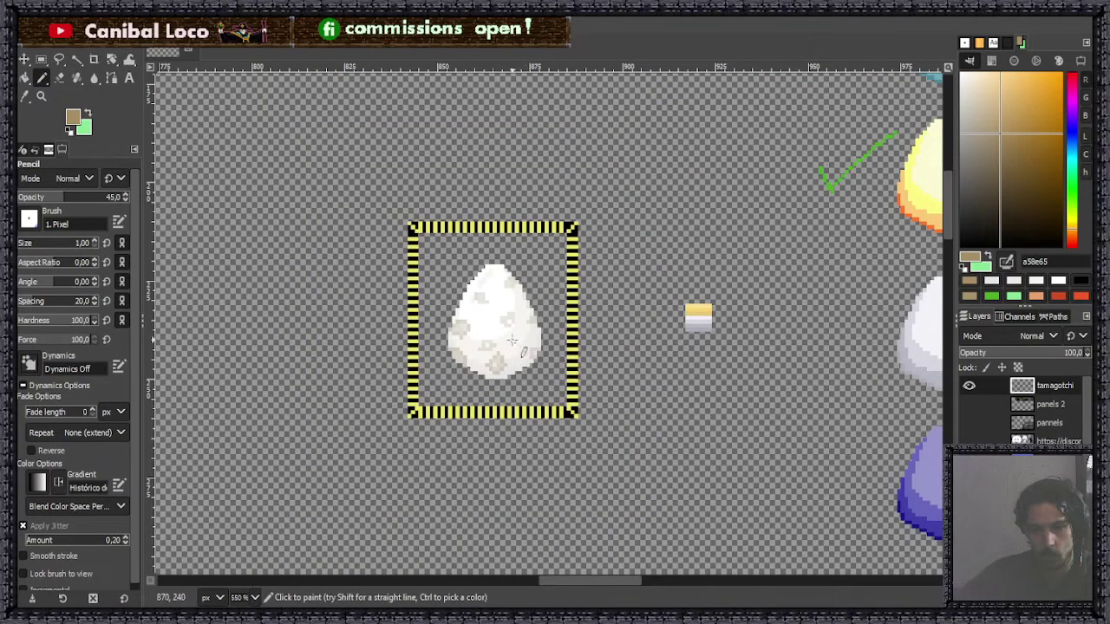
key("ctrl")
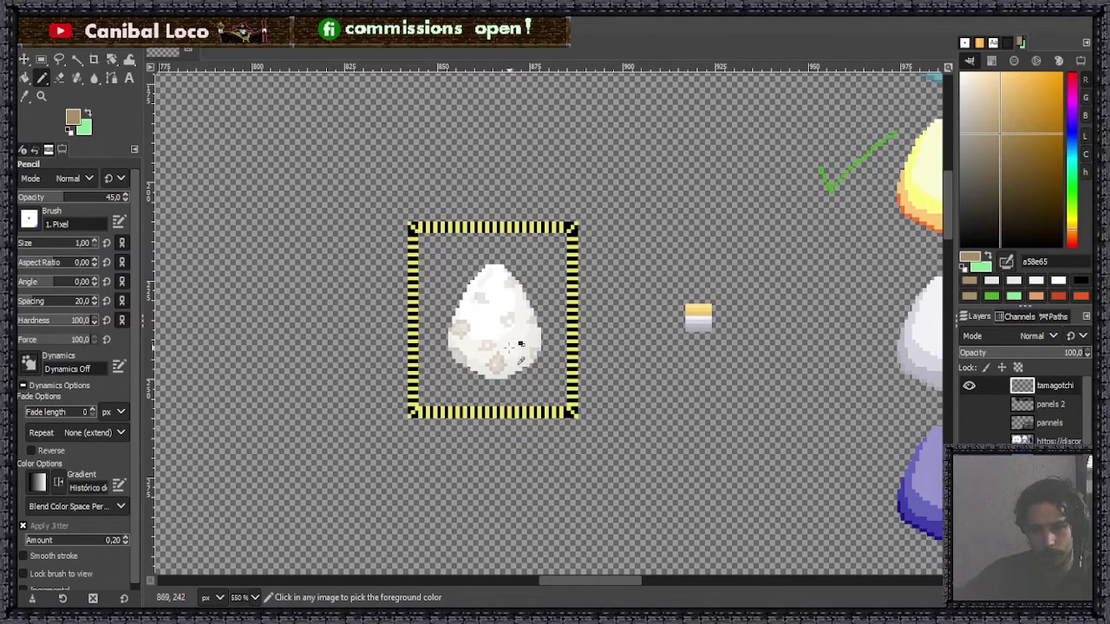
scroll(520, 344, "up", 7)
mouse_move(488, 323)
left_mouse_down()
mouse_move(405, 343)
mouse_move(379, 459)
mouse_move(486, 563)
mouse_move(599, 516)
left_mouse_up()
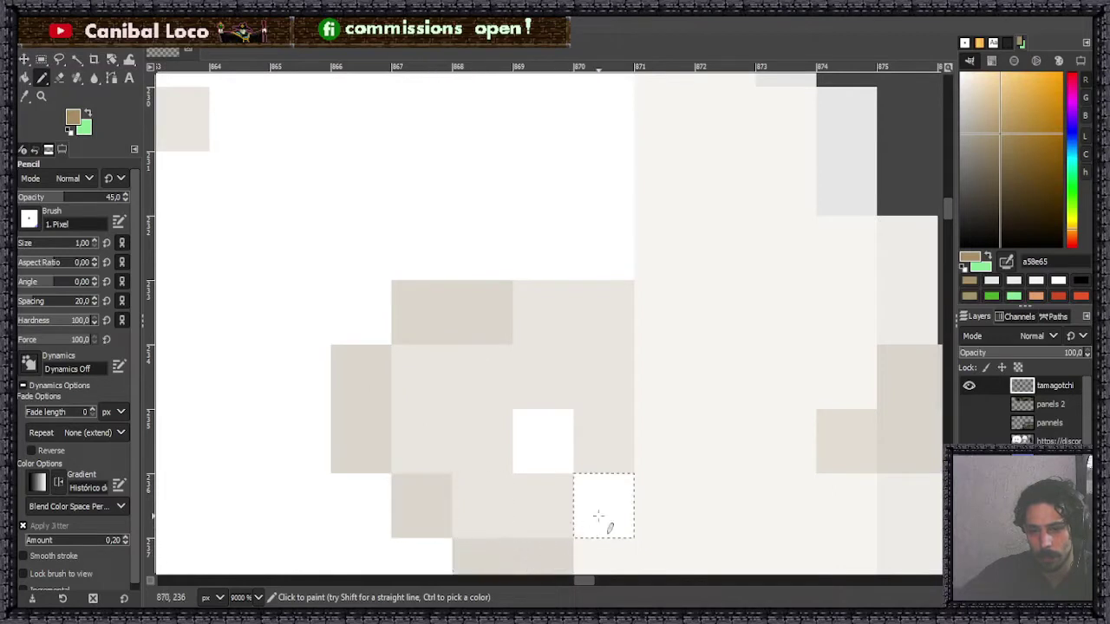
left_click(624, 498)
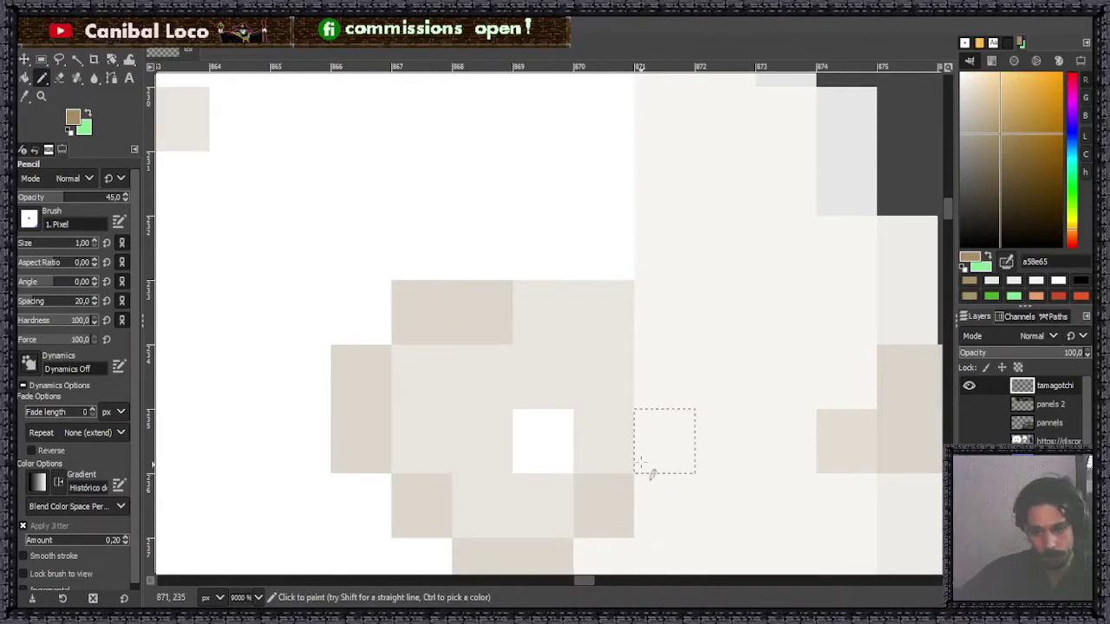
left_click(662, 442)
left_click(679, 376)
left_click(681, 316)
left_click(617, 273)
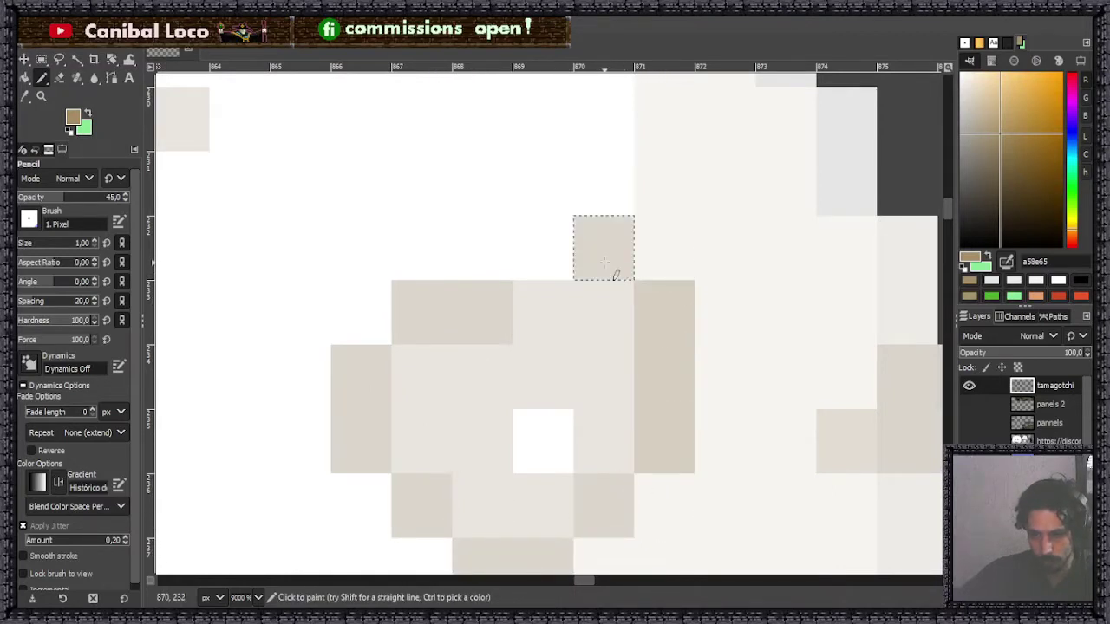
left_click(542, 256)
Check the outlined spots on the framed egg and raise the Pencil opacity to 100 %.
scroll(447, 327, "down", 8)
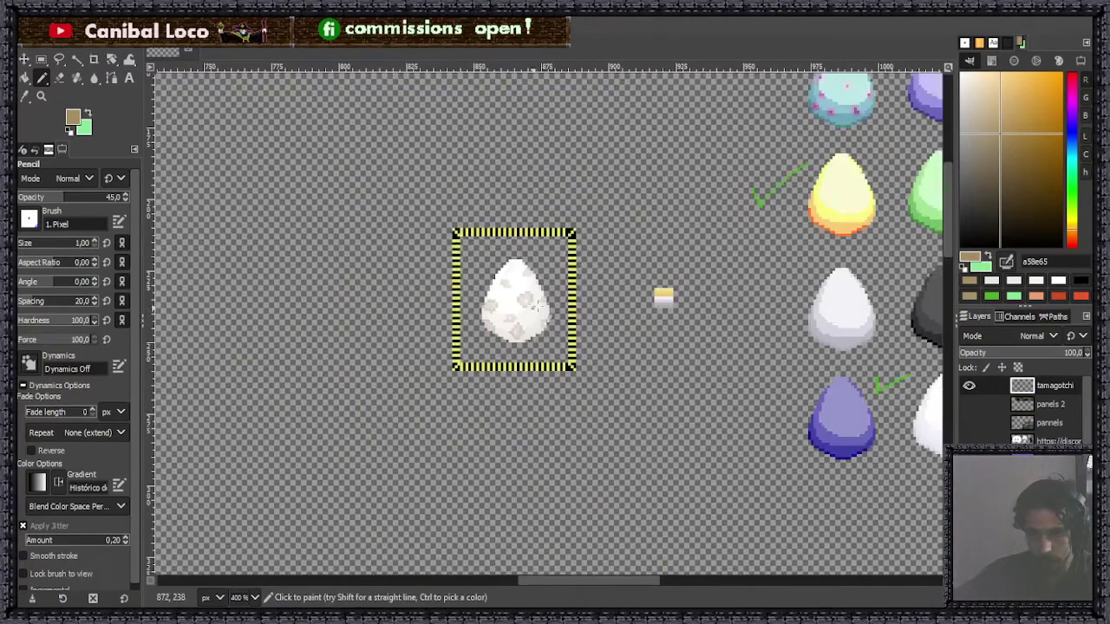
scroll(560, 305, "down", 2)
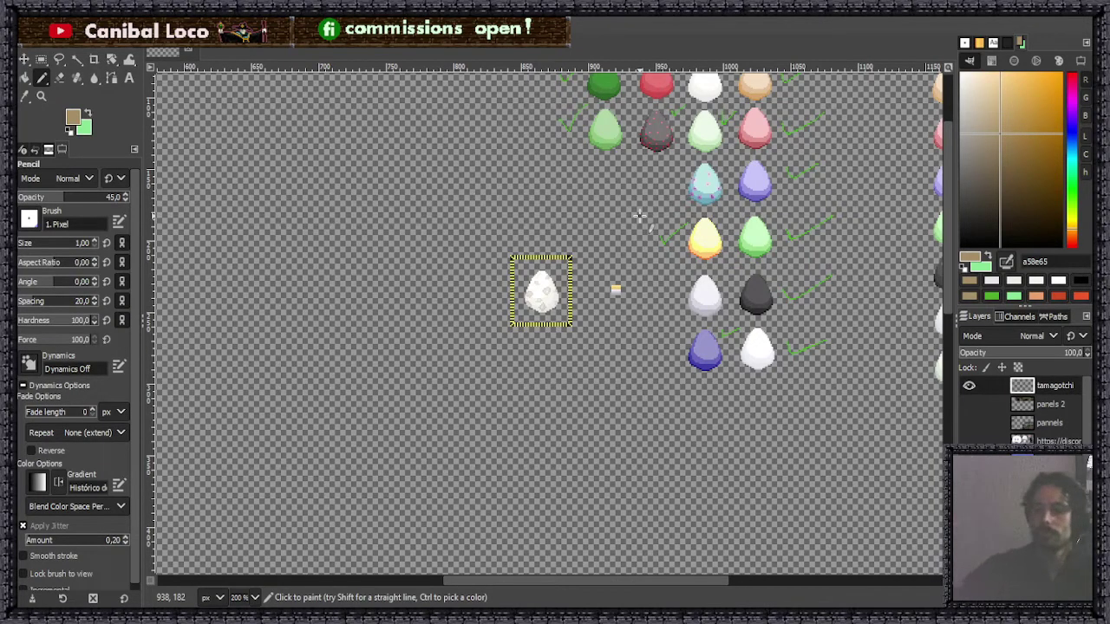
scroll(555, 260, "up", 4)
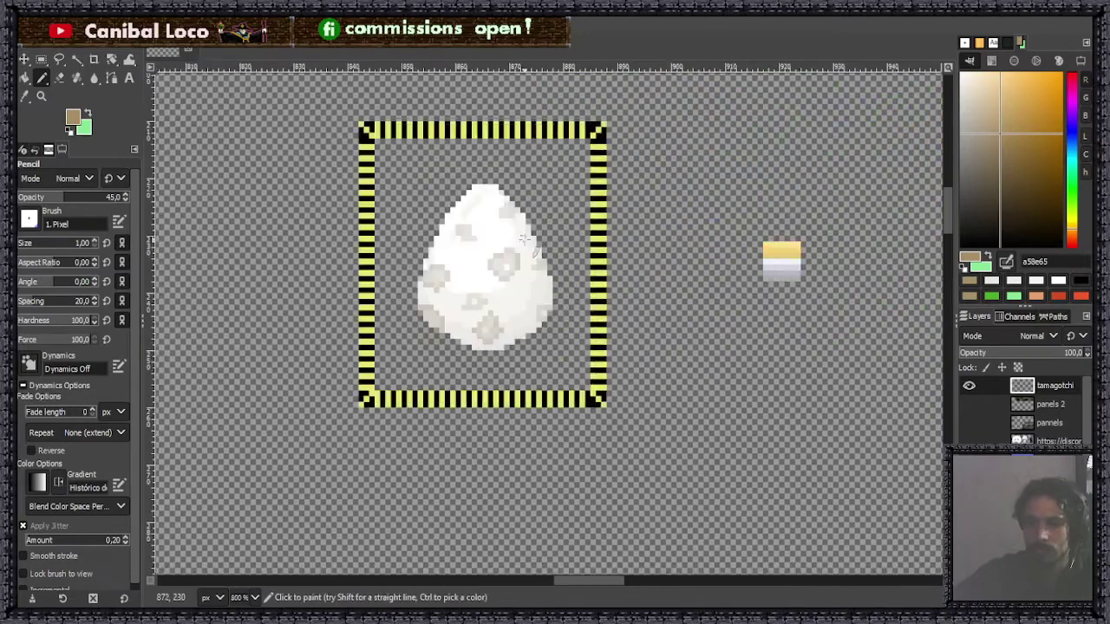
scroll(397, 208, "down", 1)
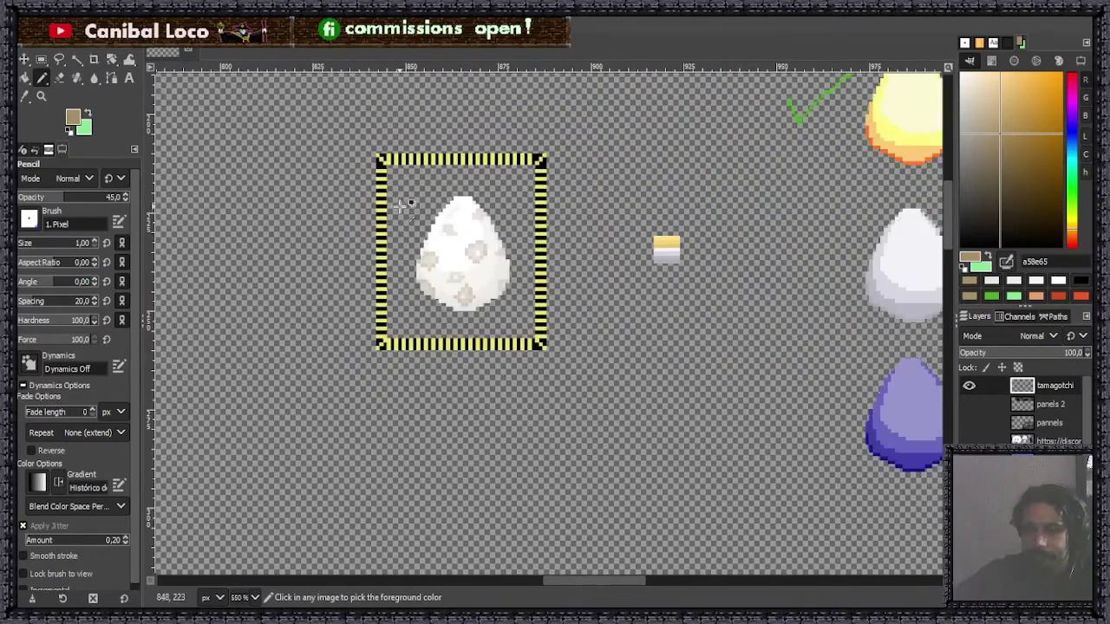
left_click(84, 198)
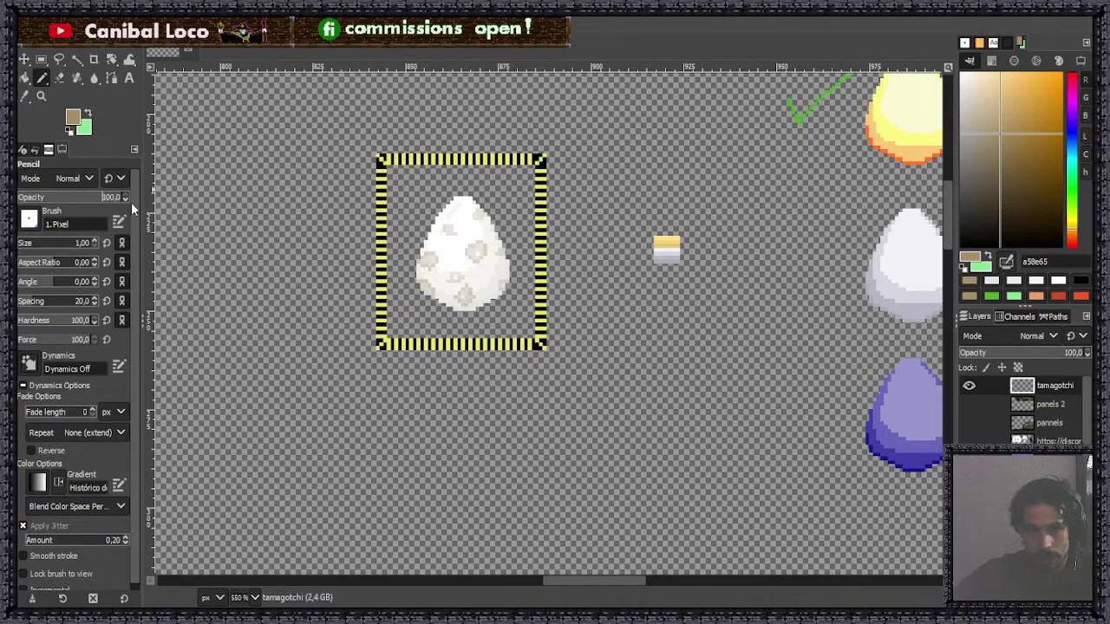
Paint a small tan colour swatch on the empty canvas left of the striped frame and save the image.
left_click_drag(281, 238, 300, 232)
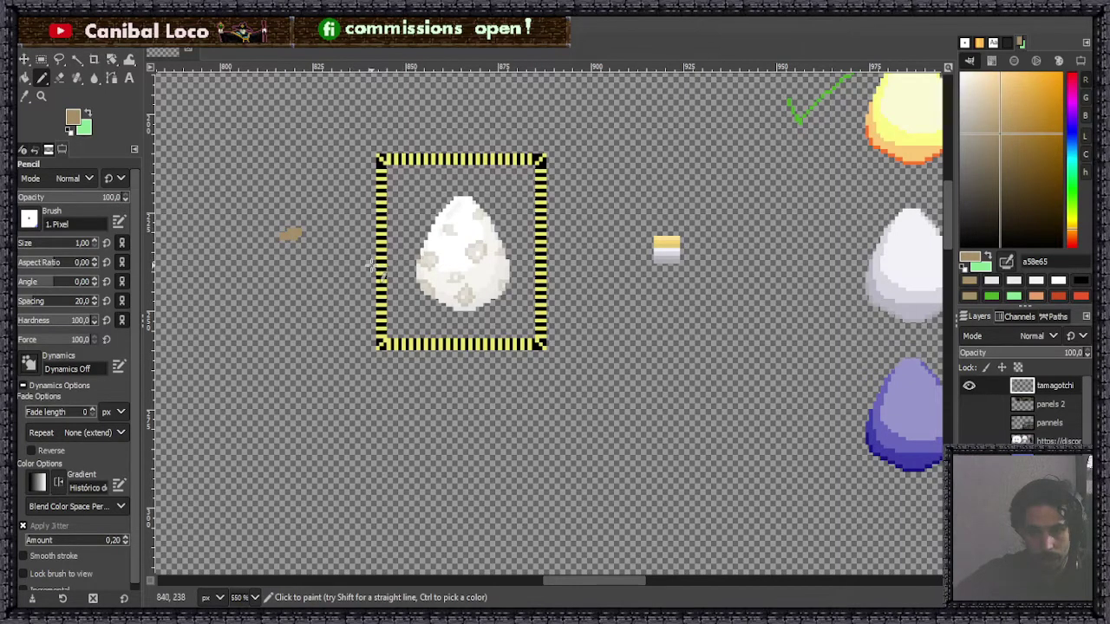
key("r")
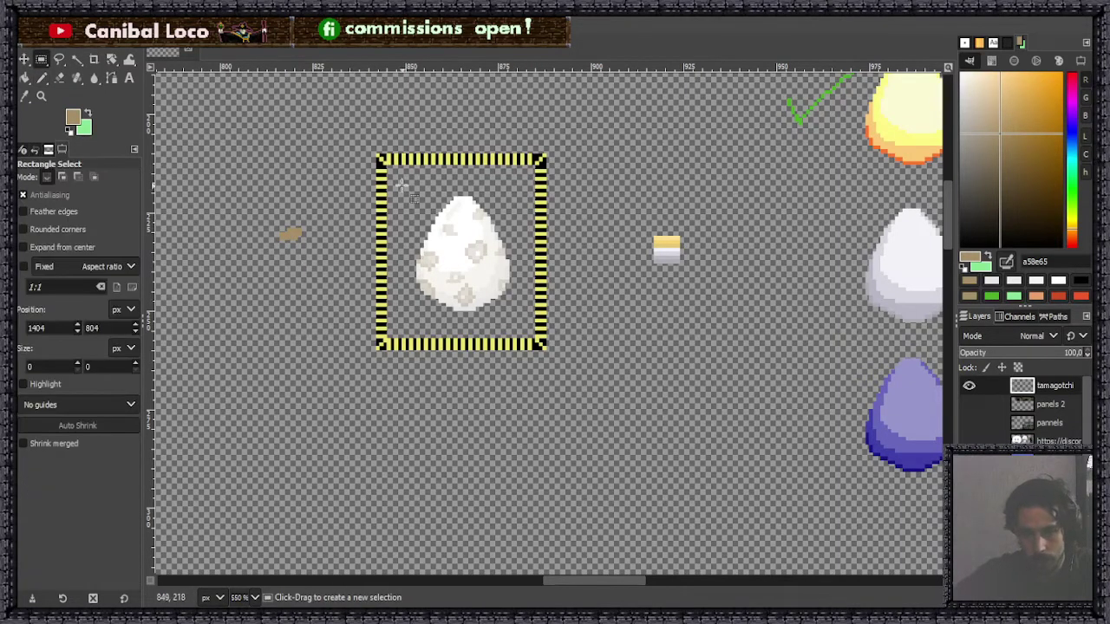
left_click_drag(397, 186, 496, 277)
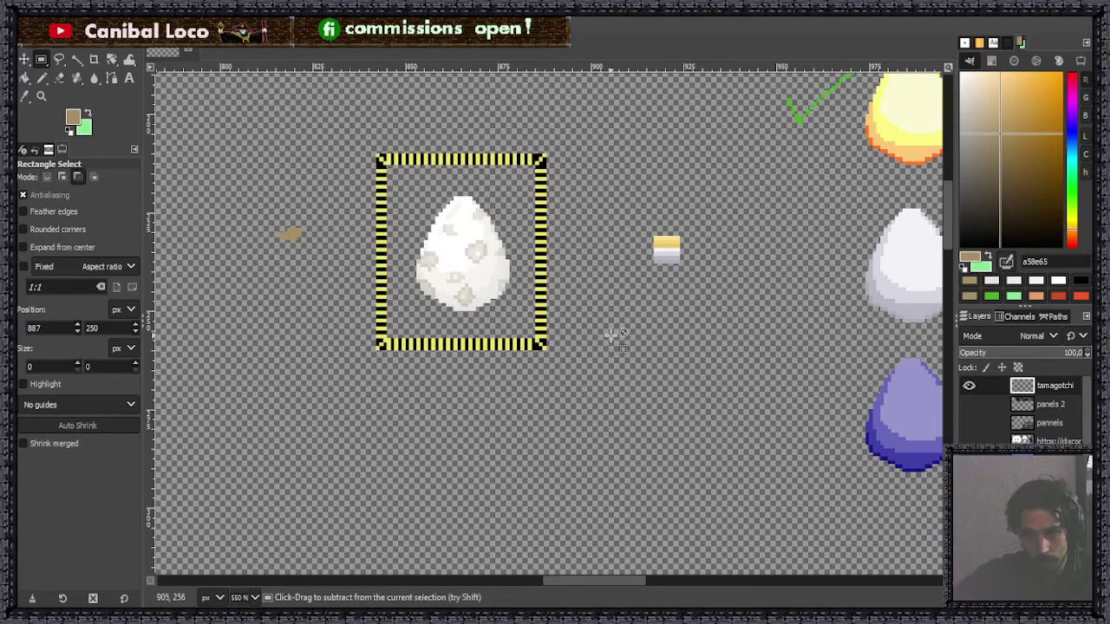
scroll(564, 321, "down", 4)
key("ctrl+s")
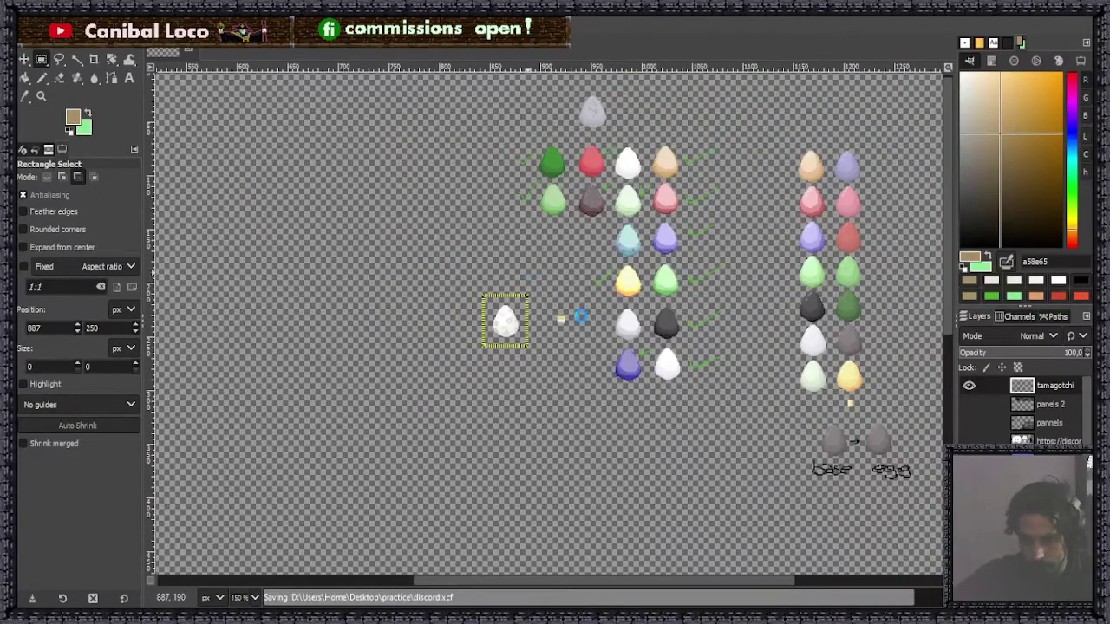
Copy the plain white egg in the canvas's lower-right corner with a 31 × 37 px rectangular selection and clear the selection.
scroll(530, 322, "down", 5)
scroll(607, 408, "up", 9)
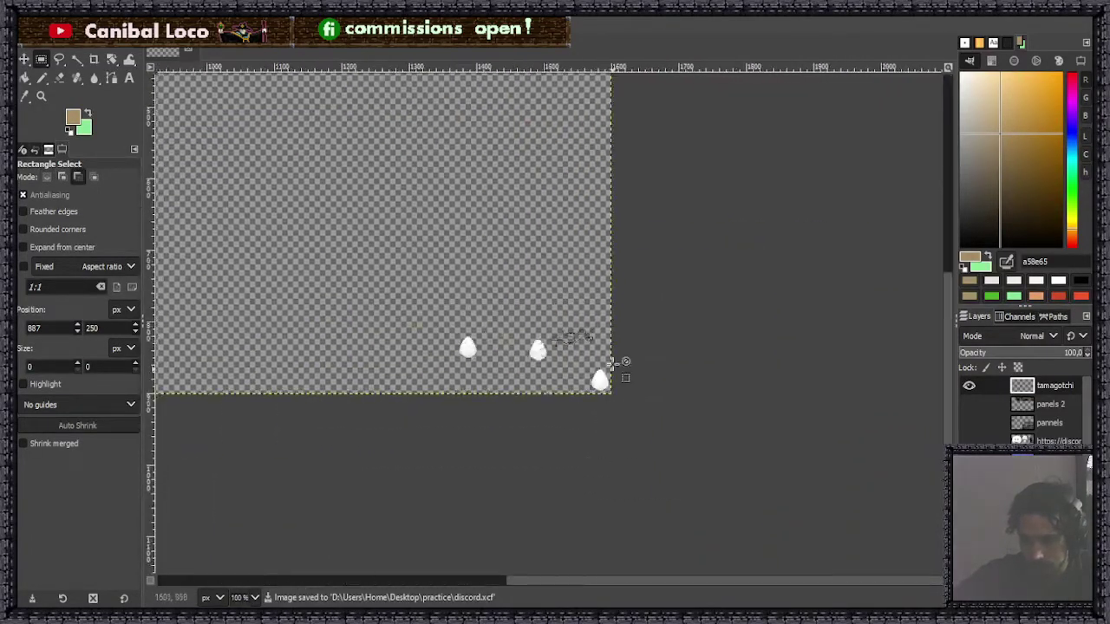
left_click_drag(525, 350, 626, 498)
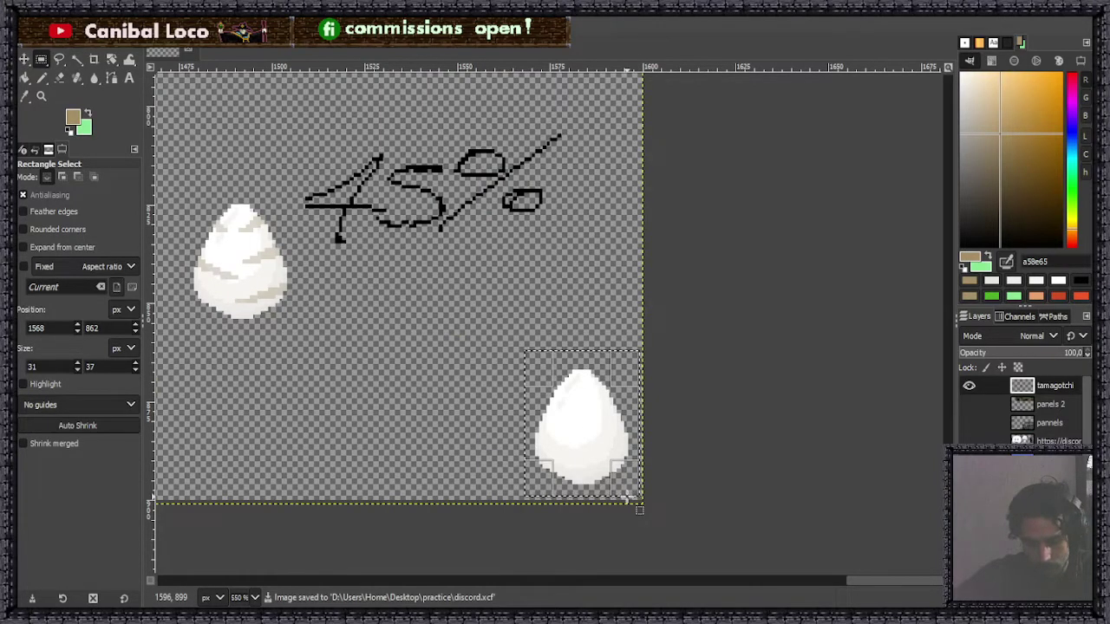
key("ctrl+c")
left_click(389, 324)
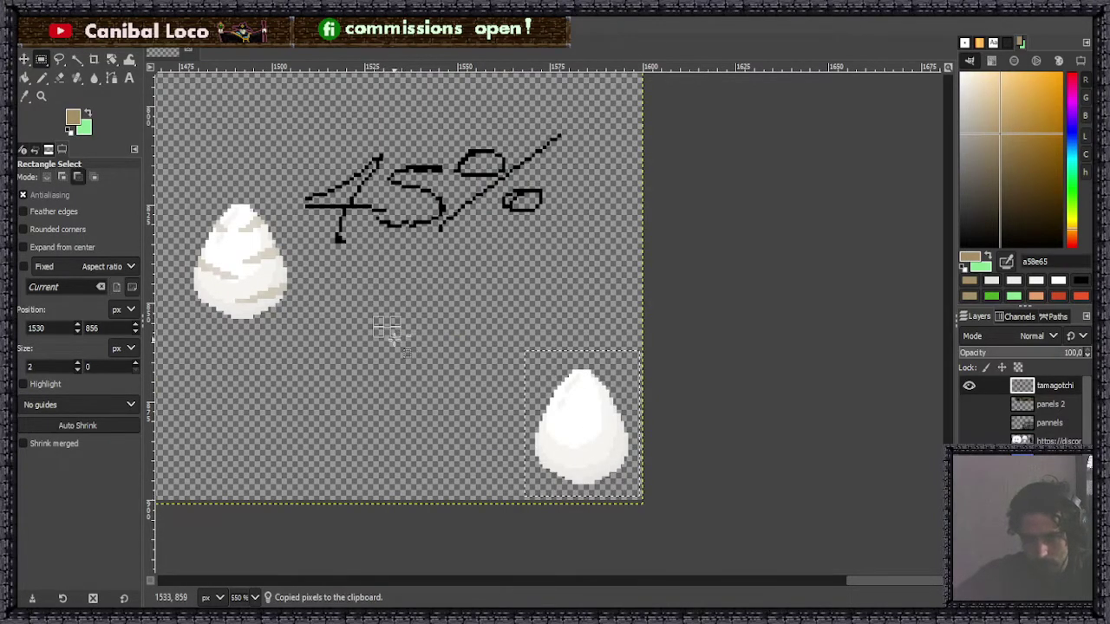
left_click(335, 389)
Paste the plain white egg over the spotted egg inside the striped frame, anchor it and save the image.
scroll(468, 332, "down", 5)
scroll(473, 332, "down", 5)
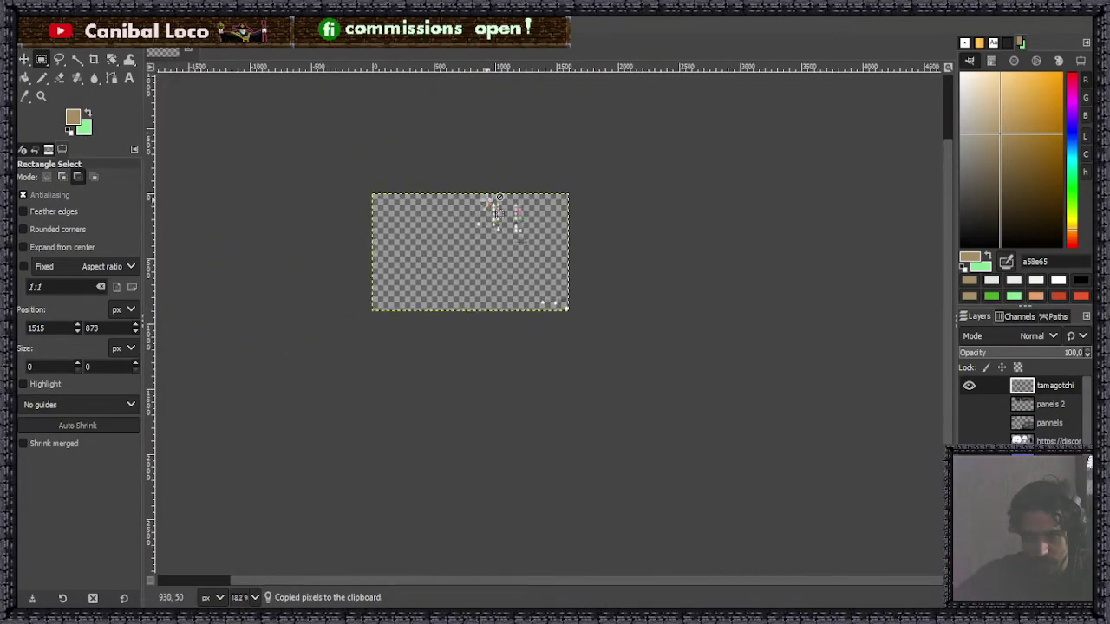
key("ctrl+v")
scroll(520, 208, "up", 5)
scroll(442, 210, "up", 4)
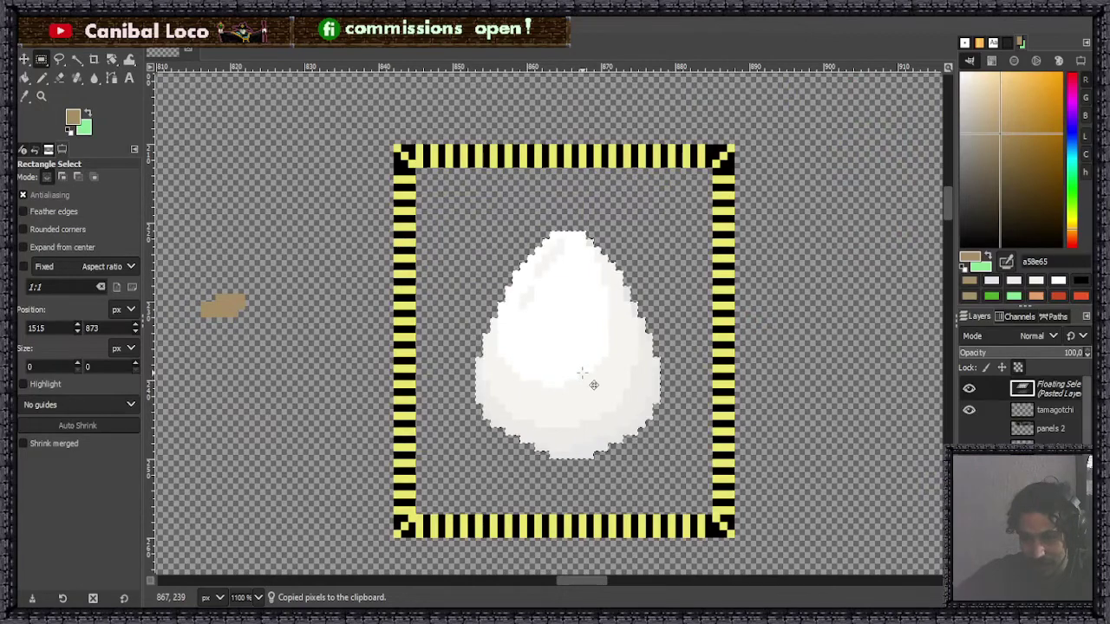
left_click(685, 276)
scroll(595, 316, "down", 3)
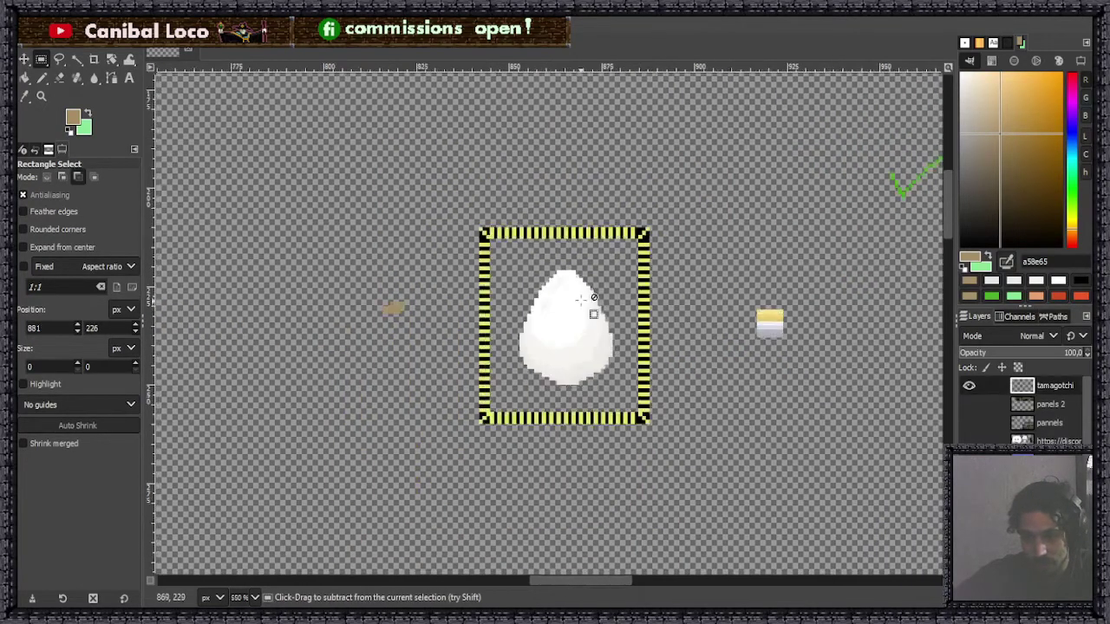
key("ctrl+s")
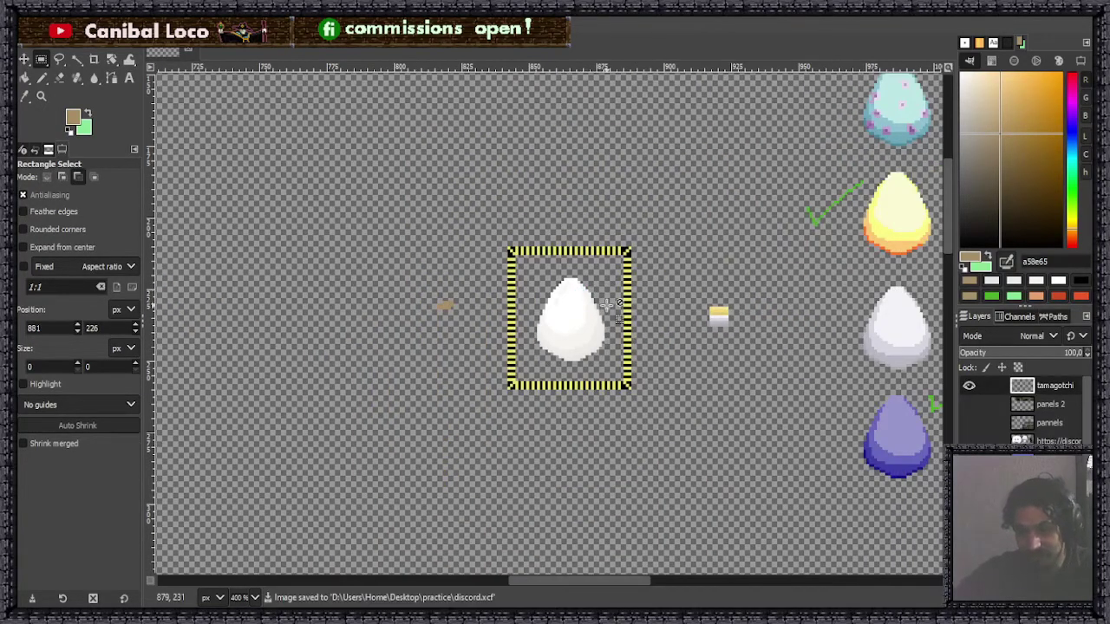
scroll(606, 307, "down", 3)
scroll(612, 318, "up", 5)
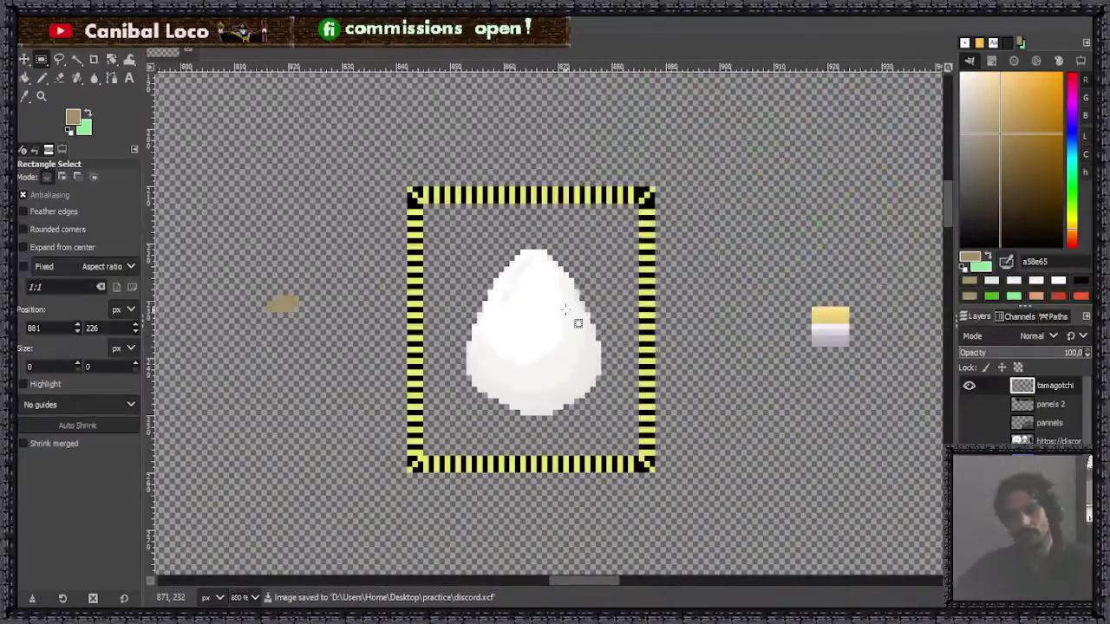